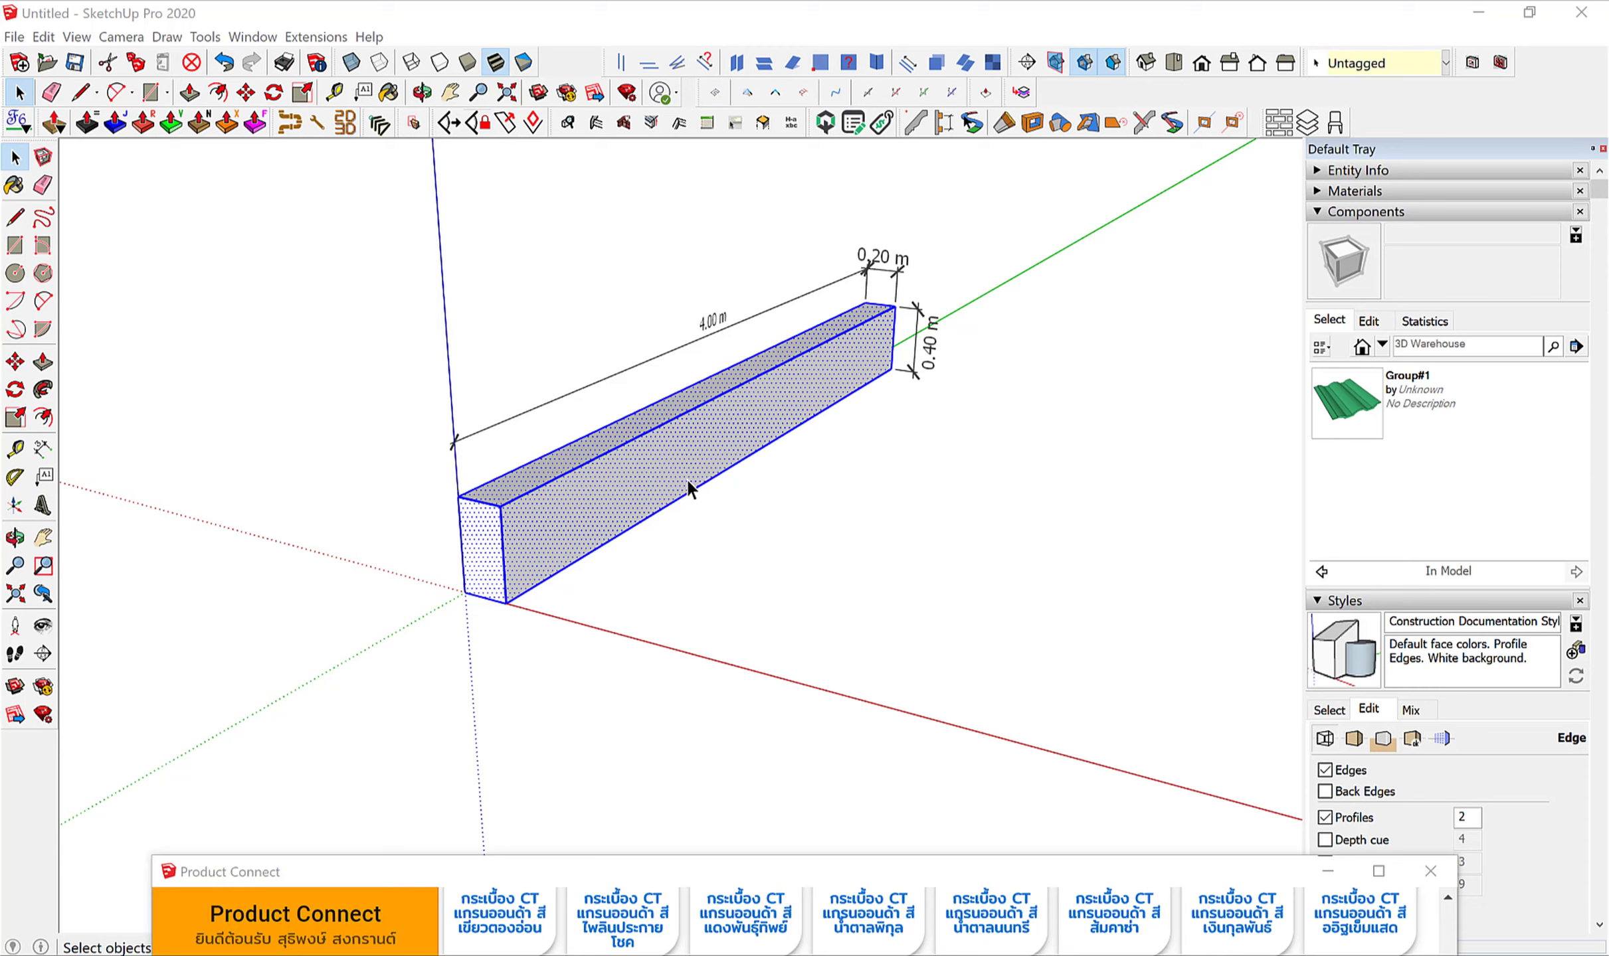
# Make the 4.00 × 0.20 × 0.40 m beam's faces and edges into one group.
pyautogui.rightClick(637, 473)
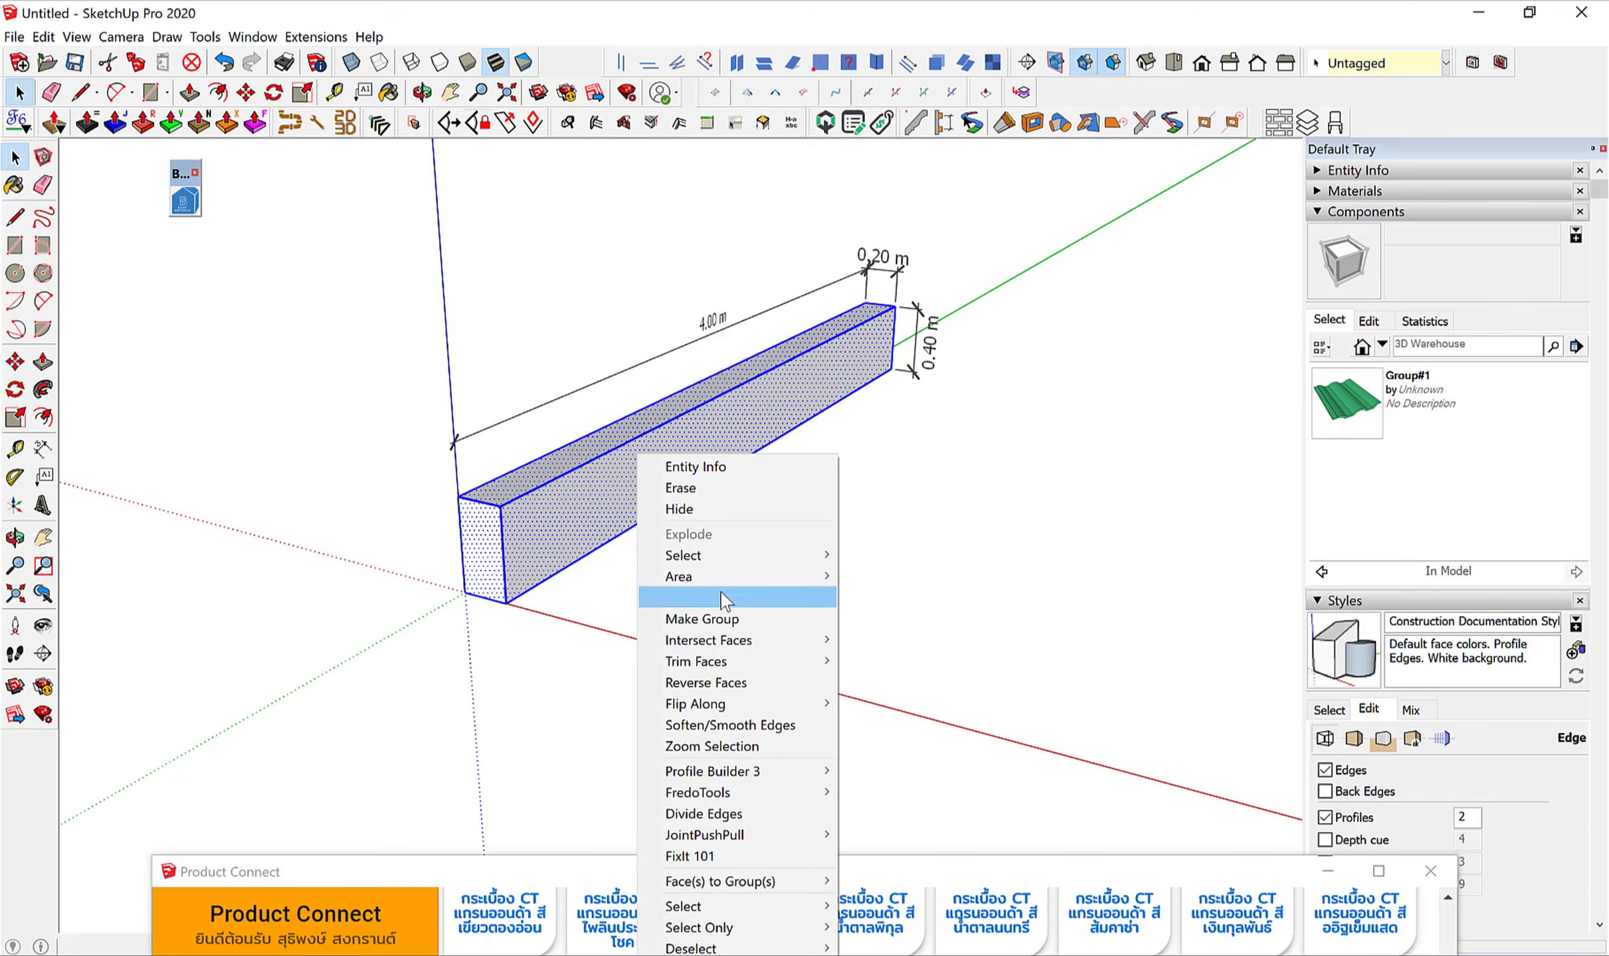
pyautogui.click(722, 619)
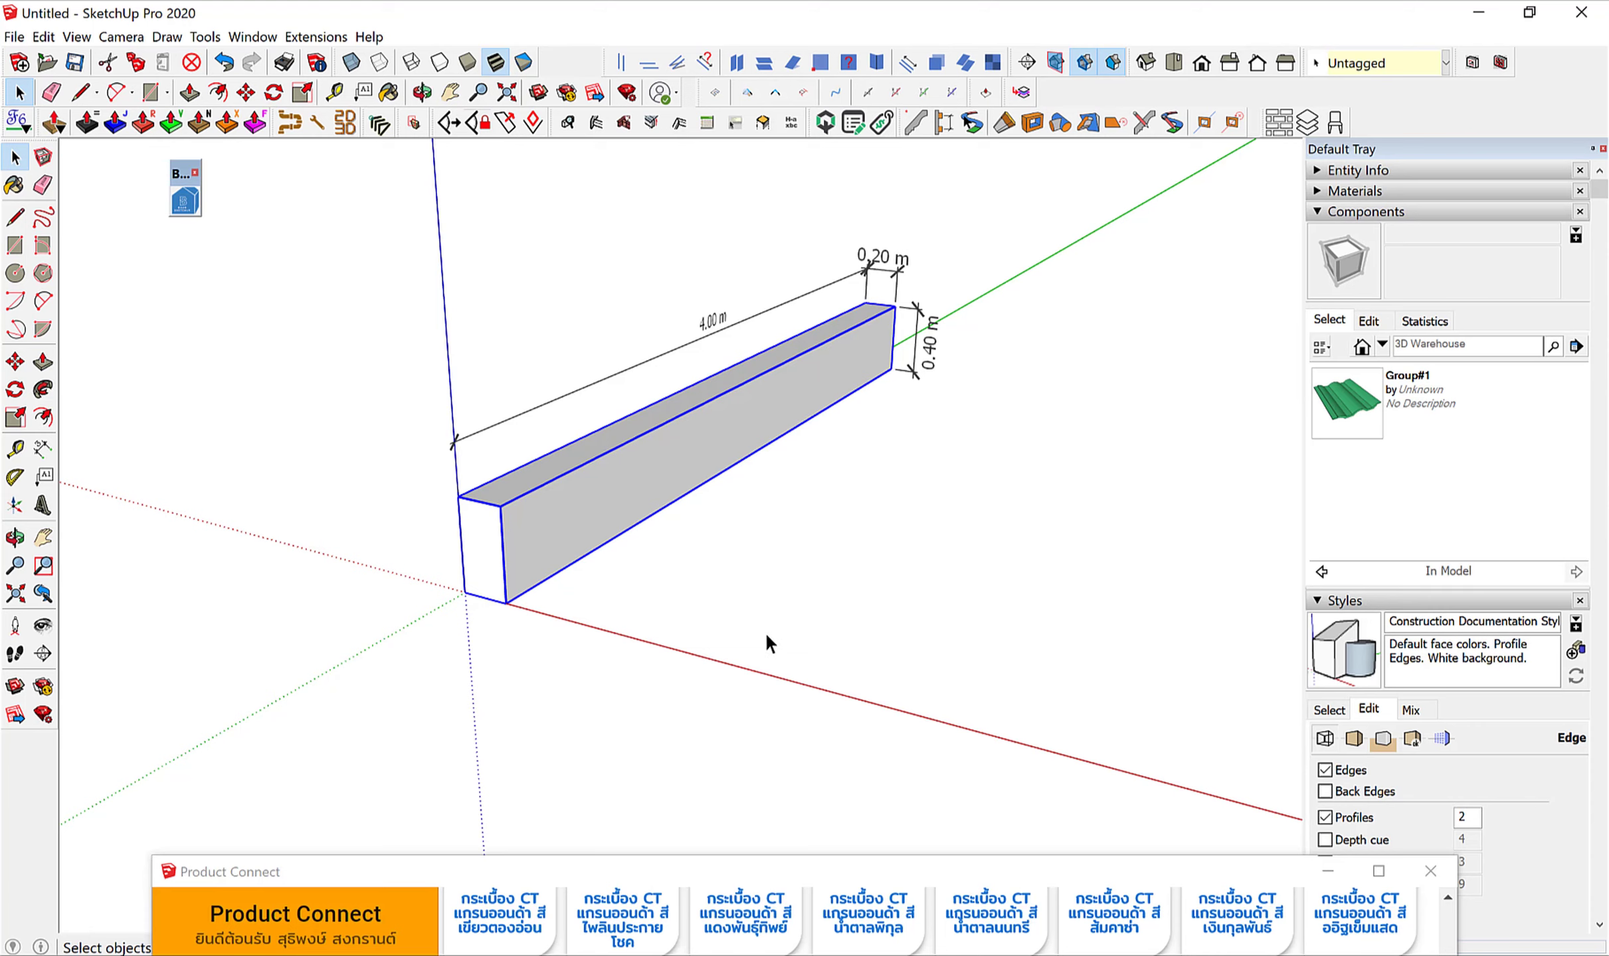
# Show the beam group's Entity Info, confirming a solid group of 0.32 m³, and orbit the view.
pyautogui.rightClick(650, 469)
pyautogui.click(685, 478)
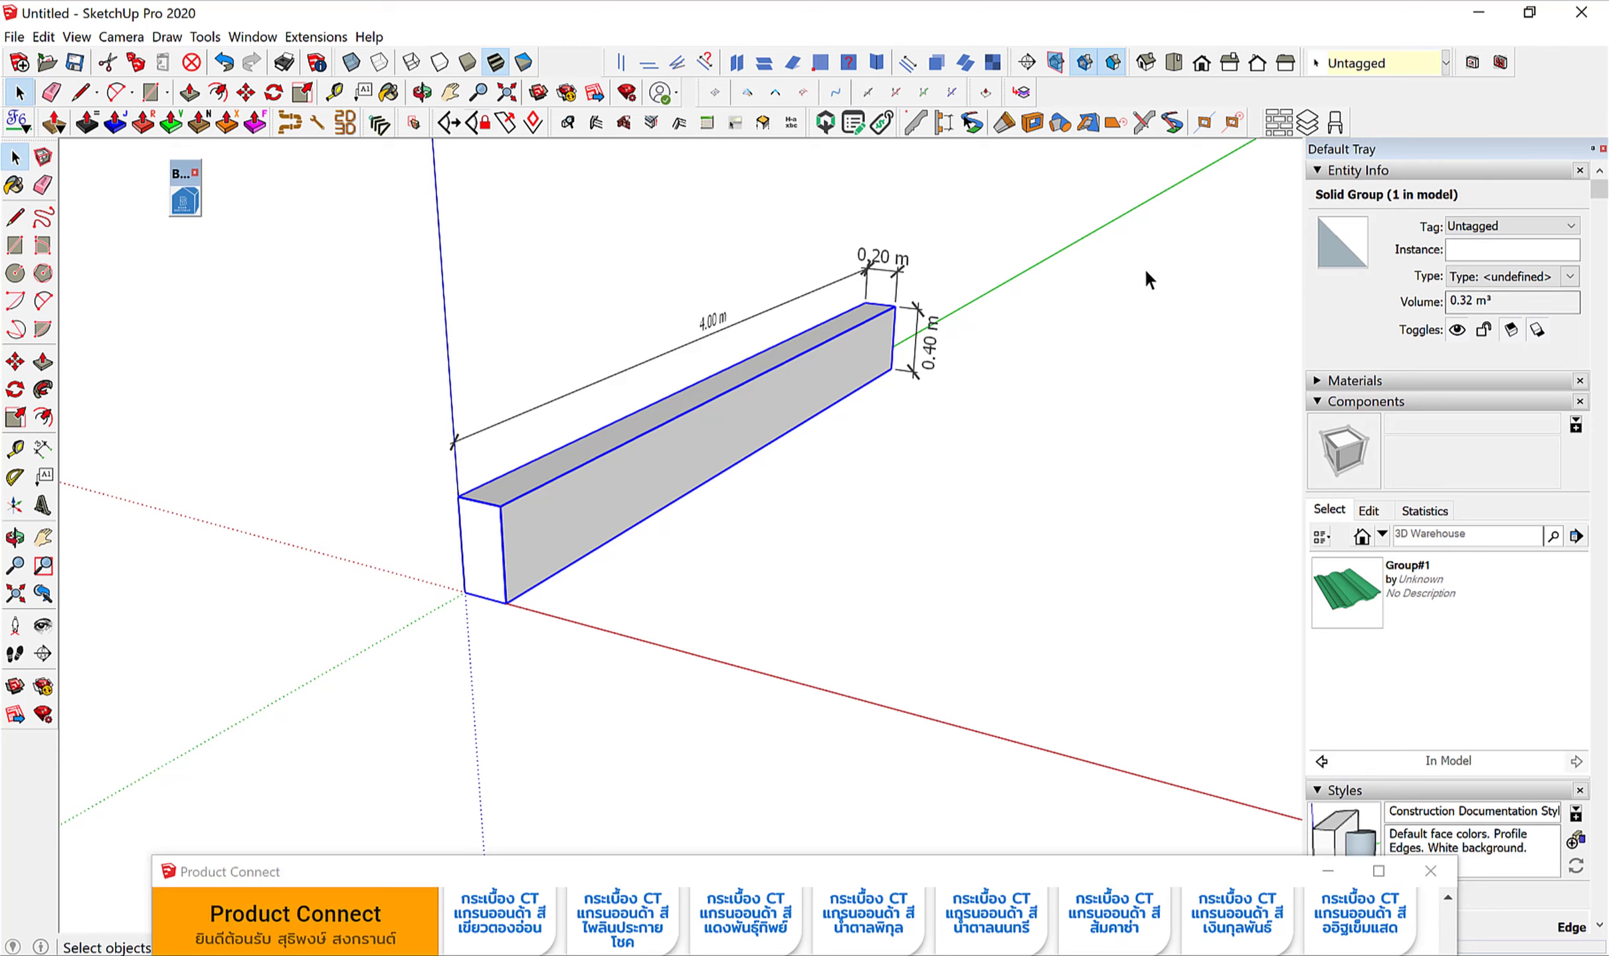
pyautogui.moveTo(815, 401)
pyautogui.mouseDown(button='middle')
pyautogui.moveTo(762, 258)
pyautogui.moveTo(686, 375)
pyautogui.moveTo(707, 465)
pyautogui.moveTo(644, 669)
pyautogui.moveTo(680, 572)
pyautogui.moveTo(626, 526)
pyautogui.moveTo(632, 611)
pyautogui.moveTo(627, 456)
pyautogui.mouseUp(button='middle')
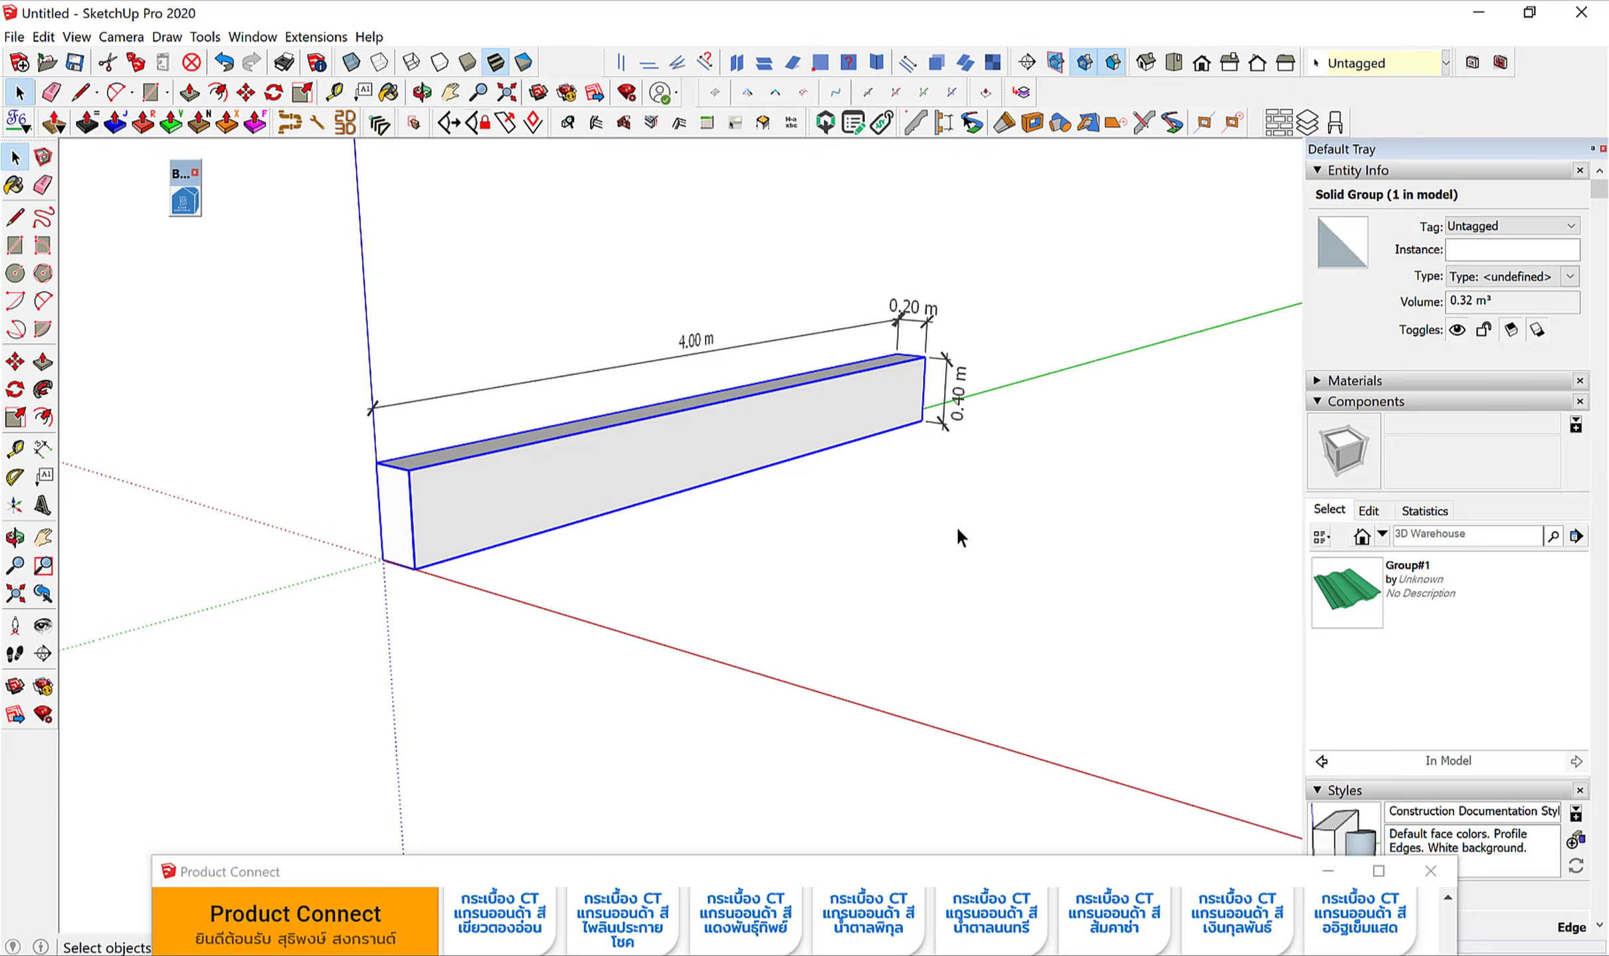
# Open the beam group for editing and set the Materials panel to Large Thumbnails.
pyautogui.click(929, 561)
pyautogui.moveTo(943, 551); pyautogui.dragTo(732, 431, button='middle')
pyautogui.doubleClick(732, 431)
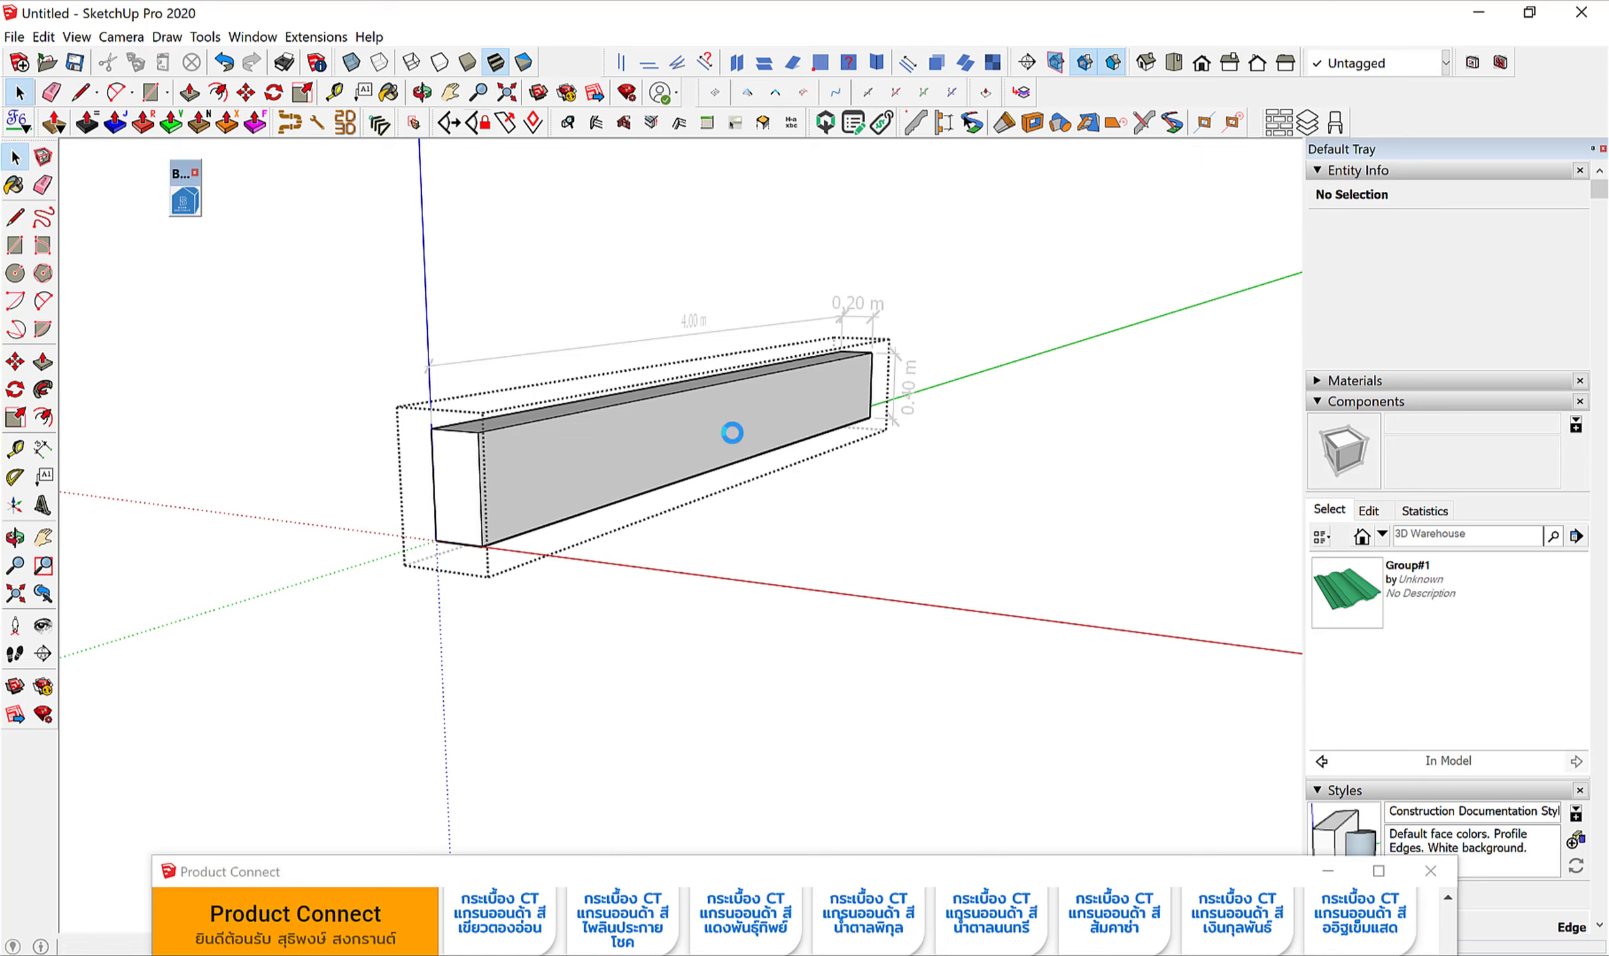
pyautogui.press('b')
pyautogui.click(1575, 515)
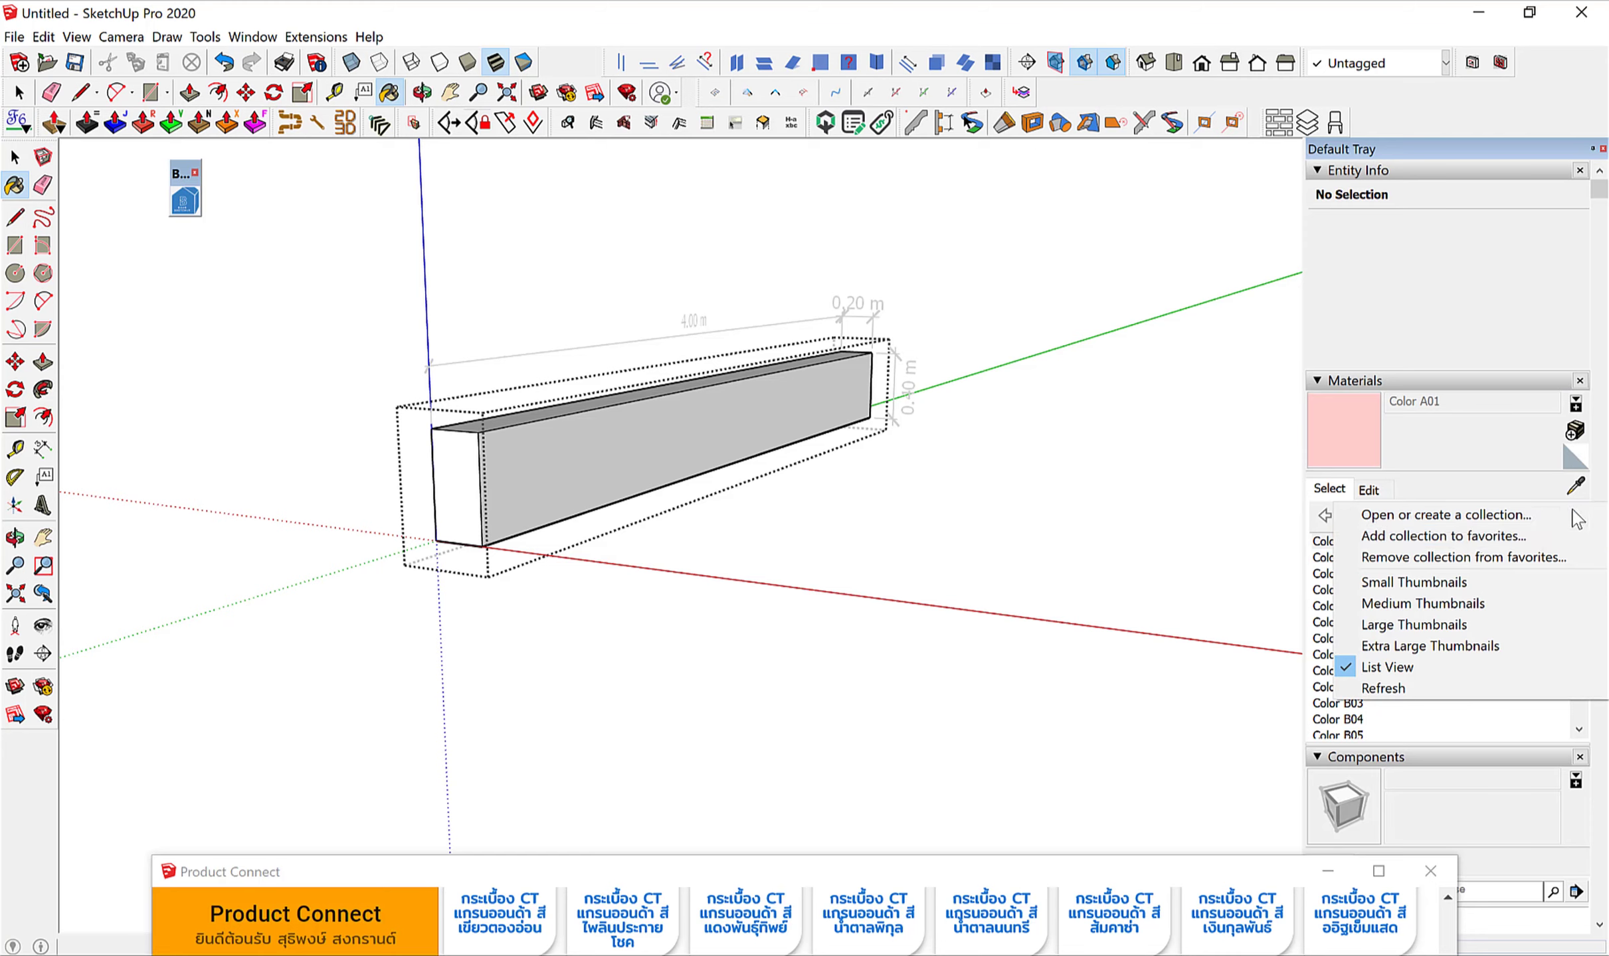
pyautogui.click(1445, 624)
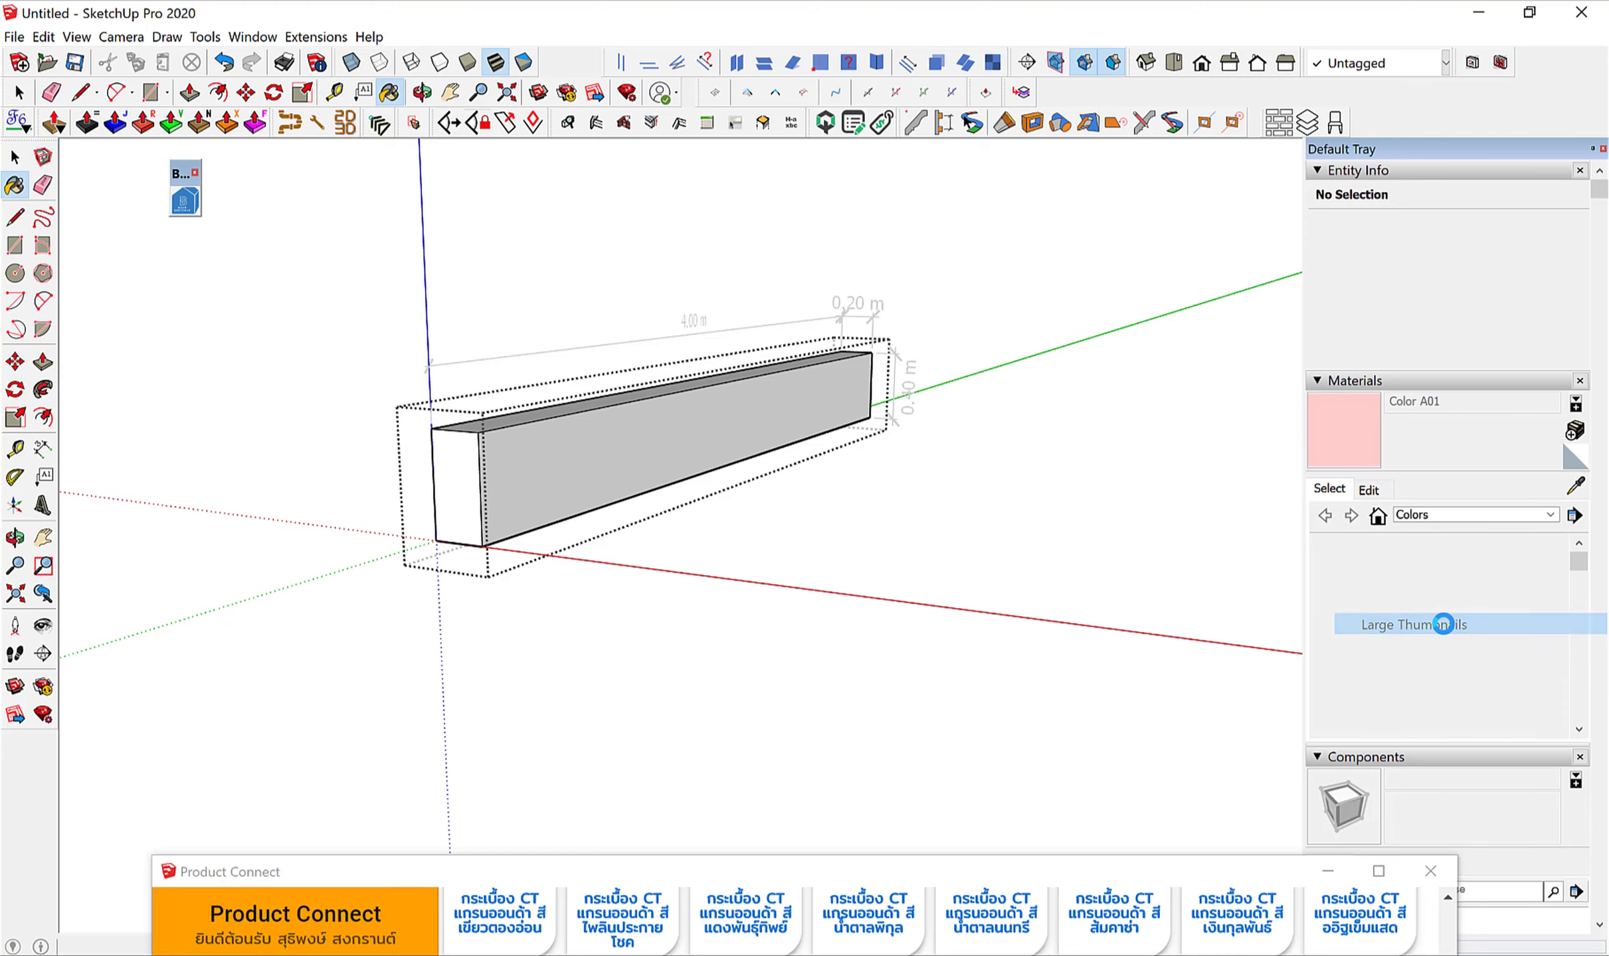
# Paint the beam faces with the dark grey Color M06.
pyautogui.scroll(-3, 1444, 622)
pyautogui.scroll(-3, 1448, 624)
pyautogui.scroll(-3, 1453, 627)
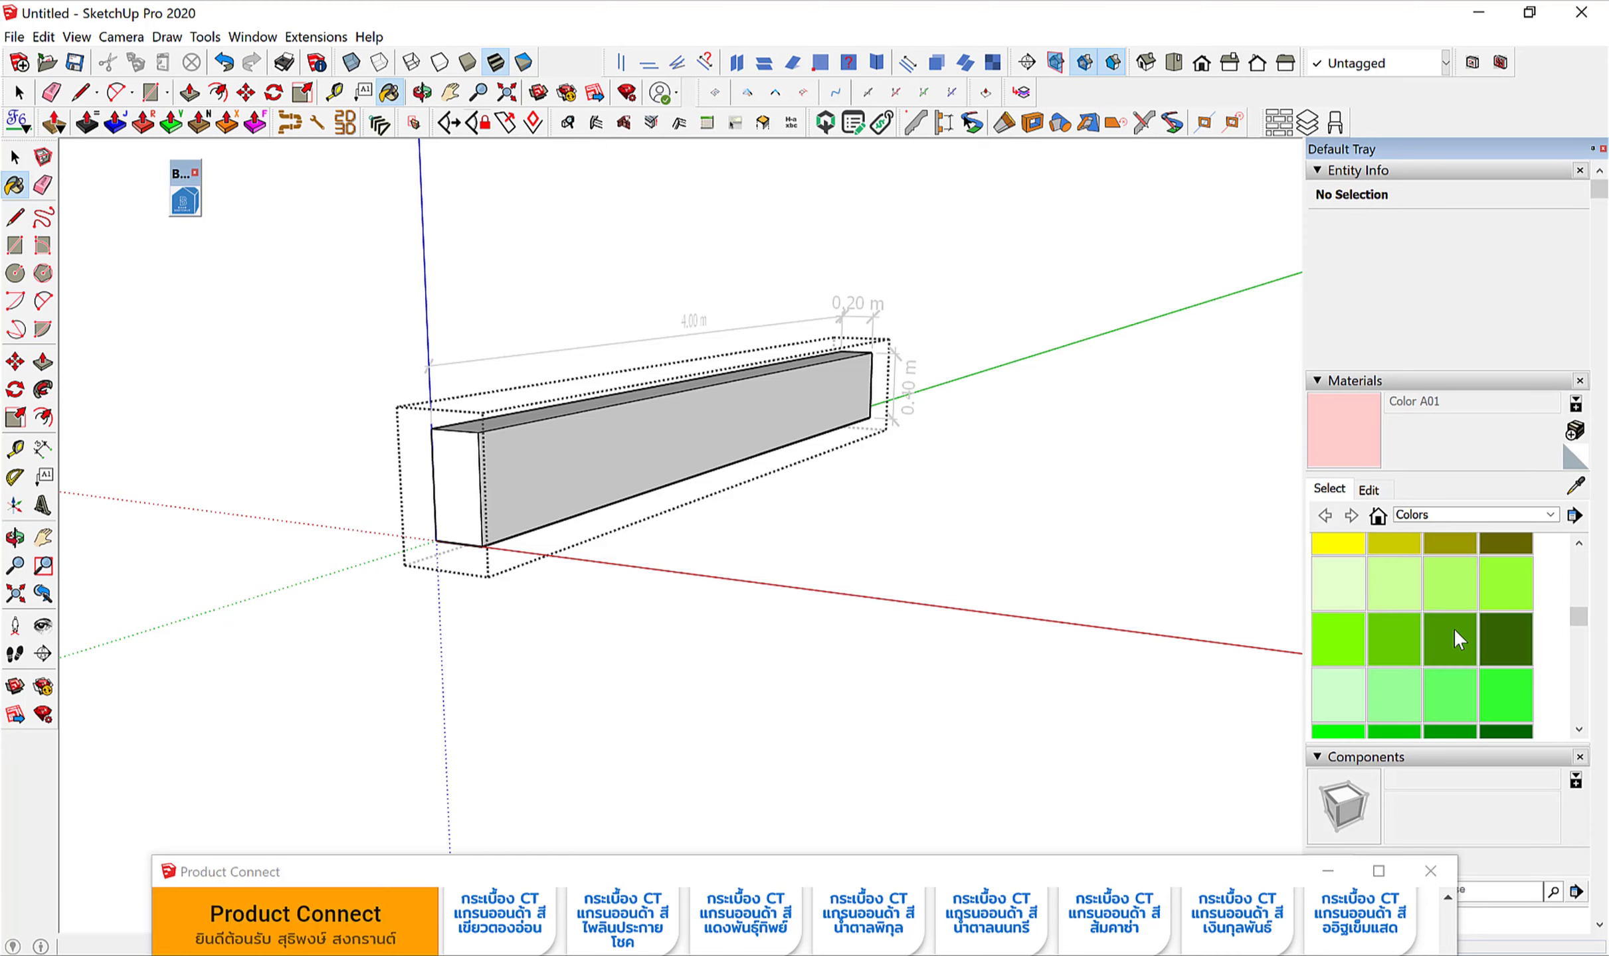
pyautogui.scroll(-3, 1452, 627)
pyautogui.scroll(-2, 1453, 627)
pyautogui.scroll(-2, 1453, 627)
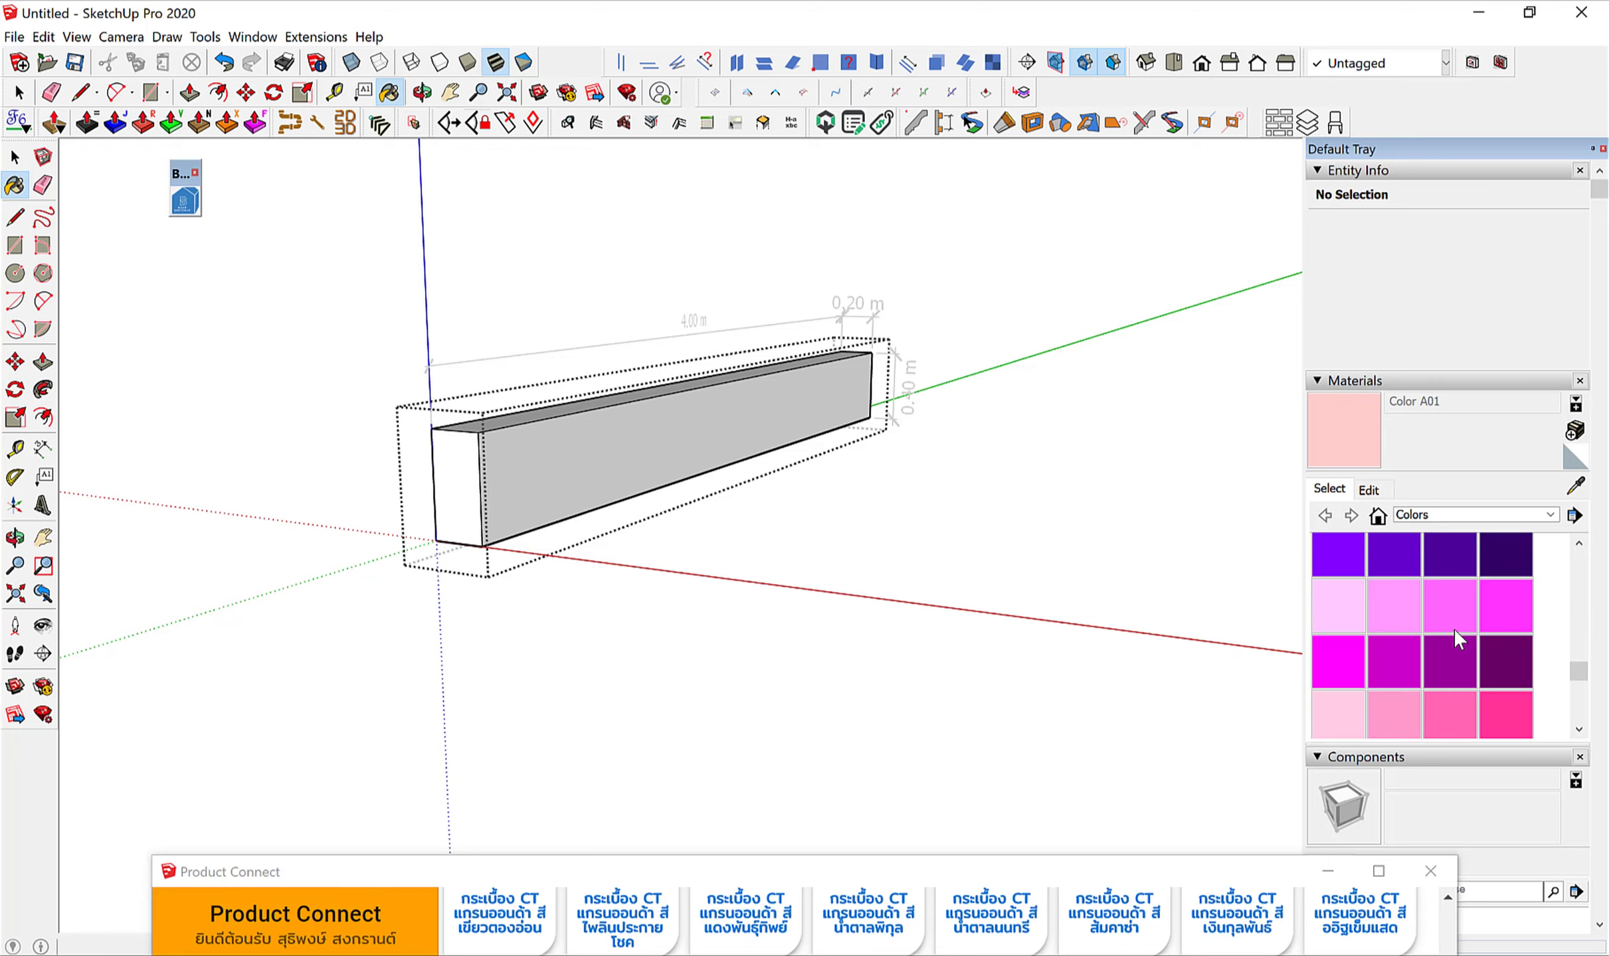
pyautogui.scroll(-3, 1452, 628)
pyautogui.scroll(-2, 1455, 631)
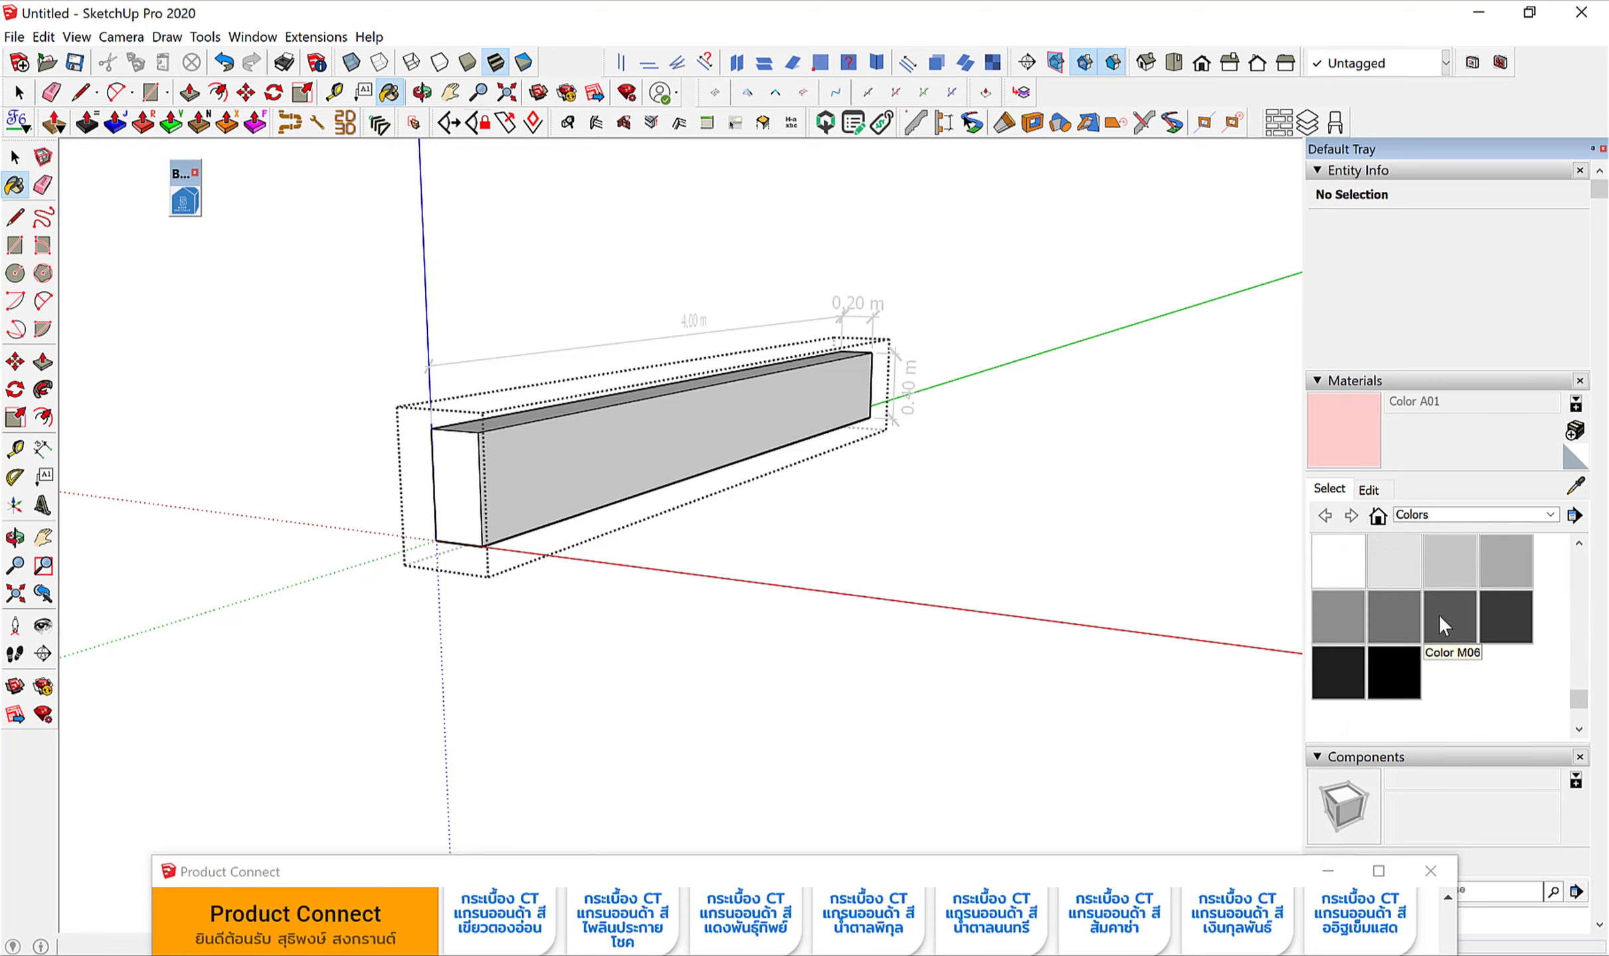
pyautogui.click(1439, 613)
pyautogui.moveTo(556, 456); pyautogui.dragTo(1022, 527, button='middle')
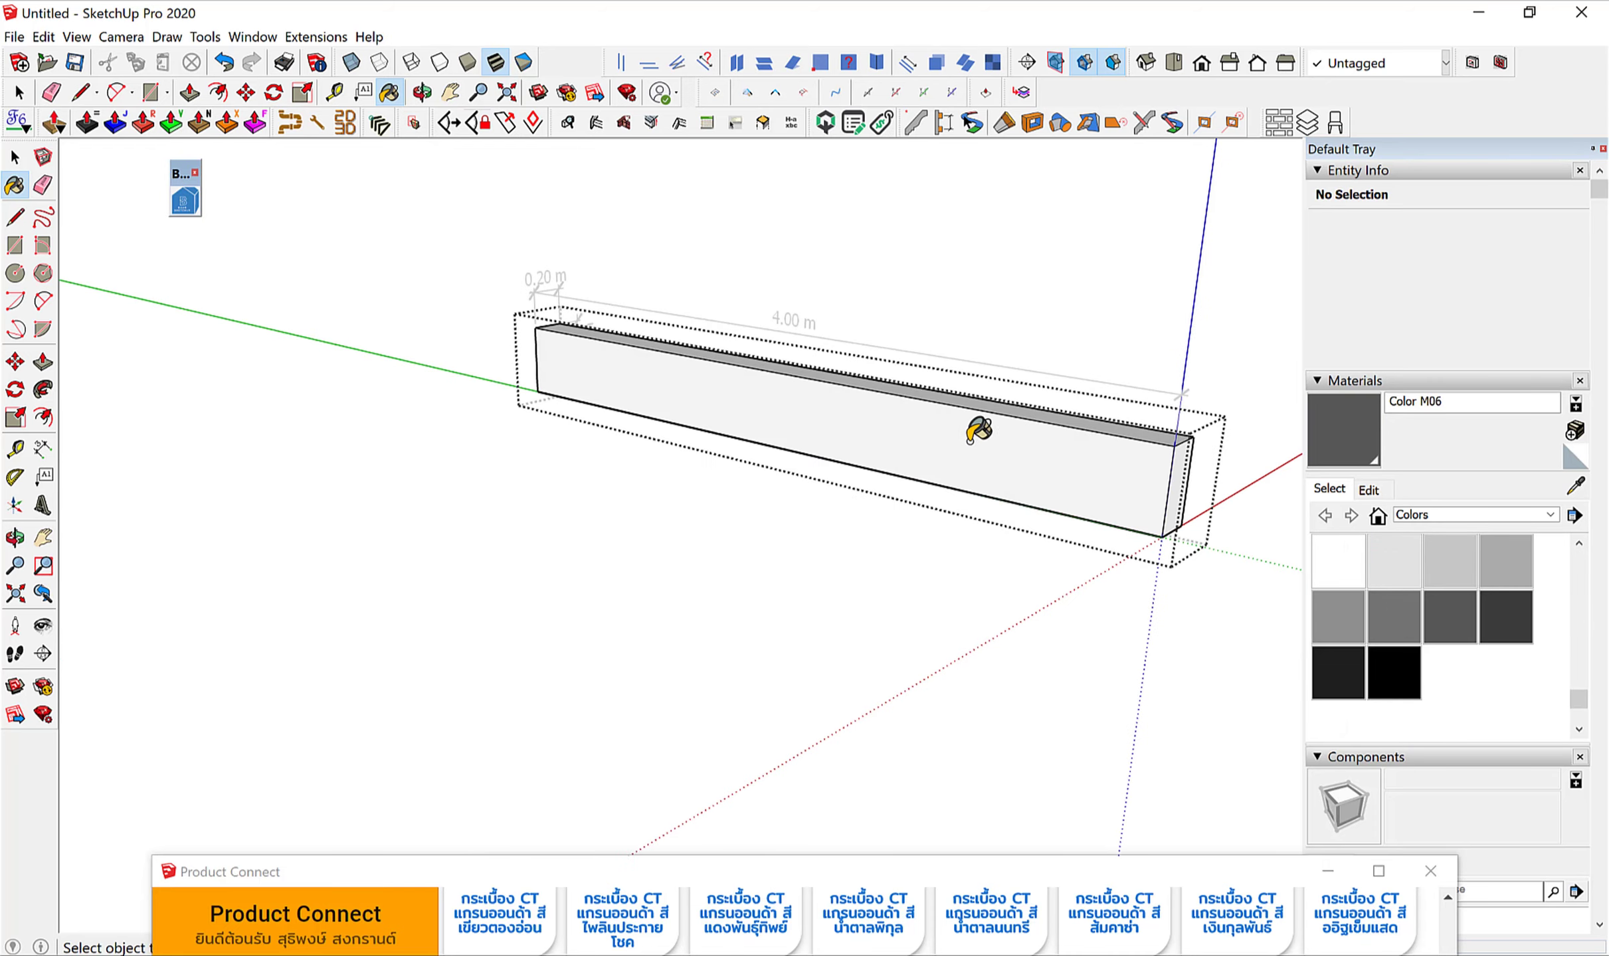
pyautogui.click(978, 429)
pyautogui.moveTo(978, 430)
pyautogui.mouseDown(button='middle')
pyautogui.moveTo(611, 258)
pyautogui.moveTo(646, 306)
pyautogui.mouseUp(button='middle')
pyautogui.click(641, 302)
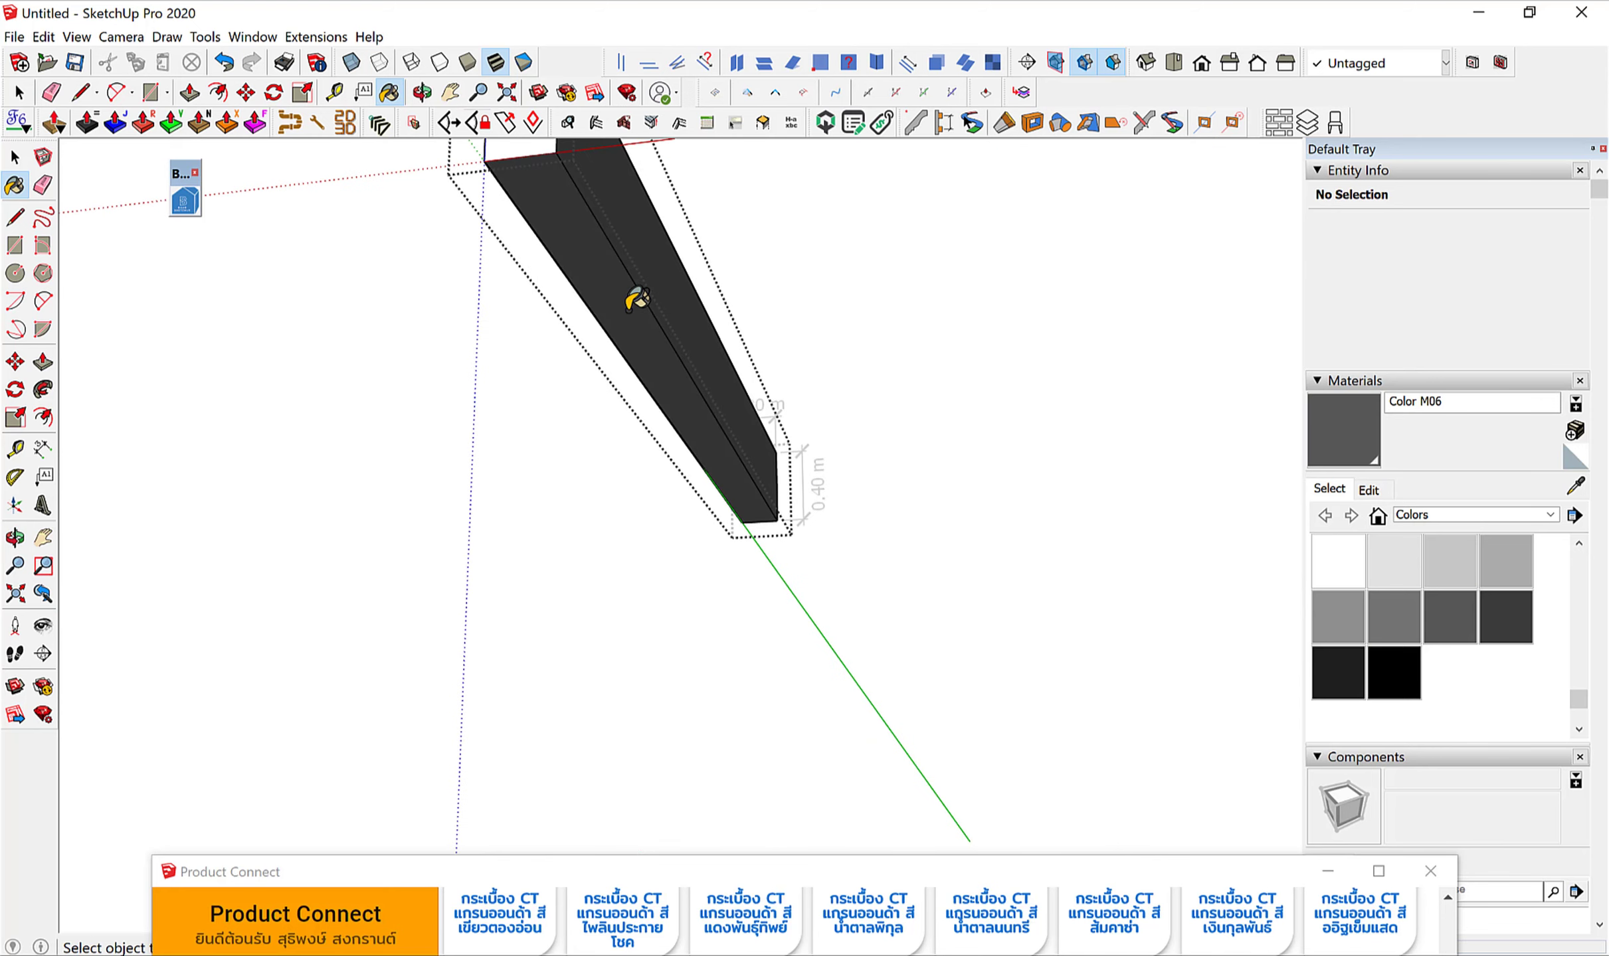
# Switch the Materials browser to the Wood collection and pick Wood Bamboo.
pyautogui.click(1428, 515)
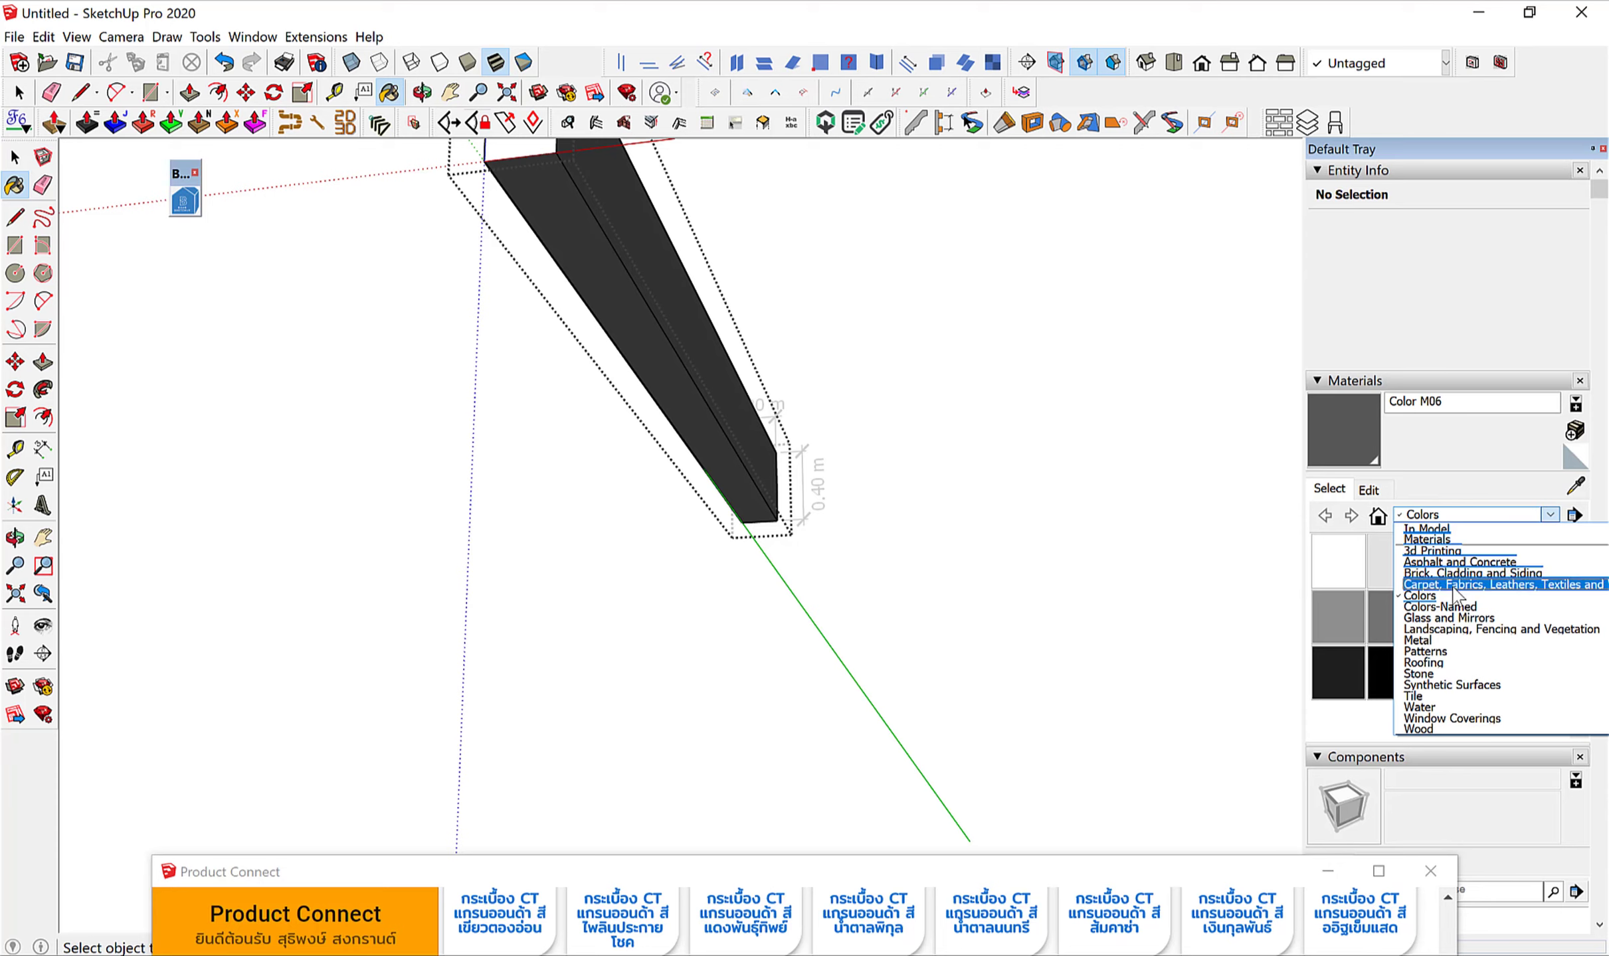
pyautogui.click(1441, 607)
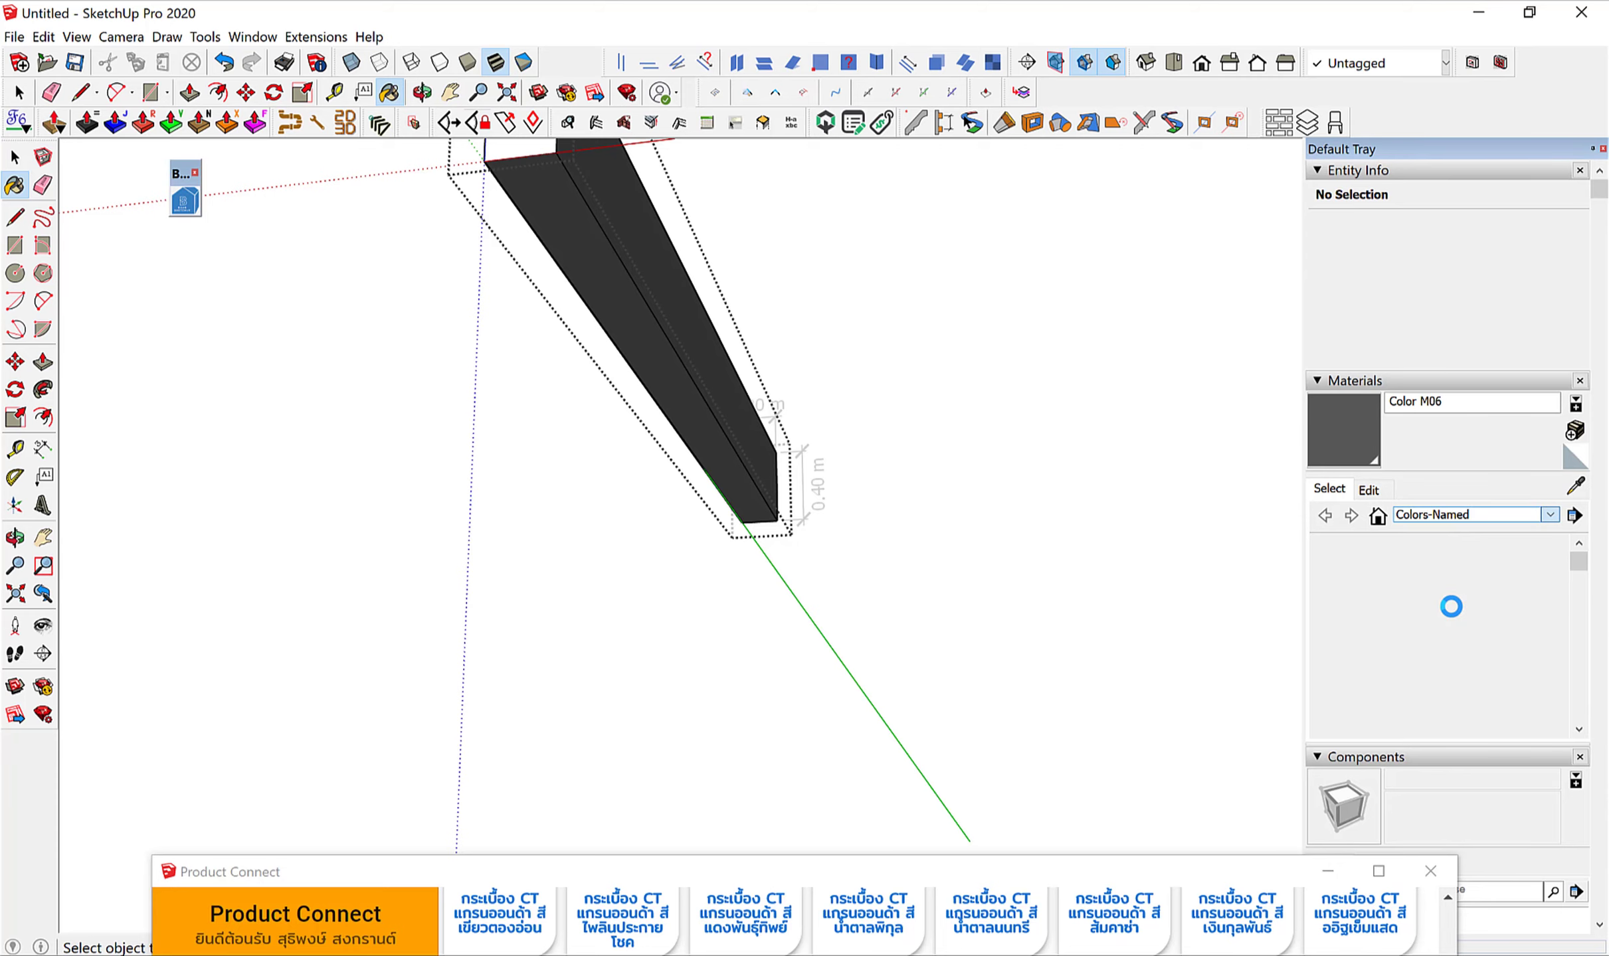
pyautogui.scroll(-2, 1452, 607)
pyautogui.scroll(-2, 1451, 613)
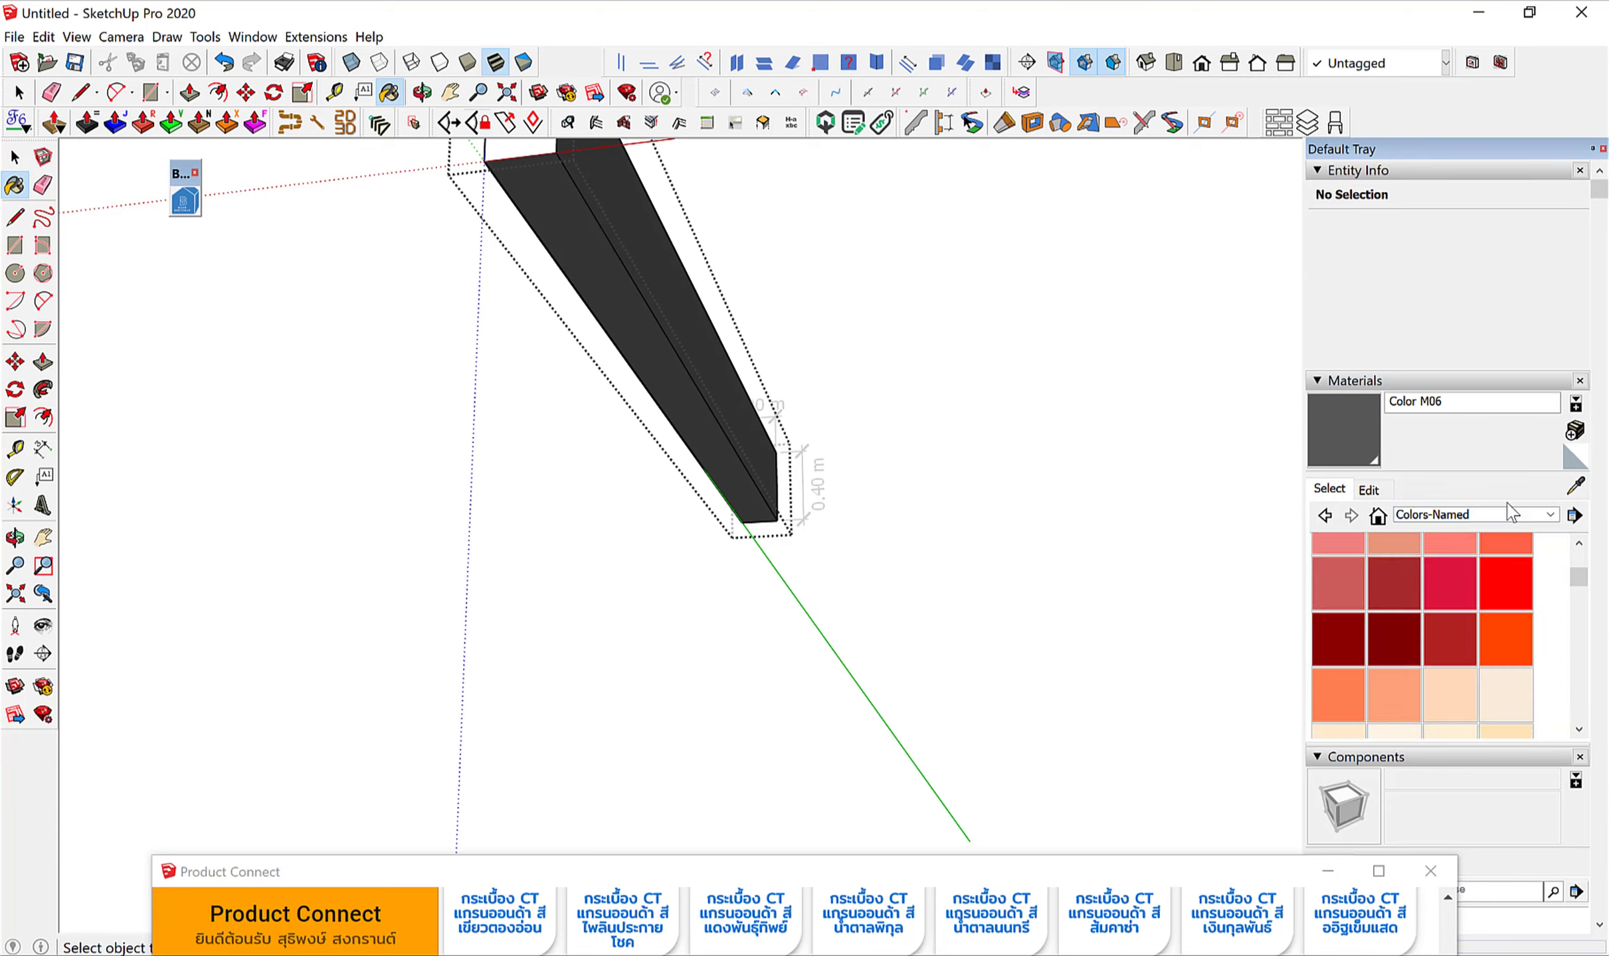
pyautogui.click(1504, 515)
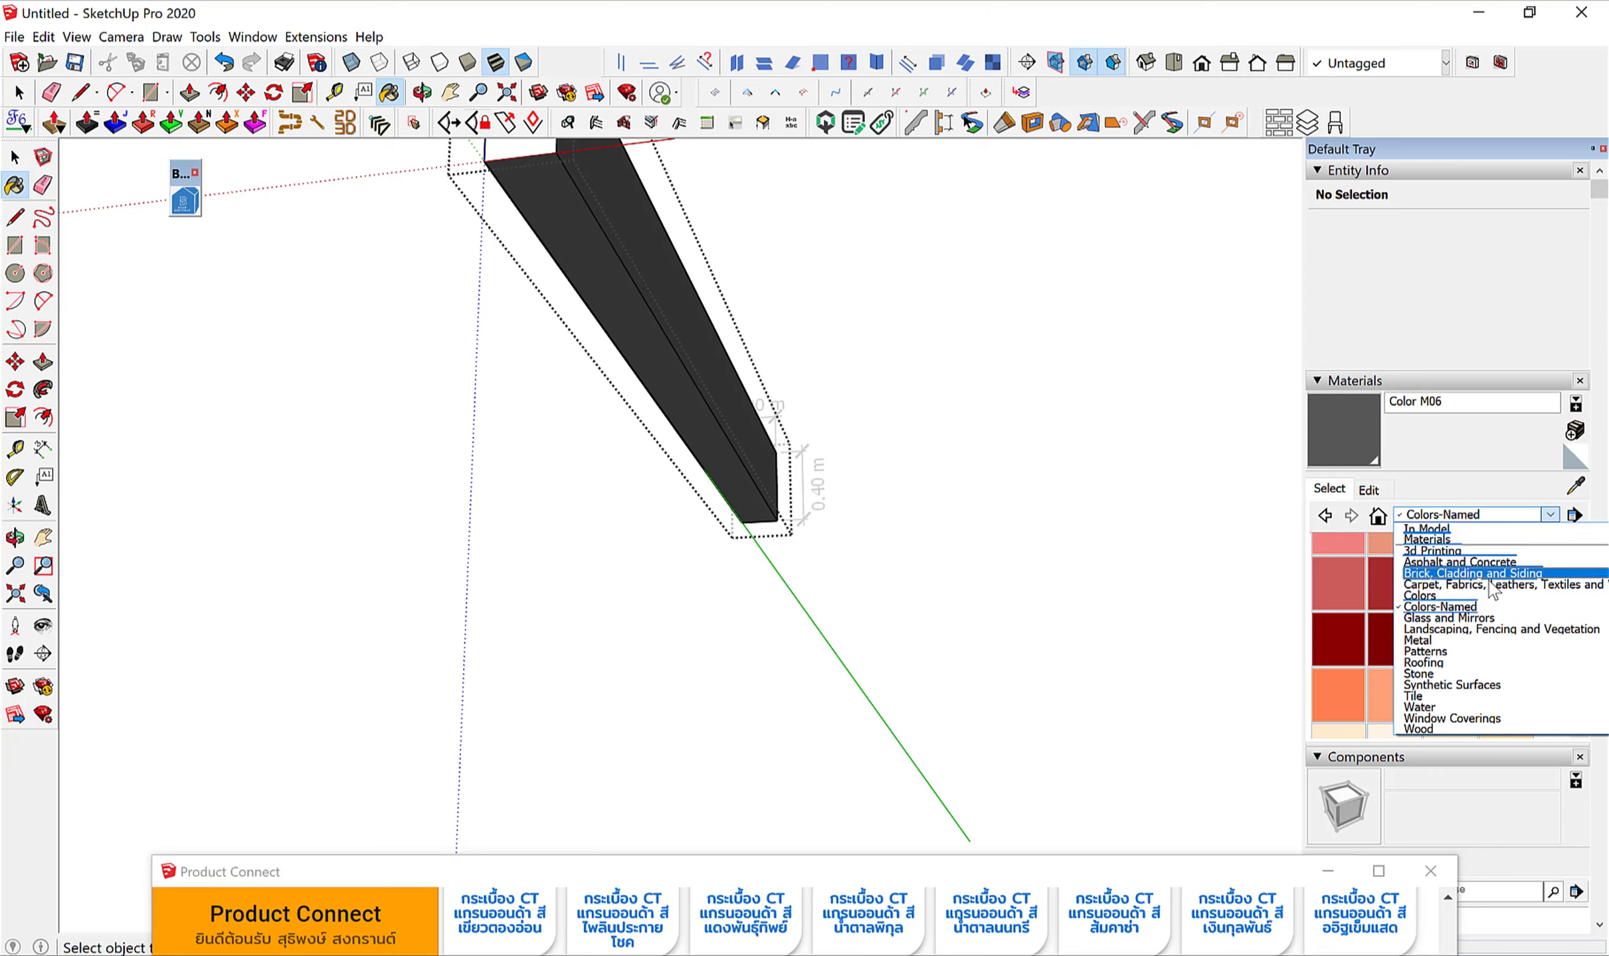
pyautogui.click(1429, 729)
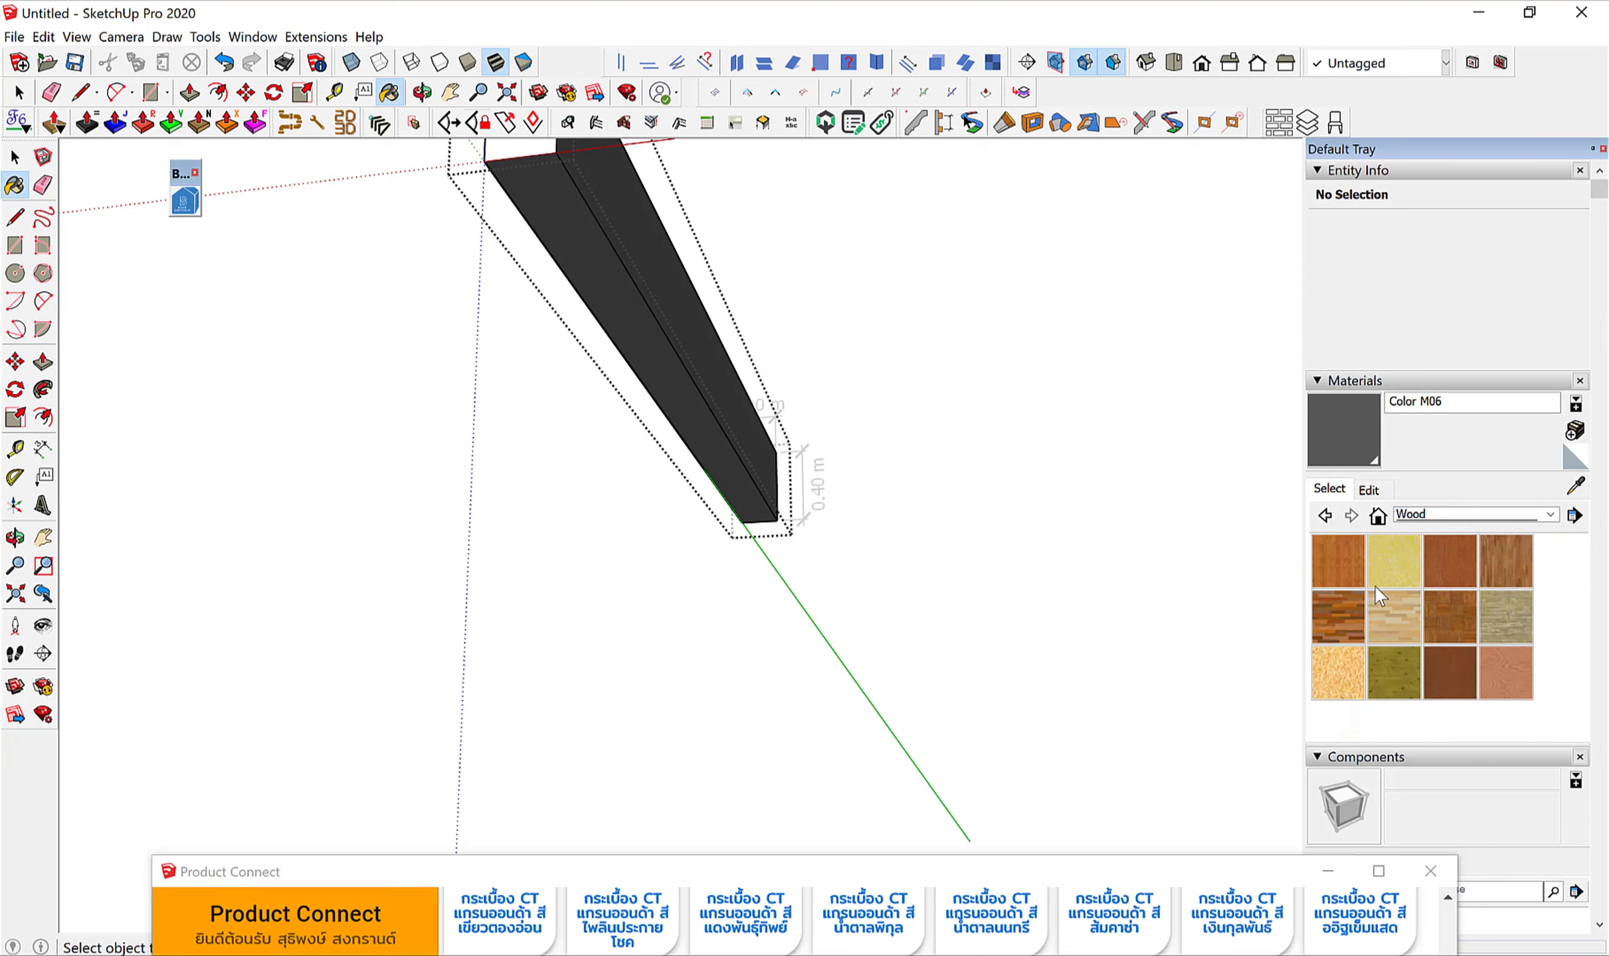
pyautogui.click(1338, 561)
# Paint the beam's side faces with Wood Bamboo.
pyautogui.click(729, 380)
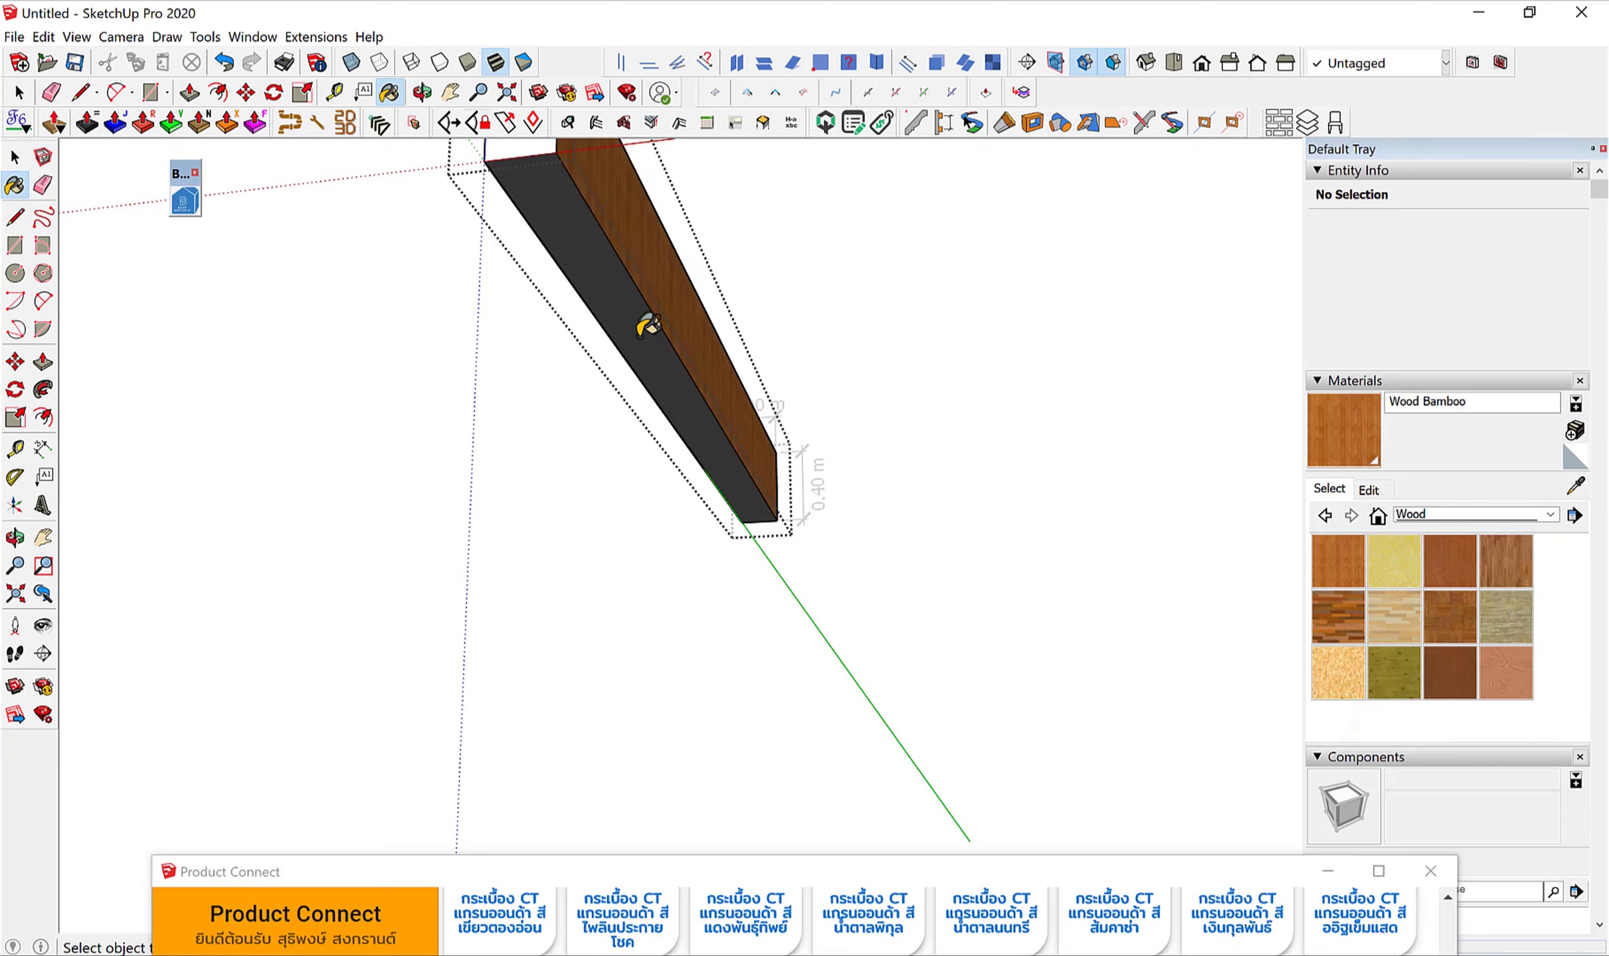
pyautogui.click(641, 322)
pyautogui.moveTo(564, 331)
pyautogui.mouseDown(button='middle')
pyautogui.moveTo(546, 583)
pyautogui.moveTo(758, 534)
pyautogui.moveTo(860, 582)
pyautogui.moveTo(534, 558)
pyautogui.mouseUp(button='middle')
pyautogui.press('space')
pyautogui.scroll(2, 534, 557)
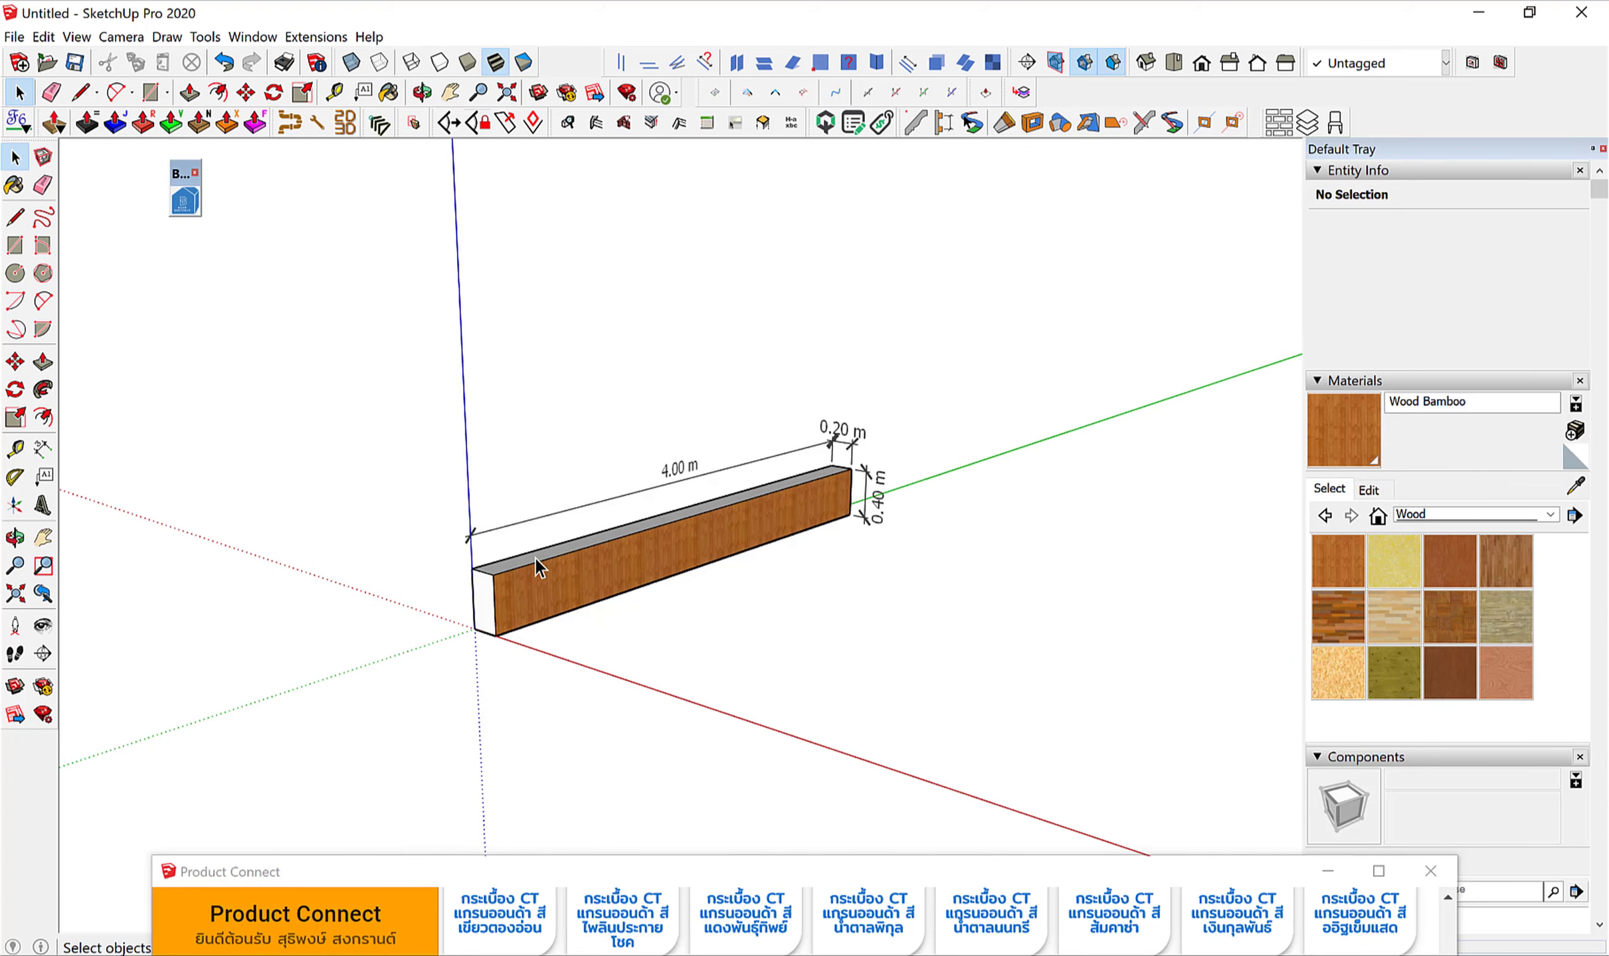
# Show in-model materials and read the Wood Bamboo area as 4 m².
pyautogui.click(1379, 516)
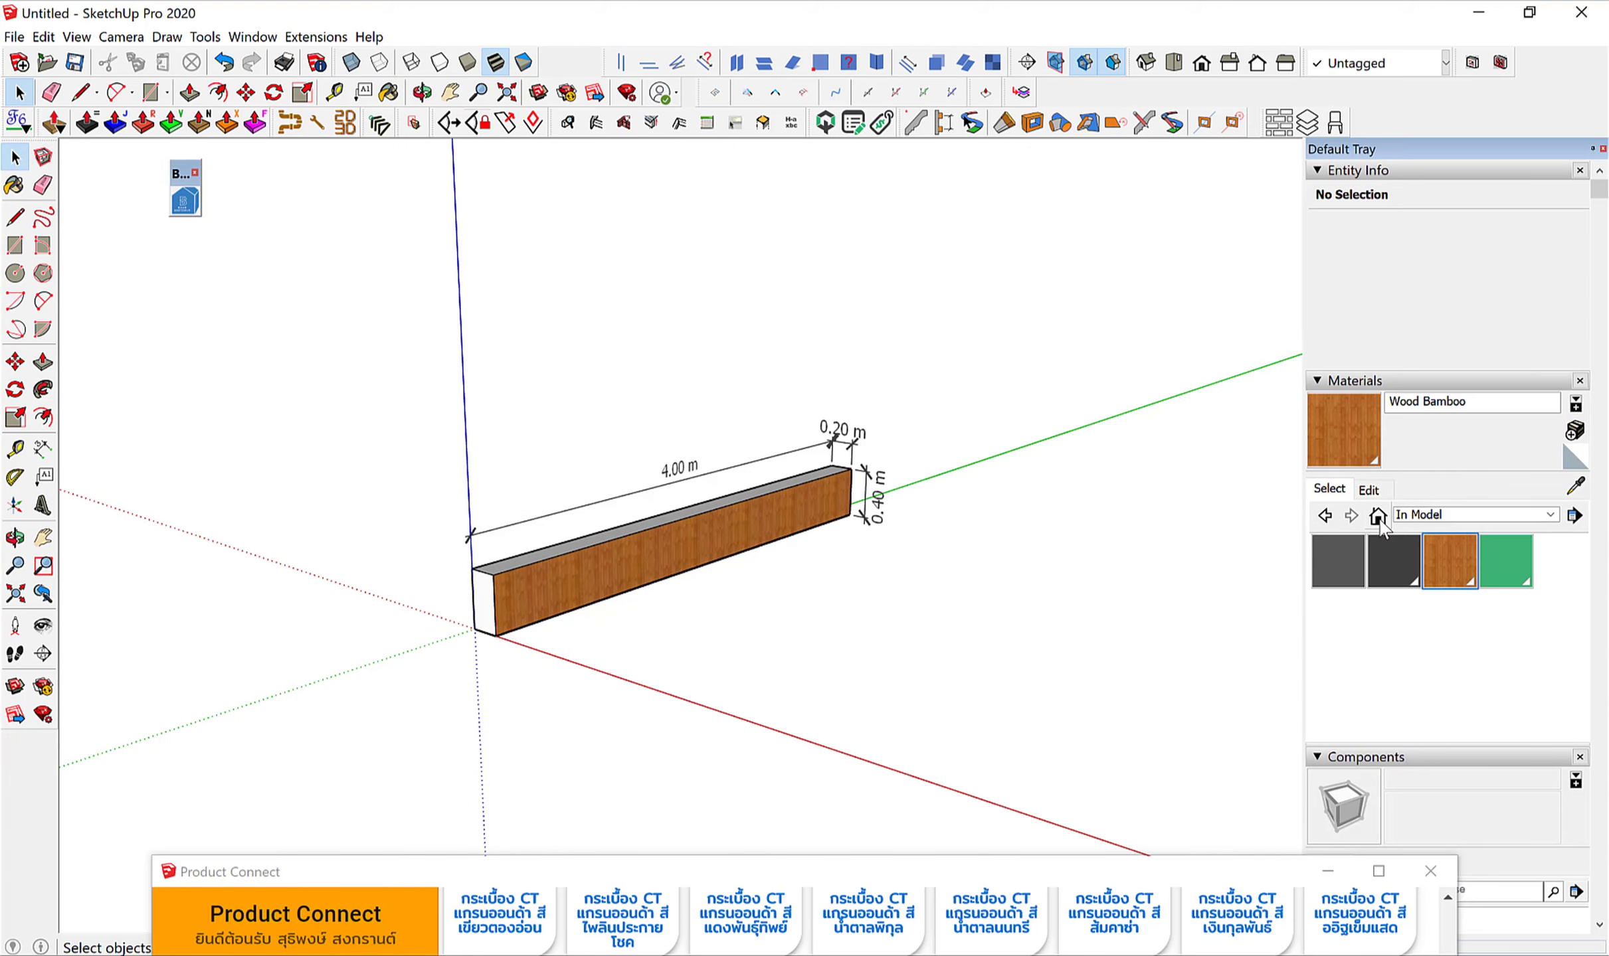
pyautogui.rightClick(1443, 561)
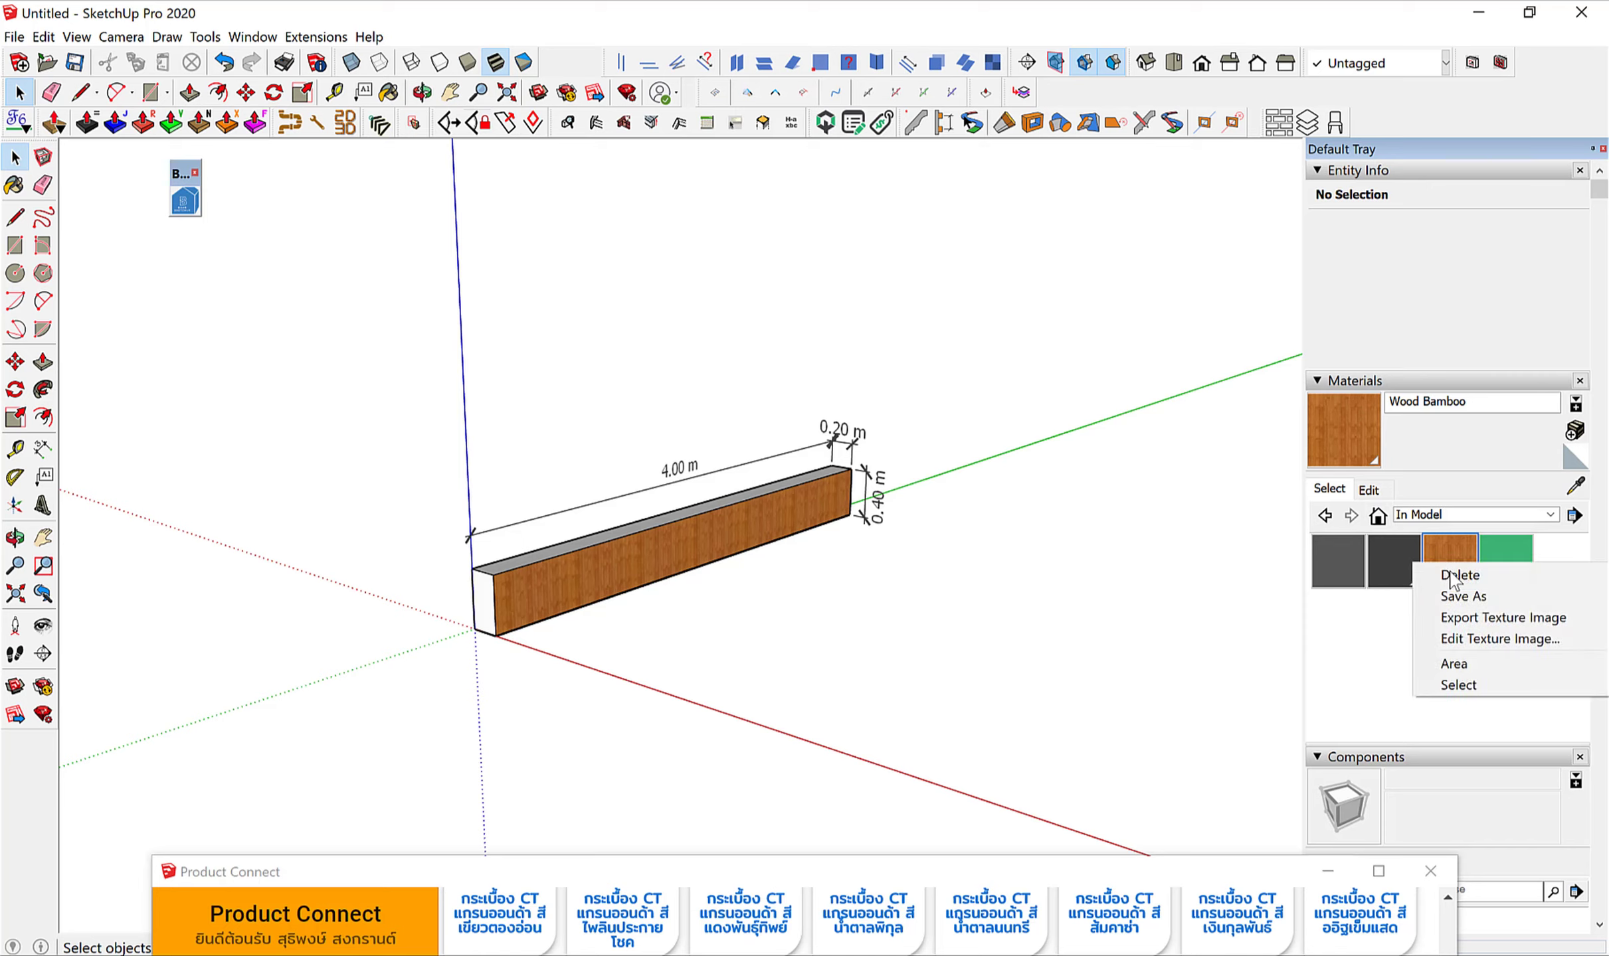
pyautogui.click(1466, 659)
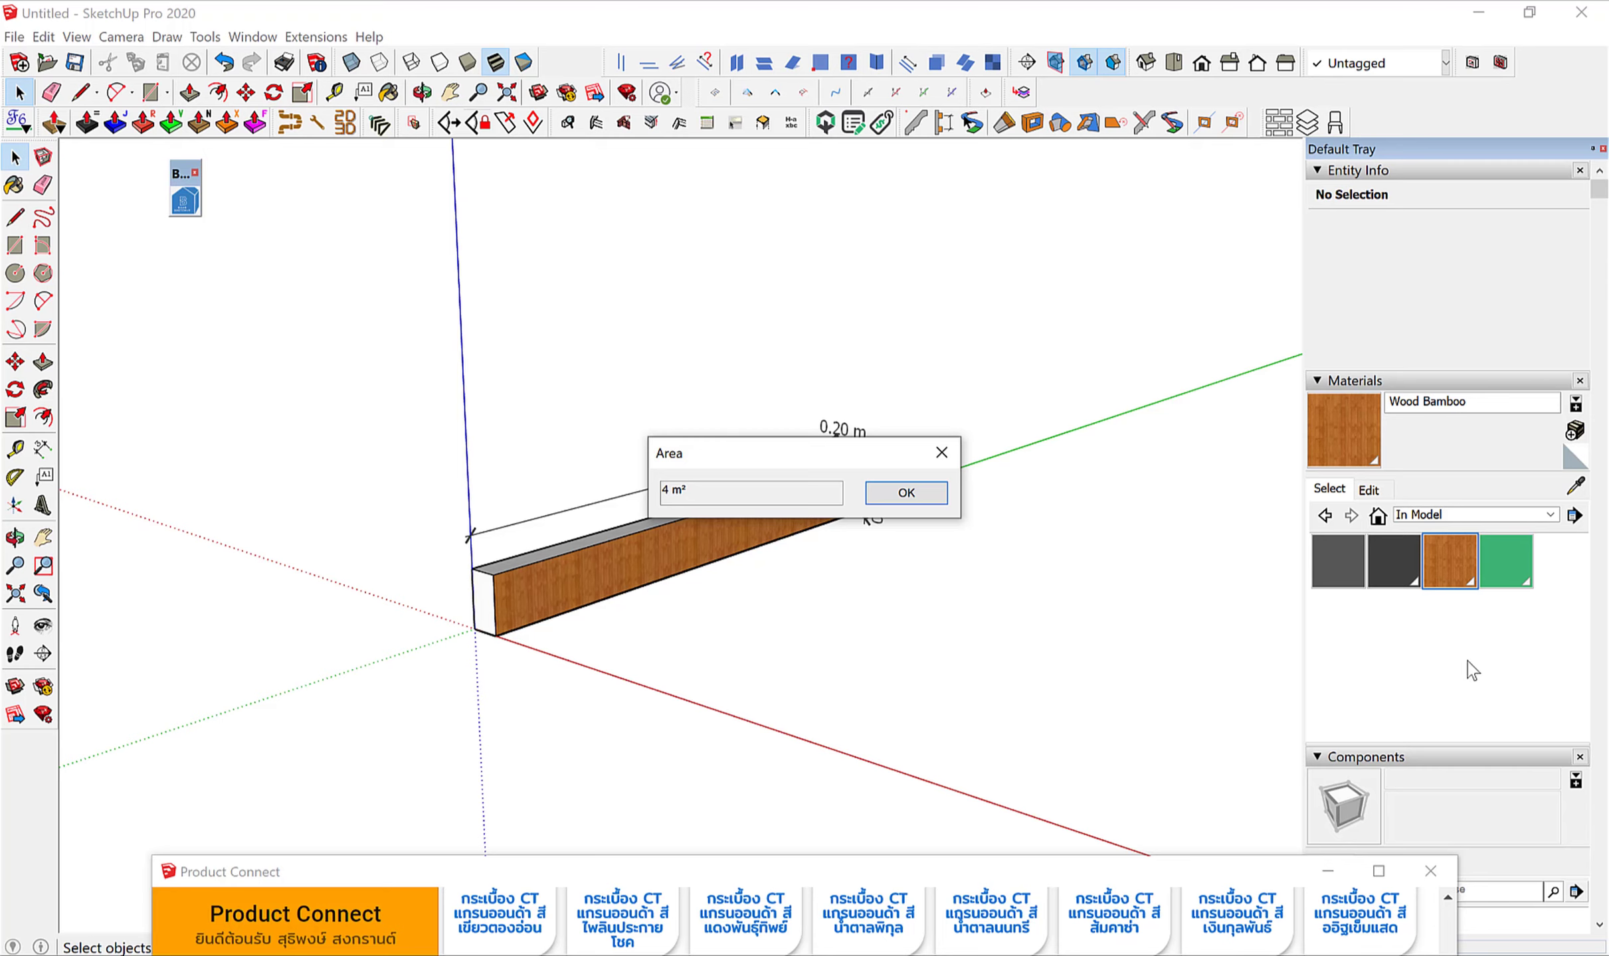
pyautogui.click(906, 492)
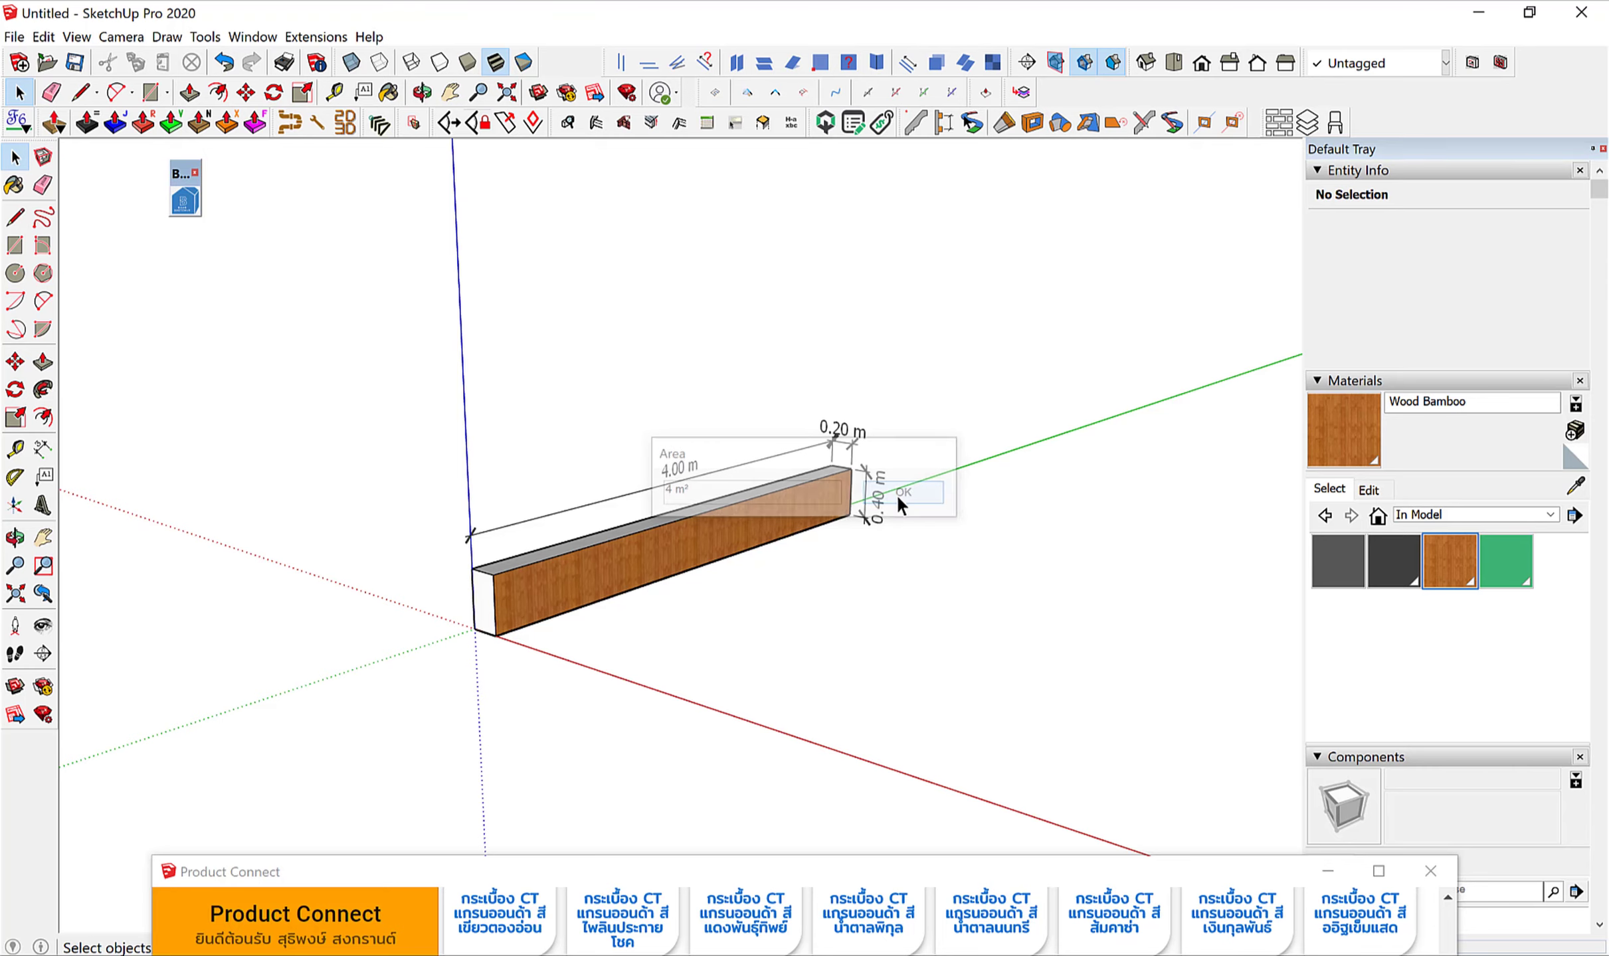
# Push the beam's end face in to shorten the beam to 3.75 m.
pyautogui.doubleClick(532, 594)
pyautogui.scroll(1, 524, 621)
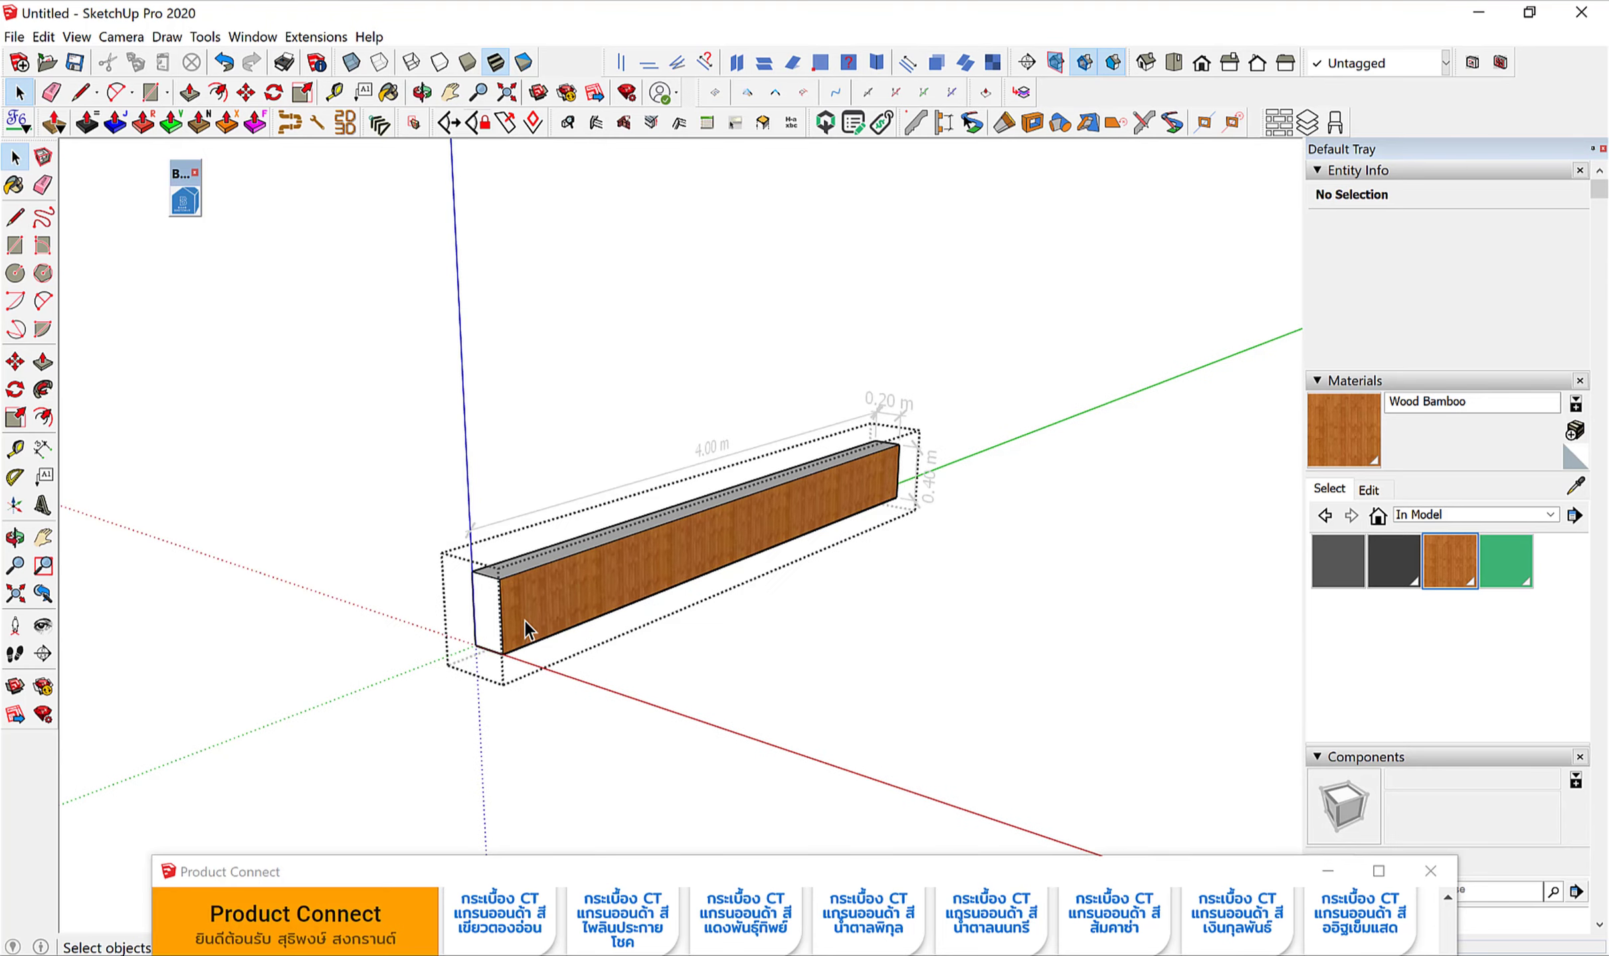
pyautogui.scroll(2, 515, 628)
pyautogui.press('p')
pyautogui.moveTo(459, 638); pyautogui.dragTo(482, 614)
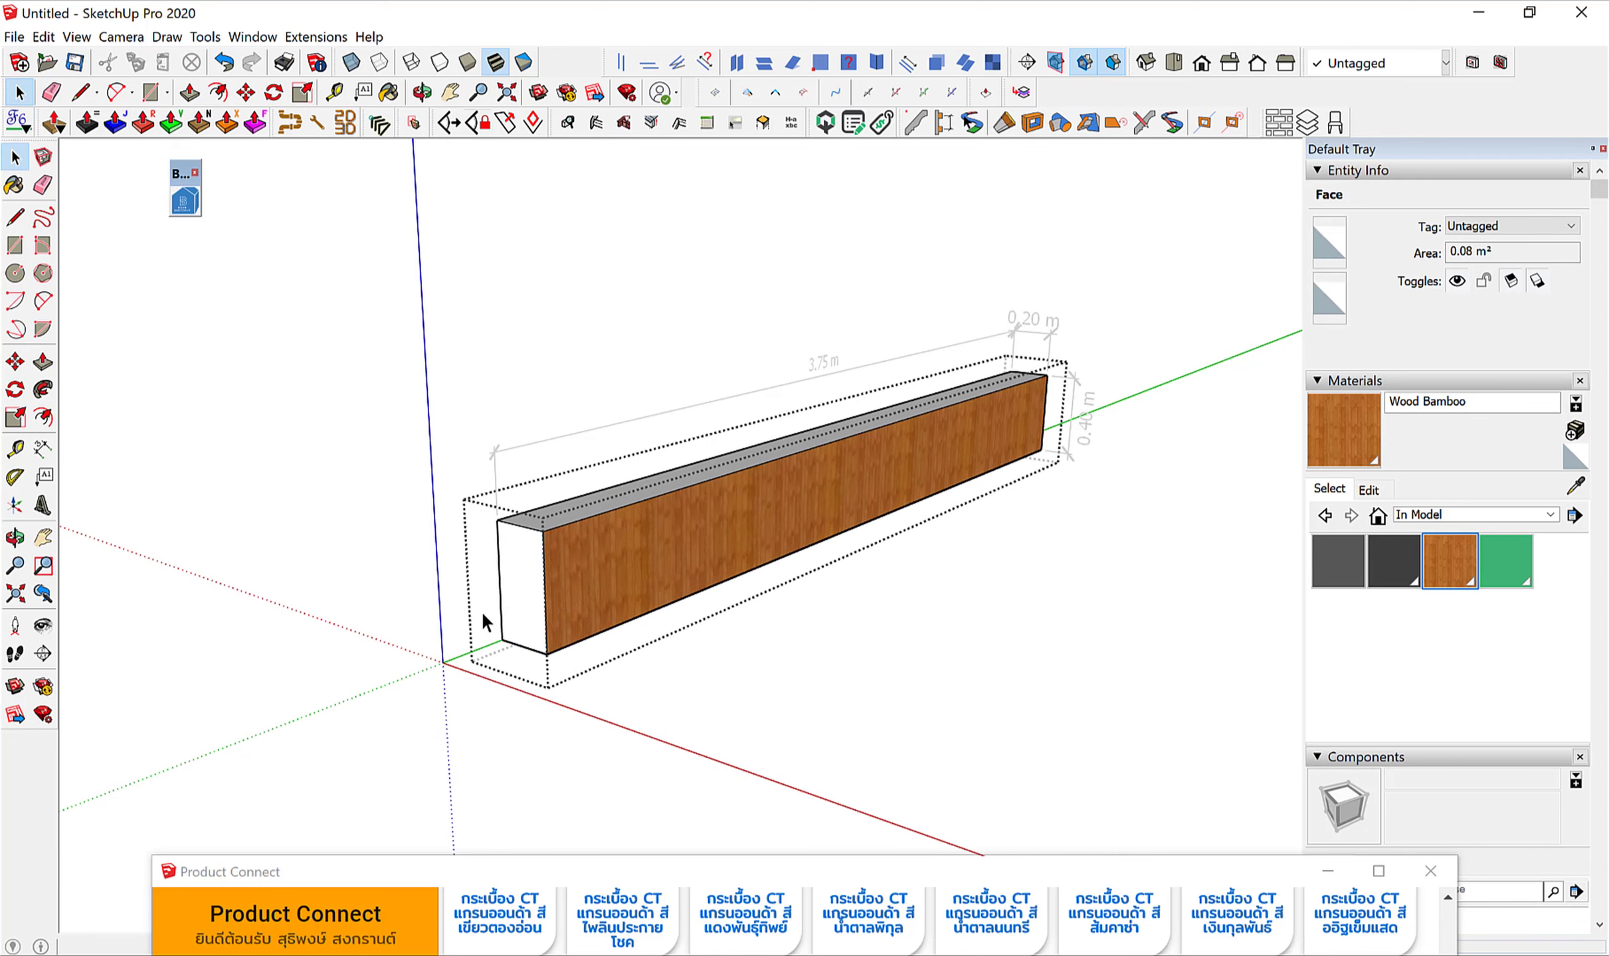
pyautogui.press('space')
pyautogui.click(714, 713)
pyautogui.click(757, 716)
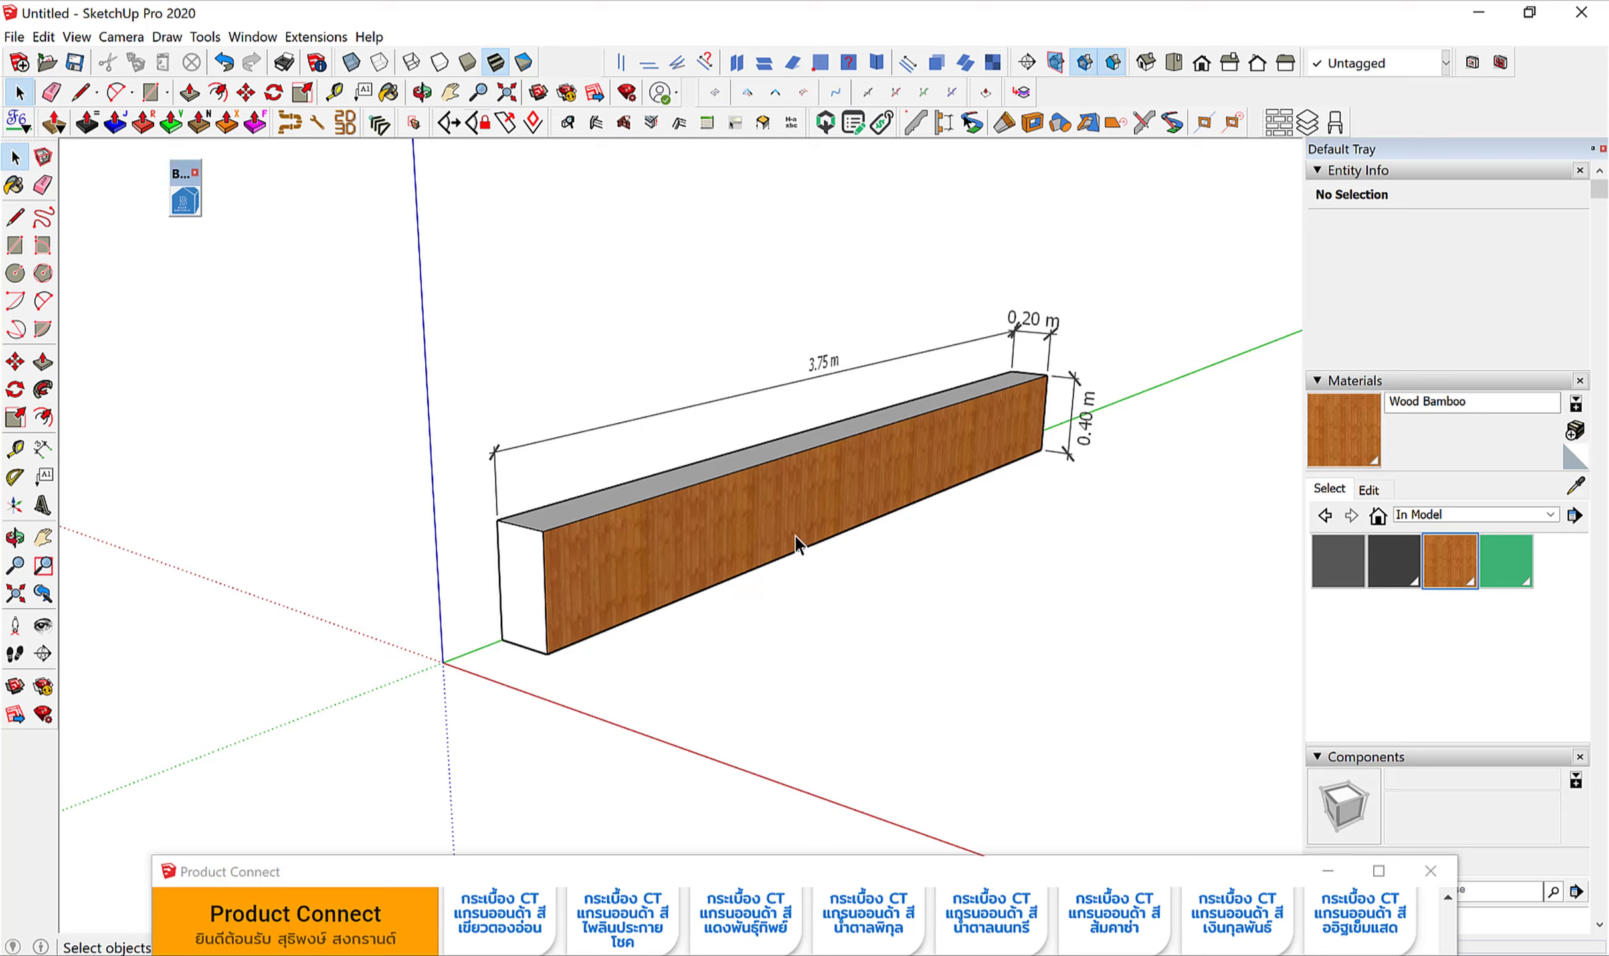
# Confirm the Wood Bamboo area is now 3.75 m².
pyautogui.rightClick(1448, 561)
pyautogui.click(1460, 656)
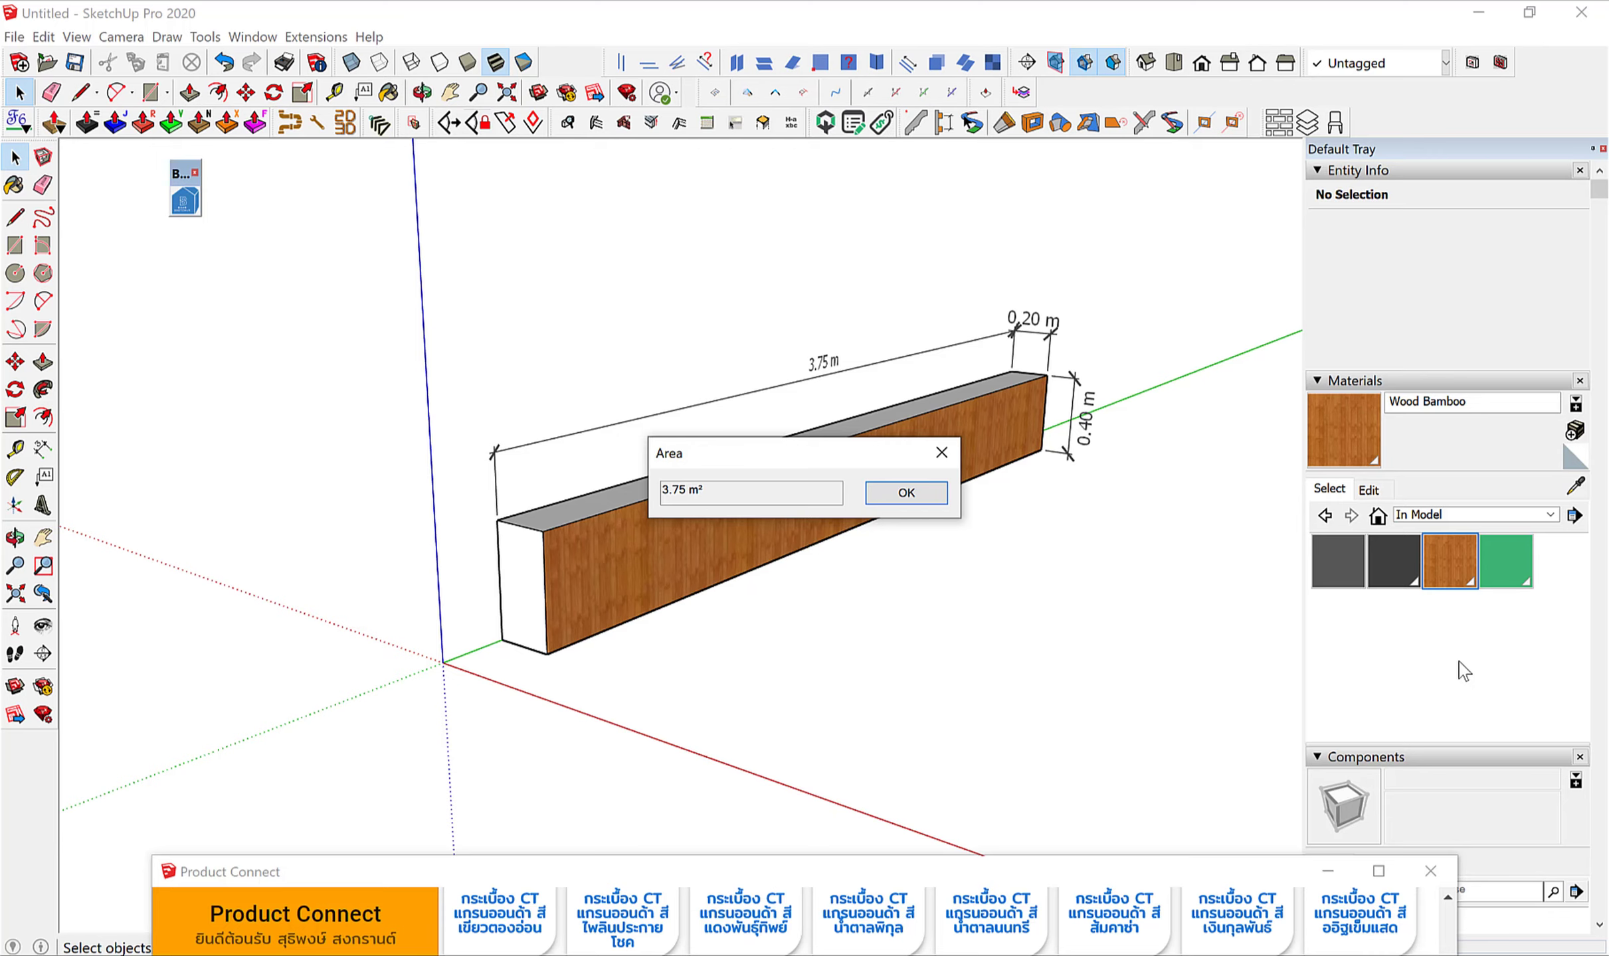
pyautogui.click(894, 498)
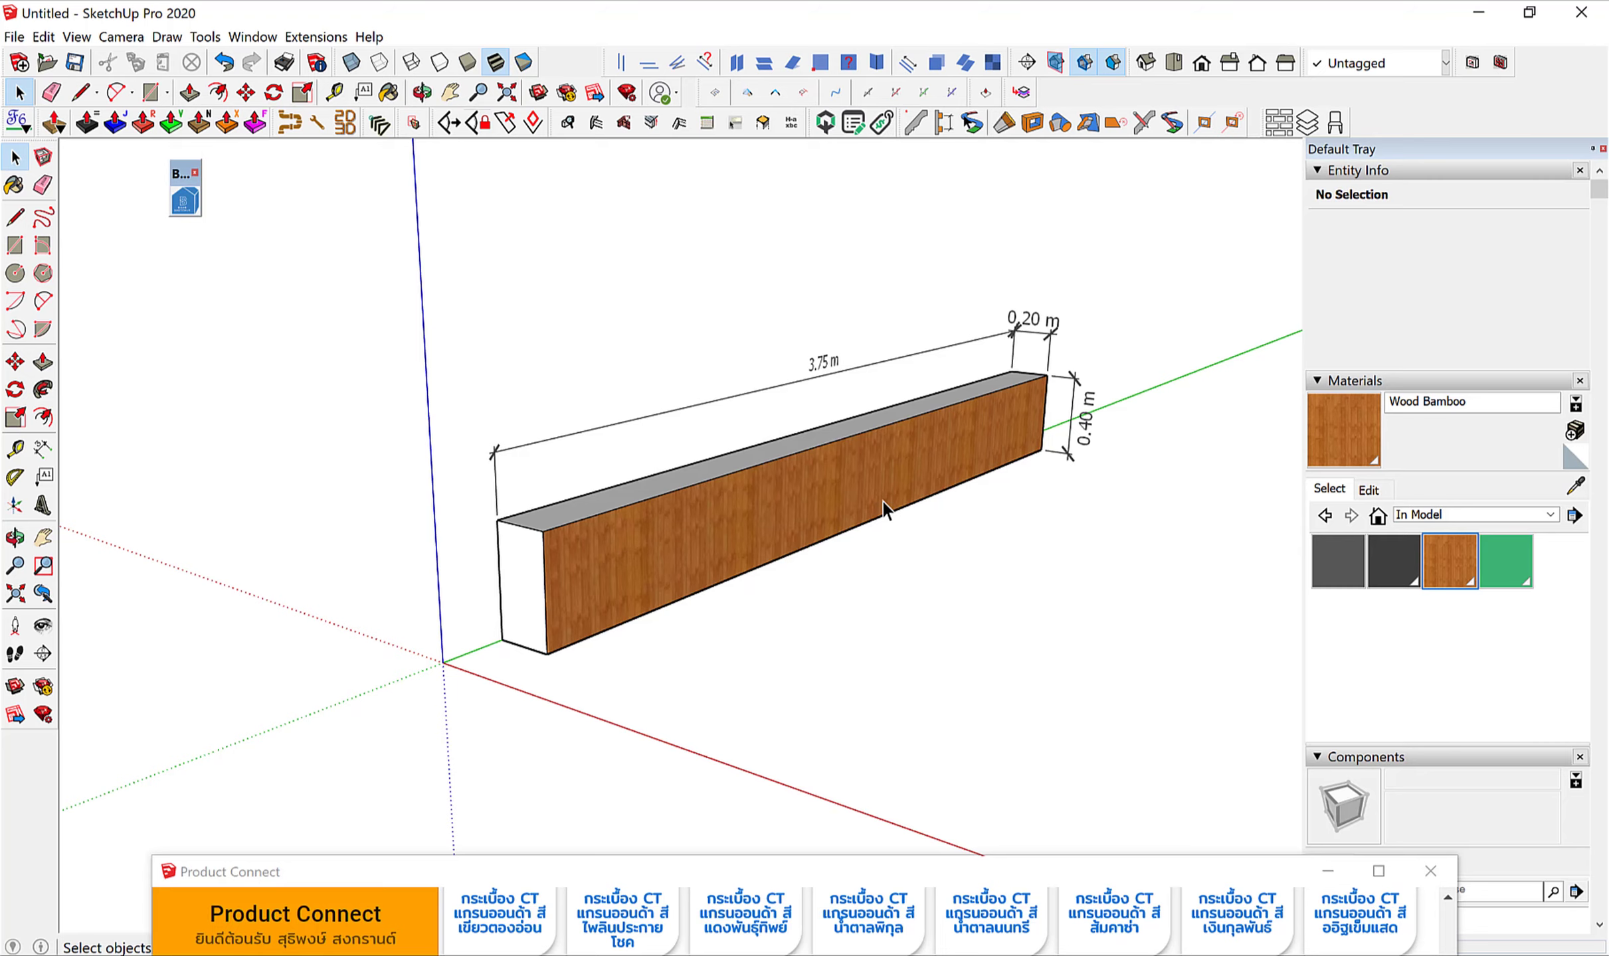
pyautogui.moveTo(890, 603)
pyautogui.mouseDown(button='middle')
pyautogui.moveTo(714, 373)
pyautogui.moveTo(653, 348)
pyautogui.moveTo(709, 389)
pyautogui.mouseUp(button='middle')
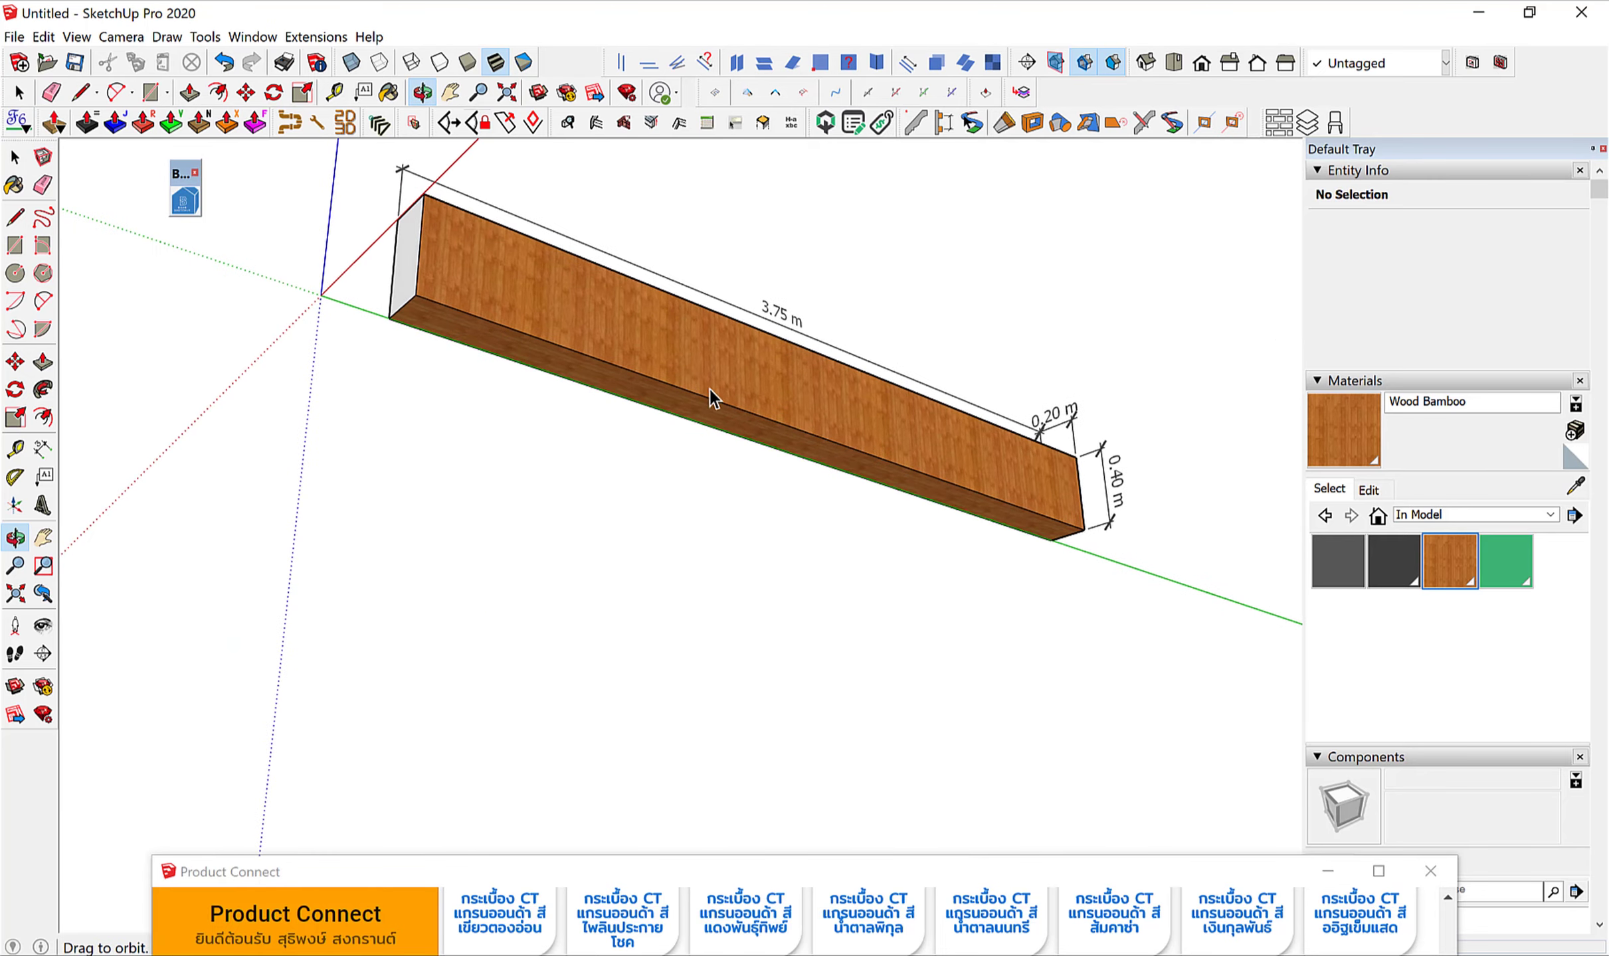
pyautogui.scroll(2, 378, 313)
pyautogui.scroll(3, 379, 313)
pyautogui.scroll(3, 450, 318)
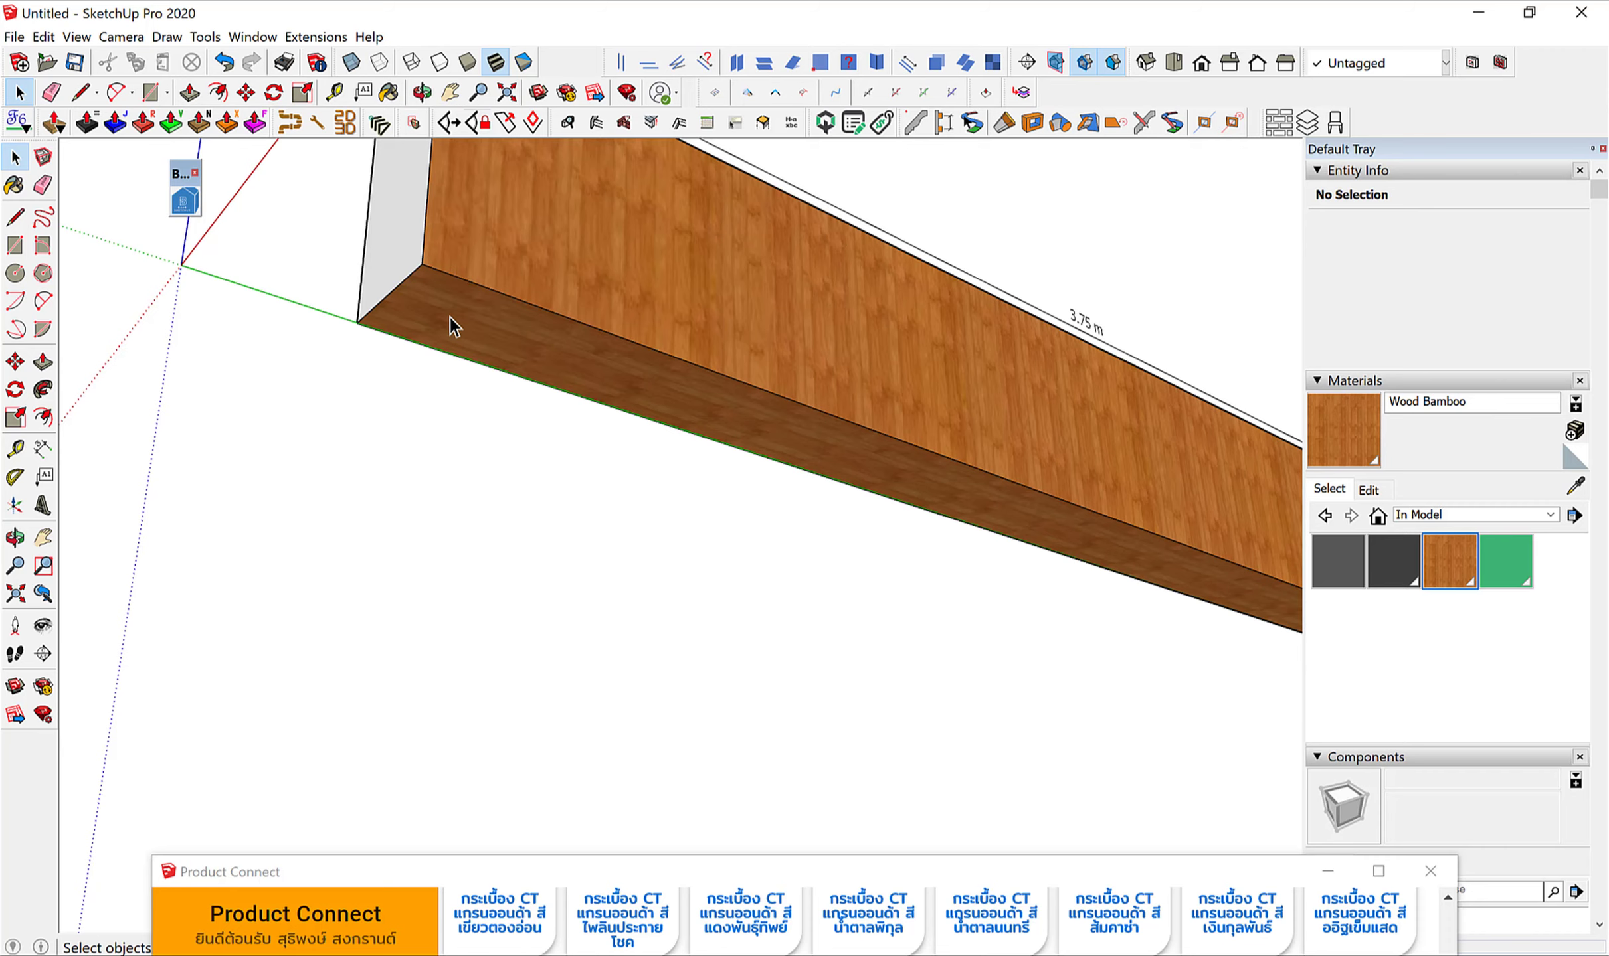
pyautogui.scroll(-2, 450, 317)
pyautogui.scroll(-2, 449, 317)
pyautogui.scroll(-2, 449, 317)
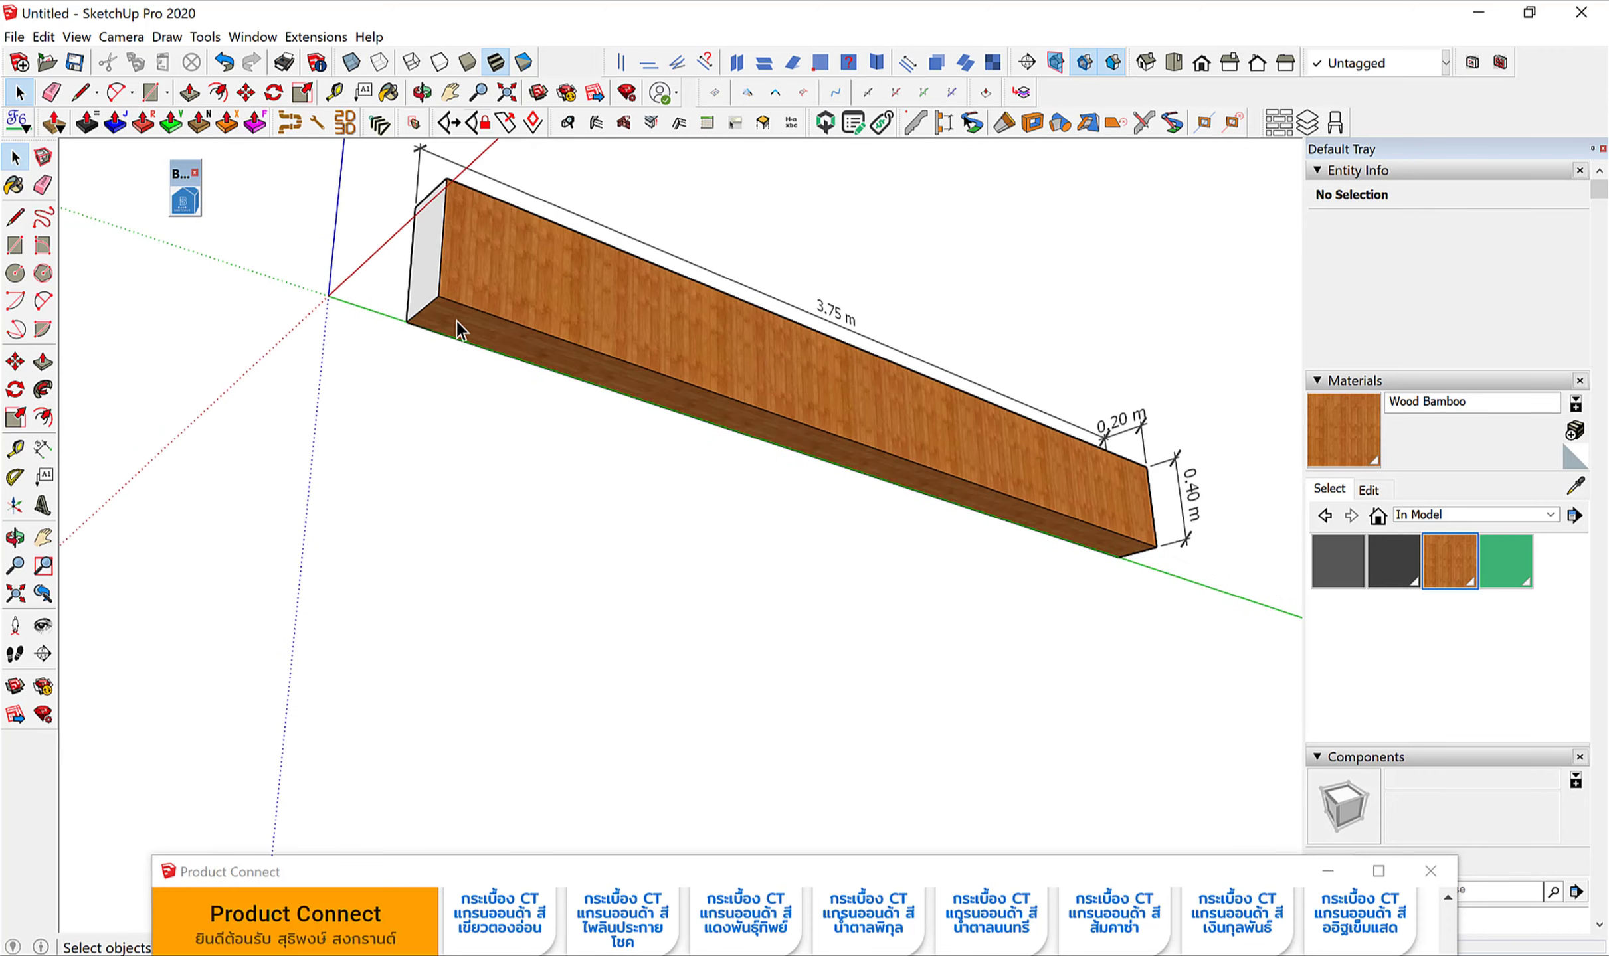
pyautogui.moveTo(449, 317); pyautogui.dragTo(450, 648, button='middle')
pyautogui.scroll(-1, 450, 648)
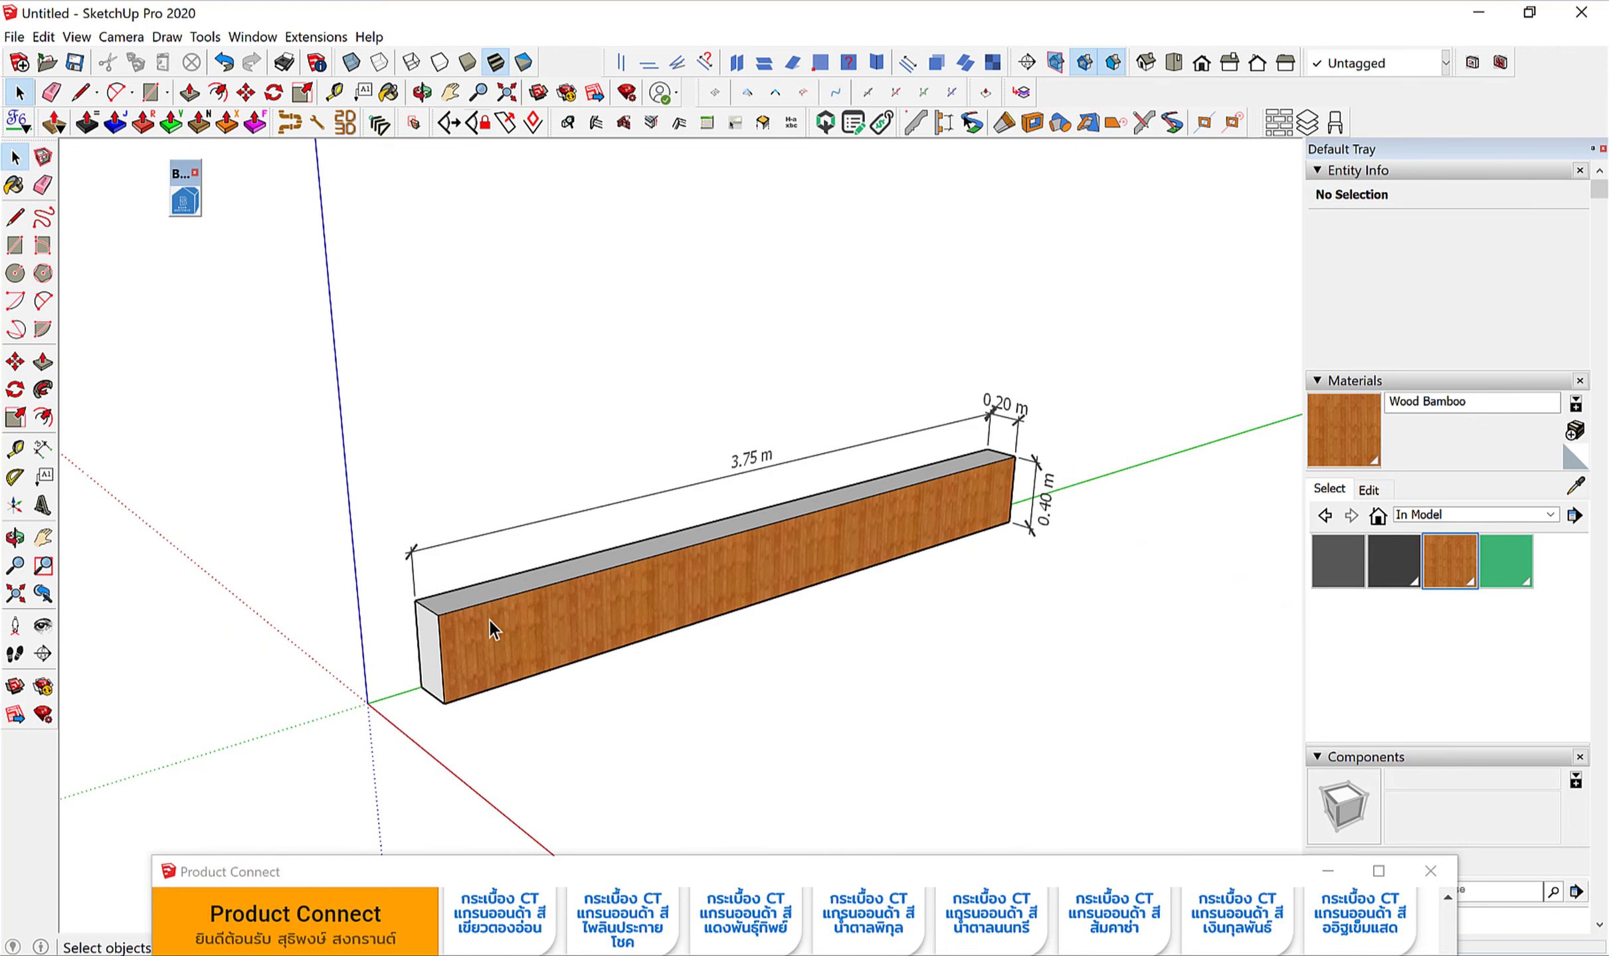
pyautogui.click(477, 674)
pyautogui.click(476, 450)
pyautogui.moveTo(460, 496); pyautogui.dragTo(339, 397, button='middle')
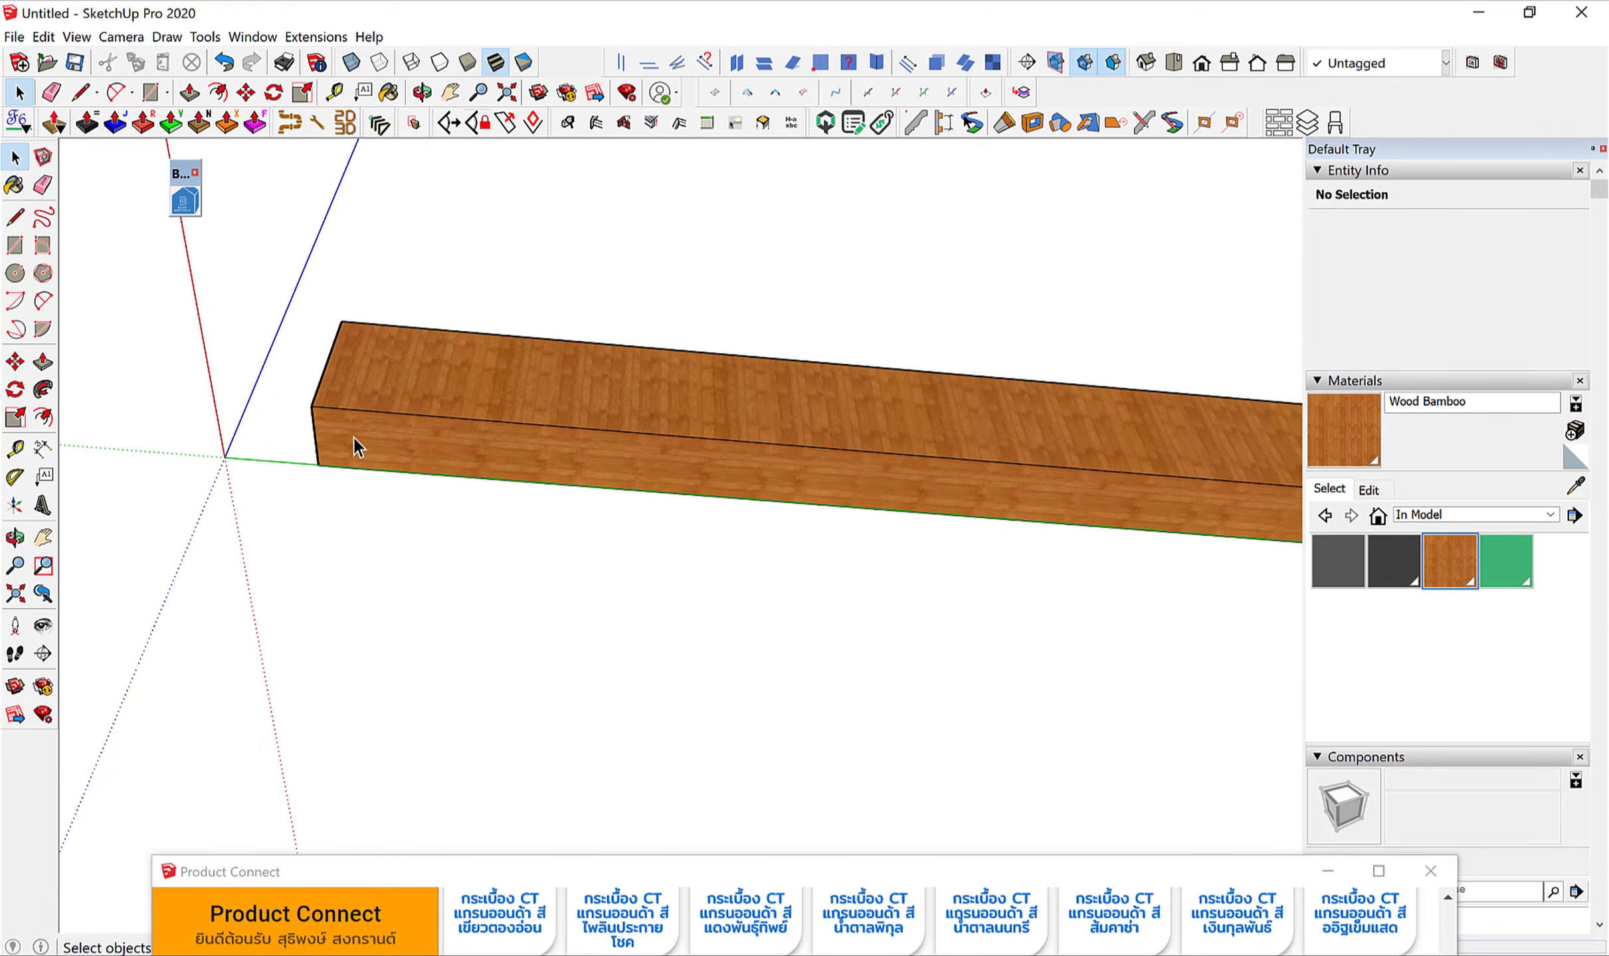
# Draw a circle on the beam's end and extrude it downward into a cylindrical post.
pyautogui.scroll(3, 353, 437)
pyautogui.scroll(2, 318, 437)
pyautogui.press('c')
pyautogui.click(254, 458)
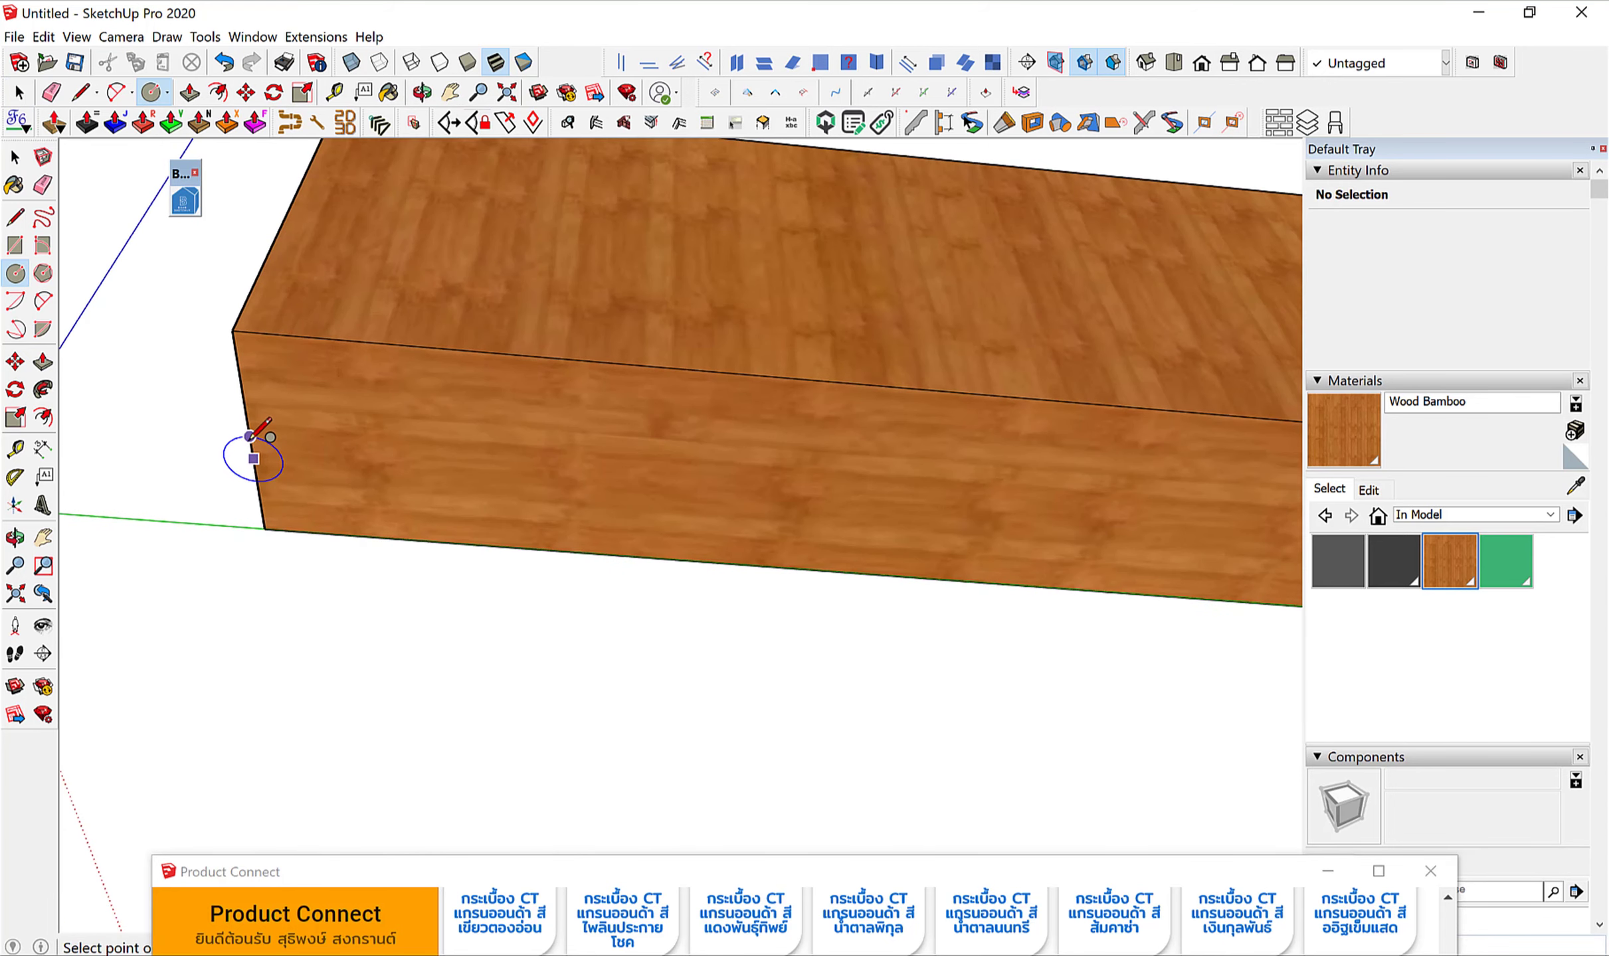
pyautogui.click(281, 461)
pyautogui.press('p')
pyautogui.click(244, 475)
pyautogui.scroll(-3, 269, 449)
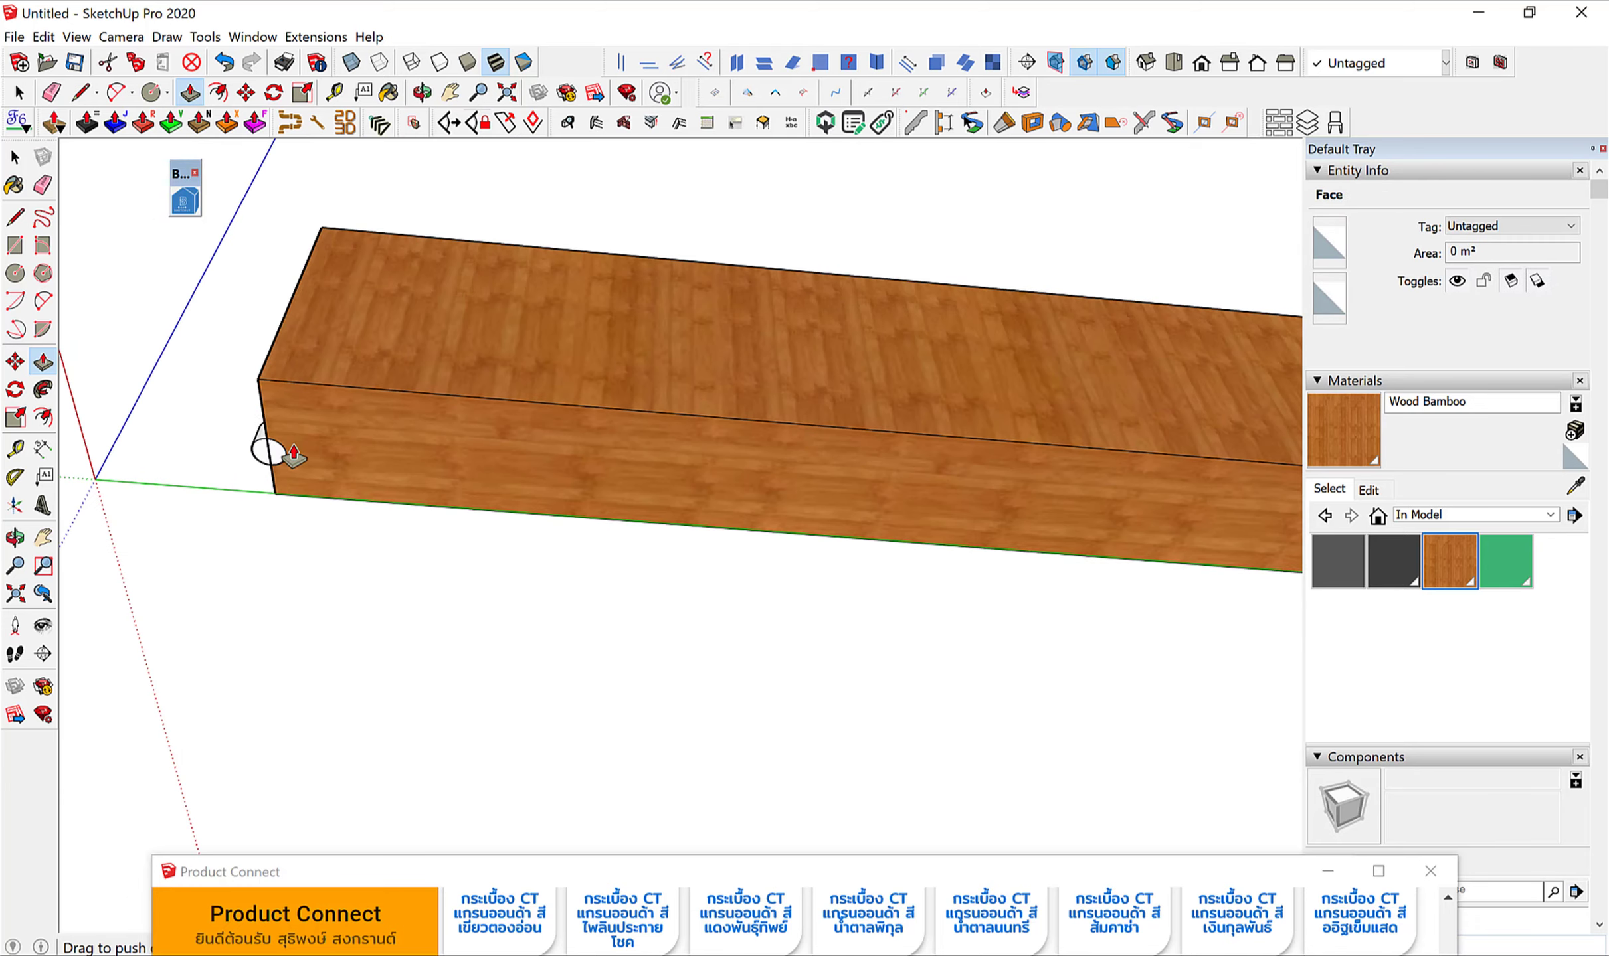
pyautogui.scroll(-2, 372, 446)
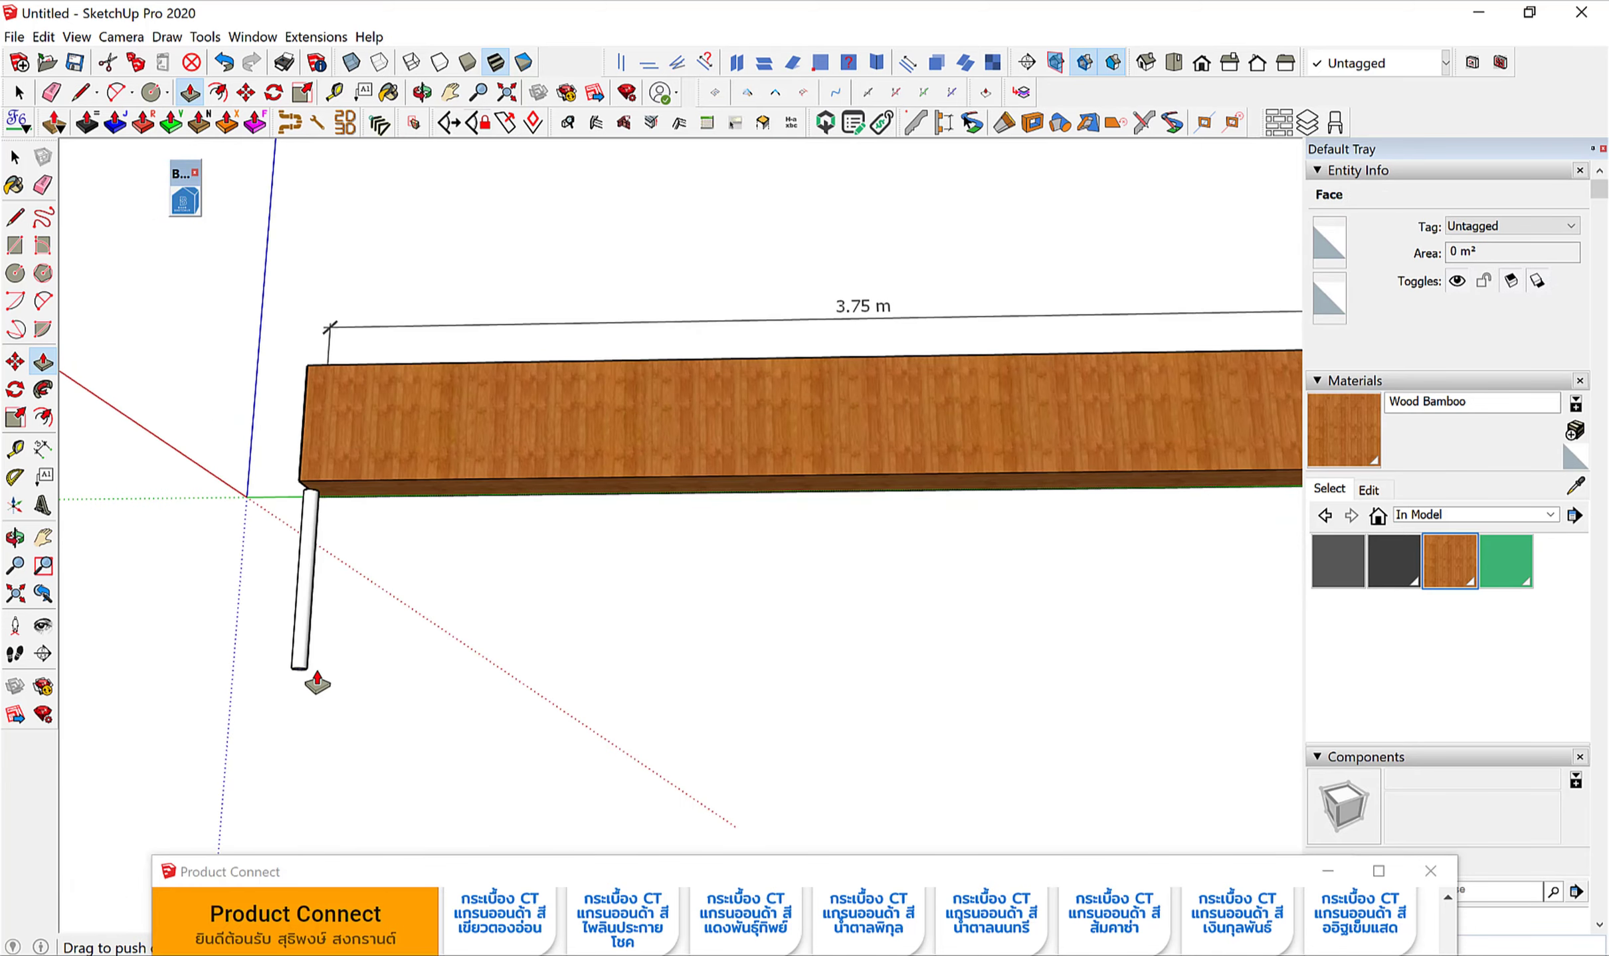
pyautogui.scroll(-2, 367, 503)
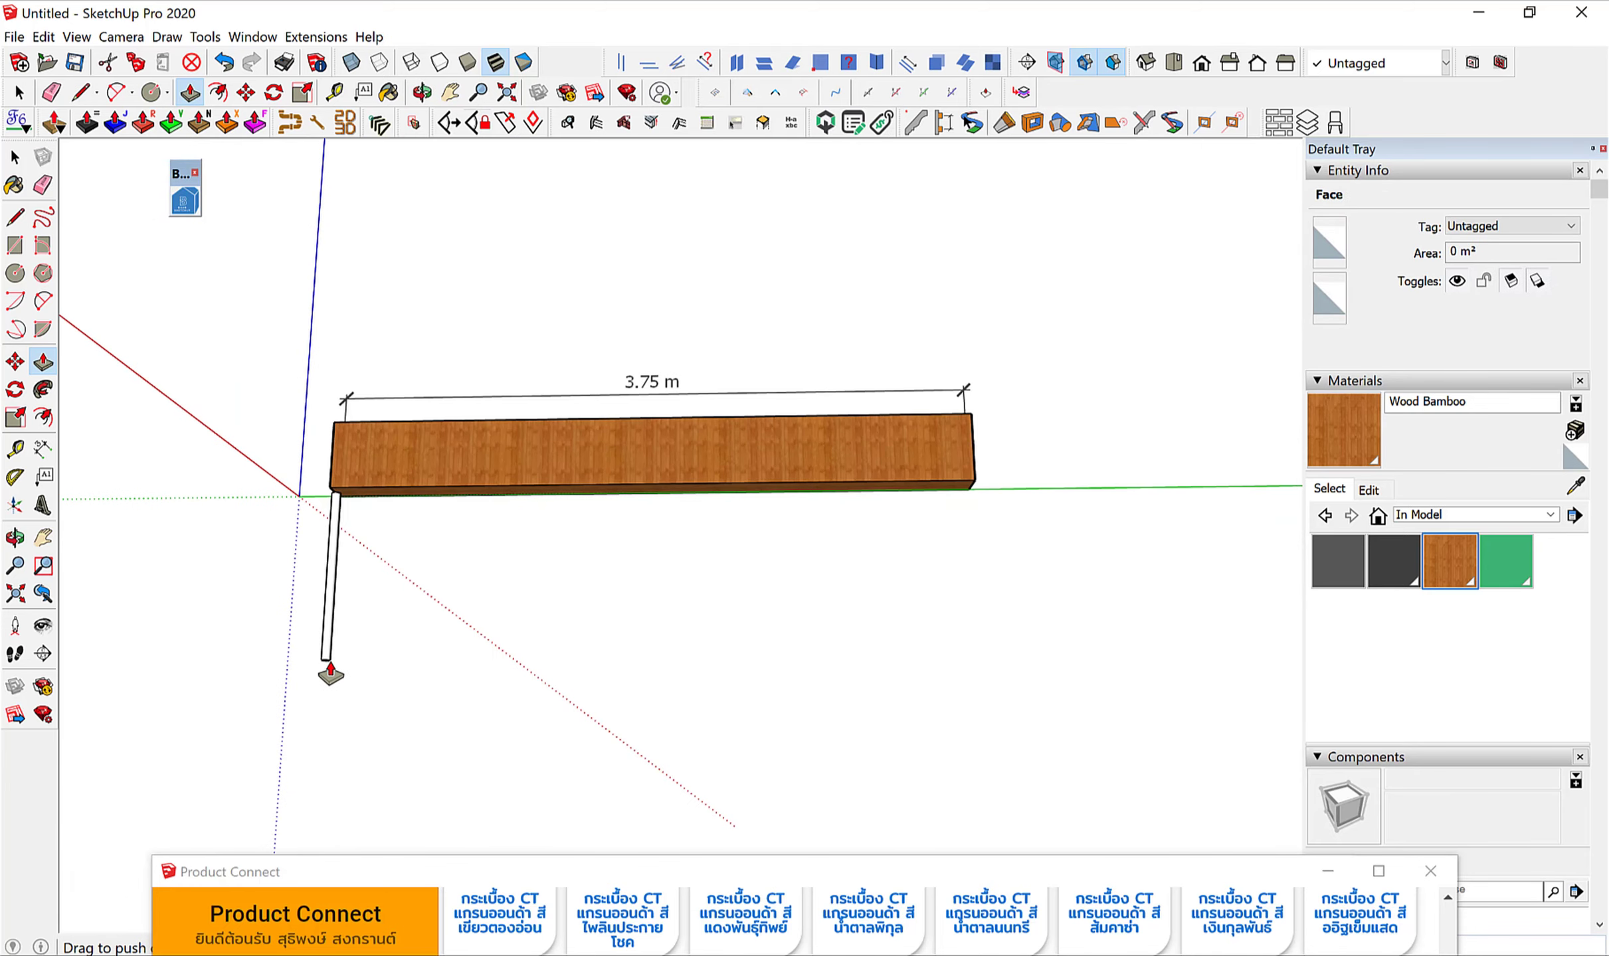
pyautogui.click(330, 674)
pyautogui.press('space')
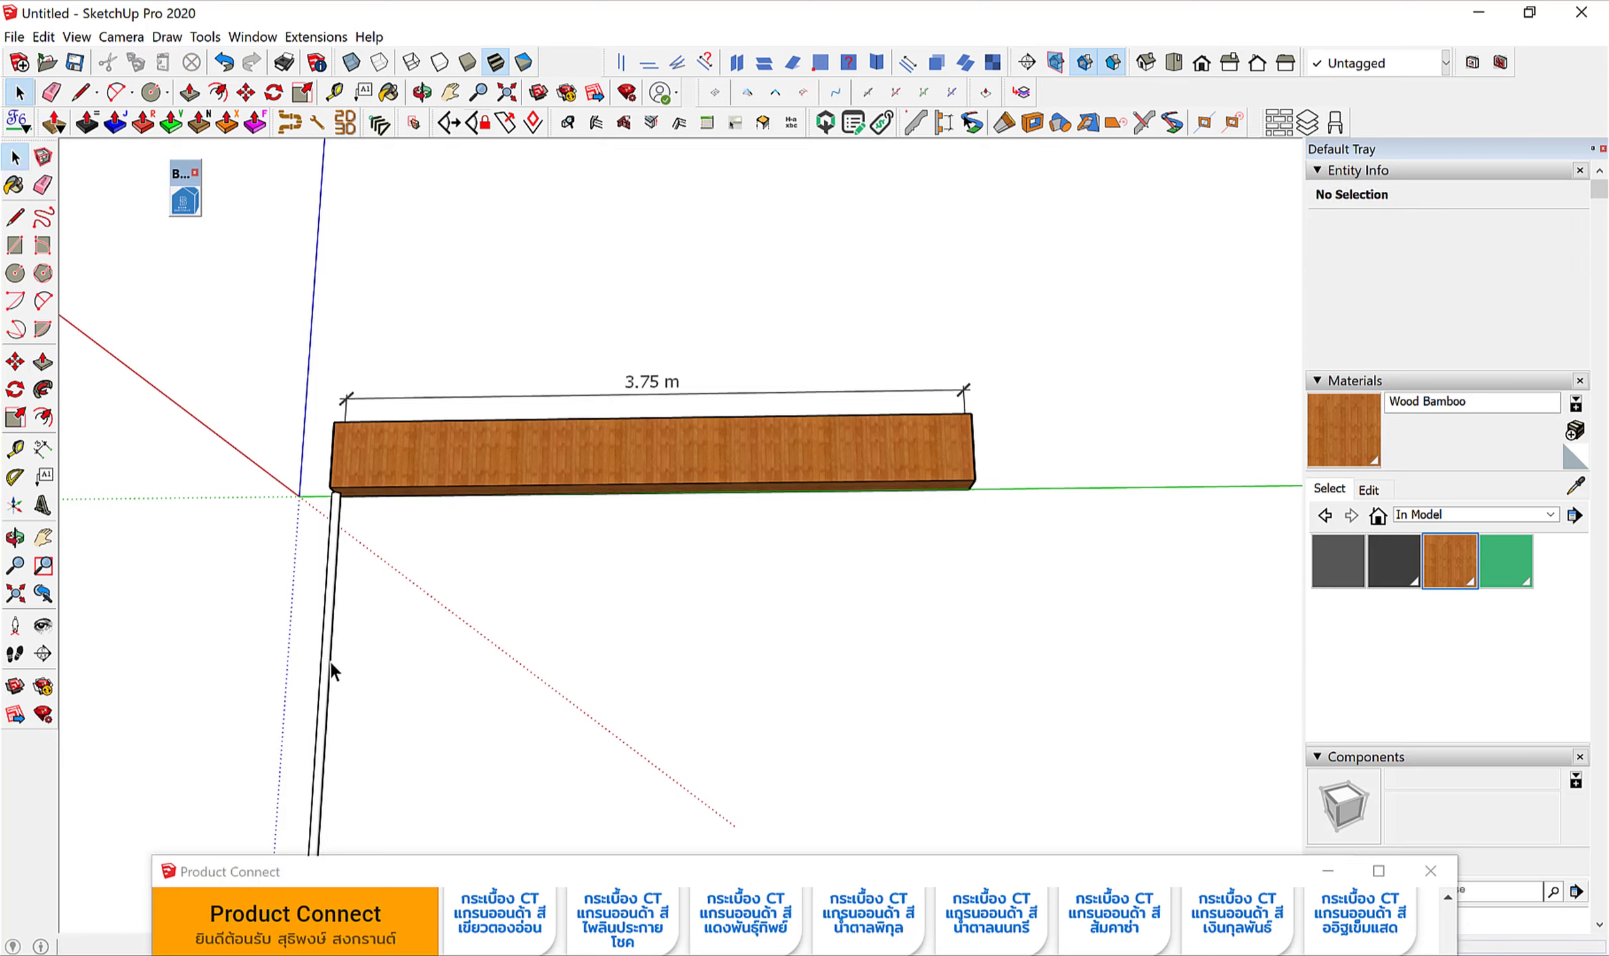
# Make the post a component (Component#1) and switch to the Right view.
pyautogui.tripleClick(329, 672)
pyautogui.rightClick(327, 674)
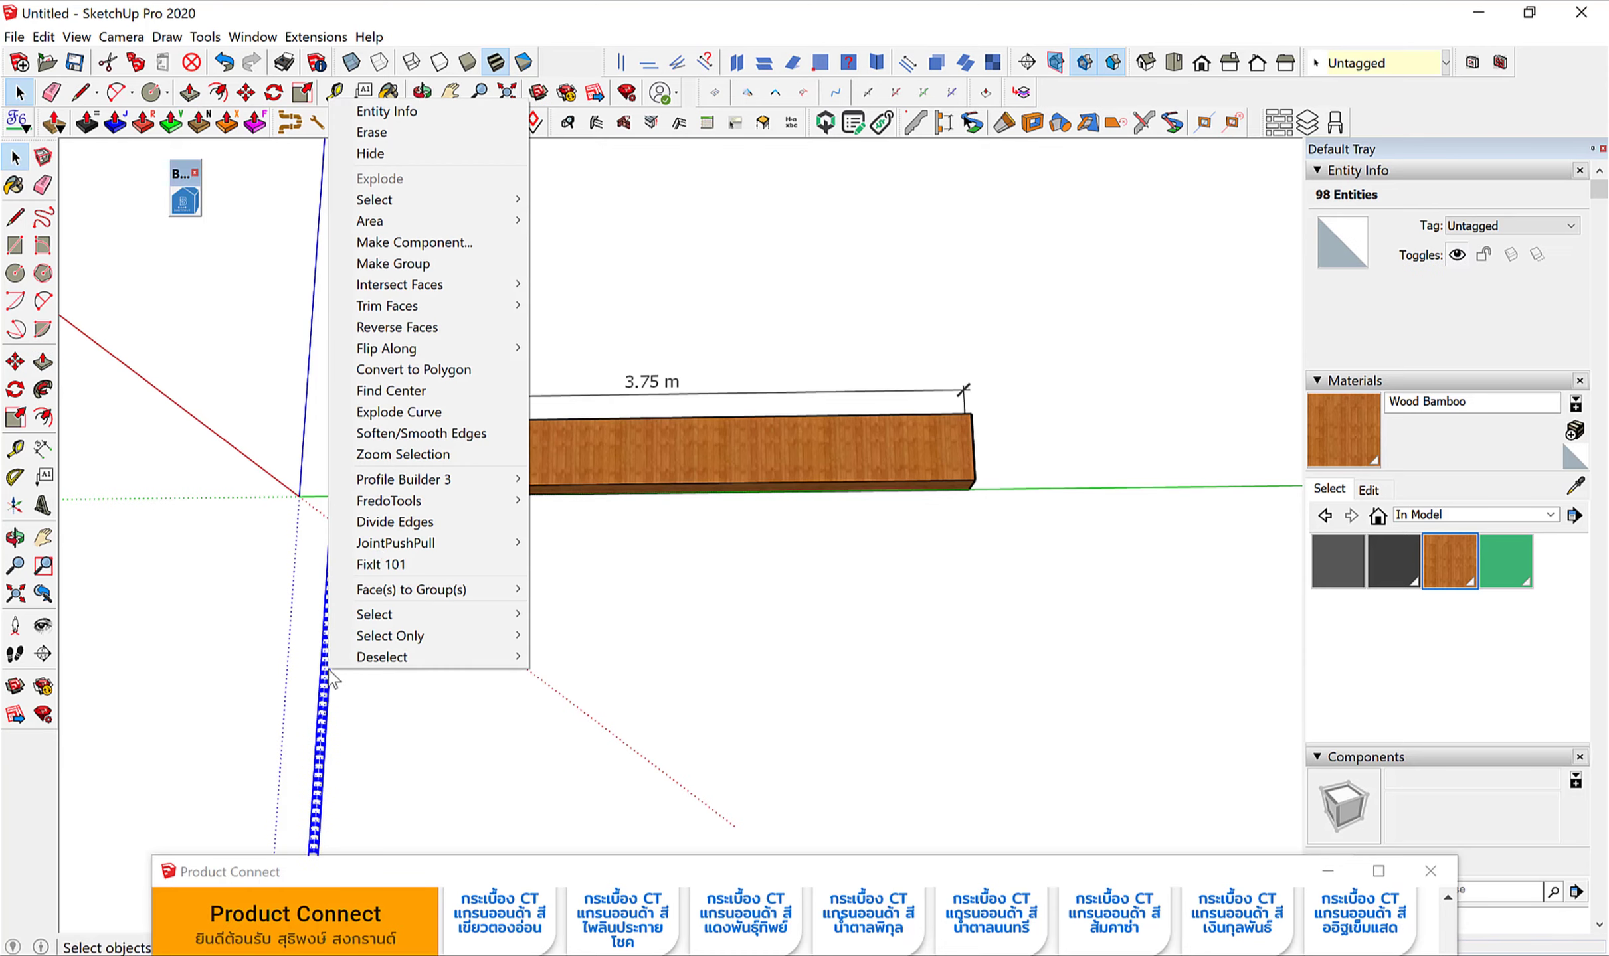
pyautogui.click(452, 256)
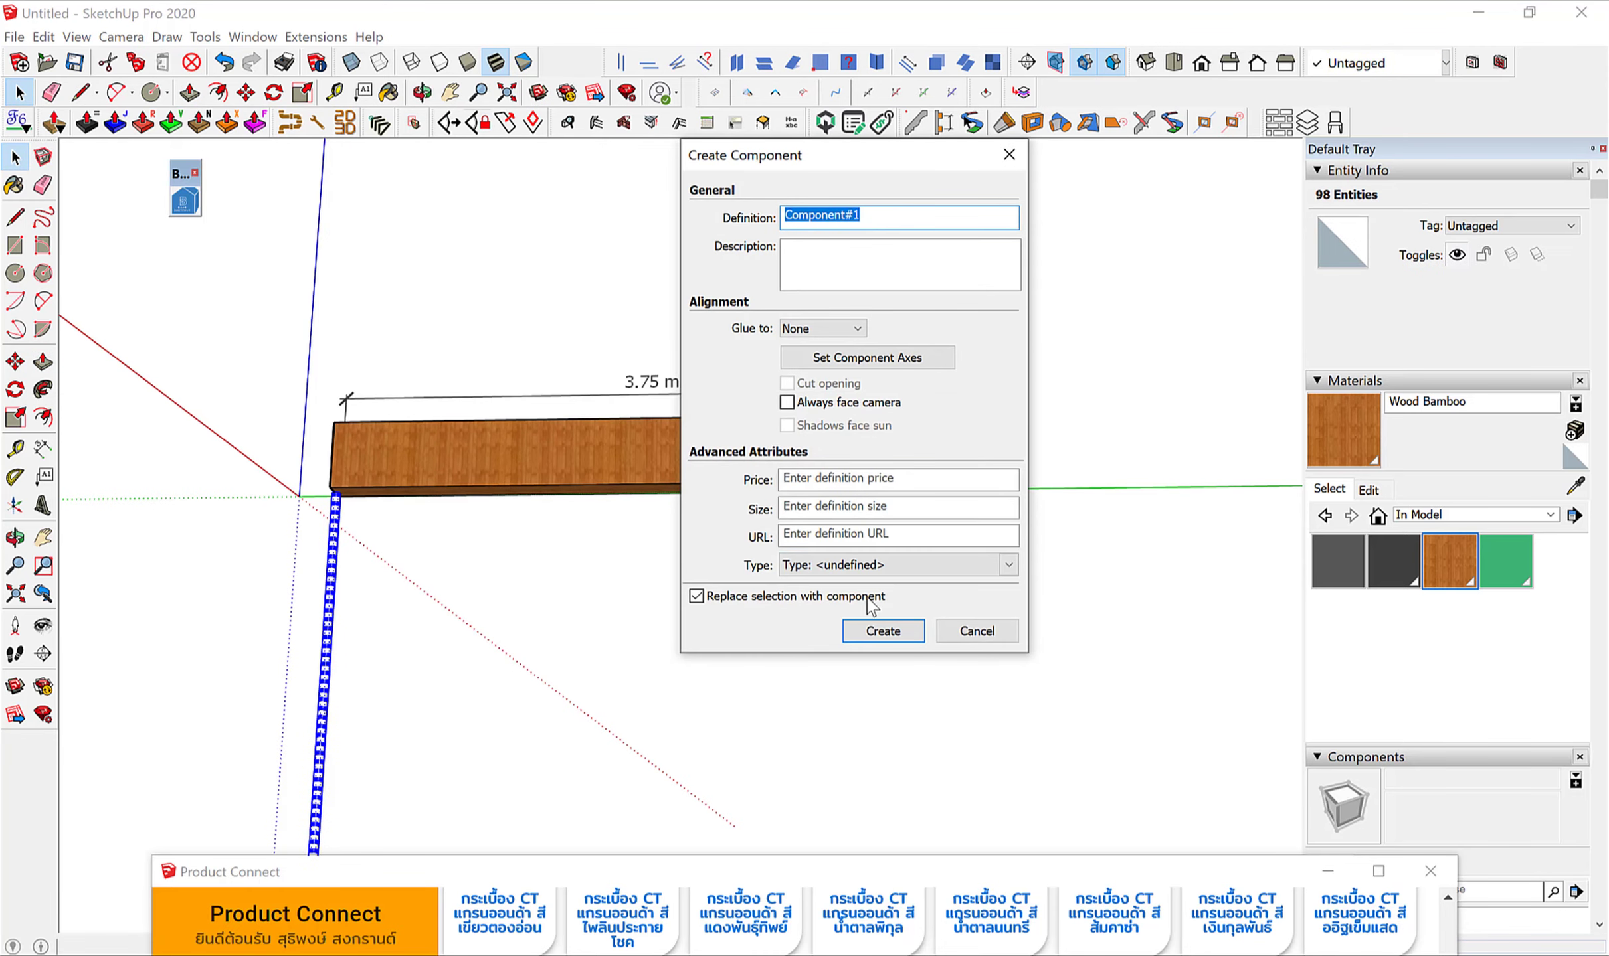
pyautogui.click(880, 630)
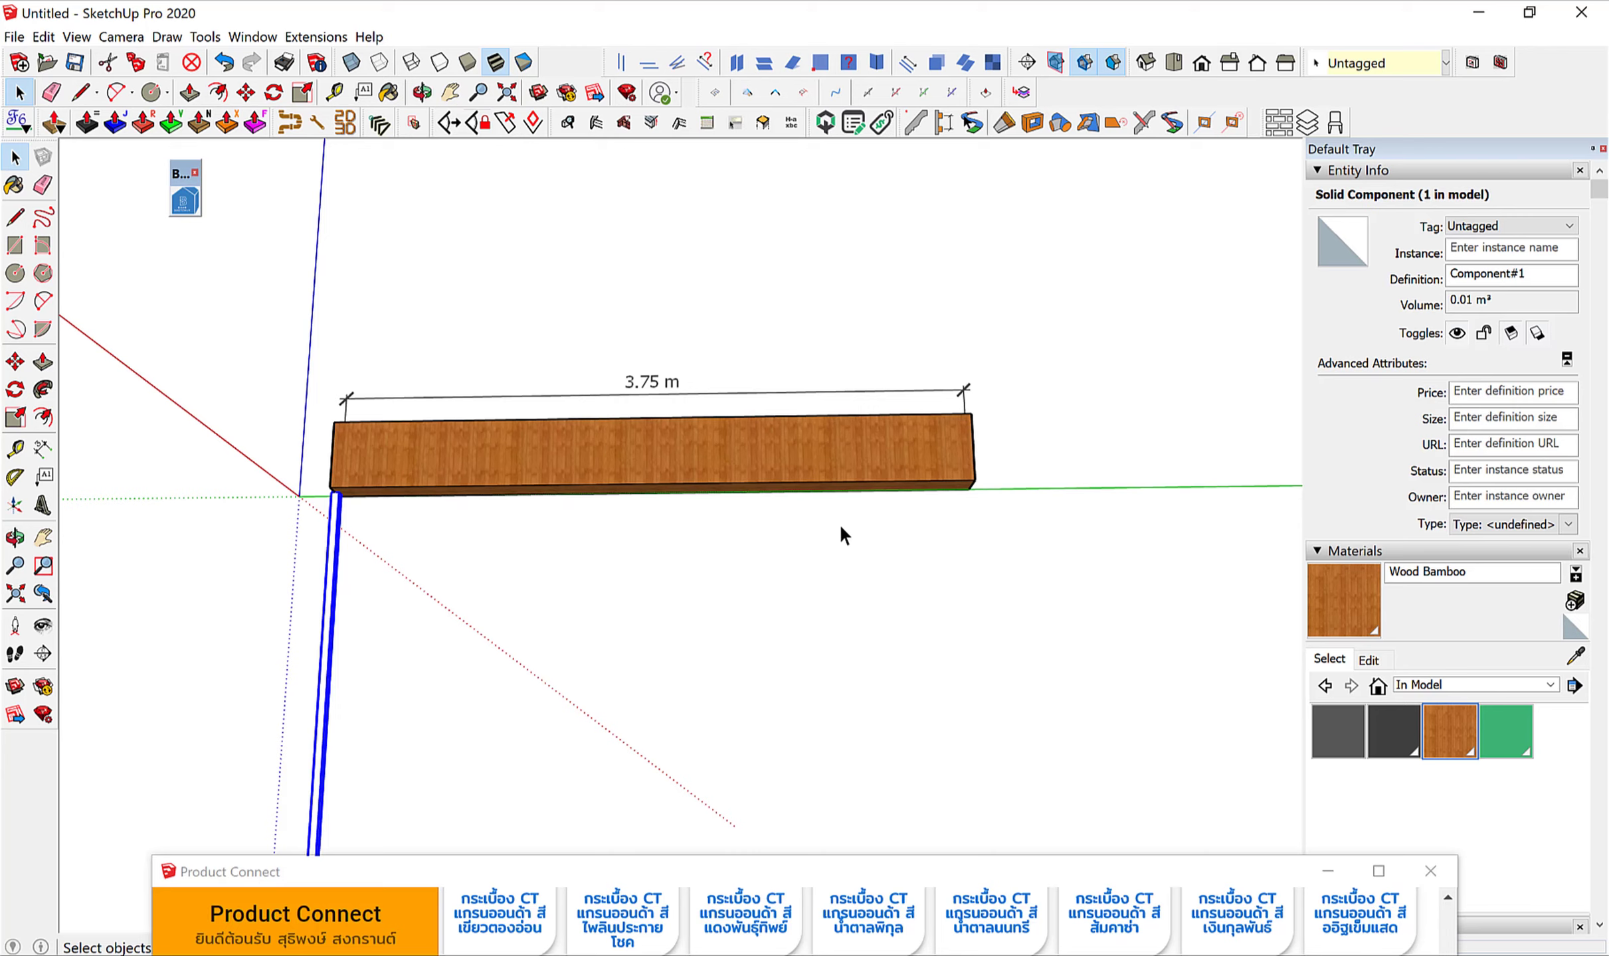
pyautogui.press('F4')
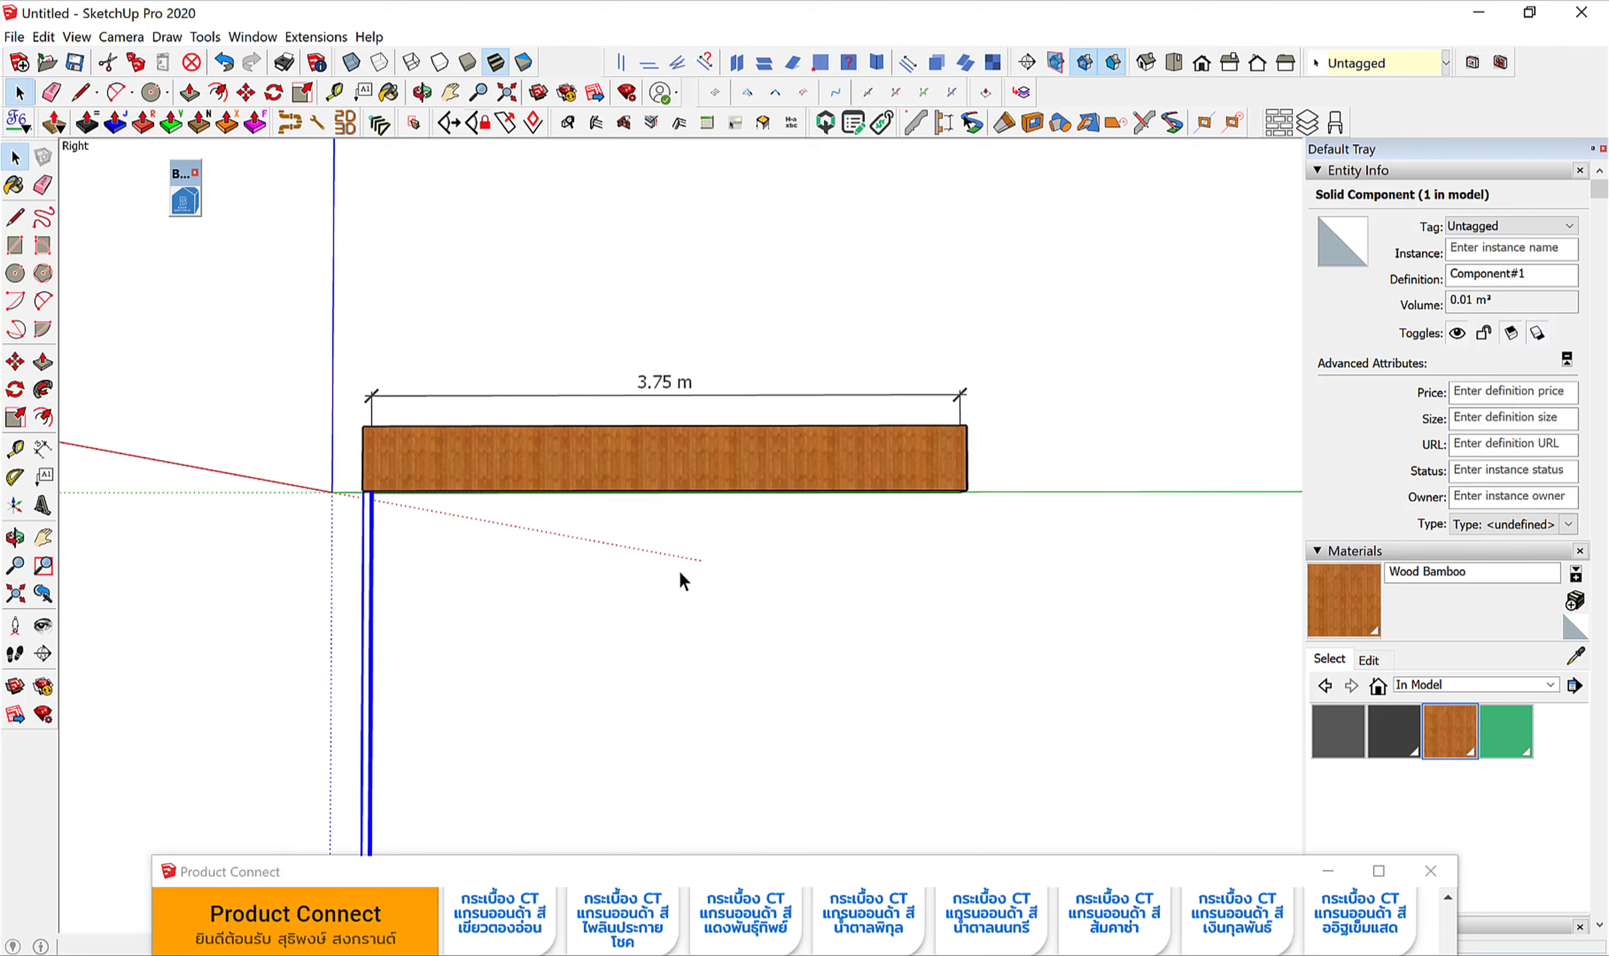
pyautogui.scroll(-2, 512, 671)
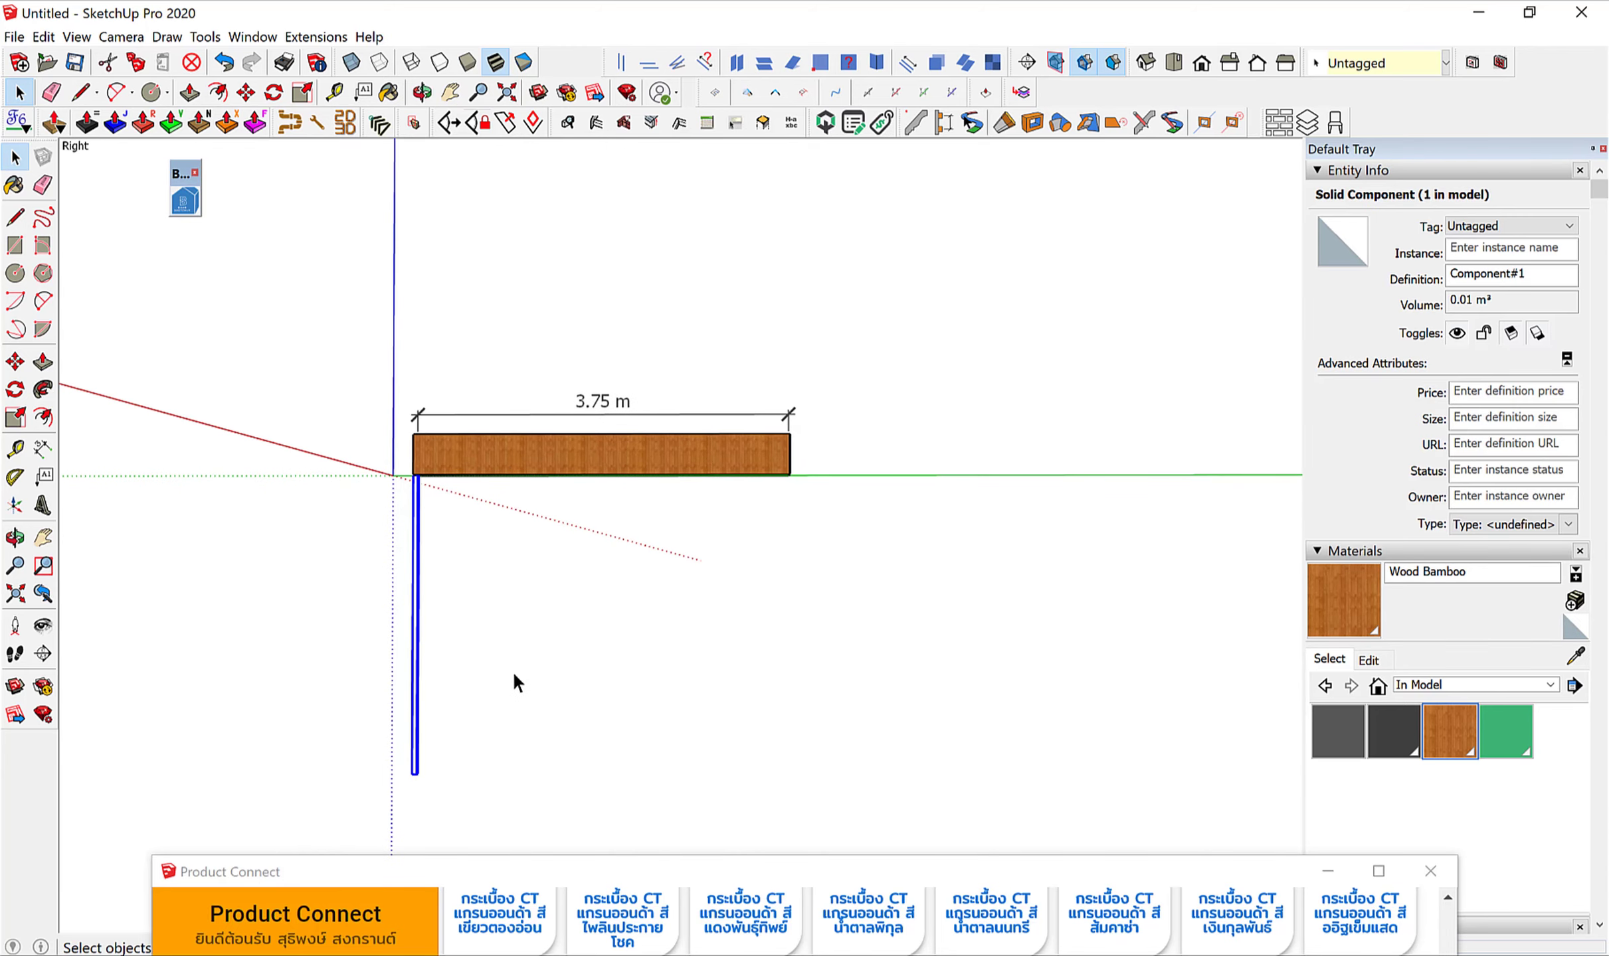
pyautogui.scroll(2, 422, 478)
pyautogui.scroll(1, 423, 507)
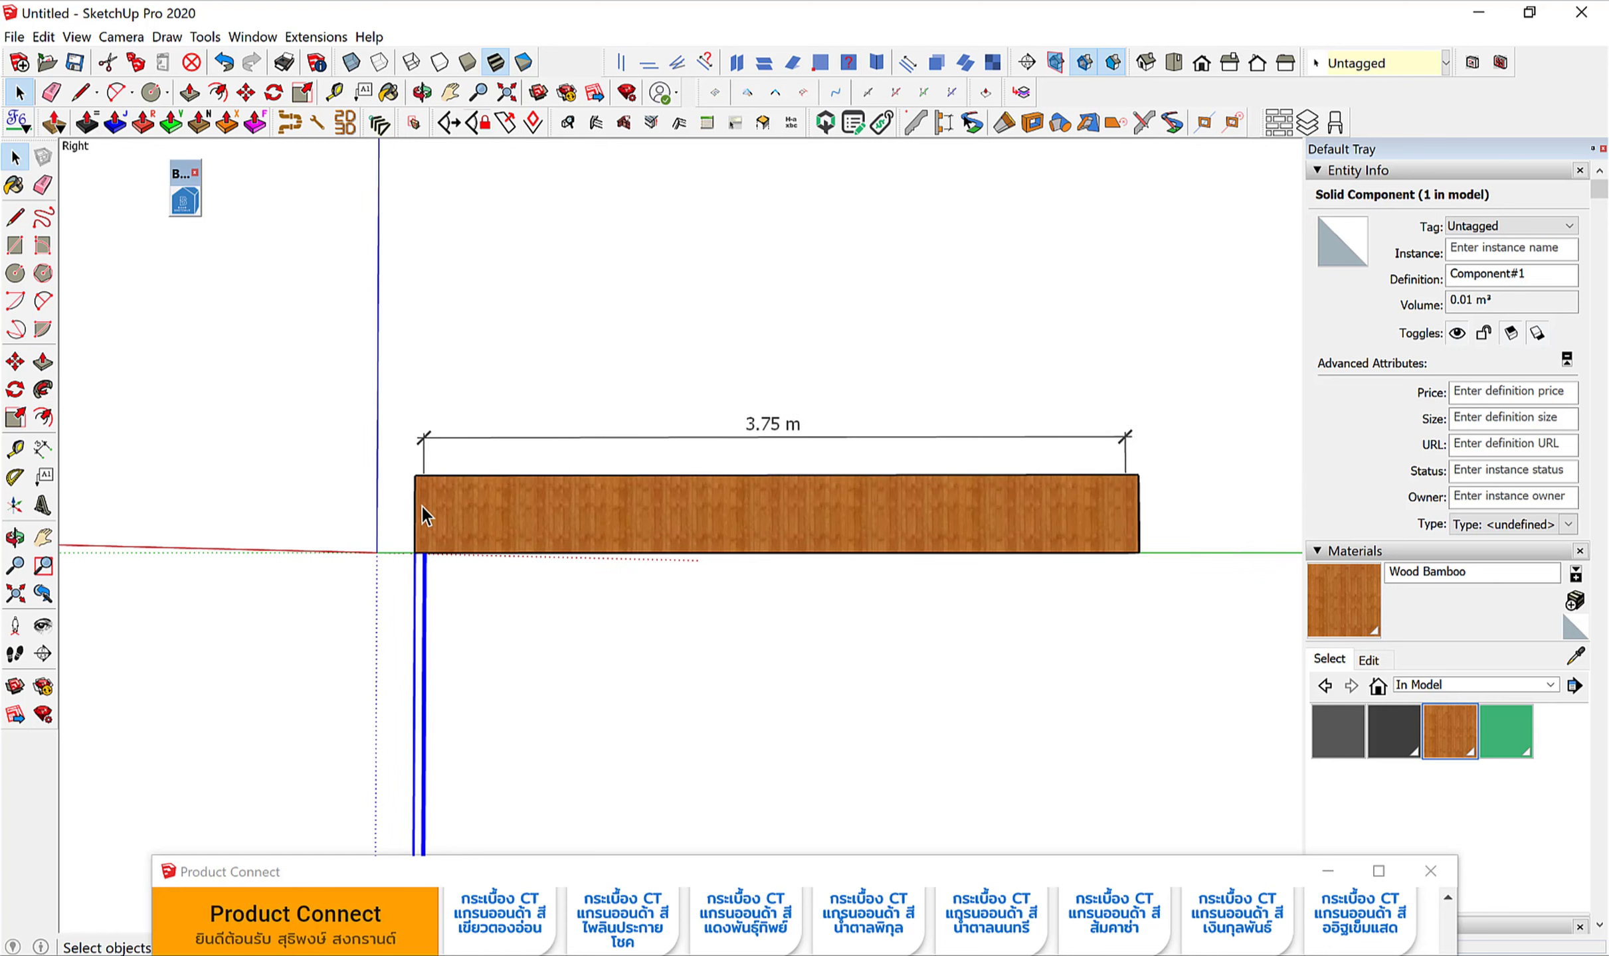
pyautogui.scroll(1, 420, 555)
pyautogui.scroll(2, 429, 562)
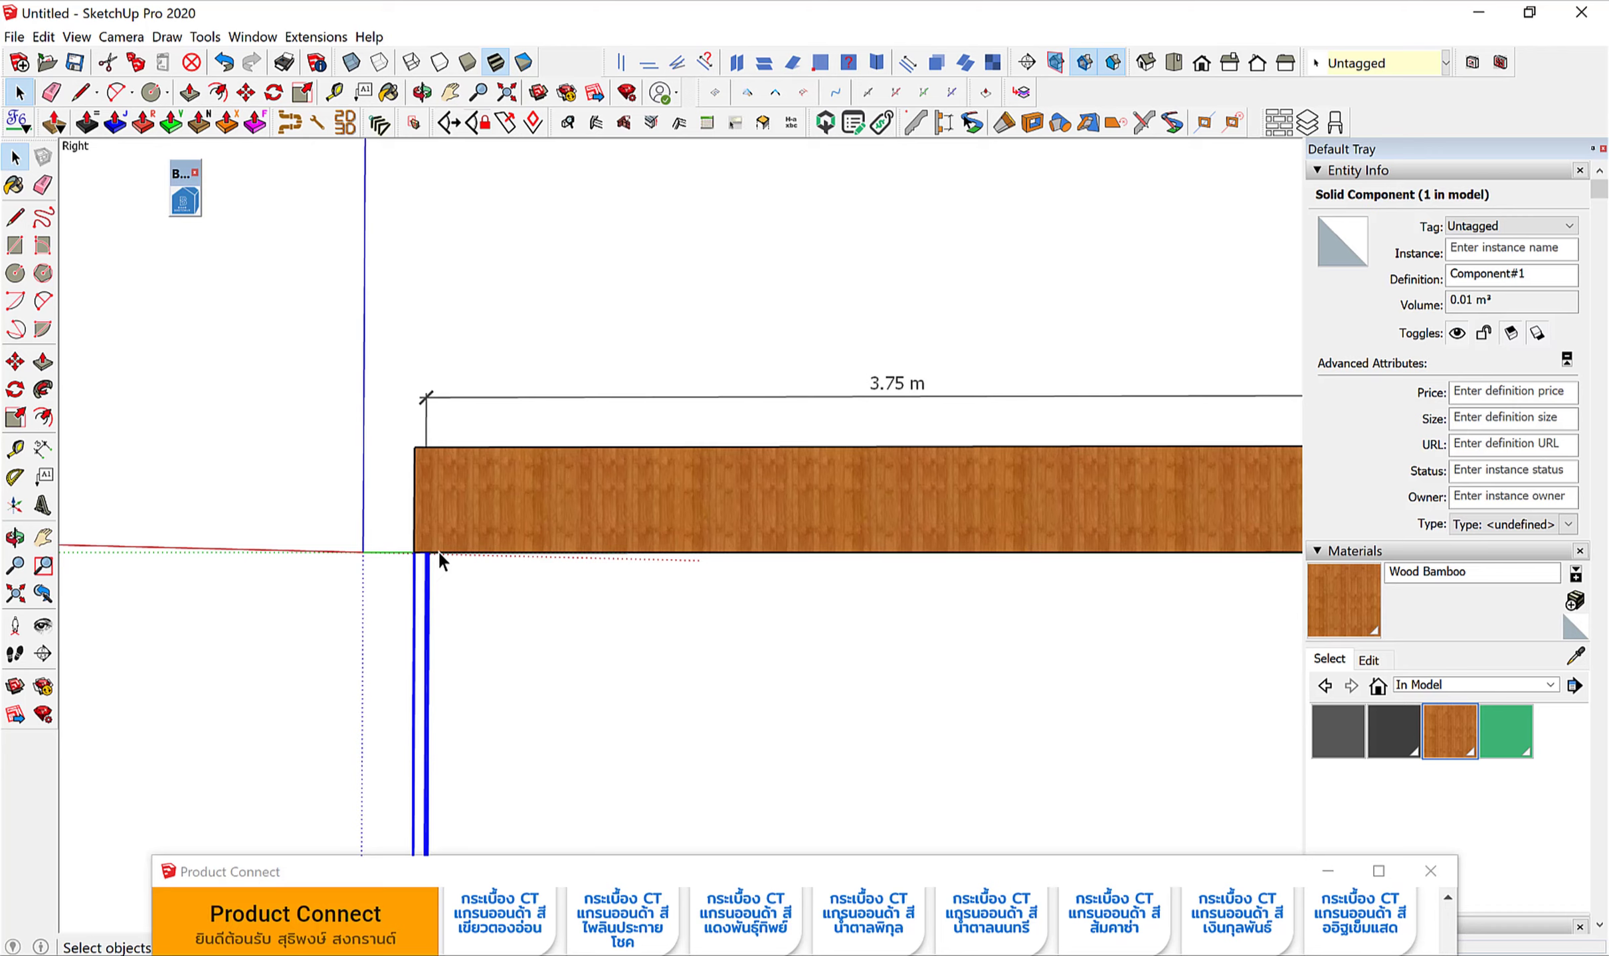
# Move the post 150 in from the beam's end.
pyautogui.scroll(-3, 437, 551)
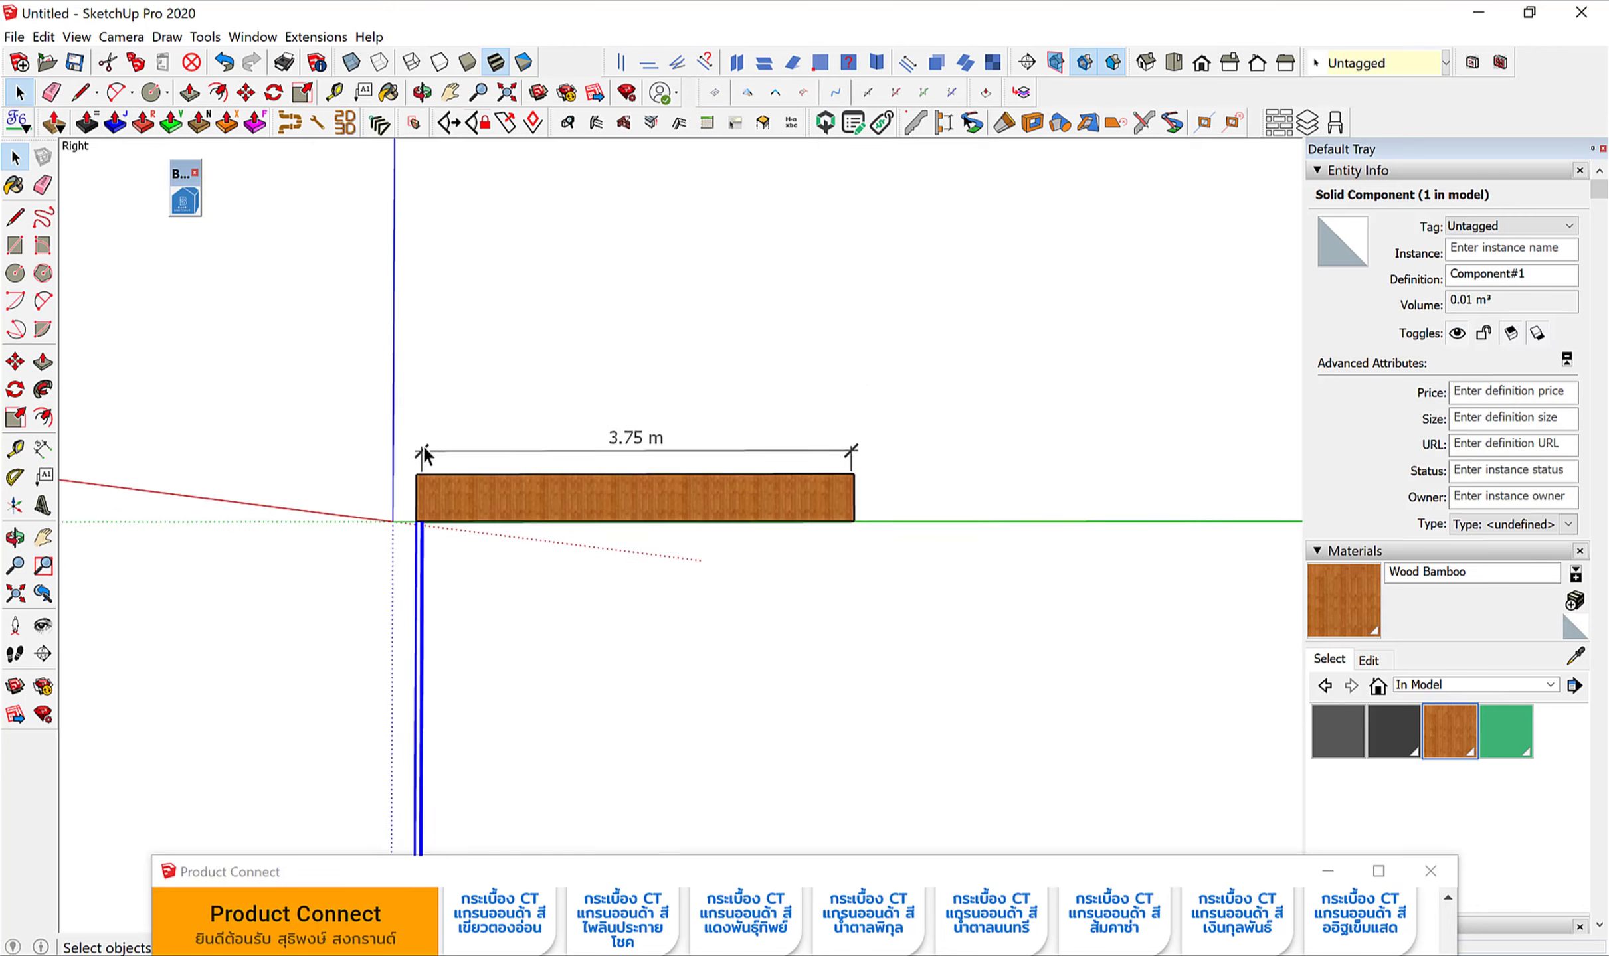
pyautogui.moveTo(437, 550); pyautogui.dragTo(427, 577, button='middle')
pyautogui.scroll(3, 427, 577)
pyautogui.scroll(2, 420, 520)
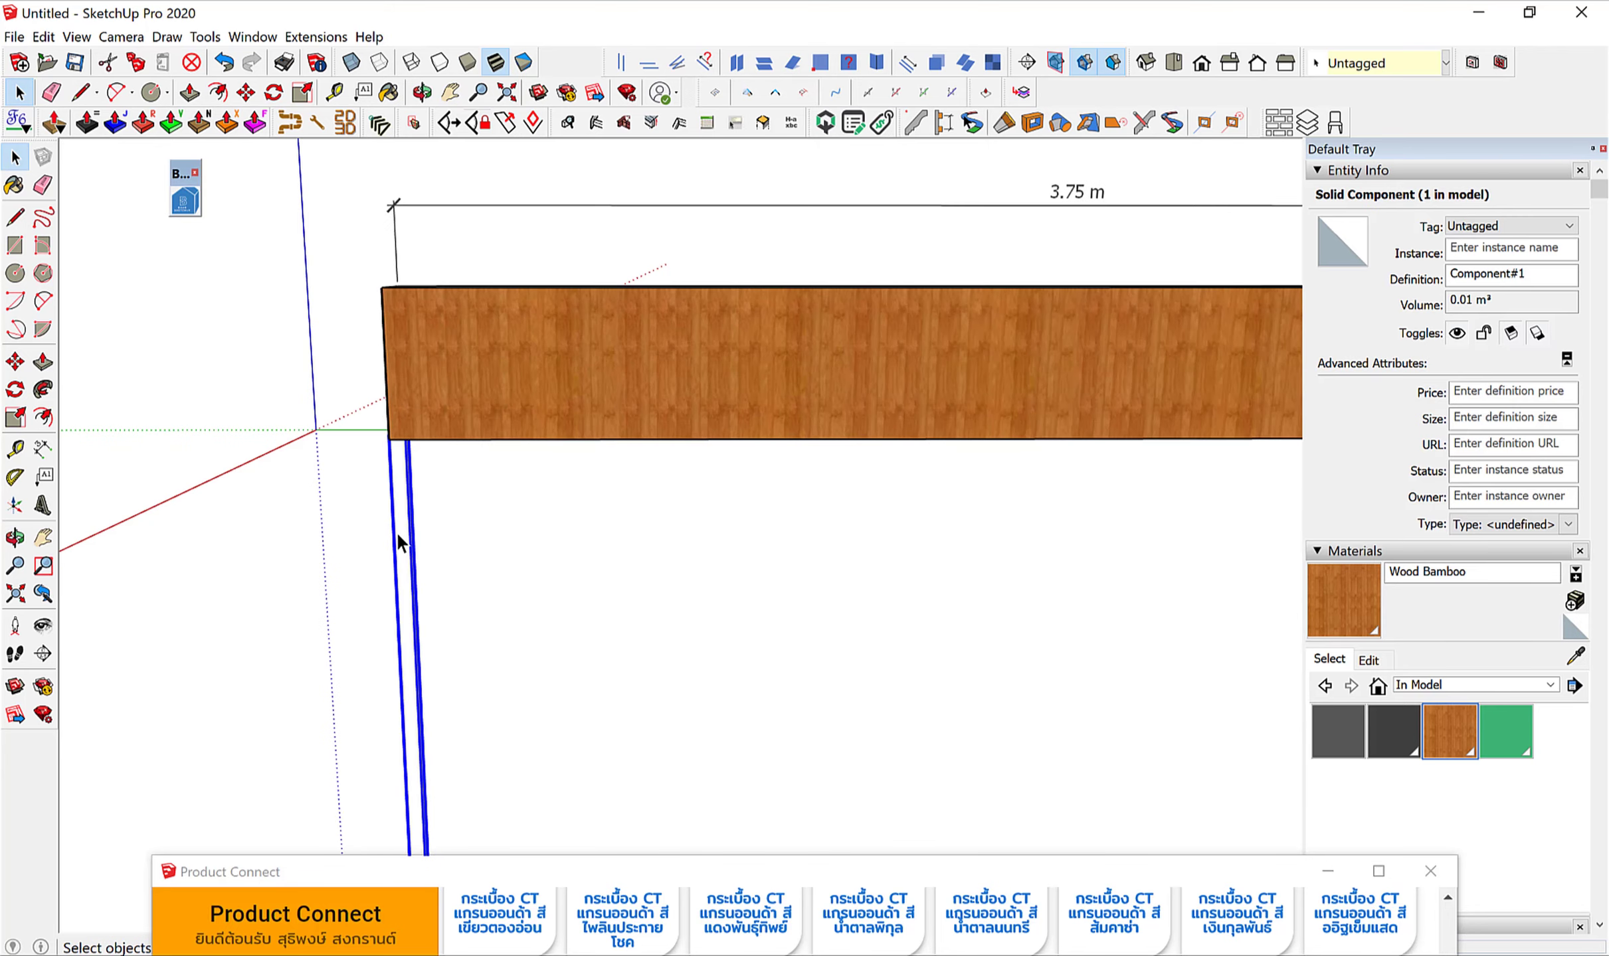
pyautogui.press('m')
pyautogui.press('space')
pyautogui.scroll(1, 425, 603)
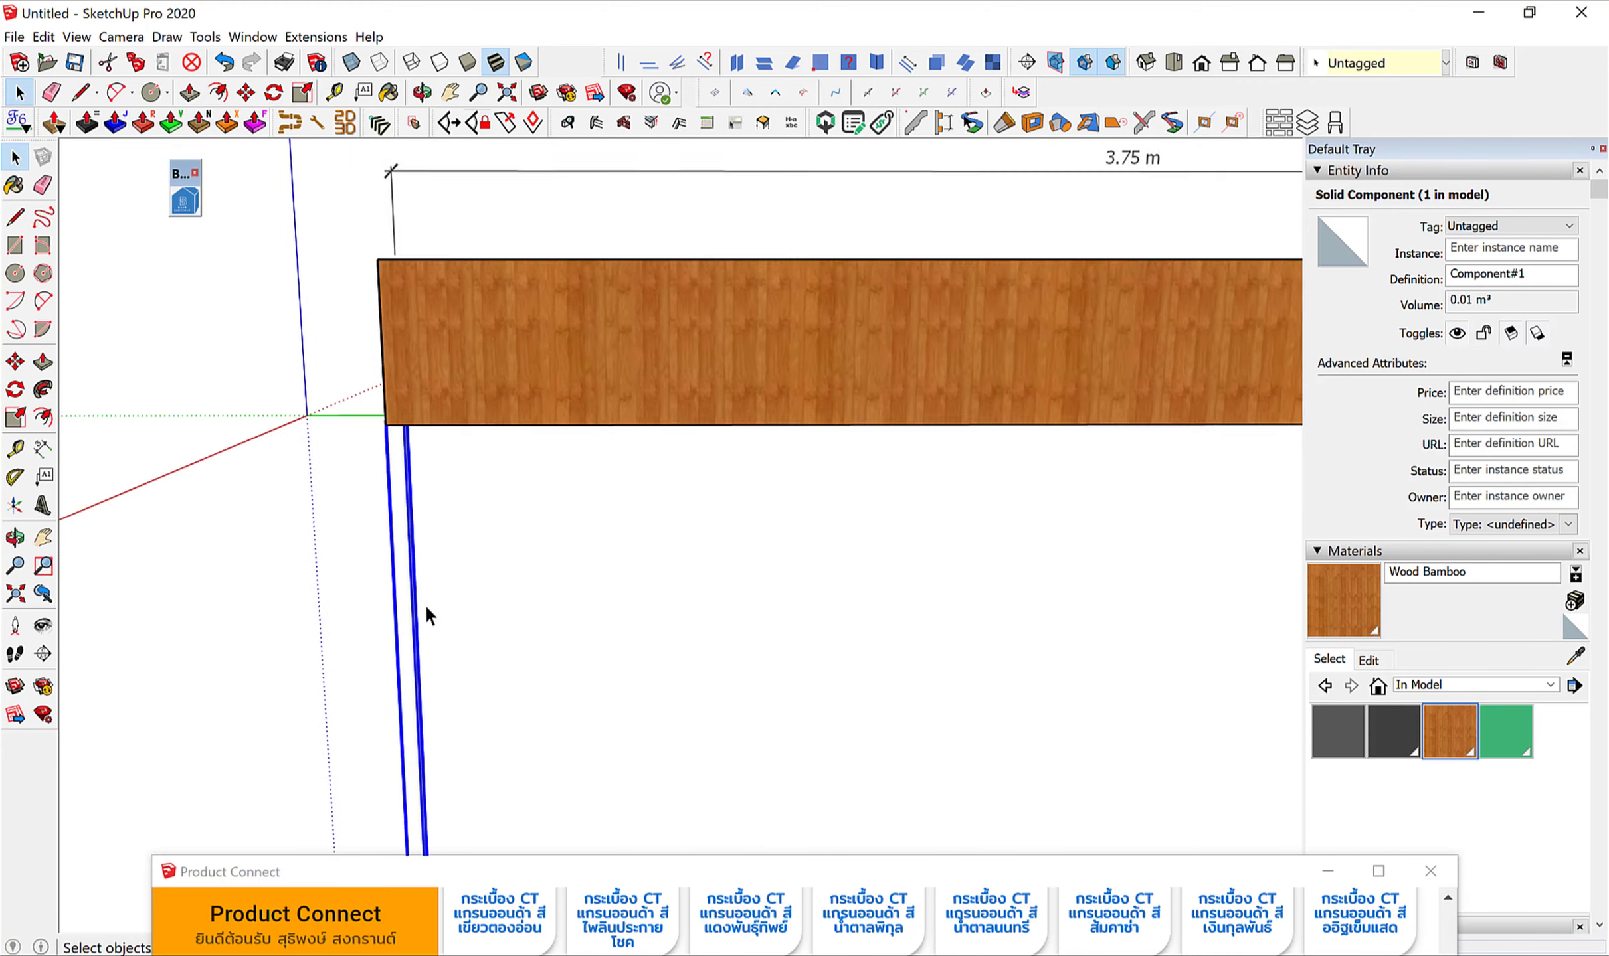
pyautogui.scroll(1, 426, 608)
pyautogui.press('m')
pyautogui.click(407, 600)
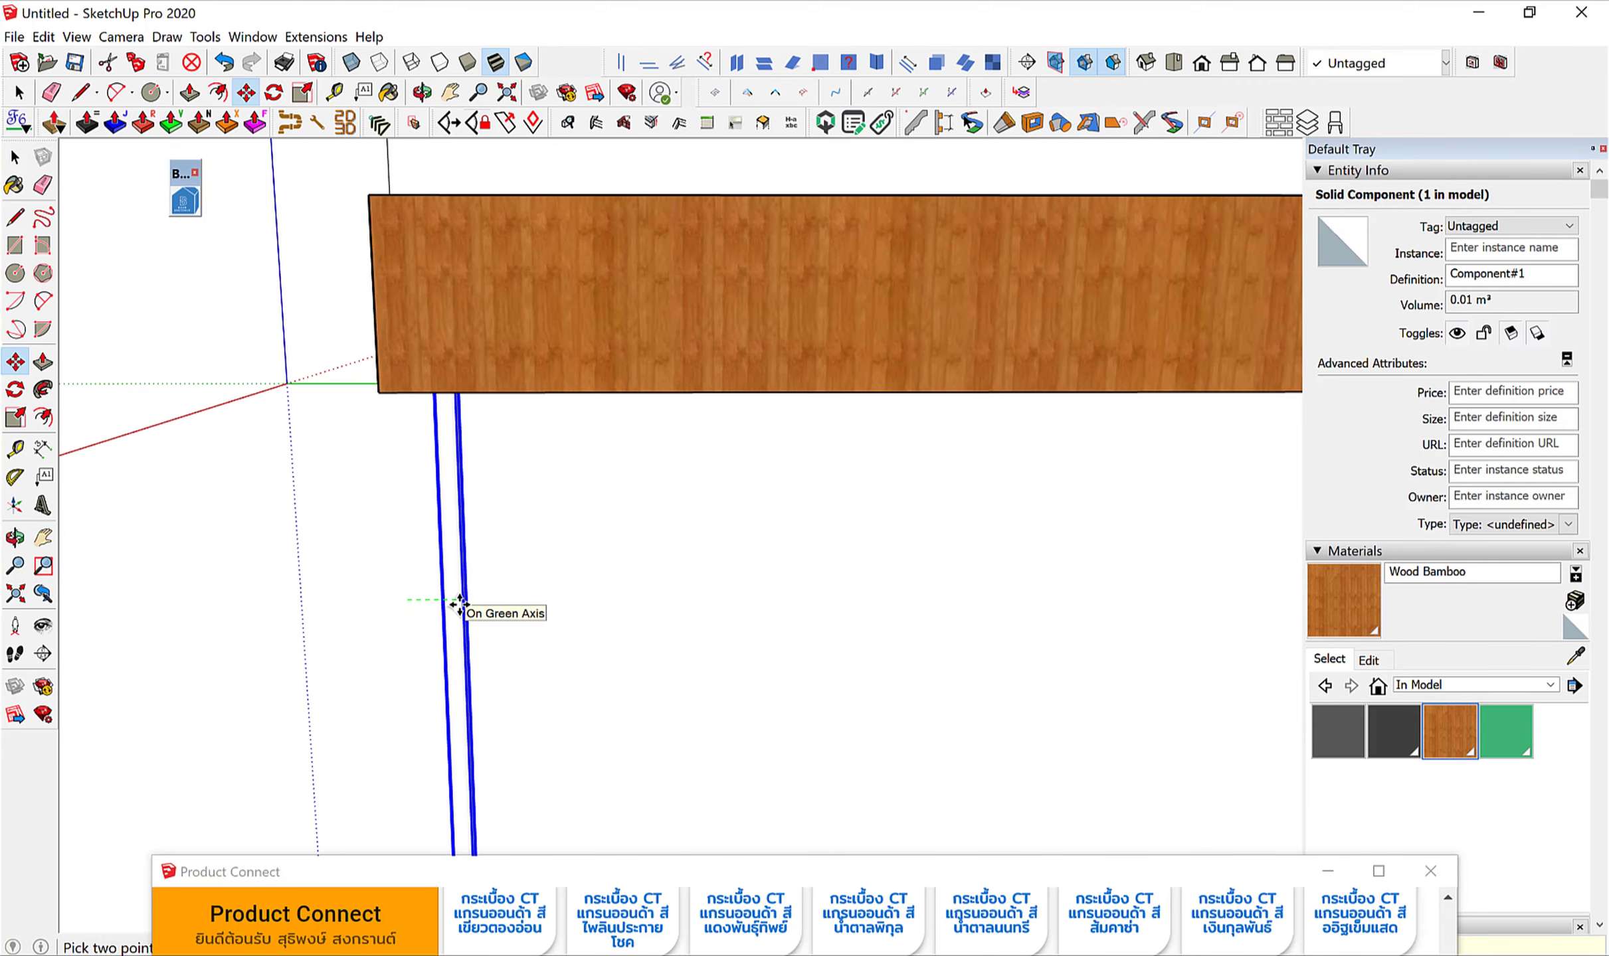
pyautogui.write('150')
pyautogui.press('Return')
# Copy the post 500 along the beam and array it x6 into seven posts.
pyautogui.scroll(-1, 657, 631)
pyautogui.scroll(-2, 618, 654)
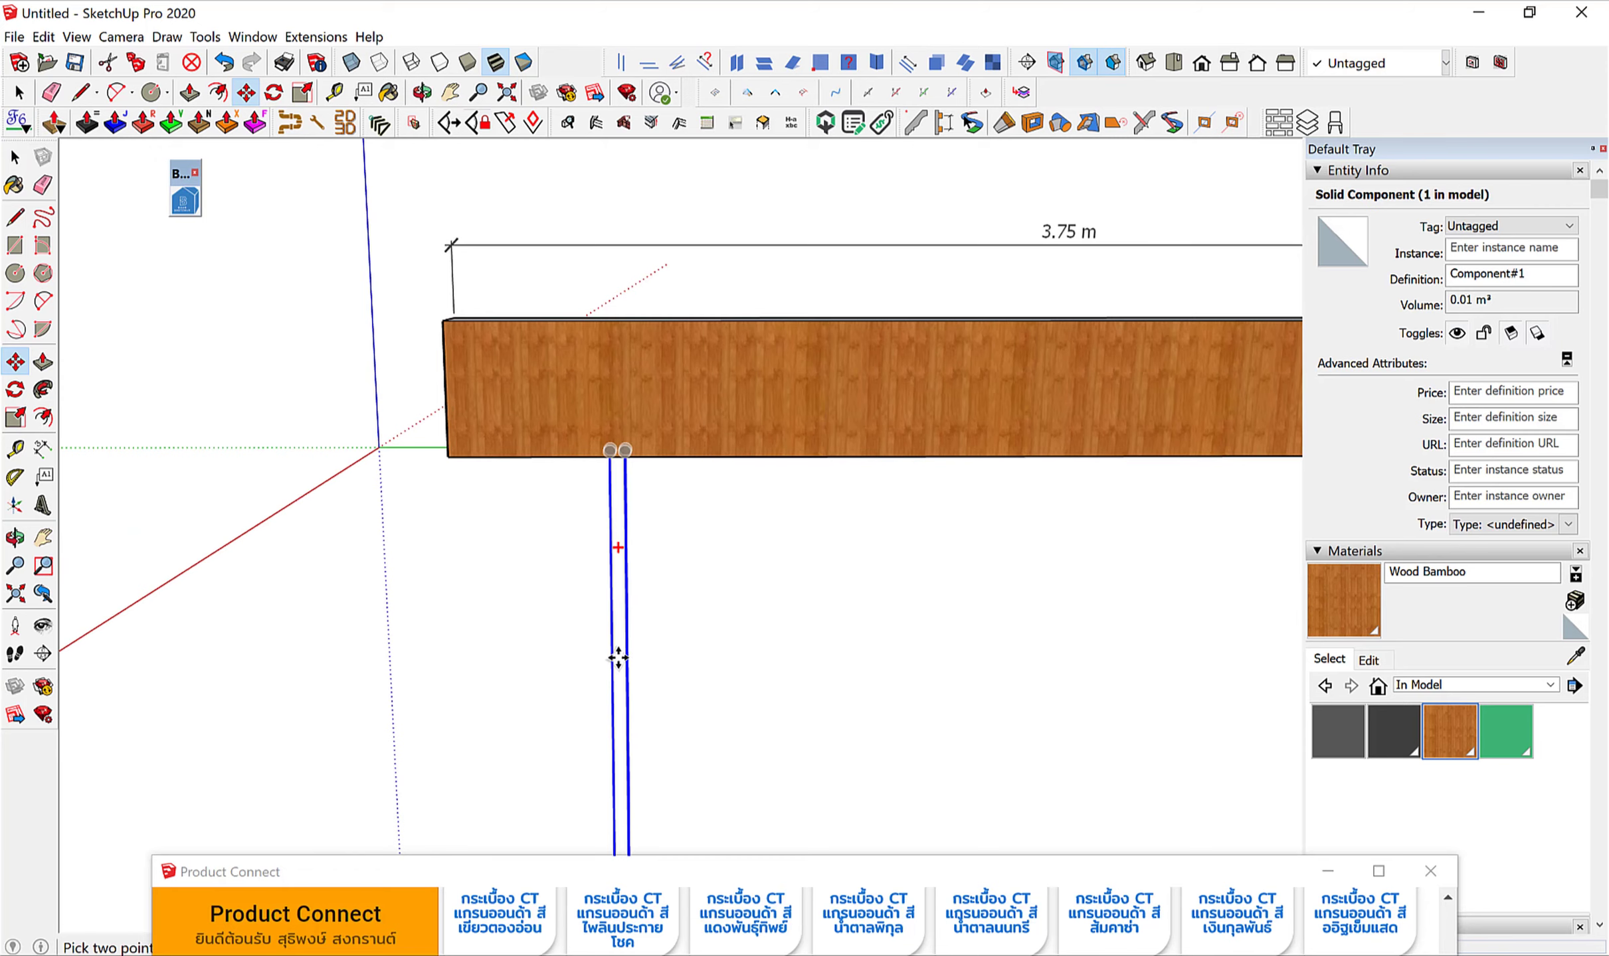
pyautogui.press('ctrl')
pyautogui.click(617, 658)
pyautogui.write('500')
pyautogui.press('Return')
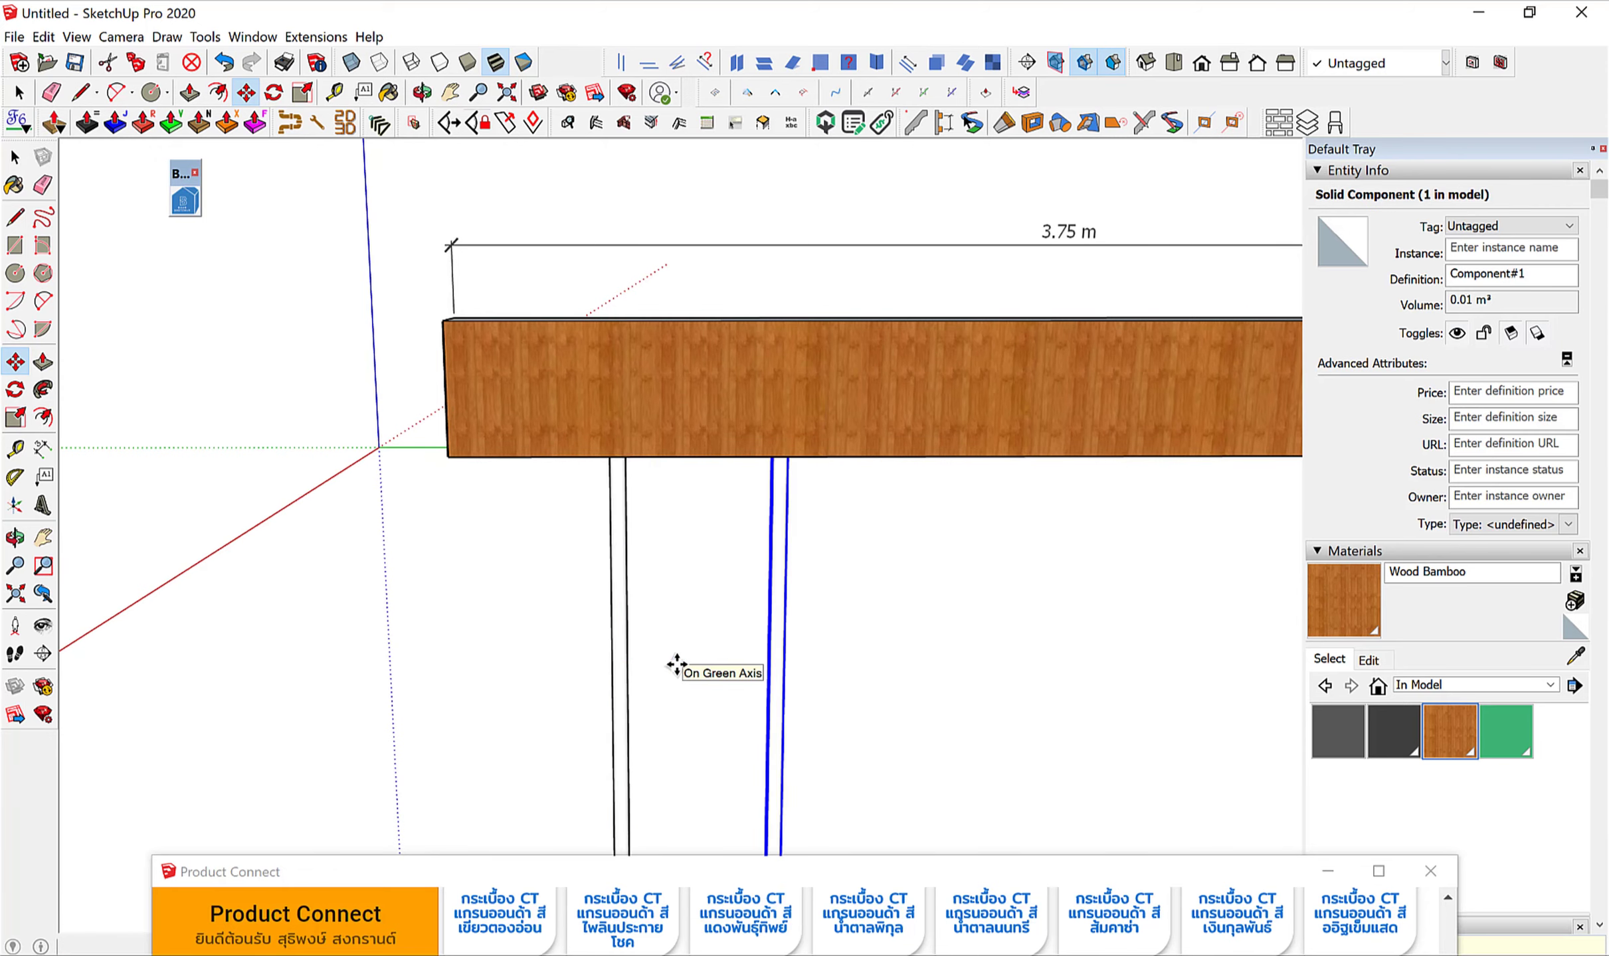
pyautogui.scroll(-2, 426, 571)
pyautogui.scroll(-1, 421, 571)
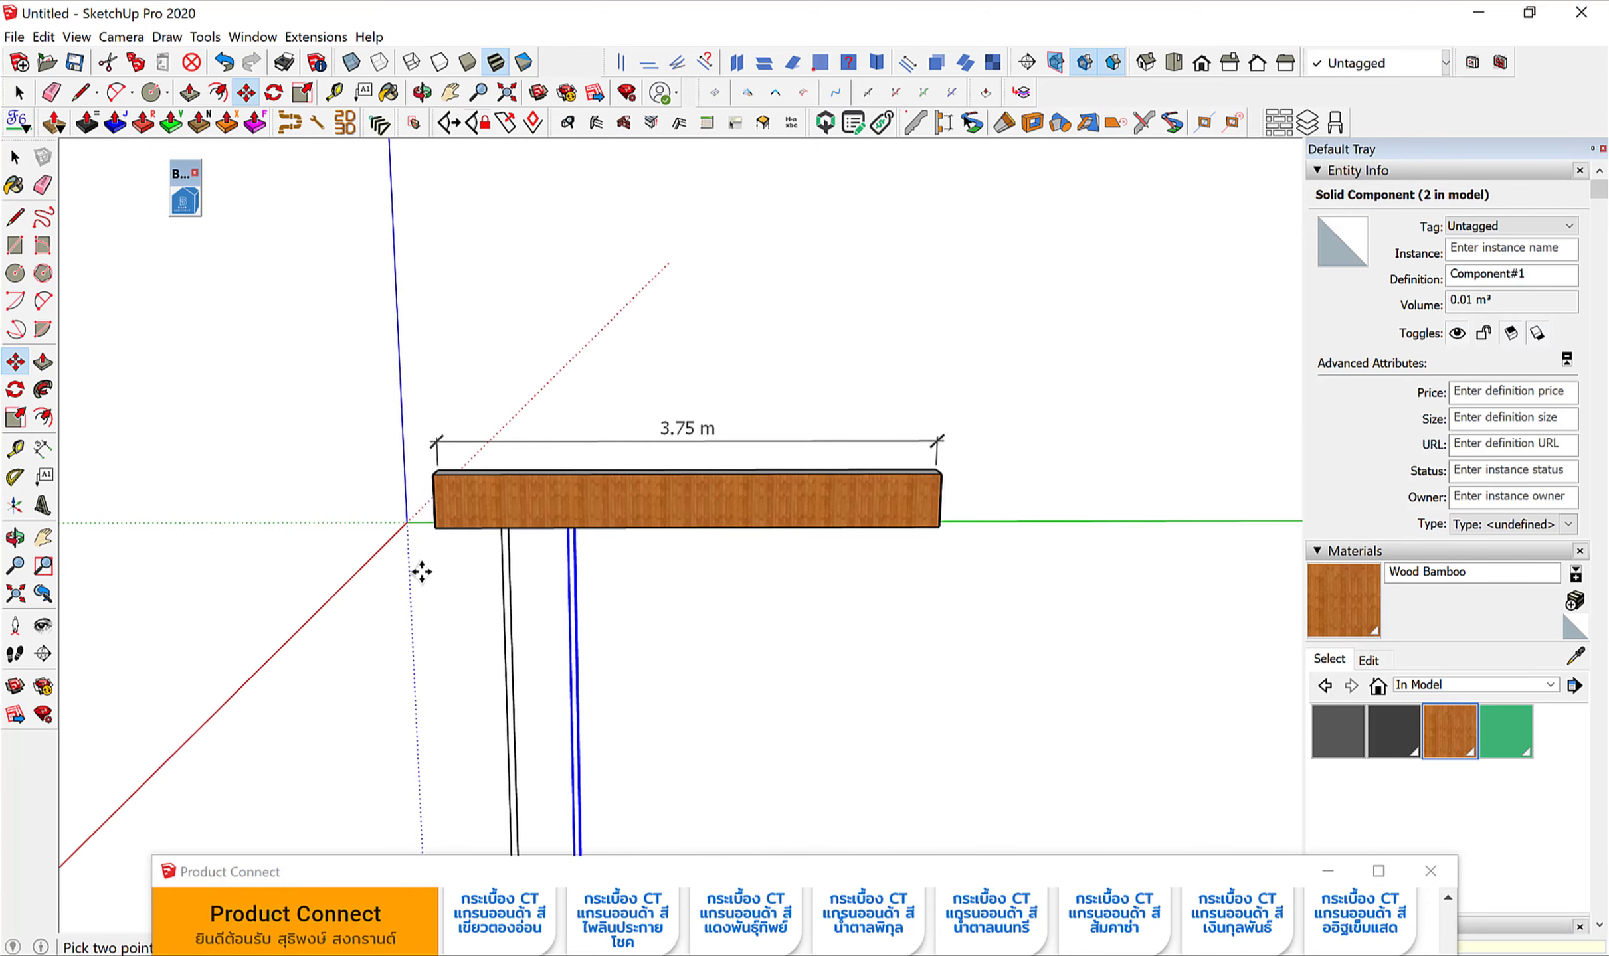
pyautogui.write('x6')
pyautogui.press('Return')
pyautogui.press('space')
pyautogui.scroll(-2, 479, 528)
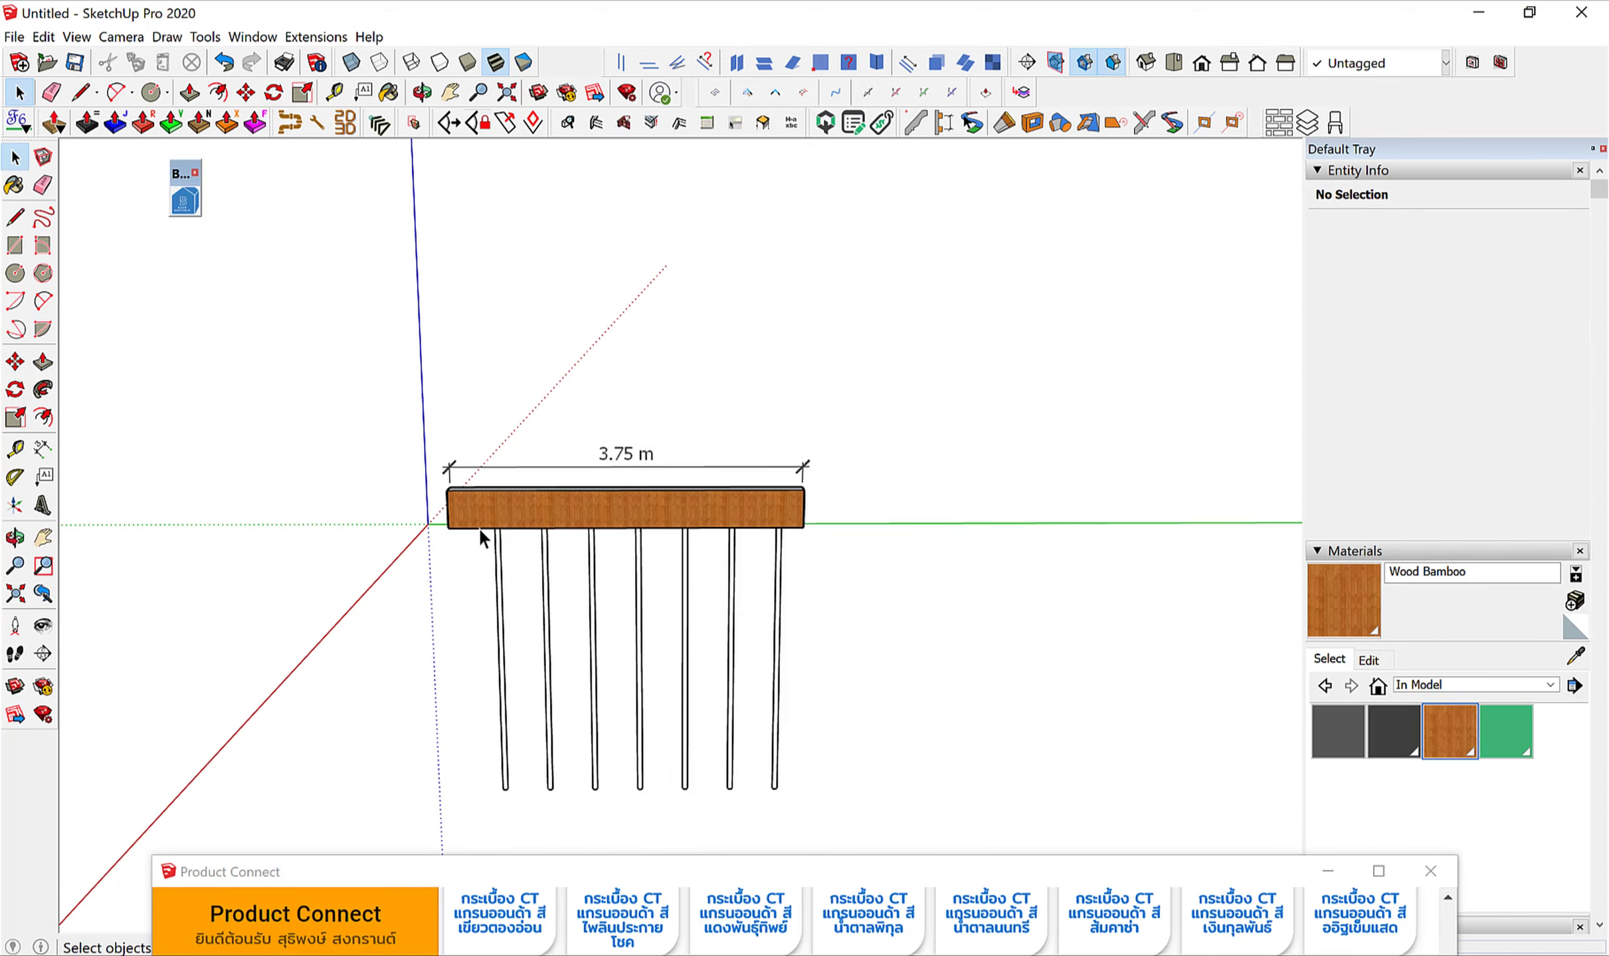
# Nudge the rightmost post slightly inward along the beam.
pyautogui.moveTo(718, 485)
pyautogui.mouseDown(button='middle')
pyautogui.moveTo(700, 510)
pyautogui.moveTo(797, 668)
pyautogui.mouseUp(button='middle')
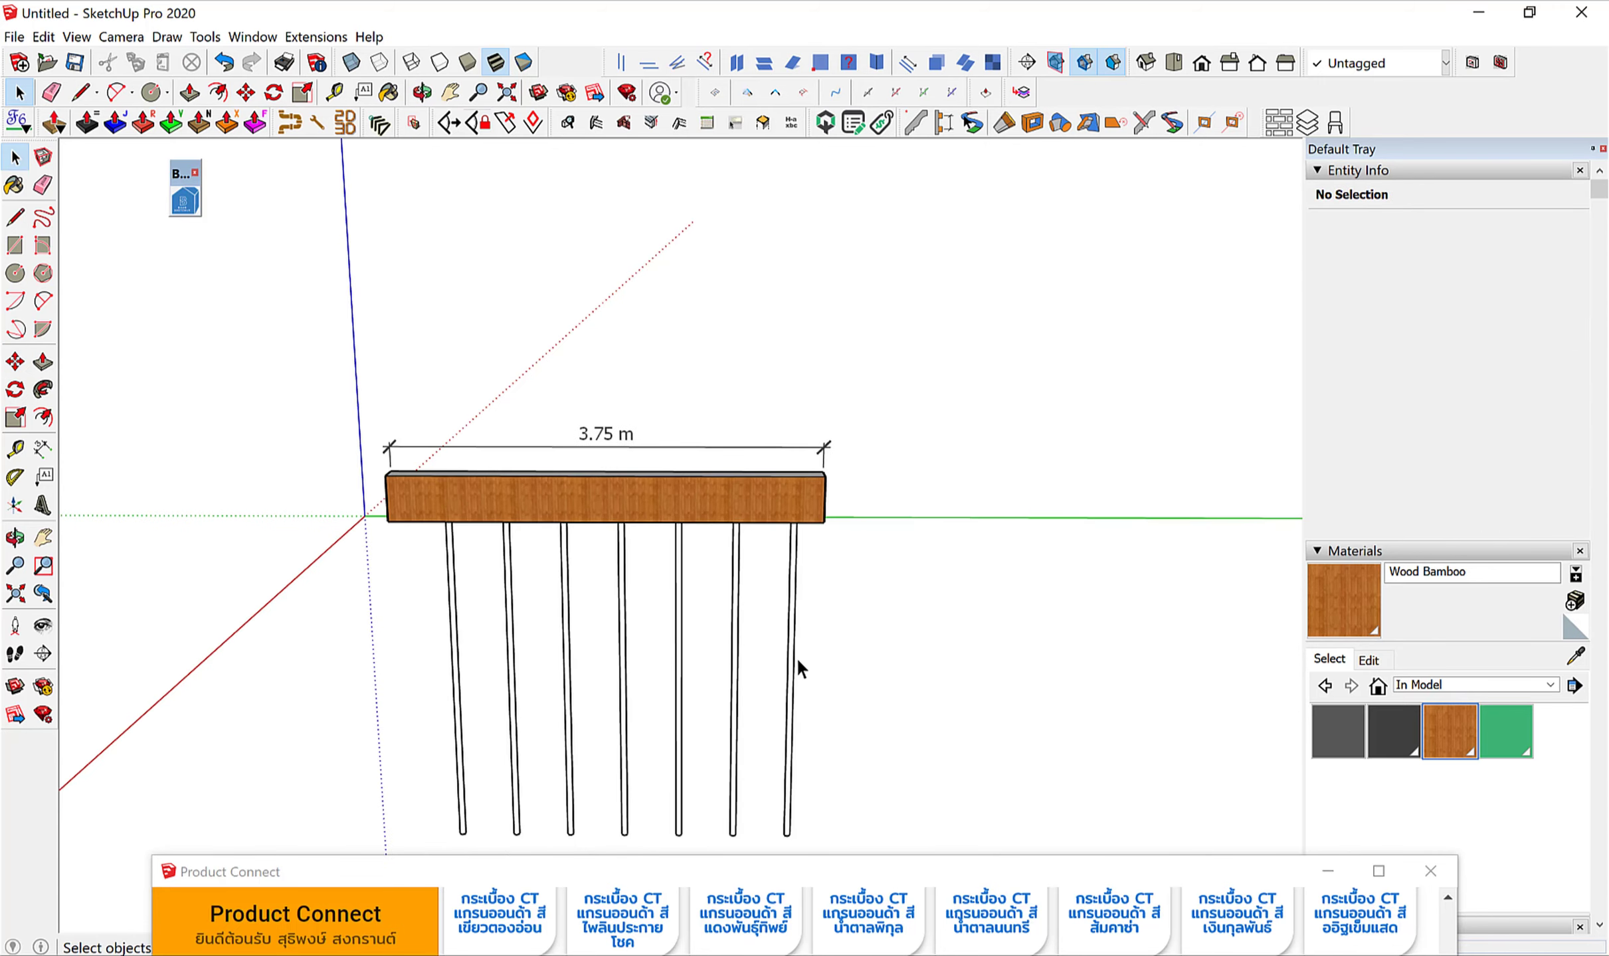
pyautogui.scroll(2, 798, 661)
pyautogui.scroll(1, 791, 663)
pyautogui.click(789, 664)
pyautogui.scroll(2, 789, 665)
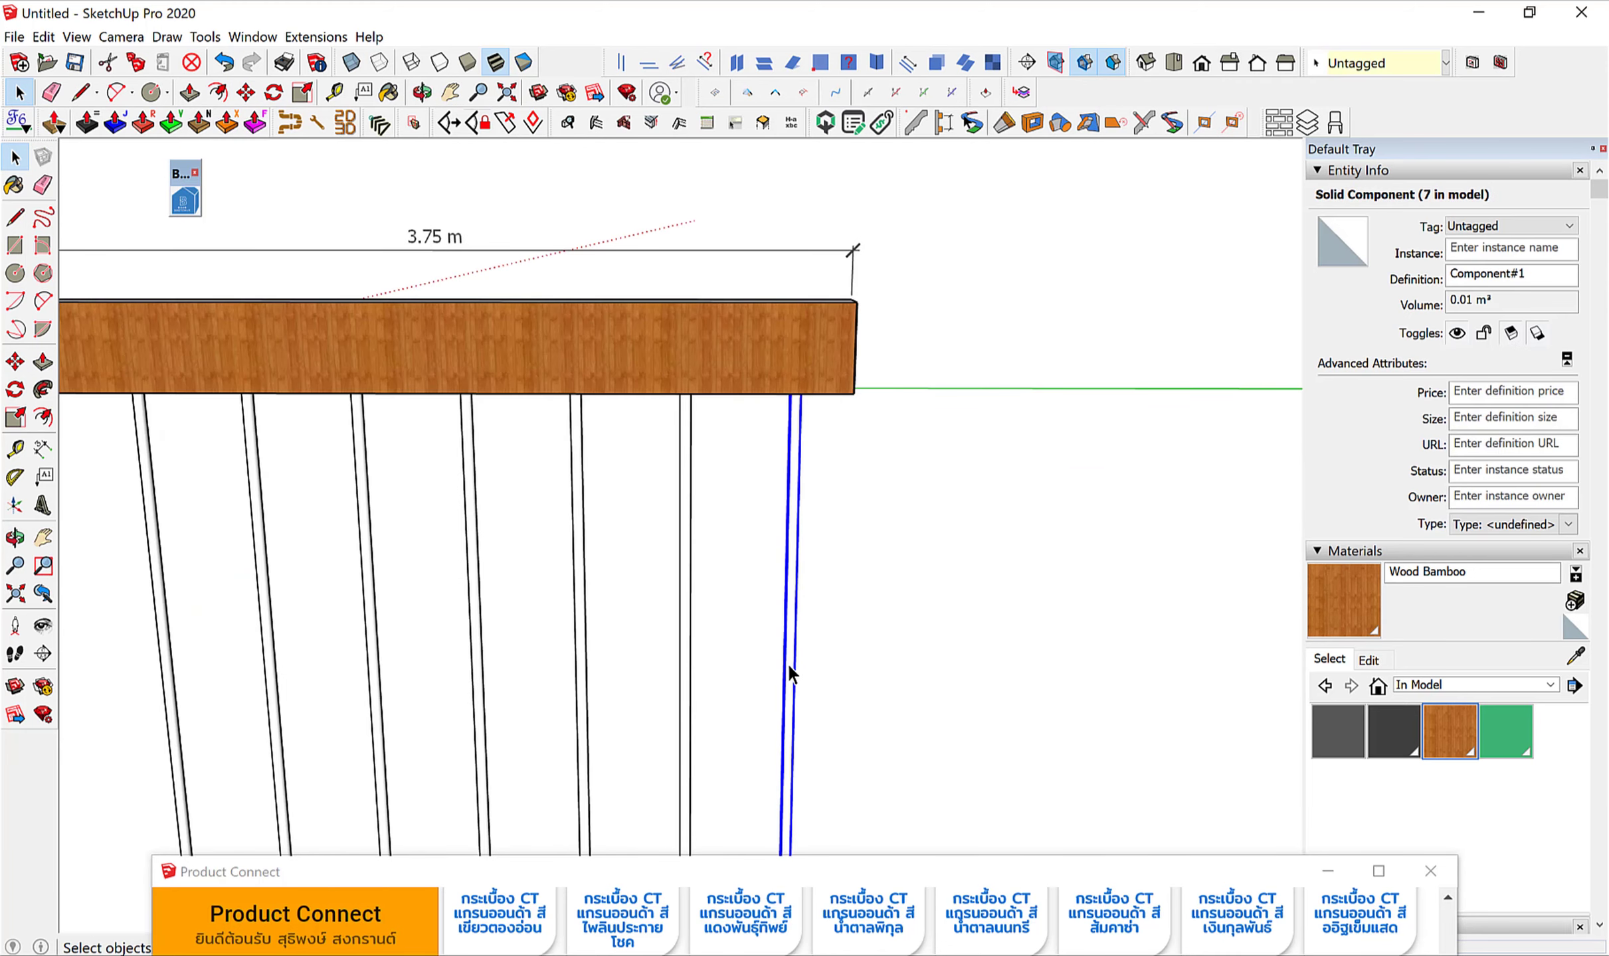
pyautogui.press('m')
pyautogui.click(787, 662)
pyautogui.scroll(-3, 760, 660)
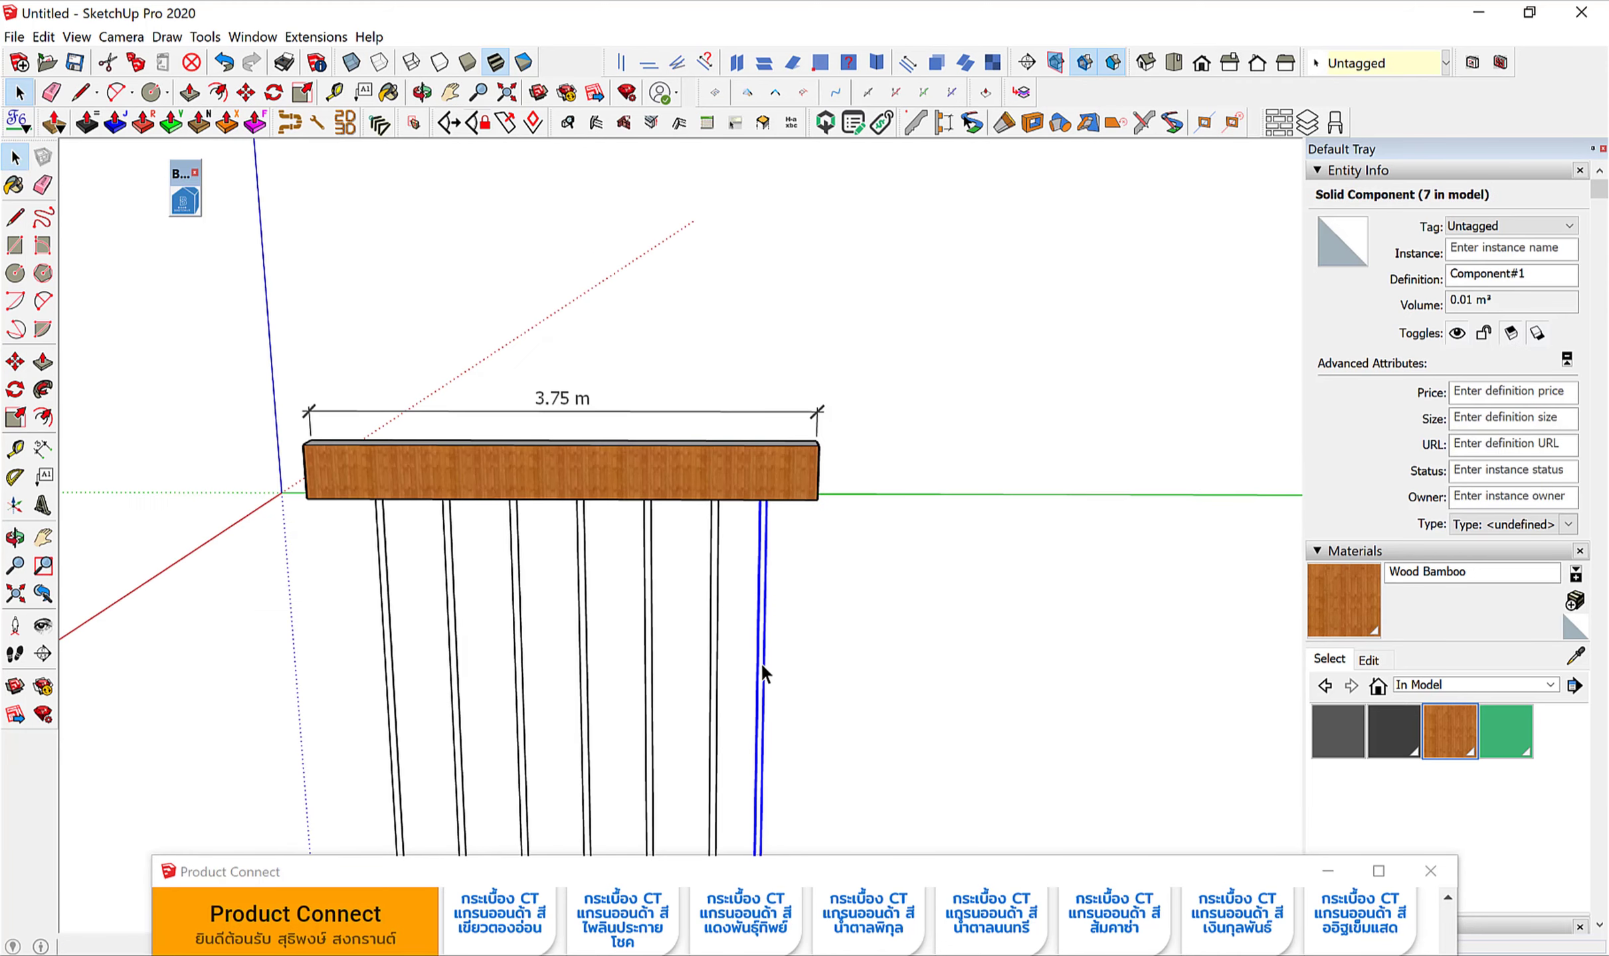
pyautogui.scroll(-3, 728, 531)
# Copy the whole beam-and-posts frame 1 along red, arrayed 2x into three frames.
pyautogui.moveTo(729, 532)
pyautogui.mouseDown(button='middle')
pyautogui.moveTo(381, 388)
pyautogui.moveTo(842, 623)
pyautogui.moveTo(735, 654)
pyautogui.mouseUp(button='middle')
pyautogui.hotkey('ctrl', 'a')
pyautogui.press('m')
pyautogui.press('ctrl')
pyautogui.click(739, 651)
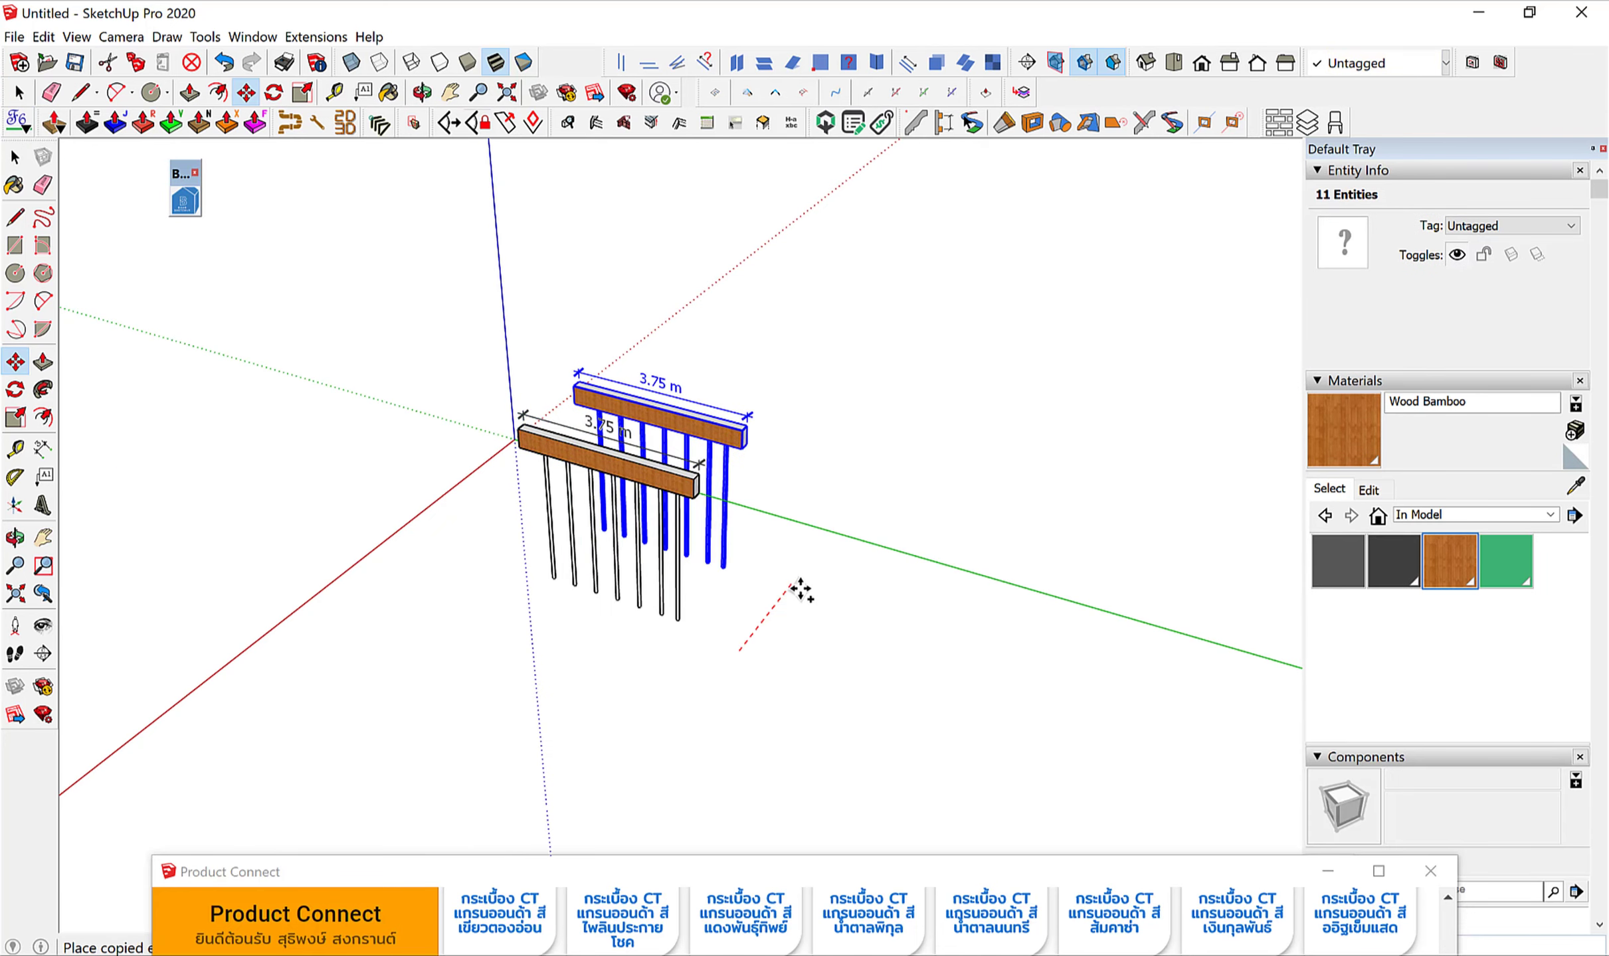
pyautogui.write('1')
pyautogui.press('Return')
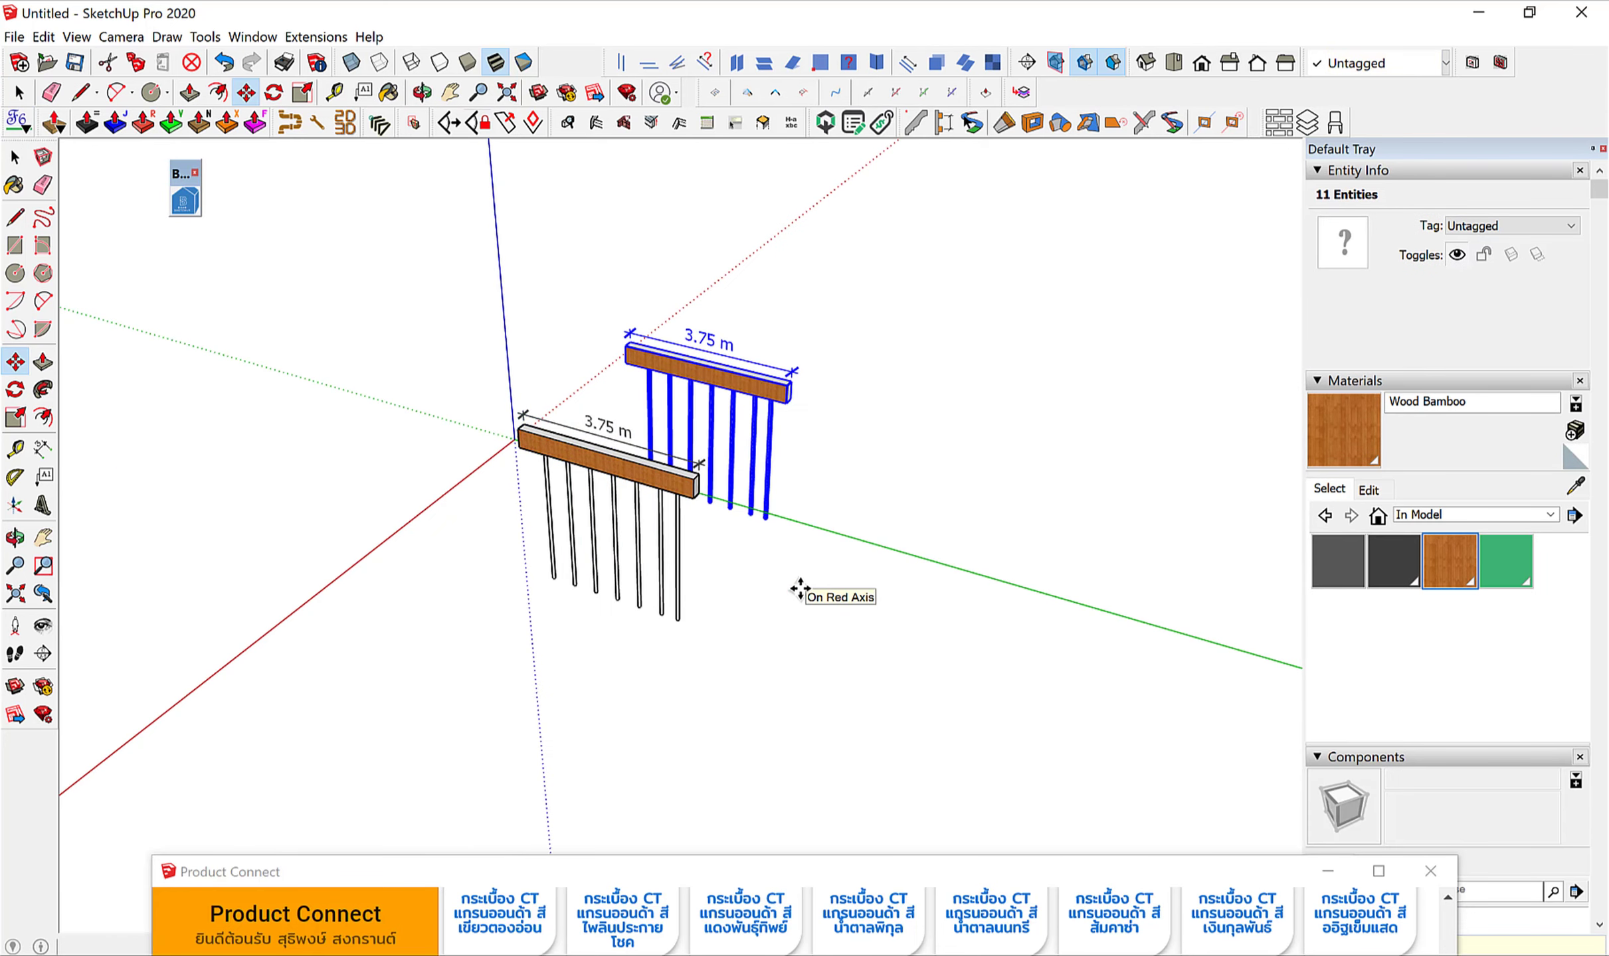
pyautogui.write('2x')
pyautogui.press('Return')
pyautogui.press('space')
pyautogui.click(801, 594)
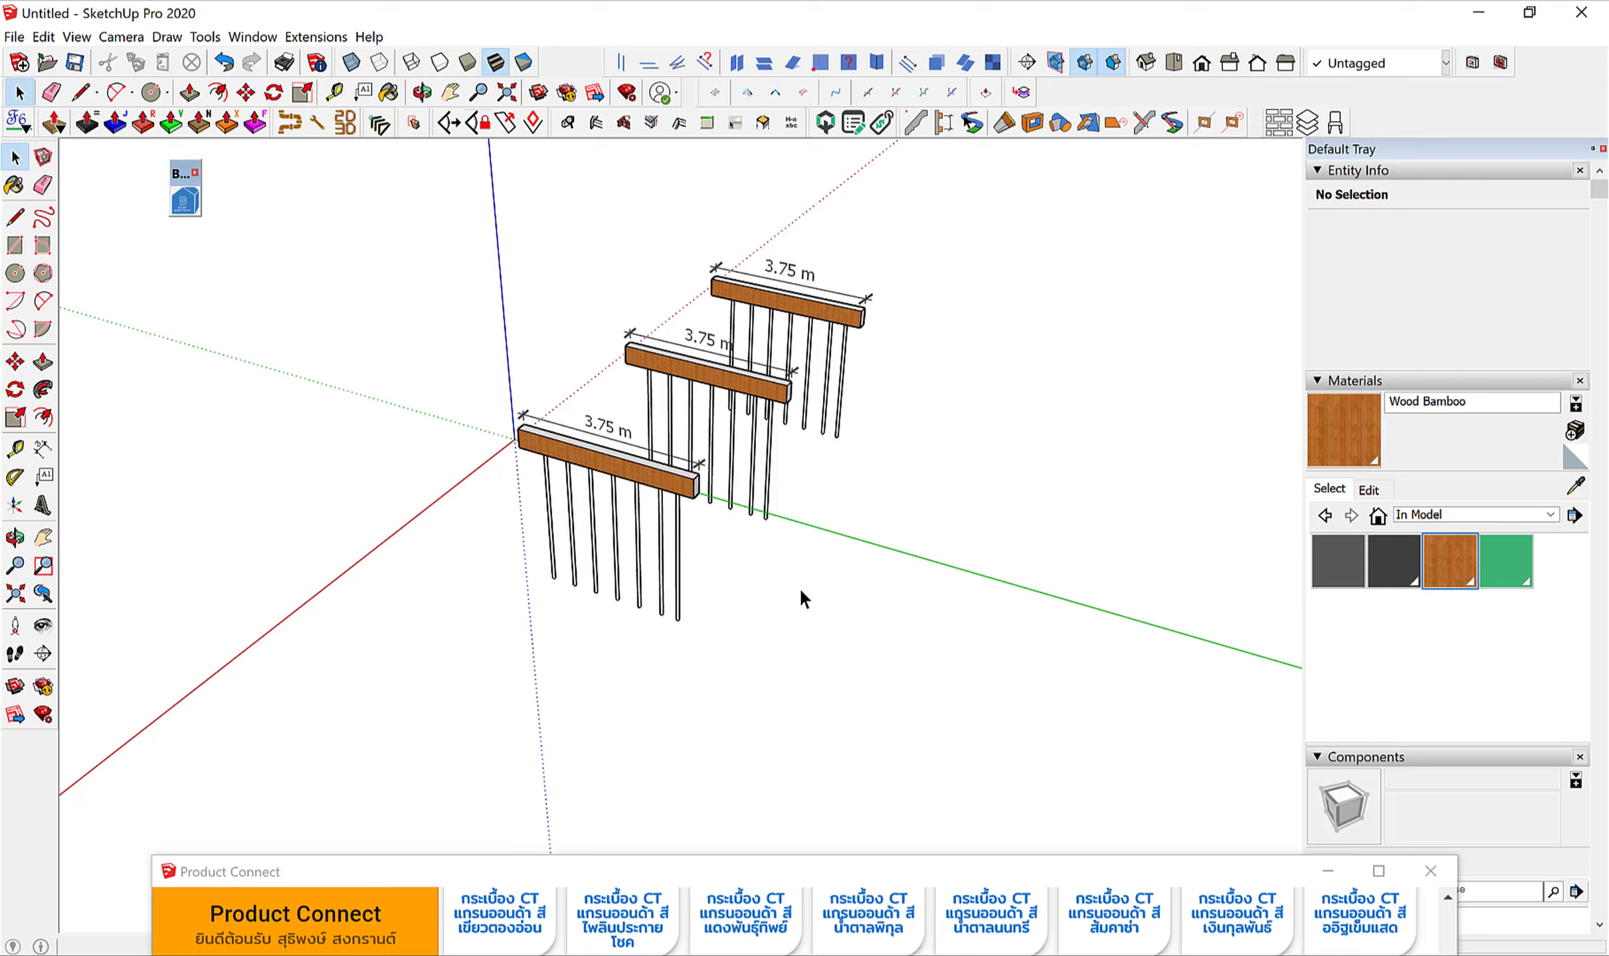
# Confirm the Wood Bamboo area is now 11.25 m².
pyautogui.rightClick(1449, 565)
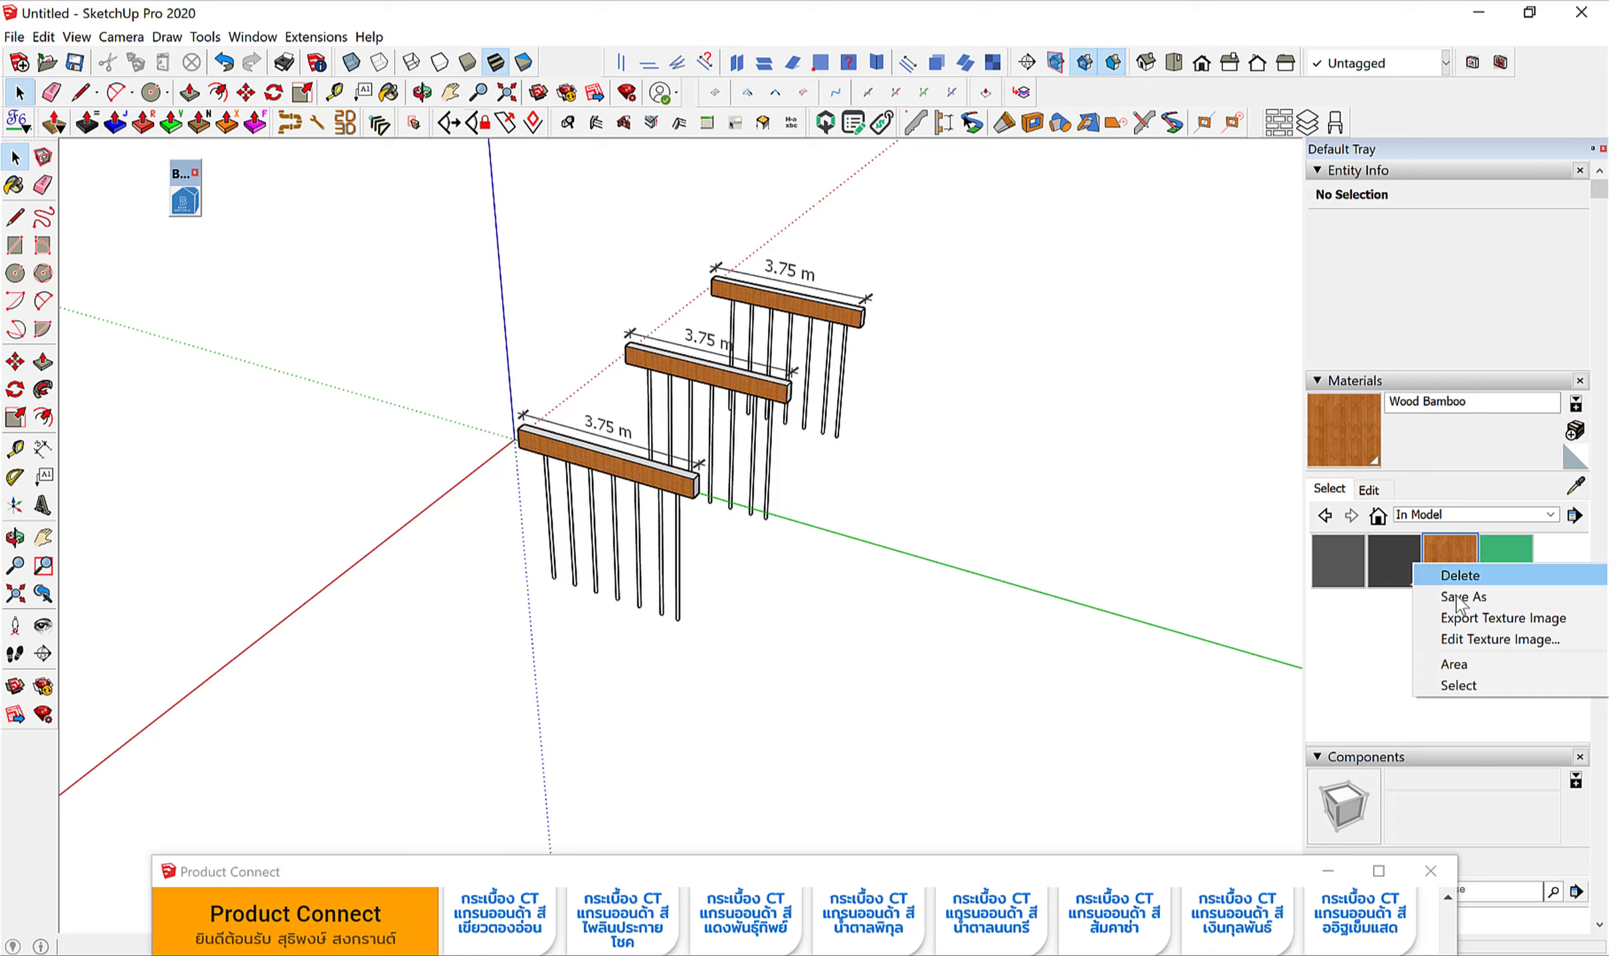
pyautogui.click(1469, 667)
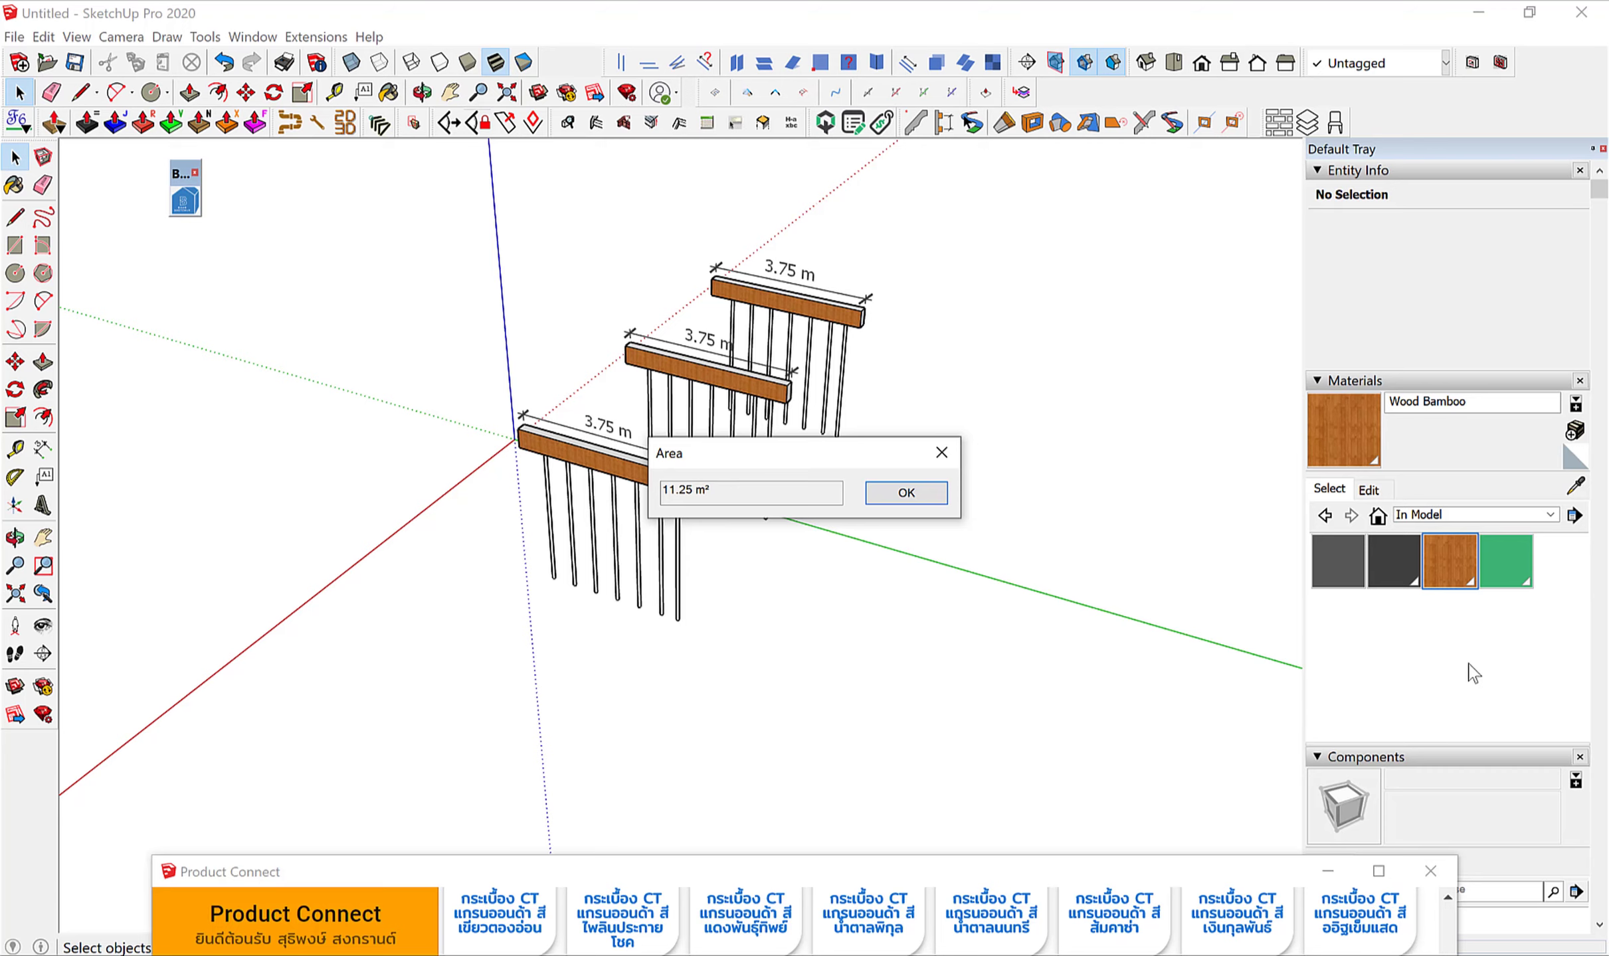
pyautogui.click(927, 493)
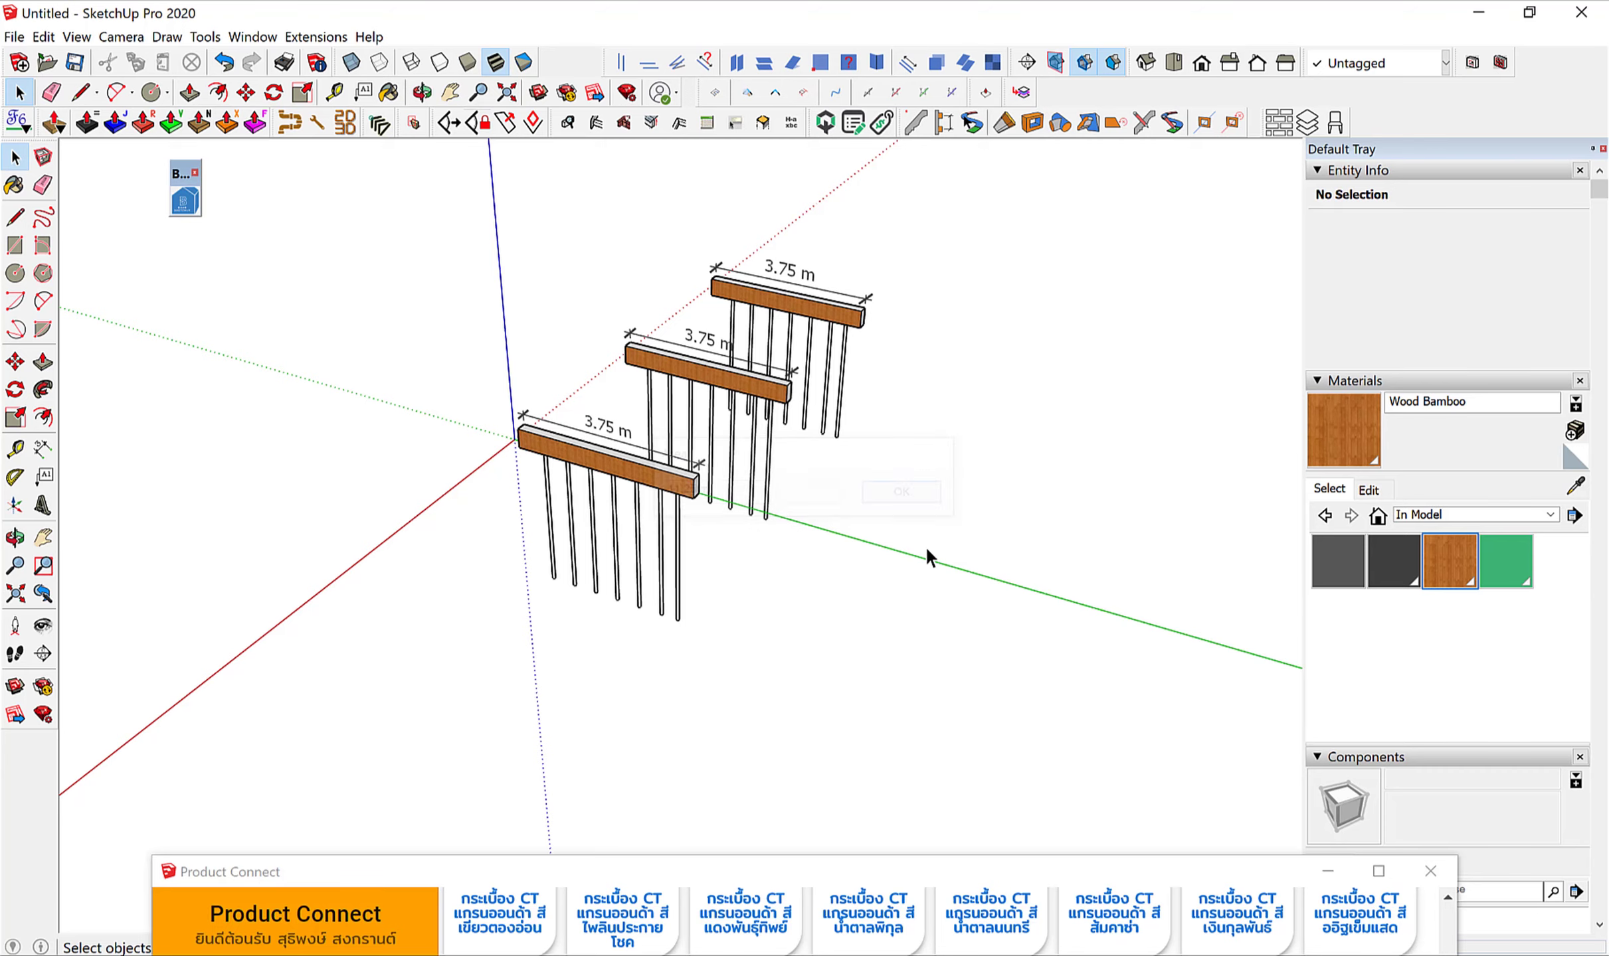
# Bring up the context menu for one of the posts.
pyautogui.scroll(1, 651, 510)
pyautogui.scroll(3, 685, 494)
pyautogui.rightClick(697, 504)
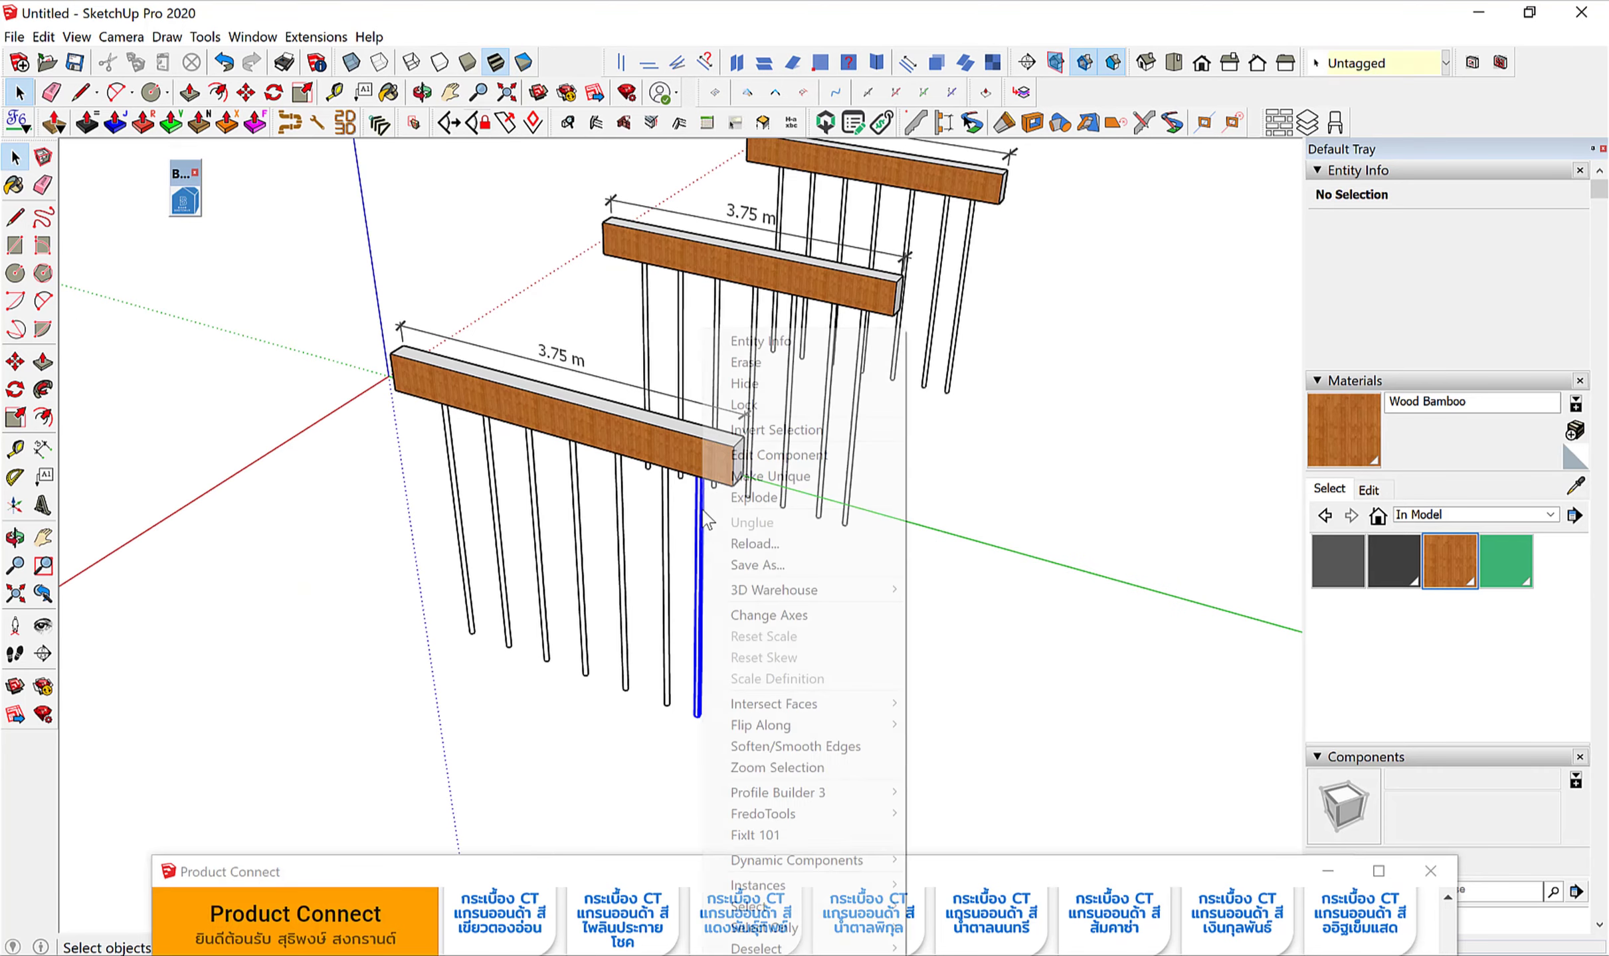
# Check the post's Entity Info (solid component, 21 copies), deselect it, and pick Sample Paint.
pyautogui.click(803, 341)
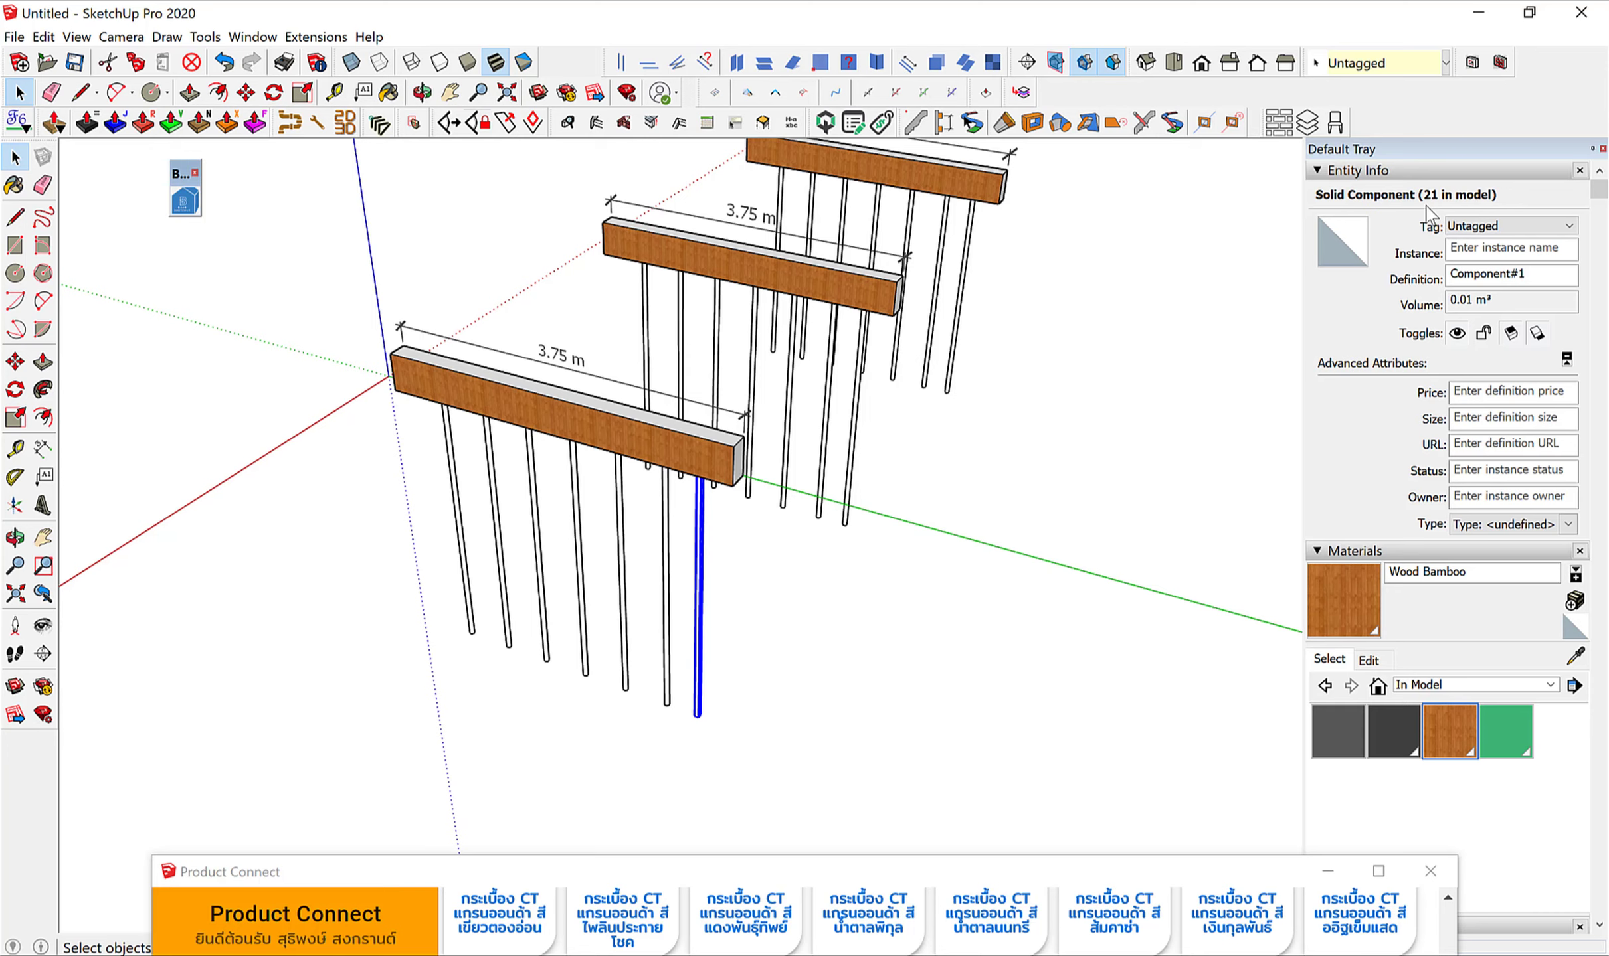
pyautogui.click(1173, 383)
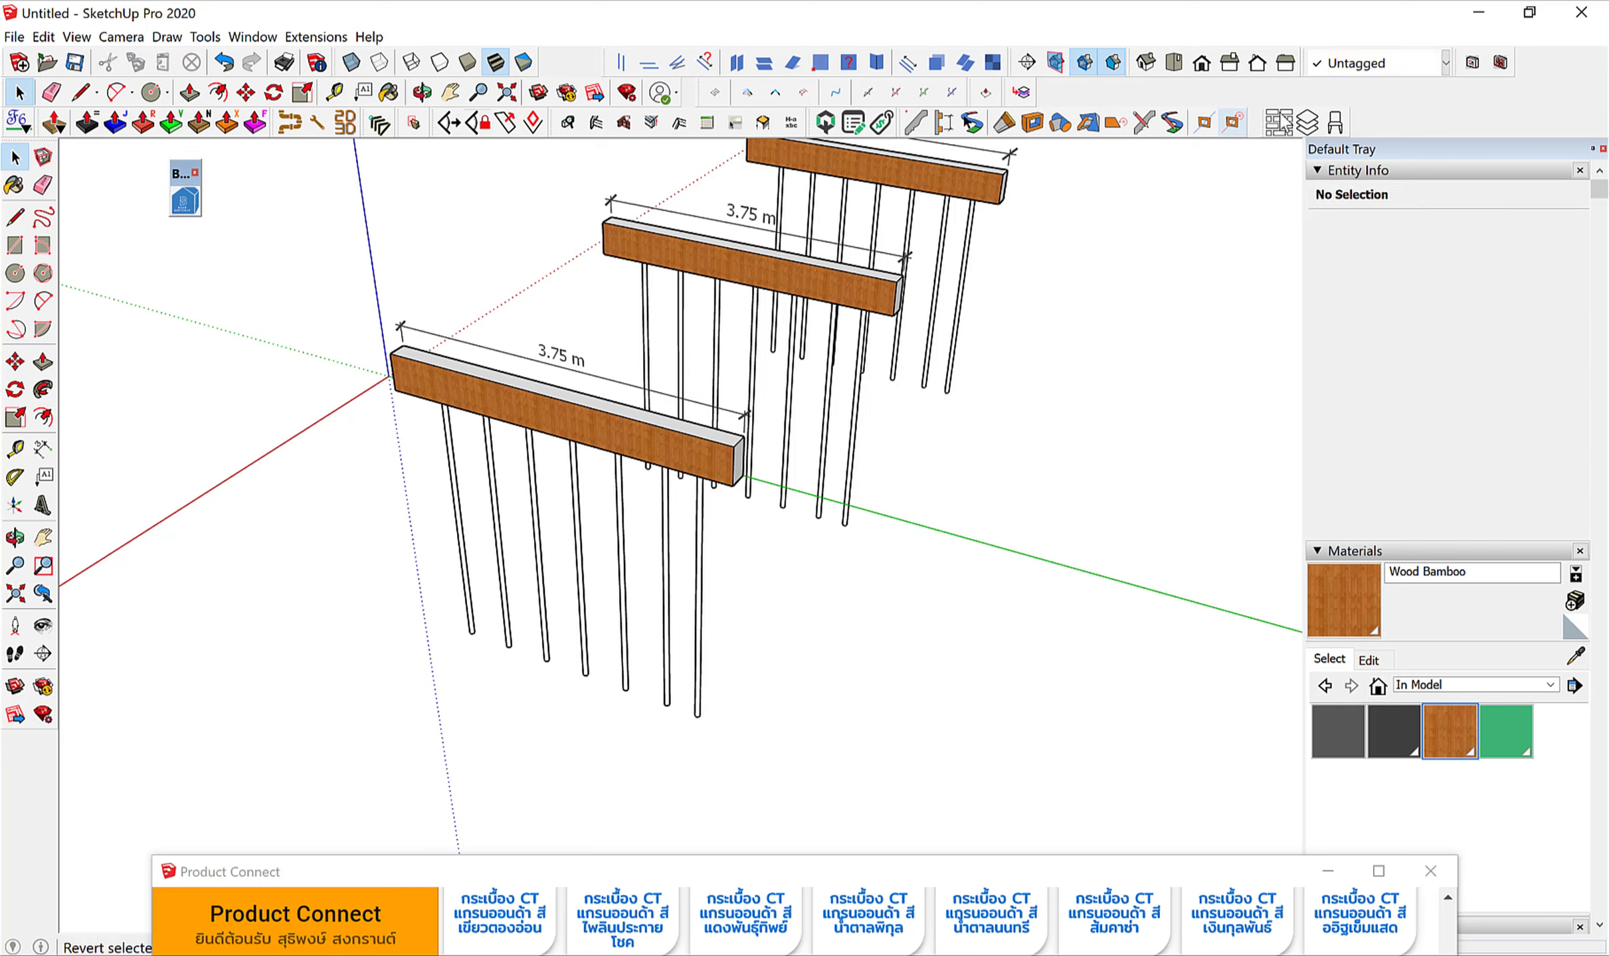
pyautogui.click(1335, 122)
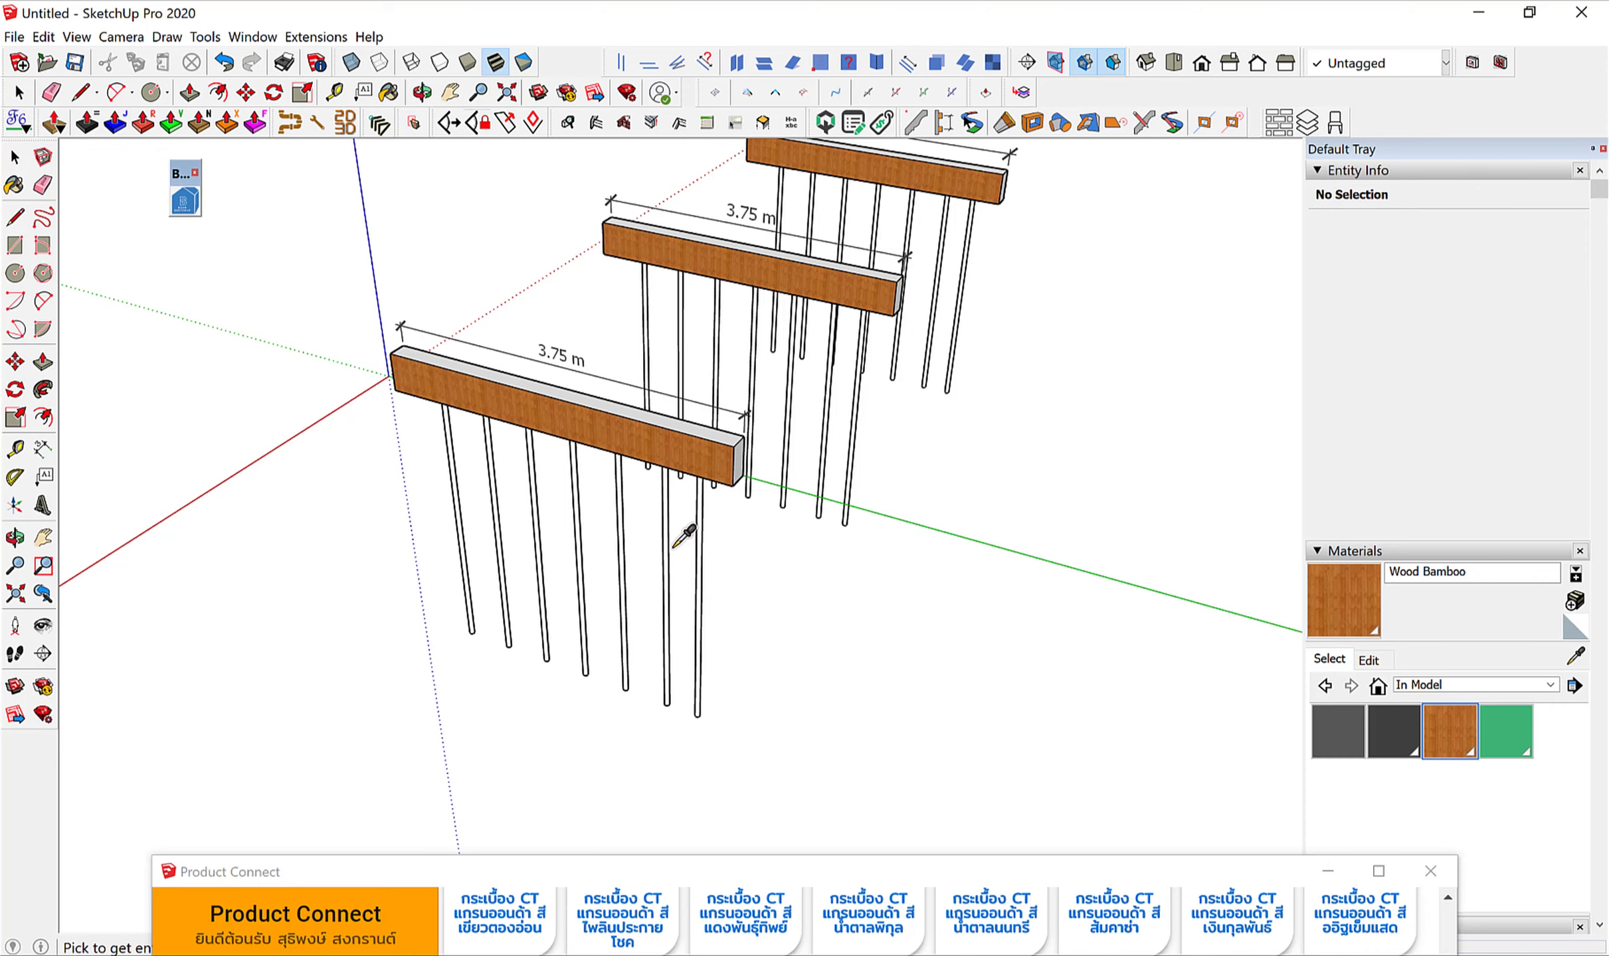
# Rename the pole component definition from Component#1 to ค้ำยัน.
pyautogui.click(505, 525)
pyautogui.moveTo(618, 465); pyautogui.dragTo(384, 568, button='middle')
pyautogui.scroll(3, 549, 476)
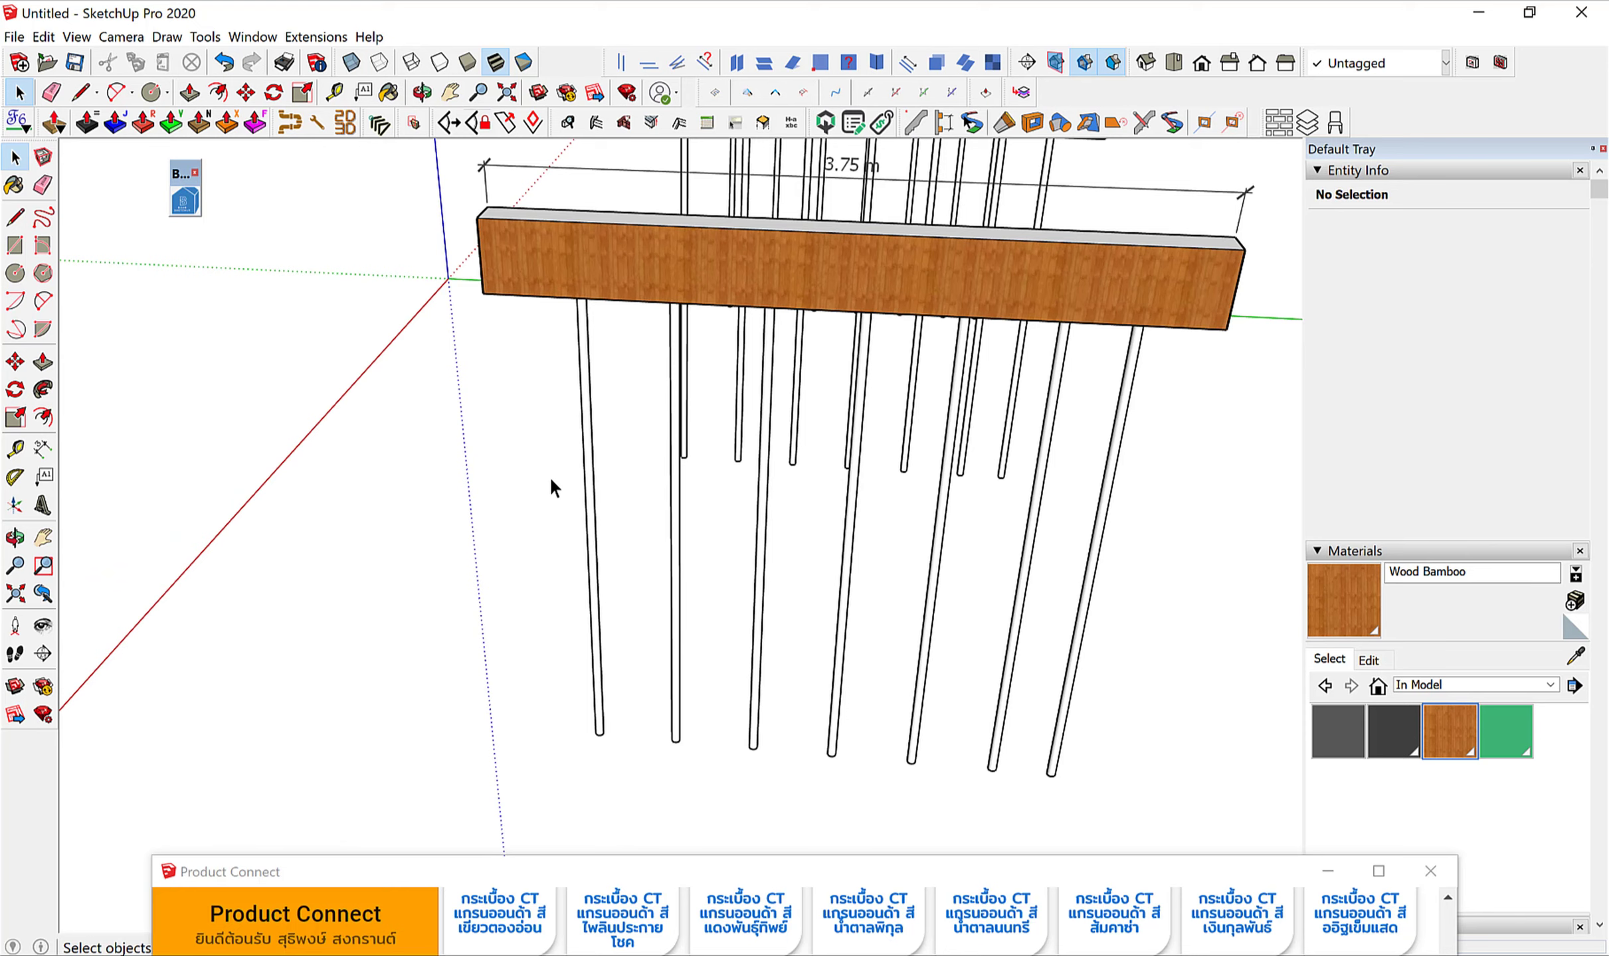
pyautogui.click(594, 458)
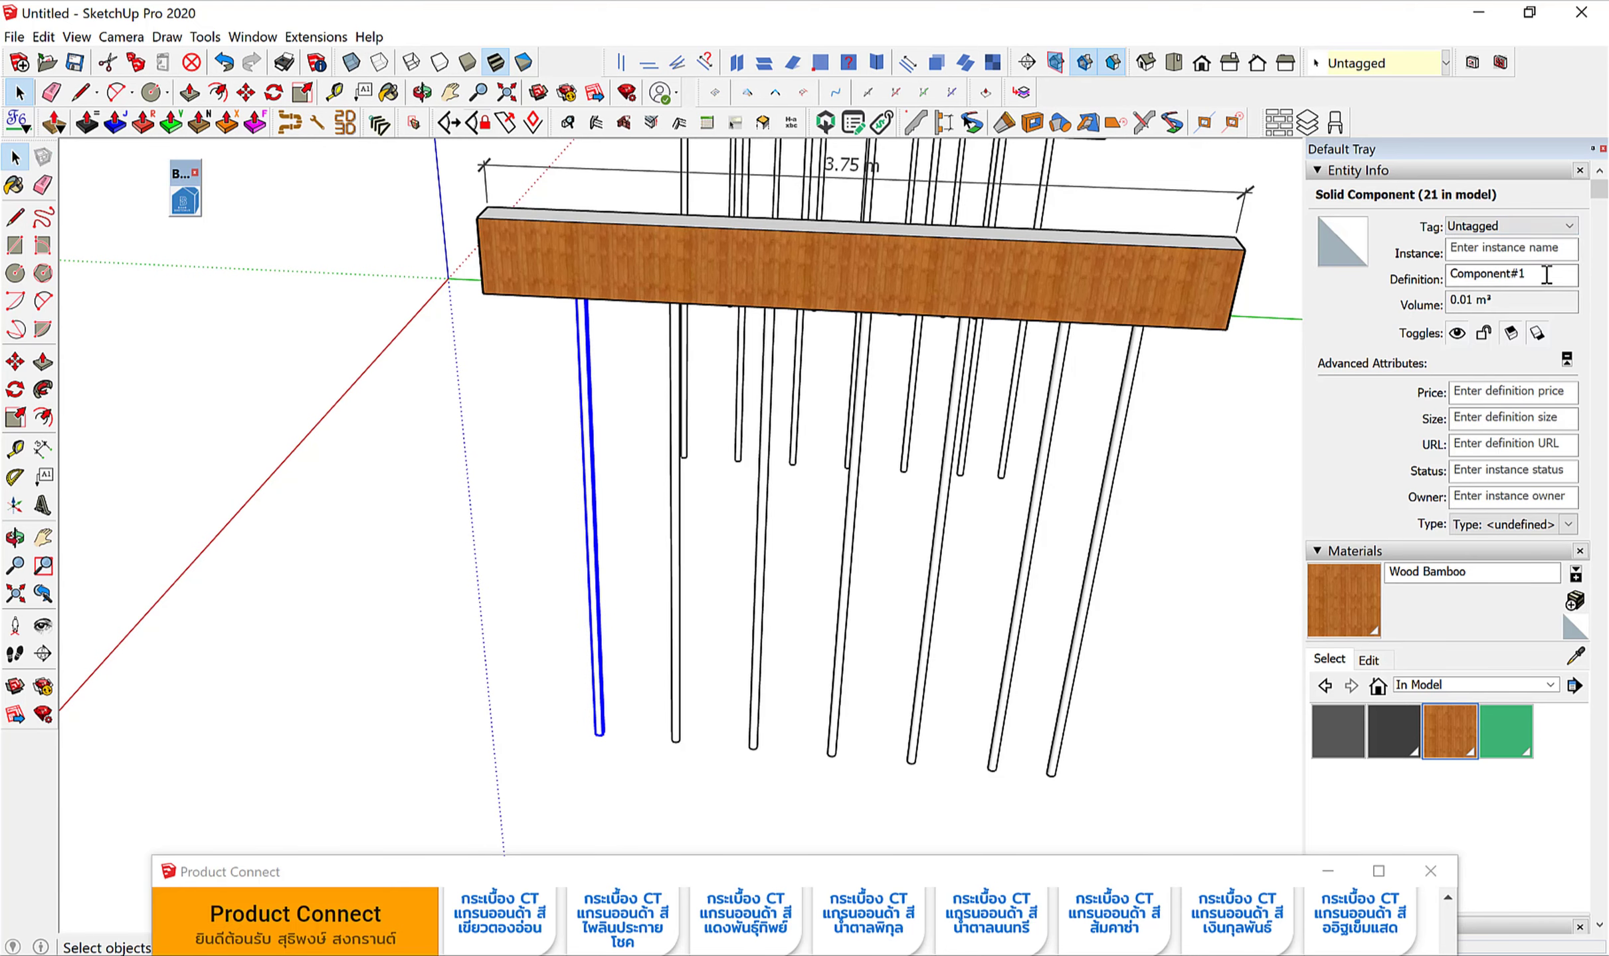
pyautogui.moveTo(1546, 274); pyautogui.dragTo(1414, 266)
pyautogui.write('8h')
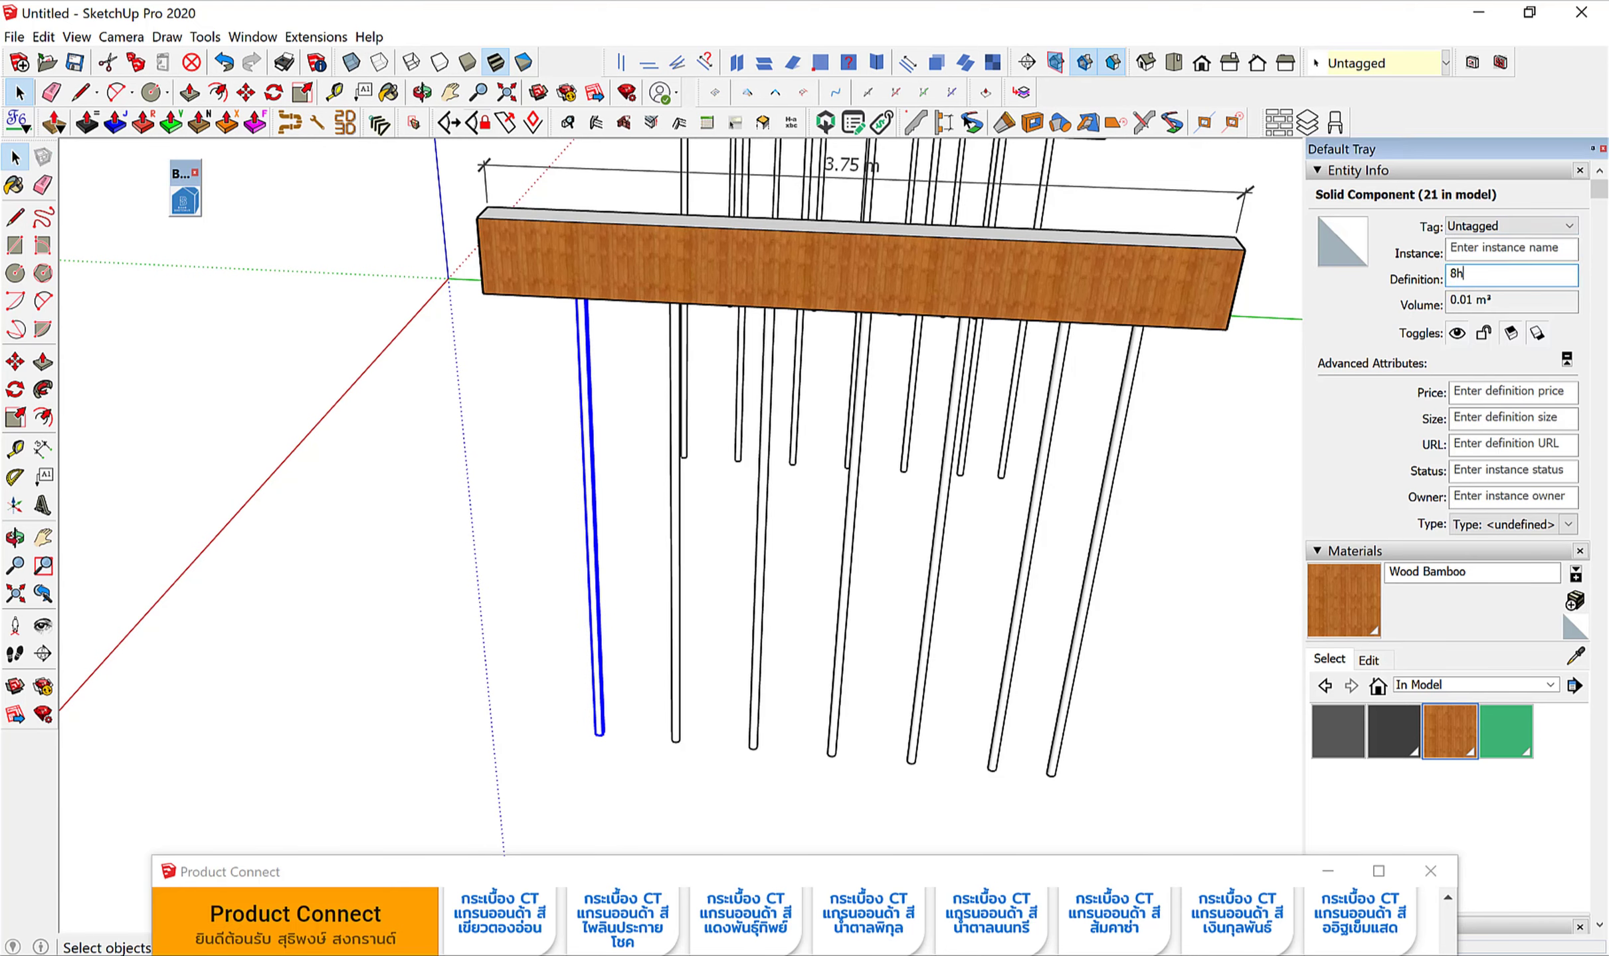
pyautogui.press('BackSpace')
pyautogui.press('BackSpace')
pyautogui.write('ค้ำ')
pyautogui.write('ยัน')
pyautogui.press('BackSpace')
pyautogui.write('ัน')
# Turn the front wooden beam group into a new component.
pyautogui.rightClick(529, 252)
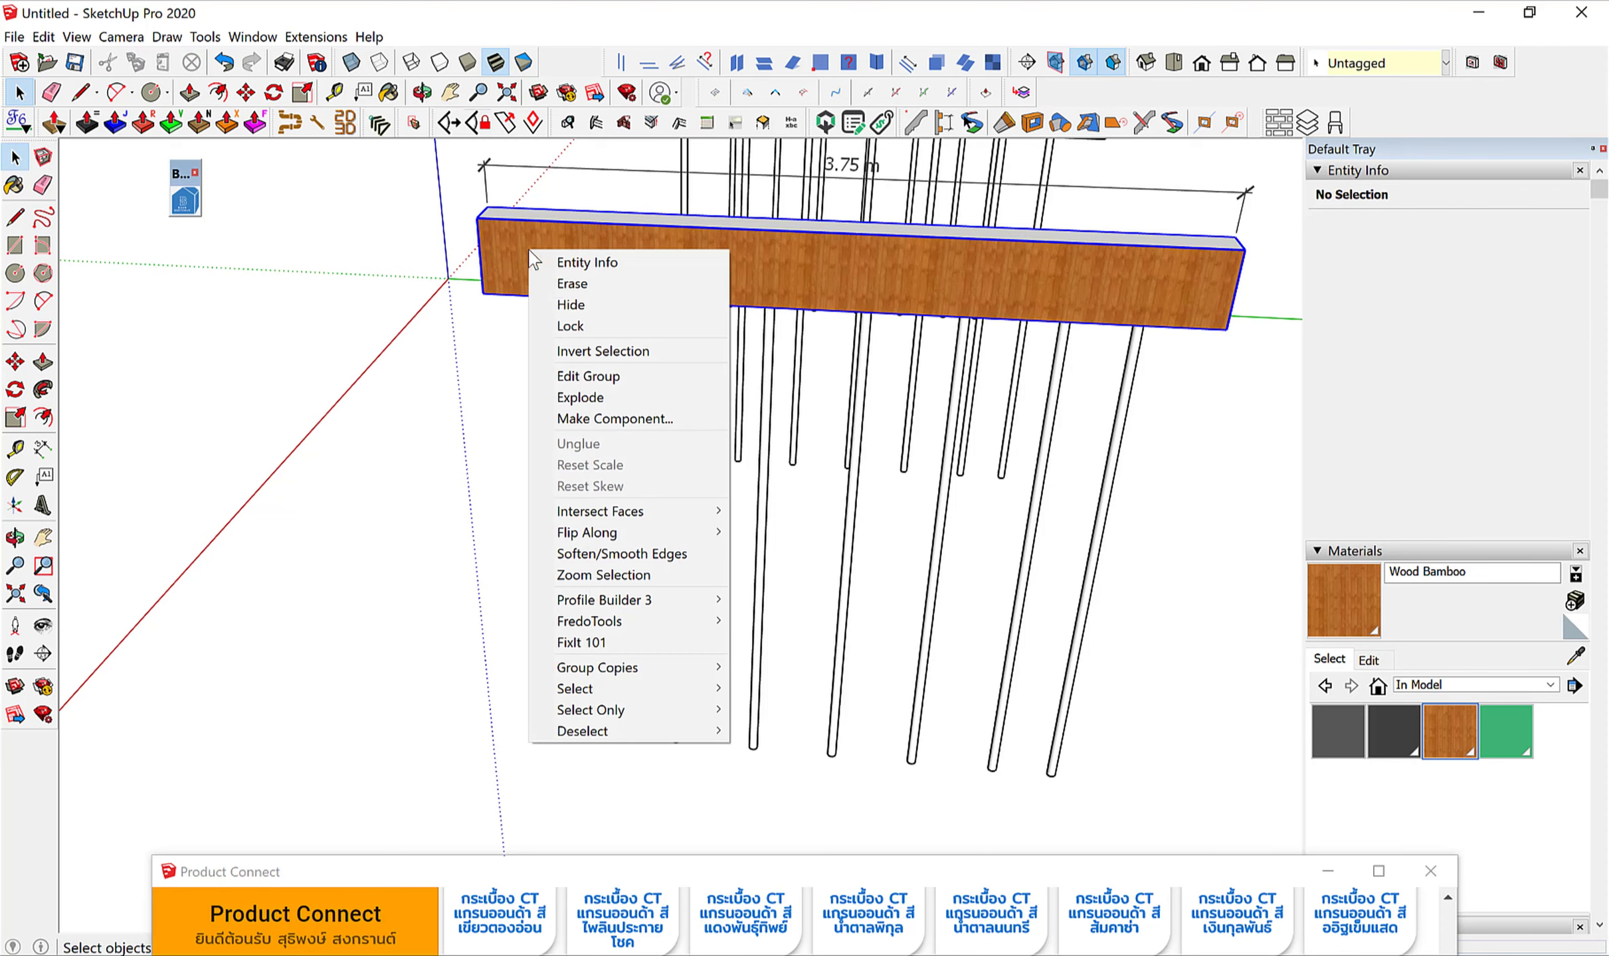
pyautogui.click(595, 420)
pyautogui.press('BackSpace')
pyautogui.write('B')
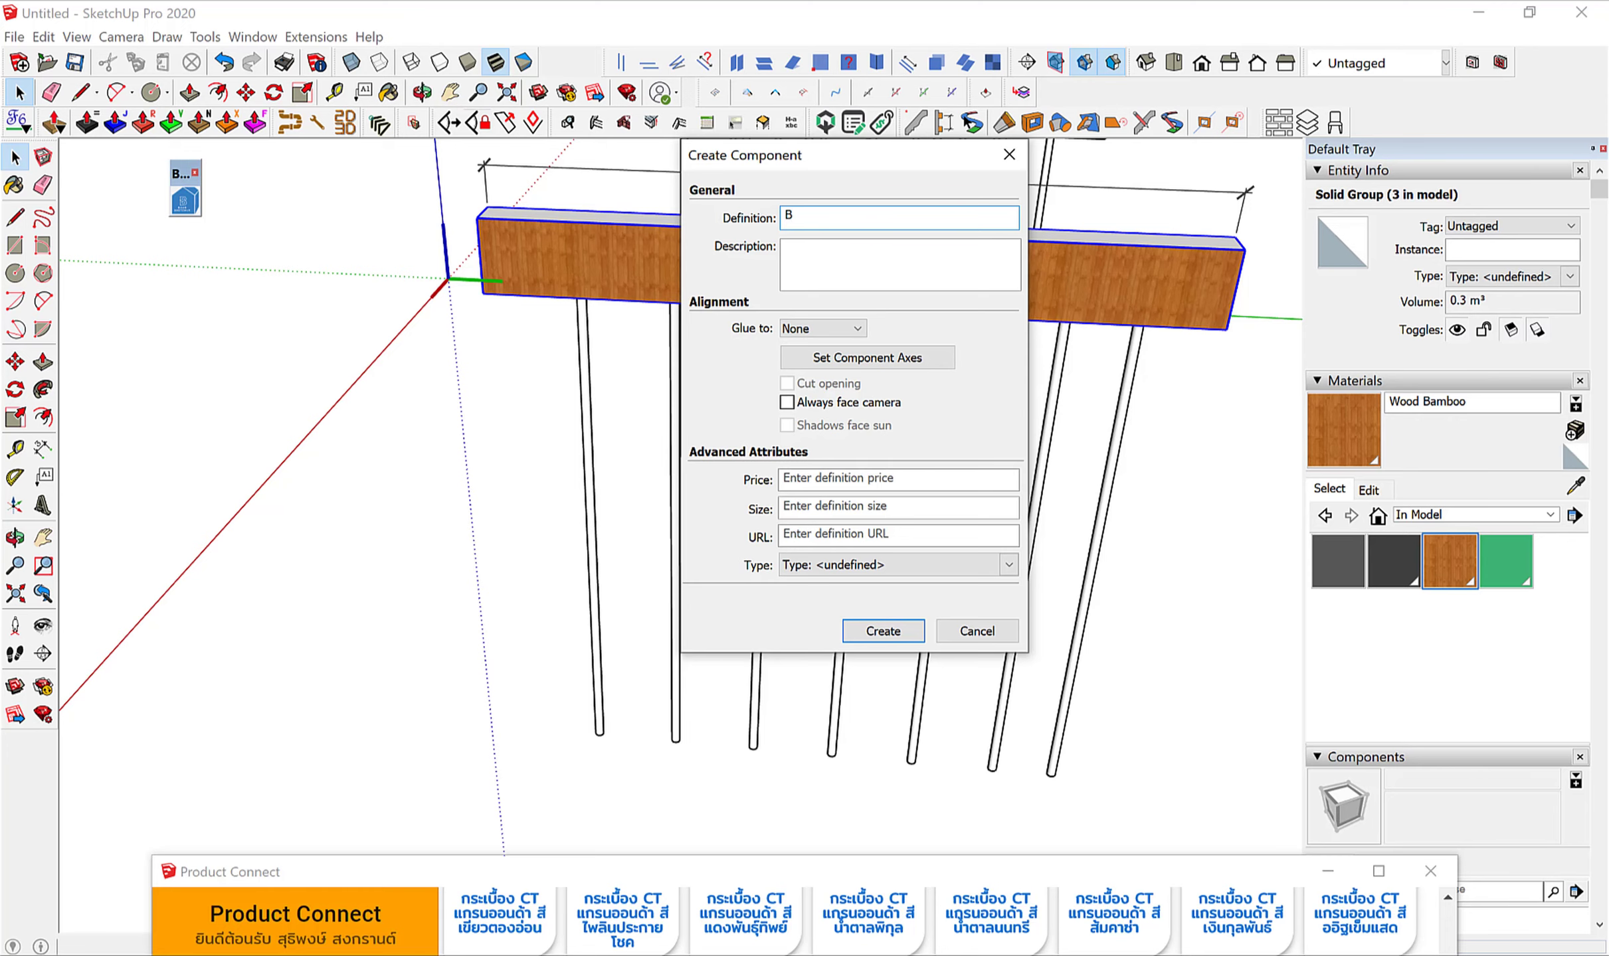
pyautogui.press('Return')
pyautogui.click(394, 424)
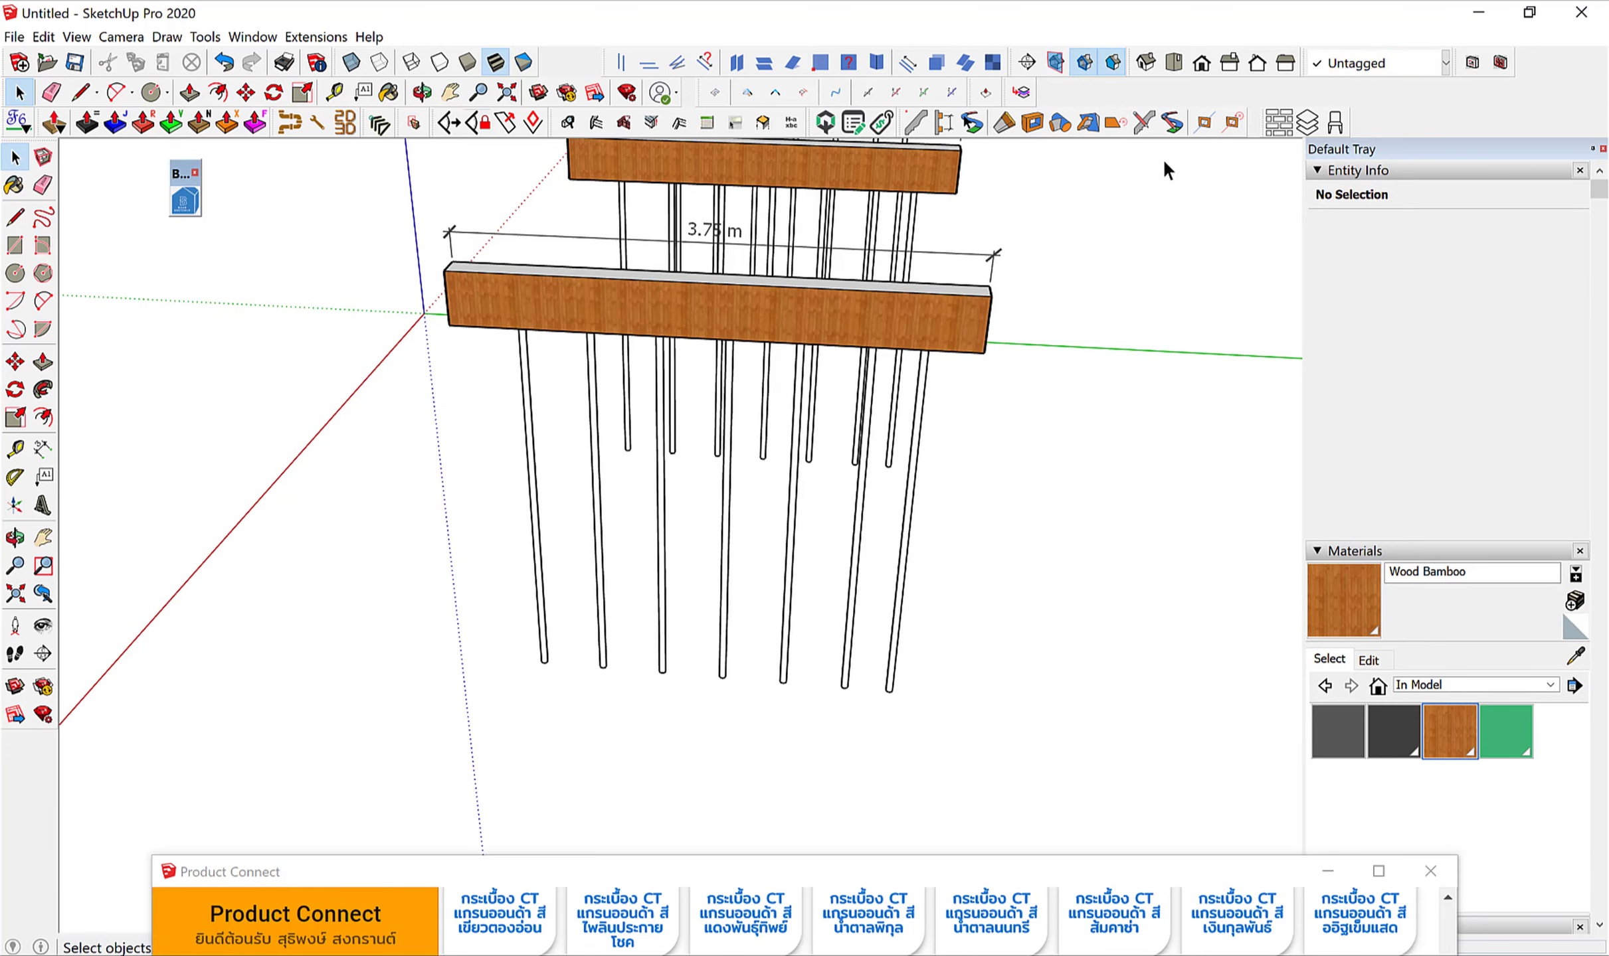
pyautogui.press('b')
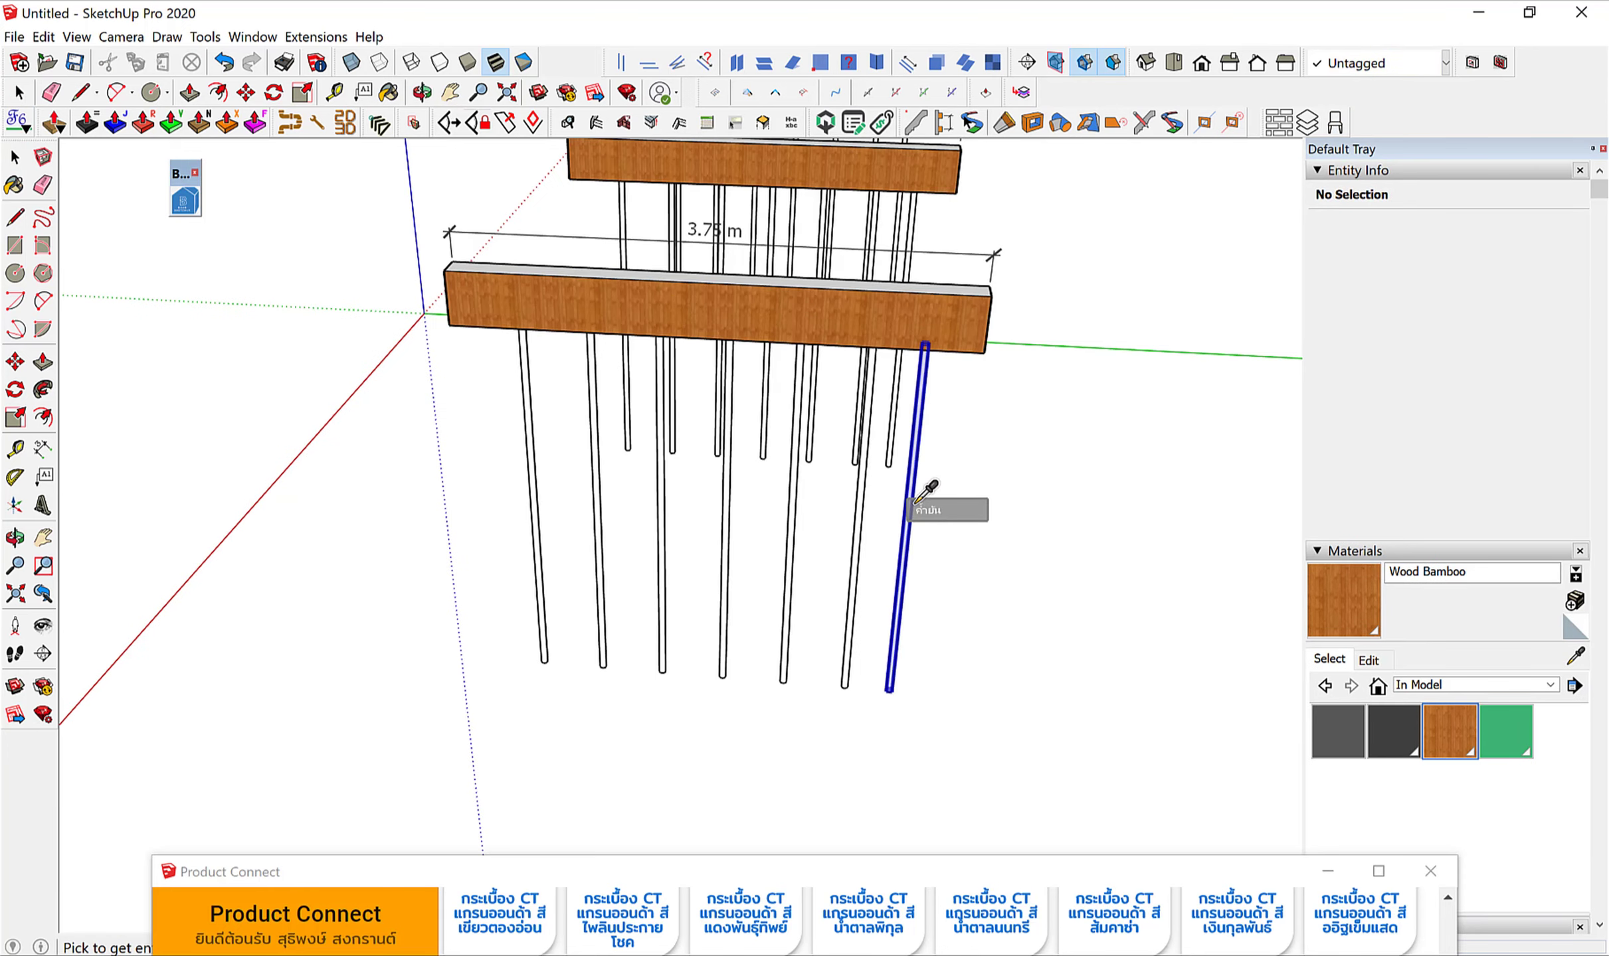
pyautogui.moveTo(917, 501)
pyautogui.mouseDown(button='middle')
pyautogui.moveTo(783, 531)
pyautogui.moveTo(704, 502)
pyautogui.mouseUp(button='middle')
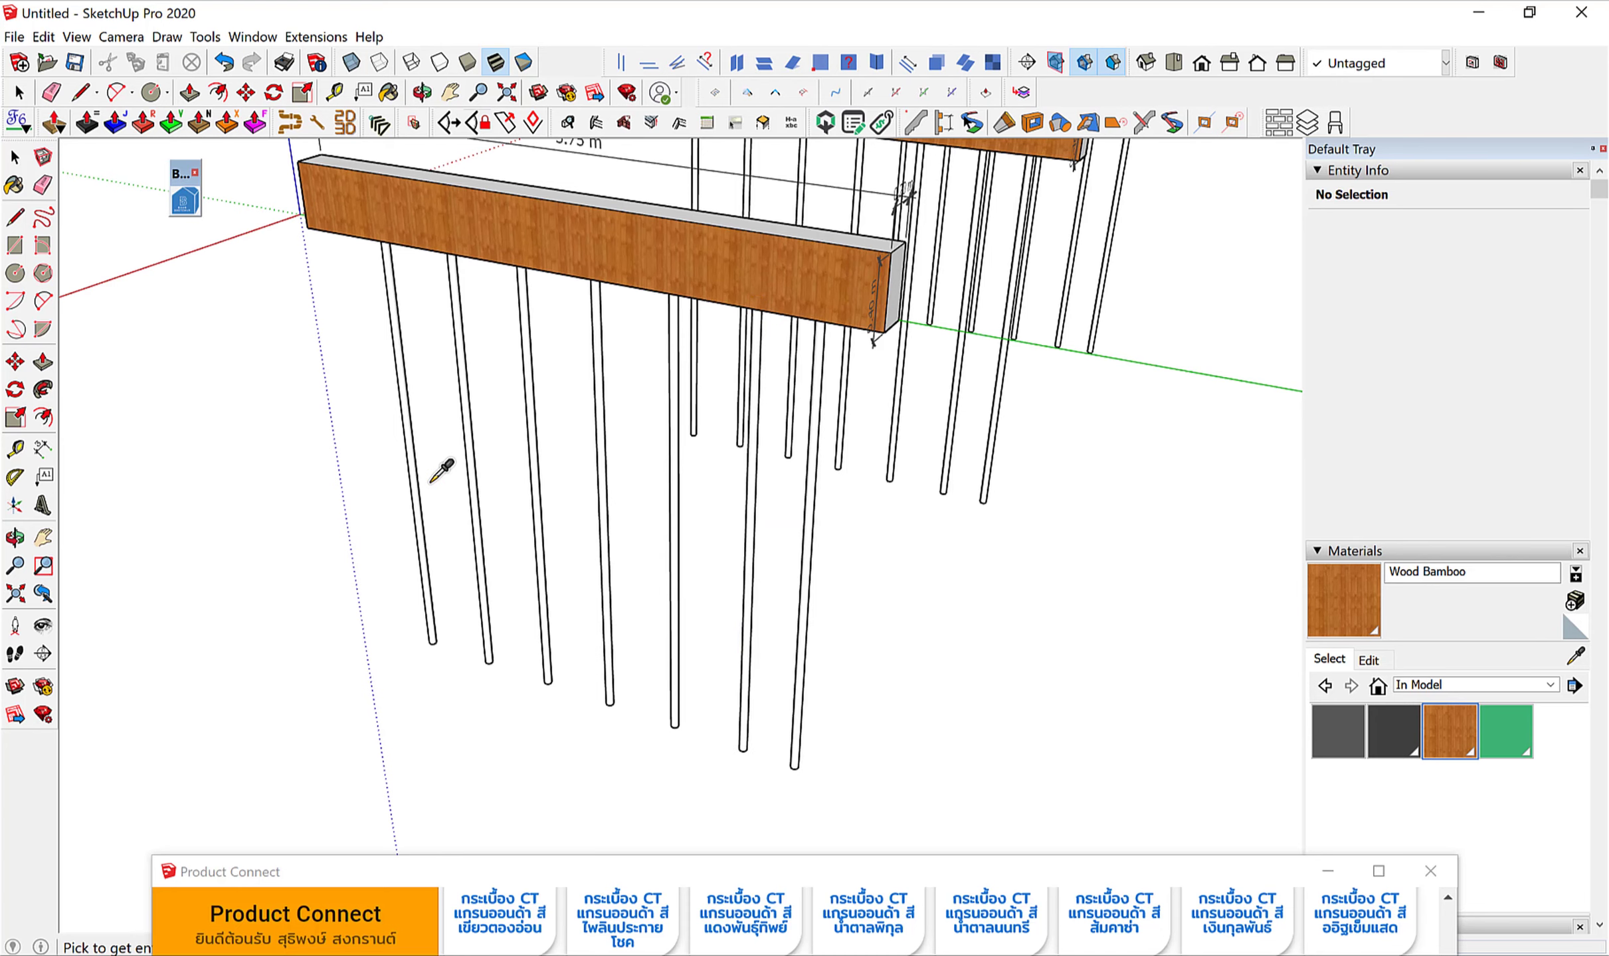
pyautogui.scroll(1, 425, 465)
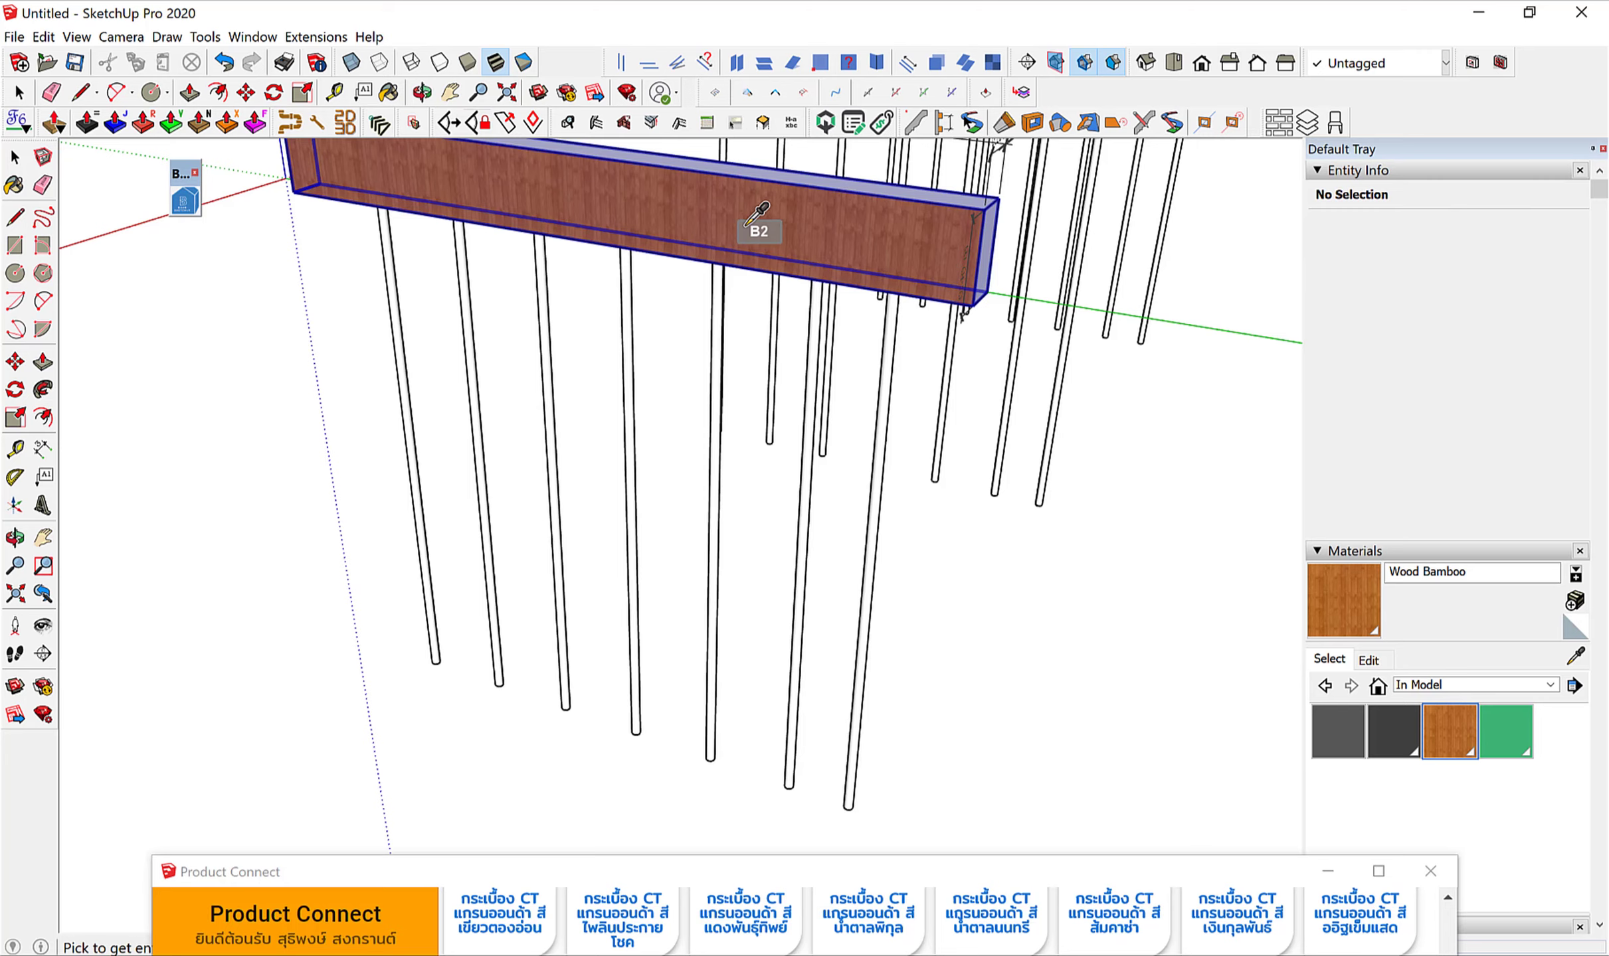
# Erase most of the hanging posts beneath the three 3.75 m wooden beams.
pyautogui.press('space')
pyautogui.scroll(-5, 707, 312)
pyautogui.scroll(-3, 656, 412)
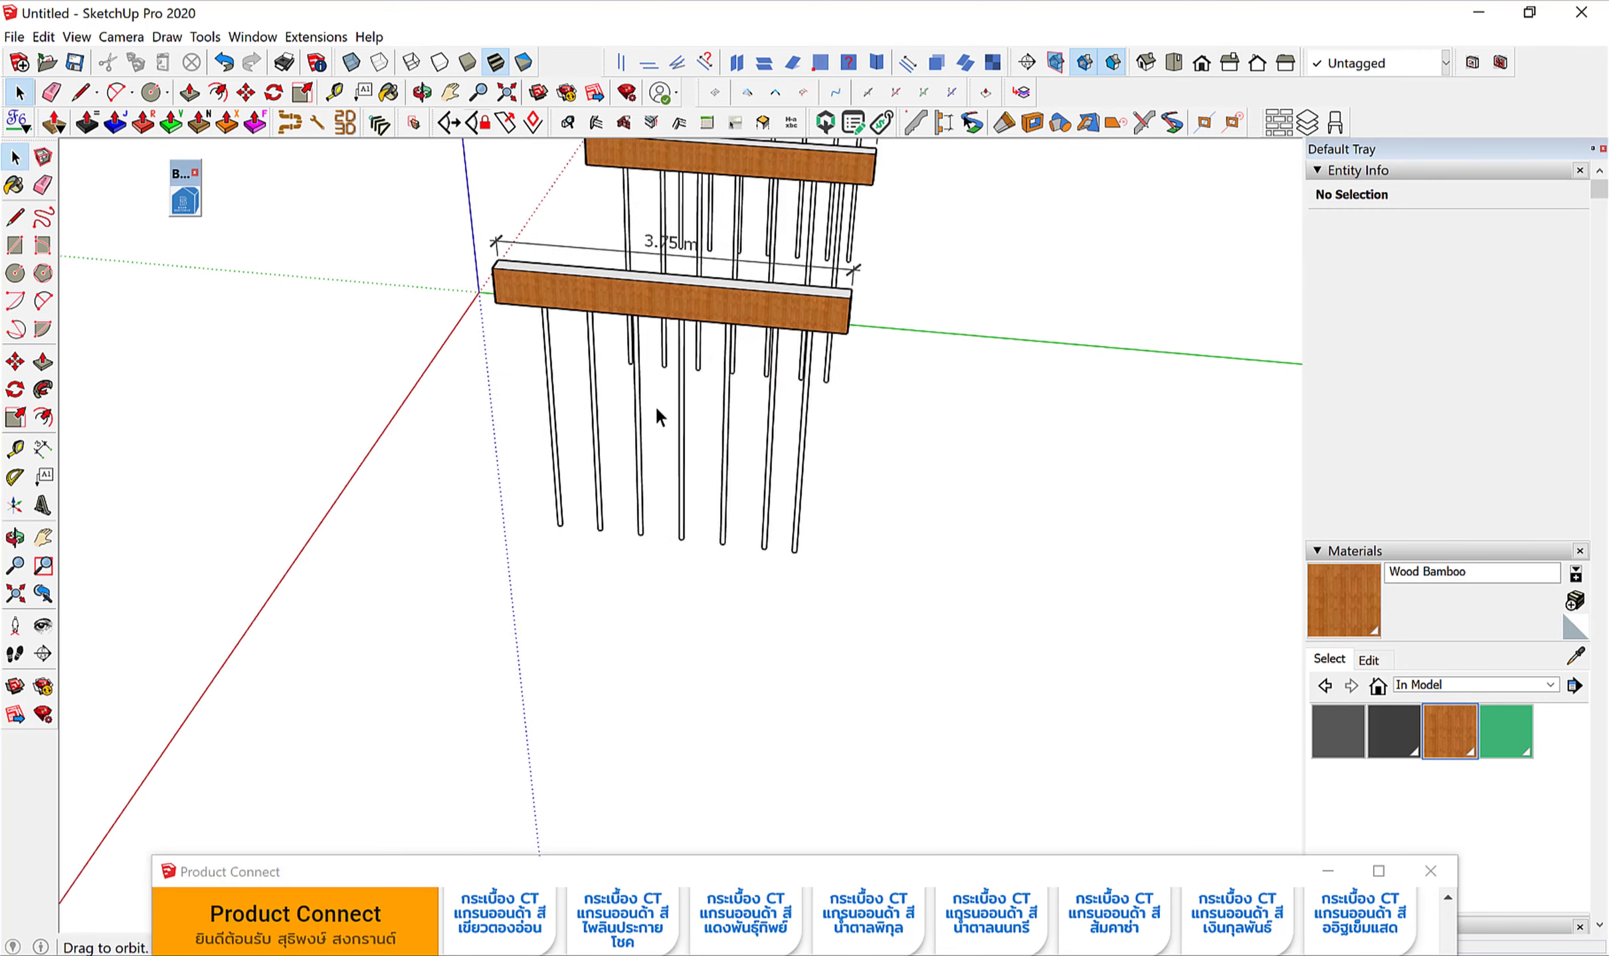
pyautogui.moveTo(656, 413)
pyautogui.mouseDown(button='middle')
pyautogui.moveTo(727, 392)
pyautogui.moveTo(685, 362)
pyautogui.mouseUp(button='middle')
pyautogui.scroll(2, 685, 362)
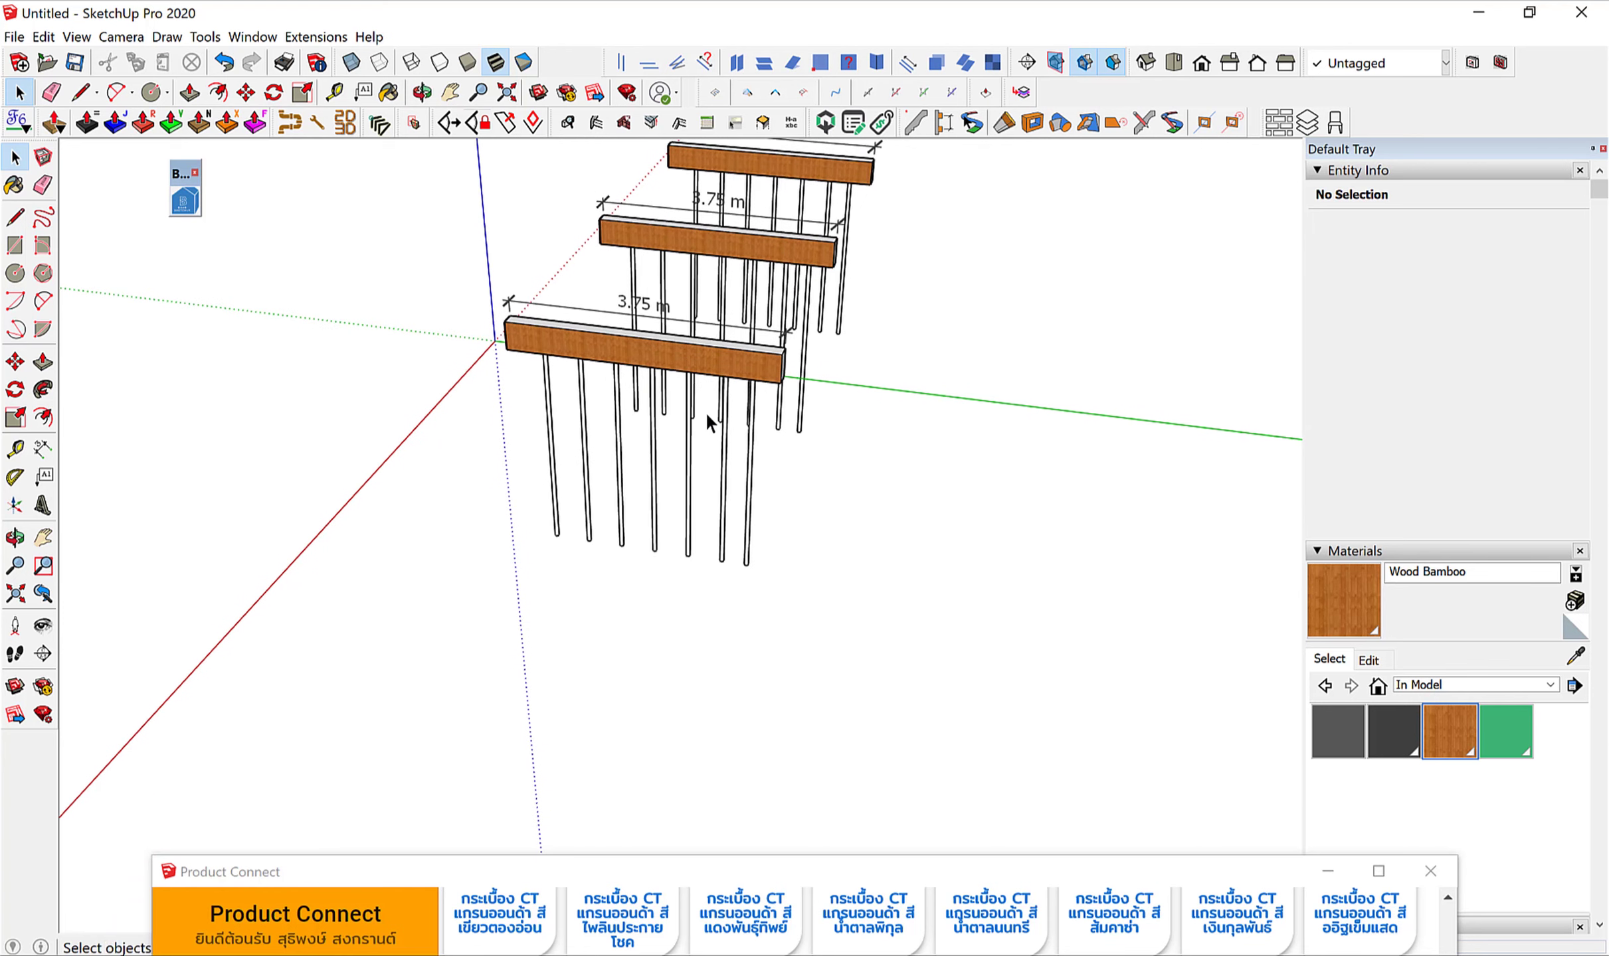
pyautogui.press('e')
pyautogui.moveTo(626, 475); pyautogui.dragTo(830, 423)
pyautogui.moveTo(611, 398)
pyautogui.mouseDown()
pyautogui.moveTo(775, 419)
pyautogui.moveTo(794, 405)
pyautogui.moveTo(682, 402)
pyautogui.moveTo(692, 550)
pyautogui.moveTo(797, 422)
pyautogui.mouseUp()
pyautogui.scroll(2, 840, 286)
pyautogui.moveTo(756, 342)
pyautogui.mouseDown()
pyautogui.moveTo(658, 326)
pyautogui.moveTo(837, 342)
pyautogui.moveTo(757, 336)
pyautogui.mouseUp()
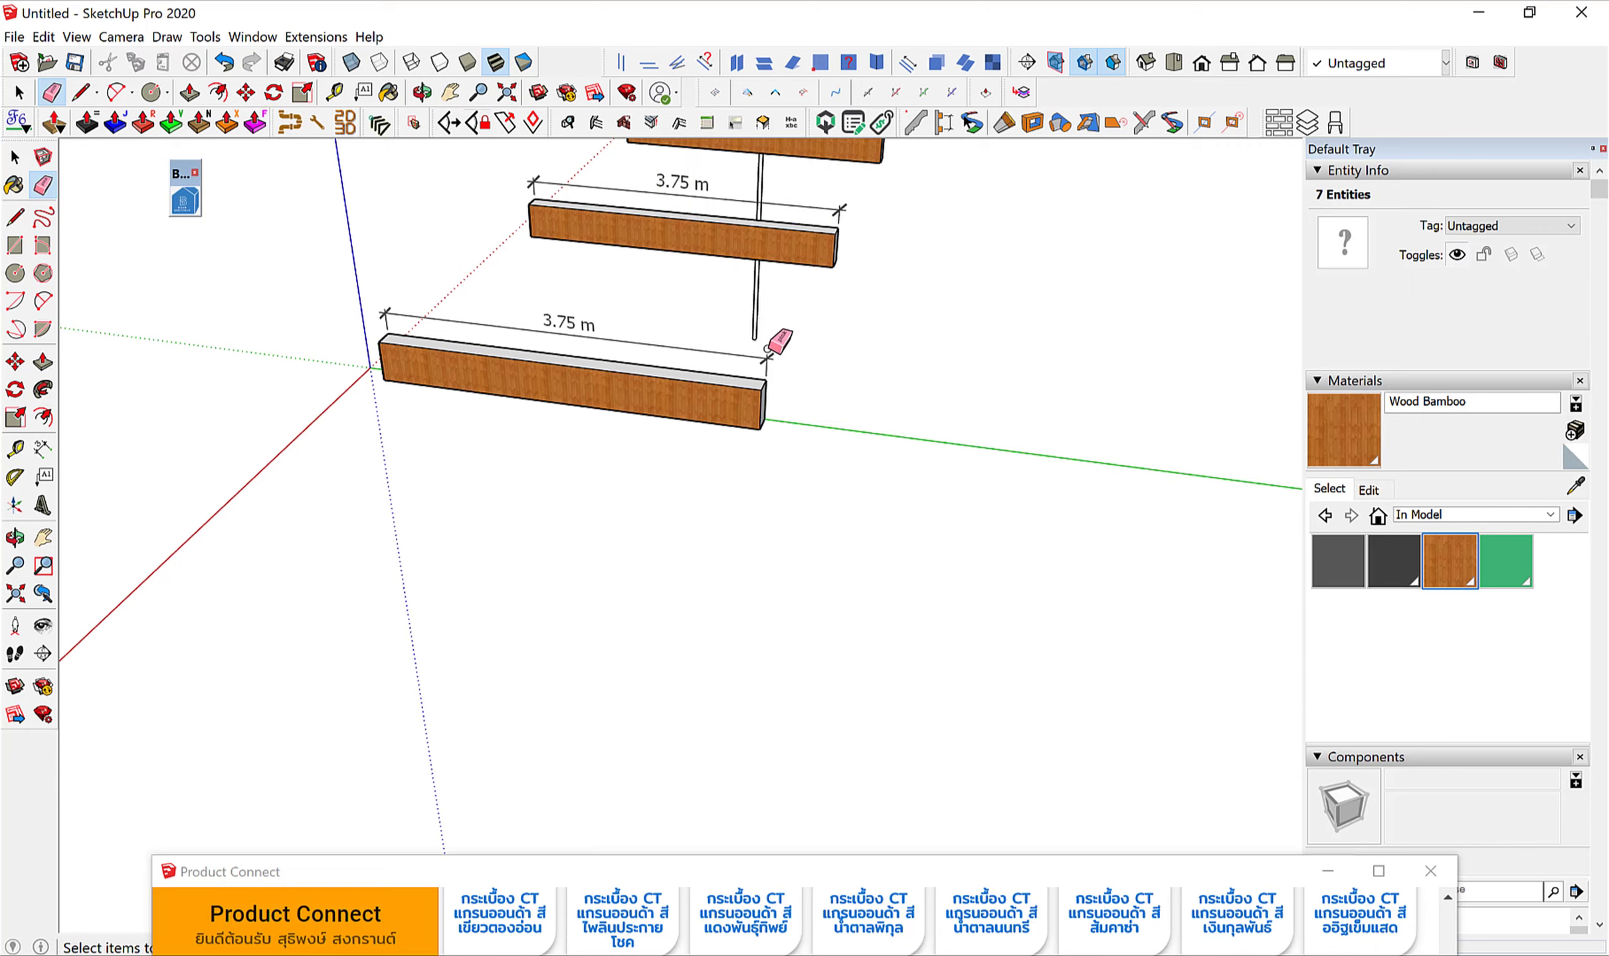
# Delete the two back beams and the last post, keeping one 3.75 m beam, and open Product Connect.
pyautogui.scroll(-2, 791, 337)
pyautogui.scroll(-1, 863, 332)
pyautogui.press('space')
pyautogui.moveTo(899, 309); pyautogui.dragTo(632, 167)
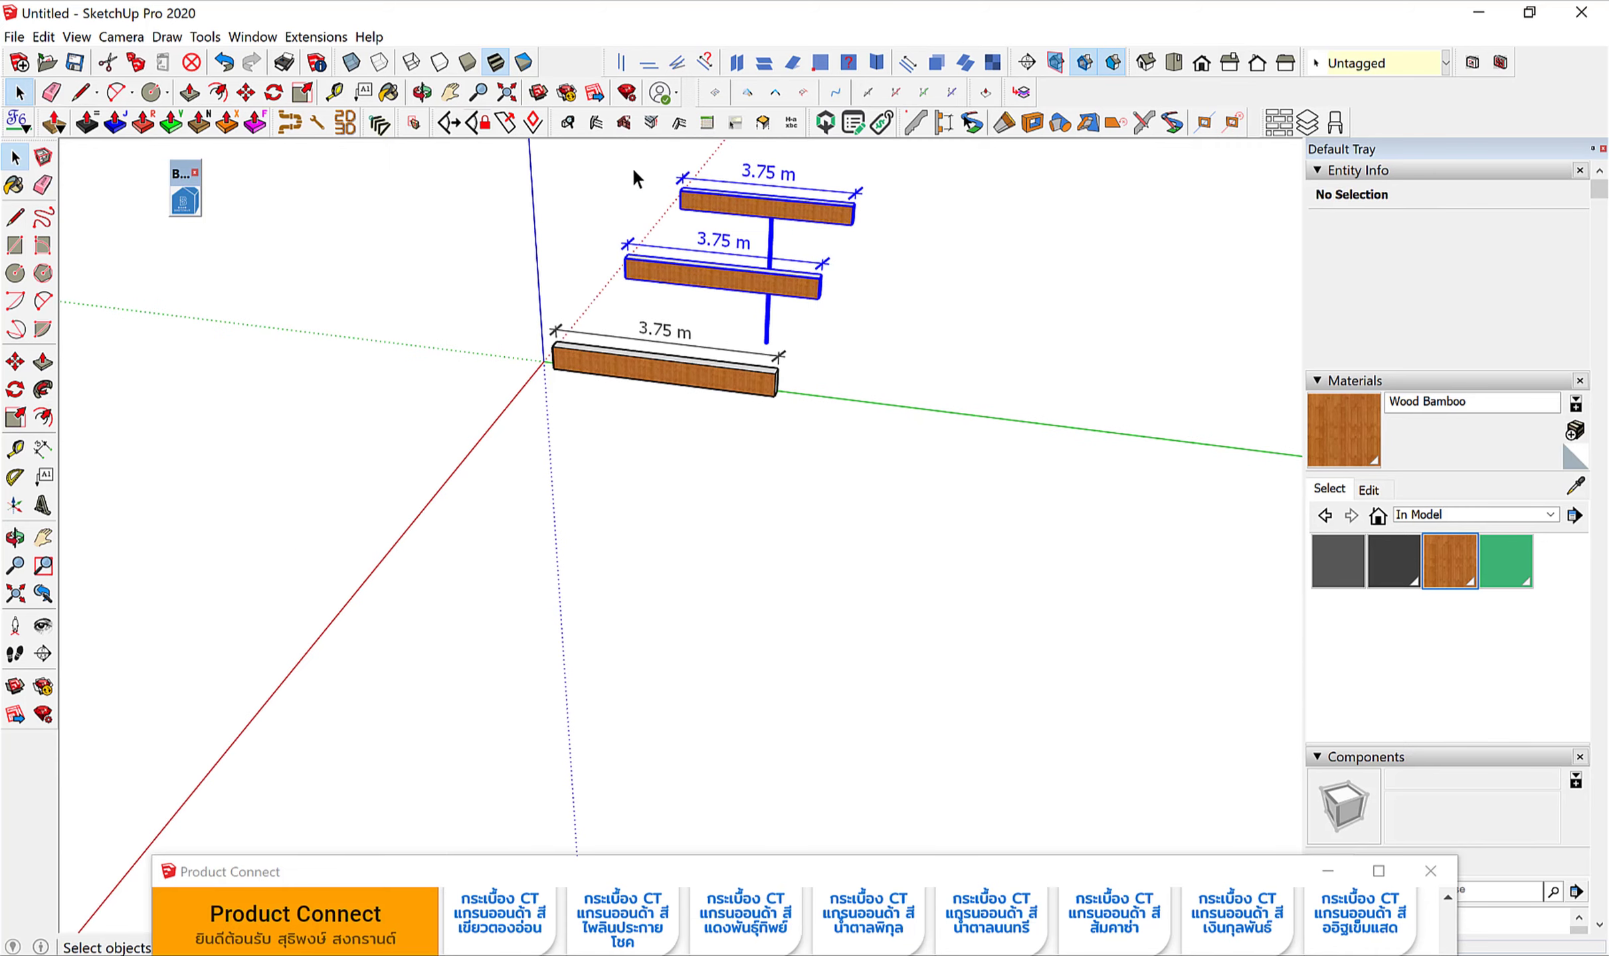
pyautogui.press('Delete')
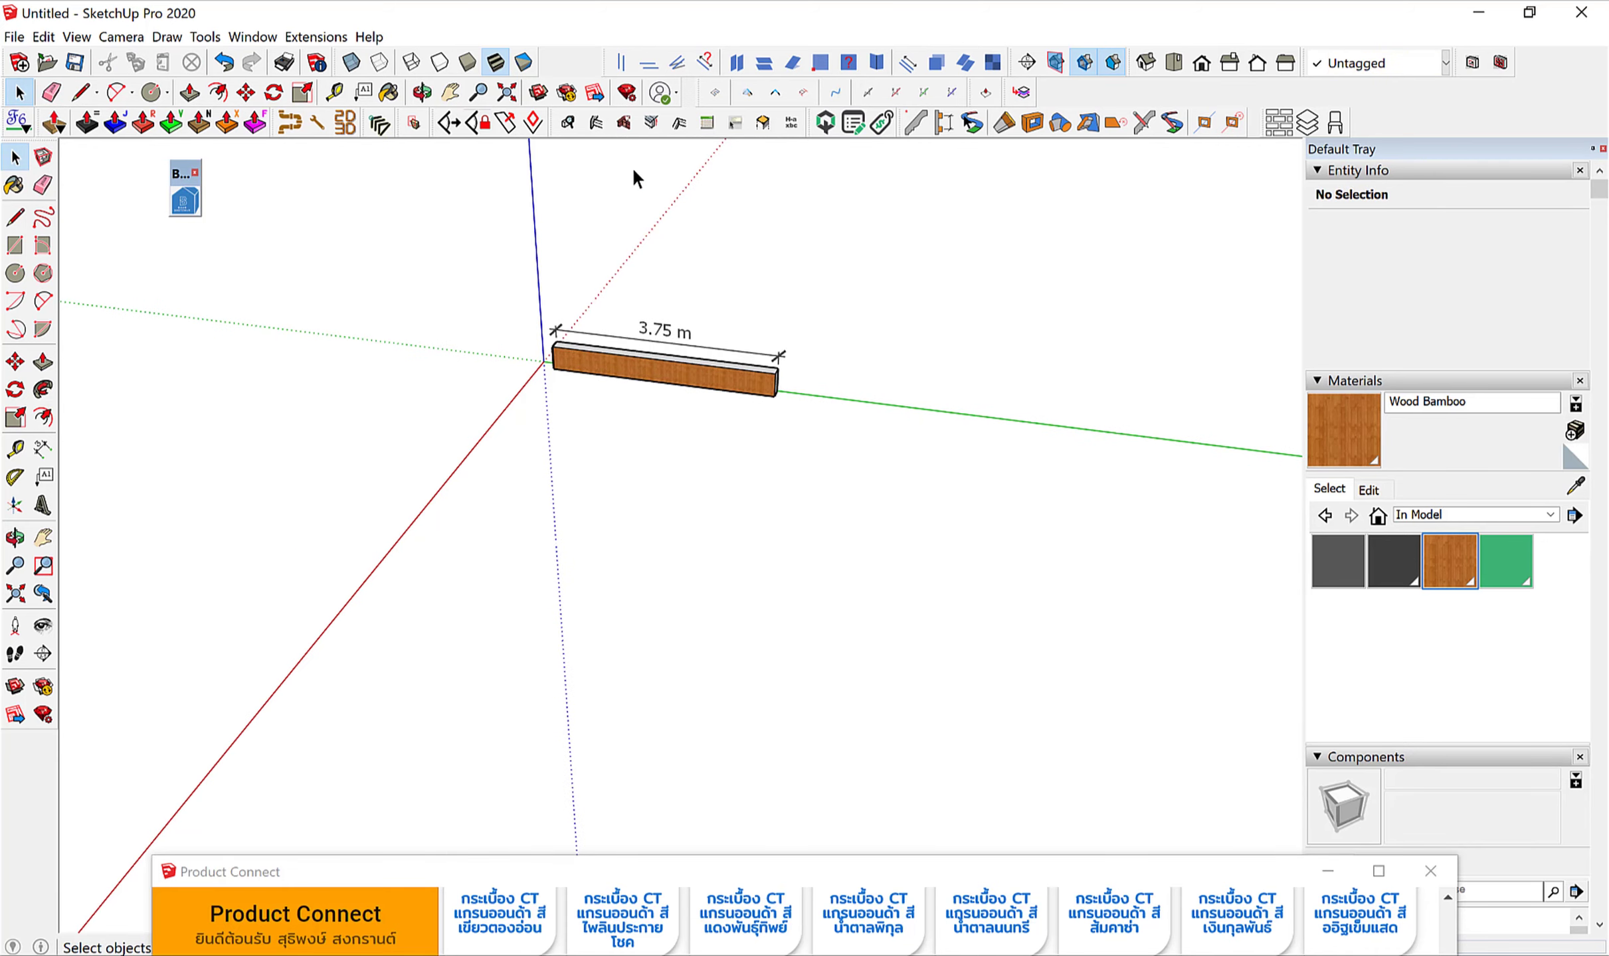
pyautogui.click(185, 199)
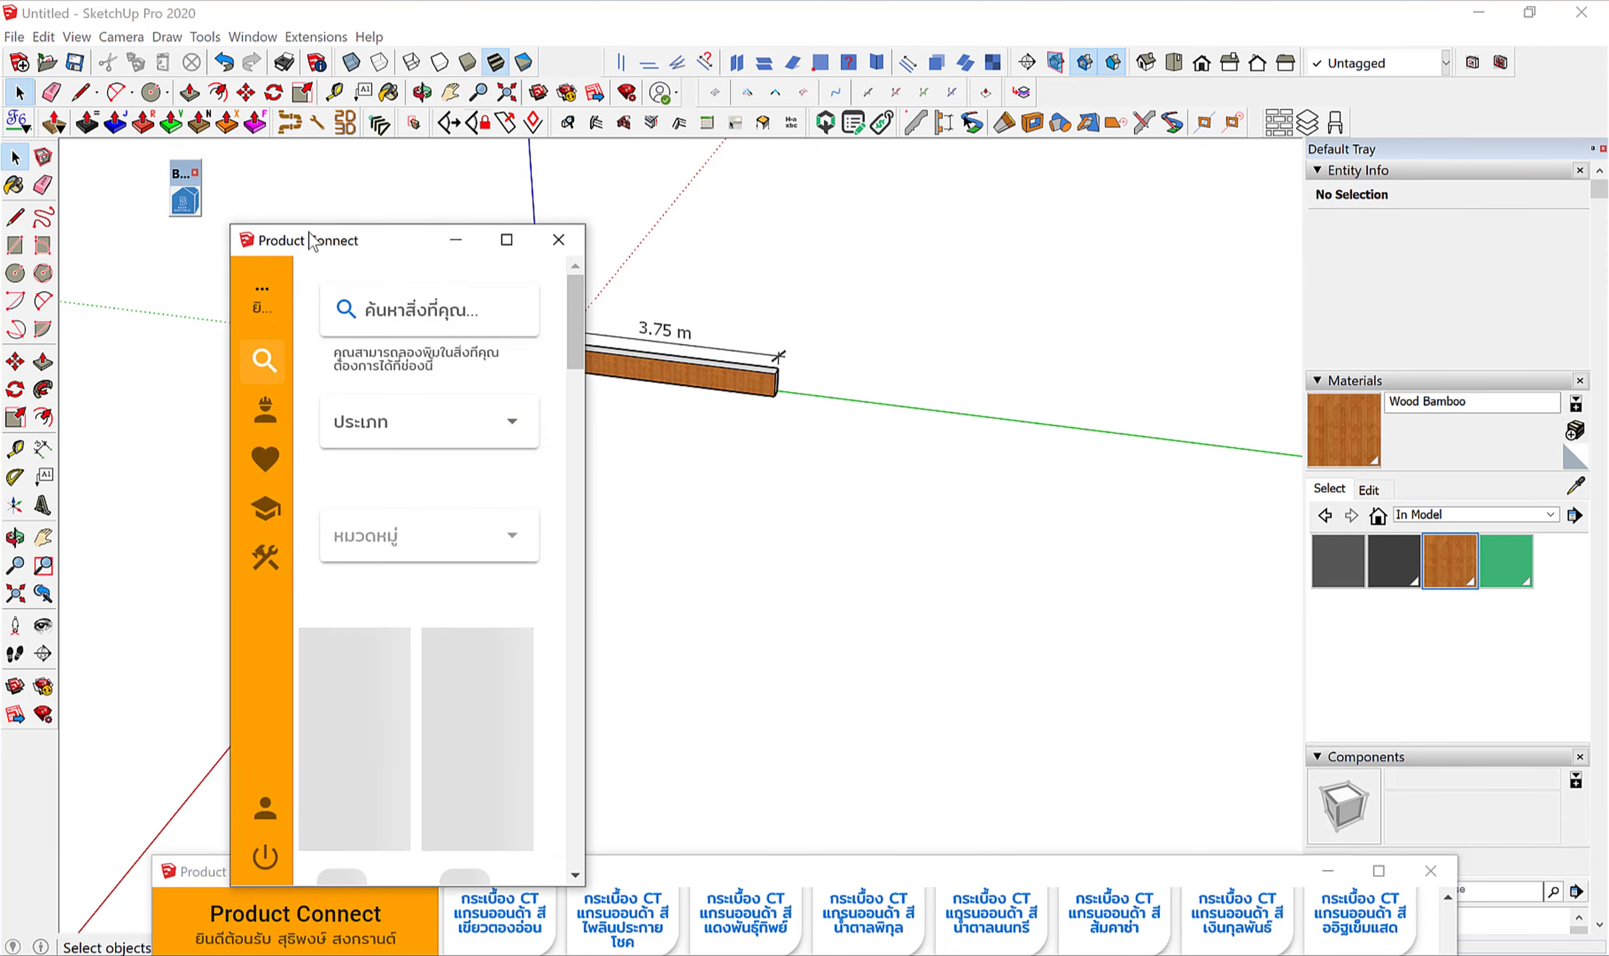
# Move the Product Connect catalogue right and enlarge it to show the SCG pipe tee grid.
pyautogui.moveTo(305, 242); pyautogui.dragTo(947, 126)
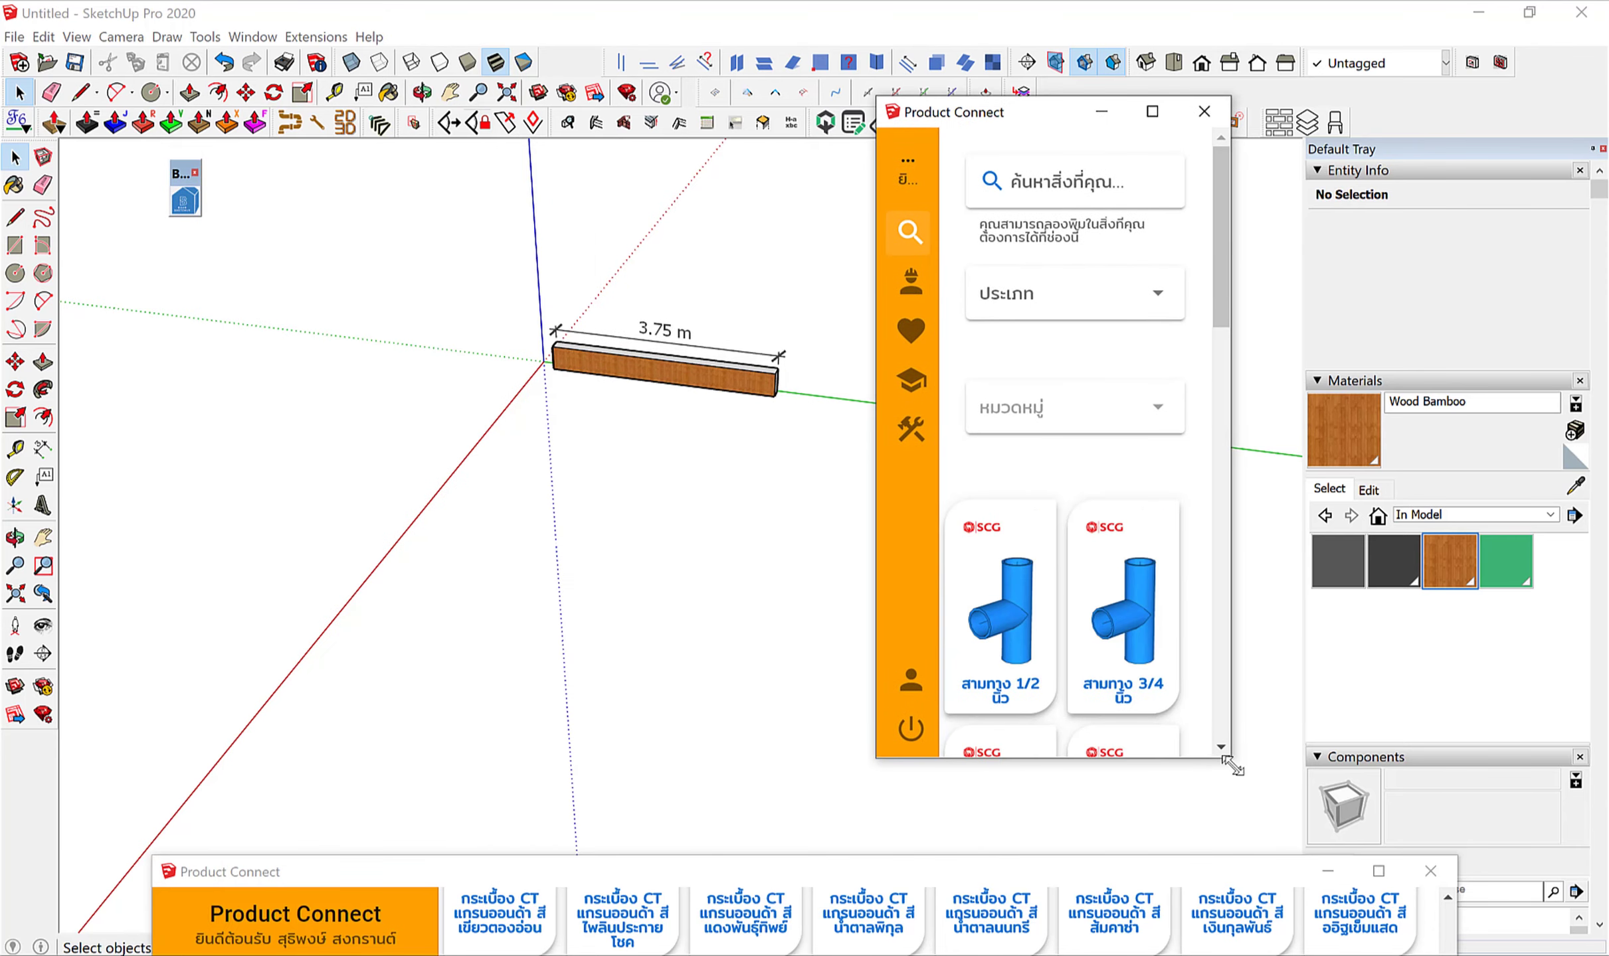
pyautogui.moveTo(1229, 774); pyautogui.dragTo(1554, 862)
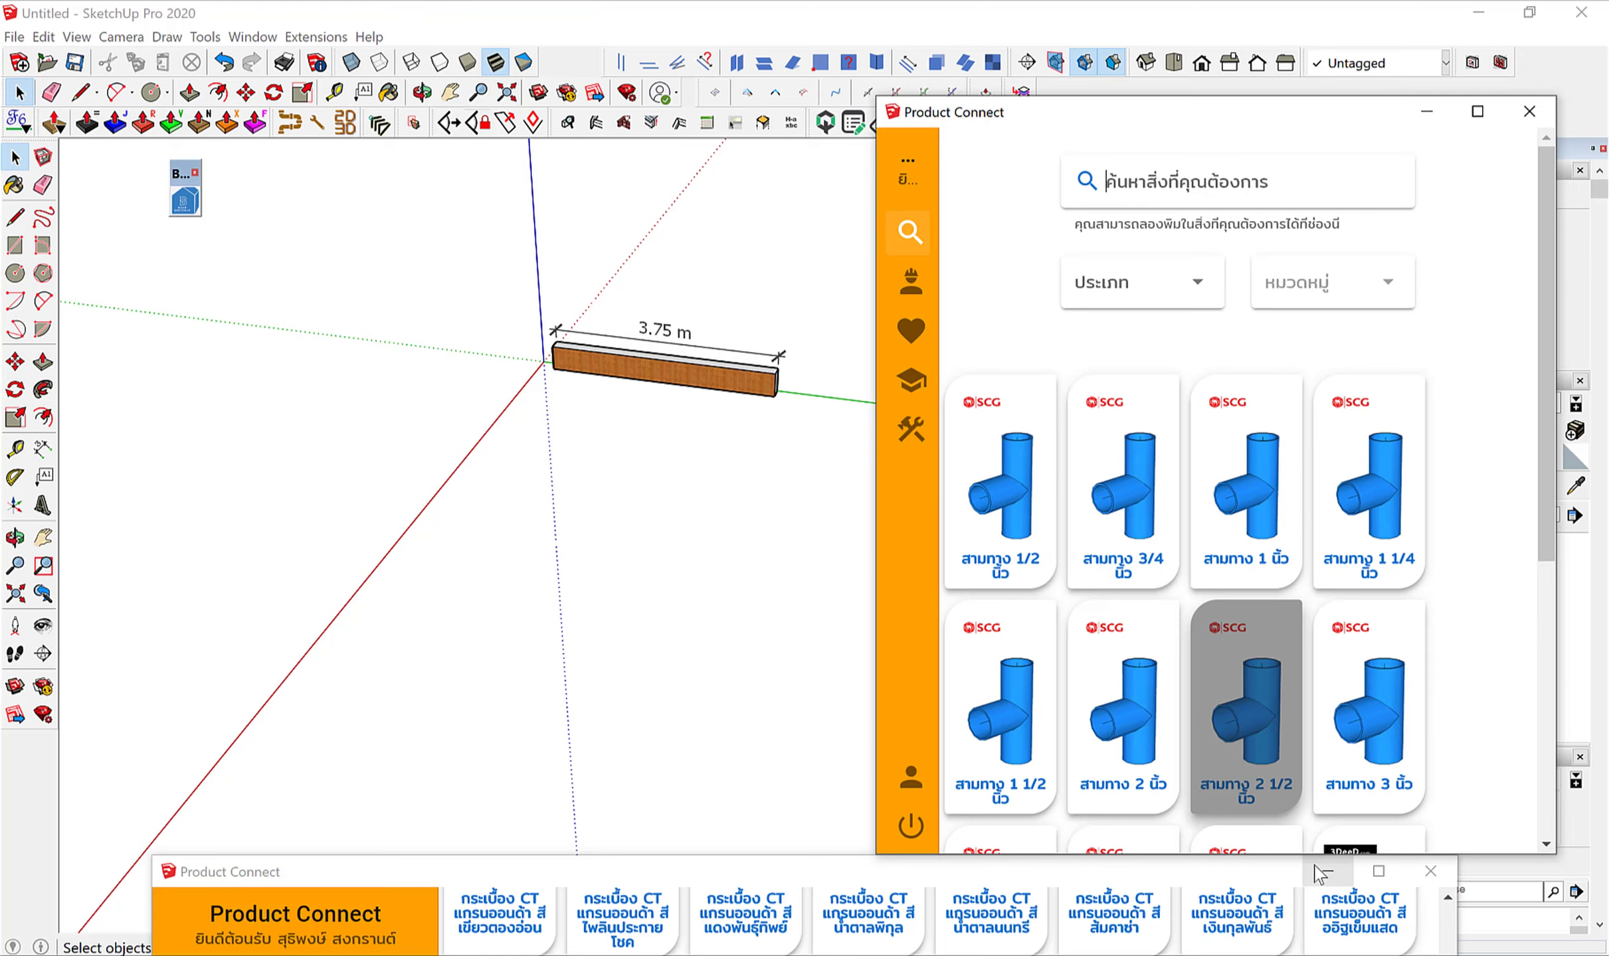
# Close the lower Product Connect strip and launch the empty SKETCHUP HOME Report.
pyautogui.click(906, 433)
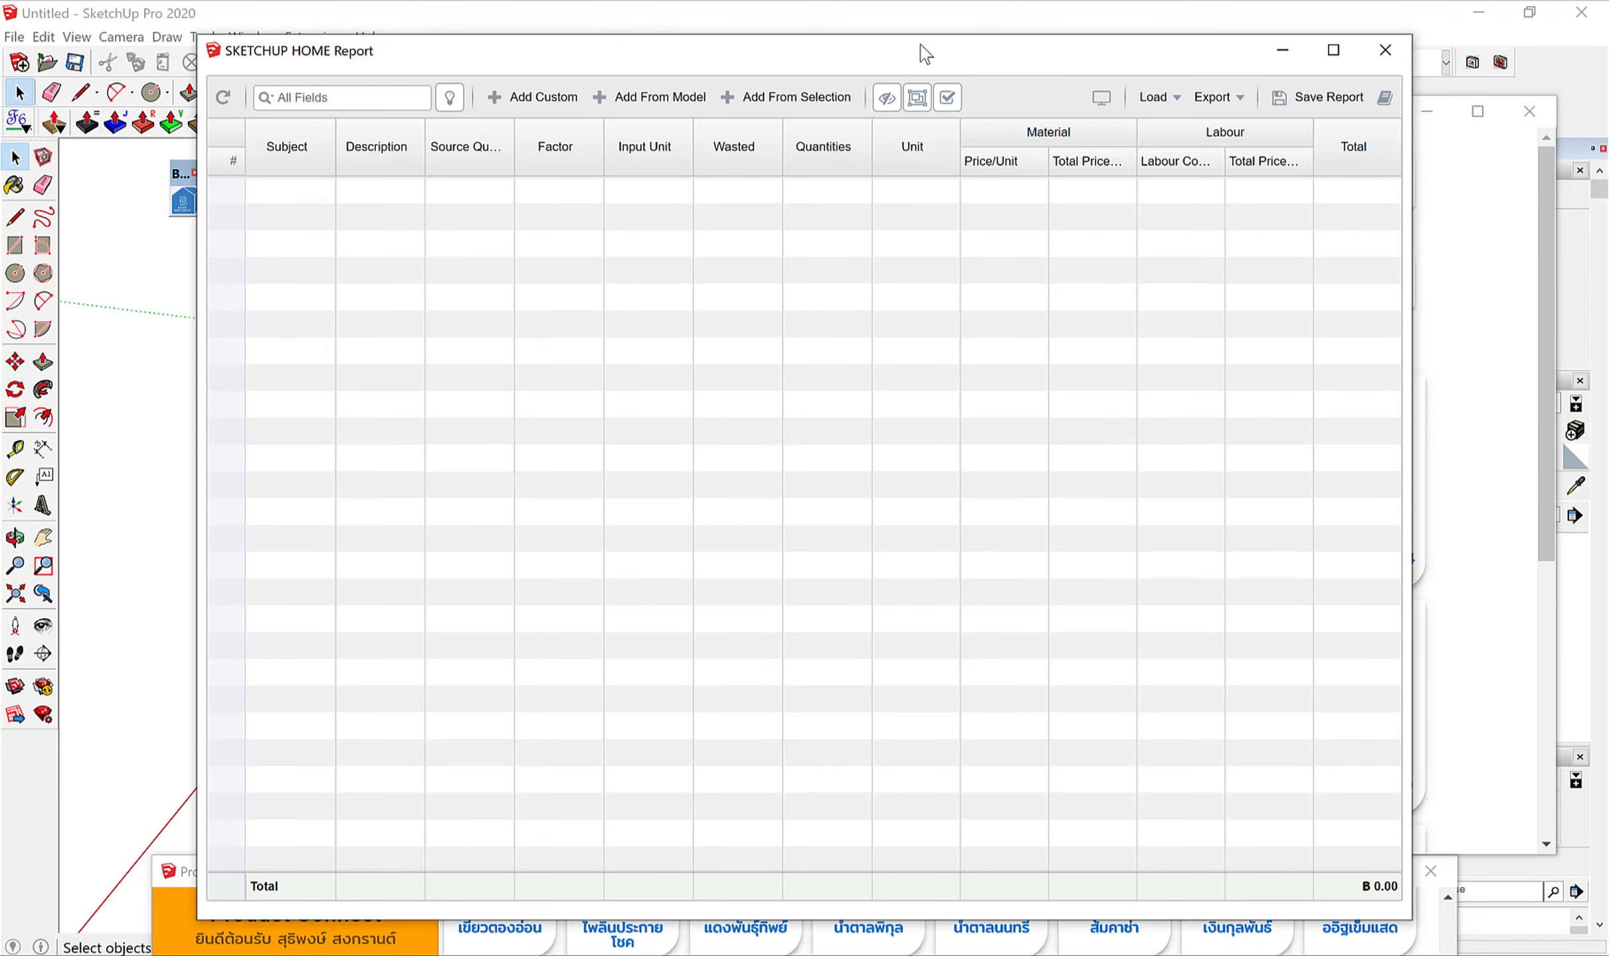
pyautogui.click(1282, 50)
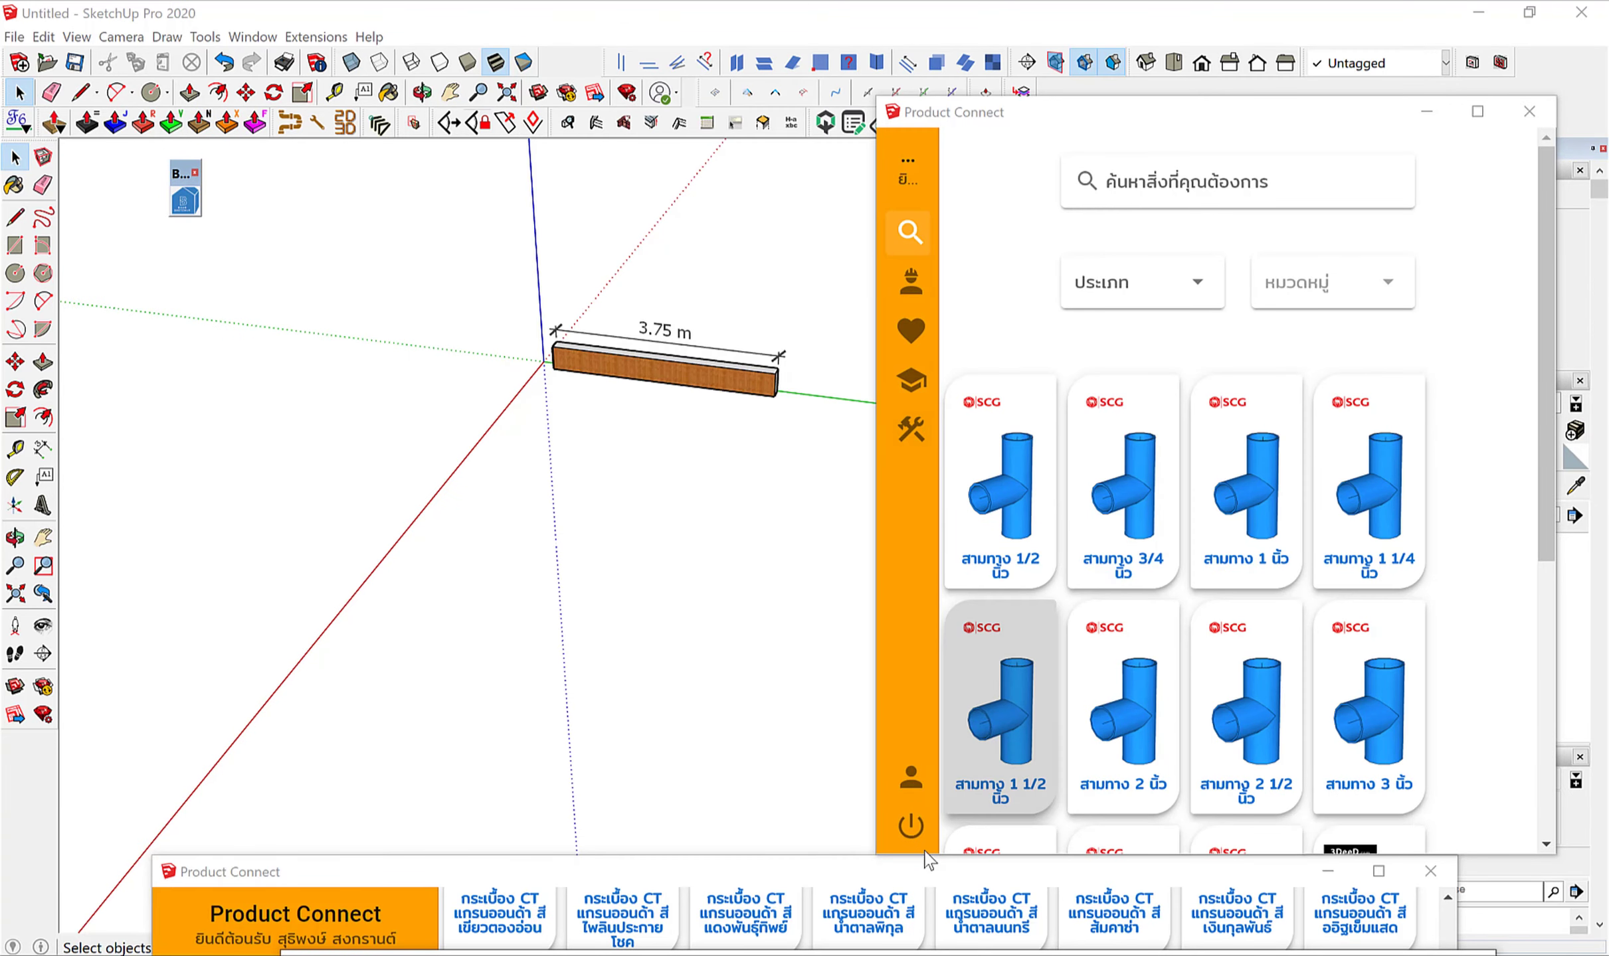
pyautogui.moveTo(911, 882); pyautogui.dragTo(911, 502)
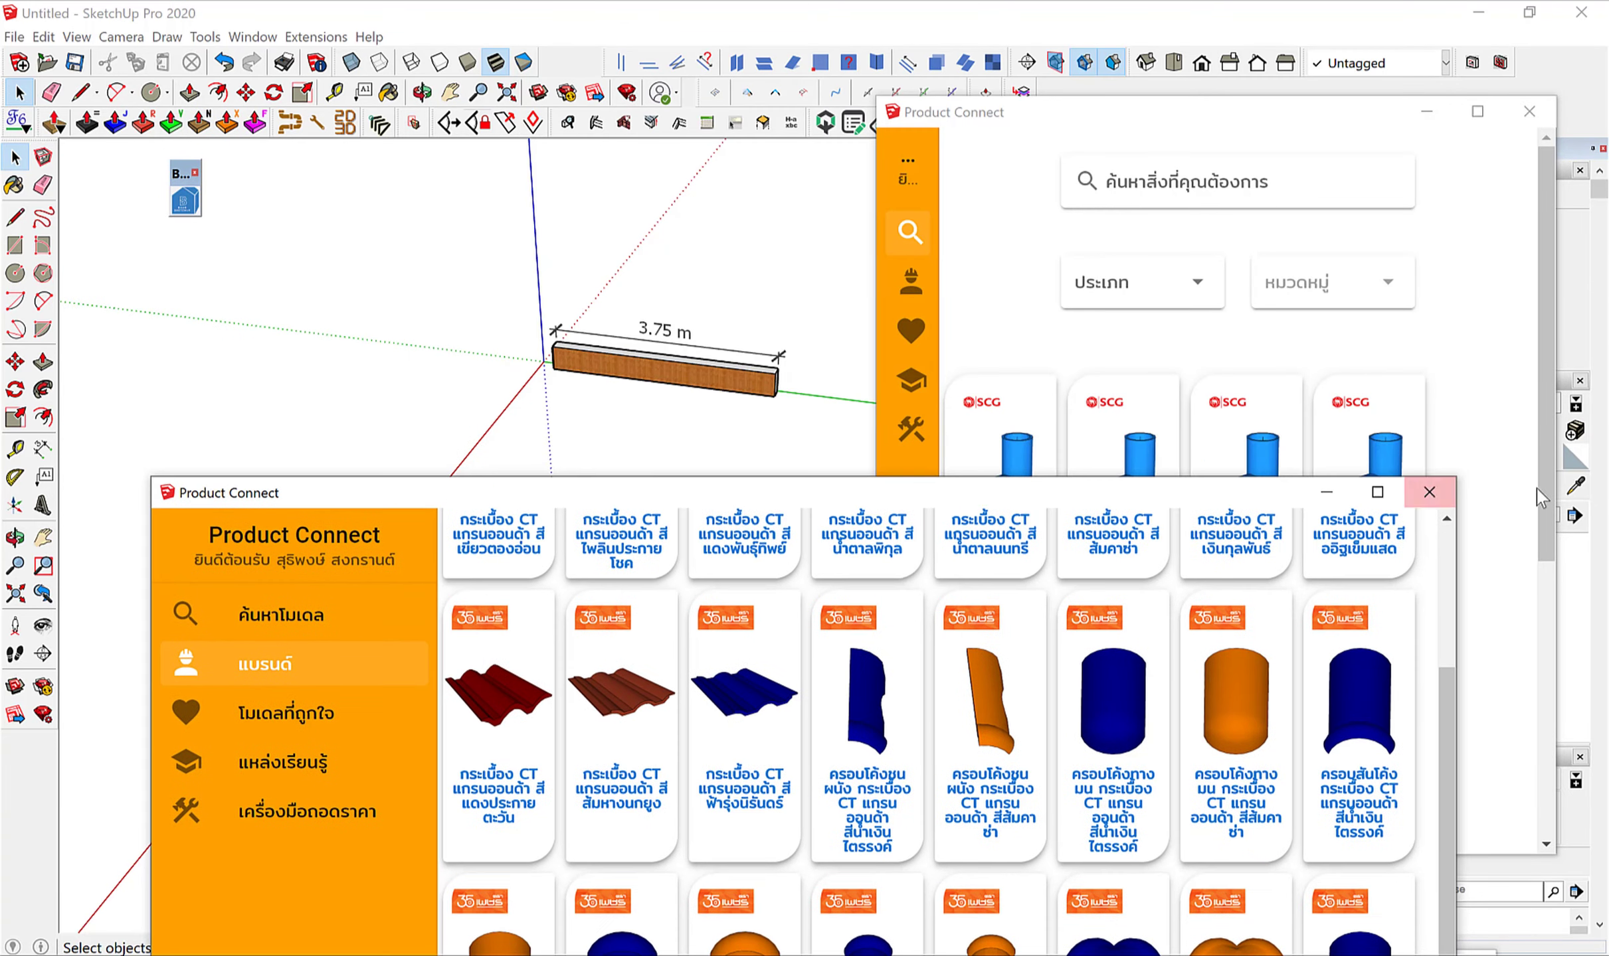
pyautogui.click(1448, 492)
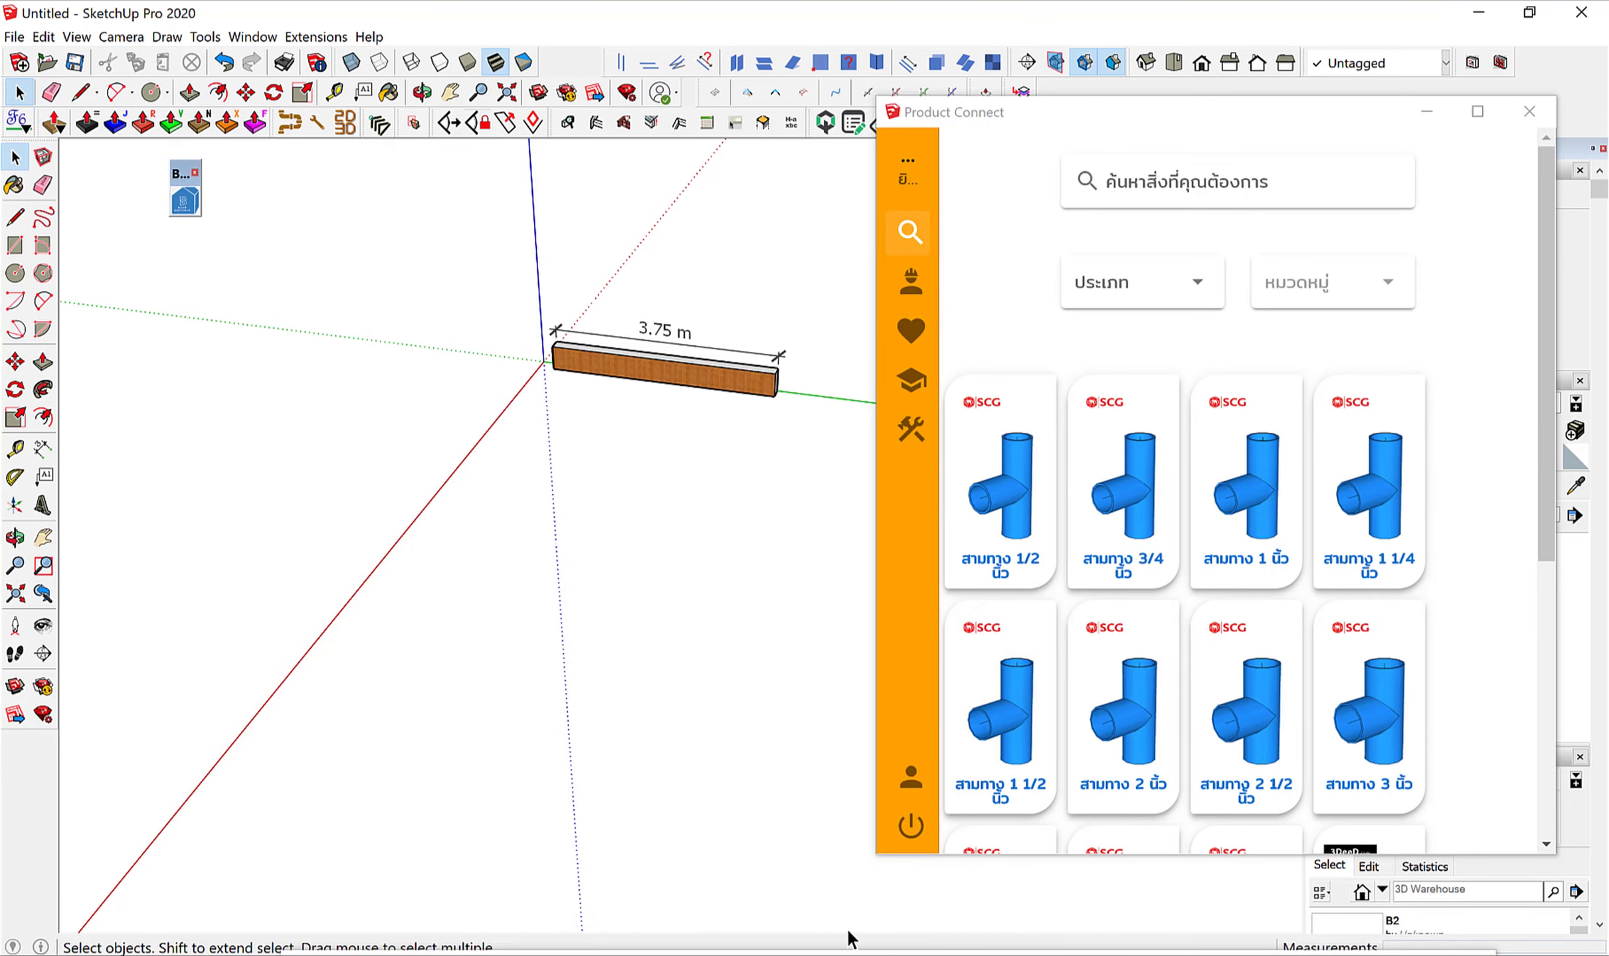
pyautogui.click(915, 426)
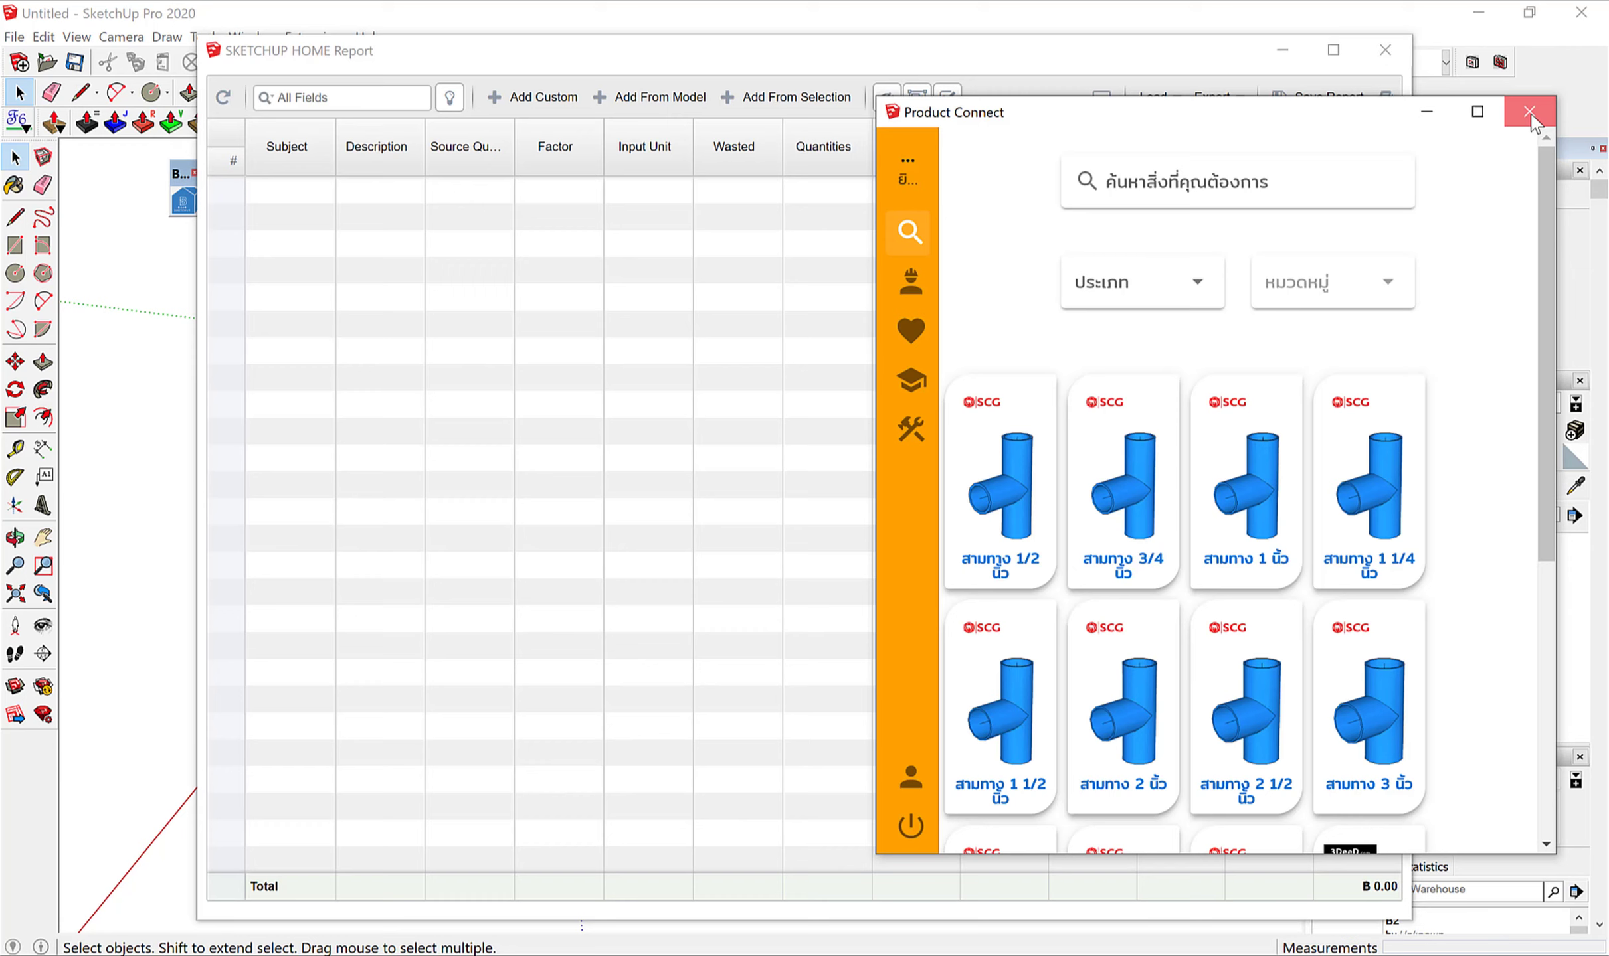
# Close the floating catalogue and park the empty report at lower left, leaving the beam fully visible.
pyautogui.click(1529, 111)
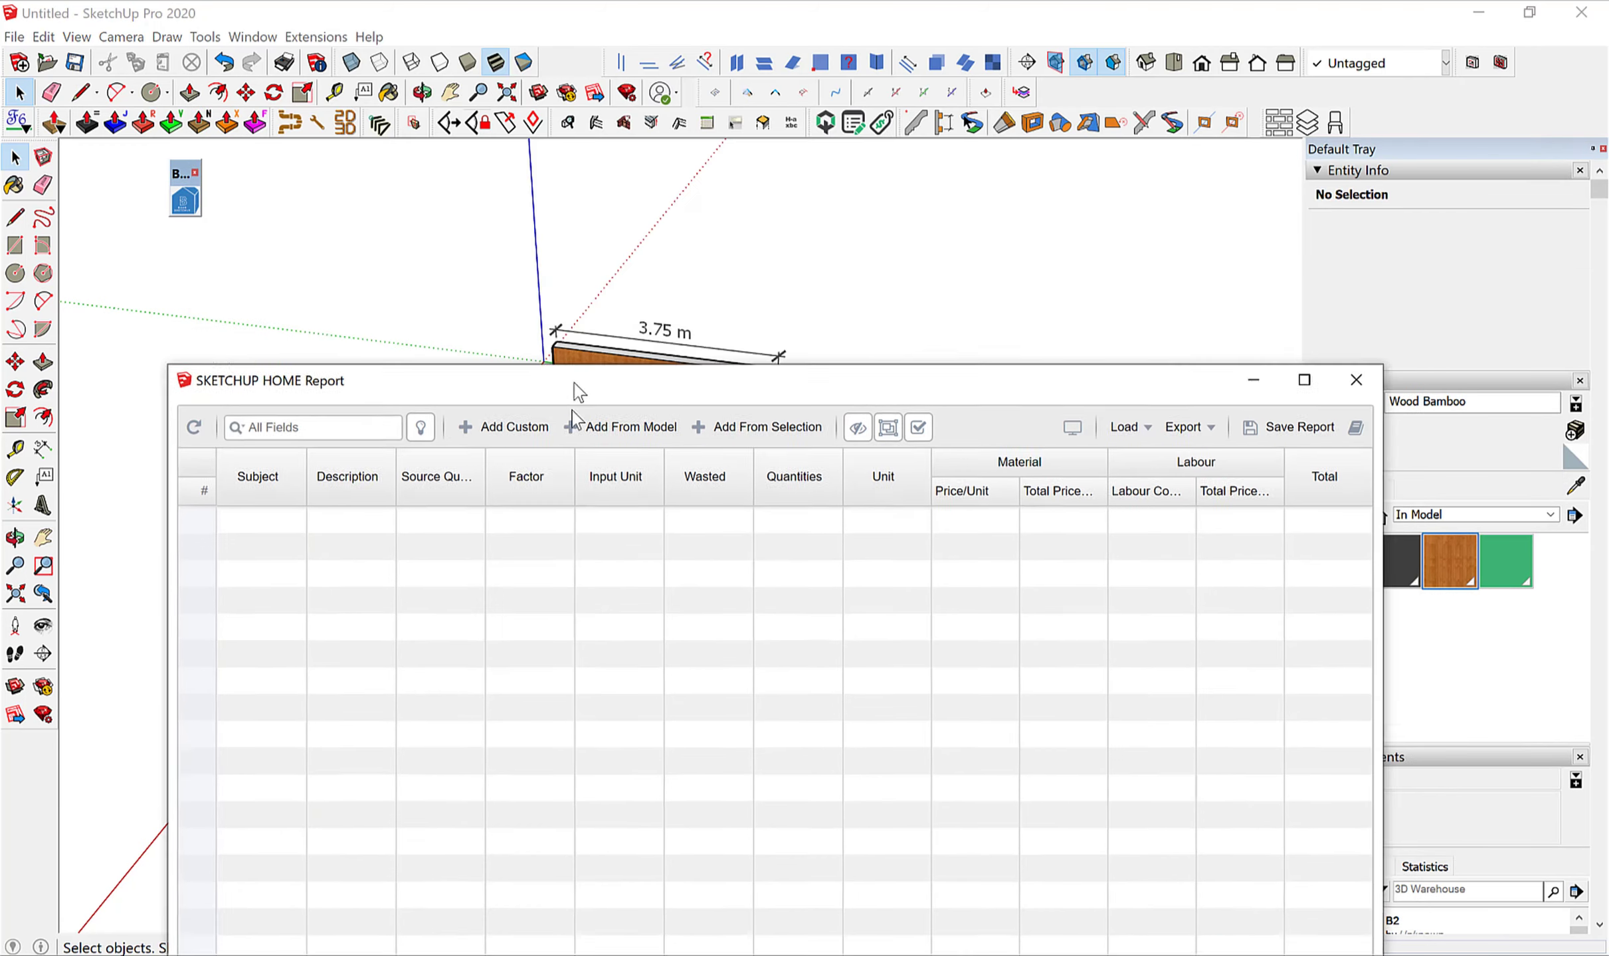
pyautogui.moveTo(608, 64); pyautogui.dragTo(571, 546)
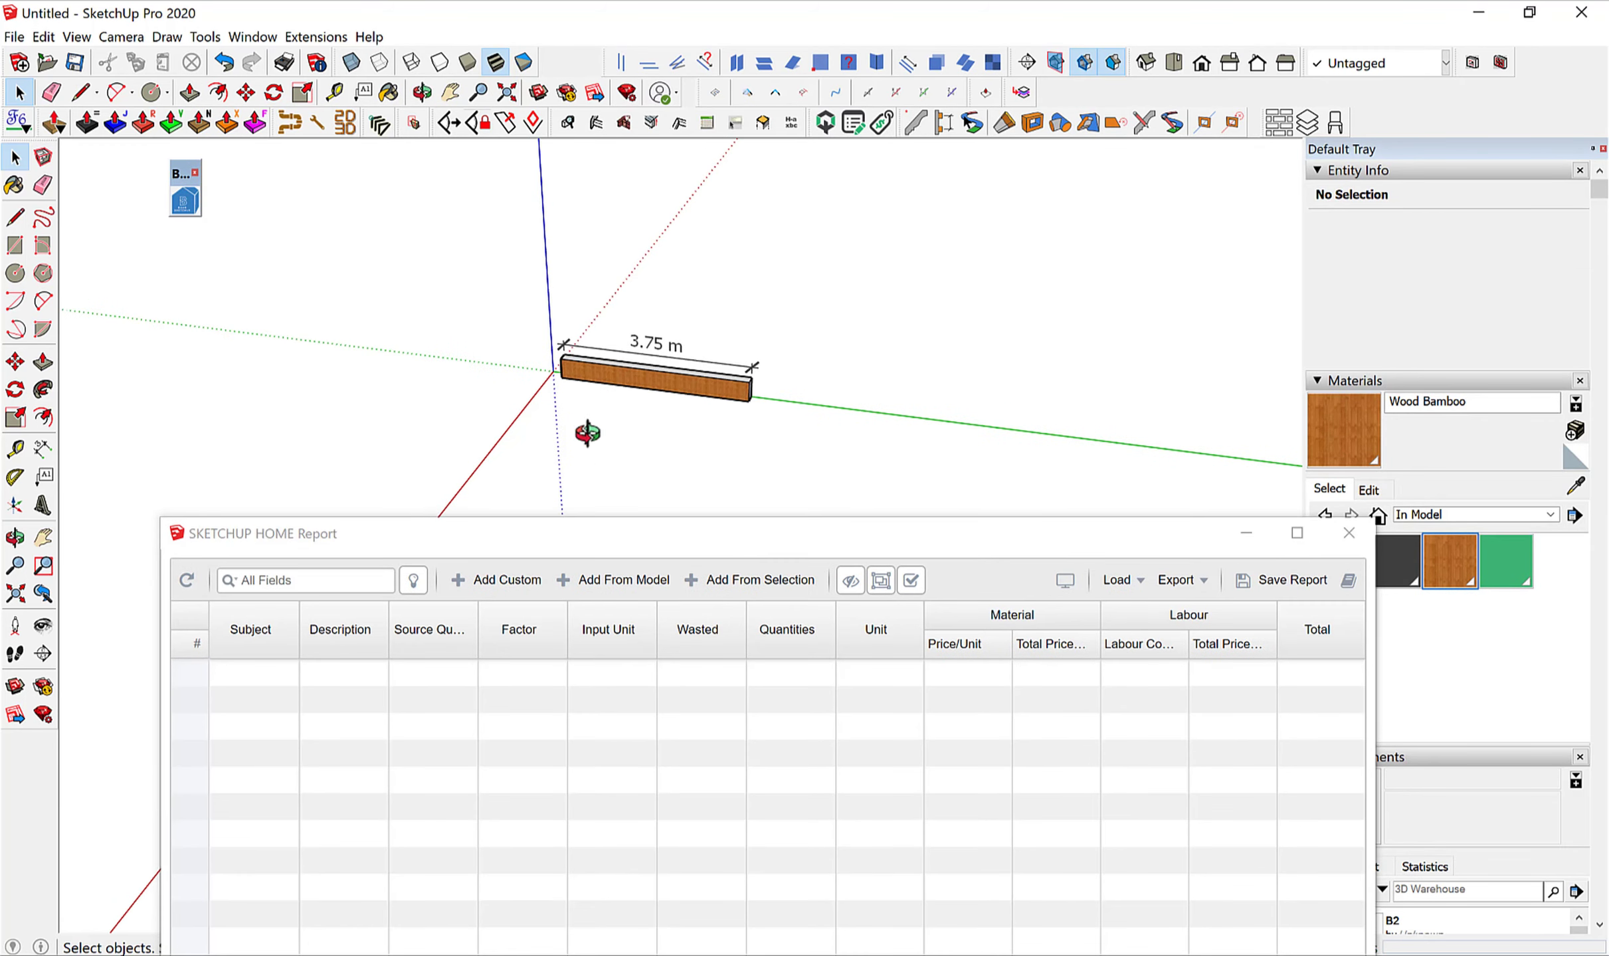
pyautogui.scroll(3, 633, 390)
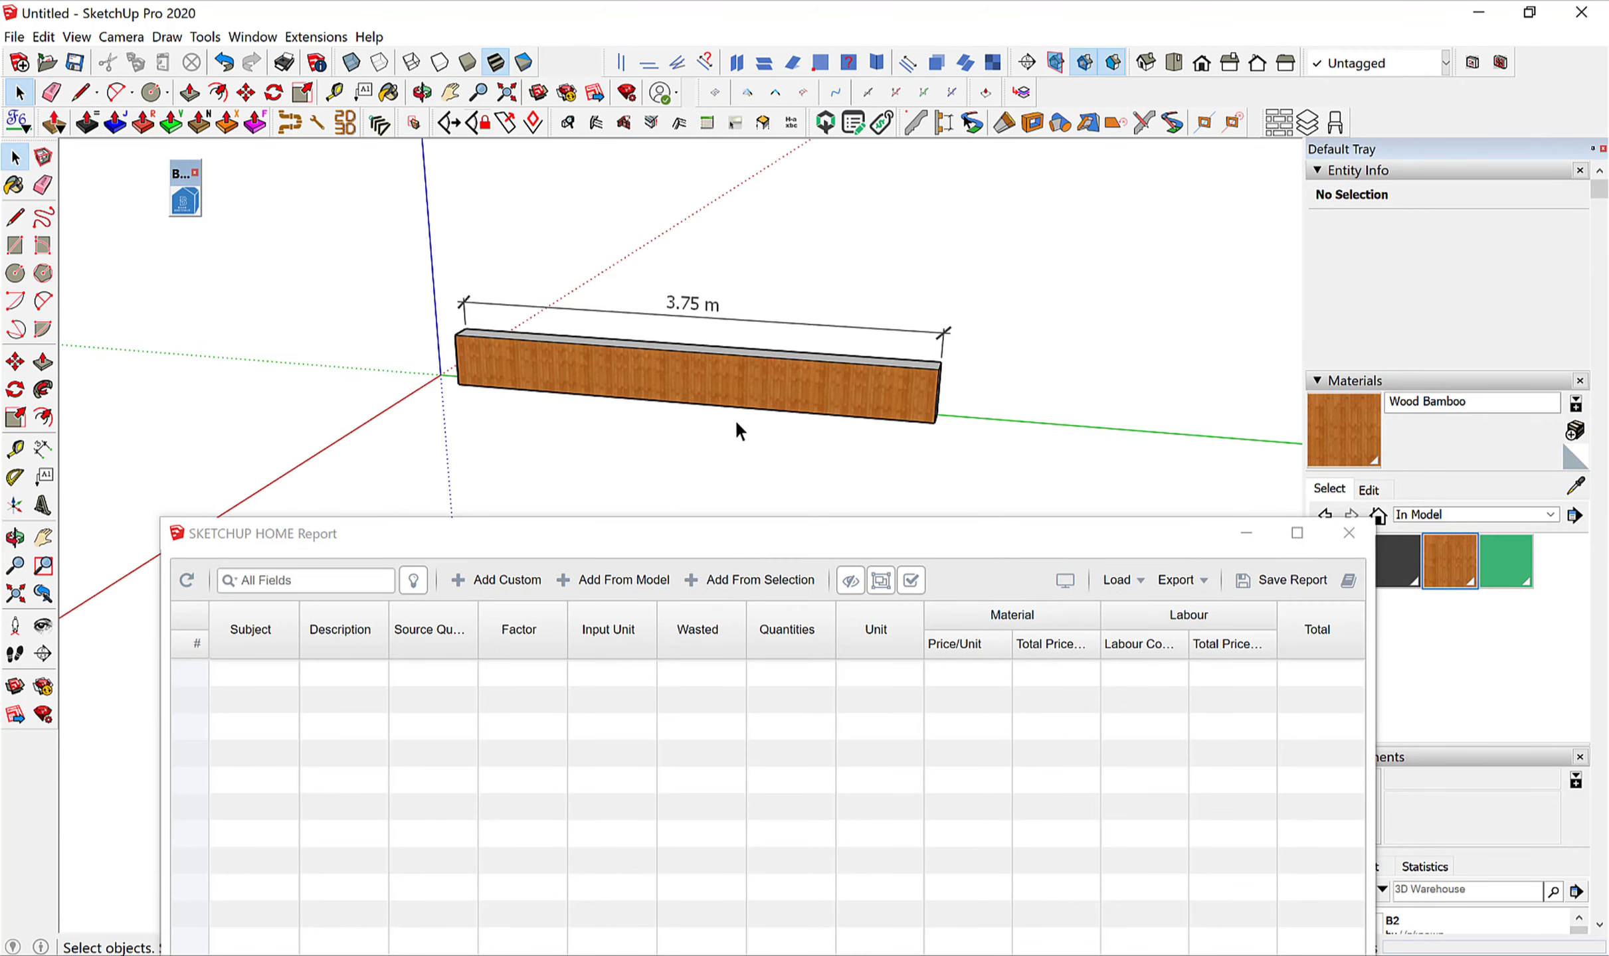
pyautogui.scroll(2, 735, 418)
pyautogui.scroll(2, 857, 434)
pyautogui.moveTo(1043, 538)
pyautogui.mouseDown()
pyautogui.moveTo(837, 672)
pyautogui.moveTo(822, 690)
pyautogui.moveTo(866, 712)
pyautogui.mouseUp()
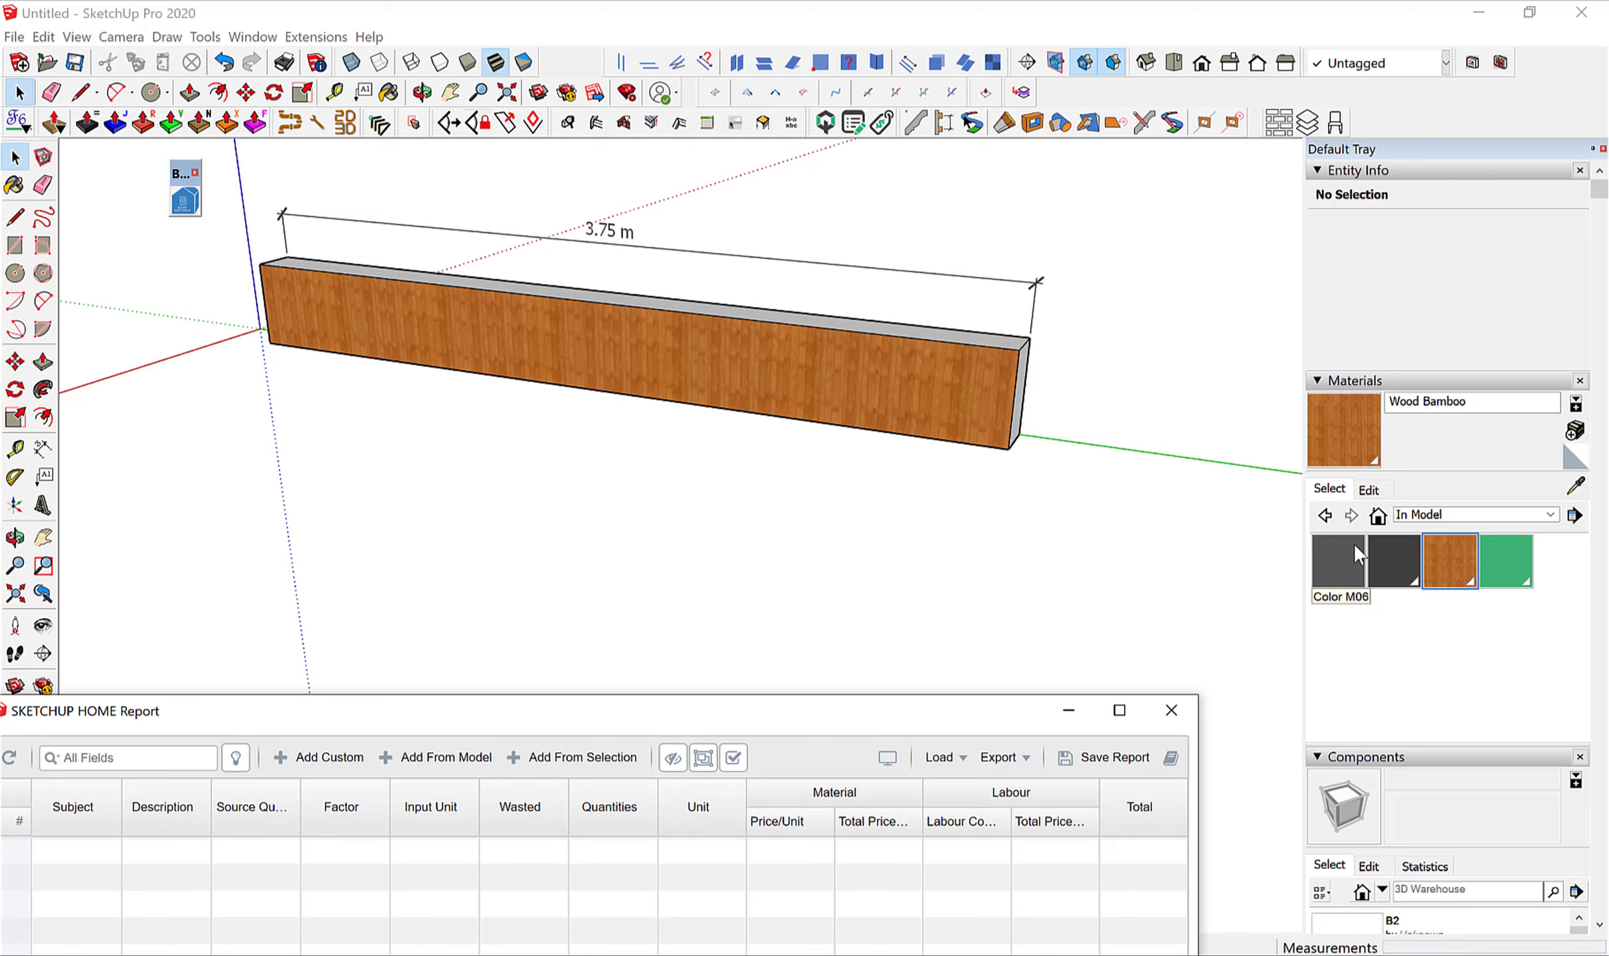
pyautogui.scroll(-1, 1355, 539)
# Rename the Wood Bamboo material to FORMWORK.
pyautogui.click(1378, 449)
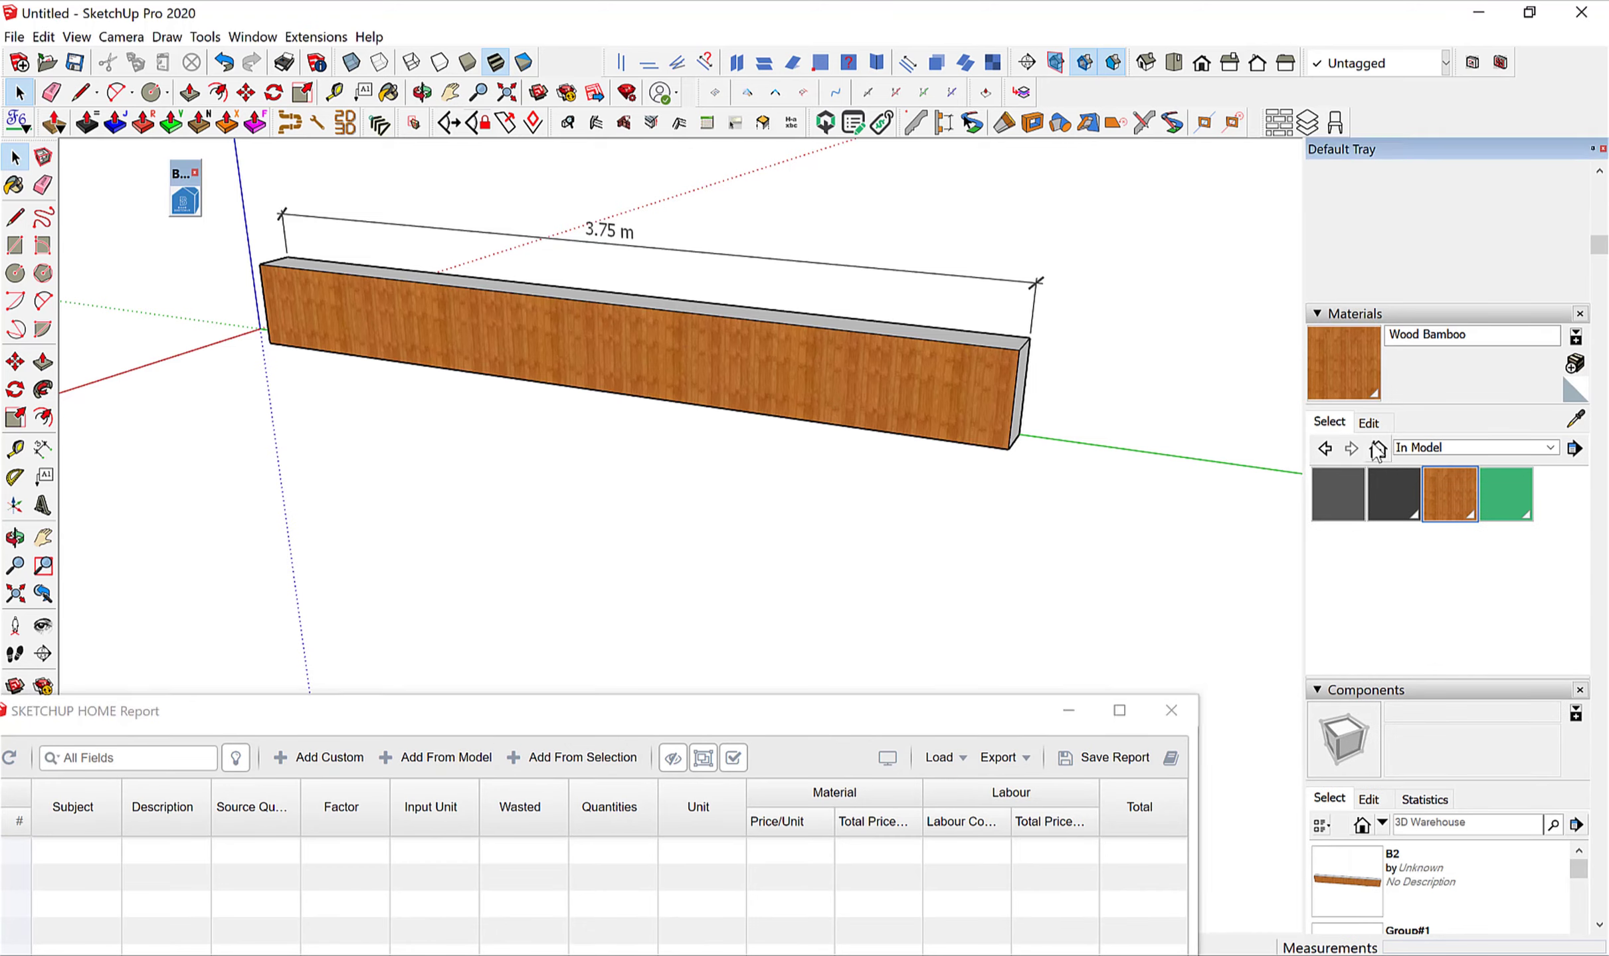
pyautogui.click(1450, 494)
pyautogui.click(1464, 336)
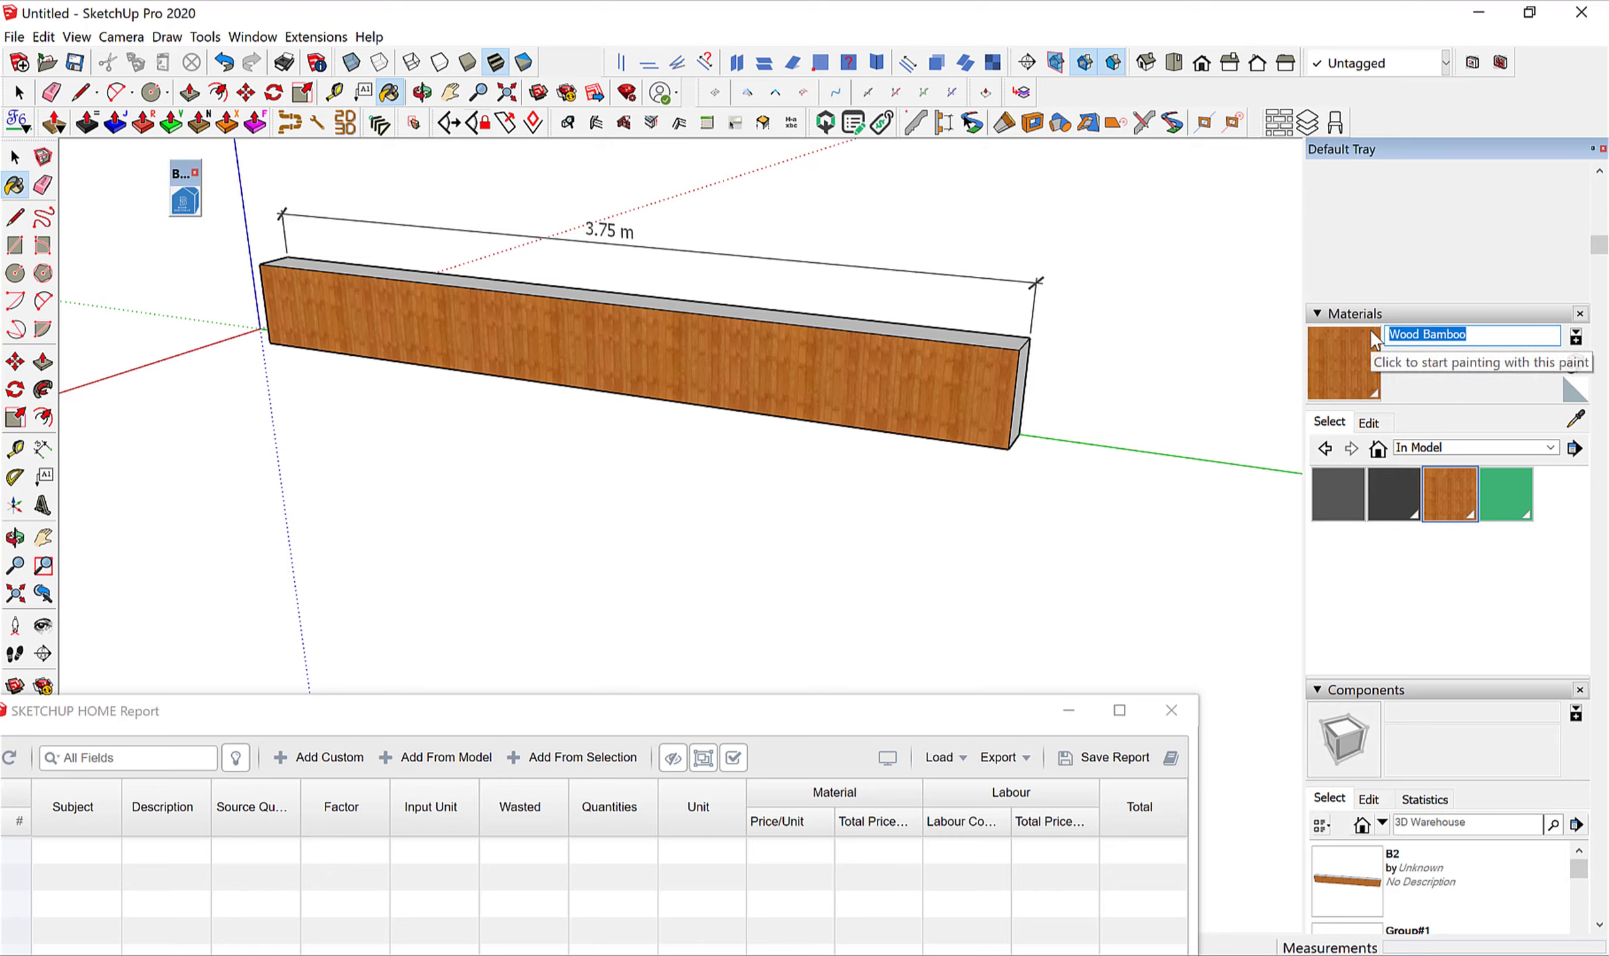
pyautogui.write('FORM')
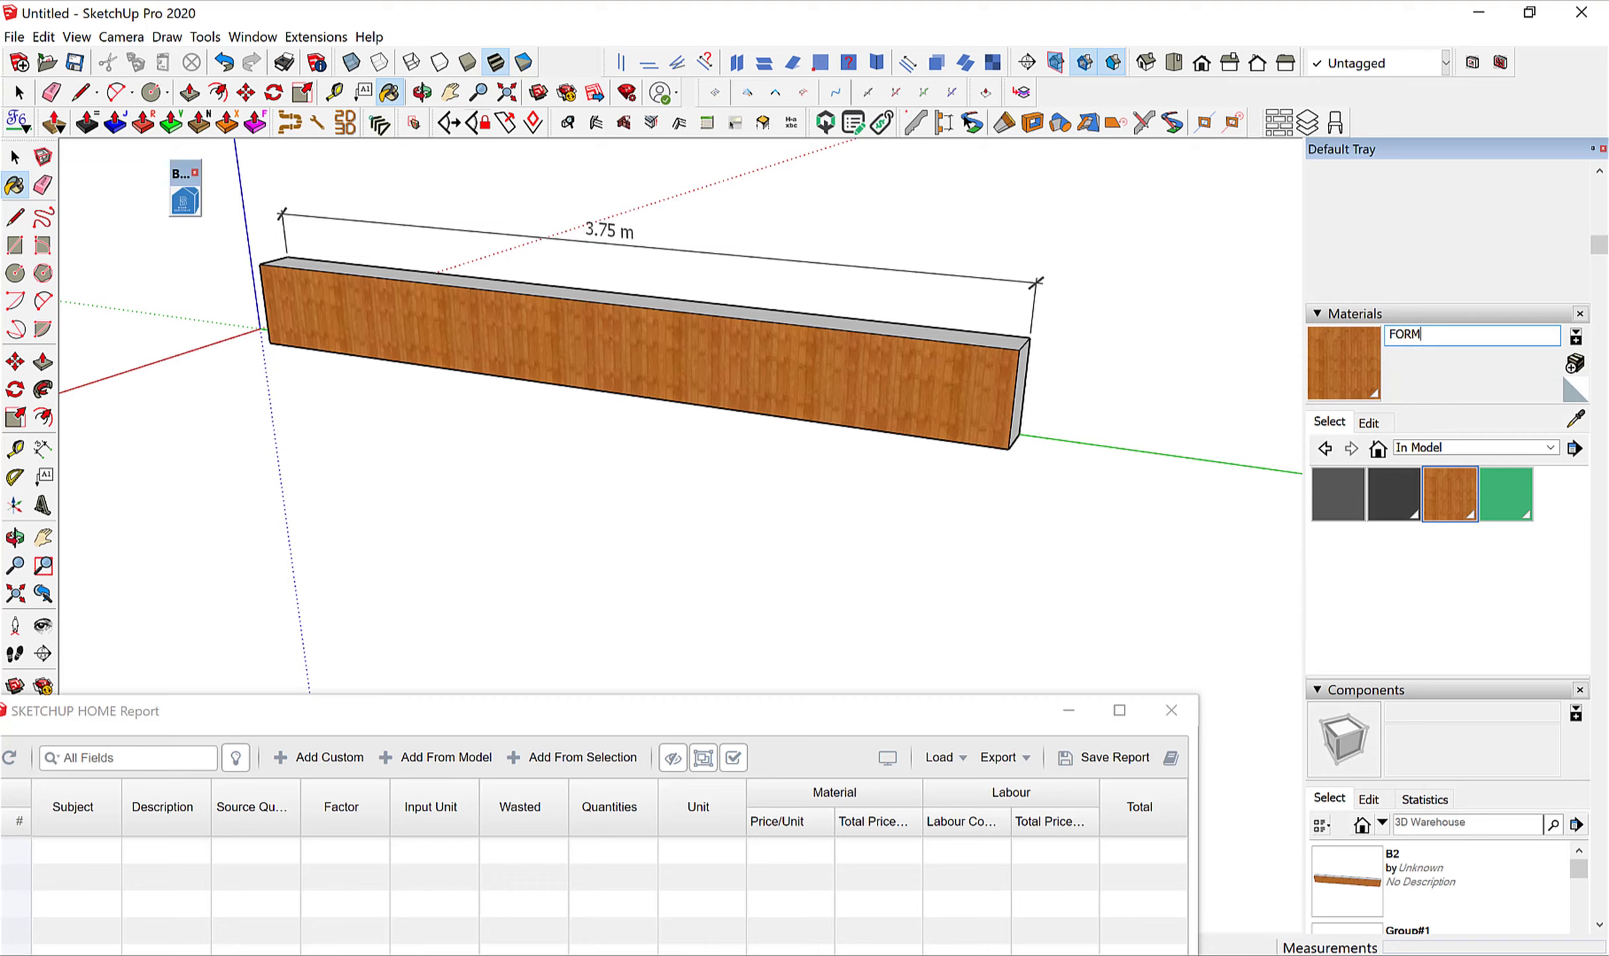
pyautogui.write('WORK')
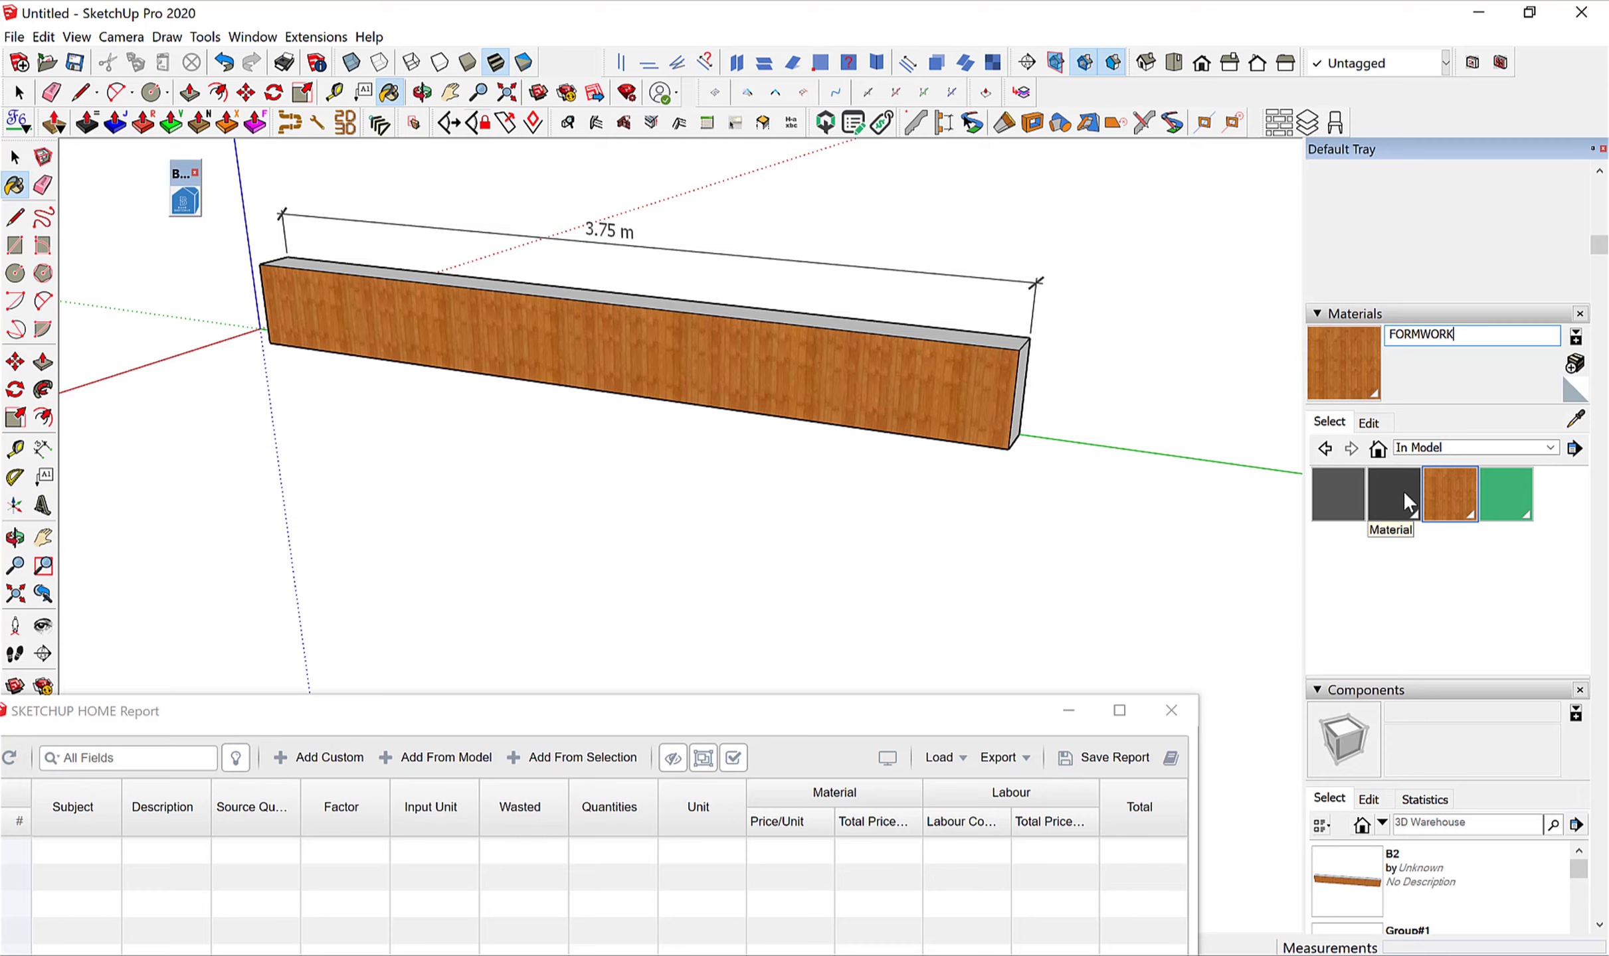
# Confirm the FORMWORK material's total painted area is 3.75 m².
pyautogui.rightClick(1429, 495)
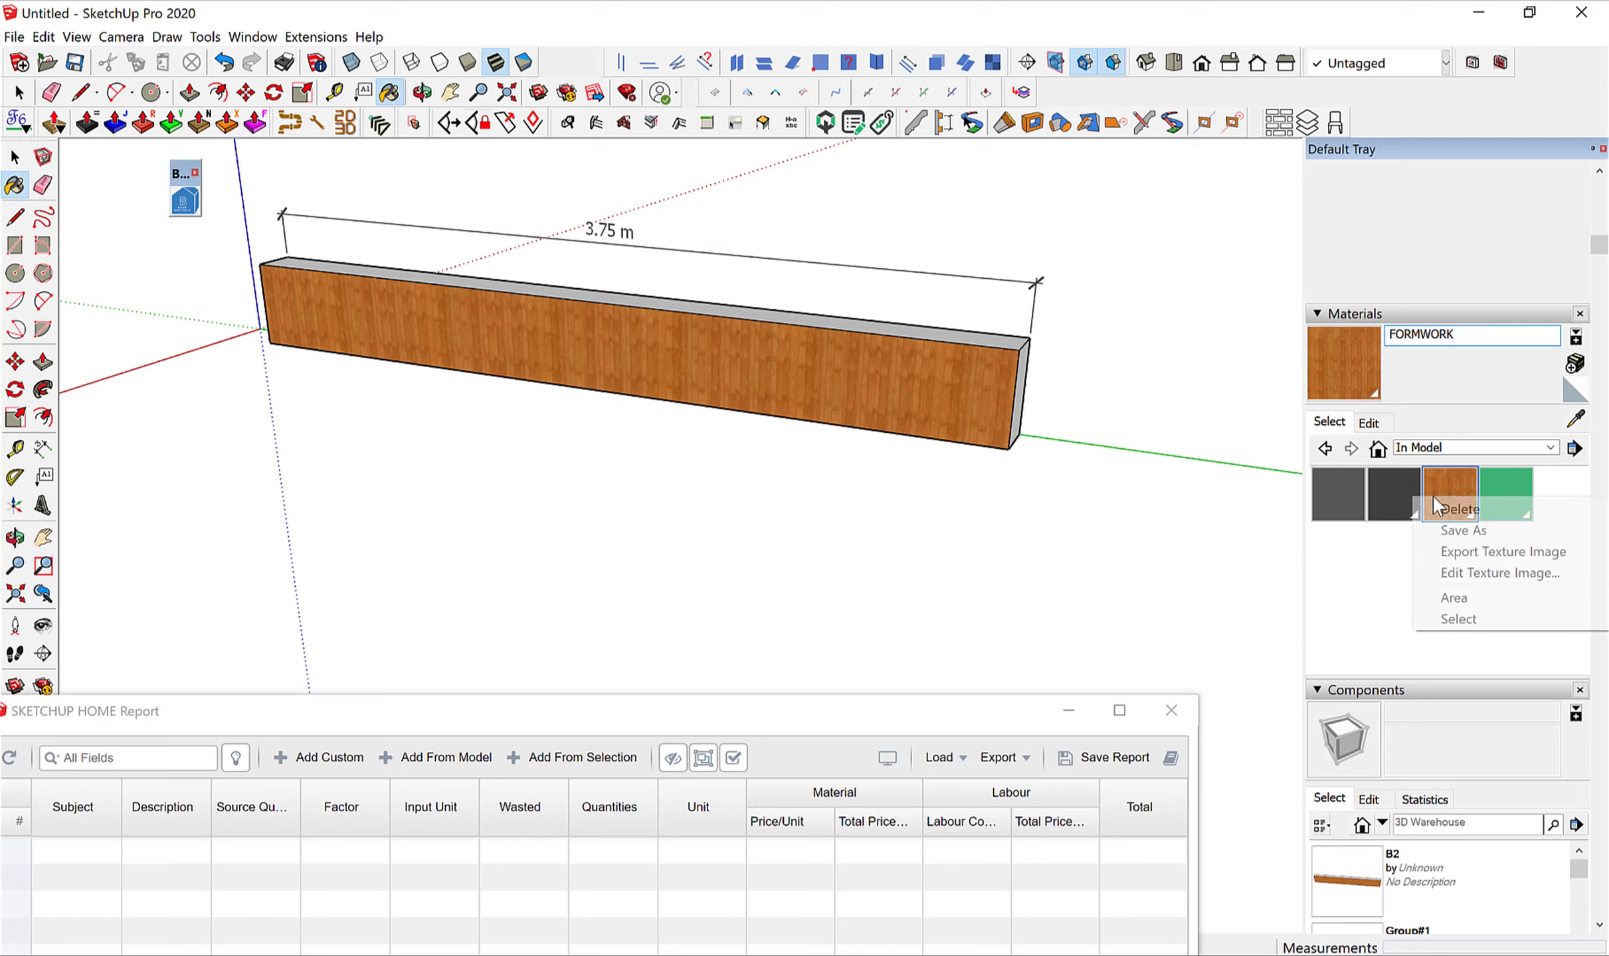
pyautogui.click(1450, 599)
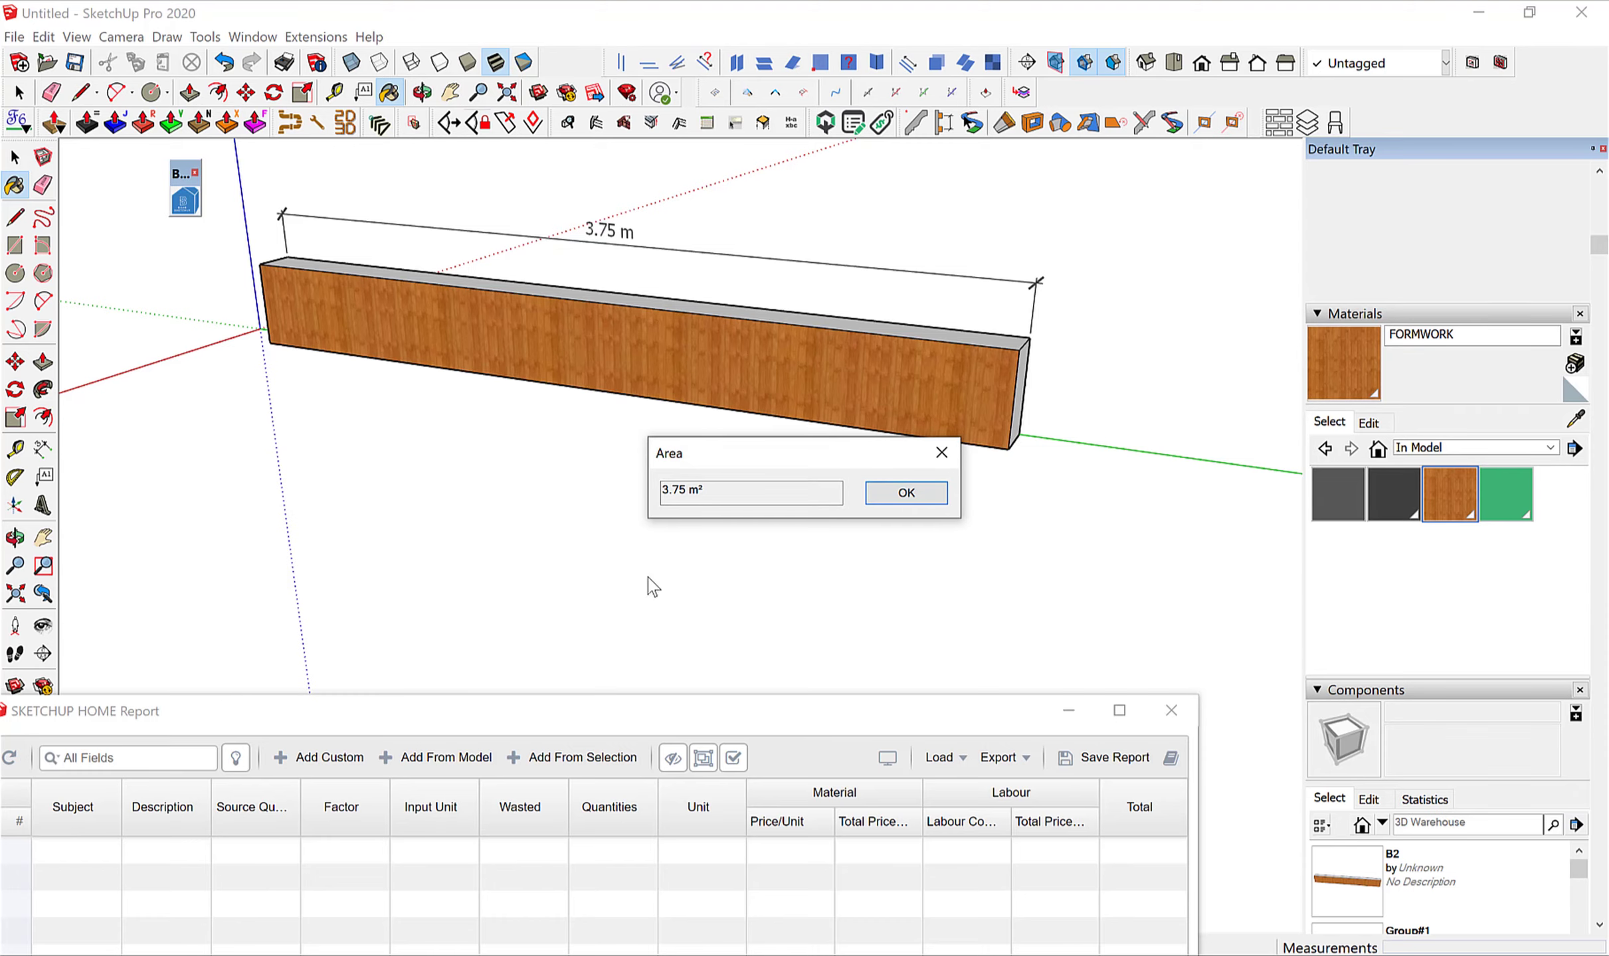
pyautogui.click(907, 494)
# Bring the HOME Report window up into view and open Add From Model.
pyautogui.moveTo(674, 710); pyautogui.dragTo(902, 93)
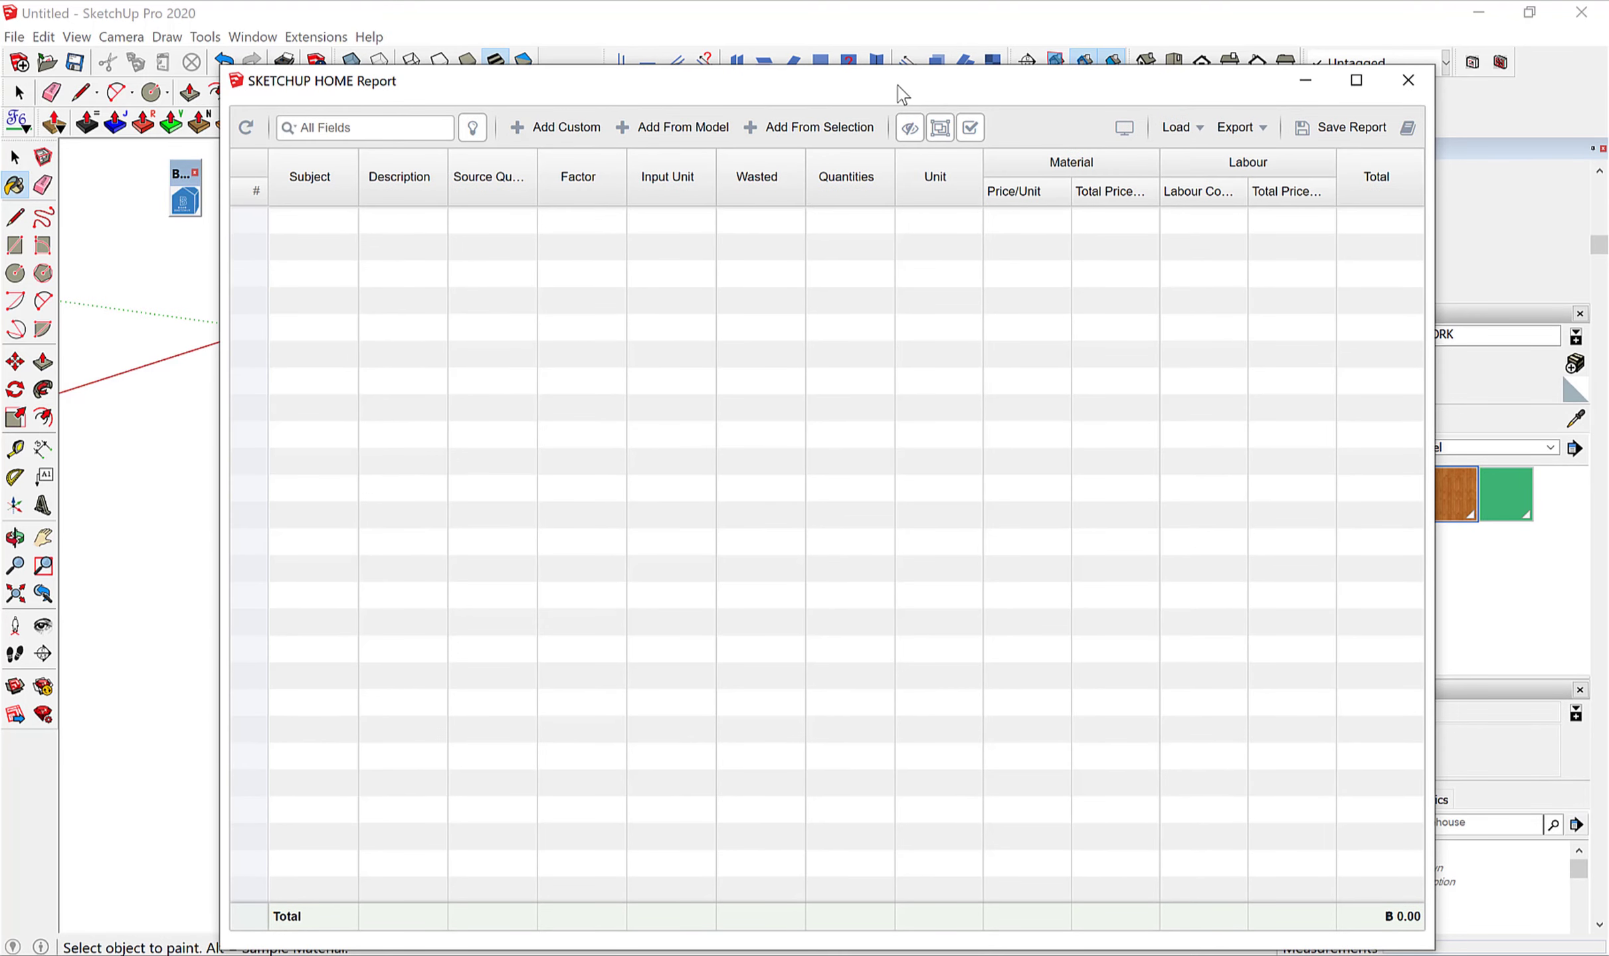
pyautogui.click(685, 131)
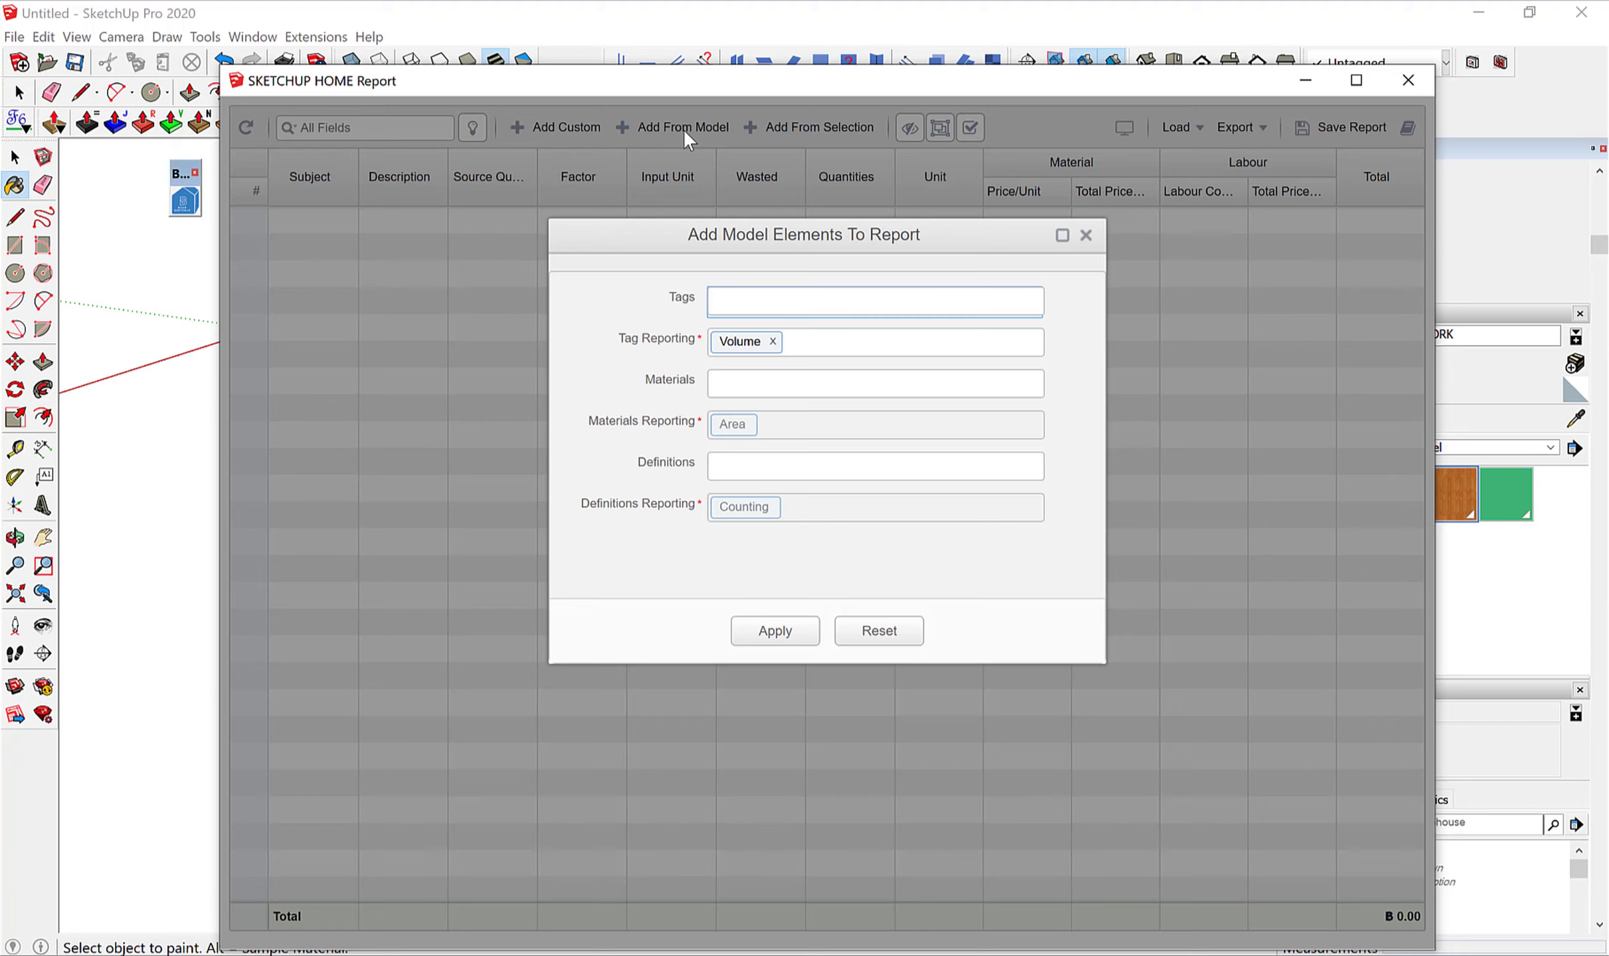
# Pick FORMWORK from the Materials list and apply it as a 3.75 m² report row.
pyautogui.click(748, 389)
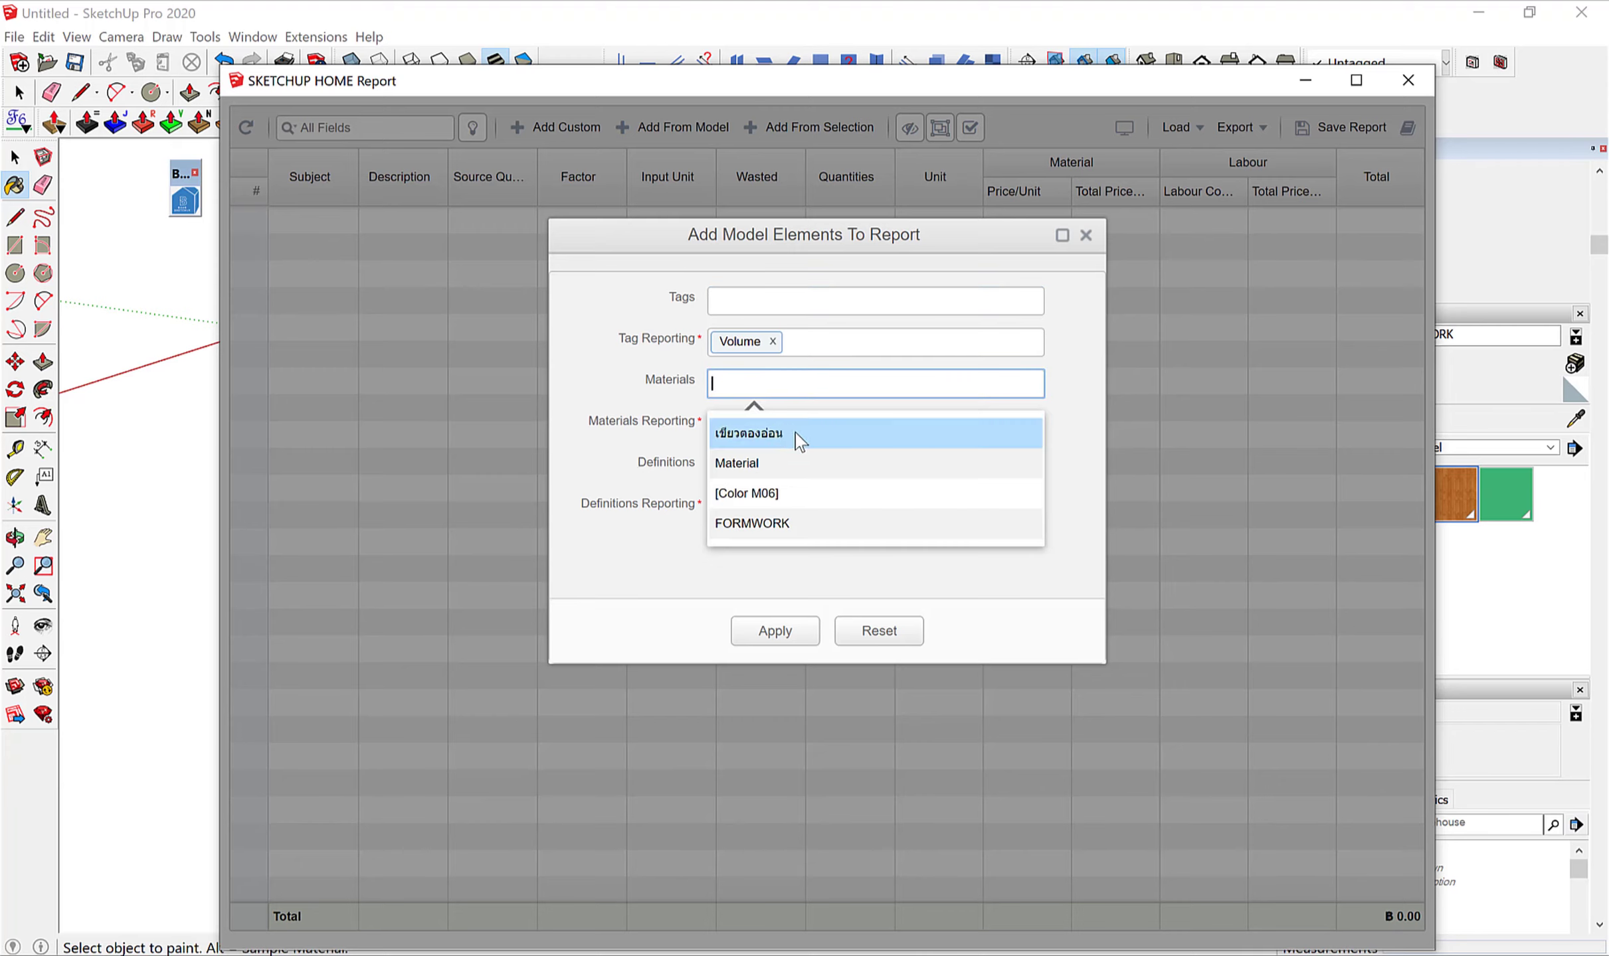
pyautogui.click(818, 528)
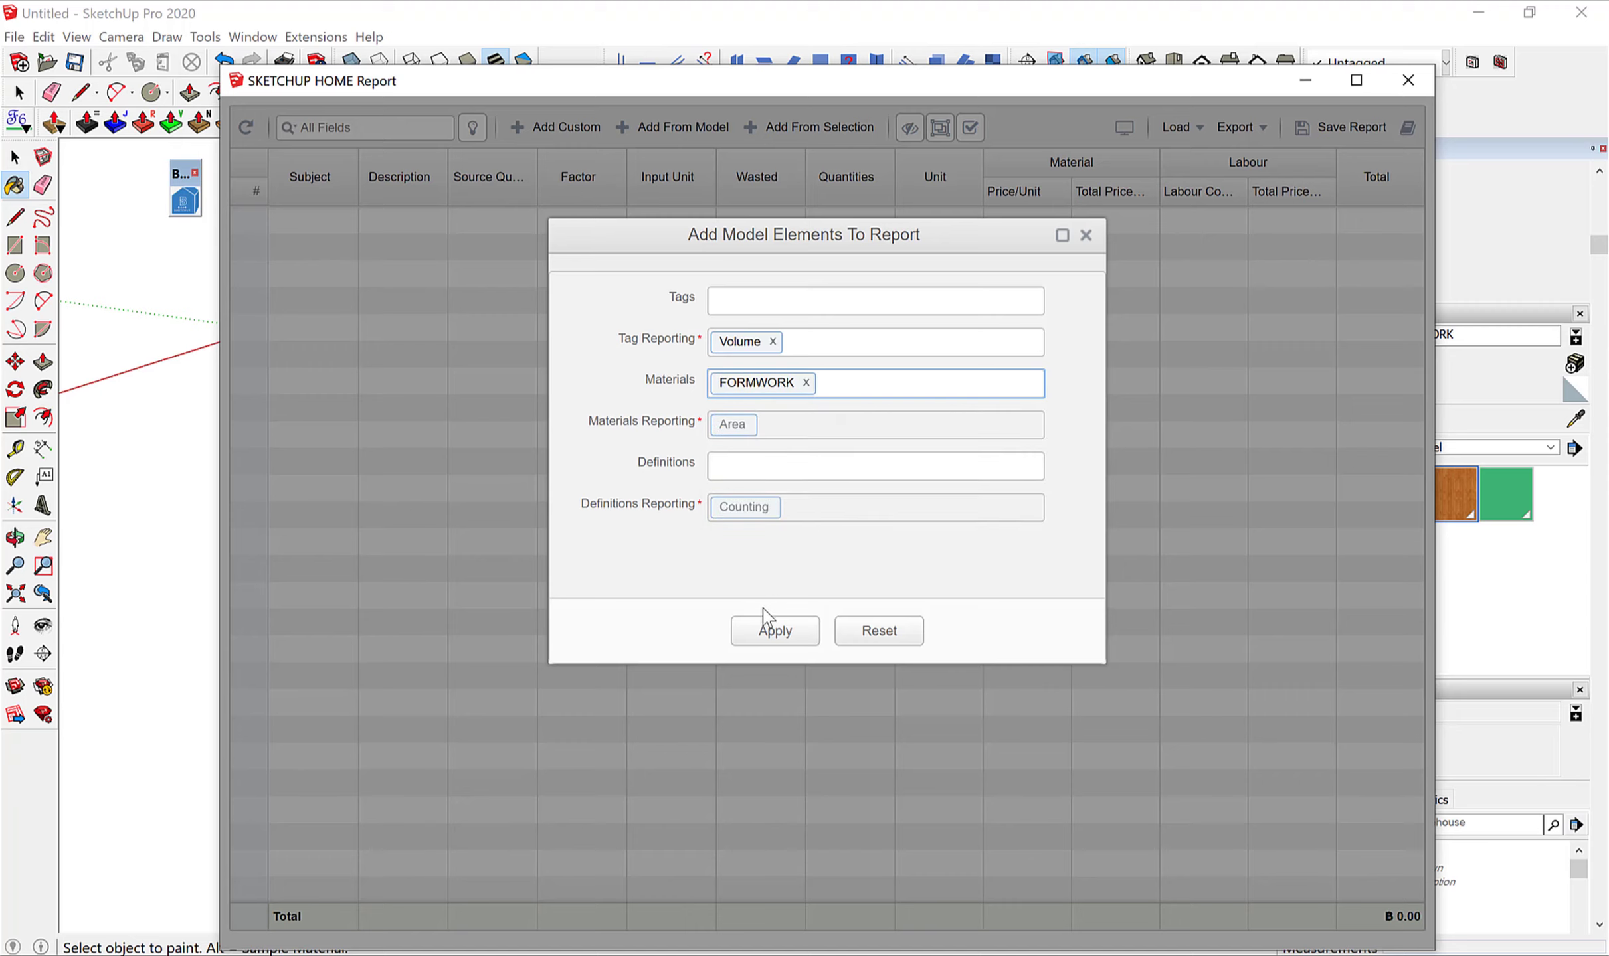
pyautogui.click(771, 630)
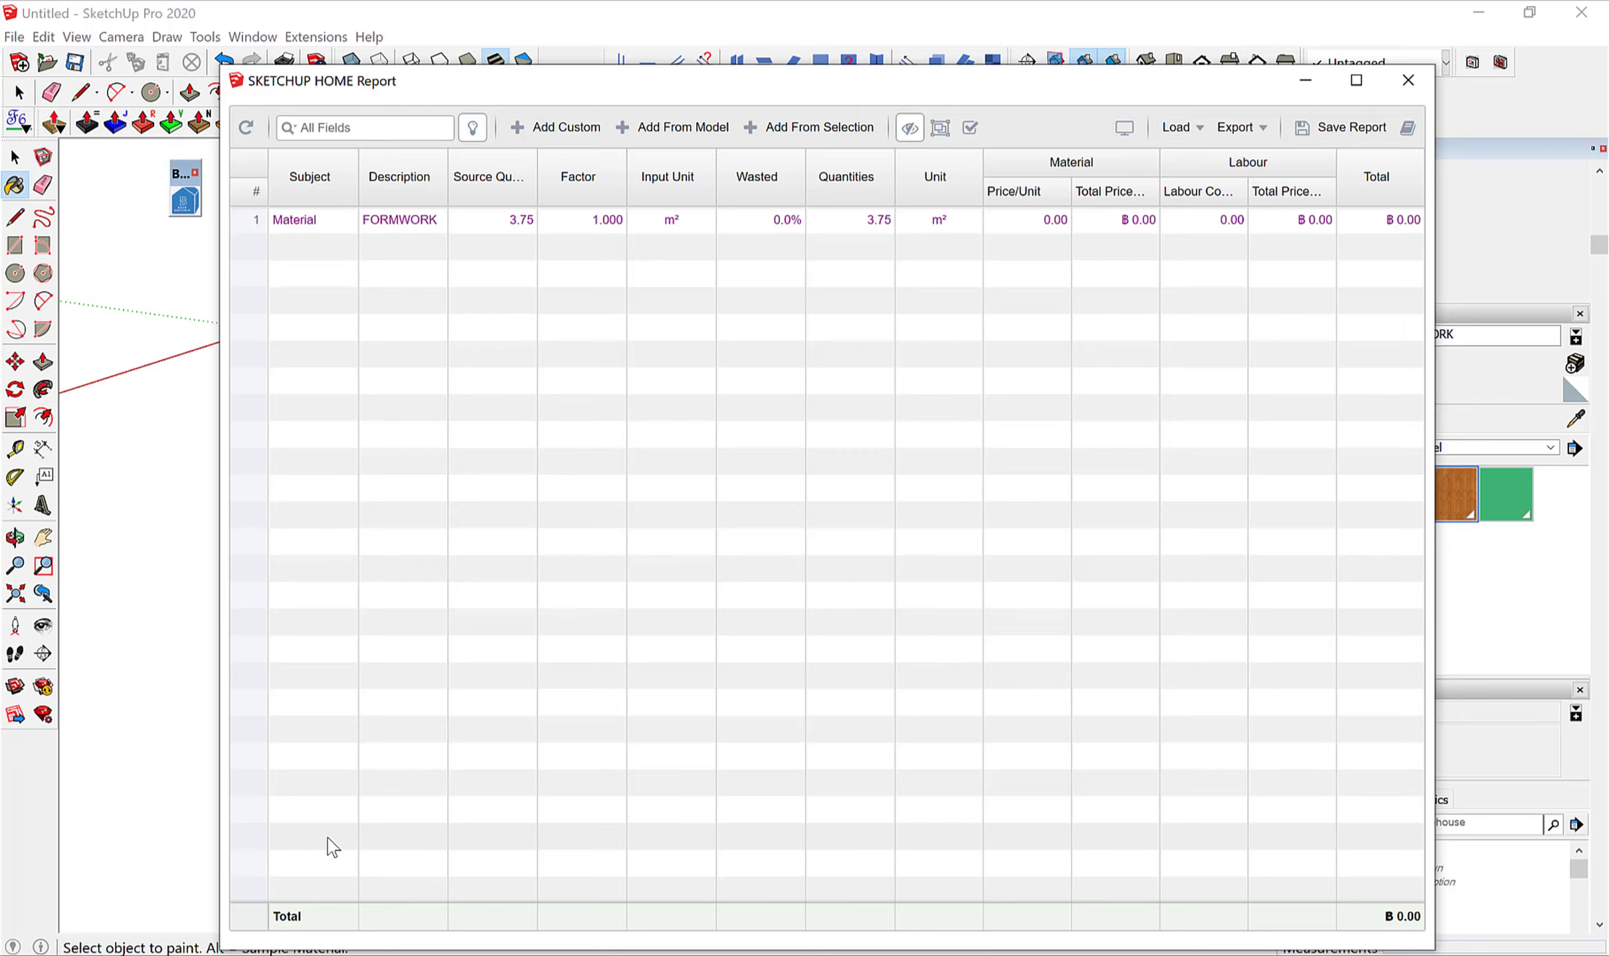
# Replace row 1's FORMWORK description with ไม้แบบ.
pyautogui.click(404, 226)
pyautogui.moveTo(443, 222); pyautogui.dragTo(326, 220)
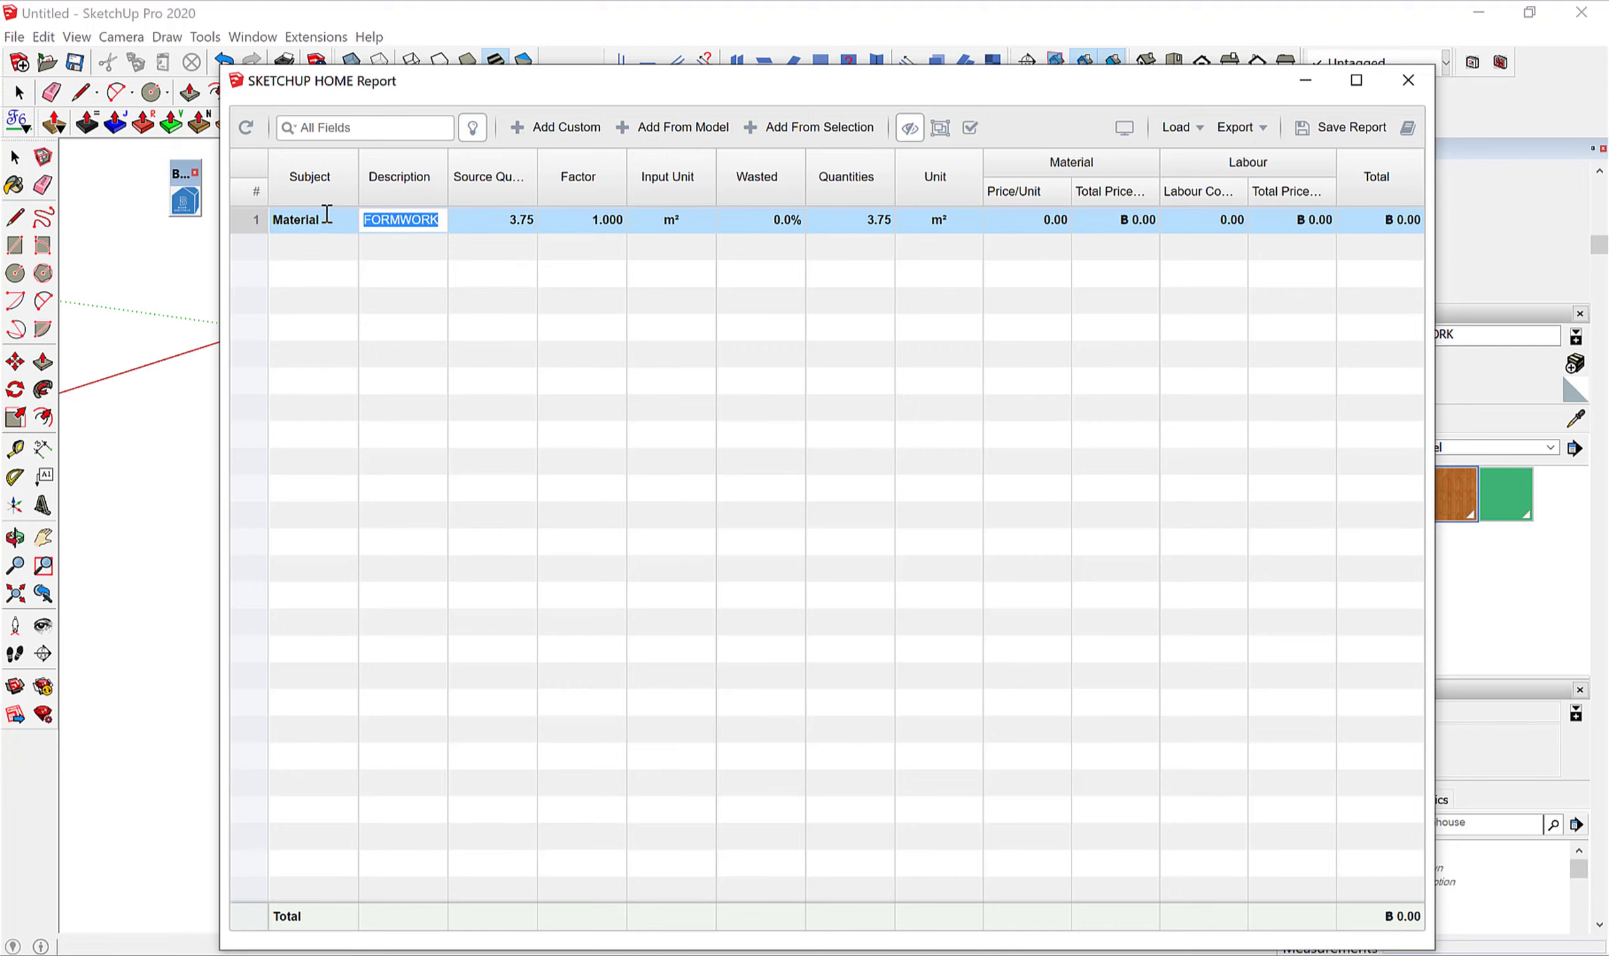
pyautogui.press('BackSpace')
pyautogui.write('d')
pyautogui.press('BackSpace')
pyautogui.write('ใ')
pyautogui.write('ม้')
pyautogui.write('แบบ')
pyautogui.click(469, 351)
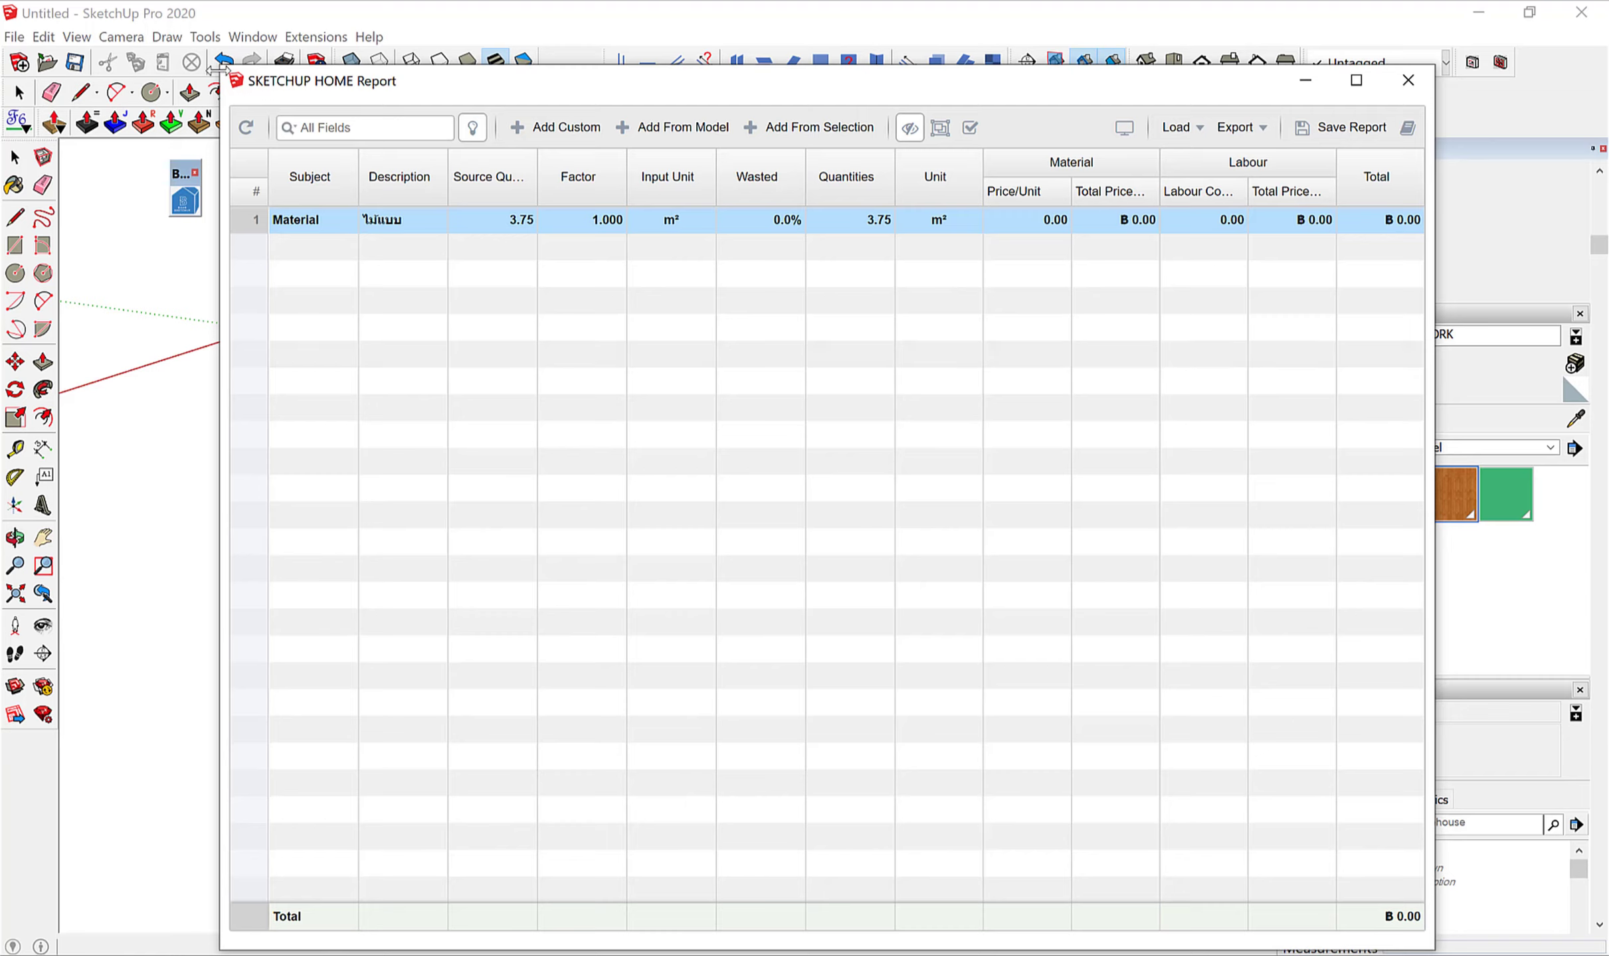
# Duplicate the ไม้แบบ row, describe the copy ไม้คร่าว, and select its factor for editing.
pyautogui.rightClick(397, 227)
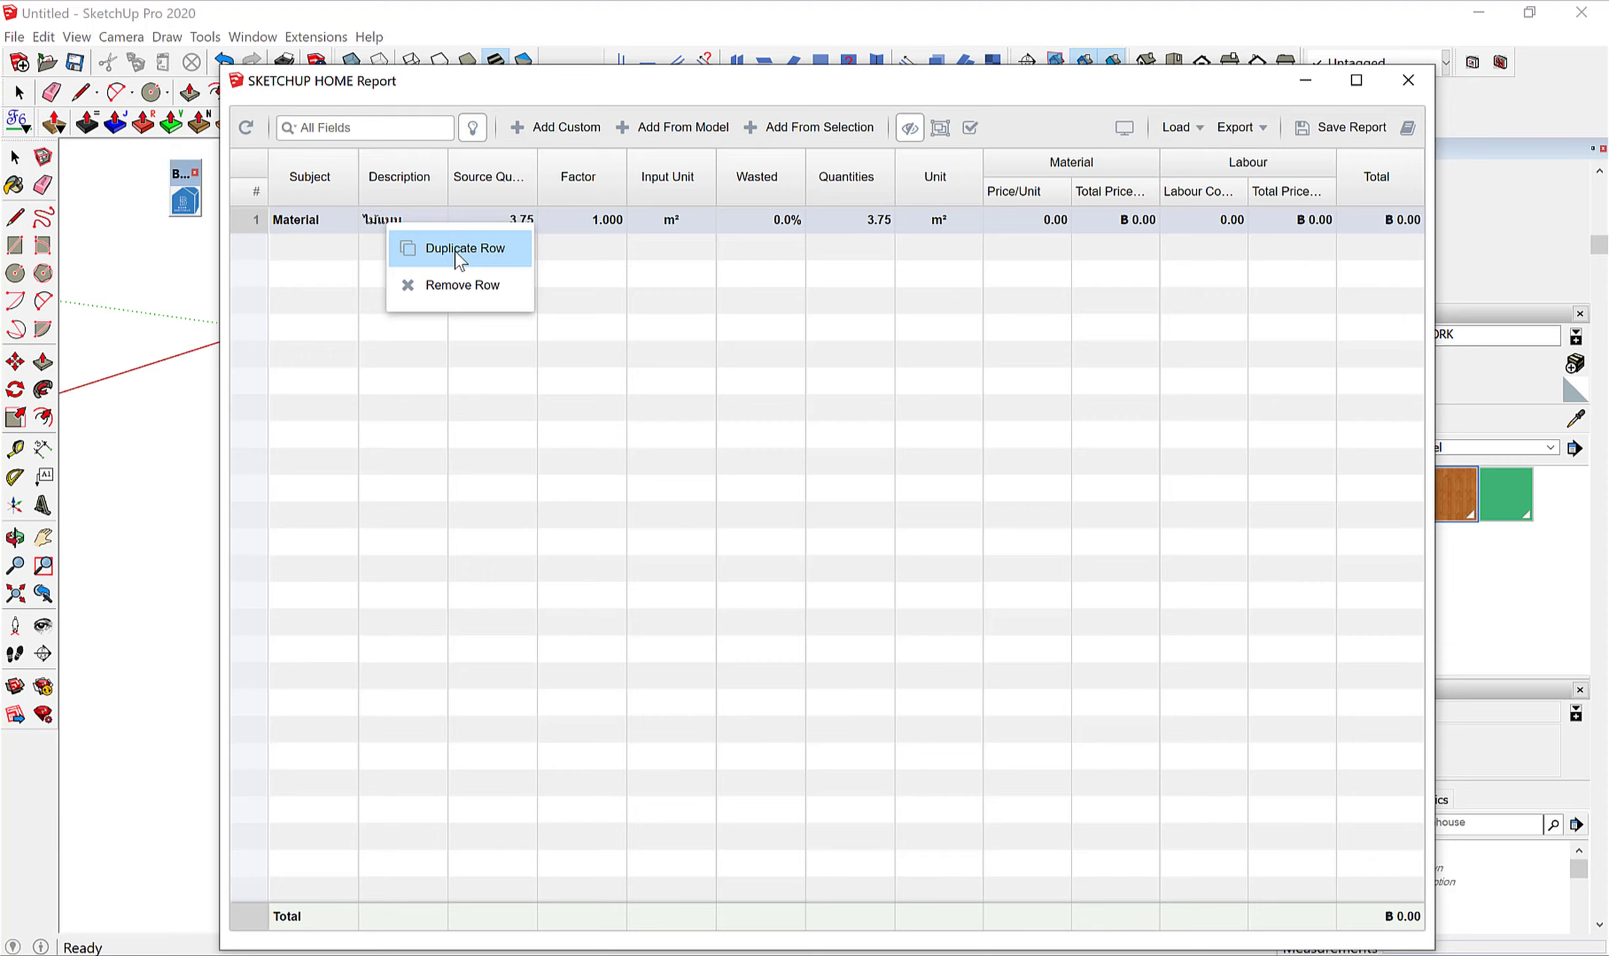
pyautogui.click(460, 251)
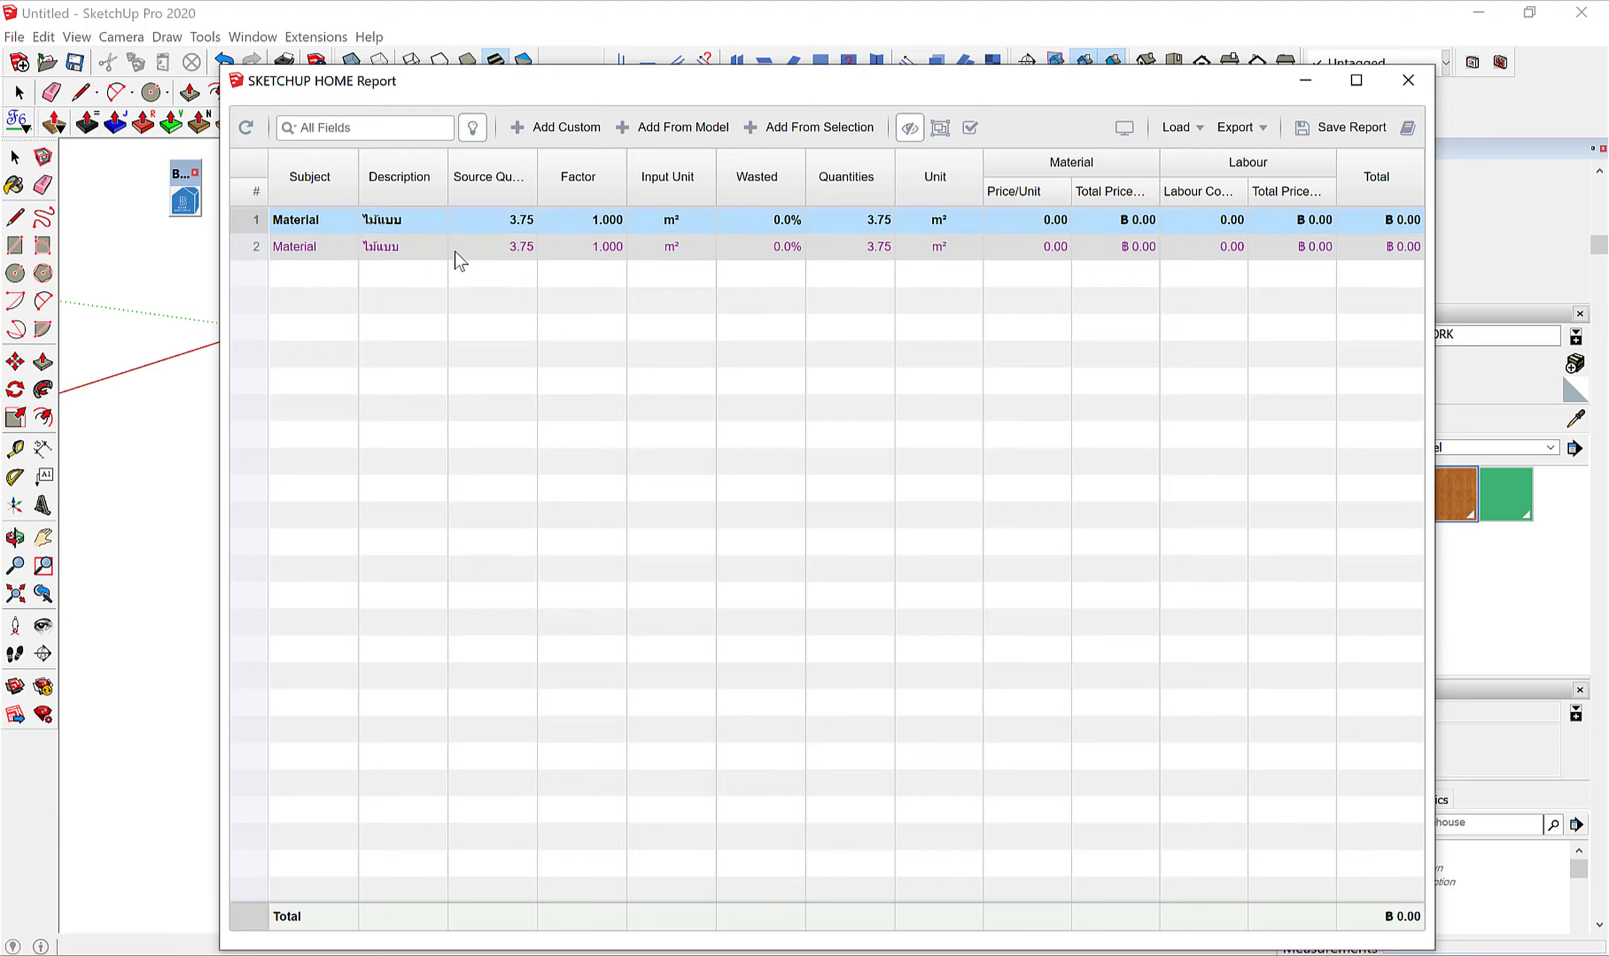
pyautogui.doubleClick(399, 249)
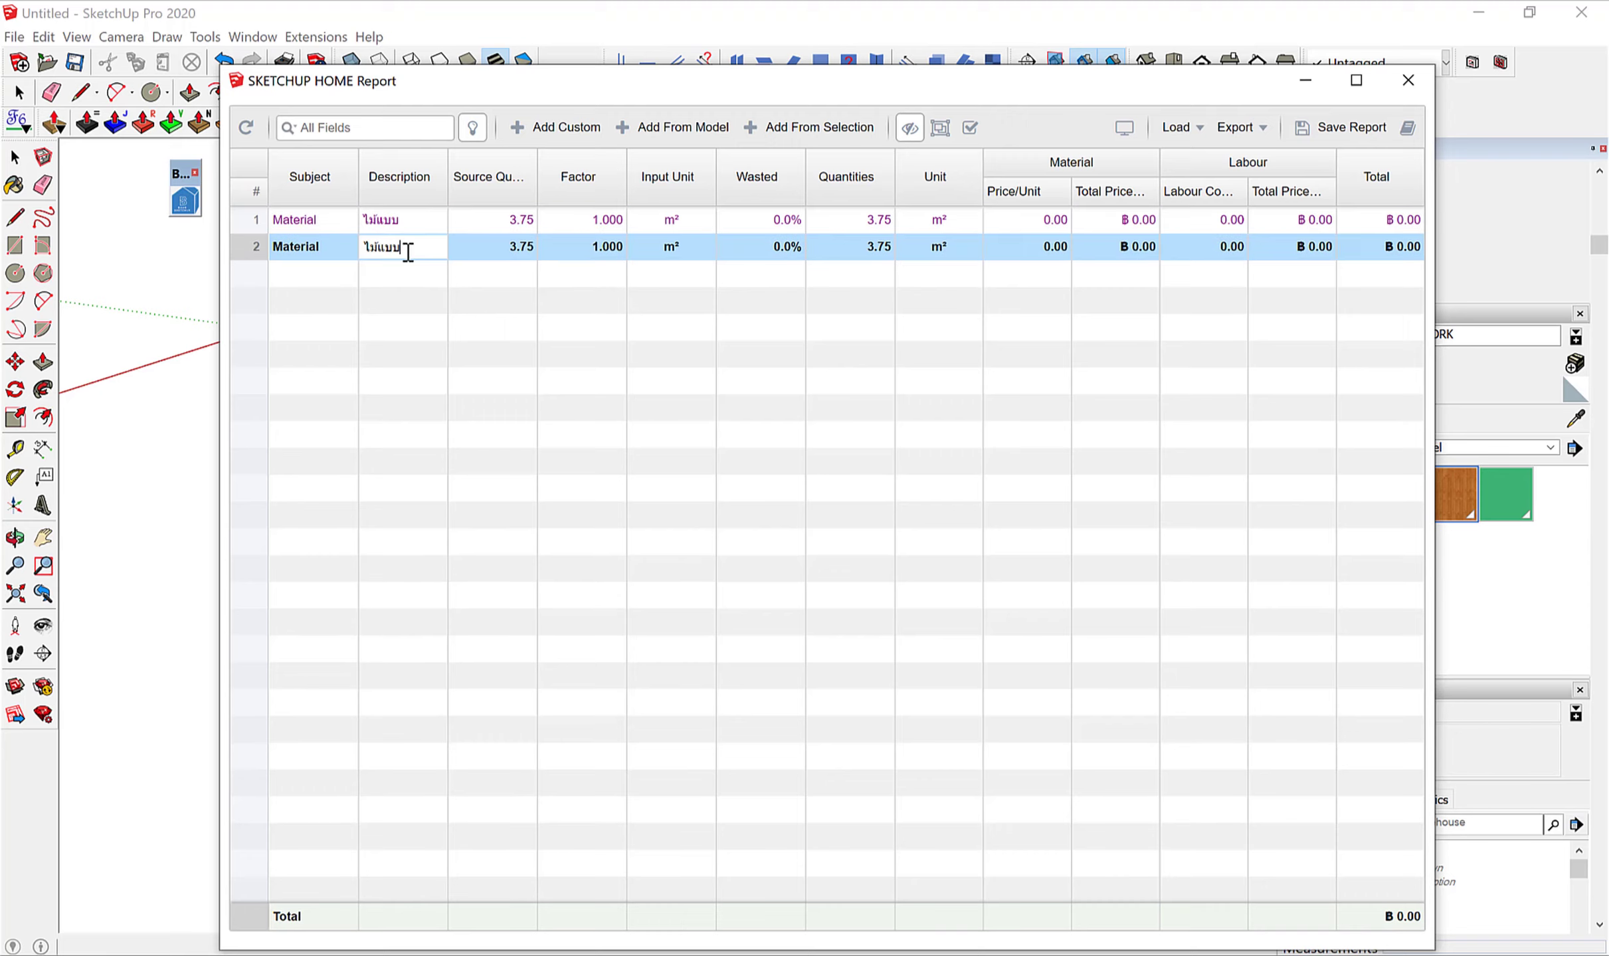
pyautogui.moveTo(406, 250); pyautogui.dragTo(350, 243)
pyautogui.write('ไม้คร')
pyautogui.write('่าว')
pyautogui.click(484, 369)
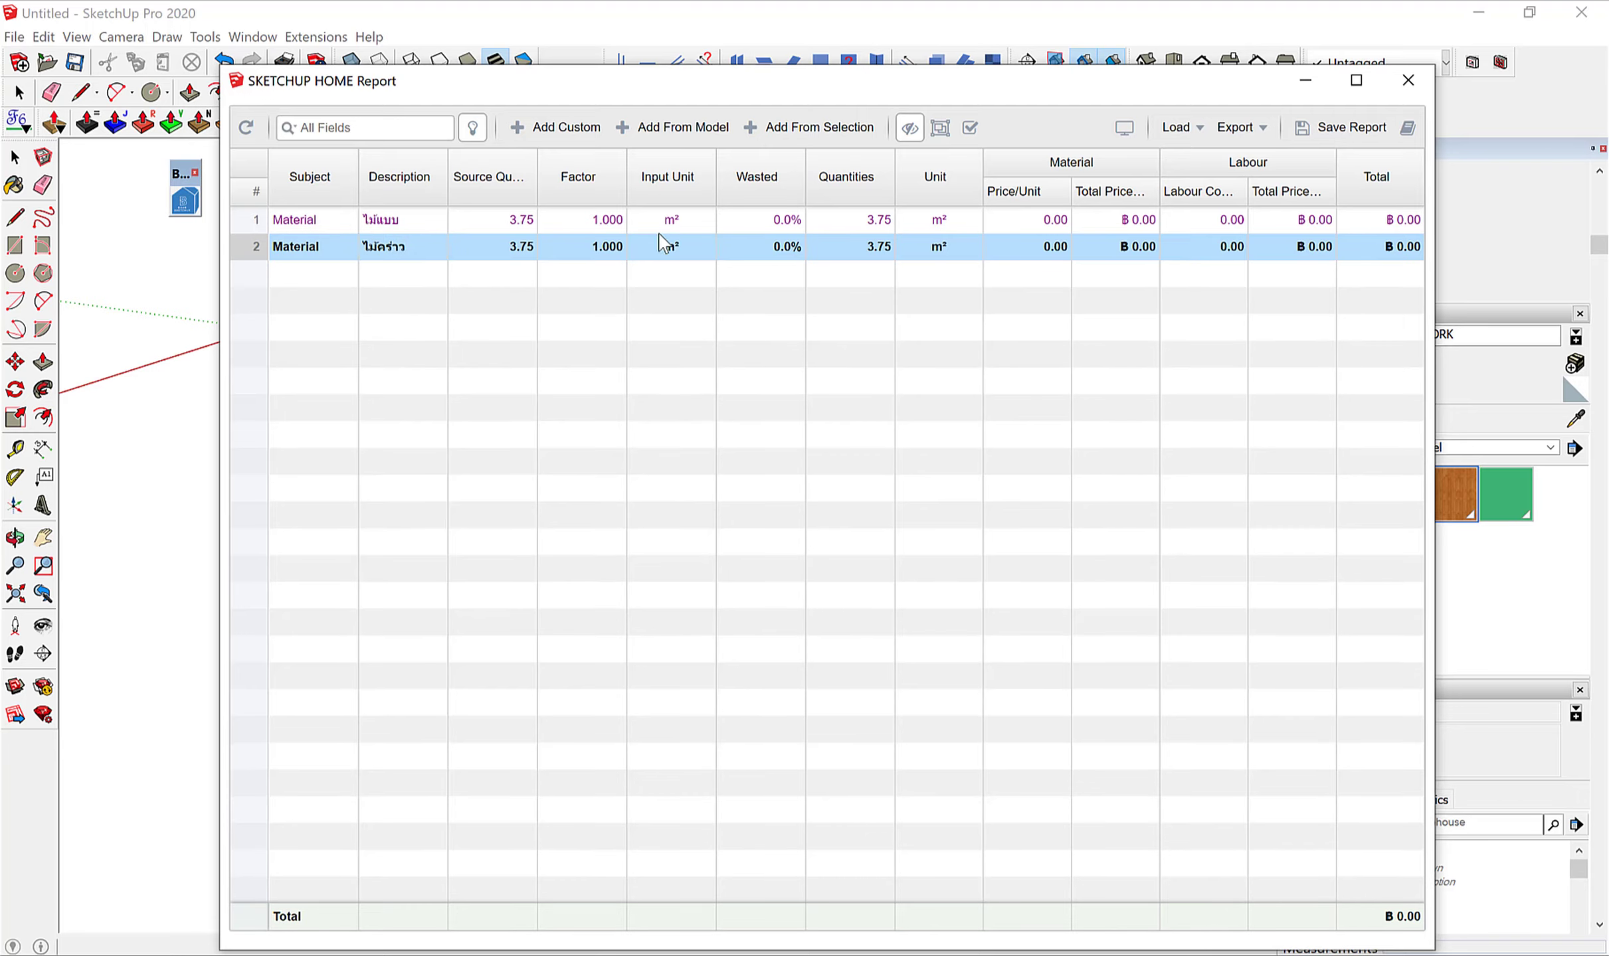
pyautogui.doubleClick(602, 250)
pyautogui.moveTo(602, 250); pyautogui.dragTo(636, 262)
pyautogui.write('0.3')
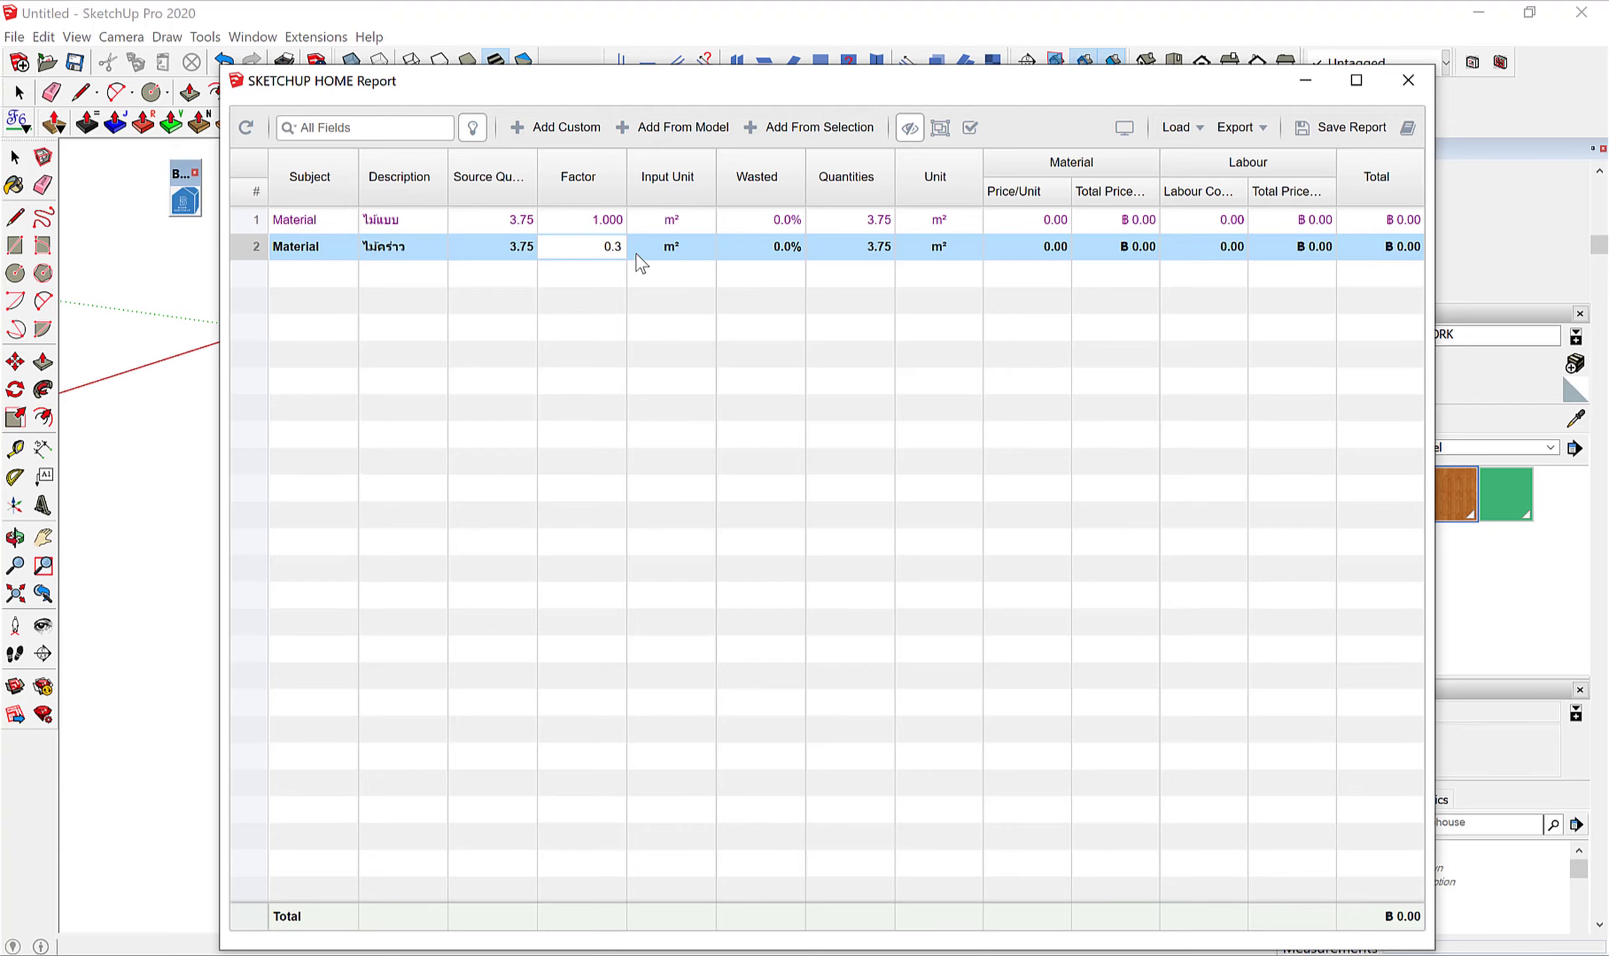
# Commit factor 0.3 for ไม้คร่าว with unit ลบ.ฟ., and set ไม้แบบ's unit to ตร.ม.
pyautogui.press('Return')
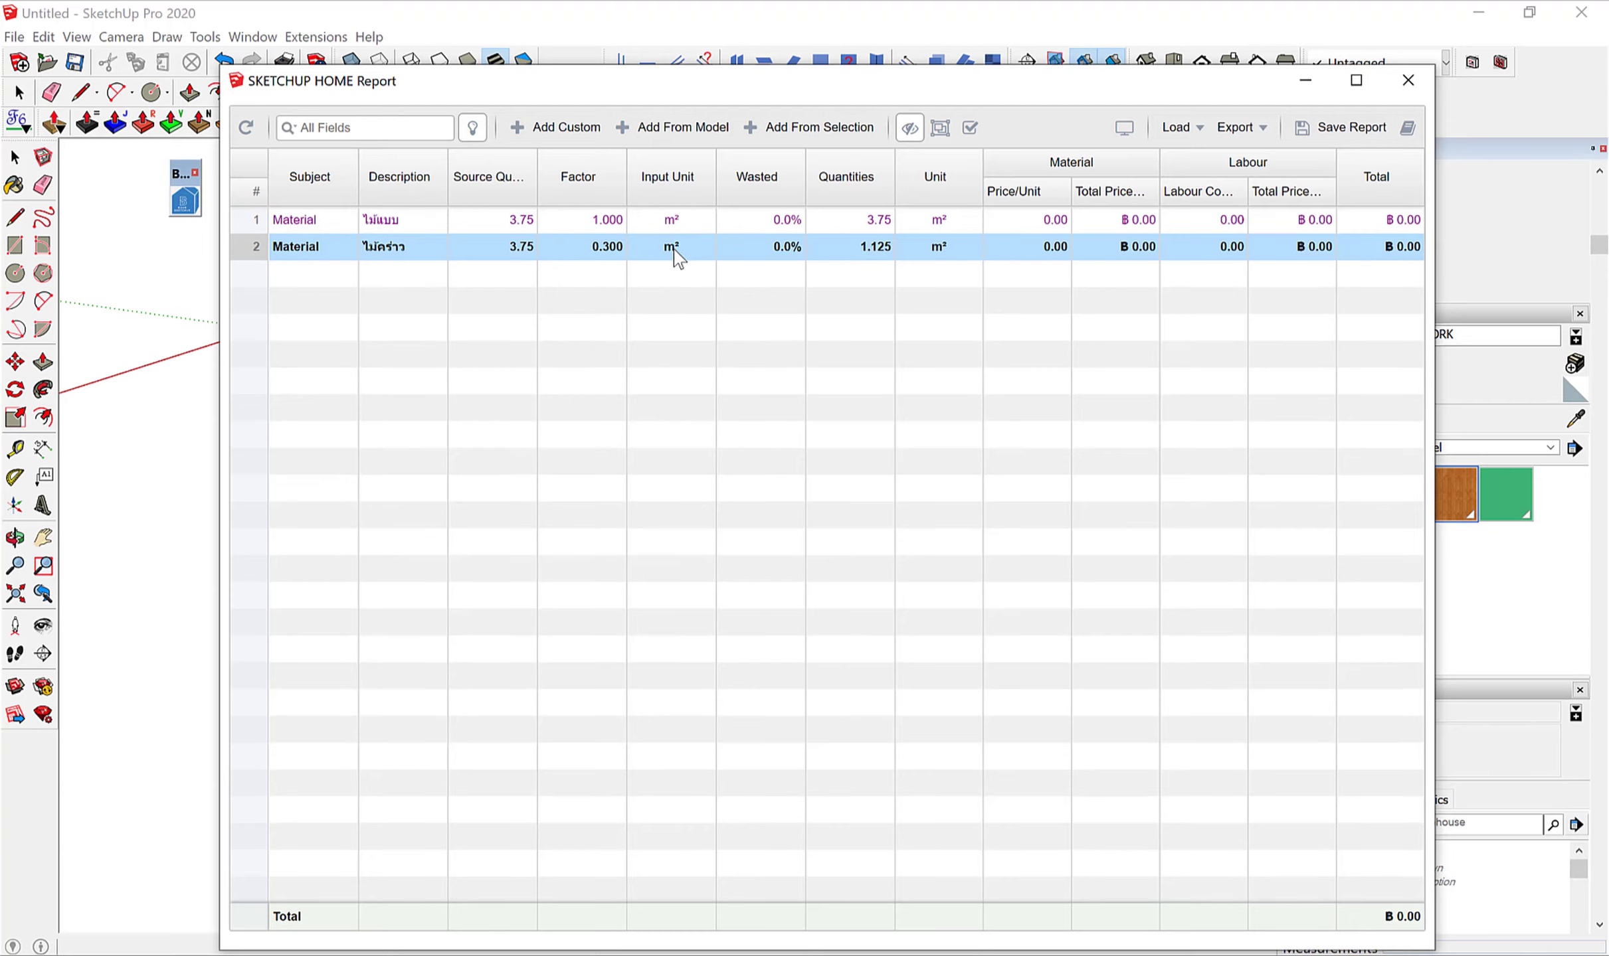
pyautogui.doubleClick(950, 249)
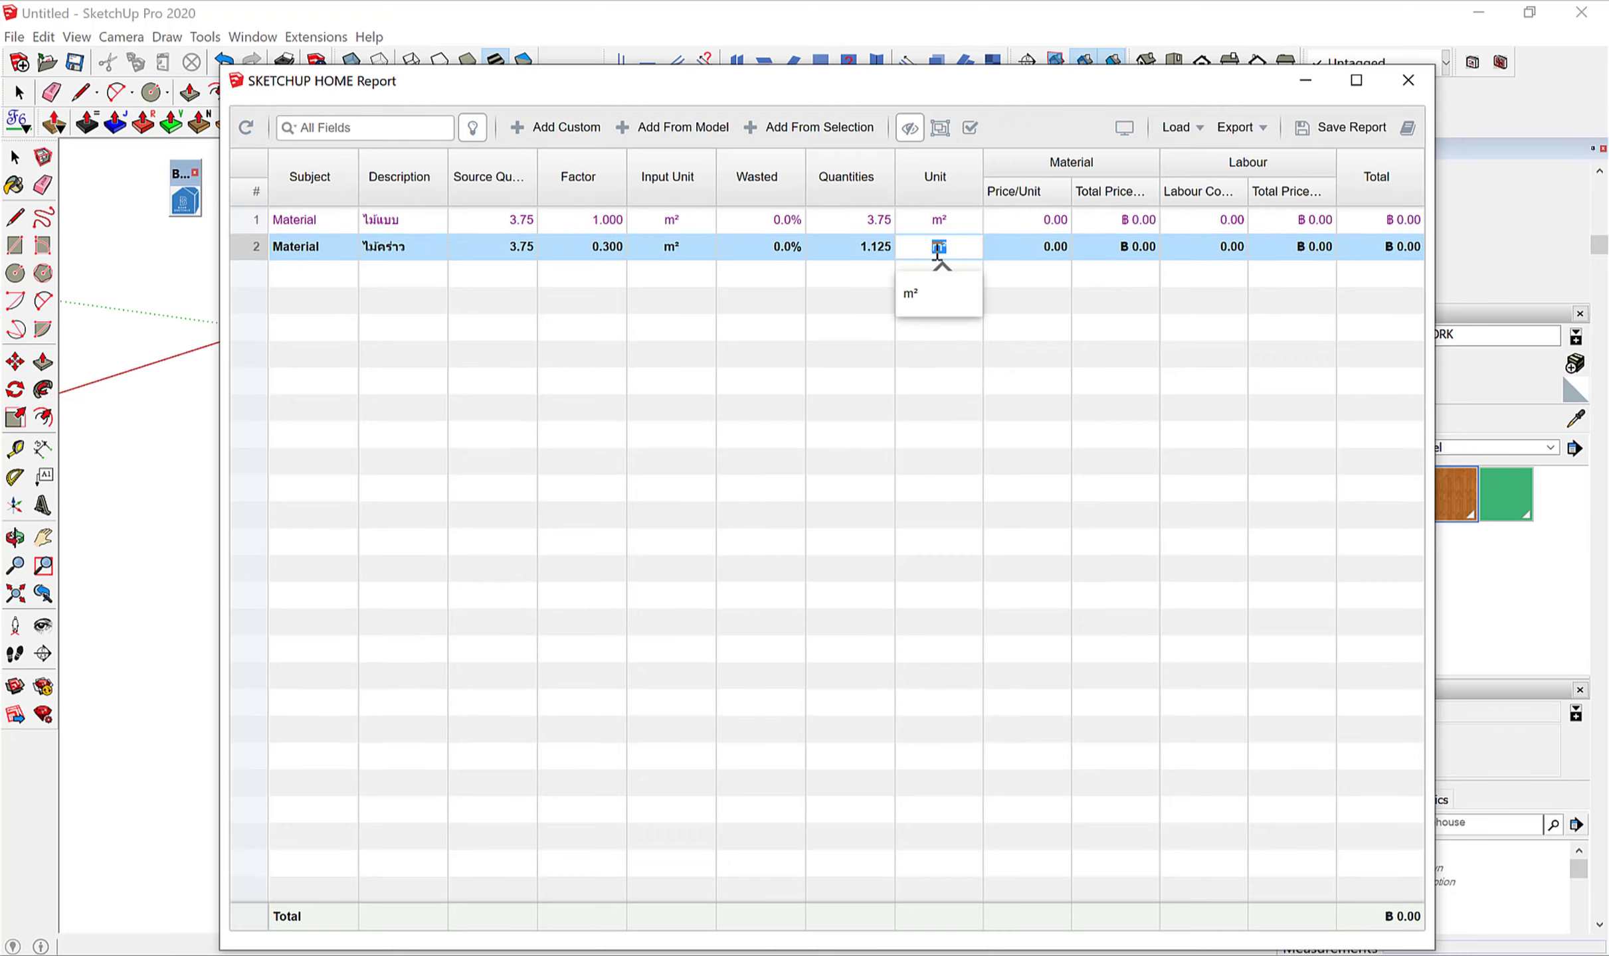
pyautogui.write('ลบ.ฟ')
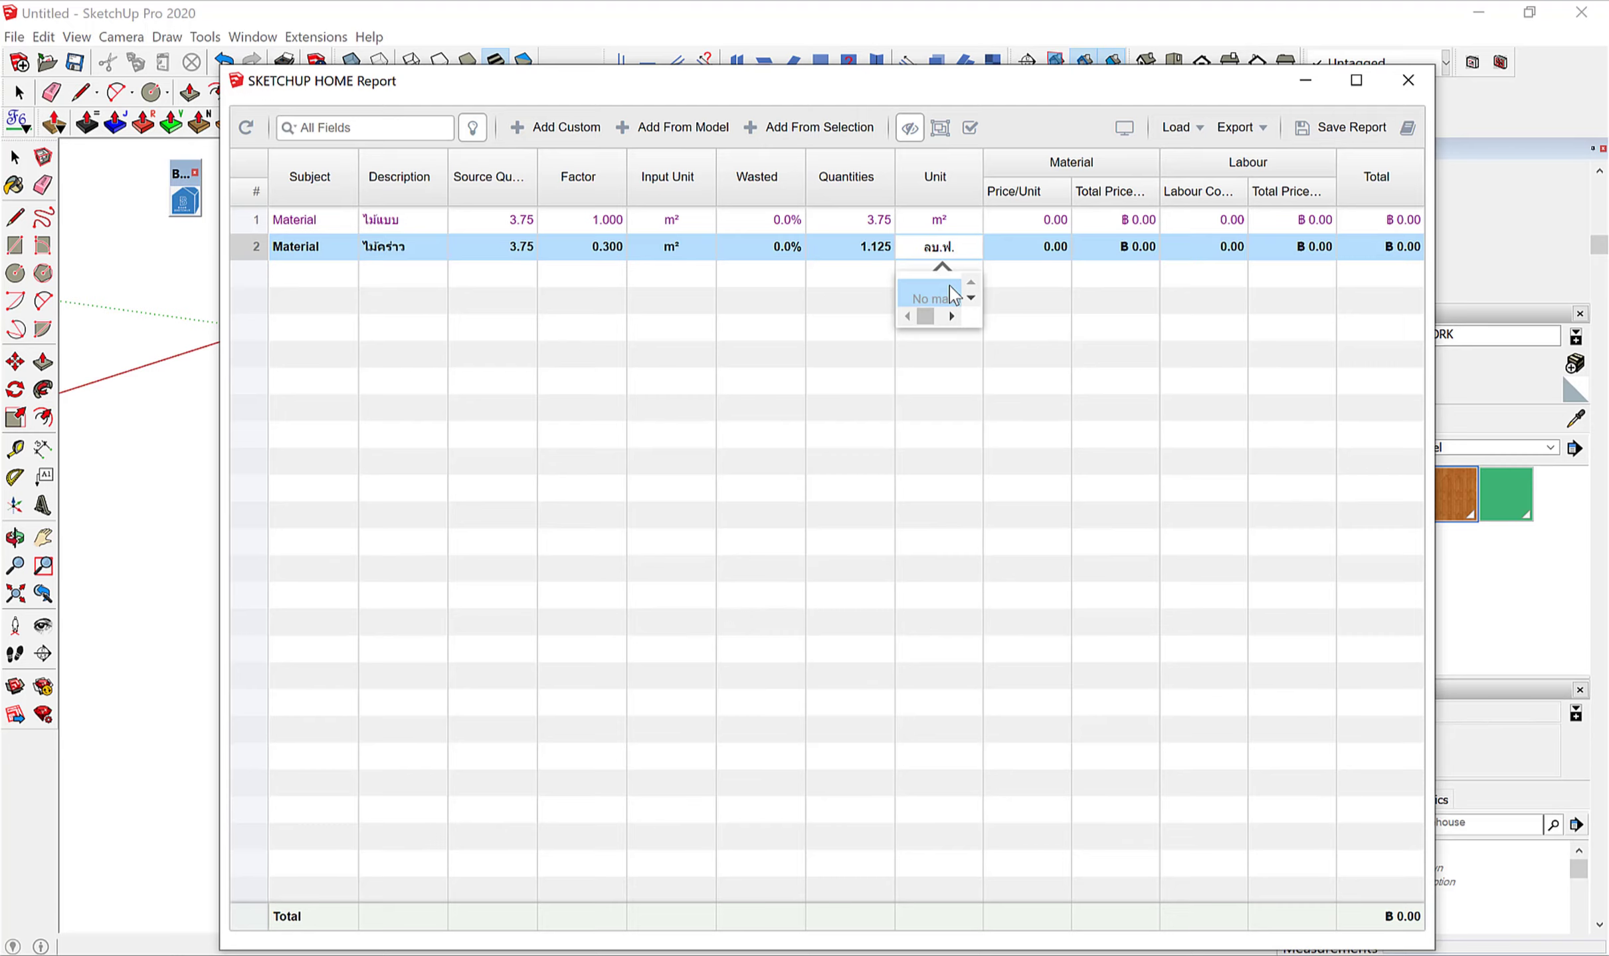
pyautogui.write('.')
pyautogui.press('Return')
pyautogui.doubleClick(945, 220)
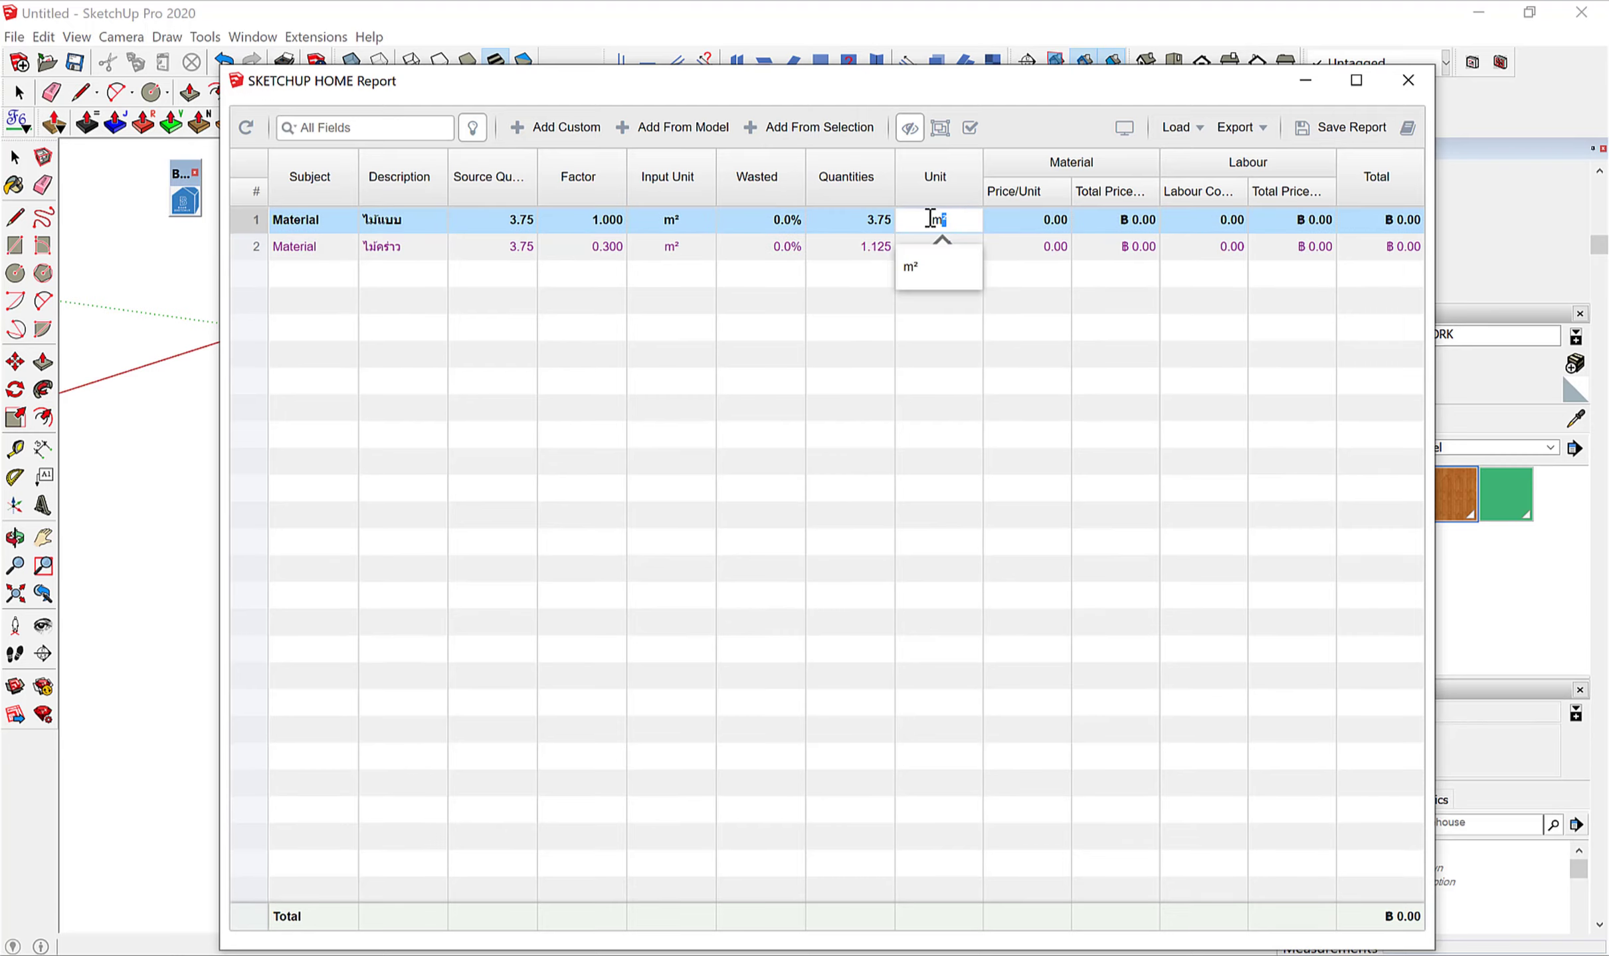
pyautogui.write('ต')
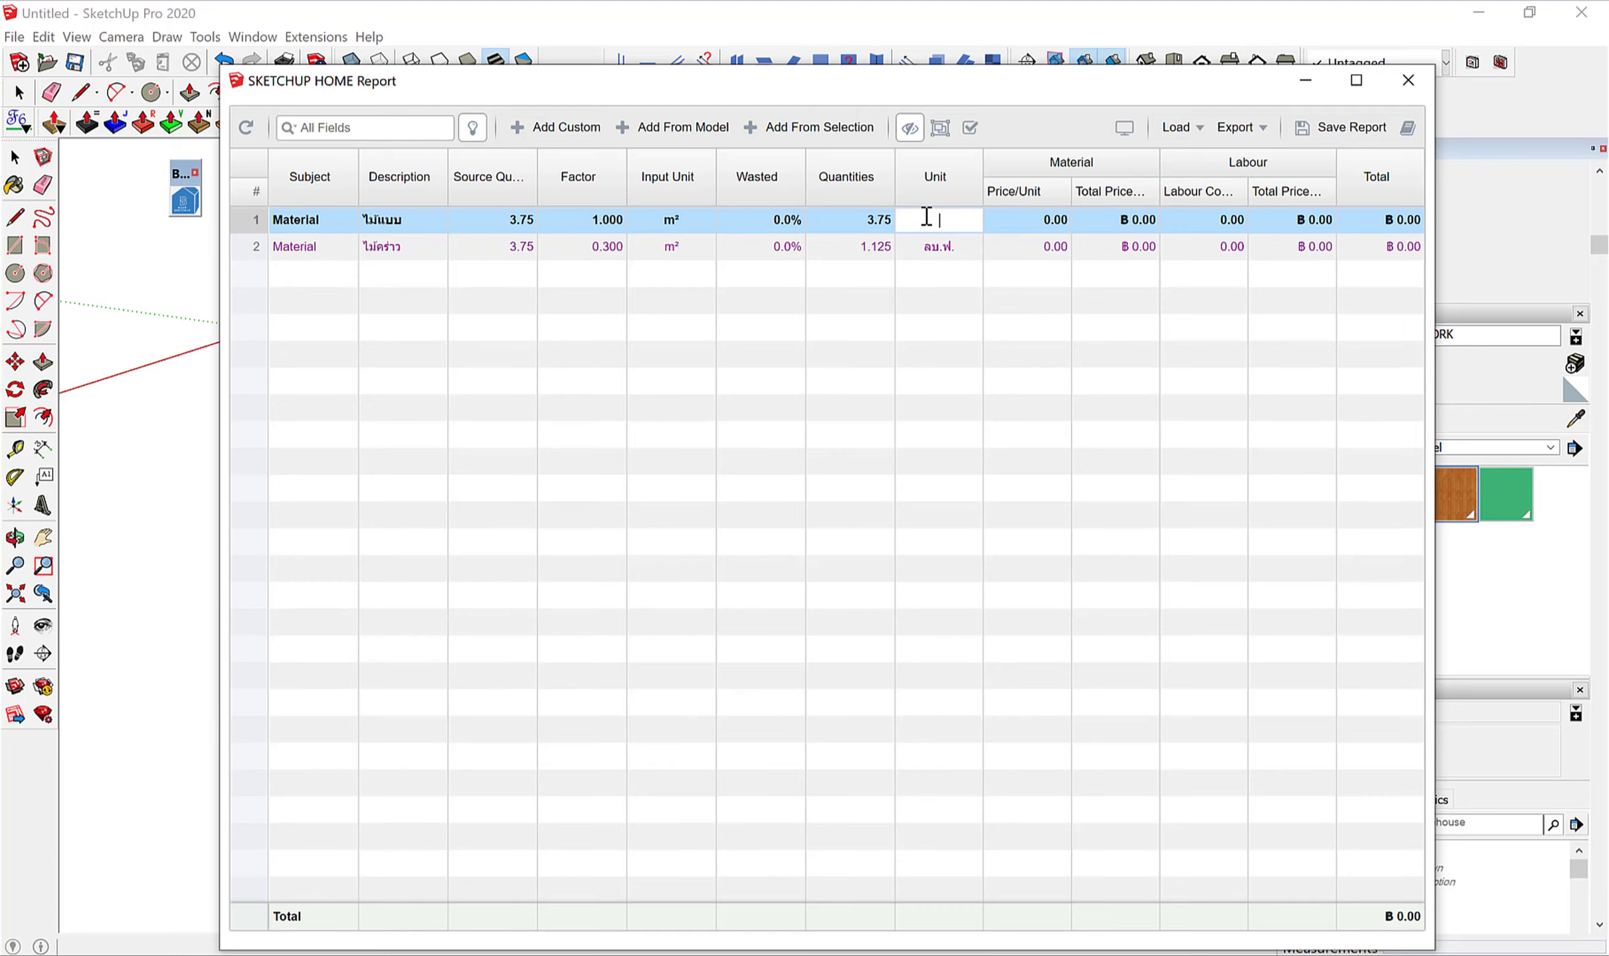
pyautogui.write('ร.ม')
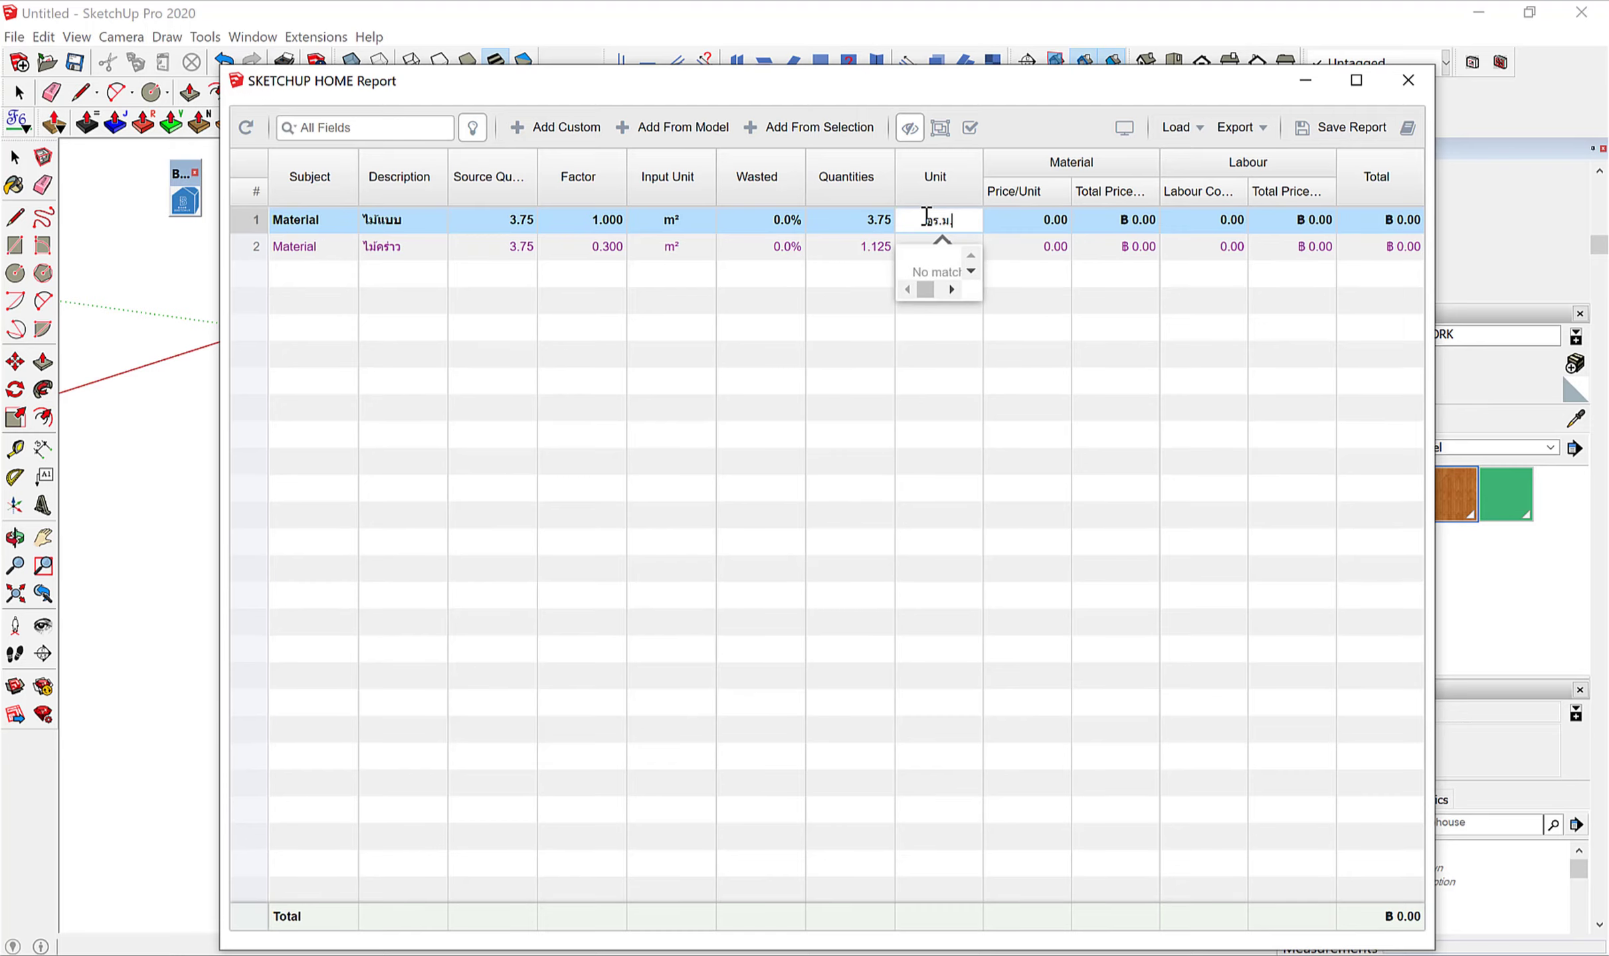
pyautogui.write('.')
pyautogui.click(1042, 352)
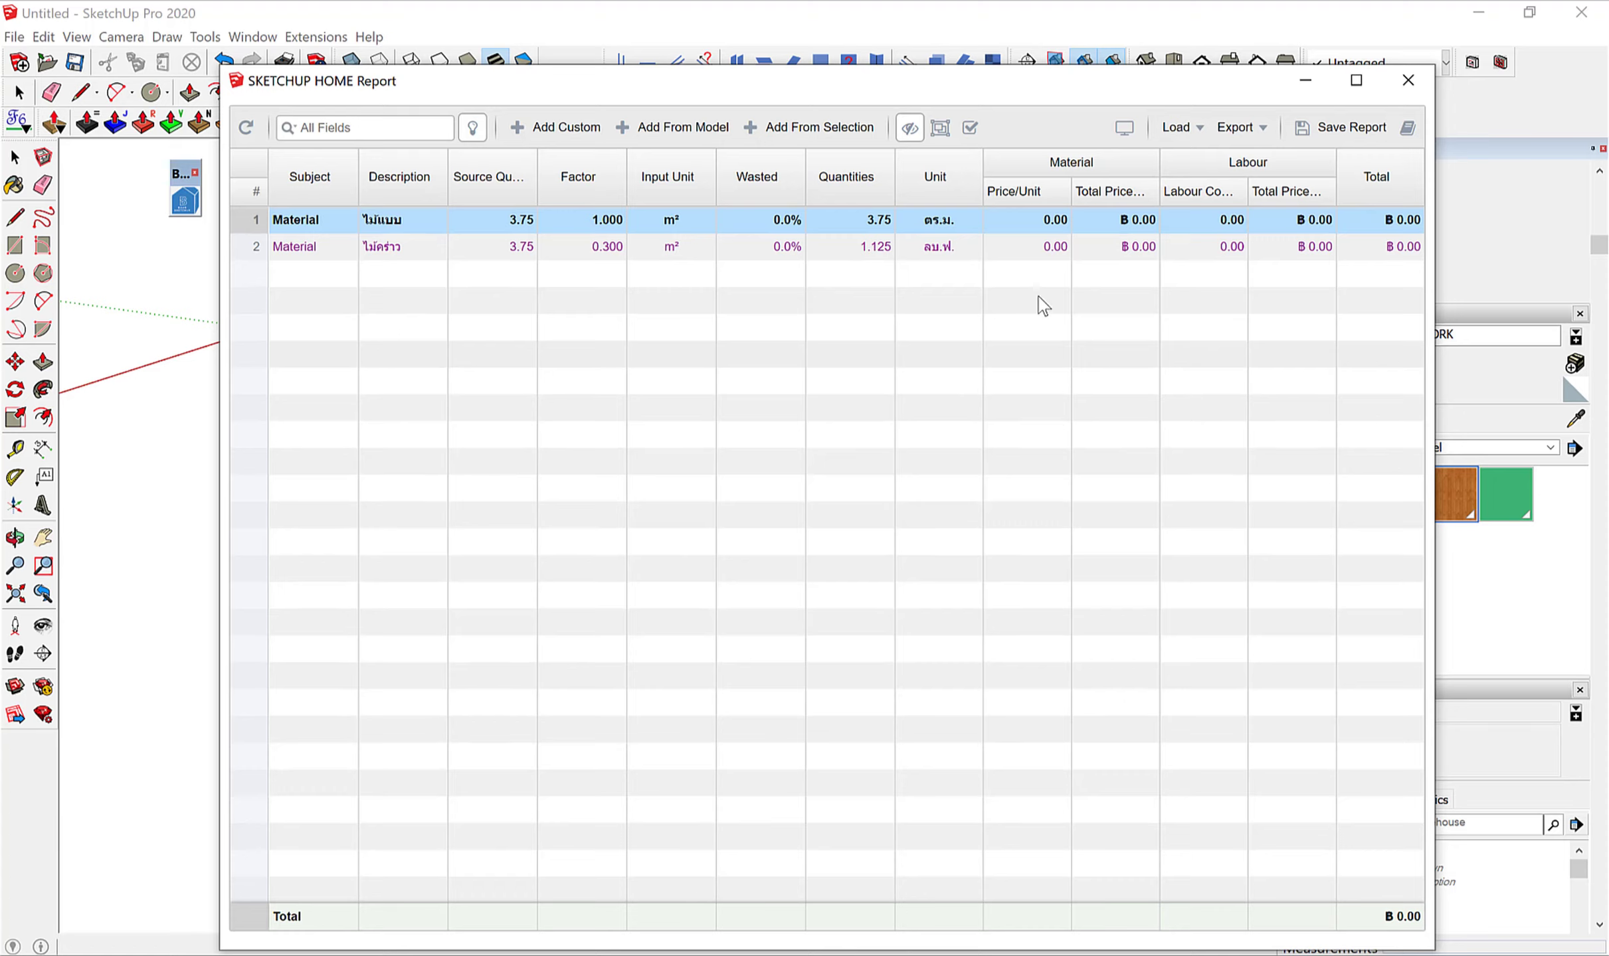
# Price ไม้แบบ at 350 and ไม้คร่าว at 280 per unit.
pyautogui.doubleClick(1033, 221)
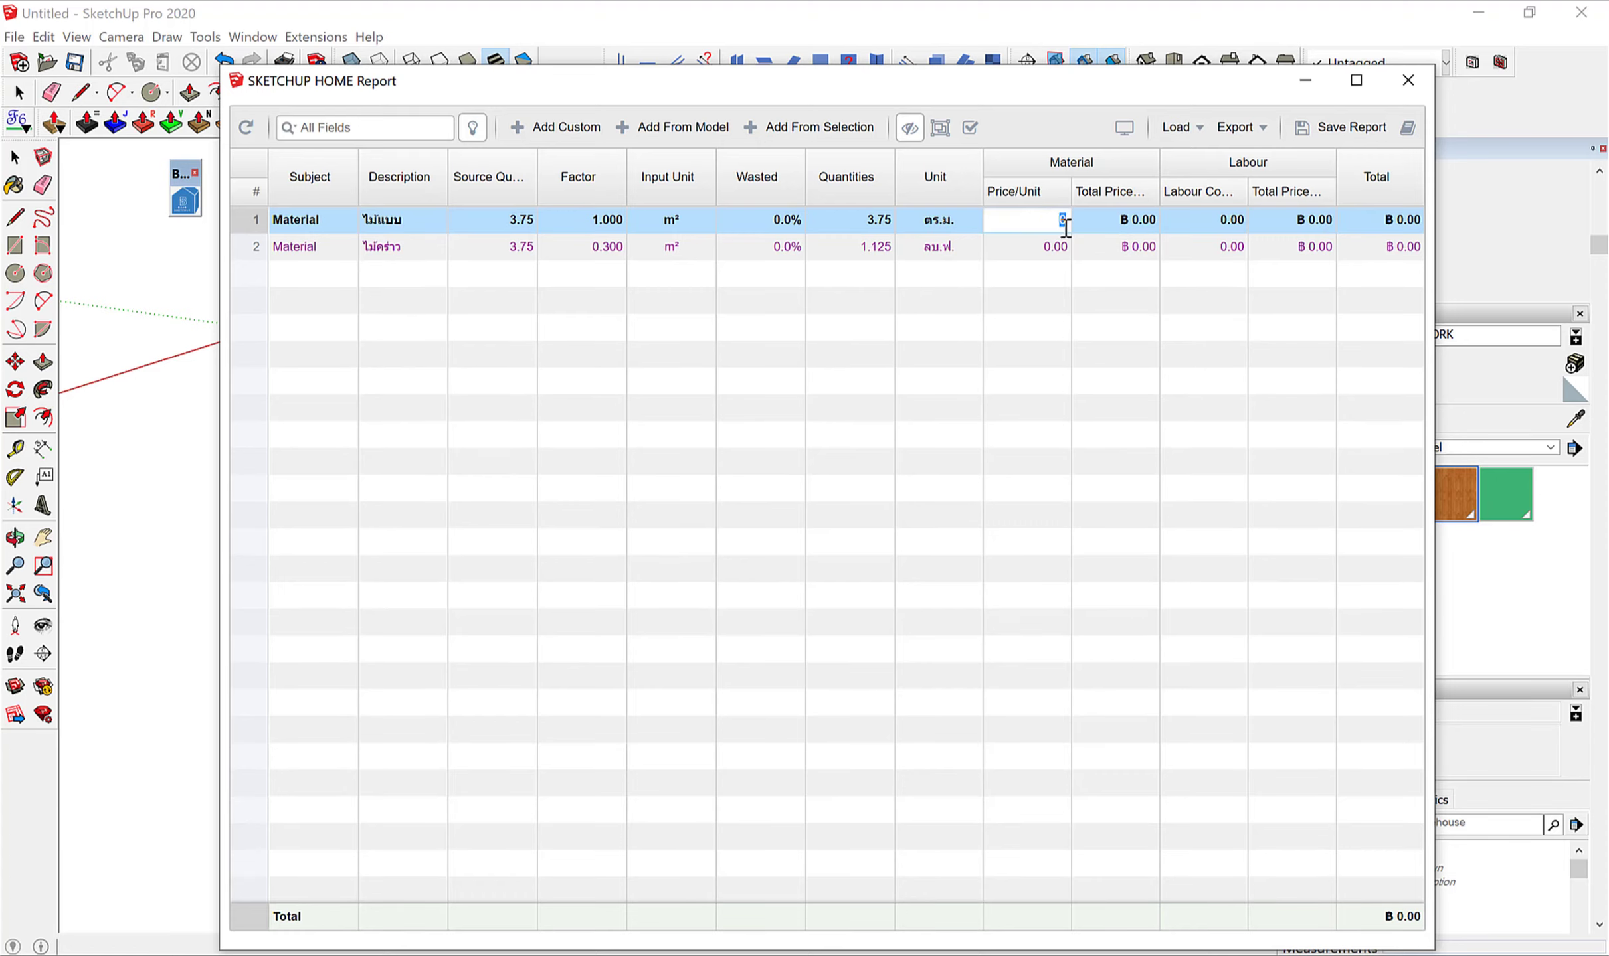
pyautogui.write('35')
pyautogui.press('Return')
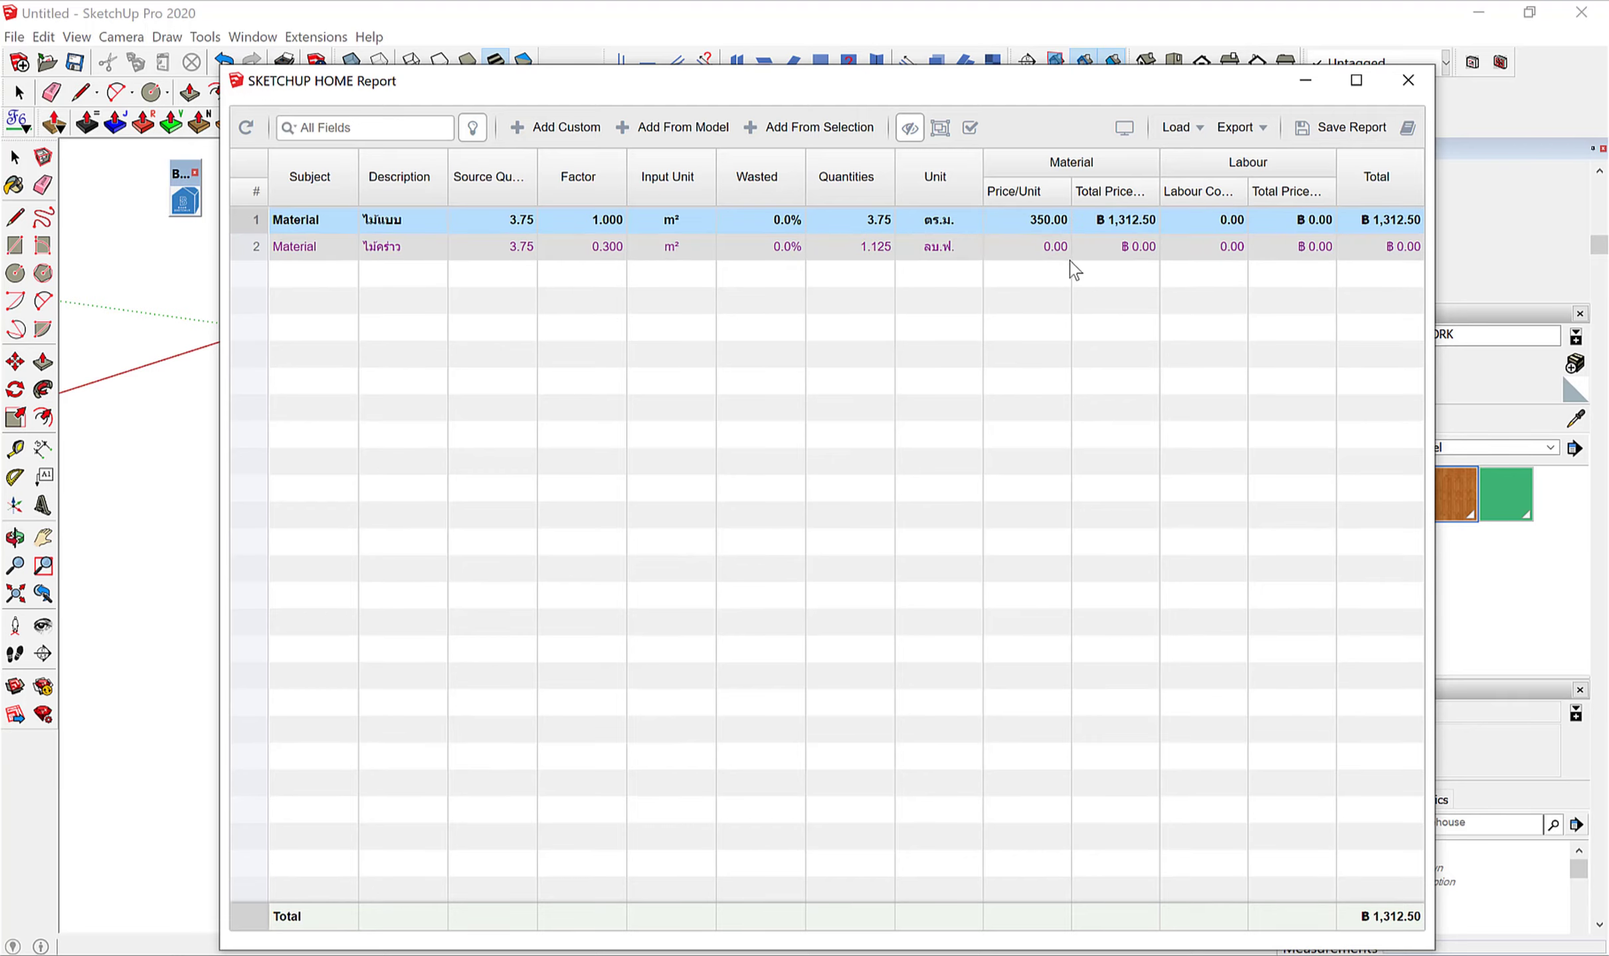
pyautogui.click(1053, 251)
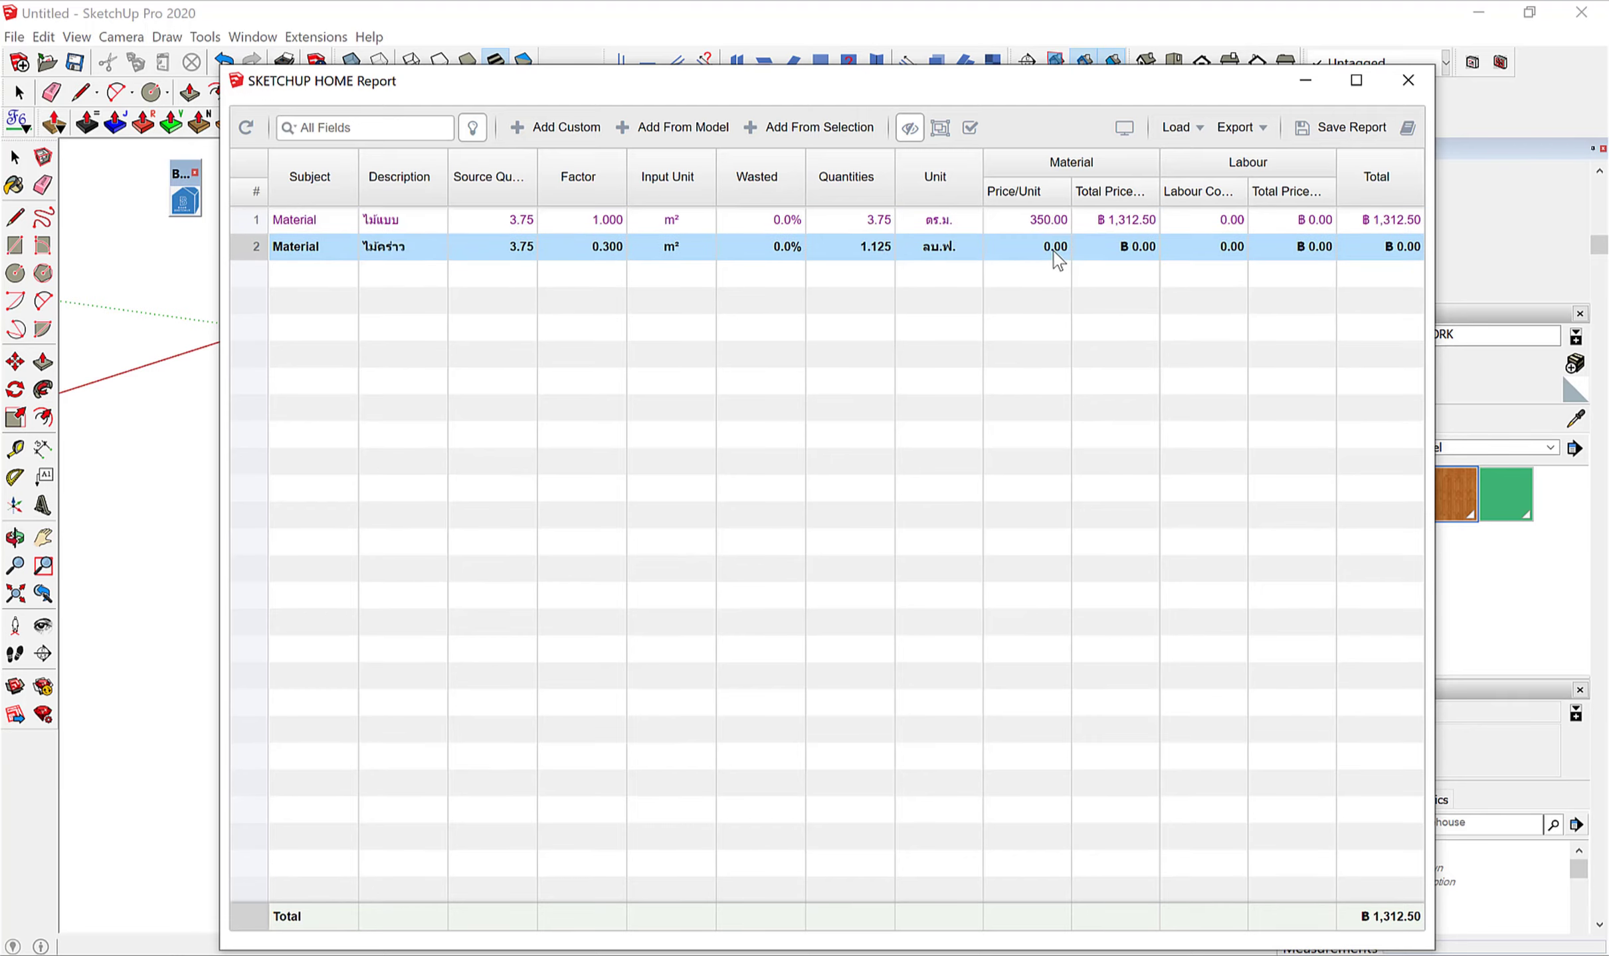
pyautogui.write('2')
pyautogui.write('80')
pyautogui.press('Return')
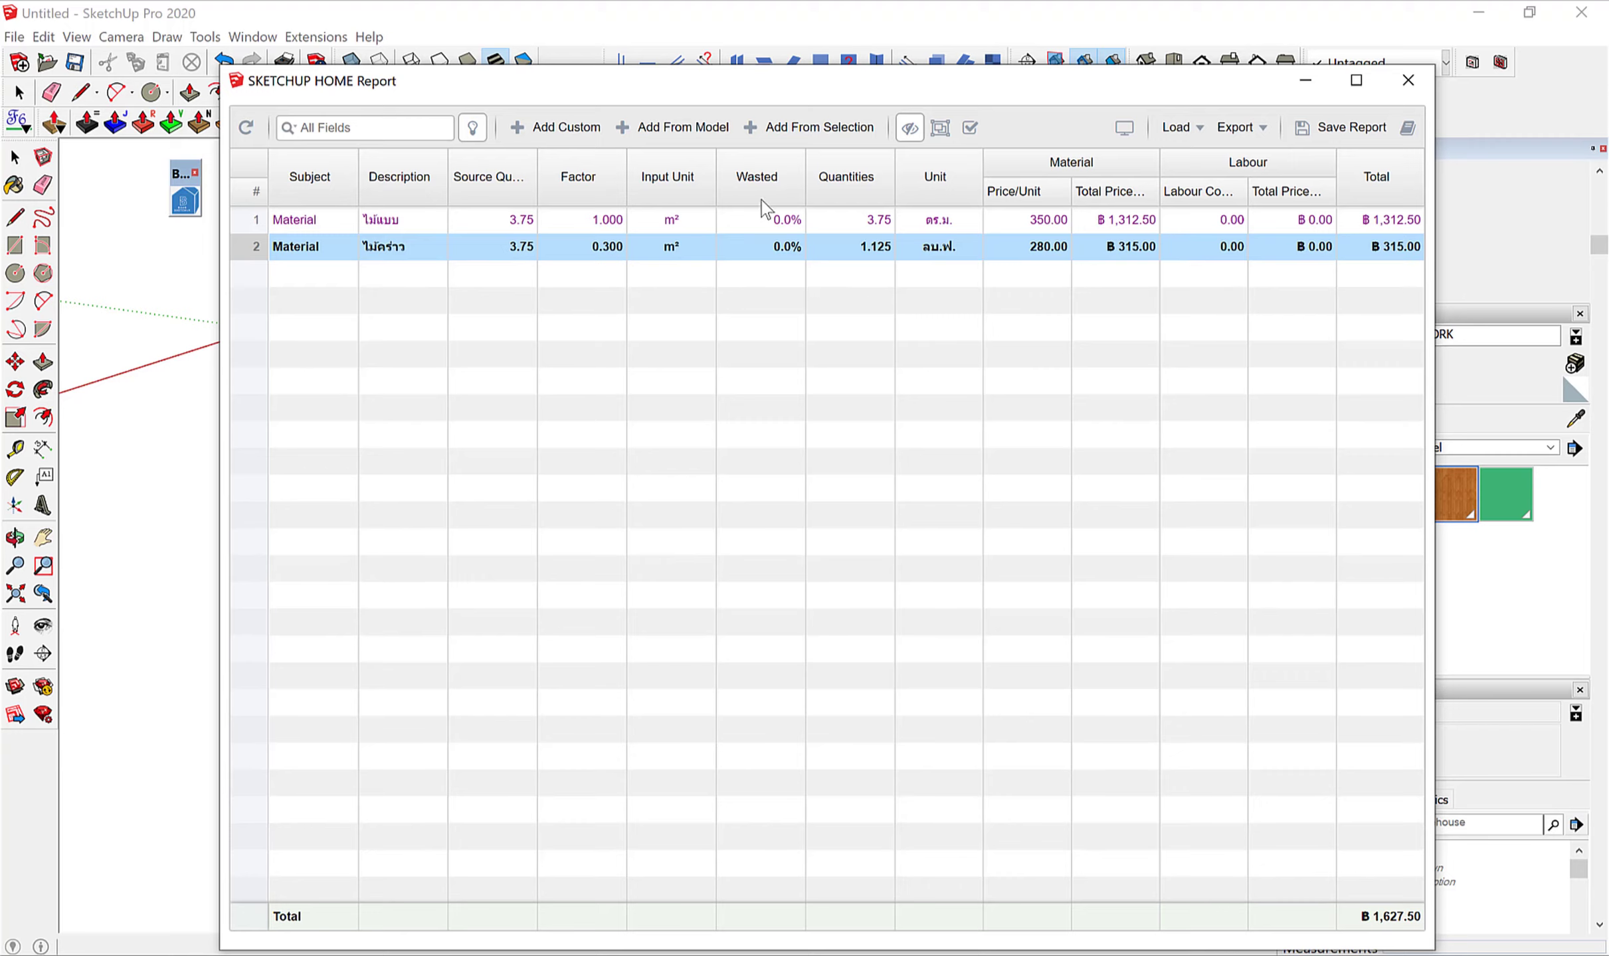
# Change the ไม้แบบ factor to 0.7, giving 2.625 ตร.ม. and a ฿1,233.75 total.
pyautogui.click(605, 228)
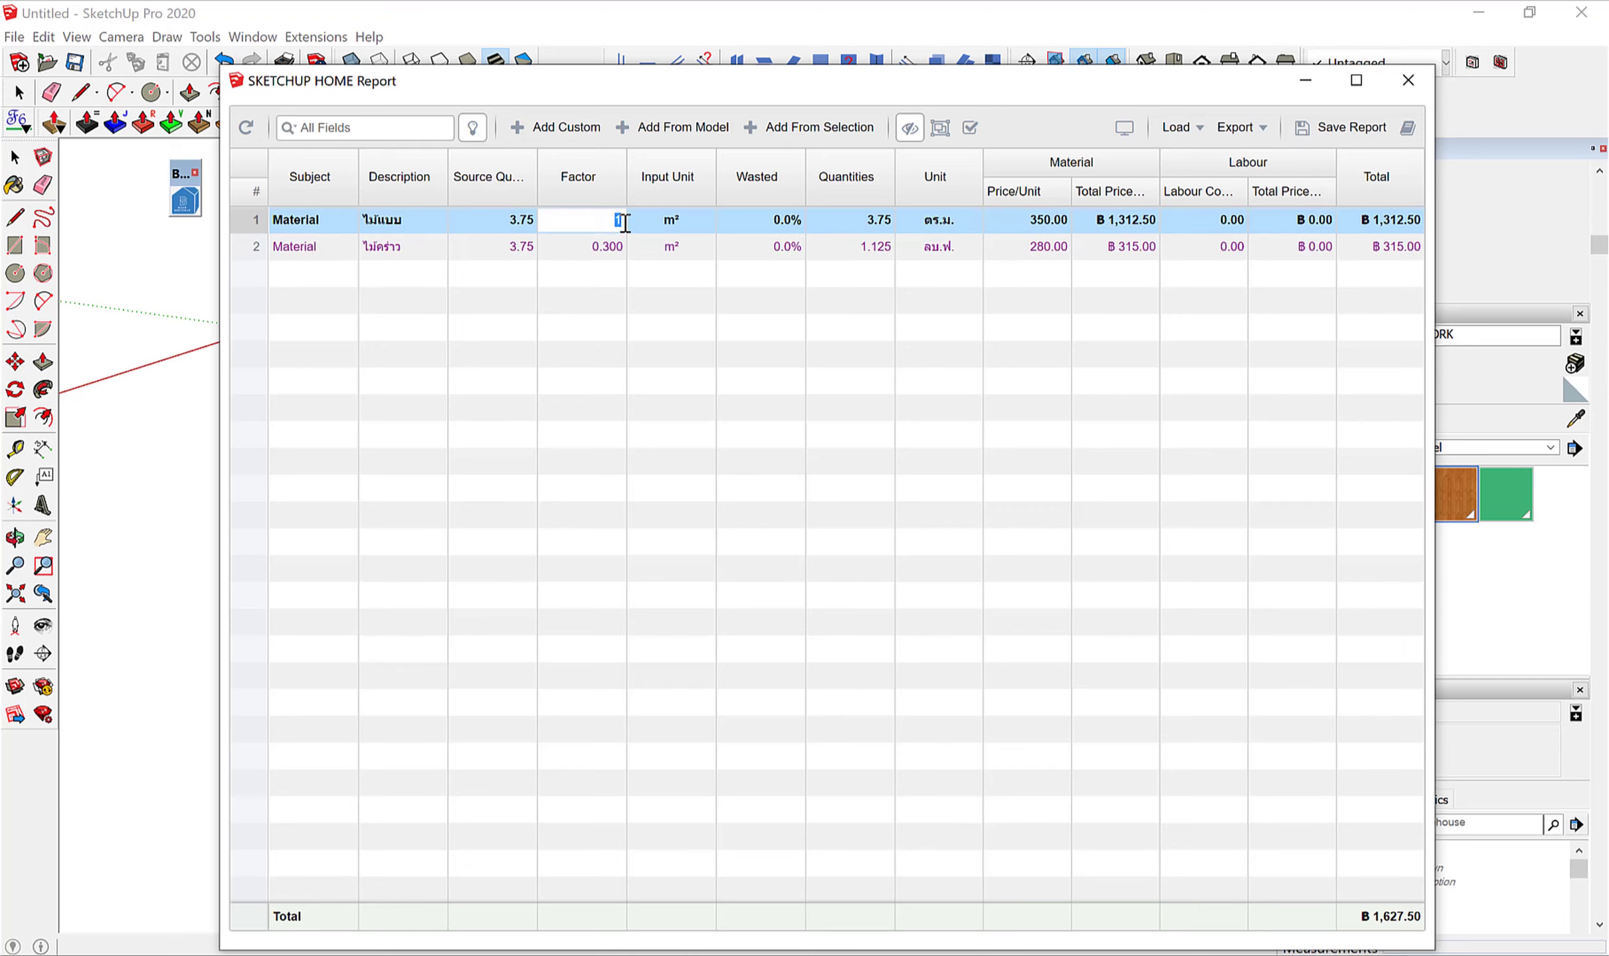
pyautogui.write('0.7')
pyautogui.press('Return')
pyautogui.click(611, 253)
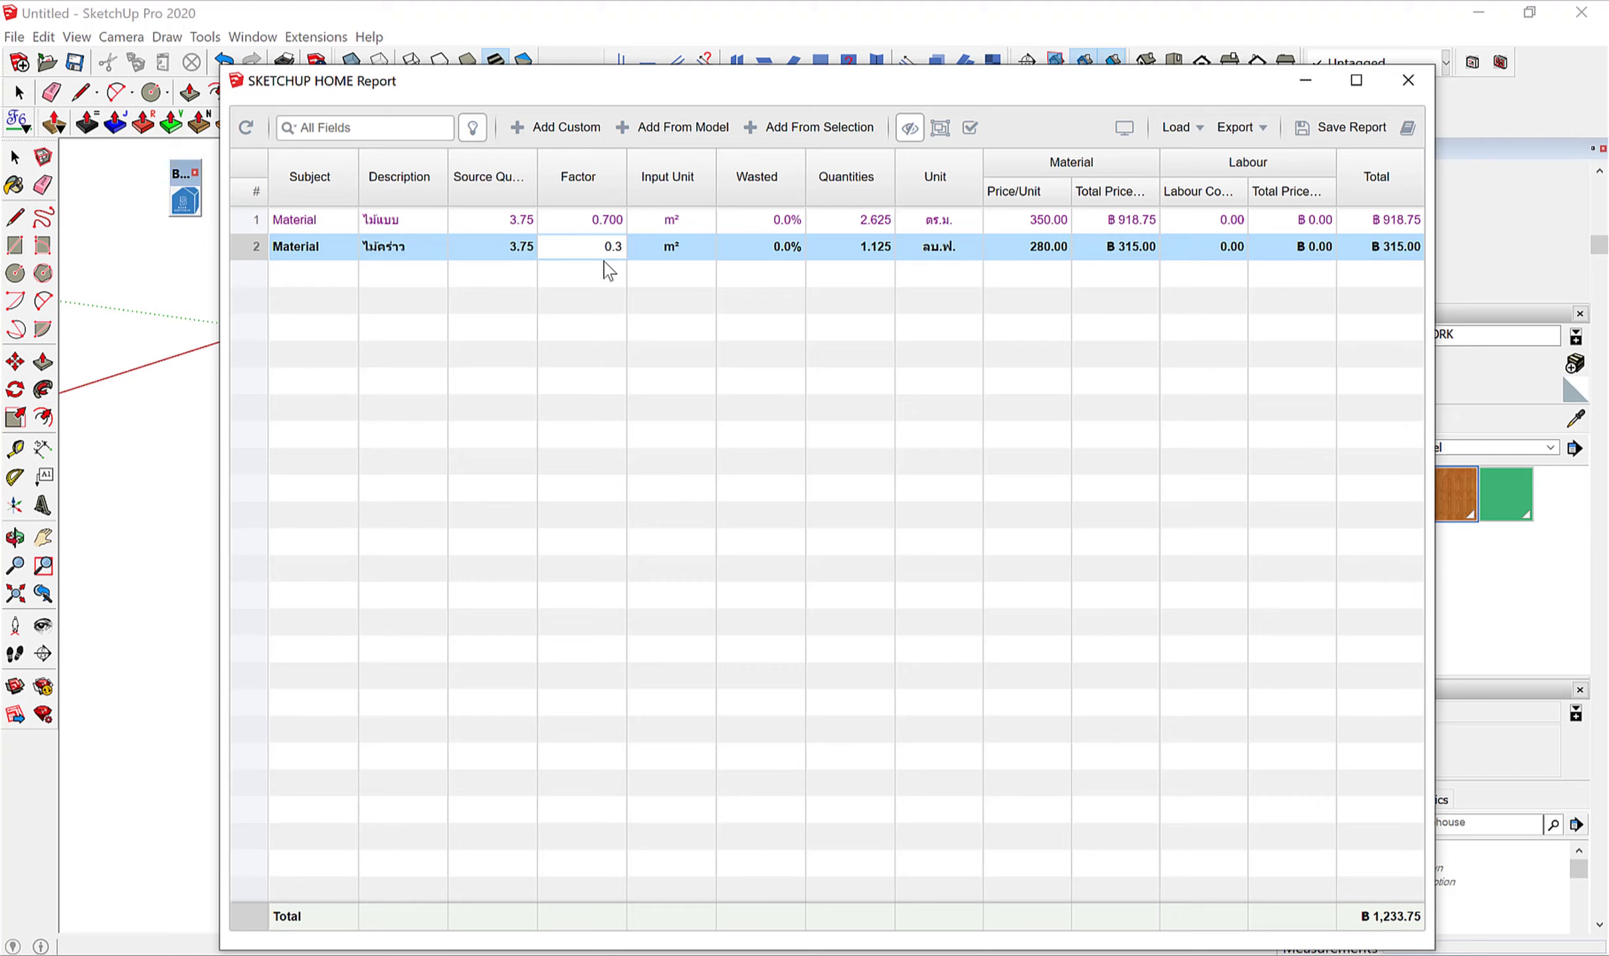
pyautogui.moveTo(575, 246); pyautogui.dragTo(624, 269)
pyautogui.write('0.21')
# Recommit the ไม้คร่าว factor at 0.3 and reset the ไม้แบบ factor to 1.
pyautogui.press('BackSpace')
pyautogui.press('BackSpace')
pyautogui.press('BackSpace')
pyautogui.press('BackSpace')
pyautogui.write('0.3')
pyautogui.press('Return')
pyautogui.click(617, 223)
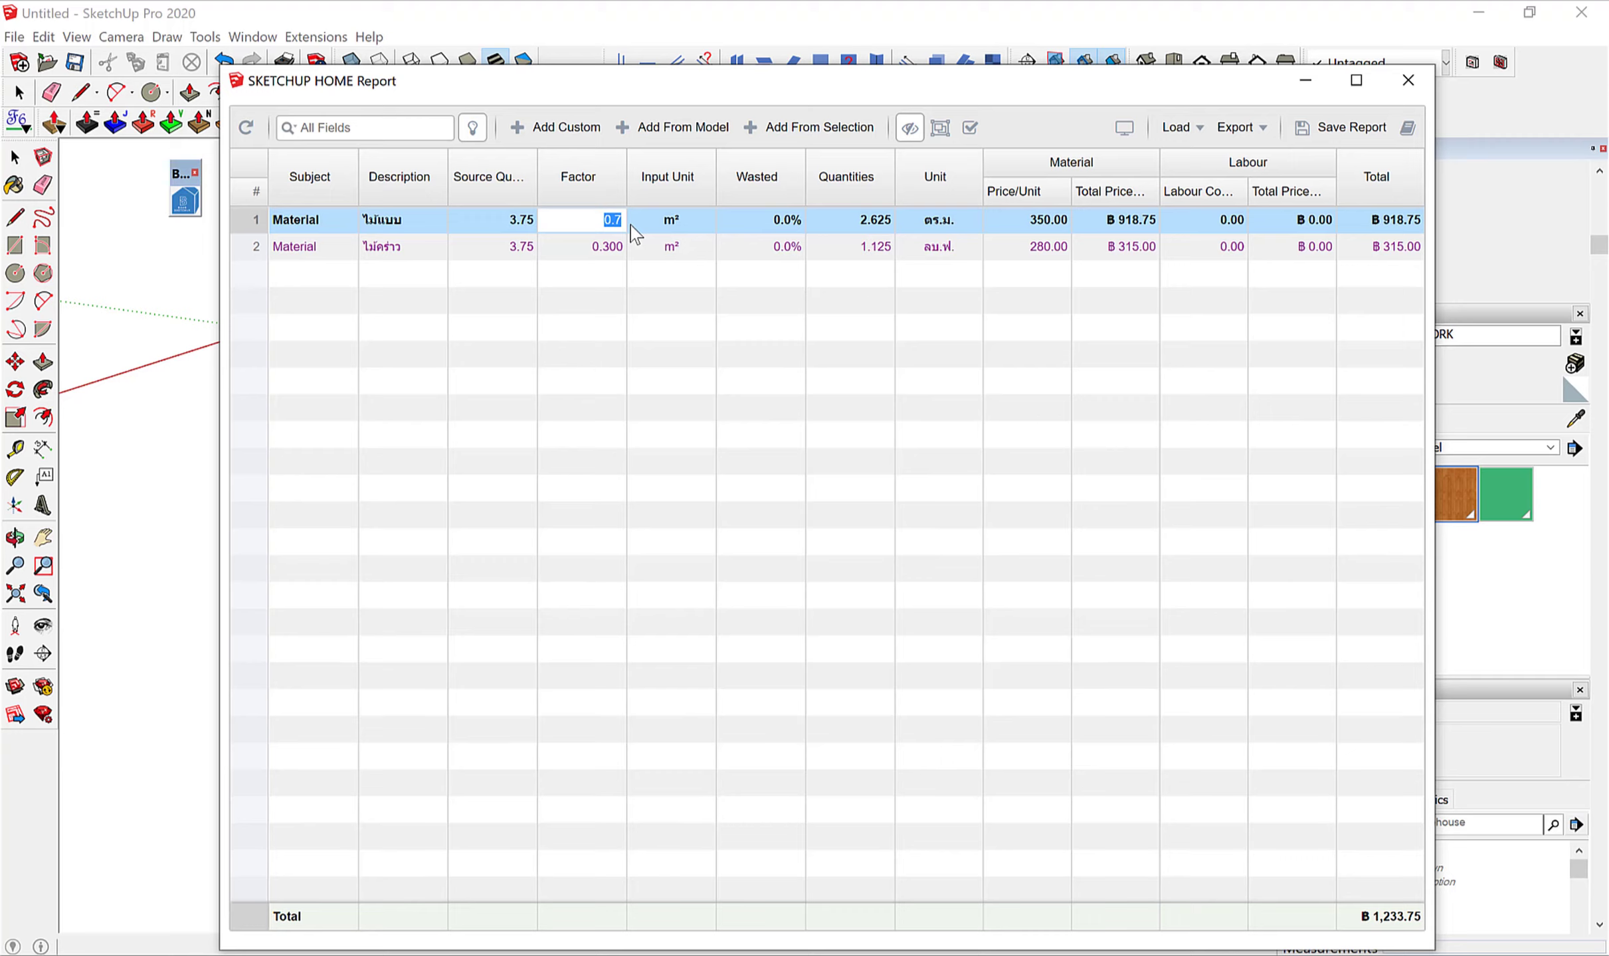
pyautogui.write('0')
pyautogui.press('BackSpace')
pyautogui.write('-0')
pyautogui.press('BackSpace')
pyautogui.press('BackSpace')
pyautogui.write('1')
pyautogui.press('Return')
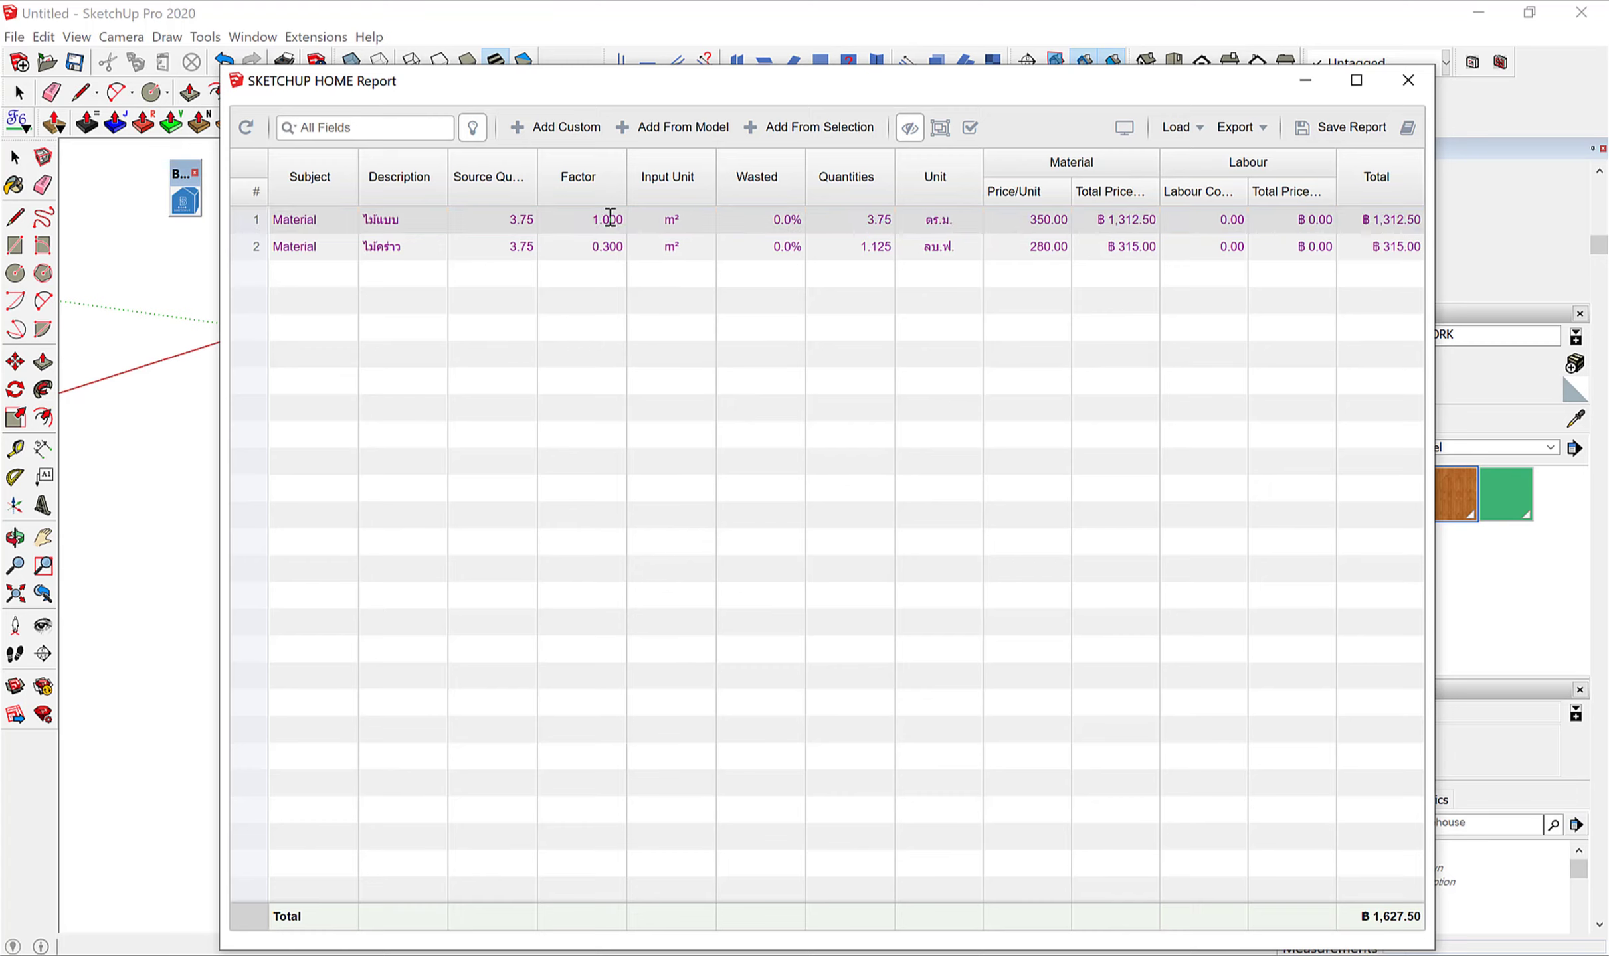
# Set factors 0.7 for ไม้แบบ and 0.21 for ไม้คร่าว, then duplicate the ไม้คร่าว row.
pyautogui.doubleClick(611, 225)
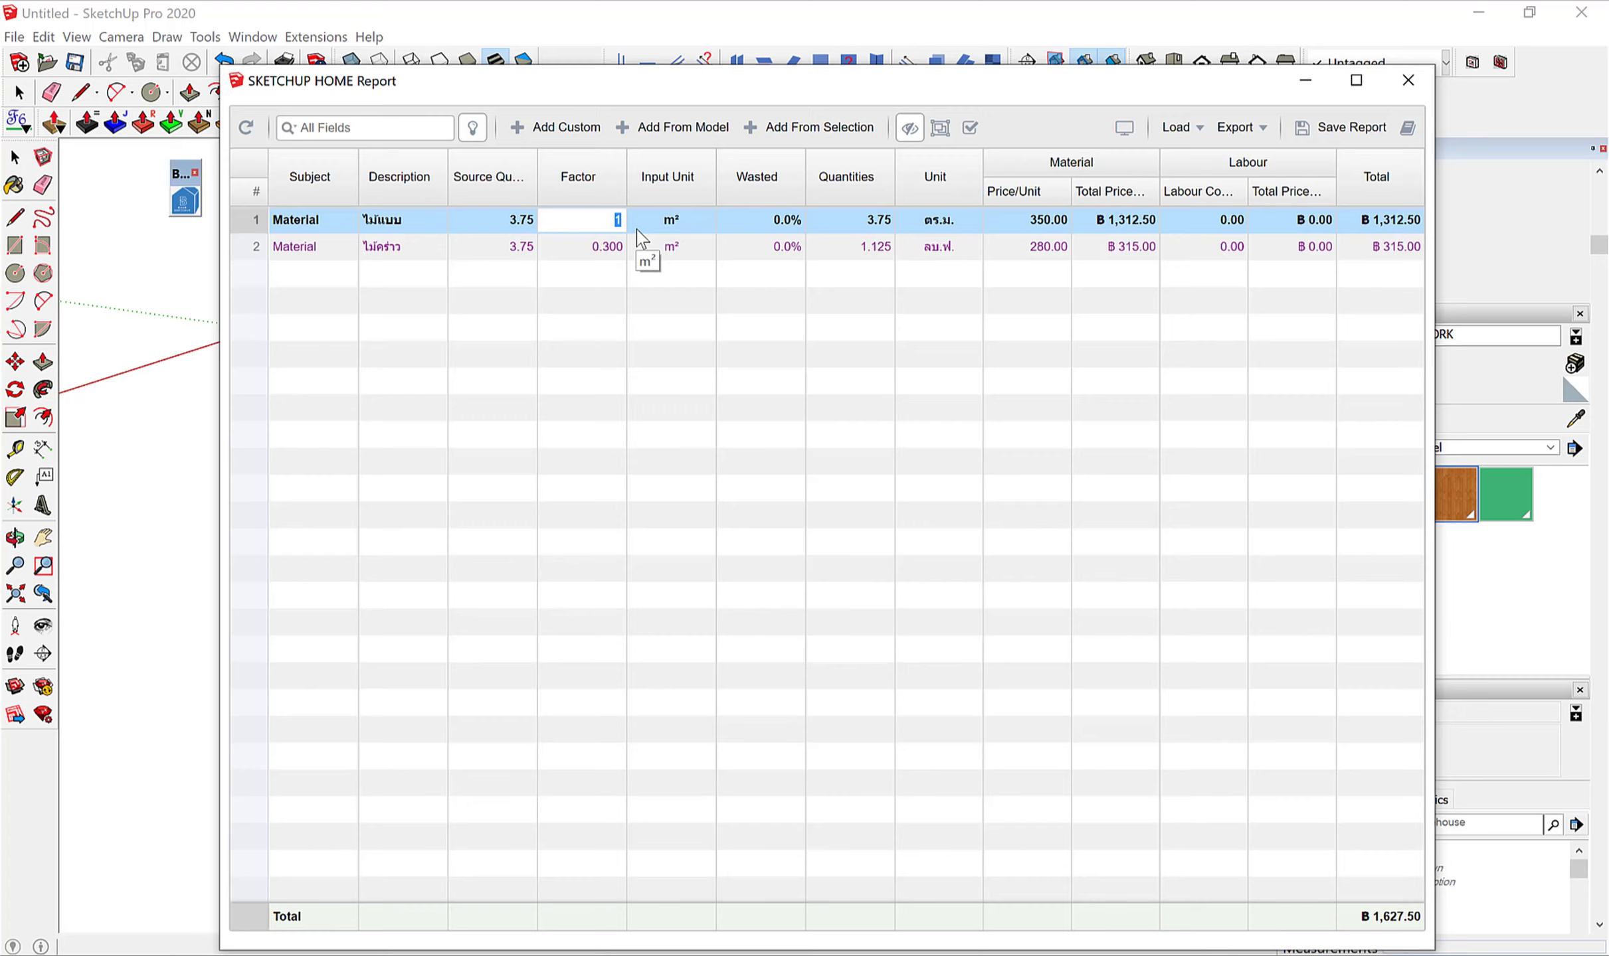
pyautogui.write('0.7')
pyautogui.press('Return')
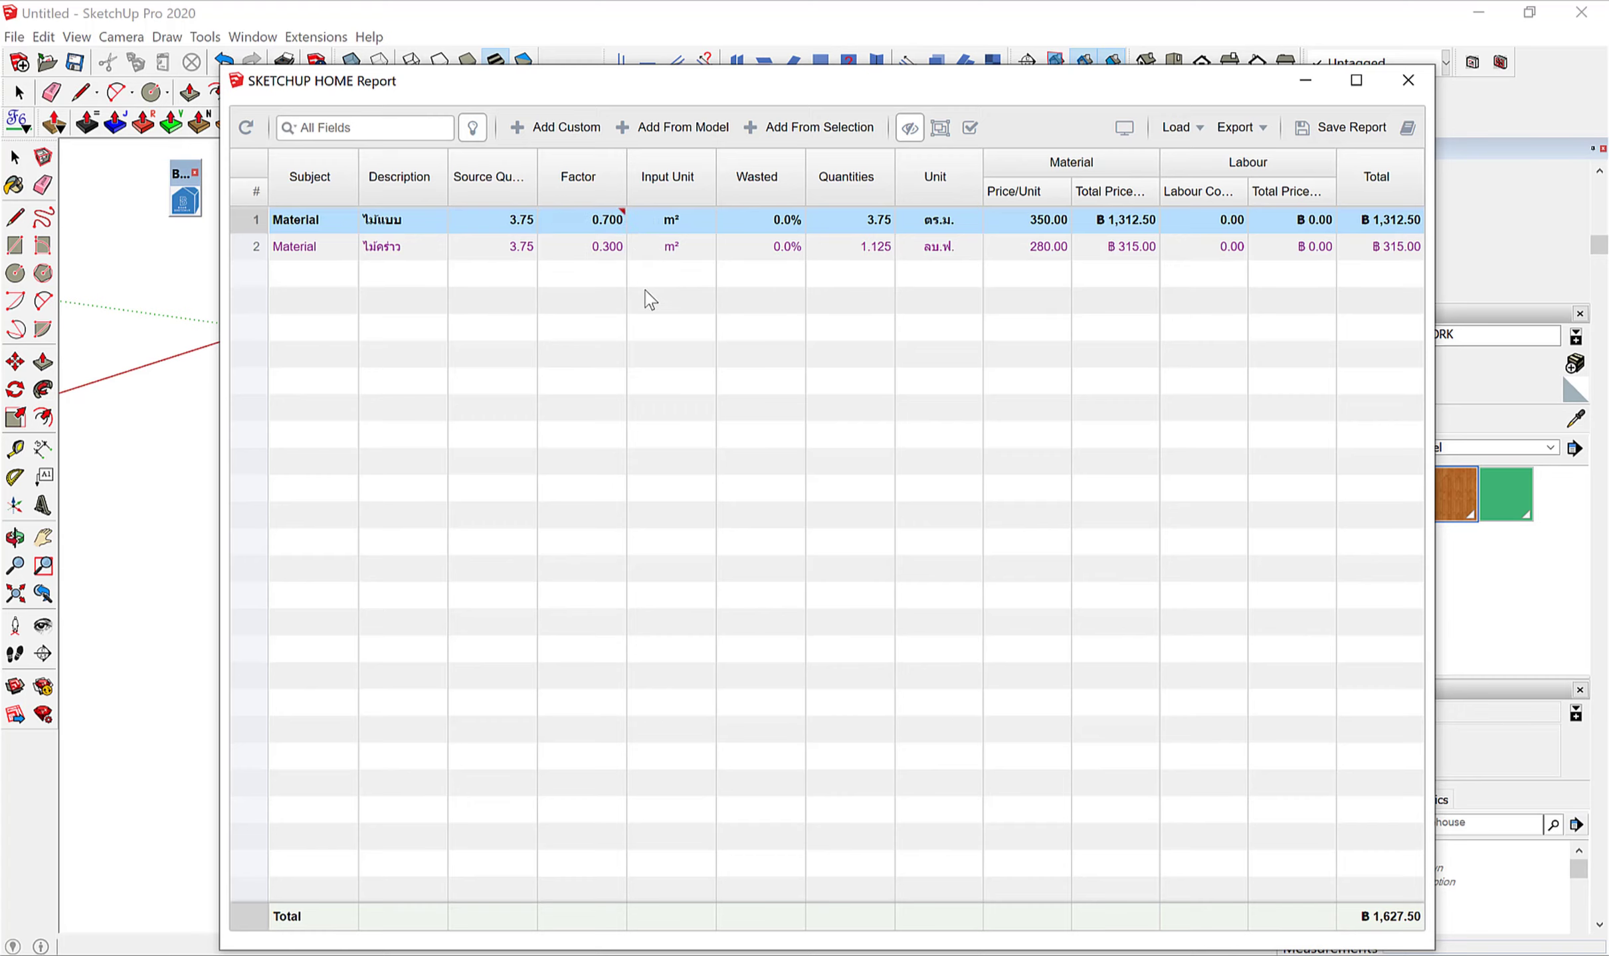
pyautogui.click(607, 252)
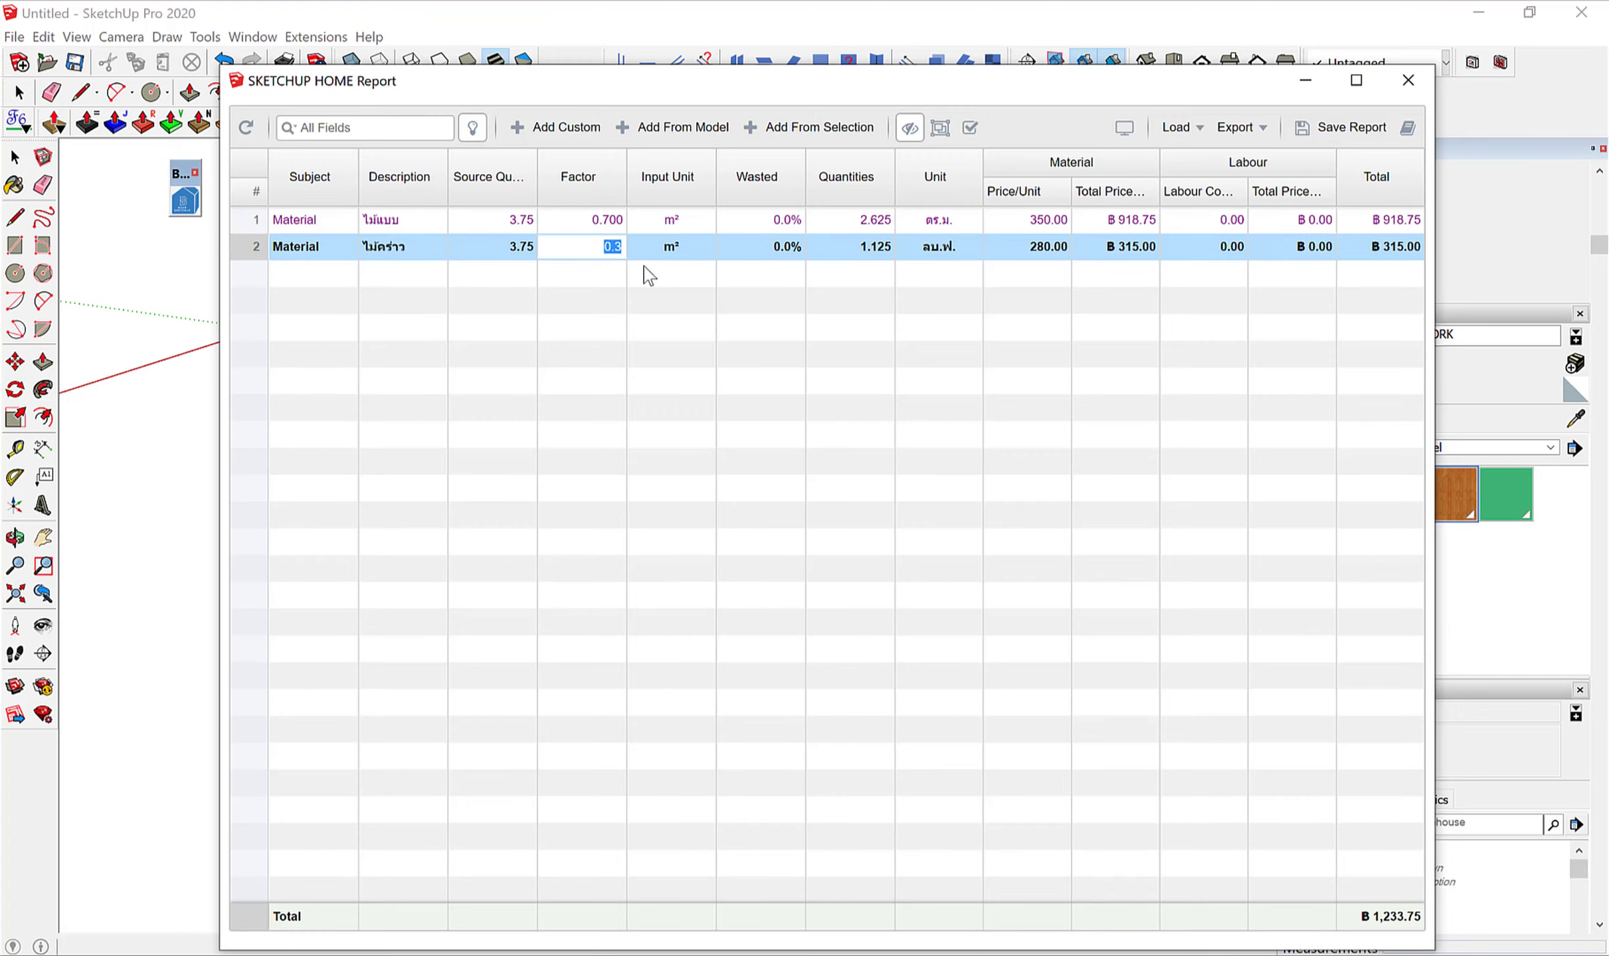
pyautogui.press('BackSpace')
pyautogui.press('BackSpace')
pyautogui.write('.21')
pyautogui.press('Return')
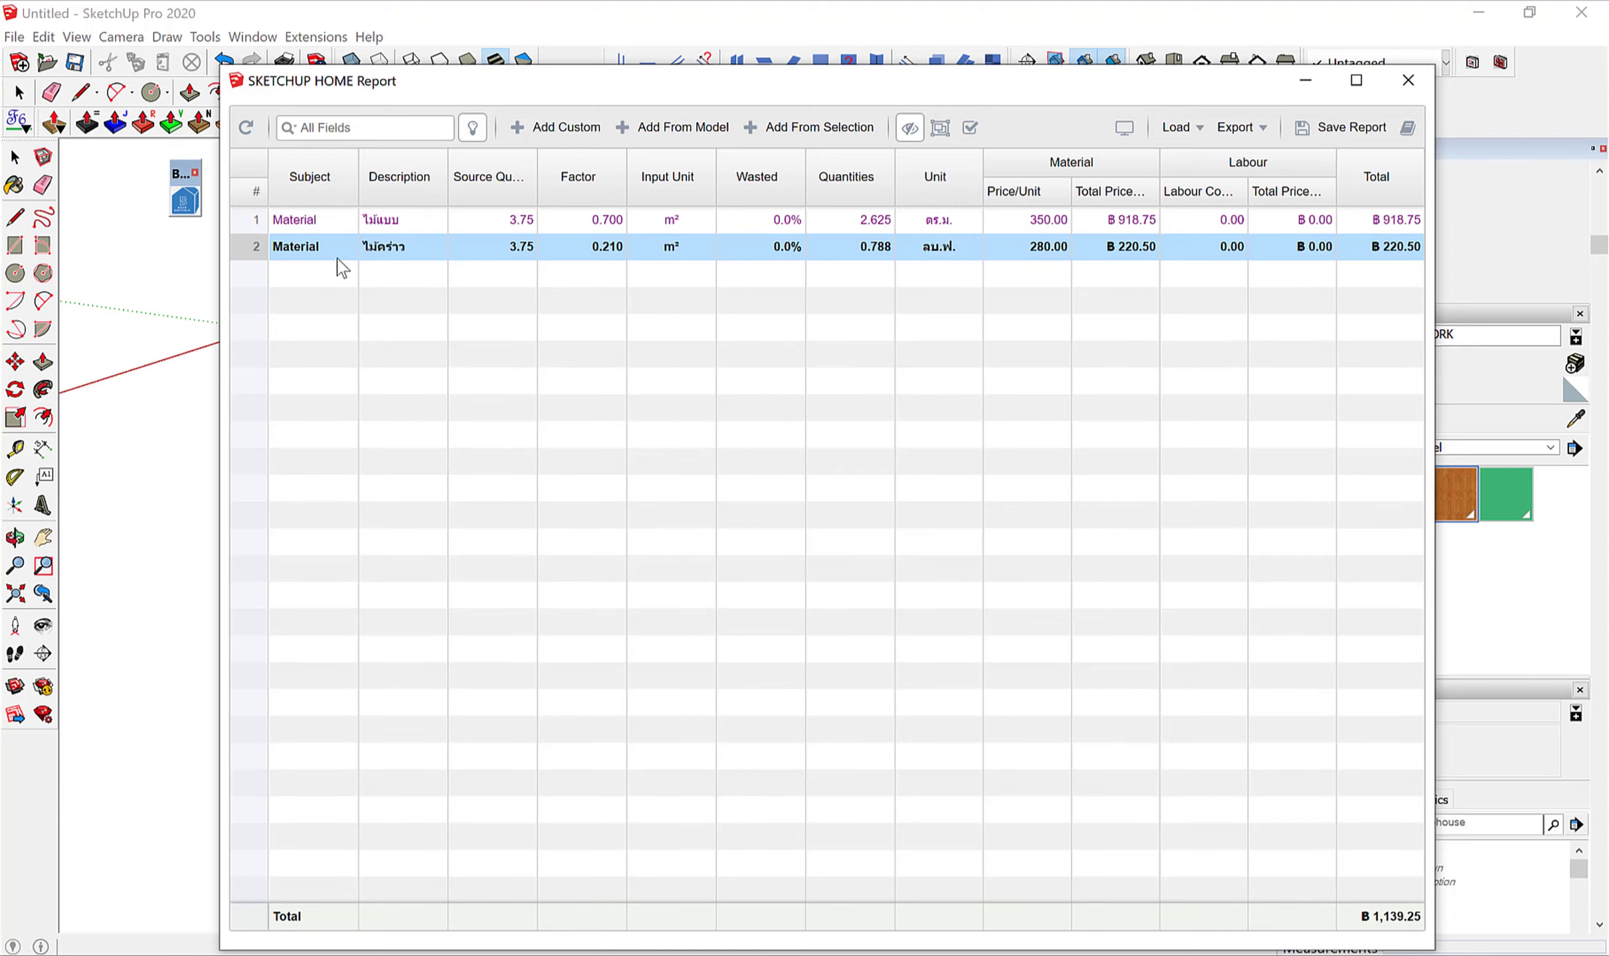
pyautogui.rightClick(315, 253)
pyautogui.click(355, 284)
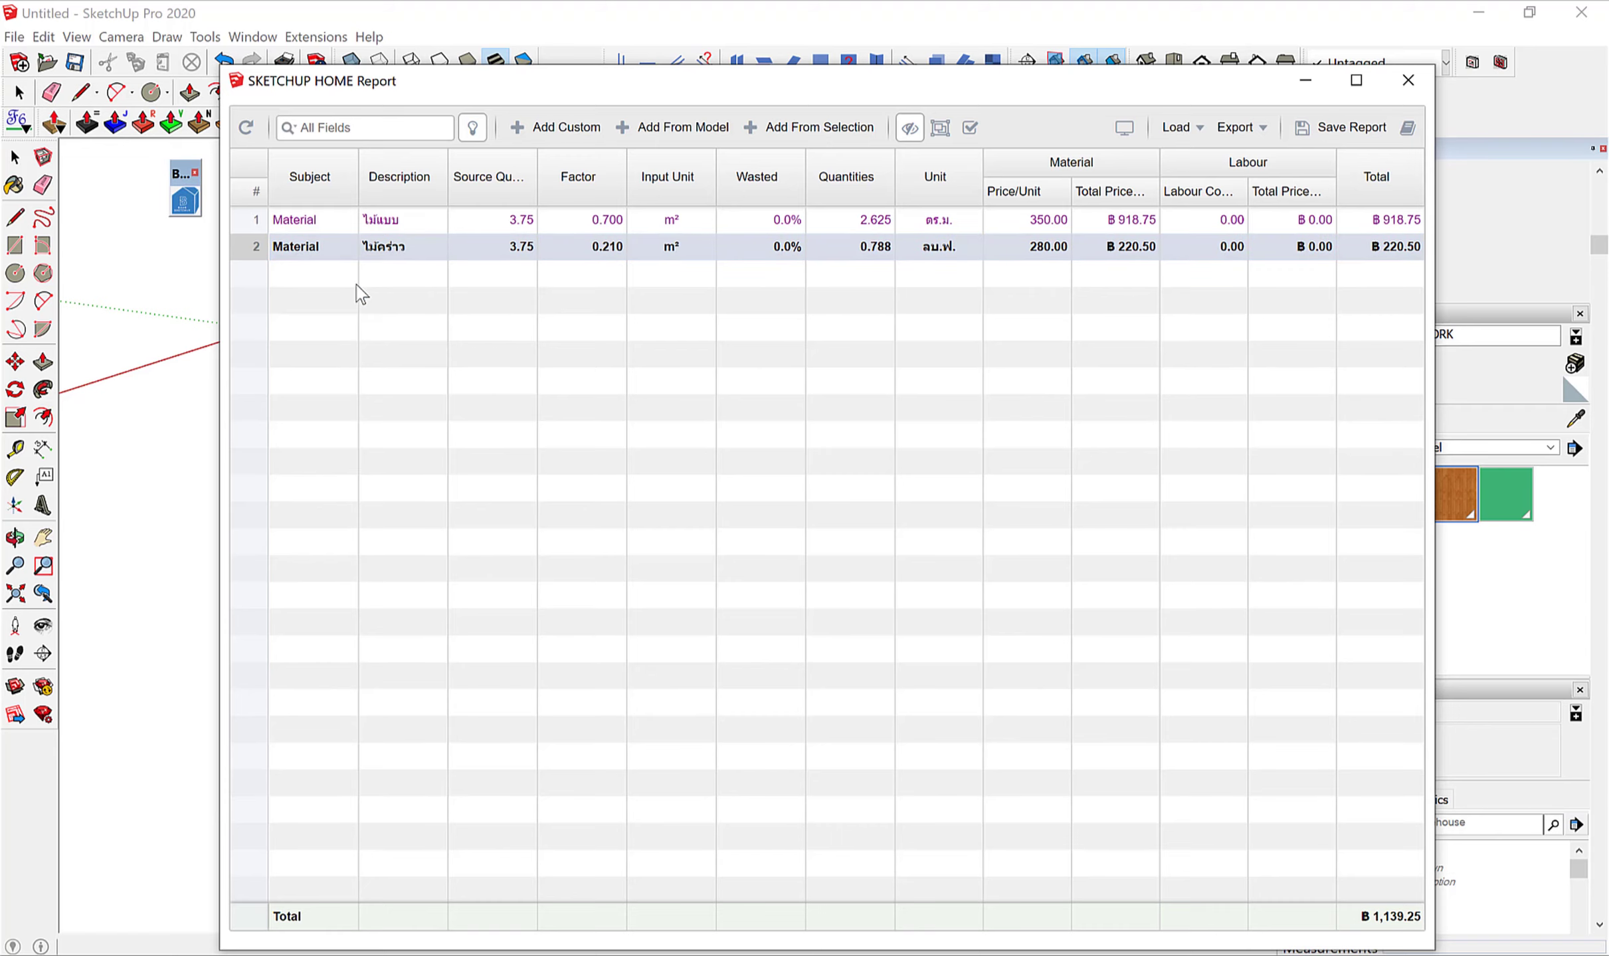
# Rename the copied row 3's description to ค่าแรงไม้แบบ.
pyautogui.doubleClick(407, 268)
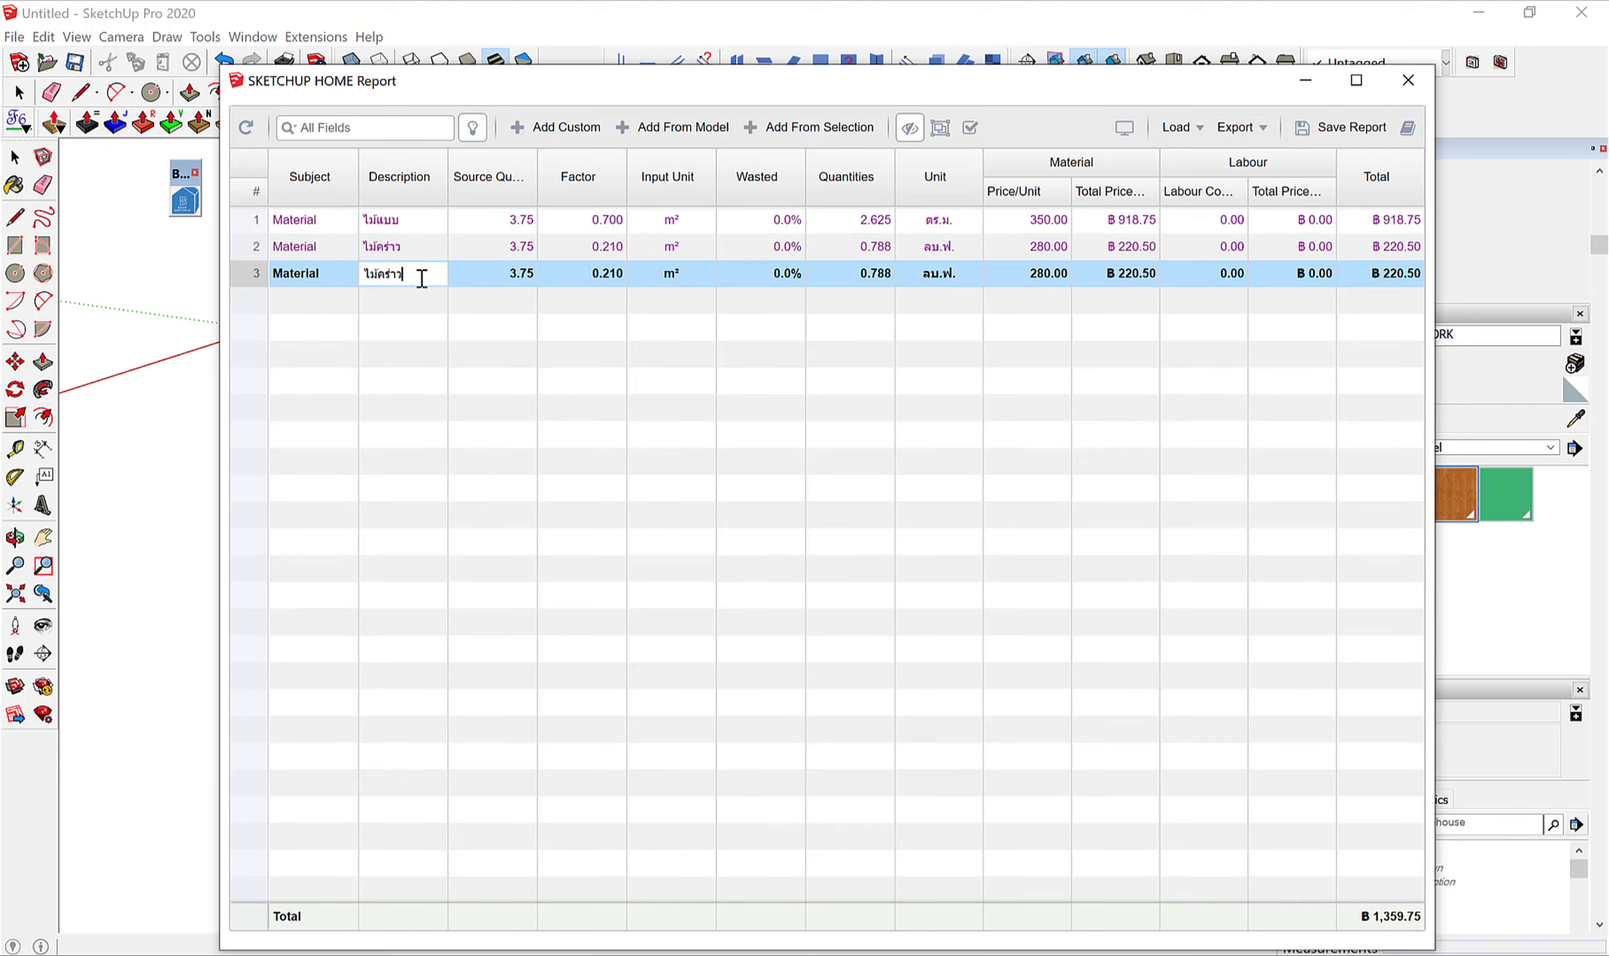
pyautogui.doubleClick(360, 272)
pyautogui.press('BackSpace')
pyautogui.write('ร่าแร')
pyautogui.write('งไม้แบบ')
pyautogui.press('Return')
# Give row 3 Factor 1, material Price/Unit 0 and Labour Cost 150.
pyautogui.doubleClick(611, 278)
pyautogui.moveTo(592, 277); pyautogui.dragTo(632, 286)
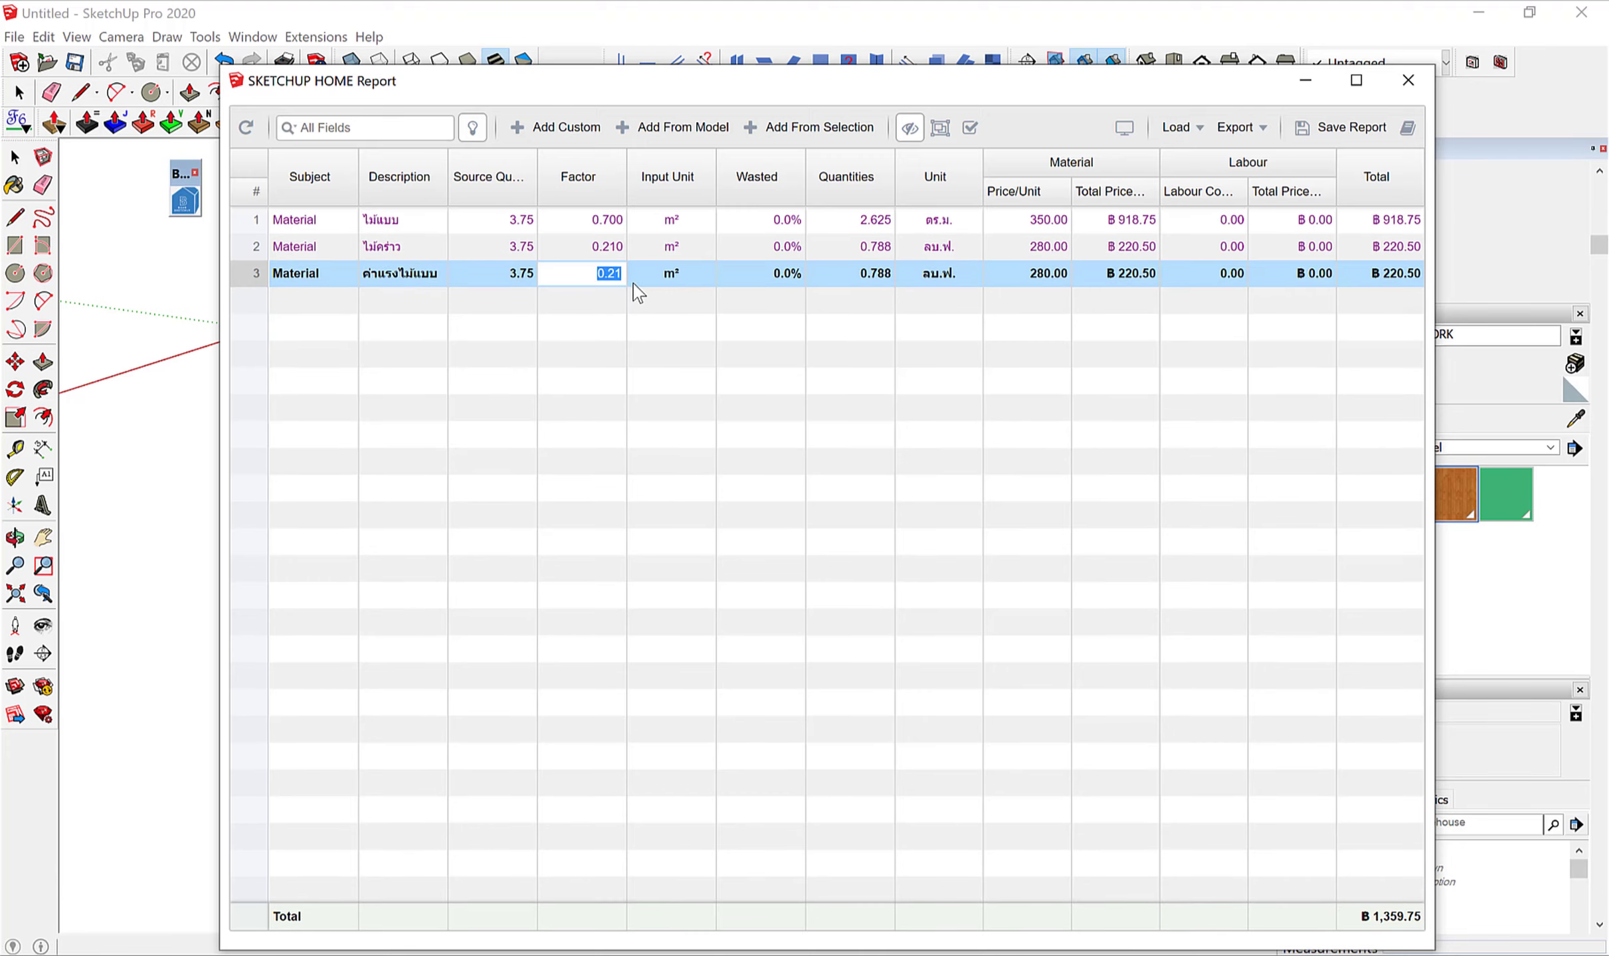
pyautogui.write('1')
pyautogui.press('Return')
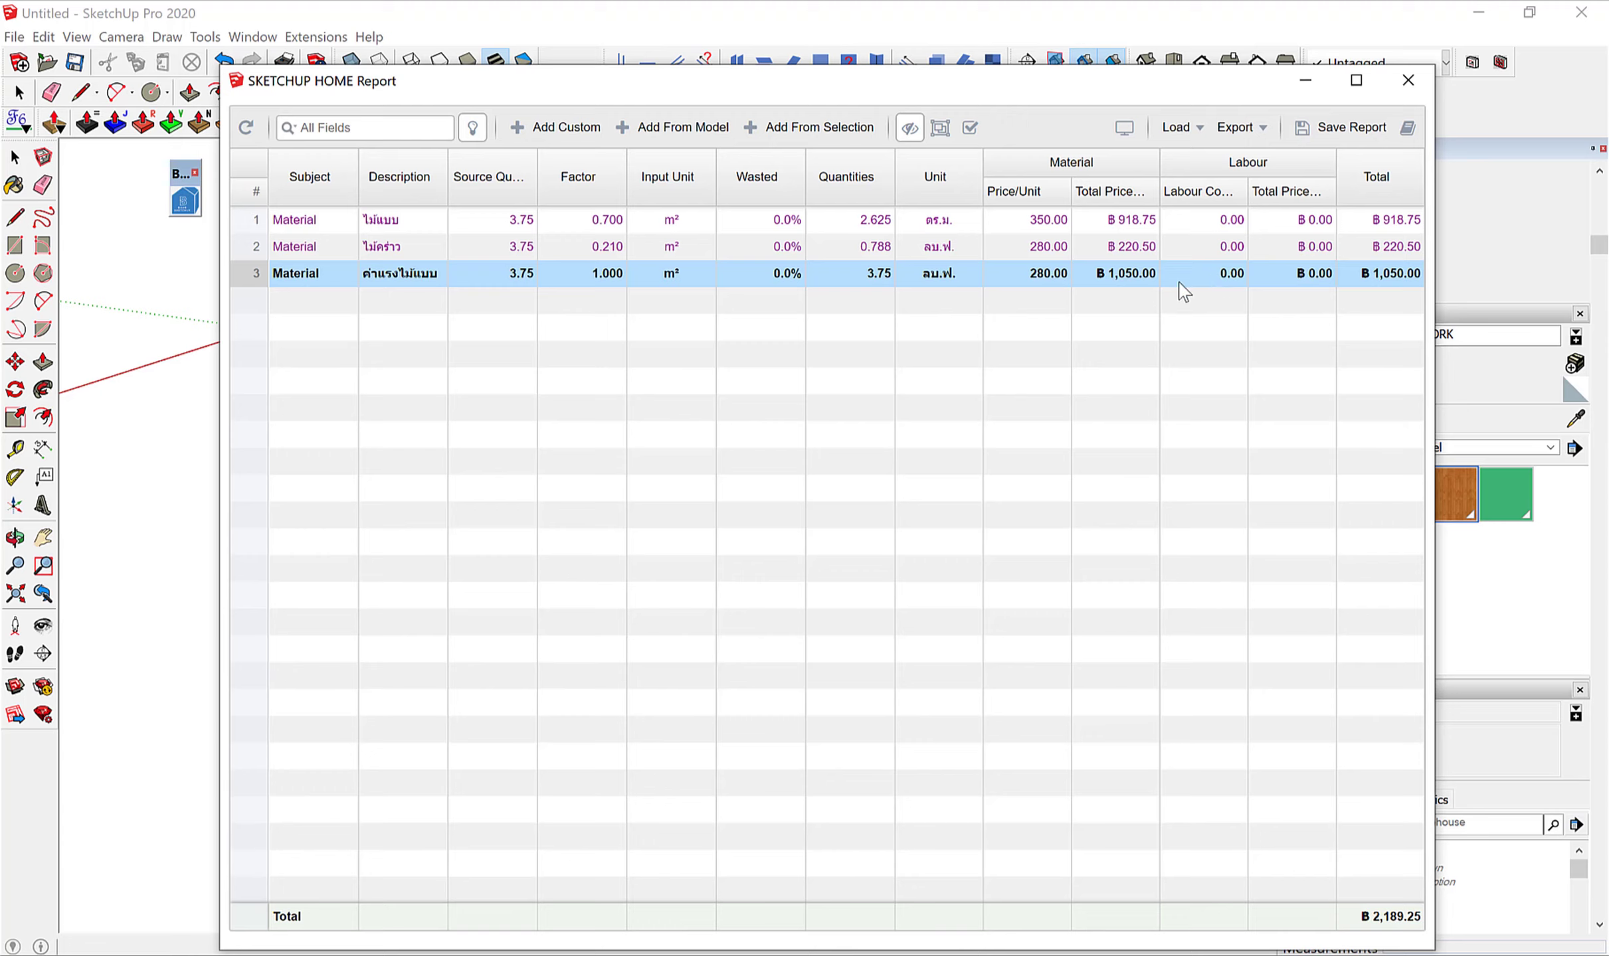
pyautogui.doubleClick(1049, 273)
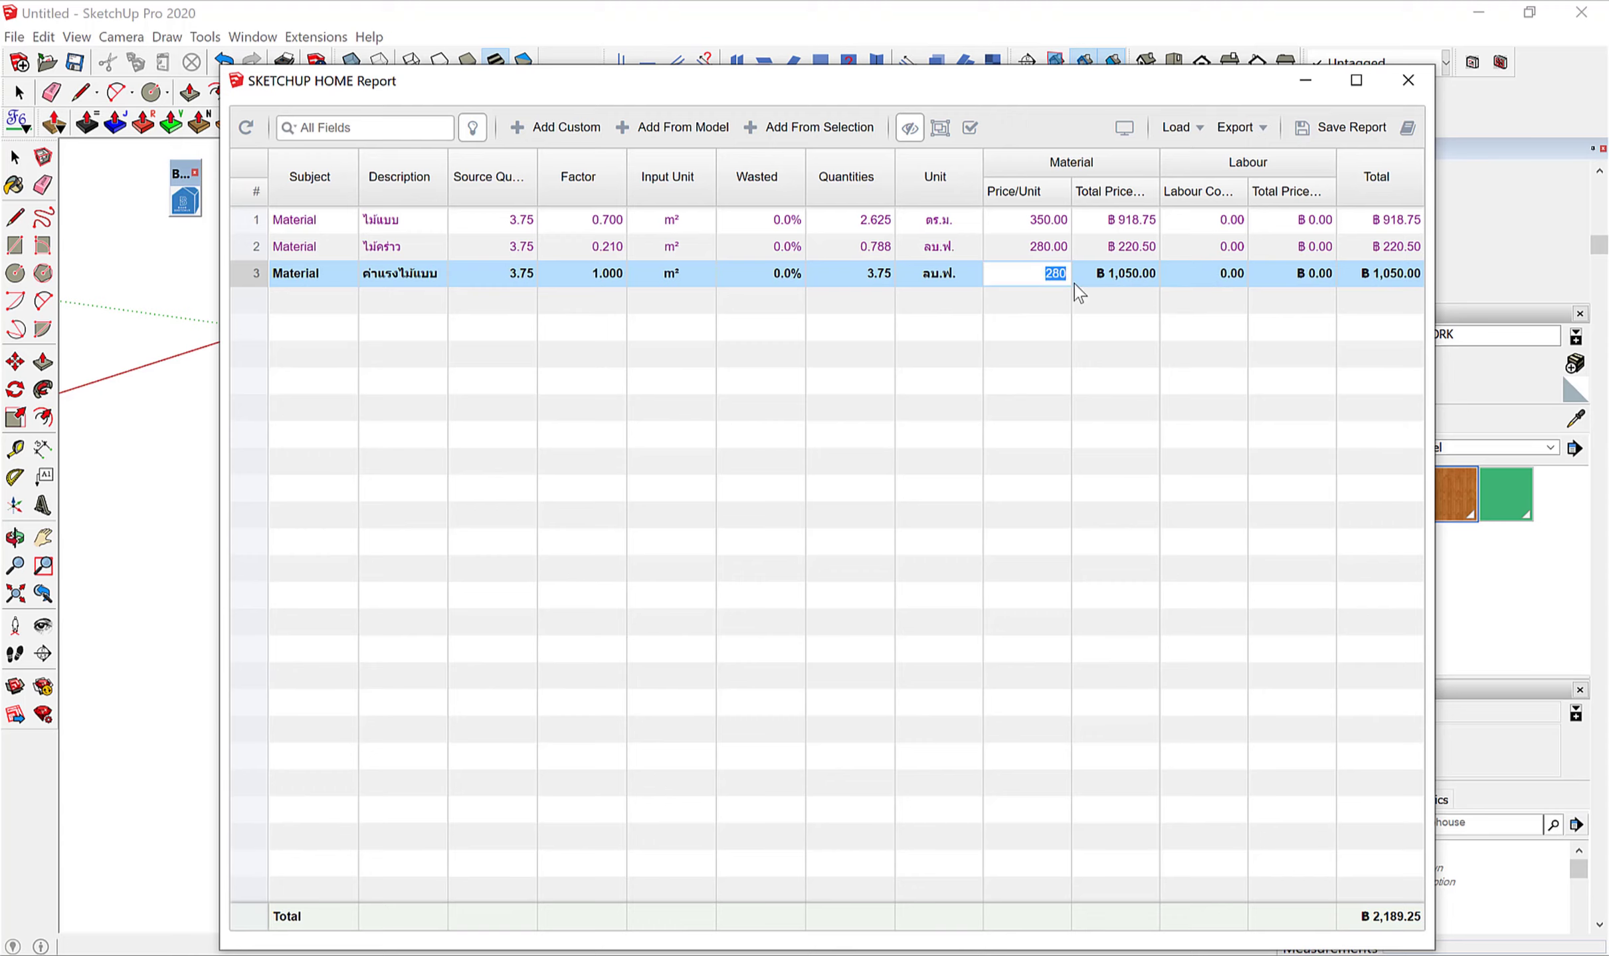
pyautogui.write('0')
pyautogui.press('Return')
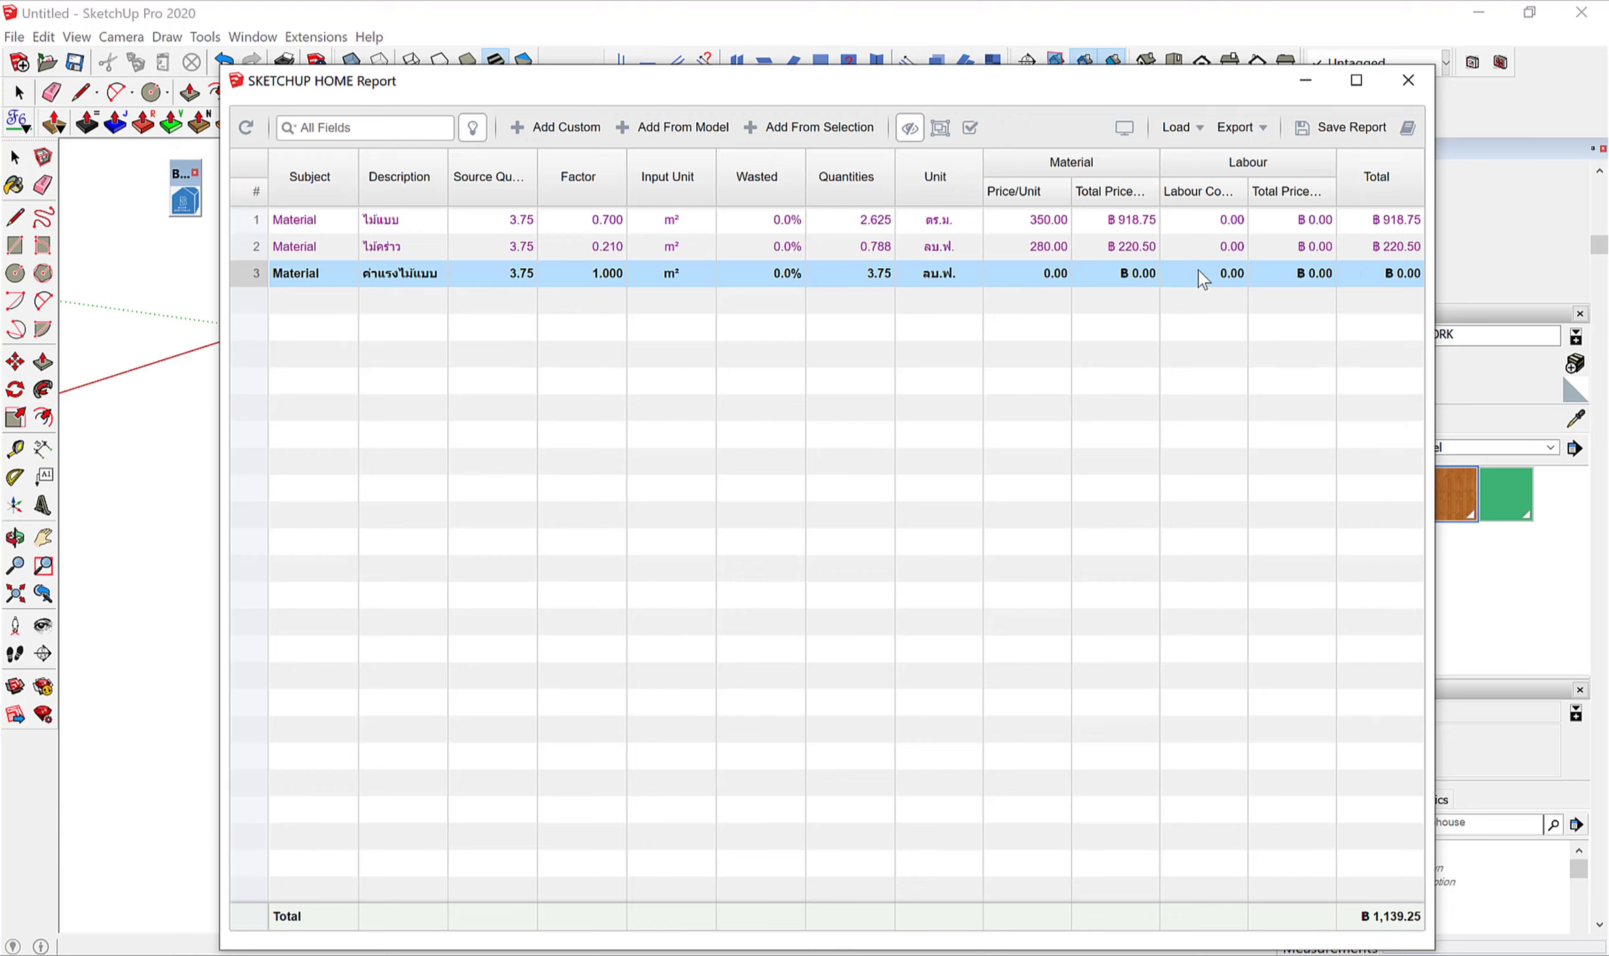
pyautogui.doubleClick(1208, 277)
pyautogui.write('1')
pyautogui.write('50')
pyautogui.press('Return')
# Duplicate row 3 into a new ตะปู row with Factor 0.25.
pyautogui.rightClick(384, 277)
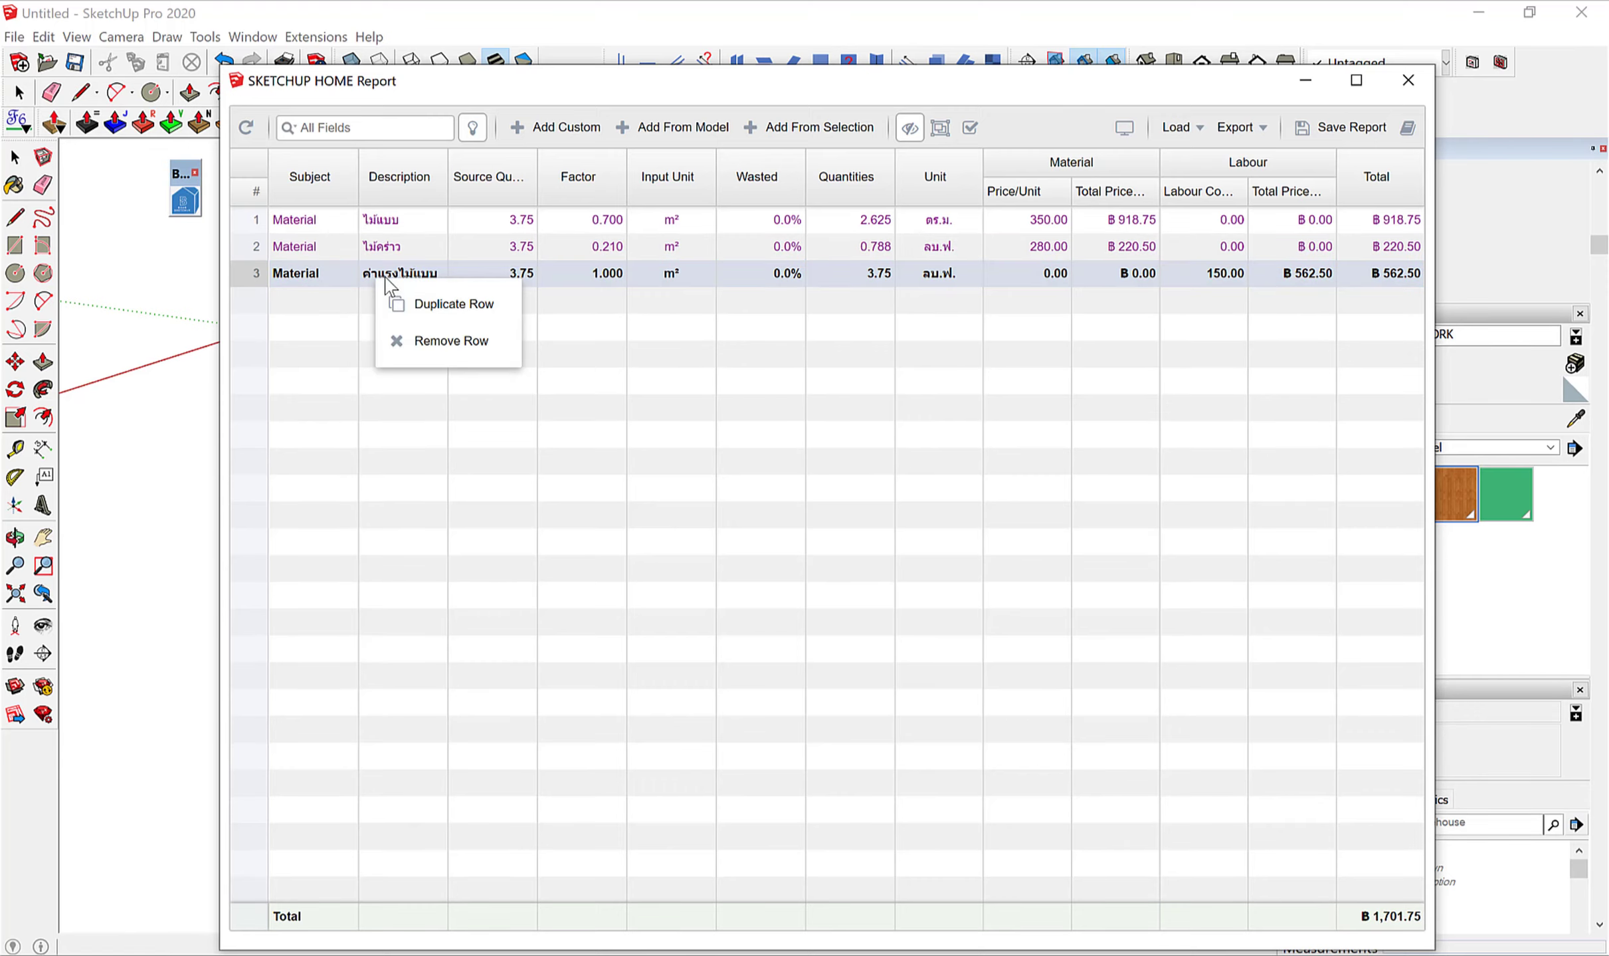
pyautogui.click(452, 309)
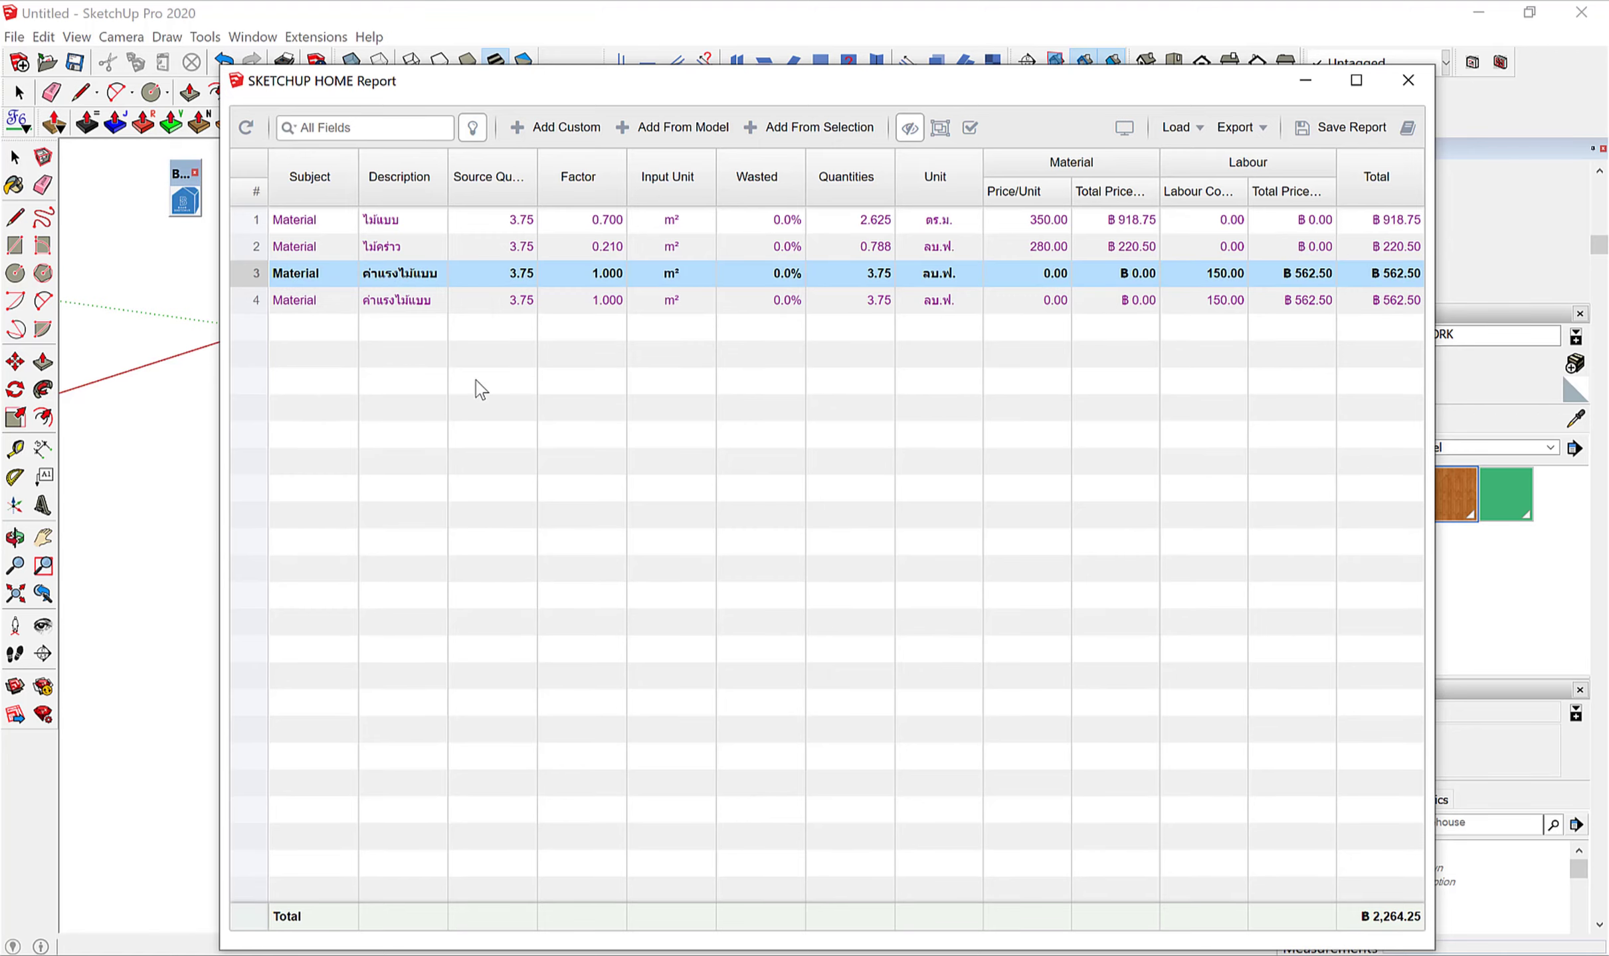
pyautogui.doubleClick(416, 301)
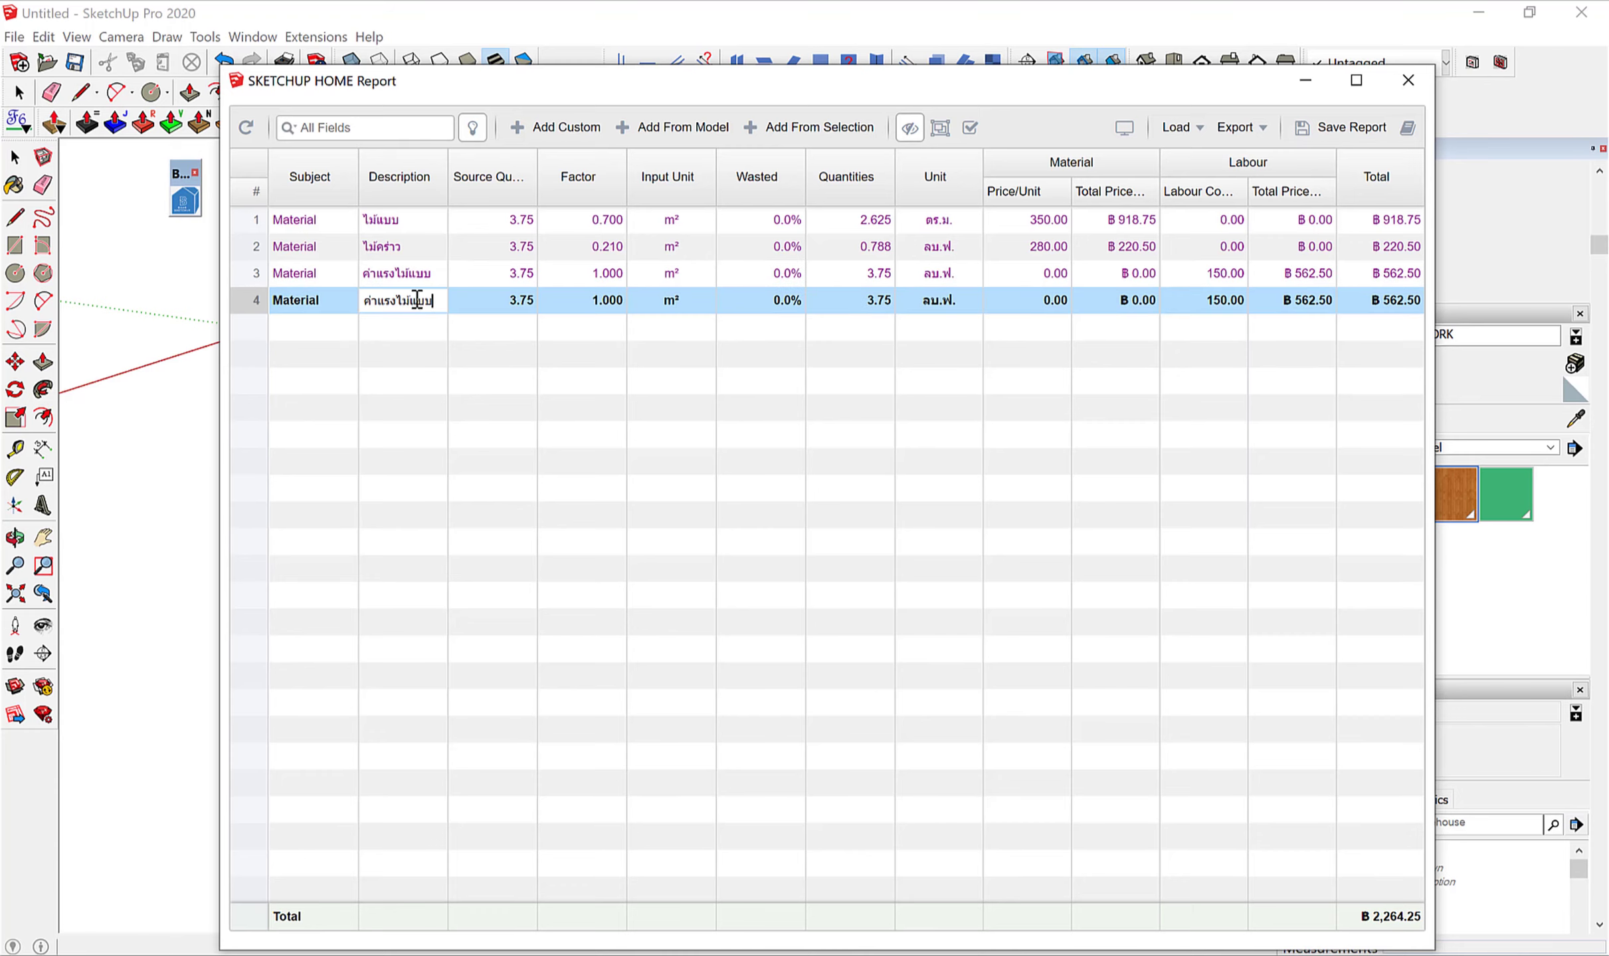
pyautogui.moveTo(432, 301); pyautogui.dragTo(358, 300)
pyautogui.press('BackSpace')
pyautogui.write('ตะปู')
pyautogui.press('Return')
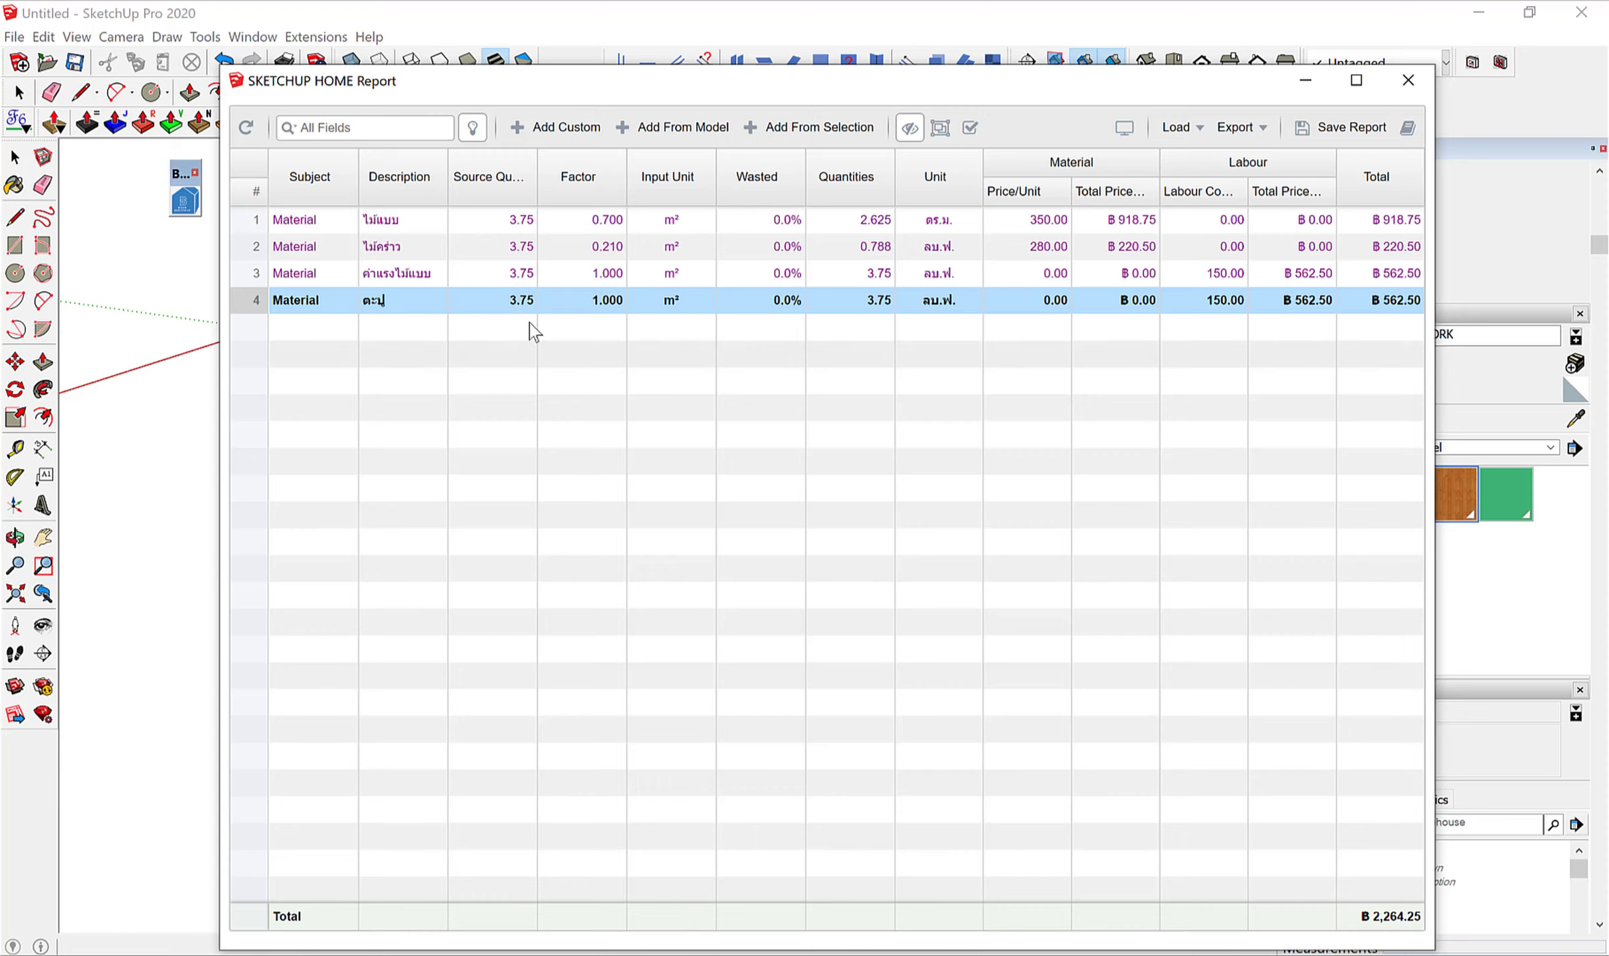
pyautogui.doubleClick(603, 302)
pyautogui.write('0.25')
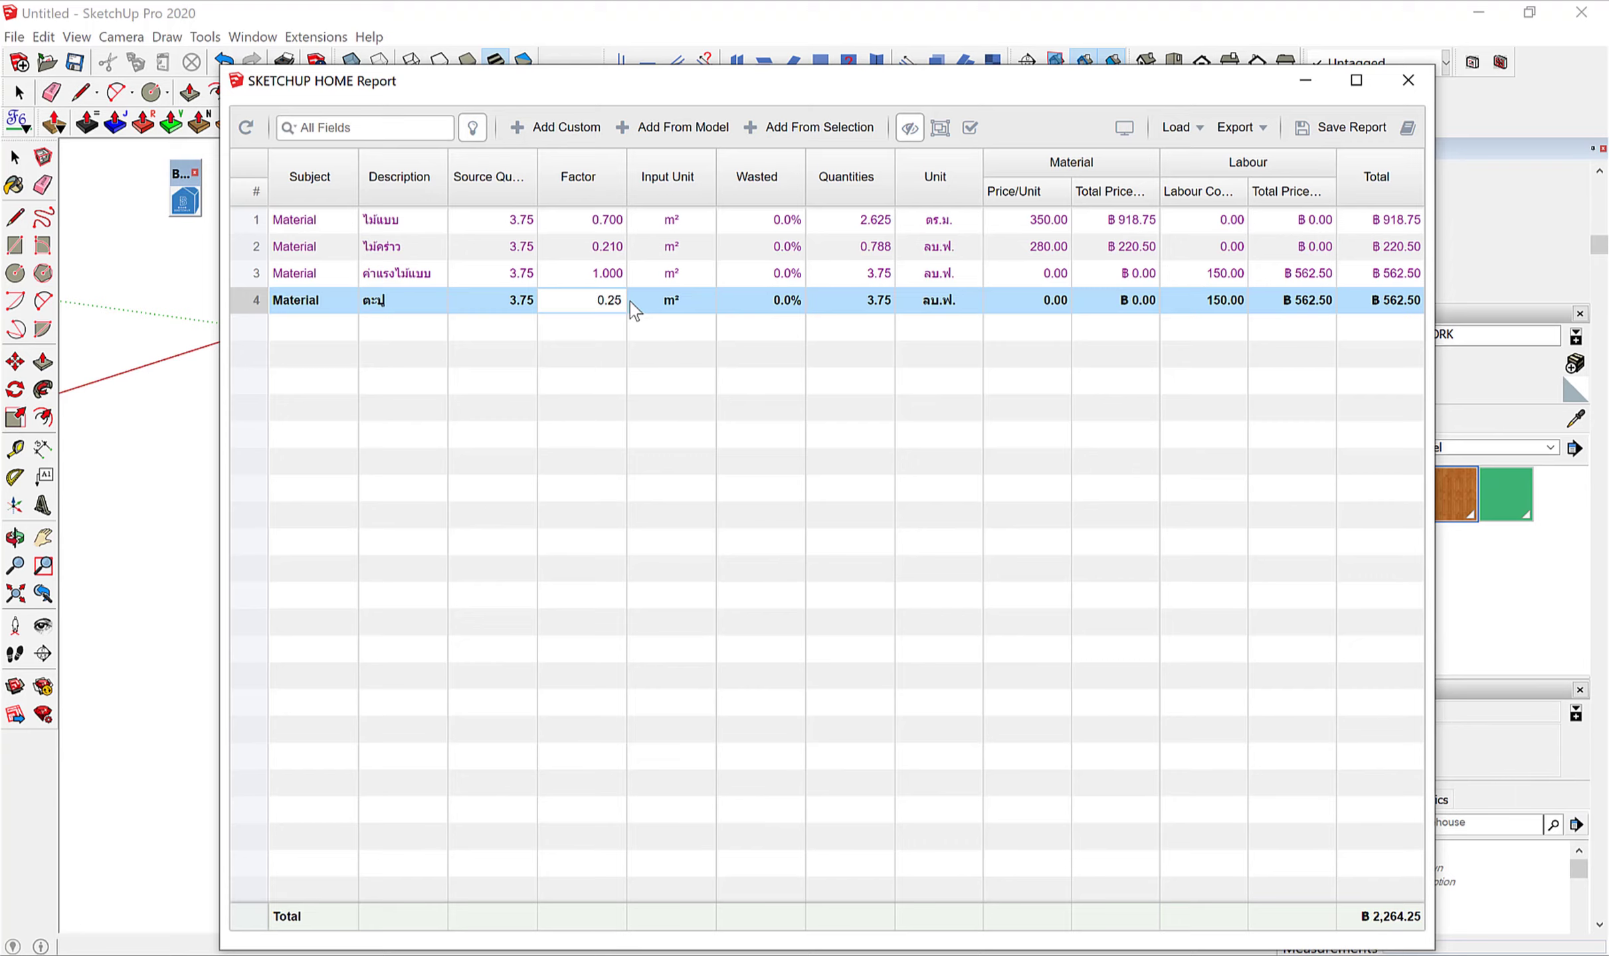
pyautogui.press('Return')
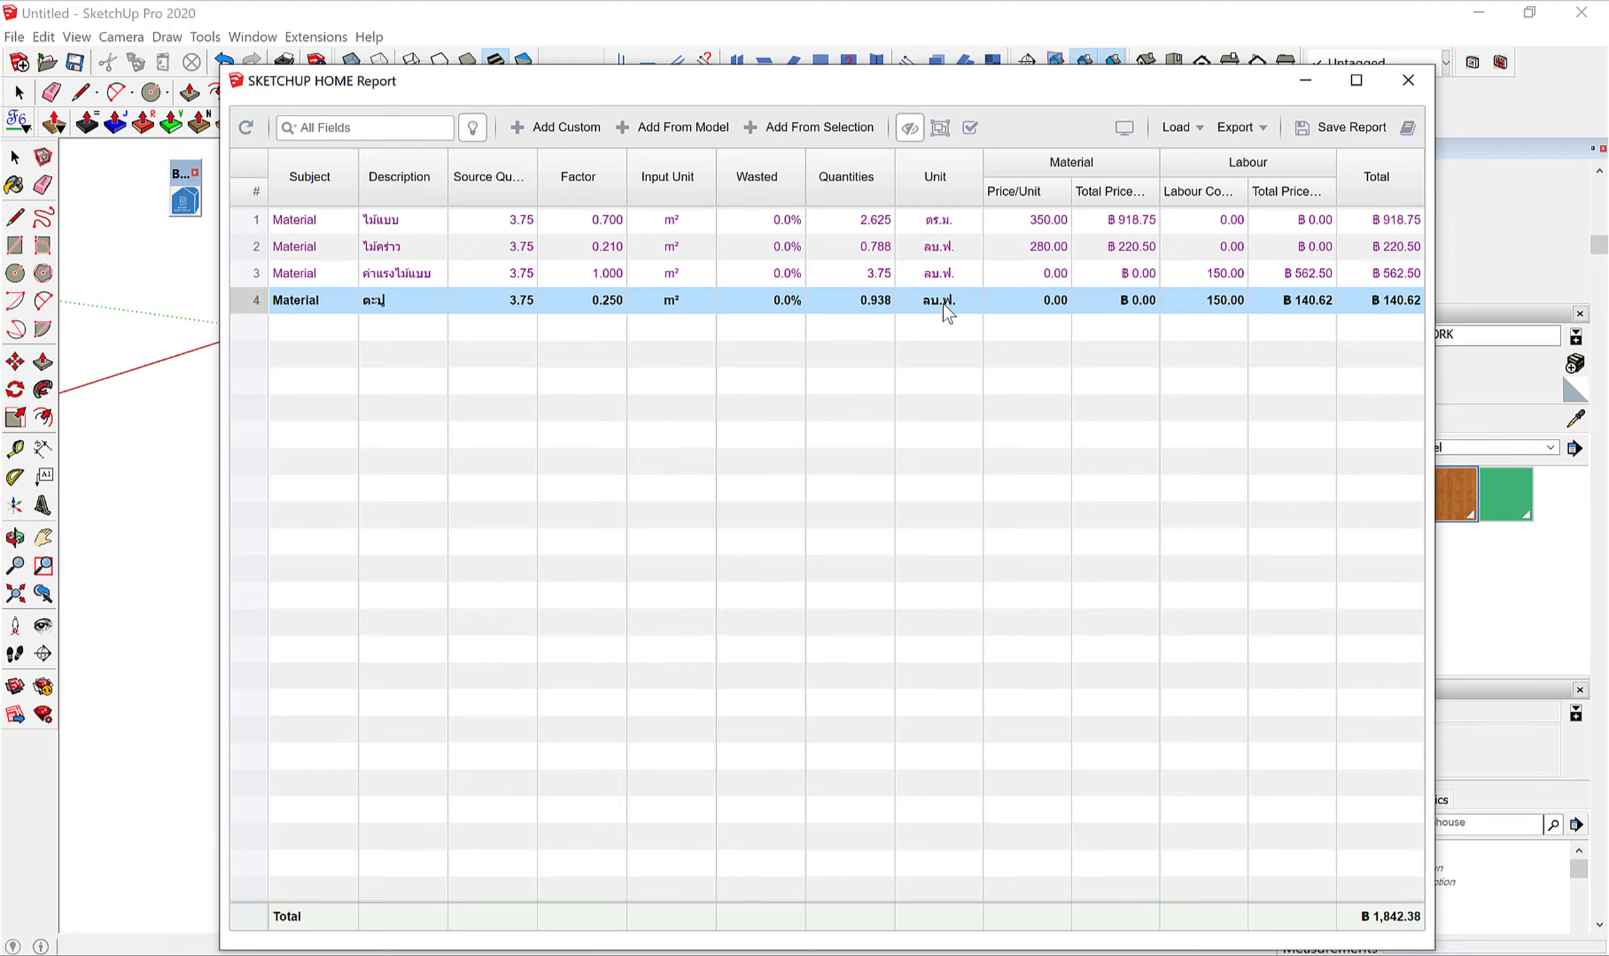
# Set the ตะปู unit to กก. and the labour row's unit to ตร.ม., then show Document Presentation.
pyautogui.doubleClick(945, 303)
pyautogui.press('BackSpace')
pyautogui.write('กก')
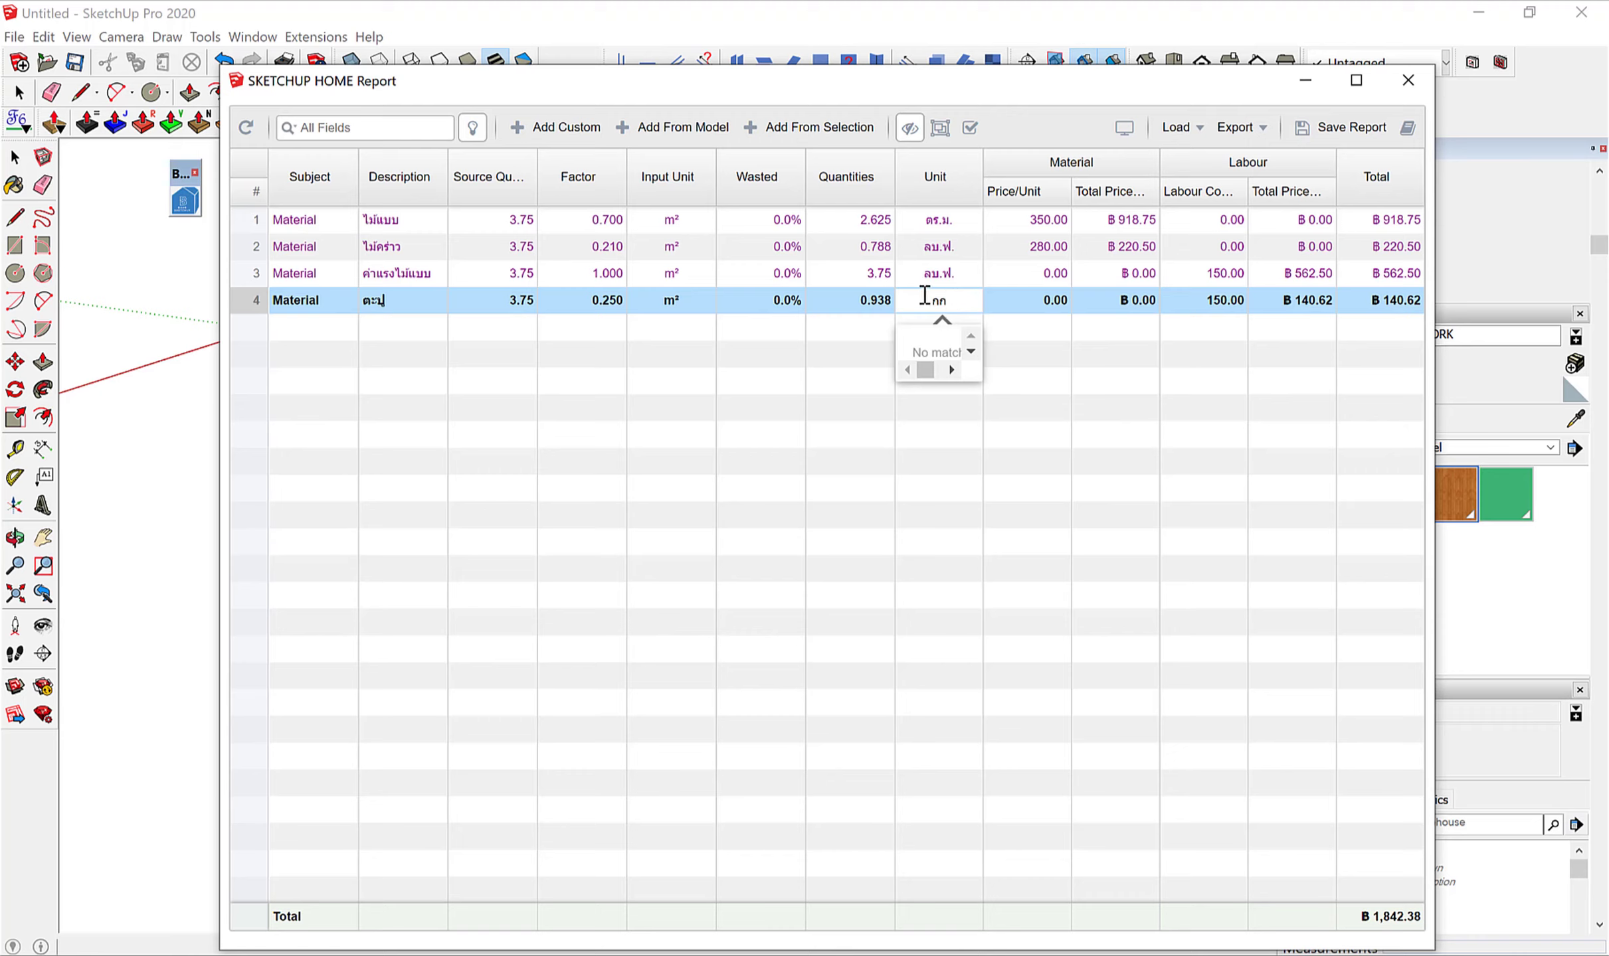
pyautogui.write('.')
pyautogui.press('Return')
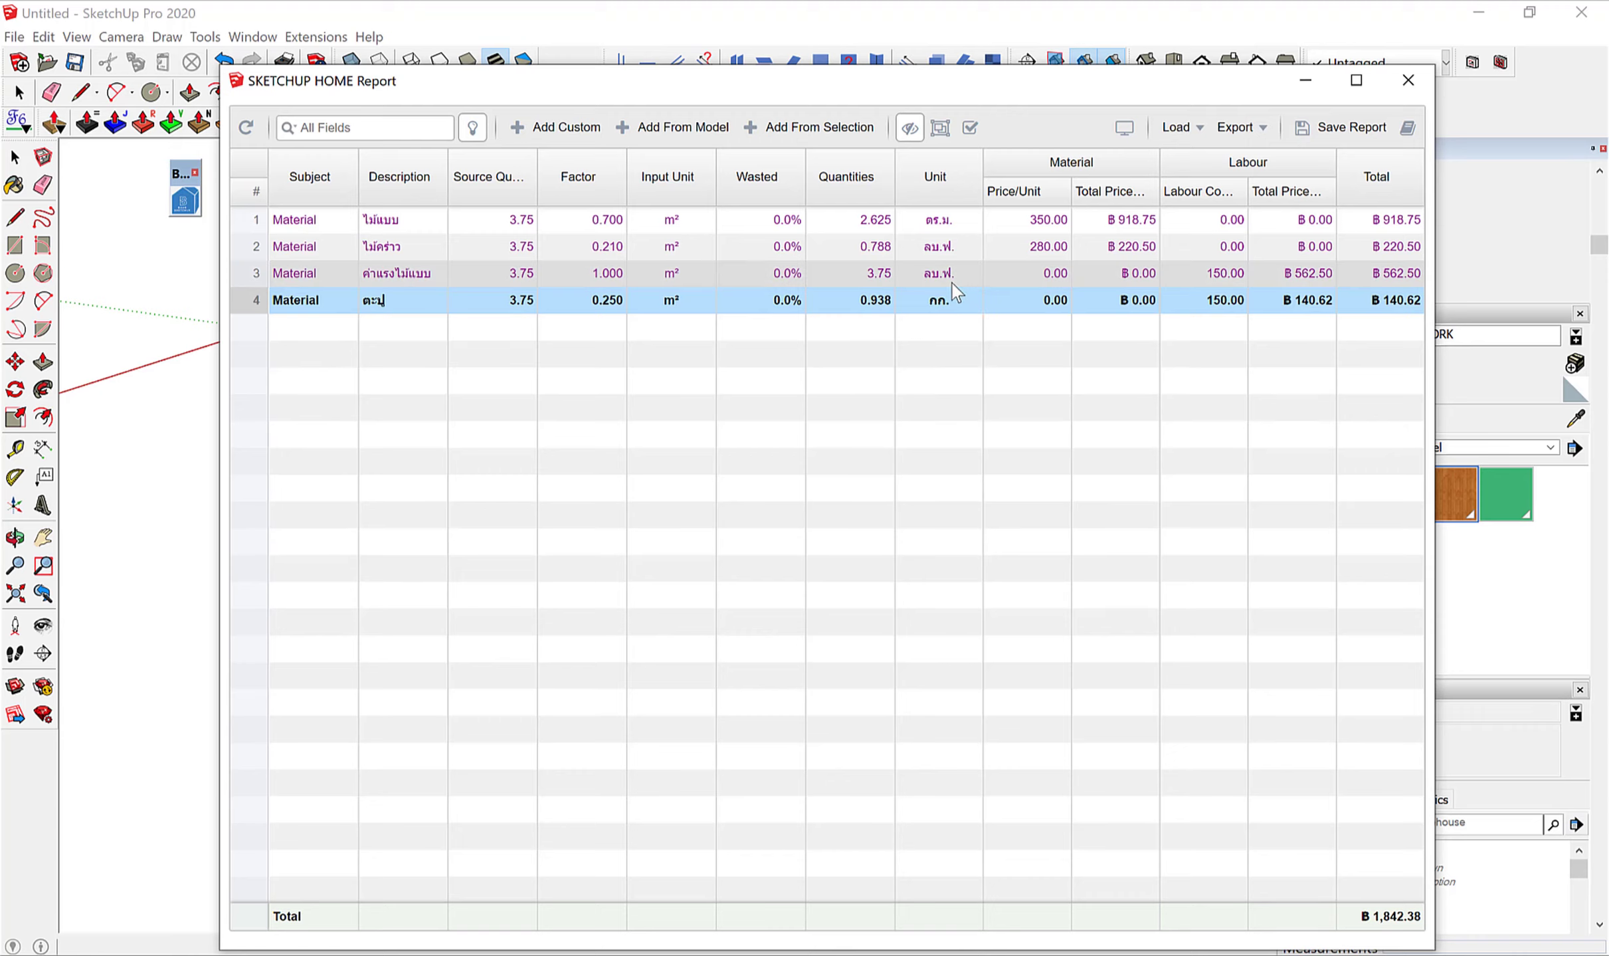
pyautogui.click(954, 278)
pyautogui.click(943, 220)
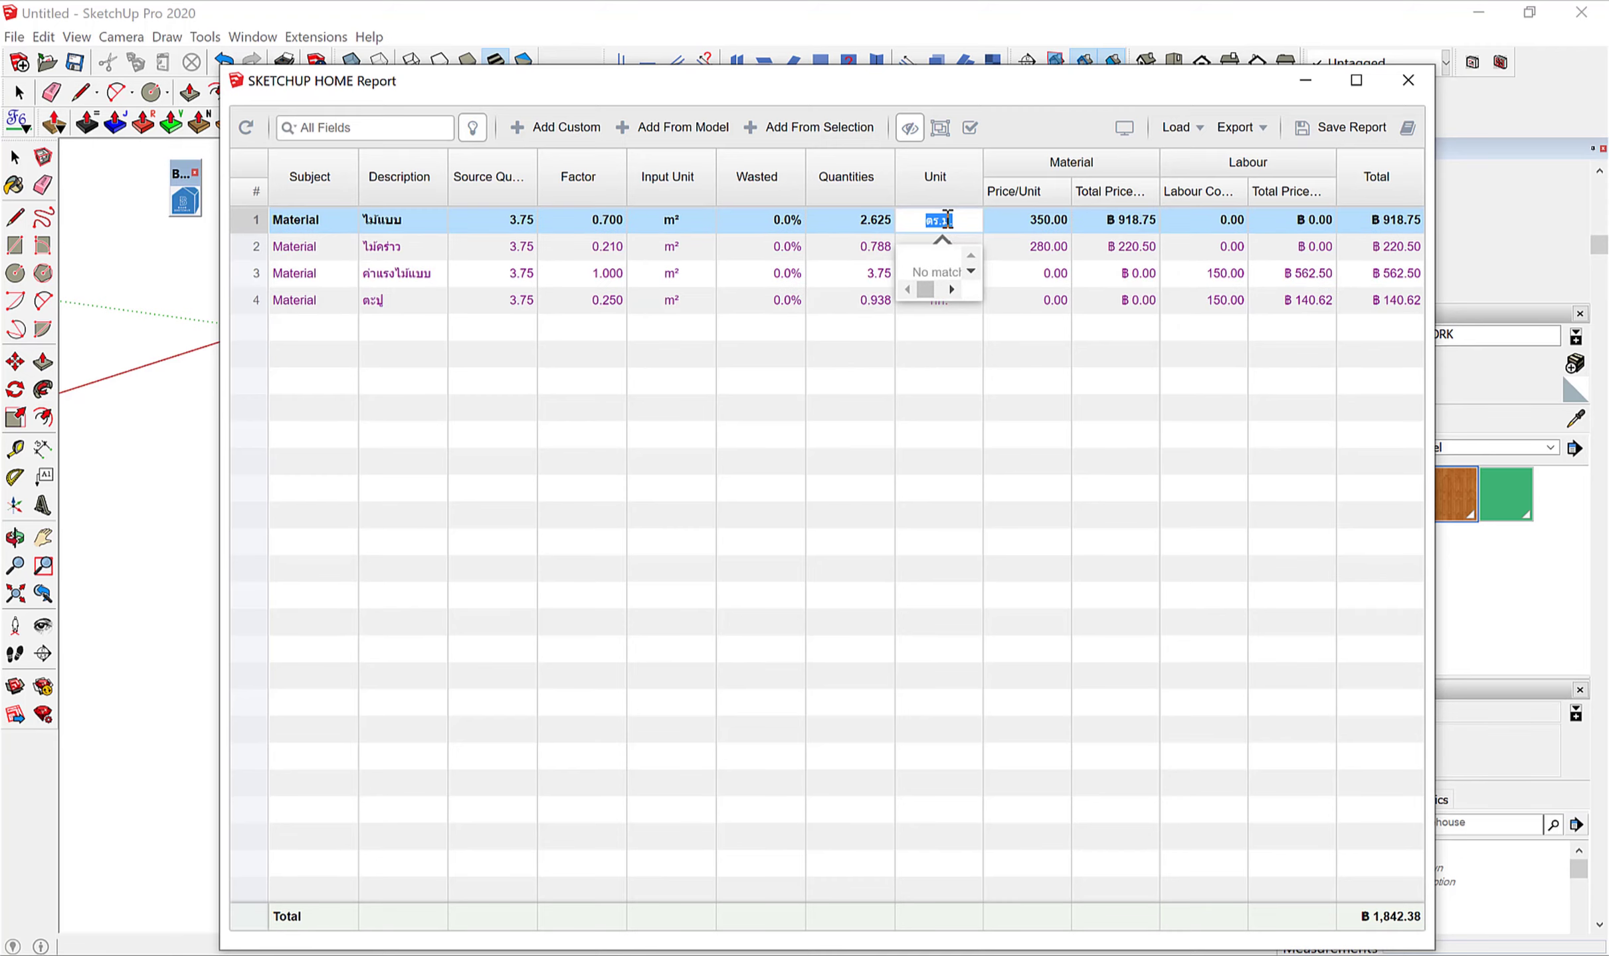
pyautogui.click(1070, 399)
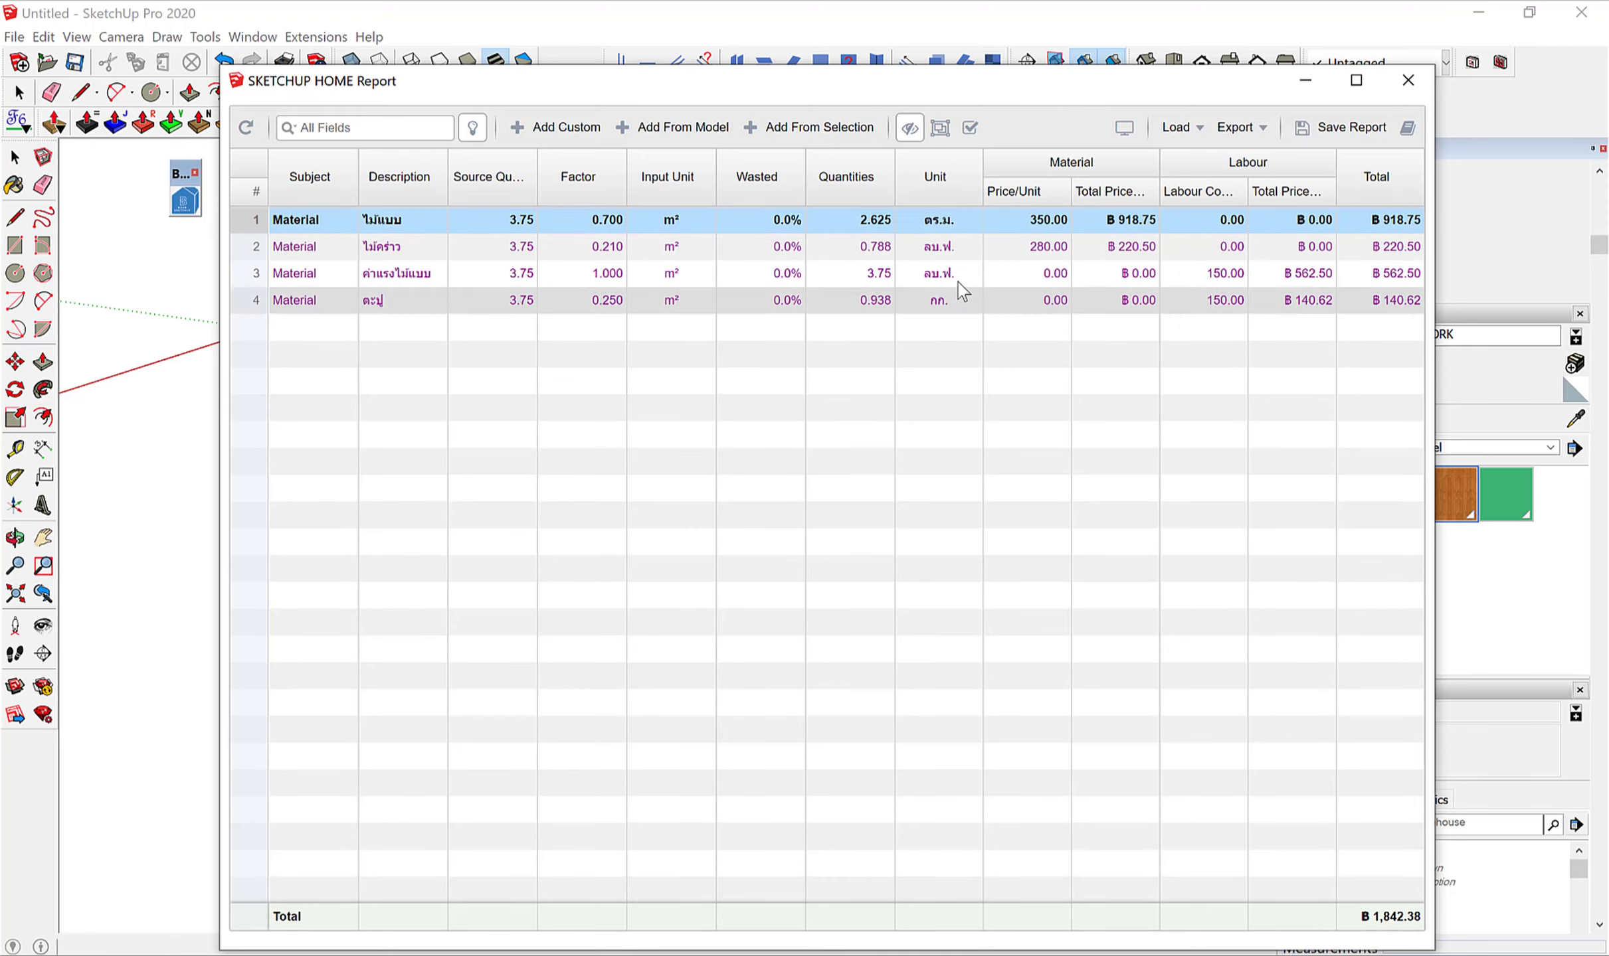
pyautogui.click(963, 276)
pyautogui.moveTo(974, 274); pyautogui.dragTo(913, 269)
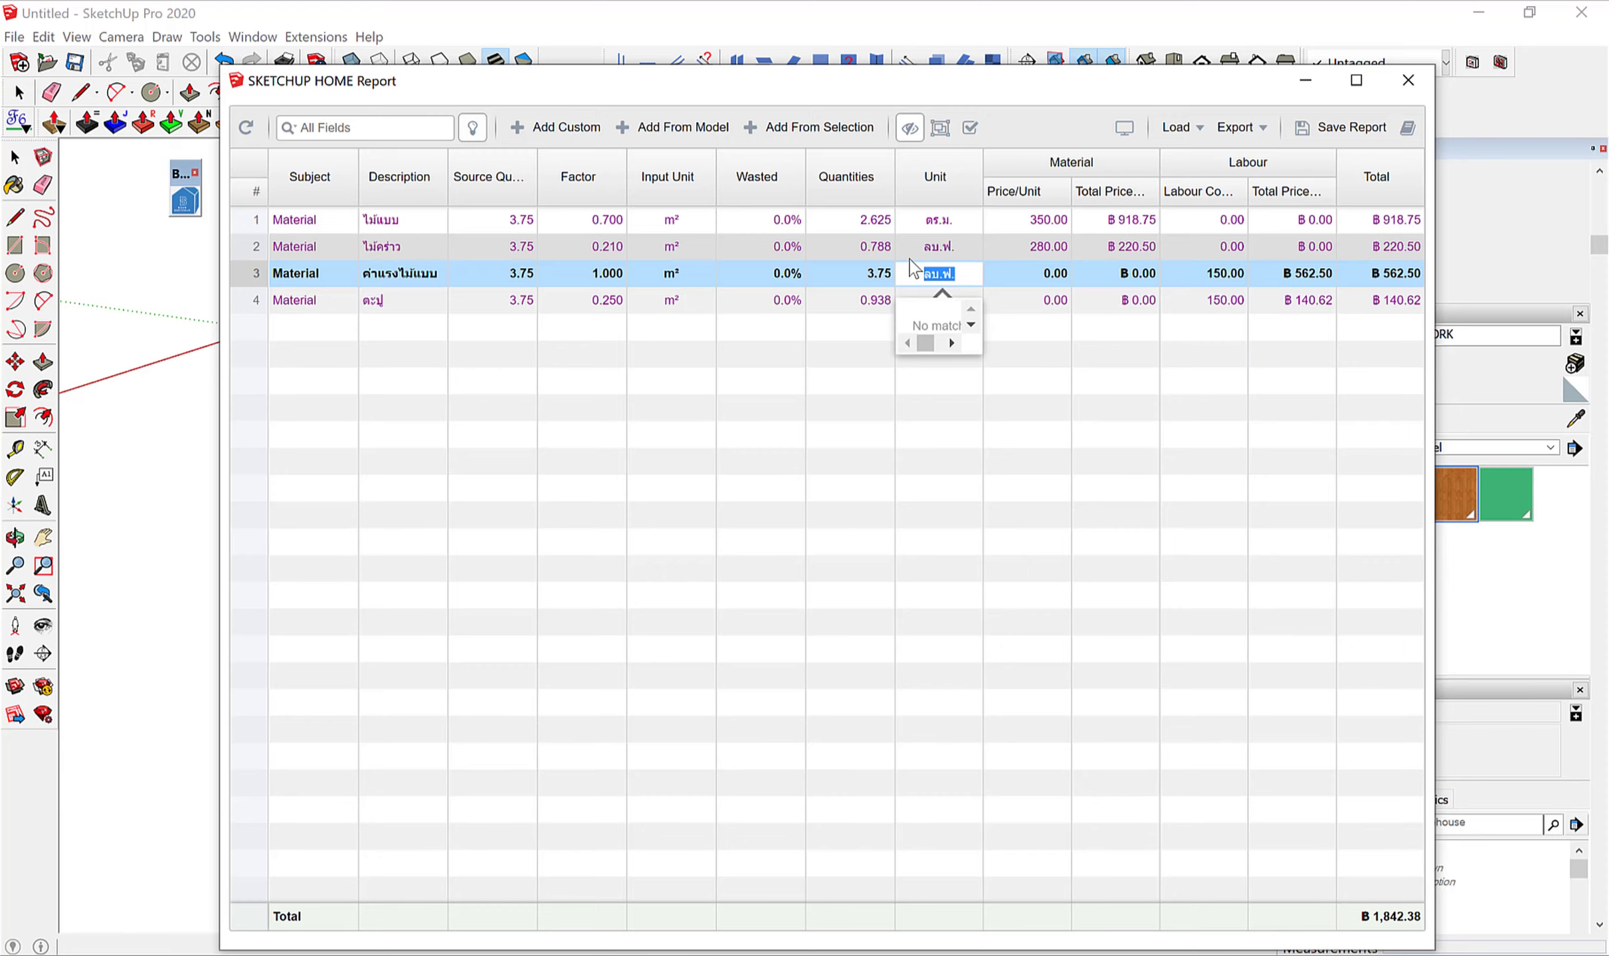
pyautogui.write('ตร.ม.')
pyautogui.click(1122, 487)
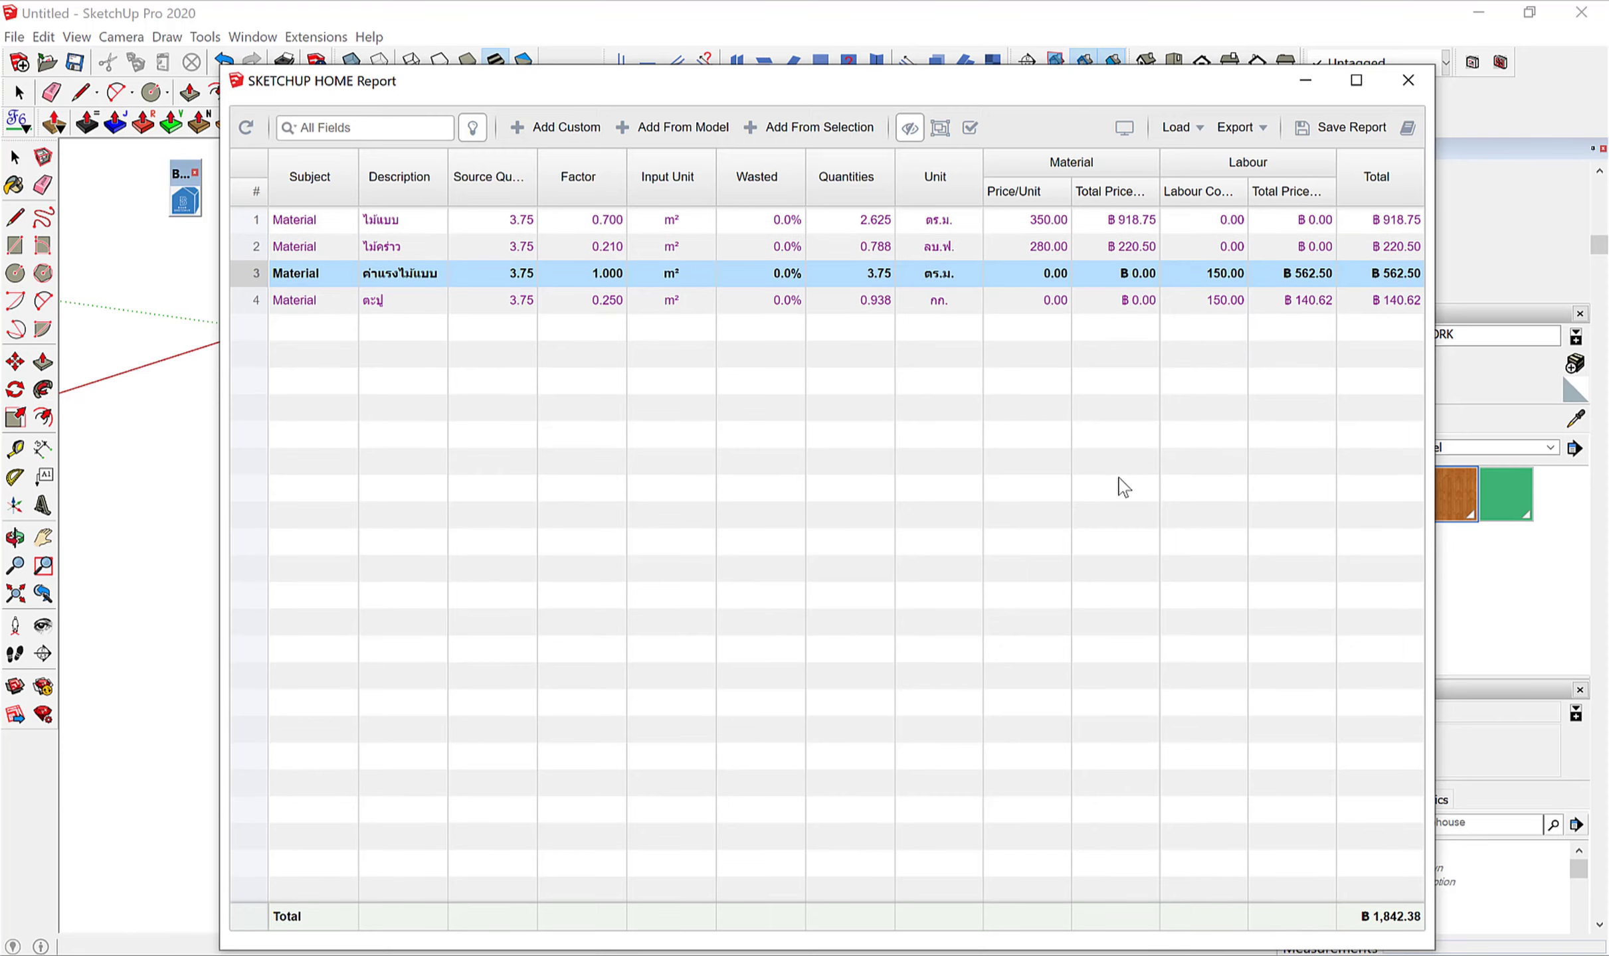
pyautogui.click(1127, 133)
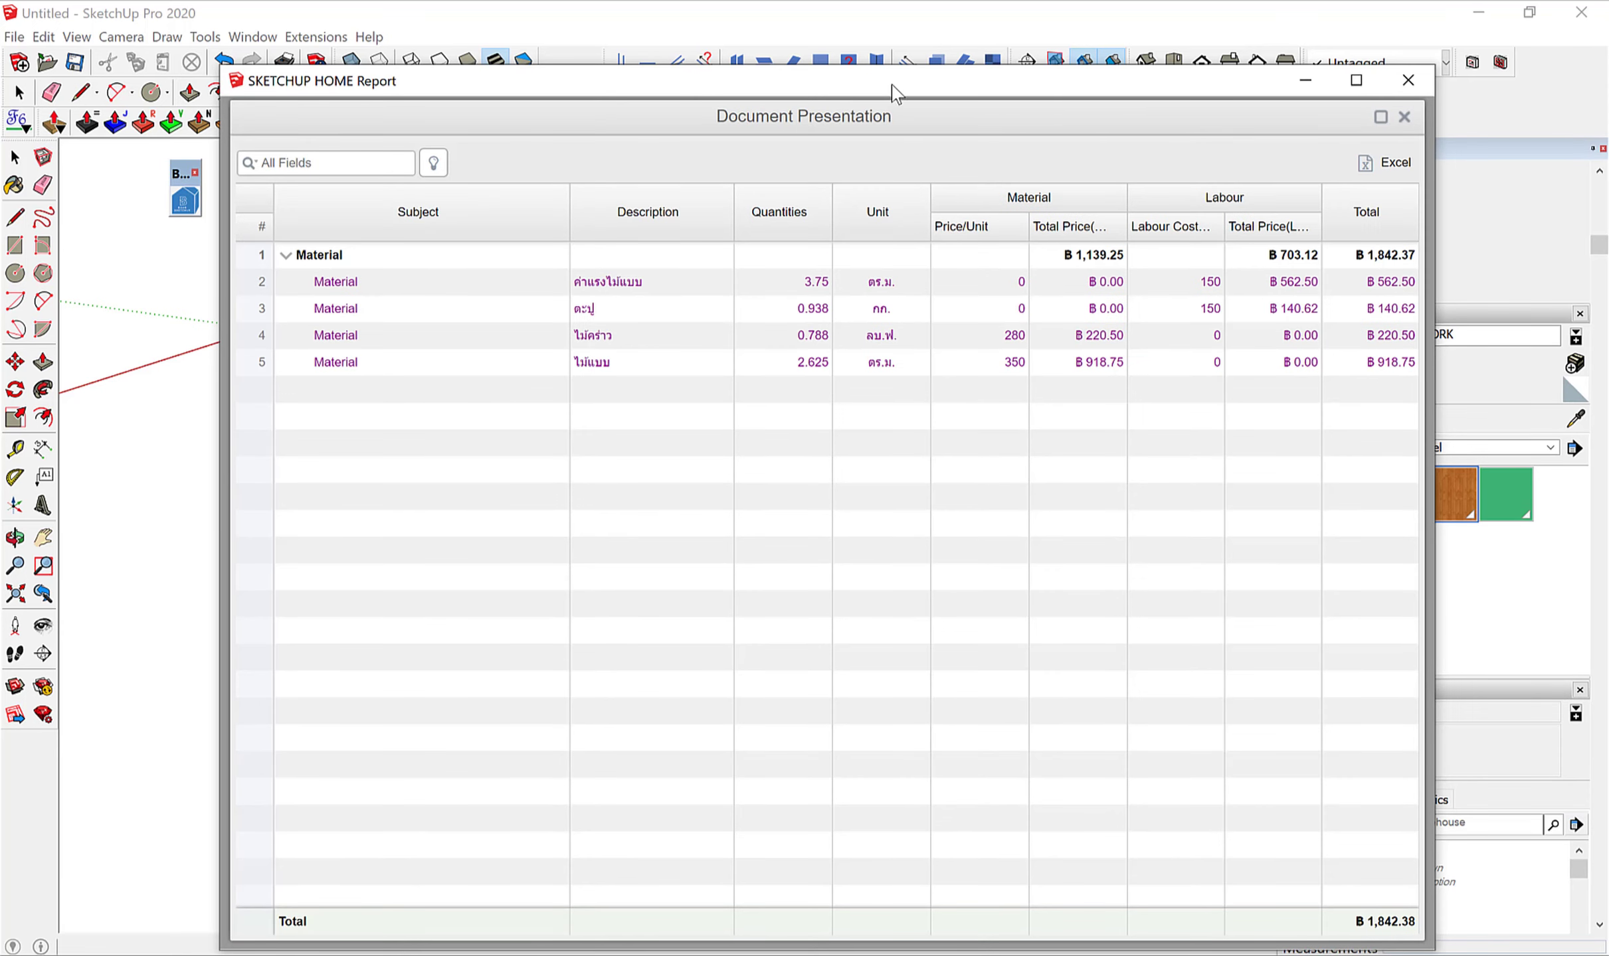
# Erase the beam's dimension annotations and extend its end face by 0.3.
pyautogui.moveTo(893, 83); pyautogui.dragTo(783, 846)
pyautogui.moveTo(583, 618); pyautogui.dragTo(800, 628)
pyautogui.press('space')
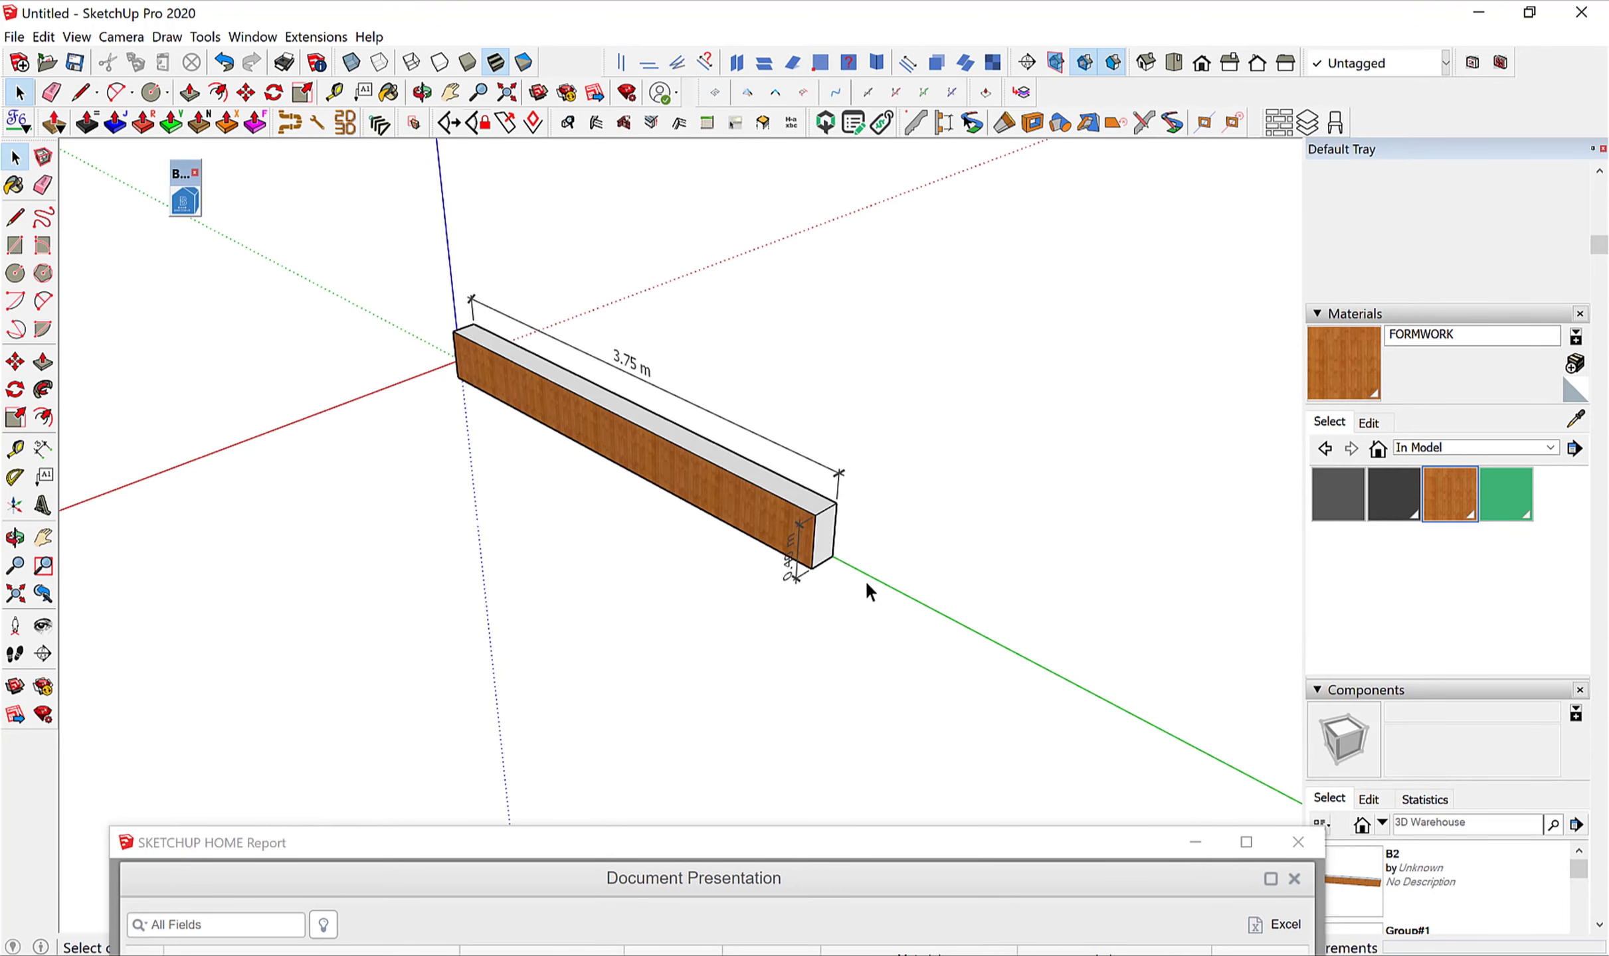
pyautogui.press('e')
pyautogui.moveTo(782, 514); pyautogui.dragTo(827, 422)
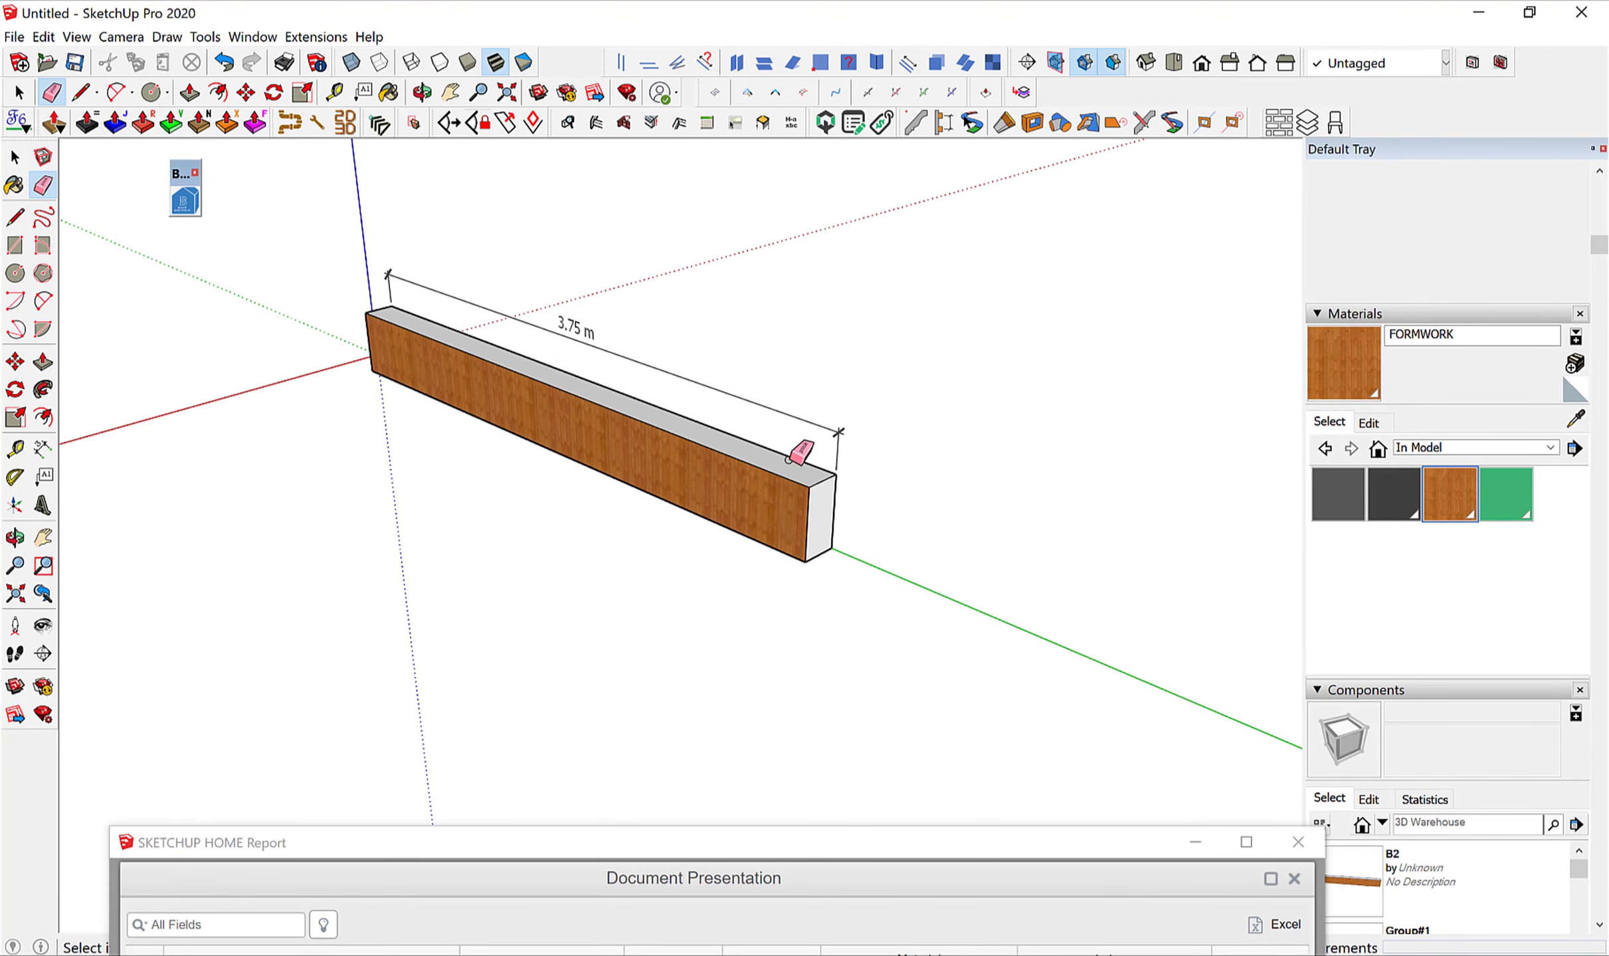
pyautogui.press('space')
pyautogui.doubleClick(821, 510)
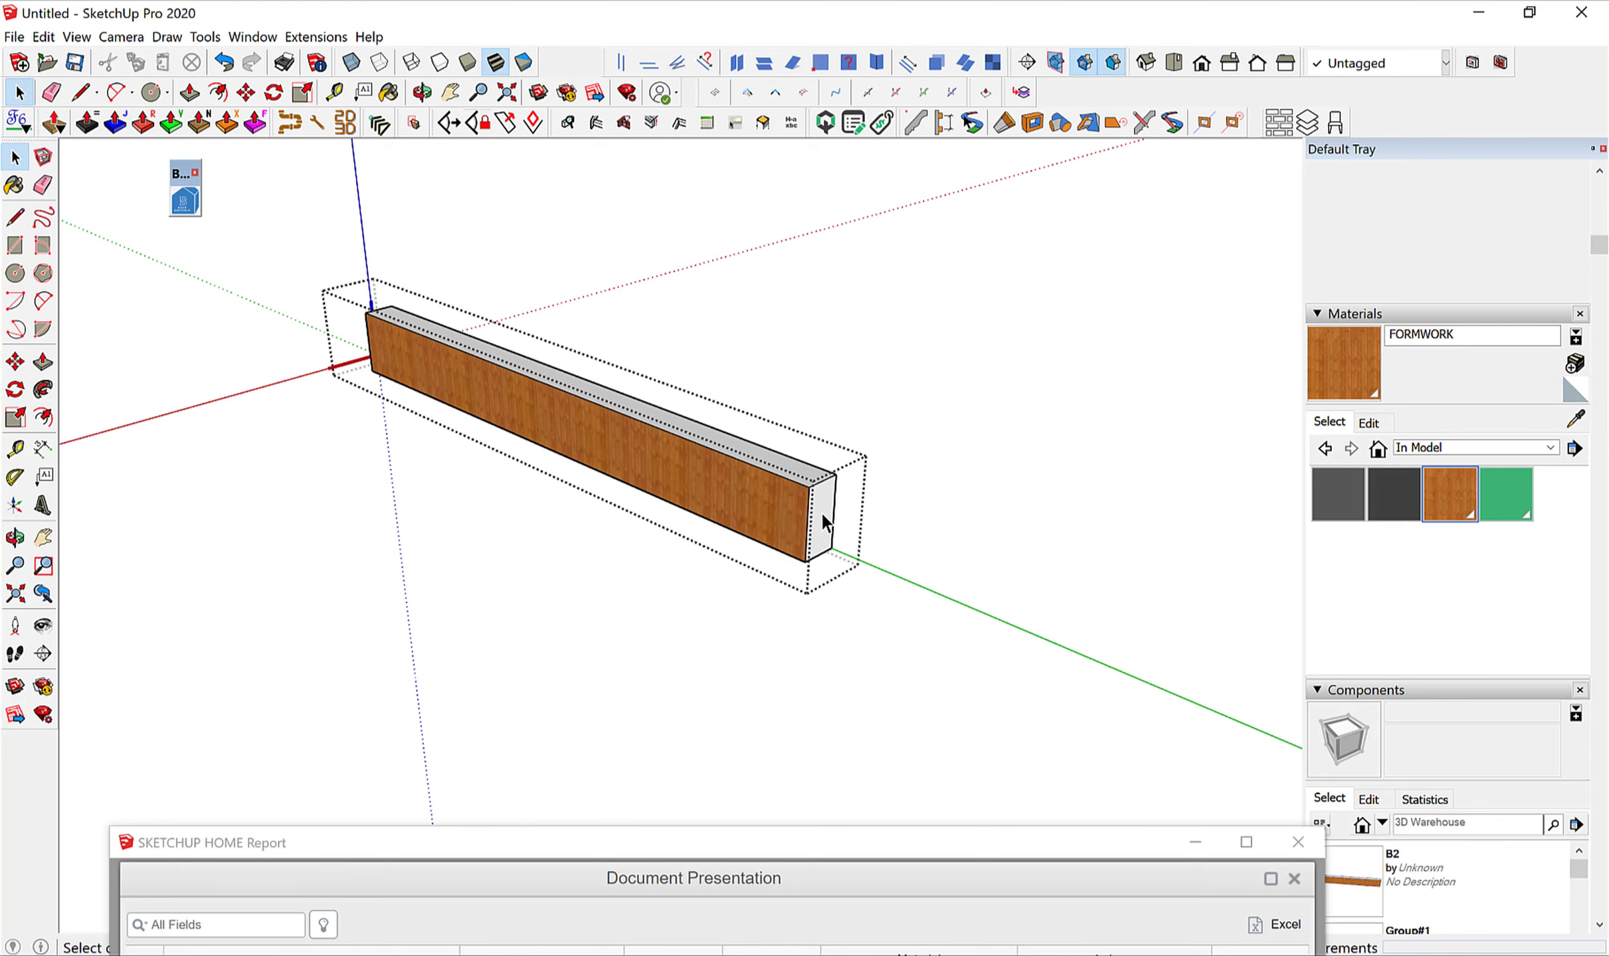
pyautogui.press('p')
pyautogui.moveTo(821, 528); pyautogui.dragTo(857, 546)
pyautogui.write('0.3')
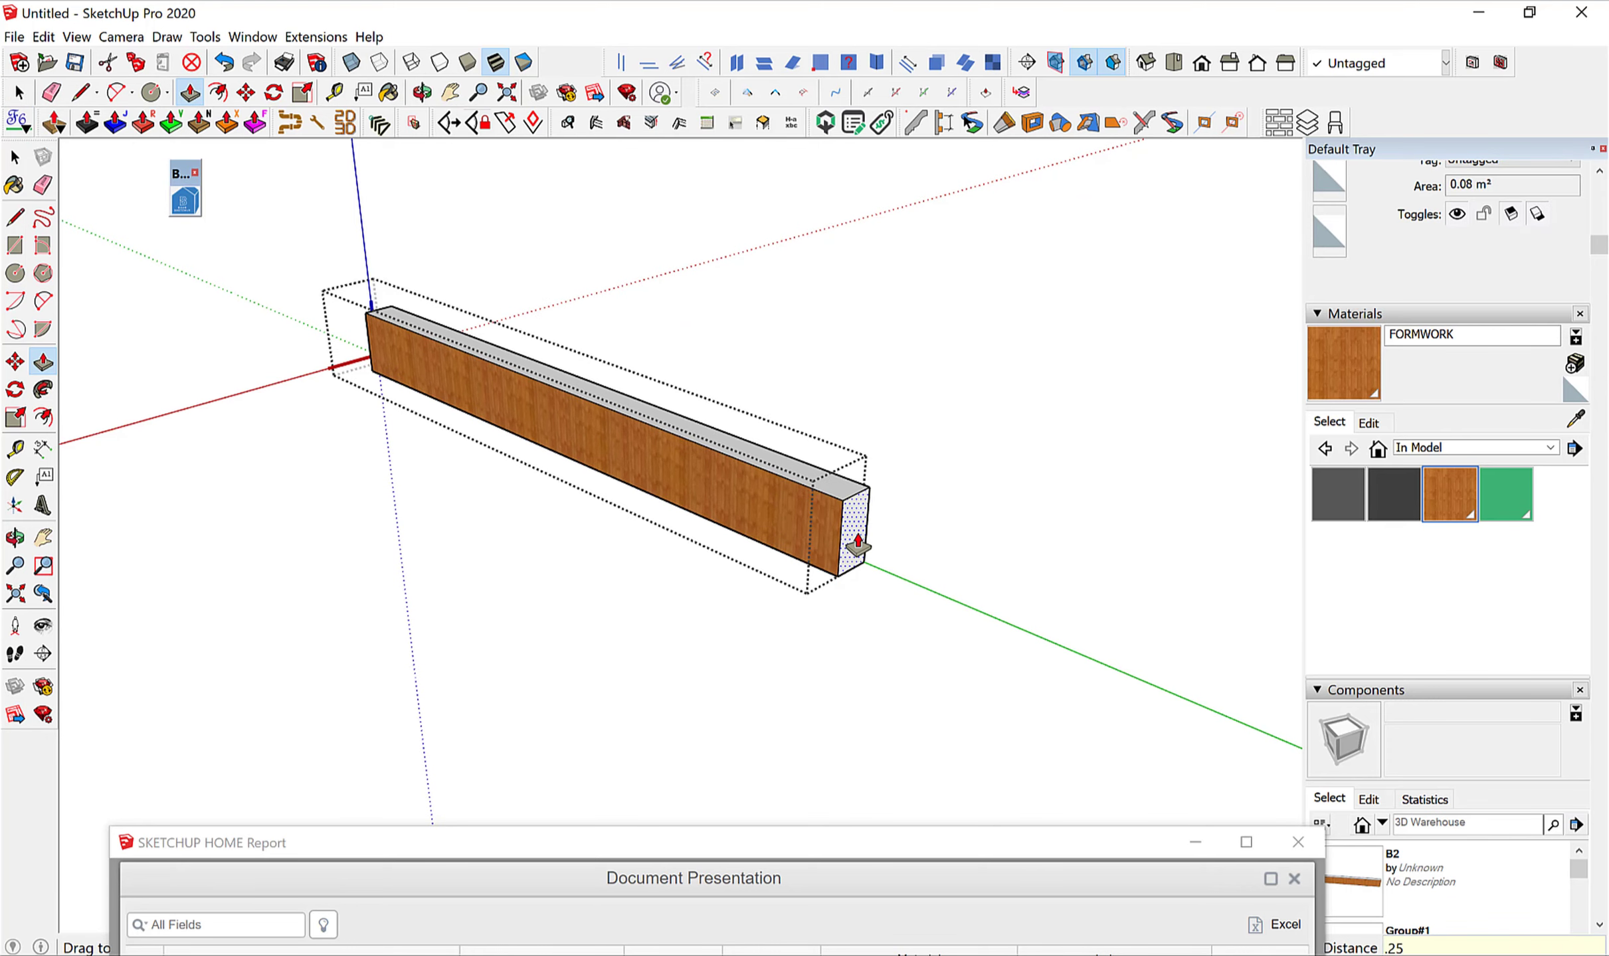
pyautogui.press('Return')
pyautogui.press('space')
pyautogui.moveTo(734, 472)
pyautogui.mouseDown(button='middle')
pyautogui.moveTo(668, 581)
pyautogui.moveTo(764, 564)
pyautogui.mouseUp(button='middle')
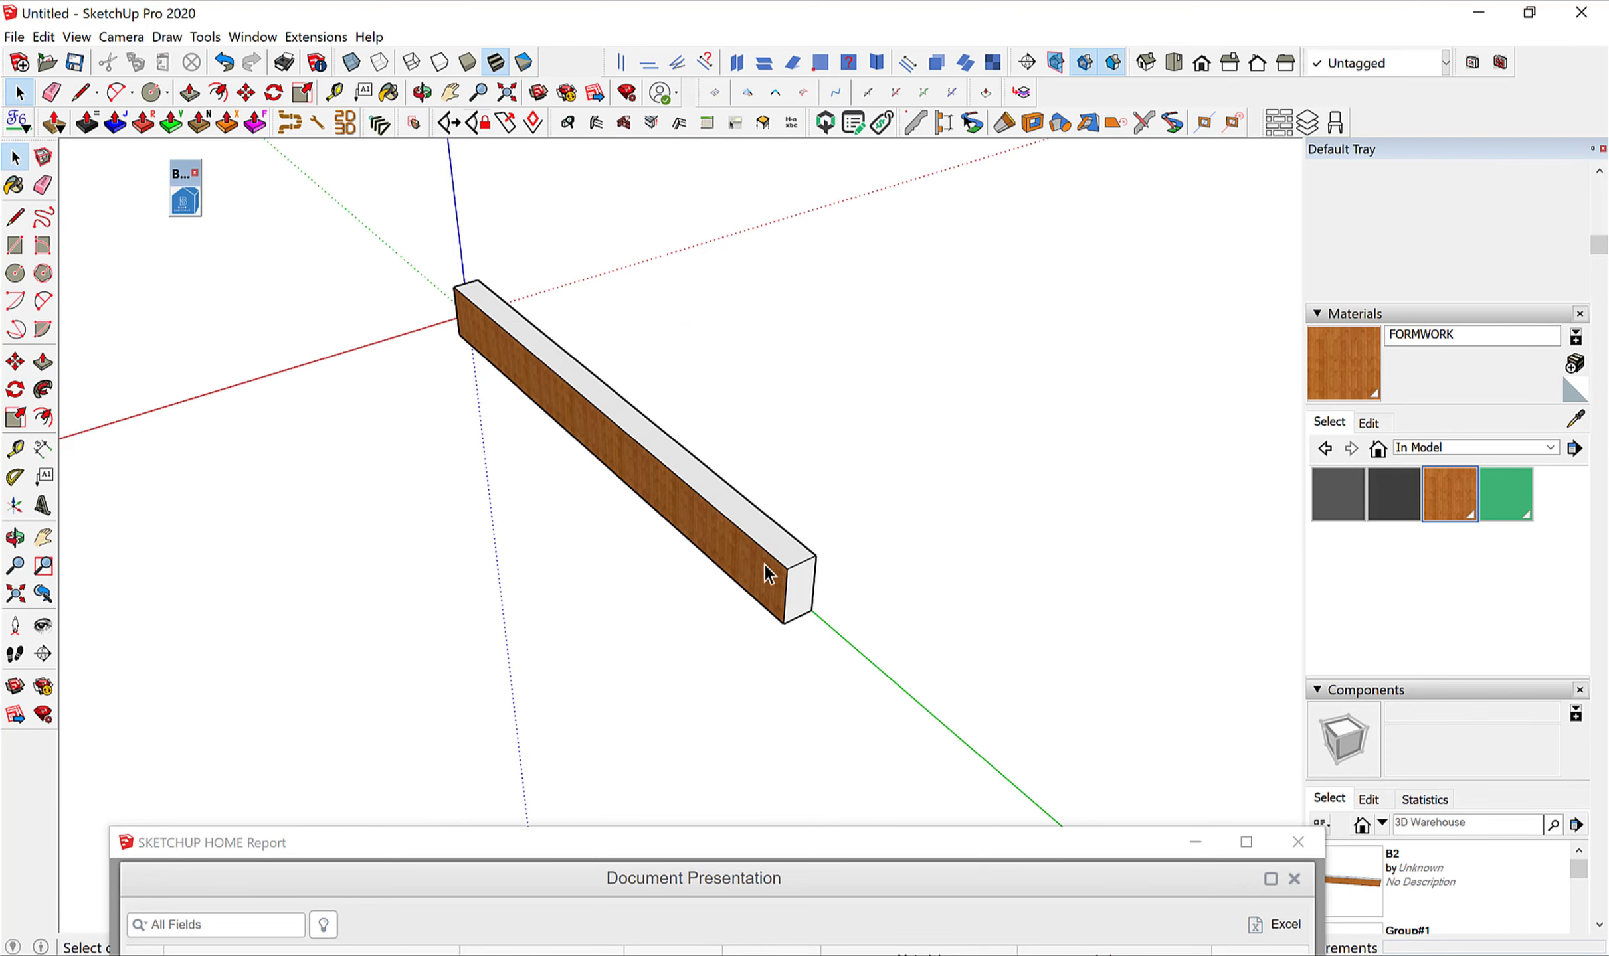
pyautogui.press('Escape')
pyautogui.scroll(2, 797, 561)
pyautogui.scroll(3, 810, 540)
# Rotate-copy the beam 90° to the first beam's corner and divide /2 for a middle beam.
pyautogui.press('q')
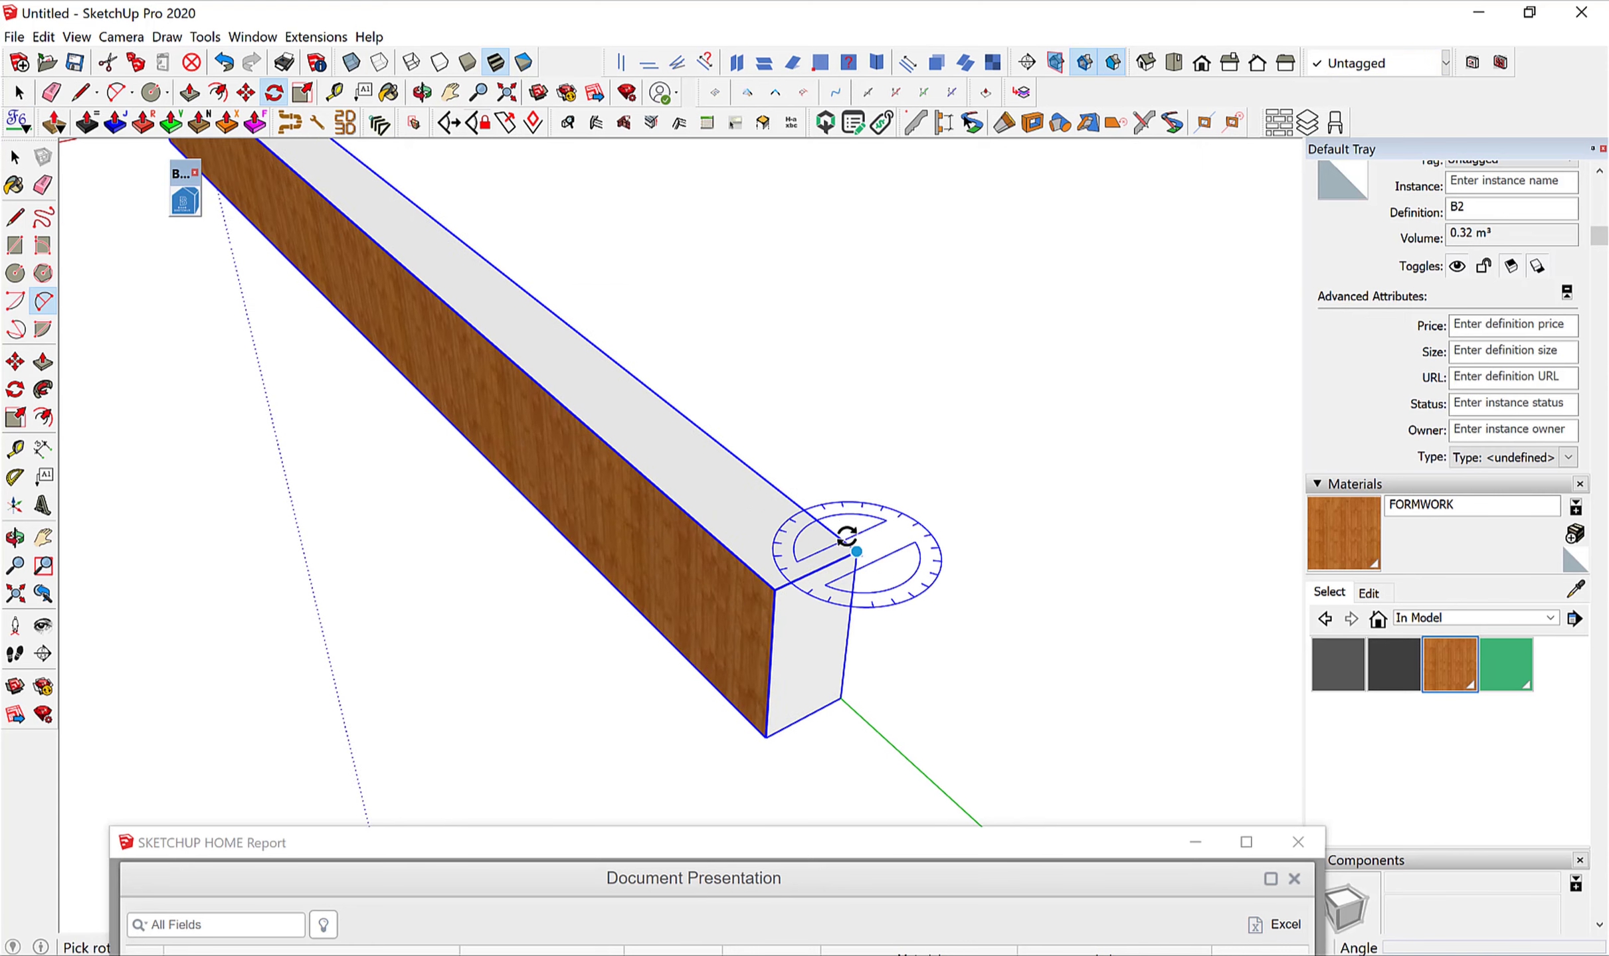
pyautogui.click(857, 552)
pyautogui.click(754, 475)
pyautogui.scroll(-3, 754, 473)
pyautogui.press('ctrl')
pyautogui.click(877, 495)
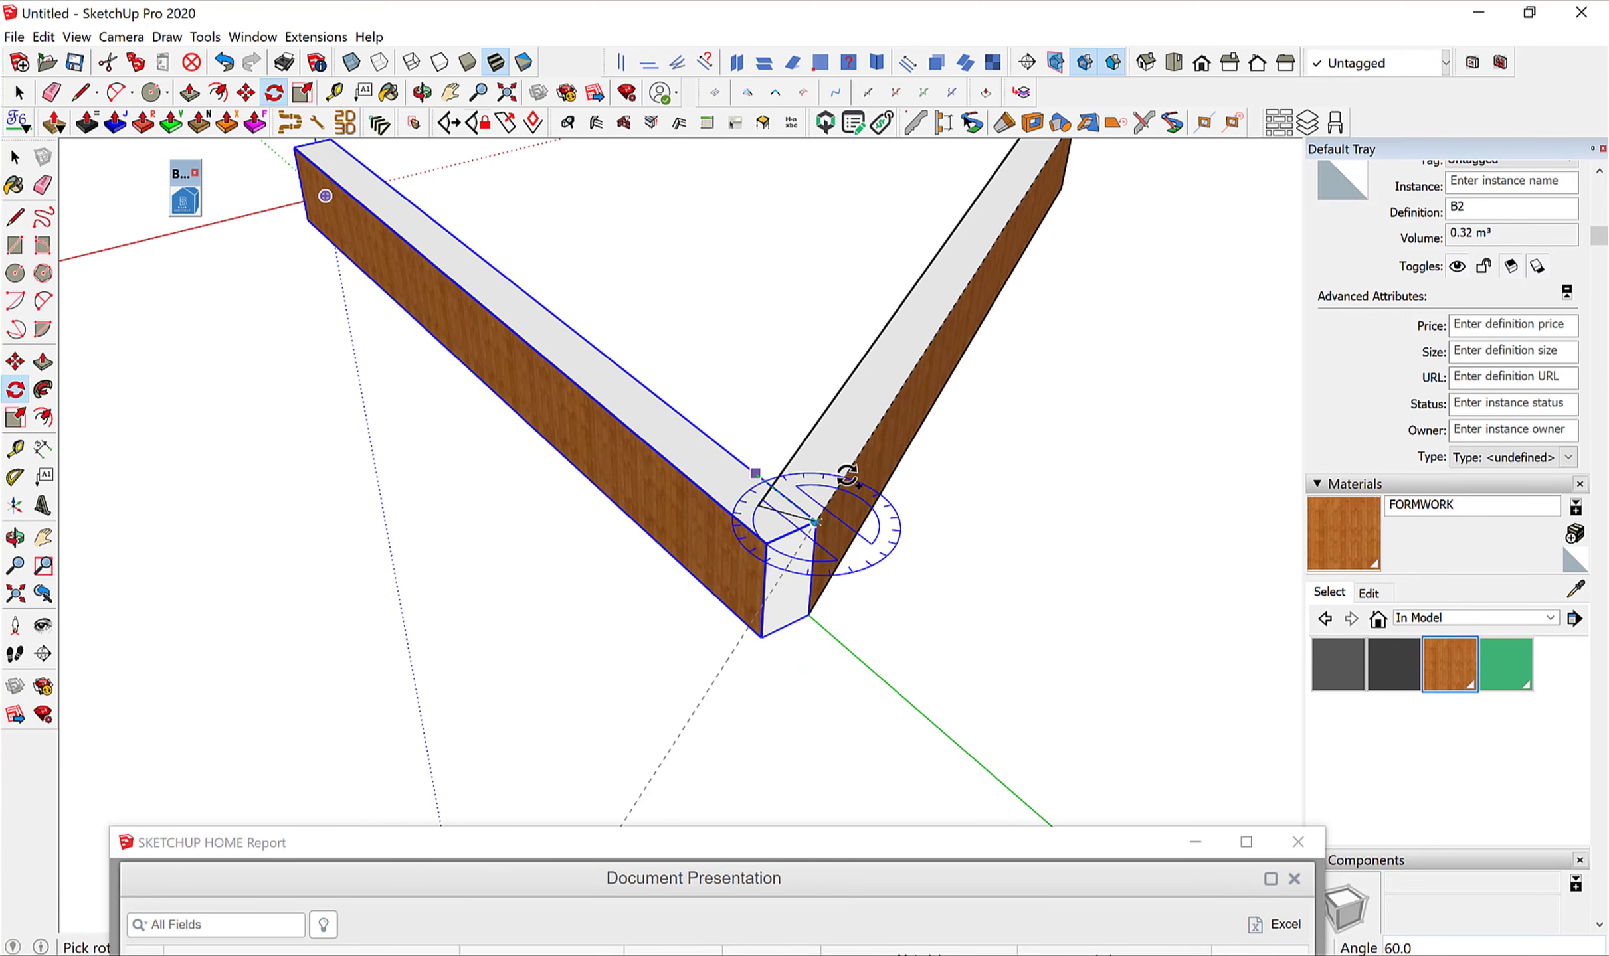
pyautogui.scroll(3, 839, 534)
pyautogui.scroll(-3, 839, 535)
pyautogui.press('m')
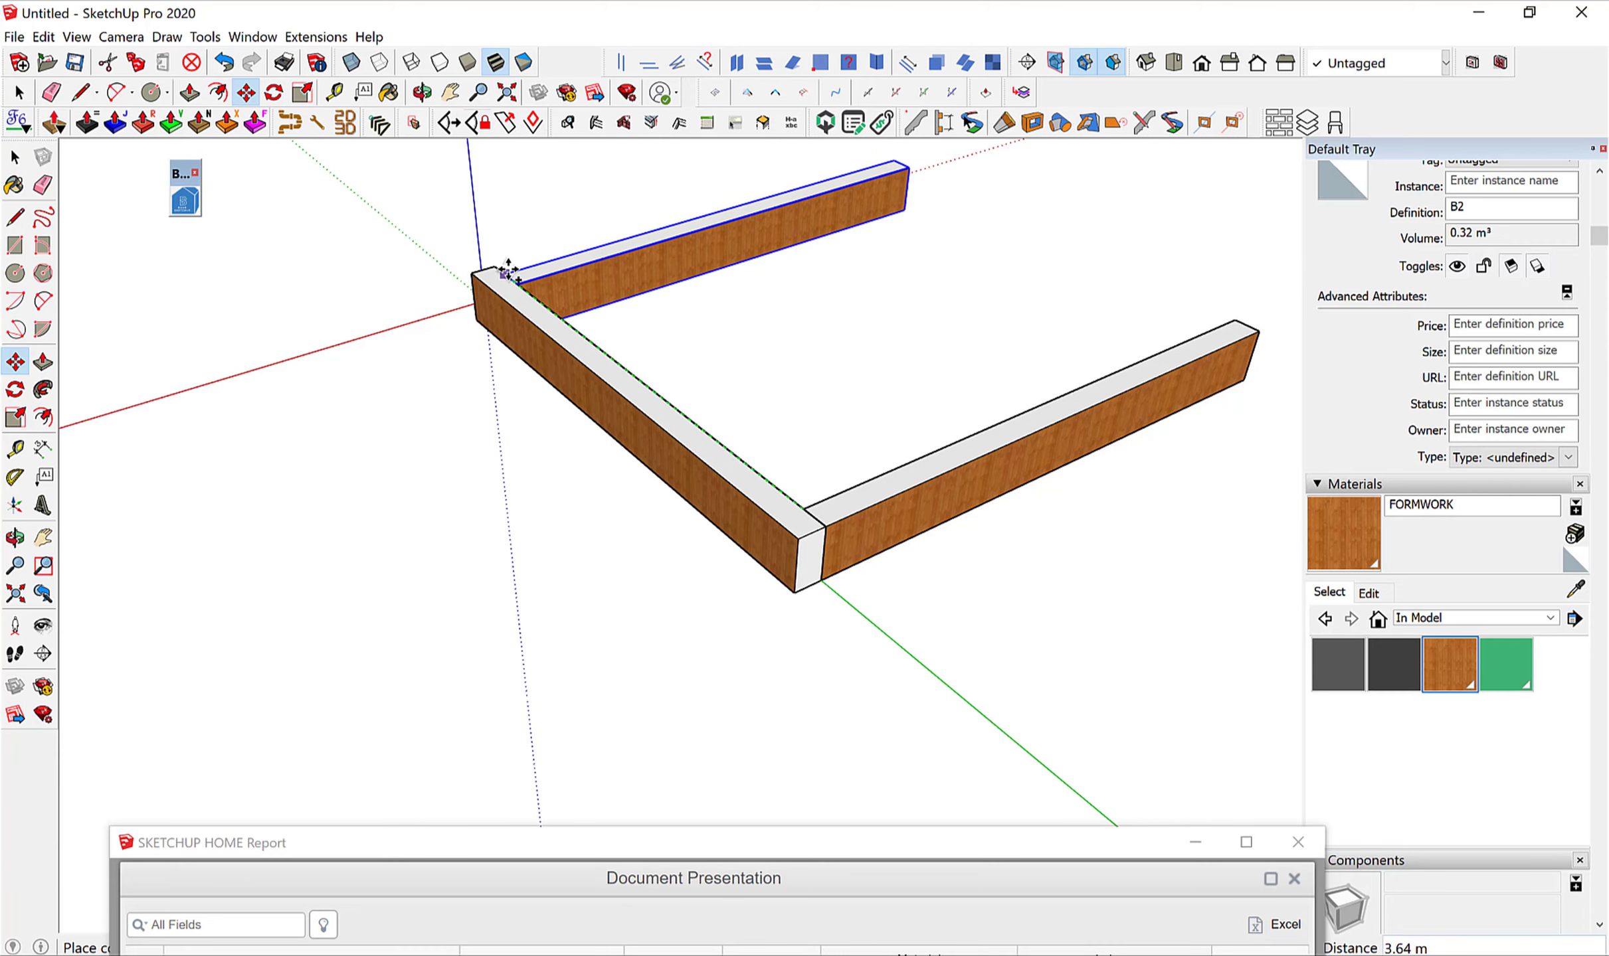
pyautogui.click(506, 267)
pyautogui.write('/2')
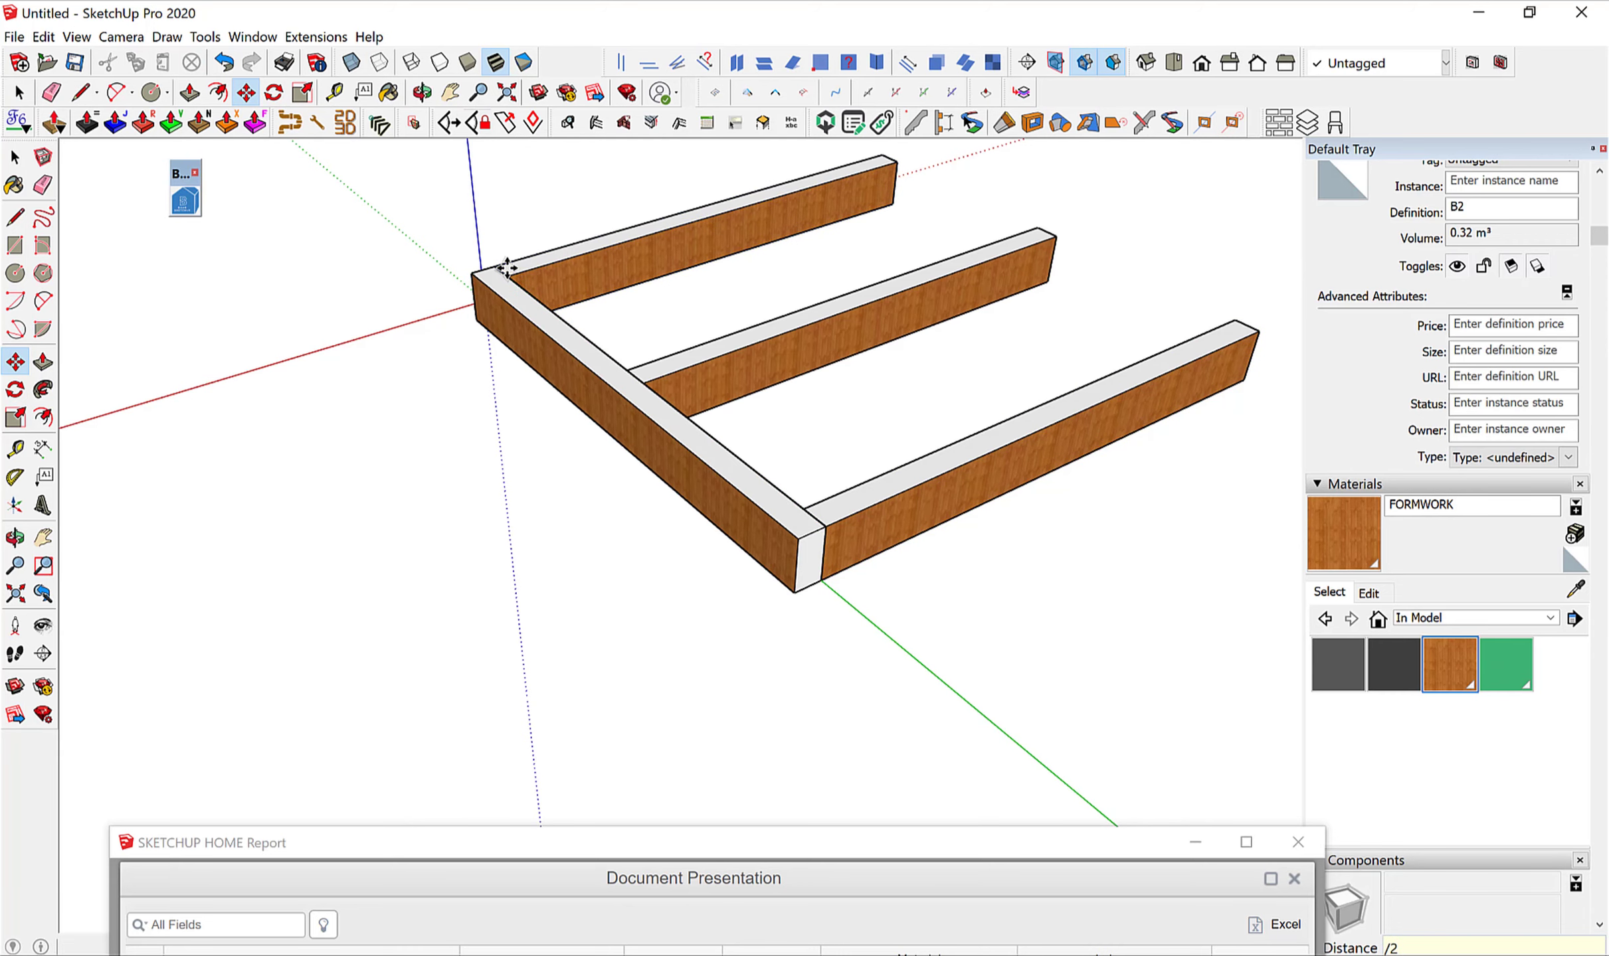
pyautogui.press('space')
# Copy the first long beam across the far ends to close the rectangular frame.
pyautogui.click(668, 433)
pyautogui.press('m')
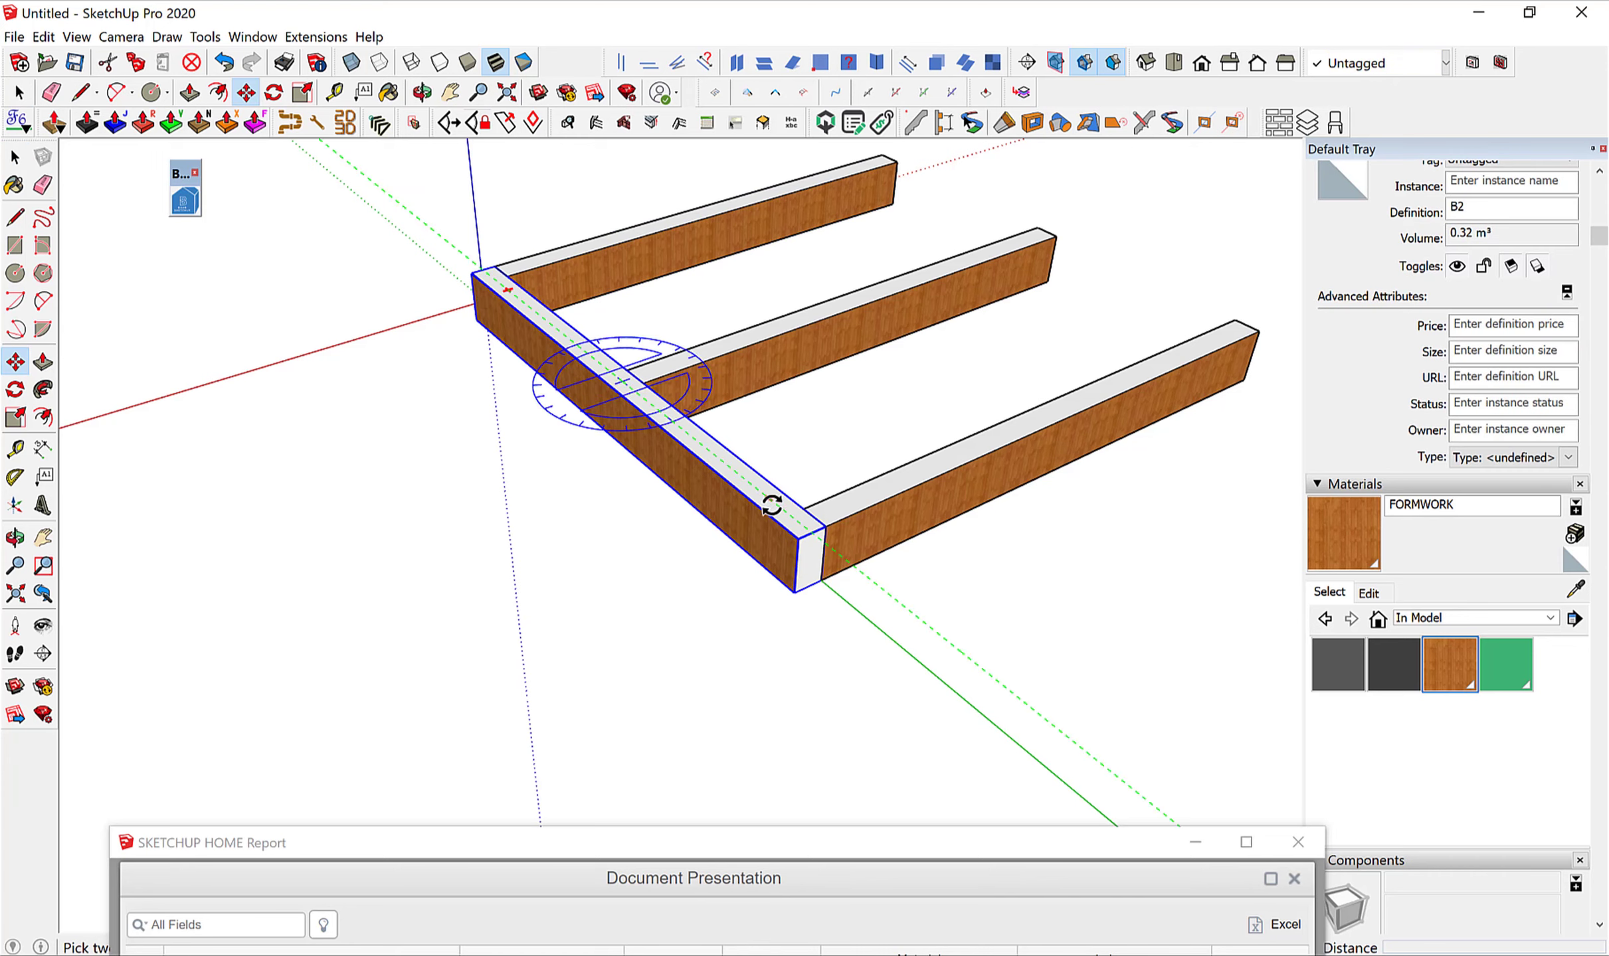
pyautogui.press('ctrl')
pyautogui.click(797, 538)
pyautogui.scroll(-1, 1140, 355)
pyautogui.click(1140, 355)
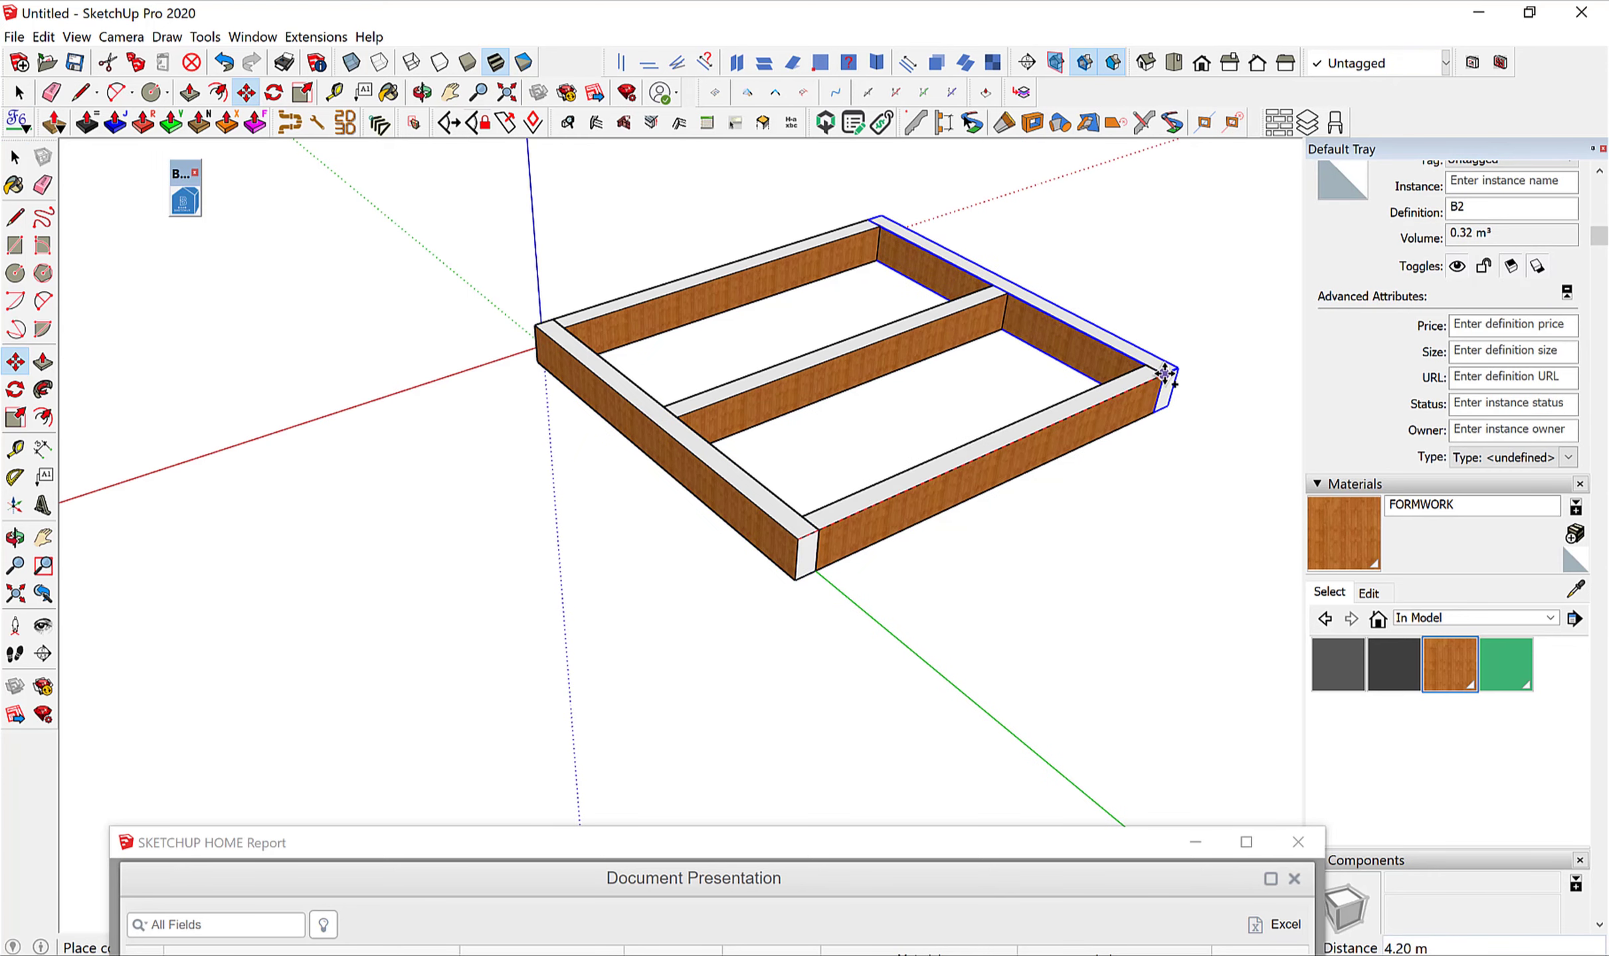
pyautogui.press('space')
pyautogui.moveTo(1140, 359); pyautogui.dragTo(771, 389, button='middle')
# Paint the front beam's grey end faces with the FORMWORK material.
pyautogui.moveTo(818, 341); pyautogui.dragTo(1096, 729)
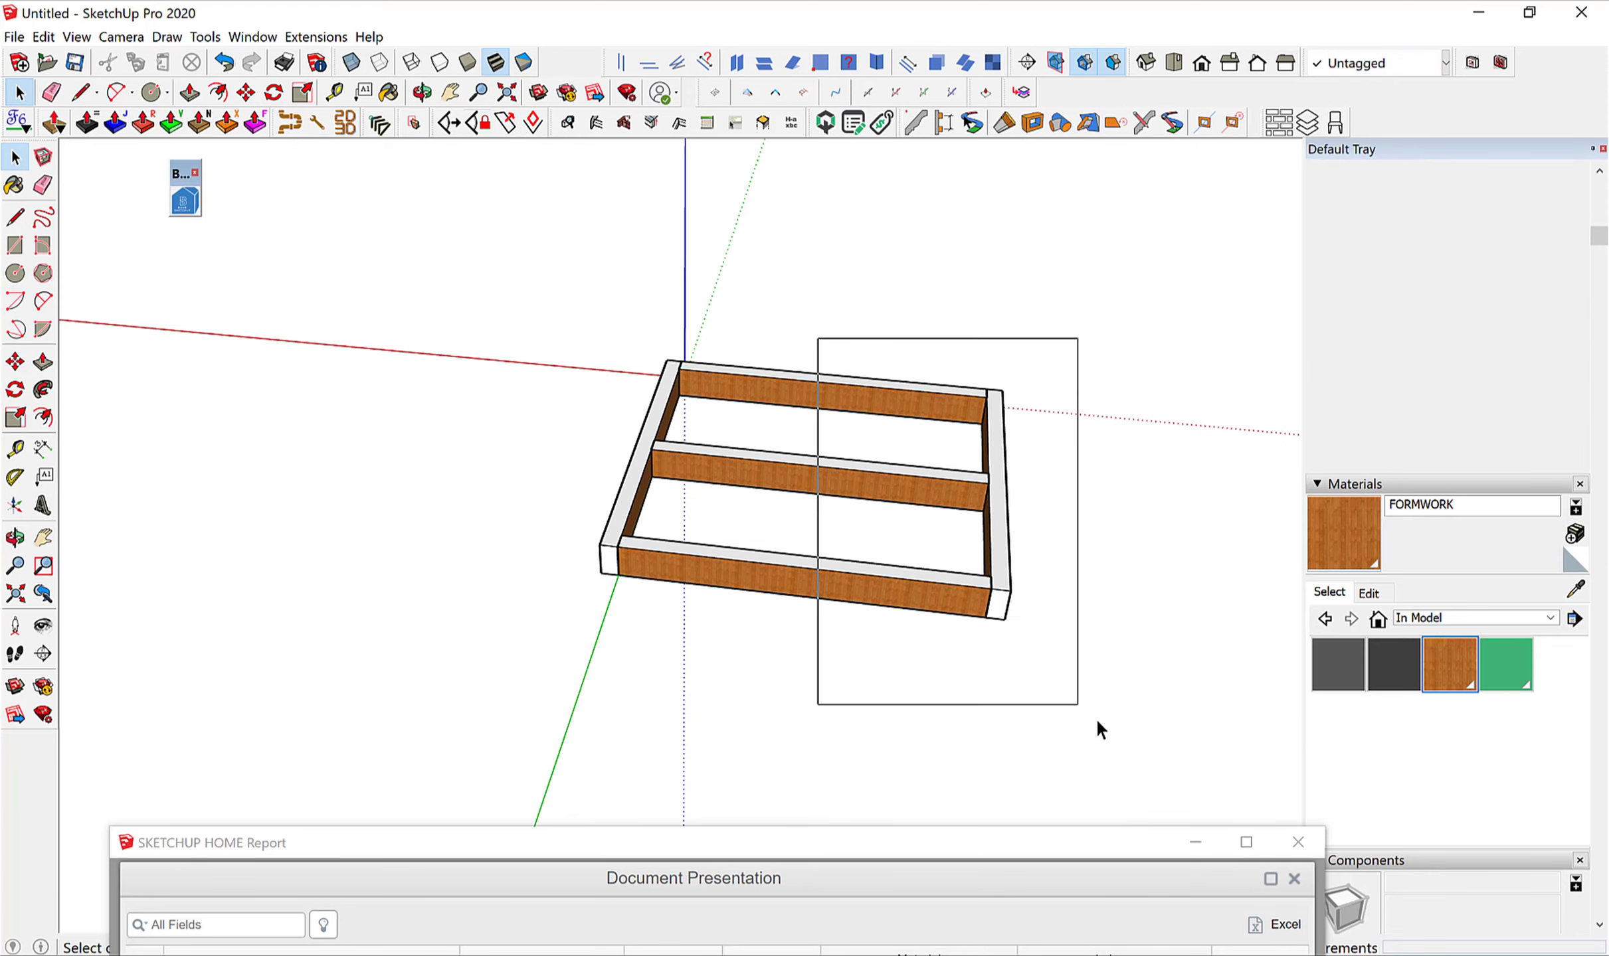
pyautogui.moveTo(1134, 708); pyautogui.dragTo(1041, 570, button='middle')
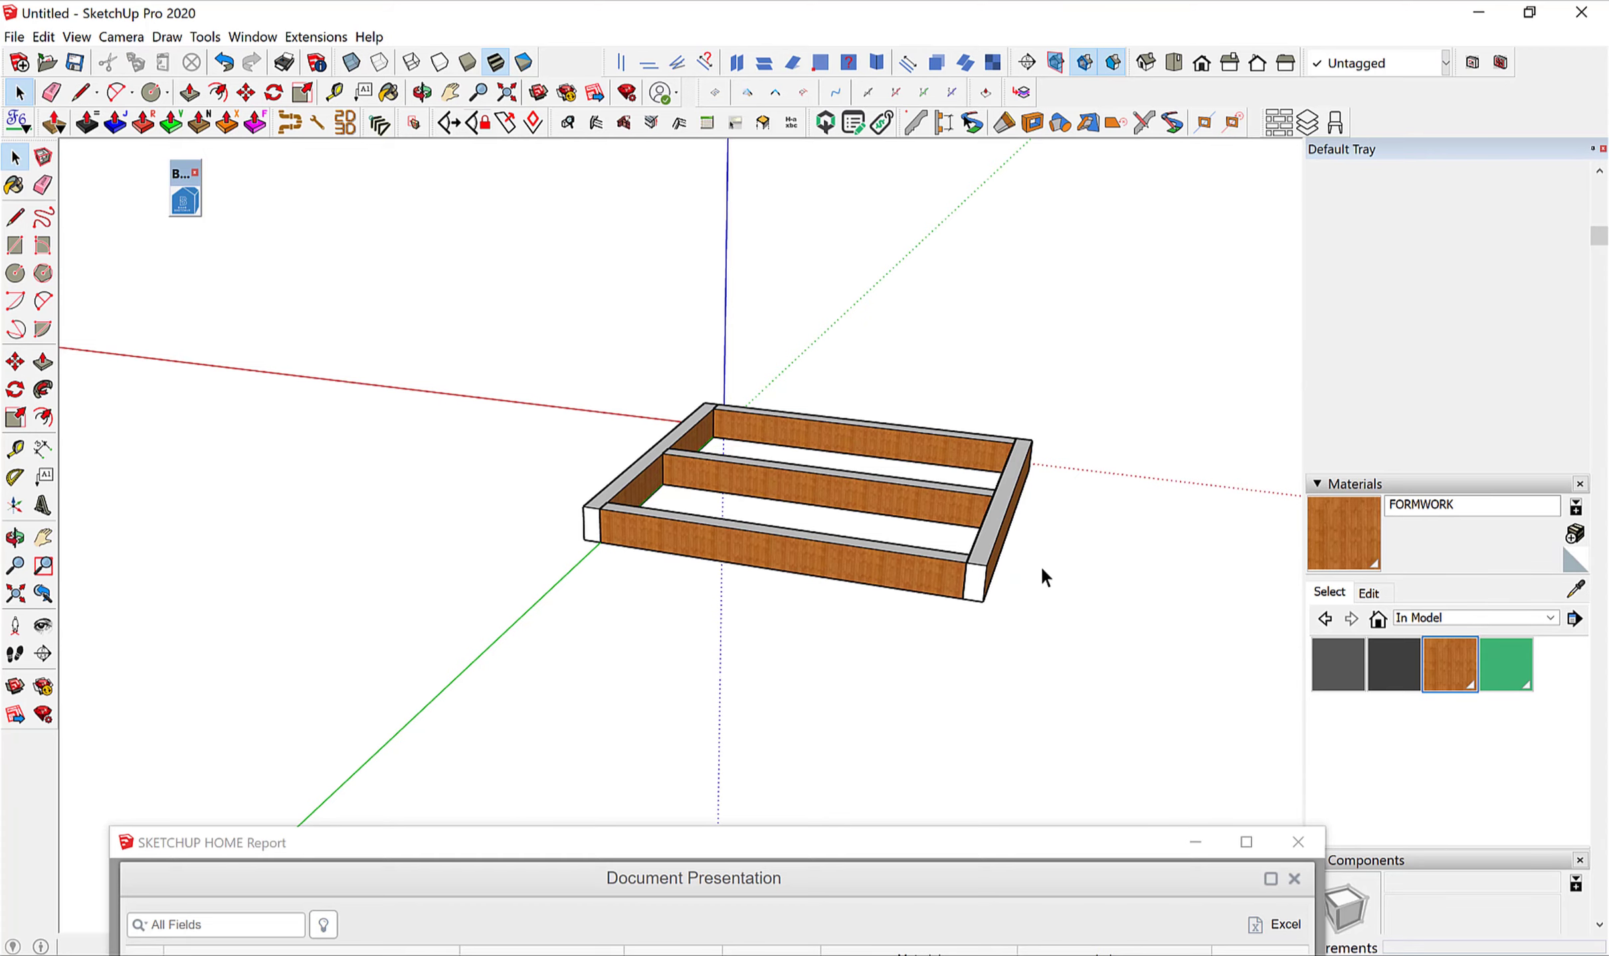
pyautogui.moveTo(1041, 565); pyautogui.dragTo(856, 591, button='middle')
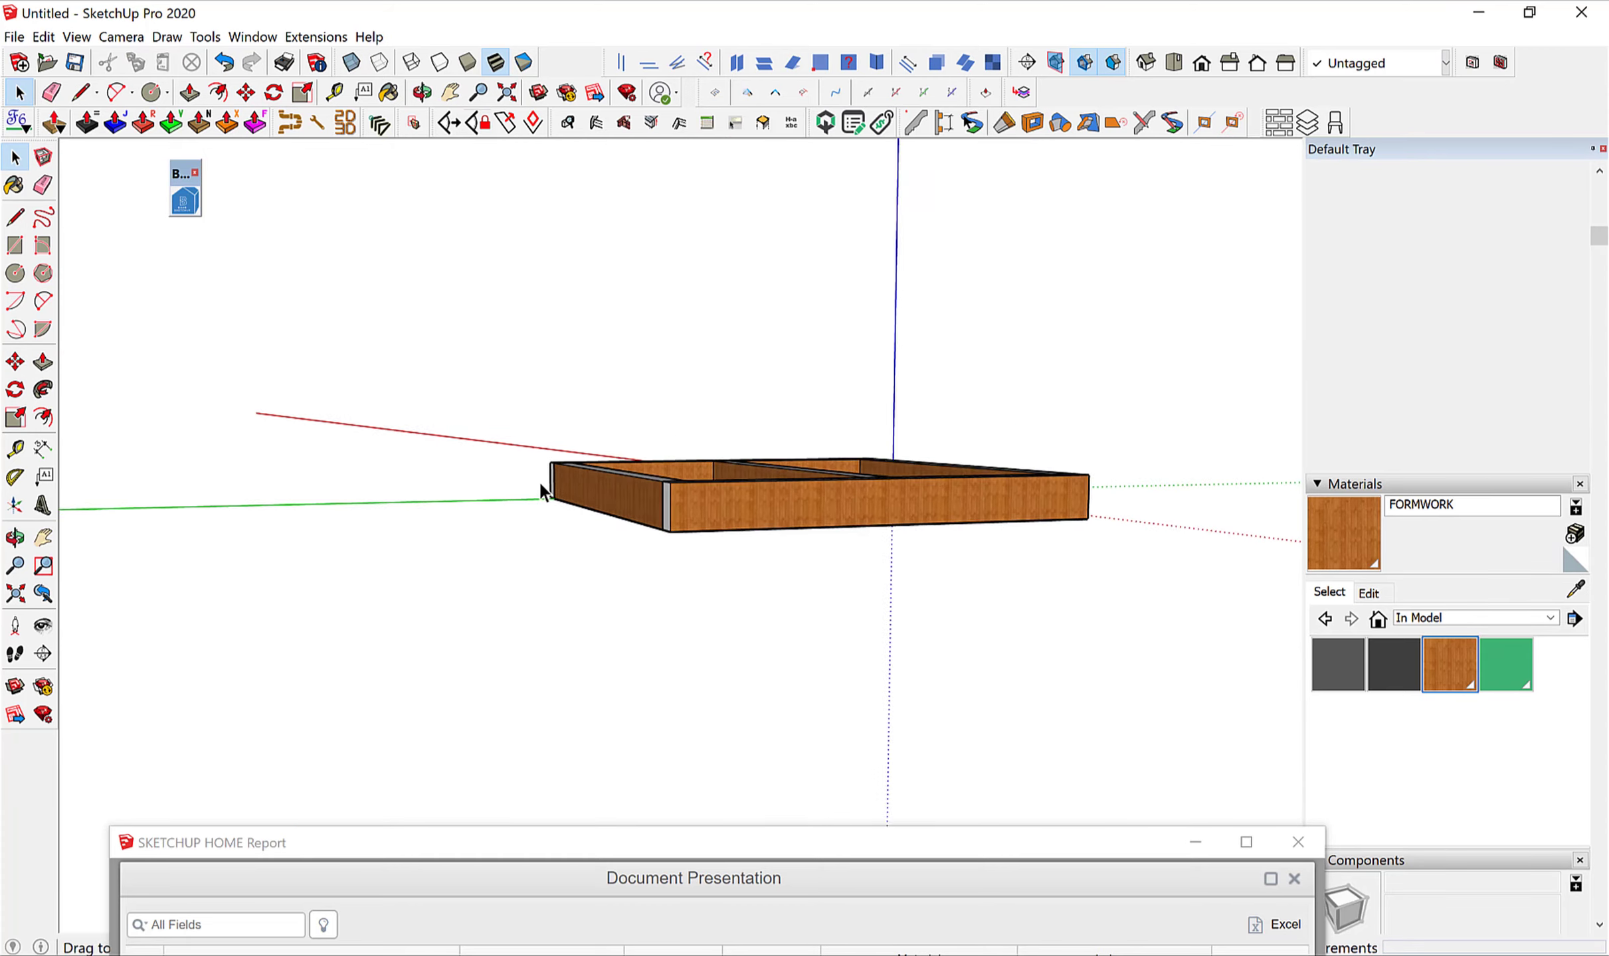
pyautogui.click(857, 590)
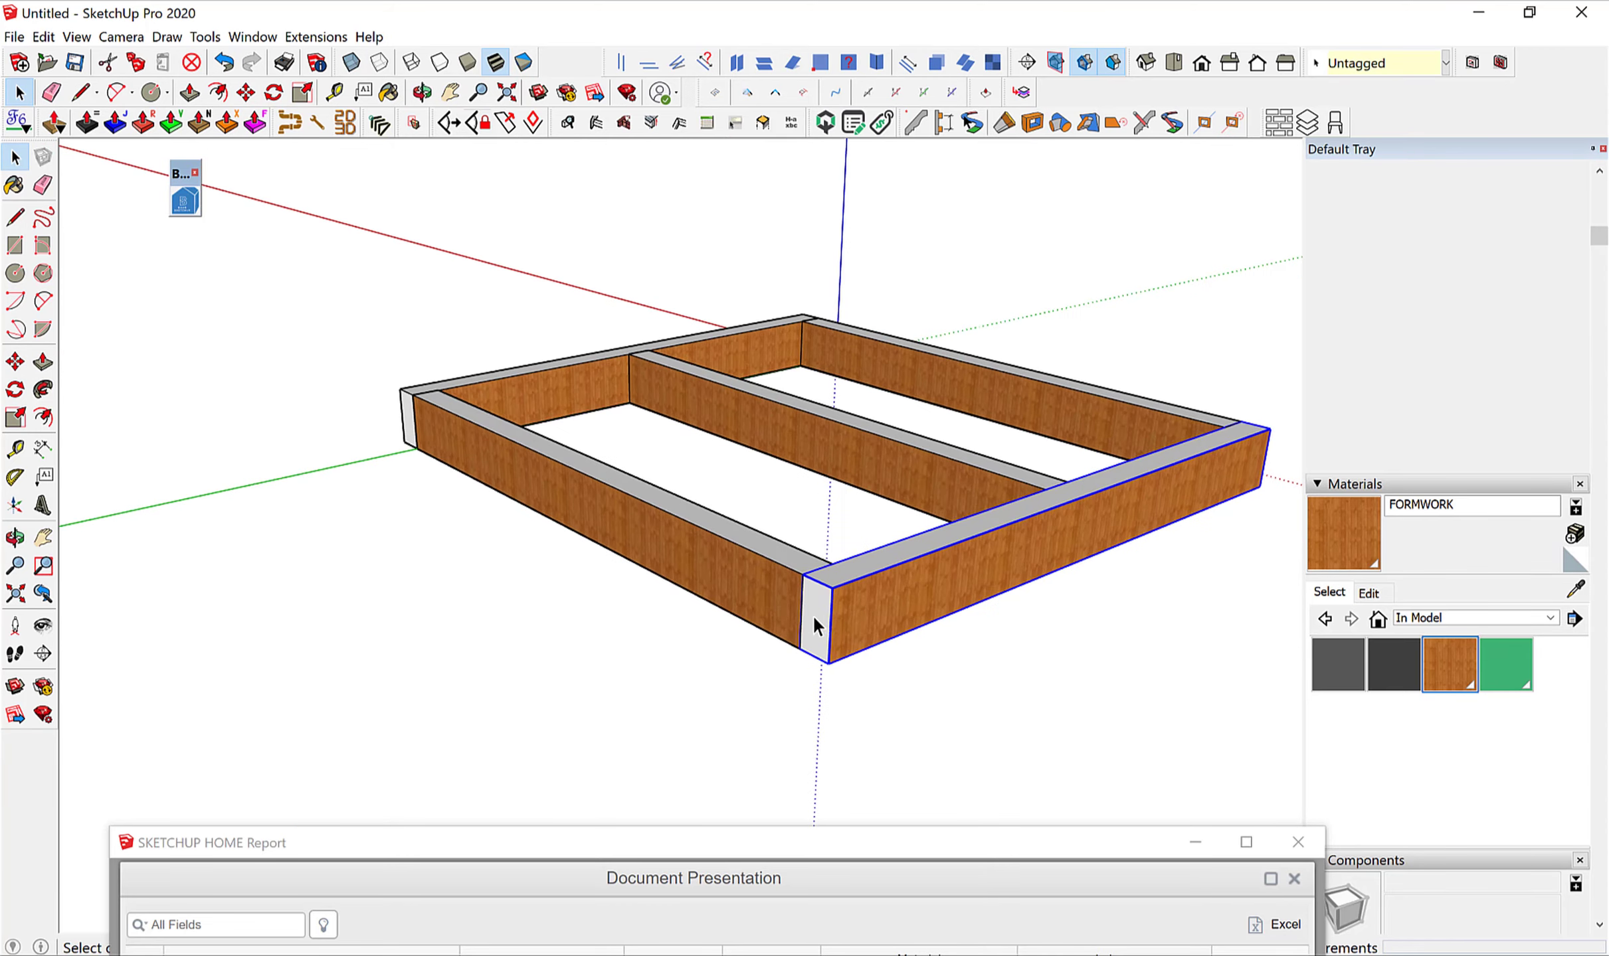
pyautogui.doubleClick(855, 617)
pyautogui.scroll(2, 855, 617)
pyautogui.press('b')
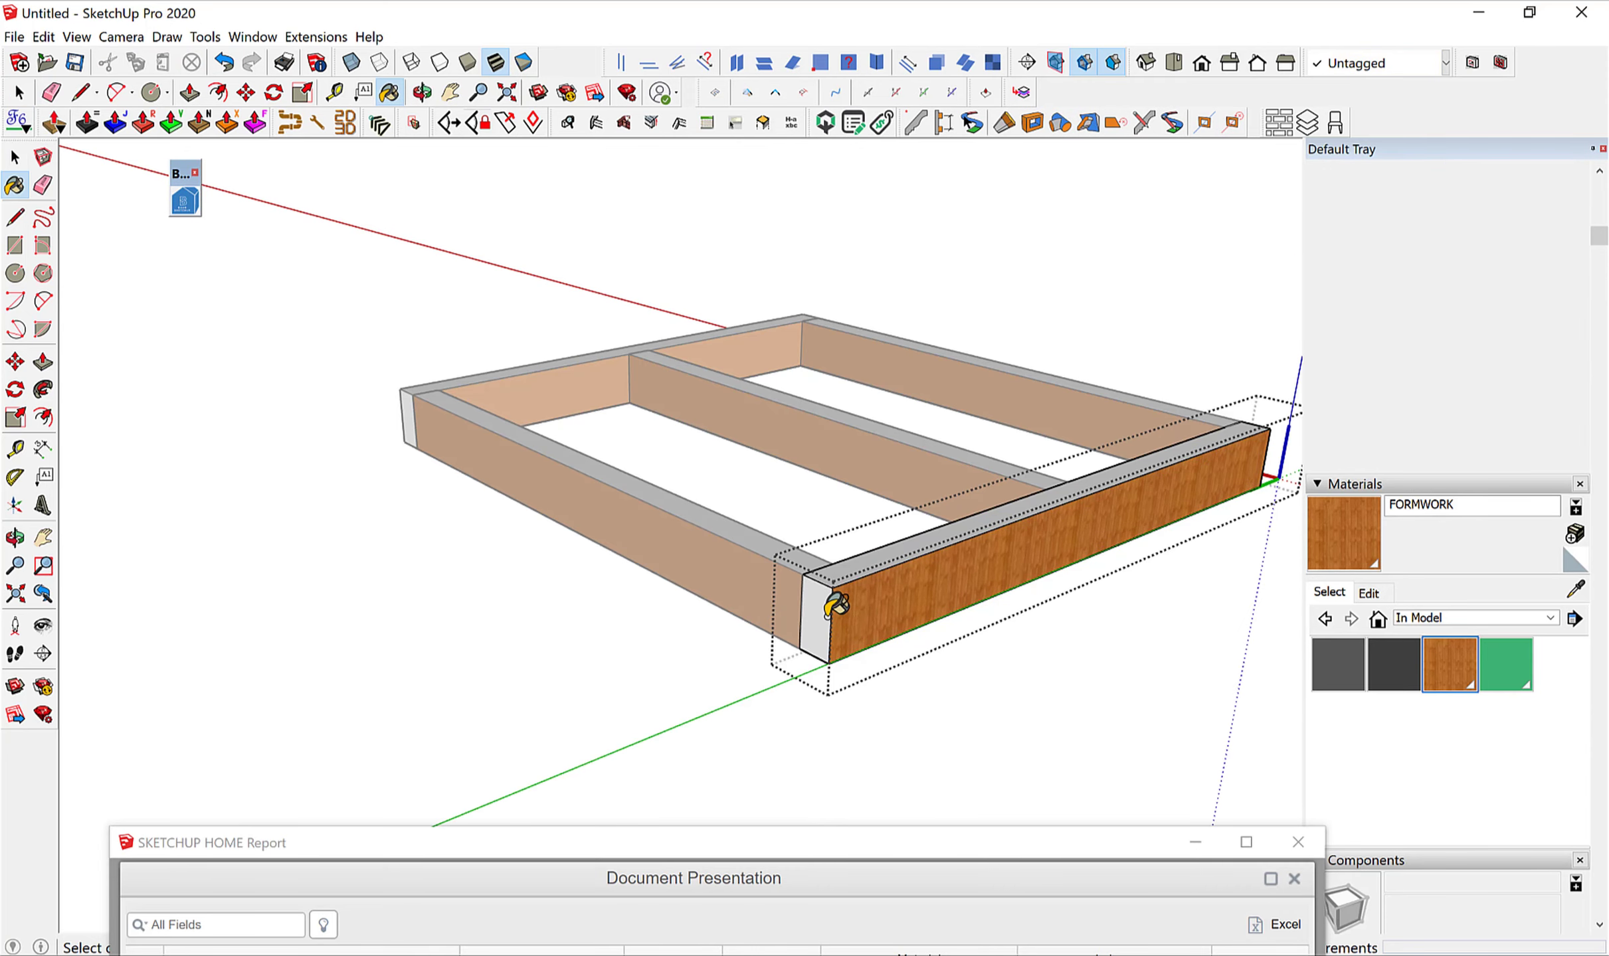
pyautogui.click(824, 614)
pyautogui.moveTo(828, 608); pyautogui.dragTo(111, 584, button='middle')
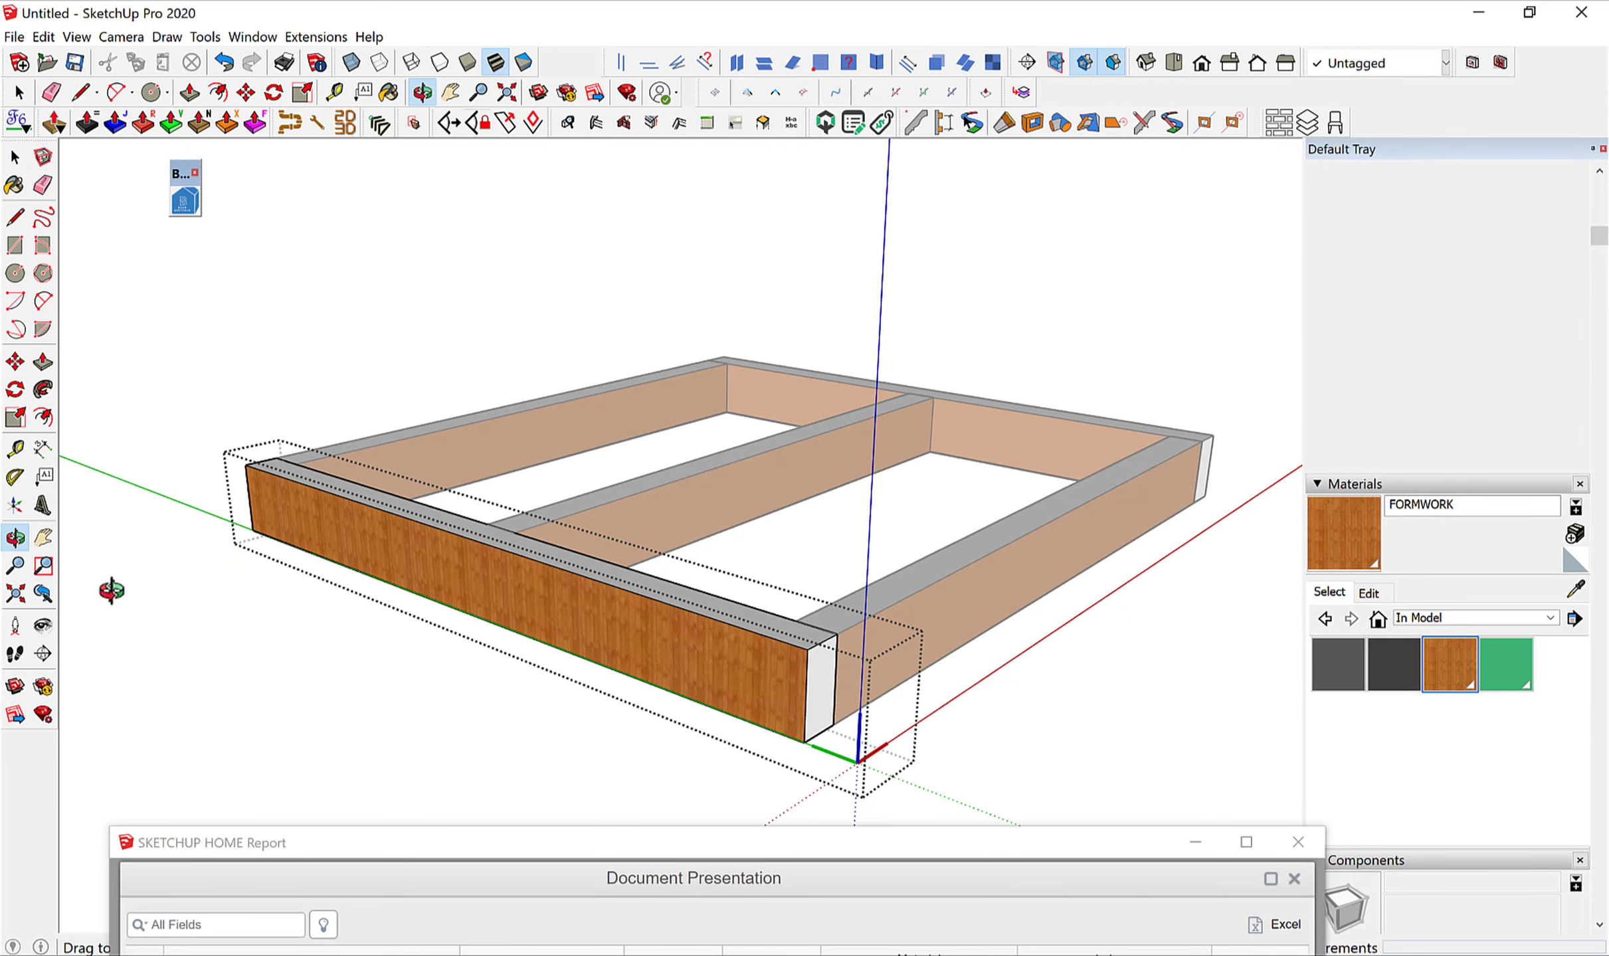
# Orbit and zoom around the frame, then raise the HOME Report window to show its cost table.
pyautogui.press('space')
pyautogui.moveTo(523, 708)
pyautogui.mouseDown(button='middle')
pyautogui.moveTo(398, 704)
pyautogui.moveTo(780, 646)
pyautogui.moveTo(545, 560)
pyautogui.mouseUp(button='middle')
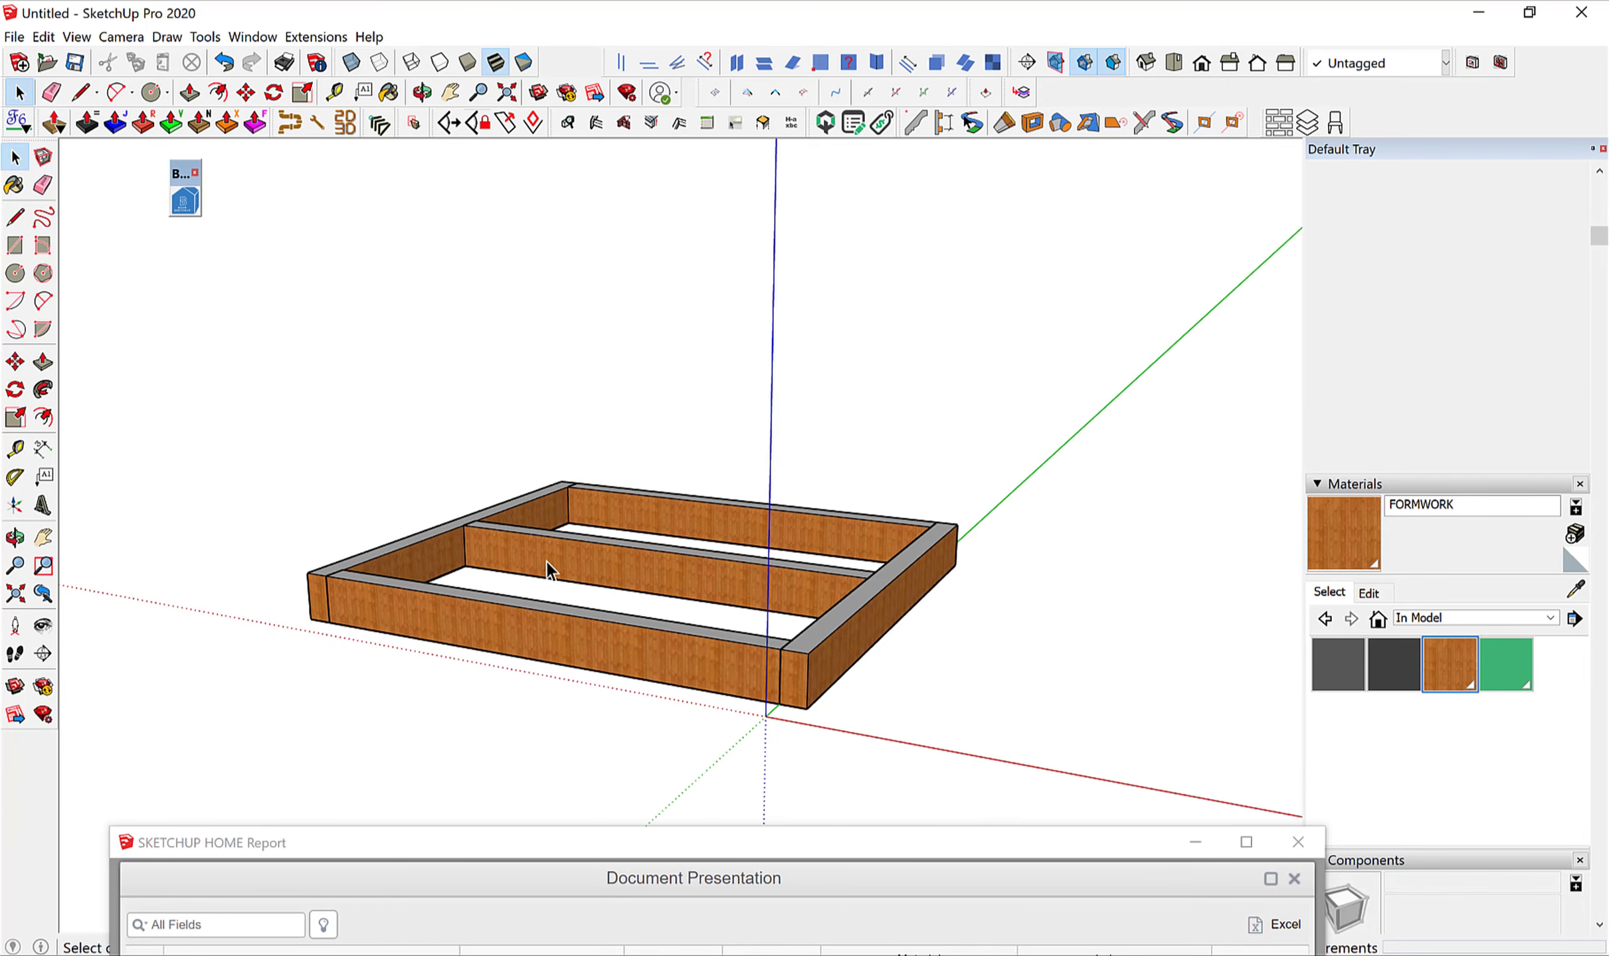
pyautogui.scroll(-3, 545, 560)
pyautogui.scroll(-2, 513, 515)
pyautogui.scroll(-1, 477, 573)
pyautogui.scroll(1, 498, 610)
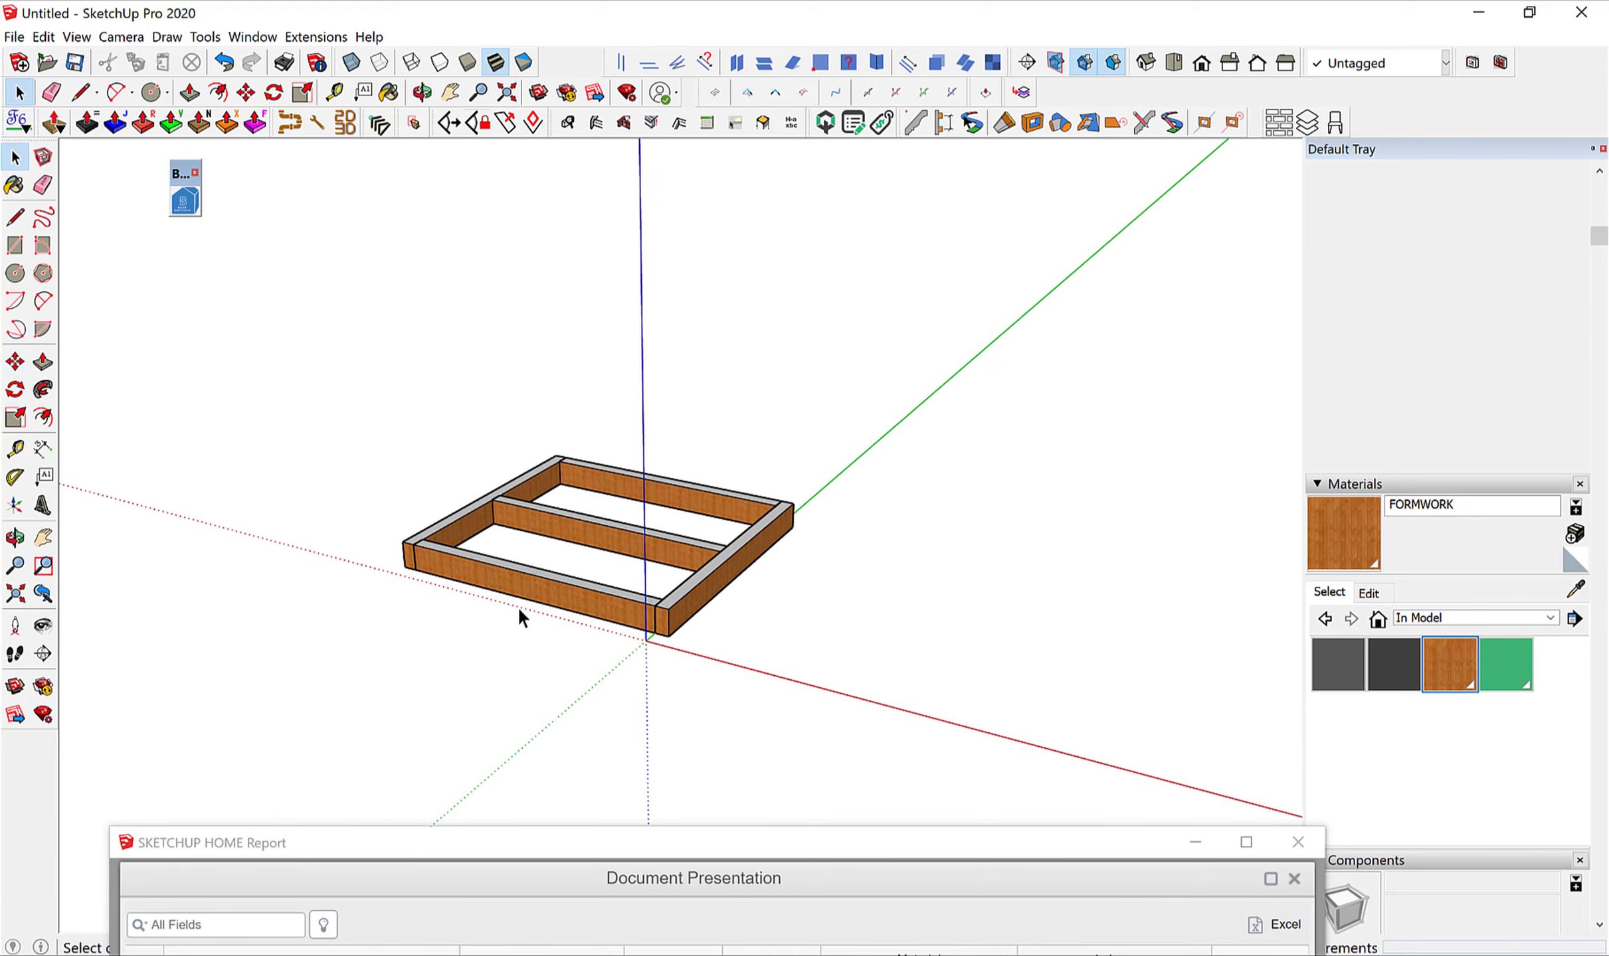
pyautogui.scroll(2, 518, 607)
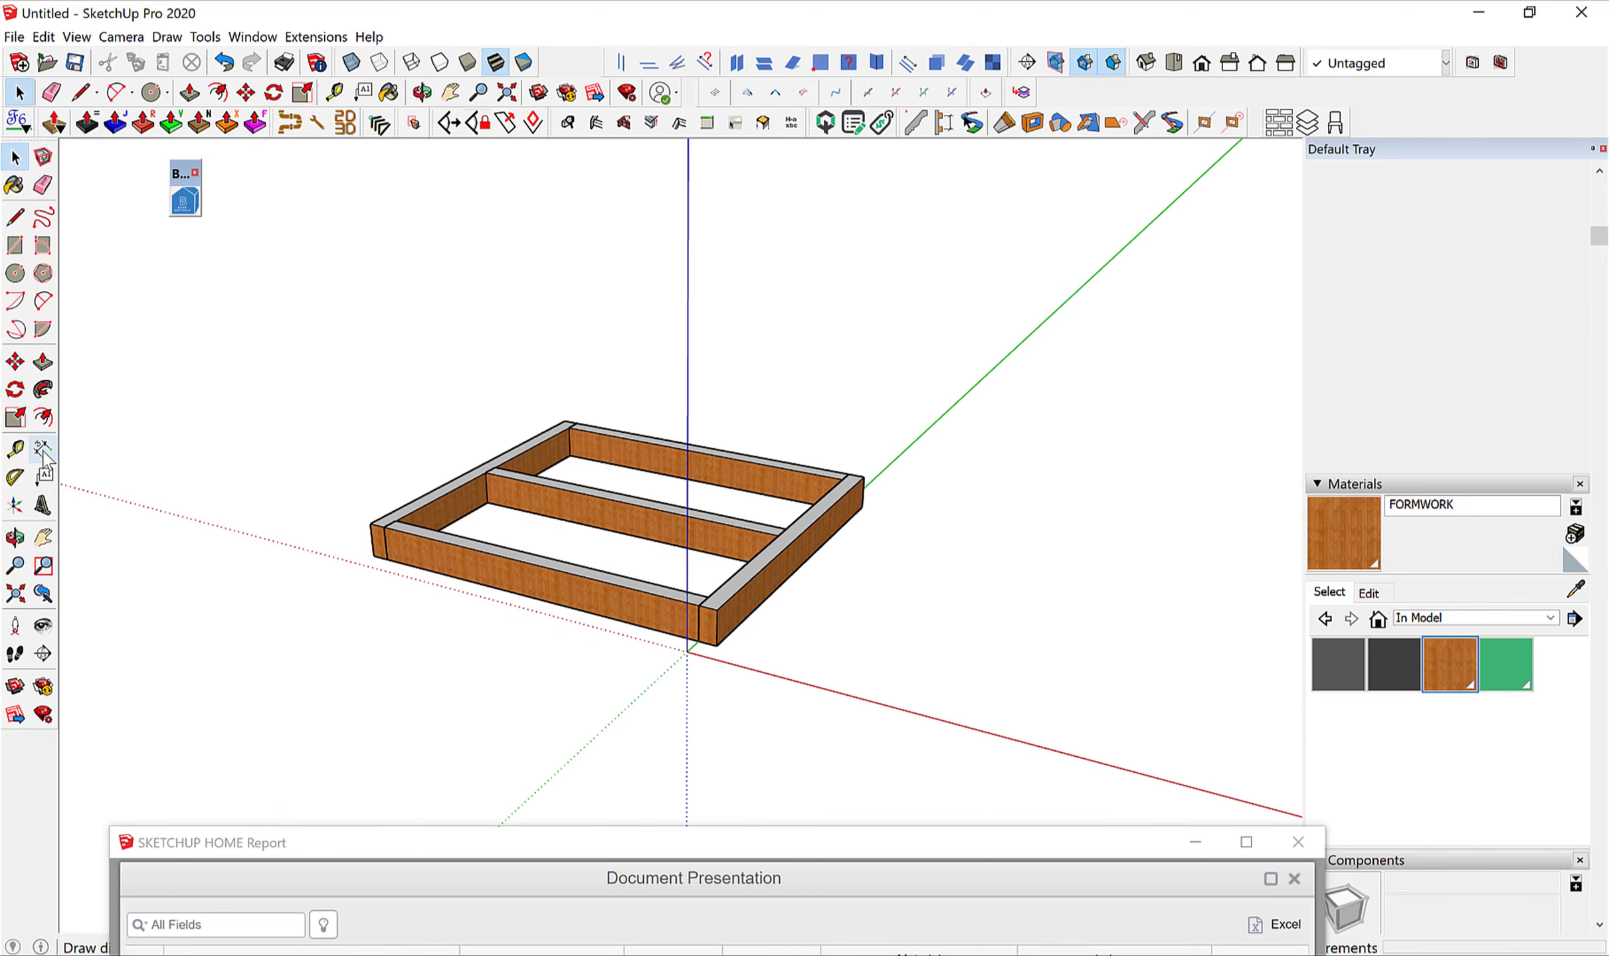
pyautogui.moveTo(482, 838)
pyautogui.mouseDown()
pyautogui.moveTo(617, 242)
pyautogui.moveTo(593, 196)
pyautogui.mouseUp()
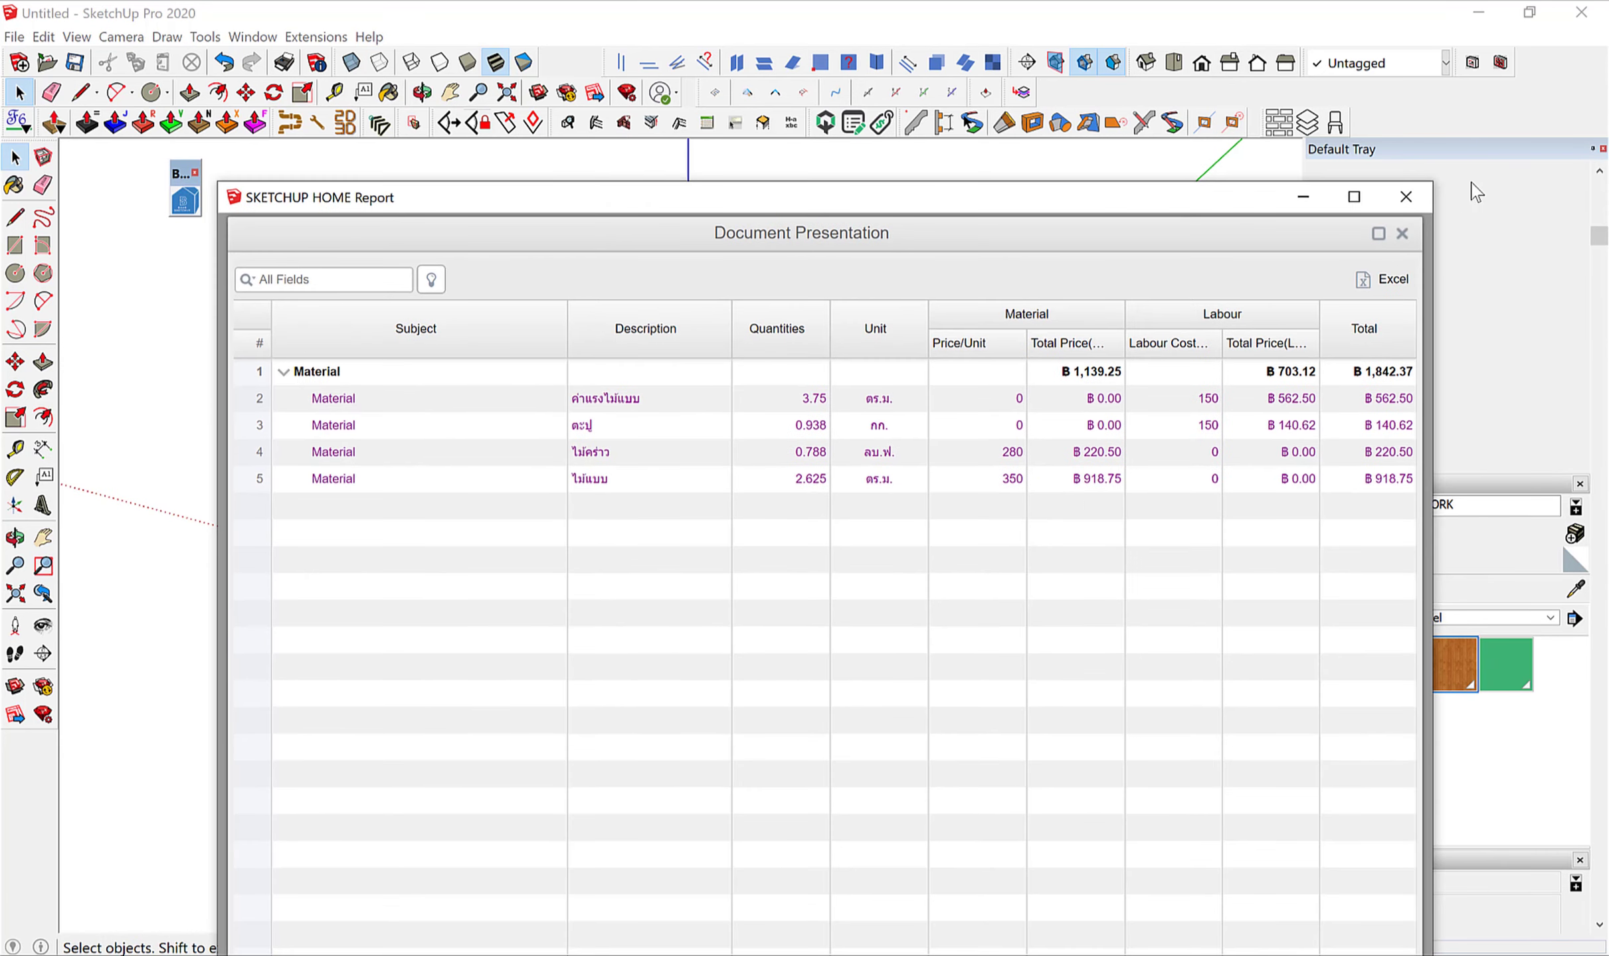
# Refresh the report quantities to the 20.8 m² source and duplicate row 4.
pyautogui.click(1401, 234)
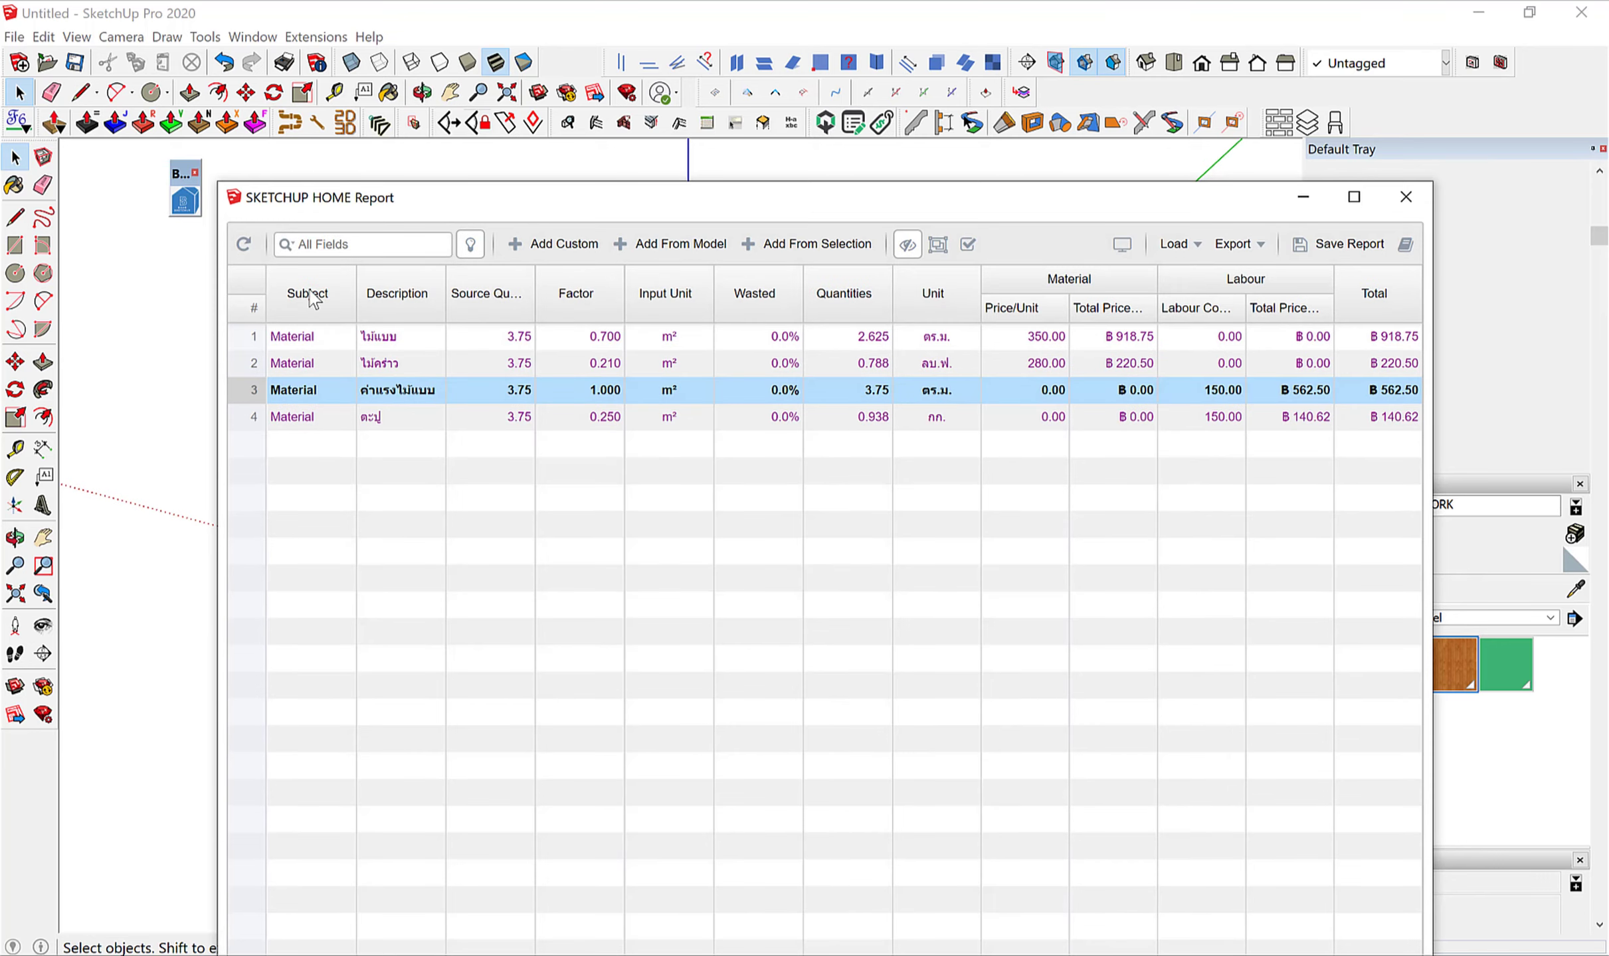
pyautogui.click(246, 247)
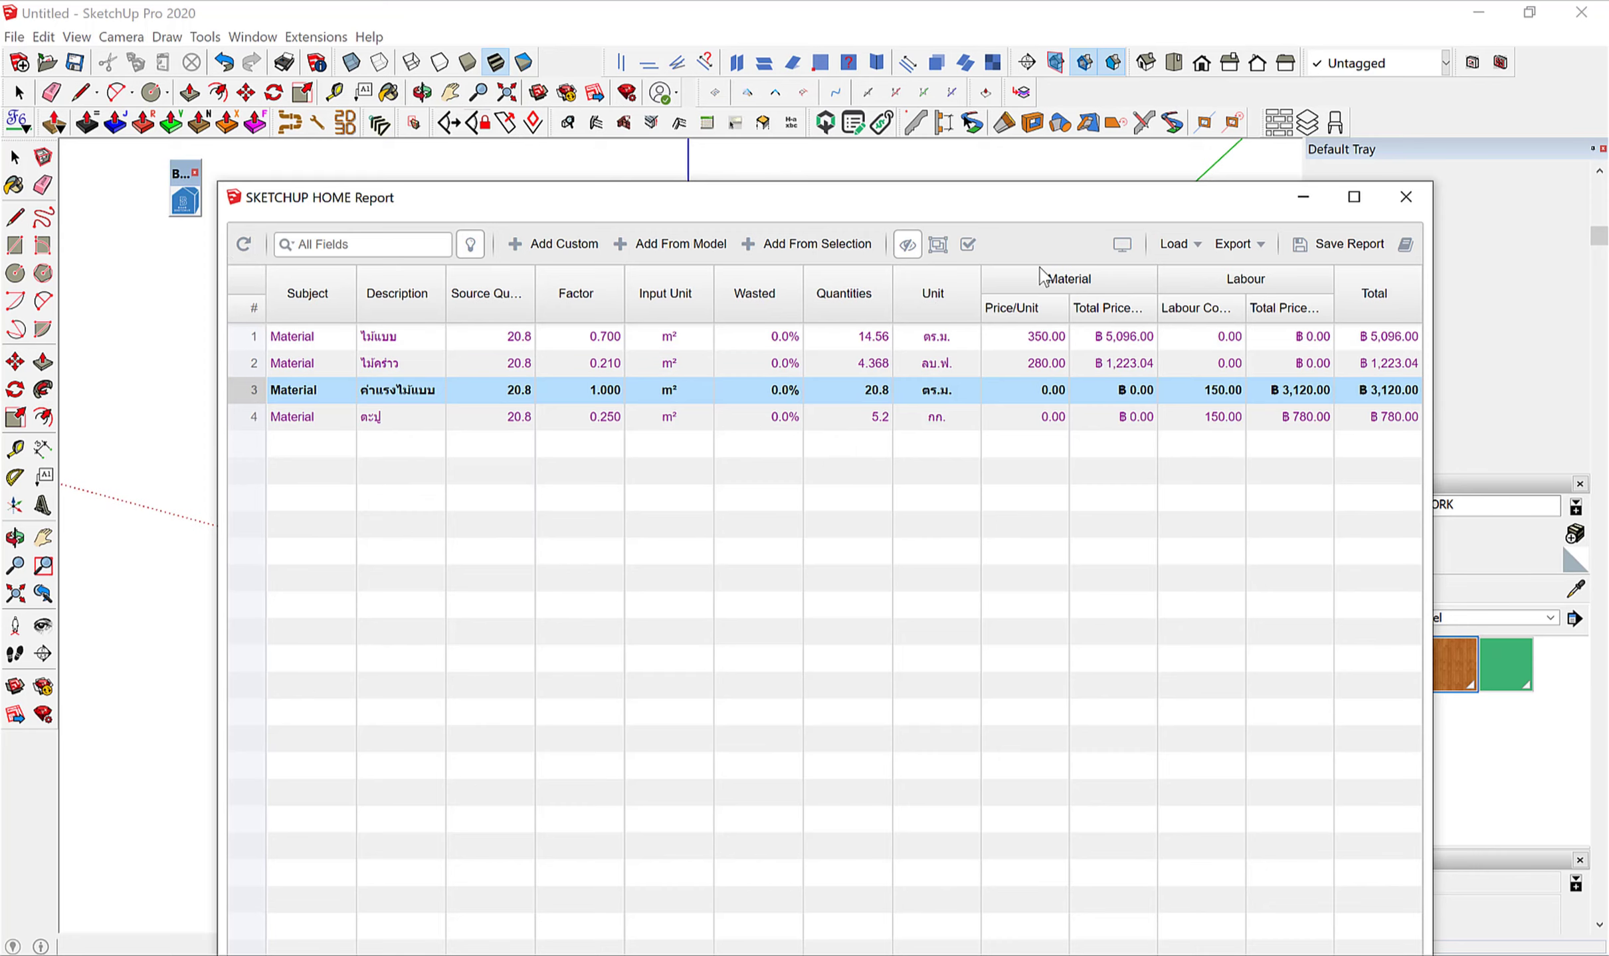
pyautogui.rightClick(293, 417)
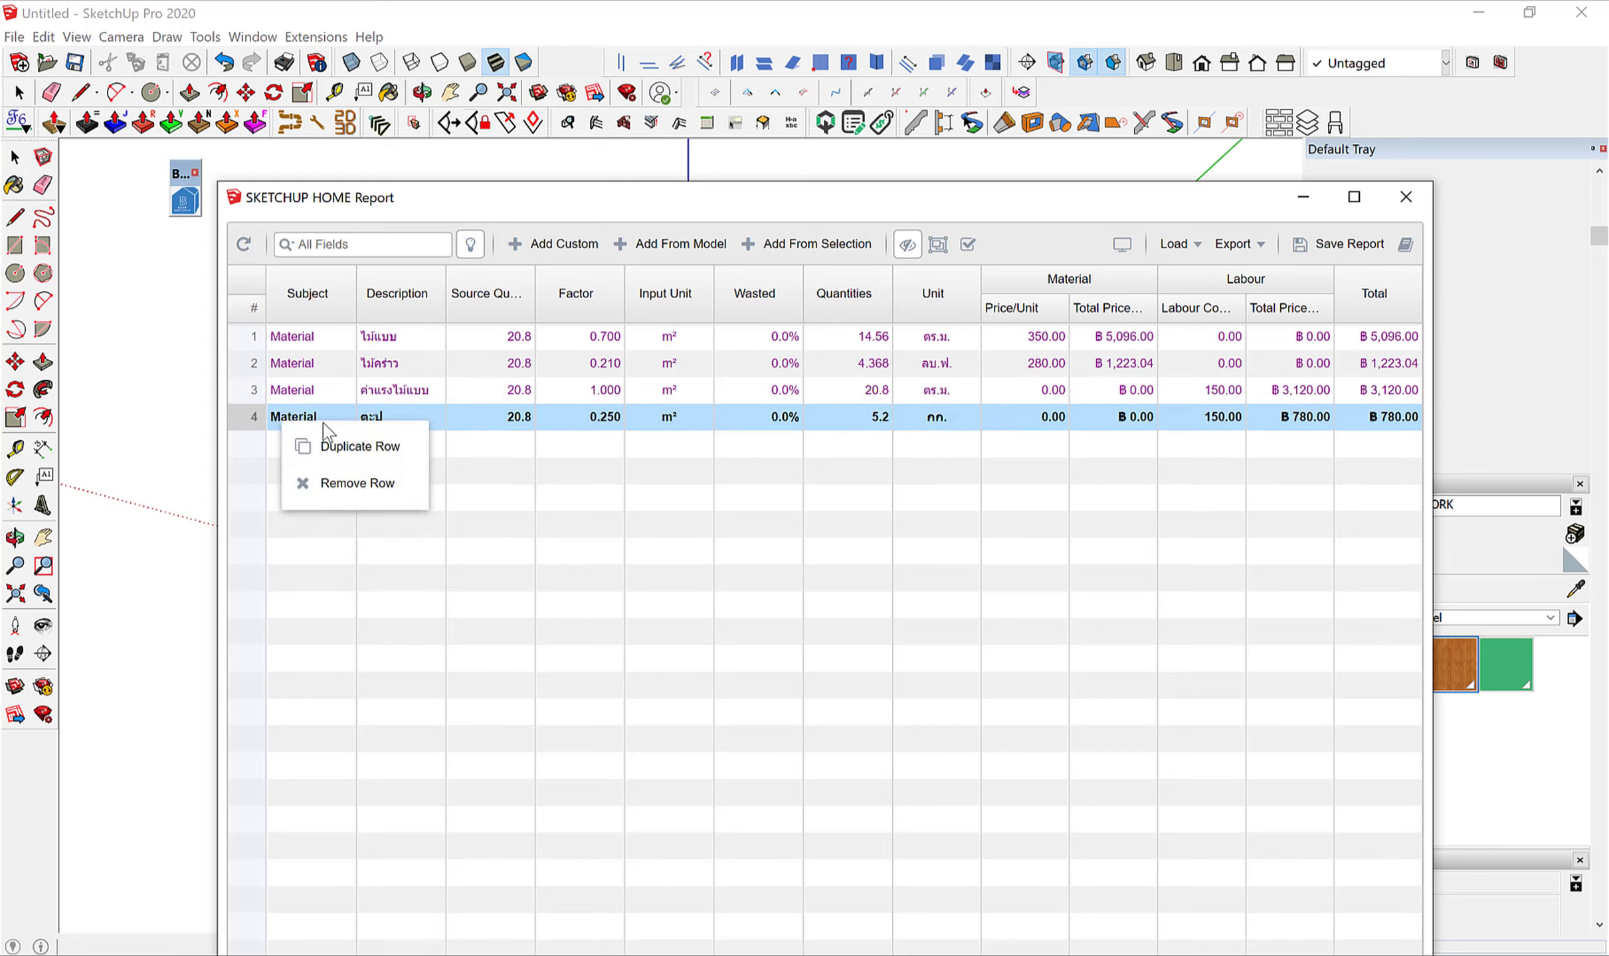
pyautogui.click(332, 450)
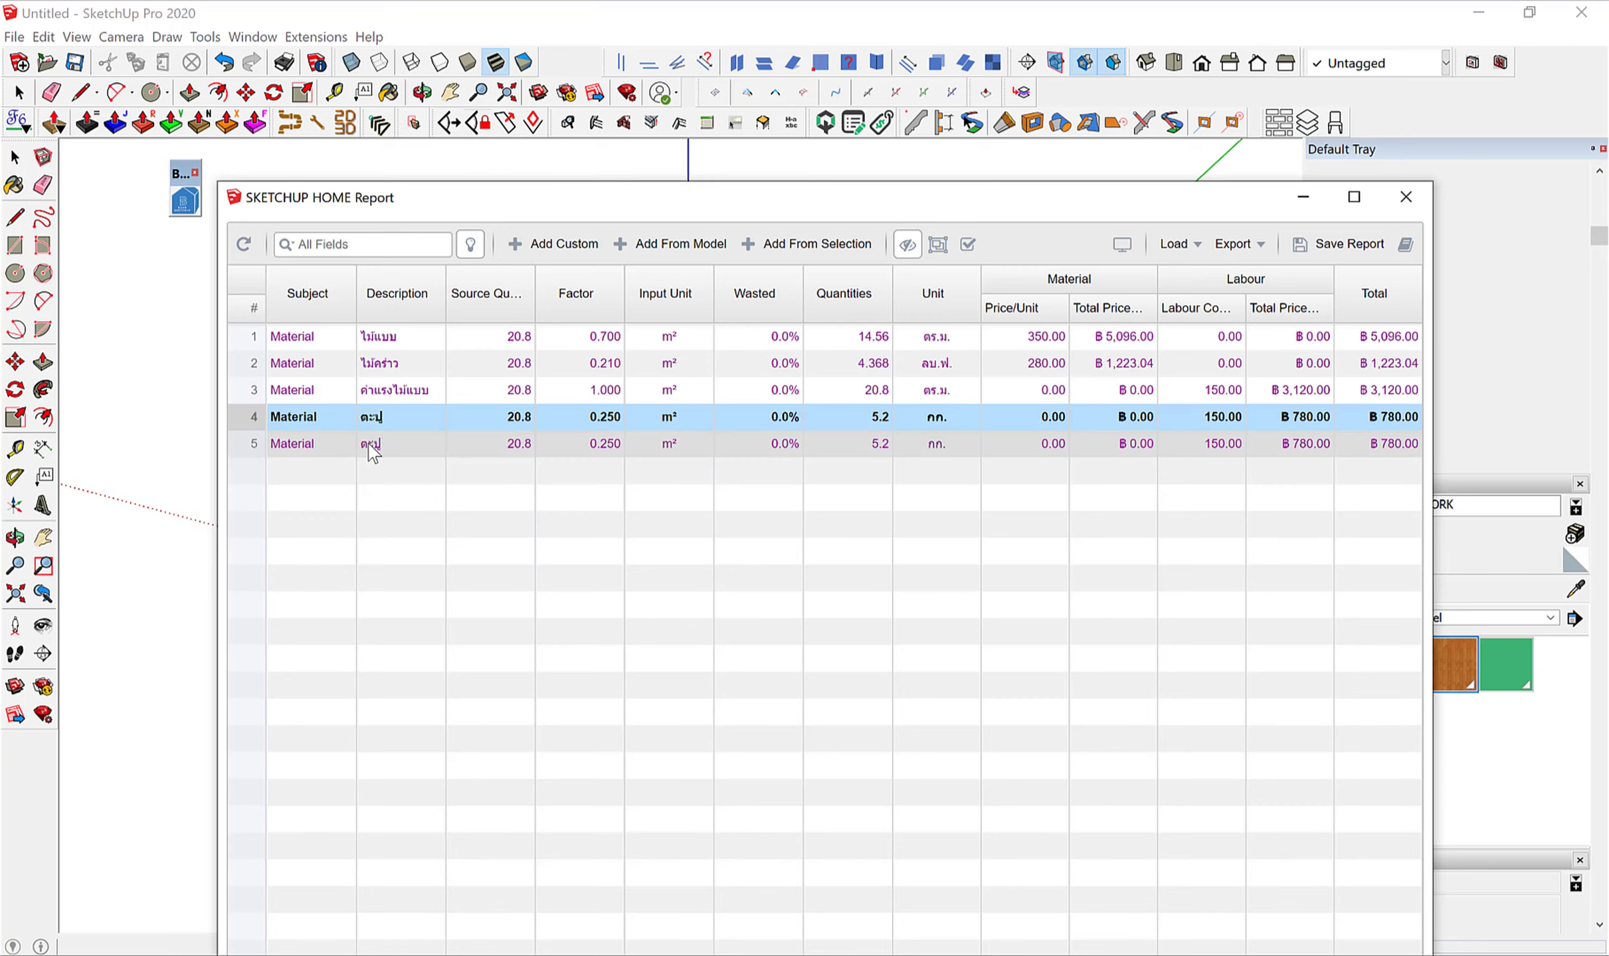
# Rename the duplicated row ค้ำยัน, then remove that trial row 5 again.
pyautogui.click(372, 448)
pyautogui.press('BackSpace')
pyautogui.press('BackSpace')
pyautogui.press('BackSpace')
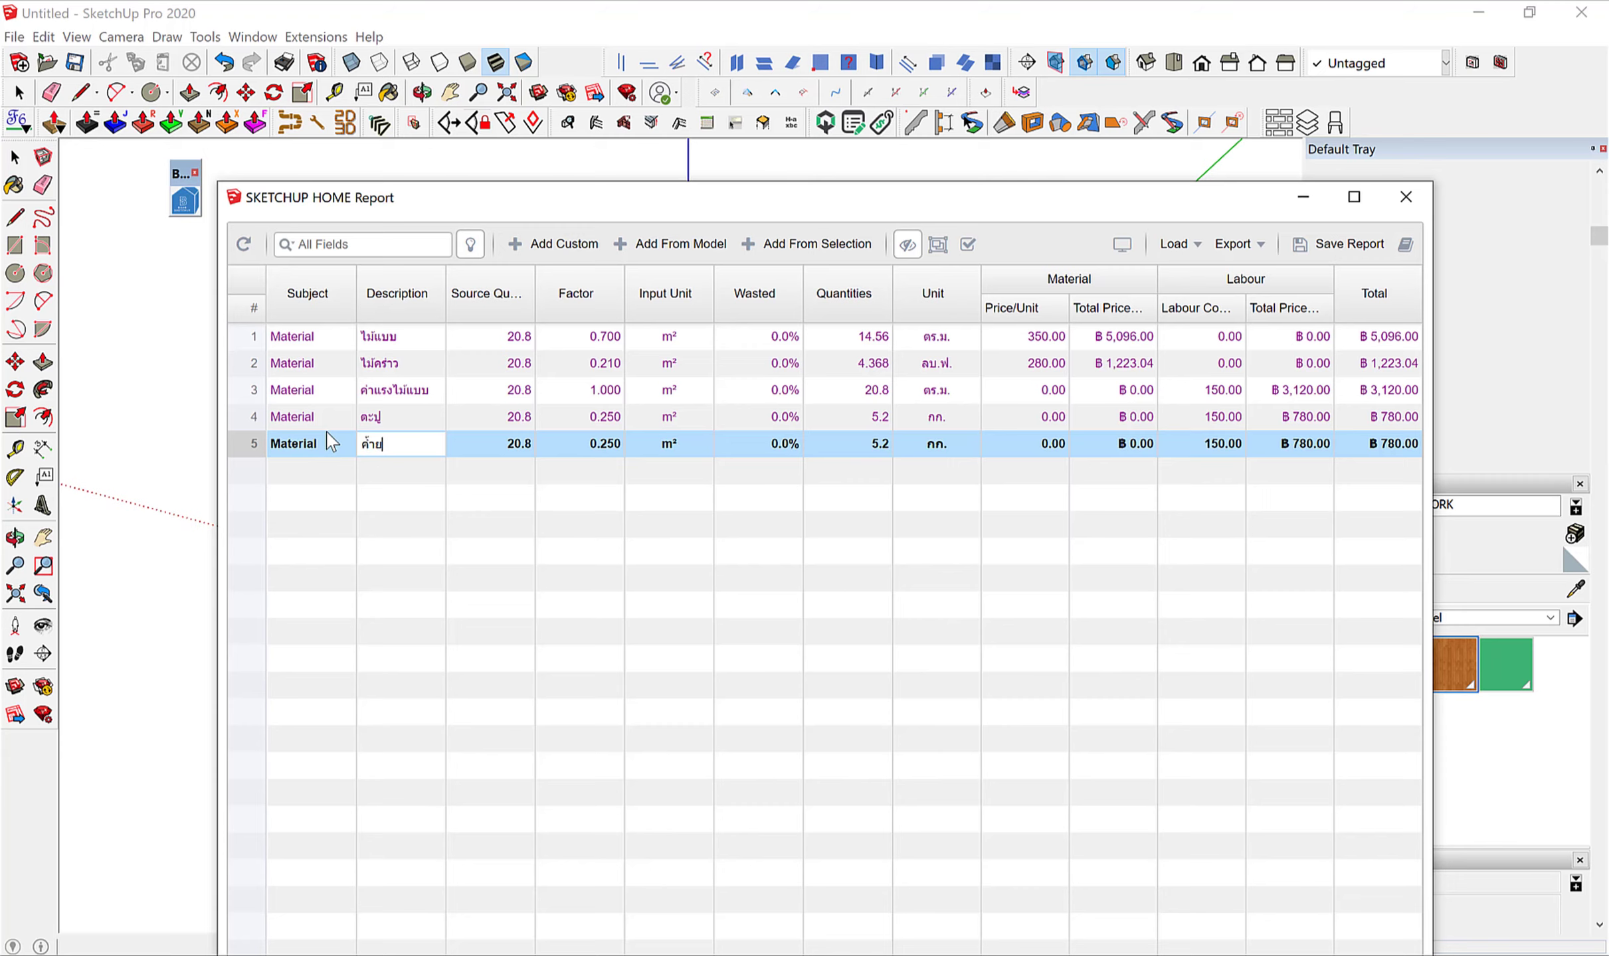
pyautogui.write('้ำยัน')
pyautogui.click(635, 634)
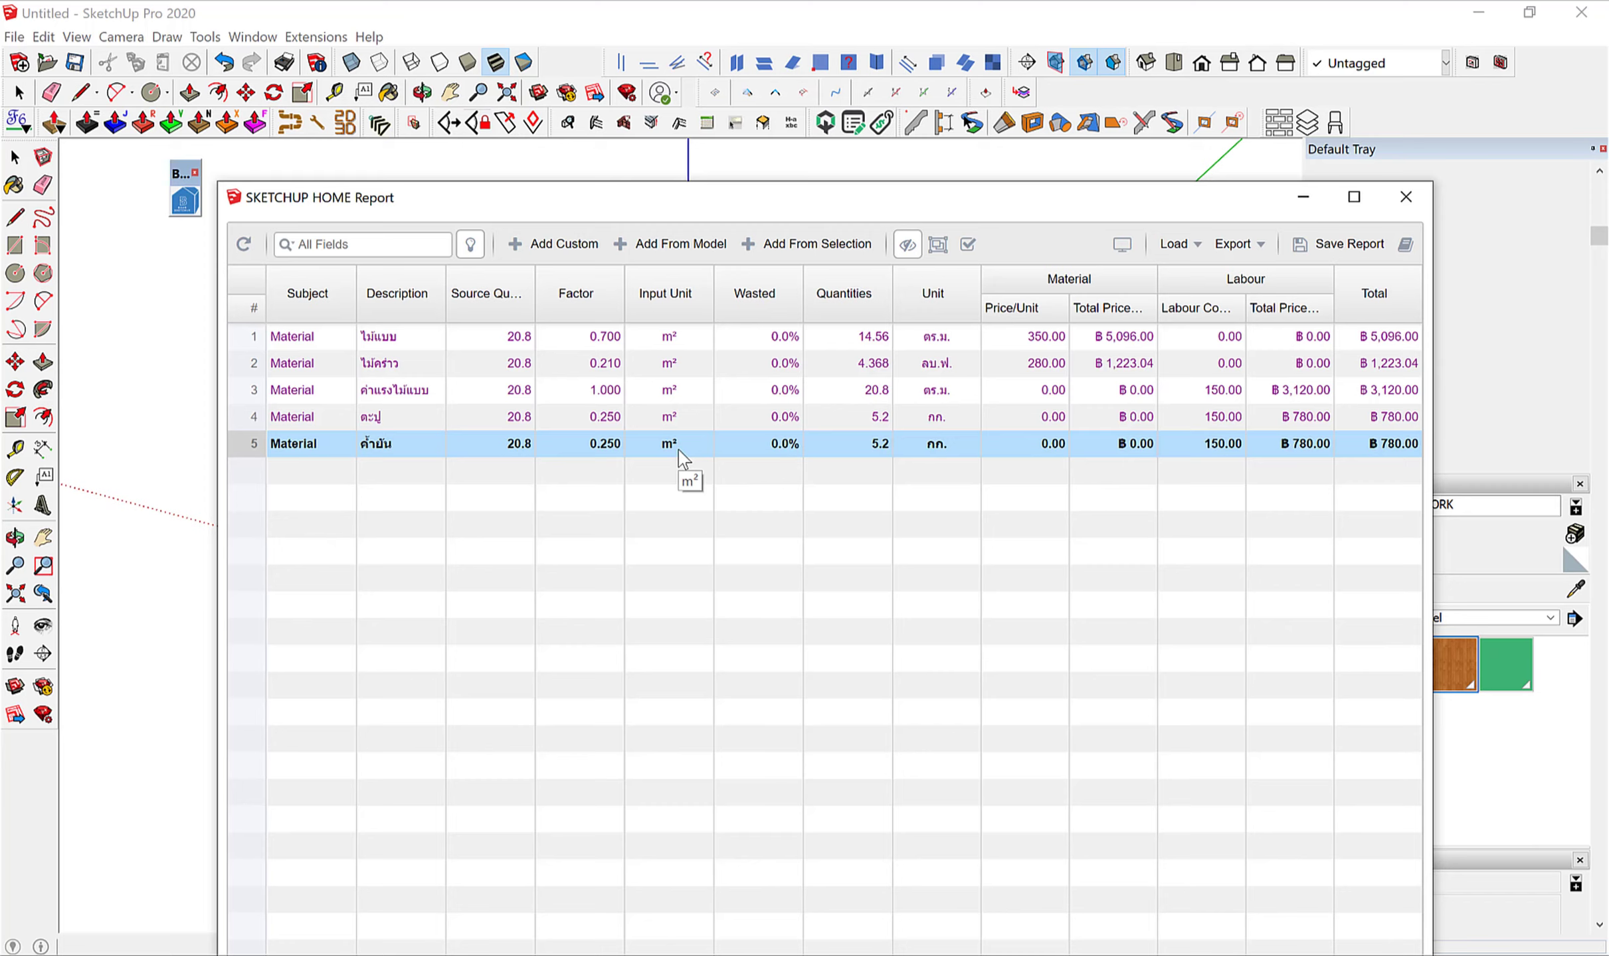
pyautogui.rightClick(313, 448)
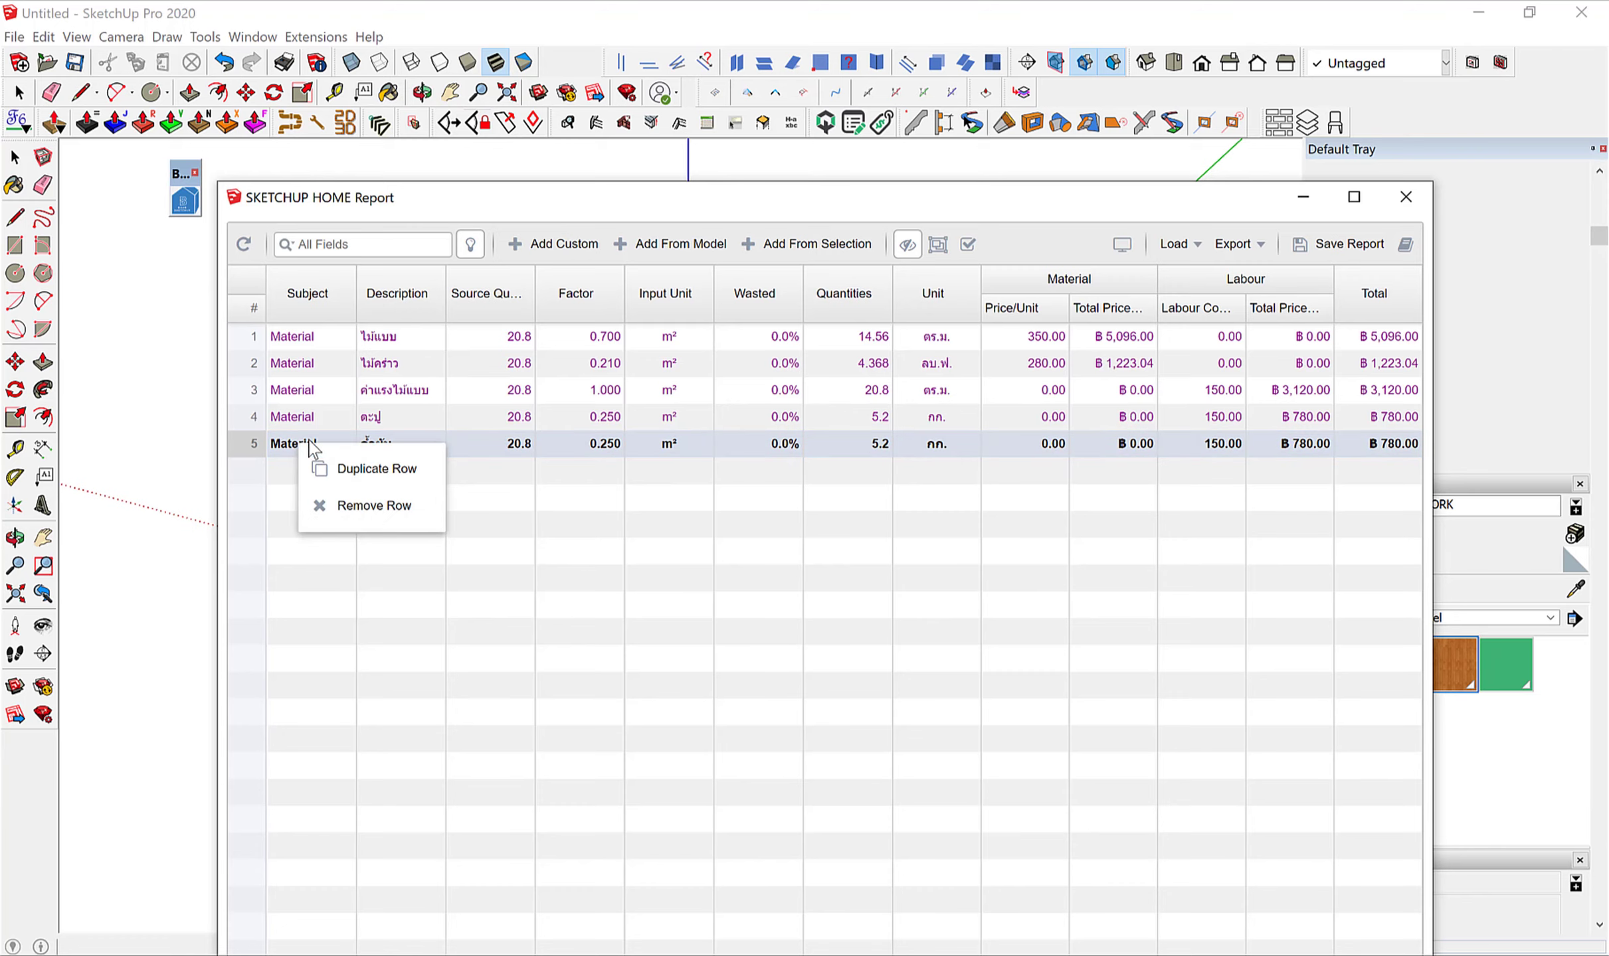
pyautogui.click(376, 505)
# Lower the report, select the whole formwork frame, and collapse the Default Tray panels above Tags.
pyautogui.moveTo(632, 206)
pyautogui.mouseDown()
pyautogui.moveTo(527, 737)
pyautogui.moveTo(533, 874)
pyautogui.mouseUp()
pyautogui.click(891, 640)
pyautogui.moveTo(891, 639); pyautogui.dragTo(916, 521, button='middle')
pyautogui.moveTo(961, 652)
pyautogui.mouseDown()
pyautogui.moveTo(379, 392)
pyautogui.moveTo(332, 342)
pyautogui.mouseUp()
pyautogui.moveTo(332, 342)
pyautogui.mouseDown(button='middle')
pyautogui.moveTo(406, 380)
pyautogui.moveTo(435, 428)
pyautogui.mouseUp(button='middle')
pyautogui.scroll(2, 1322, 203)
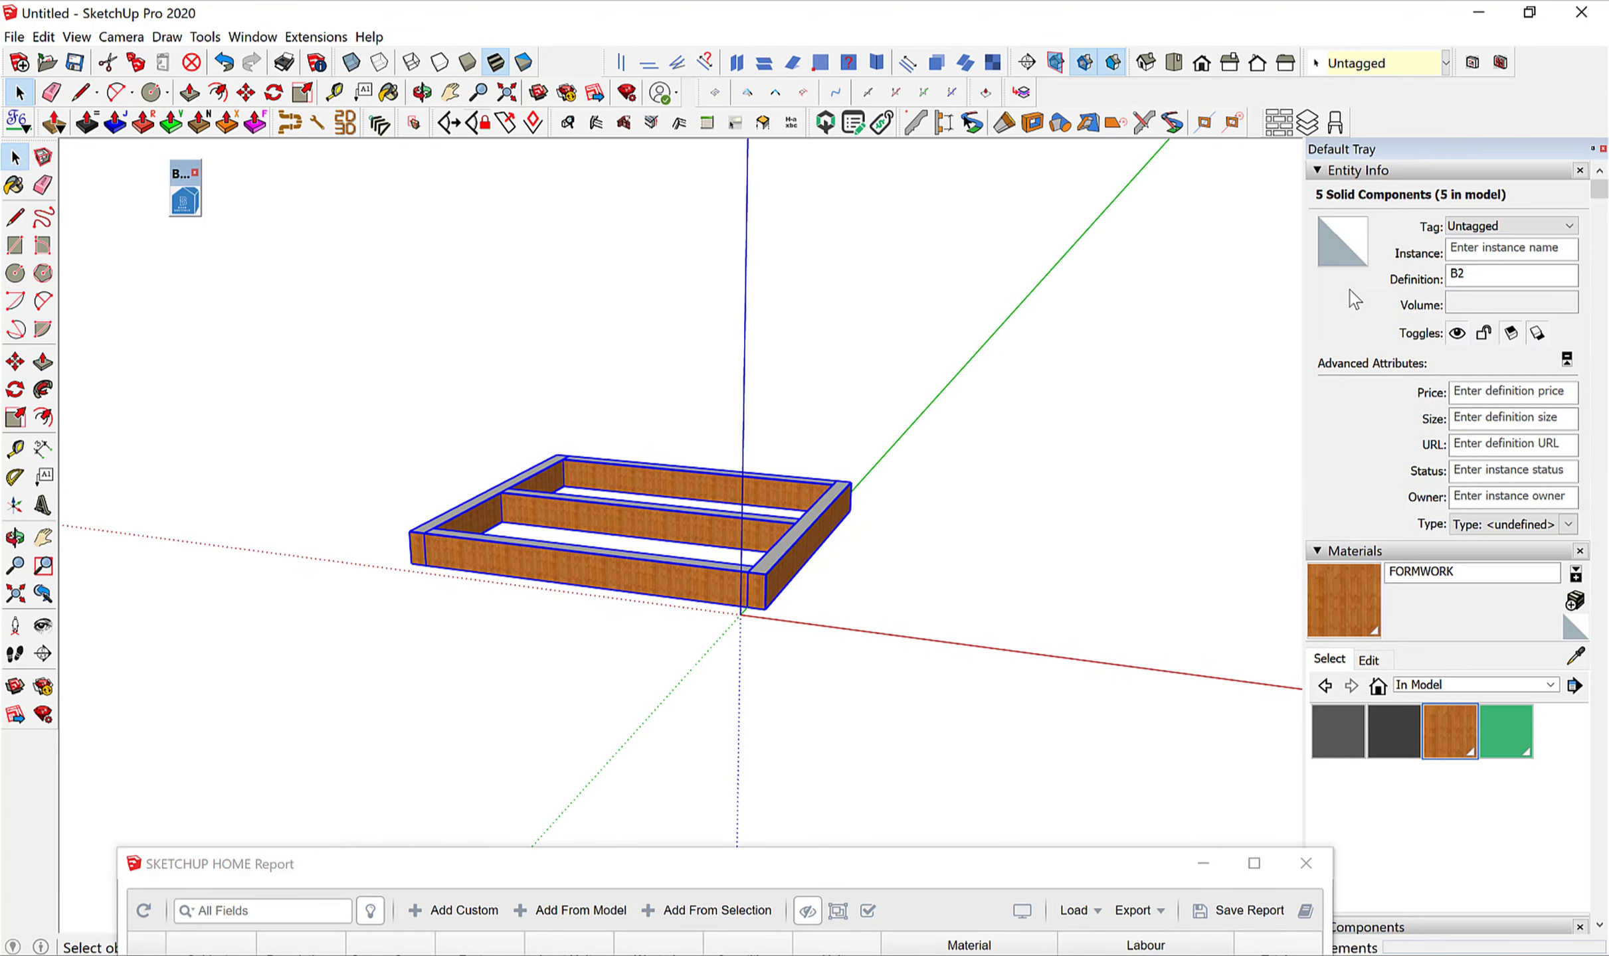
pyautogui.click(1326, 173)
pyautogui.click(1332, 192)
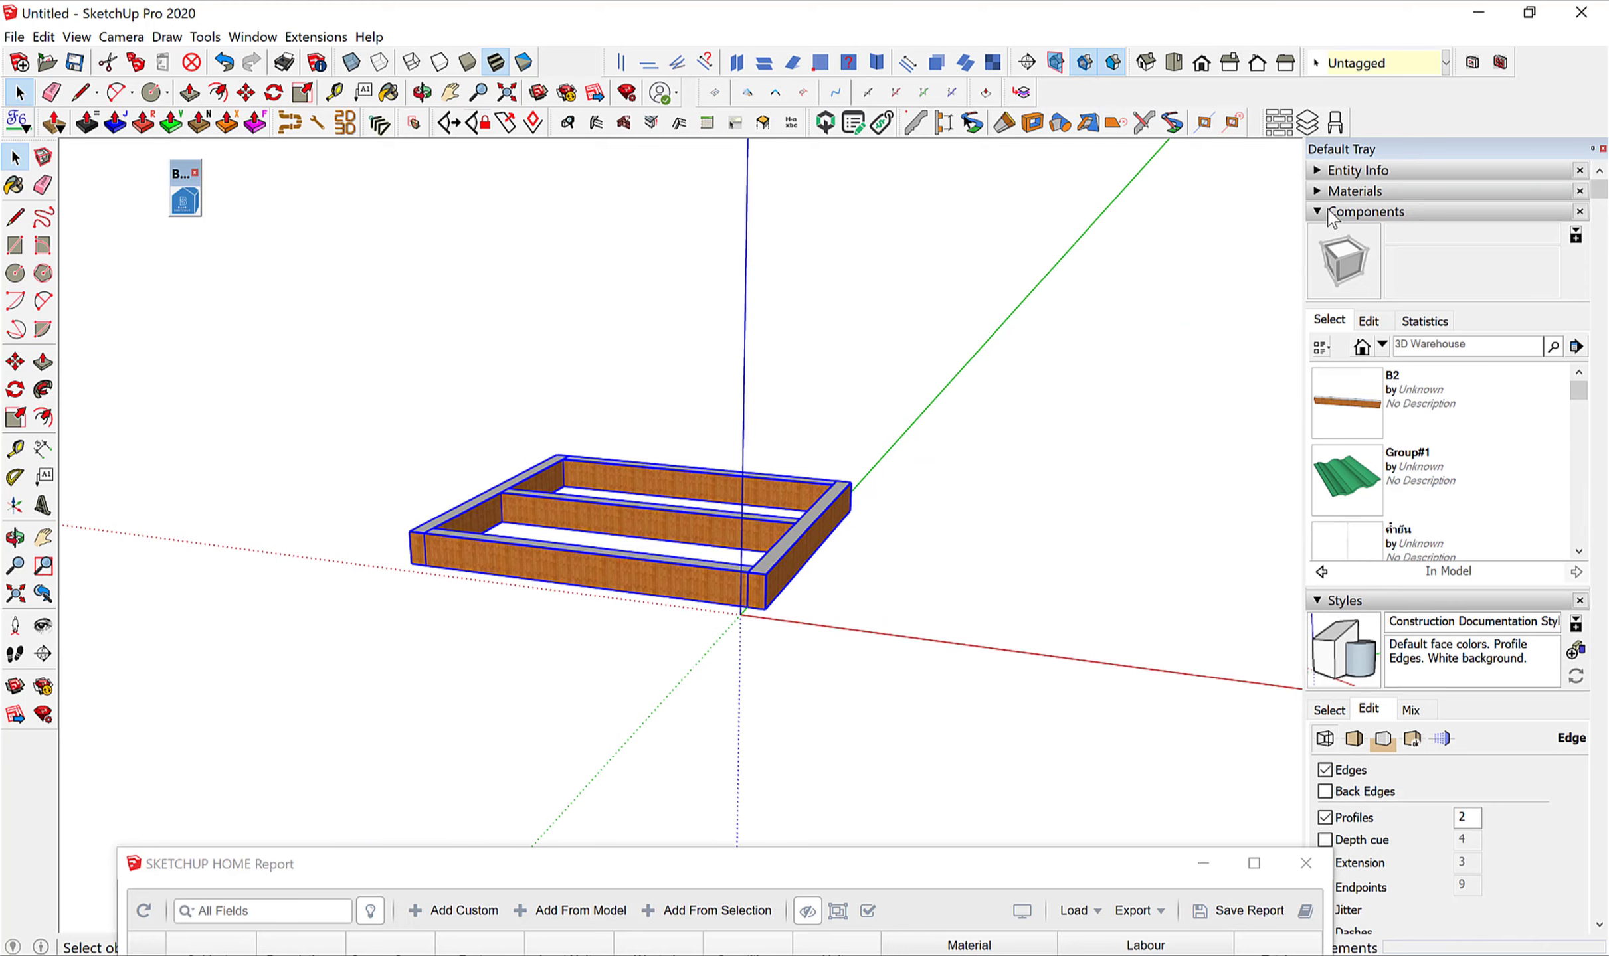
pyautogui.click(1330, 213)
# Create a new tag named B1.
pyautogui.click(1342, 253)
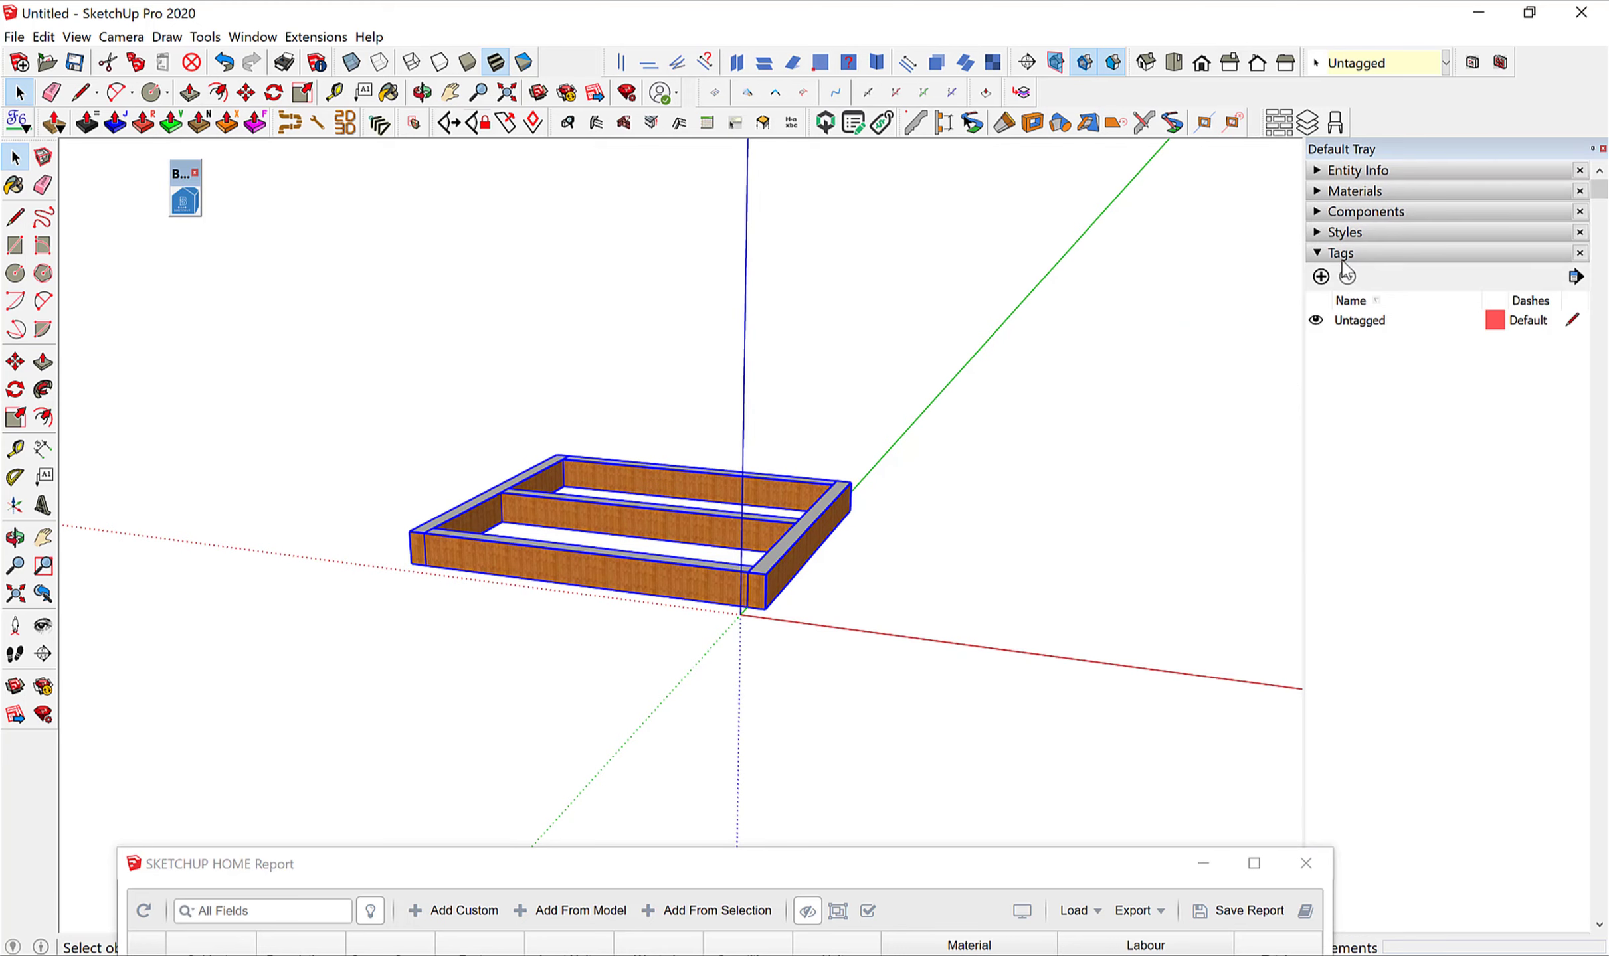
pyautogui.click(1320, 276)
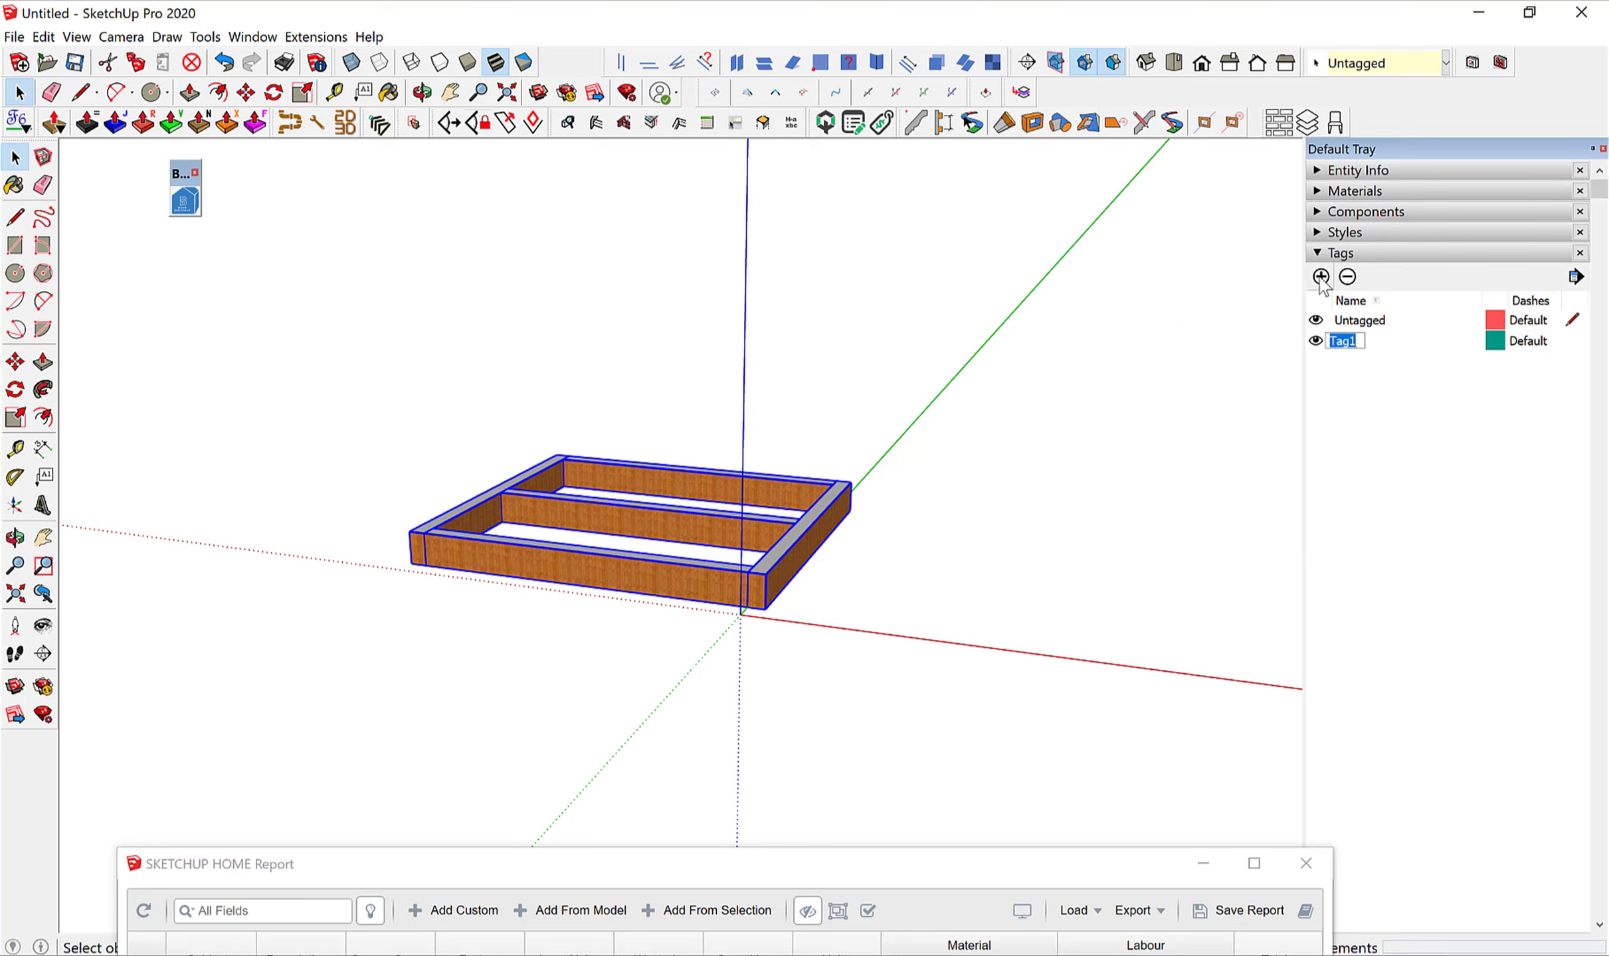
pyautogui.write('B1')
pyautogui.press('Return')
# Reselect the formwork frame, assign it tag B1, and raise the report window.
pyautogui.click(963, 366)
pyautogui.moveTo(199, 378); pyautogui.dragTo(1052, 677)
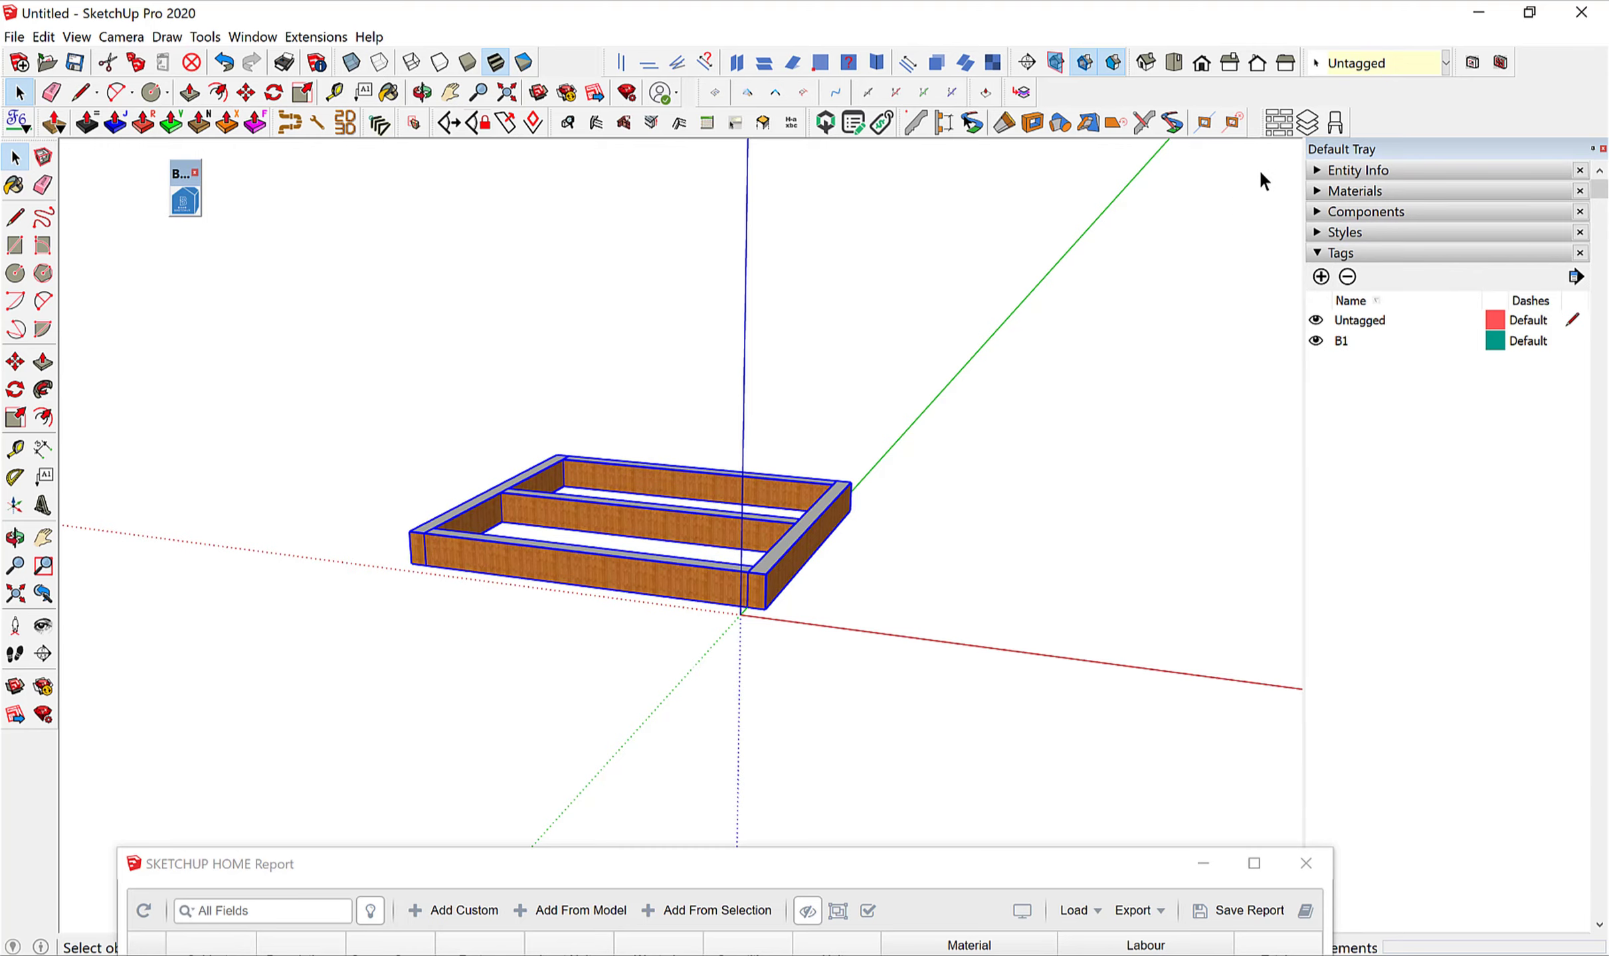
pyautogui.click(1446, 67)
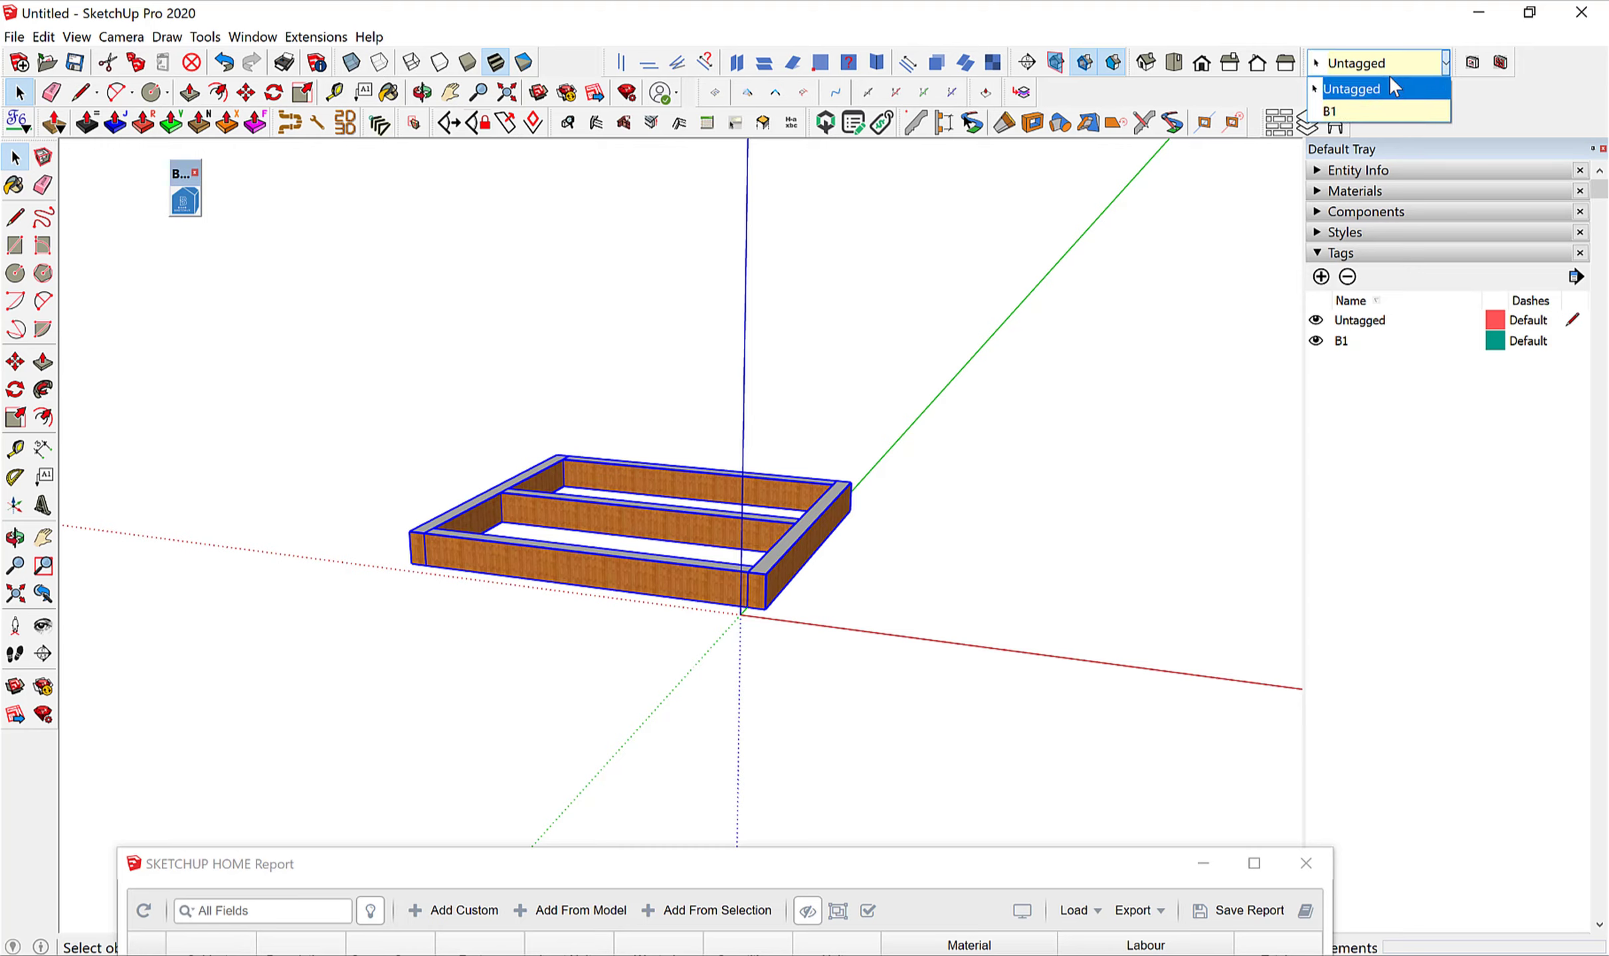
pyautogui.click(1360, 103)
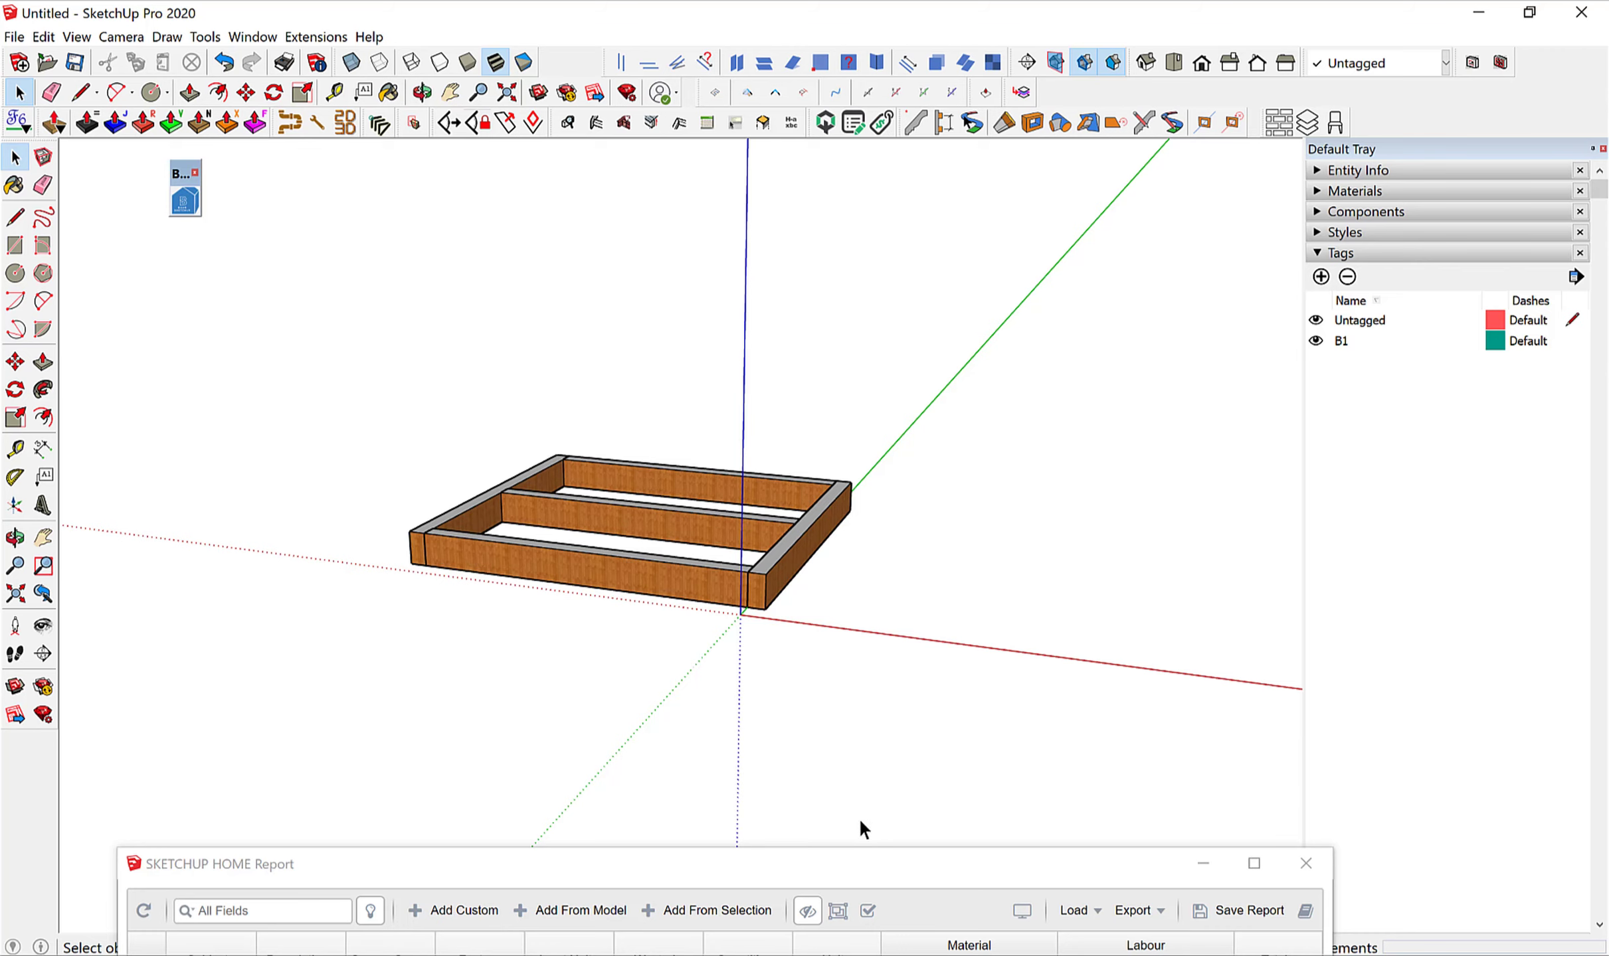
pyautogui.moveTo(840, 867); pyautogui.dragTo(885, 348)
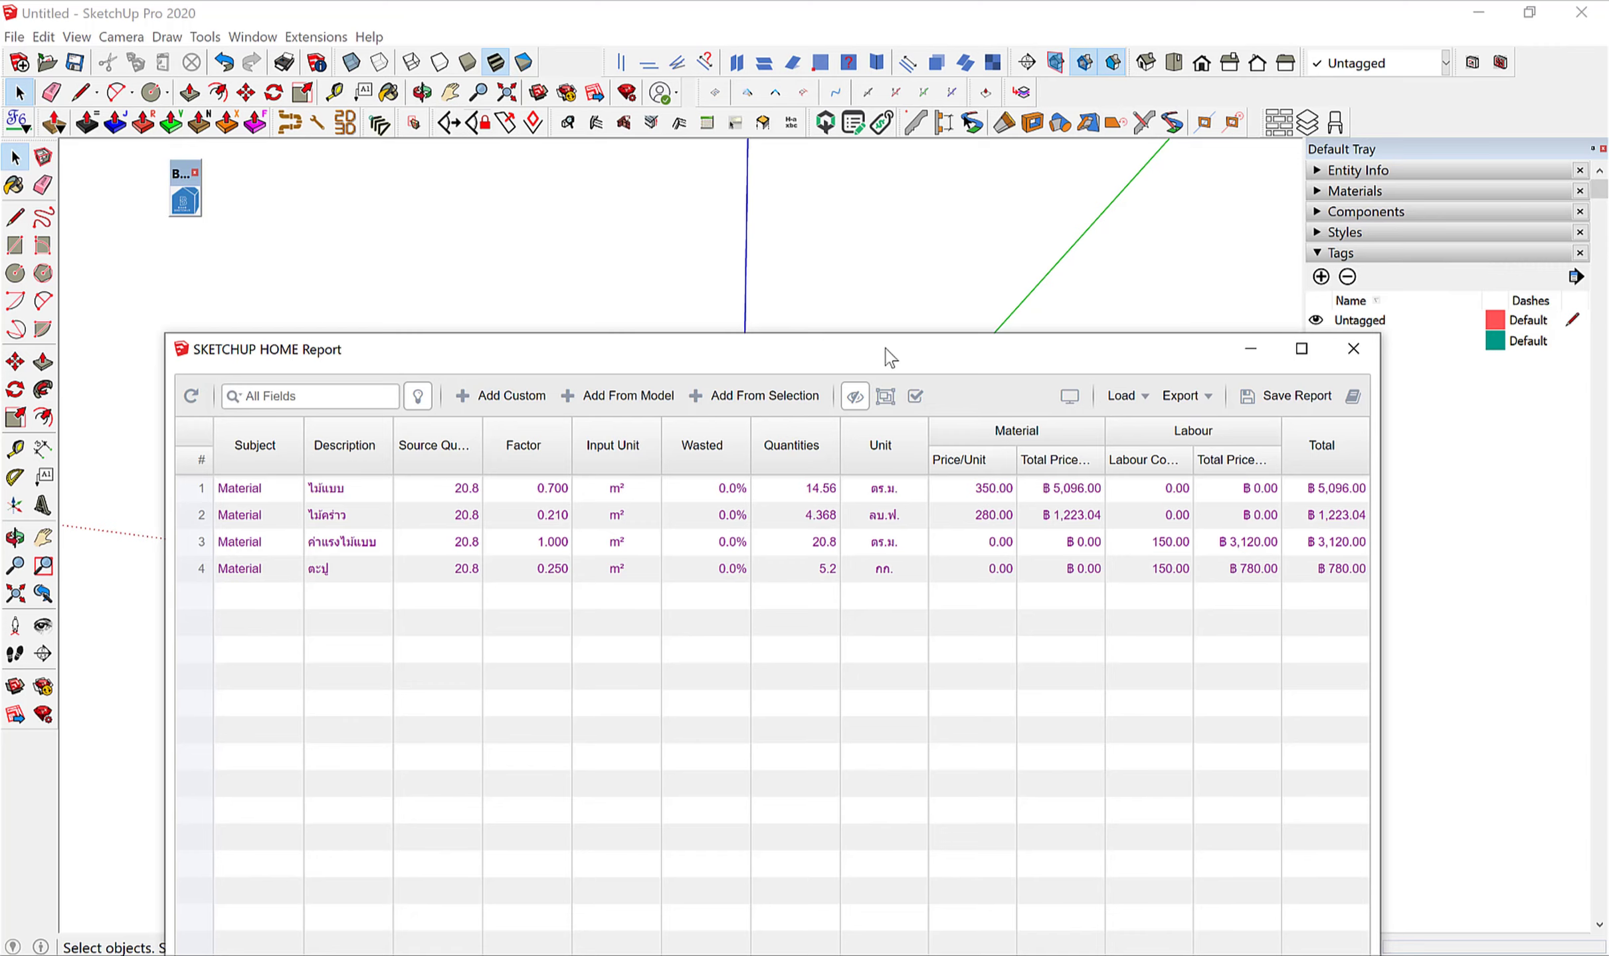
# Add the B1-tagged elements to the report as a Length row instead of Volume.
pyautogui.click(621, 412)
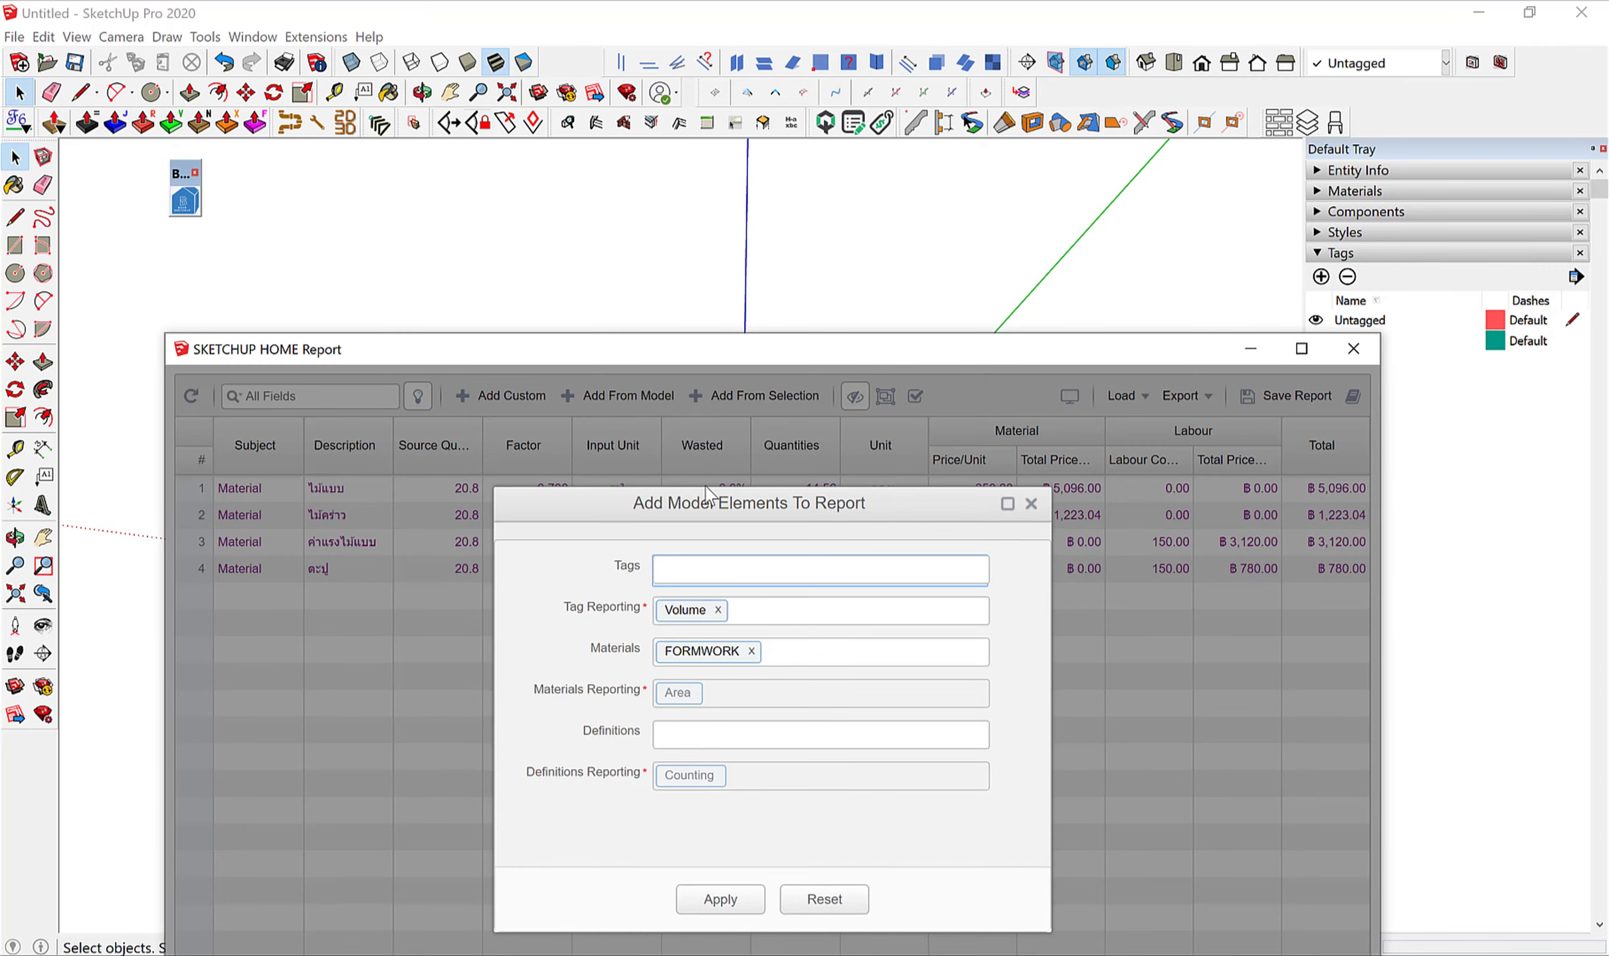
pyautogui.press('Escape')
pyautogui.click(622, 401)
pyautogui.click(737, 576)
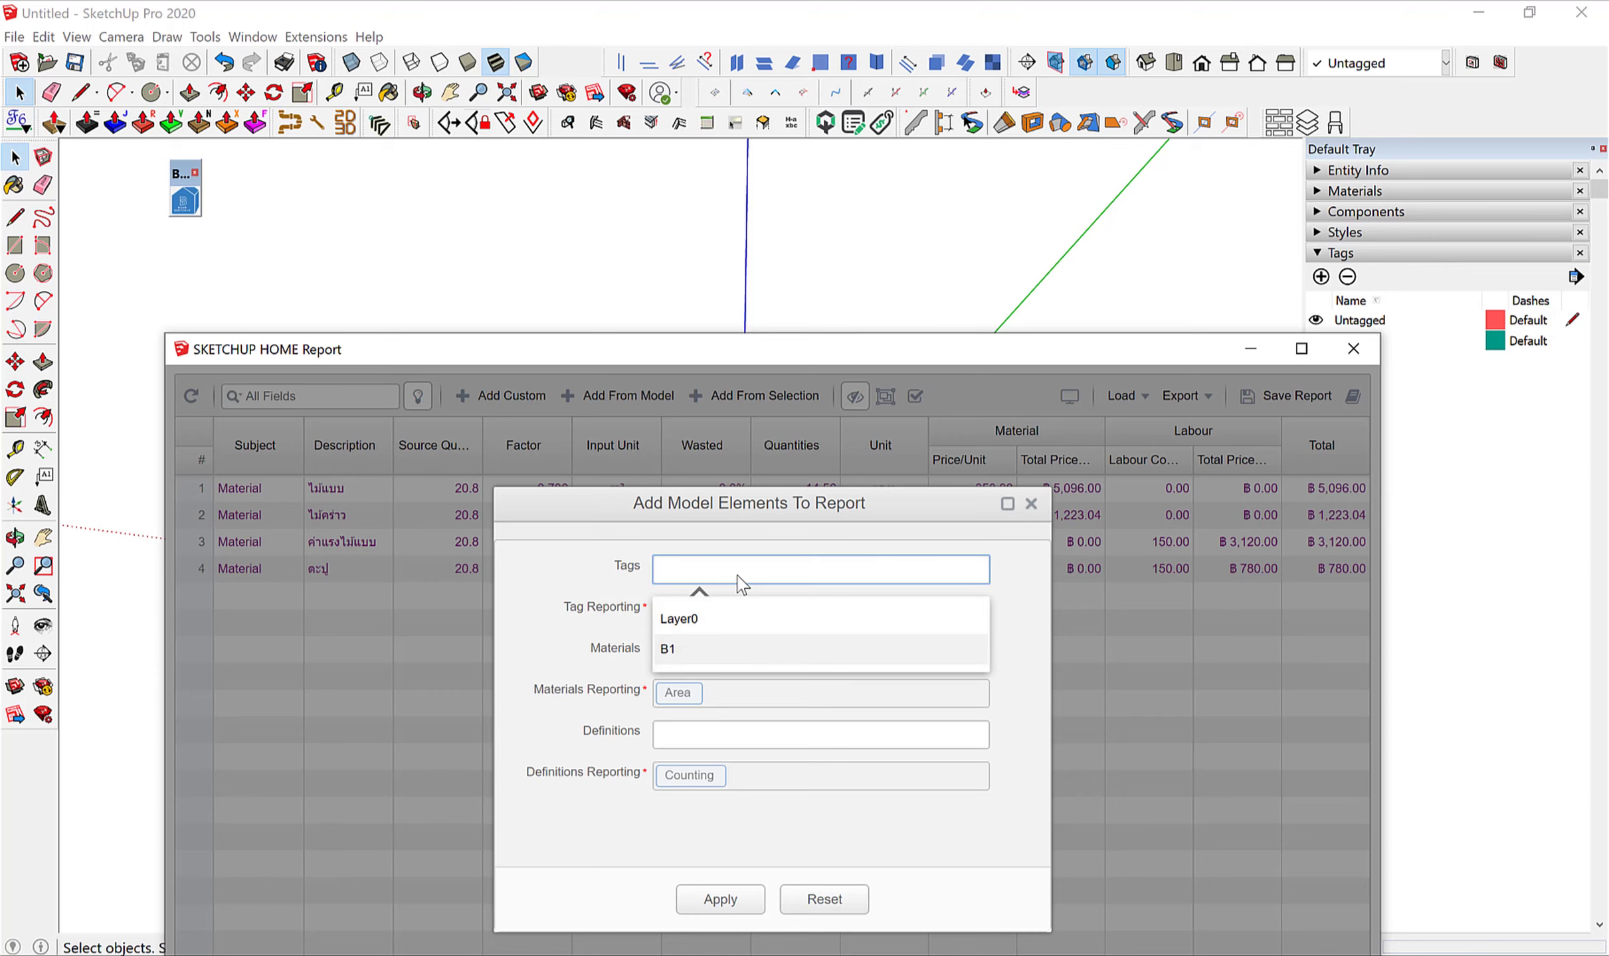
pyautogui.click(706, 639)
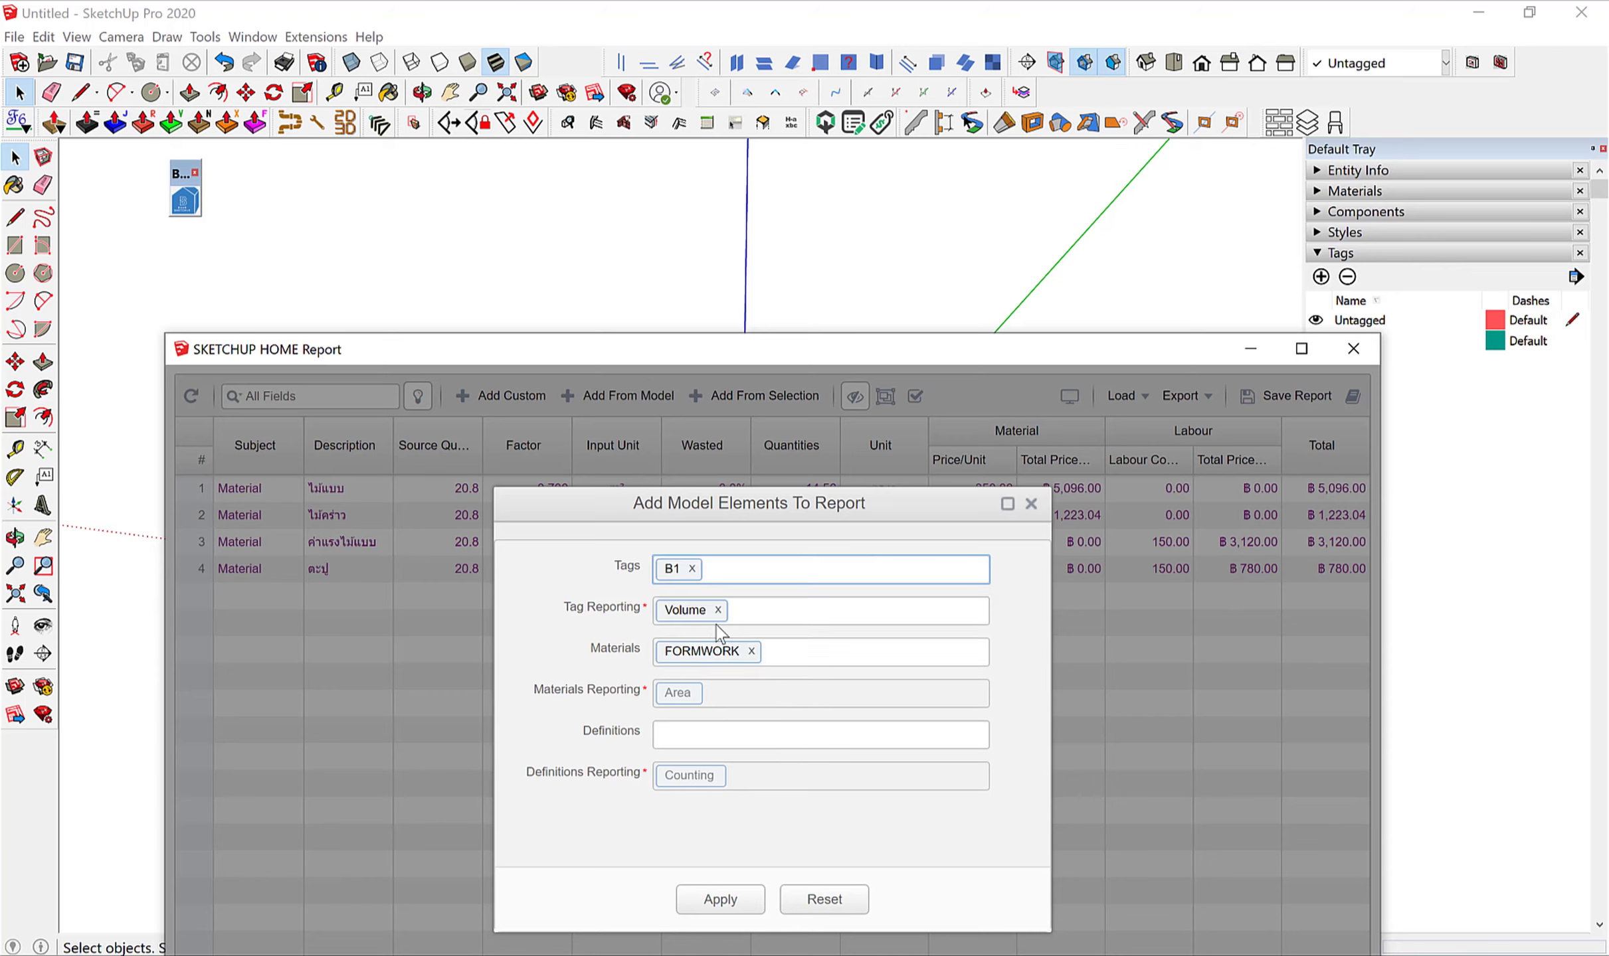
pyautogui.click(718, 610)
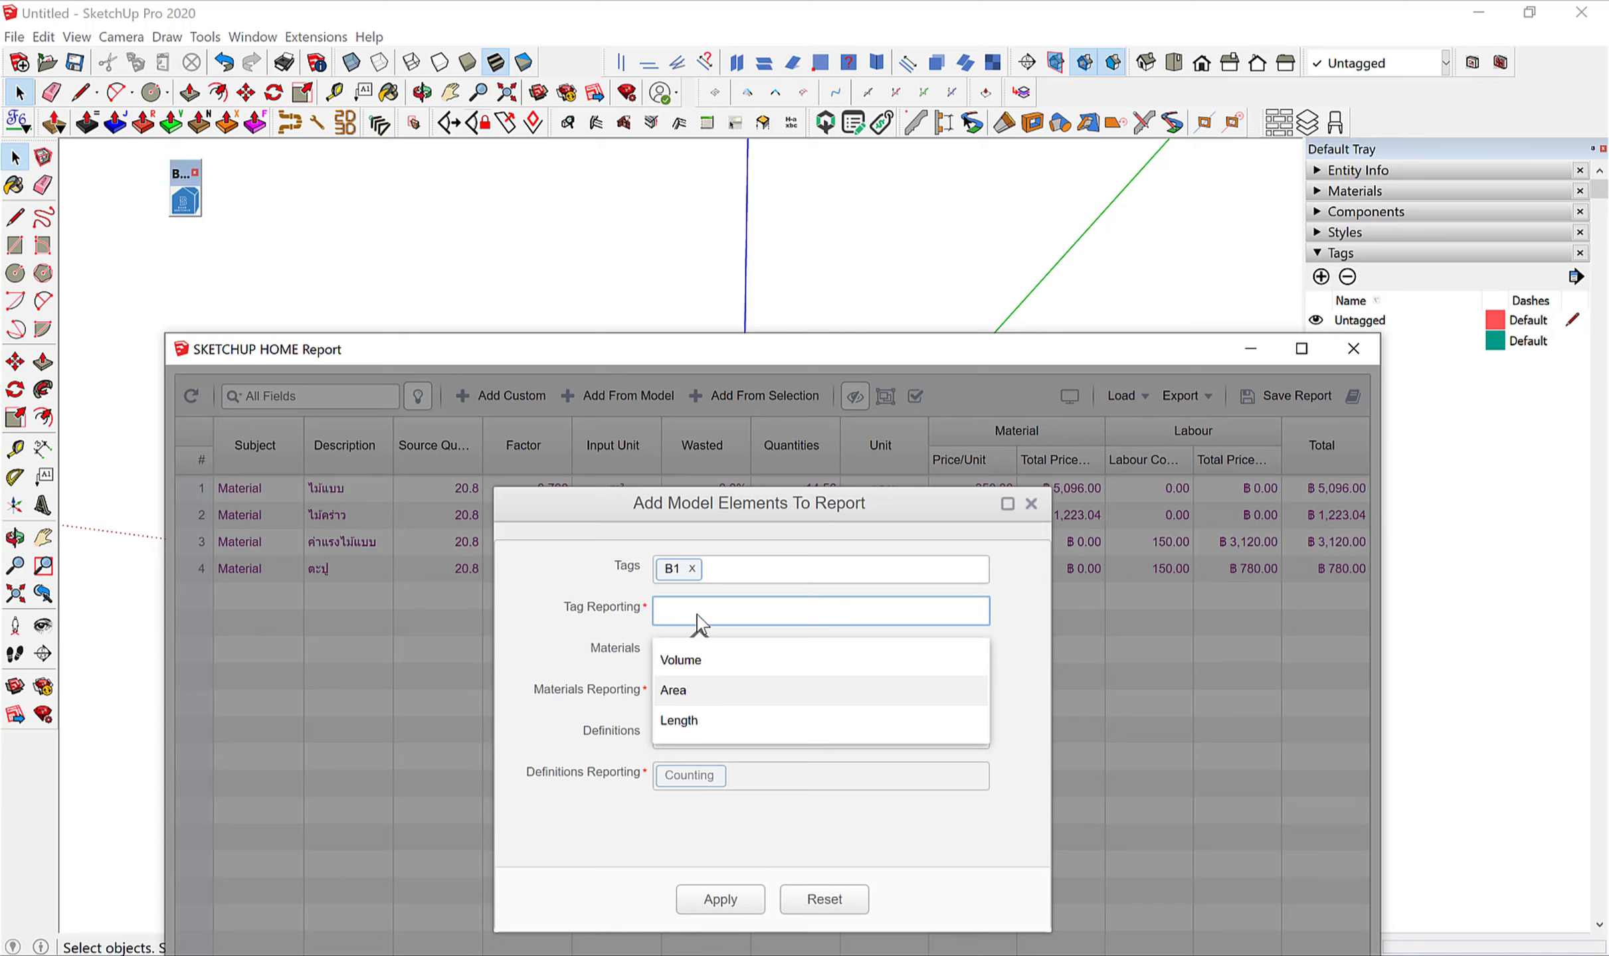
pyautogui.click(690, 727)
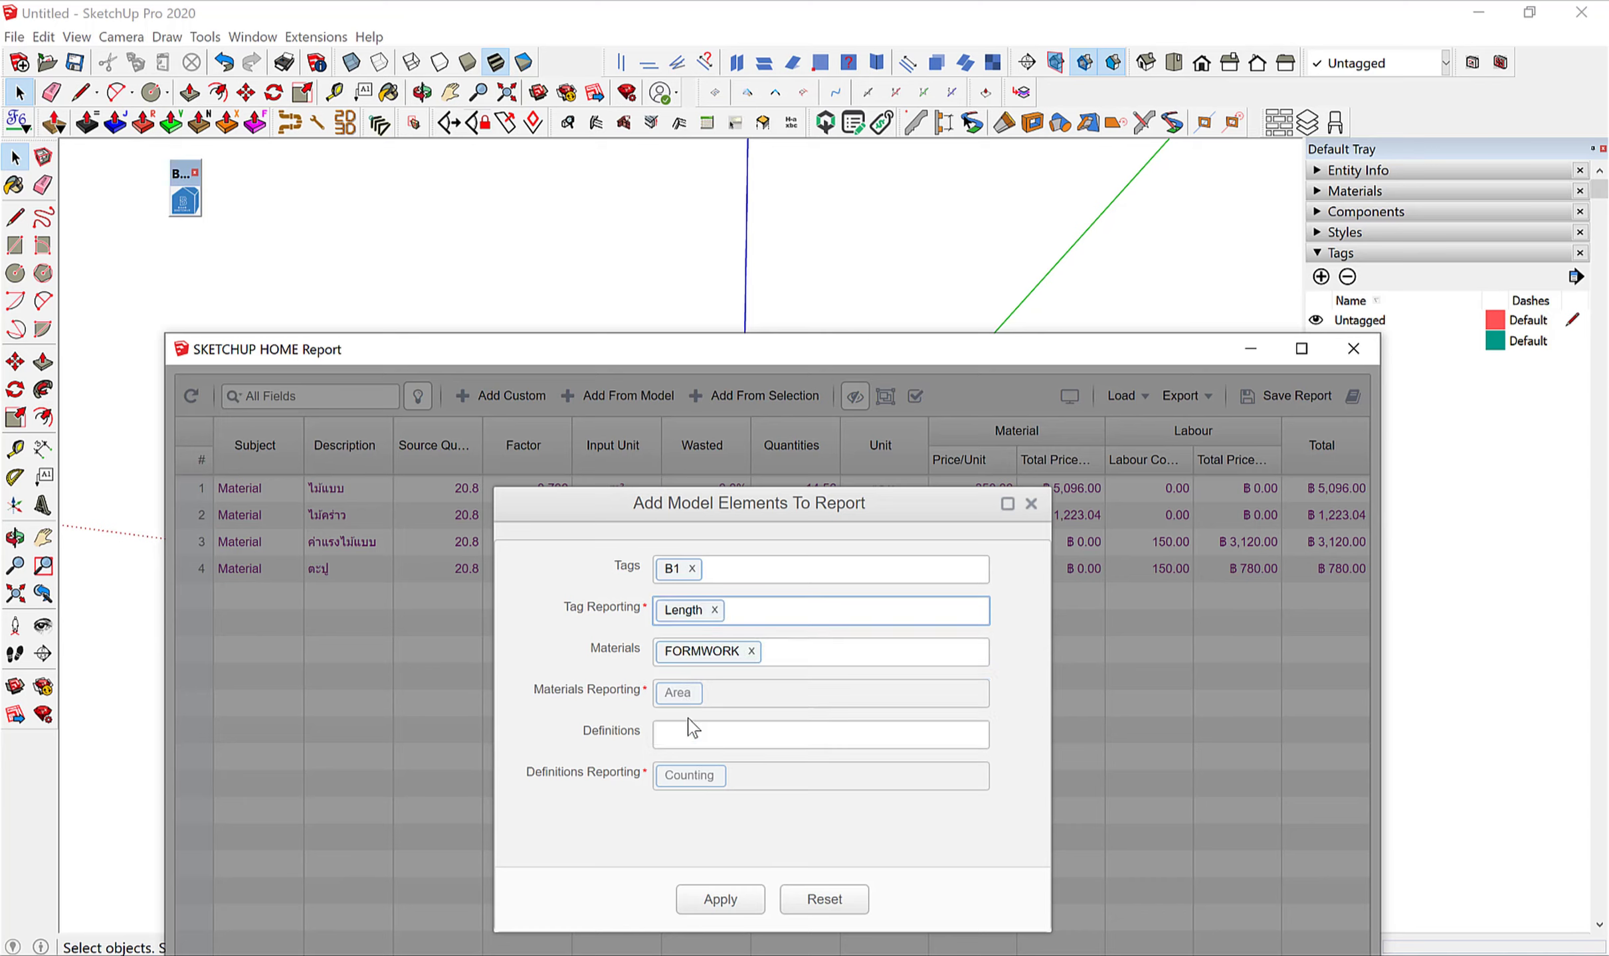
pyautogui.click(719, 903)
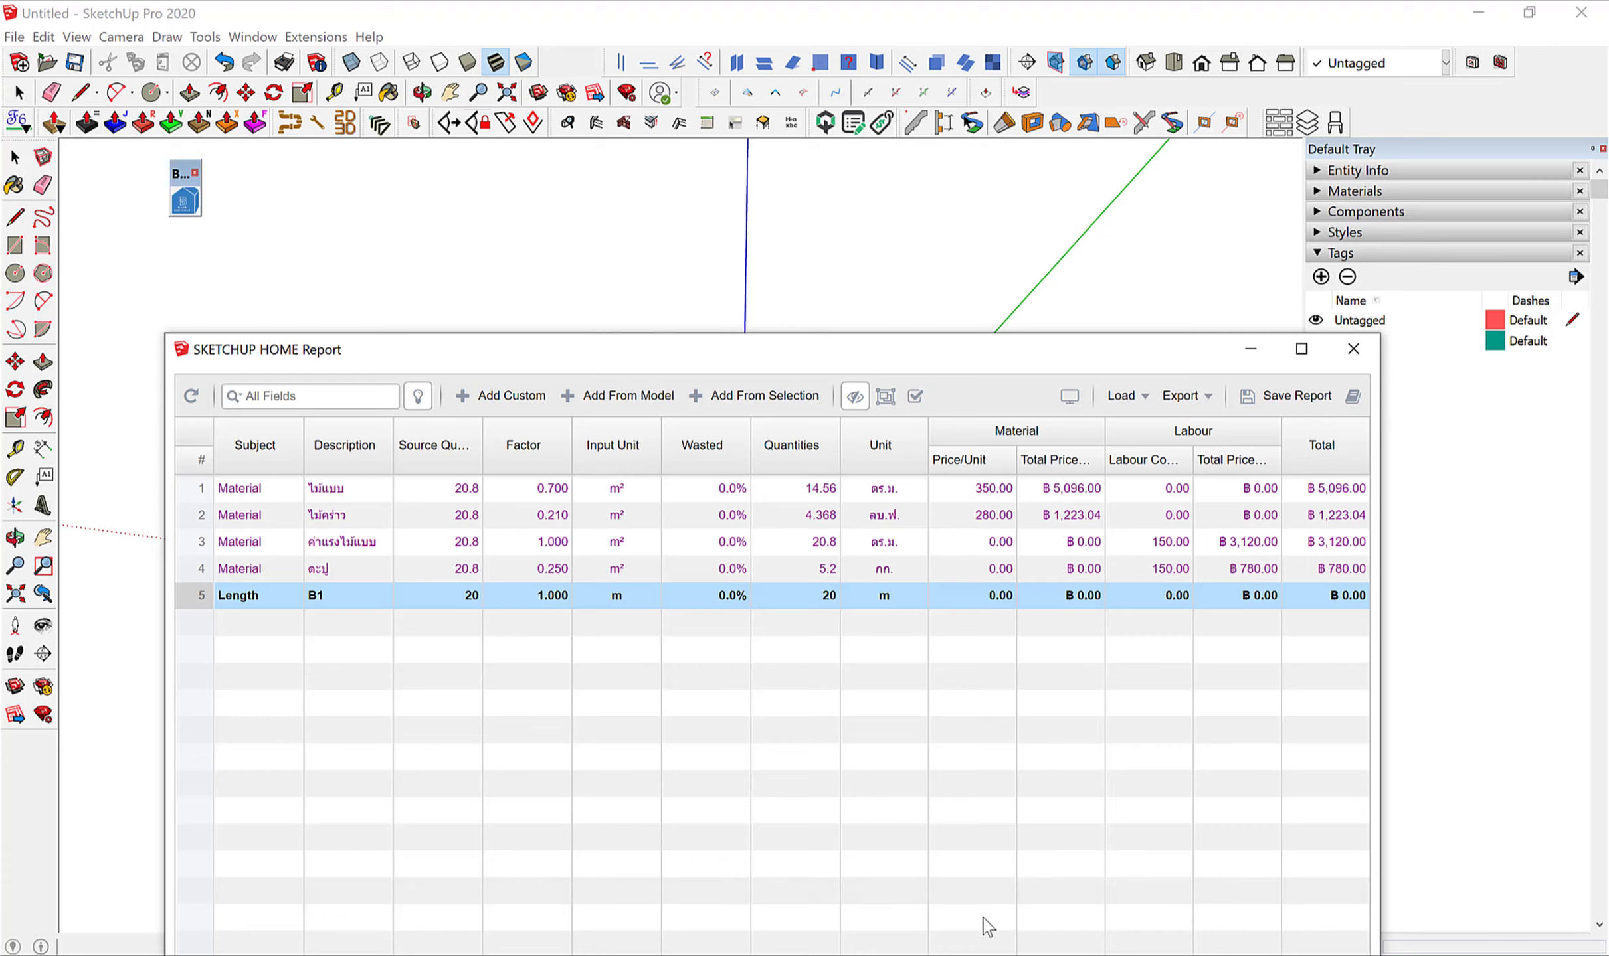
# Rename row 5 from B1 to ค้ำยัน and set its factor to 2, giving 40 m.
pyautogui.doubleClick(347, 595)
pyautogui.moveTo(347, 596); pyautogui.dragTo(311, 593)
pyautogui.press('BackSpace')
pyautogui.write('ไ')
pyautogui.write('ค้า')
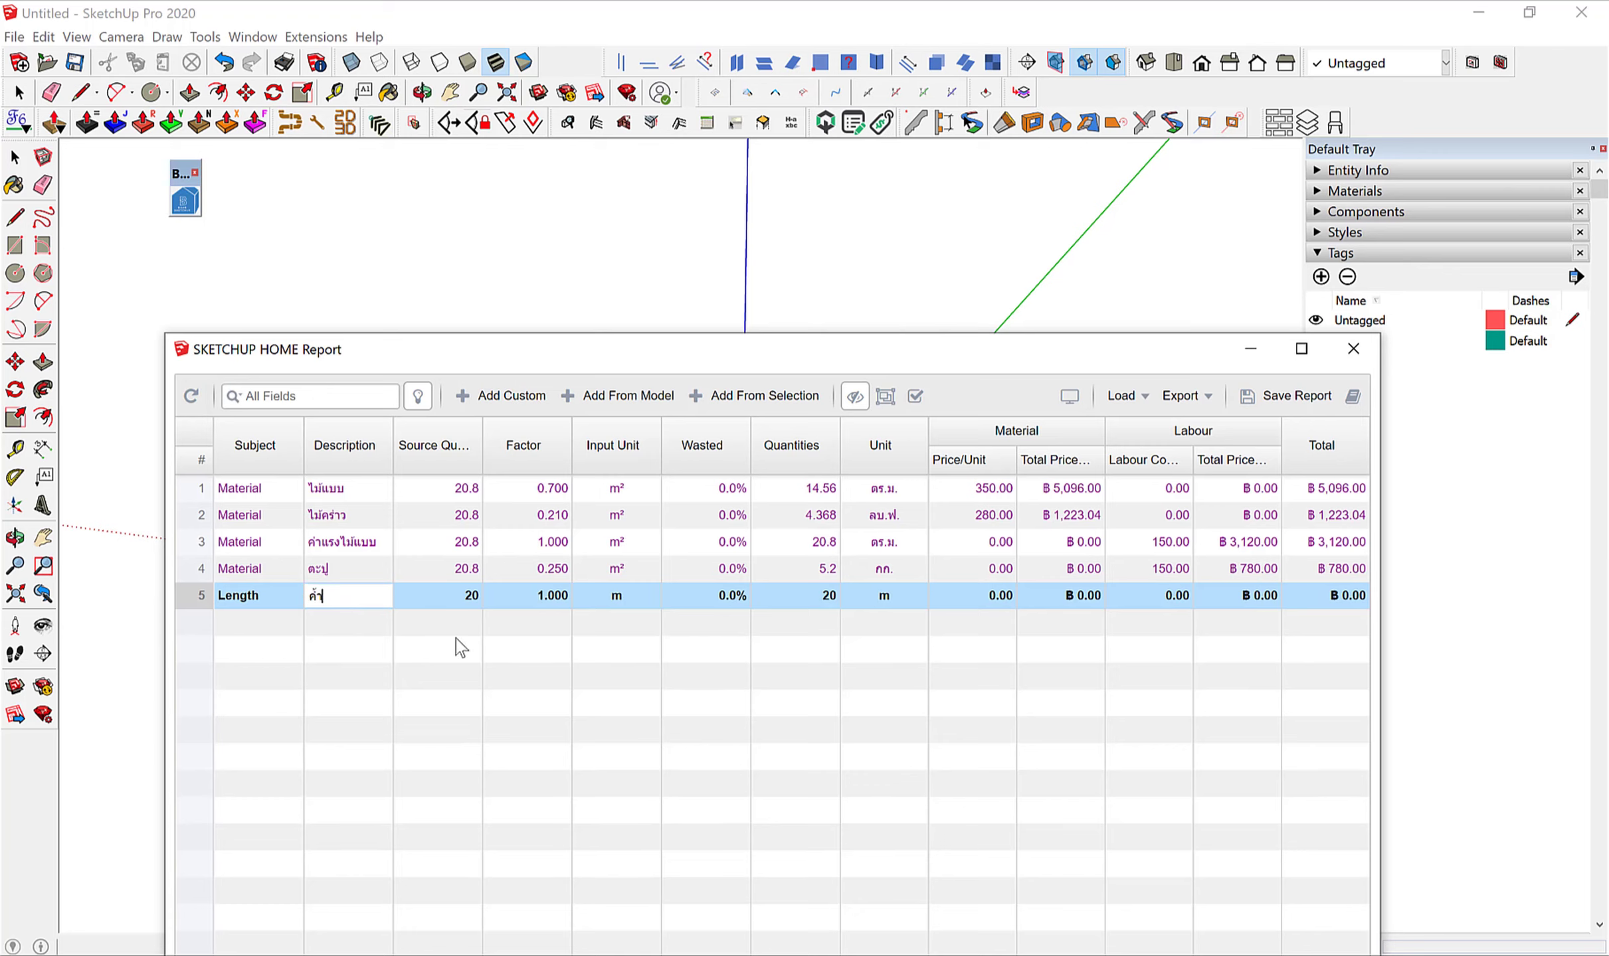
pyautogui.write('ยัน')
pyautogui.press('Return')
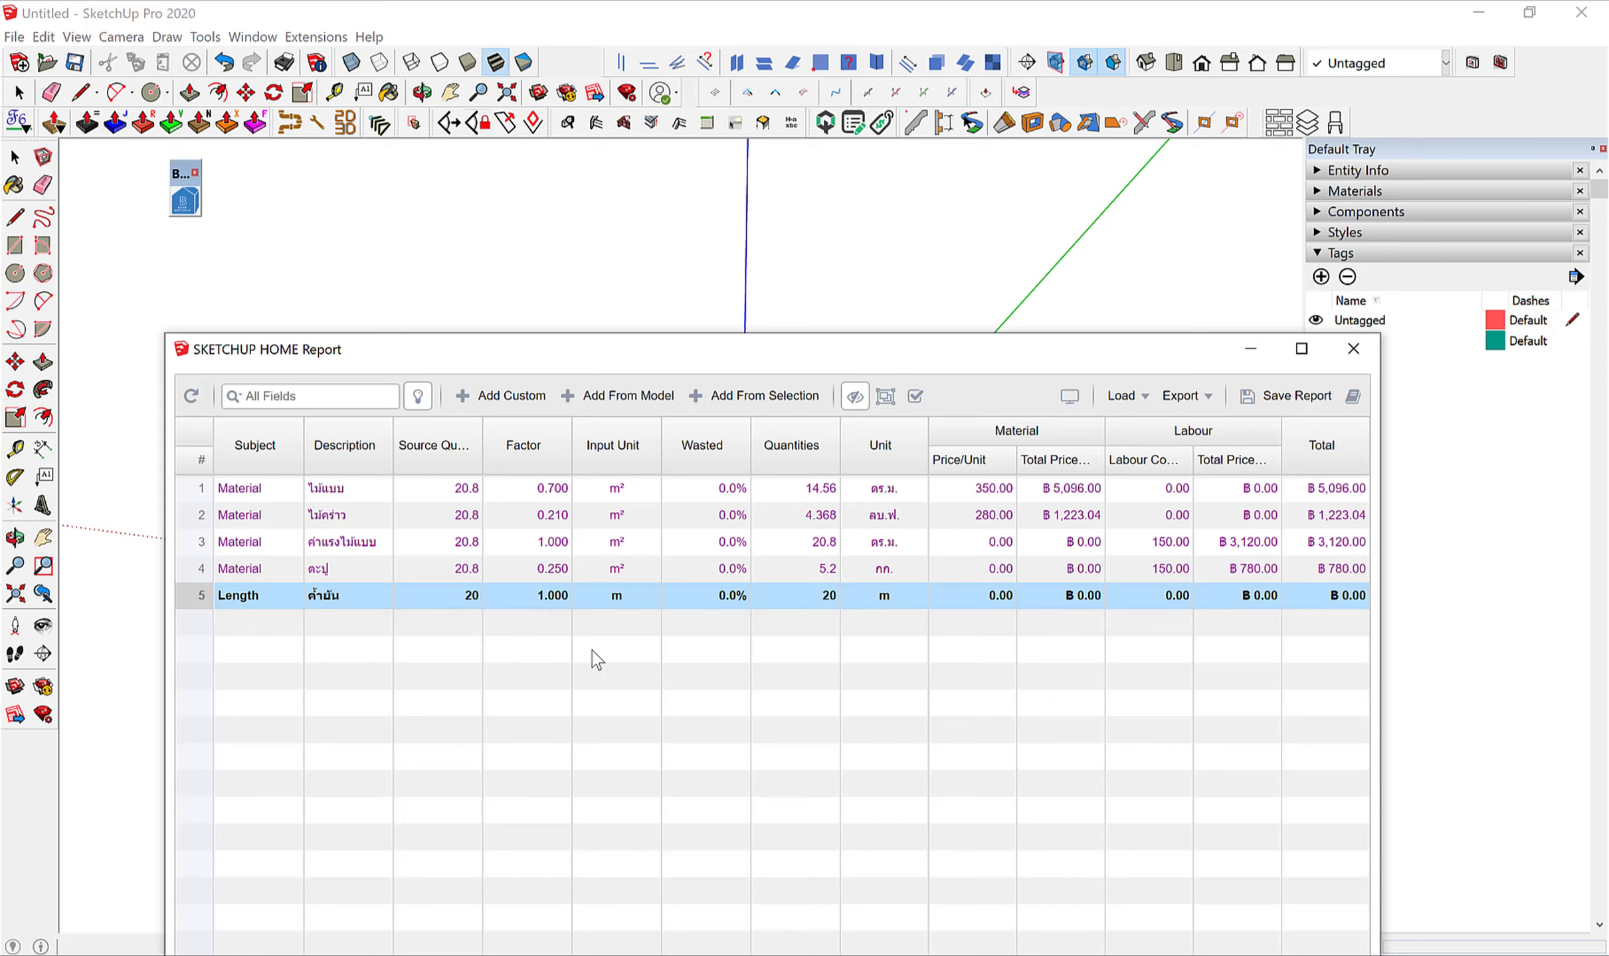
pyautogui.doubleClick(539, 599)
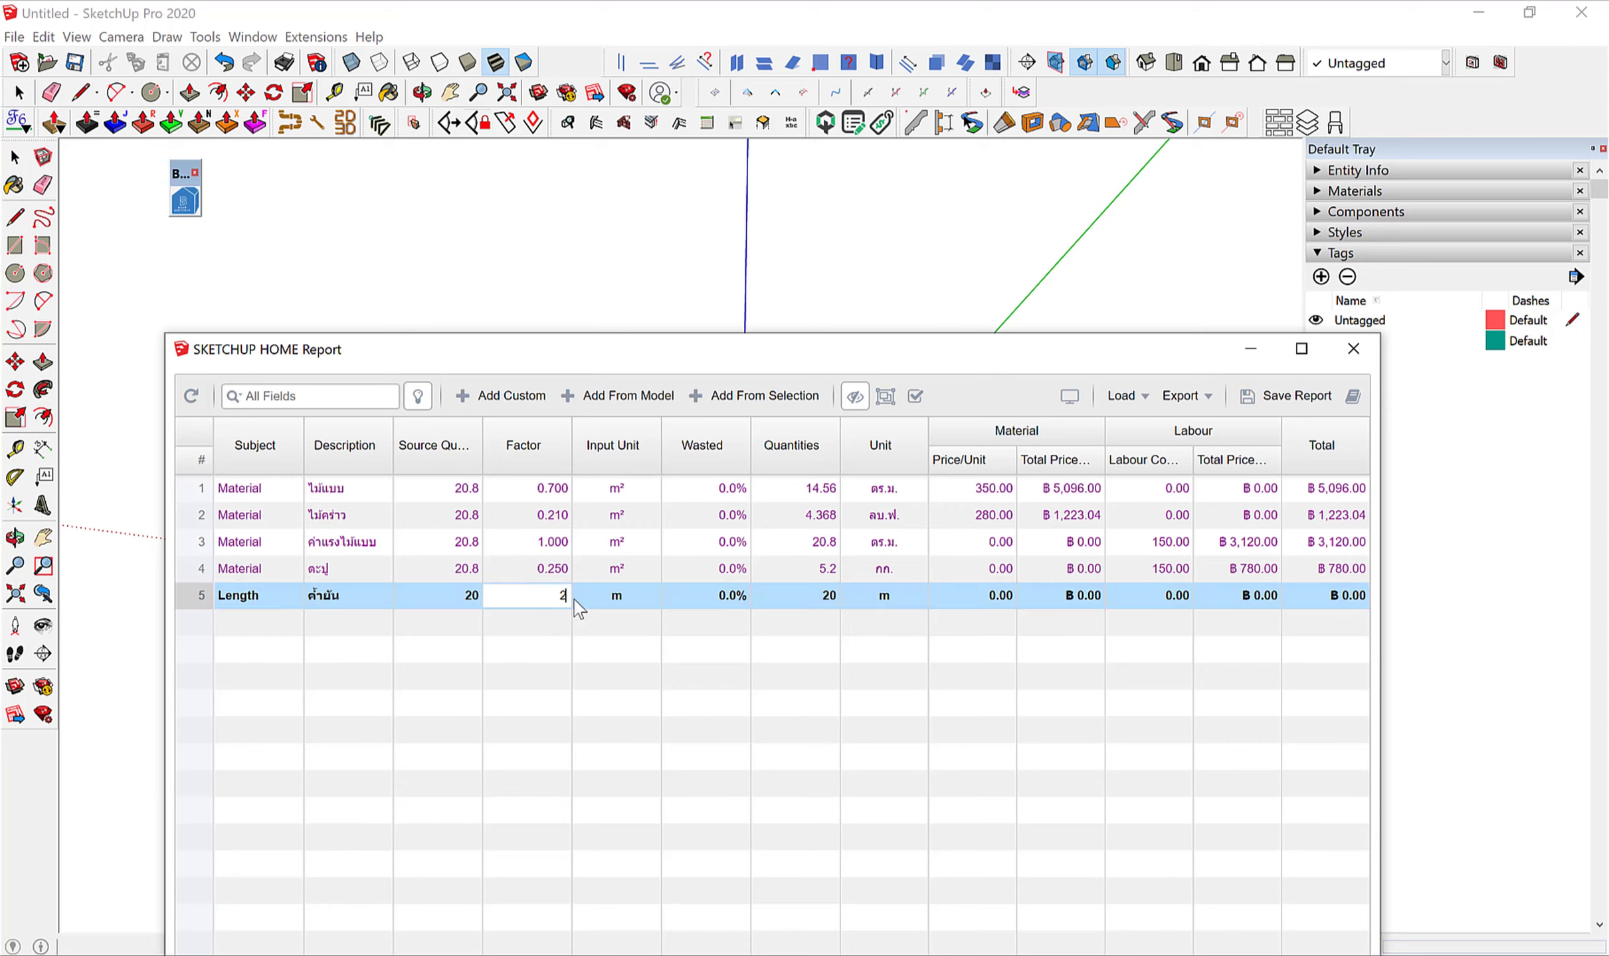
pyautogui.write('2.000')
pyautogui.click(607, 734)
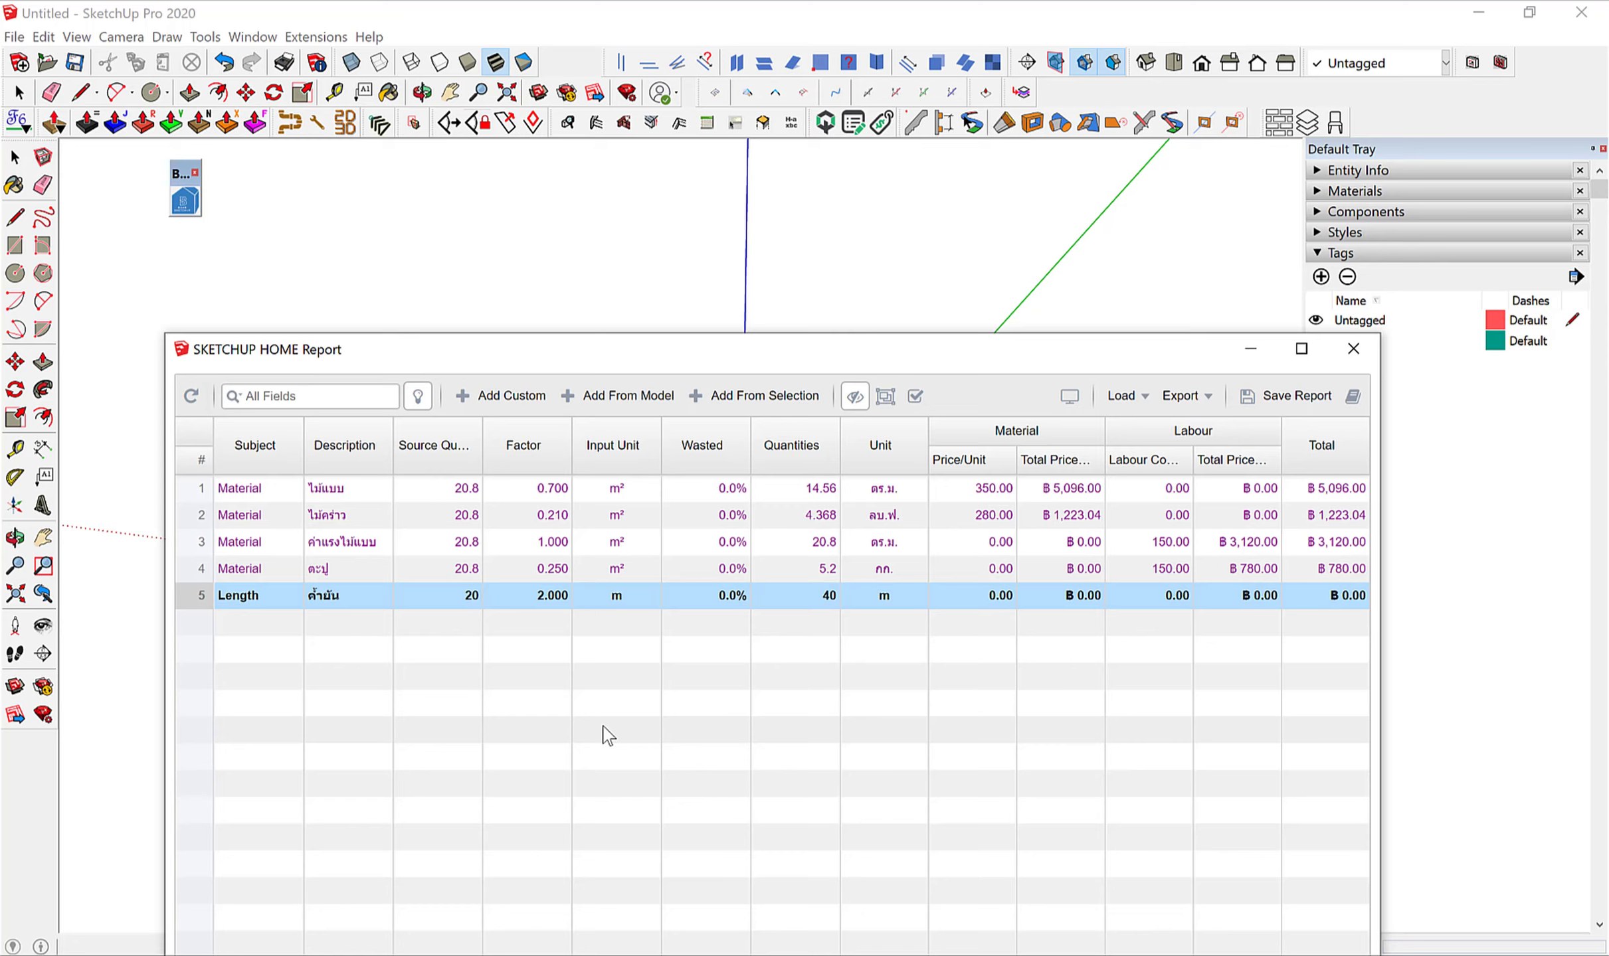
# Set the ค้ำยัน row's unit to ท่อน at a price of 280 each.
pyautogui.doubleClick(902, 595)
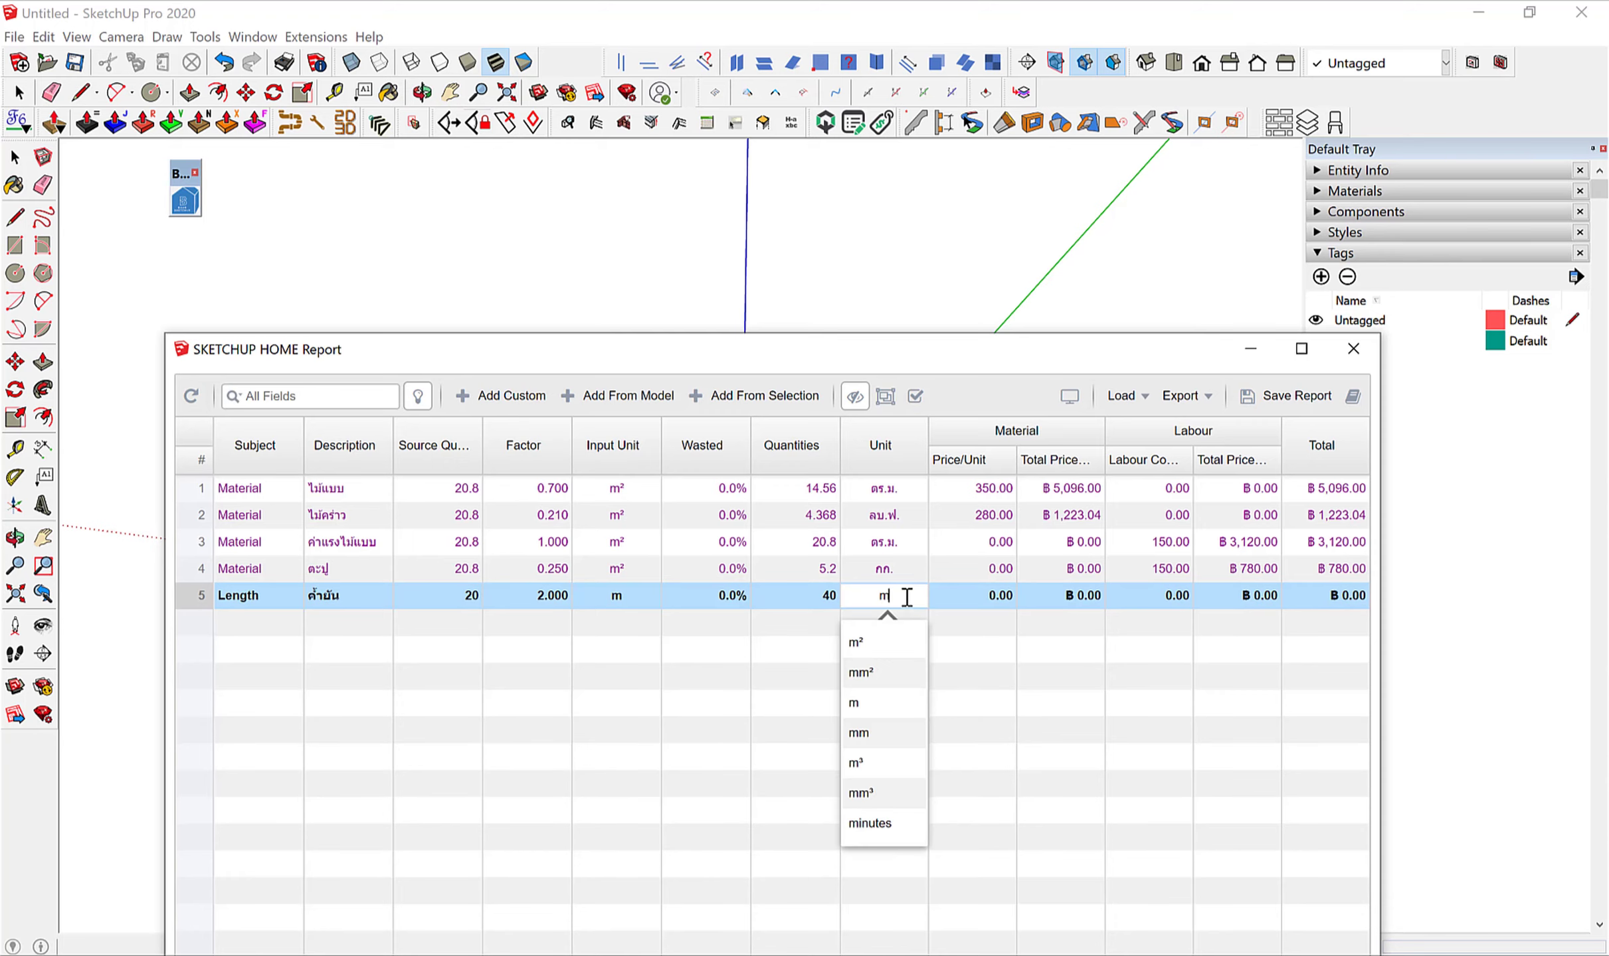
pyautogui.moveTo(906, 597); pyautogui.dragTo(872, 588)
pyautogui.press('BackSpace')
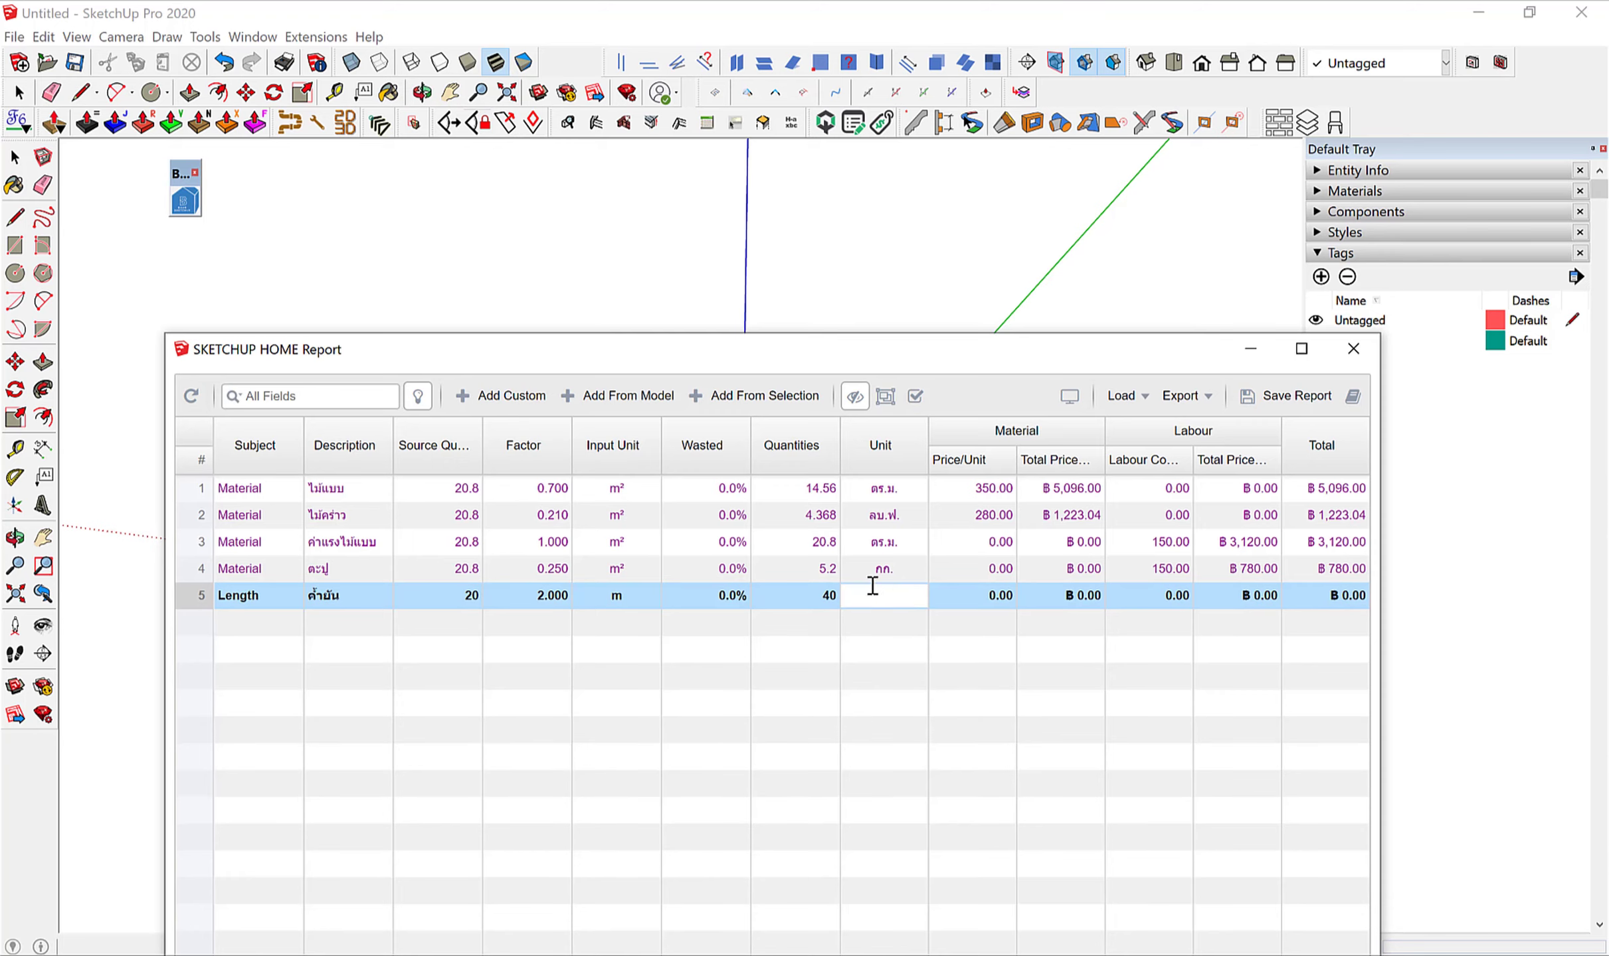
pyautogui.write('ม')
pyautogui.write('อน')
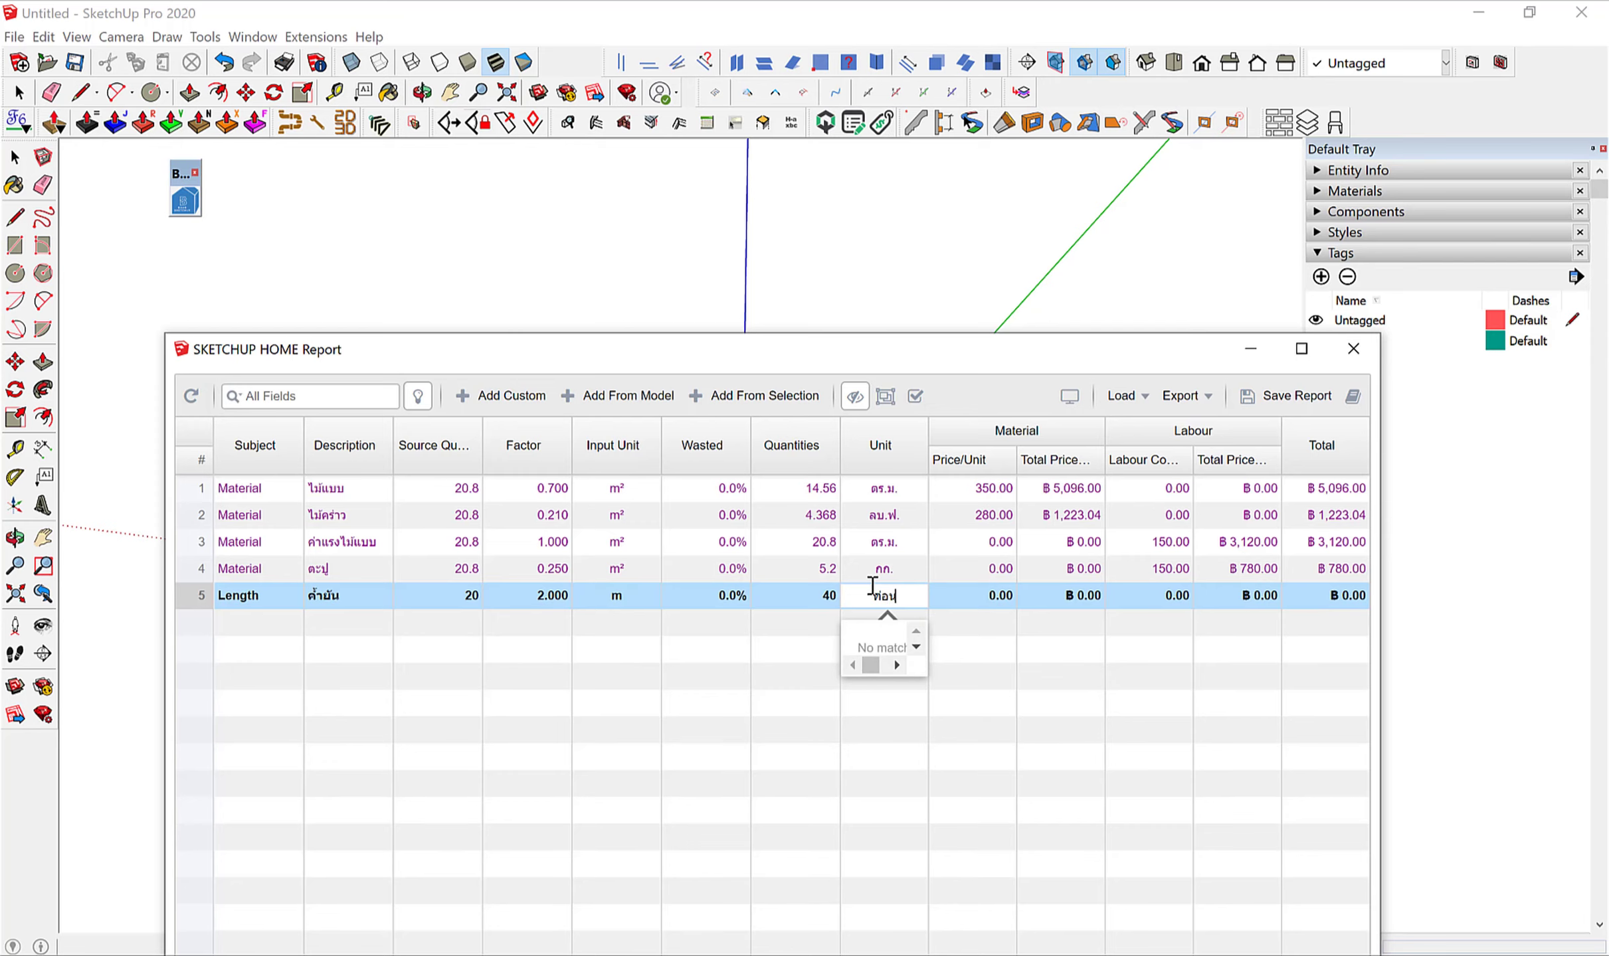
pyautogui.click(1040, 717)
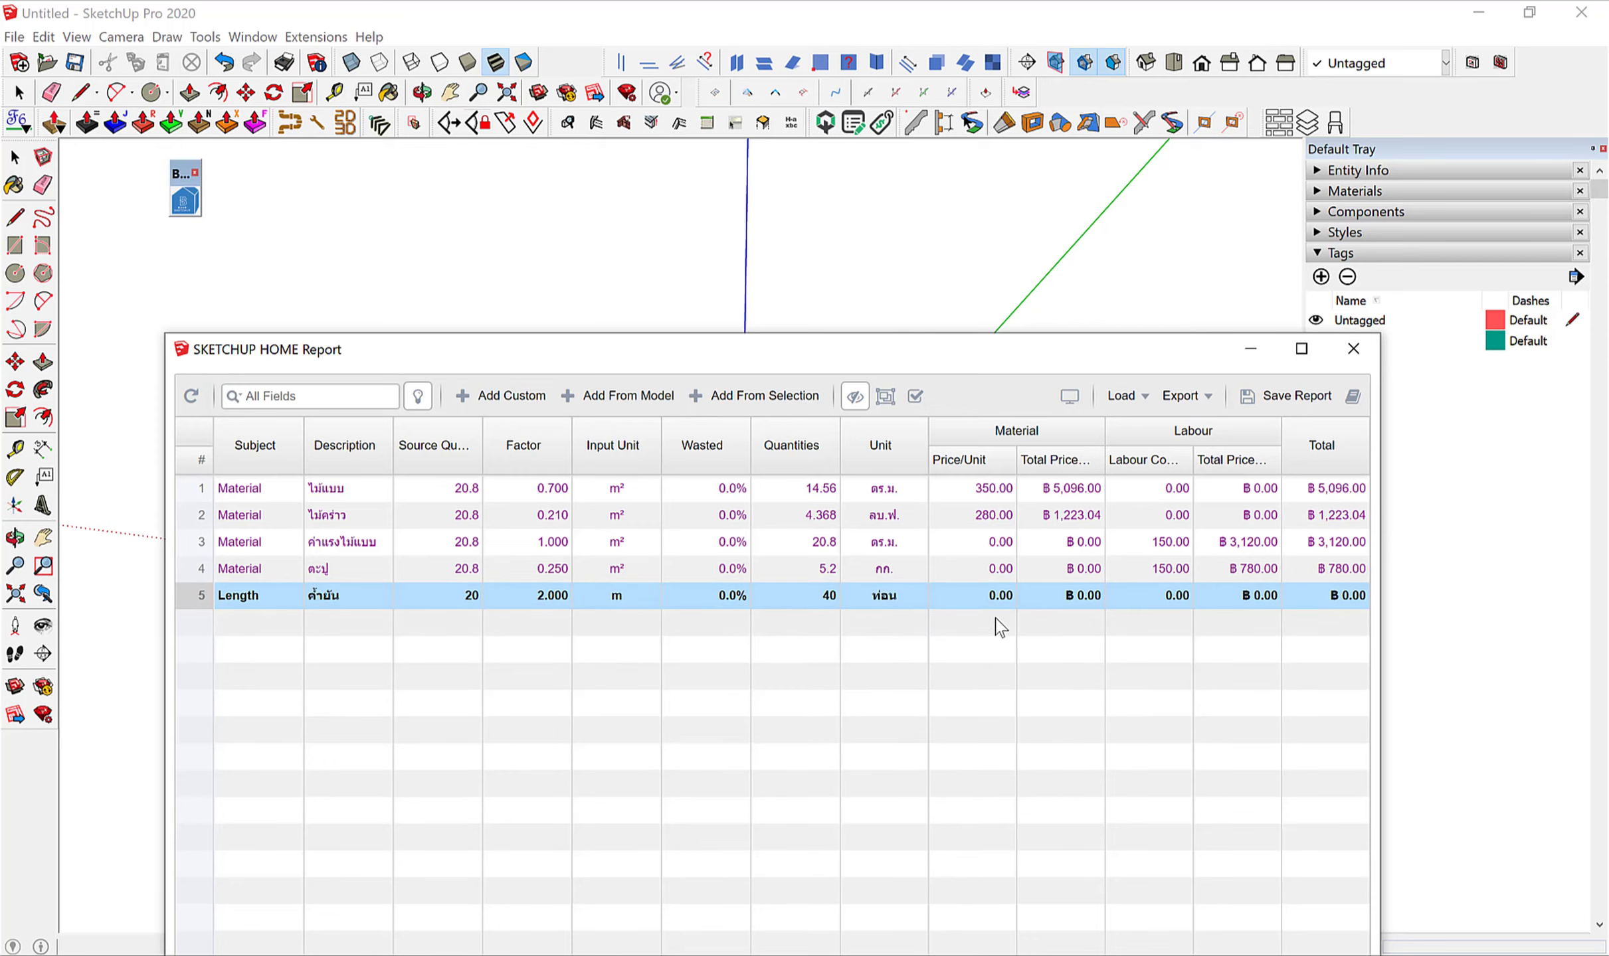
pyautogui.doubleClick(985, 598)
pyautogui.moveTo(984, 599); pyautogui.dragTo(1015, 597)
pyautogui.write('280')
pyautogui.press('Return')
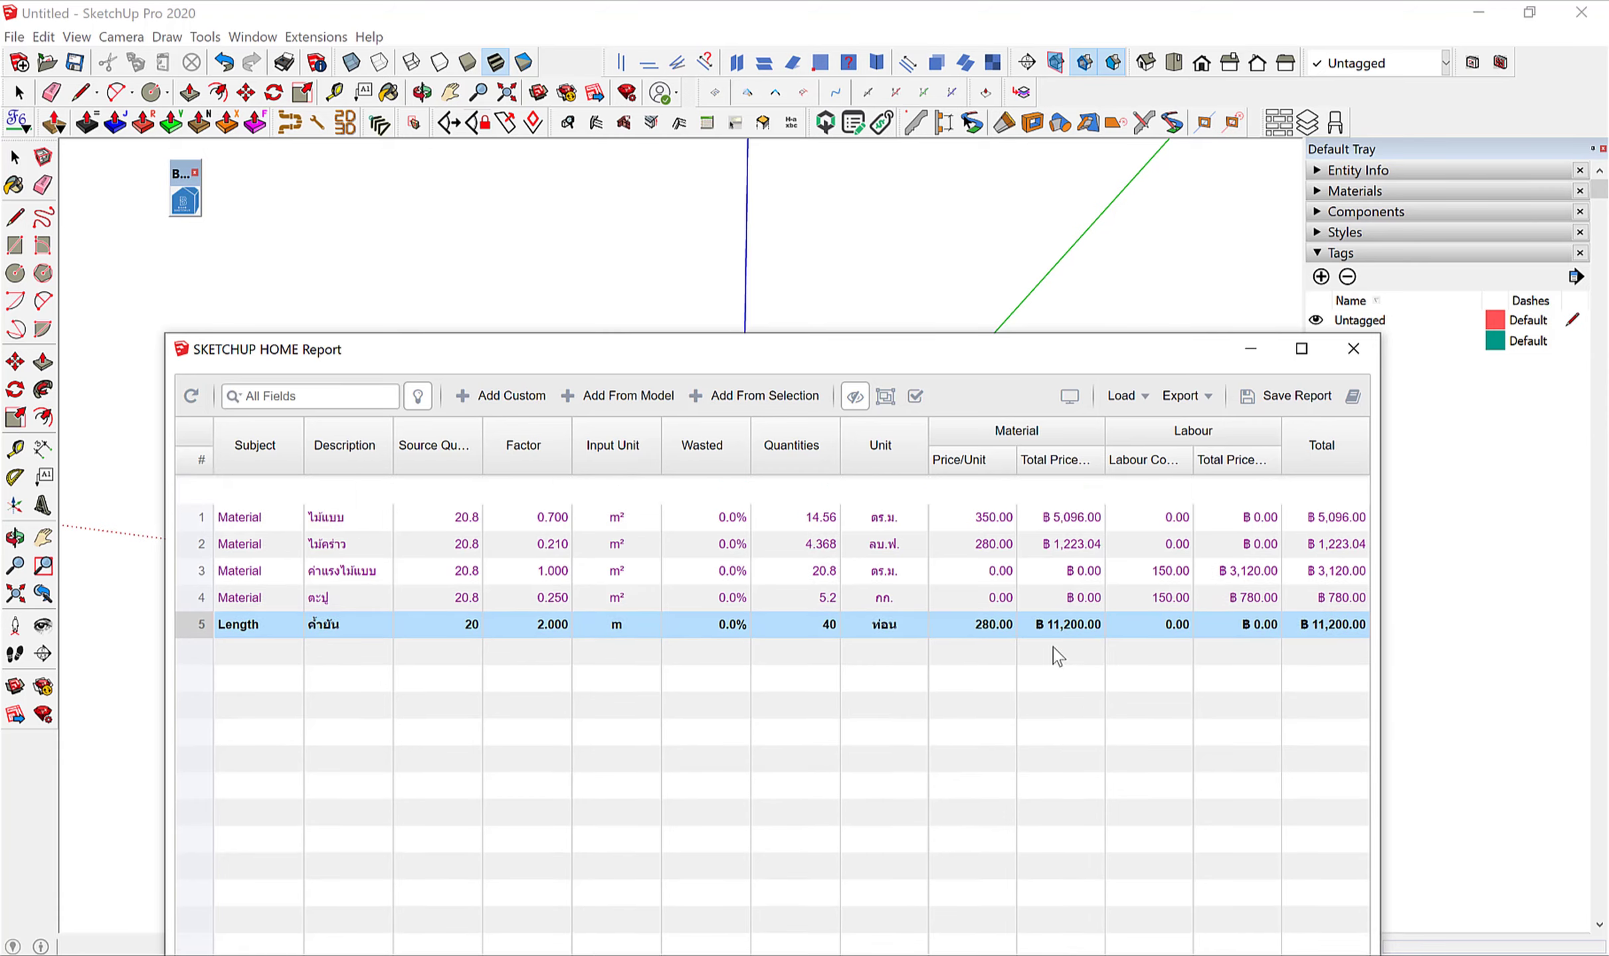
# Price the ตะปู row at 37 per unit.
pyautogui.doubleClick(993, 569)
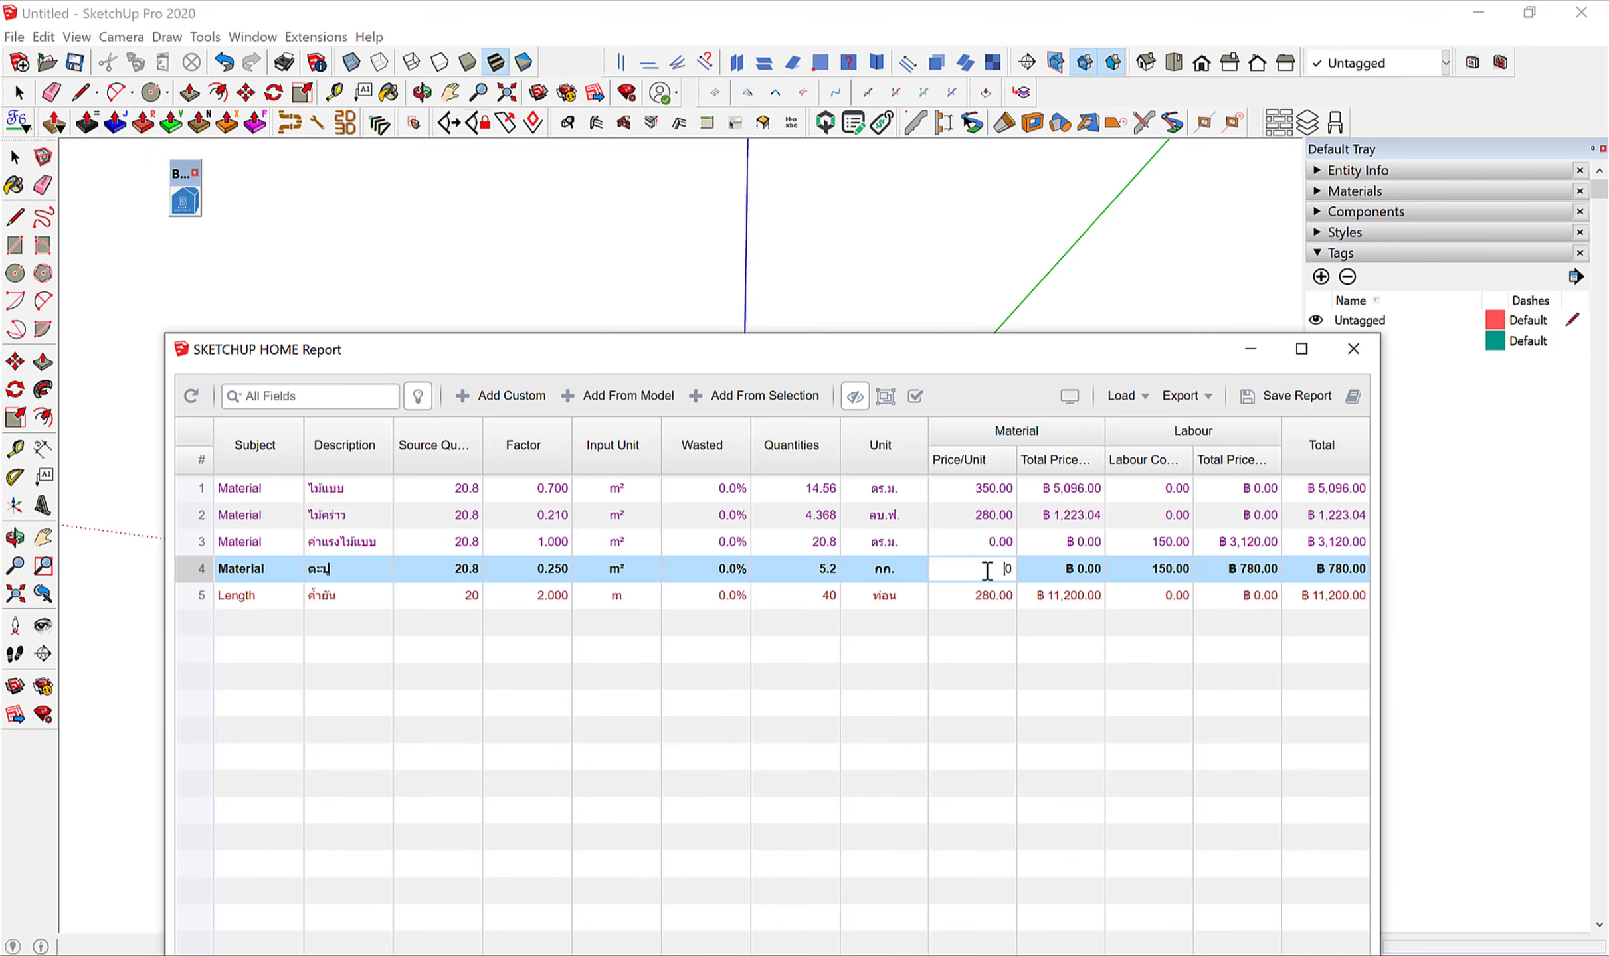
pyautogui.moveTo(989, 568); pyautogui.dragTo(1017, 574)
pyautogui.write('37')
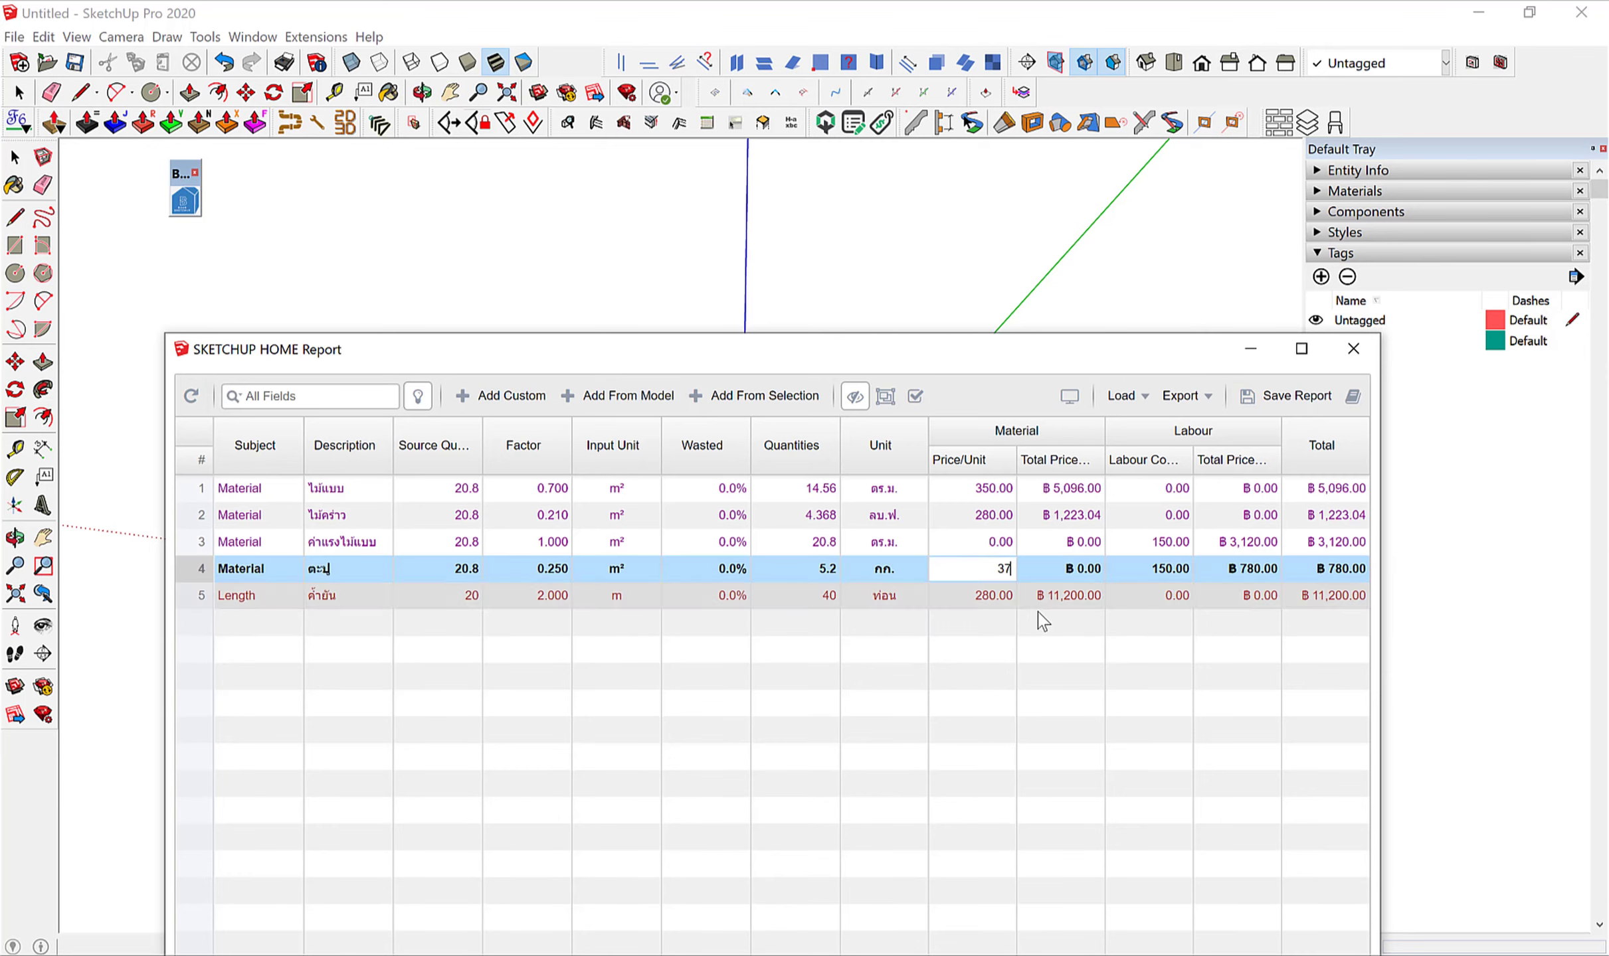
pyautogui.press('Return')
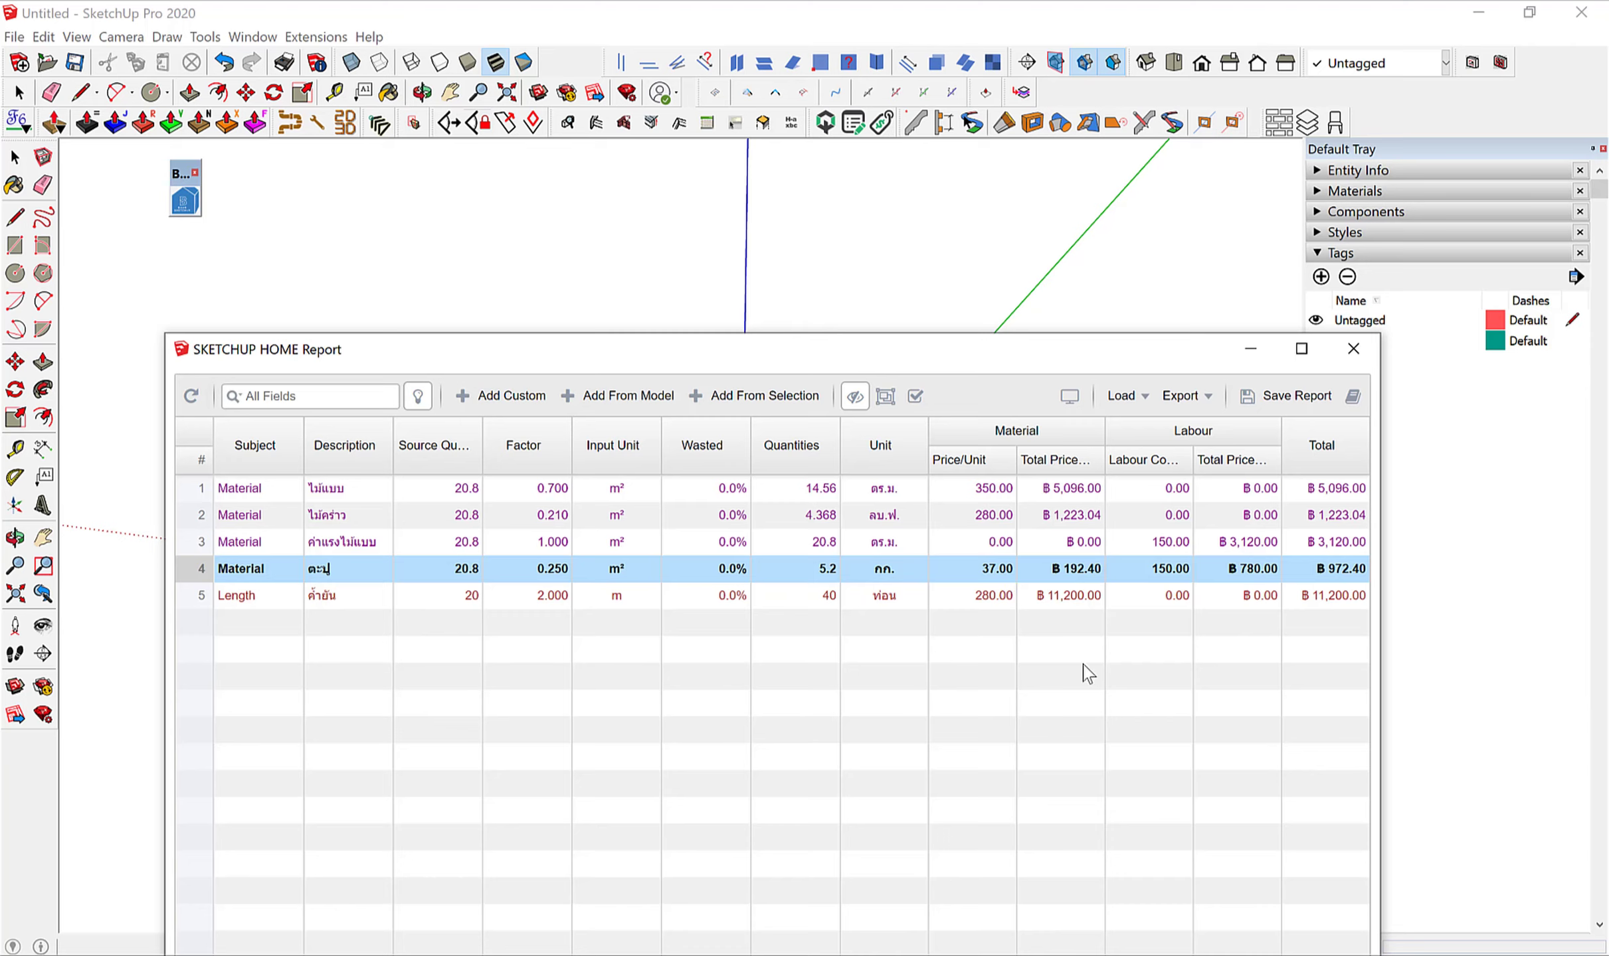
pyautogui.moveTo(995, 353); pyautogui.dragTo(896, 259)
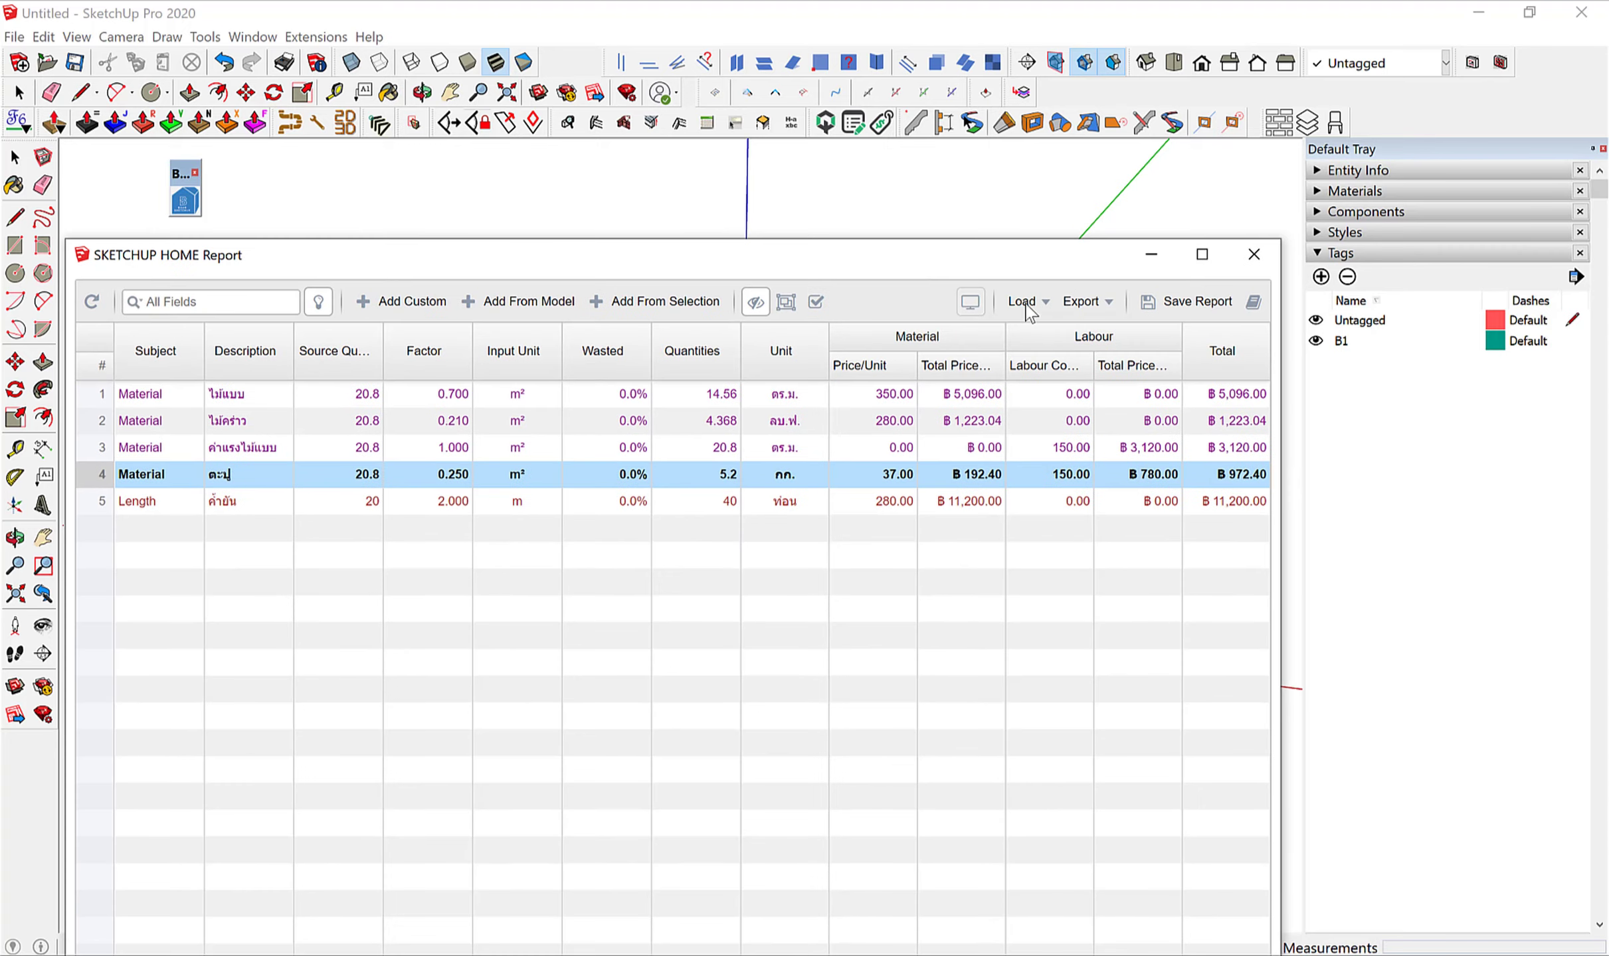
# Preview and close the grouped Document Presentation, then choose Load Cost Codes Container (xlsx).
pyautogui.click(970, 301)
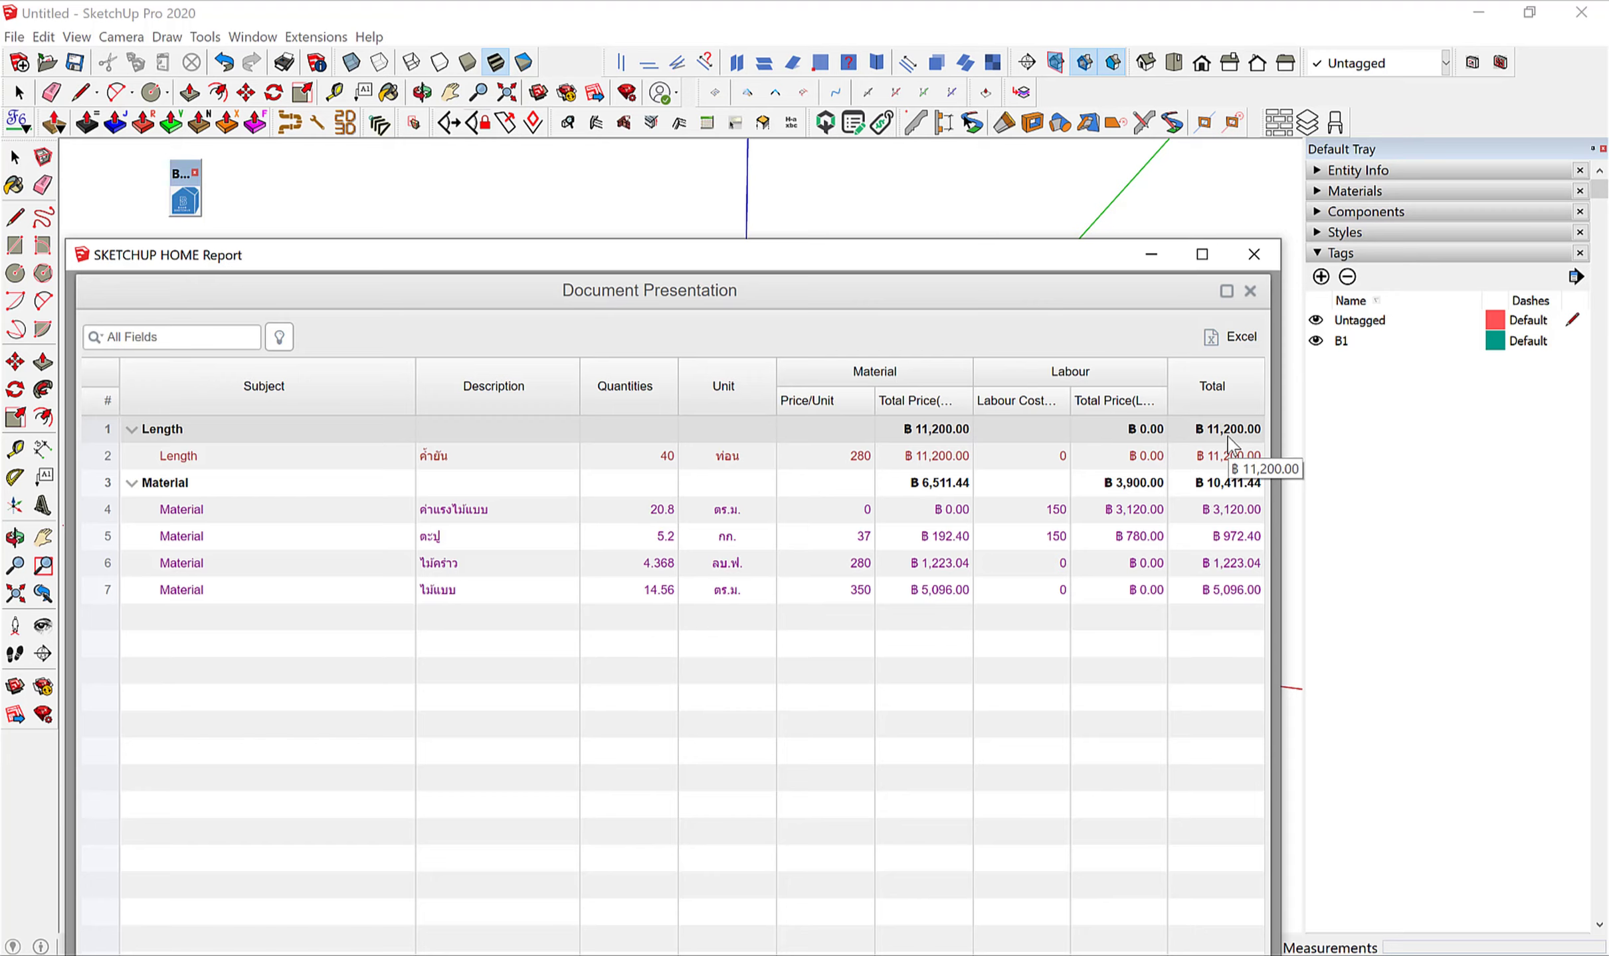
pyautogui.click(1250, 291)
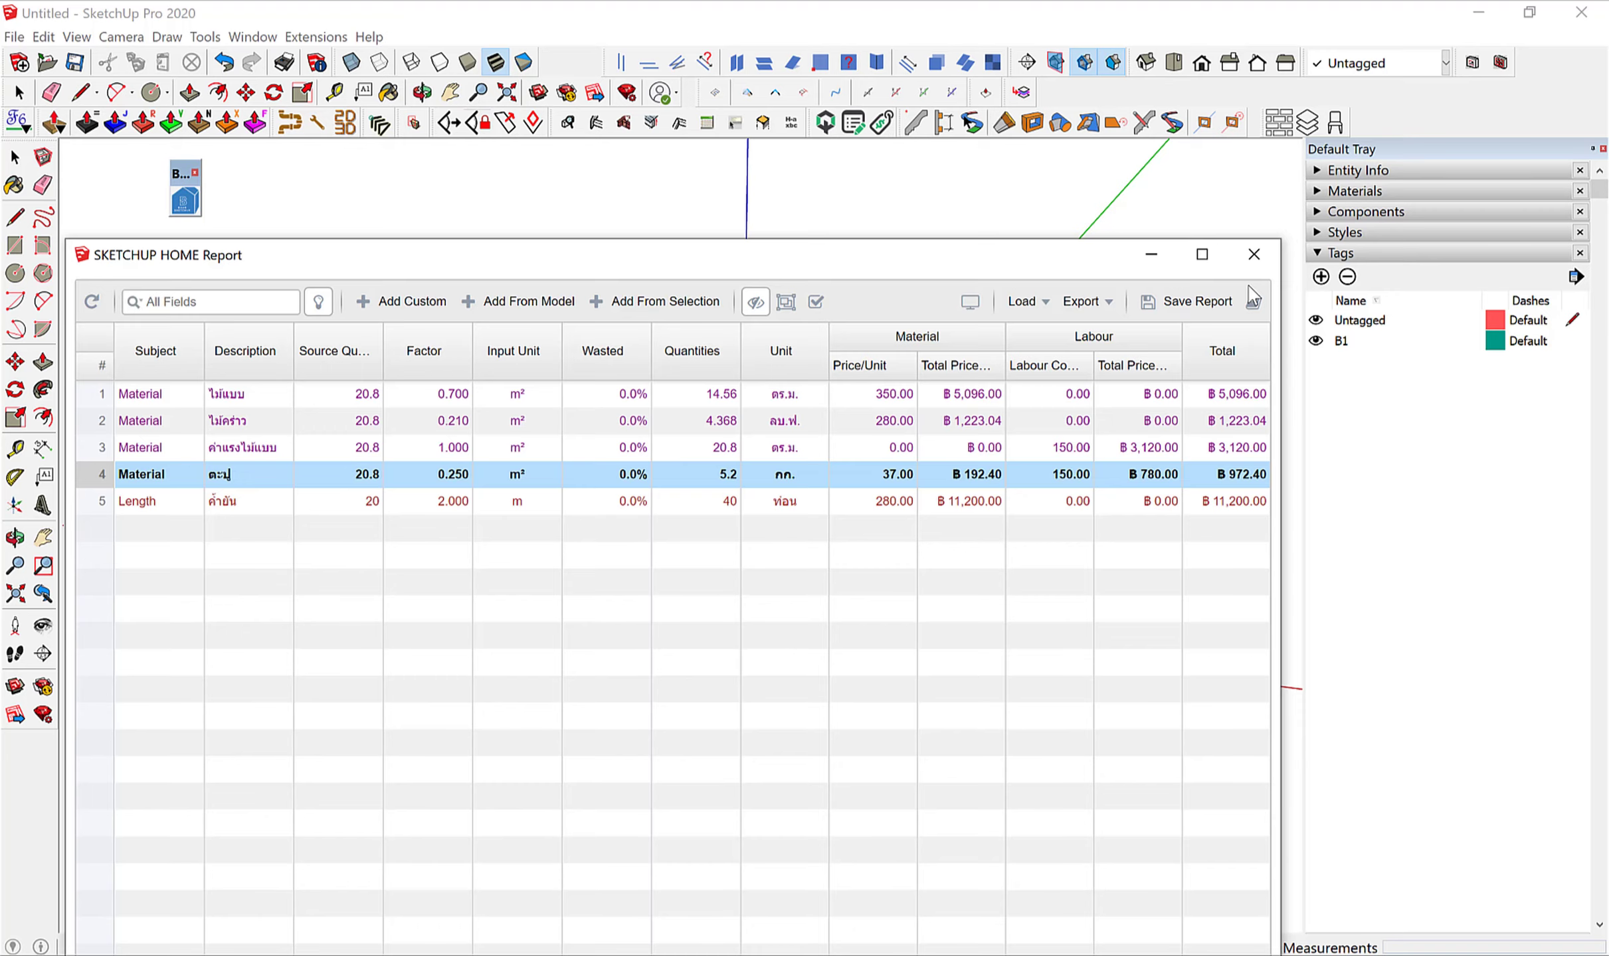
pyautogui.click(1036, 306)
pyautogui.click(1062, 361)
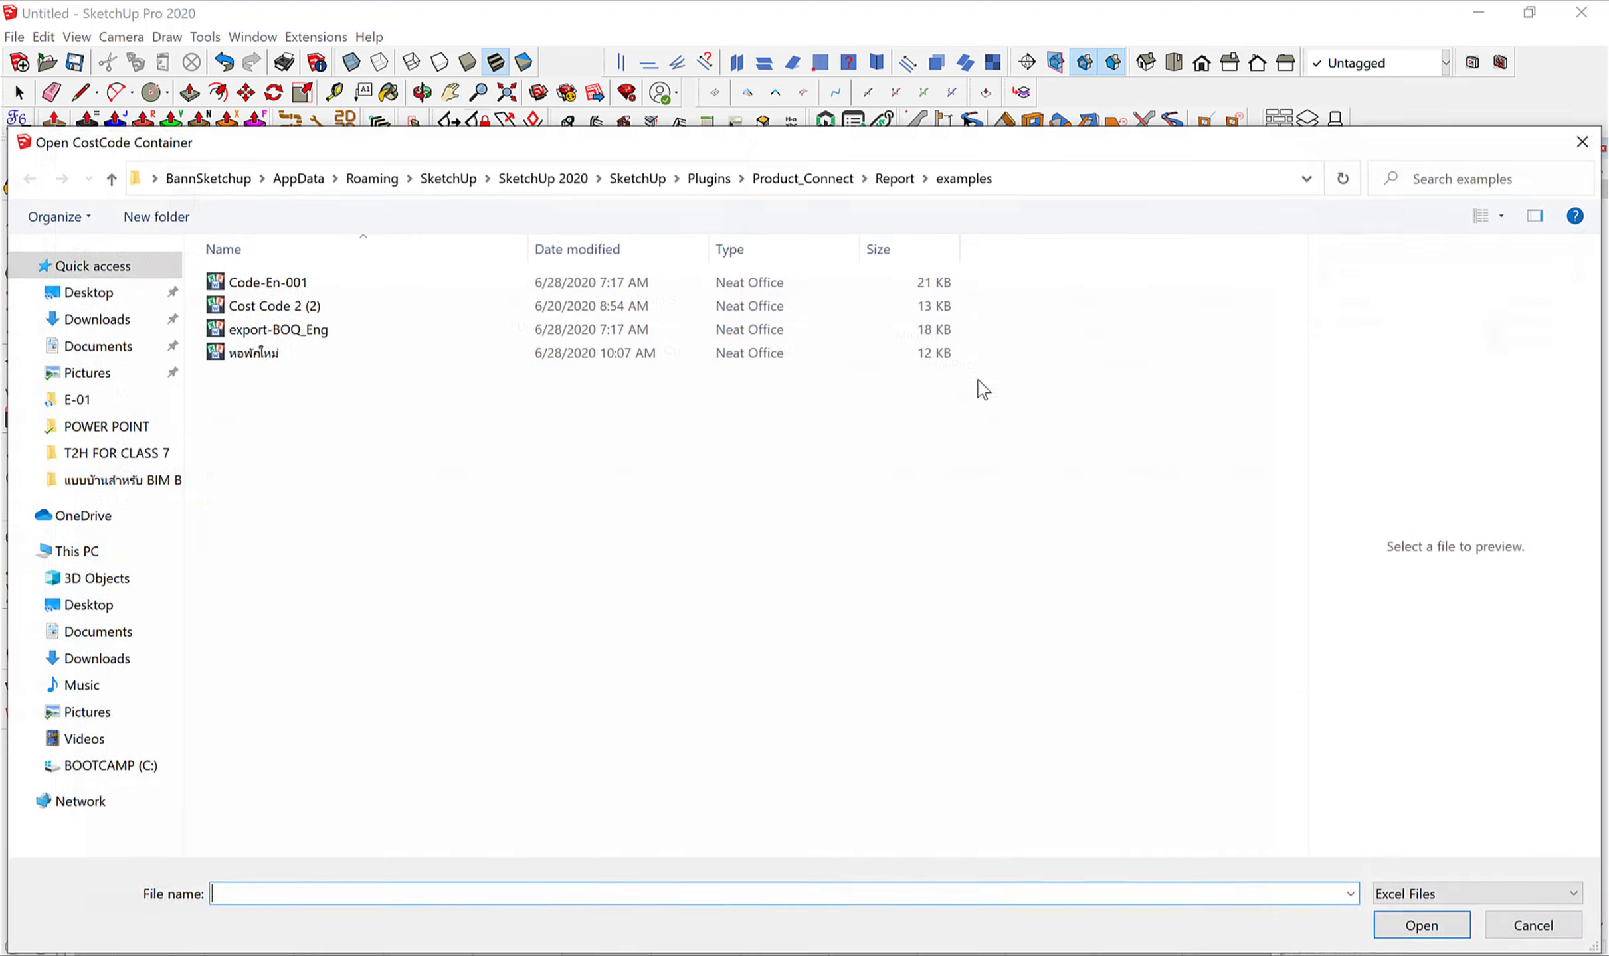
# Load the Cost Code 2 (2) container and code rows 1 and 2 as 2.4 ไม้แบบ.
pyautogui.doubleClick(292, 311)
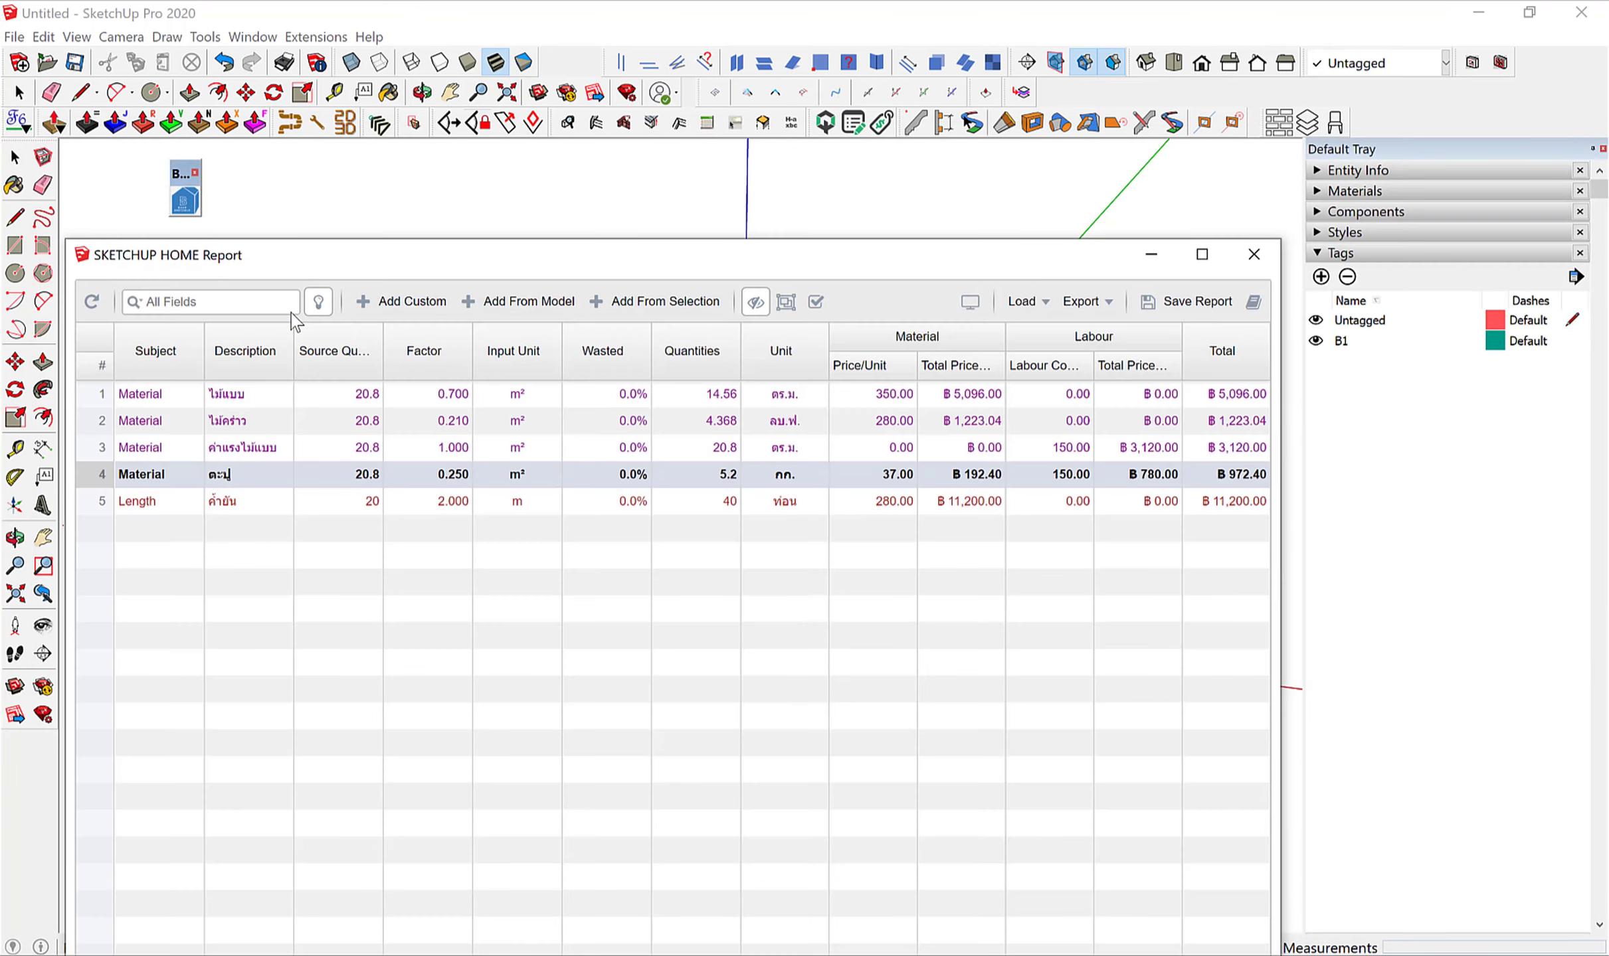
pyautogui.doubleClick(140, 393)
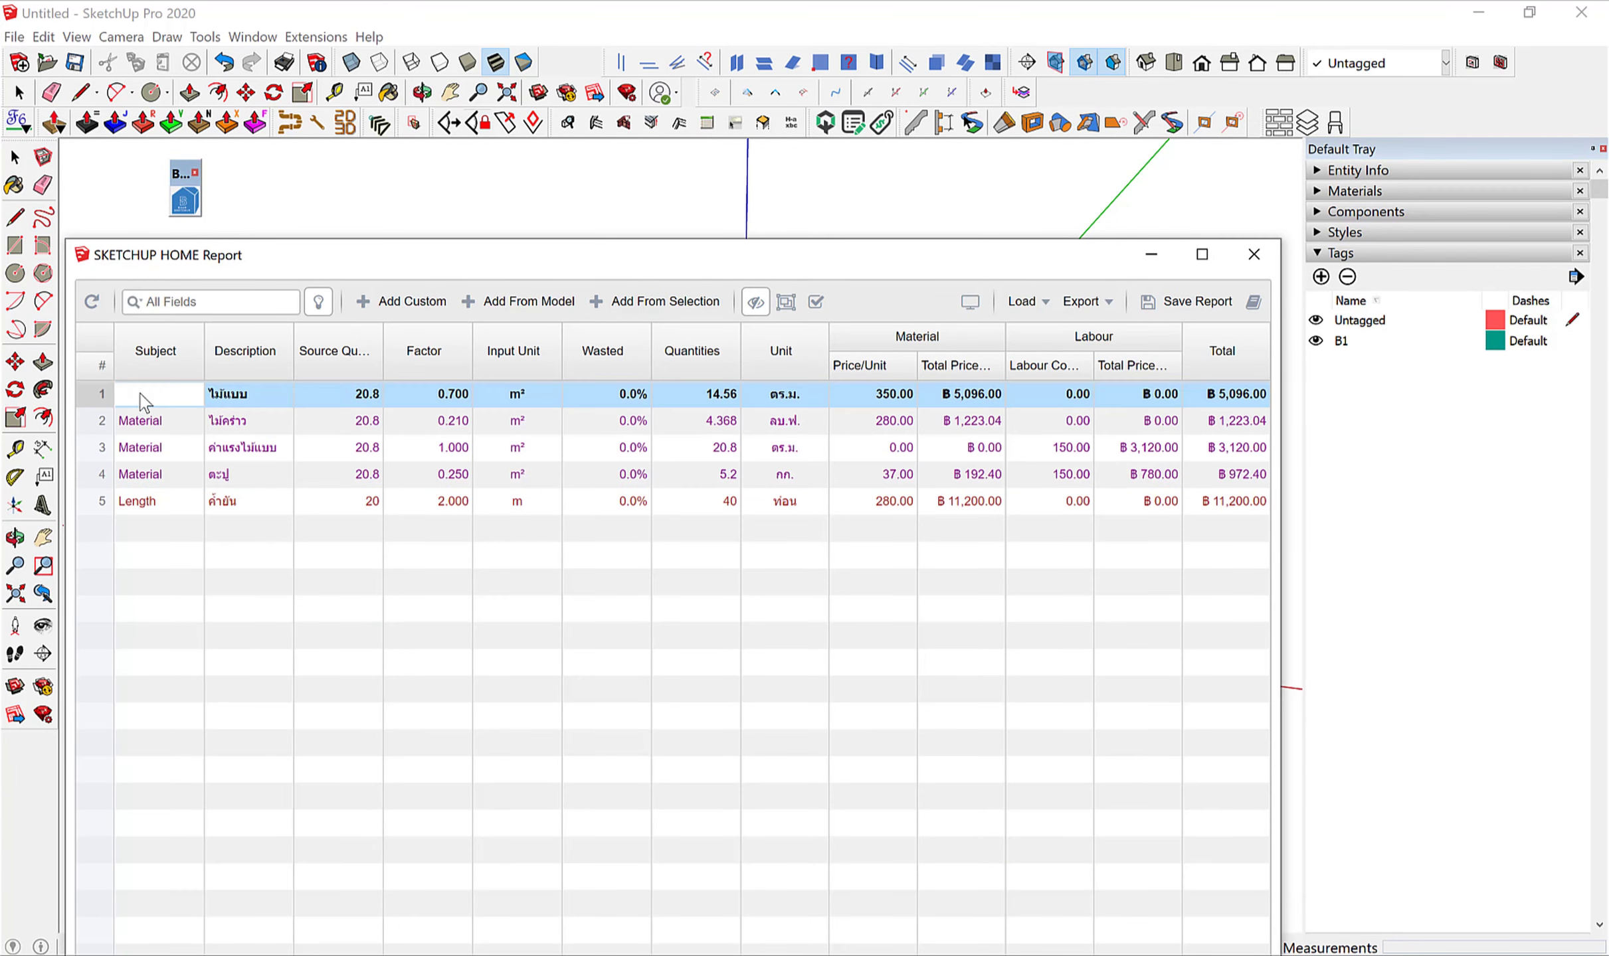
pyautogui.moveTo(187, 393); pyautogui.dragTo(121, 387)
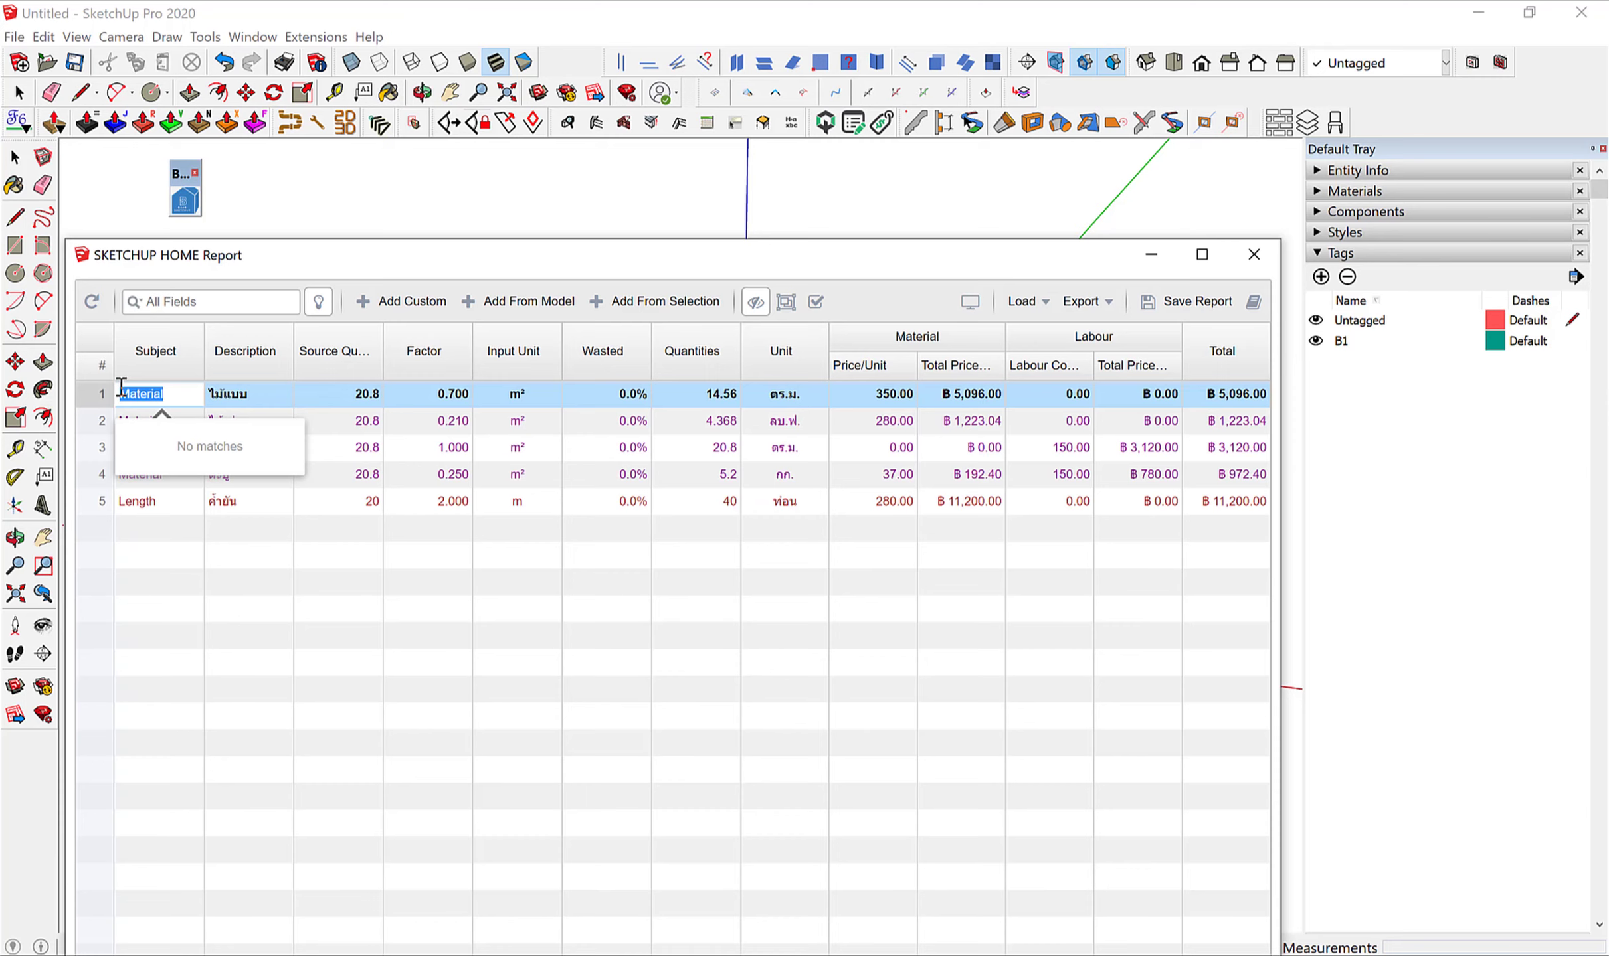
pyautogui.write('2')
pyautogui.click(227, 612)
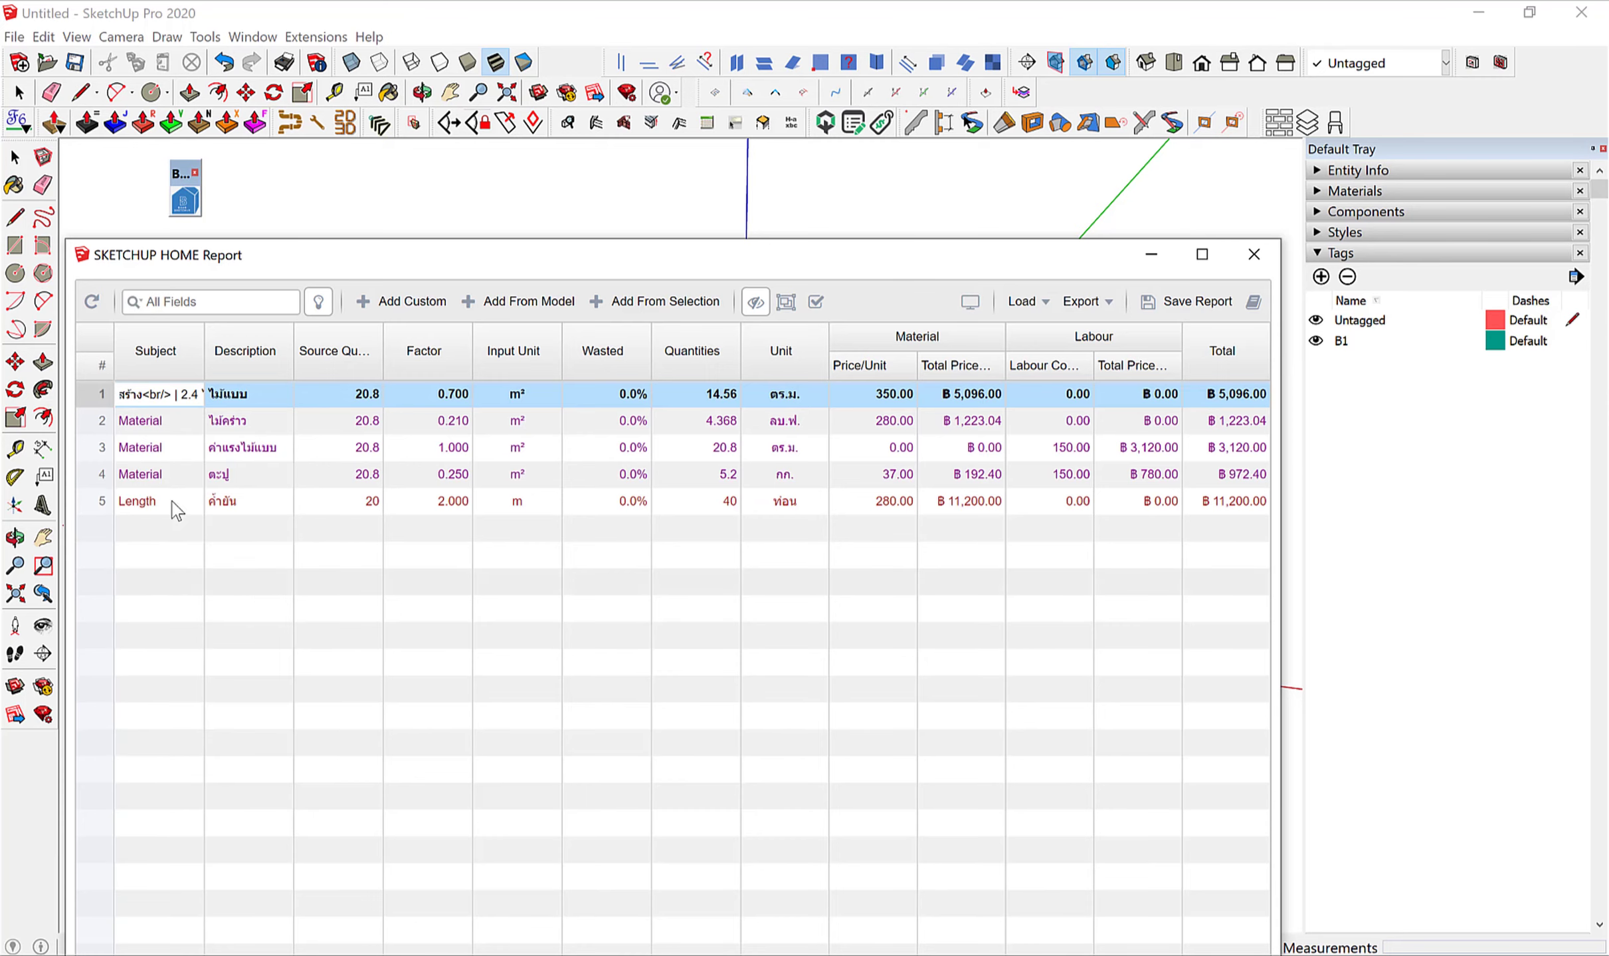
pyautogui.click(165, 425)
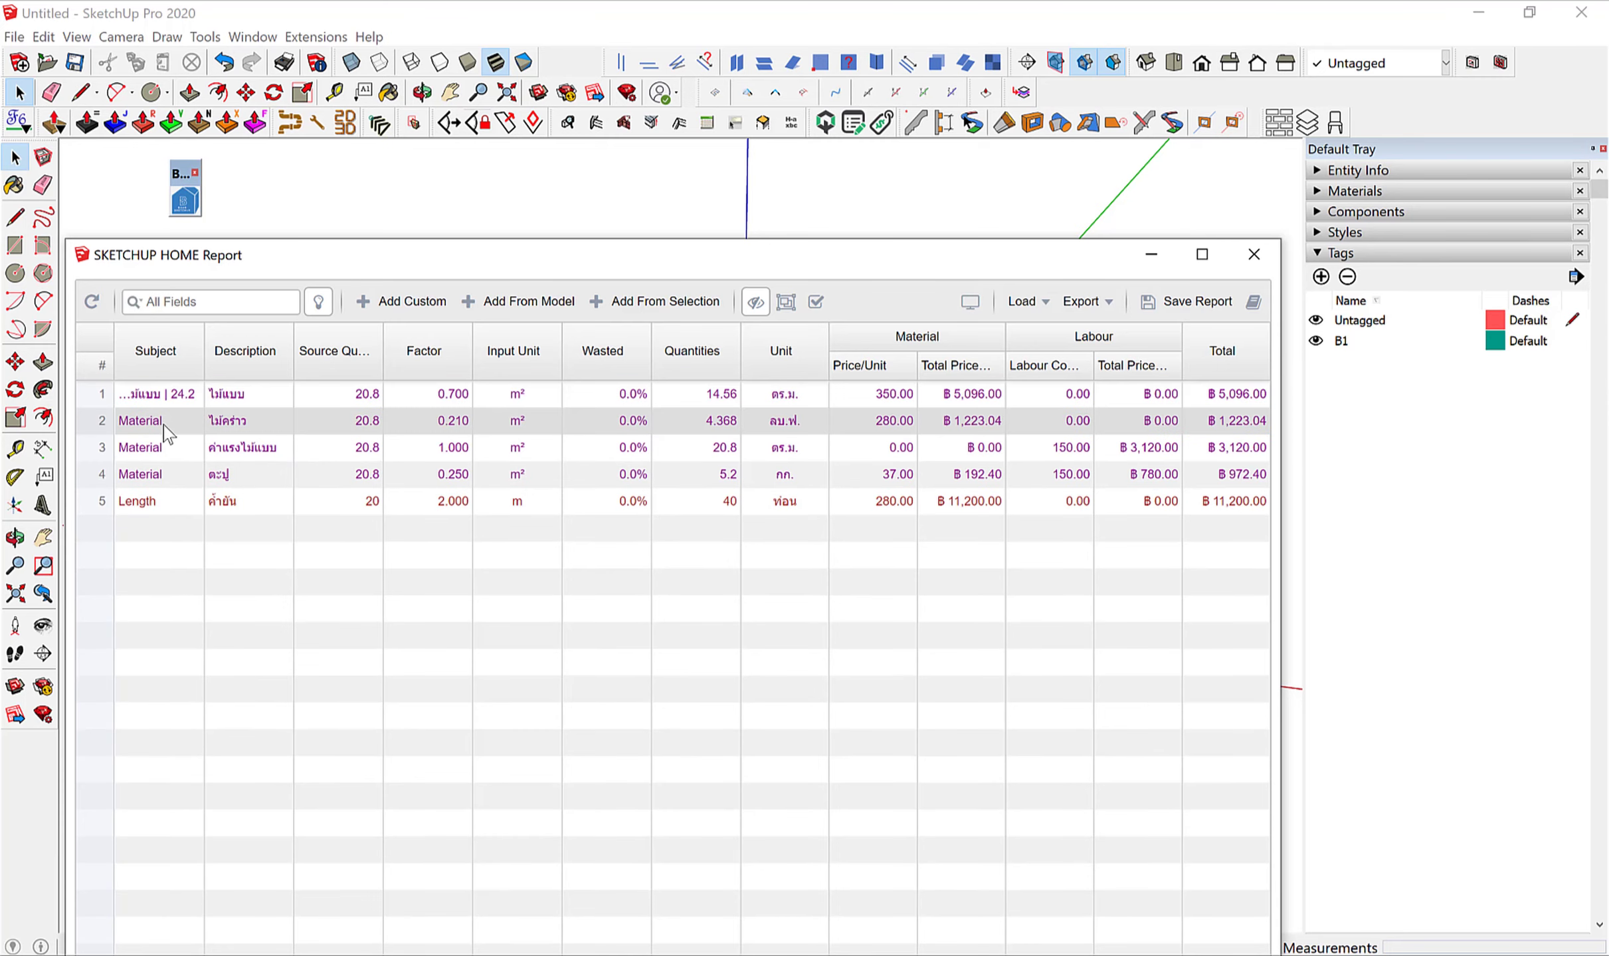
pyautogui.doubleClick(166, 431)
pyautogui.moveTo(178, 424); pyautogui.dragTo(110, 425)
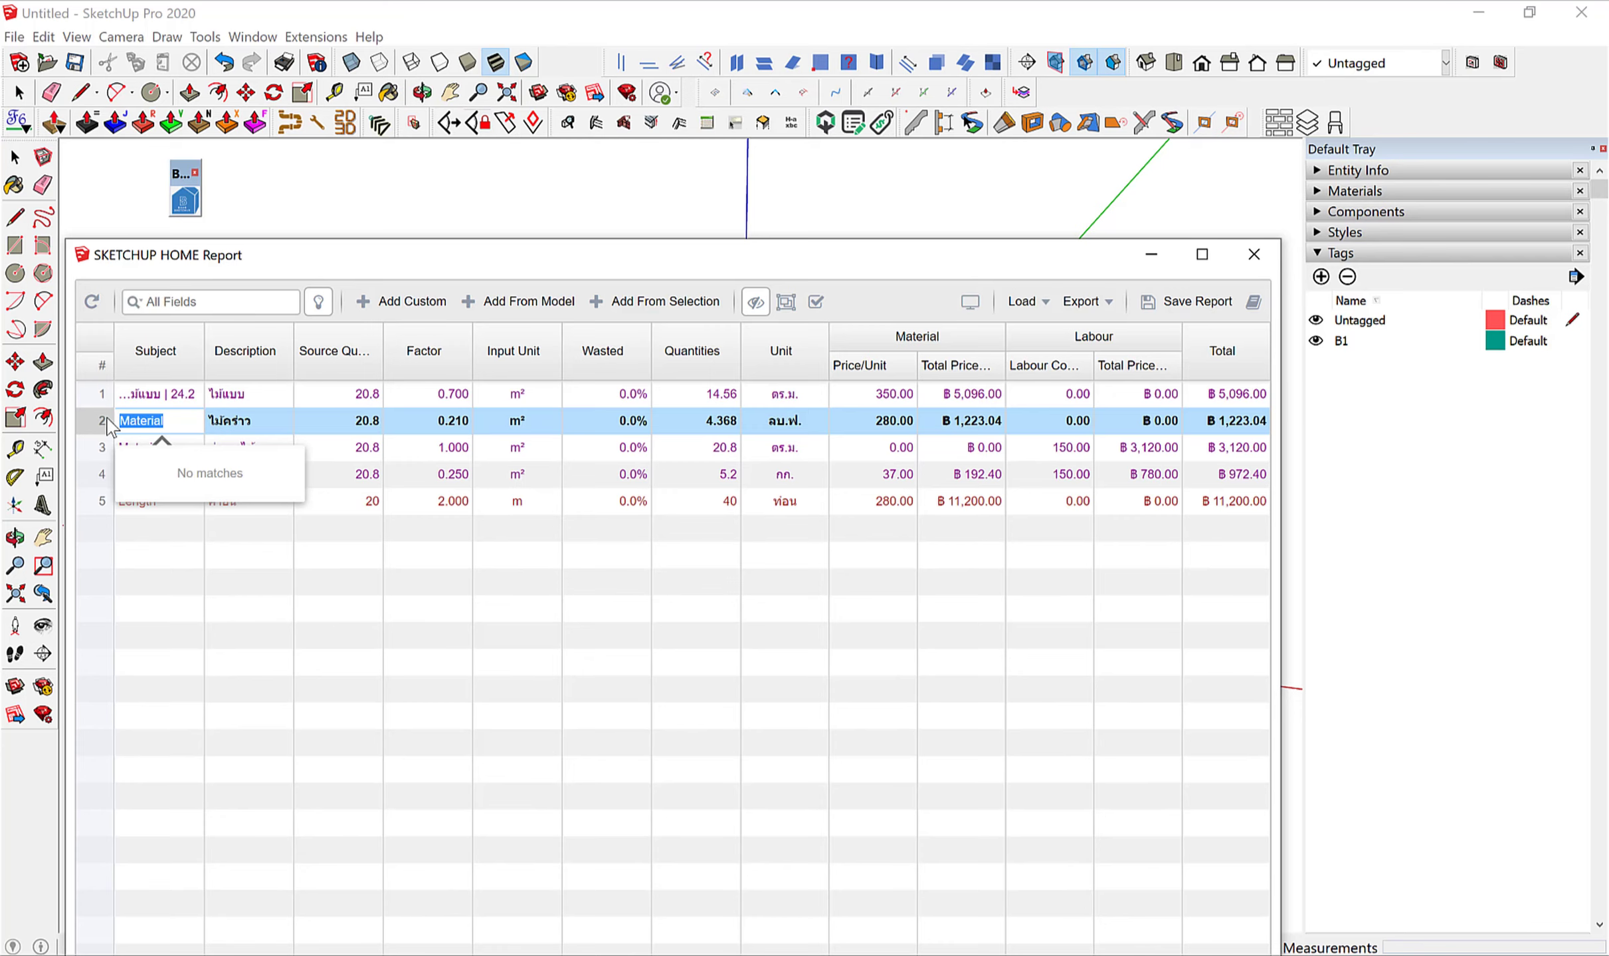
pyautogui.write('2')
pyautogui.click(200, 634)
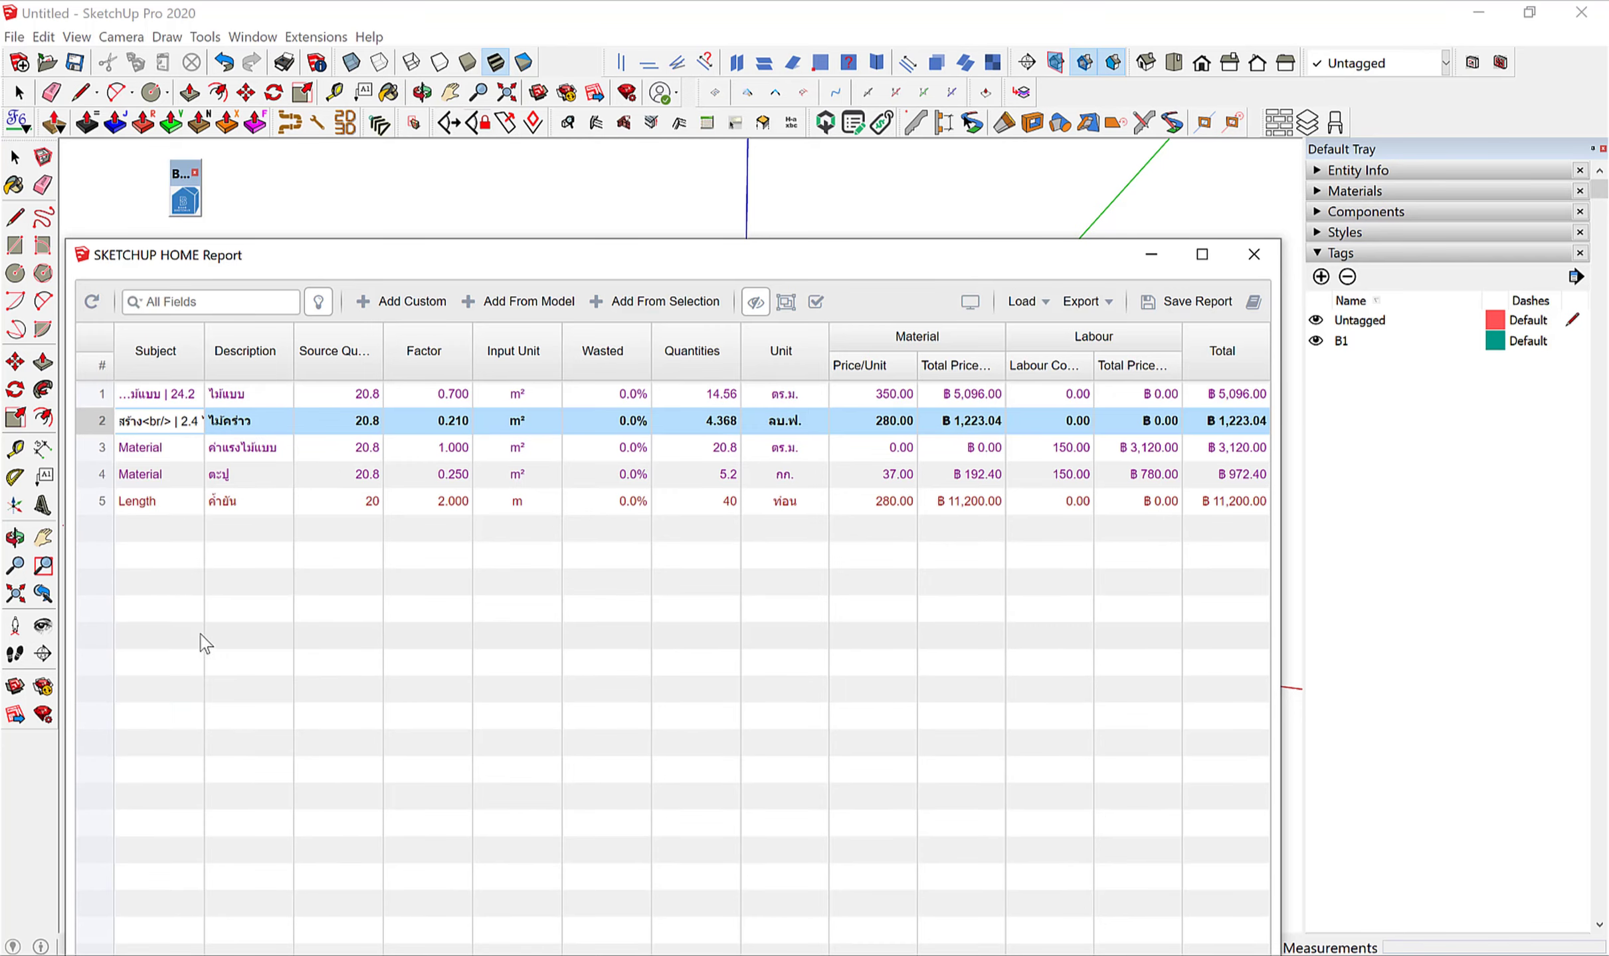
# Give rows 3, 4 and 5 the '2.4 ไม้แบบ | 24' cost code as Subject.
pyautogui.doubleClick(172, 456)
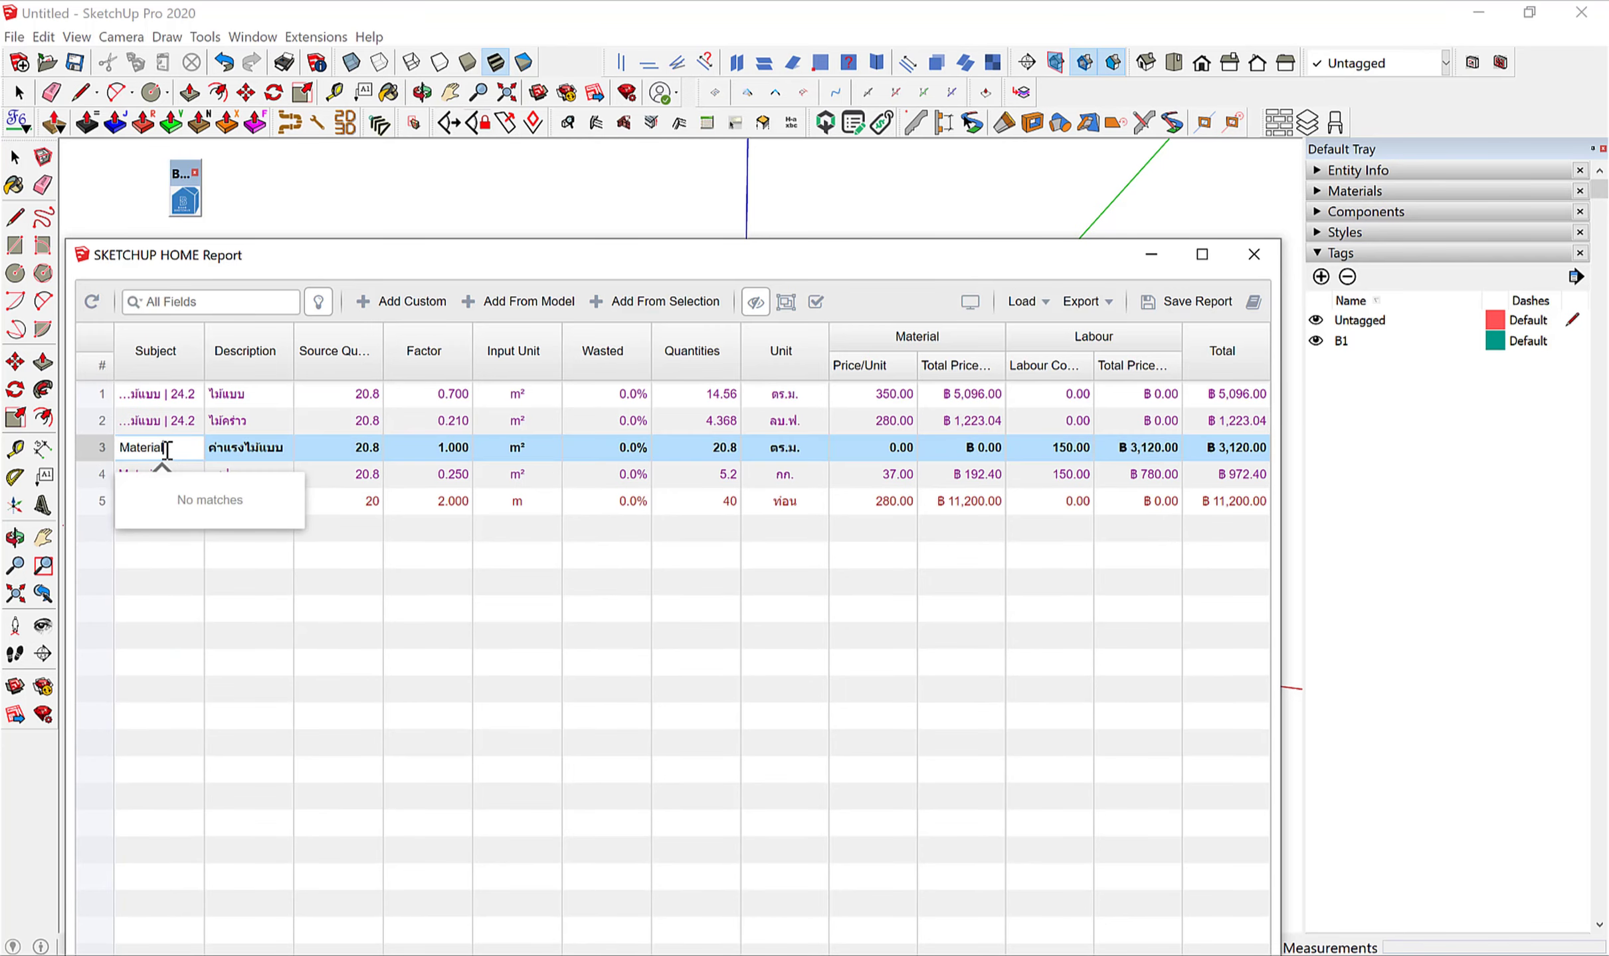
pyautogui.write('2')
pyautogui.click(180, 668)
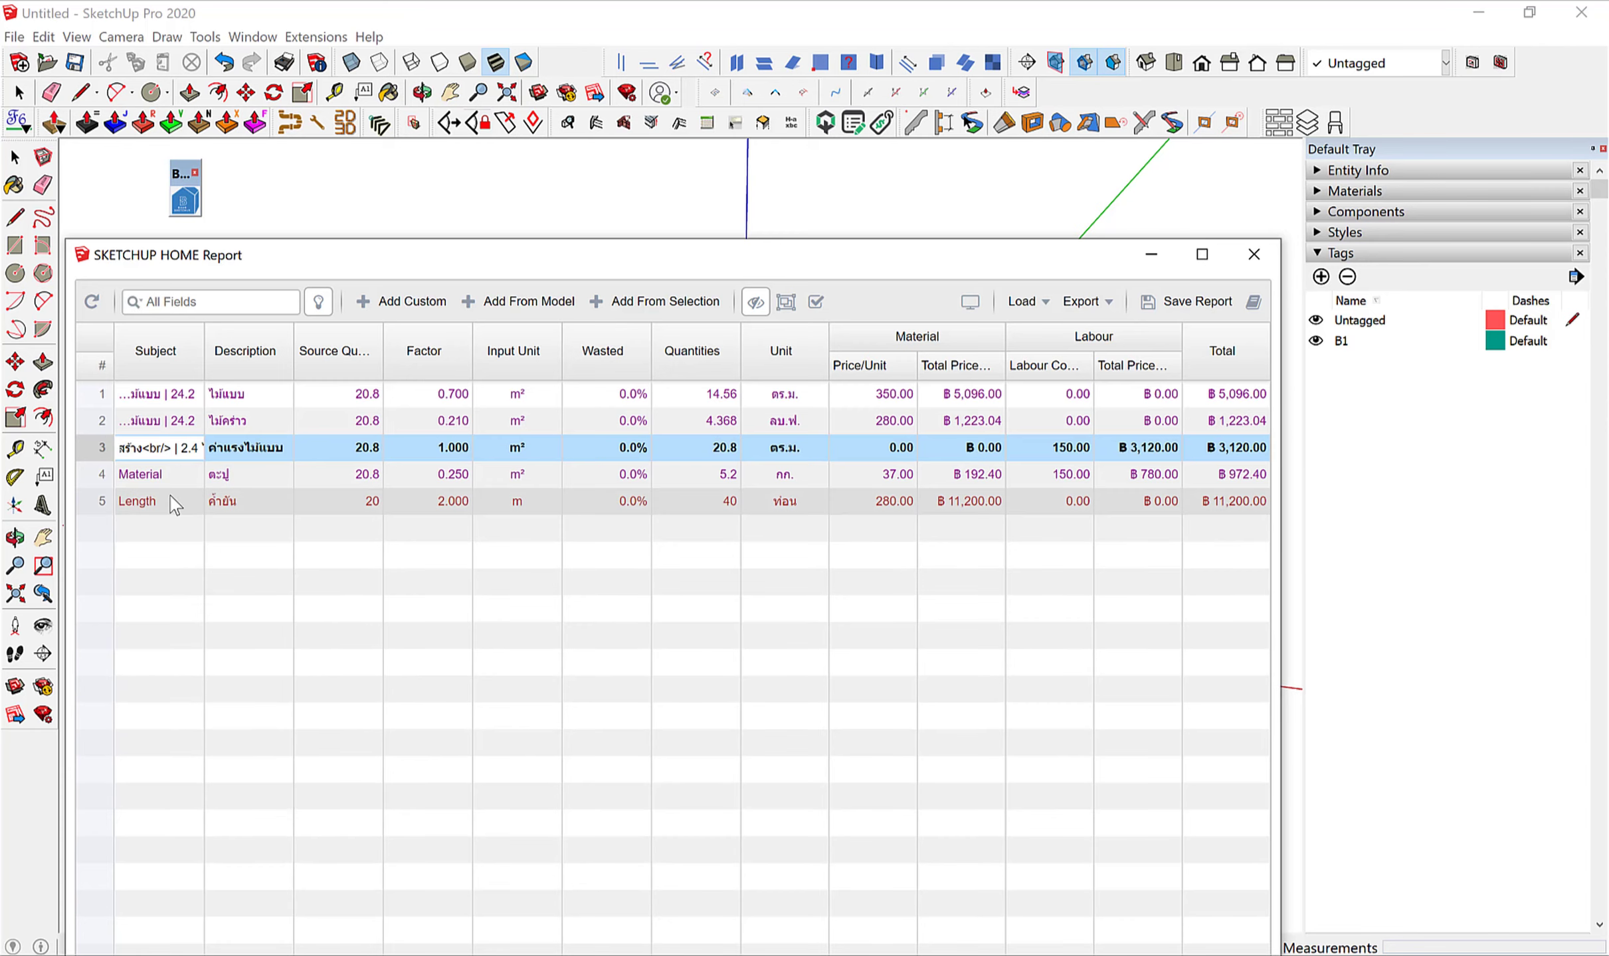
pyautogui.doubleClick(168, 474)
pyautogui.write('2')
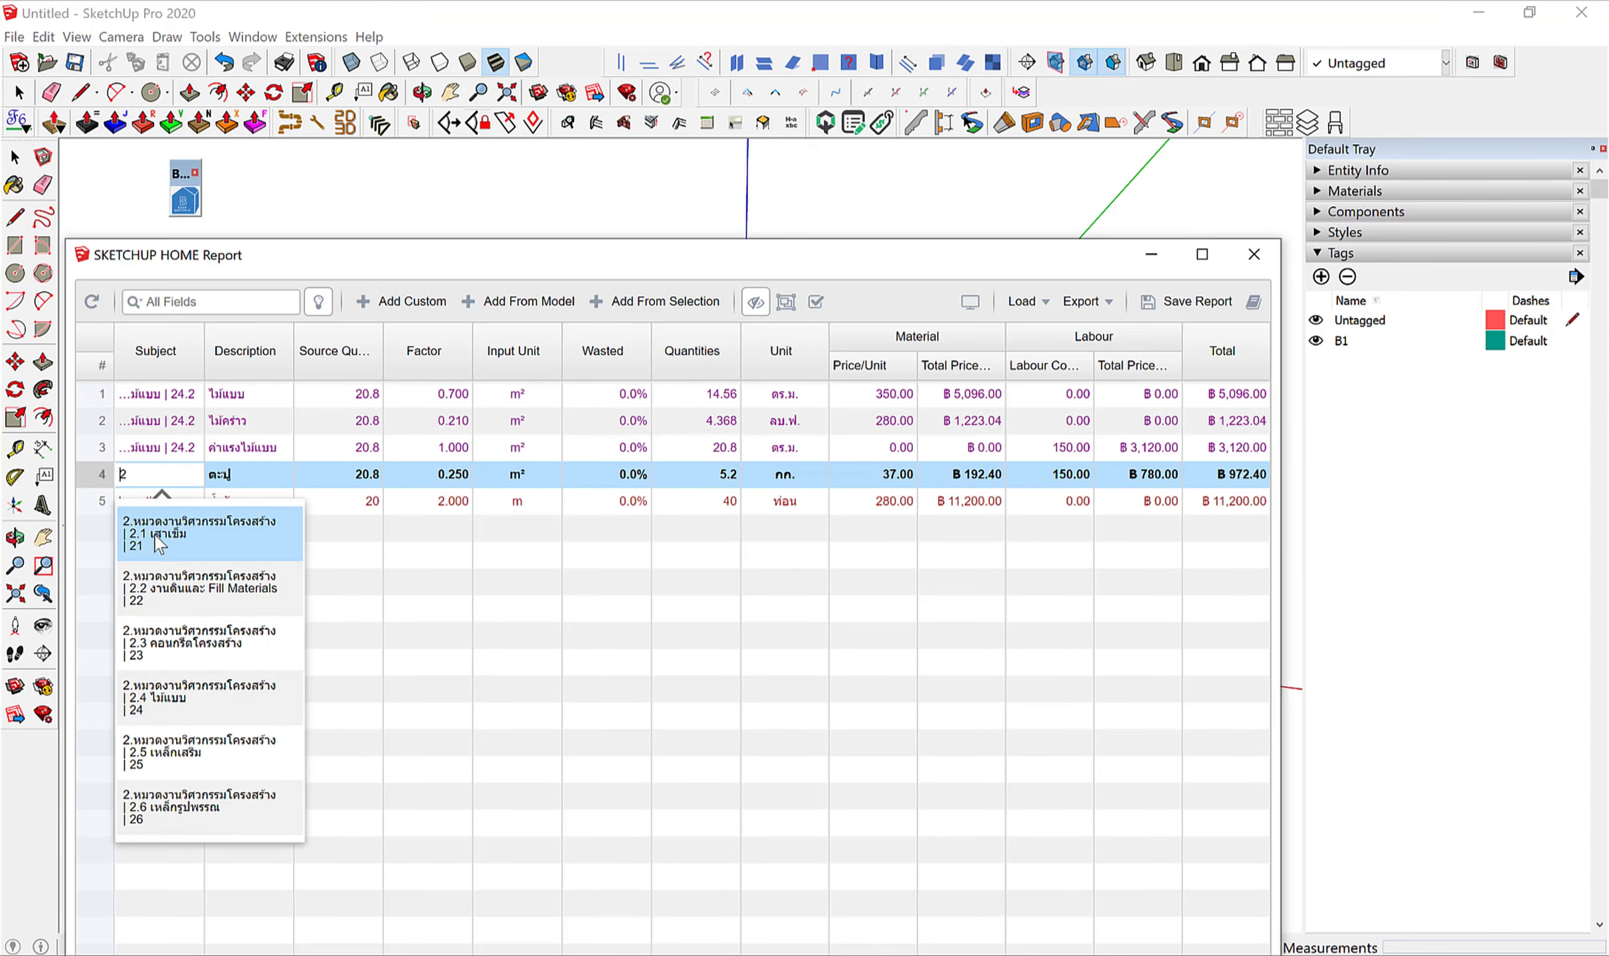
pyautogui.click(196, 681)
pyautogui.doubleClick(159, 499)
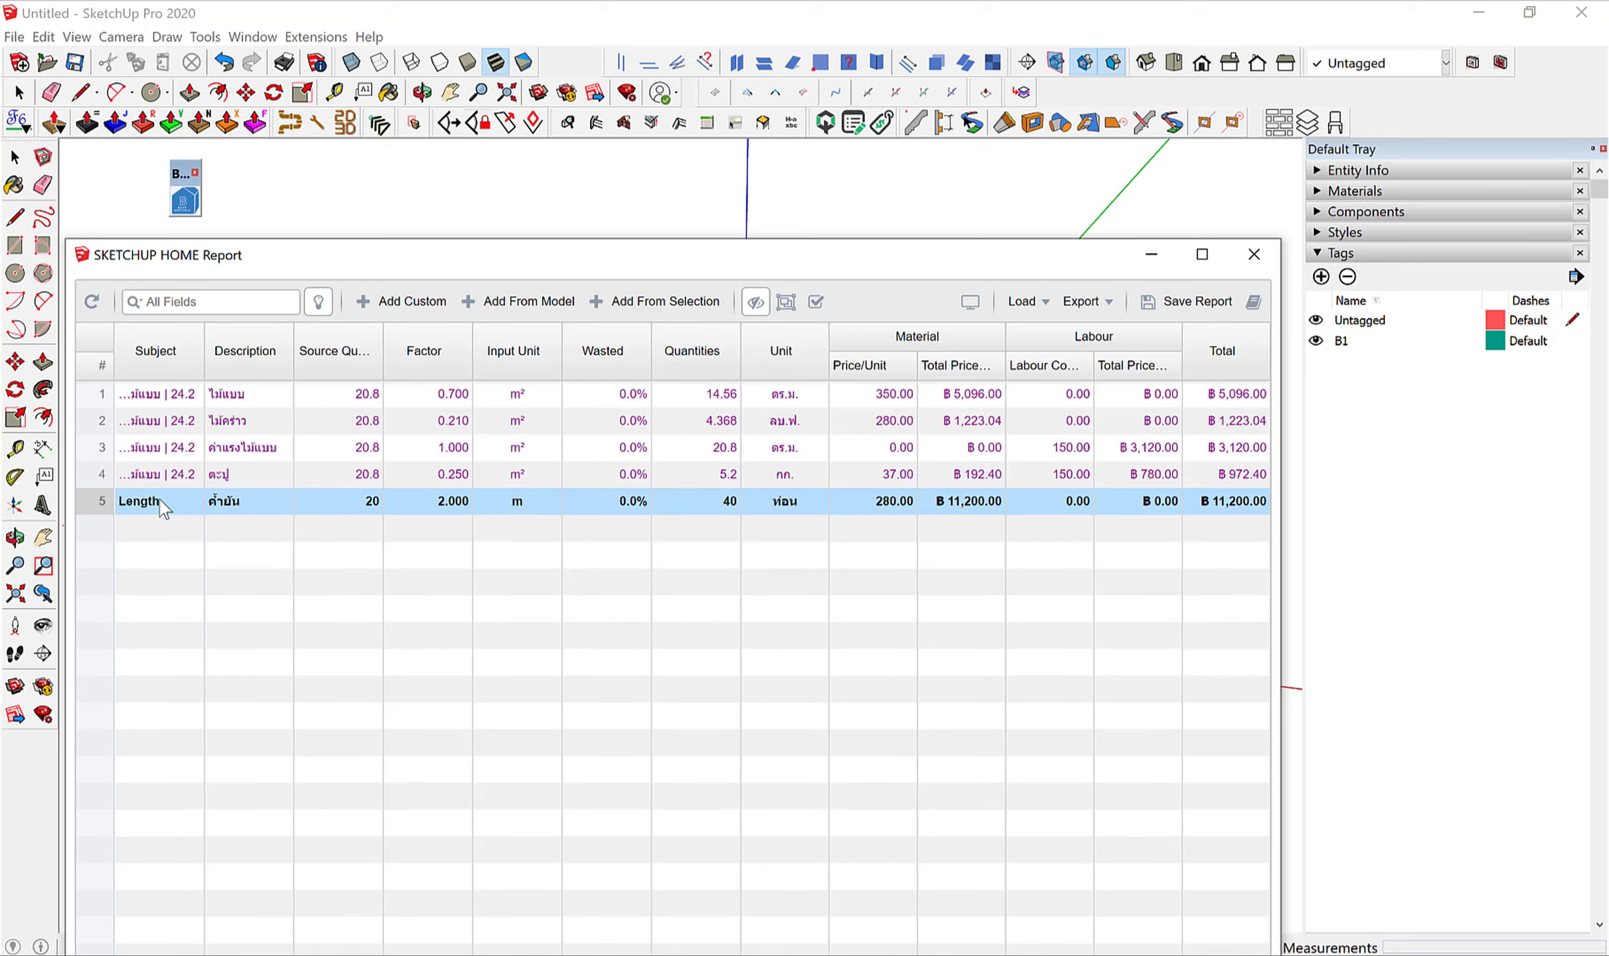
pyautogui.write('2')
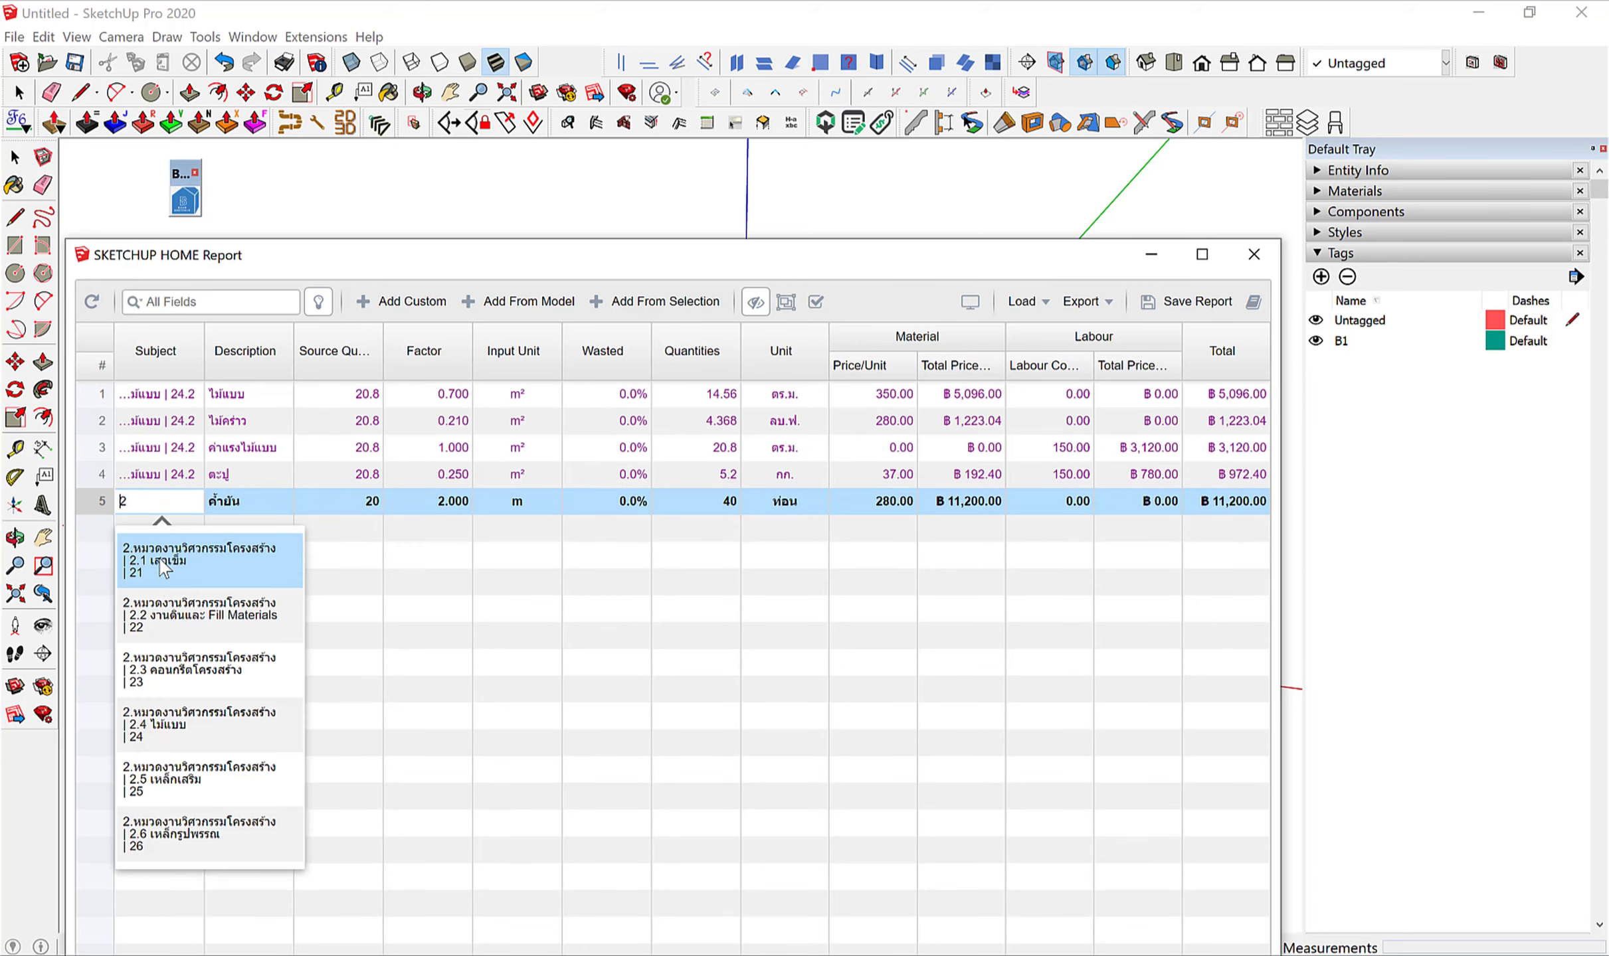
pyautogui.click(206, 736)
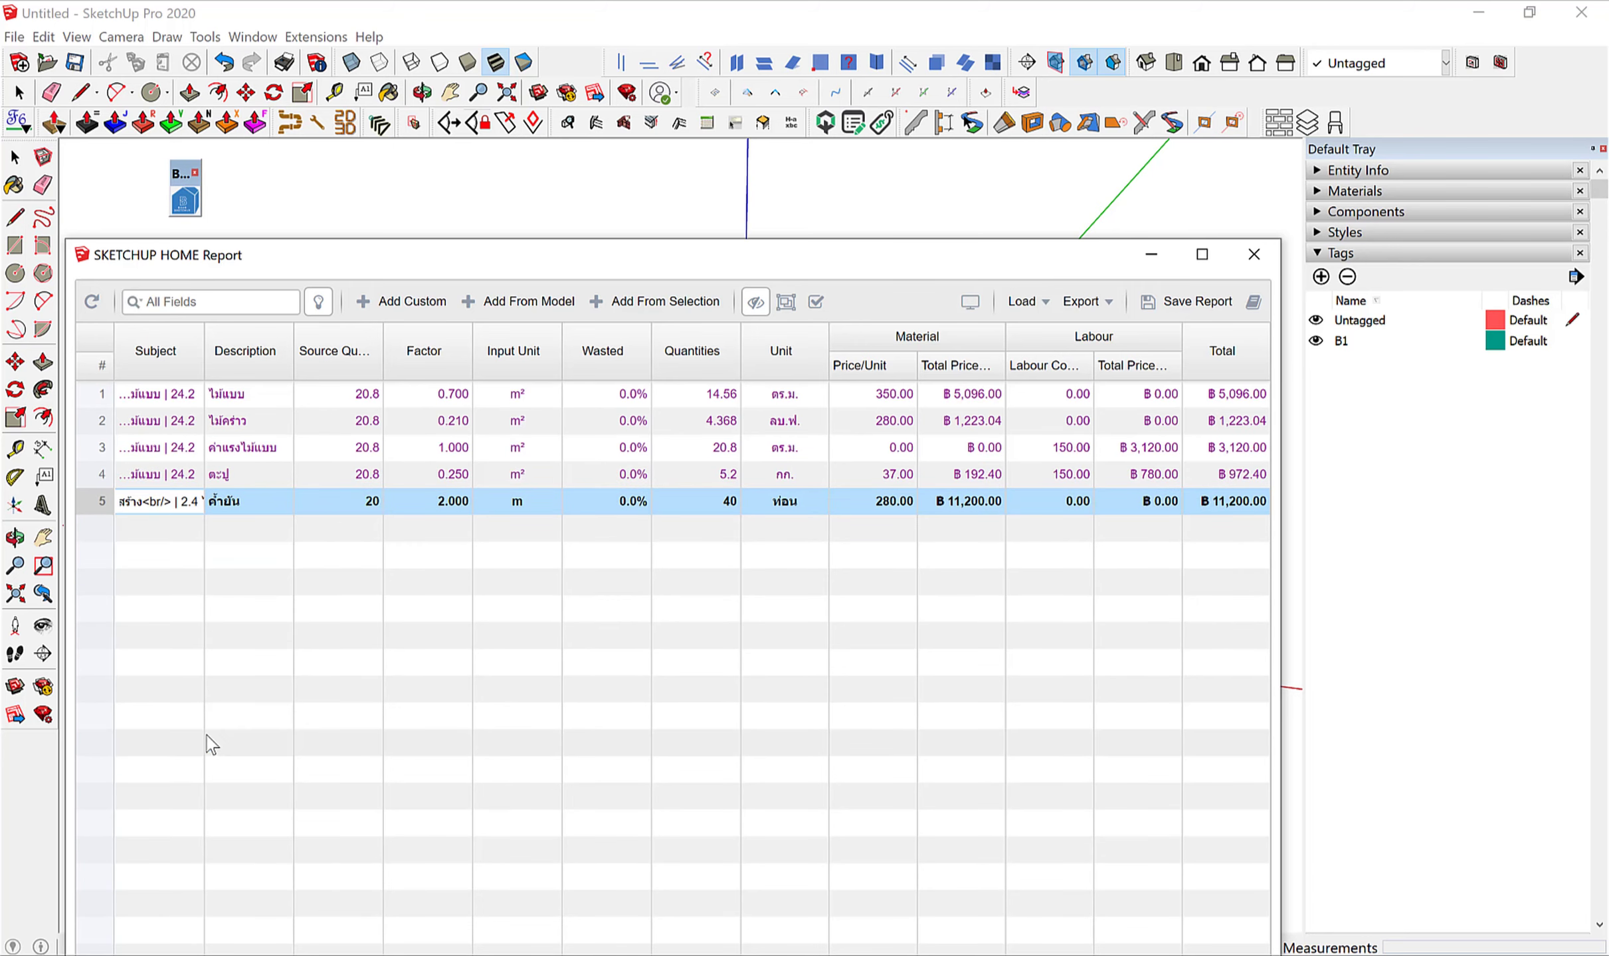
pyautogui.click(307, 720)
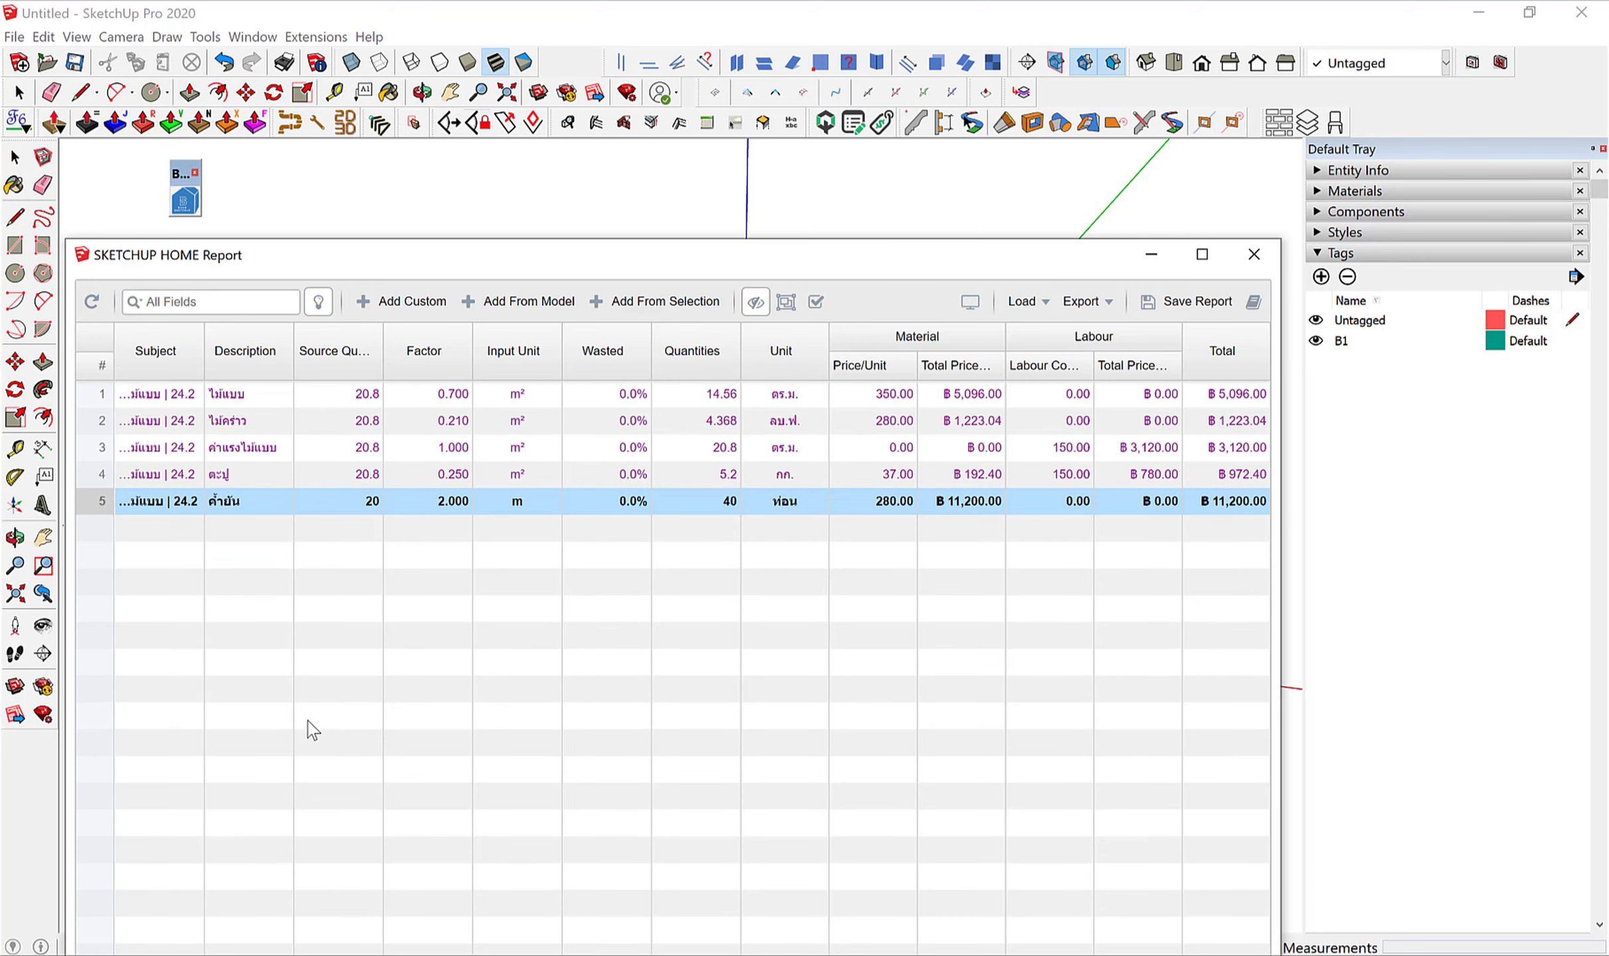
# Duplicate the ค้ำยัน row as row 6, renamed คอนกรีต 240 with input unit m³.
pyautogui.rightClick(229, 508)
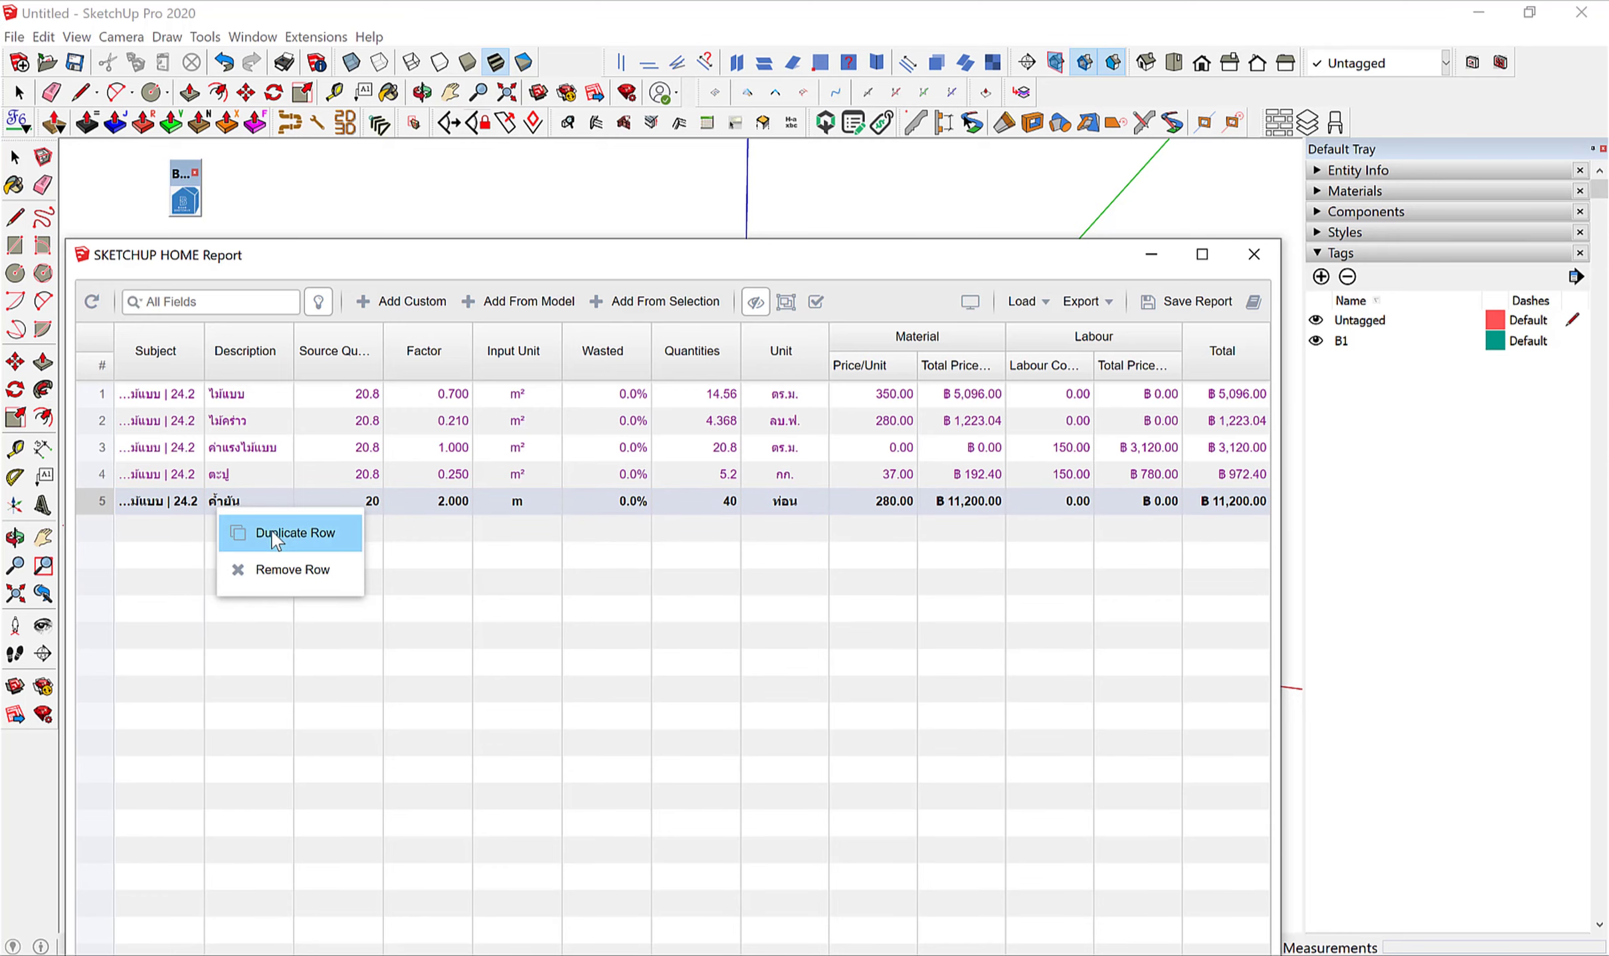
pyautogui.click(272, 532)
pyautogui.click(186, 528)
pyautogui.doubleClick(244, 527)
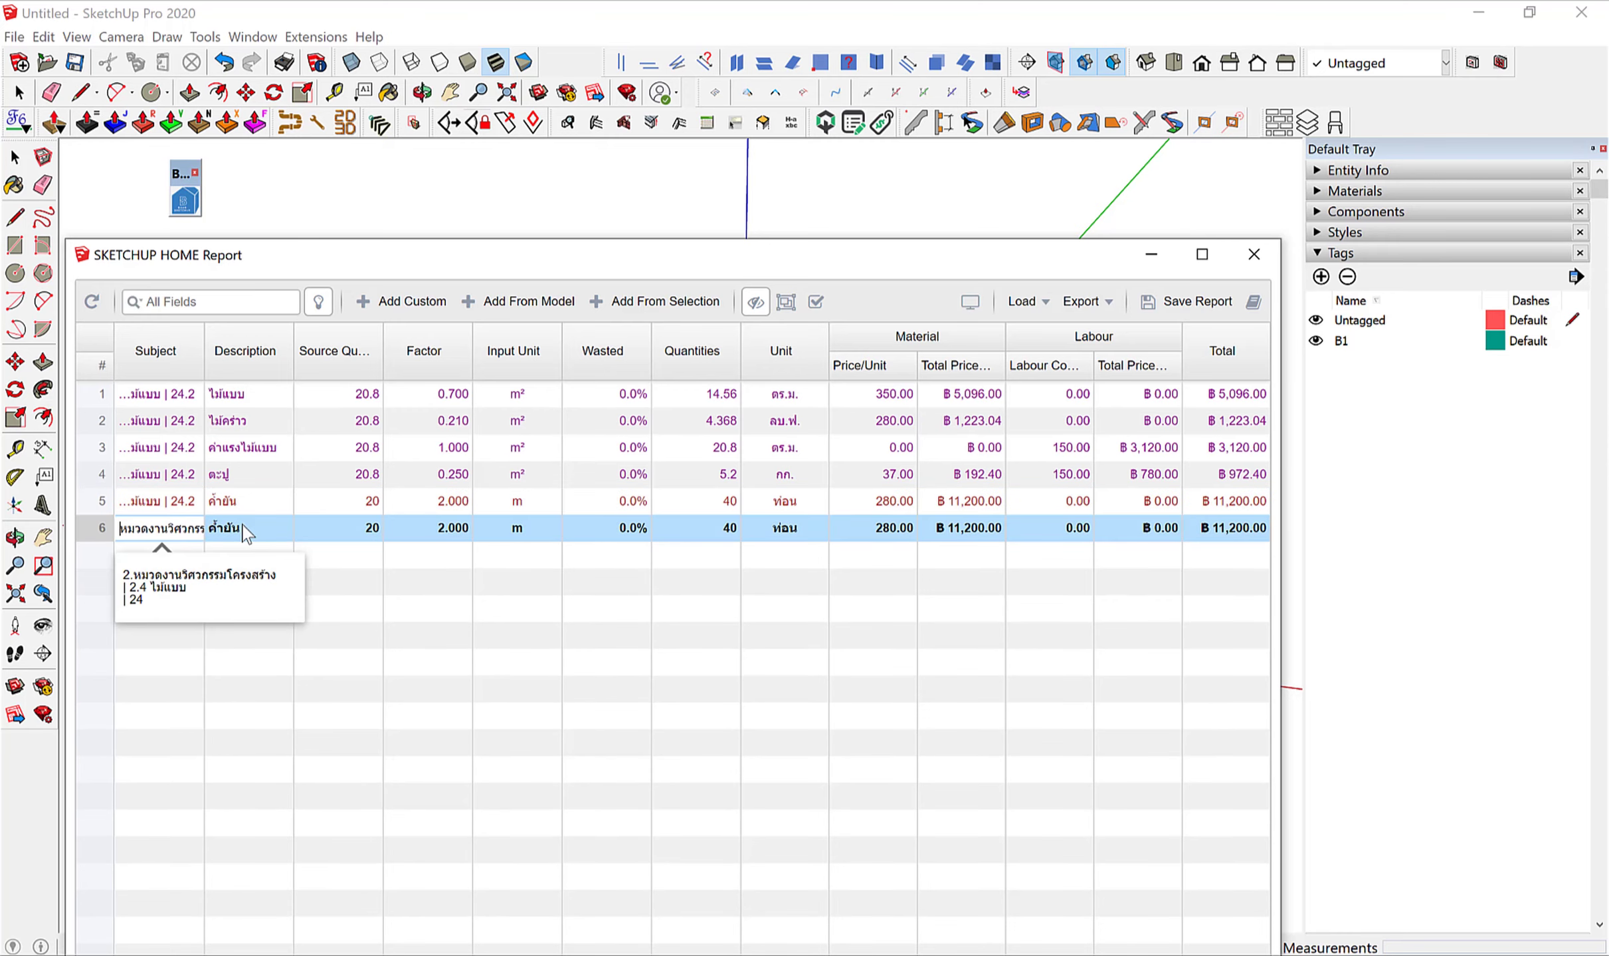
pyautogui.click(259, 532)
pyautogui.doubleClick(211, 529)
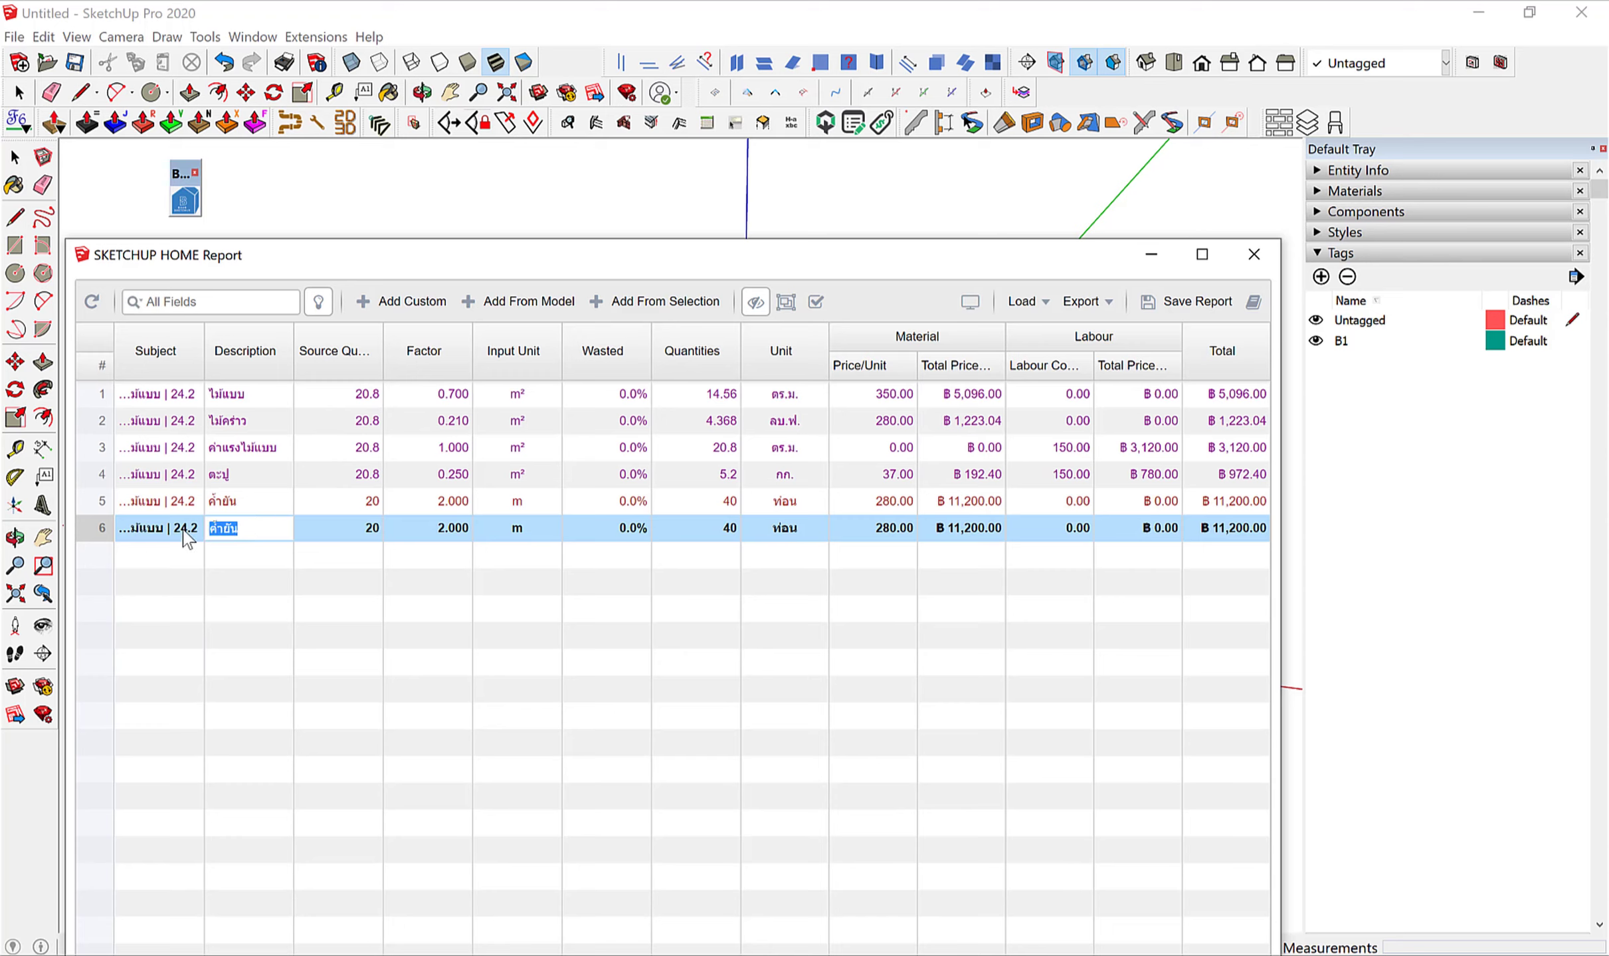
pyautogui.write('คอนกรีต 240')
pyautogui.press('Return')
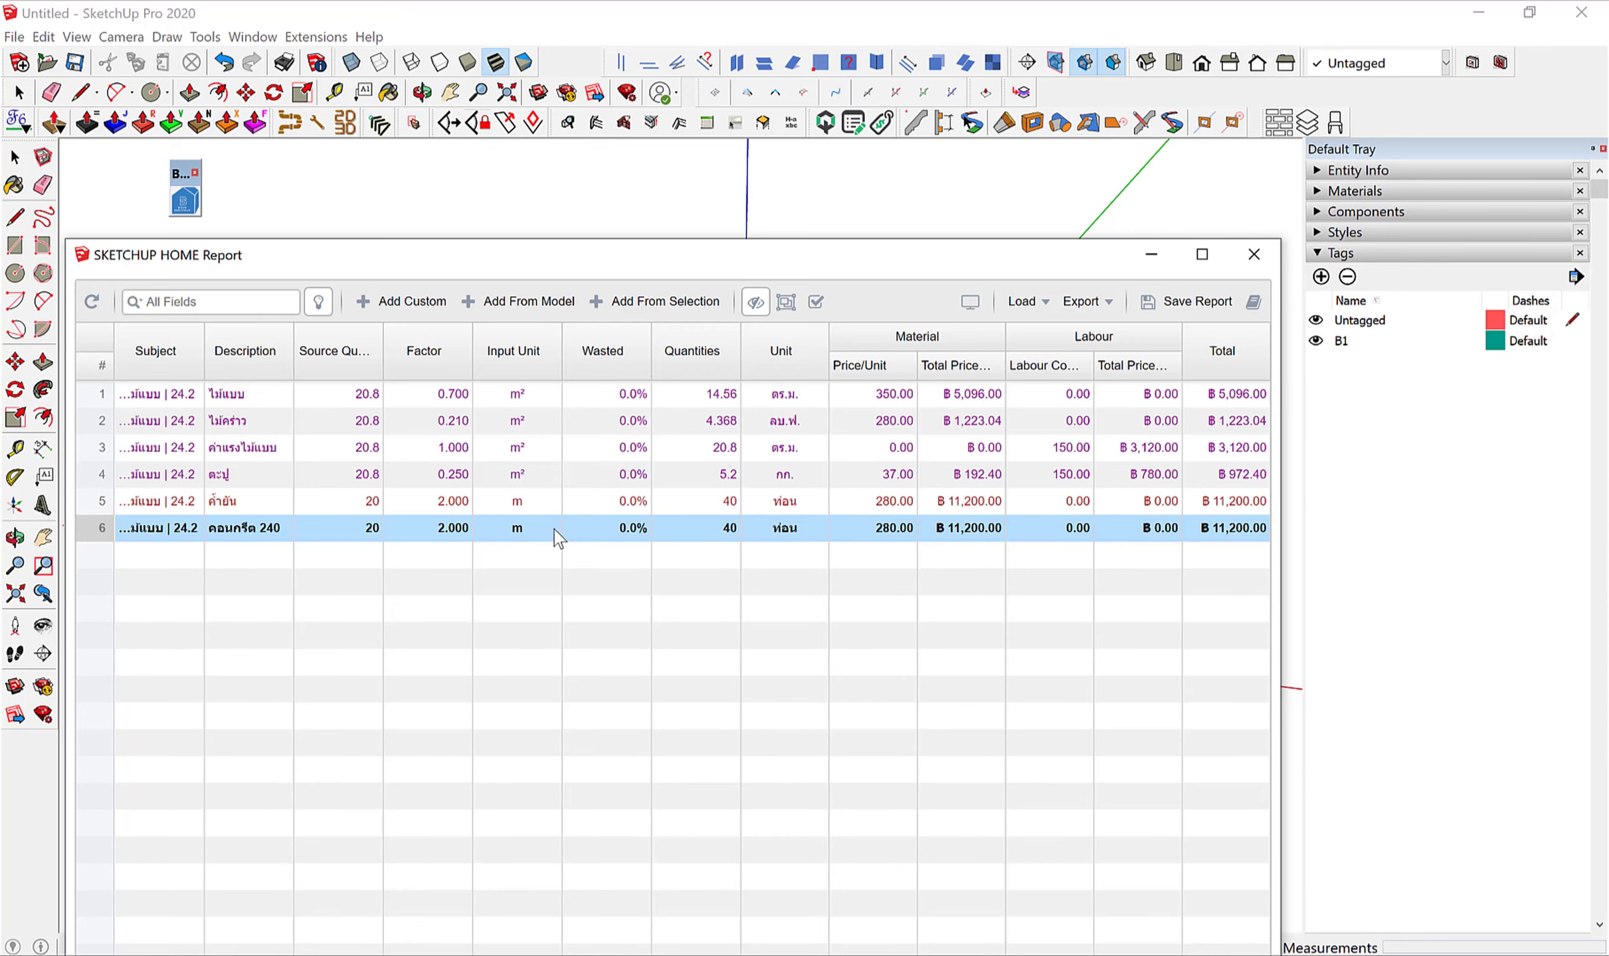
pyautogui.doubleClick(549, 538)
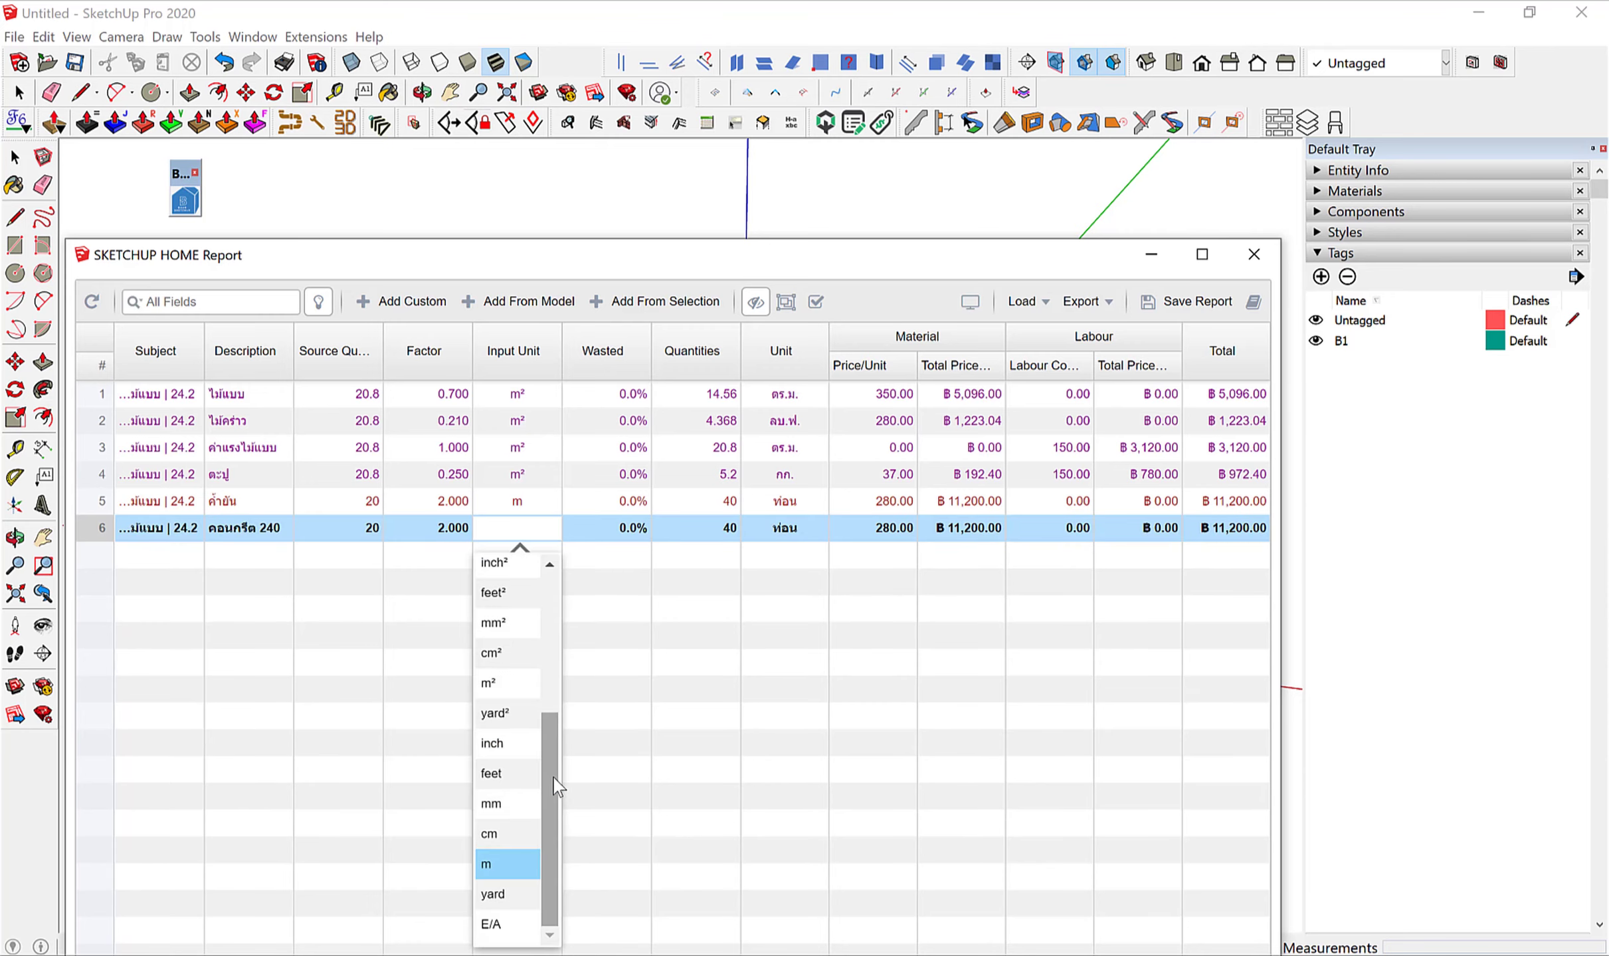
pyautogui.scroll(3, 525, 748)
pyautogui.click(505, 697)
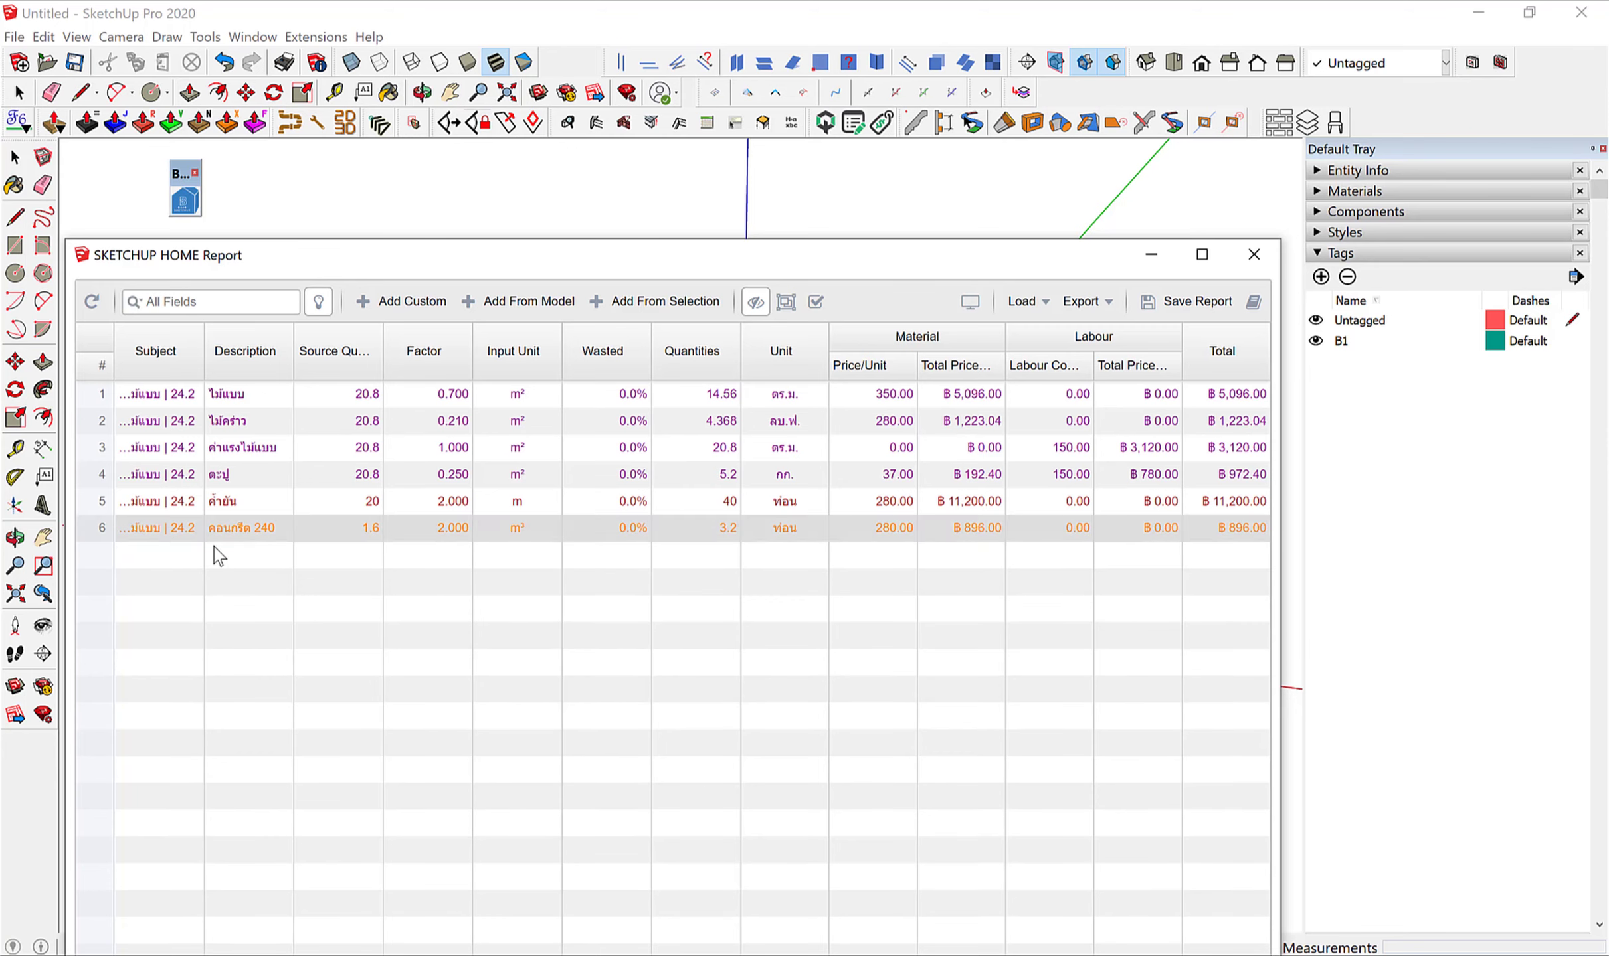
# Give row 6 the 2.3 คอนกรีตโครงสร้าง cost code and a factor of 1.
pyautogui.doubleClick(174, 529)
pyautogui.hotkey('ctrl', 'a')
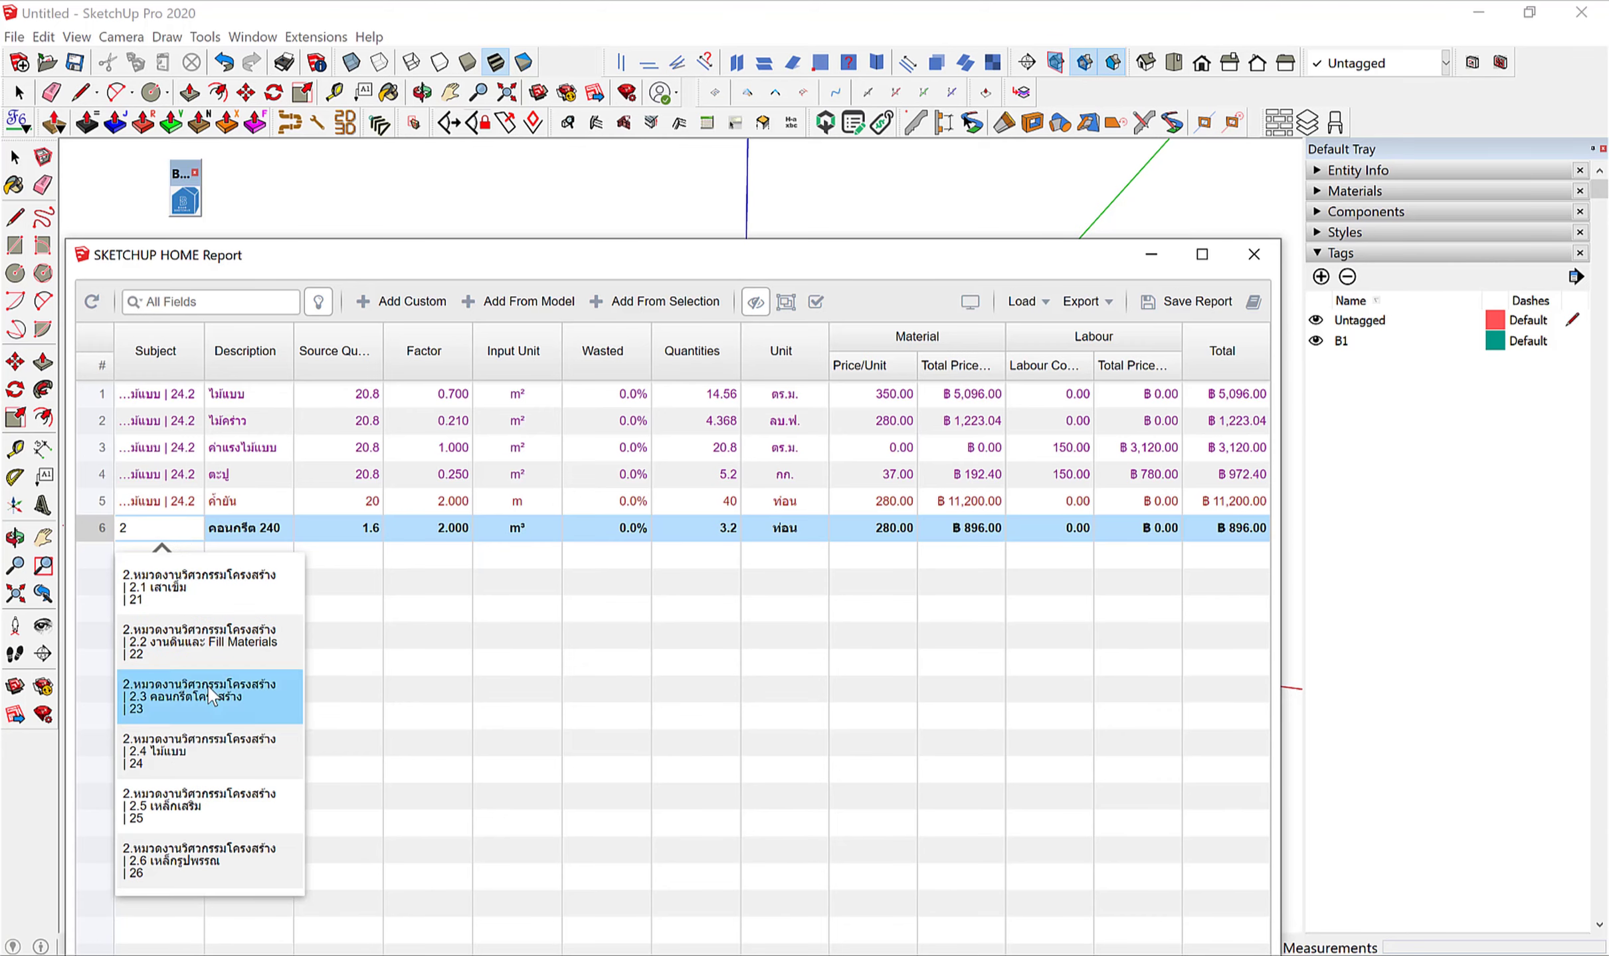
pyautogui.click(212, 697)
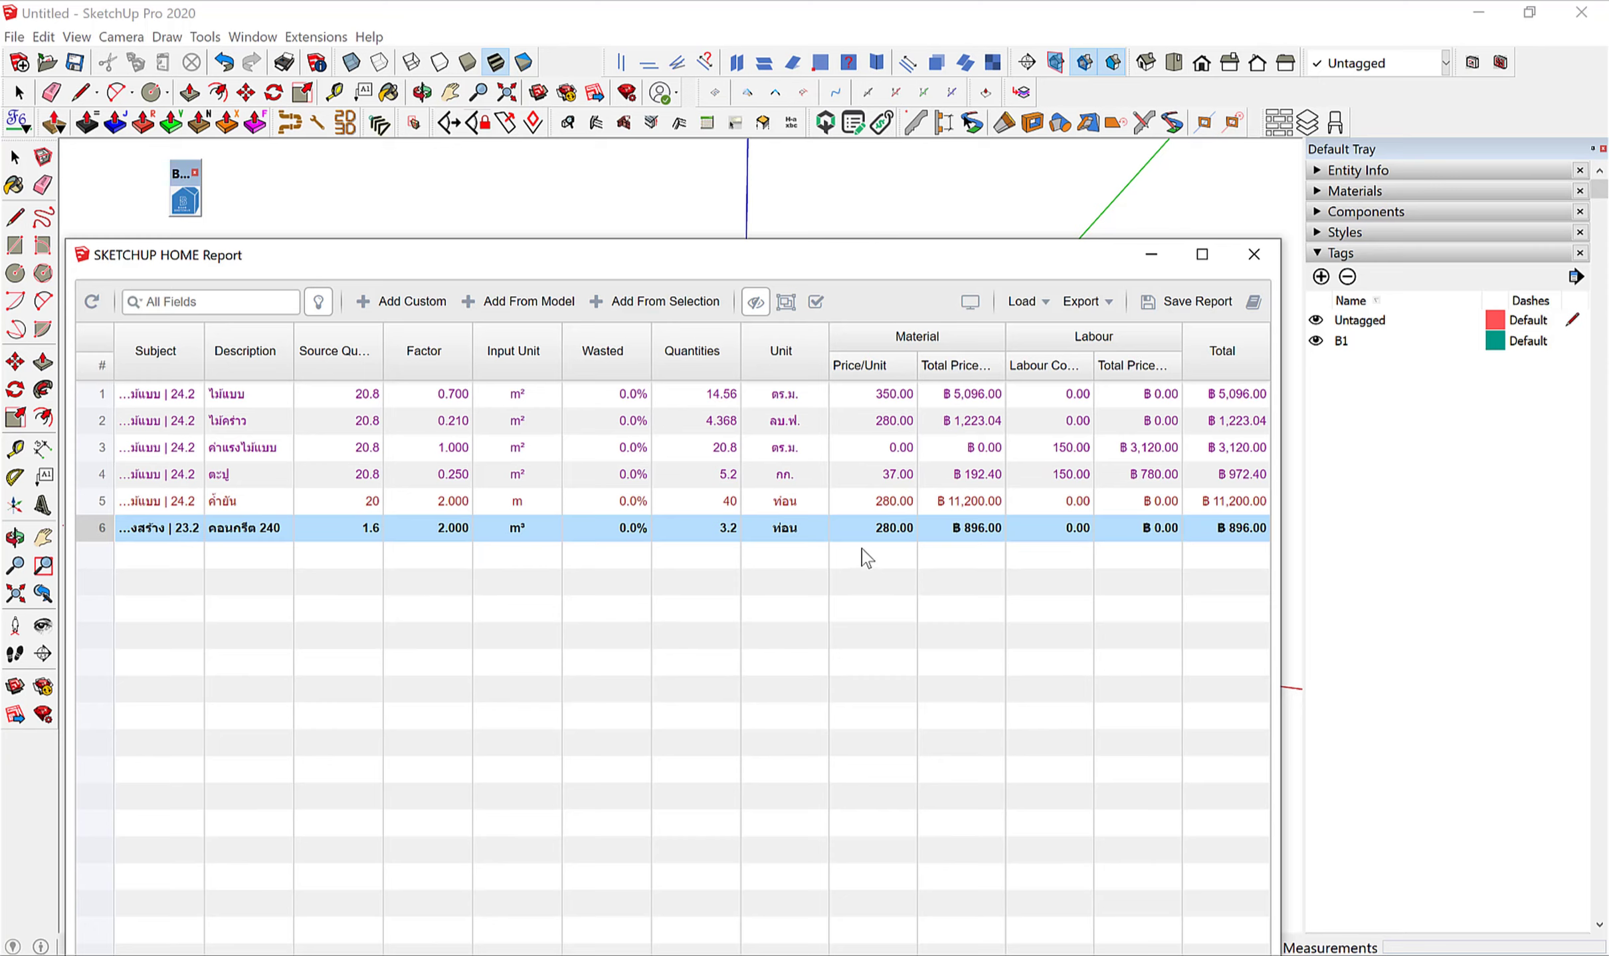
pyautogui.doubleClick(452, 531)
pyautogui.write('1')
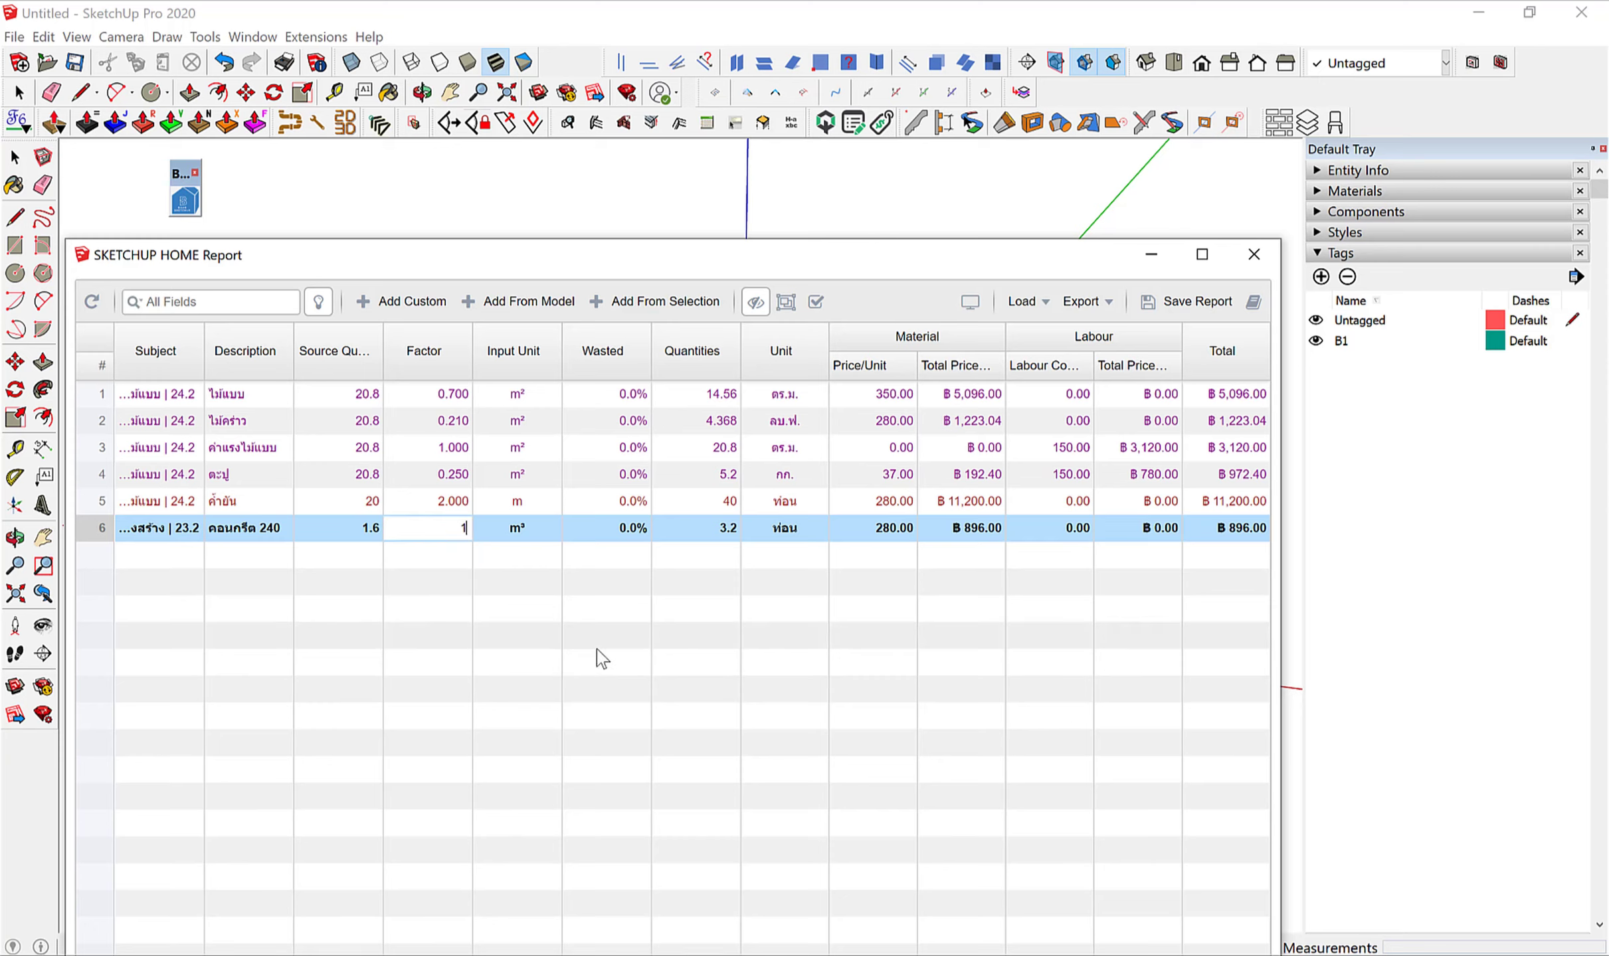
pyautogui.press('Return')
# Set row 6's material price to 2,200 and labour cost to 500.
pyautogui.doubleClick(895, 528)
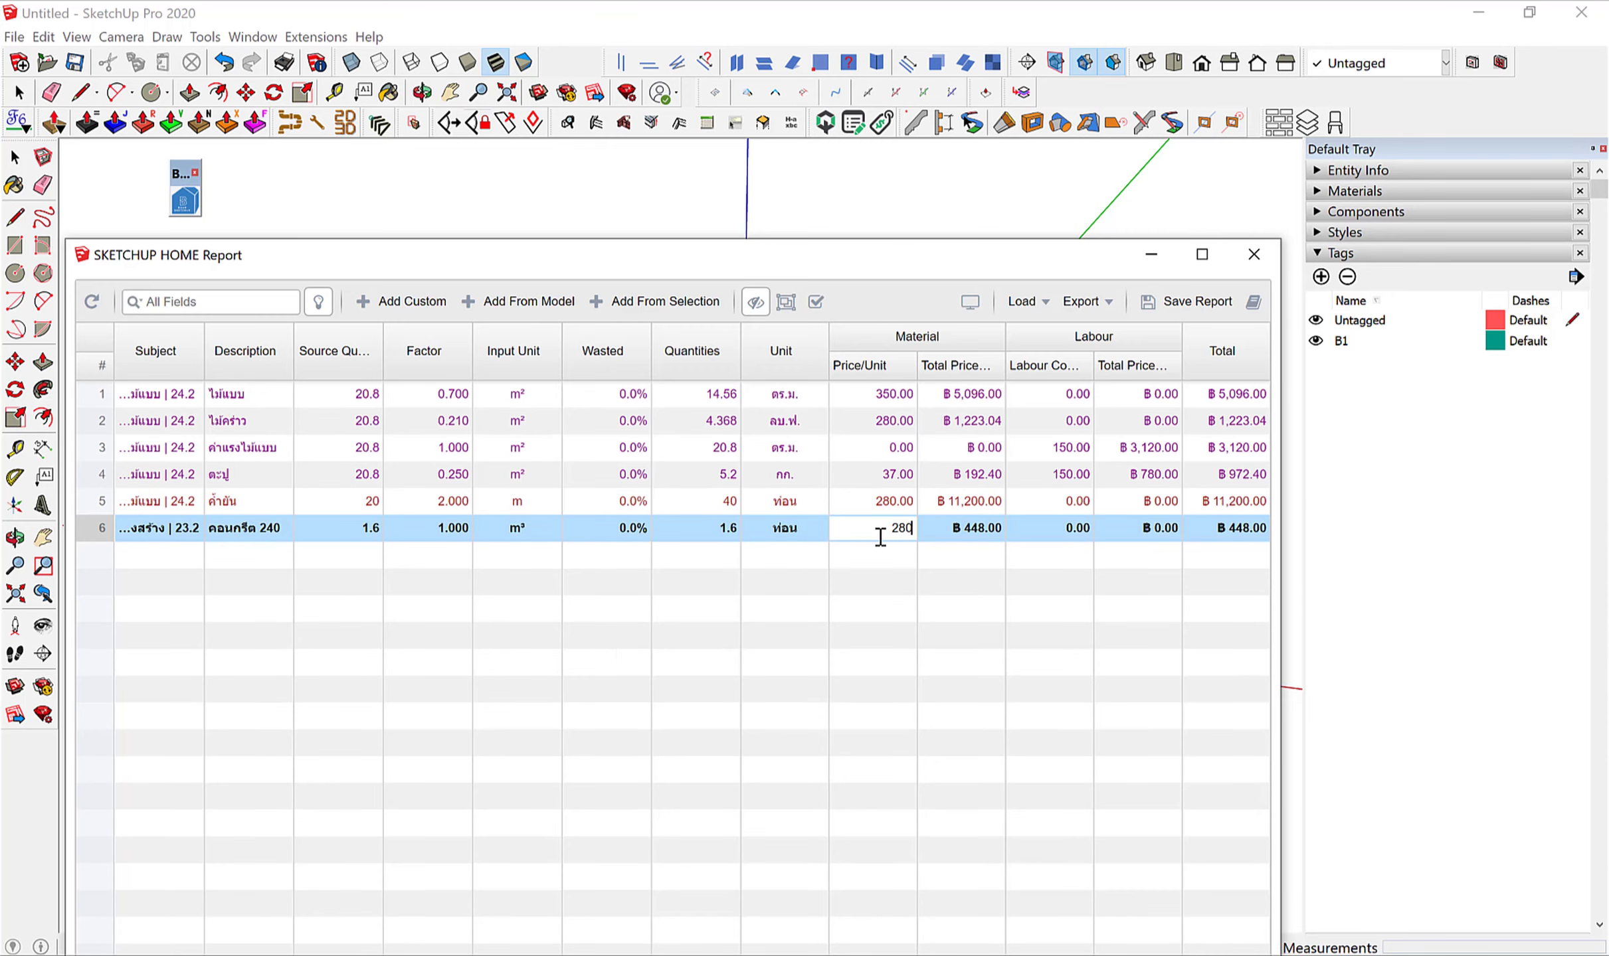
pyautogui.write('1')
pyautogui.press('Return')
pyautogui.doubleClick(1061, 534)
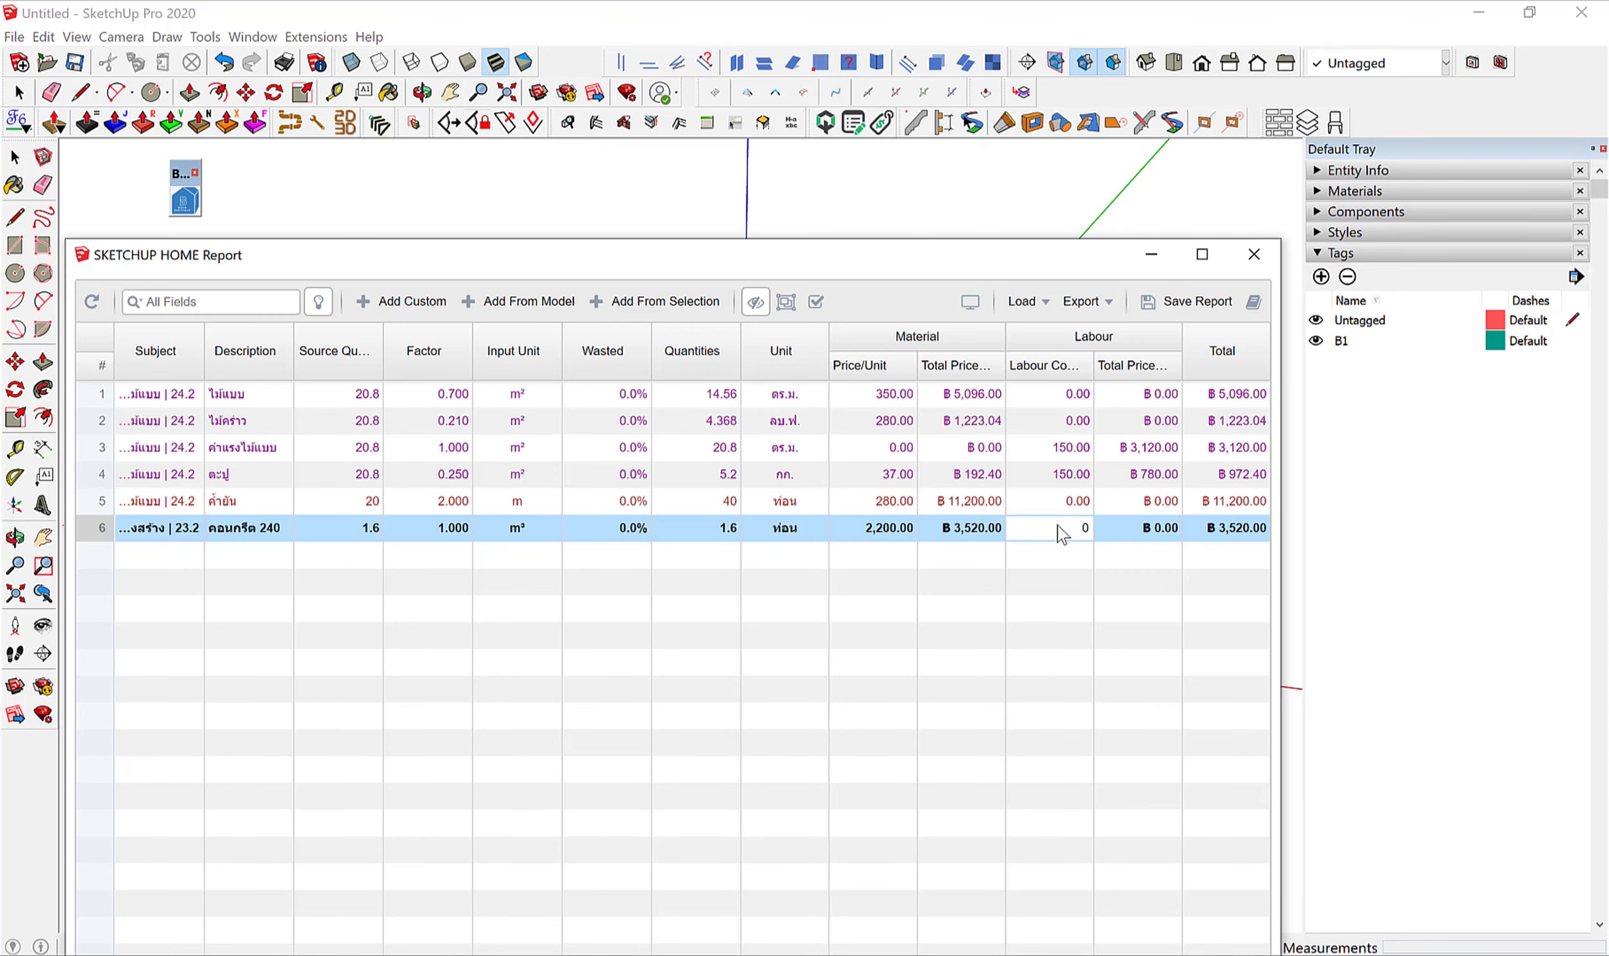
pyautogui.moveTo(1071, 530); pyautogui.dragTo(1102, 539)
pyautogui.write('00')
pyautogui.press('Return')
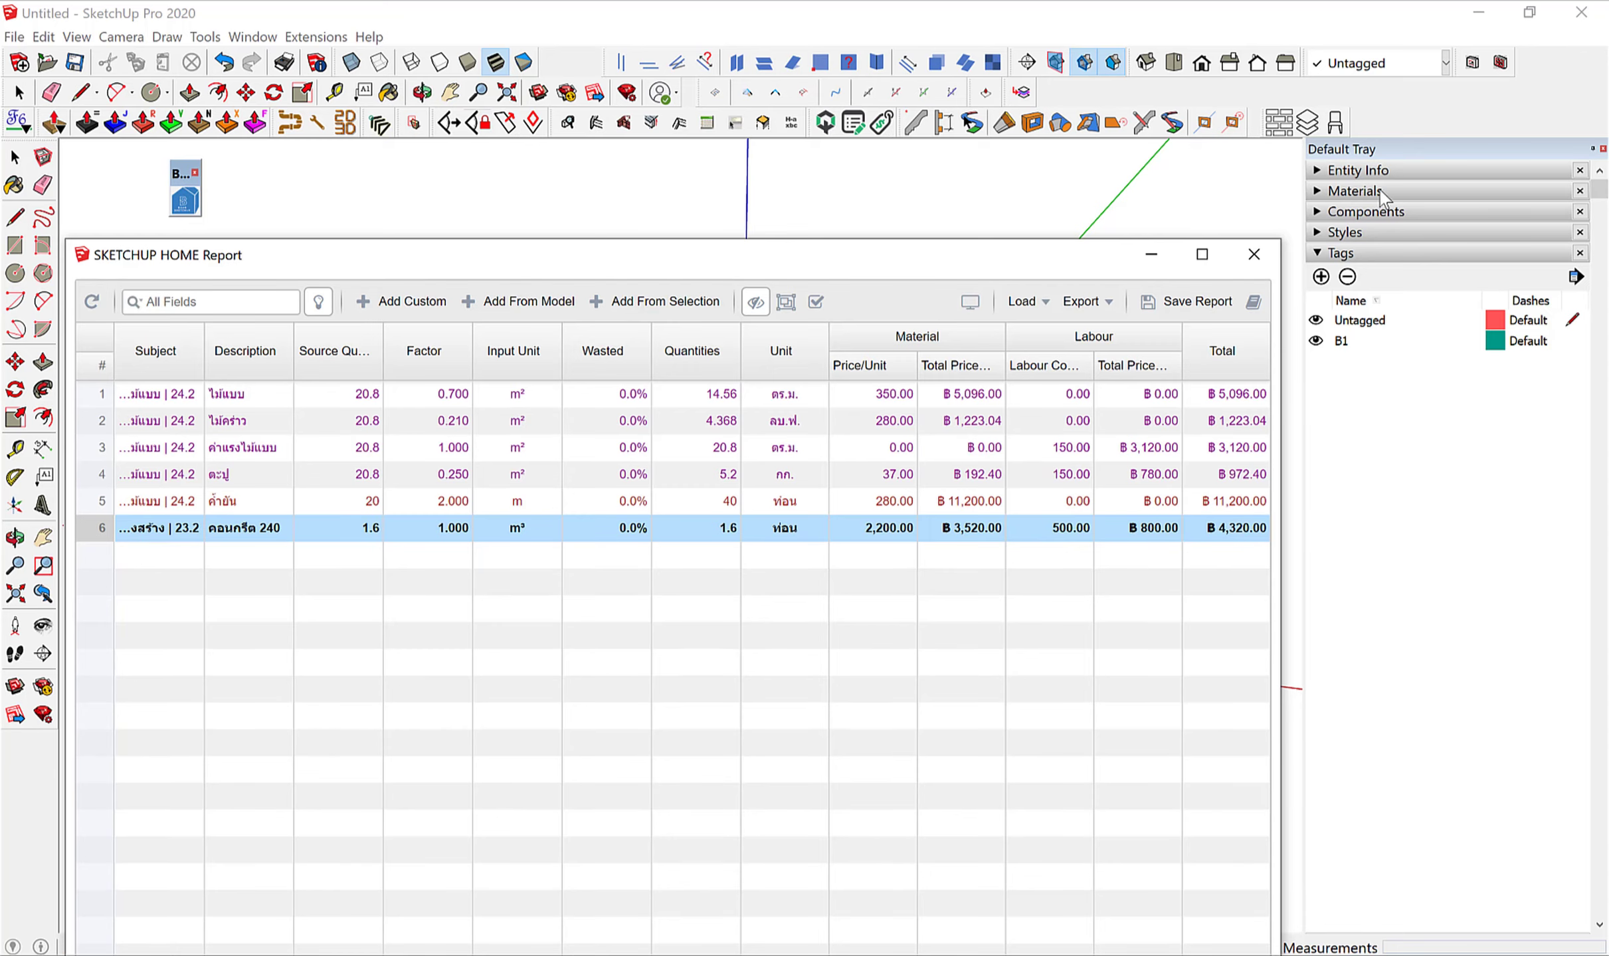
# Show the cost-code-grouped Document Presentation totalling ฿25,931.44 and move it aside to reveal the frame.
pyautogui.click(971, 302)
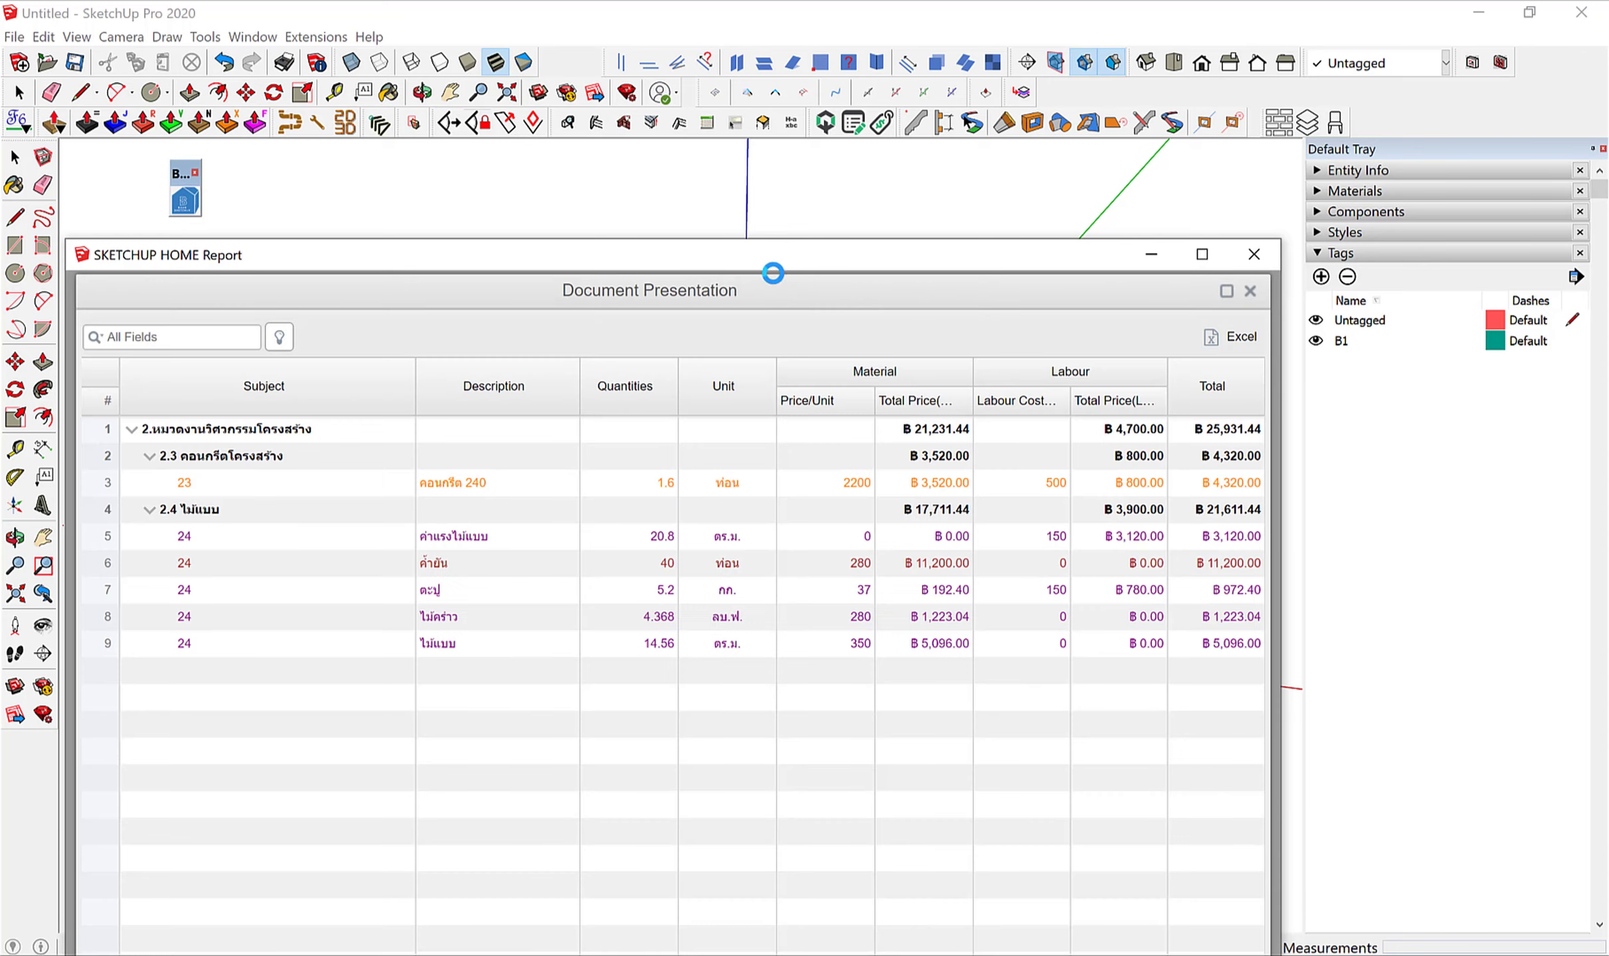
pyautogui.moveTo(771, 266); pyautogui.dragTo(775, 210)
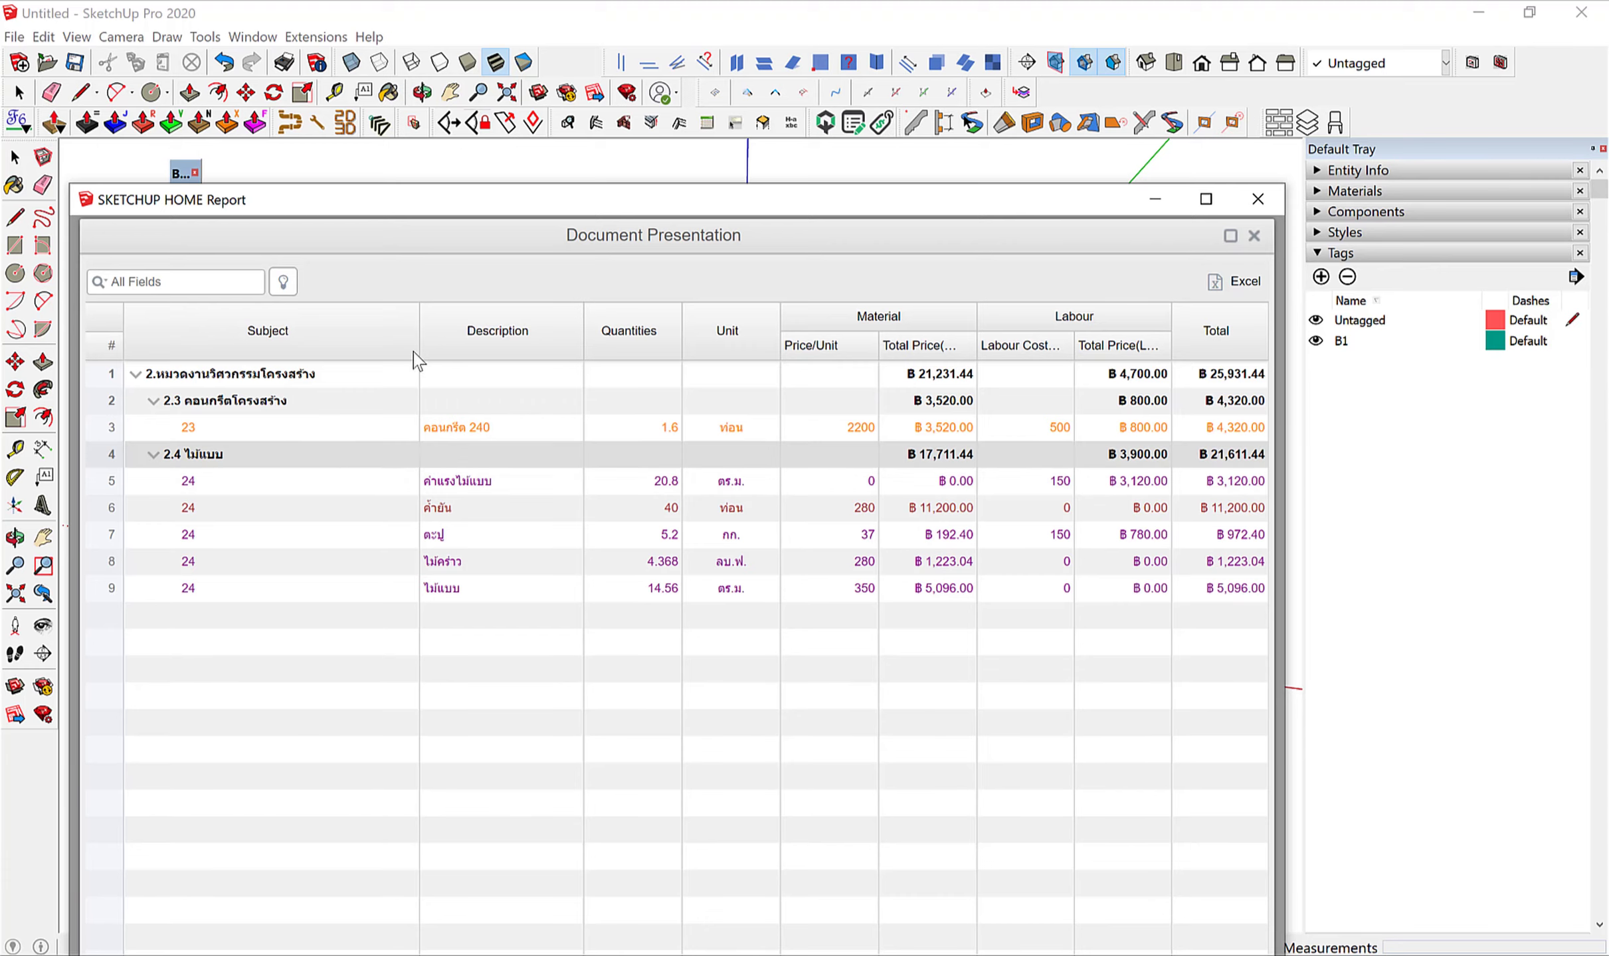
pyautogui.moveTo(298, 202); pyautogui.dragTo(921, 216)
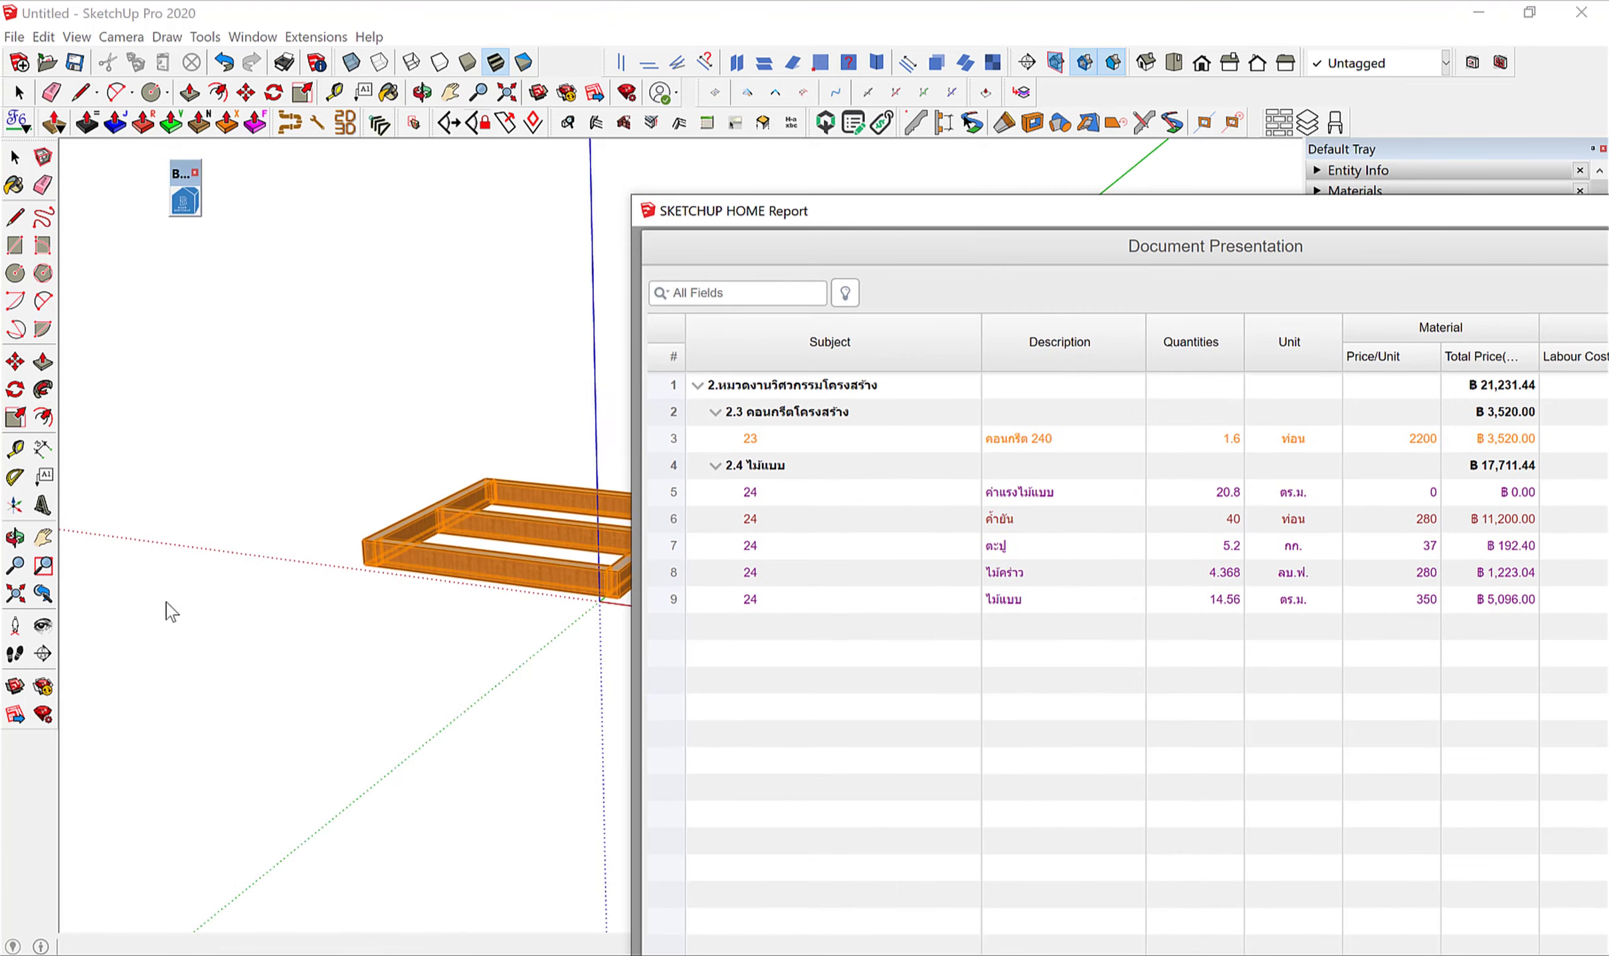
# Switch back to the table view and widen Subject to show names like 2.3 คอนกรีตโครงสร้าง.
pyautogui.scroll(-4, 213, 665)
pyautogui.scroll(3, 233, 651)
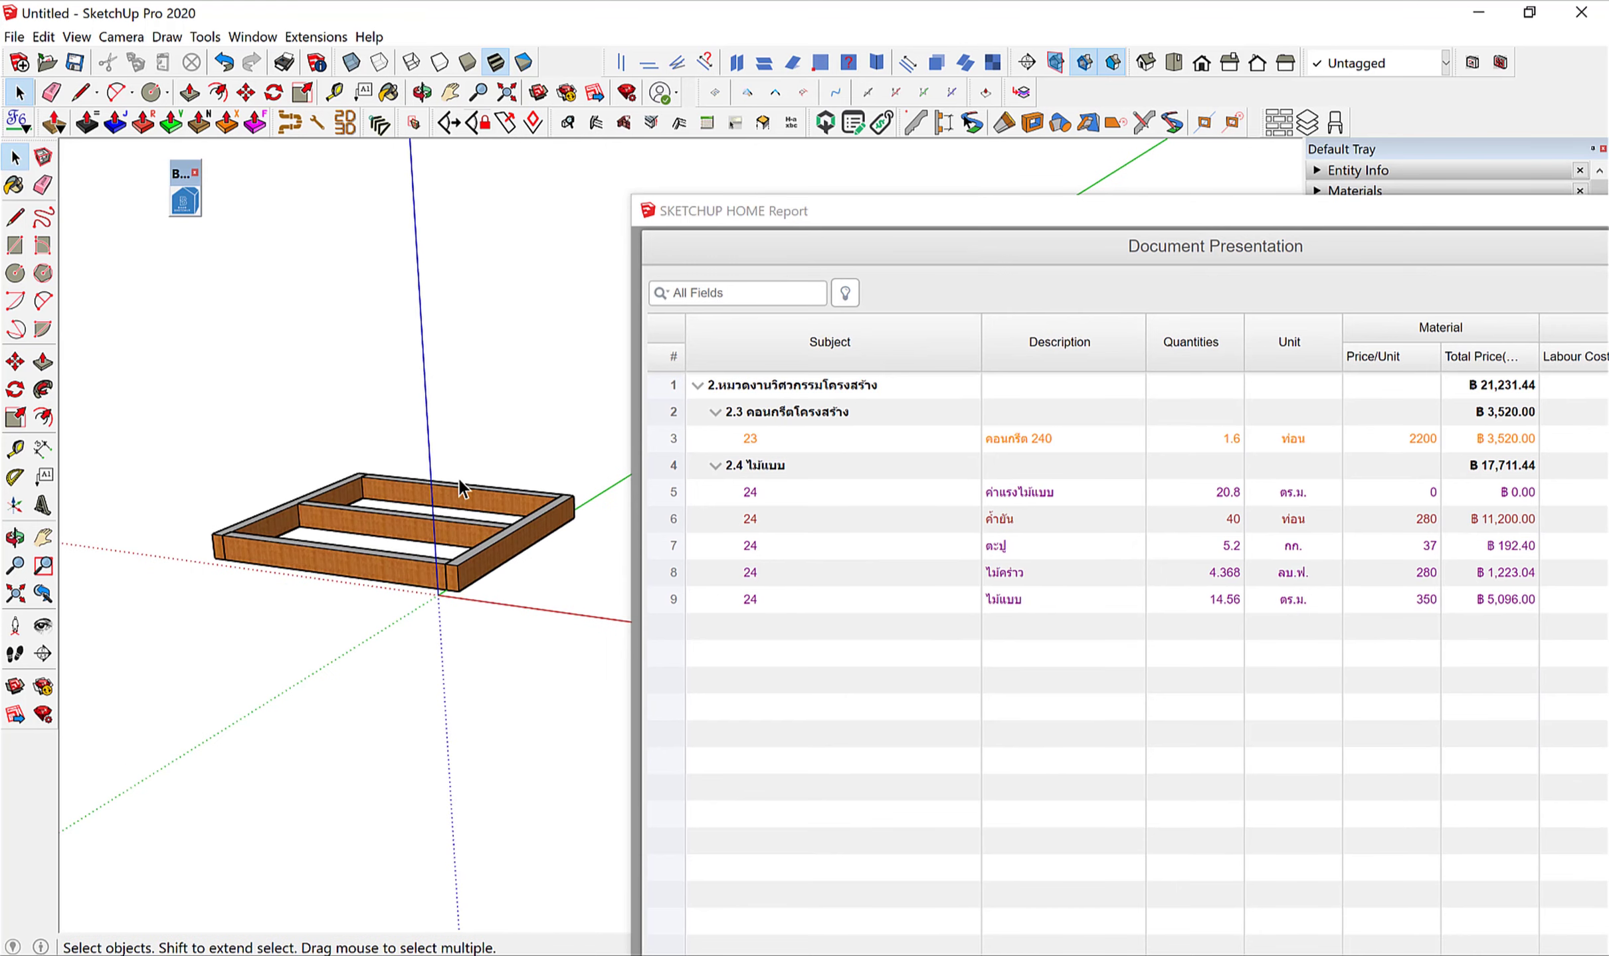
pyautogui.click(794, 415)
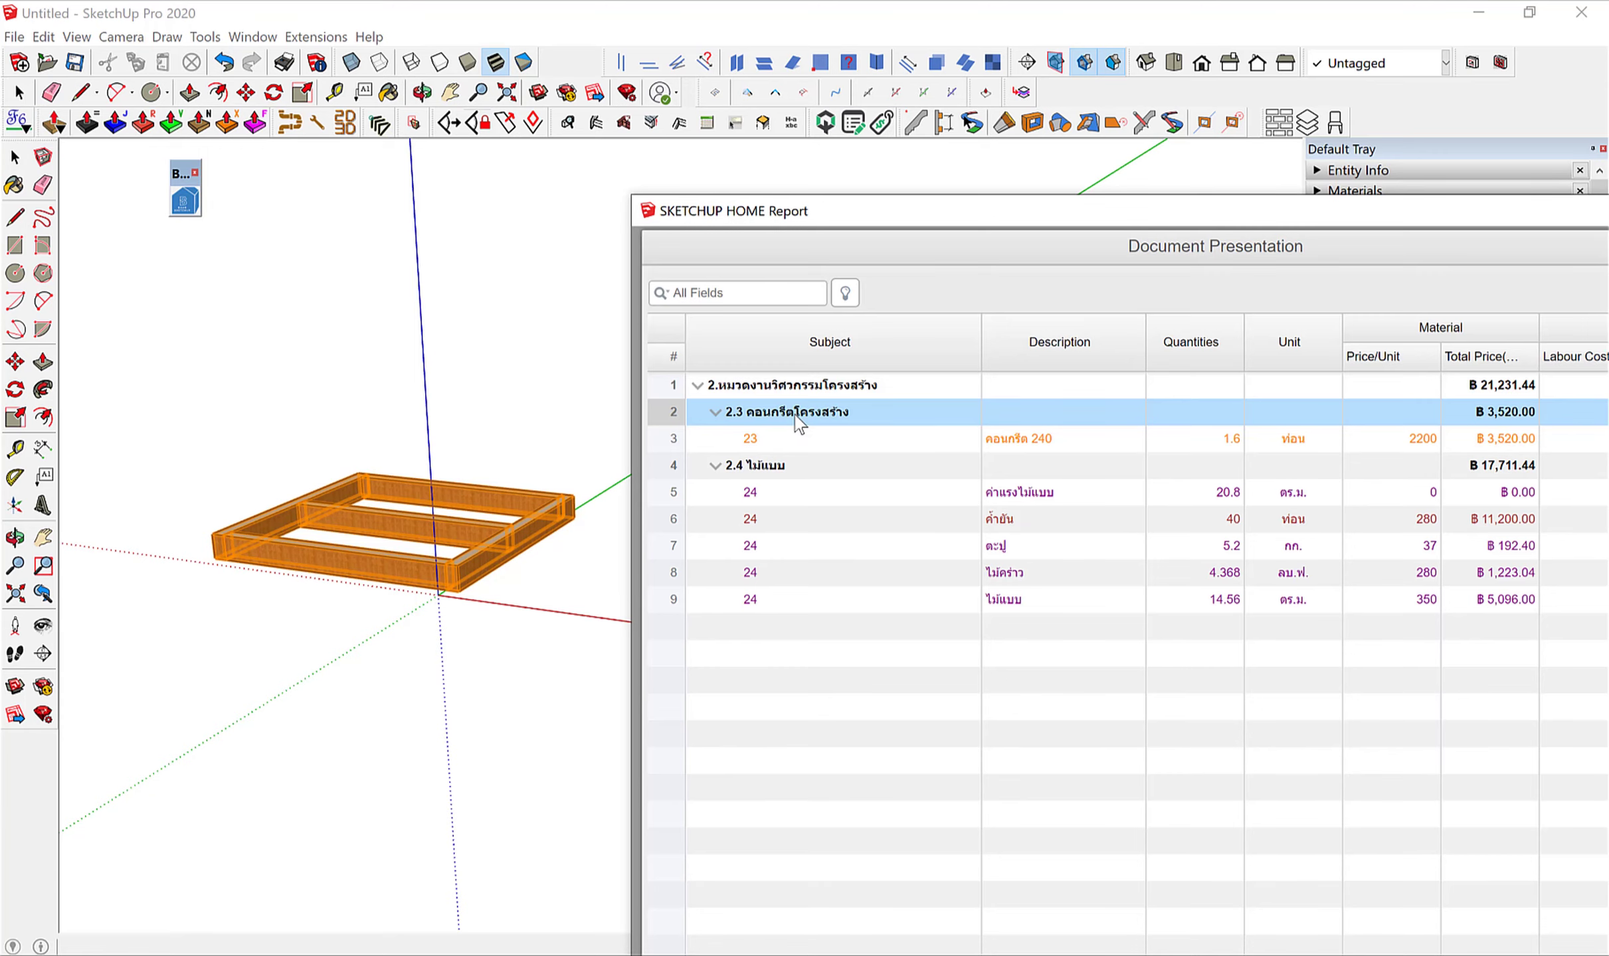
pyautogui.moveTo(1322, 211); pyautogui.dragTo(1014, 224)
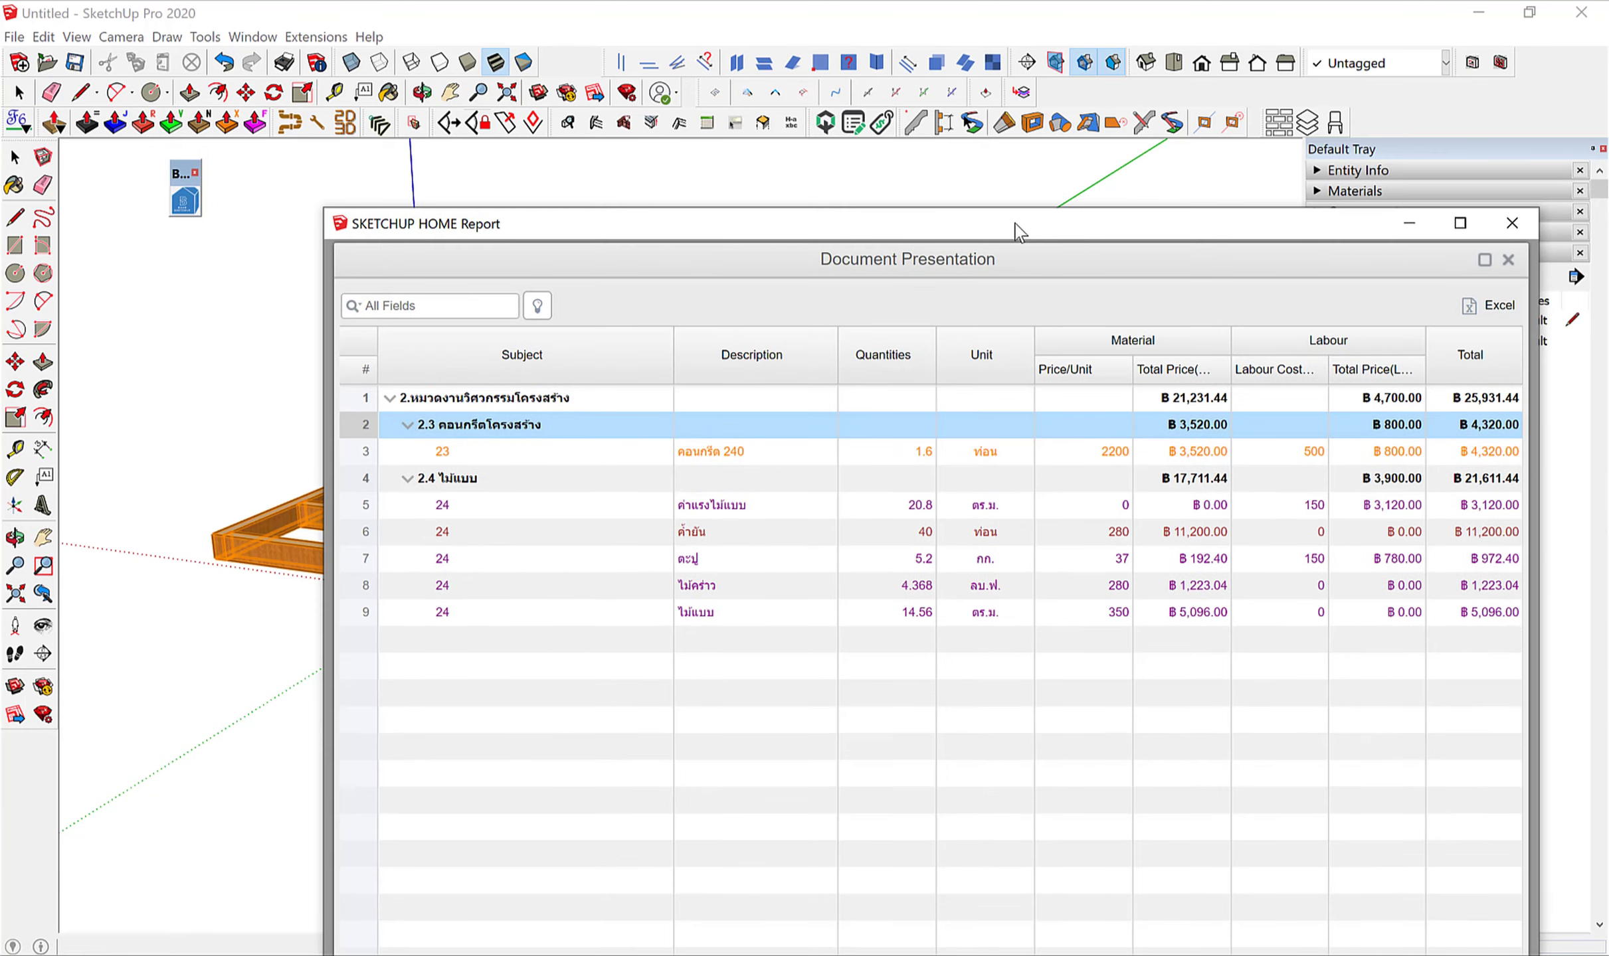
pyautogui.click(1485, 259)
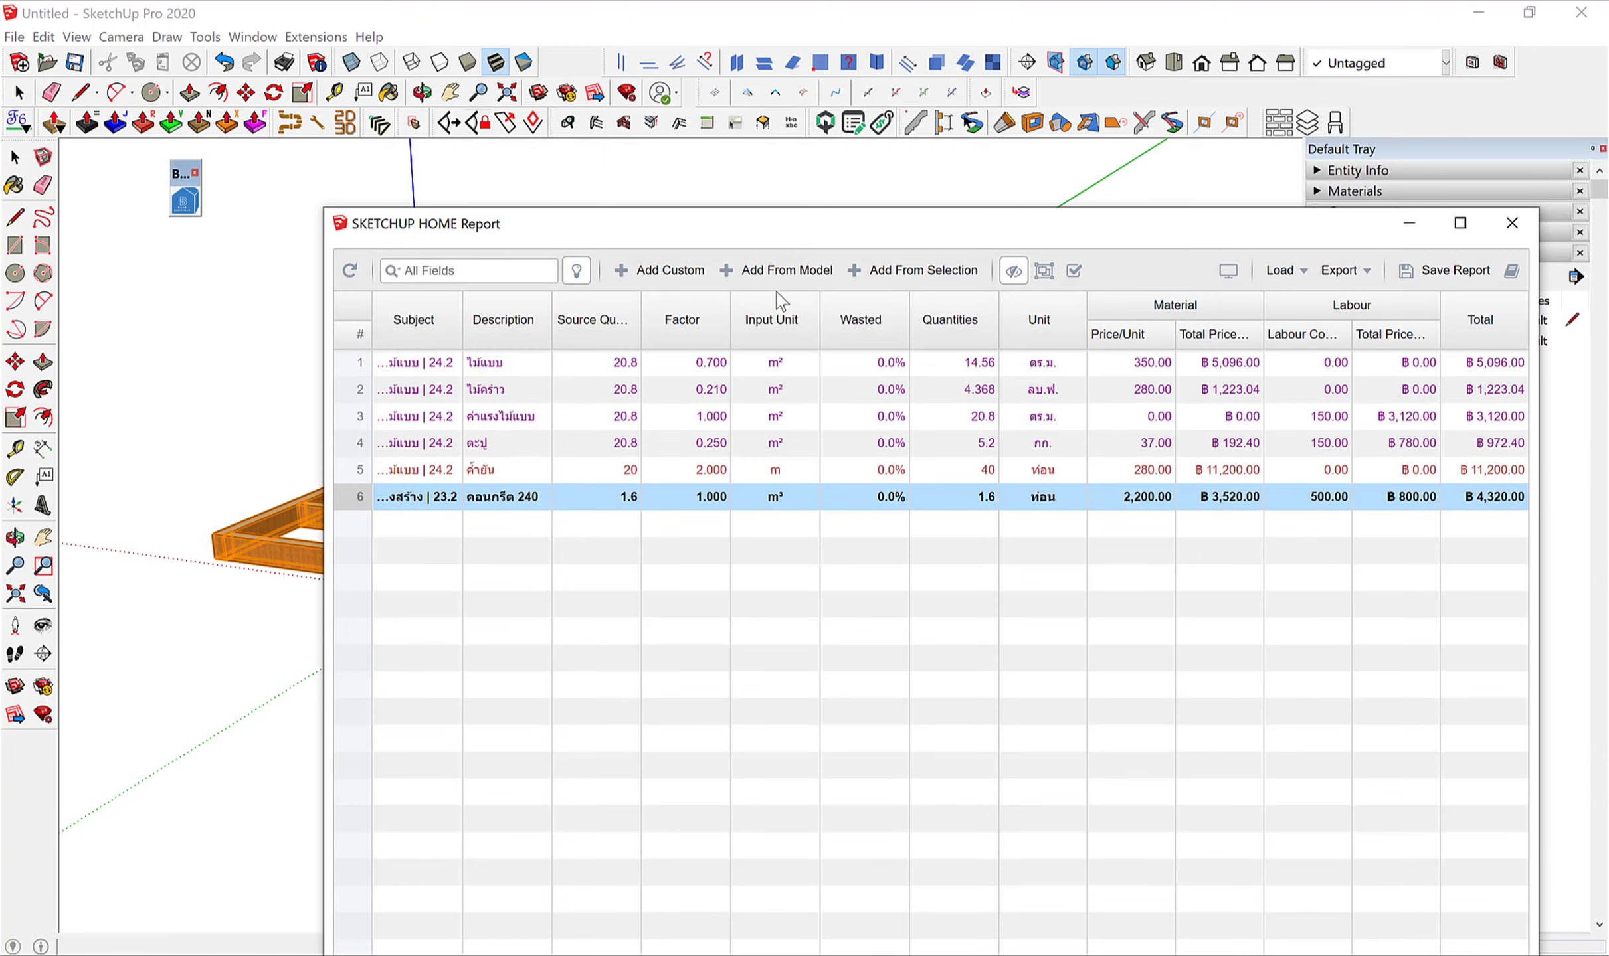
pyautogui.moveTo(628, 229); pyautogui.dragTo(974, 238)
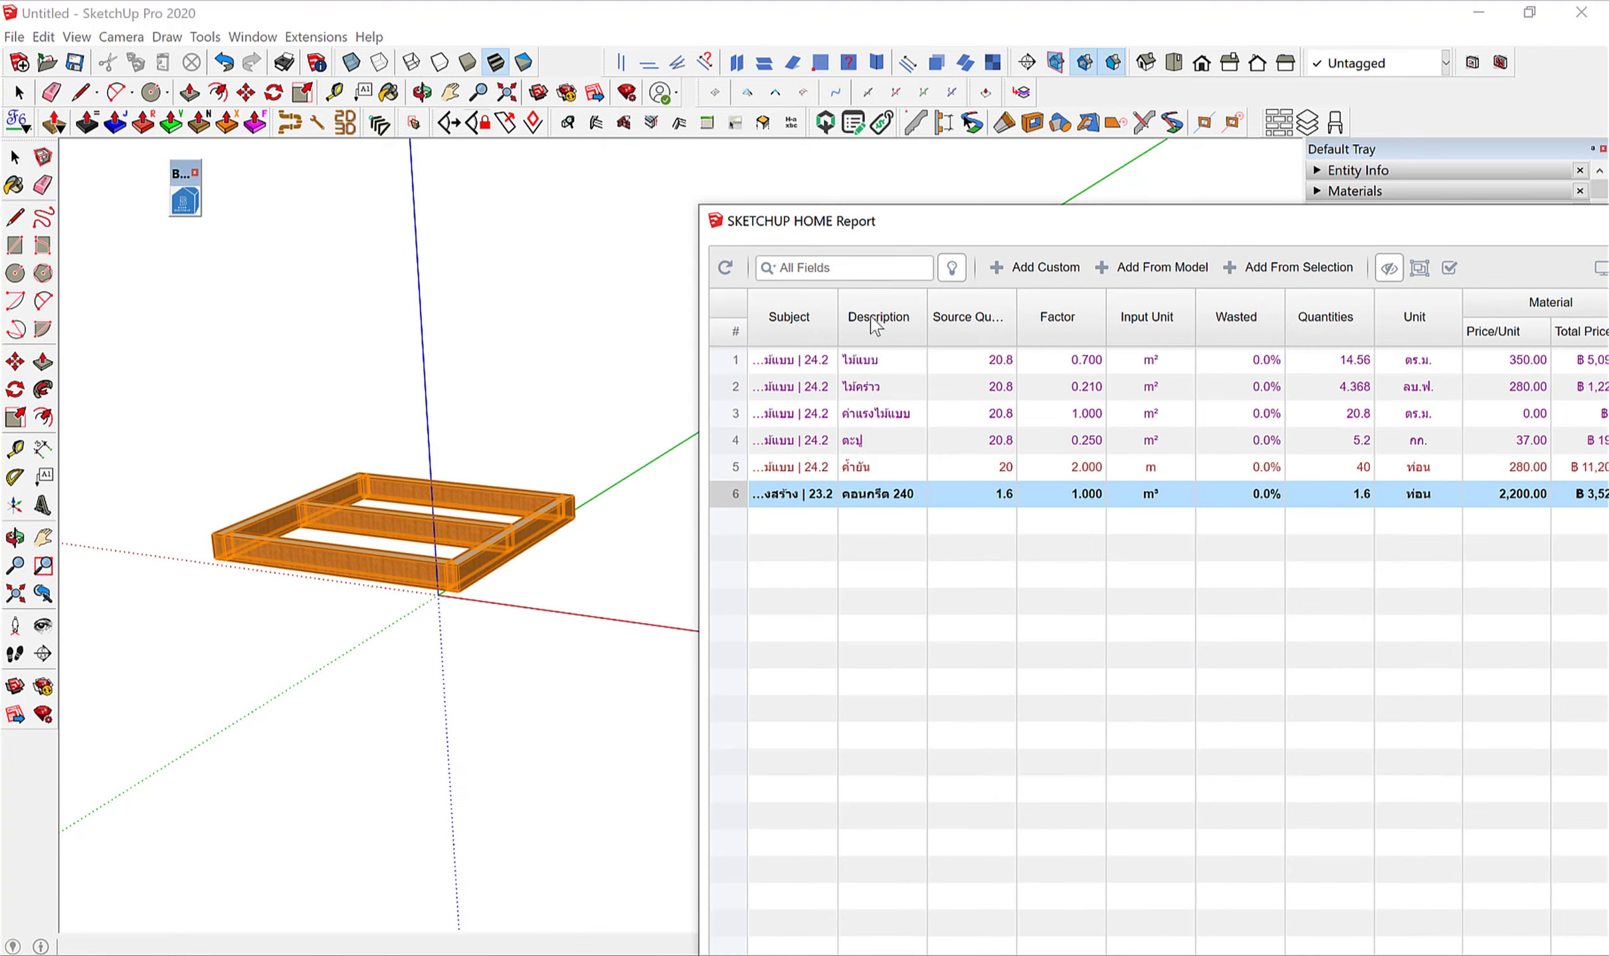
pyautogui.moveTo(840, 312); pyautogui.dragTo(1137, 418)
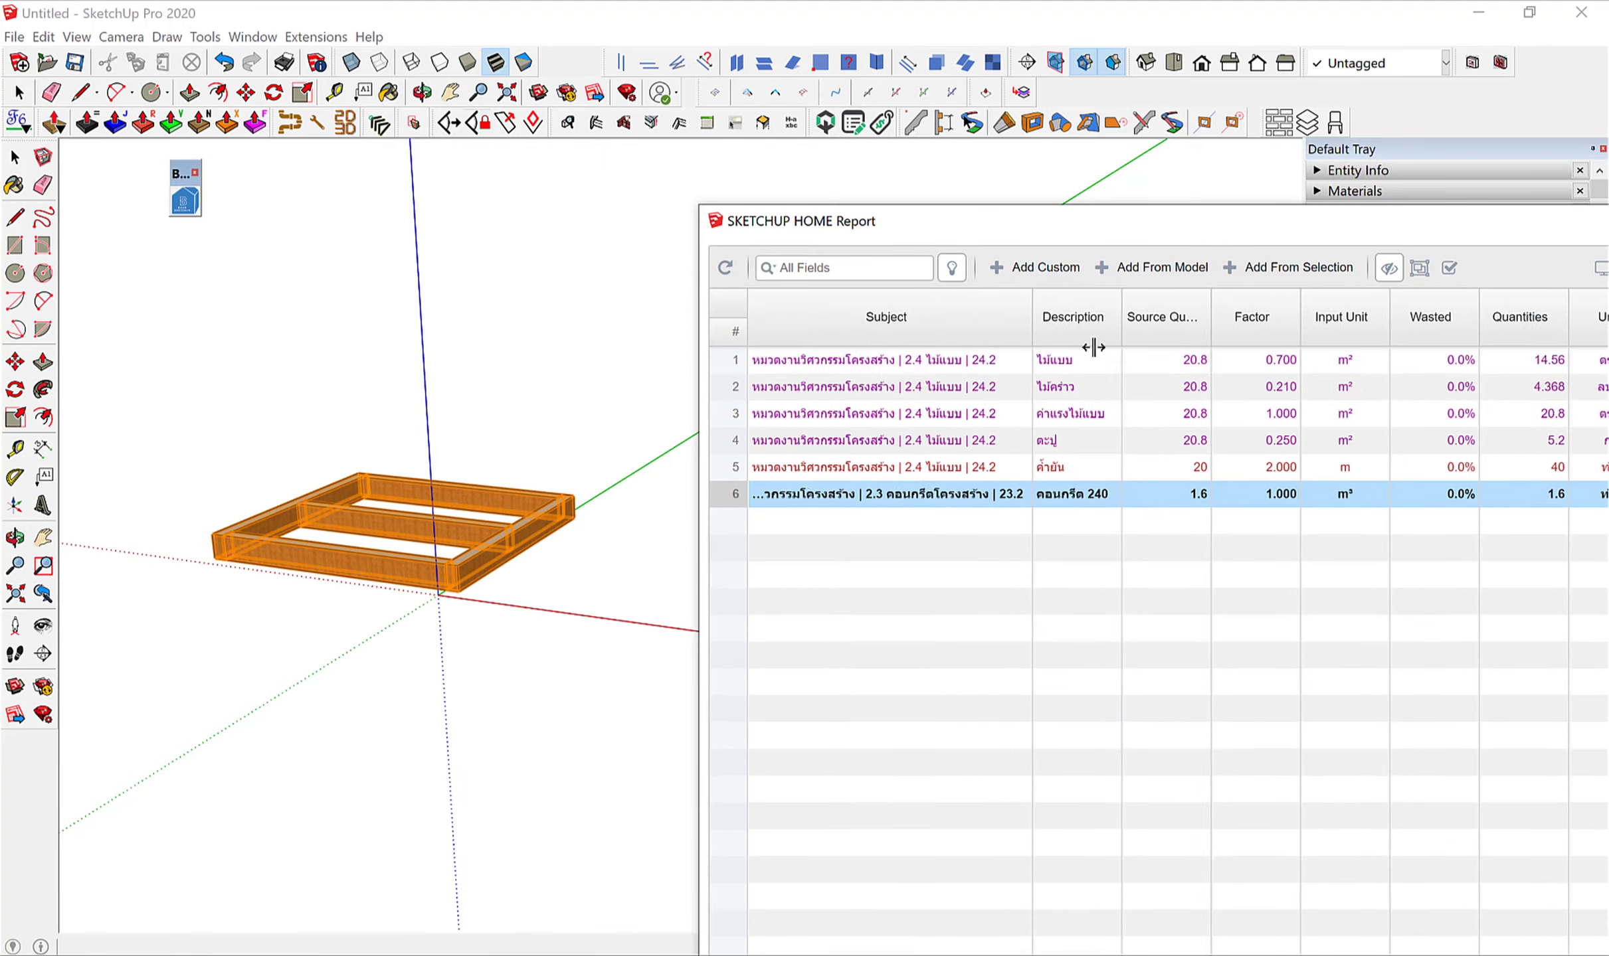
pyautogui.click(992, 502)
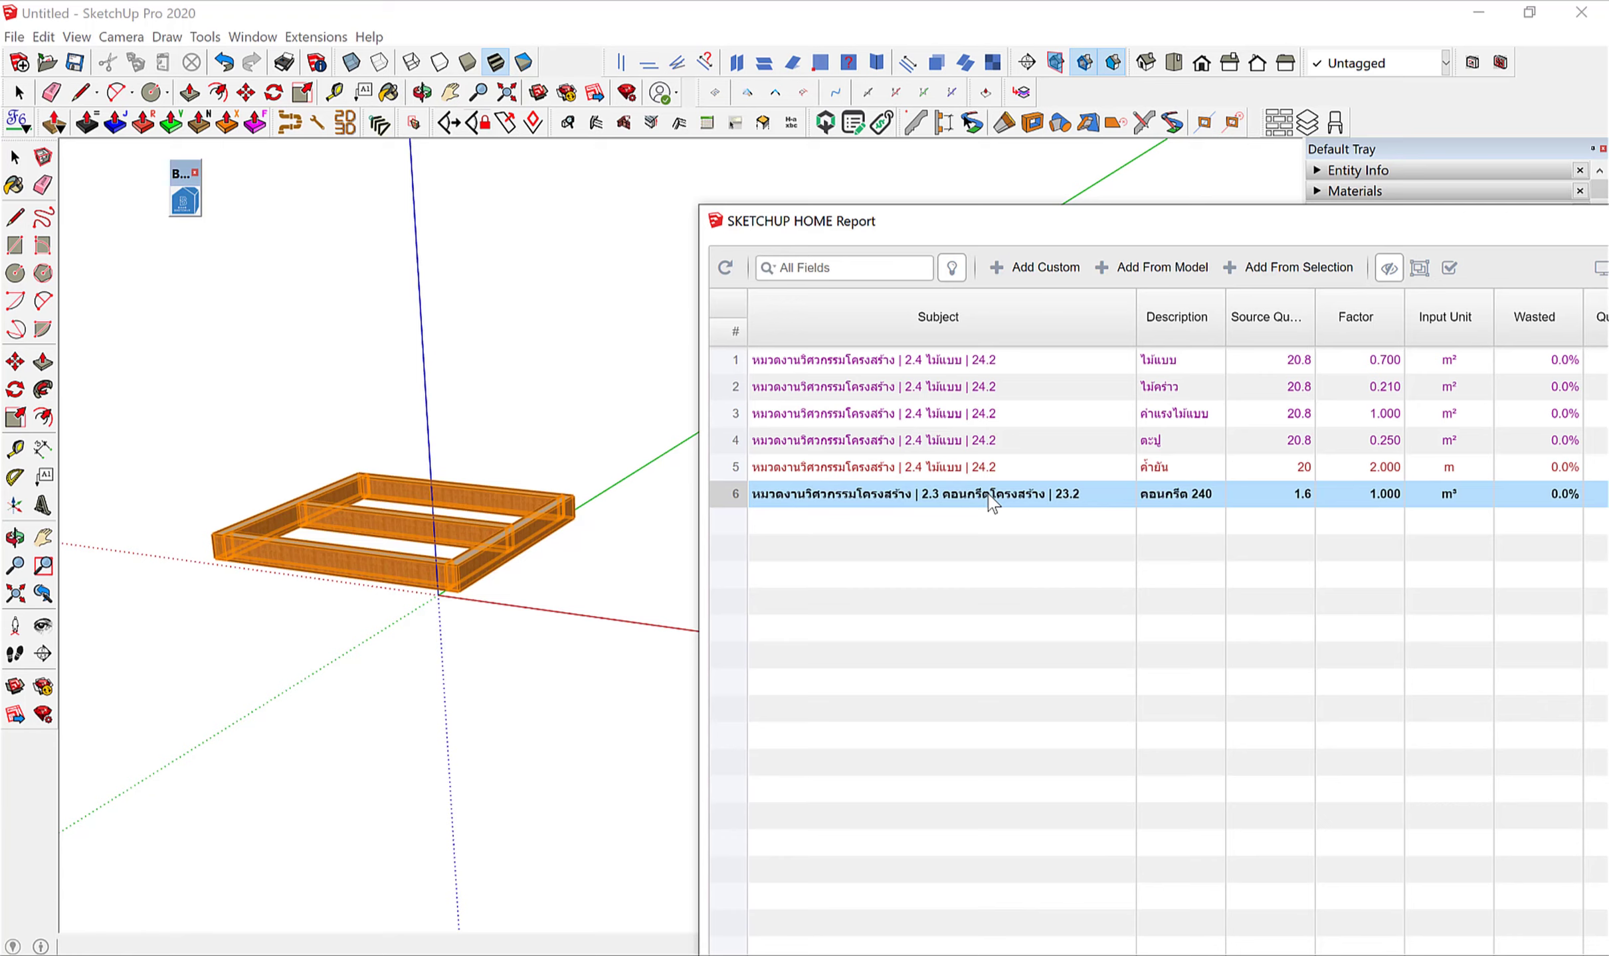
# Clear the Subject text of report row 6.
pyautogui.click(991, 503)
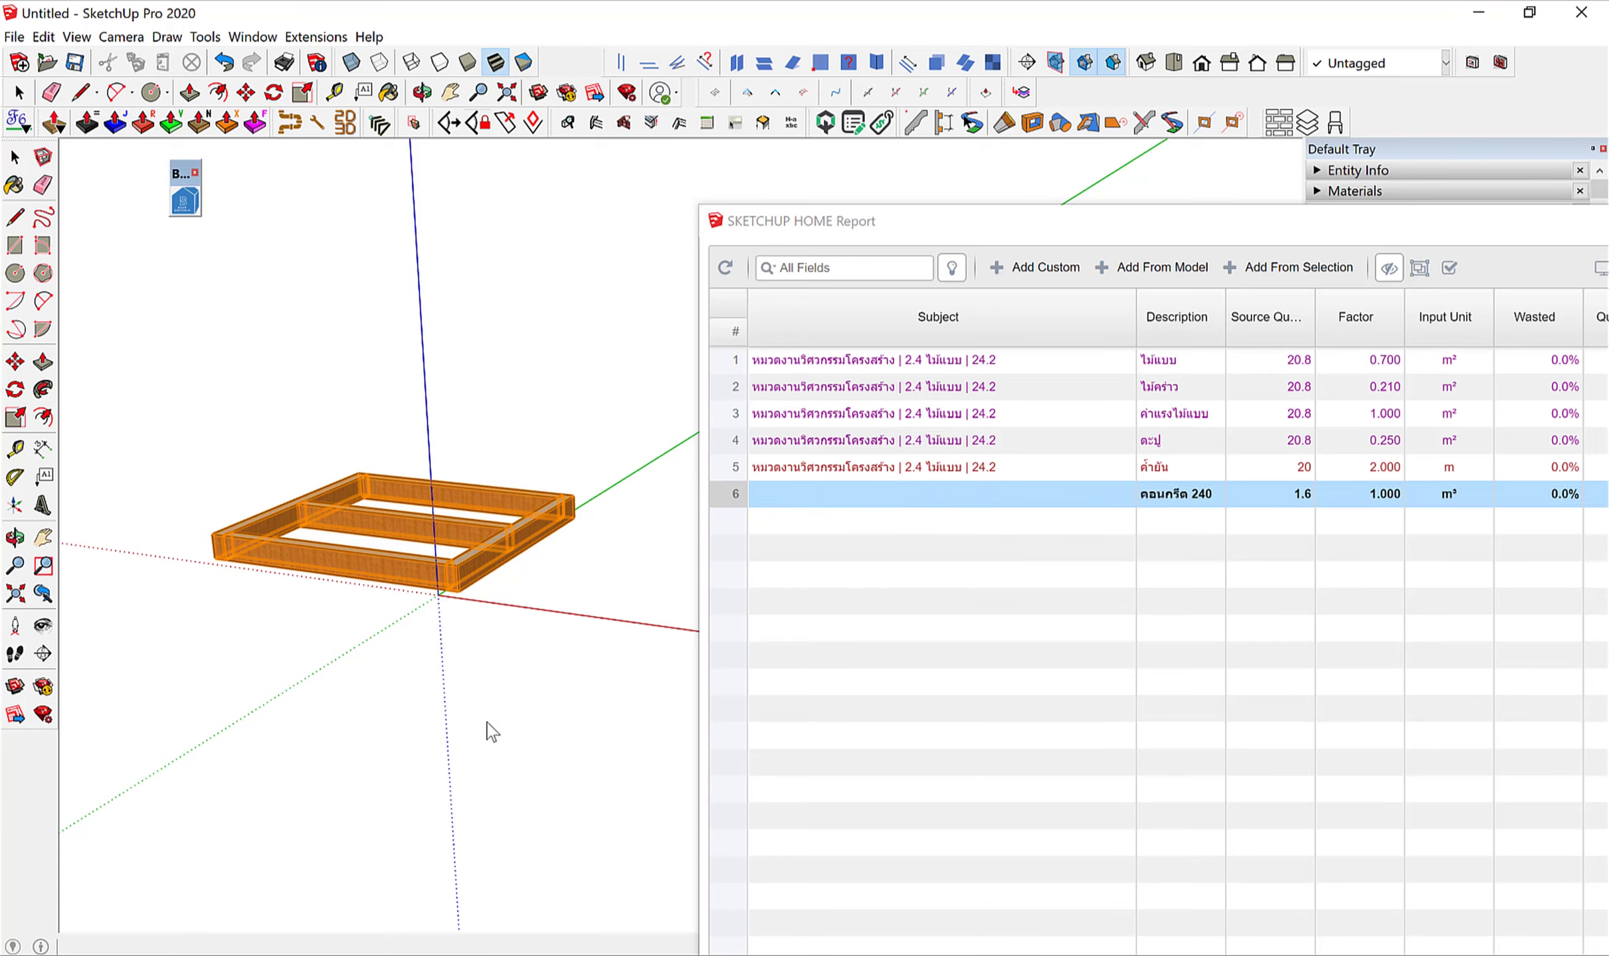
pyautogui.click(484, 749)
pyautogui.moveTo(482, 737); pyautogui.dragTo(475, 462, button='middle')
pyautogui.scroll(3, 375, 377)
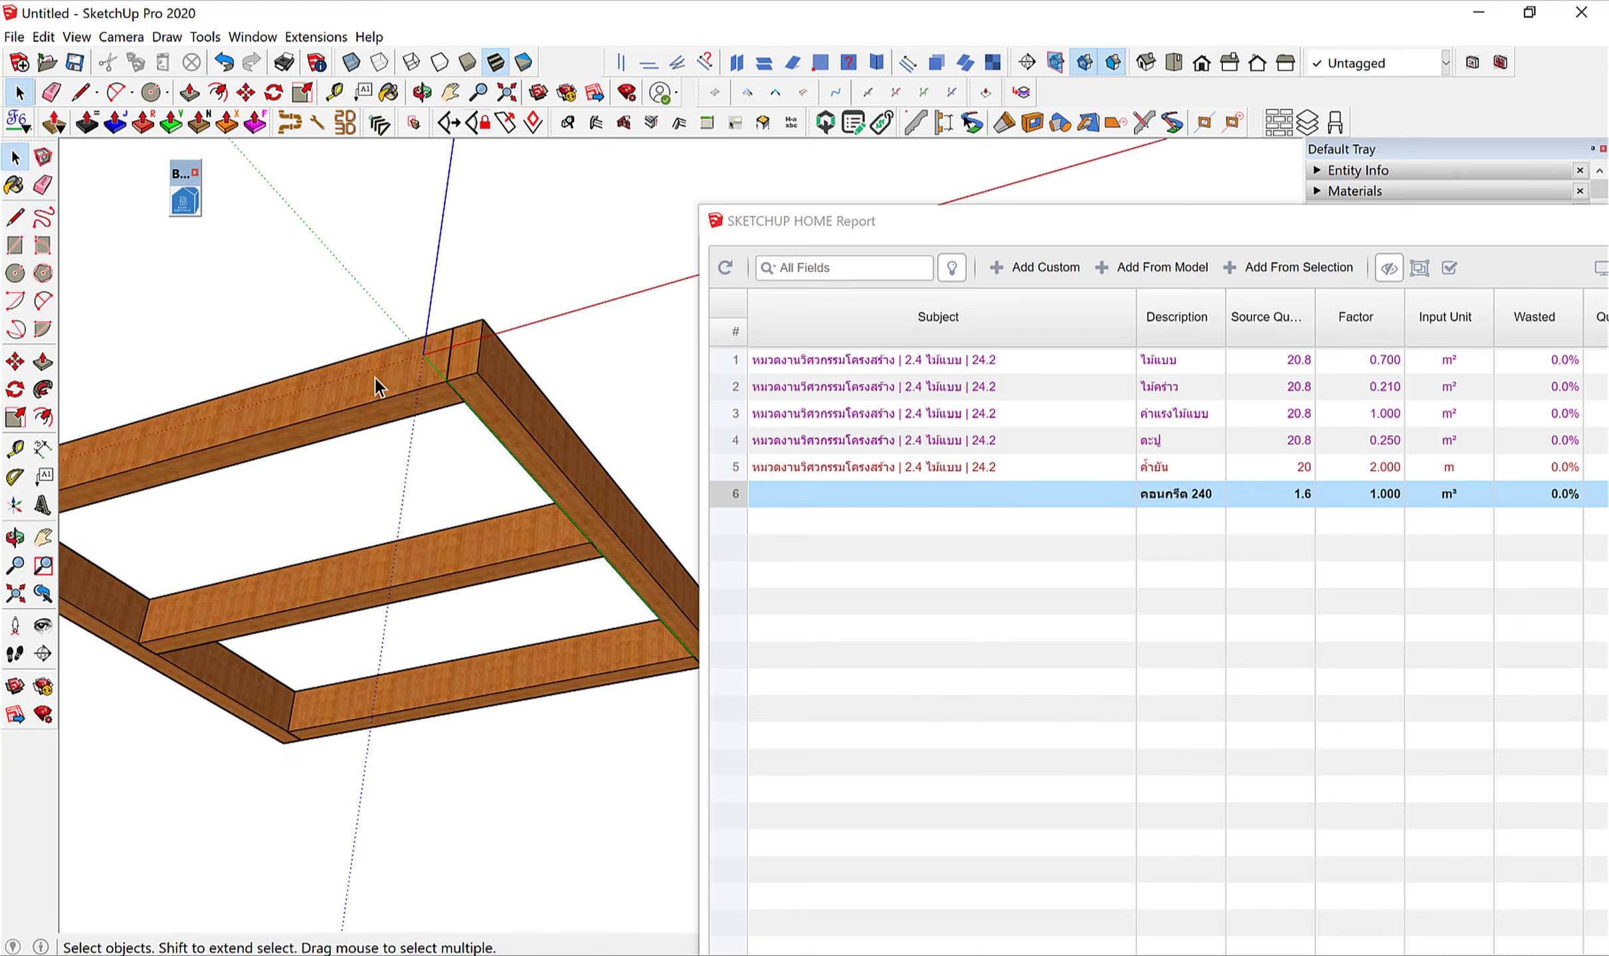
pyautogui.scroll(3, 434, 355)
pyautogui.scroll(2, 449, 342)
pyautogui.scroll(2, 449, 342)
# Draw a small rectangle in the frame's inner corner and push/pull it down into a square post.
pyautogui.press('r')
pyautogui.click(469, 276)
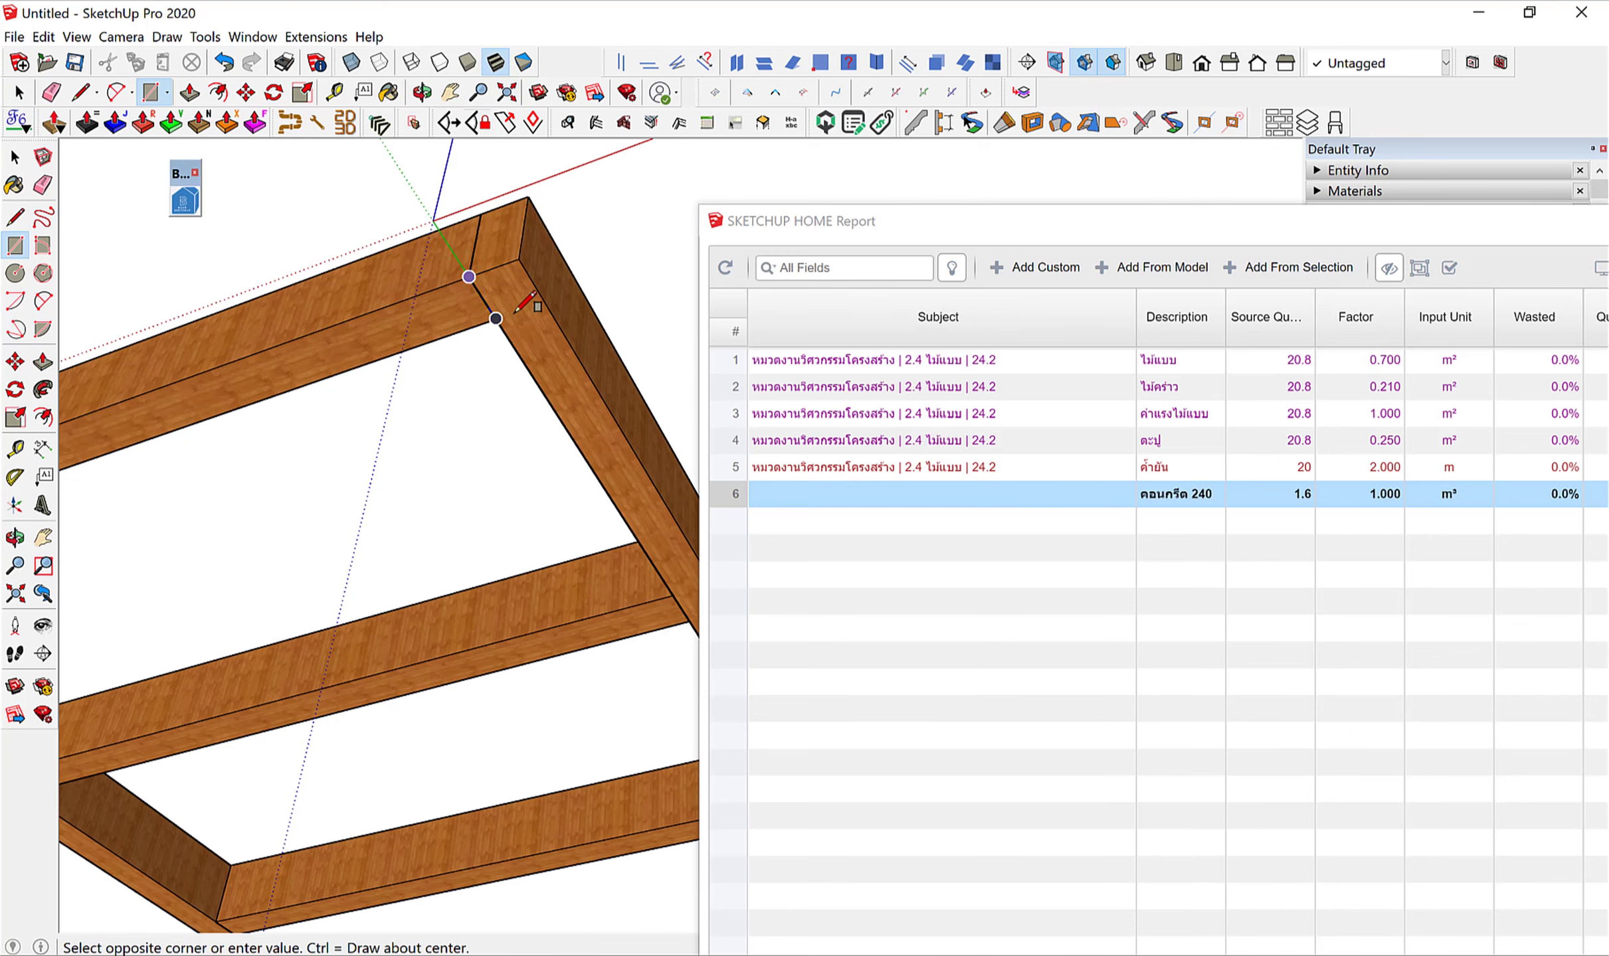
pyautogui.click(544, 302)
pyautogui.press('p')
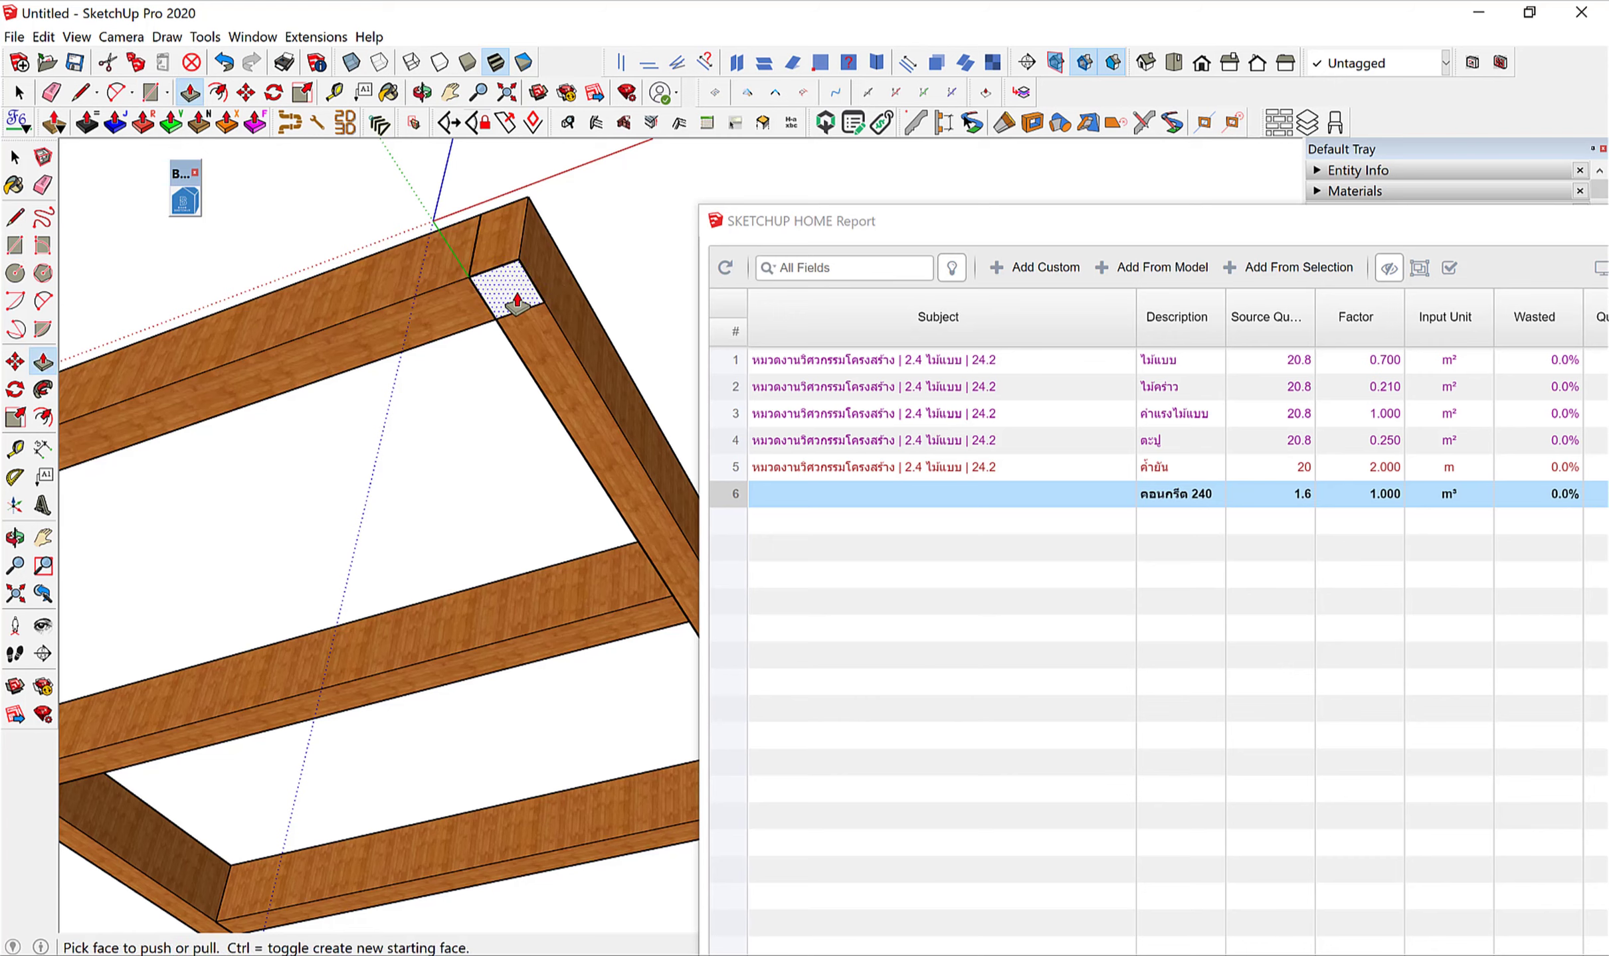
pyautogui.click(525, 296)
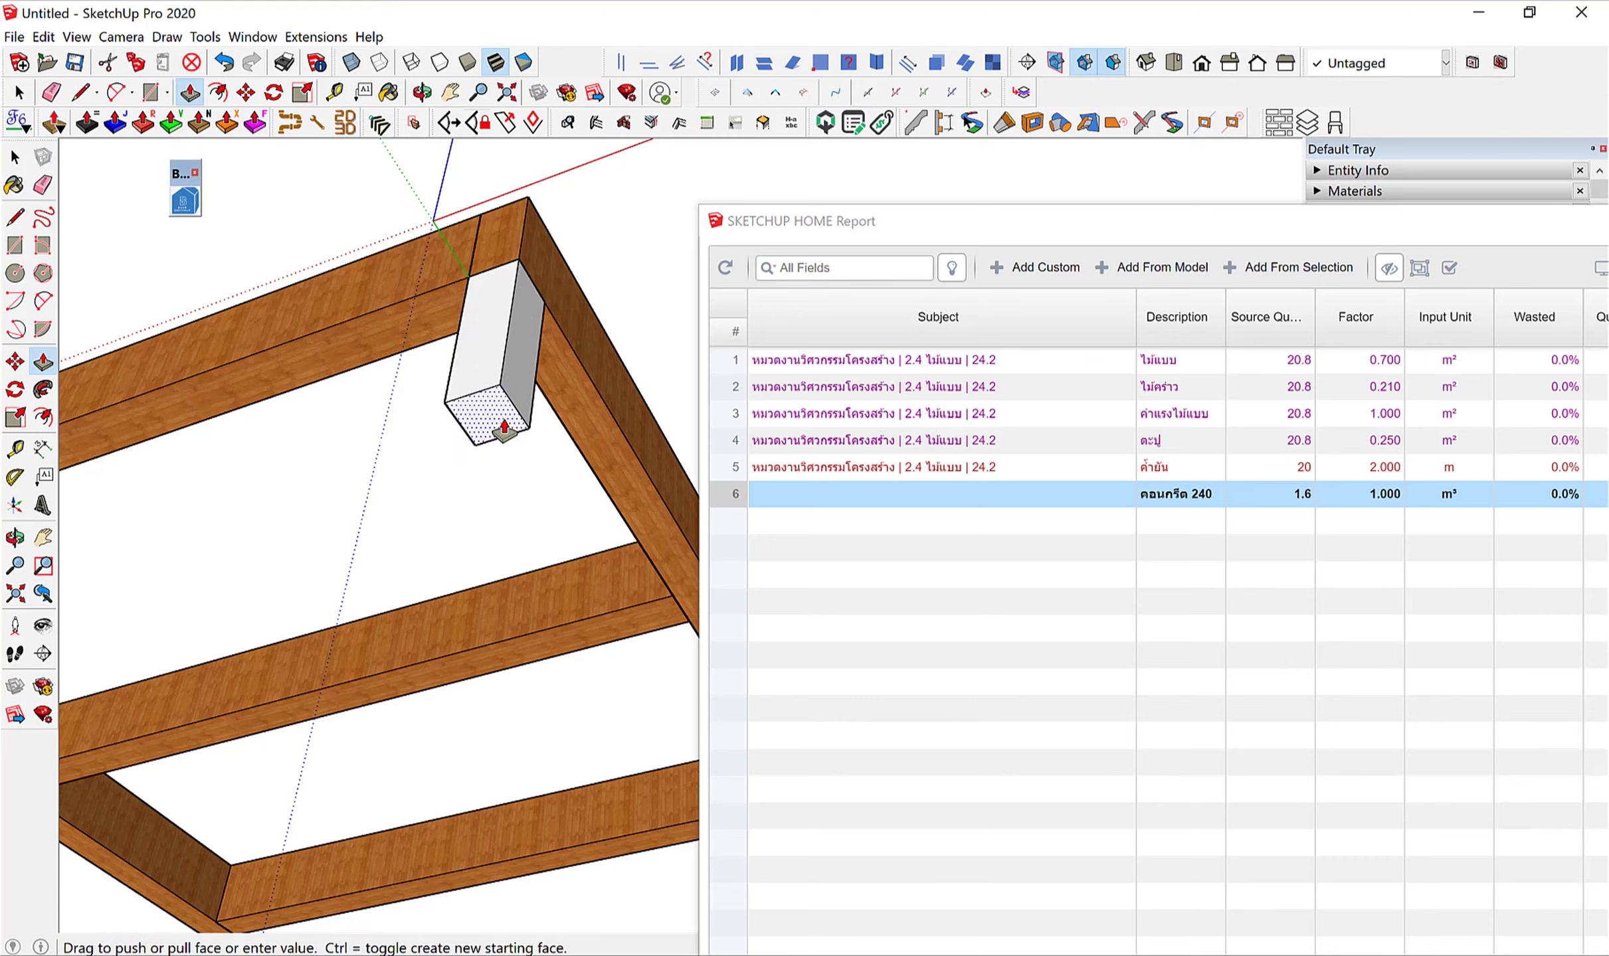
pyautogui.press('Escape')
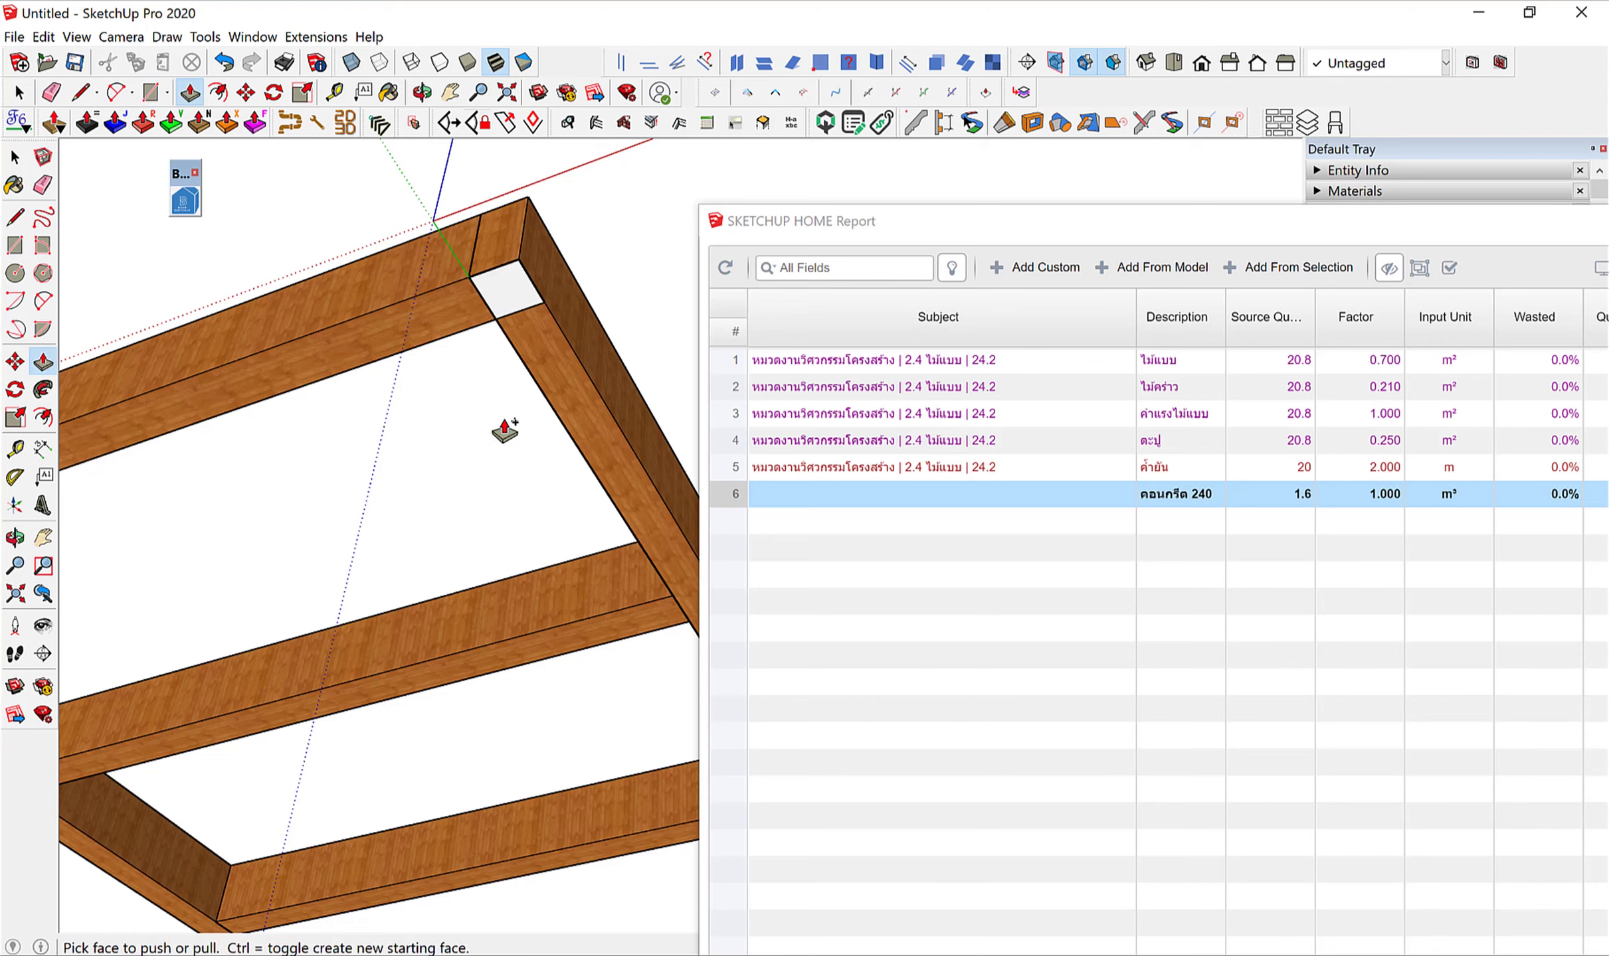
pyautogui.click(503, 289)
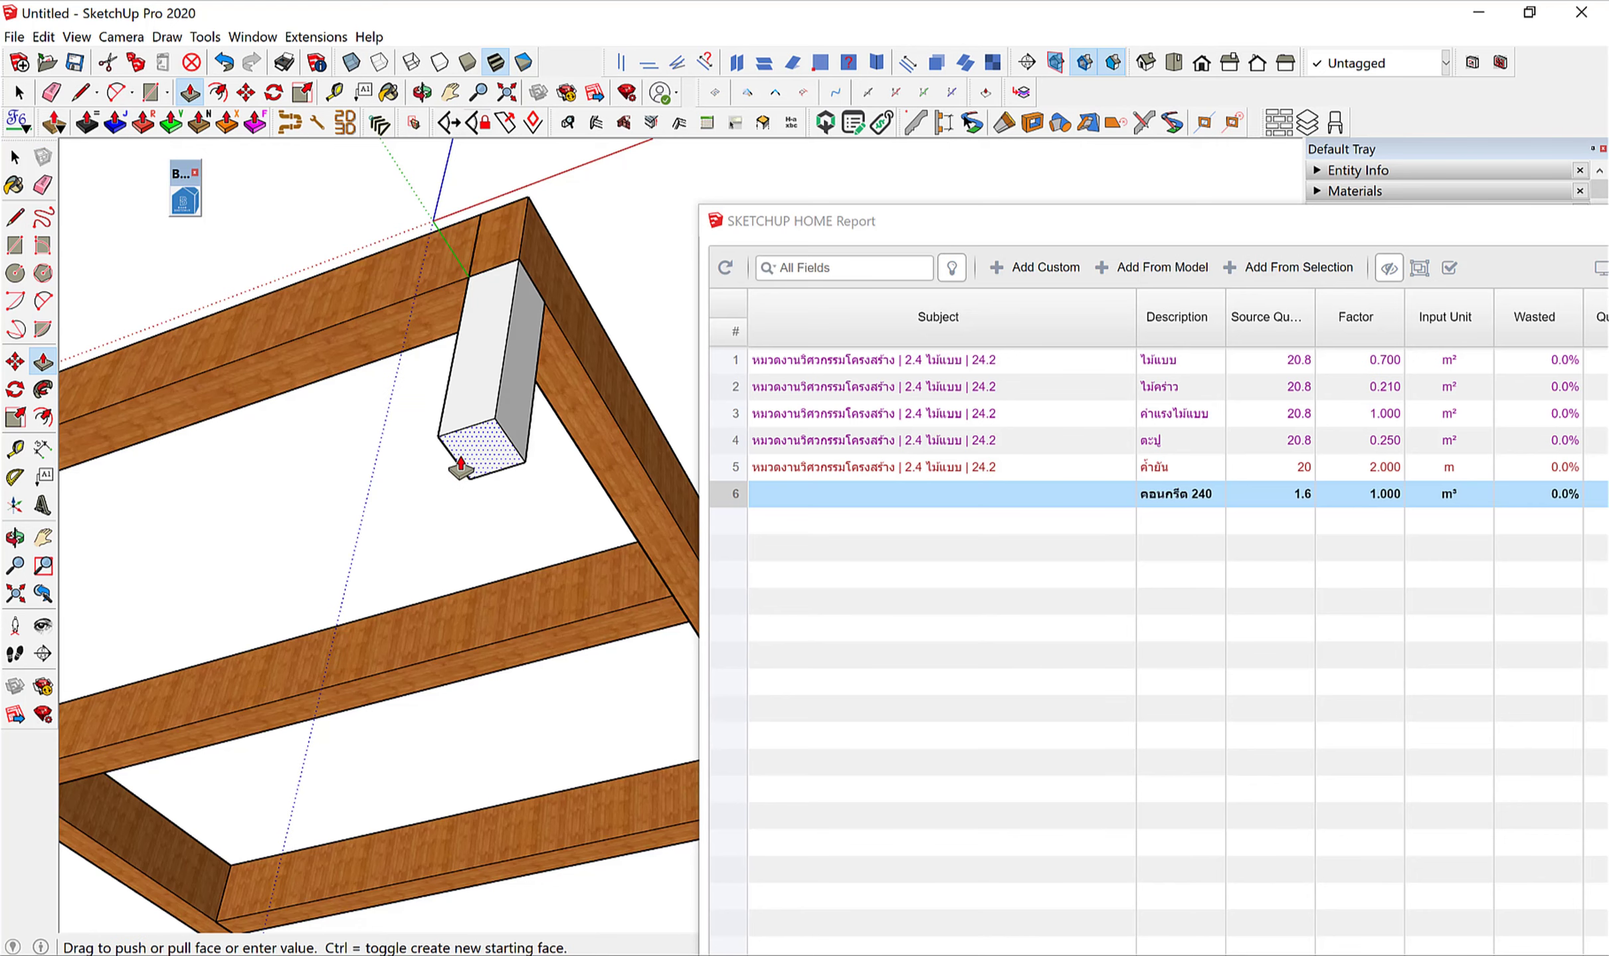
pyautogui.press('Return')
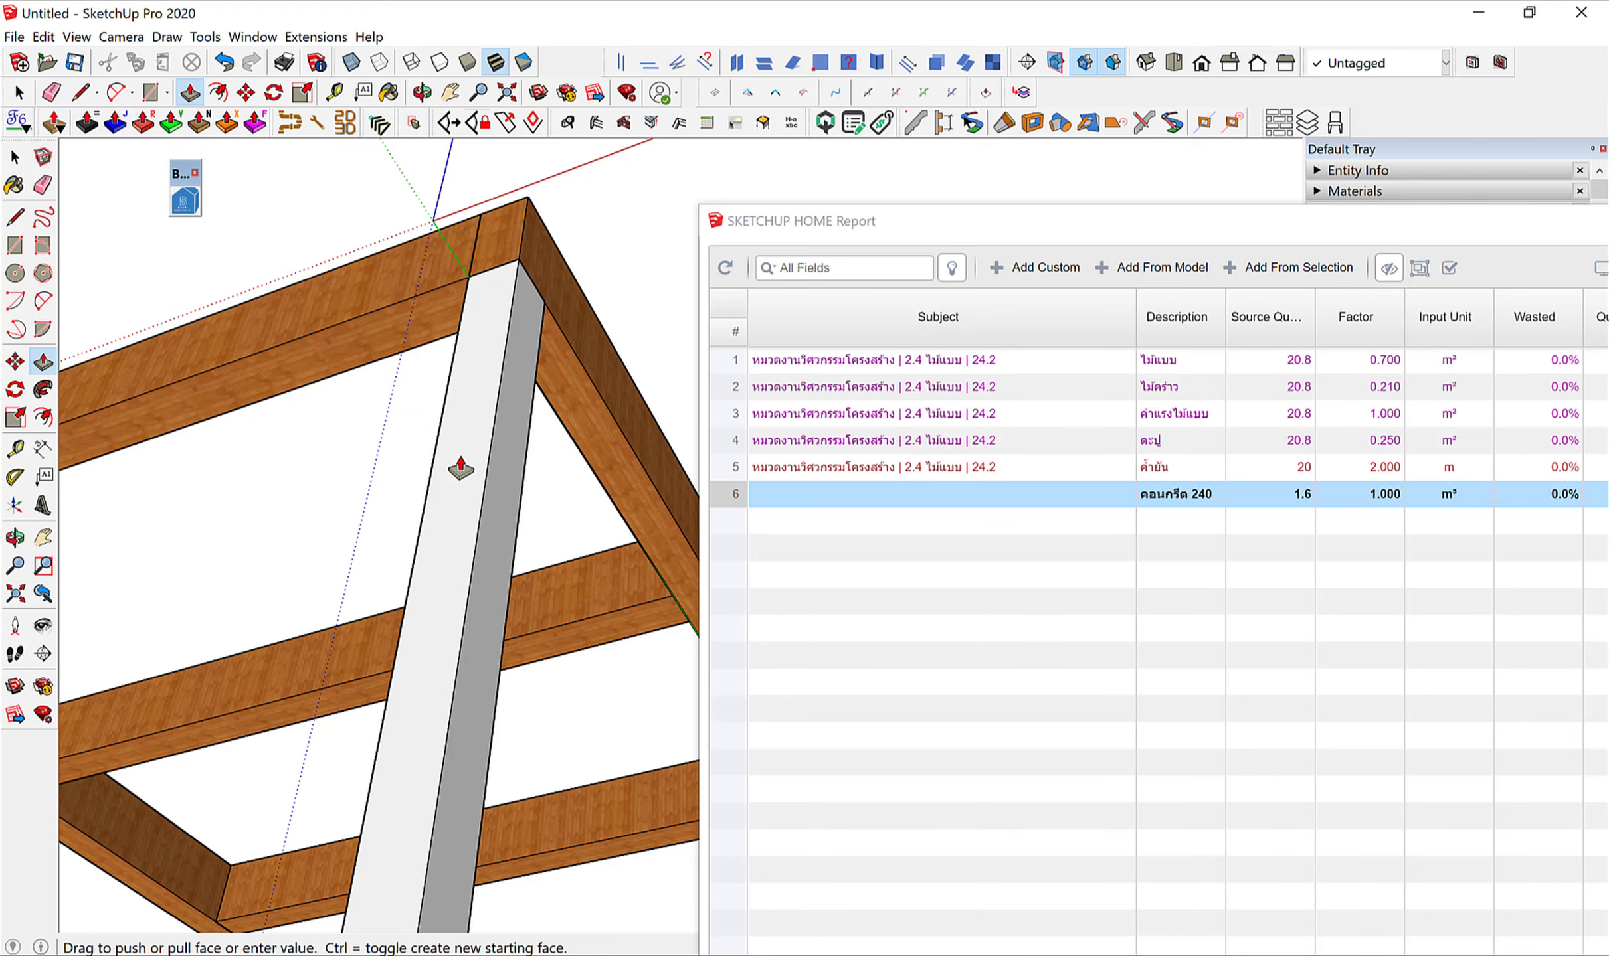
# Orbit out and select the new white post to inspect it with the frame.
pyautogui.scroll(-3, 460, 469)
pyautogui.scroll(-5, 430, 450)
pyautogui.moveTo(430, 449); pyautogui.dragTo(443, 353, button='middle')
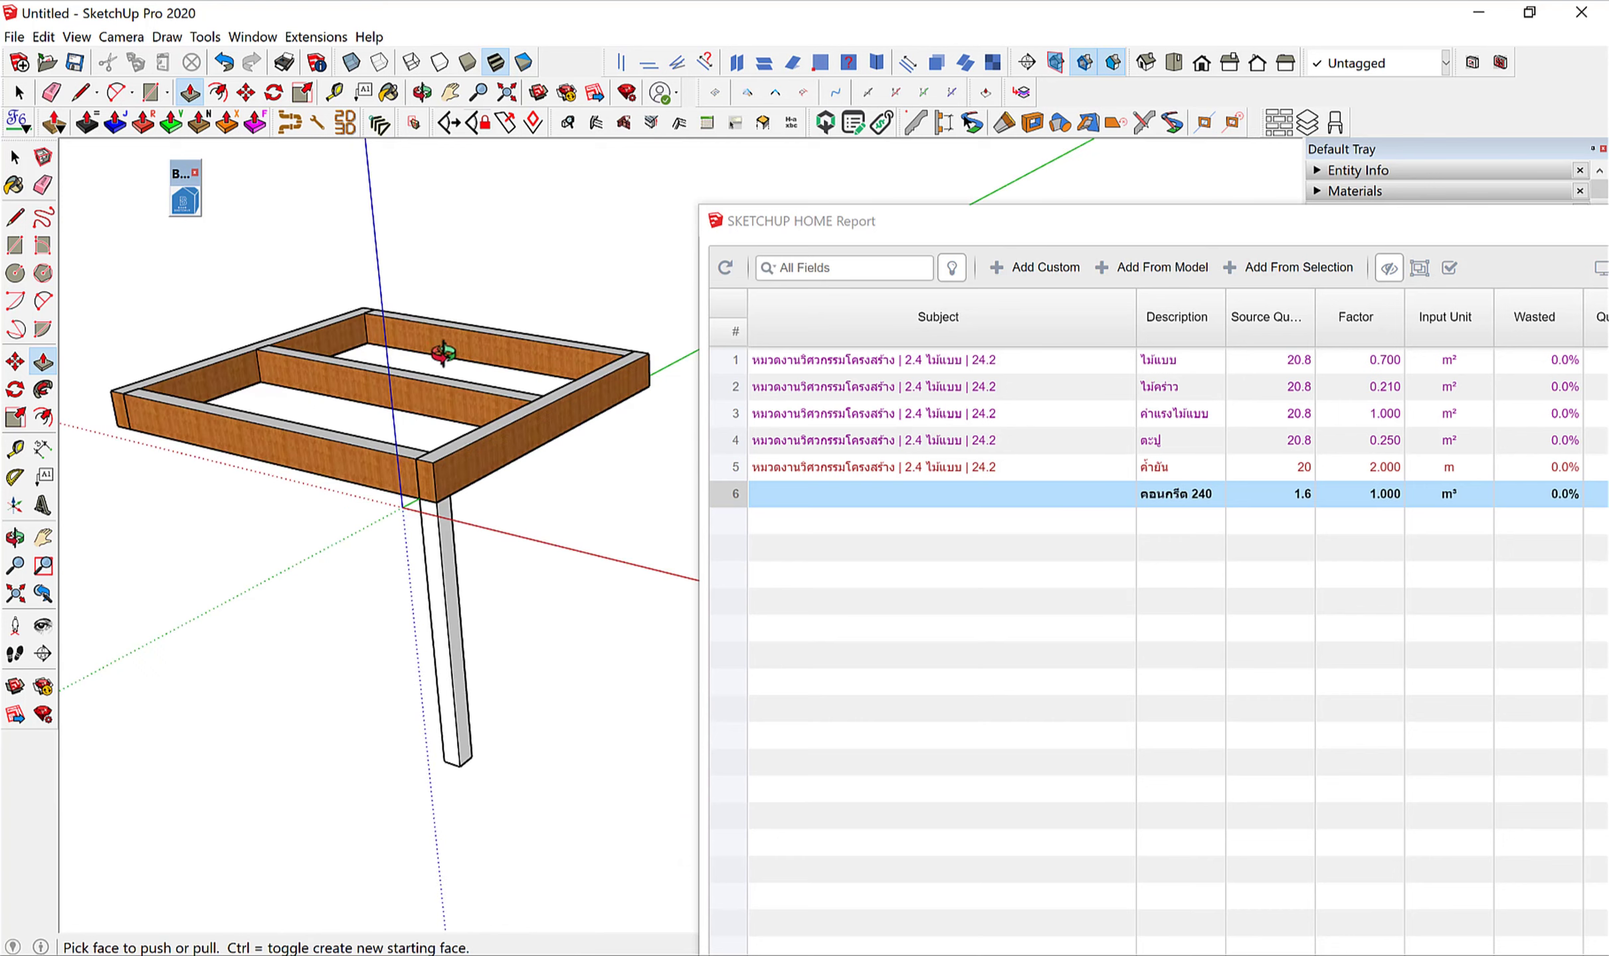
pyautogui.scroll(2, 443, 352)
pyautogui.press('space')
pyautogui.scroll(-1, 440, 496)
pyautogui.scroll(2, 440, 496)
pyautogui.click(453, 565)
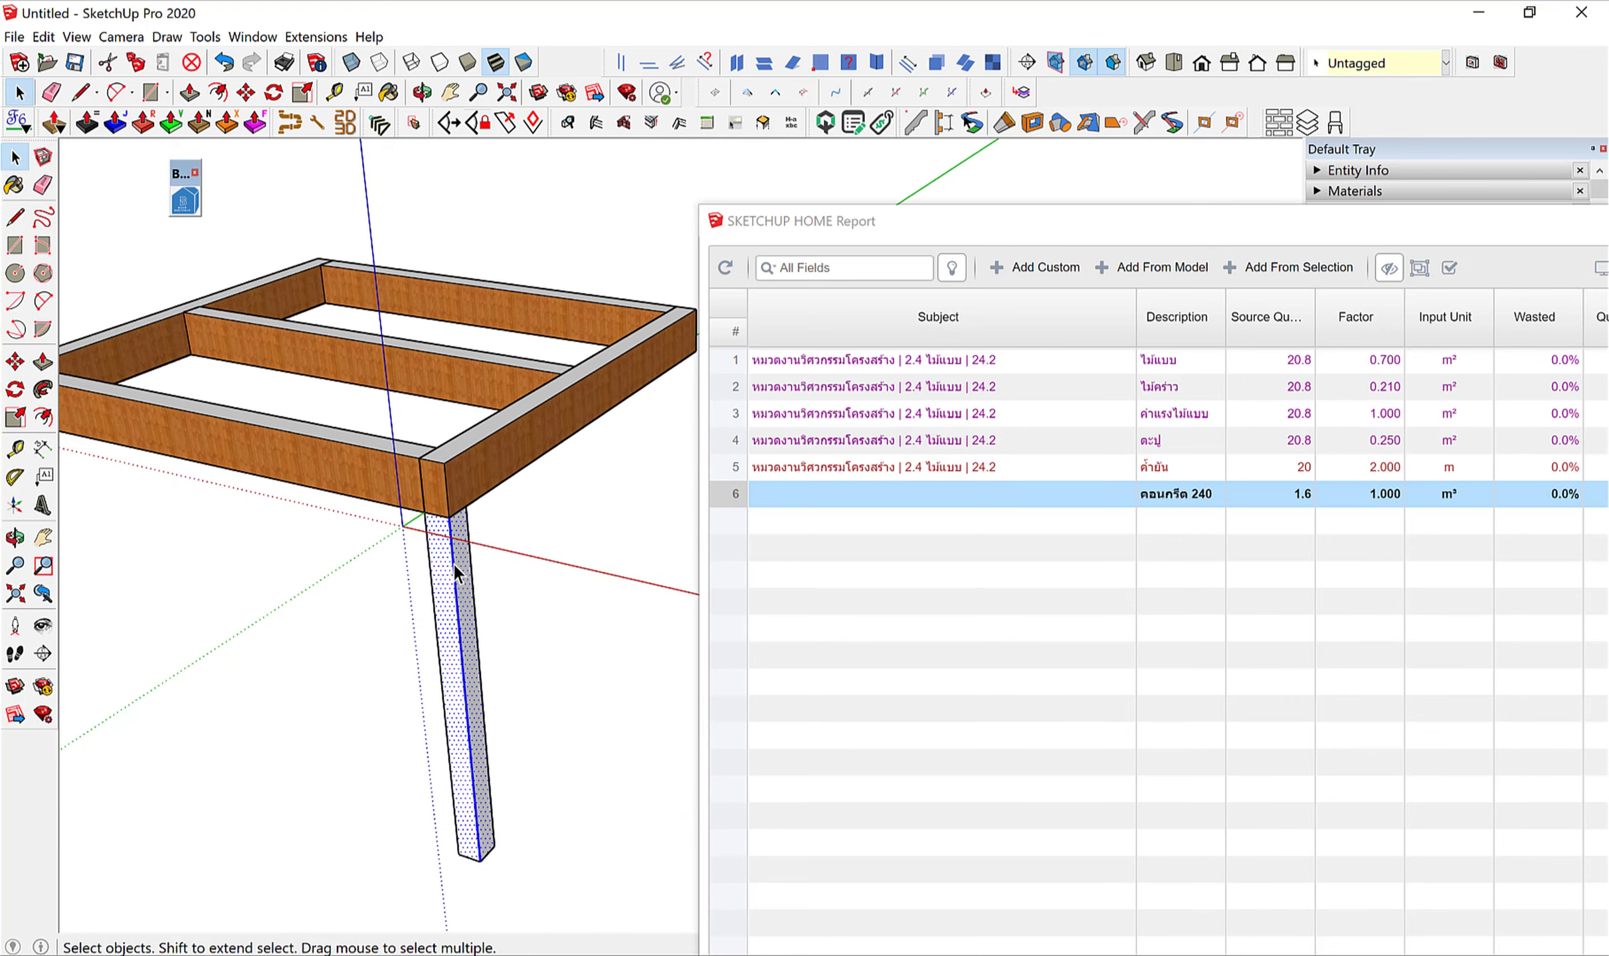
pyautogui.rightClick(458, 562)
pyautogui.click(384, 563)
pyautogui.moveTo(384, 574); pyautogui.dragTo(463, 619, button='middle')
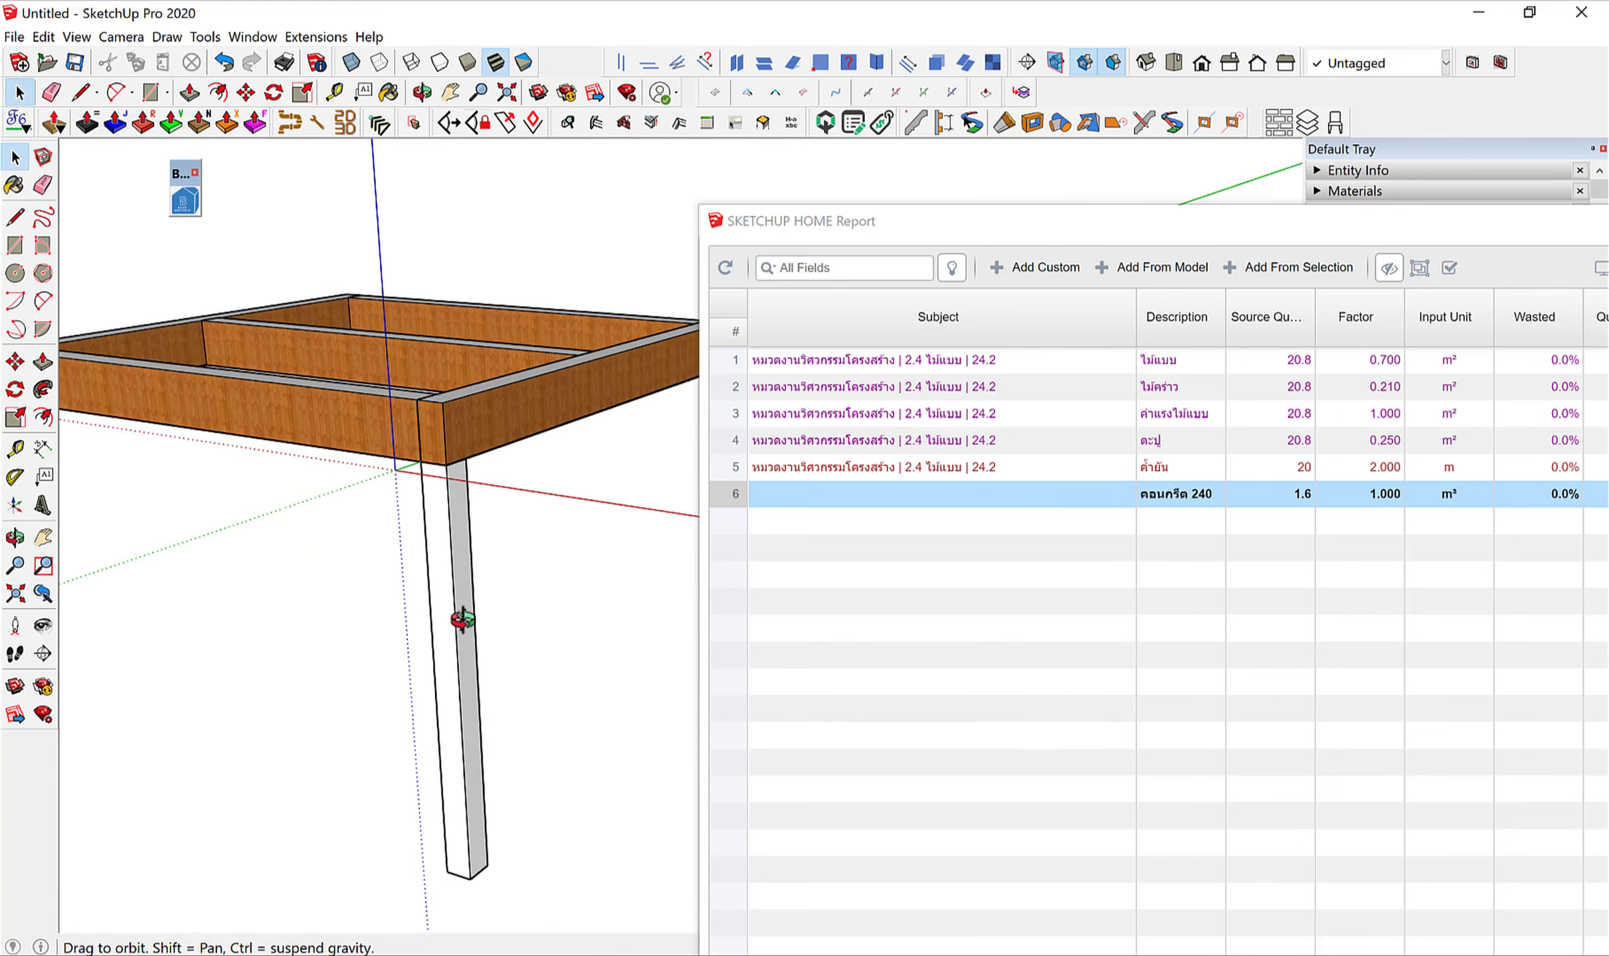
pyautogui.scroll(-2, 507, 724)
pyautogui.scroll(1, 464, 832)
pyautogui.scroll(2, 465, 847)
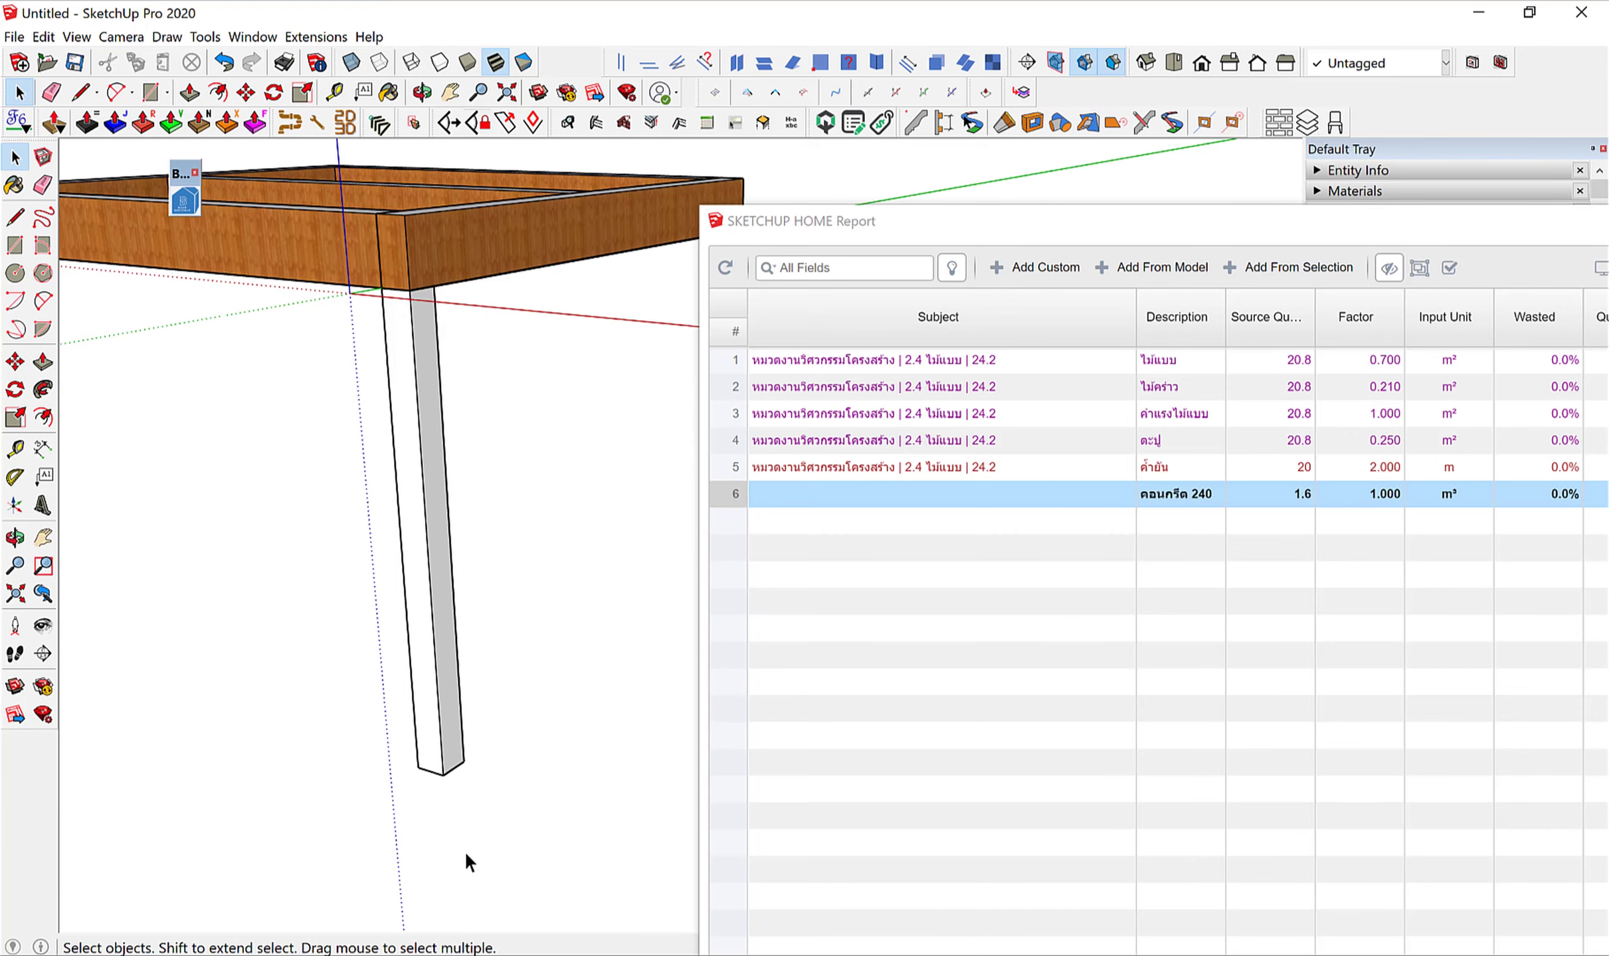
# Paint the post's faces with the FORMWORK wood material.
pyautogui.press('b')
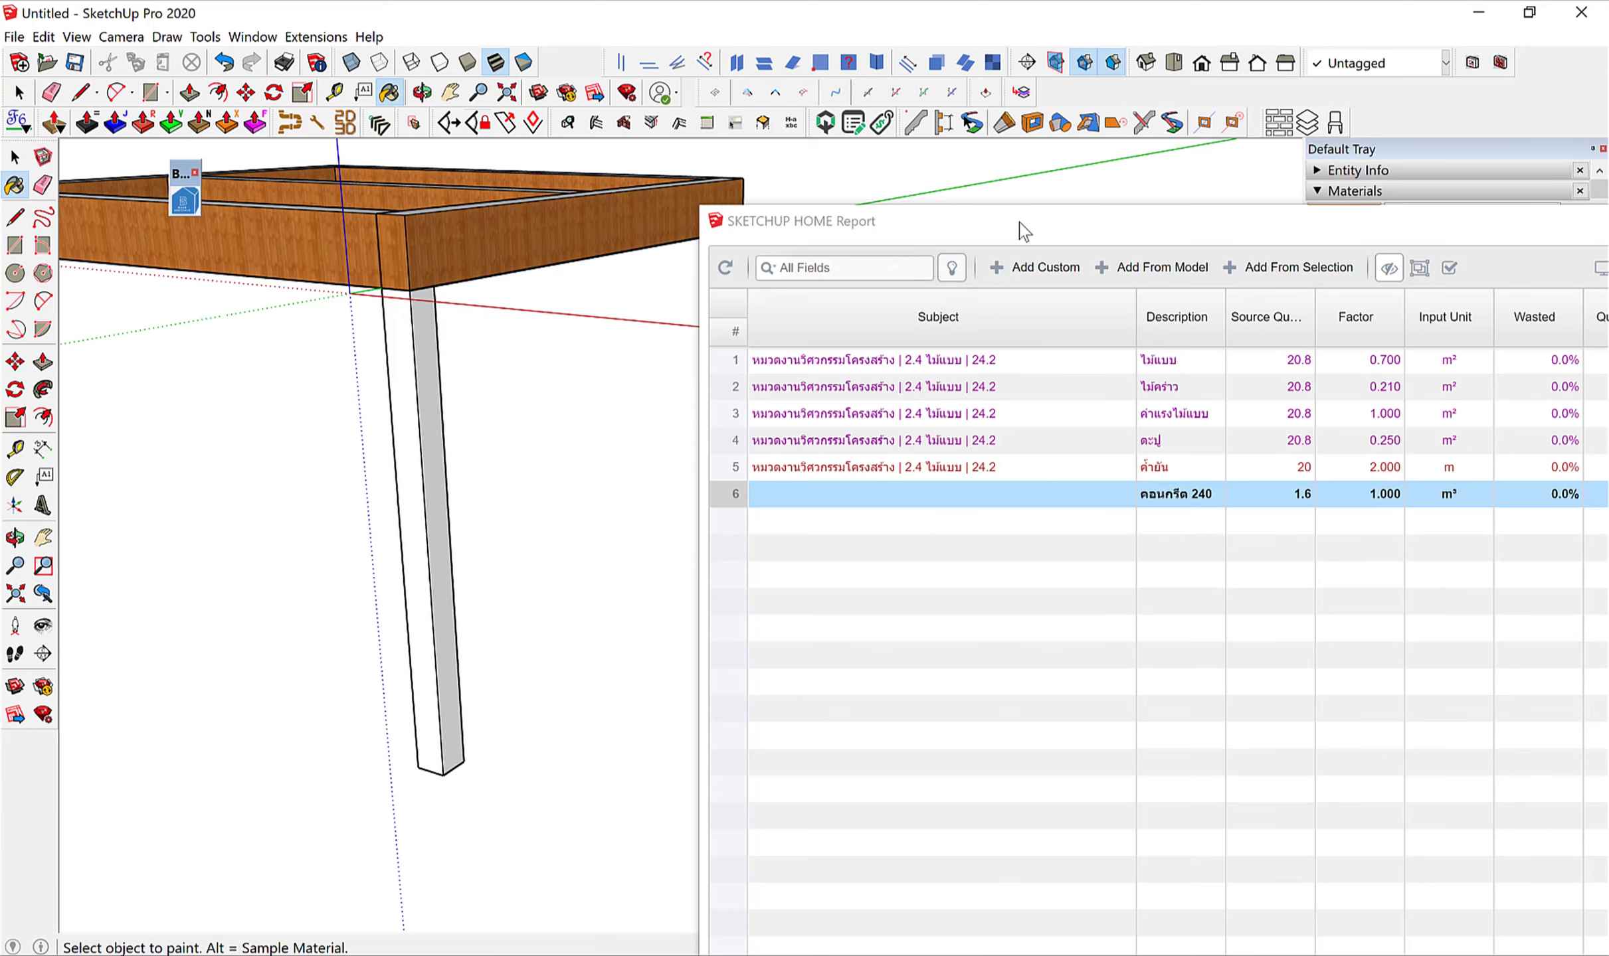
pyautogui.moveTo(1017, 226); pyautogui.dragTo(797, 953)
pyautogui.scroll(2, 452, 646)
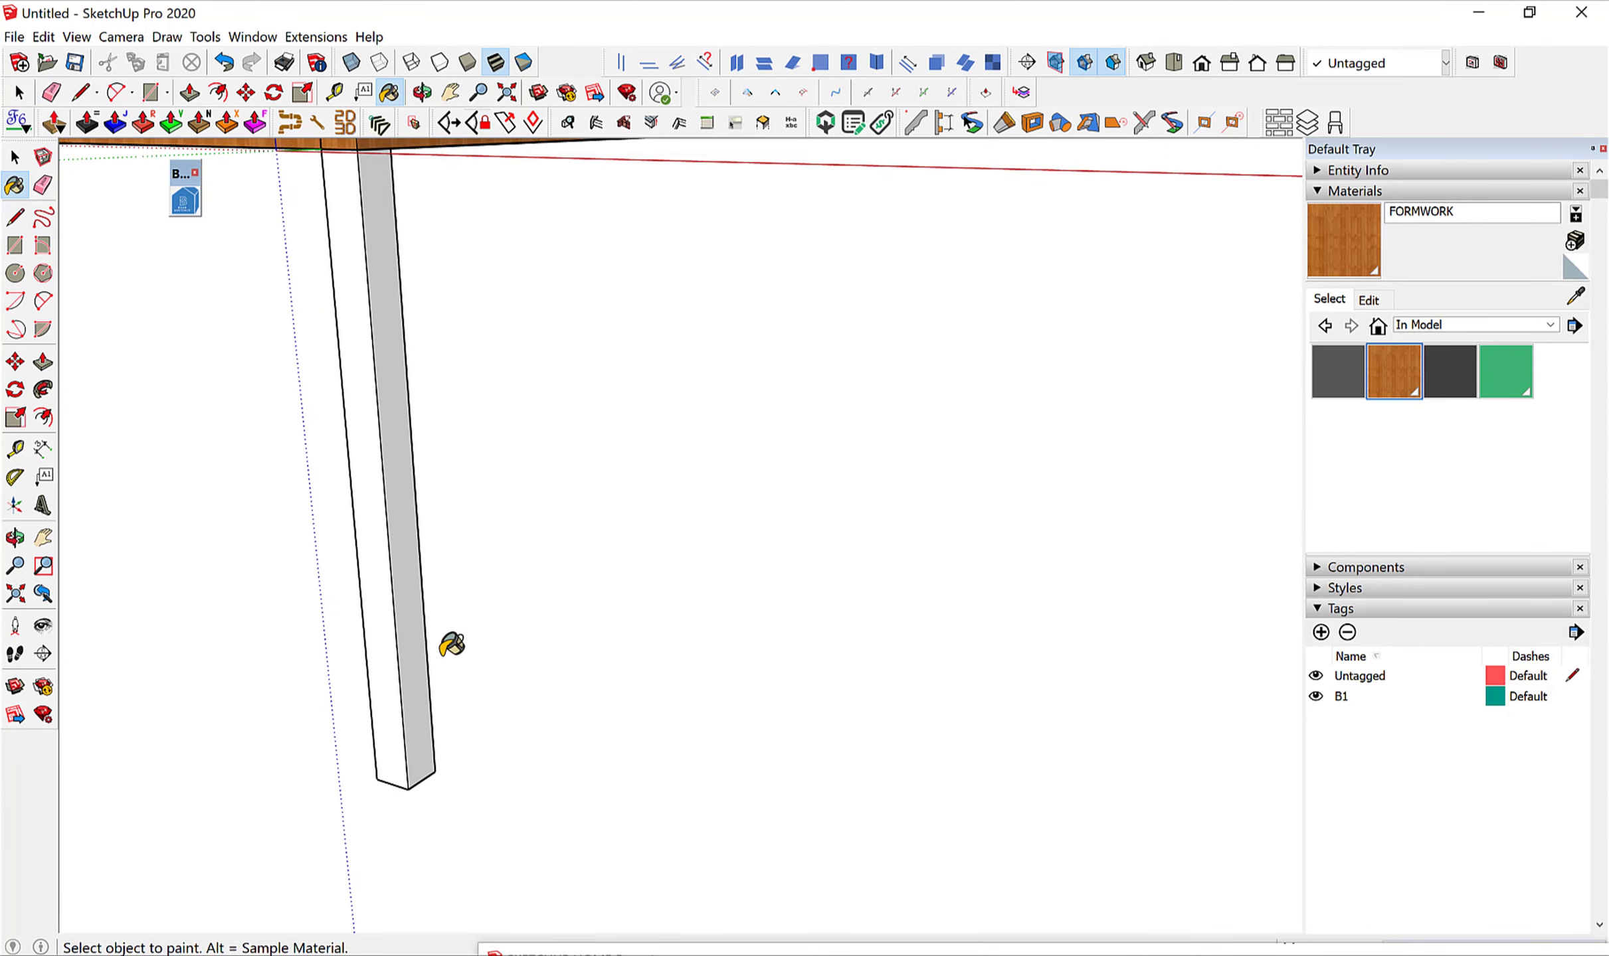
pyautogui.click(393, 647)
pyautogui.moveTo(391, 646); pyautogui.dragTo(475, 679, button='middle')
pyautogui.scroll(4, 475, 680)
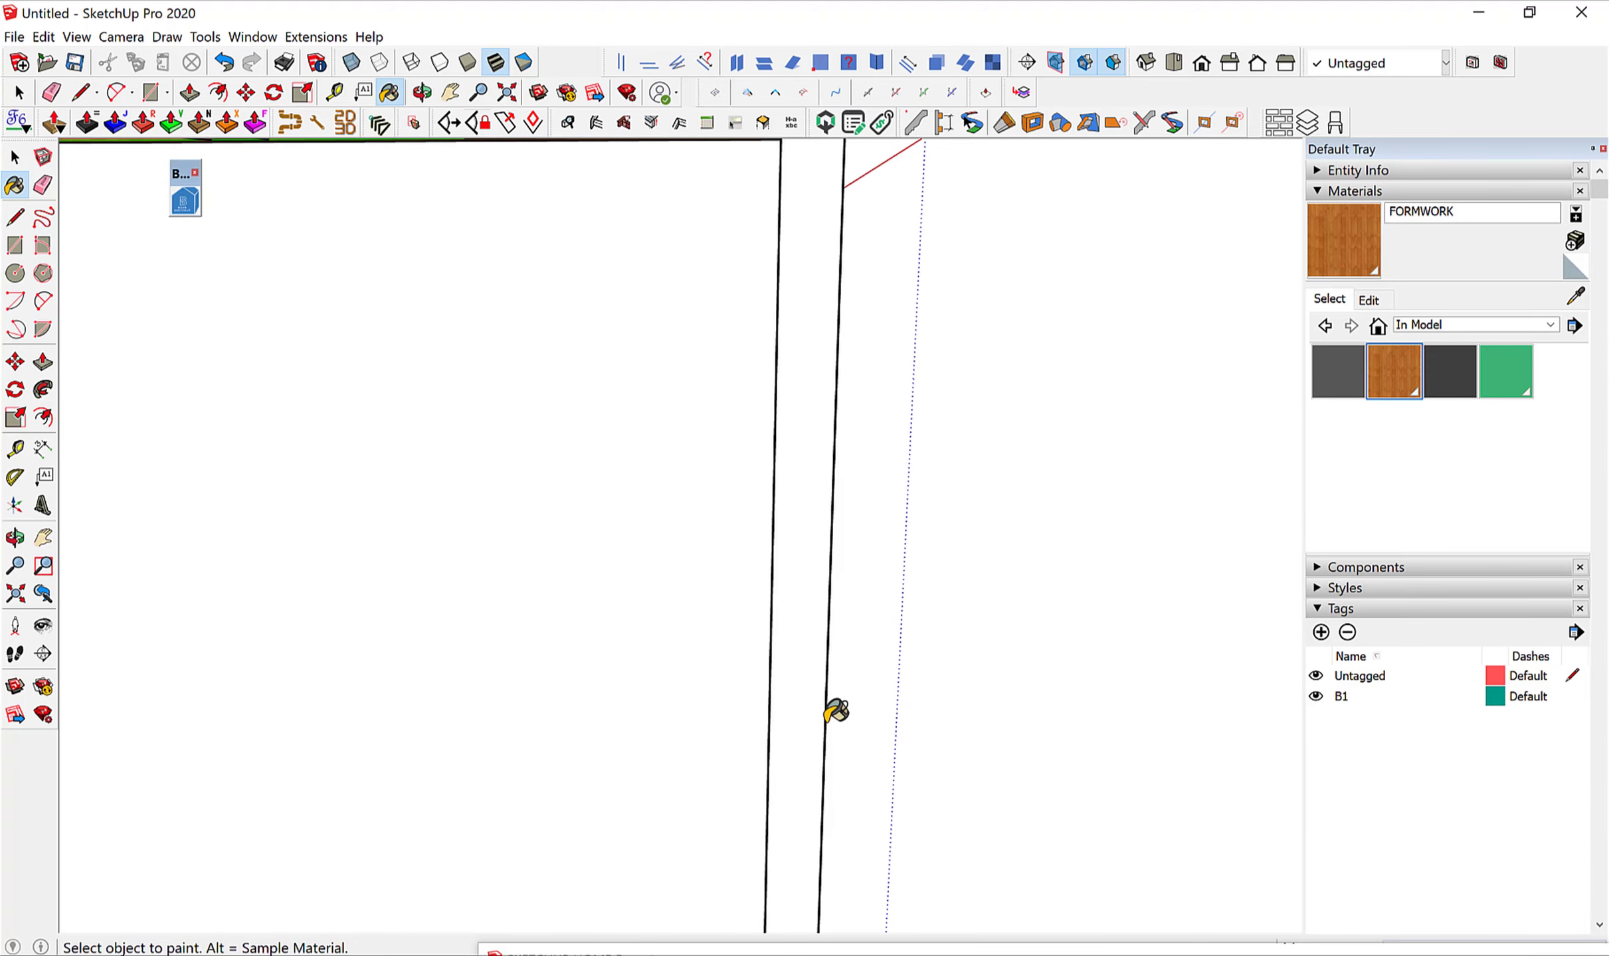
pyautogui.click(812, 691)
pyautogui.scroll(-3, 765, 676)
pyautogui.click(693, 617)
pyautogui.moveTo(693, 618)
pyautogui.mouseDown(button='middle')
pyautogui.moveTo(766, 546)
pyautogui.moveTo(624, 542)
pyautogui.mouseUp(button='middle')
# Select the whole post and make it a group.
pyautogui.press('space')
pyautogui.tripleClick(627, 541)
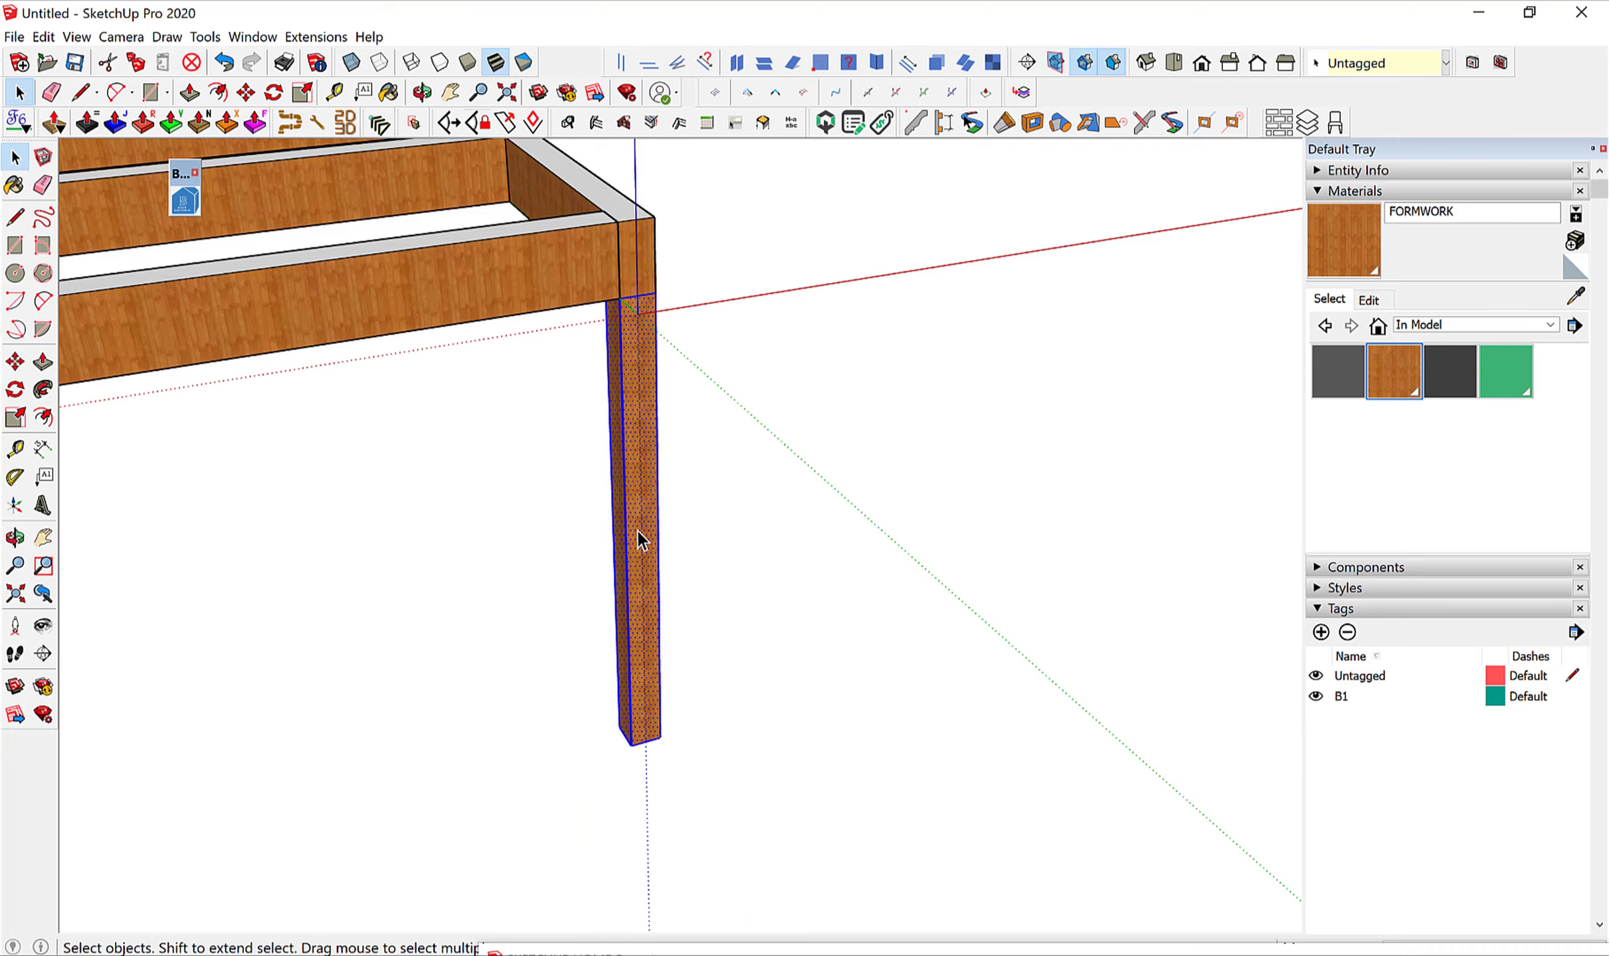
pyautogui.rightClick(636, 541)
pyautogui.click(726, 189)
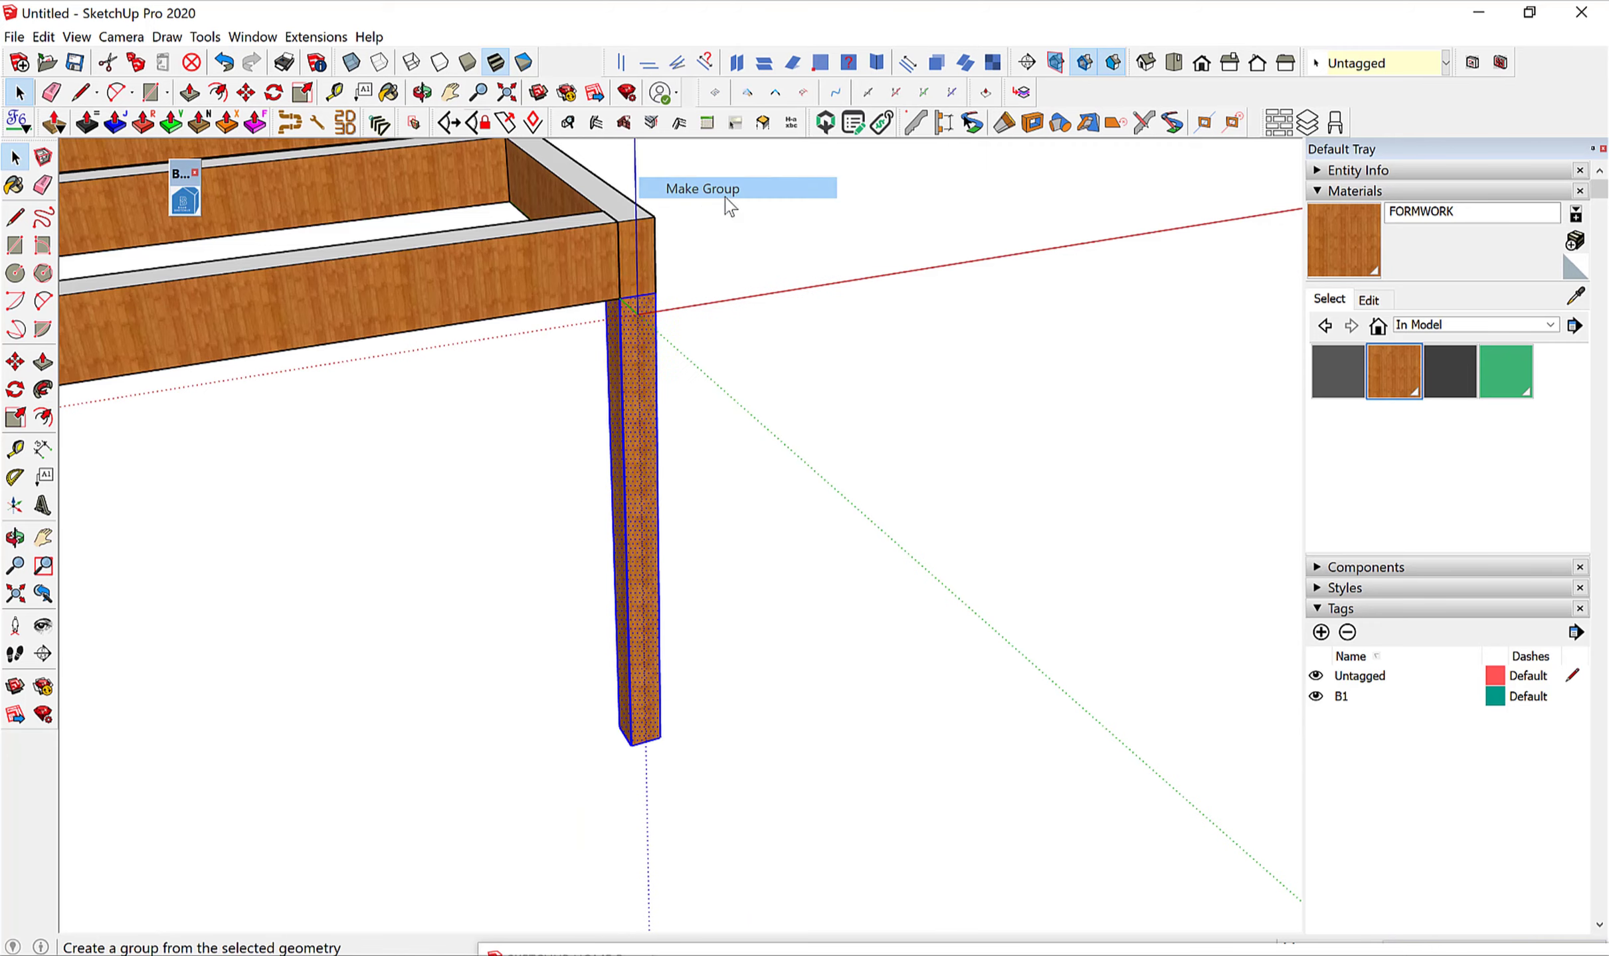
pyautogui.moveTo(725, 199)
pyautogui.mouseDown(button='middle')
pyautogui.moveTo(563, 521)
pyautogui.moveTo(596, 548)
pyautogui.moveTo(520, 511)
pyautogui.moveTo(283, 472)
pyautogui.moveTo(477, 566)
pyautogui.mouseUp(button='middle')
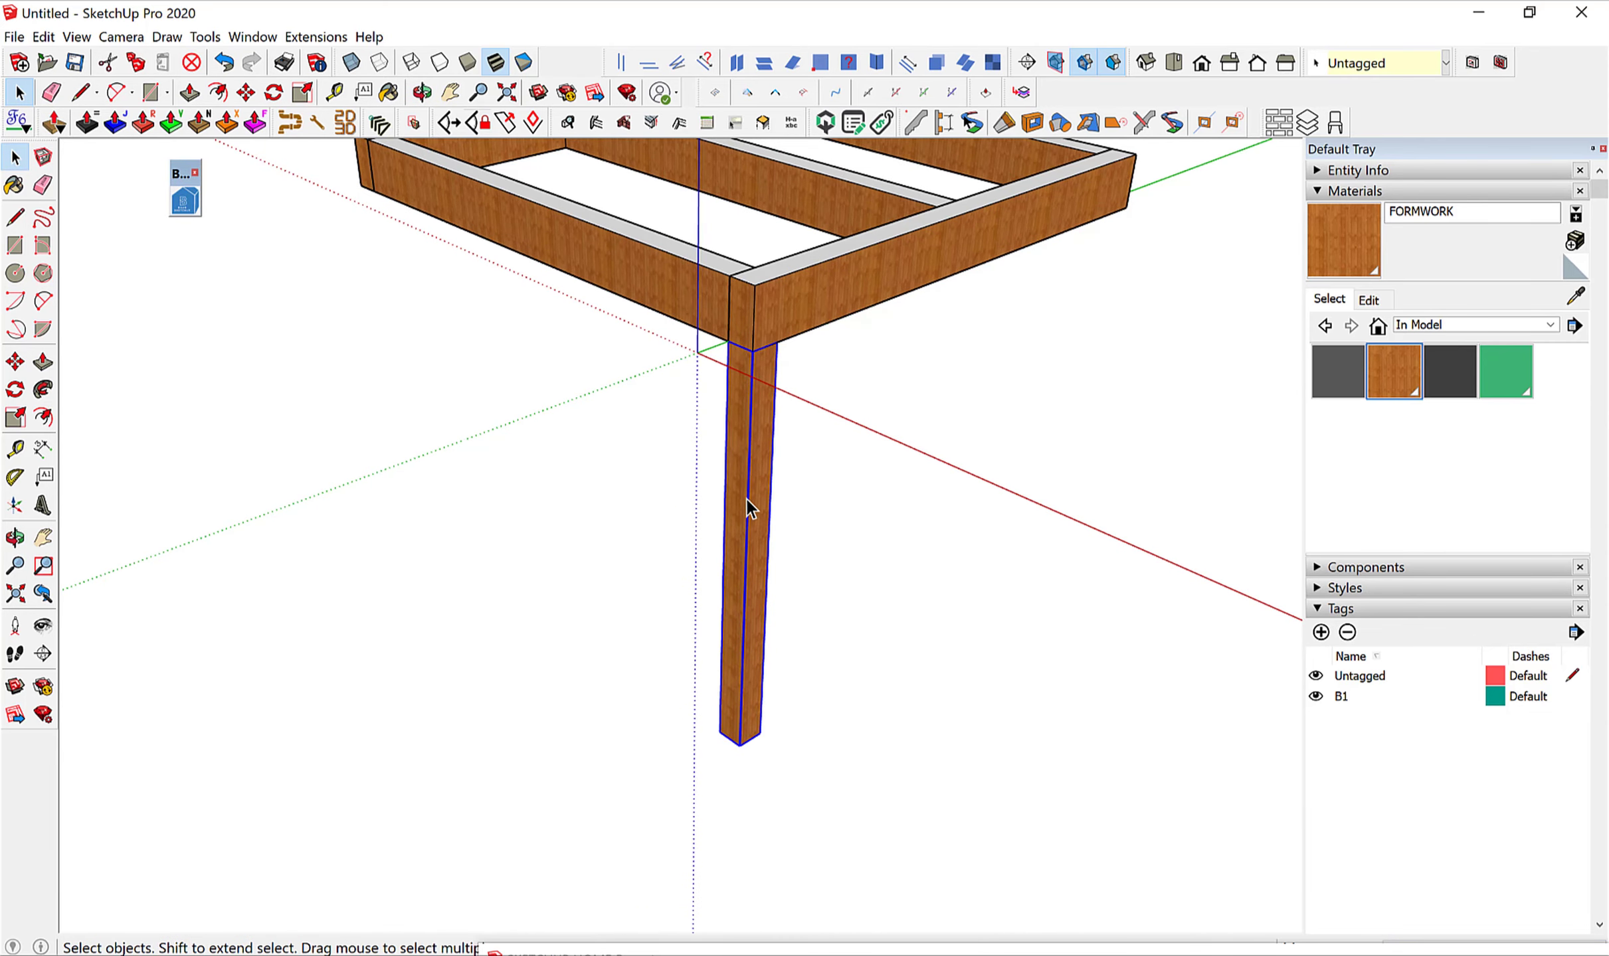
# Create a new tag named C1 and assign it to the leg.
pyautogui.click(1438, 64)
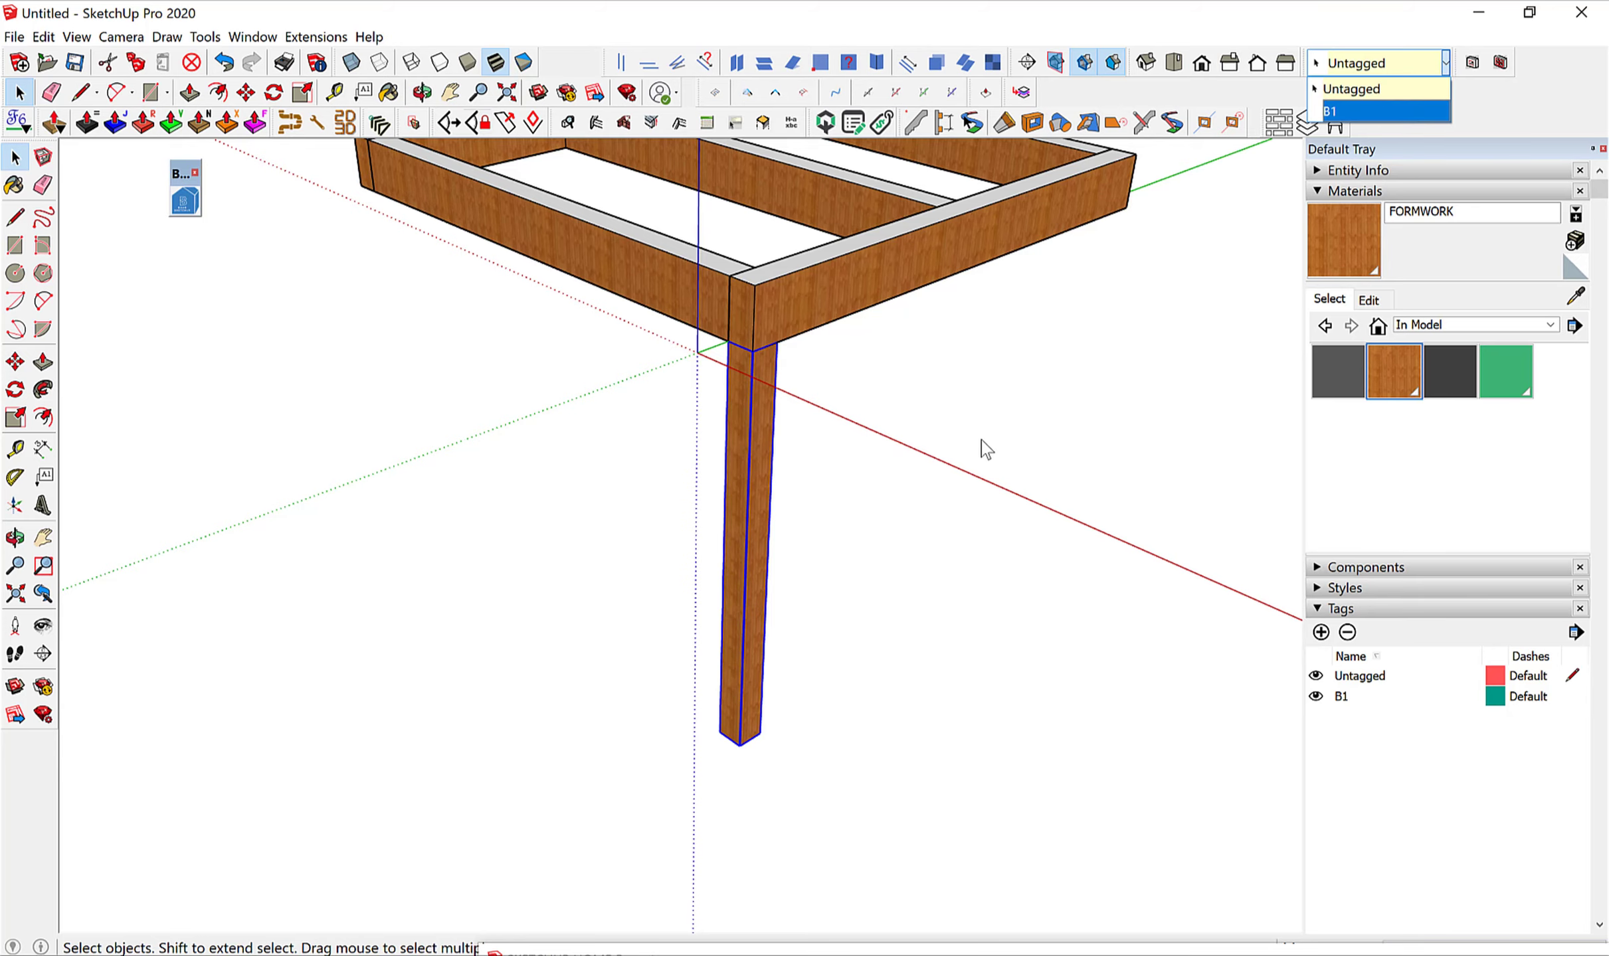
pyautogui.moveTo(984, 449)
pyautogui.mouseDown(button='middle')
pyautogui.moveTo(682, 726)
pyautogui.moveTo(756, 558)
pyautogui.moveTo(718, 585)
pyautogui.moveTo(731, 519)
pyautogui.mouseUp(button='middle')
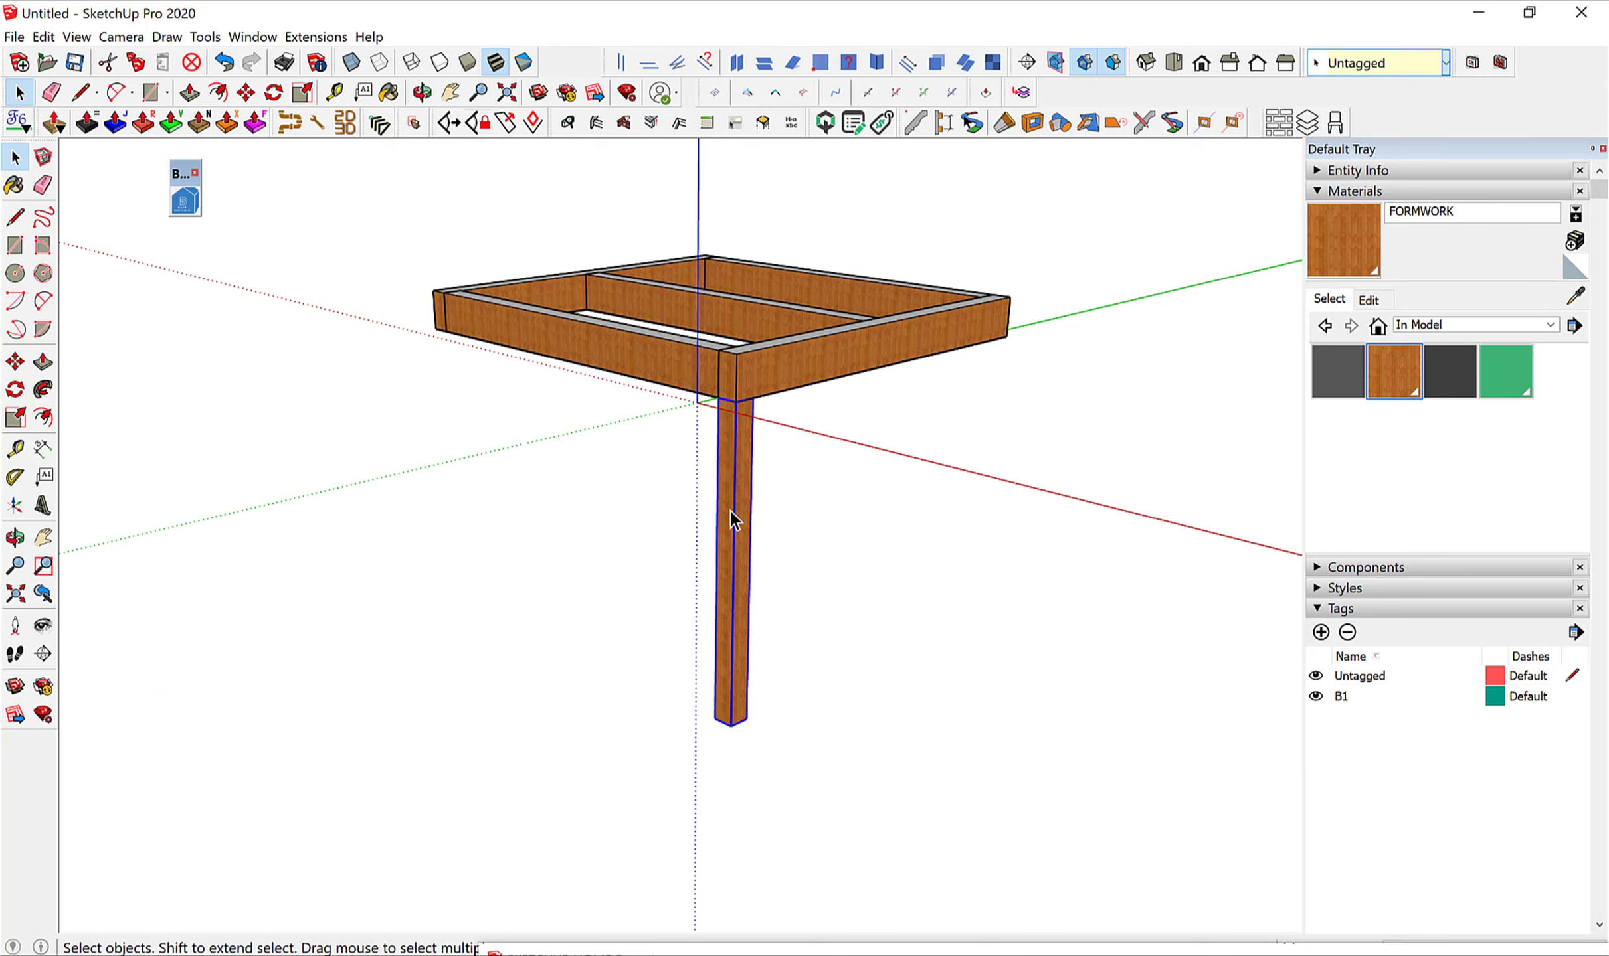
pyautogui.scroll(3, 733, 520)
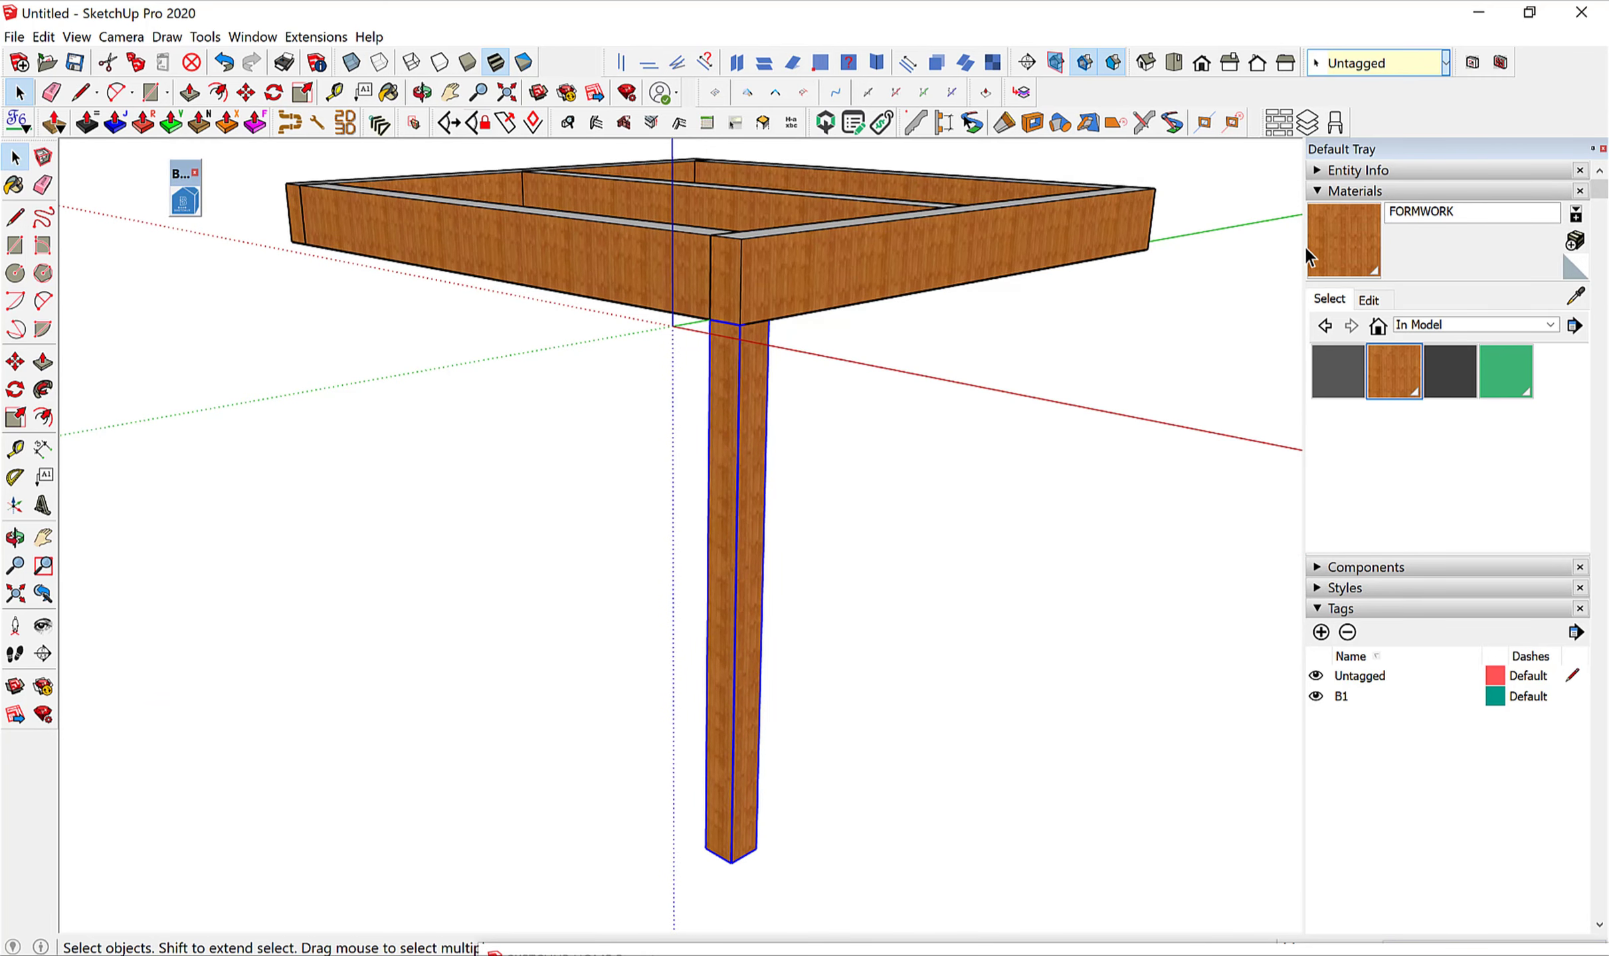
pyautogui.click(1321, 633)
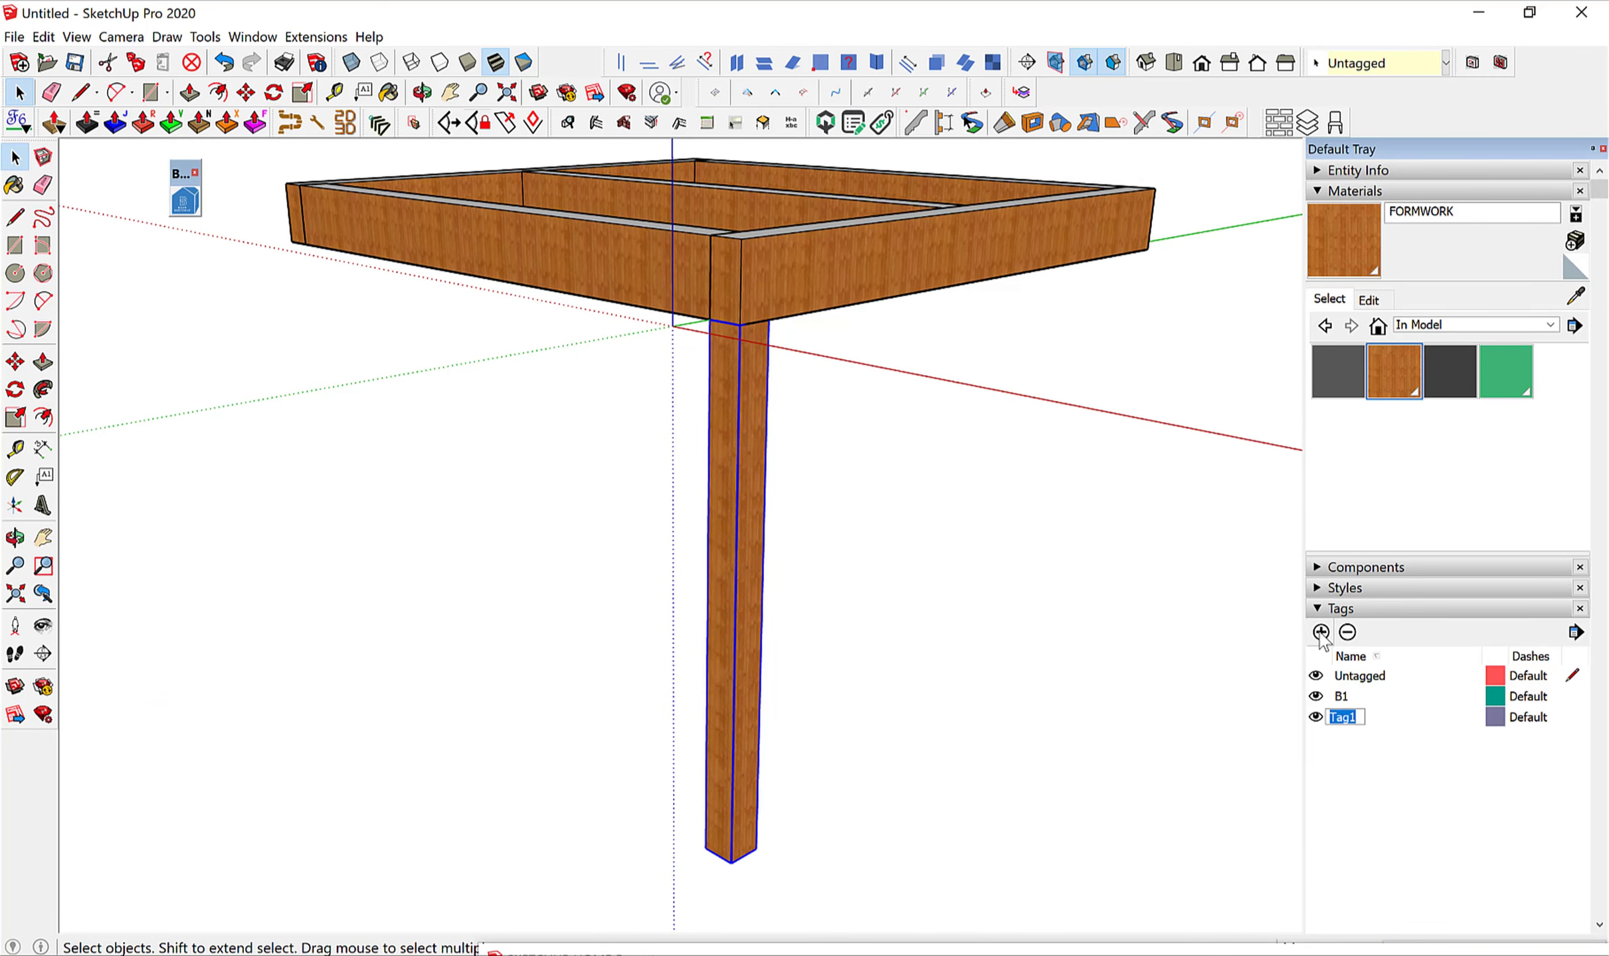
pyautogui.write('c')
pyautogui.press('Return')
pyautogui.click(1446, 63)
pyautogui.click(1379, 122)
pyautogui.click(882, 459)
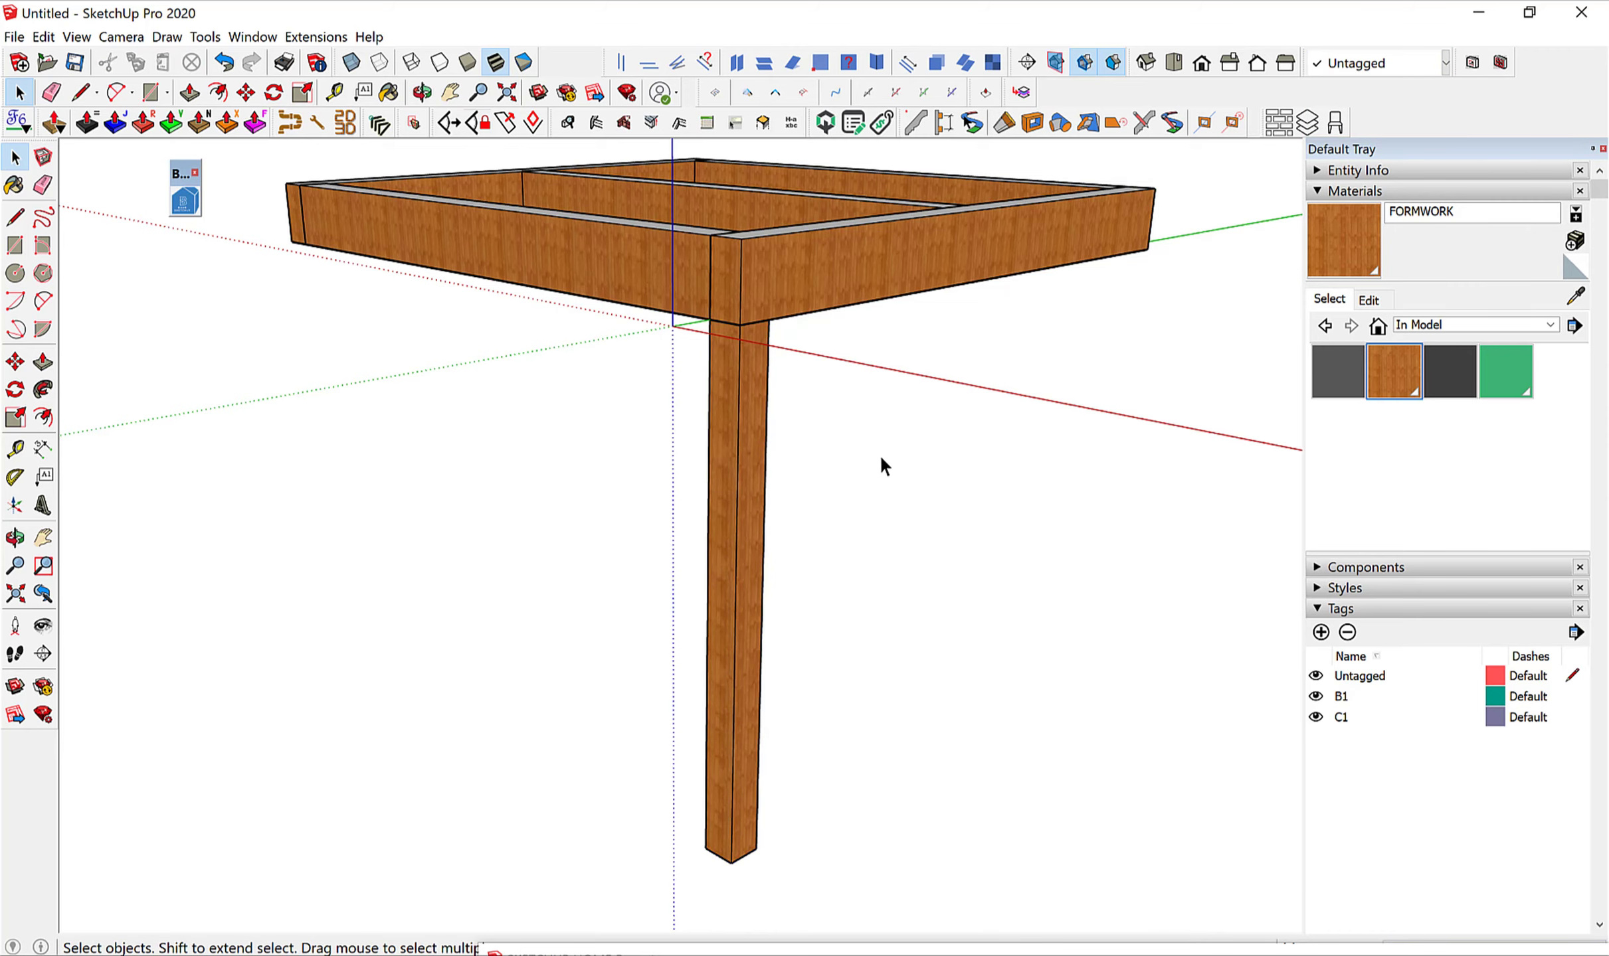
# Copy the leg to the frame's front-left corner.
pyautogui.moveTo(882, 460); pyautogui.dragTo(807, 593, button='middle')
pyautogui.click(786, 582)
pyautogui.scroll(2, 747, 528)
pyautogui.press('m')
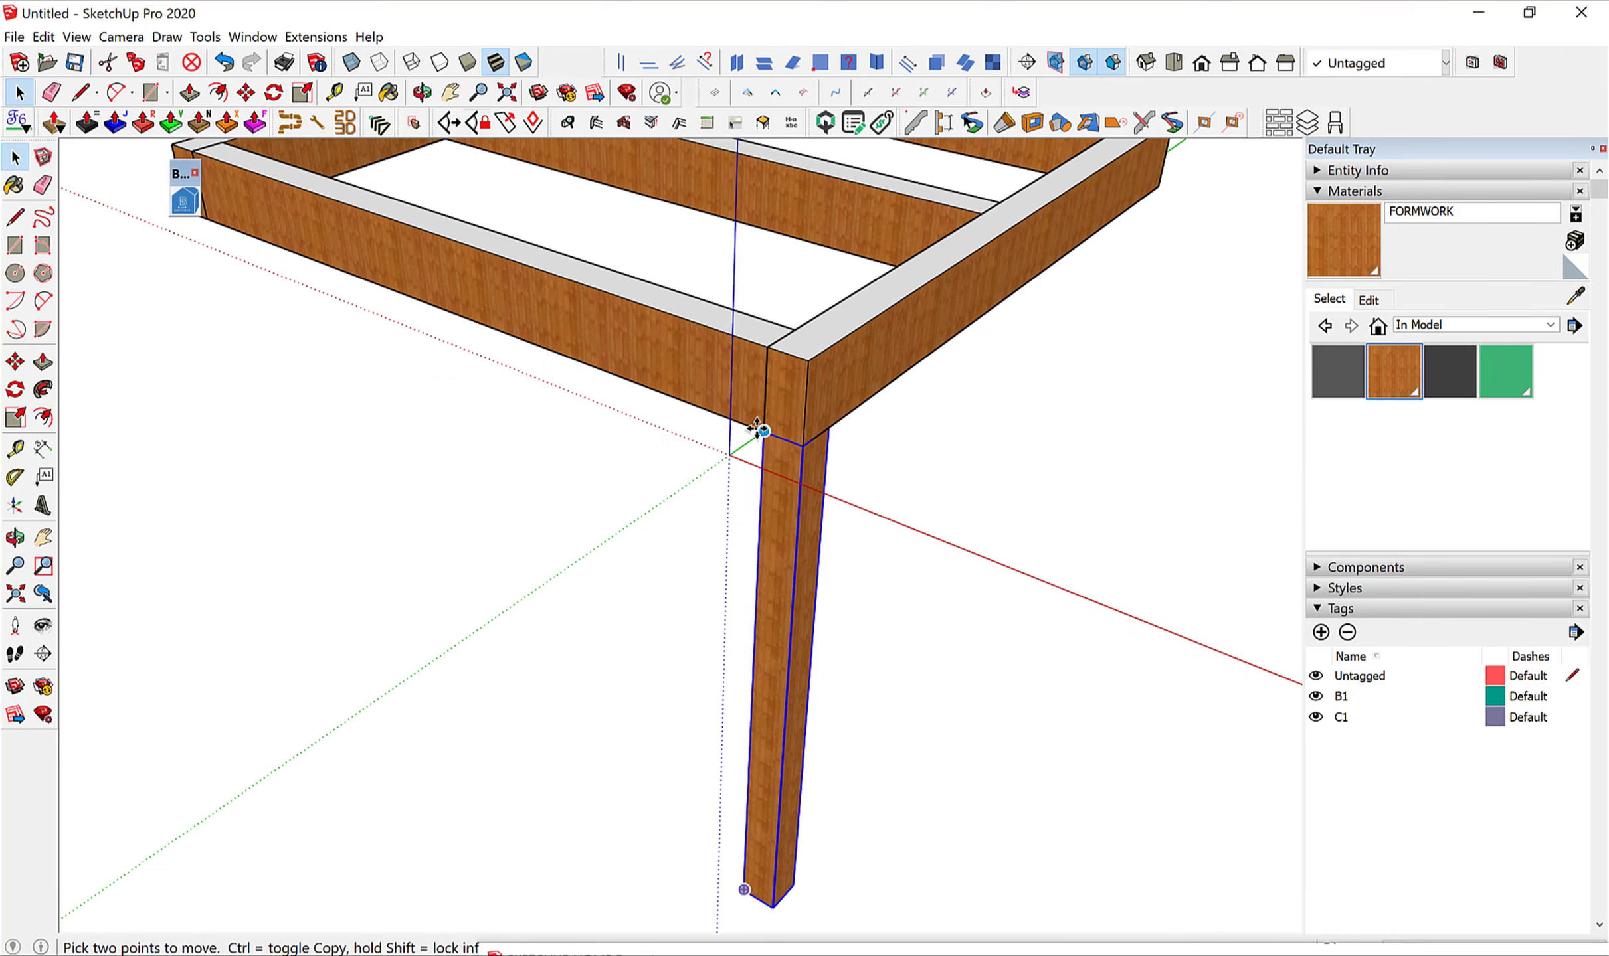
pyautogui.click(757, 429)
pyautogui.scroll(-3, 758, 428)
pyautogui.press('ctrl')
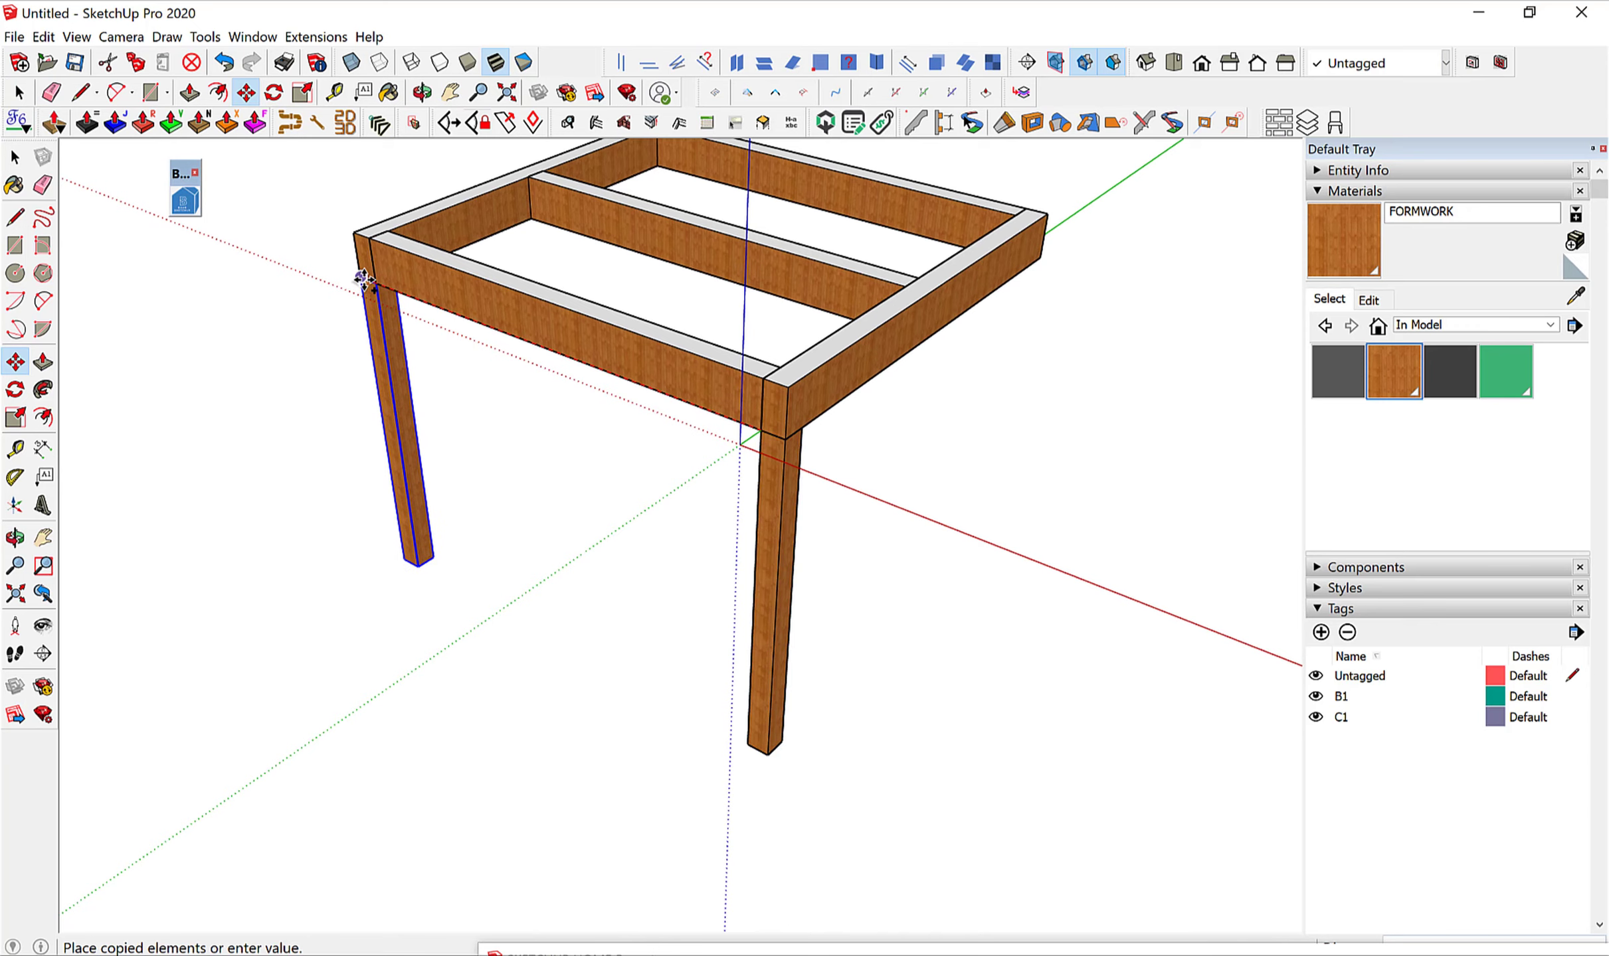
pyautogui.click(364, 279)
pyautogui.press('space')
# Copy another leg to the front-right corner and clear the selection.
pyautogui.moveTo(736, 478)
pyautogui.mouseDown(button='middle')
pyautogui.moveTo(296, 481)
pyautogui.moveTo(431, 467)
pyautogui.mouseUp(button='middle')
pyautogui.scroll(2, 593, 424)
pyautogui.press('m')
pyautogui.click(575, 424)
pyautogui.press('ctrl')
pyautogui.scroll(-2, 903, 566)
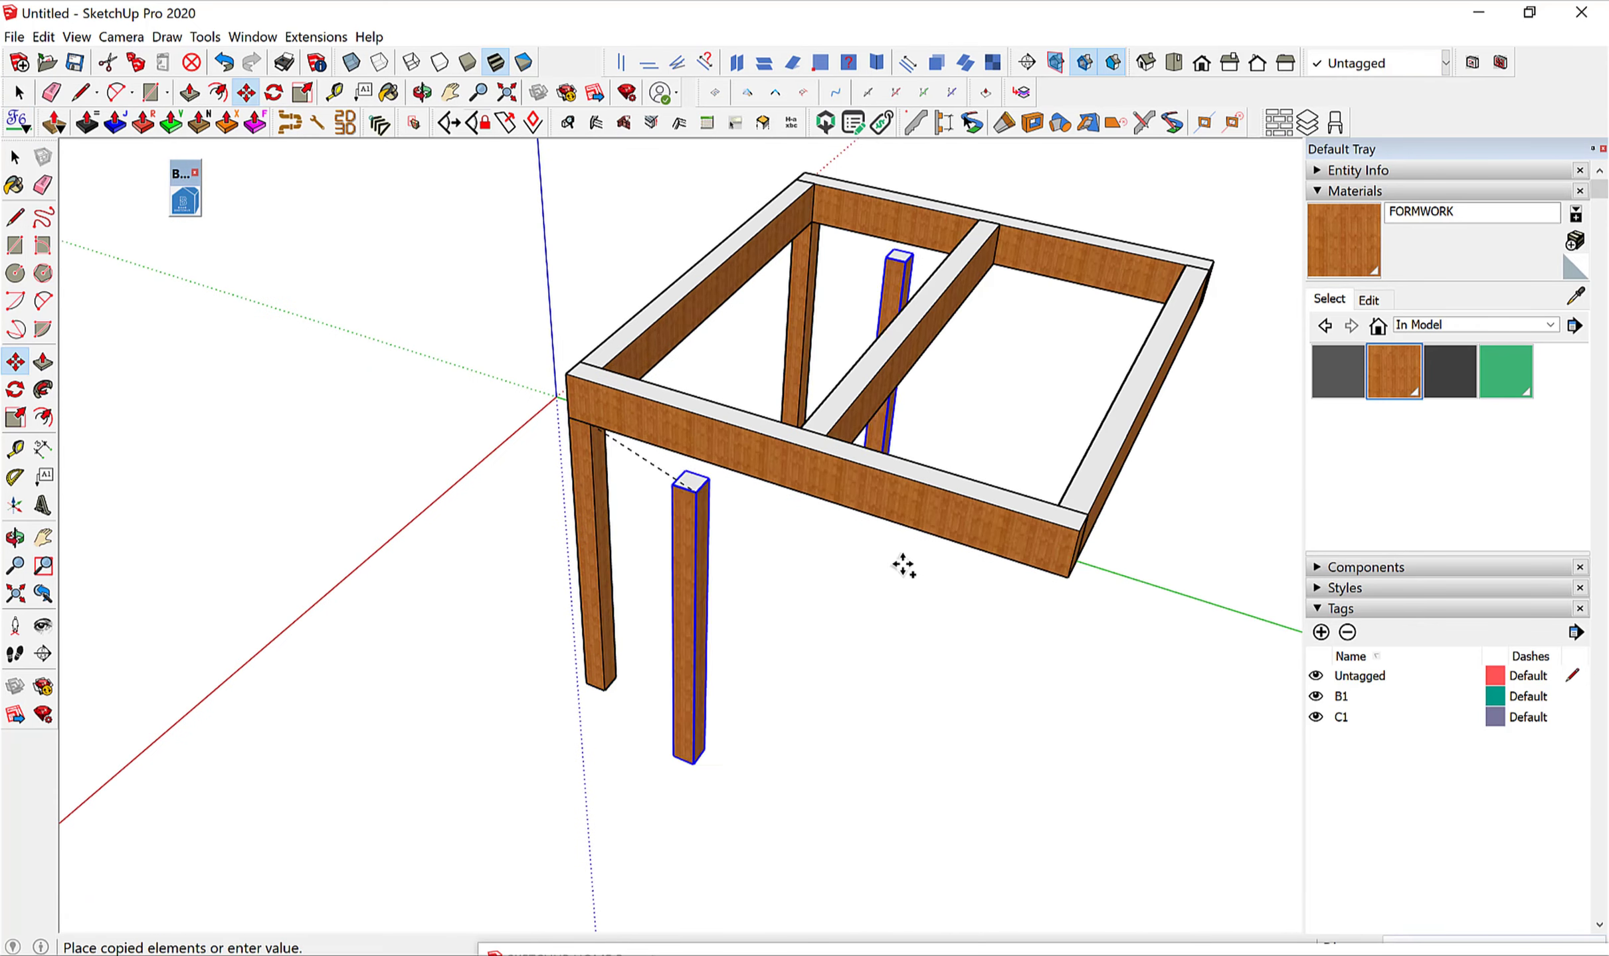
pyautogui.click(1066, 568)
pyautogui.moveTo(1067, 568)
pyautogui.mouseDown(button='middle')
pyautogui.moveTo(994, 391)
pyautogui.moveTo(1042, 470)
pyautogui.moveTo(710, 445)
pyautogui.mouseUp(button='middle')
pyautogui.moveTo(754, 532); pyautogui.dragTo(868, 498, button='middle')
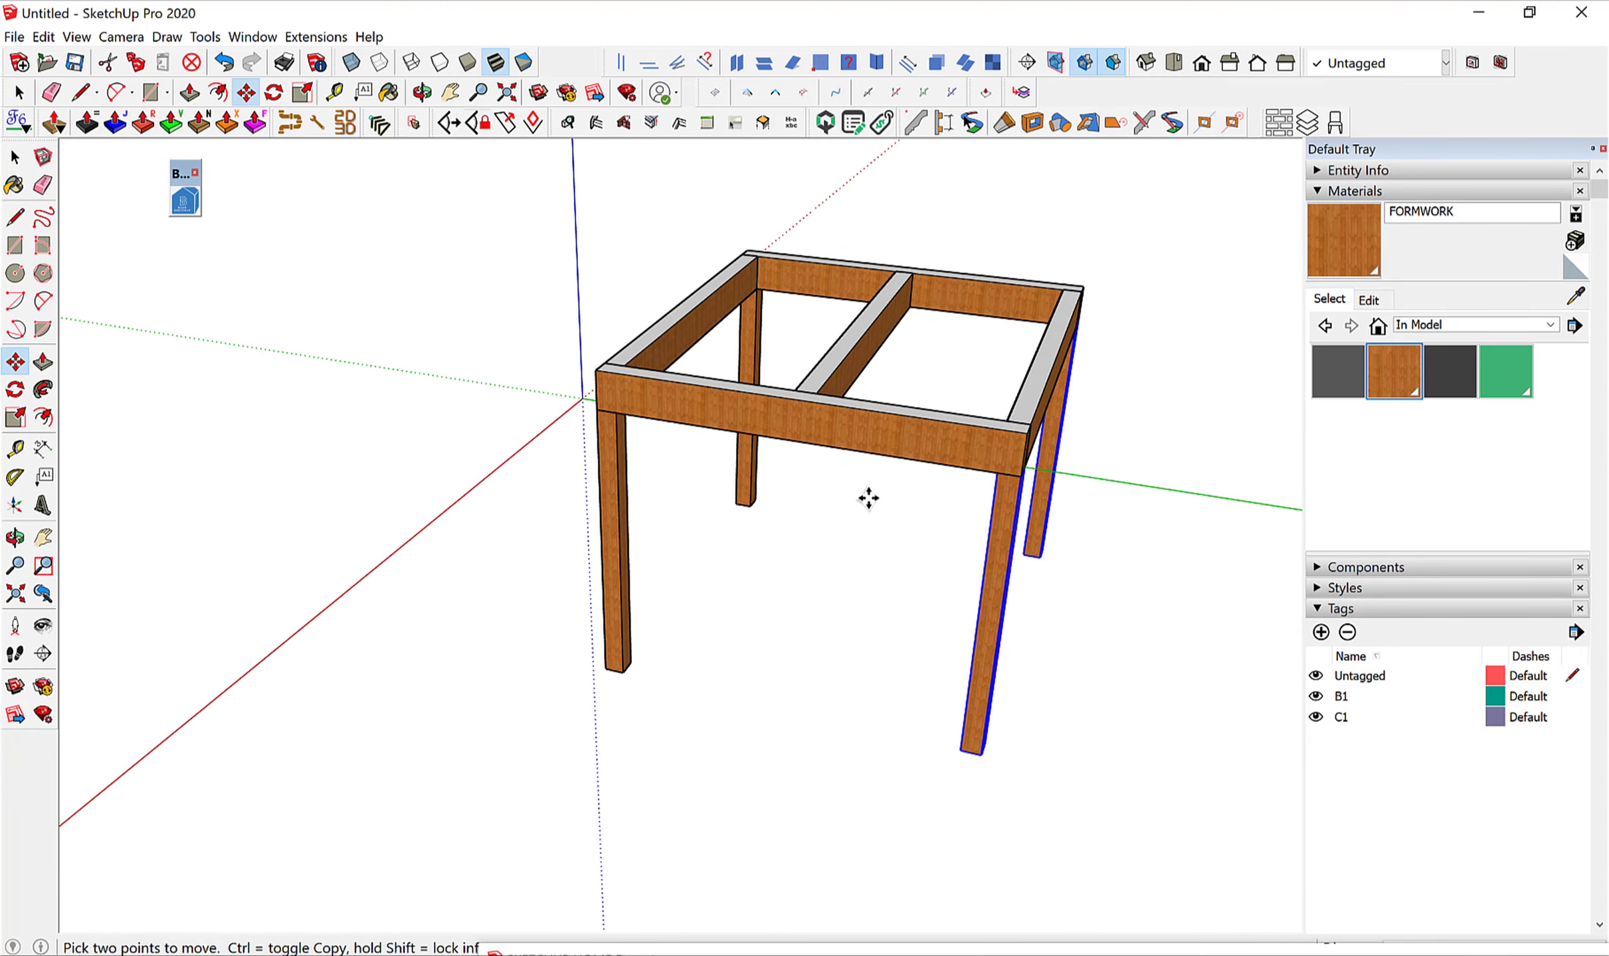
pyautogui.press('space')
pyautogui.scroll(-2, 489, 505)
pyautogui.moveTo(575, 516)
pyautogui.mouseDown(button='middle')
pyautogui.moveTo(400, 518)
pyautogui.moveTo(602, 637)
pyautogui.mouseUp(button='middle')
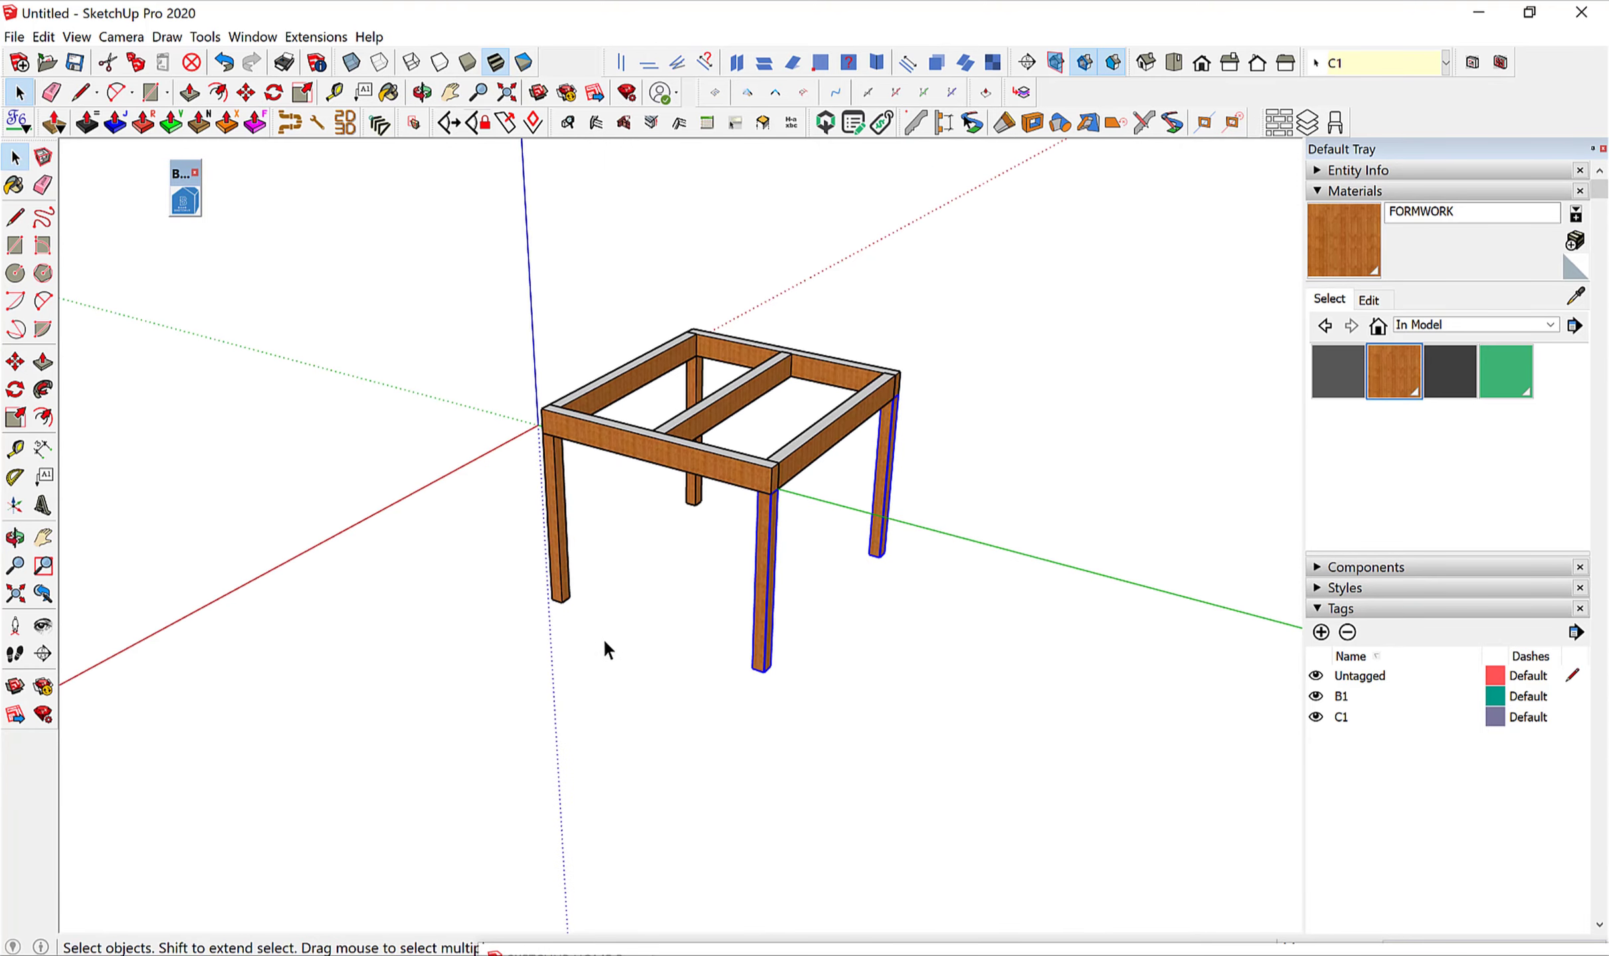
pyautogui.click(854, 685)
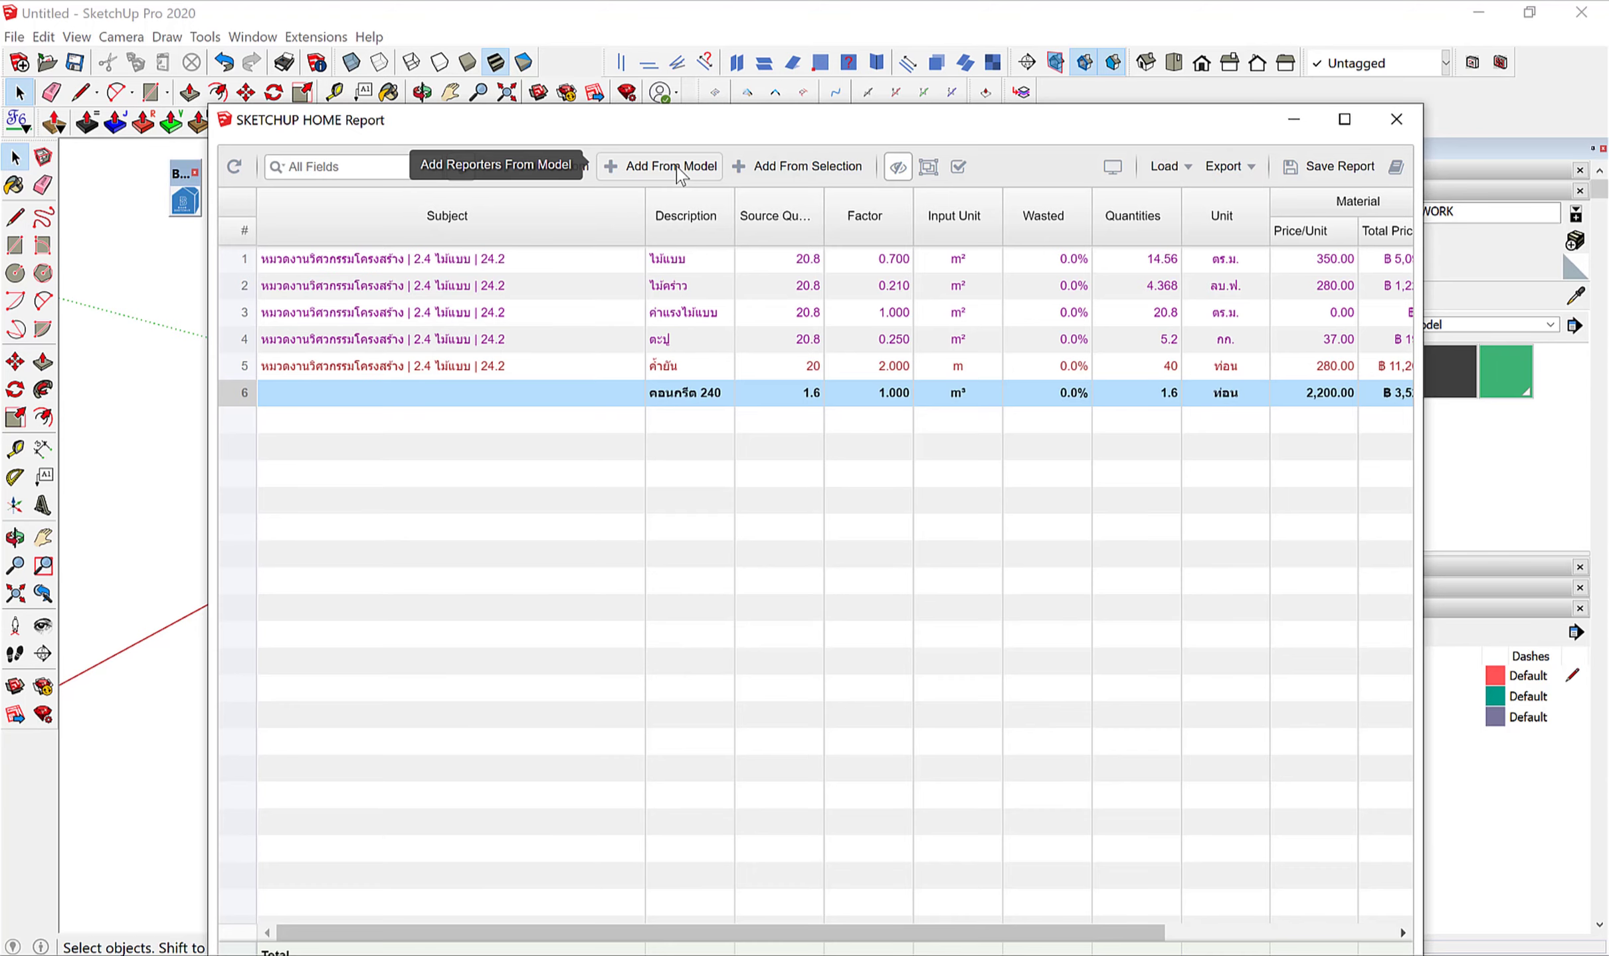
# Add the C1 tag from the model to the report, reported by Volume instead of Length.
pyautogui.click(676, 169)
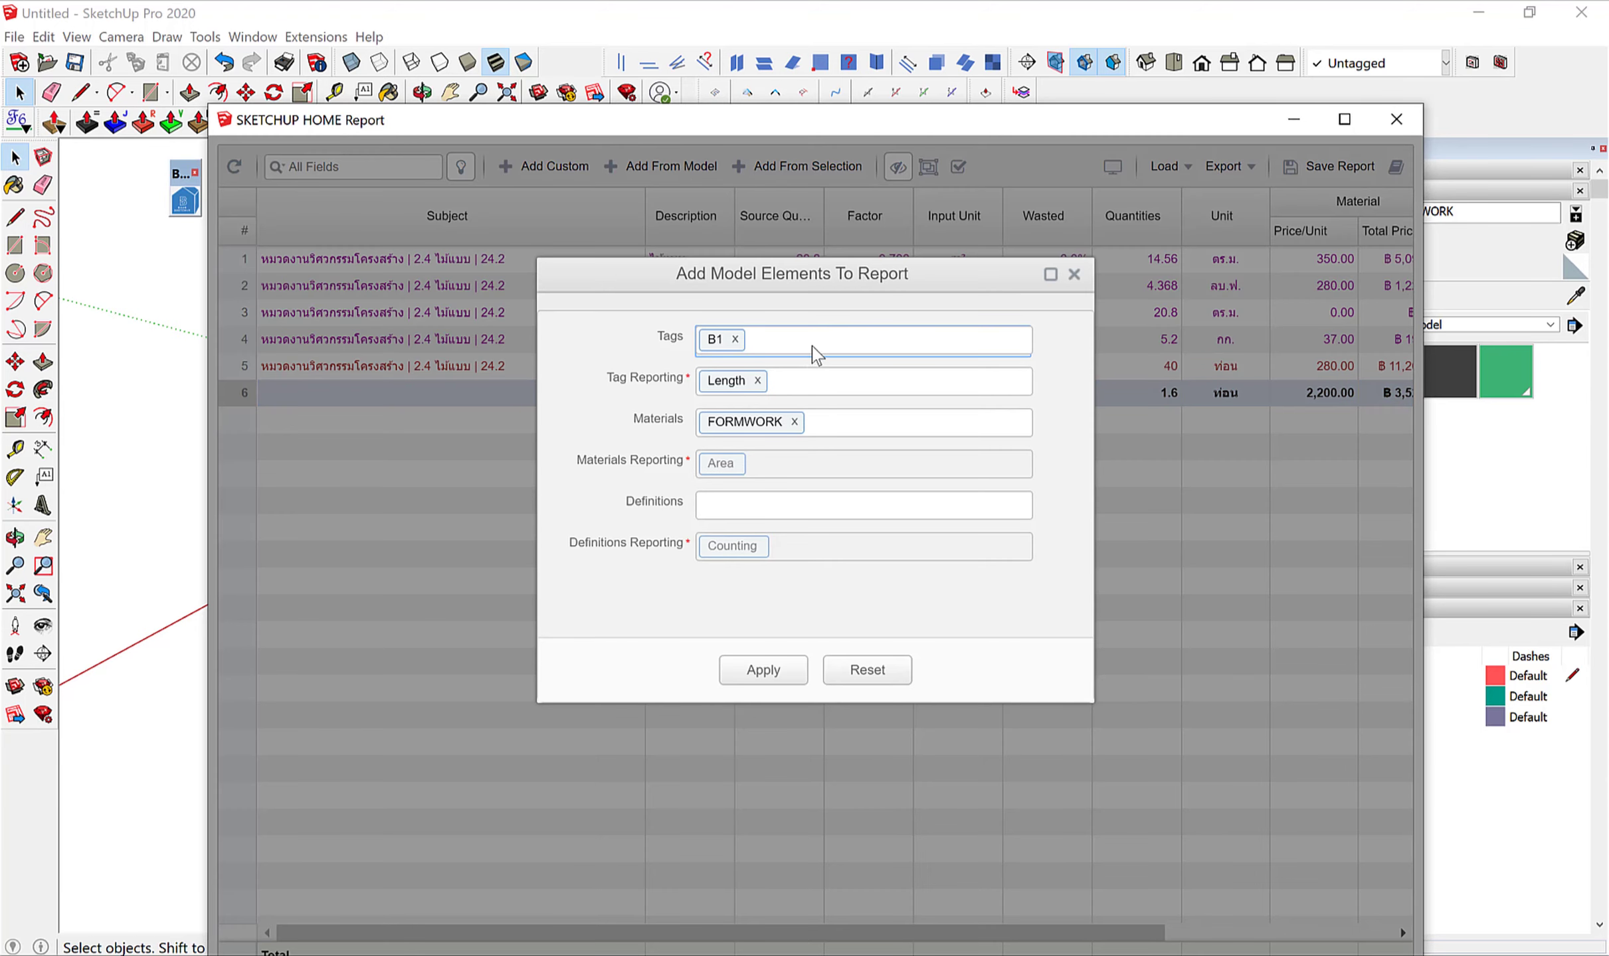
pyautogui.click(814, 347)
pyautogui.click(737, 420)
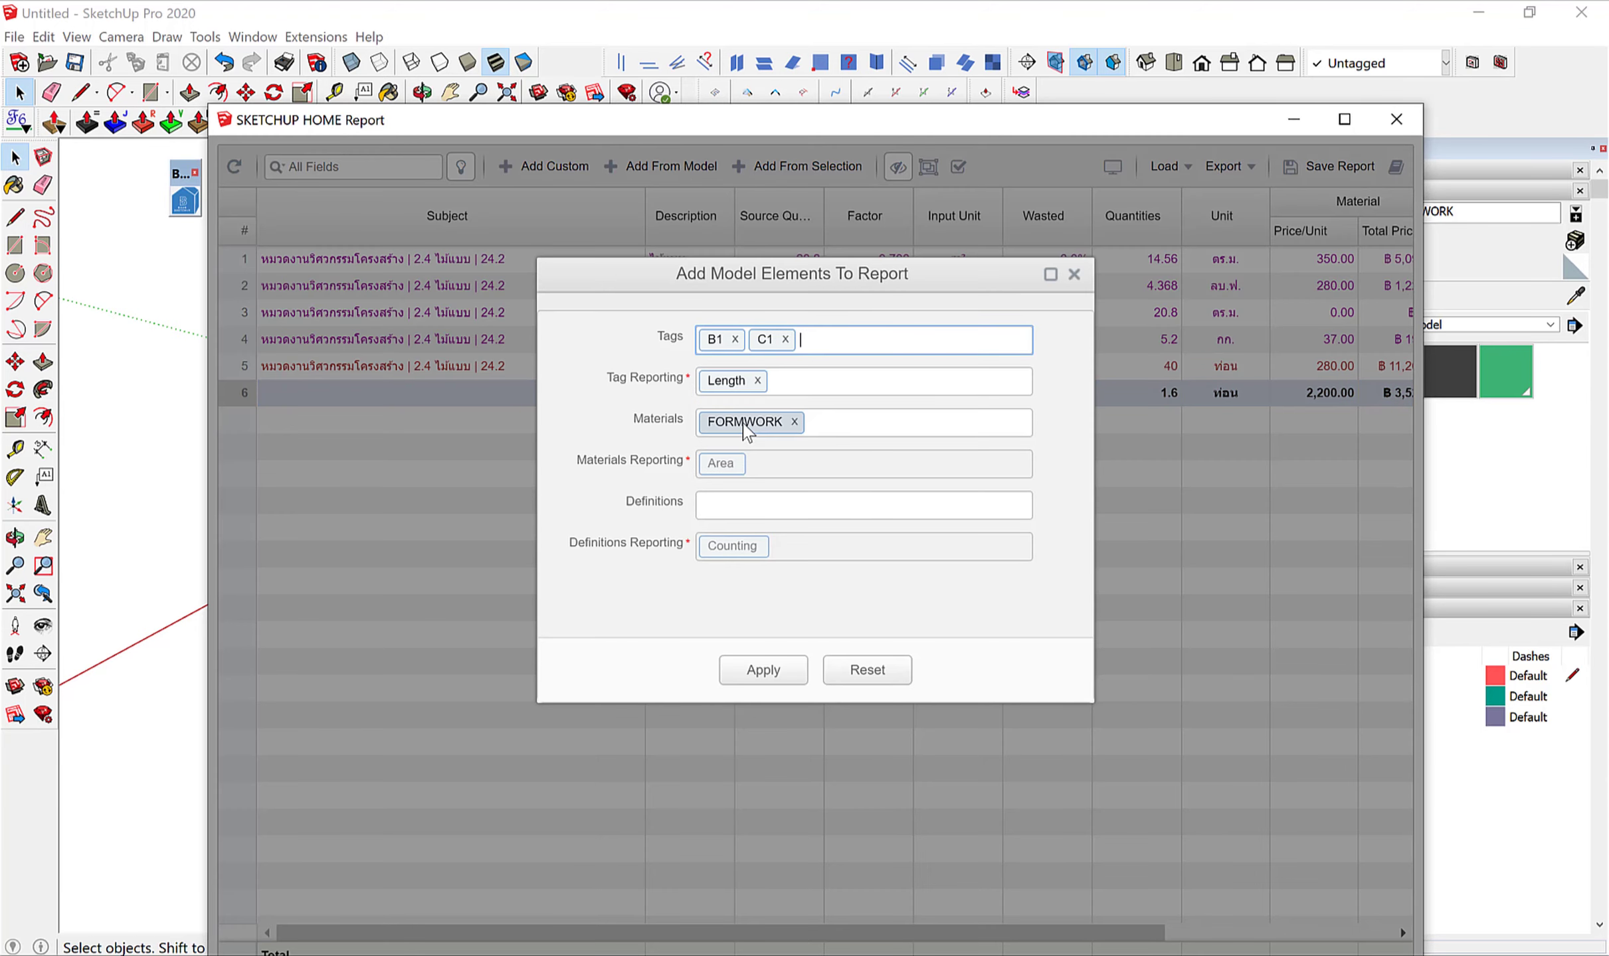
pyautogui.click(766, 383)
pyautogui.click(753, 390)
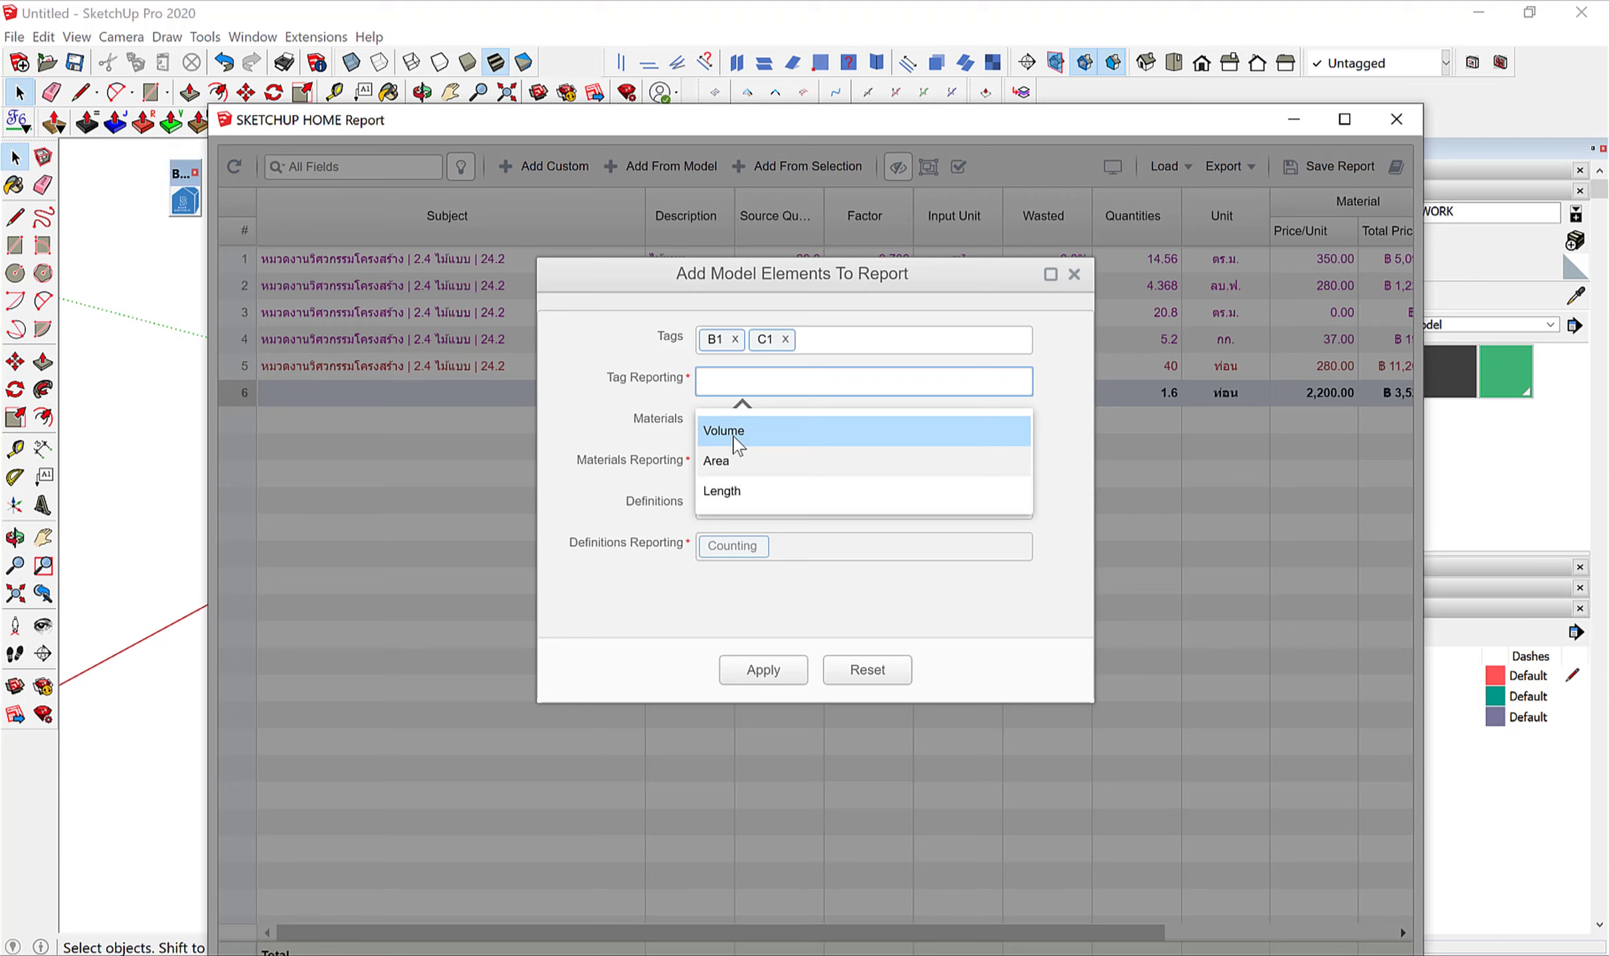
pyautogui.click(736, 438)
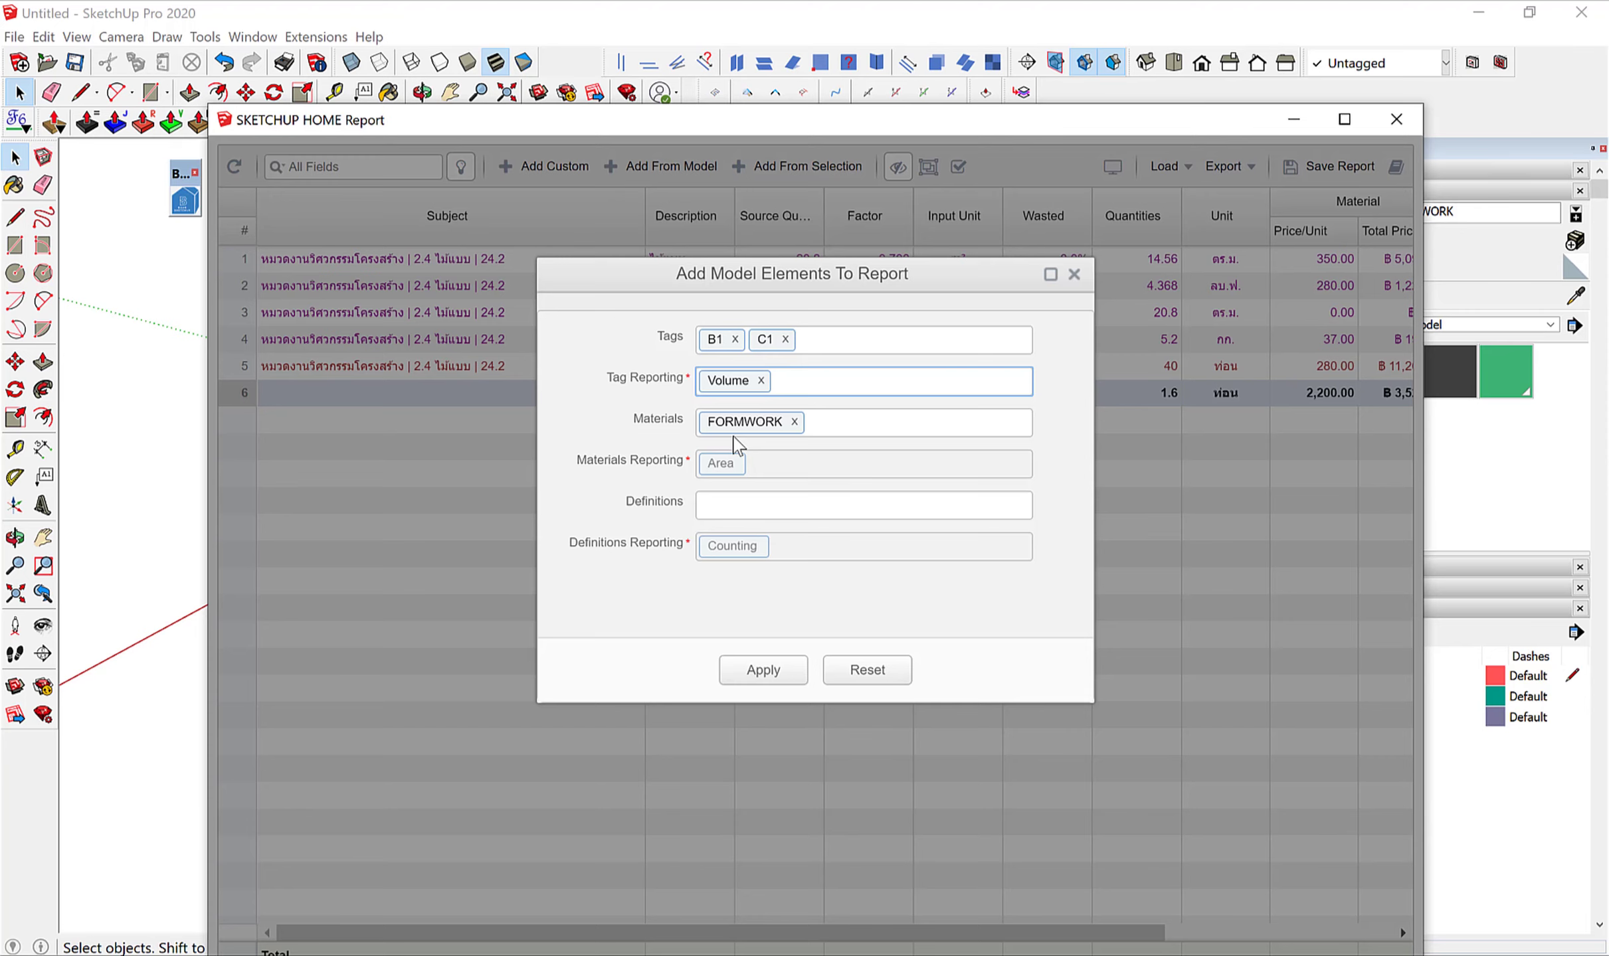
pyautogui.click(756, 671)
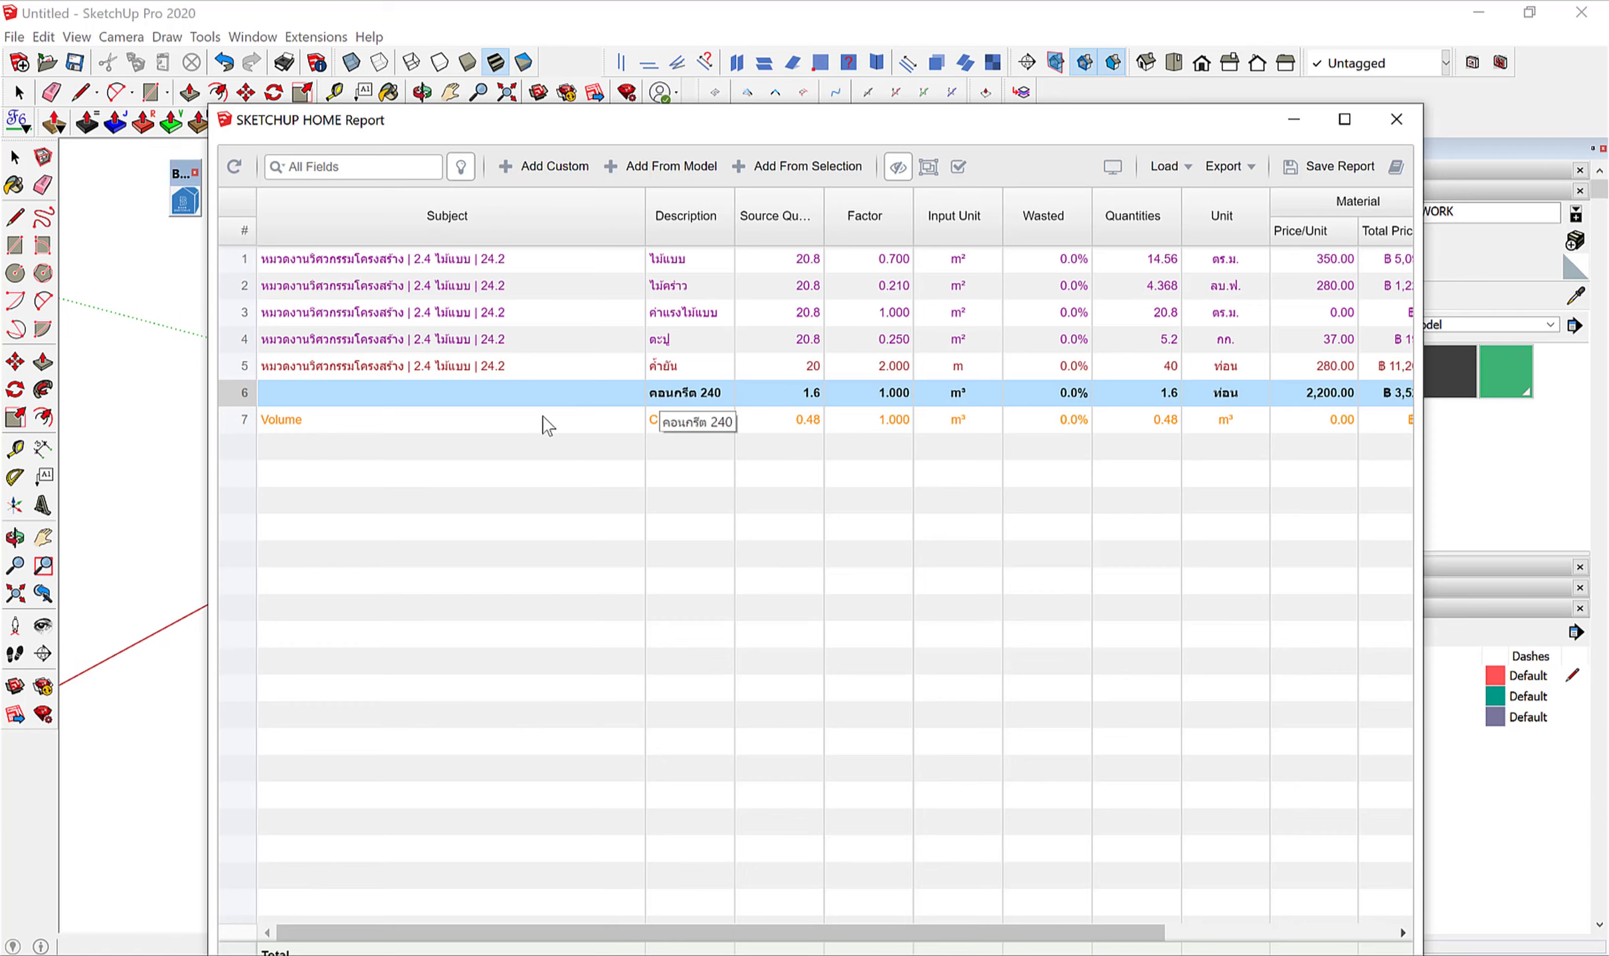
# Set the Subject of rows 6 and 7 to the 2.3 structural concrete category.
pyautogui.keyDown('ctrl'); pyautogui.click(475, 402); pyautogui.keyUp('ctrl')
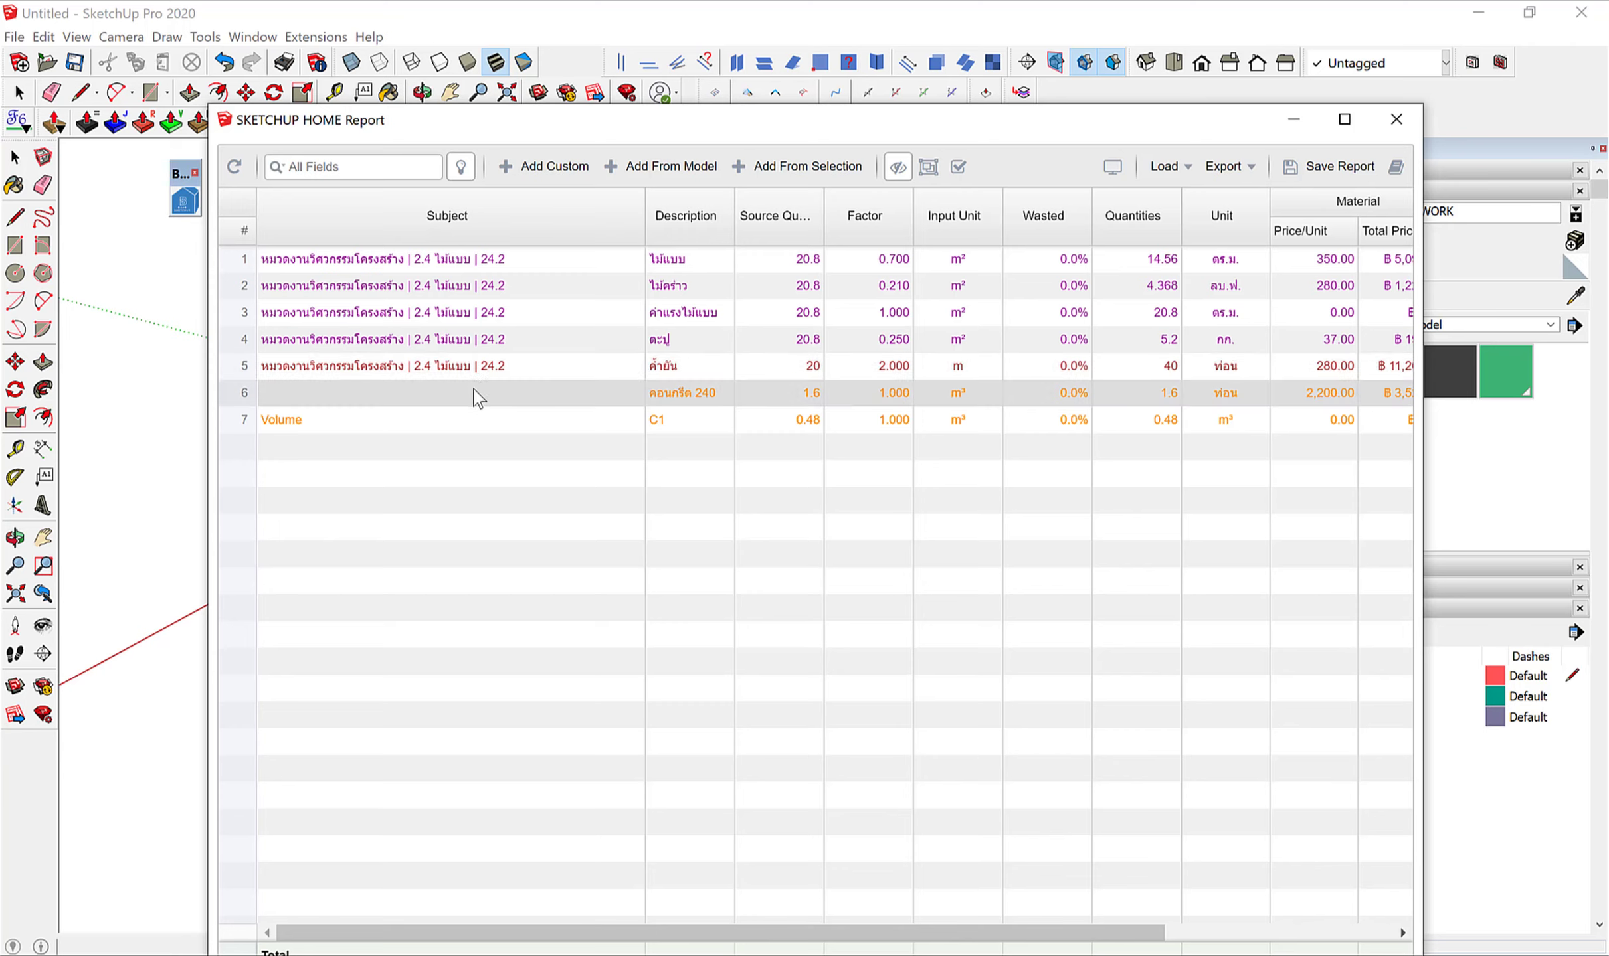
pyautogui.rightClick(474, 397)
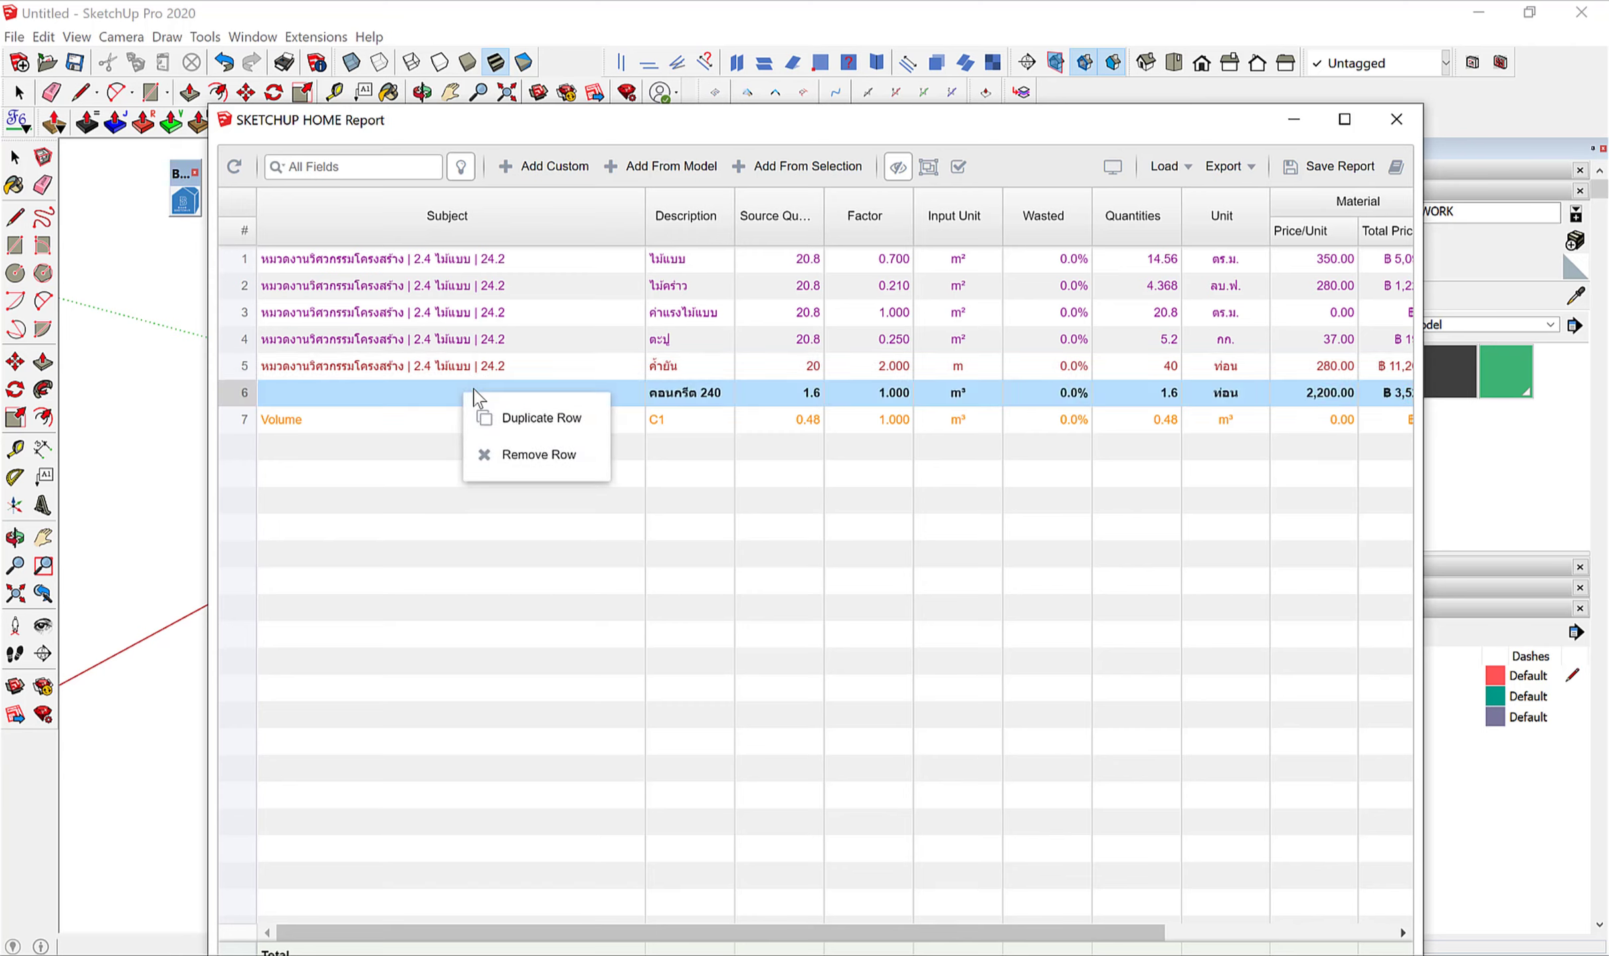
pyautogui.click(690, 473)
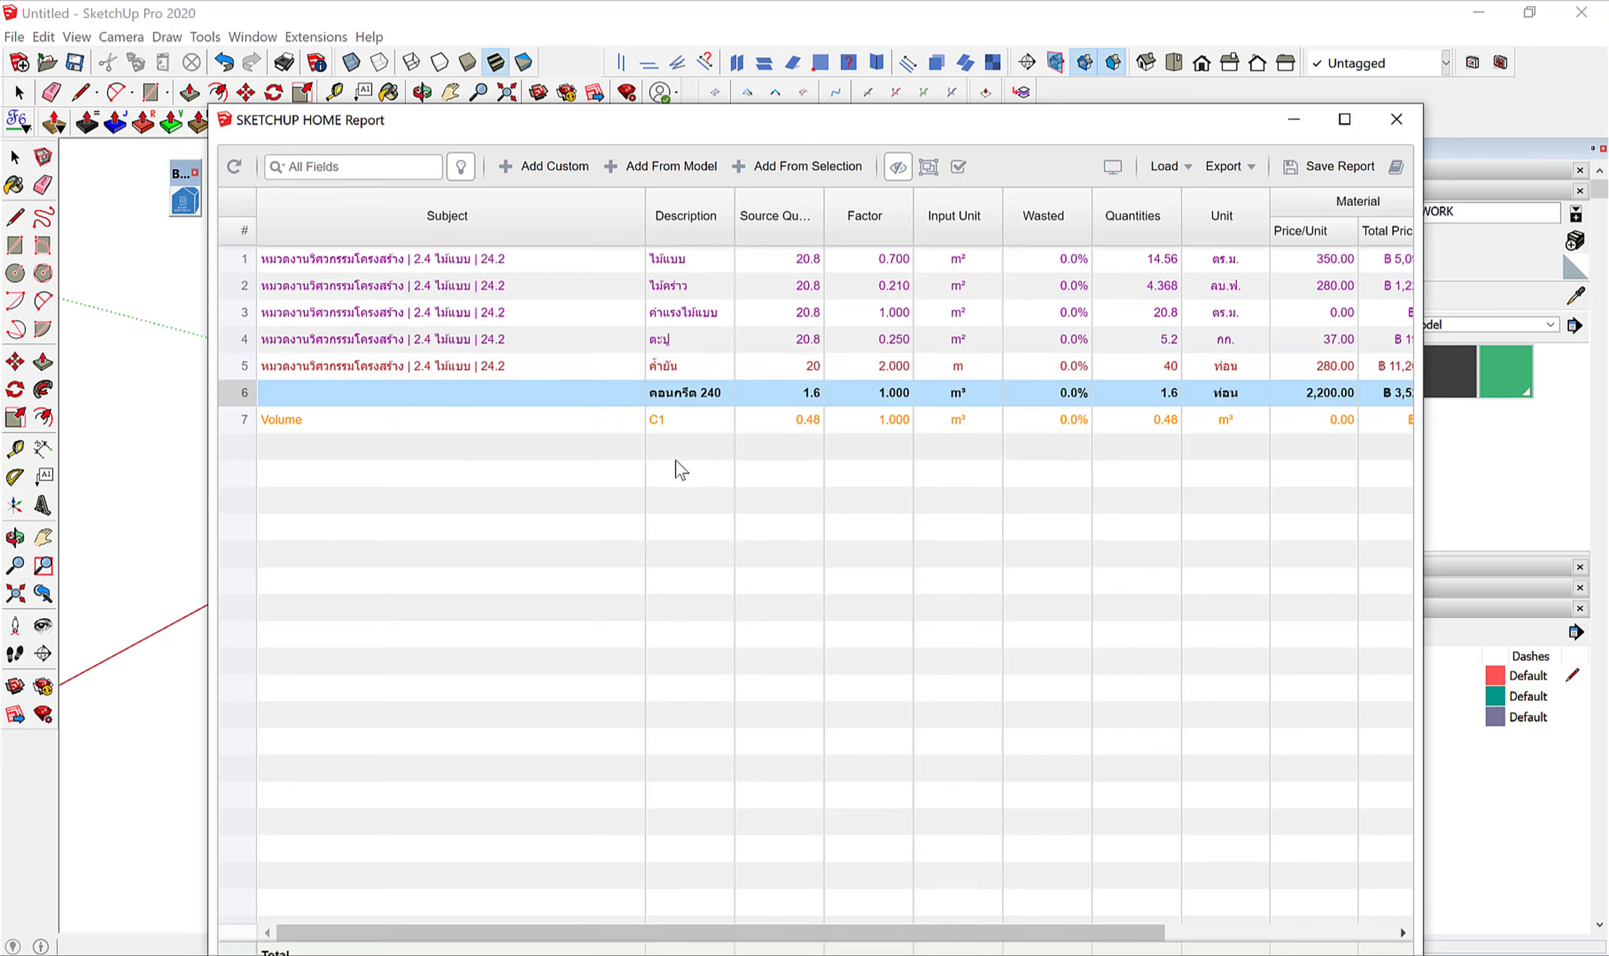
pyautogui.doubleClick(377, 393)
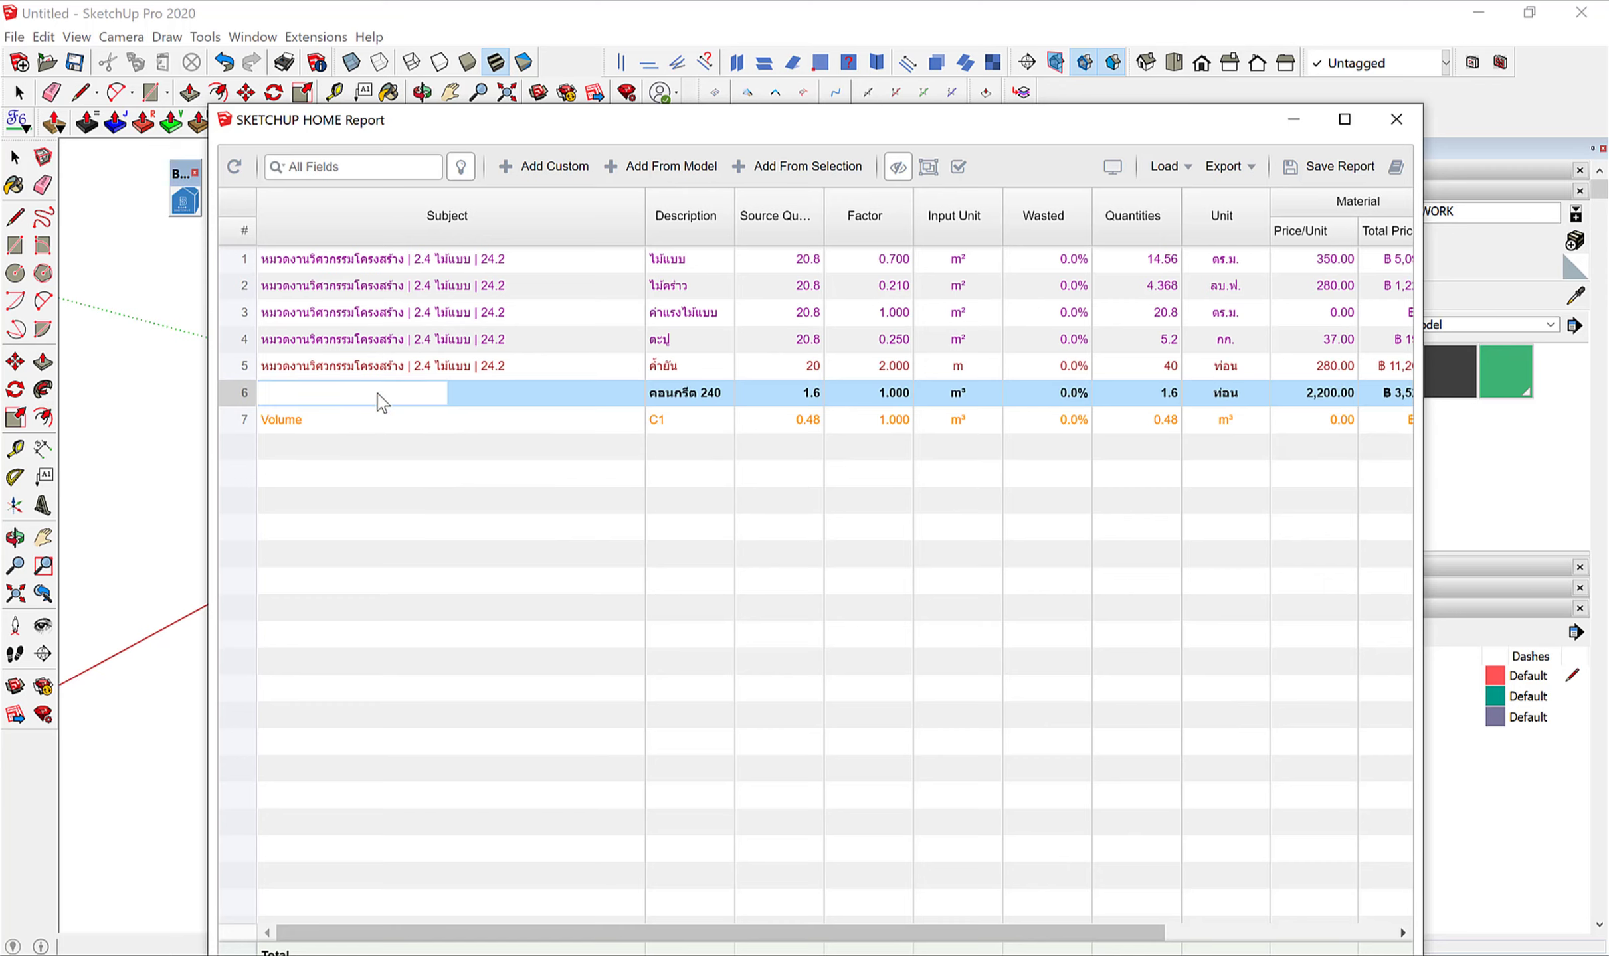
pyautogui.write('2')
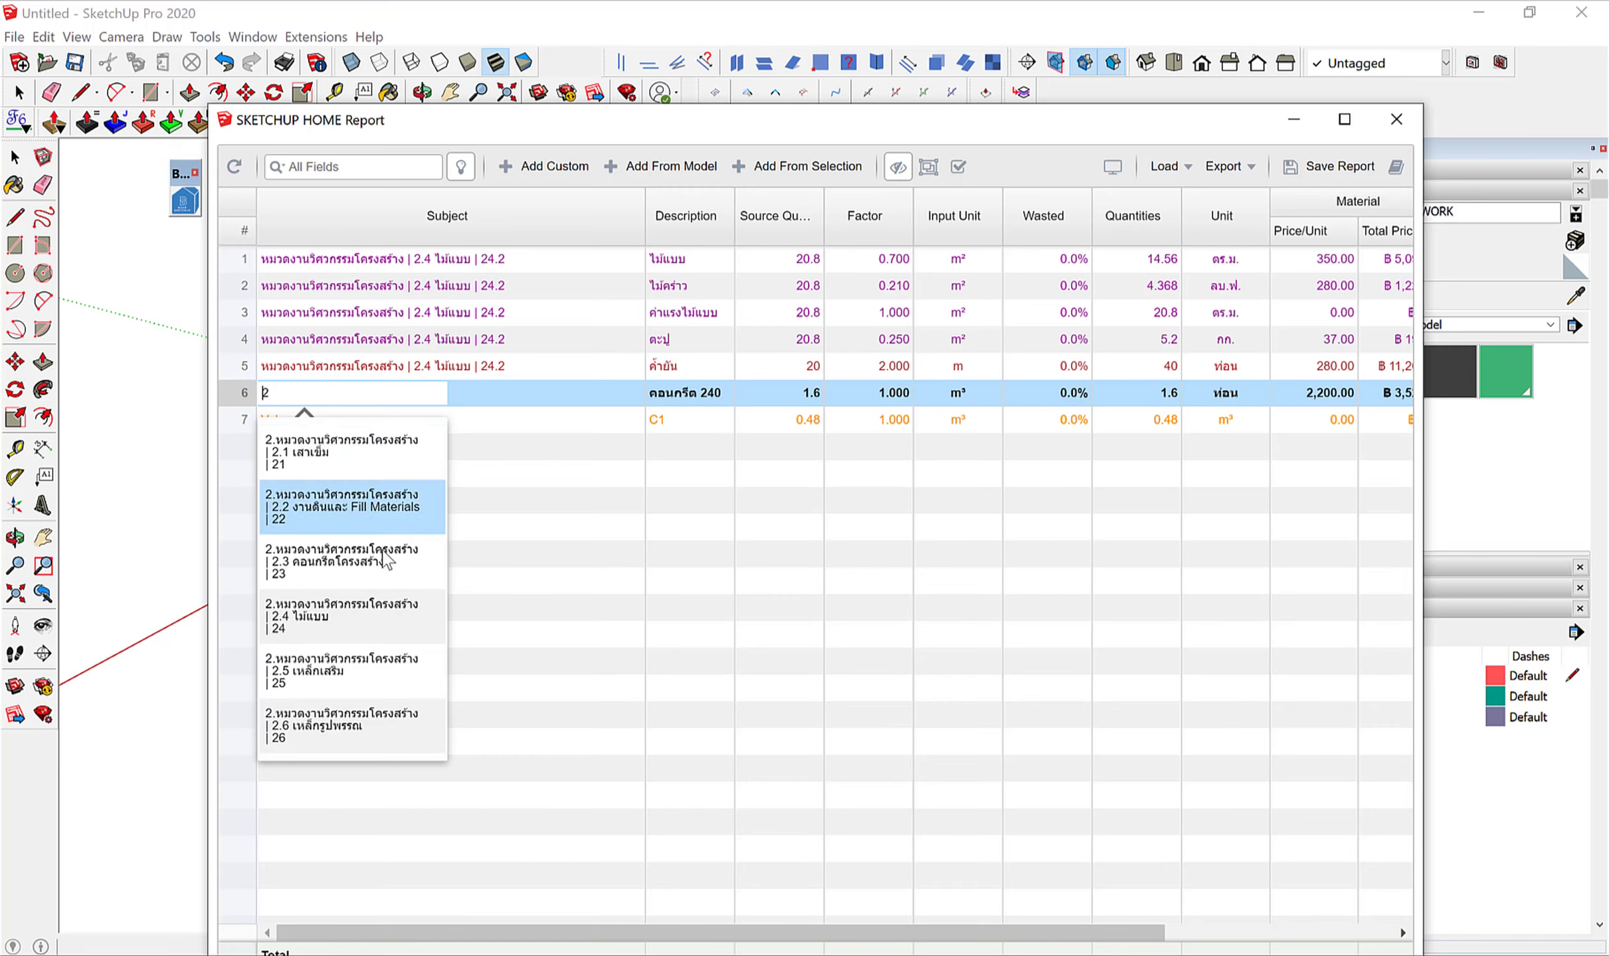
pyautogui.click(388, 561)
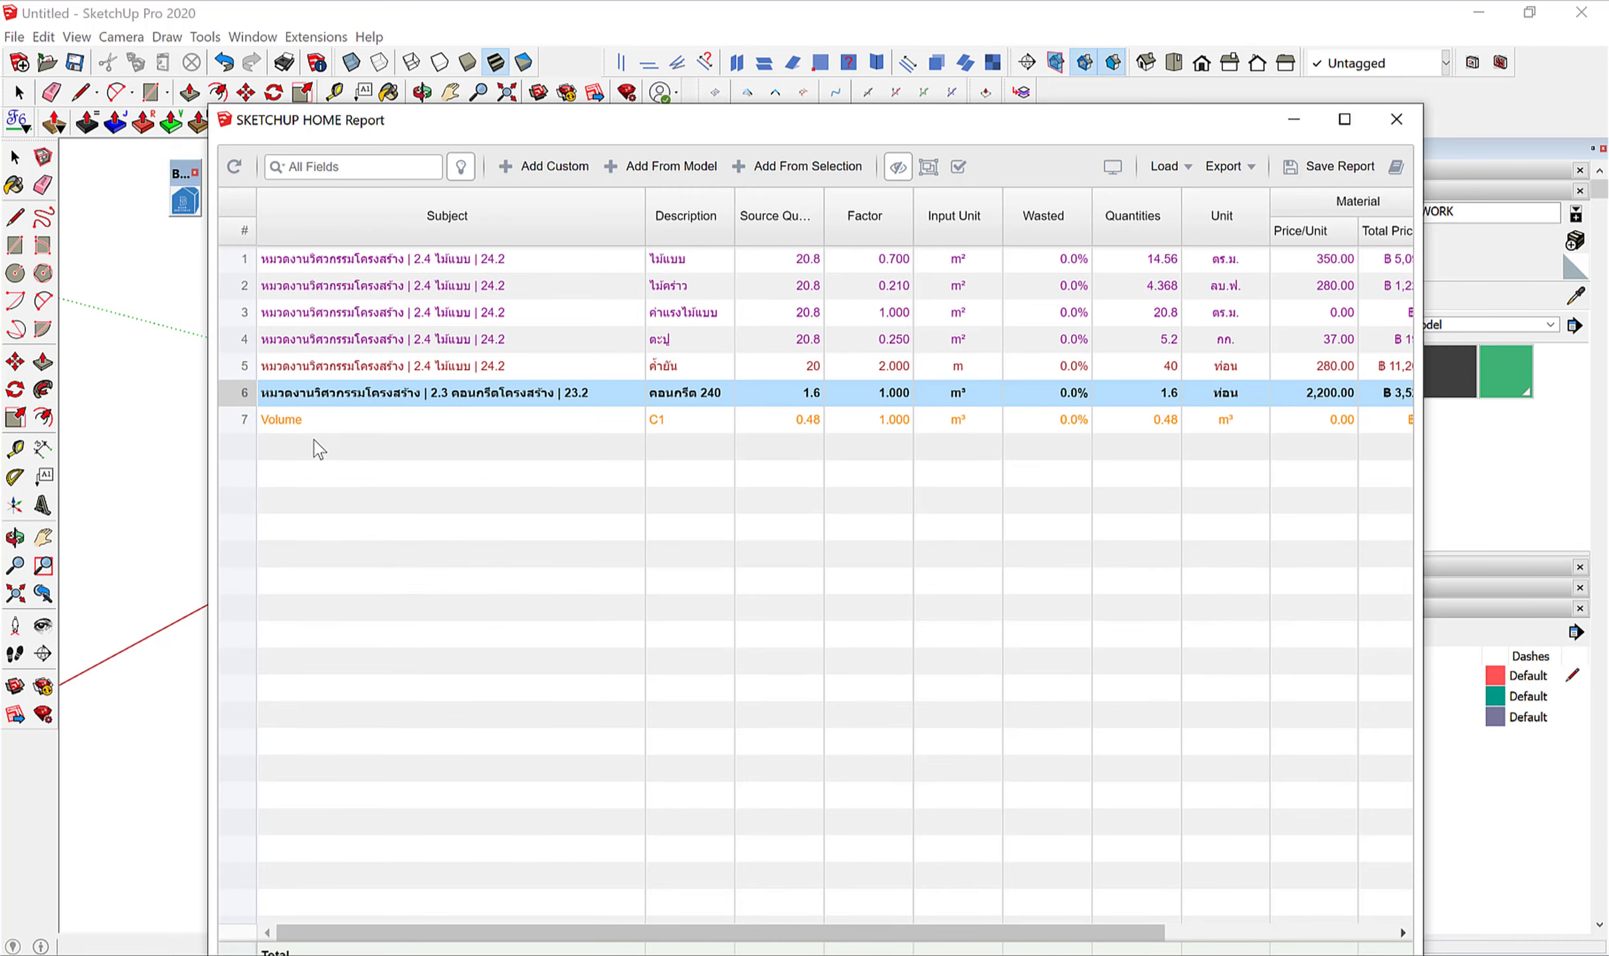
pyautogui.click(309, 421)
pyautogui.moveTo(309, 420); pyautogui.dragTo(247, 422)
pyautogui.write('2')
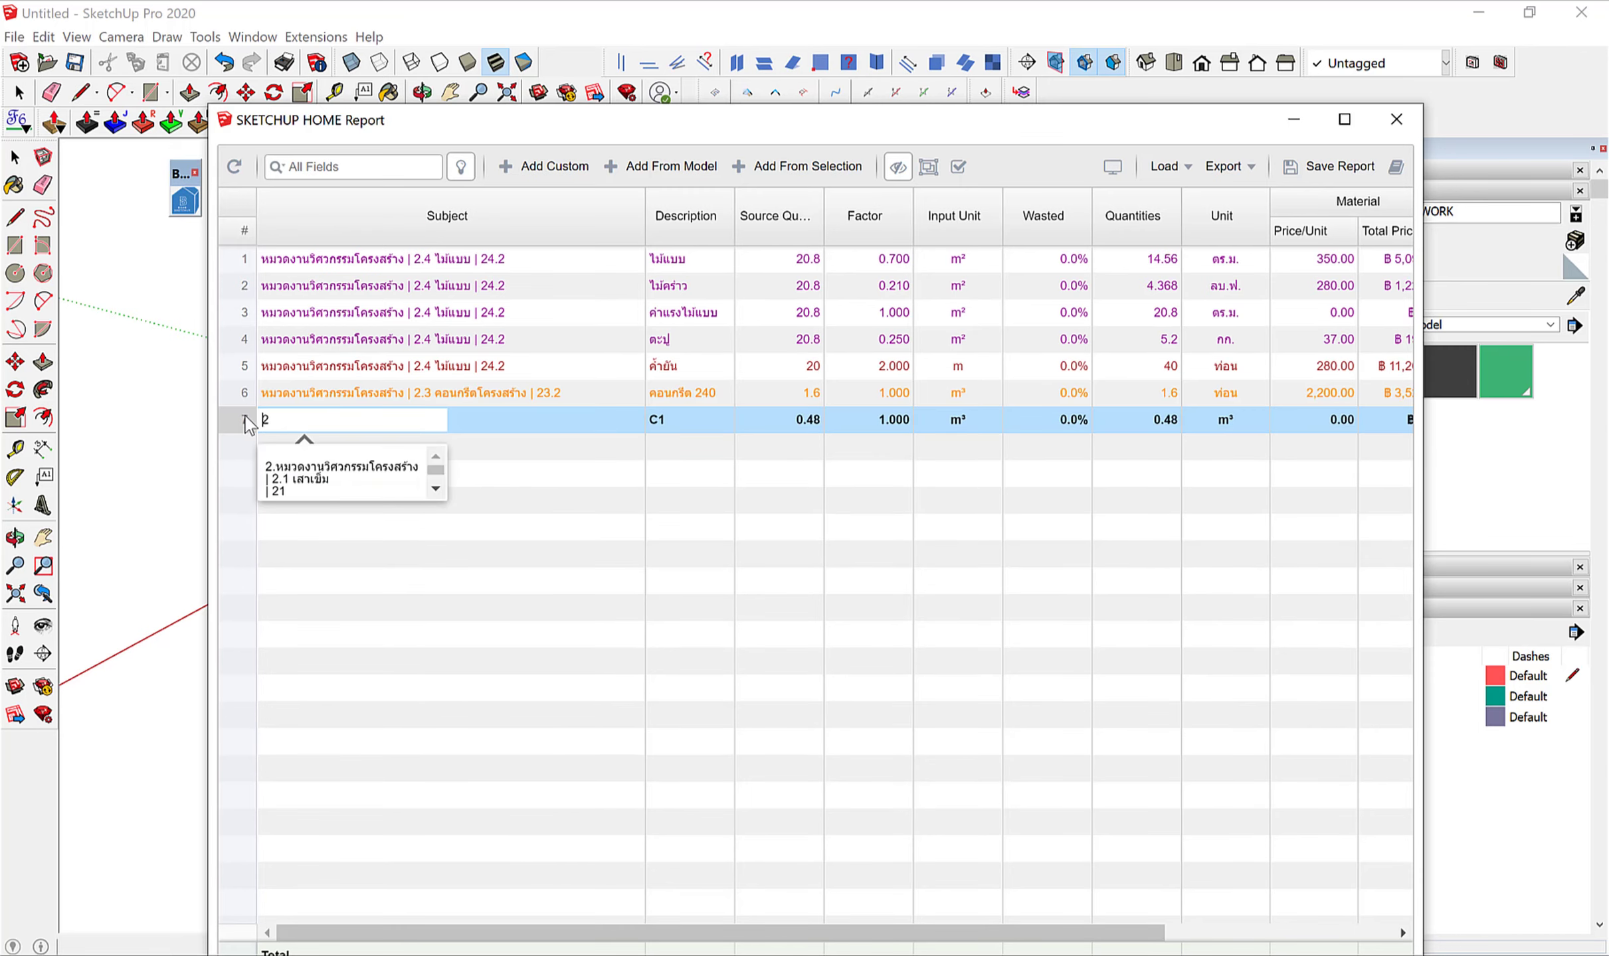
pyautogui.click(368, 573)
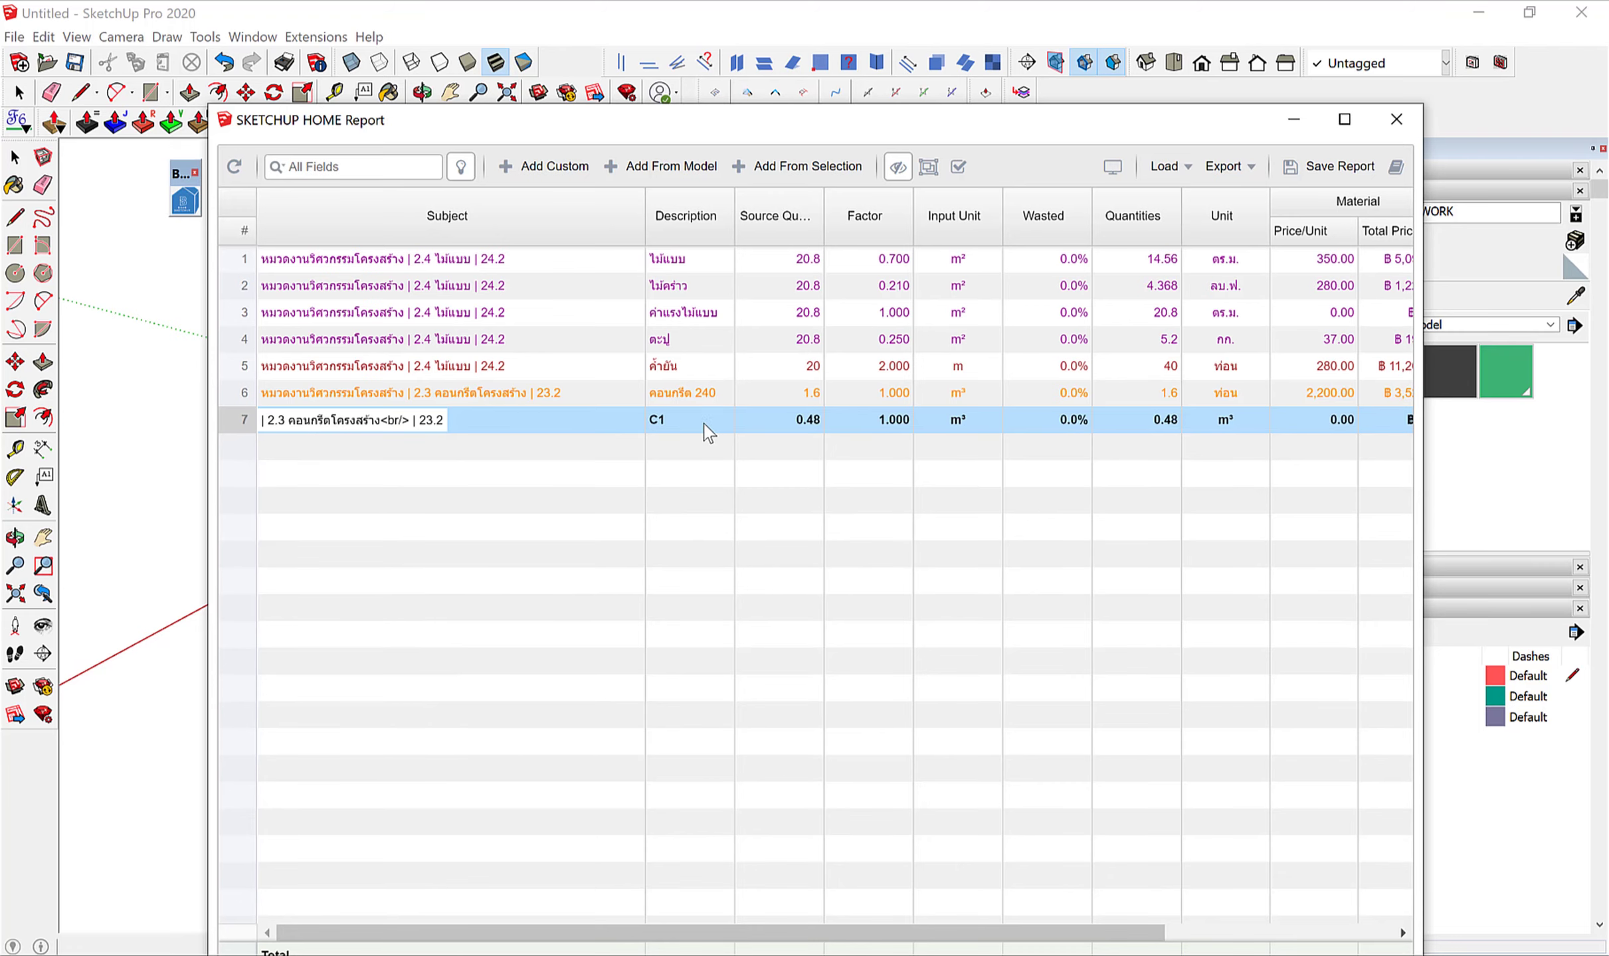
# Copy row 6's description คอนกรีต 240 into row 7's Description.
pyautogui.doubleClick(679, 392)
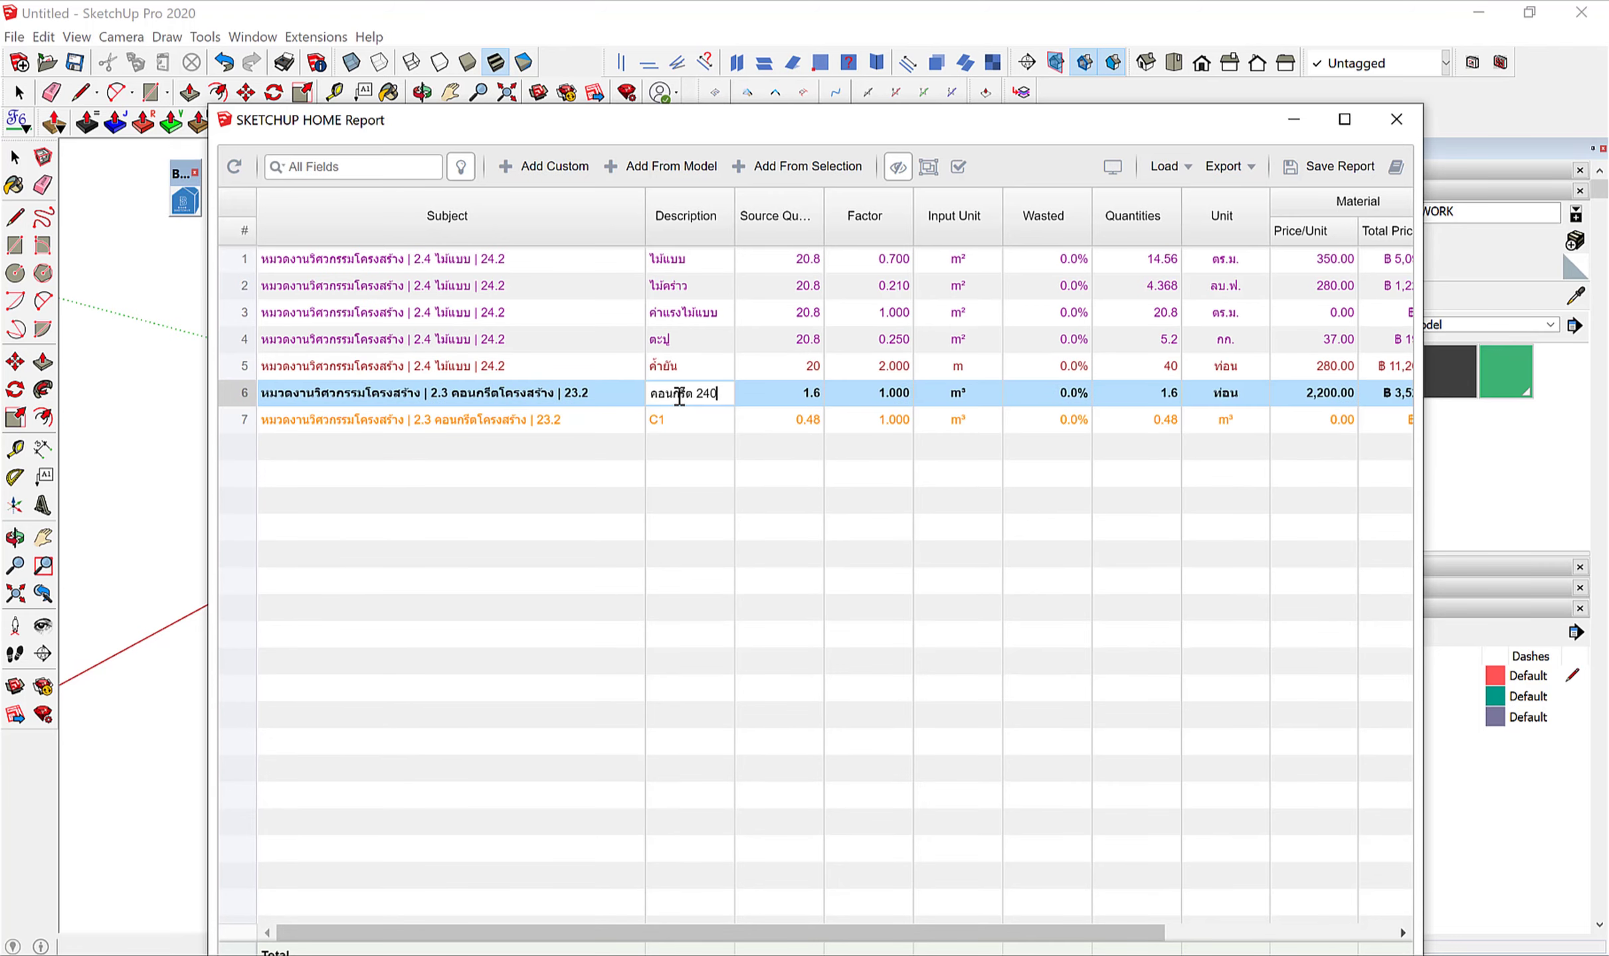
pyautogui.moveTo(718, 396); pyautogui.dragTo(648, 395)
pyautogui.hotkey('ctrl', 'c')
pyautogui.doubleClick(678, 421)
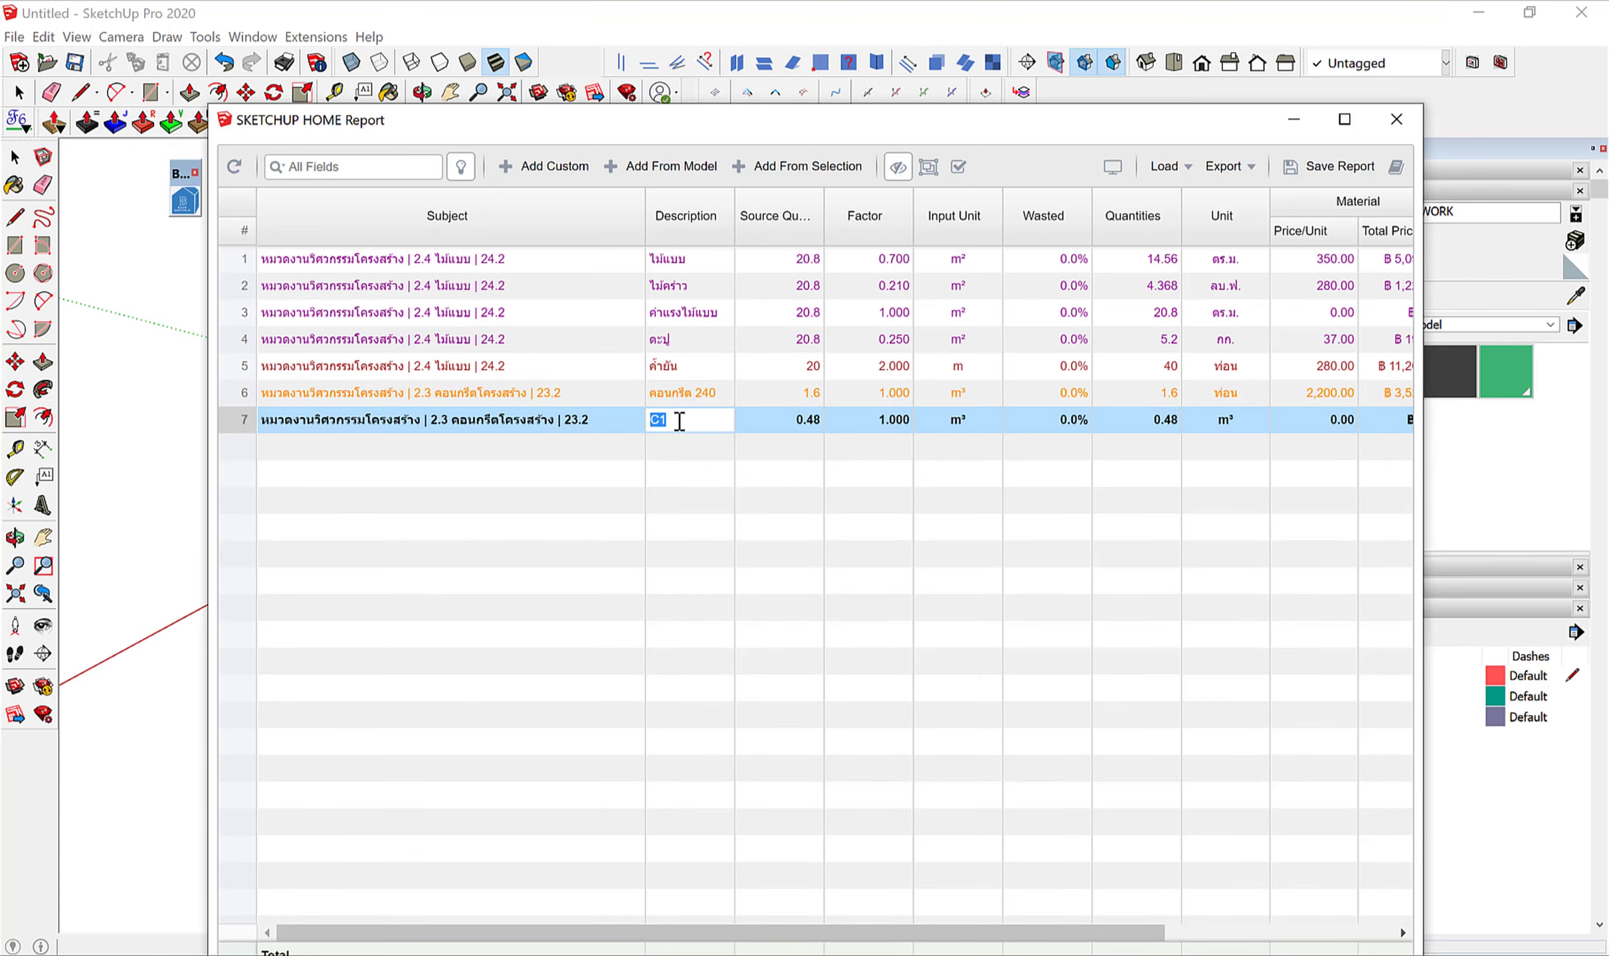
pyautogui.hotkey('ctrl', 'v')
pyautogui.press('Return')
# Change the unit of rows 6 and 7 to ลบ.ม.
pyautogui.doubleClick(1216, 394)
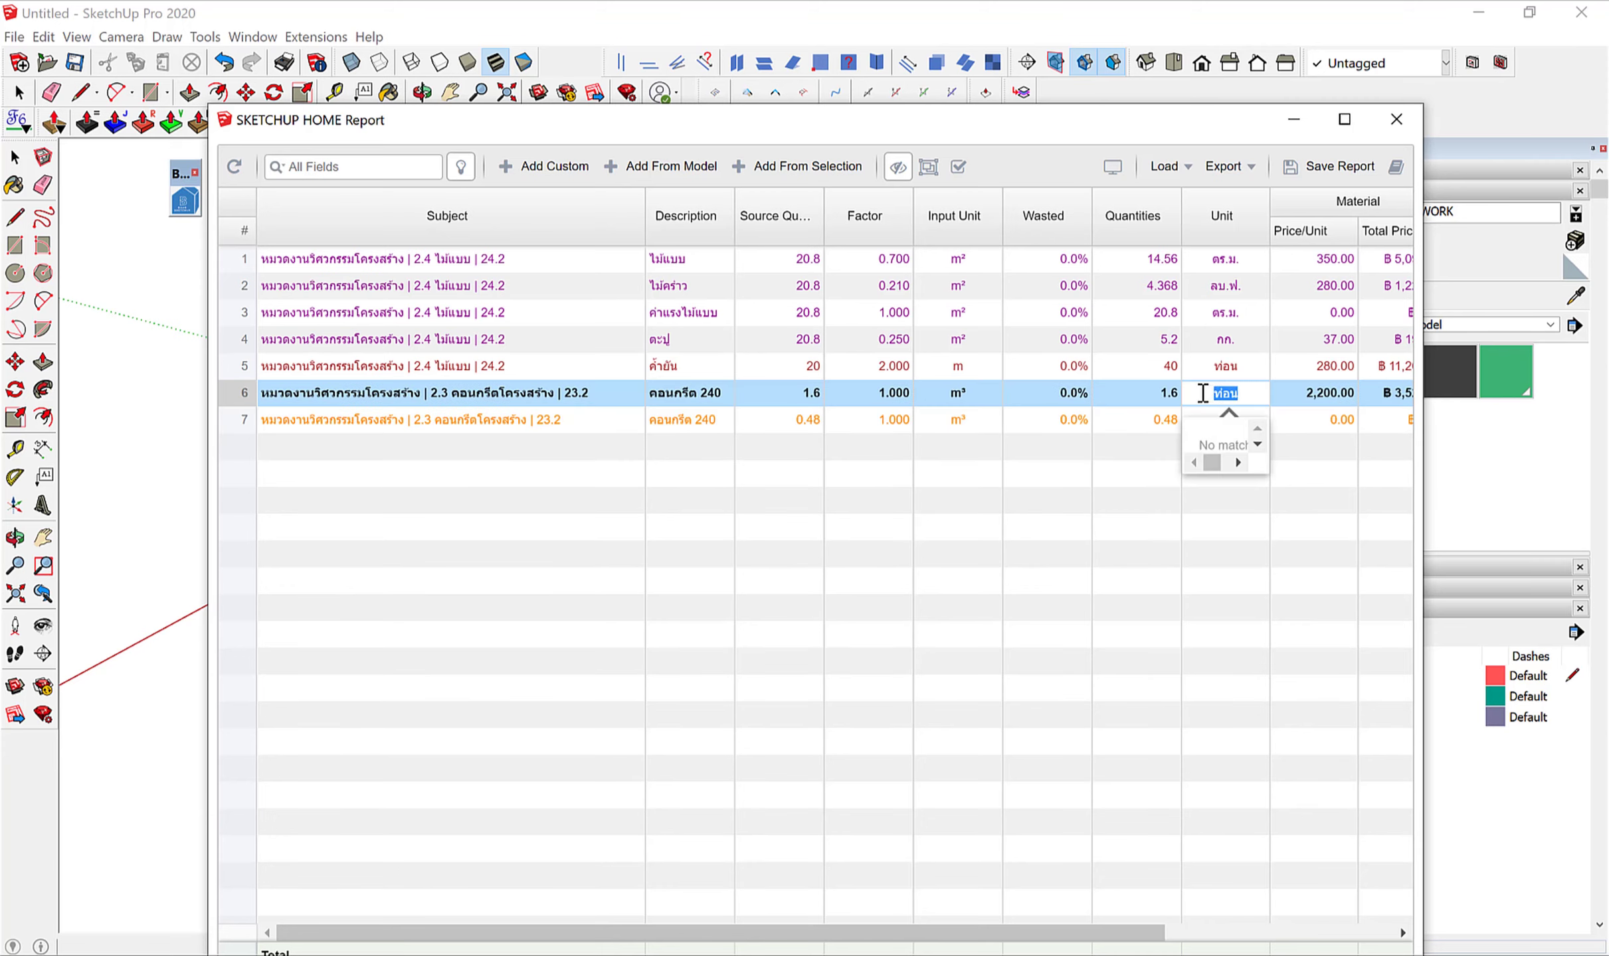
pyautogui.write('ล')
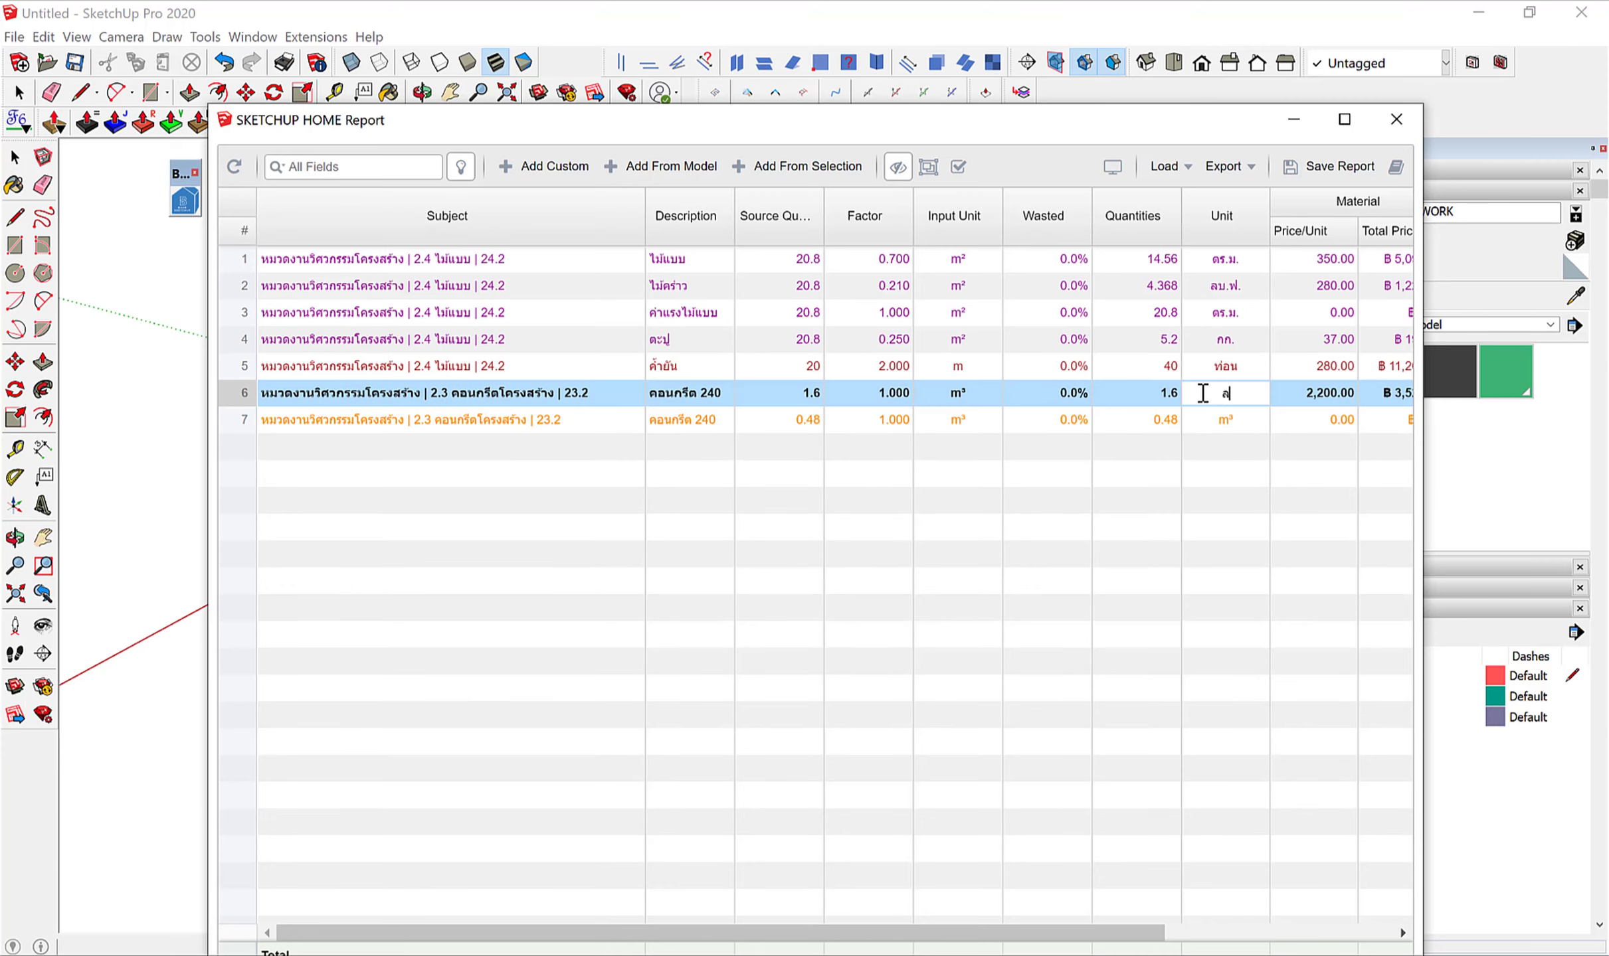
pyautogui.write('บ.ม')
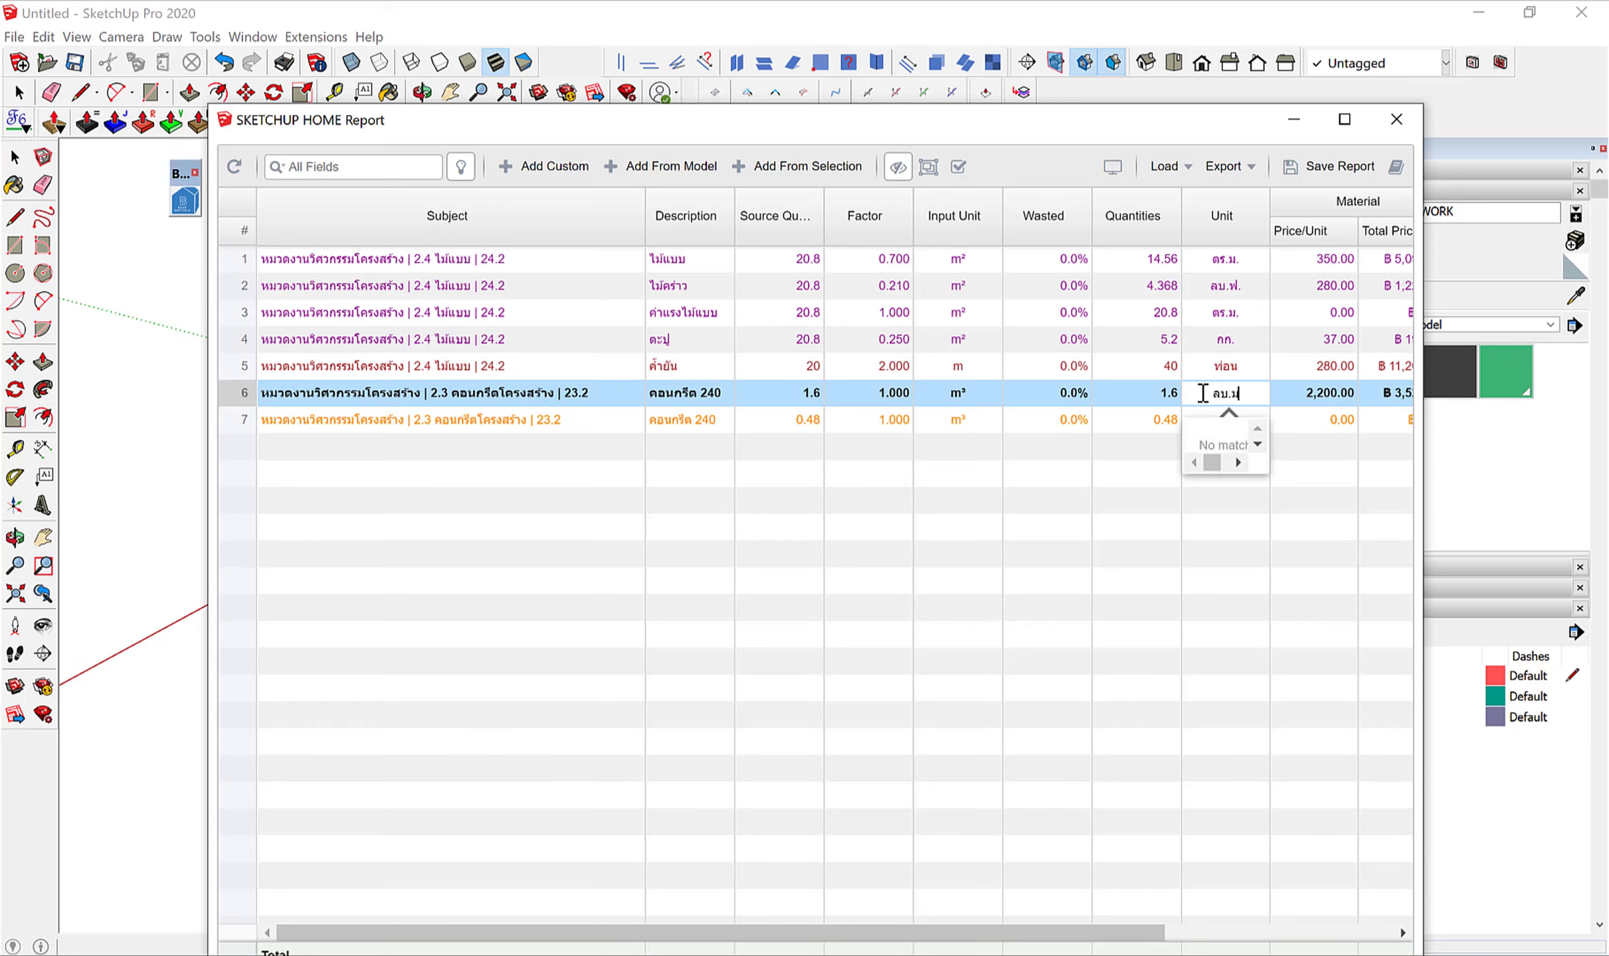
pyautogui.press('BackSpace')
pyautogui.press('BackSpace')
pyautogui.write('.')
pyautogui.press('BackSpace')
pyautogui.write('.ม.')
pyautogui.click(1077, 631)
pyautogui.moveTo(937, 933); pyautogui.dragTo(1147, 936)
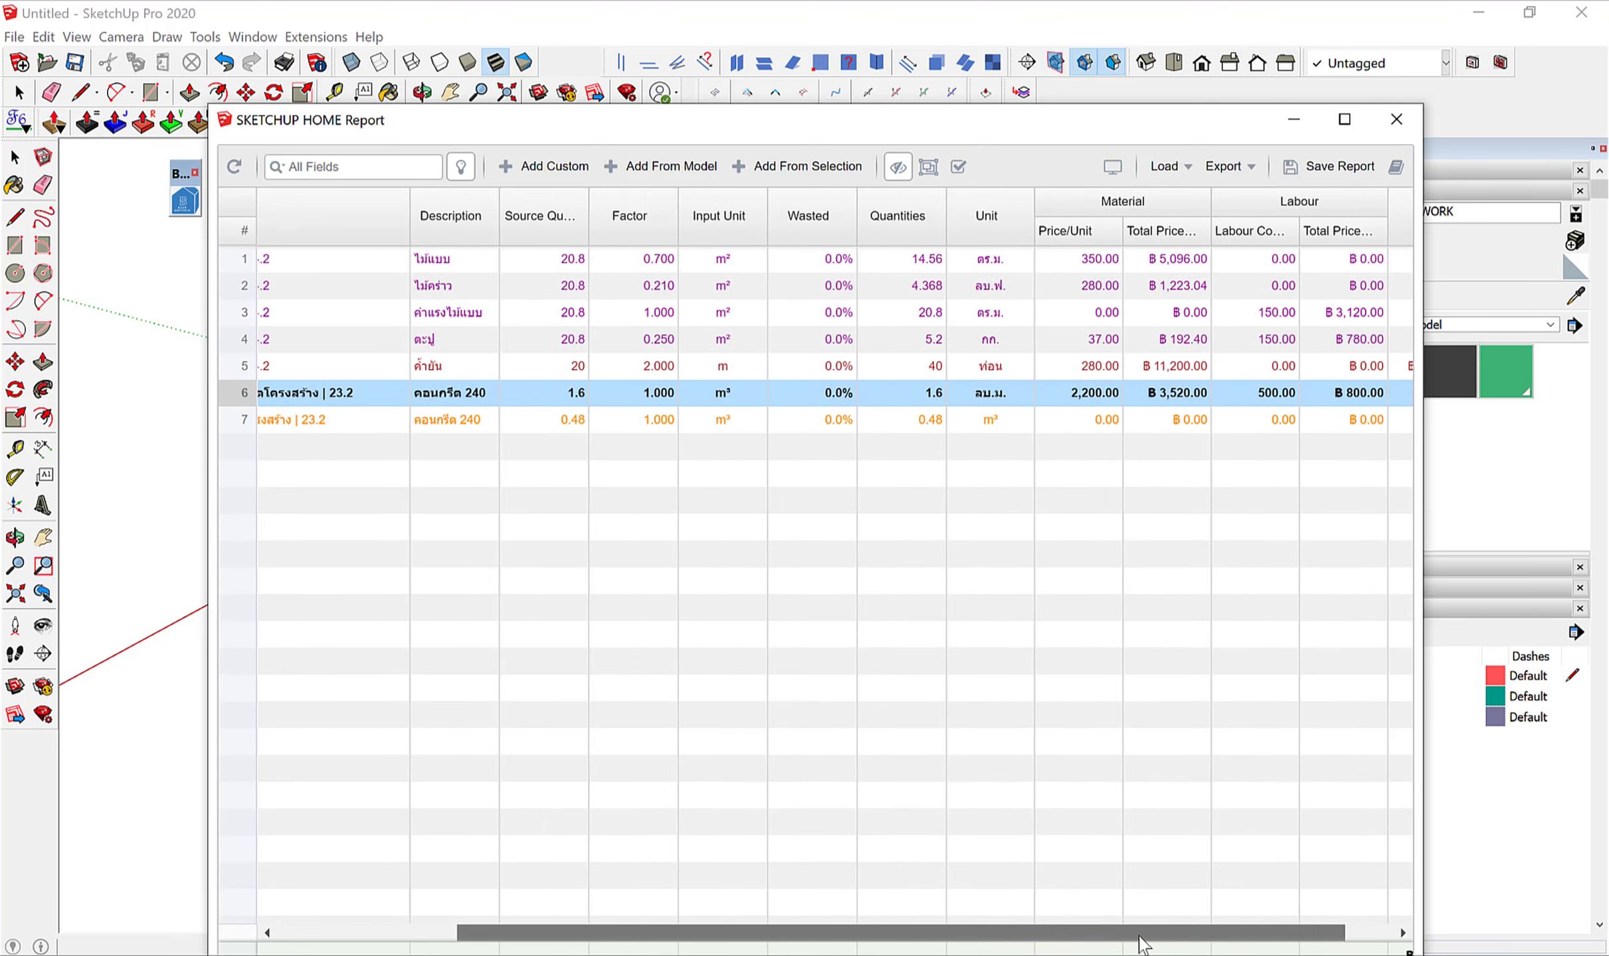
pyautogui.doubleClick(978, 399)
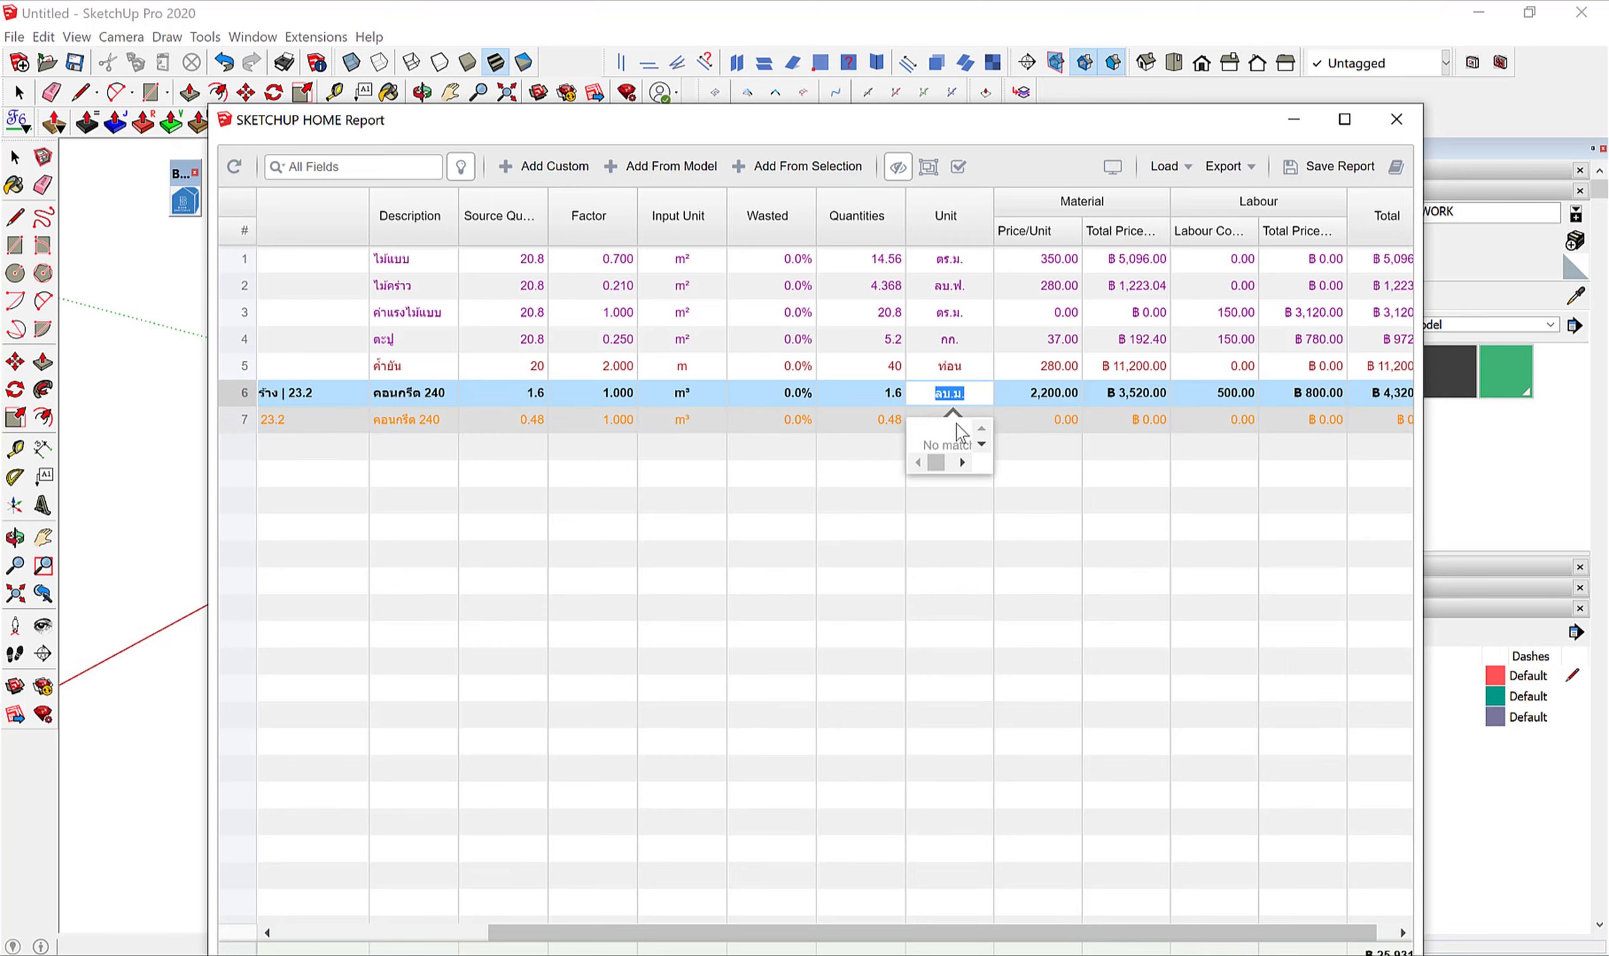
pyautogui.click(956, 424)
pyautogui.click(973, 421)
pyautogui.press('BackSpace')
pyautogui.press('BackSpace')
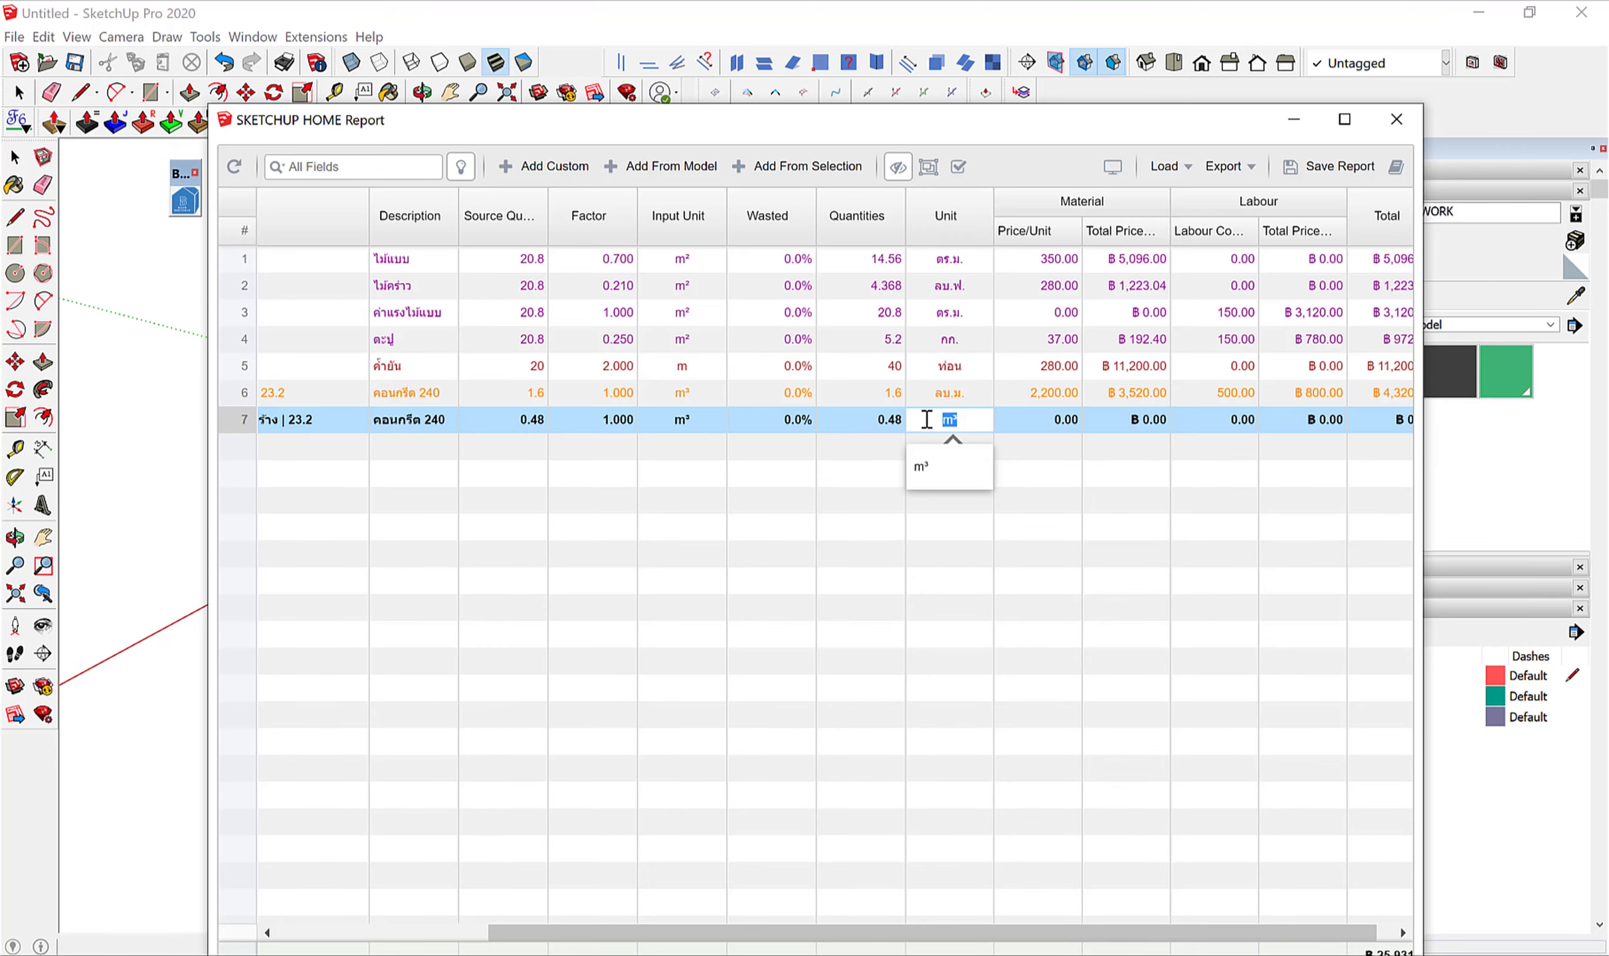
pyautogui.write('ลบ.ม.')
pyautogui.press('Return')
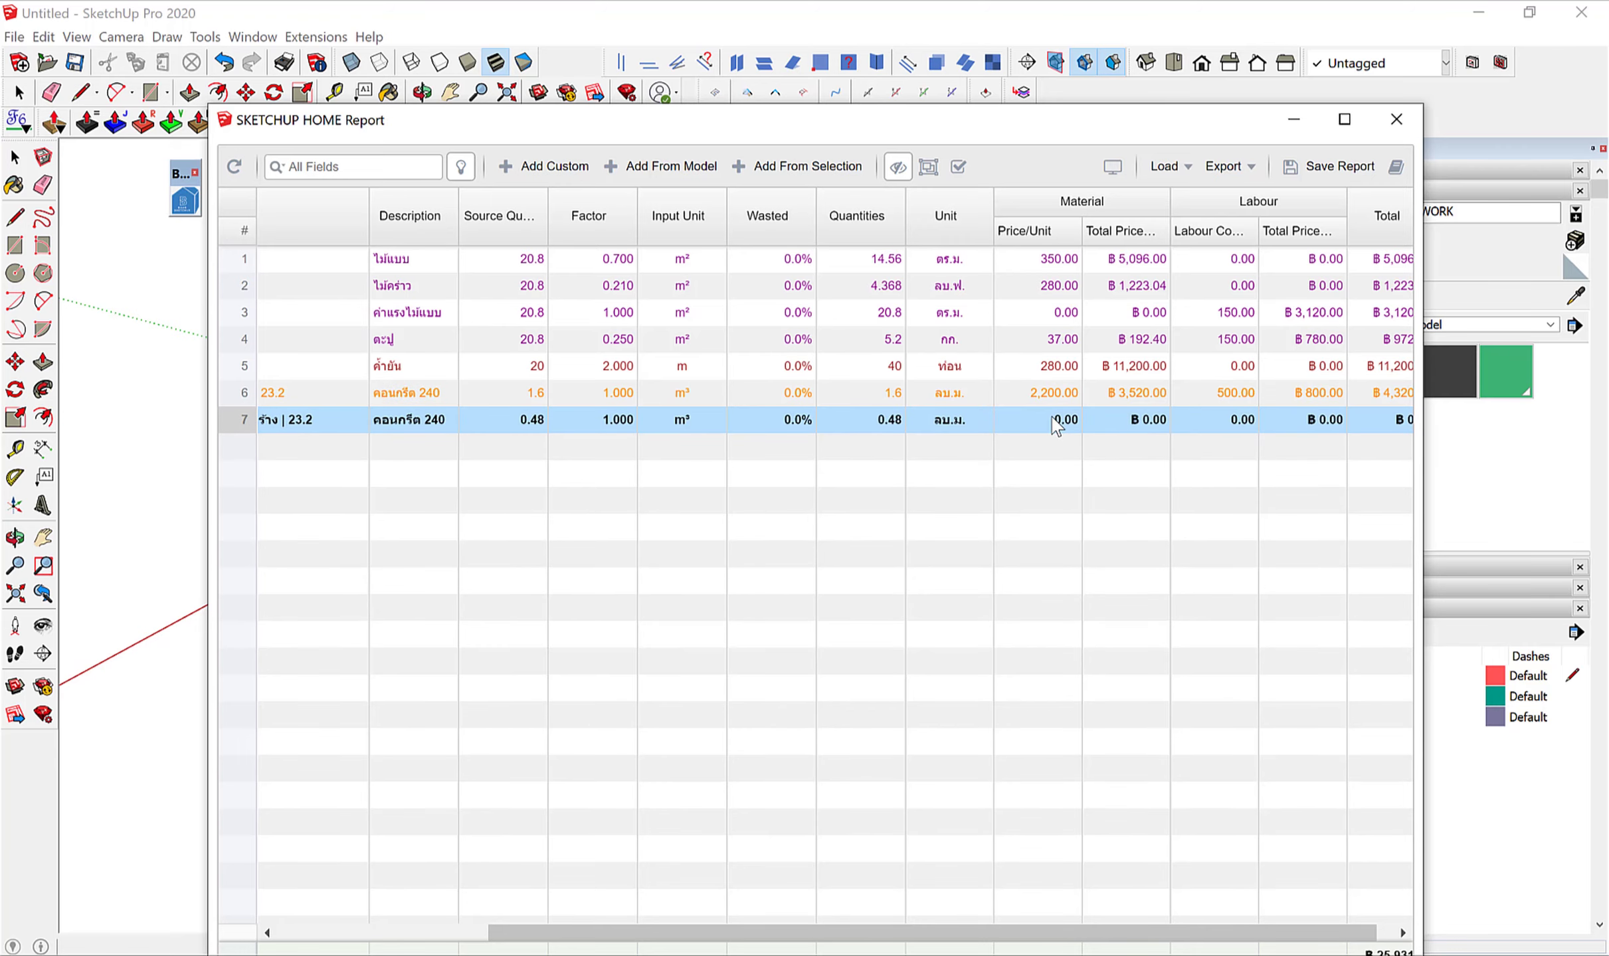
# Give row 7 a 2,200 material price and 500 labour cost, then refresh the totals.
pyautogui.doubleClick(1057, 418)
pyautogui.write('2')
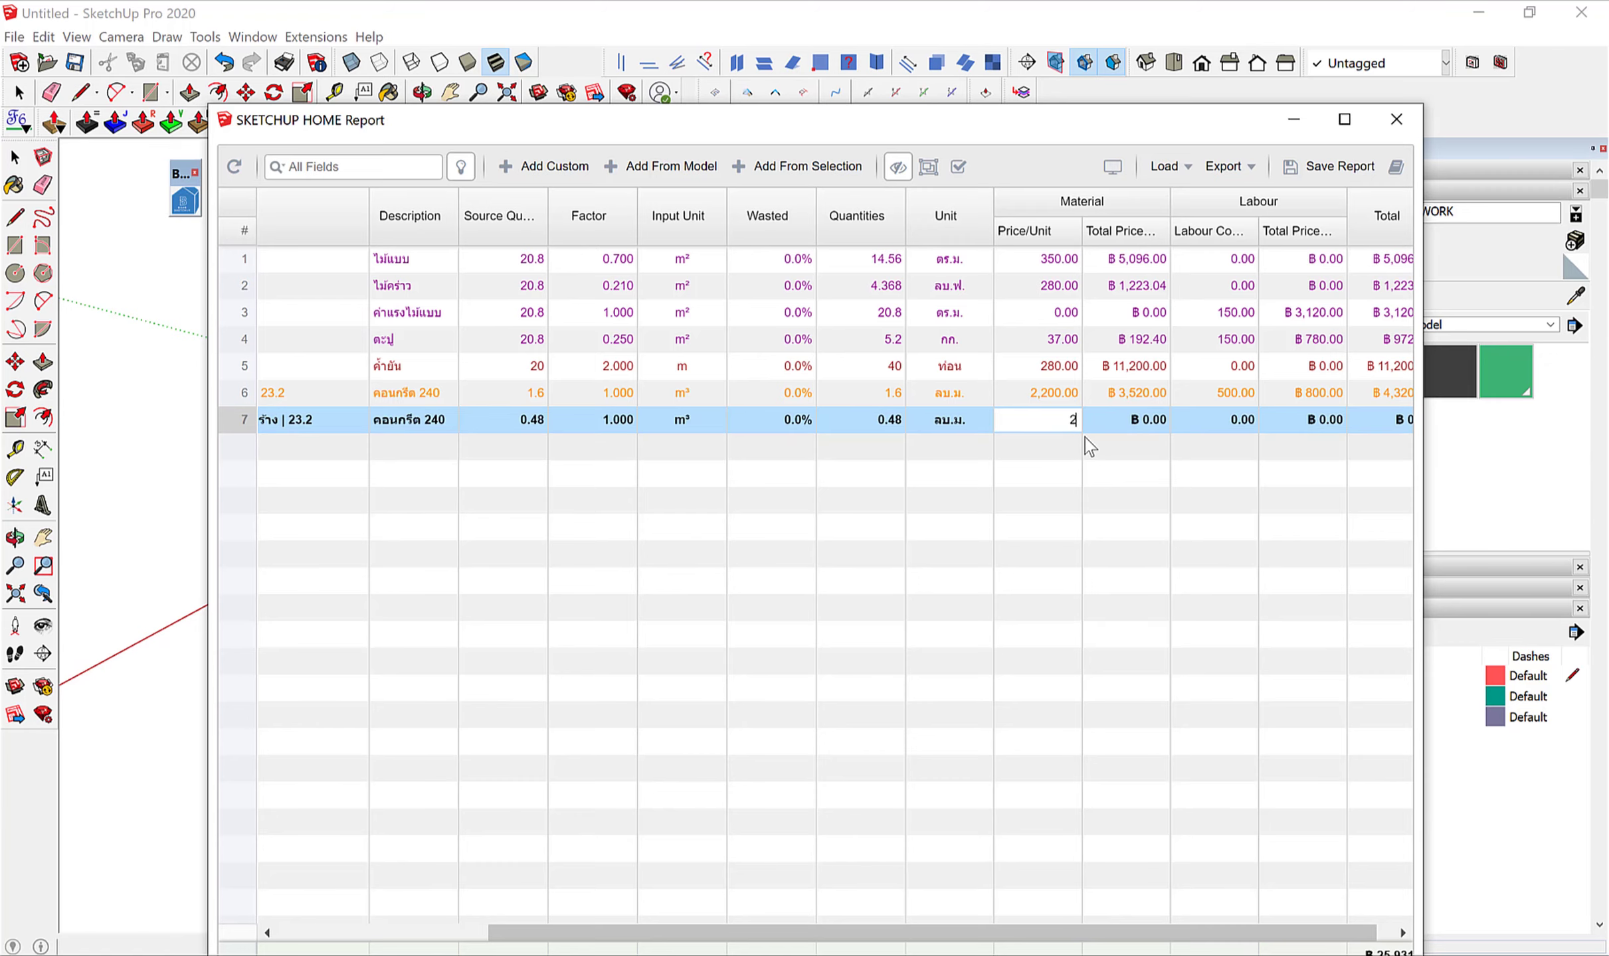
pyautogui.write(',200')
pyautogui.press('Return')
pyautogui.doubleClick(1226, 420)
pyautogui.moveTo(1226, 424); pyautogui.dragTo(1258, 427)
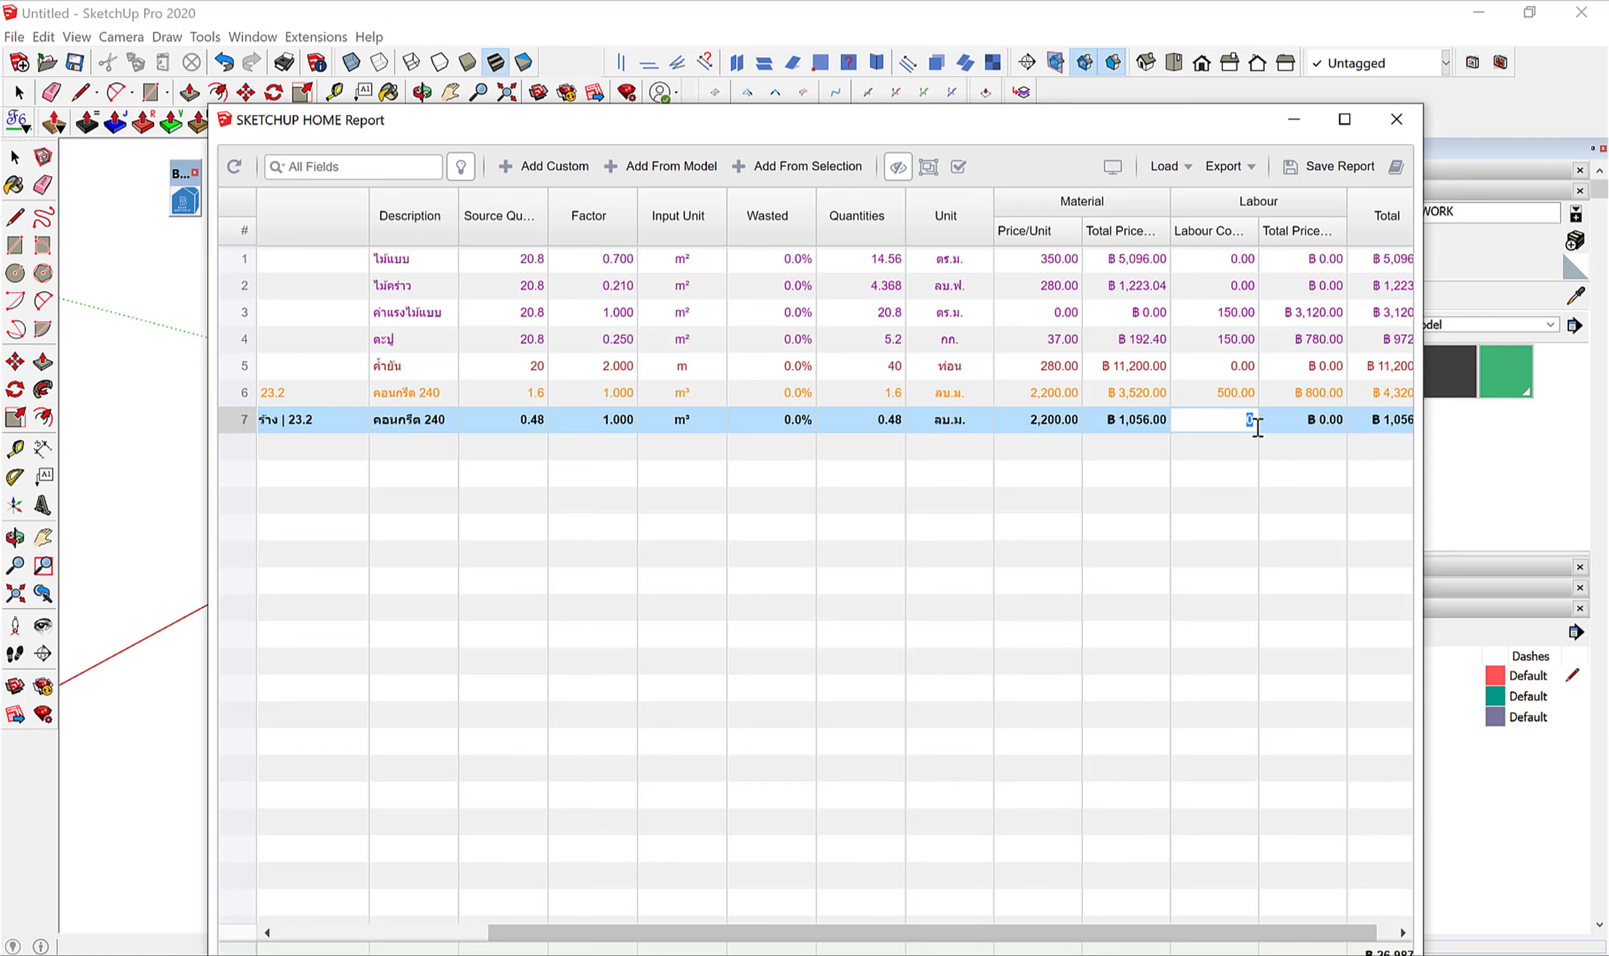
pyautogui.write('500')
pyautogui.press('Return')
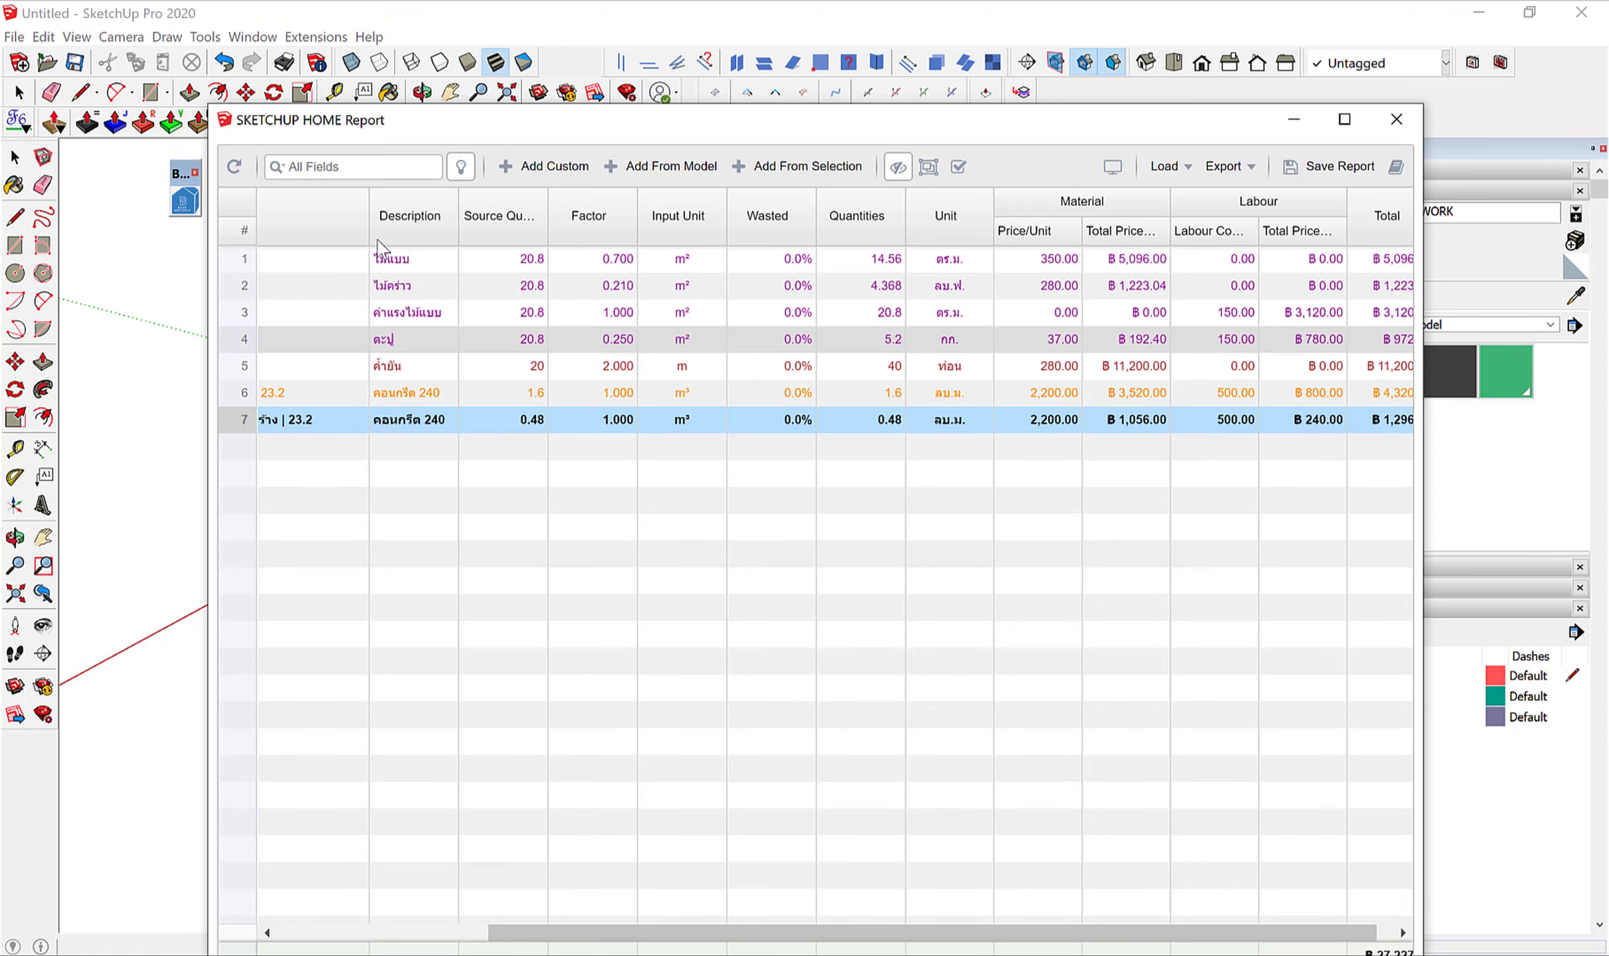
pyautogui.click(235, 166)
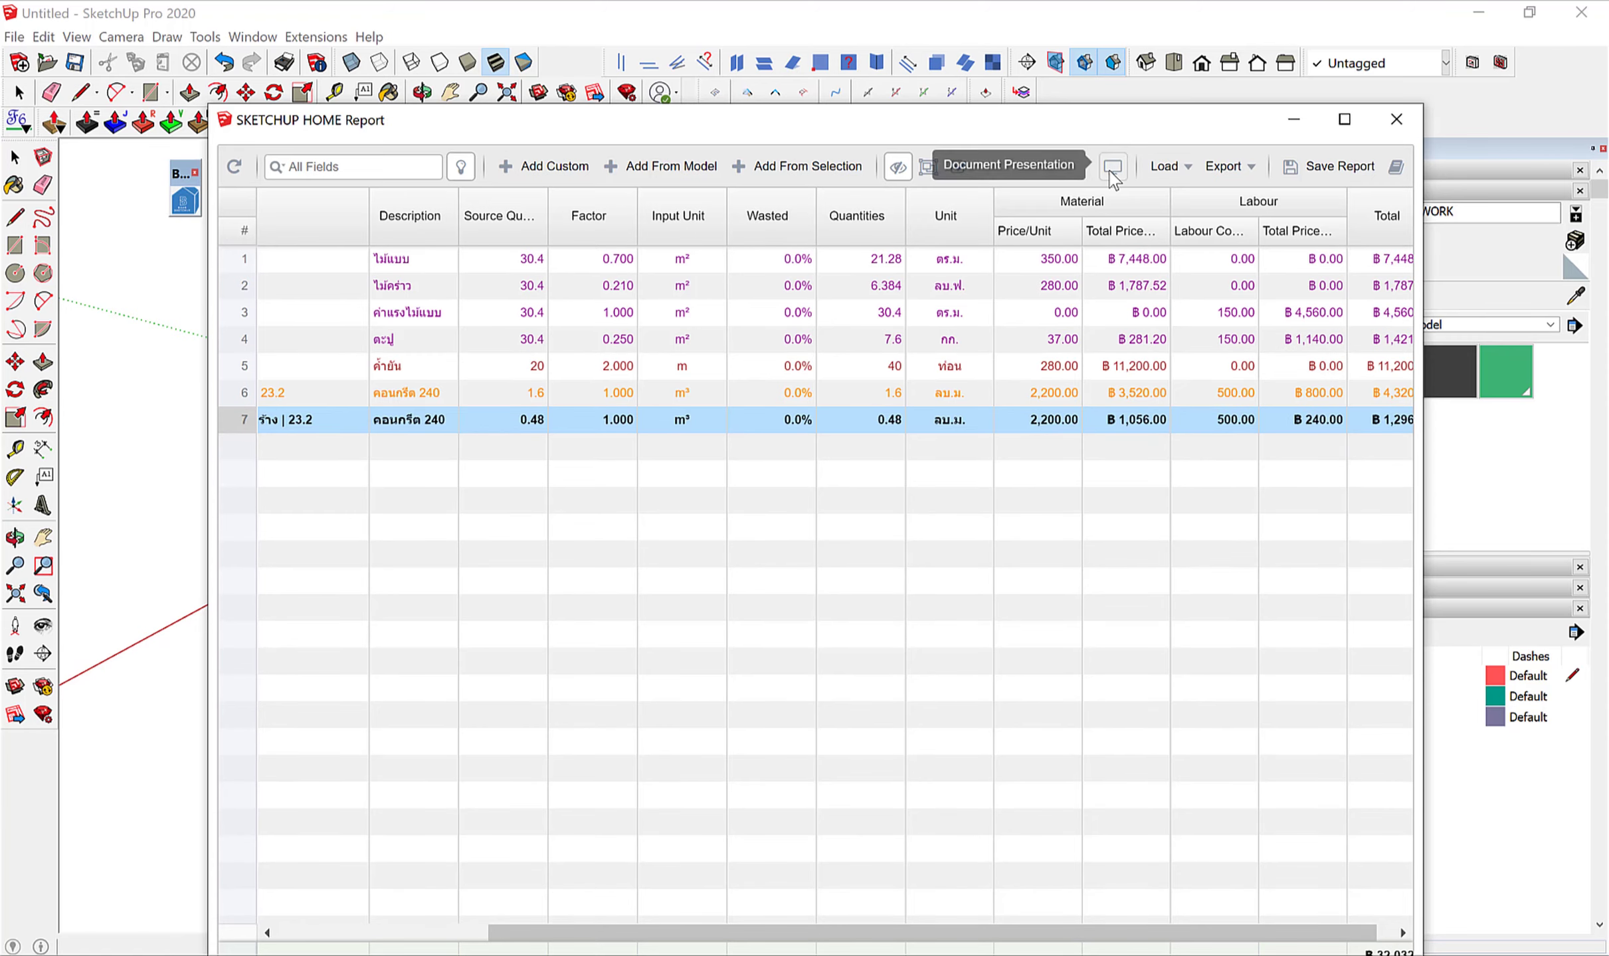
# Preview the grouped document presentation, then highlight rows 6 and 7's parts in the model.
pyautogui.click(1112, 168)
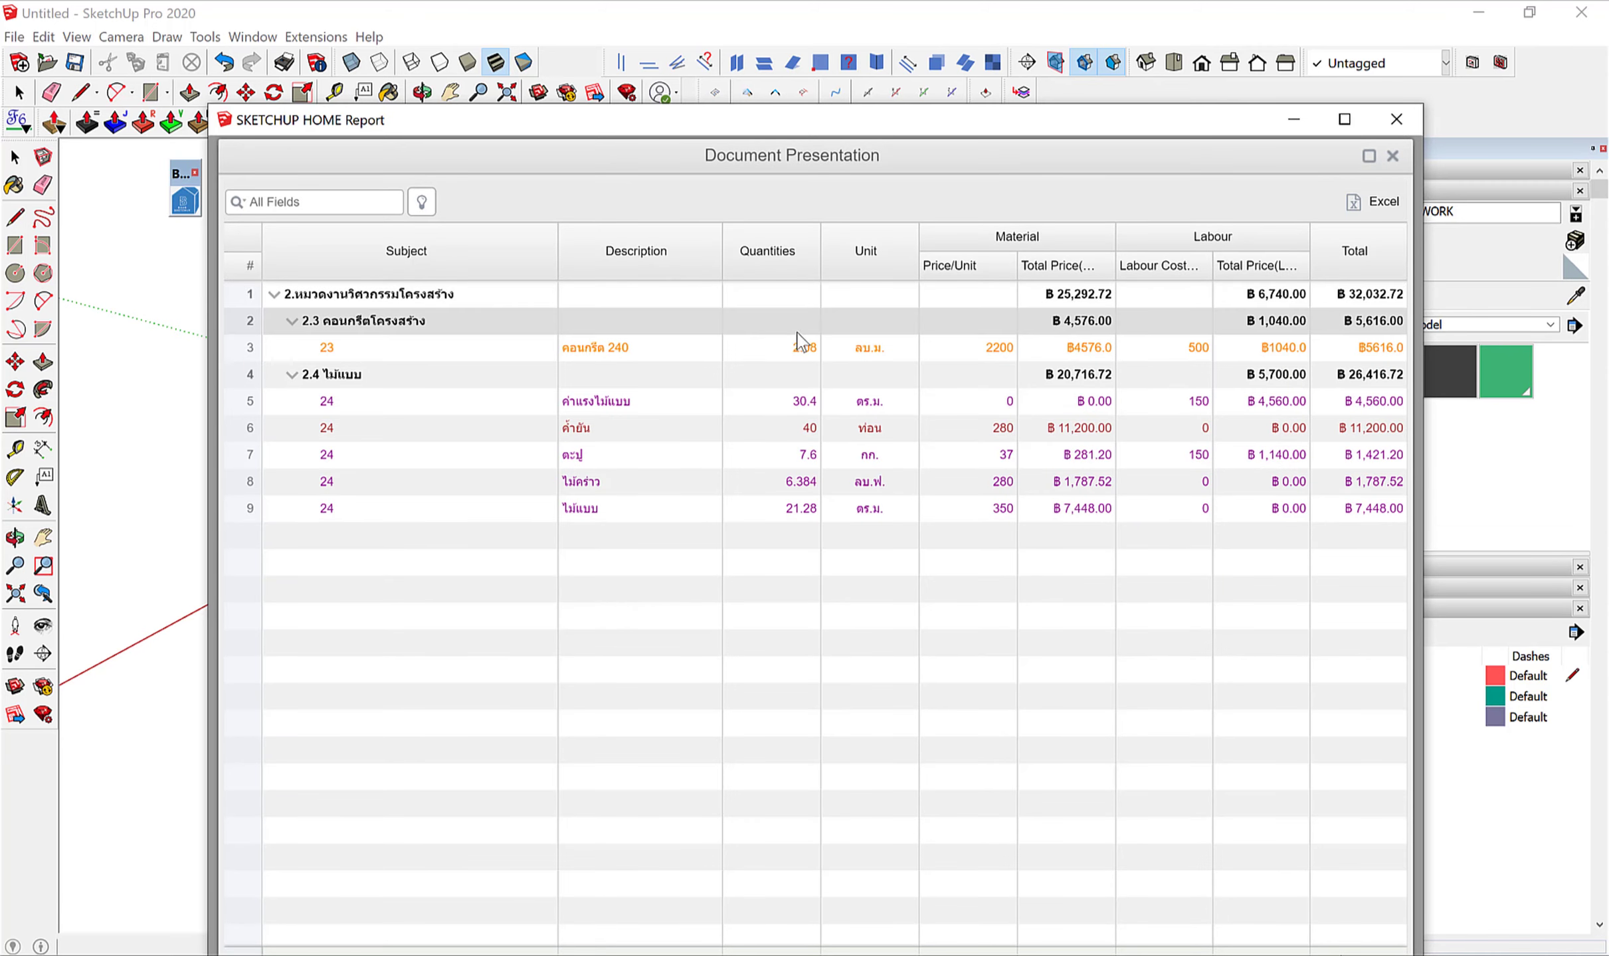
pyautogui.click(1392, 155)
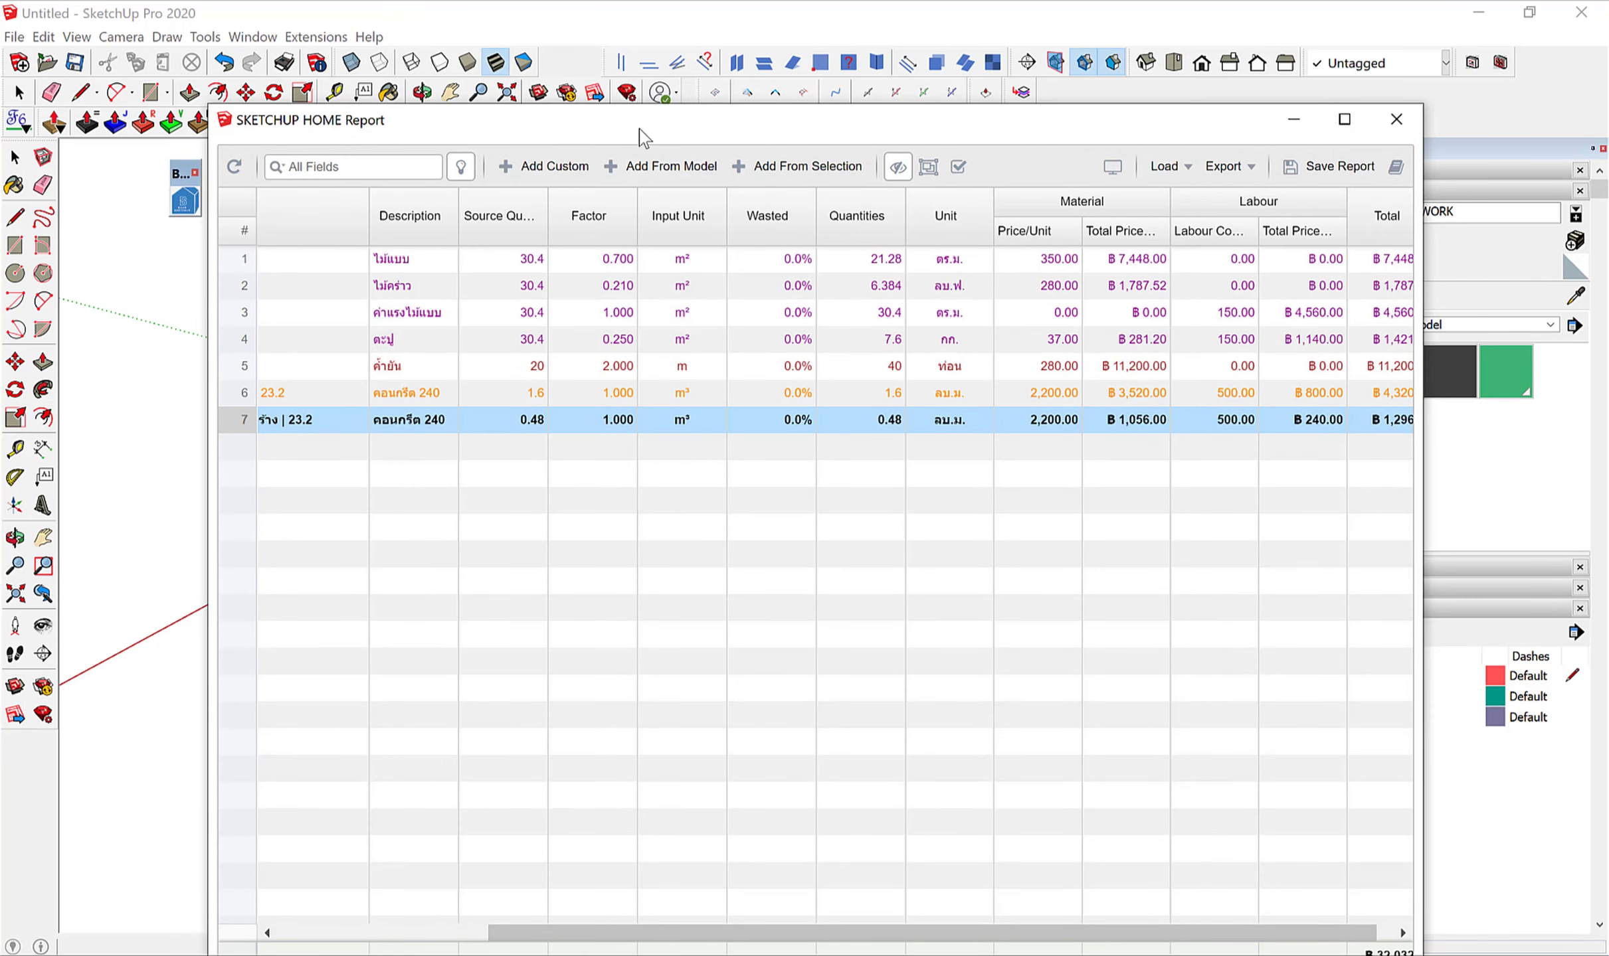
pyautogui.moveTo(643, 133); pyautogui.dragTo(1062, 204)
pyautogui.scroll(-1, 208, 526)
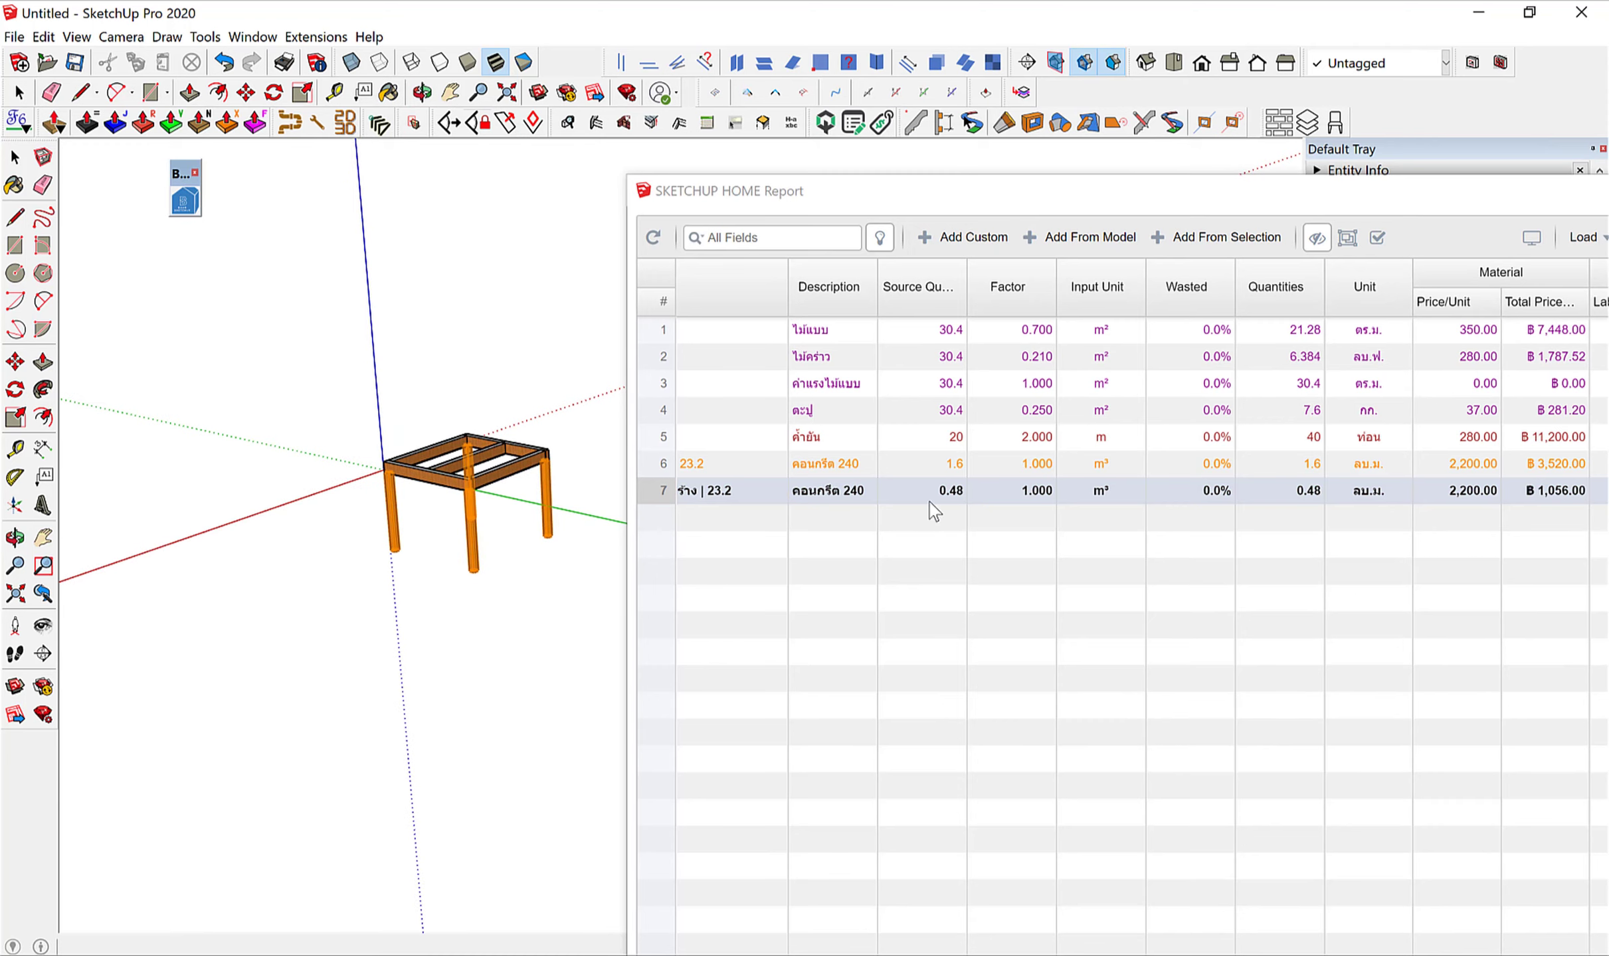
pyautogui.click(839, 460)
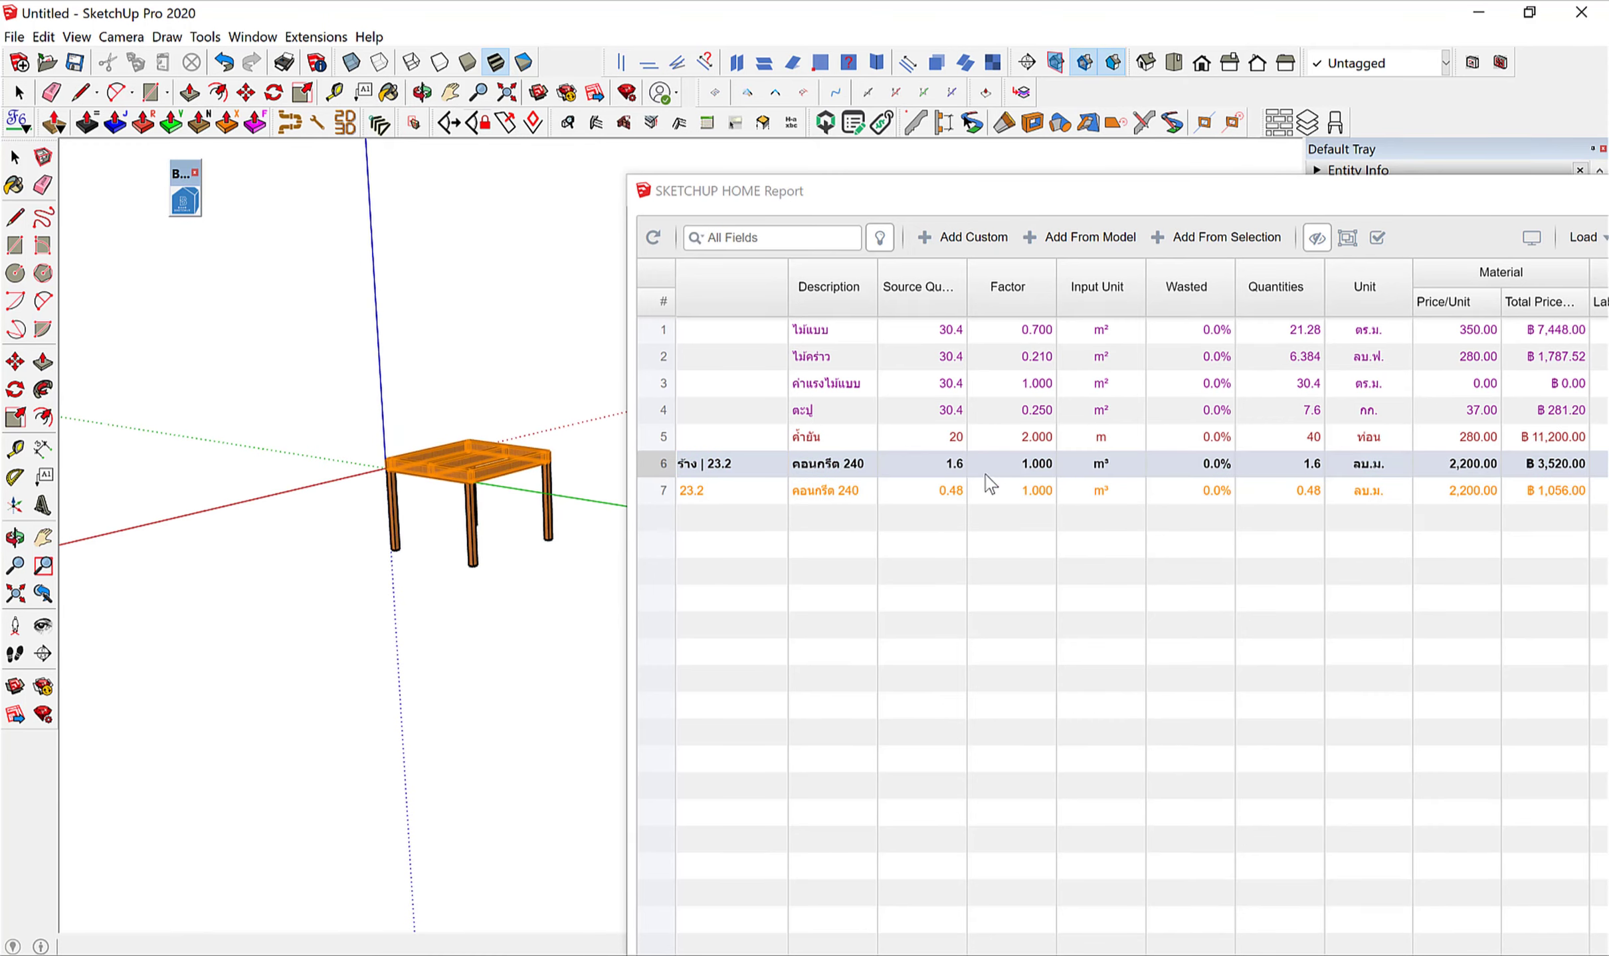
pyautogui.click(1301, 460)
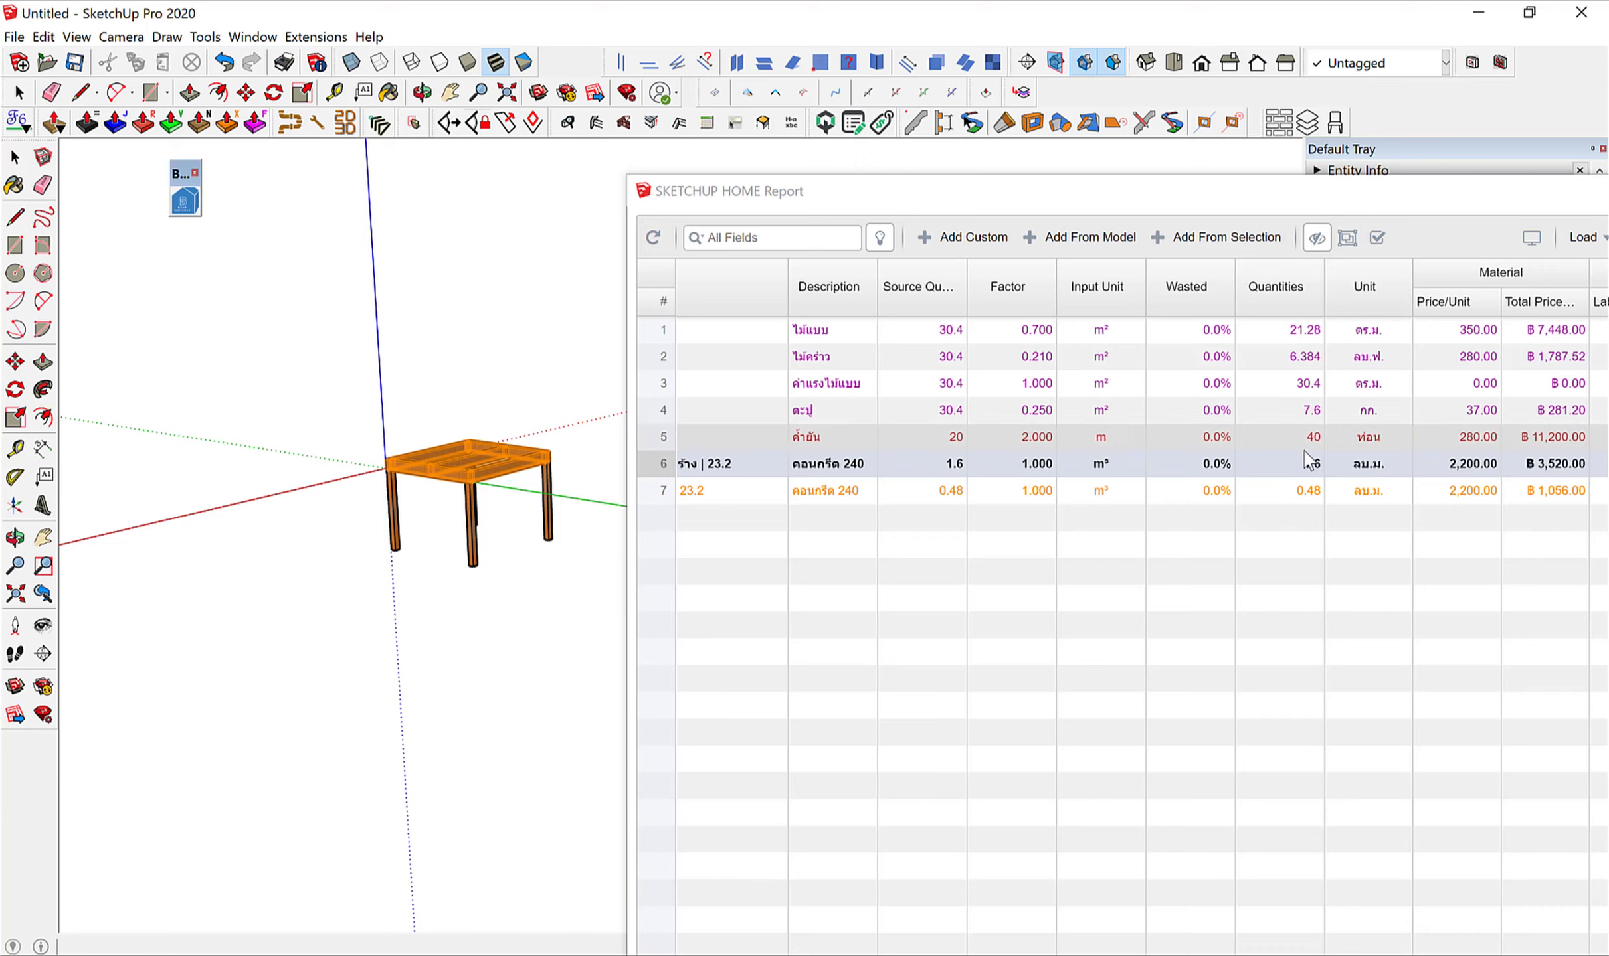
pyautogui.click(838, 496)
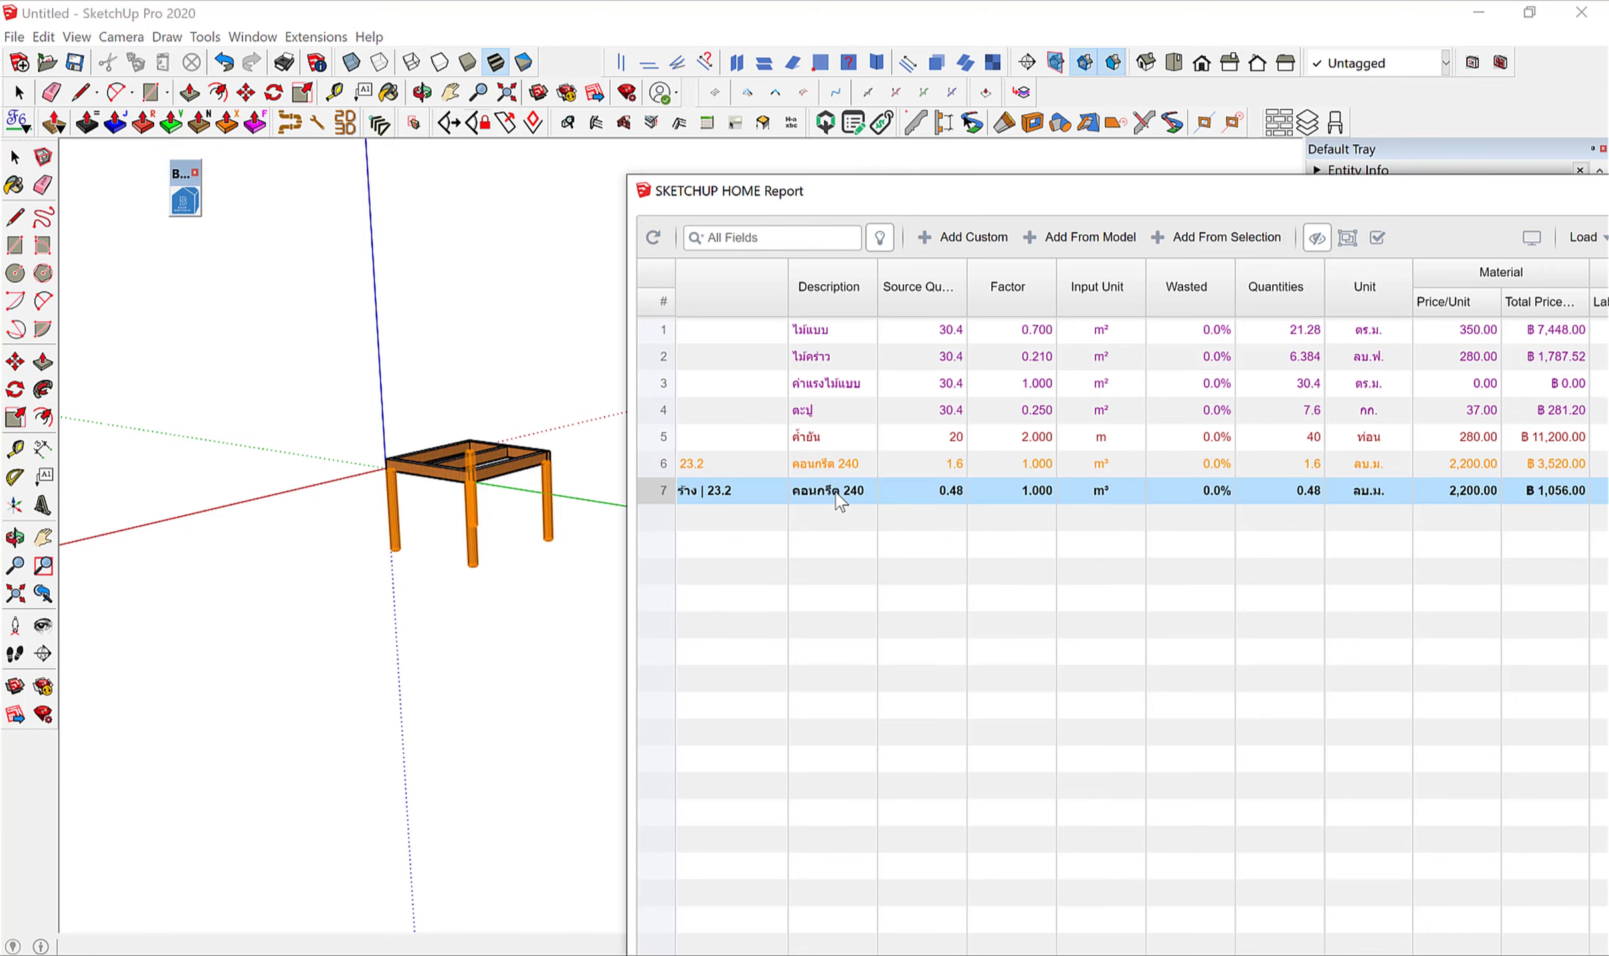
pyautogui.moveTo(470, 567); pyautogui.dragTo(555, 518, button='middle')
pyautogui.scroll(2, 555, 519)
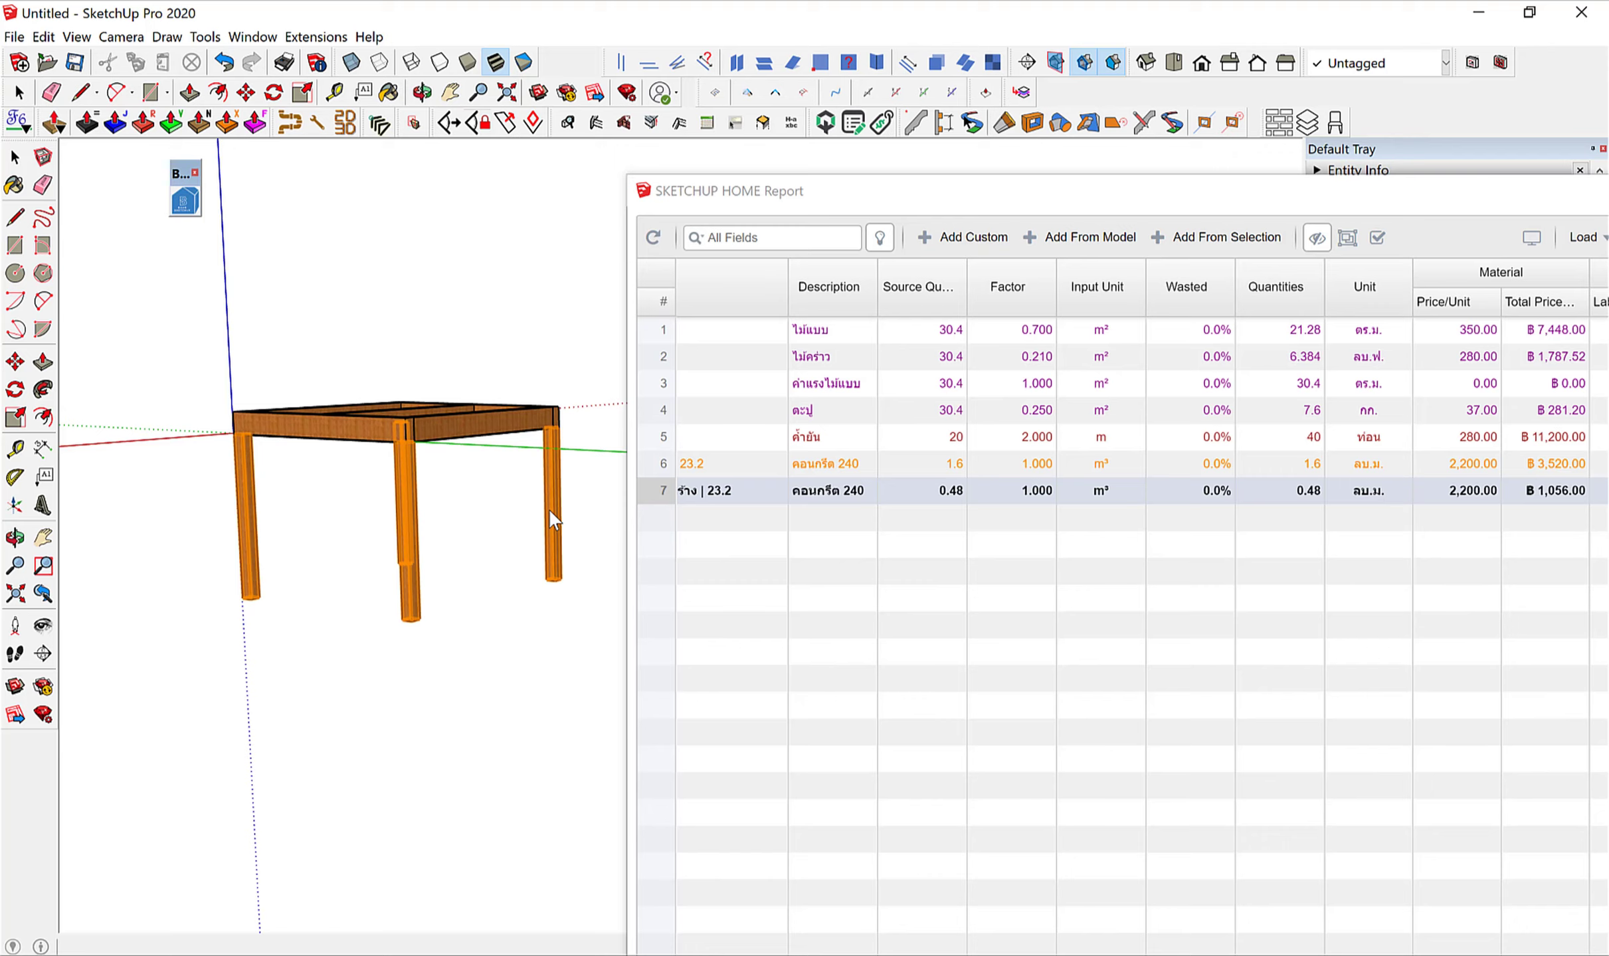
# Select all four table legs and scale them downward to make them taller.
pyautogui.click(331, 672)
pyautogui.moveTo(330, 672)
pyautogui.mouseDown(button='middle')
pyautogui.moveTo(450, 757)
pyautogui.moveTo(494, 632)
pyautogui.moveTo(541, 633)
pyautogui.mouseUp(button='middle')
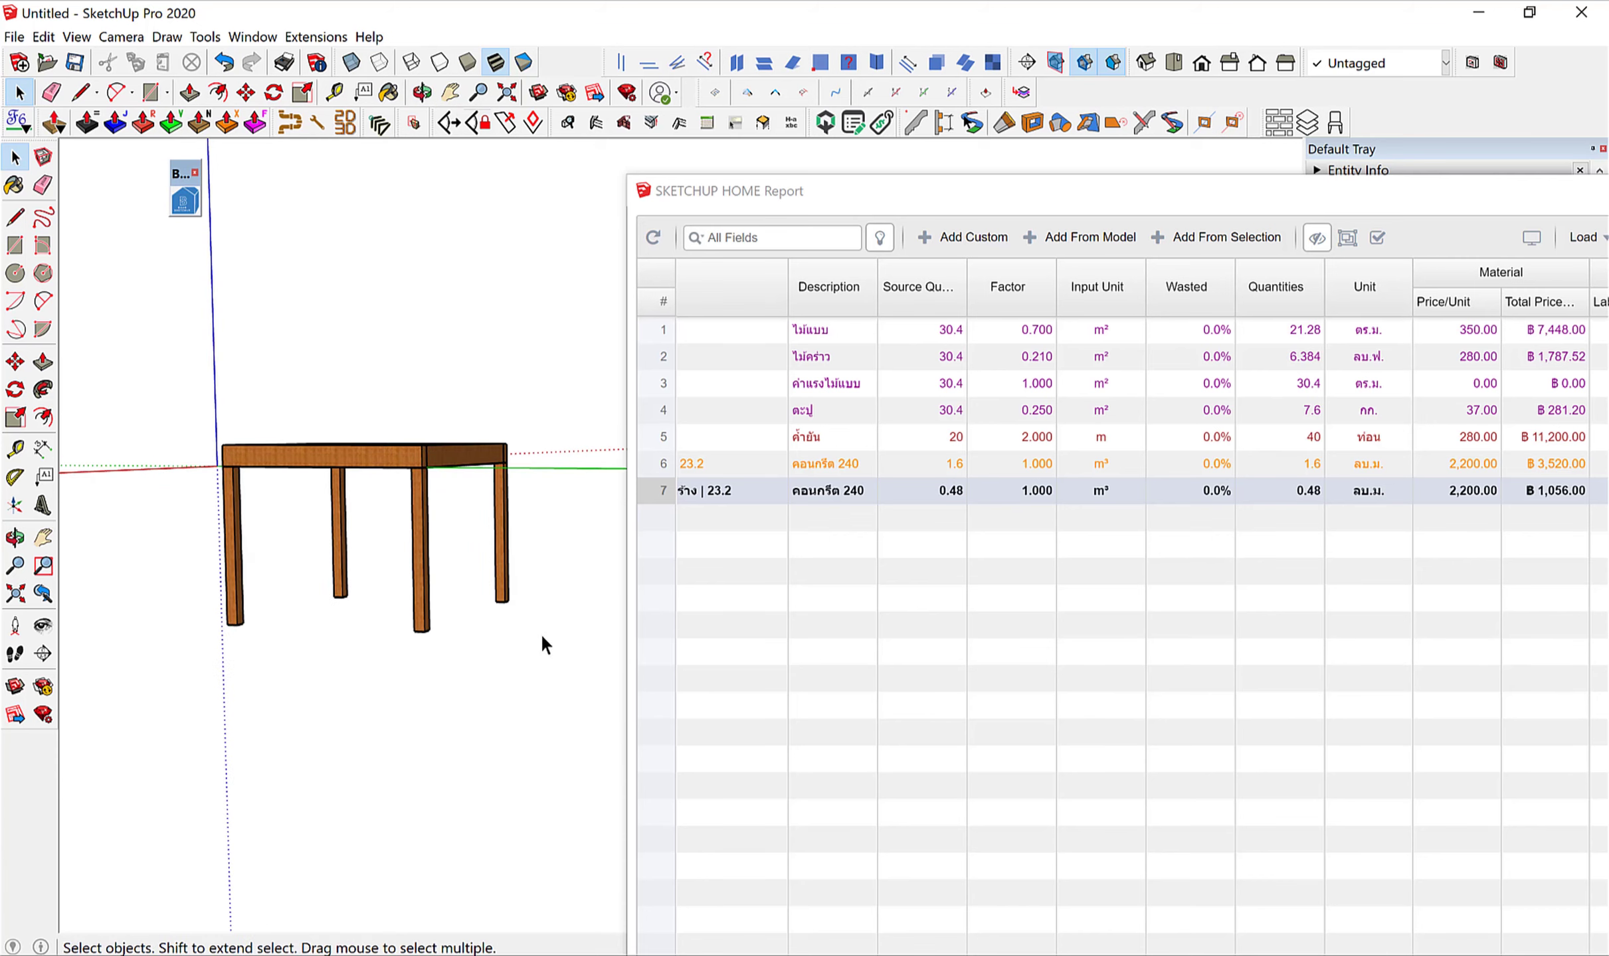
pyautogui.moveTo(439, 638); pyautogui.dragTo(165, 534)
pyautogui.scroll(2, 389, 671)
pyautogui.scroll(2, 390, 666)
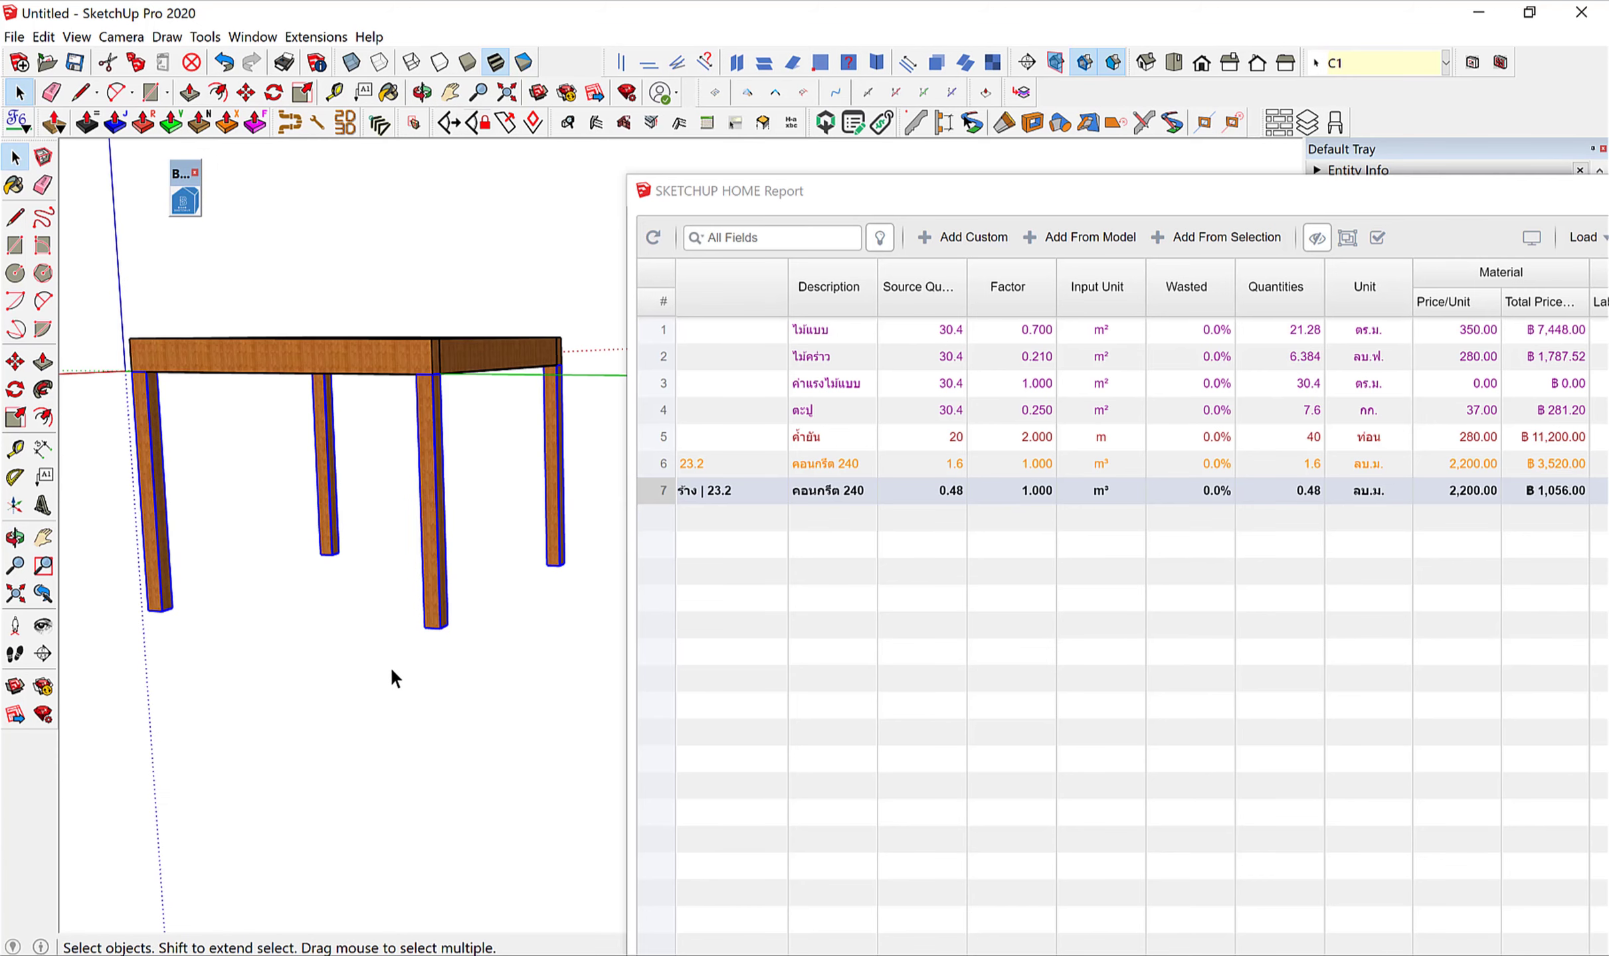
pyautogui.press('s')
pyautogui.moveTo(373, 635); pyautogui.dragTo(383, 718)
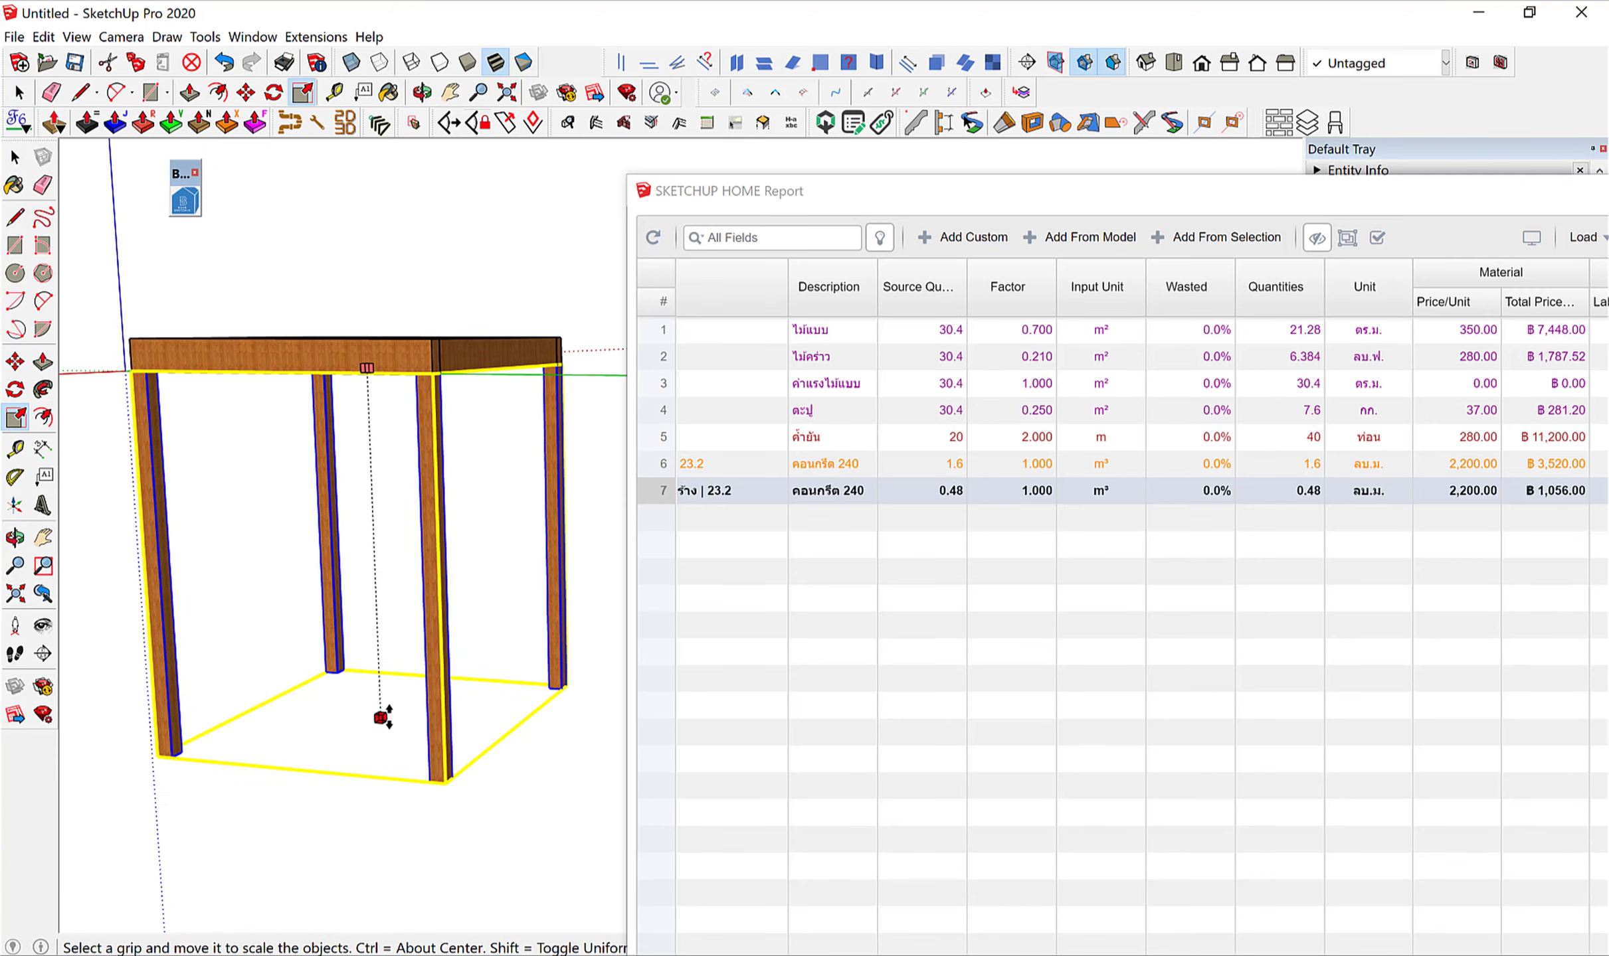
pyautogui.press('space')
# Move the right-hand legs further outward.
pyautogui.moveTo(389, 715)
pyautogui.mouseDown(button='middle')
pyautogui.moveTo(324, 510)
pyautogui.moveTo(536, 616)
pyautogui.mouseUp(button='middle')
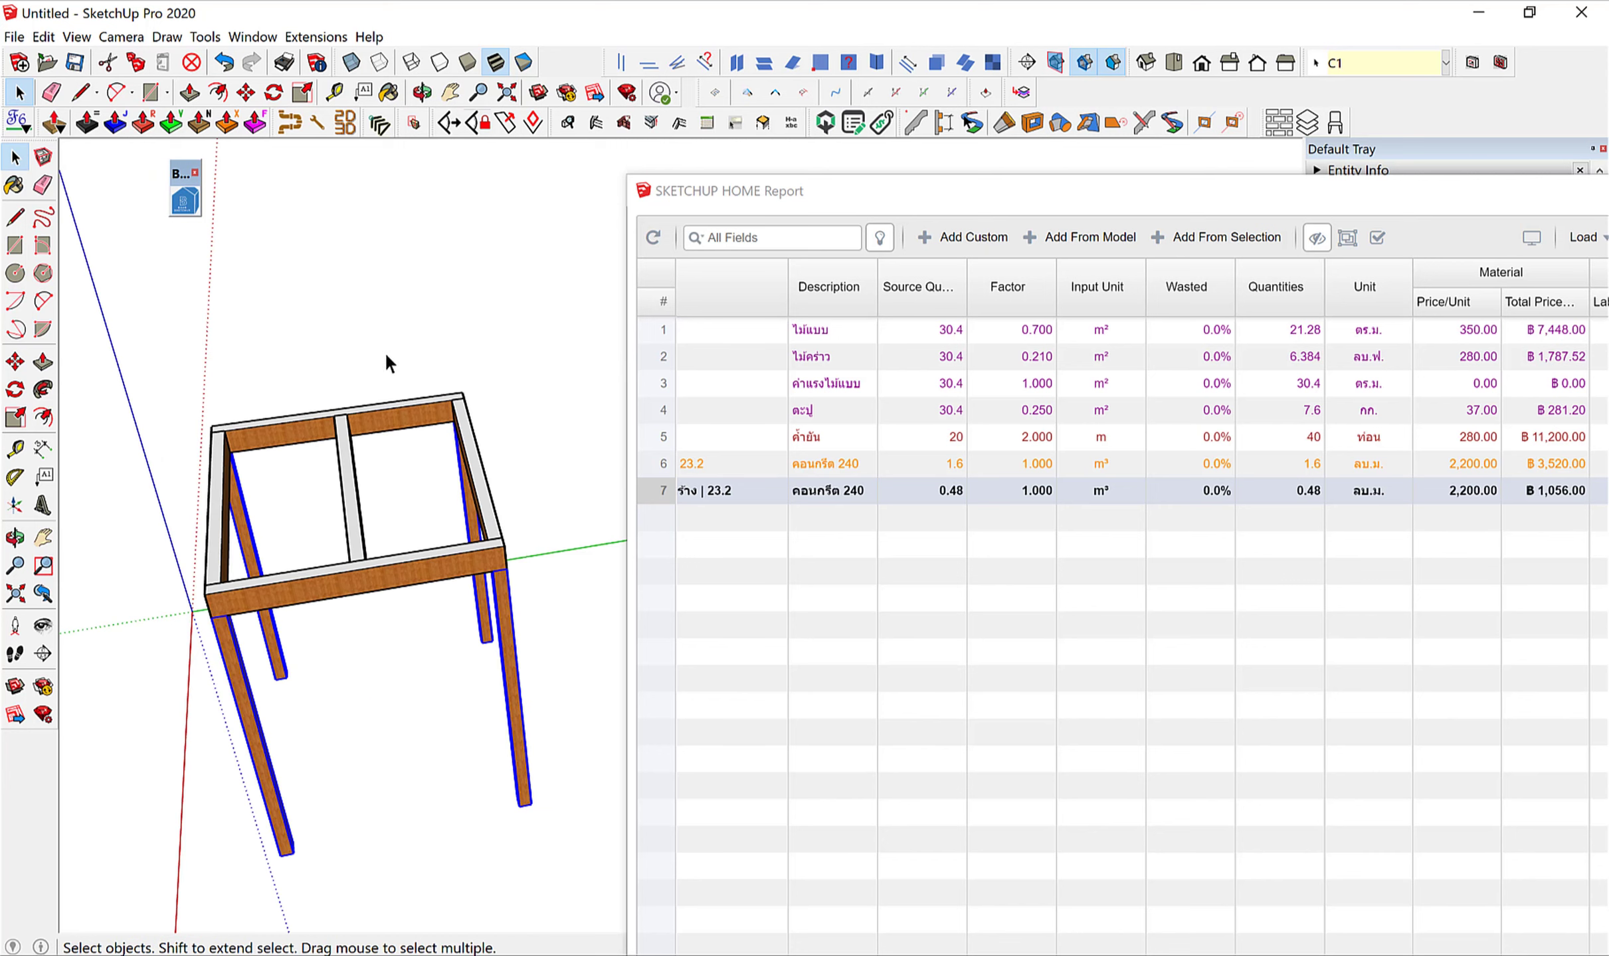
pyautogui.moveTo(548, 794)
pyautogui.mouseDown(button='middle')
pyautogui.moveTo(467, 730)
pyautogui.moveTo(441, 474)
pyautogui.mouseUp(button='middle')
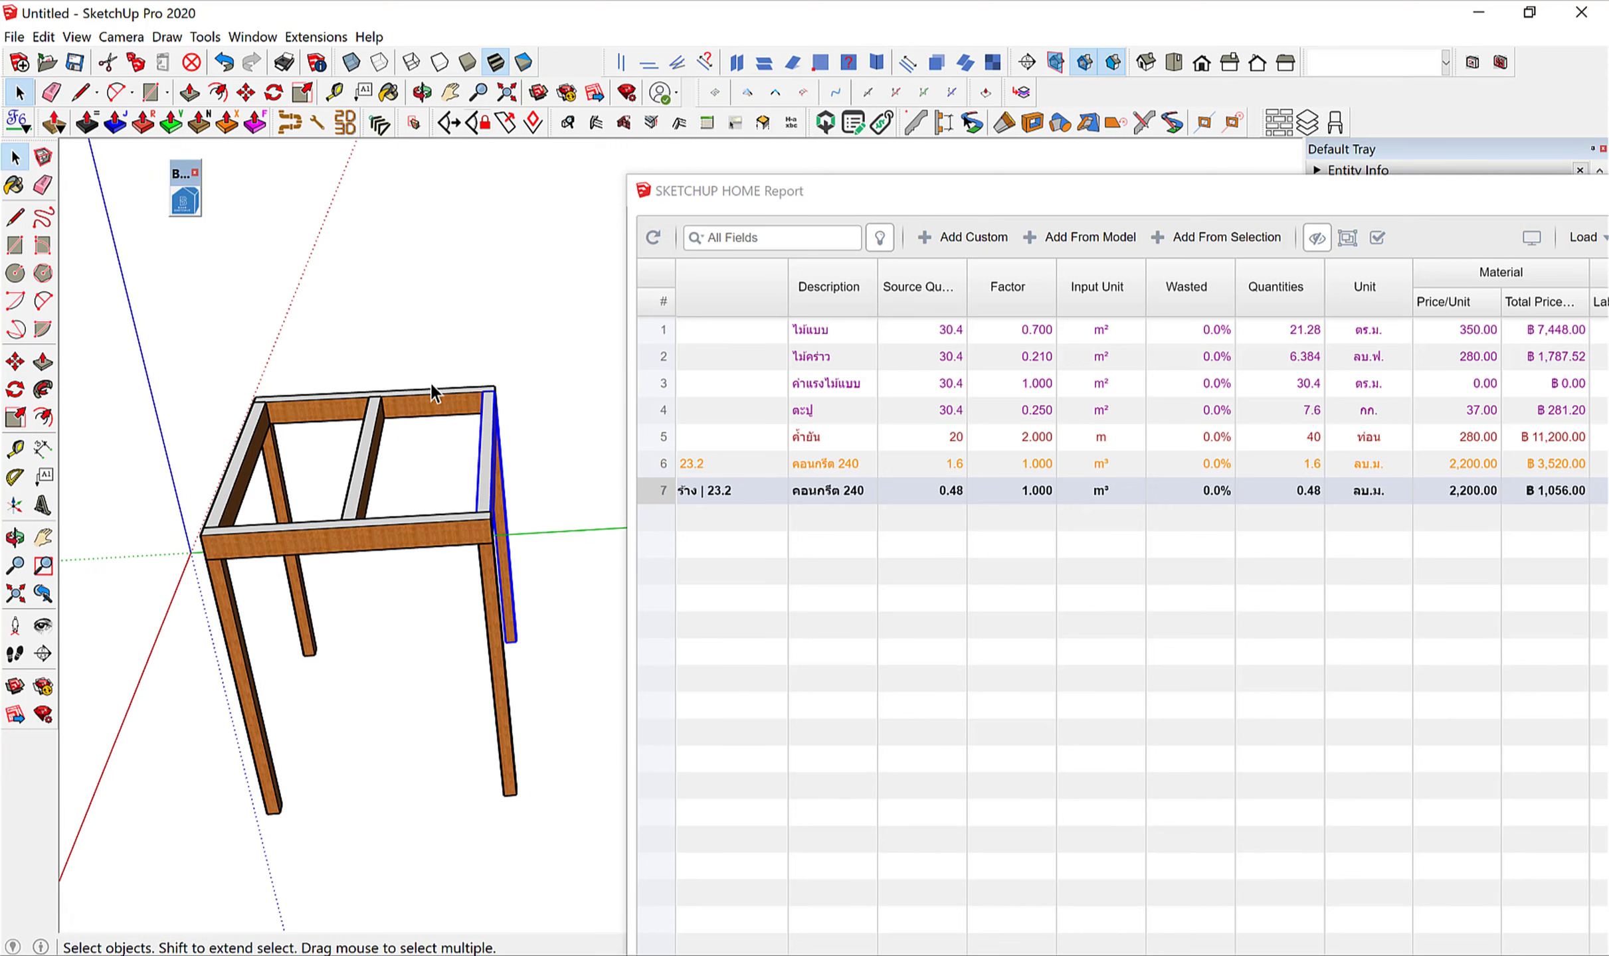
pyautogui.keyDown('shift'); pyautogui.click(503, 664); pyautogui.keyUp('shift')
pyautogui.press('m')
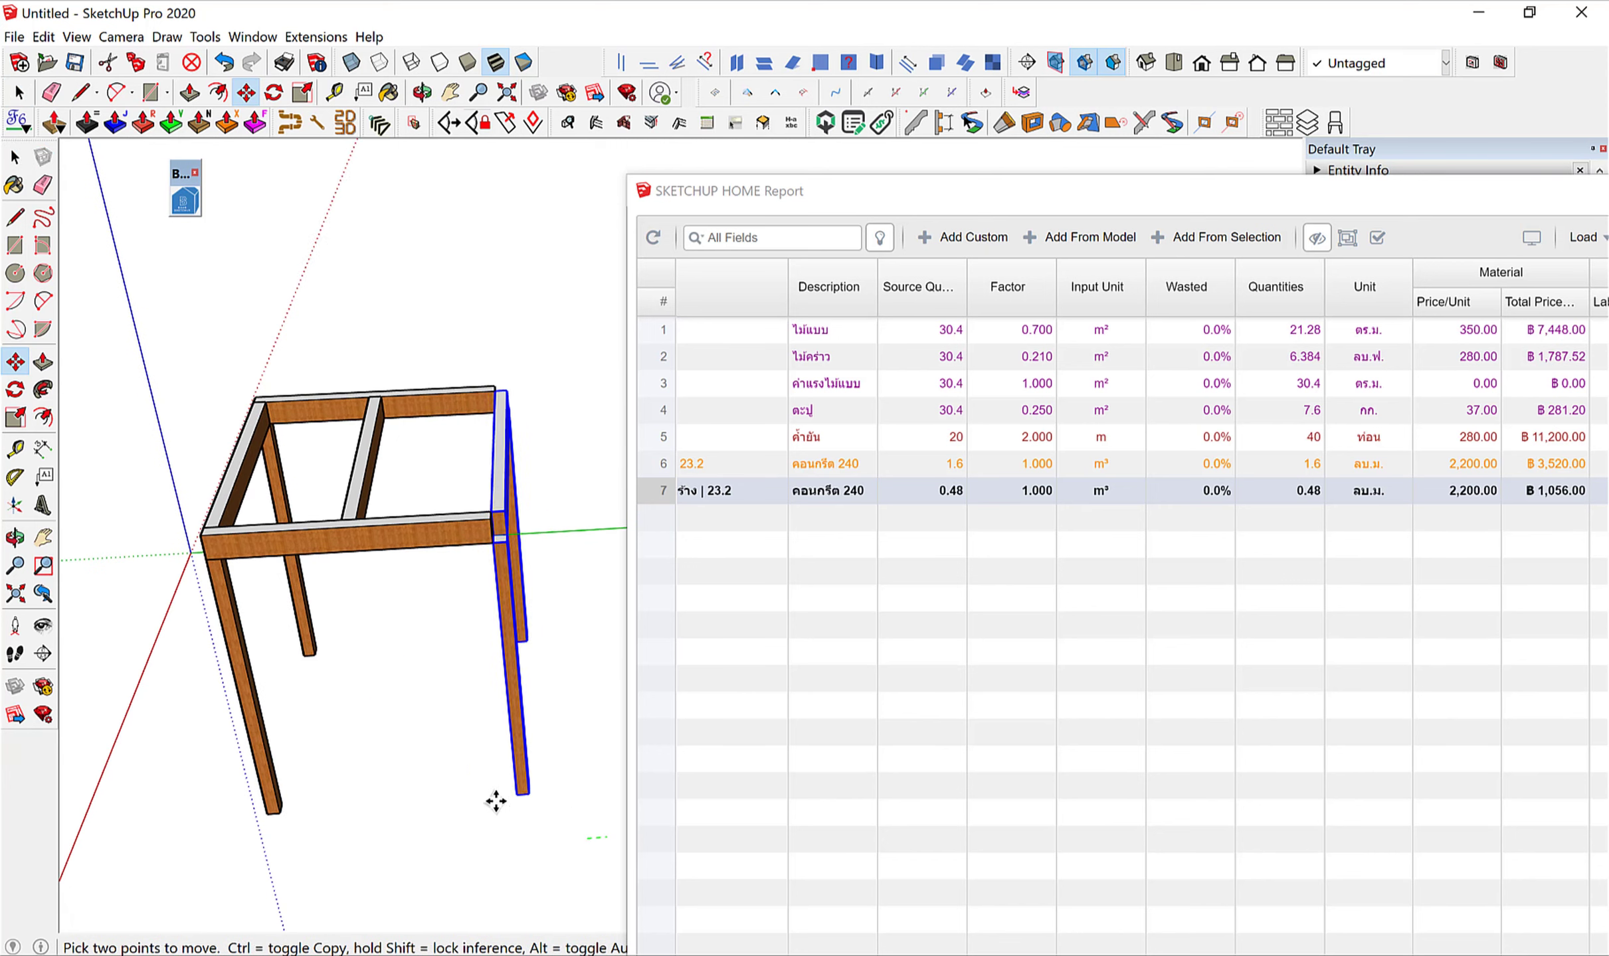
pyautogui.moveTo(495, 797); pyautogui.dragTo(549, 805, button='middle')
pyautogui.press('space')
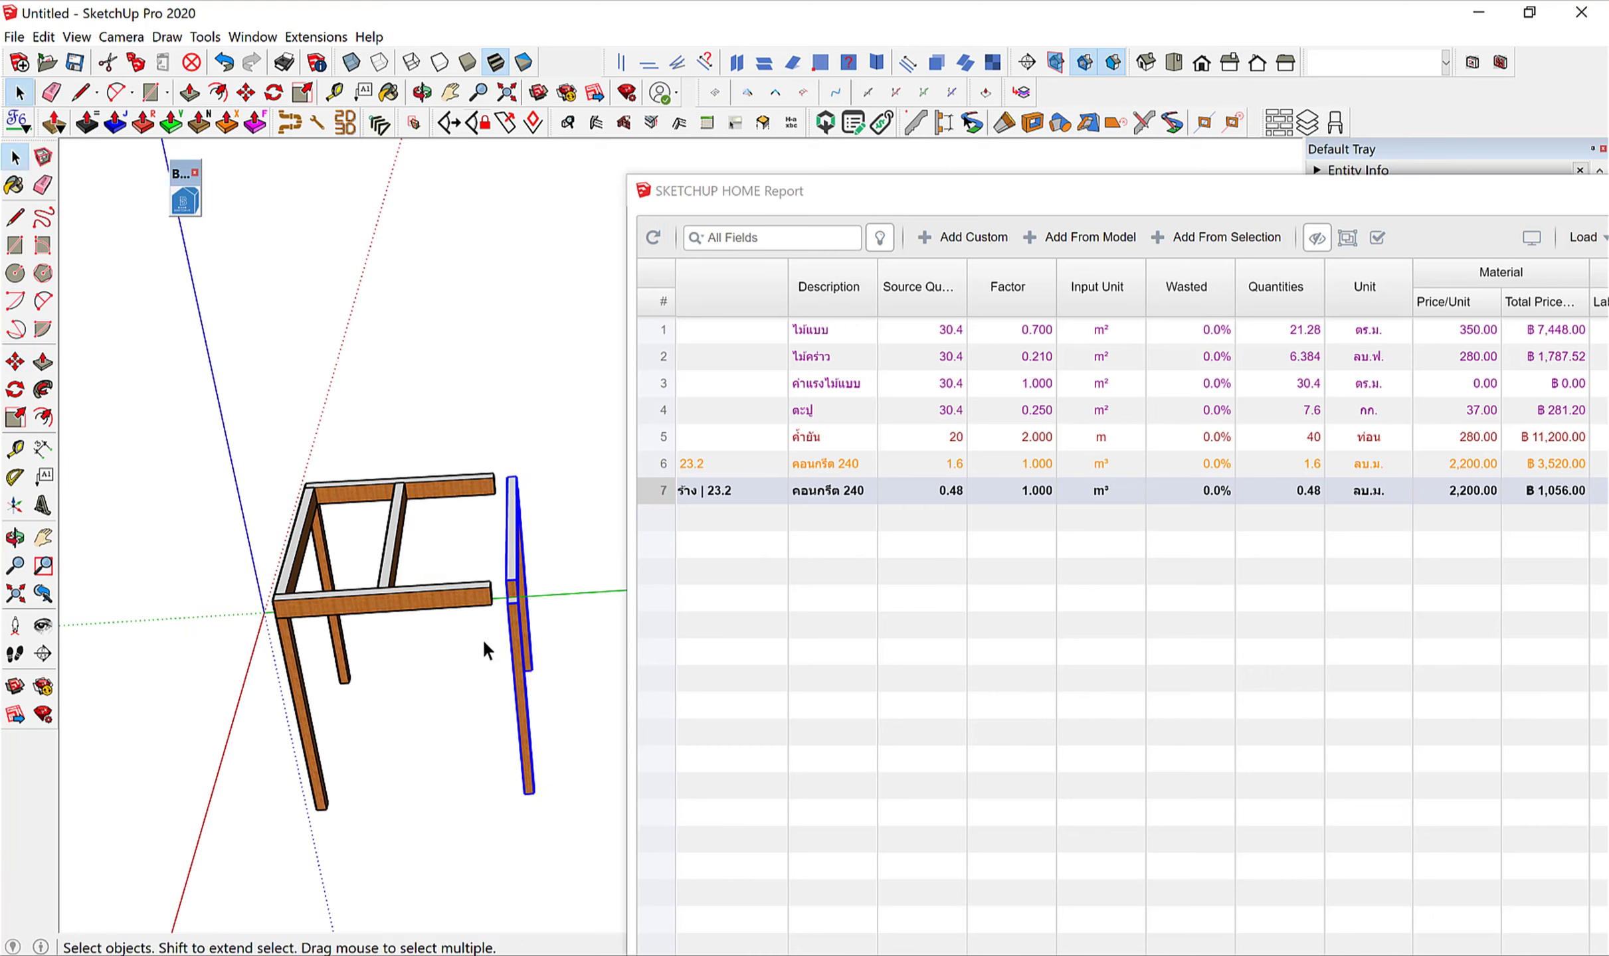
# Enlarge the top frame by scaling both top rails.
pyautogui.click(465, 598)
pyautogui.keyDown('shift'); pyautogui.click(431, 485); pyautogui.keyUp('shift')
pyautogui.moveTo(431, 470); pyautogui.dragTo(433, 519, button='middle')
pyautogui.press('s')
pyautogui.scroll(3, 442, 516)
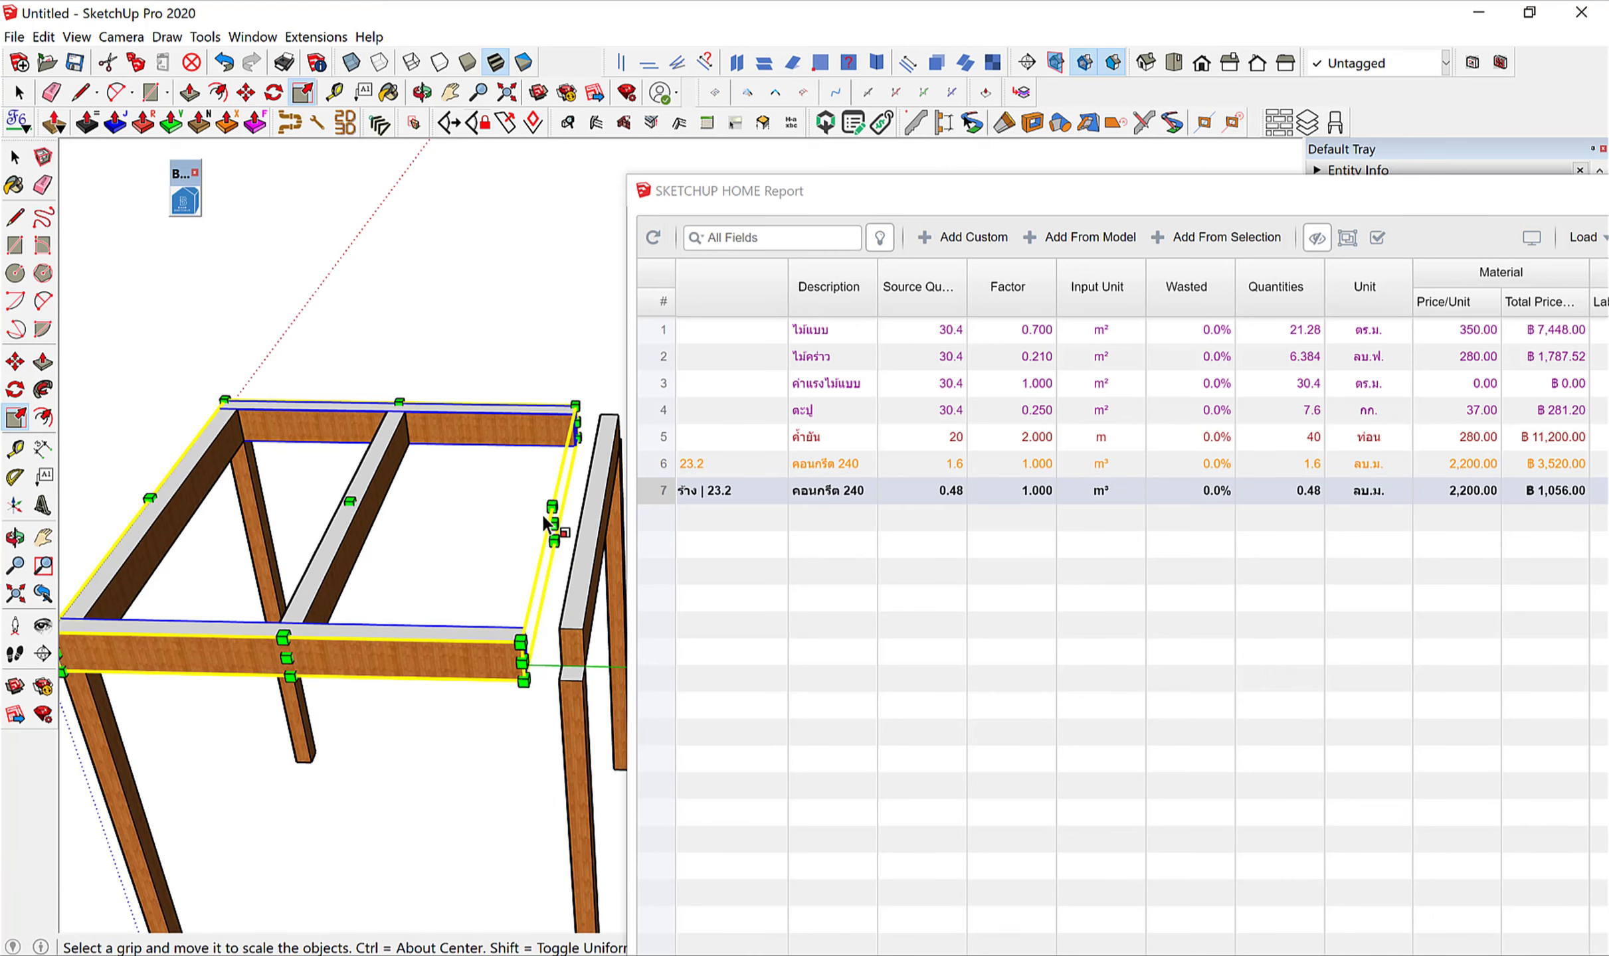
pyautogui.press('space')
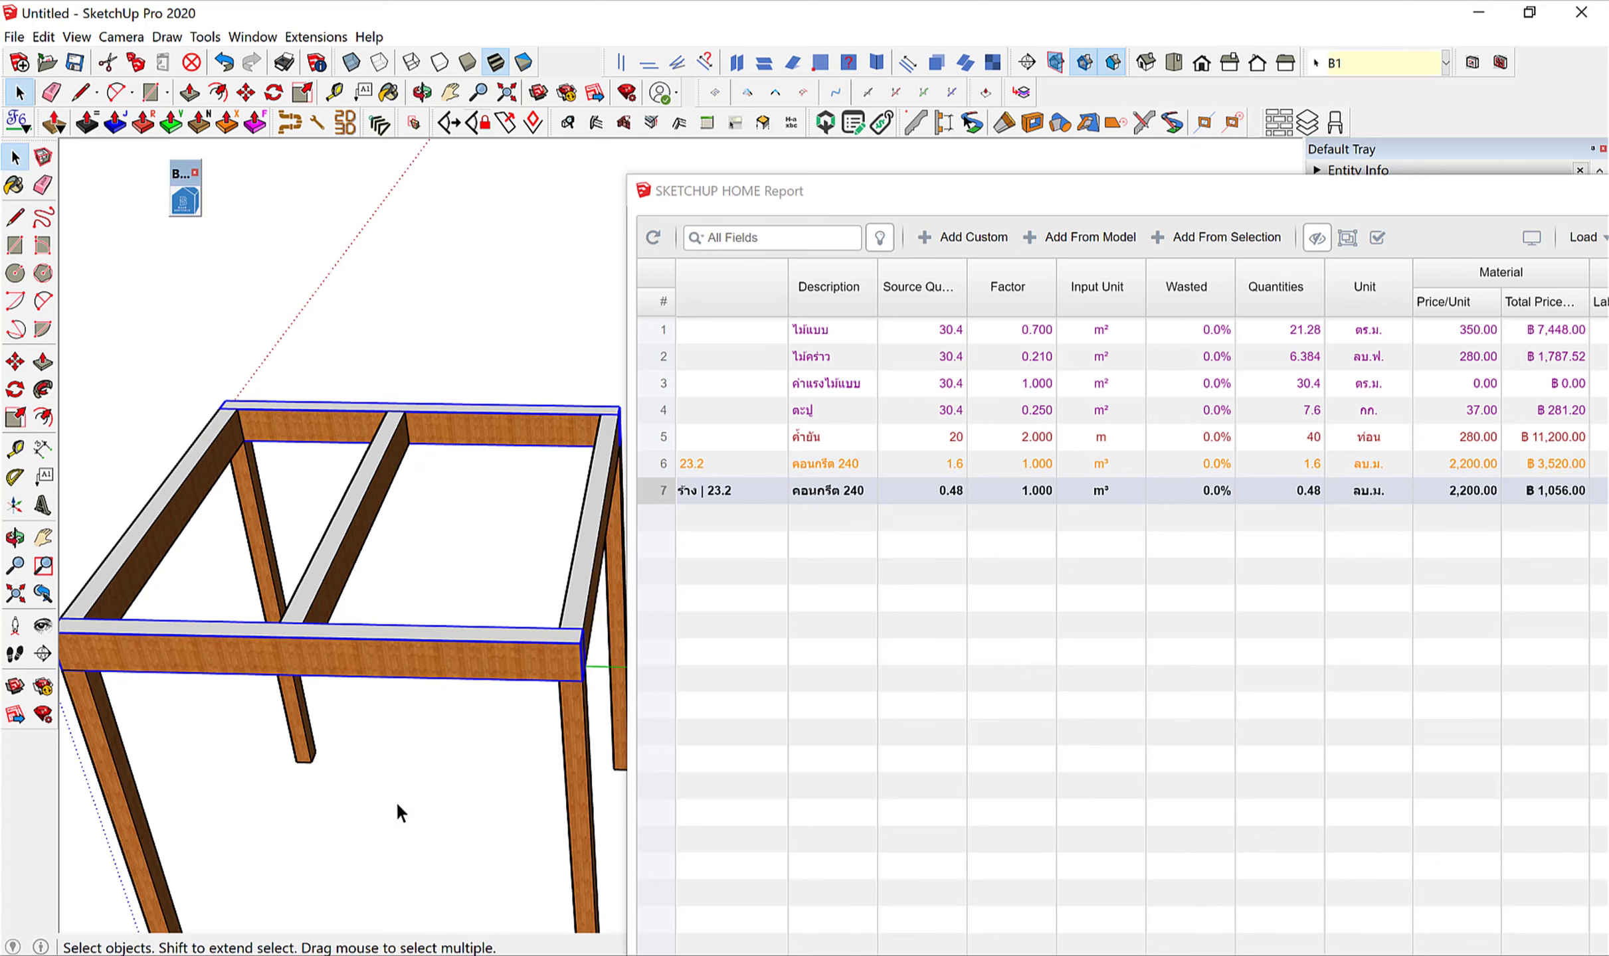
pyautogui.click(396, 800)
# Copy the middle rail further to the right as a second rail.
pyautogui.scroll(-3, 396, 801)
pyautogui.moveTo(310, 573)
pyautogui.mouseDown(button='middle')
pyautogui.moveTo(388, 650)
pyautogui.moveTo(367, 617)
pyautogui.mouseUp(button='middle')
pyautogui.click(350, 577)
pyautogui.scroll(3, 354, 579)
pyautogui.press('m')
pyautogui.click(352, 606)
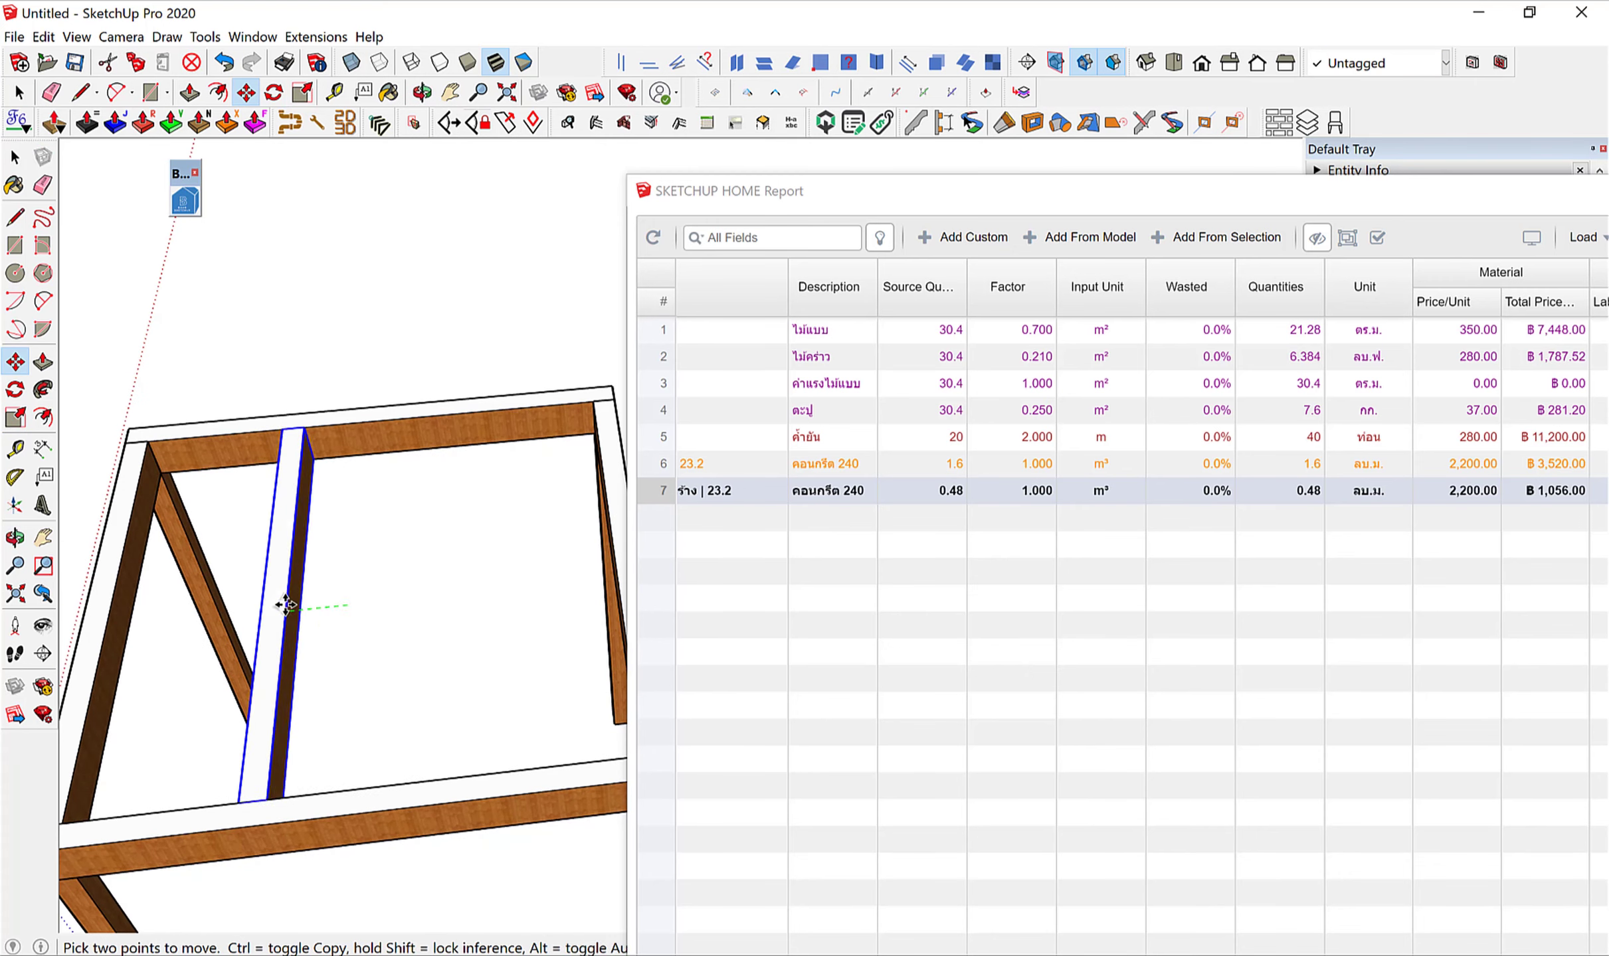
pyautogui.press('ctrl')
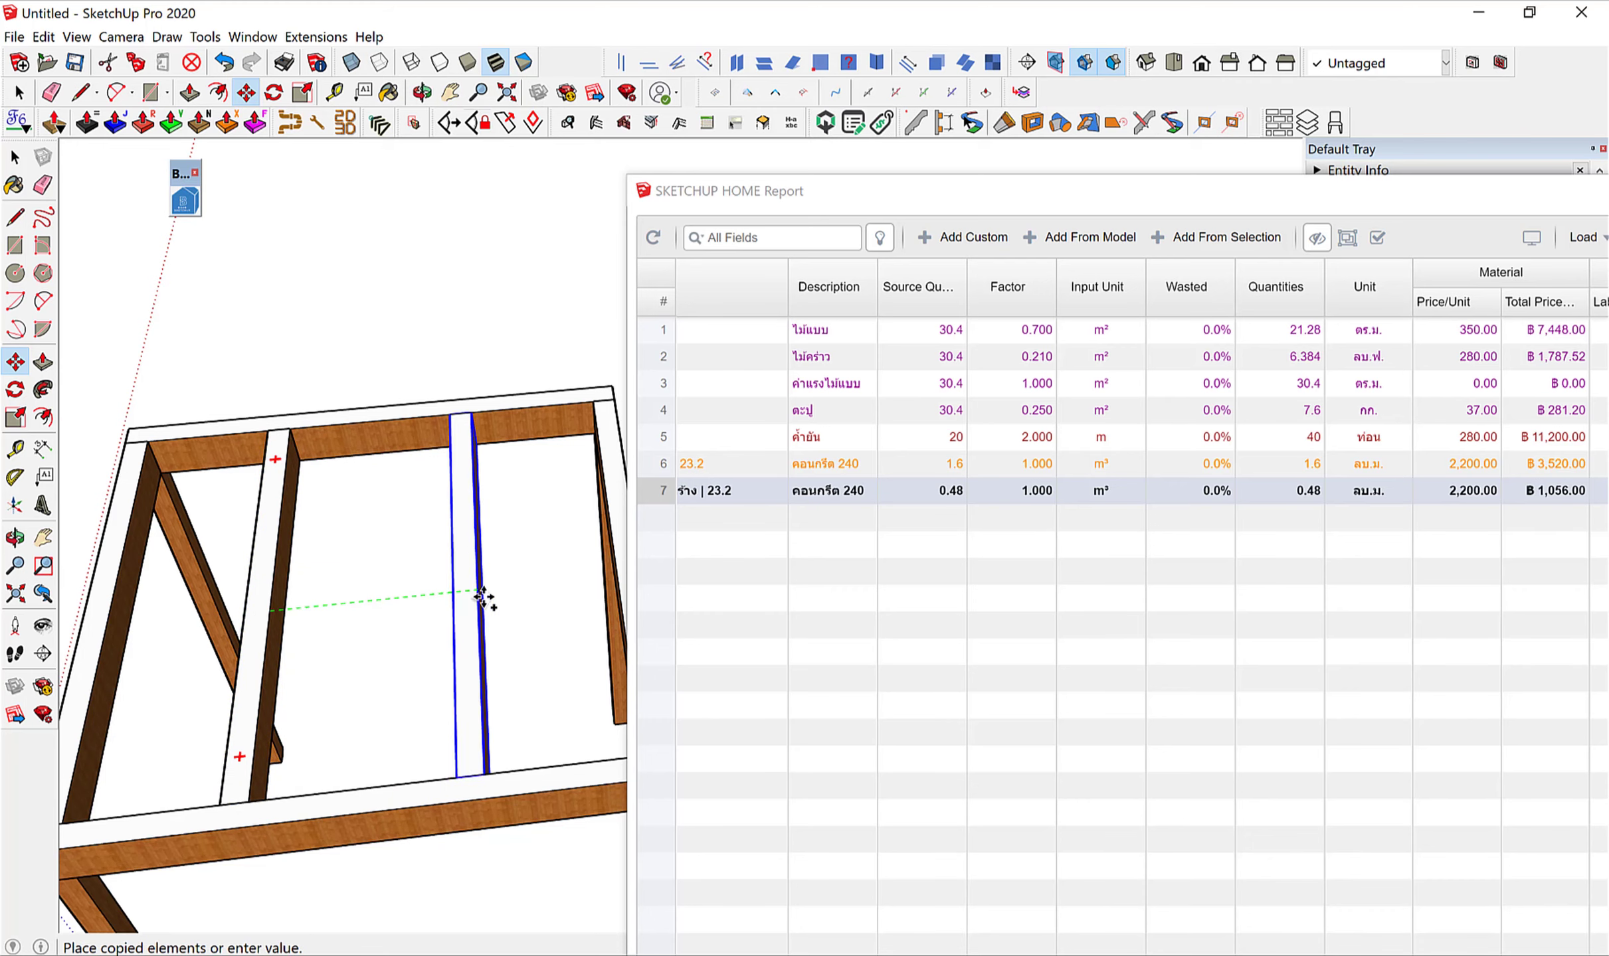
pyautogui.click(484, 600)
pyautogui.press('space')
# Refresh the report so row 7 shows 0.787 m³ and ฿1,731.84 material.
pyautogui.scroll(-5, 424, 424)
pyautogui.click(423, 419)
pyautogui.moveTo(423, 418)
pyautogui.mouseDown(button='middle')
pyautogui.moveTo(196, 239)
pyautogui.moveTo(290, 342)
pyautogui.moveTo(313, 402)
pyautogui.mouseUp(button='middle')
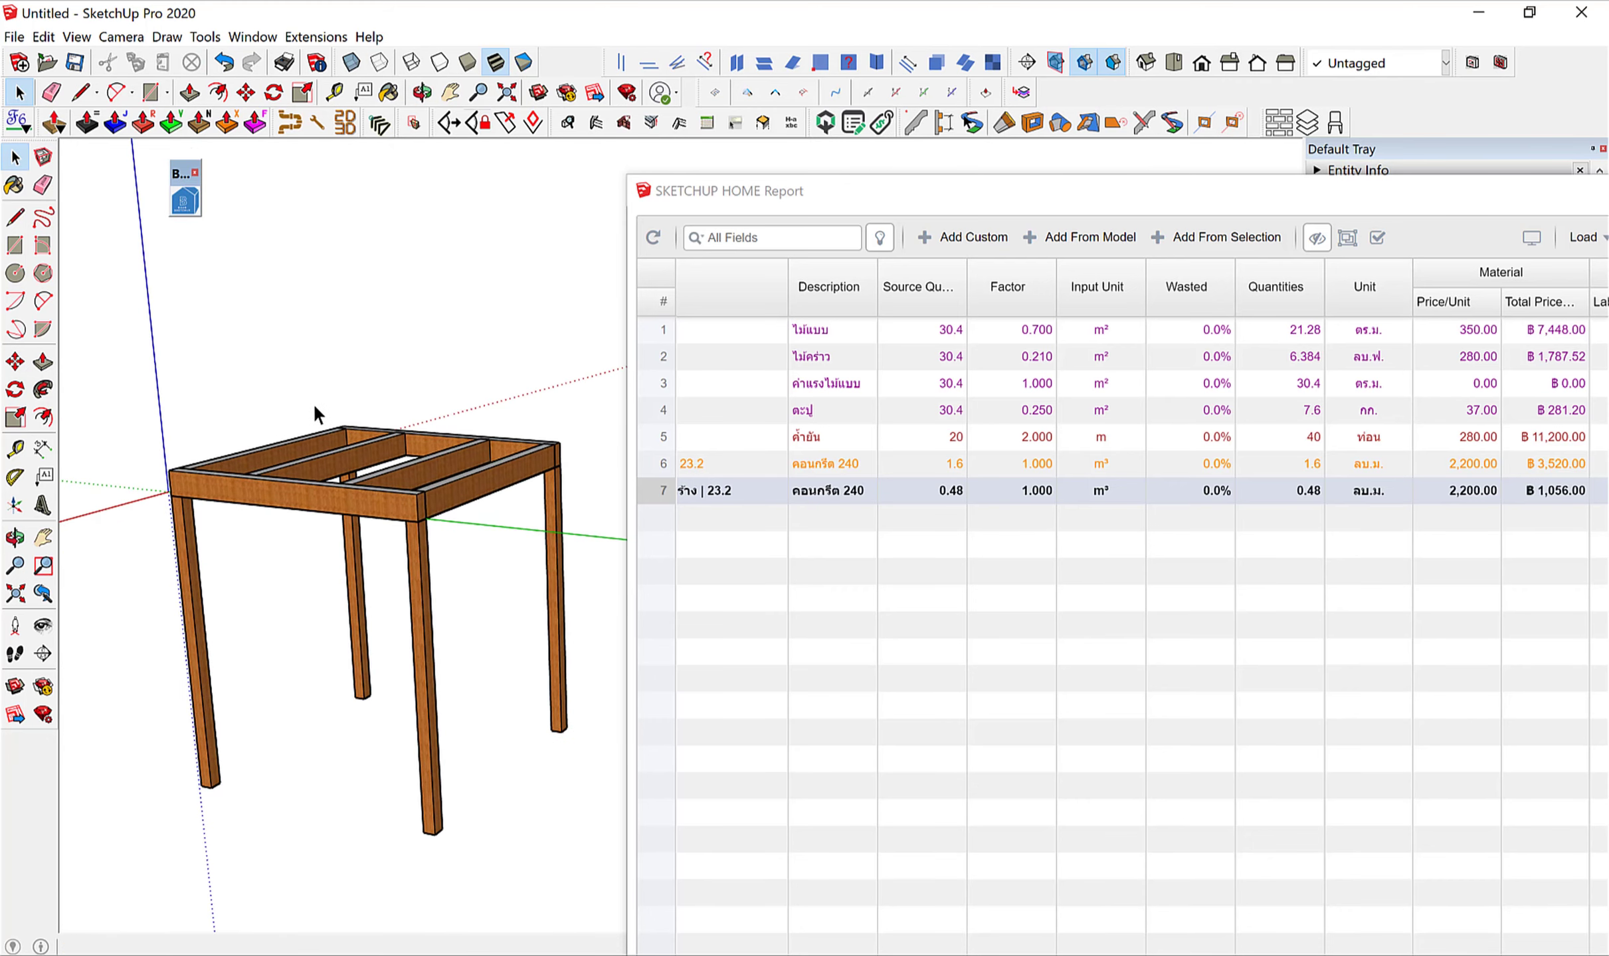
pyautogui.click(653, 237)
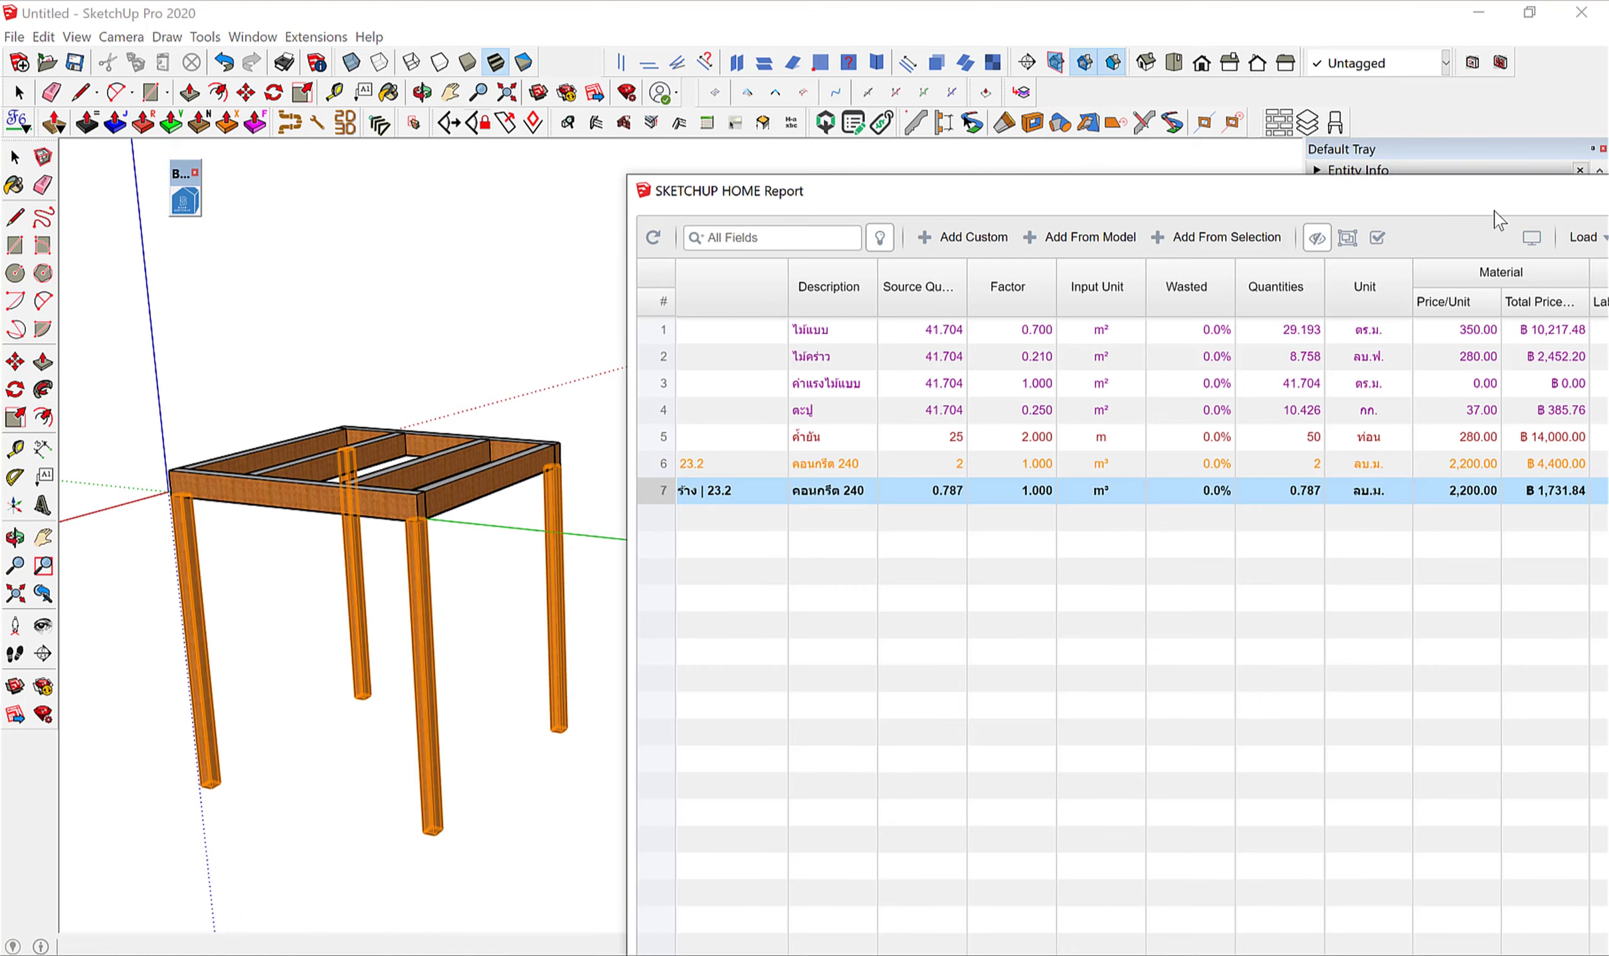
# Switch to Document Presentation, showing formwork ฿27,055.44 and grand total ฿33,187.28.
pyautogui.click(1532, 239)
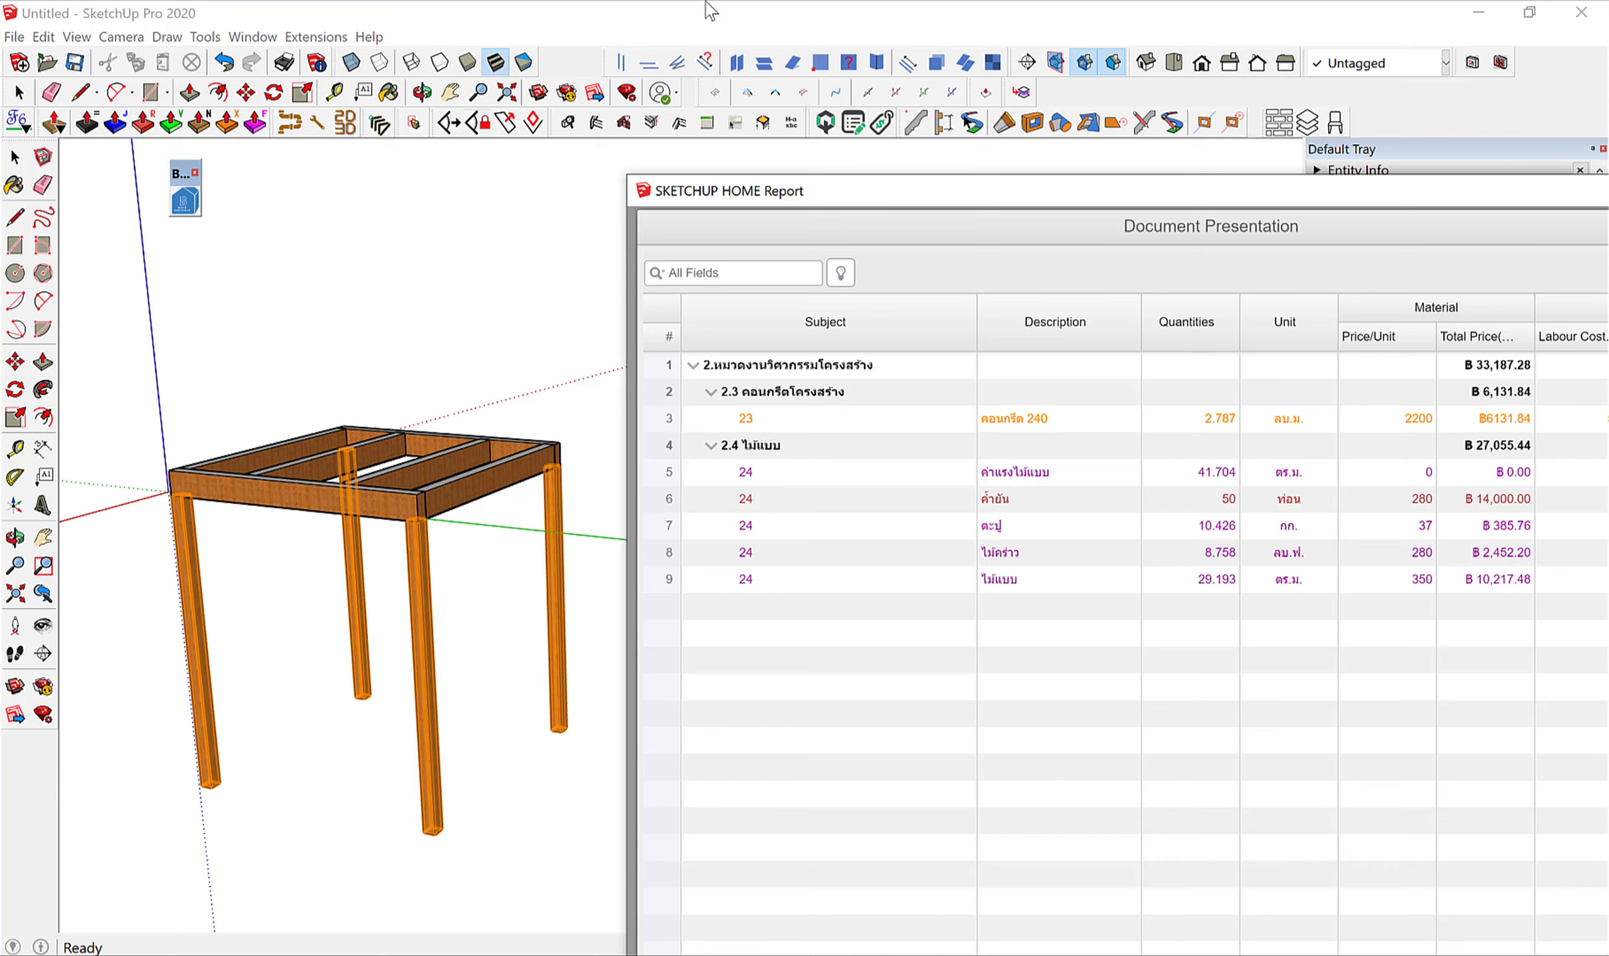
# Open the recovered version of file 2 without saving the table model.
pyautogui.click(350, 337)
pyautogui.scroll(-5, 395, 484)
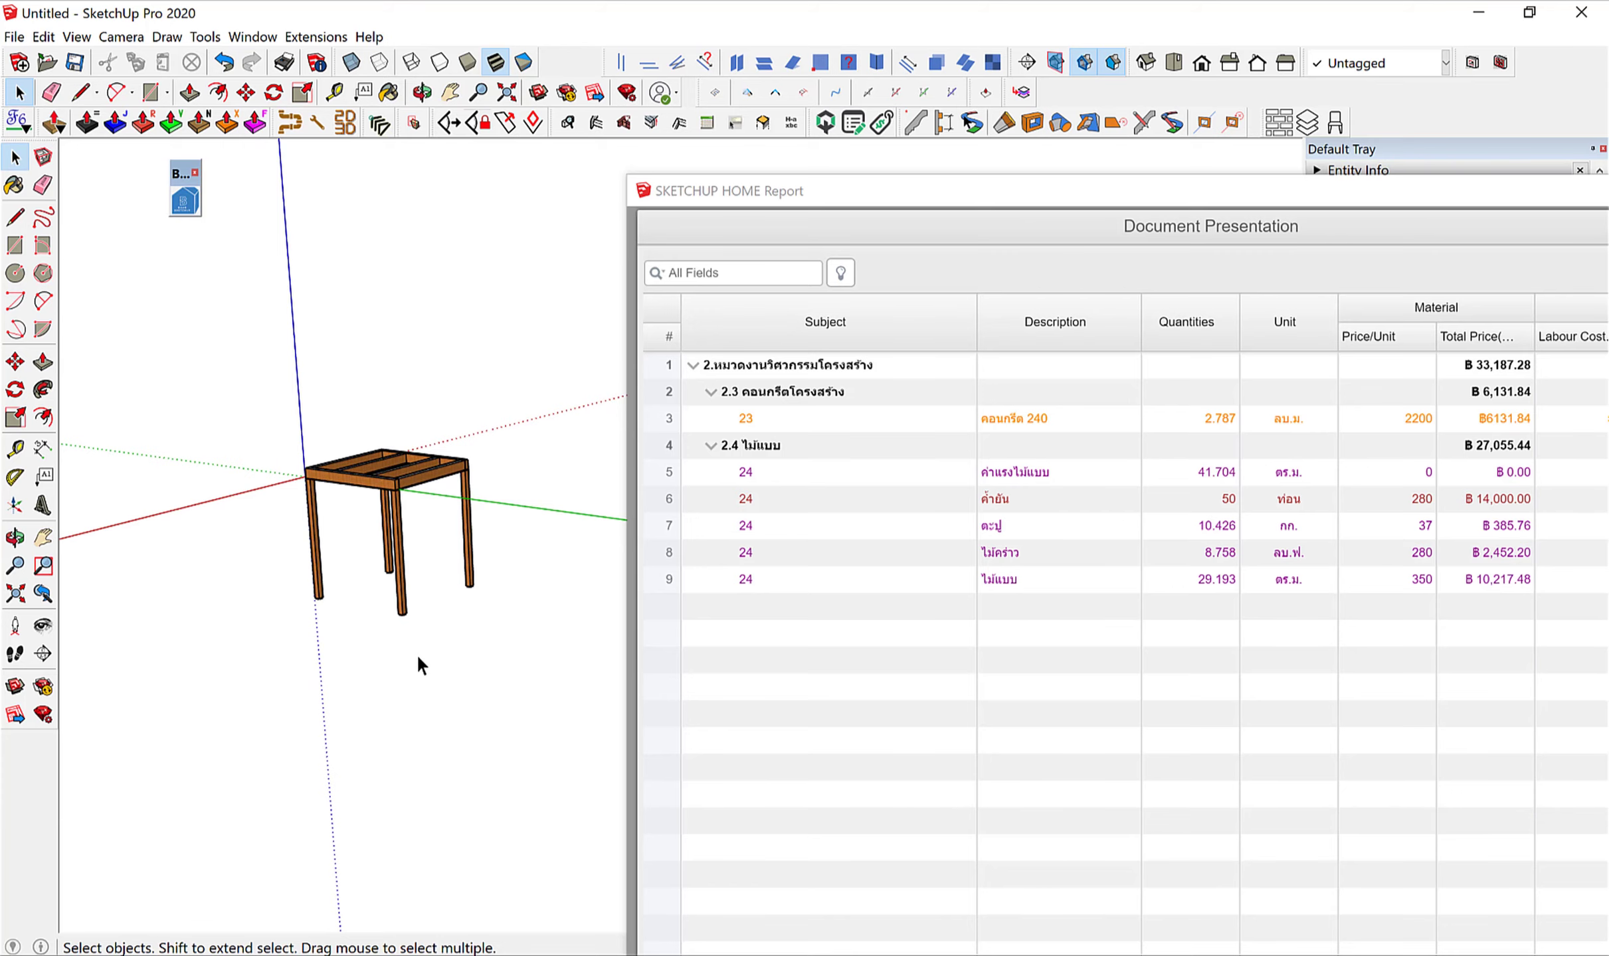
pyautogui.click(14, 37)
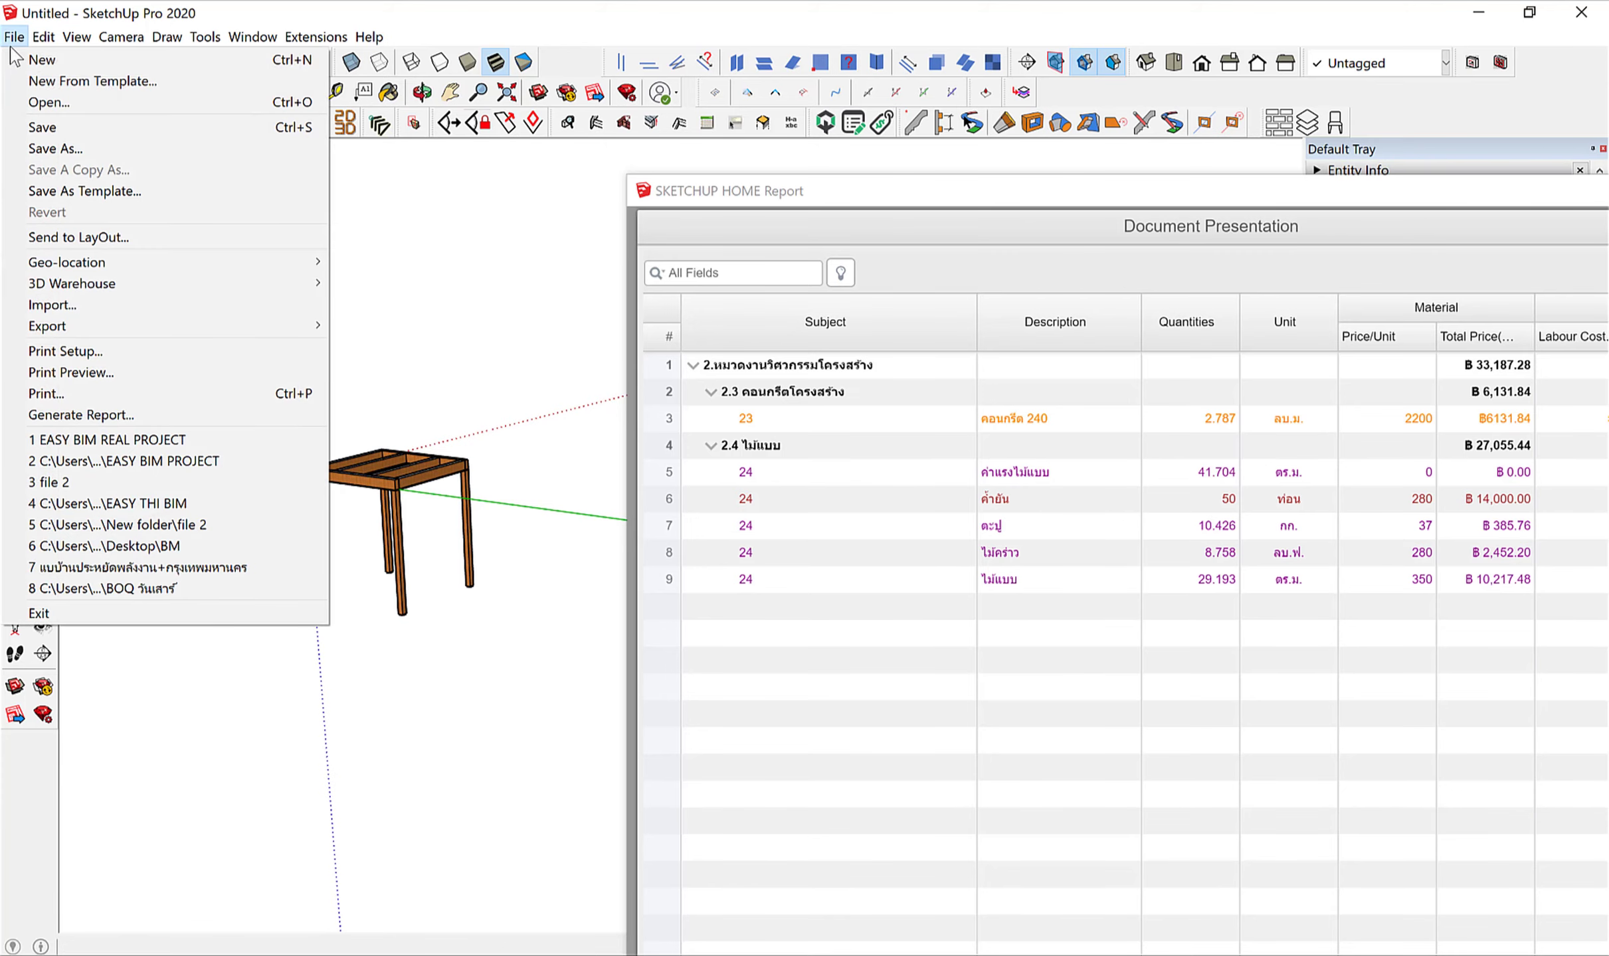
pyautogui.click(63, 101)
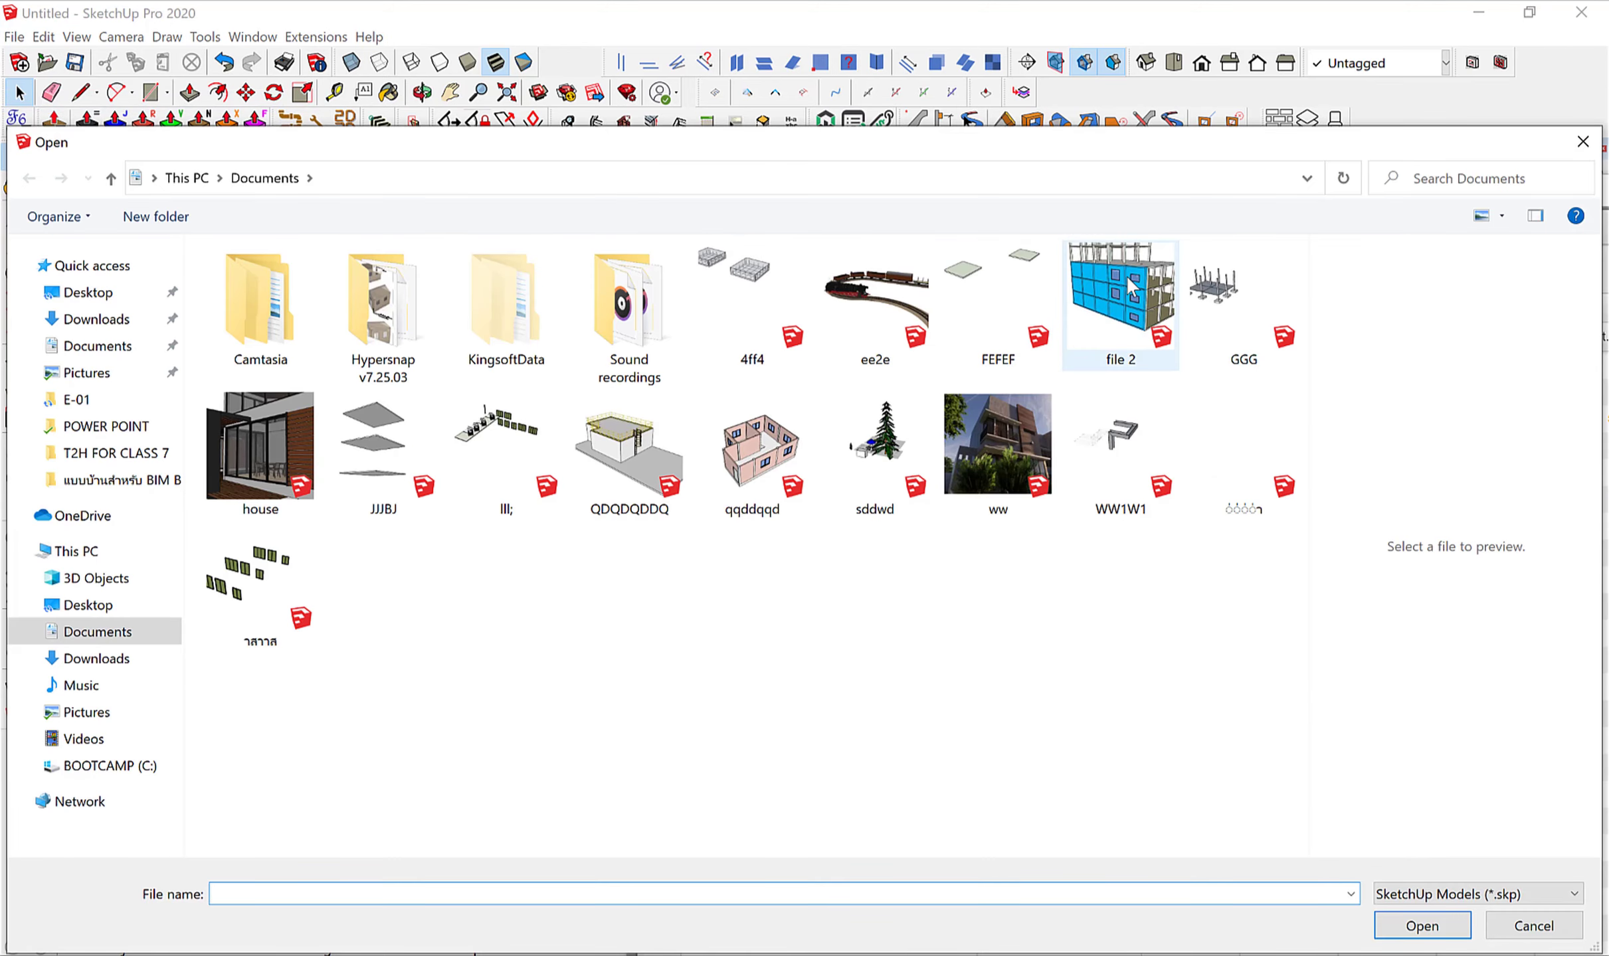
pyautogui.doubleClick(1127, 284)
pyautogui.click(825, 541)
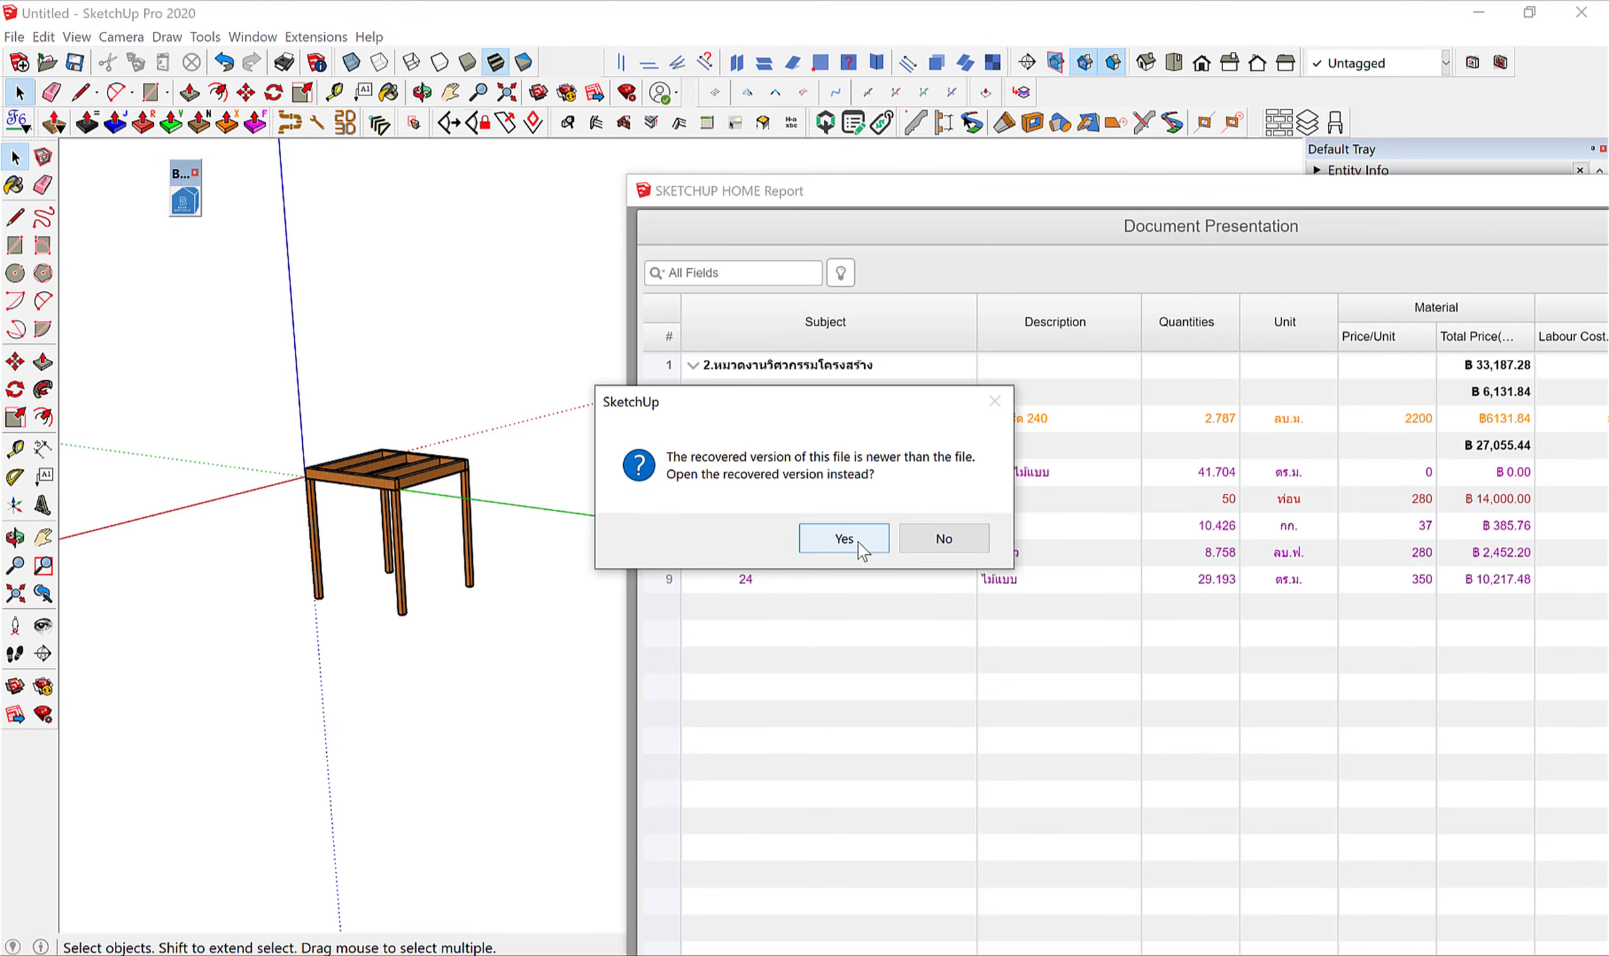
pyautogui.click(940, 539)
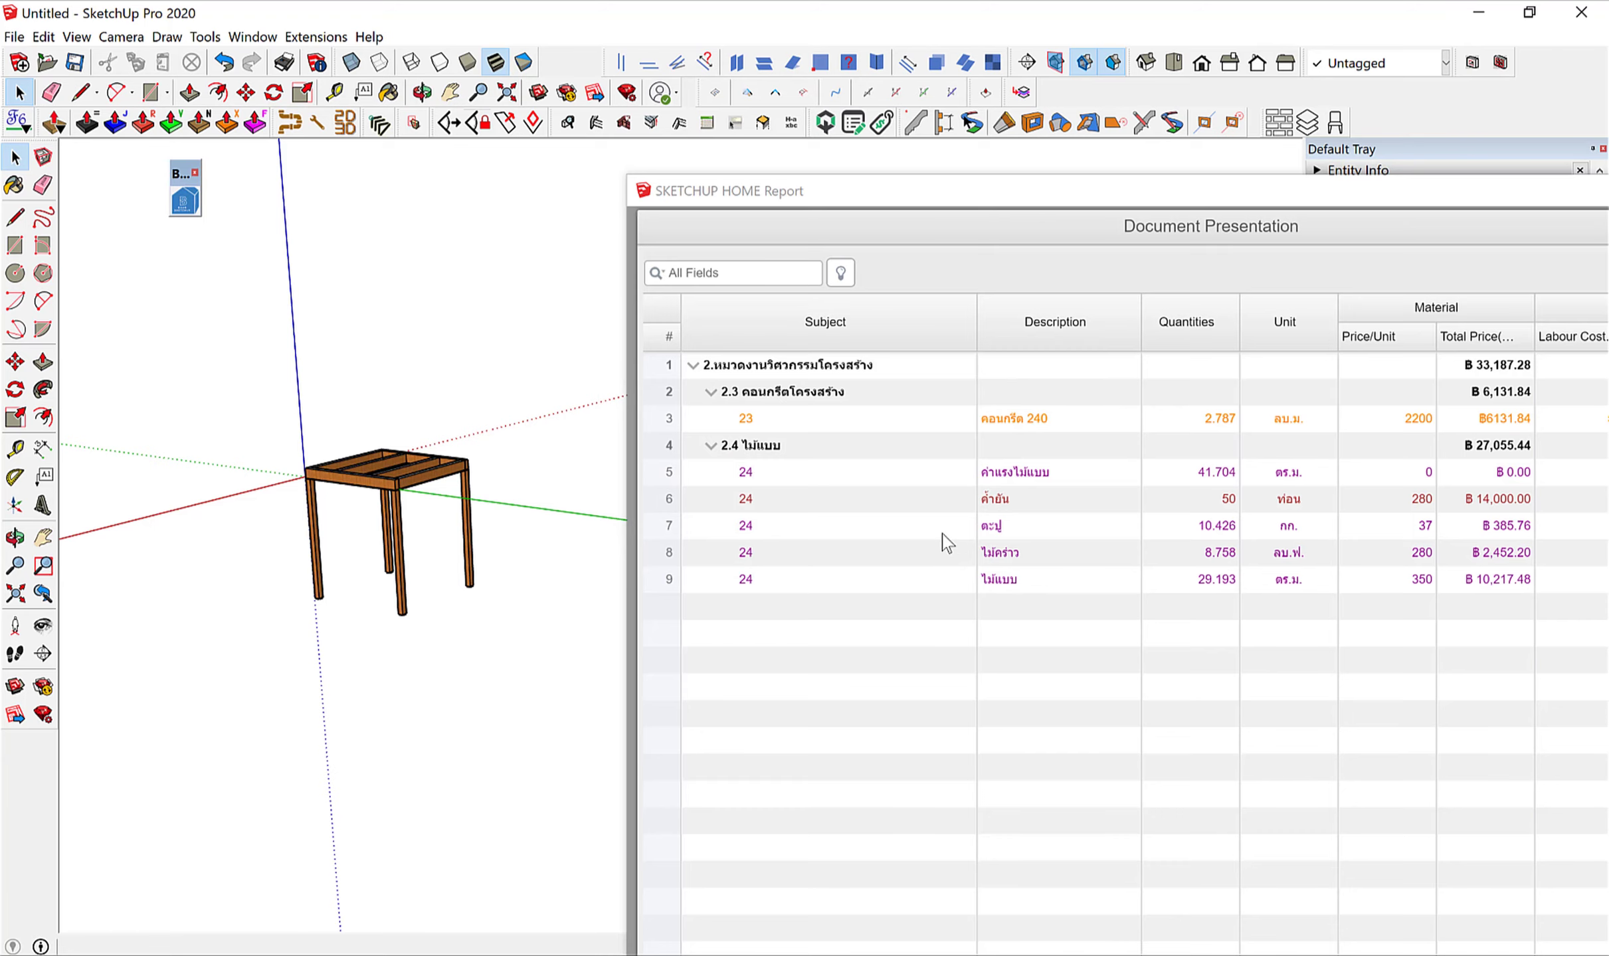
# Close the report window, orbit the building, and bring up the Product Connect login.
pyautogui.moveTo(1497, 203); pyautogui.dragTo(811, 439)
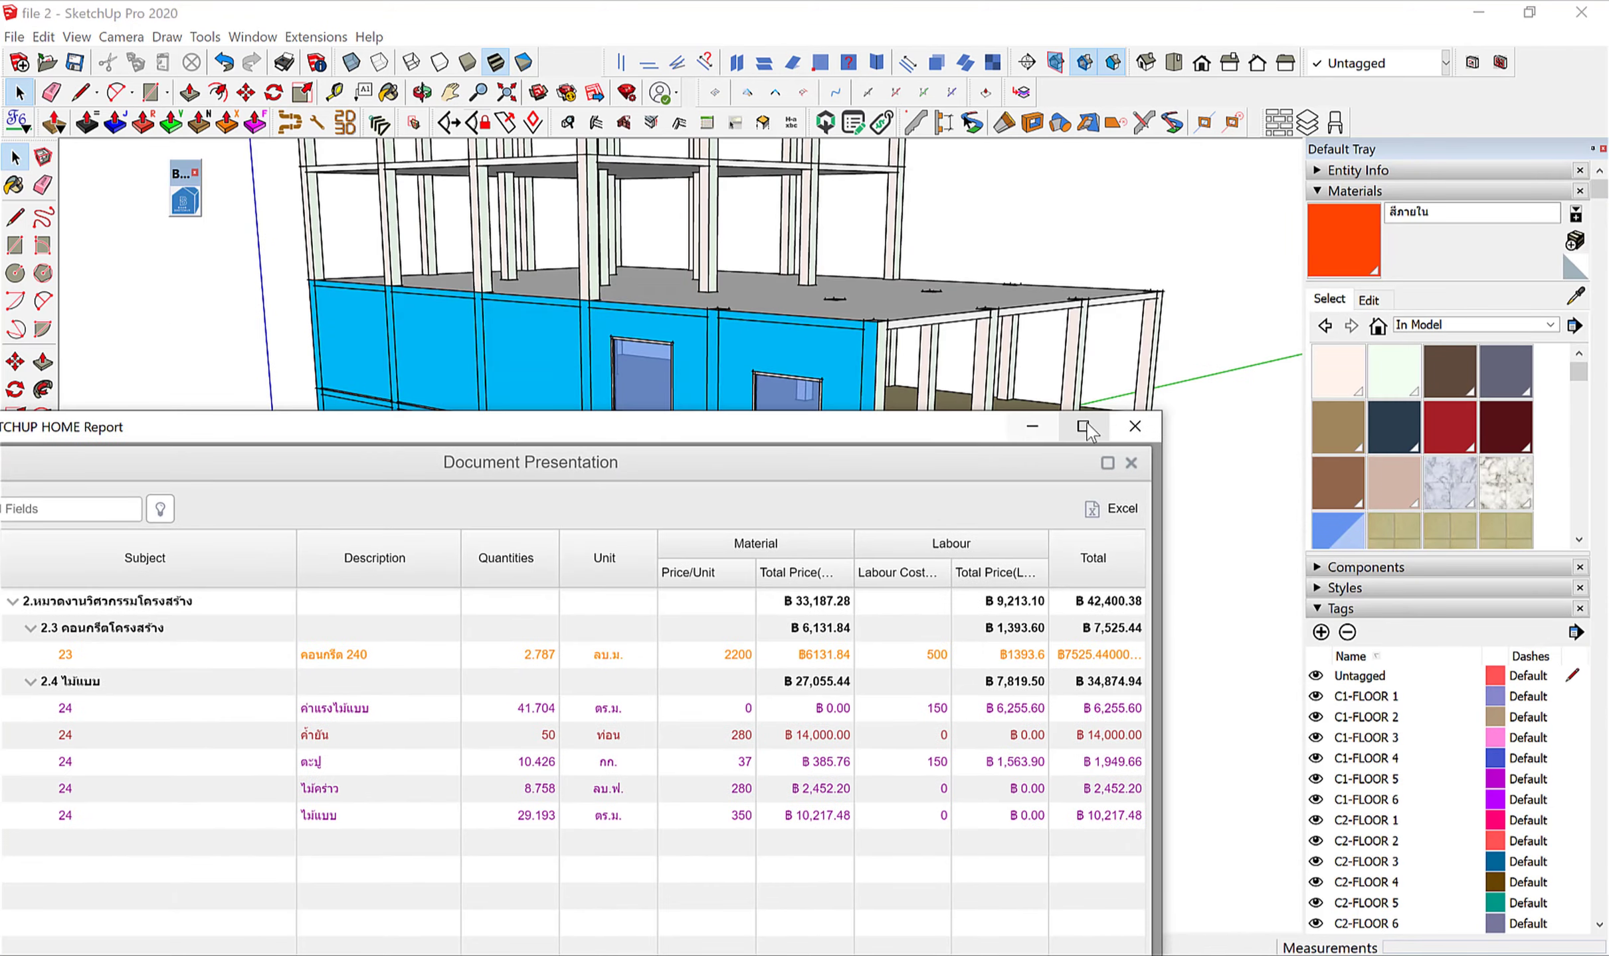
pyautogui.click(1136, 424)
pyautogui.moveTo(465, 585); pyautogui.dragTo(234, 582, button='middle')
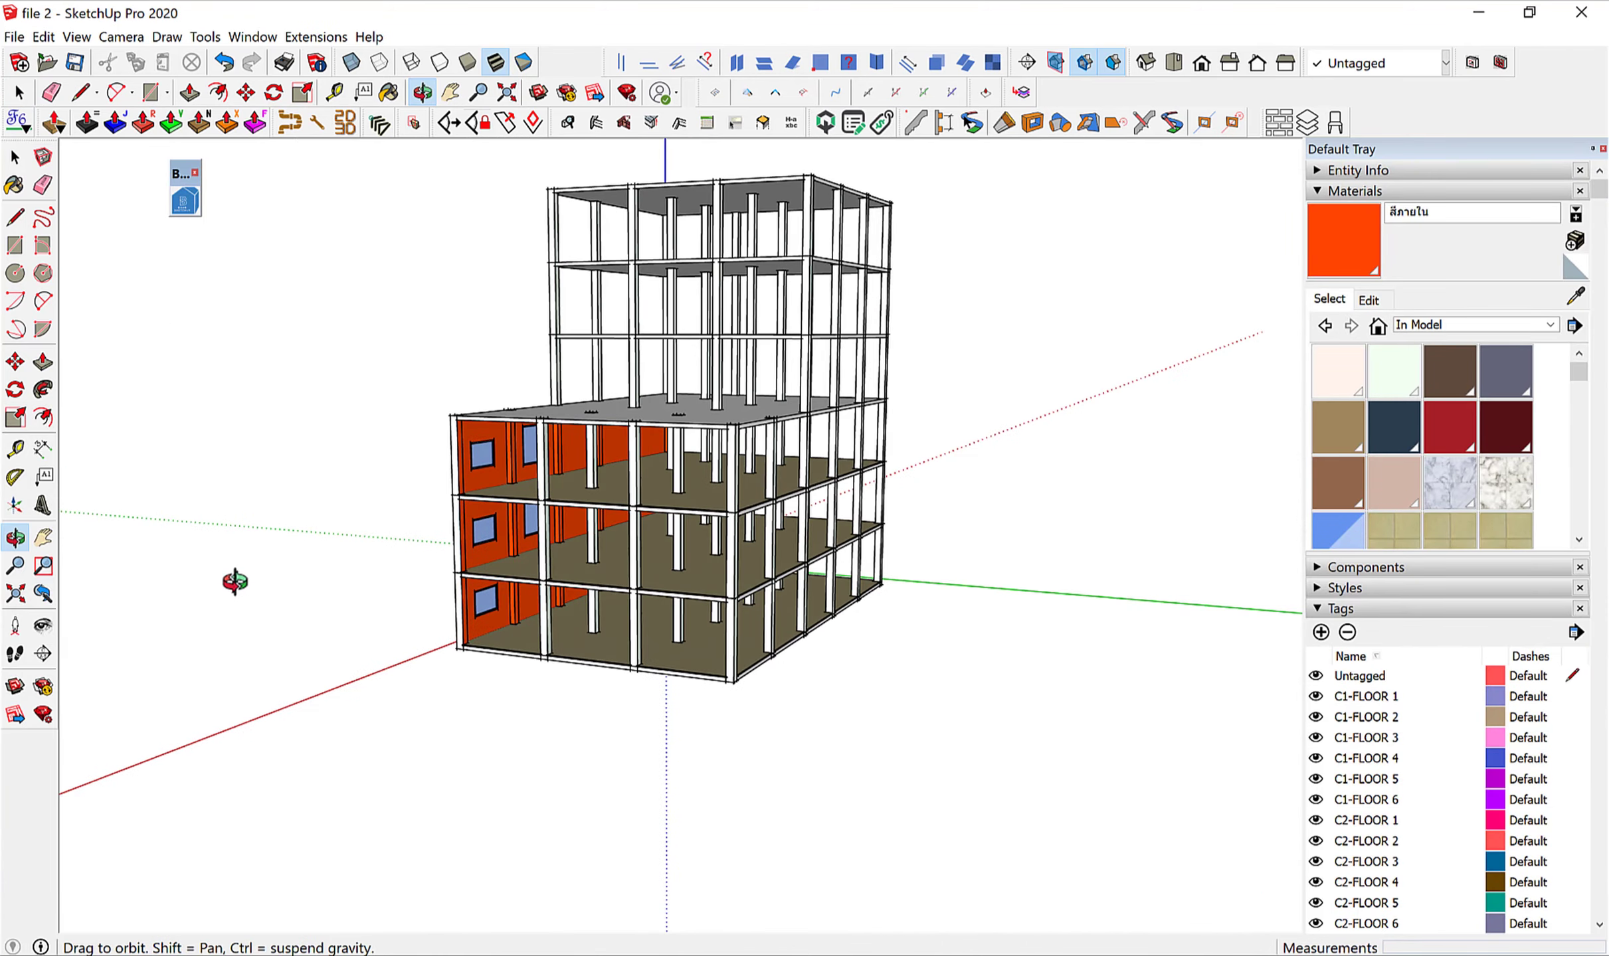
pyautogui.moveTo(234, 582)
pyautogui.mouseDown()
pyautogui.moveTo(675, 610)
pyautogui.moveTo(926, 592)
pyautogui.mouseUp()
pyautogui.press('space')
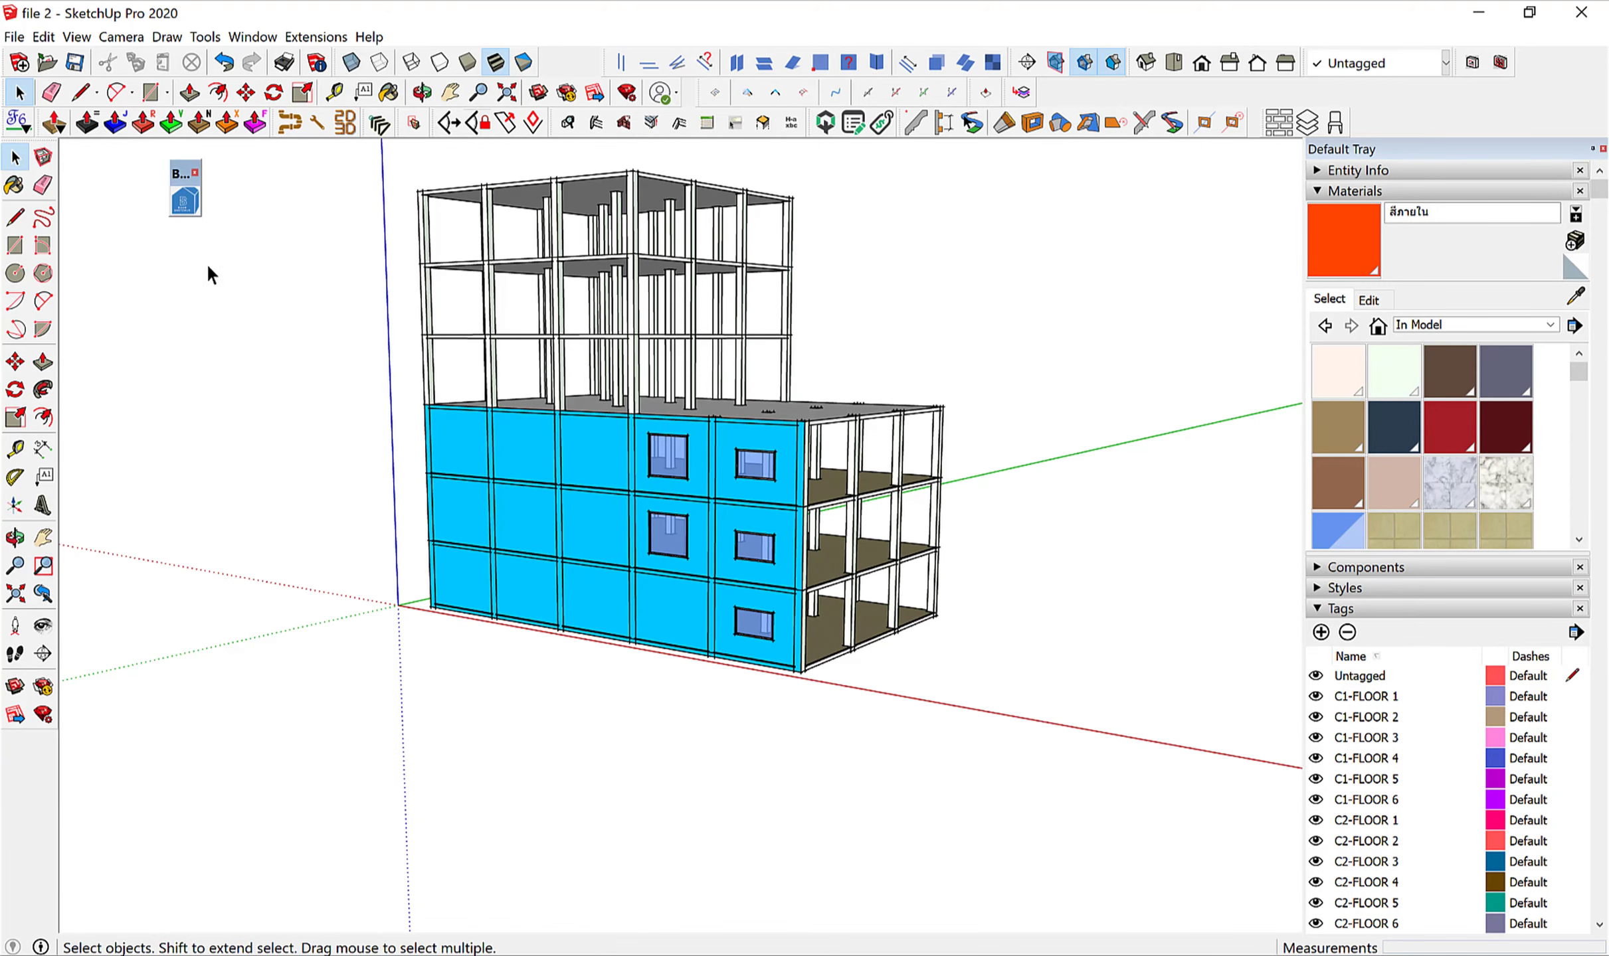
pyautogui.click(185, 206)
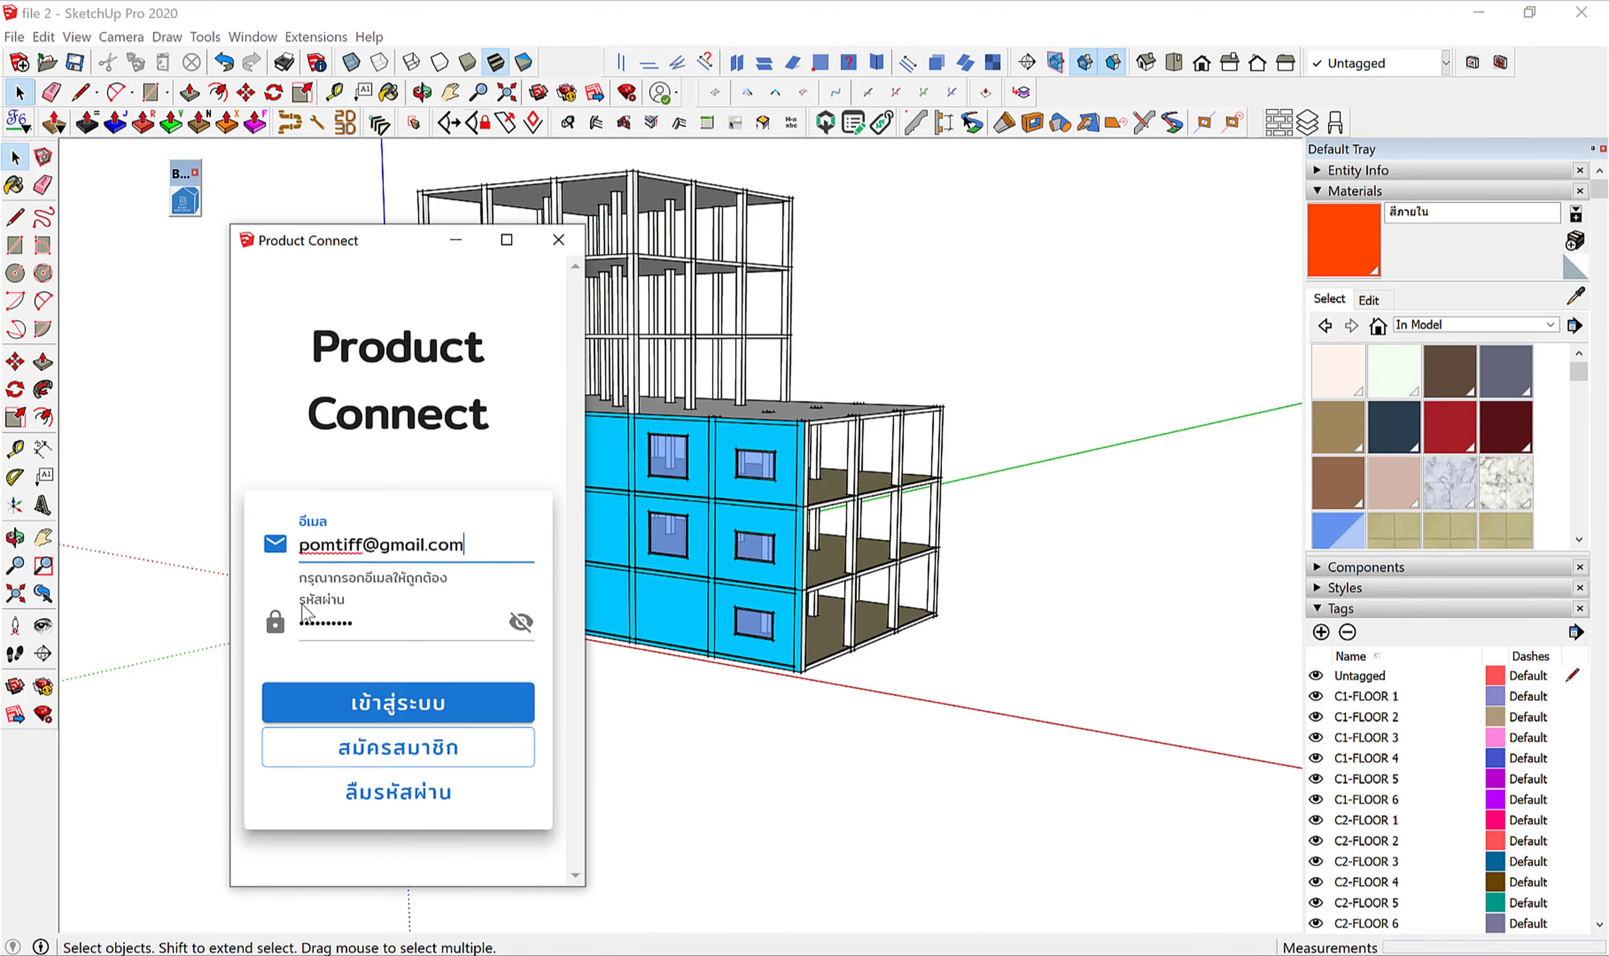
# Log in to Product Connect and open the quantity report, enlarged to show more rows.
pyautogui.click(392, 714)
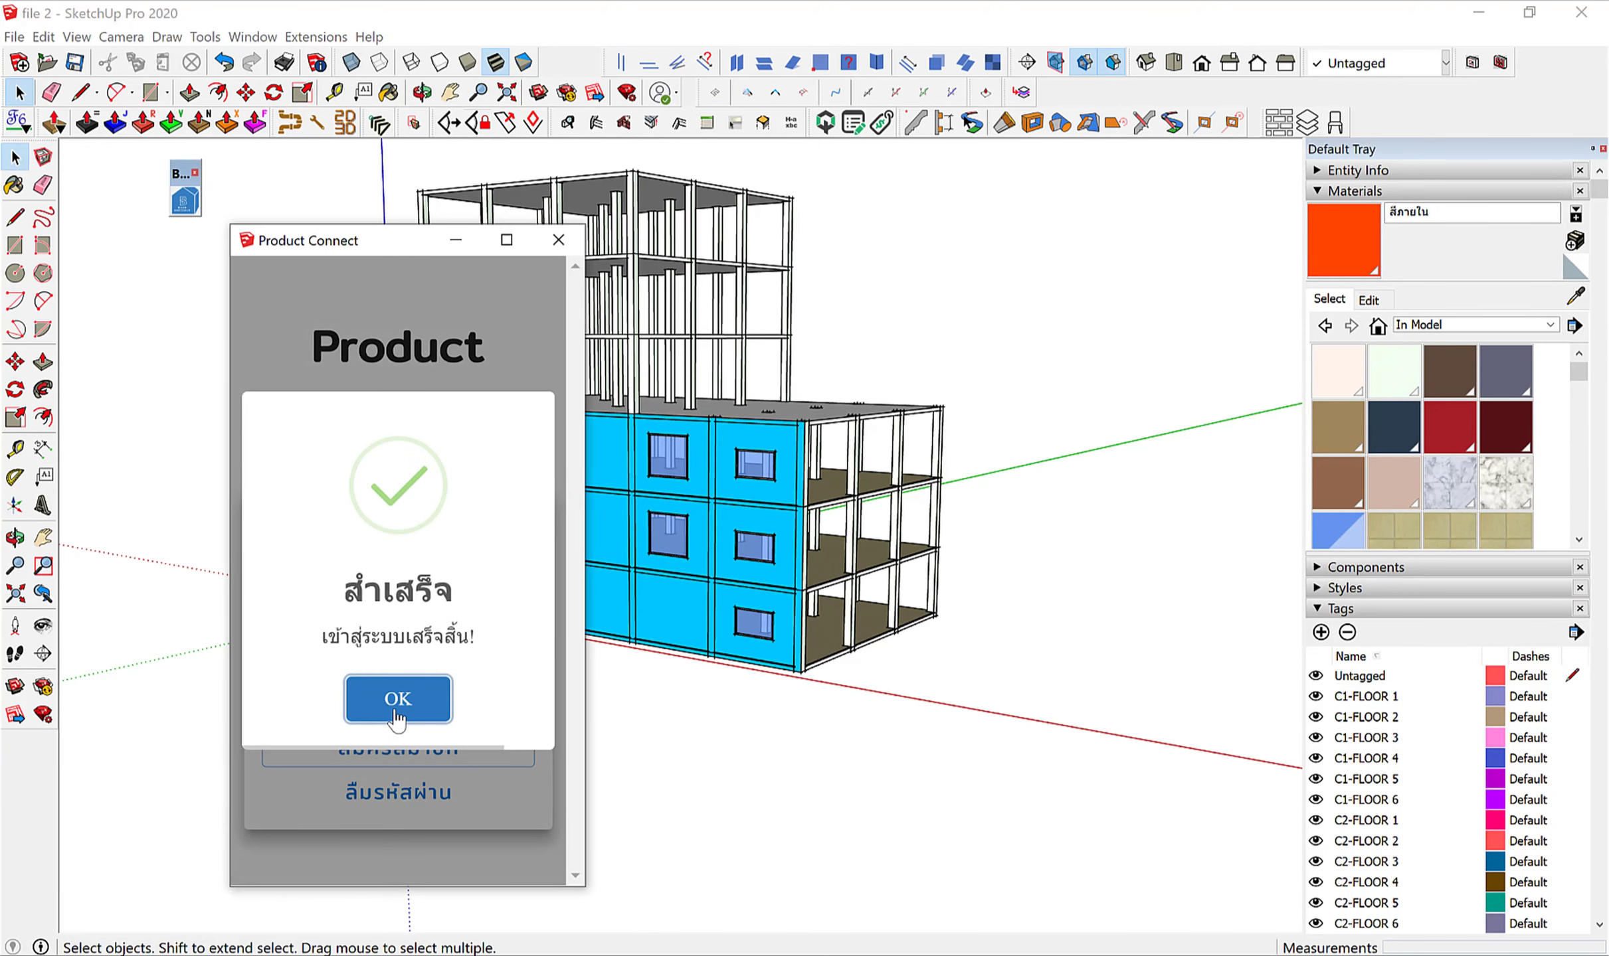
pyautogui.click(392, 714)
pyautogui.click(262, 570)
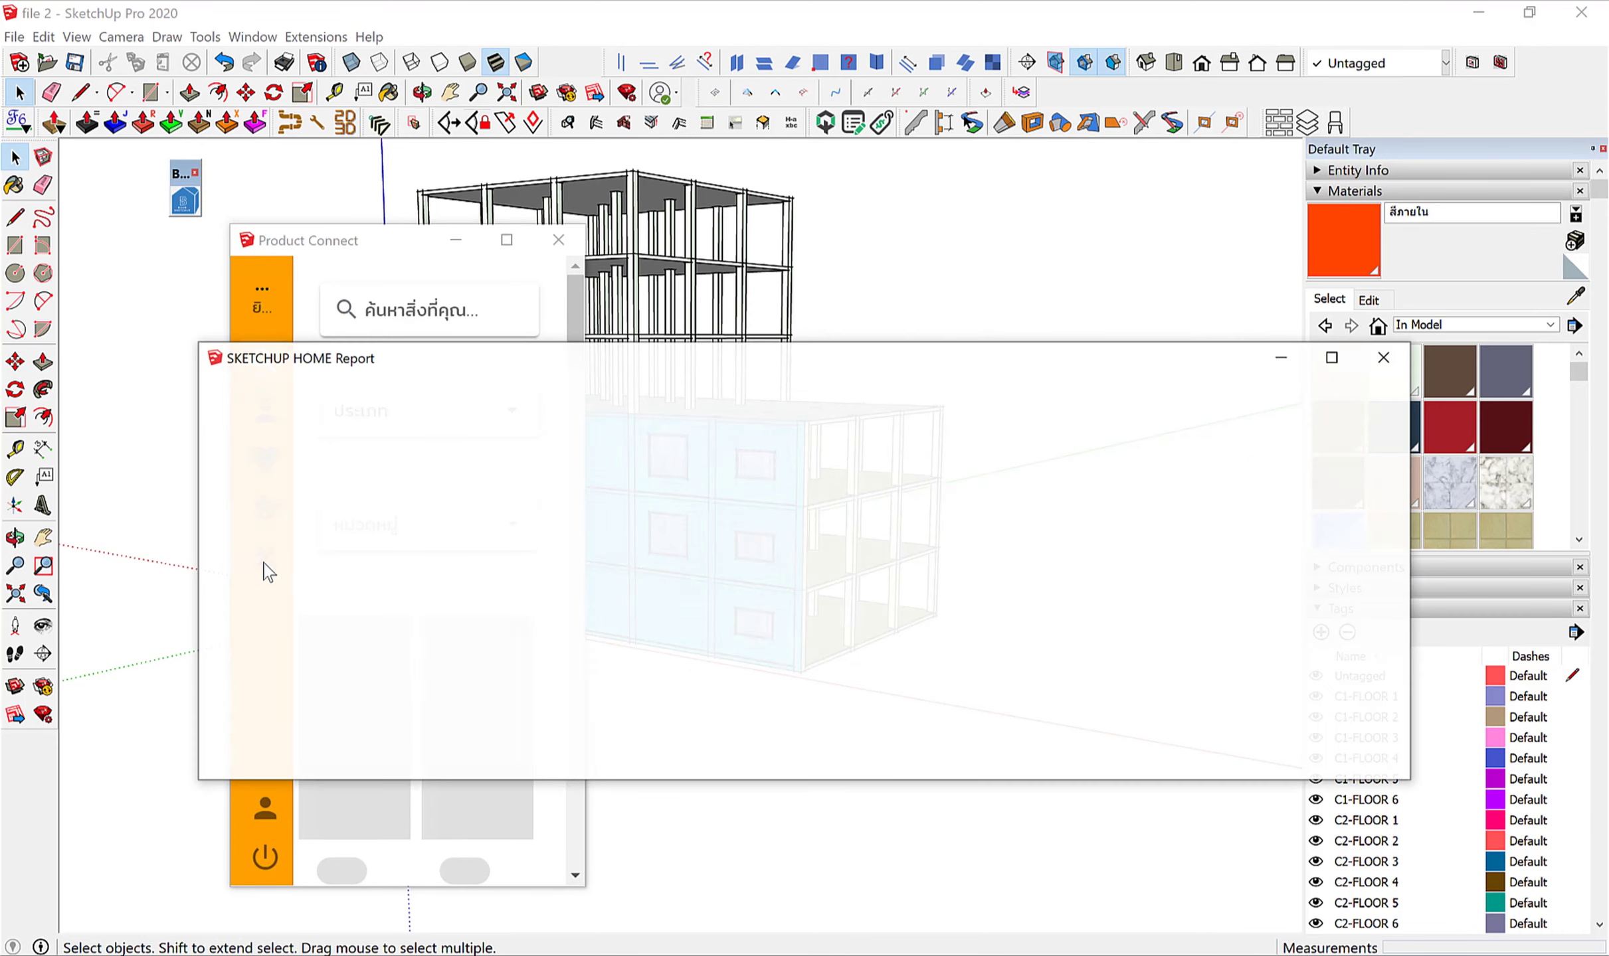
pyautogui.moveTo(674, 357); pyautogui.dragTo(810, 82)
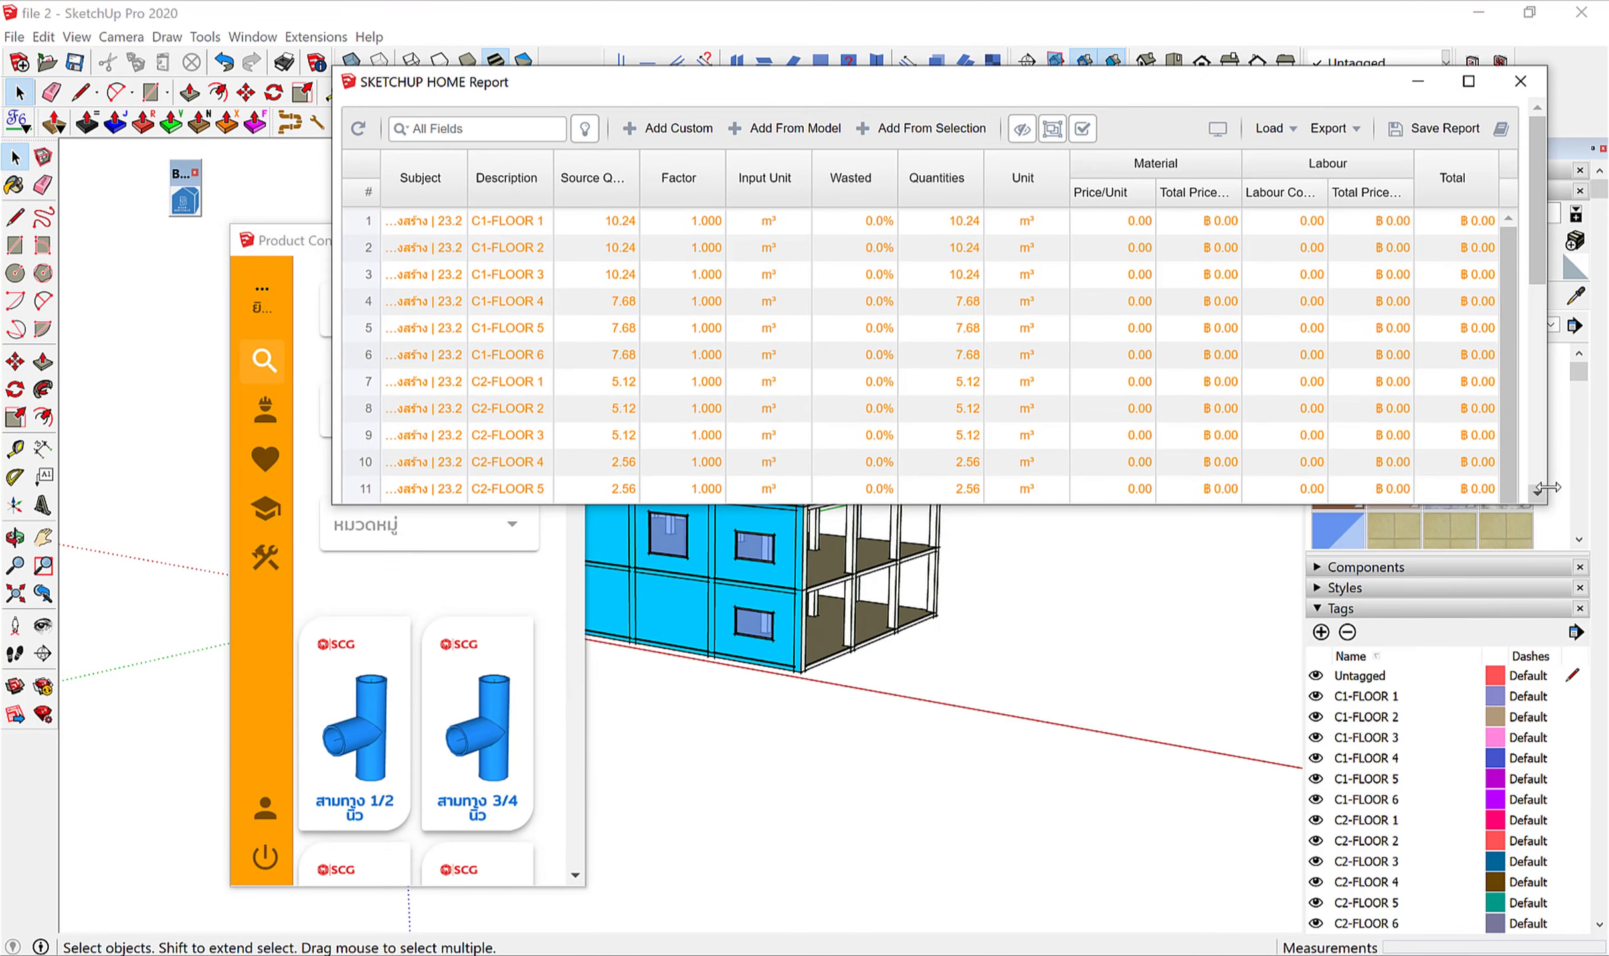
pyautogui.moveTo(1542, 505); pyautogui.dragTo(1571, 916)
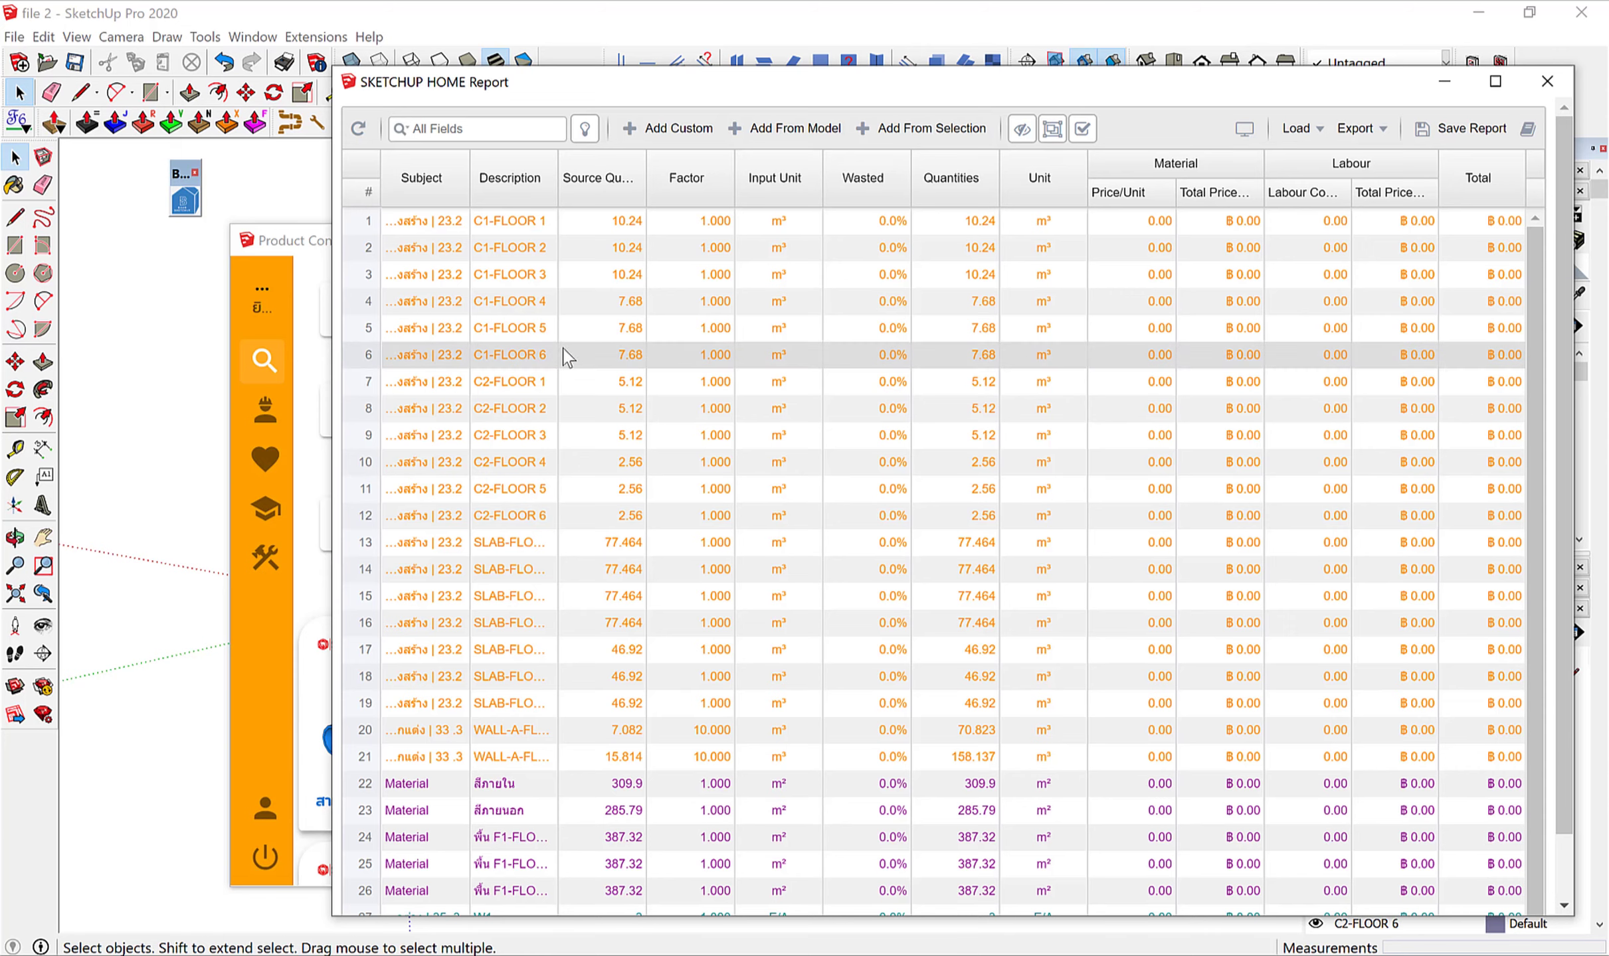
# Close the Product Connect window and refresh the report's quantity table for file 2.
pyautogui.moveTo(296, 251); pyautogui.dragTo(65, 317)
pyautogui.moveTo(286, 465); pyautogui.dragTo(804, 465)
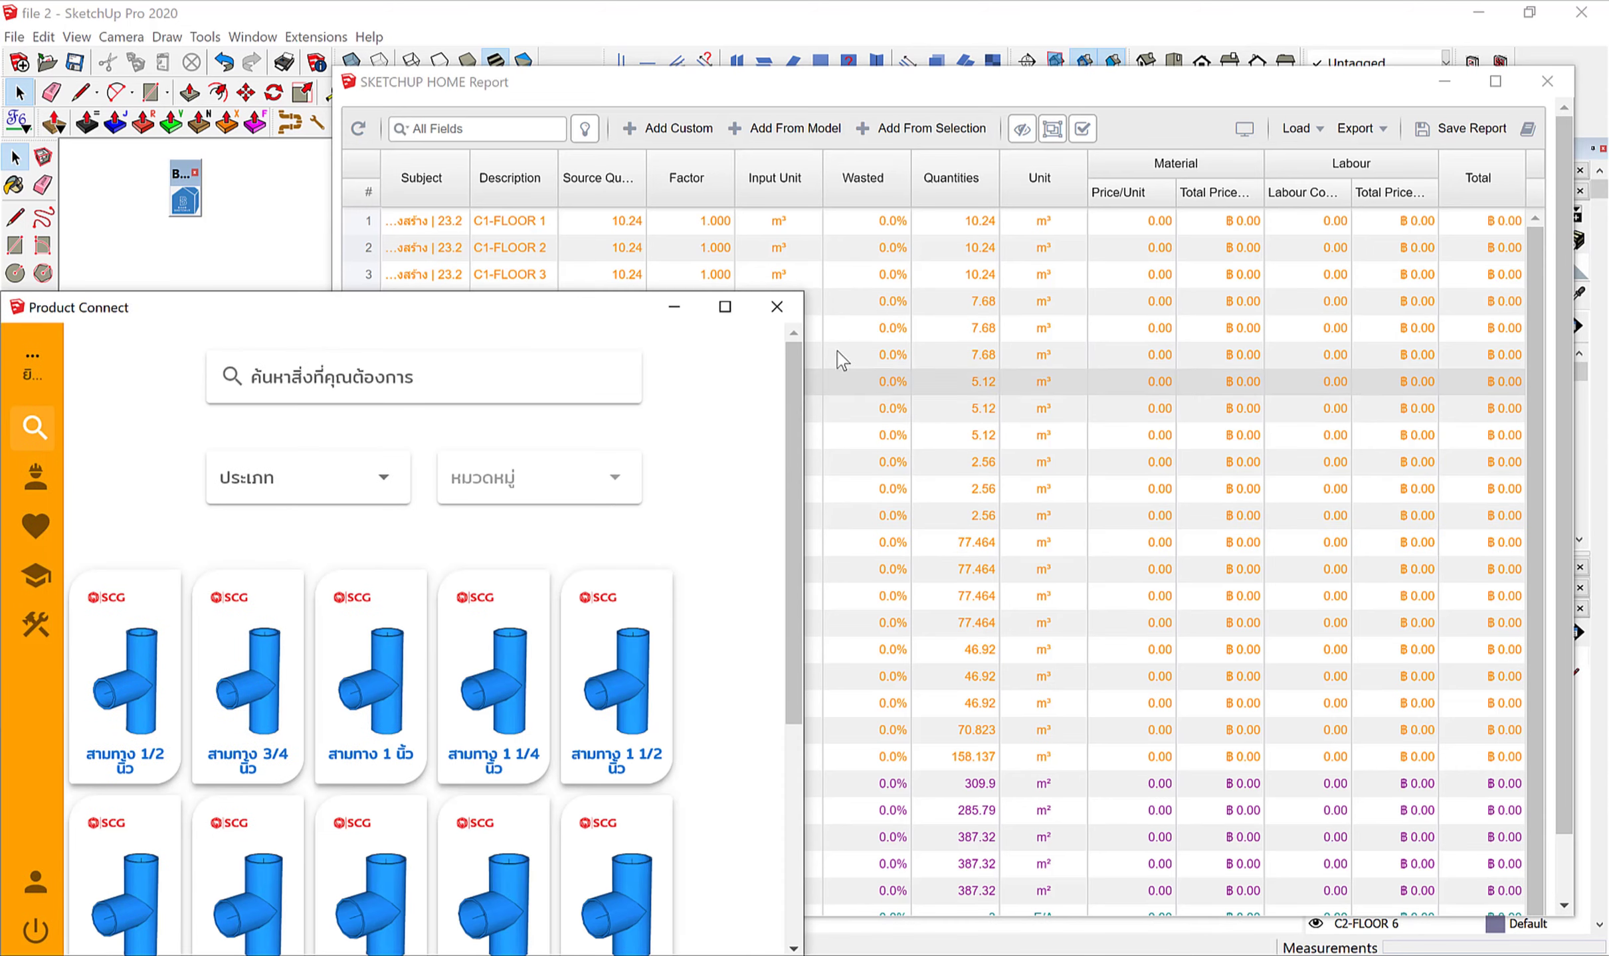
pyautogui.click(777, 307)
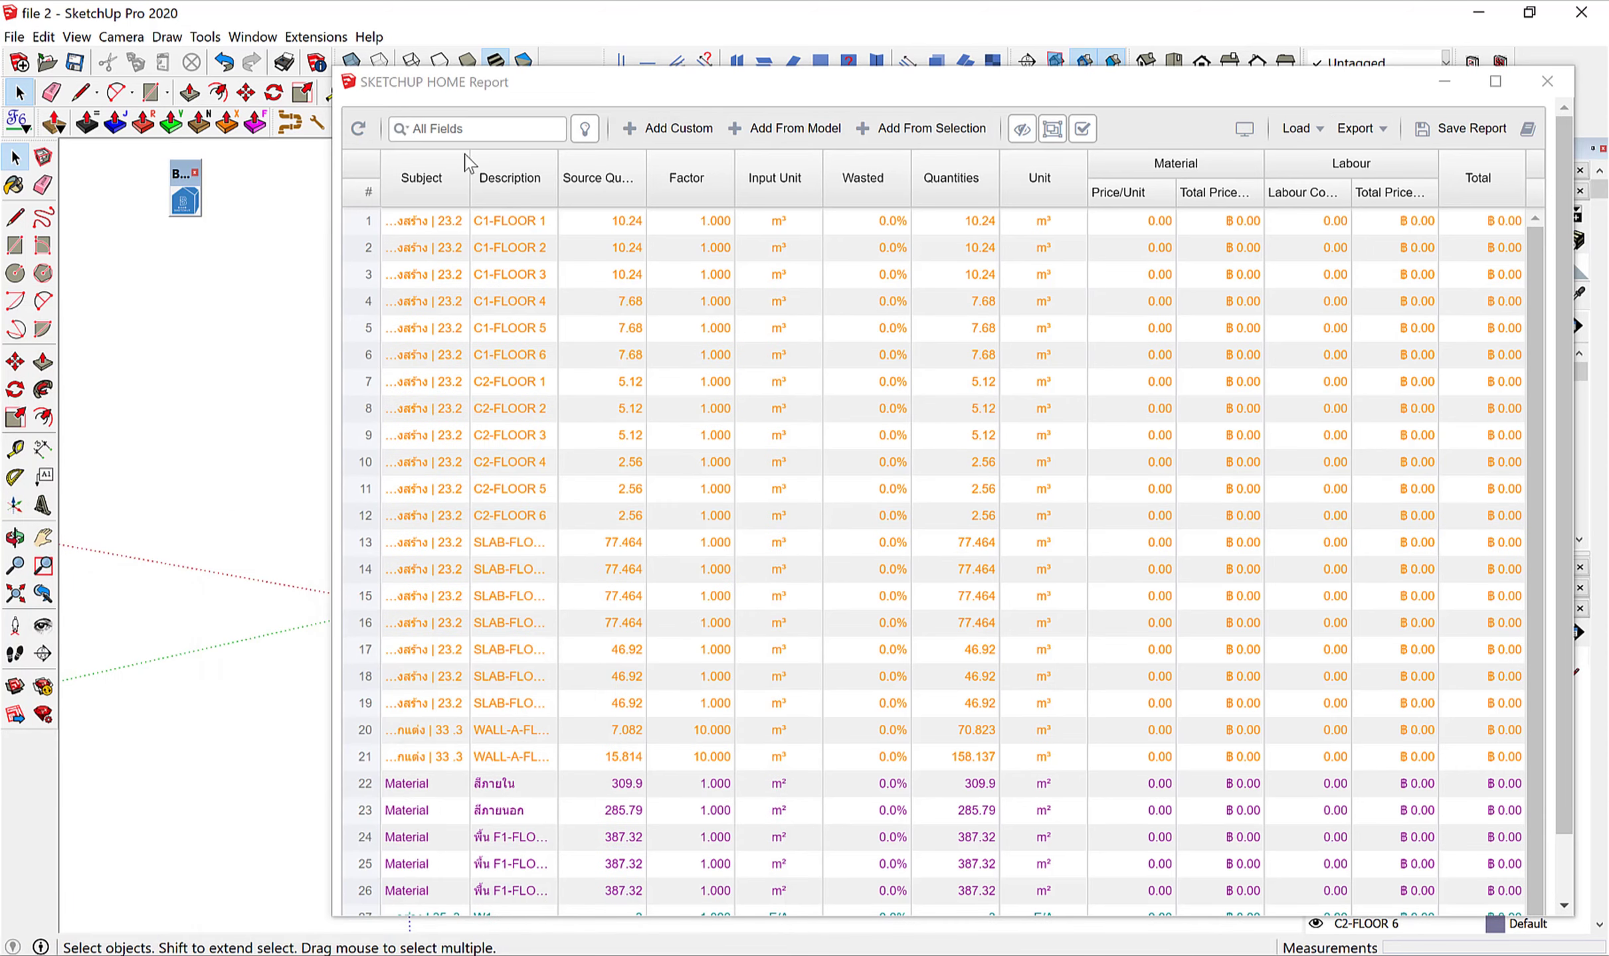
pyautogui.click(372, 136)
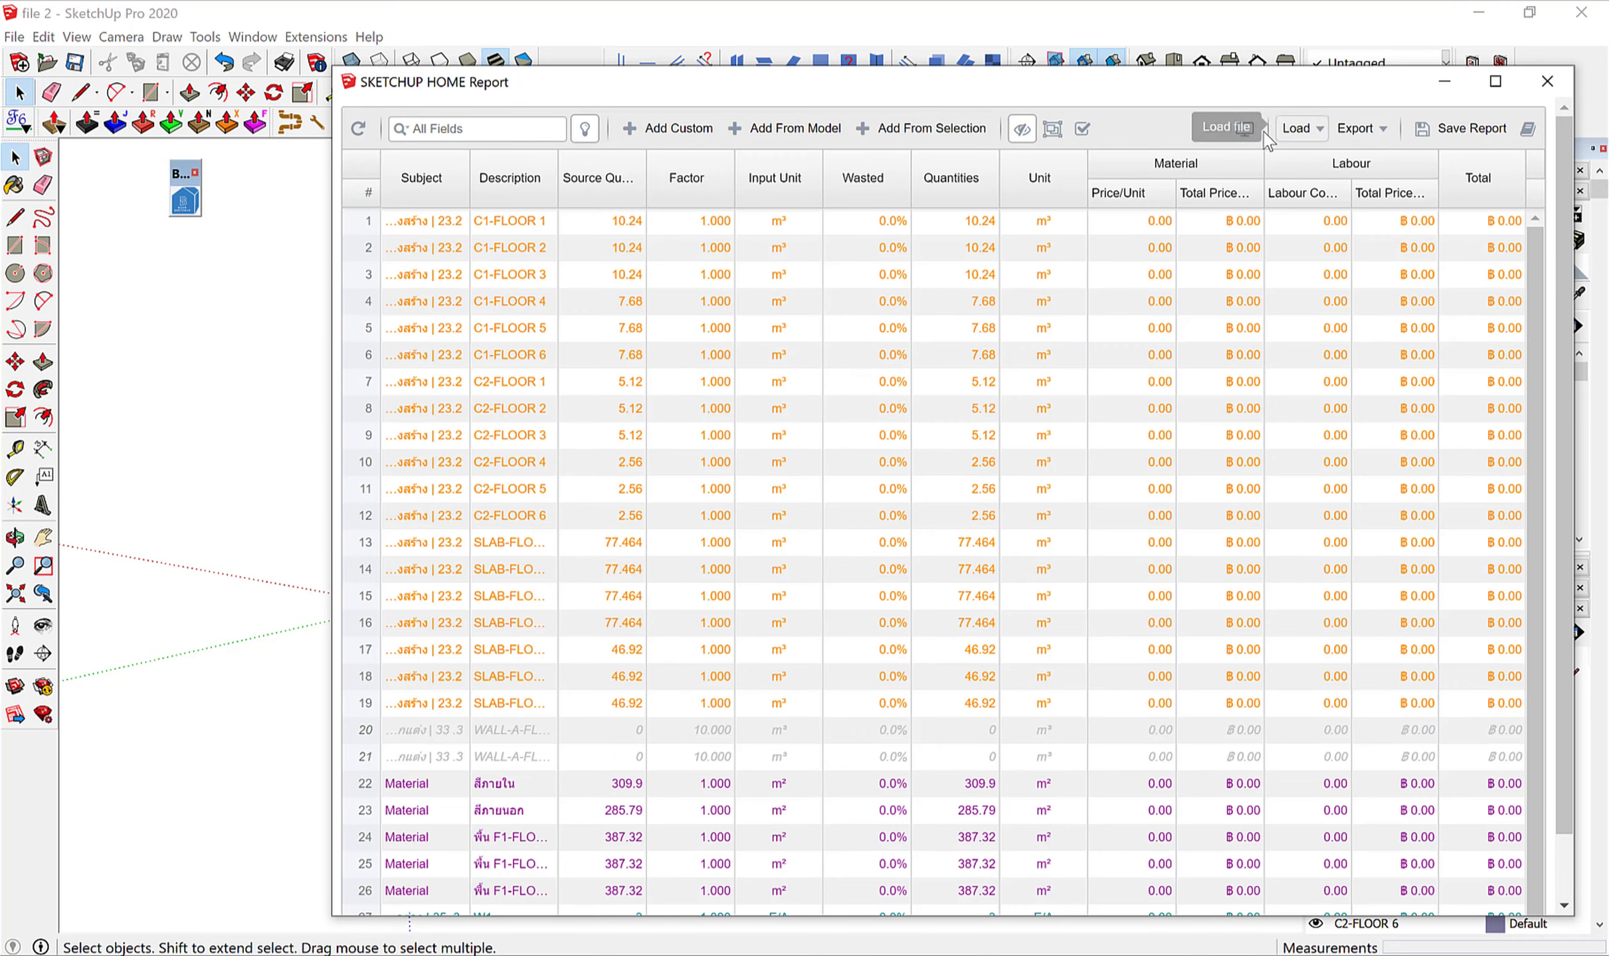
# Open Document Presentation and move the report aside to reveal the building.
pyautogui.click(1244, 129)
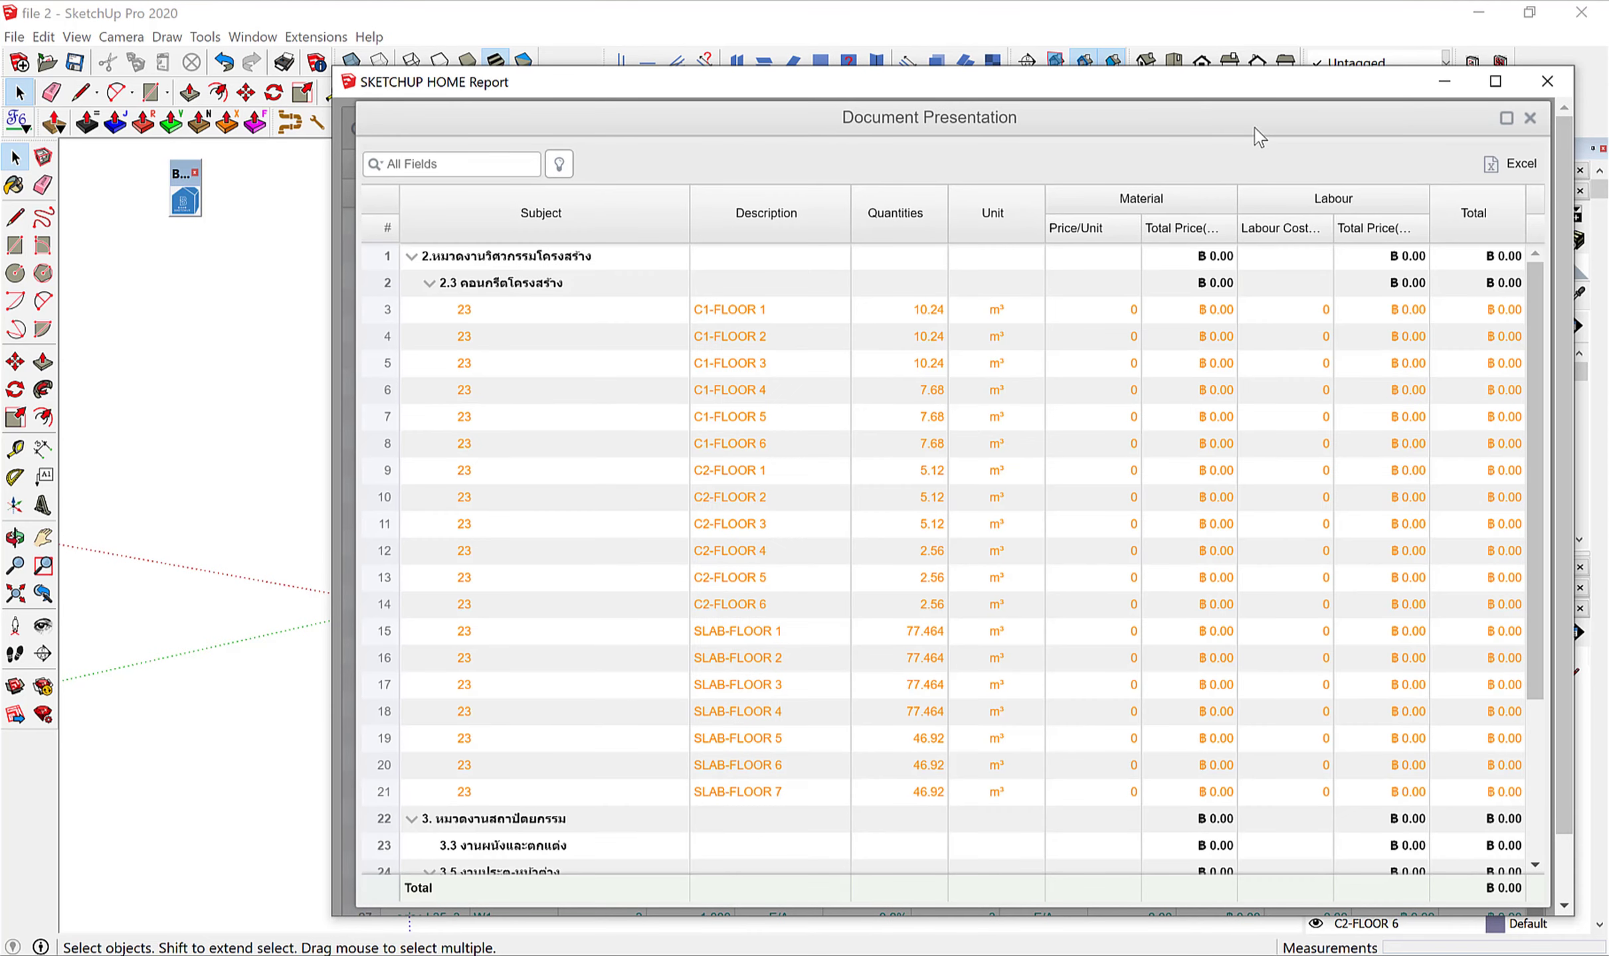
pyautogui.scroll(-3, 927, 472)
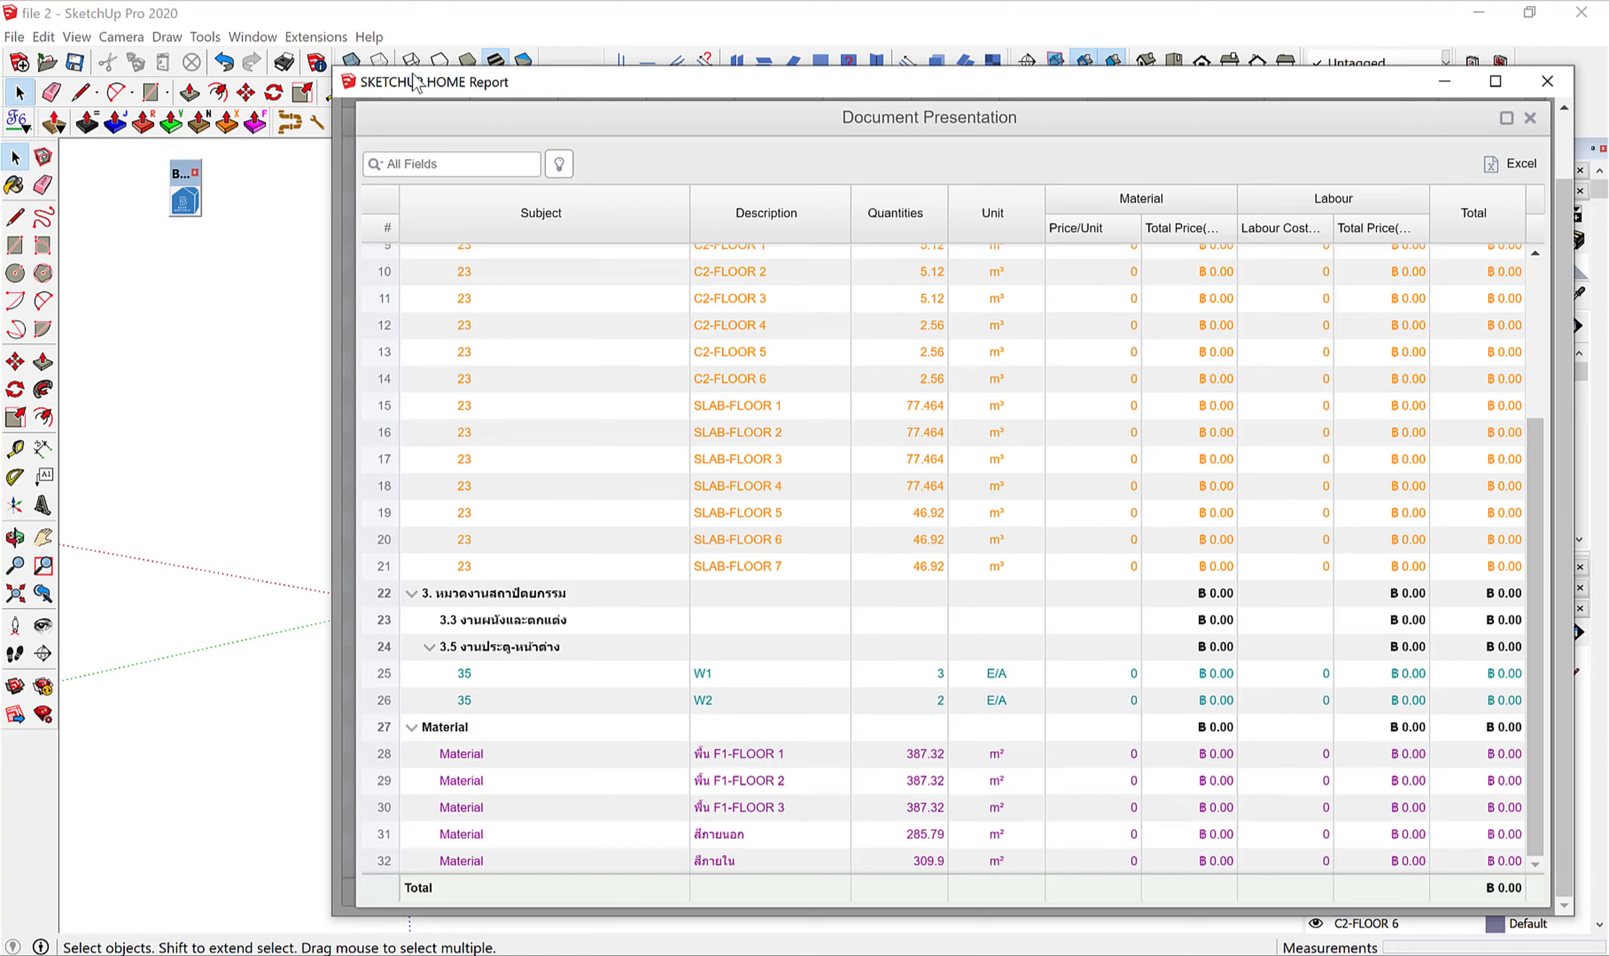
pyautogui.moveTo(415, 82); pyautogui.dragTo(883, 211)
pyautogui.scroll(-3, 215, 624)
pyautogui.moveTo(215, 624); pyautogui.dragTo(731, 465, button='middle')
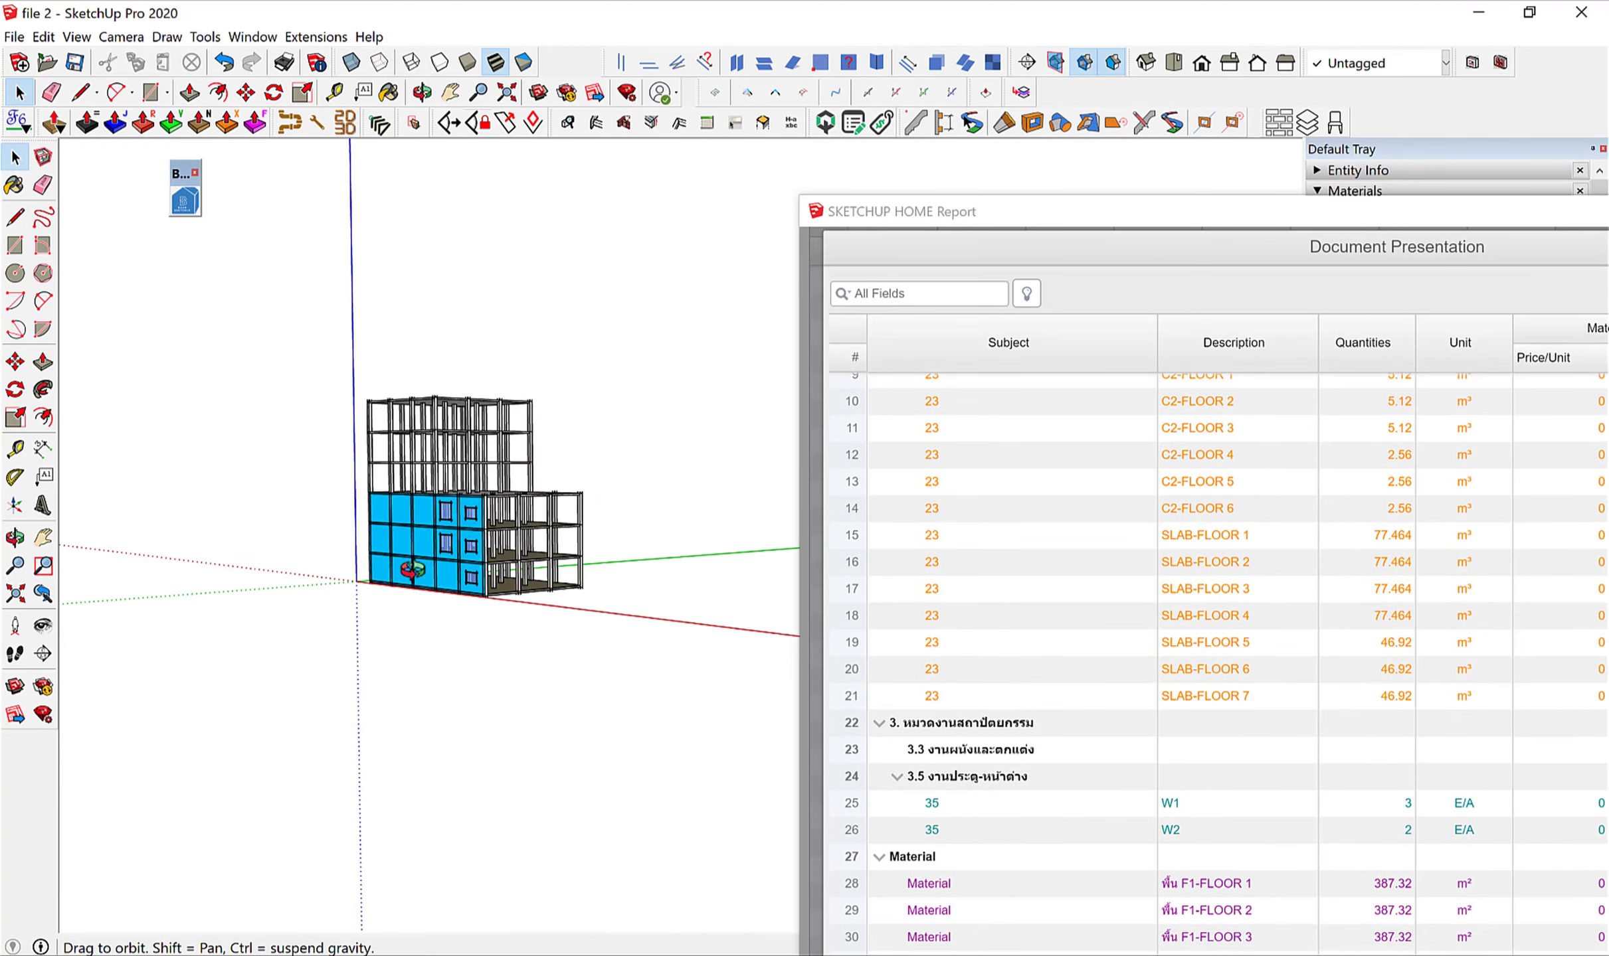
pyautogui.scroll(2, 1049, 393)
pyautogui.scroll(2, 1049, 398)
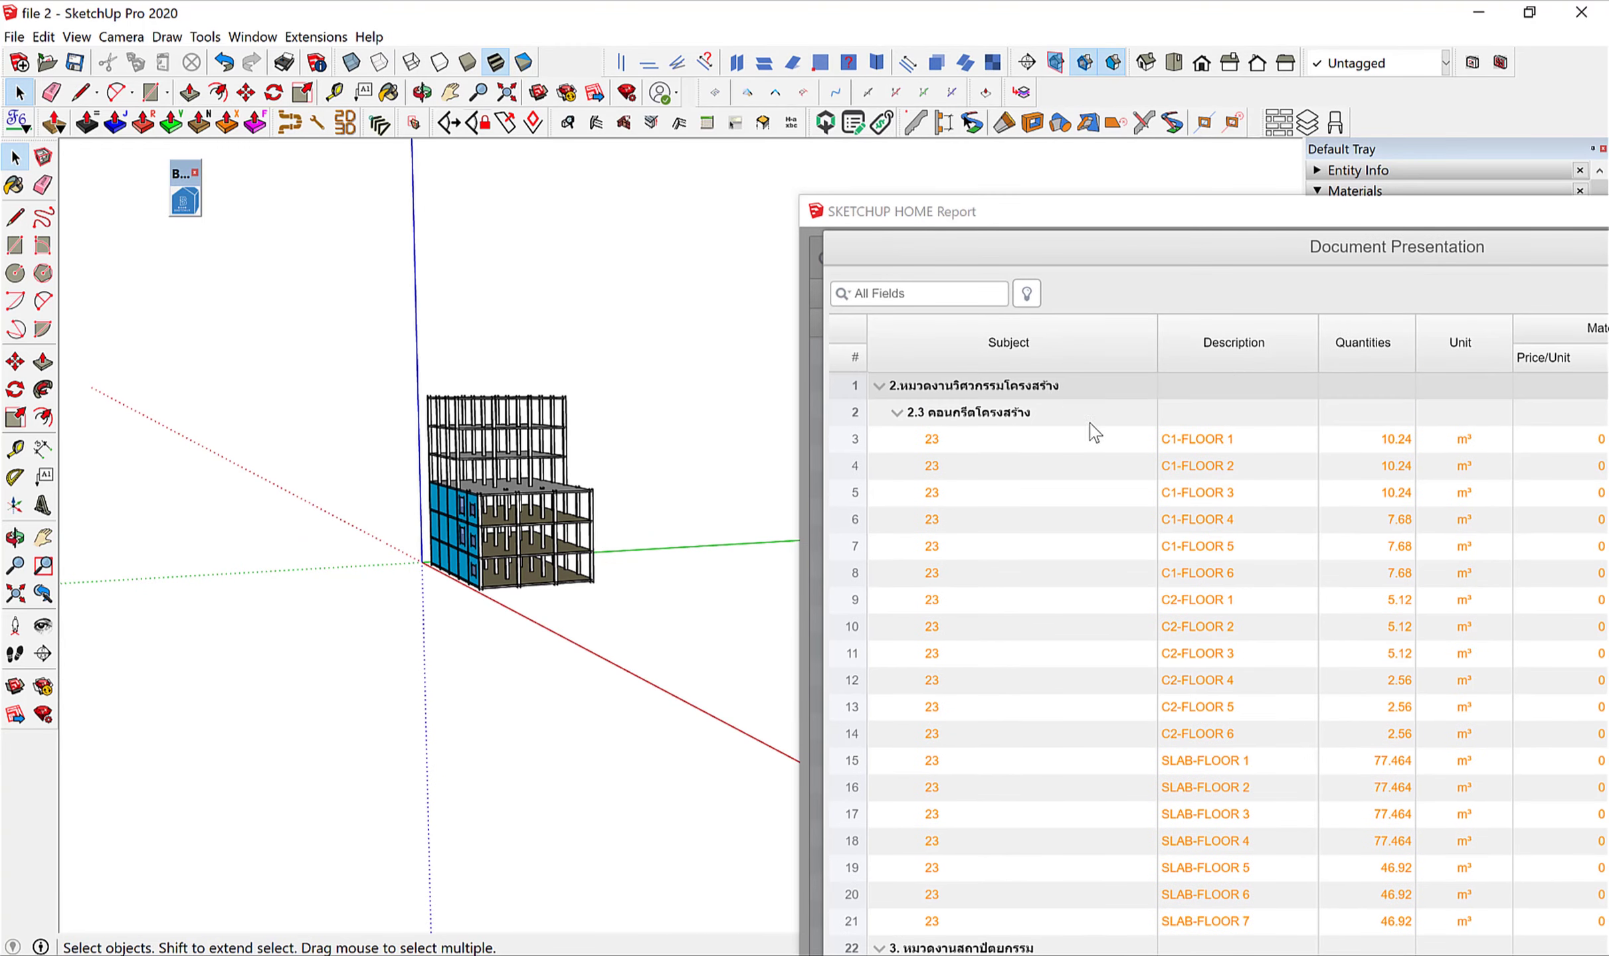
# Highlight the C1 columns for floors 1 through 5 in the model.
pyautogui.click(1212, 439)
pyautogui.scroll(3, 498, 557)
pyautogui.moveTo(498, 557); pyautogui.dragTo(101, 565, button='middle')
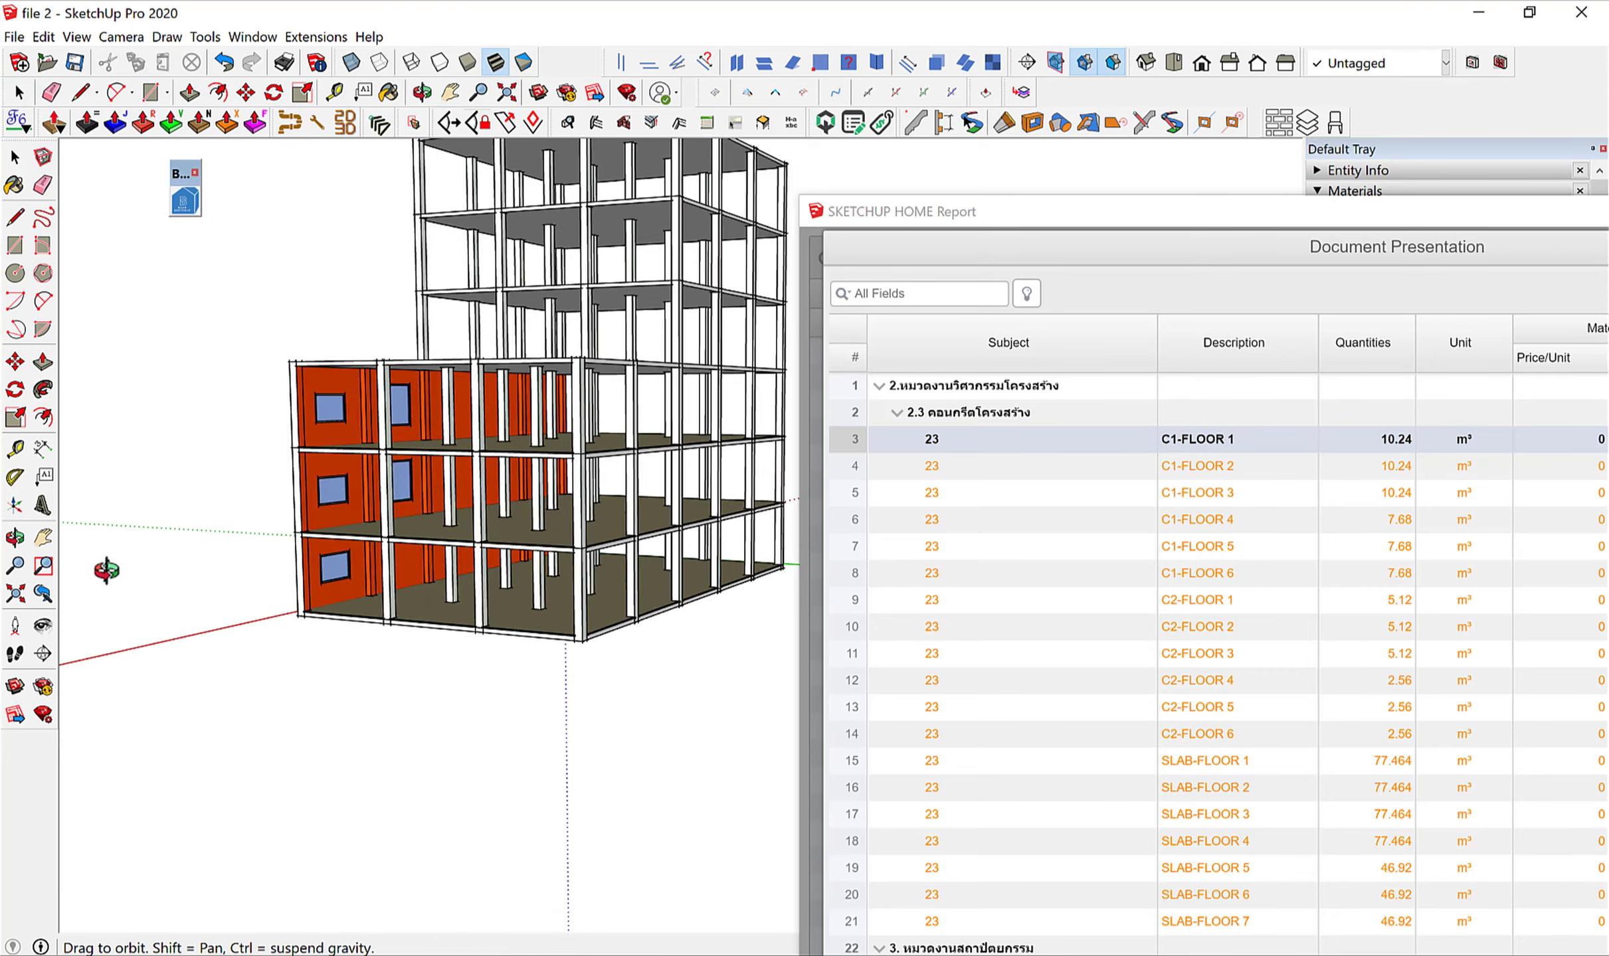
pyautogui.scroll(3, 101, 564)
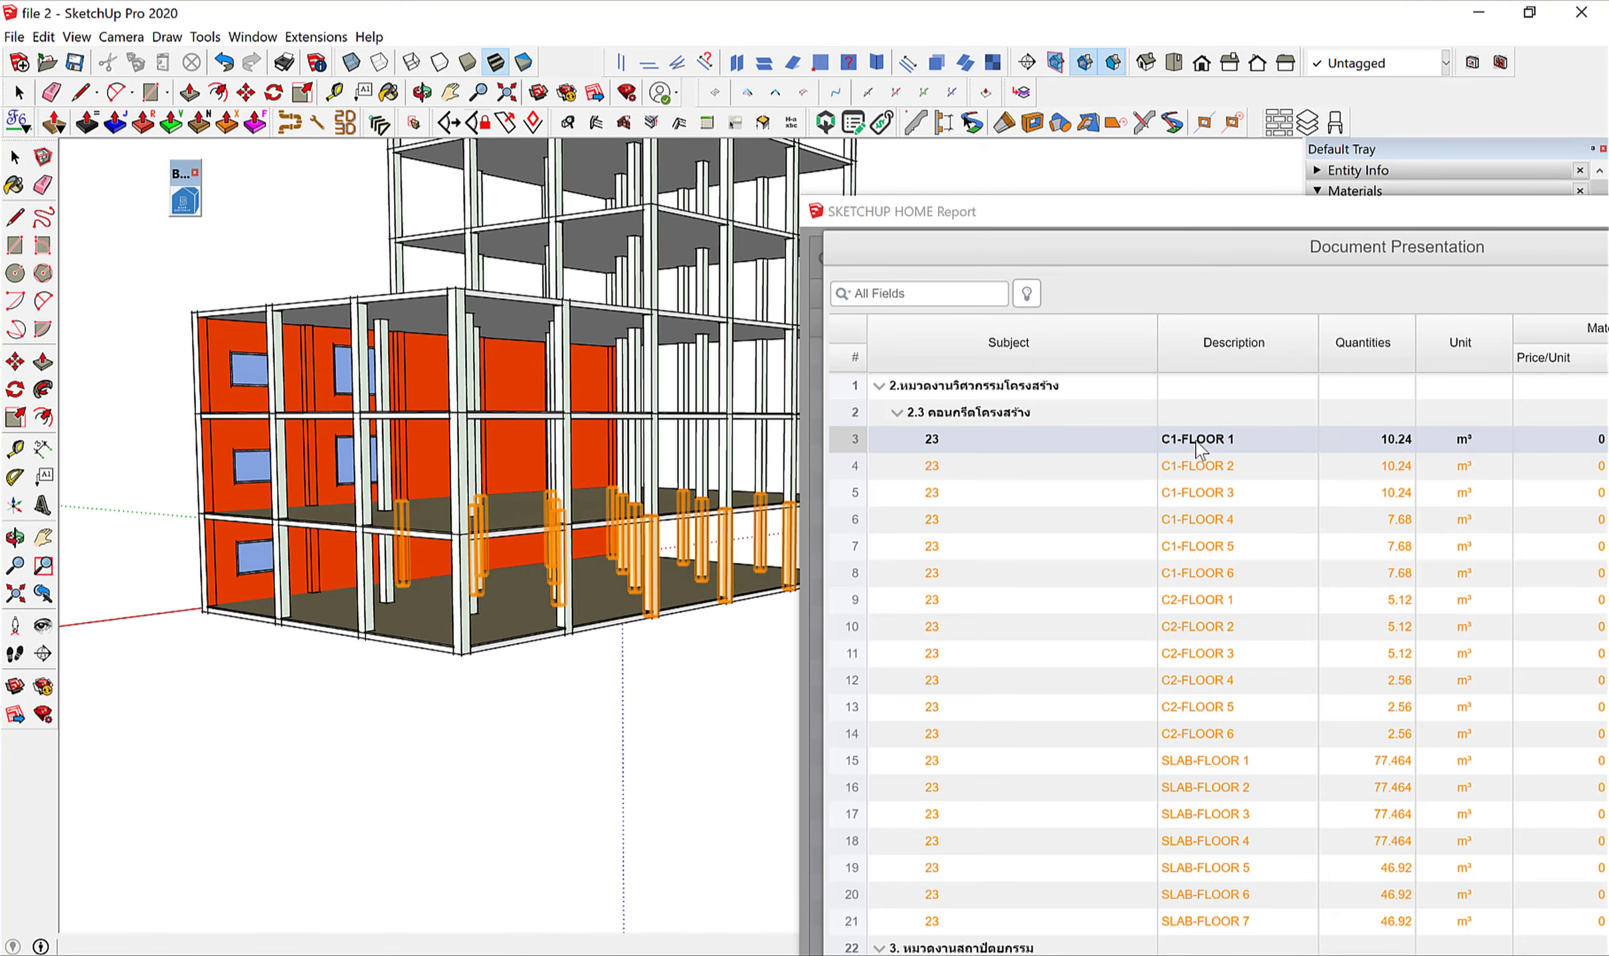
pyautogui.click(1213, 469)
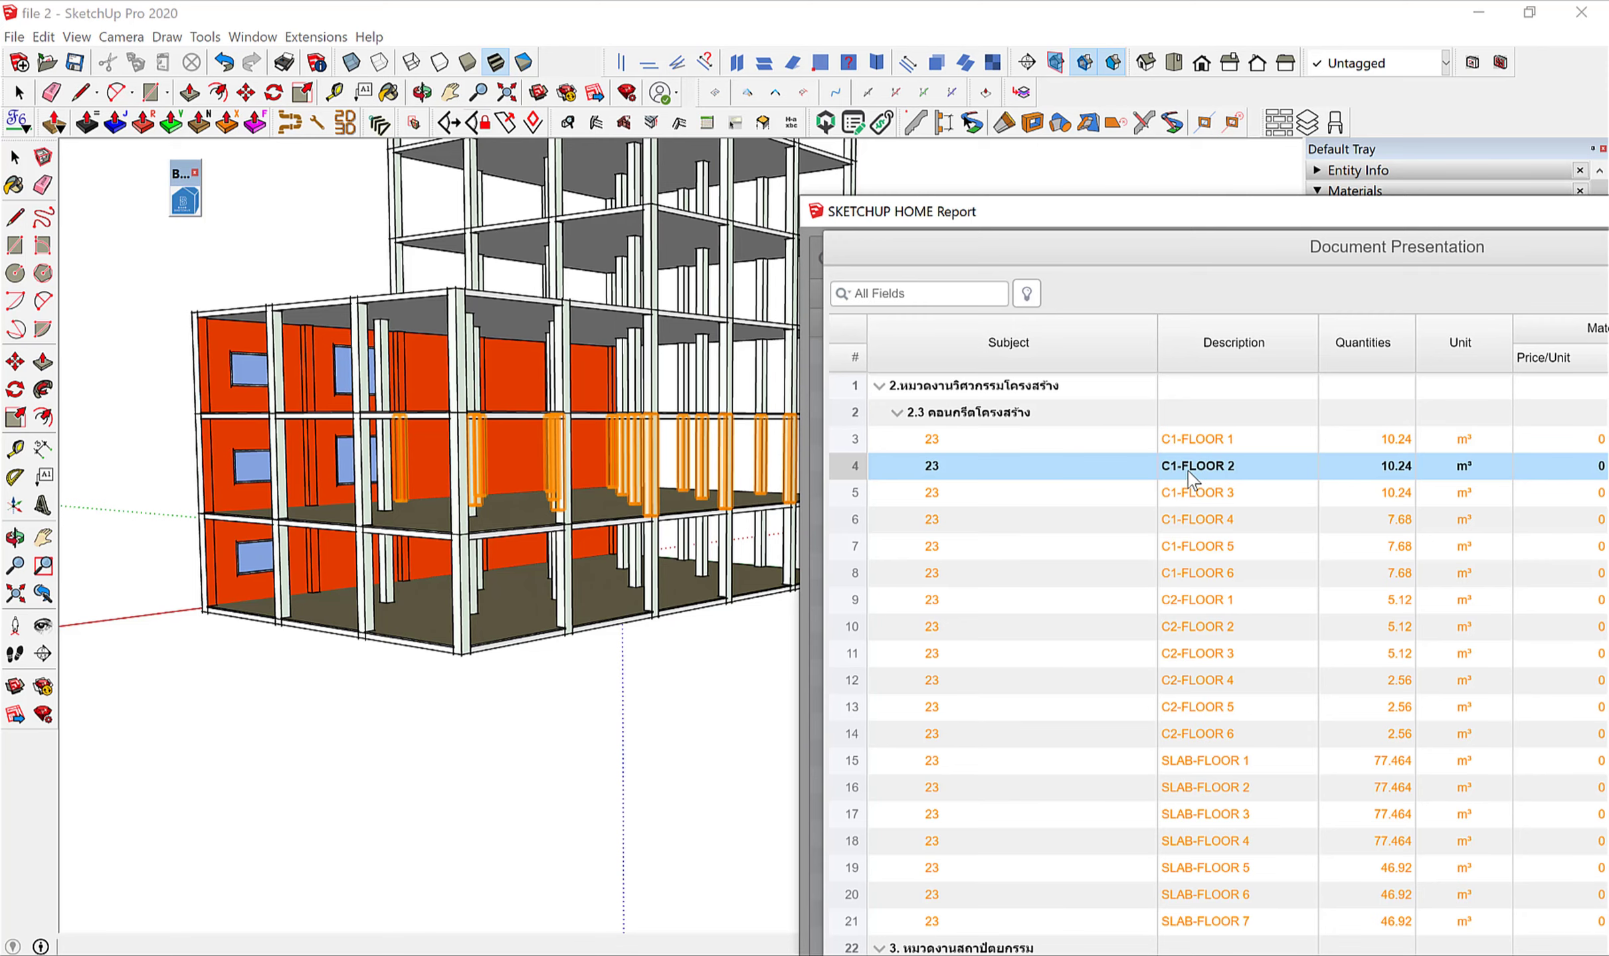
pyautogui.click(1199, 495)
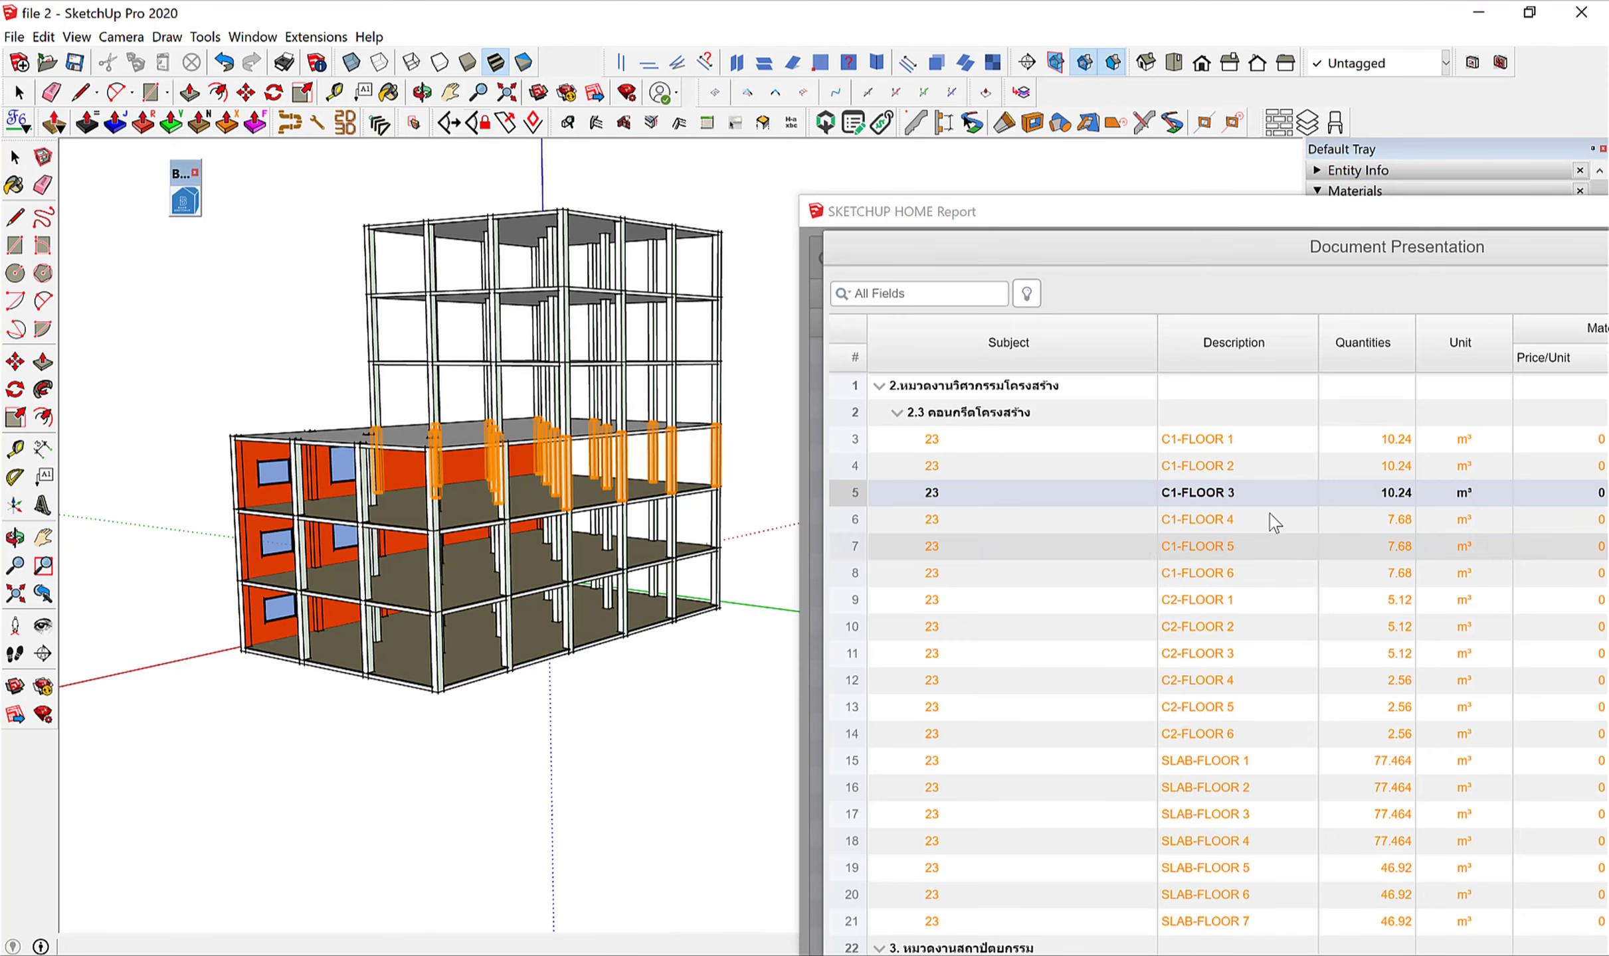
pyautogui.click(1228, 525)
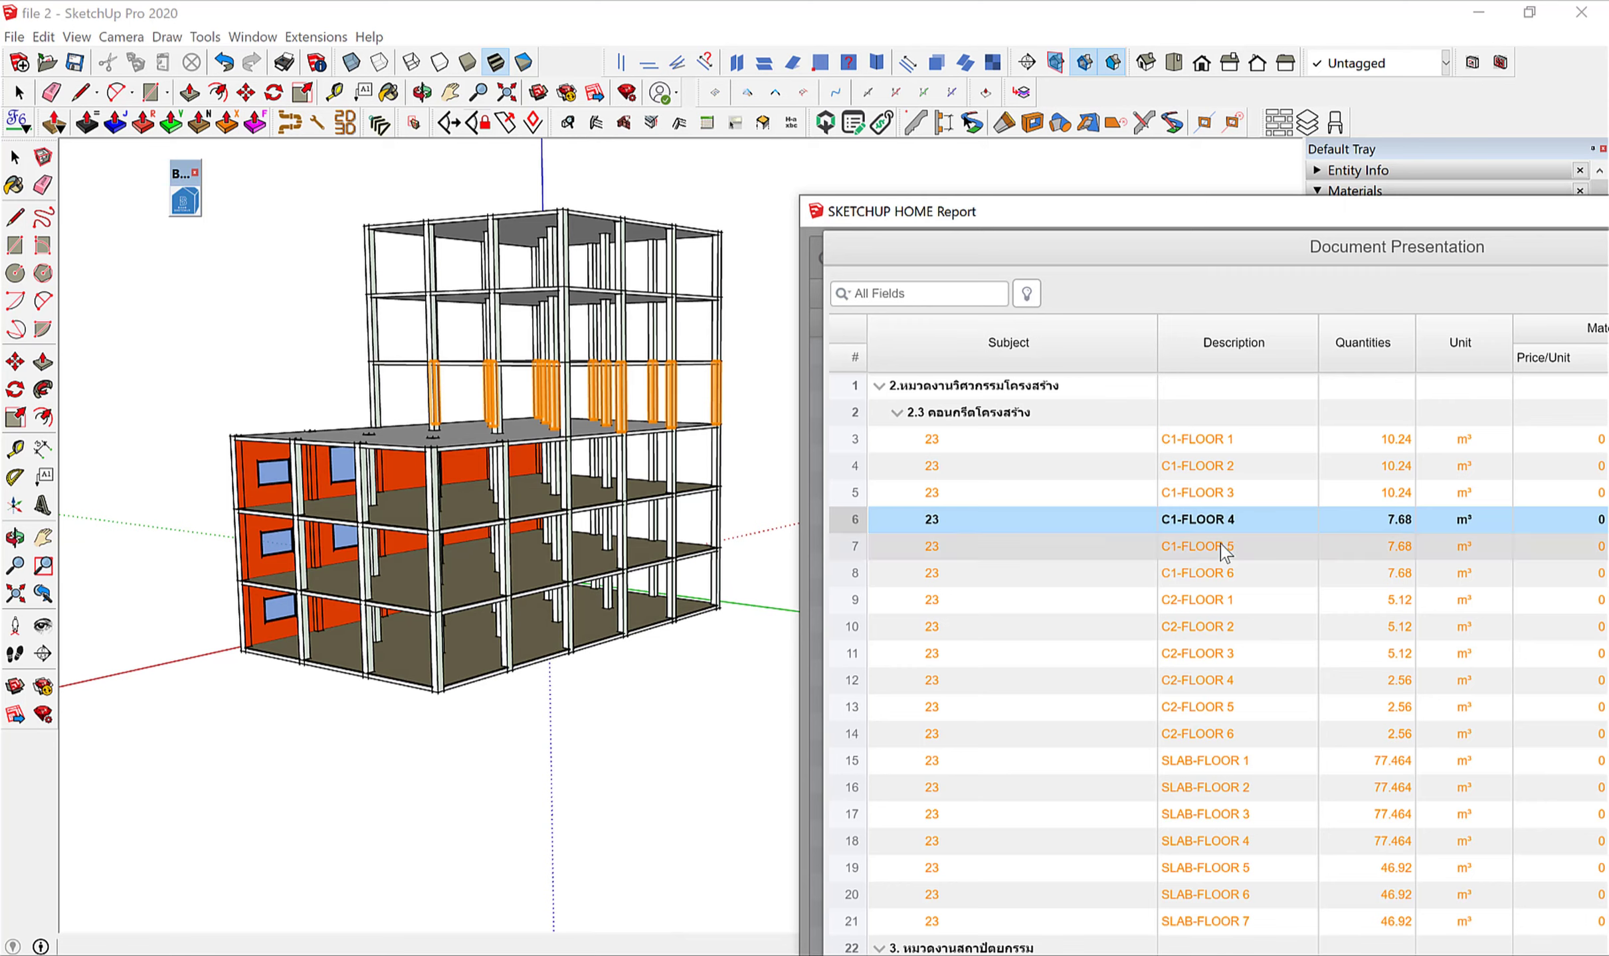
pyautogui.click(1222, 548)
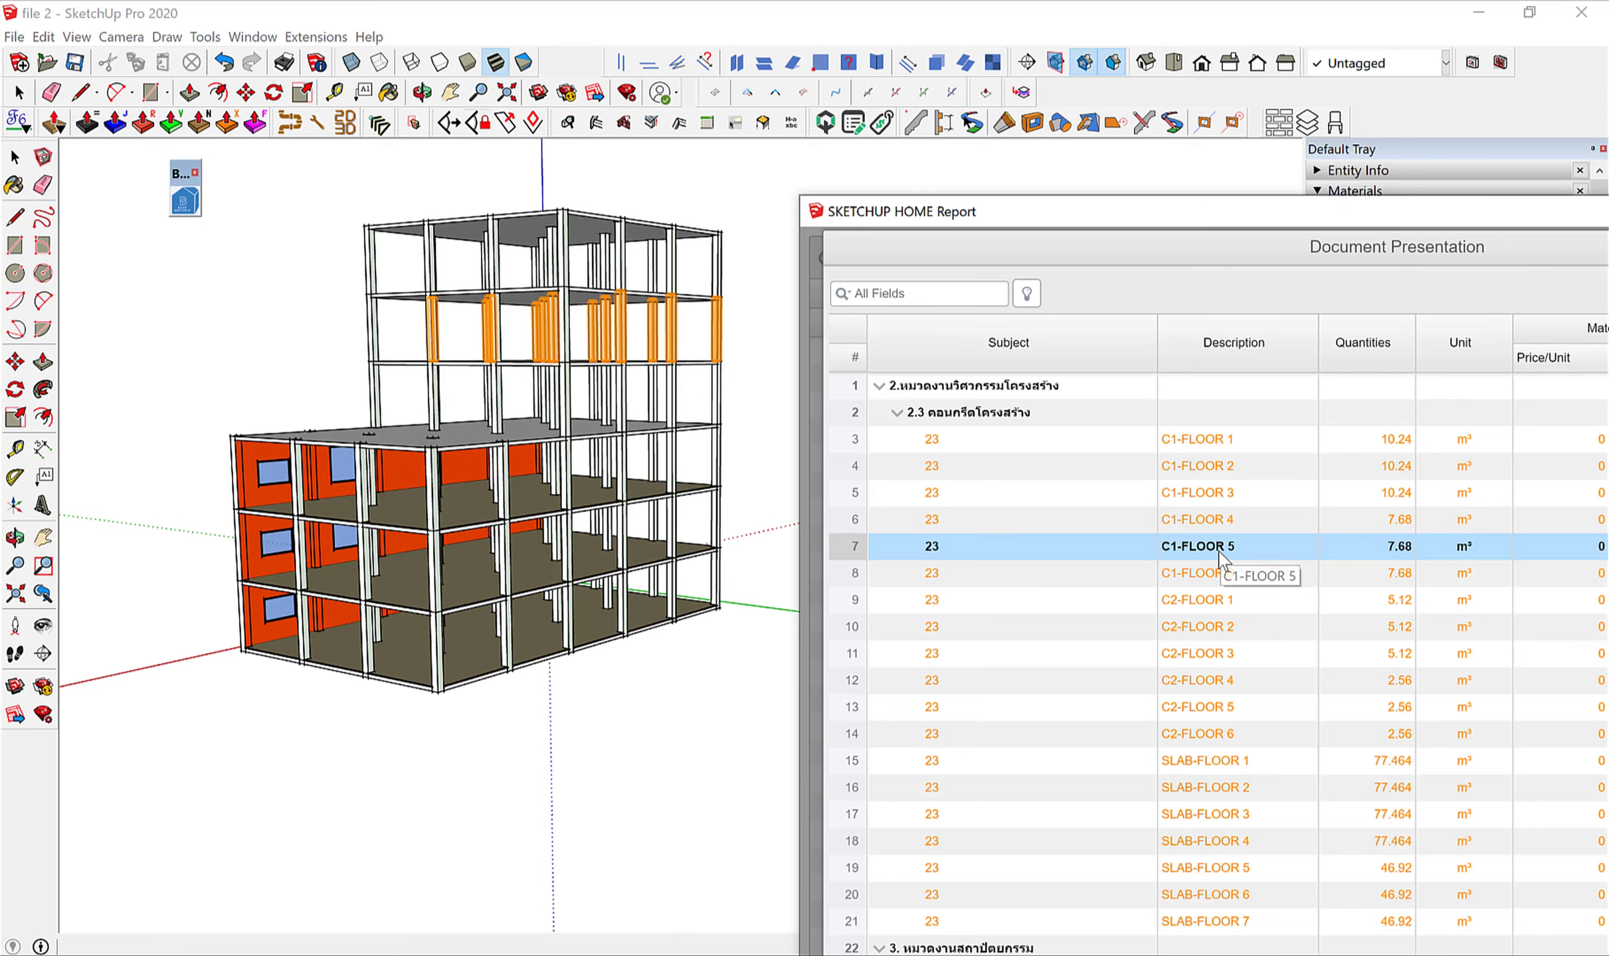
# Highlight C2 columns on floors 1, 2, 3 and 6 plus the SLAB-FLOOR 6 slab.
pyautogui.click(1211, 601)
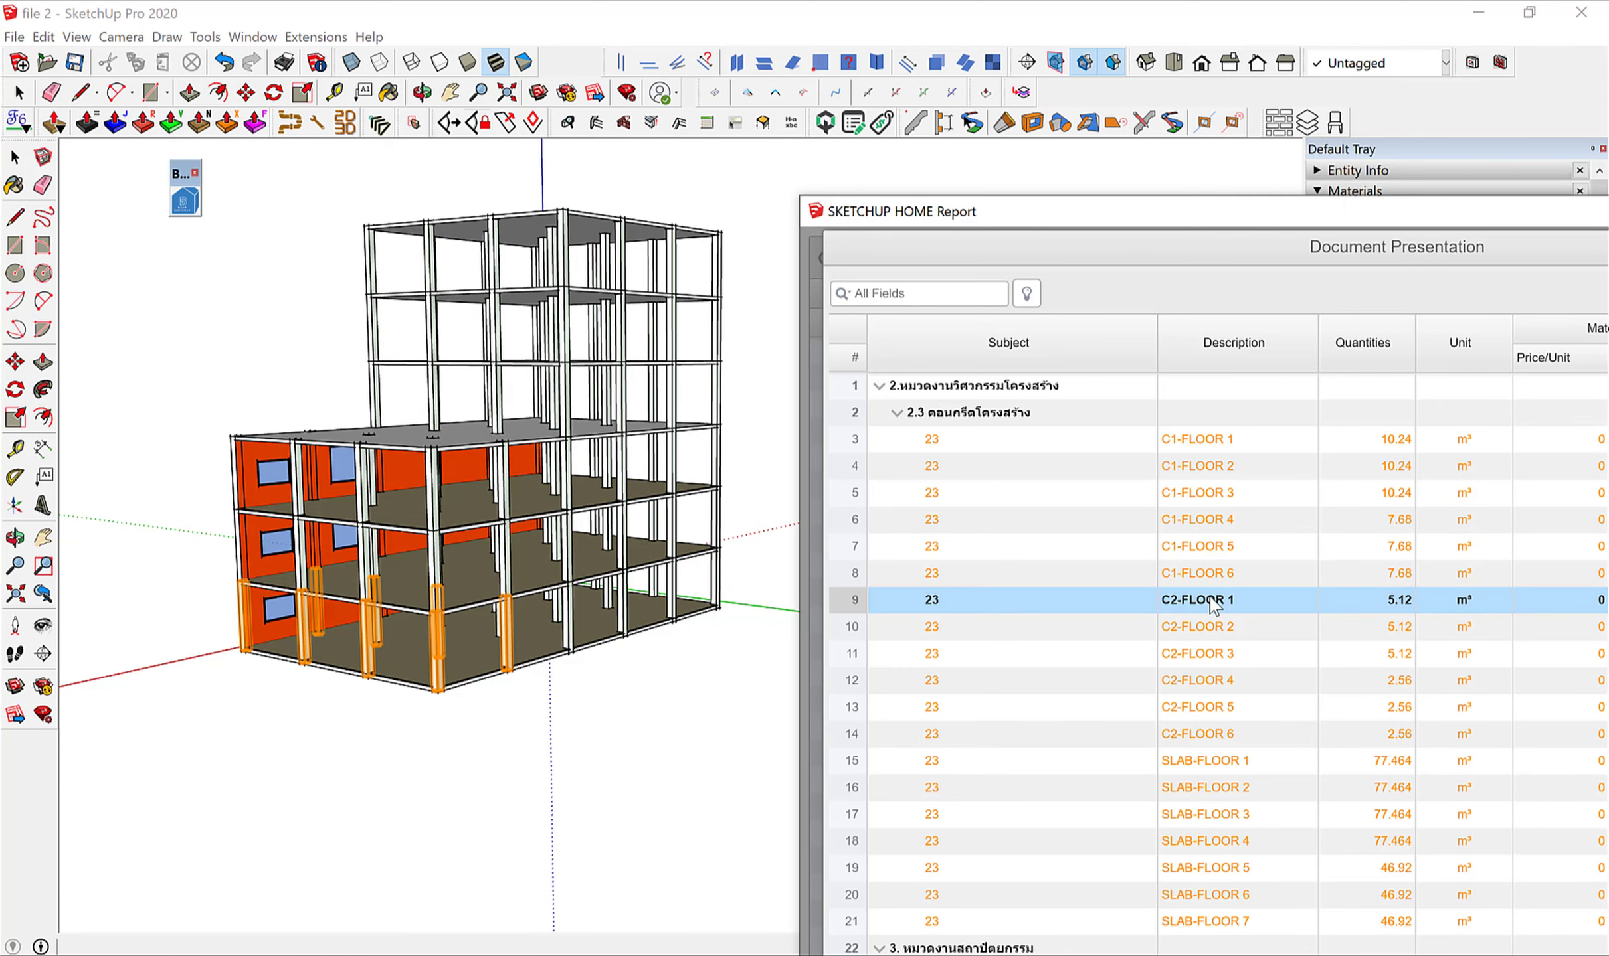
pyautogui.click(1210, 628)
pyautogui.click(1200, 655)
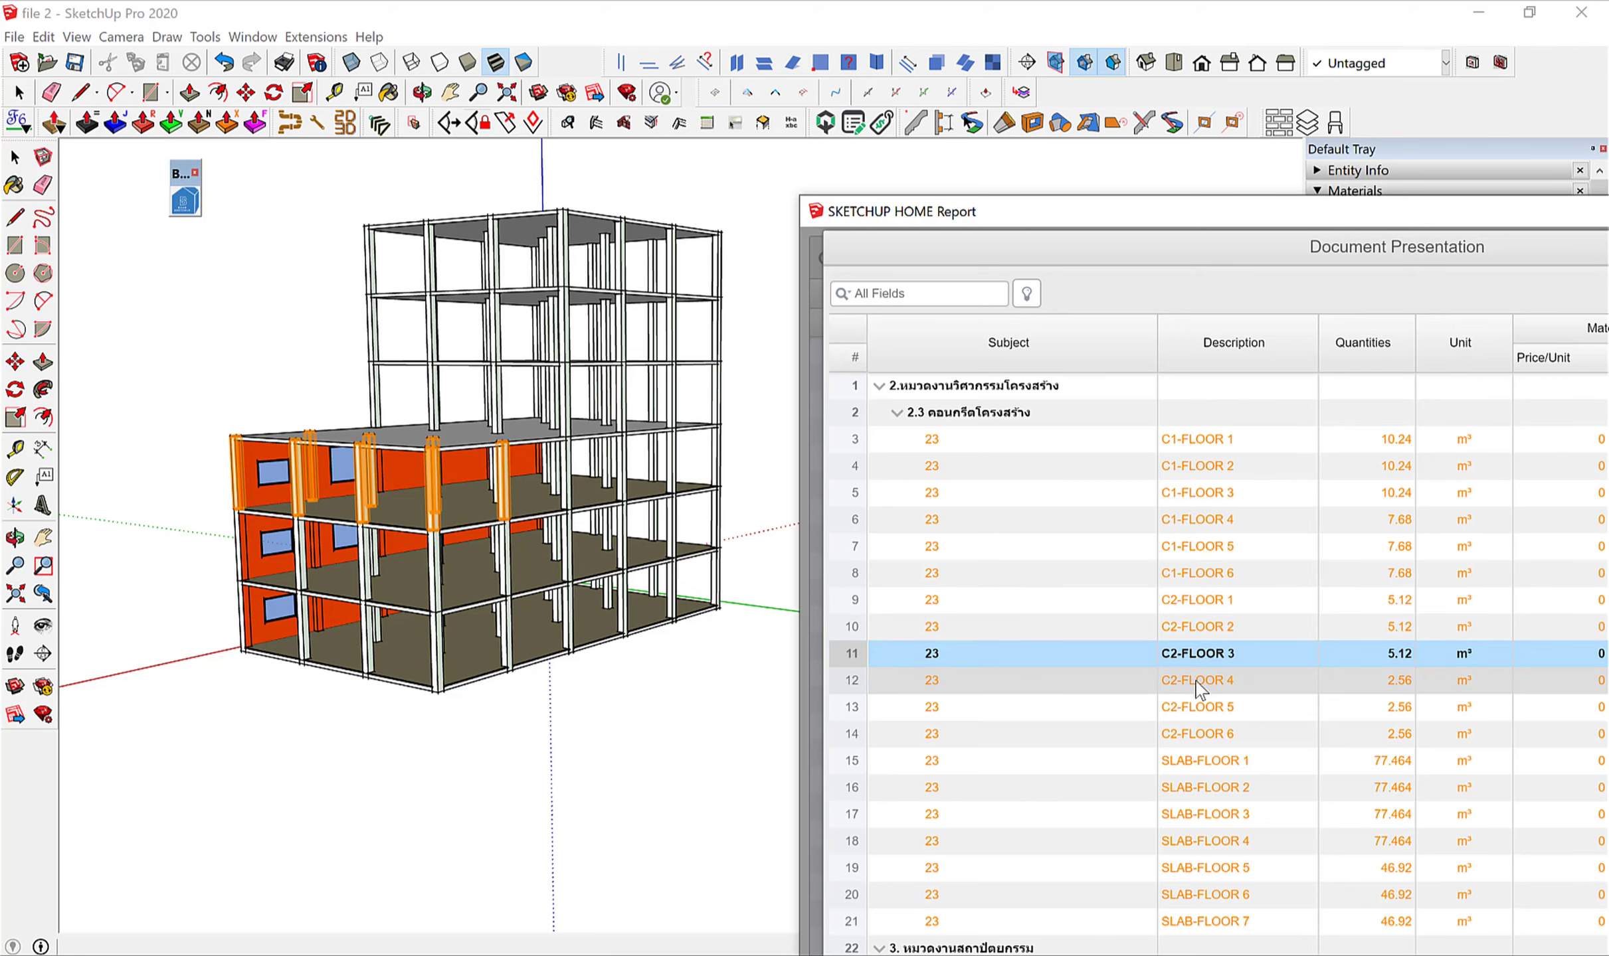
pyautogui.click(1195, 707)
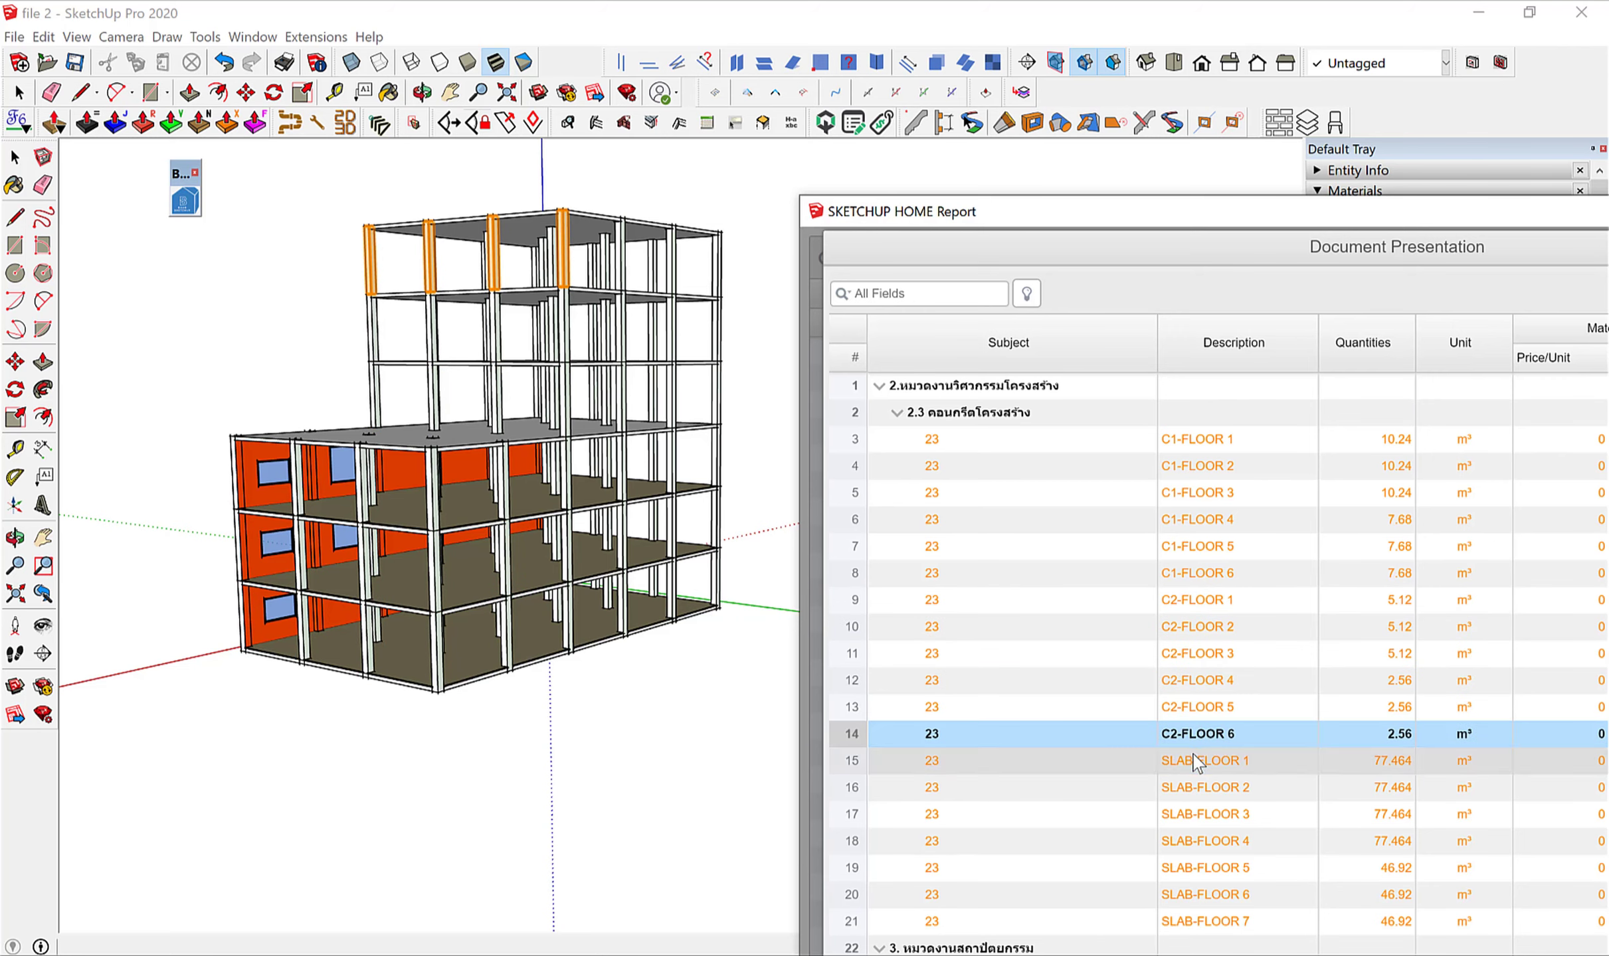
pyautogui.press('Down')
pyautogui.press('Down')
pyautogui.press('Down')
pyautogui.press('Down')
pyautogui.press('Down')
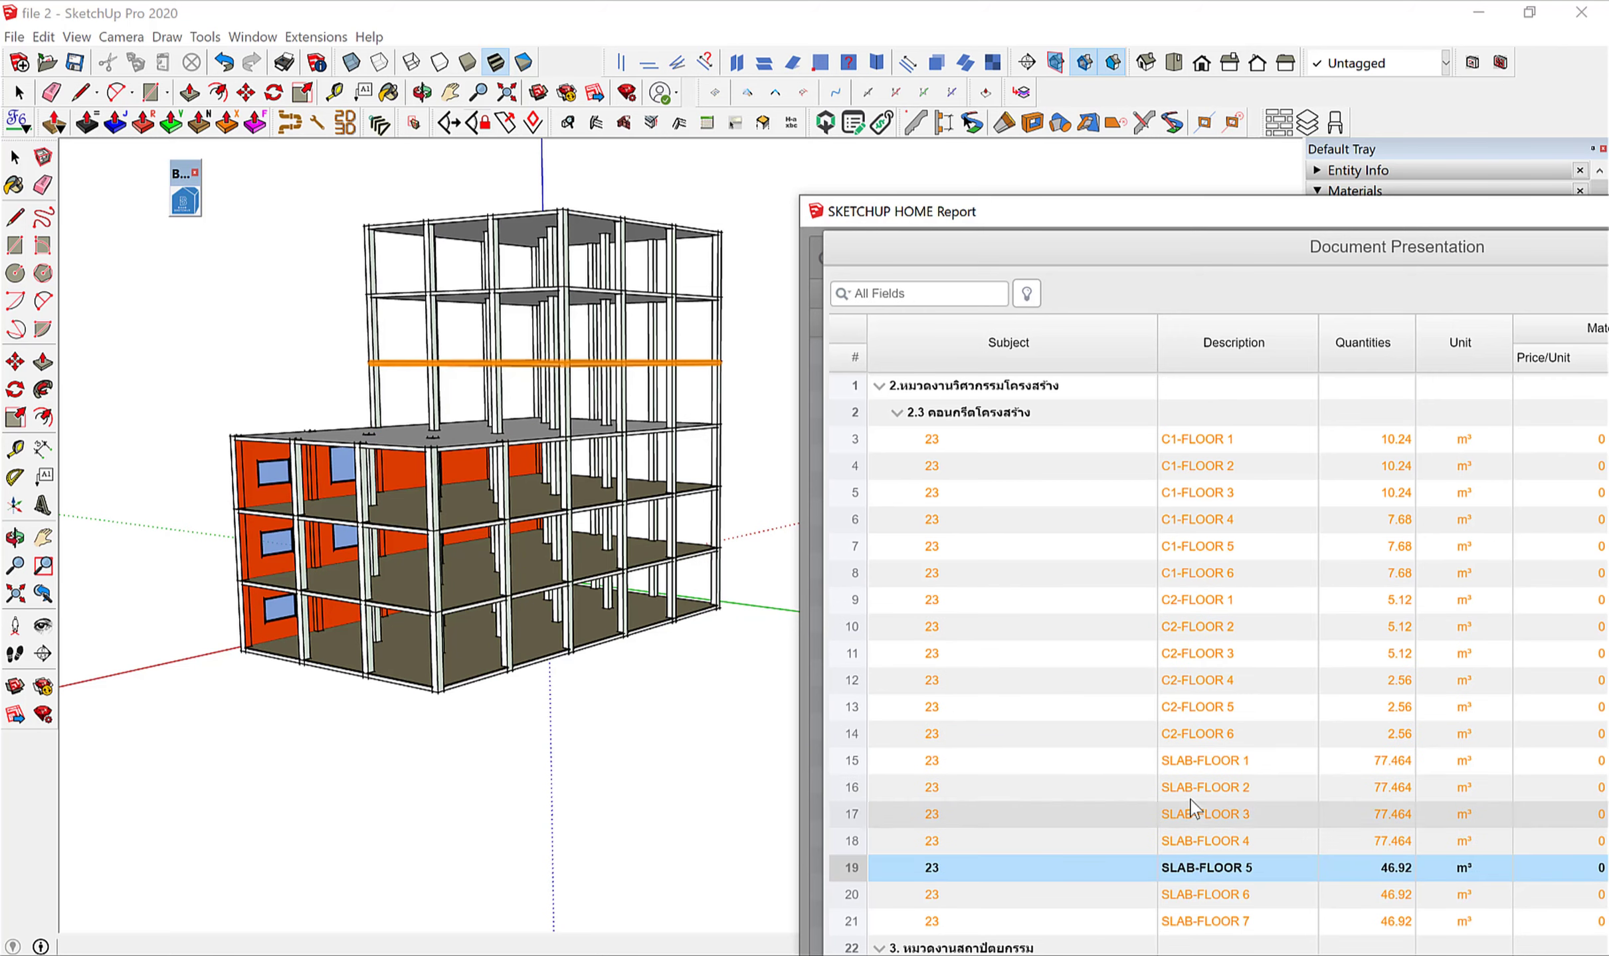
pyautogui.scroll(-3, 1191, 807)
pyautogui.click(1201, 674)
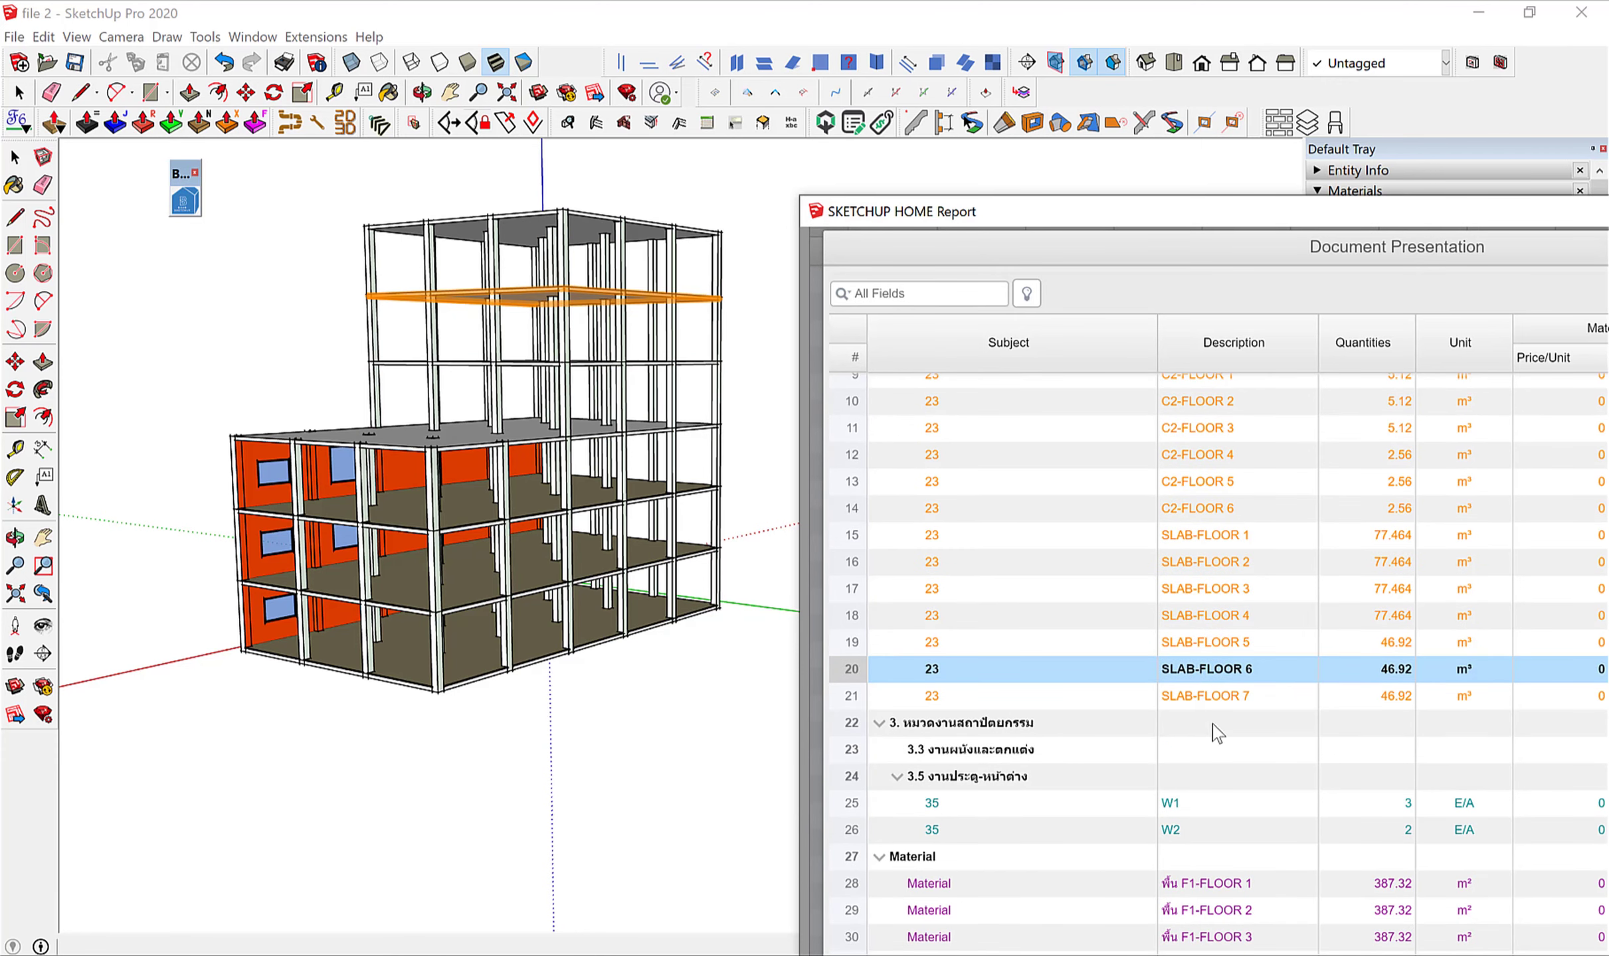
pyautogui.moveTo(1287, 226); pyautogui.dragTo(1015, 256)
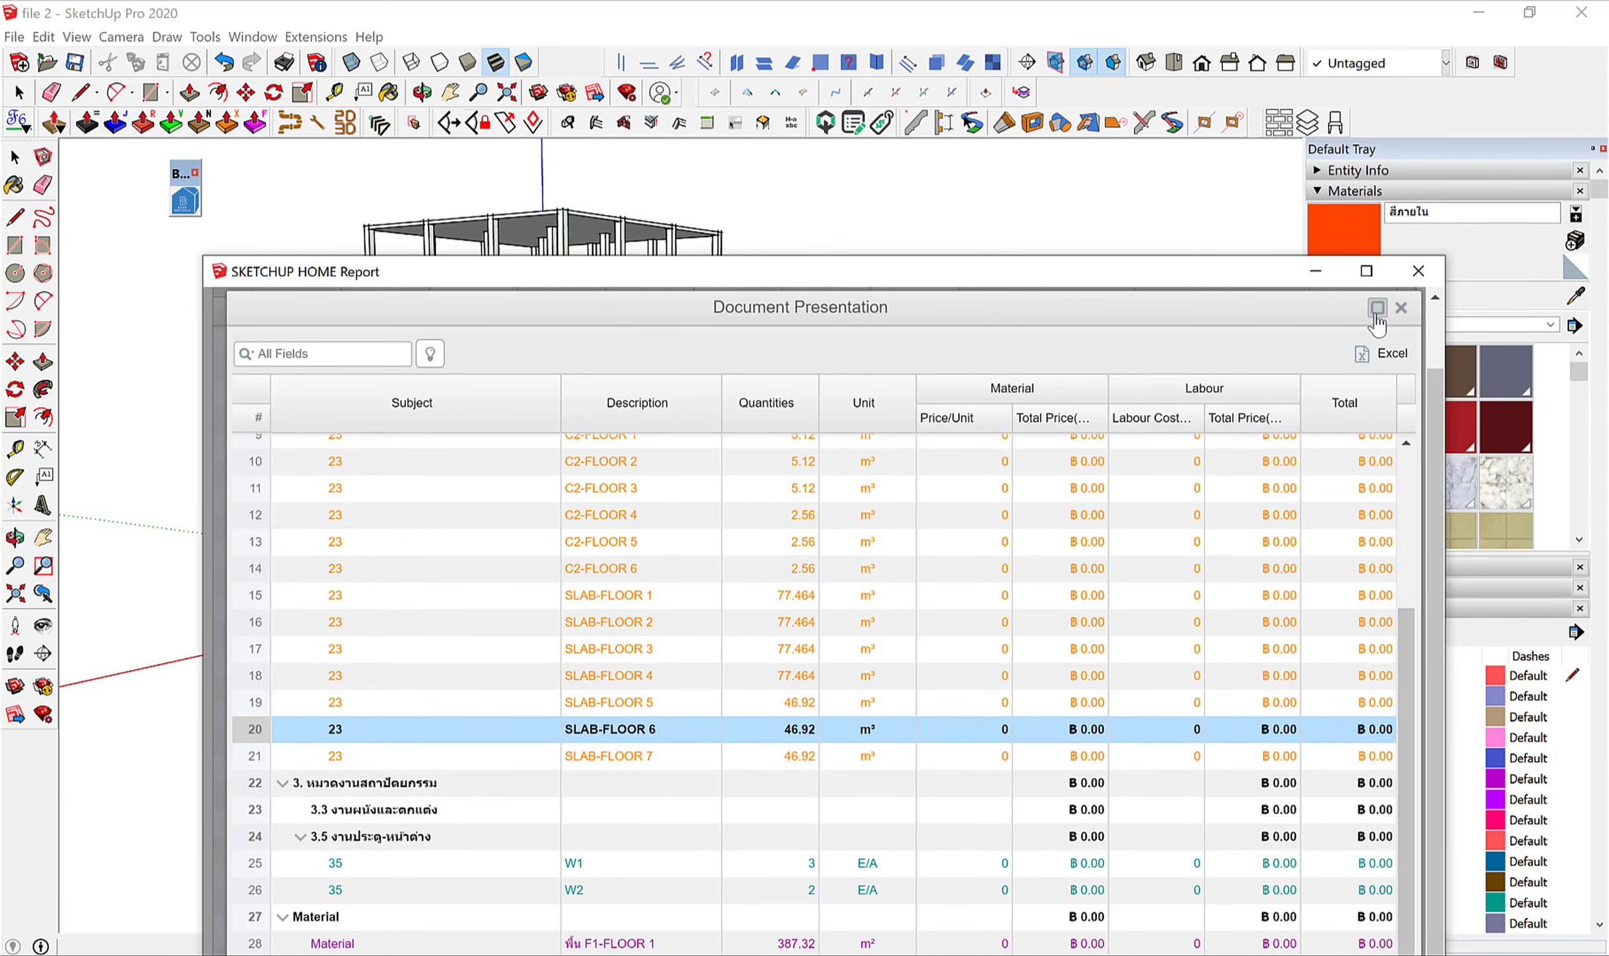
# Expand Document Presentation, collapse the 2.3 concrete and Material groups, and highlight structural concrete.
pyautogui.click(1376, 309)
pyautogui.moveTo(815, 287); pyautogui.dragTo(1106, 235)
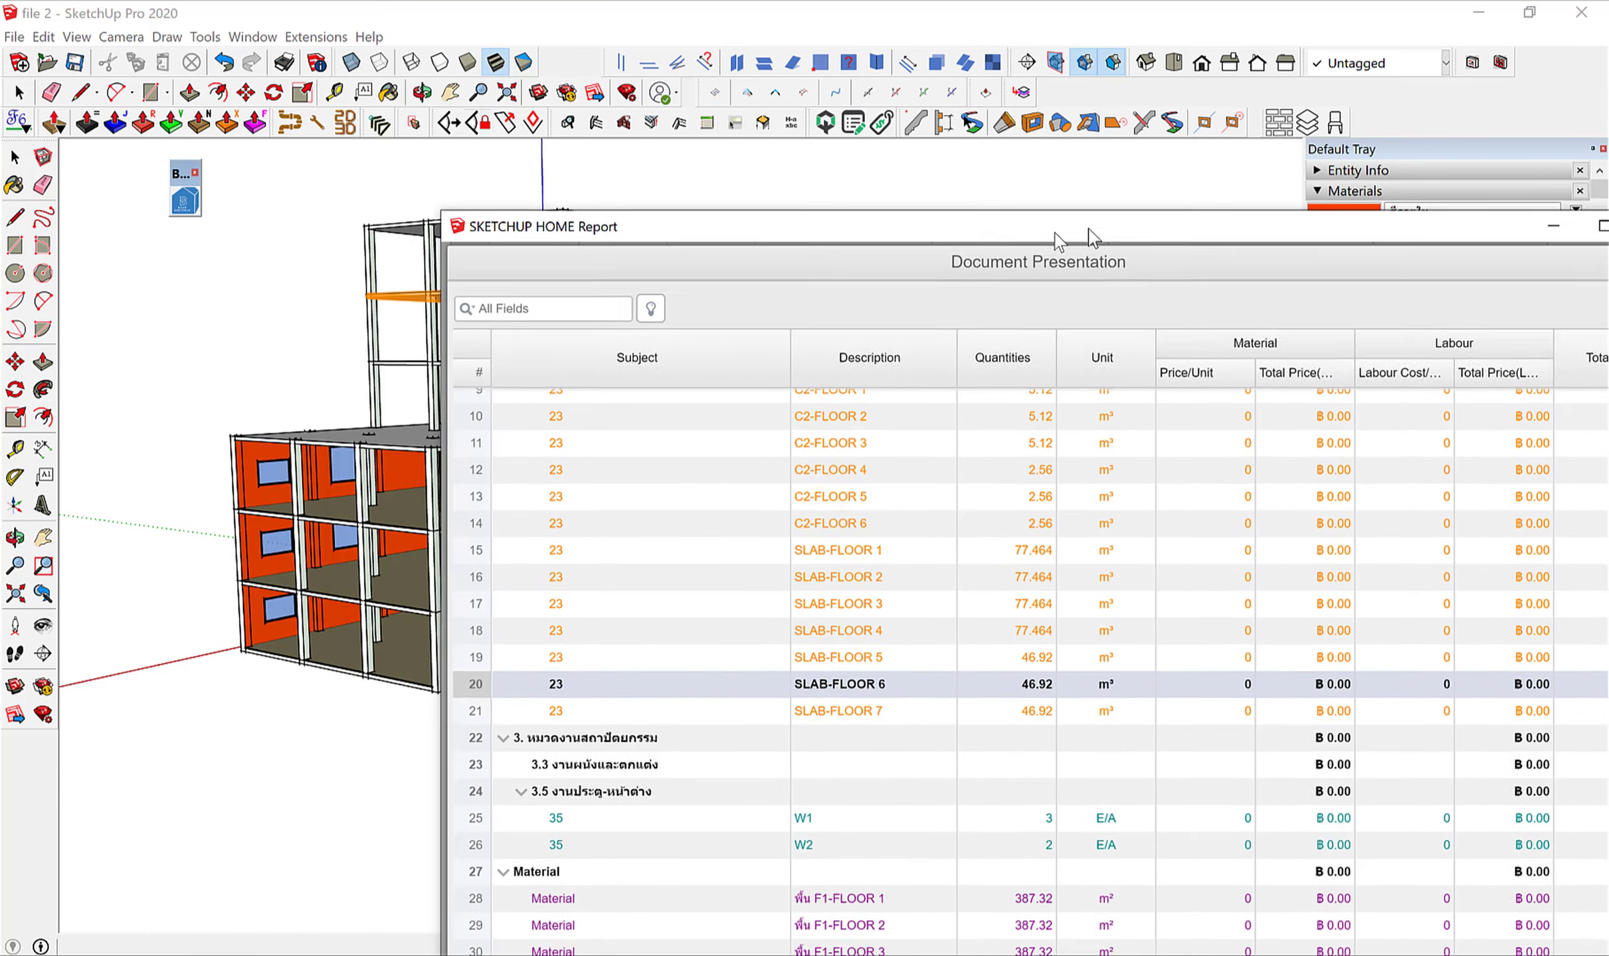
pyautogui.scroll(3, 631, 544)
pyautogui.click(572, 425)
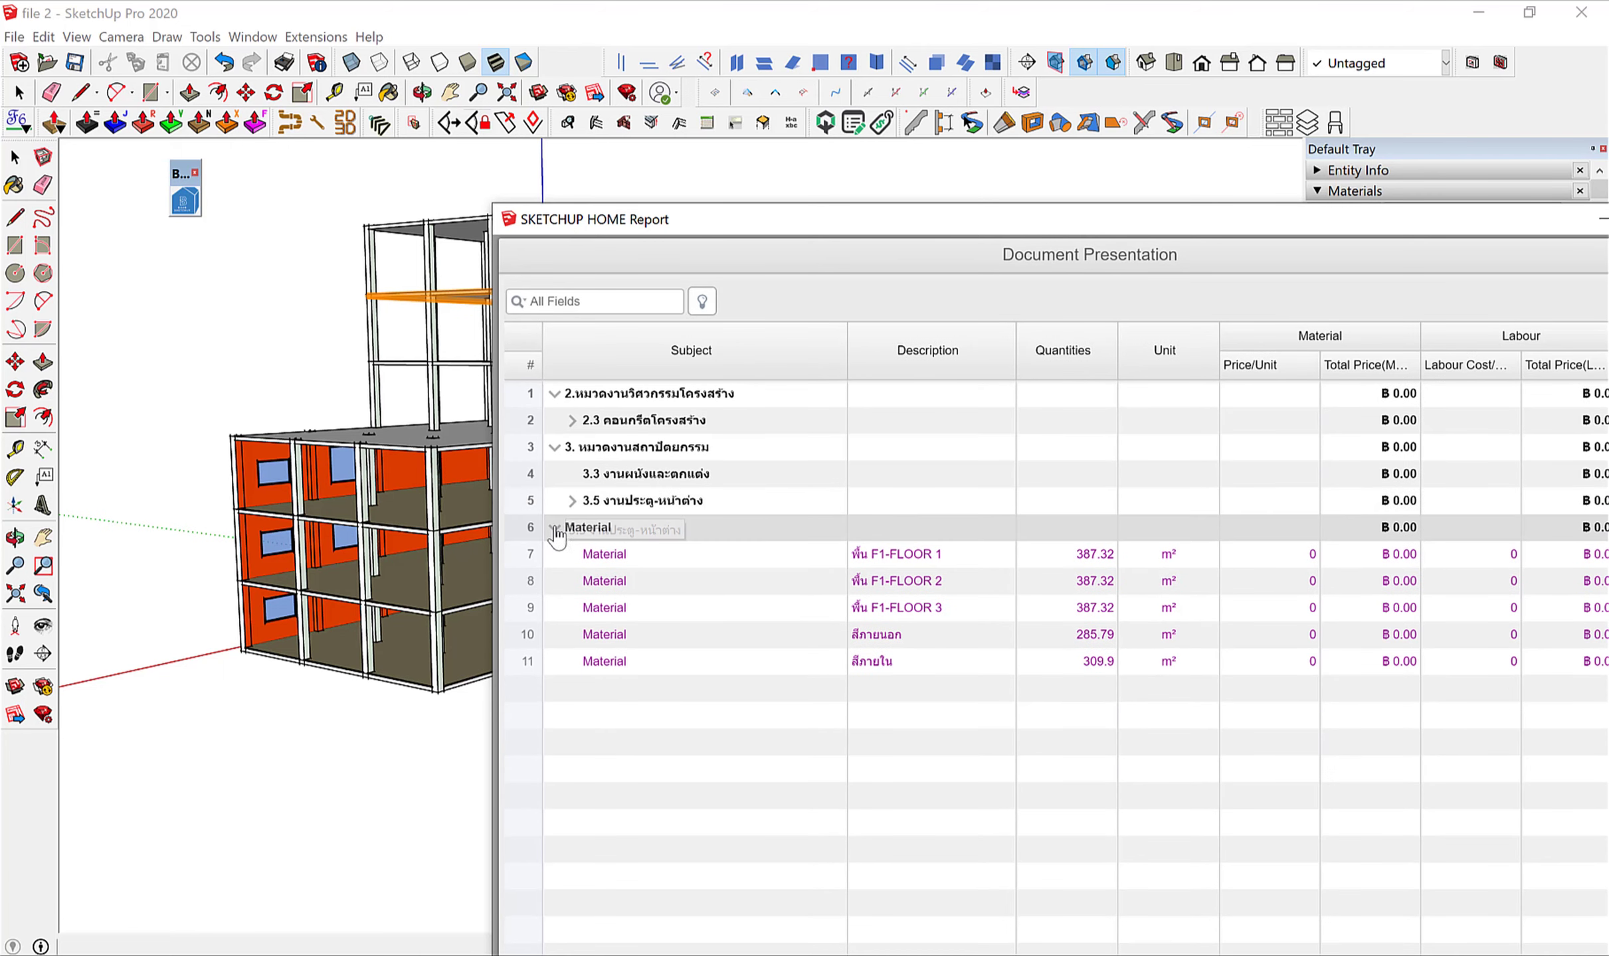
pyautogui.click(554, 529)
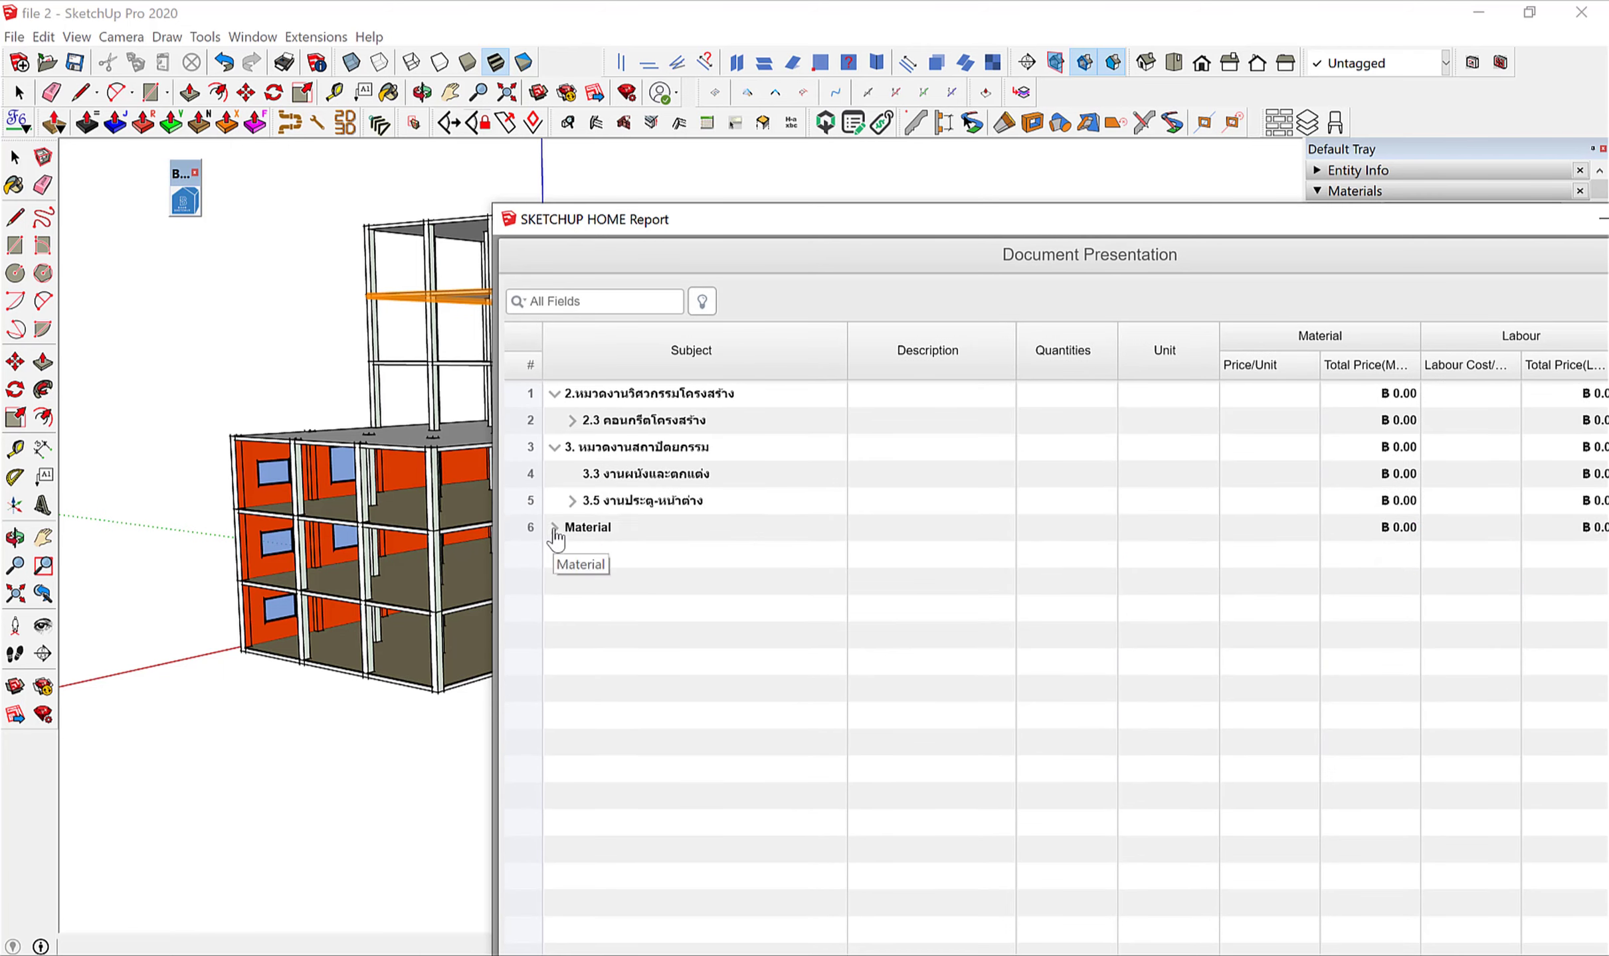
pyautogui.click(688, 423)
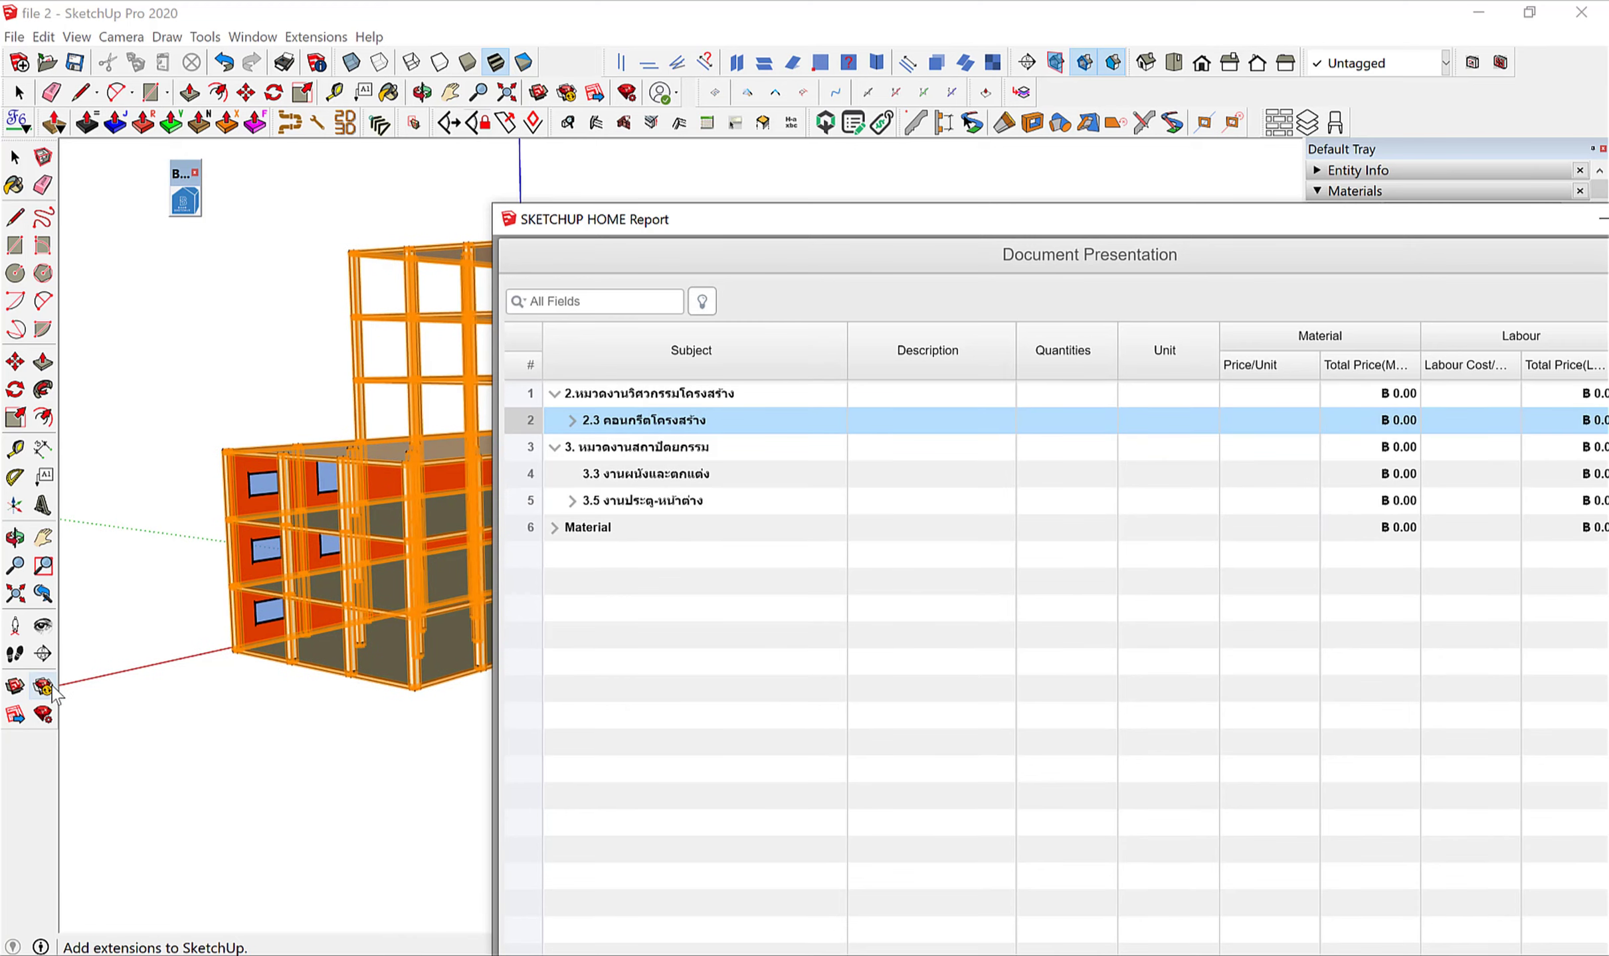
# Select report row 5 and drag the report up-left to uncover the Tags panel.
pyautogui.scroll(-2, 179, 591)
pyautogui.scroll(-2, 179, 591)
pyautogui.scroll(-2, 196, 594)
pyautogui.scroll(1, 278, 568)
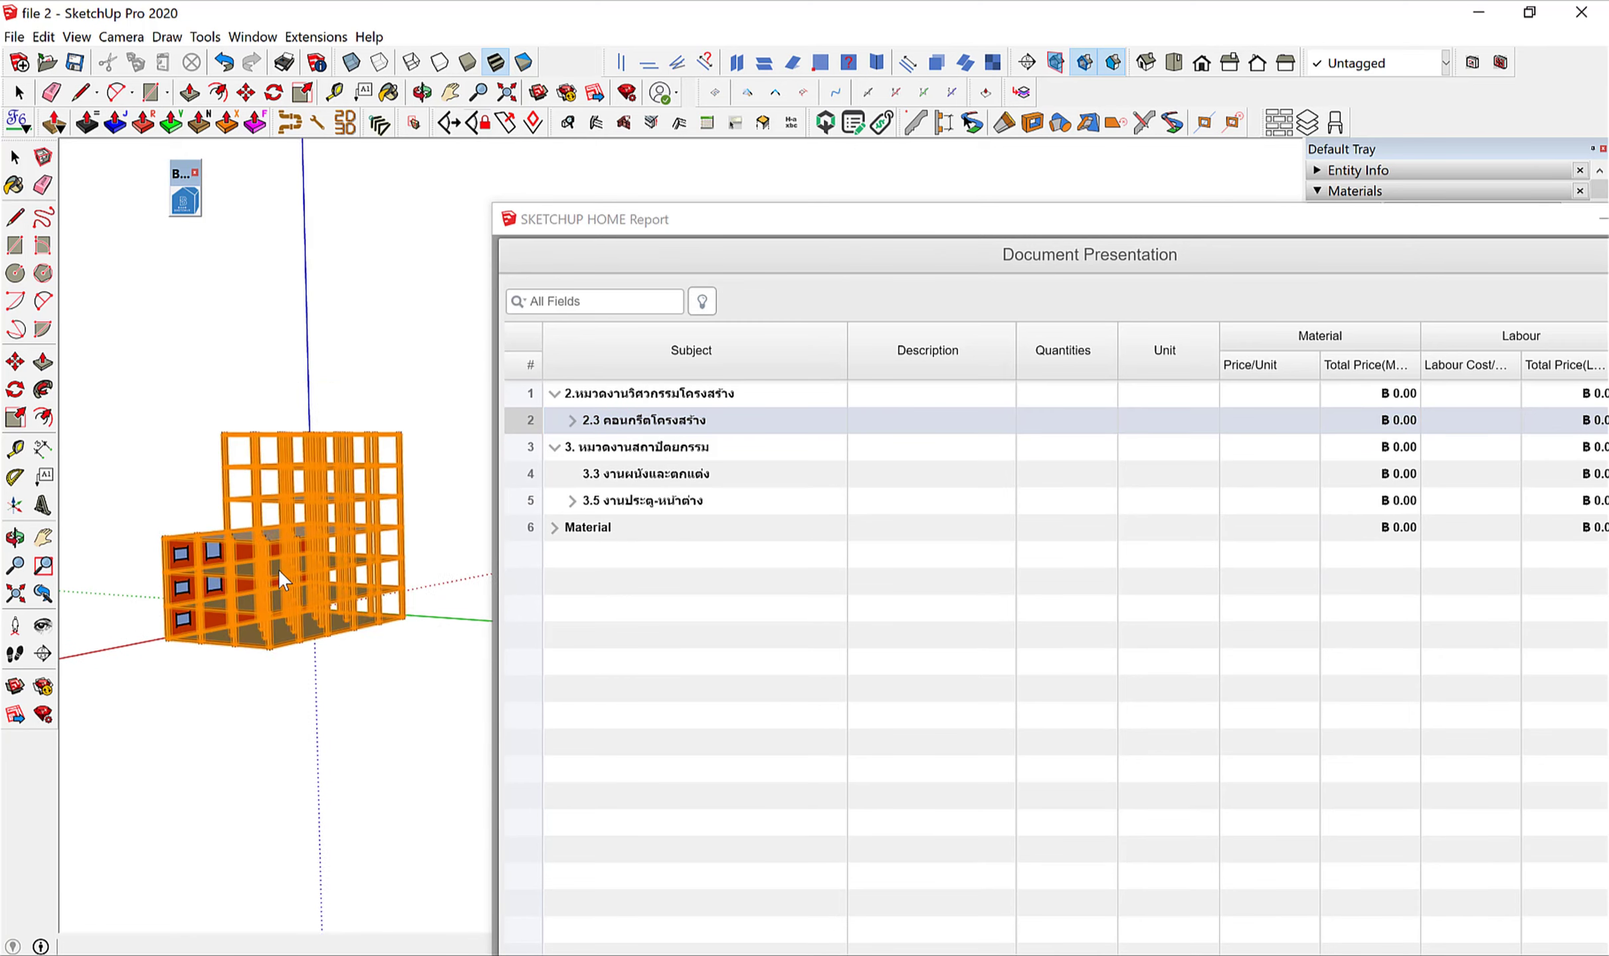
pyautogui.scroll(2, 281, 573)
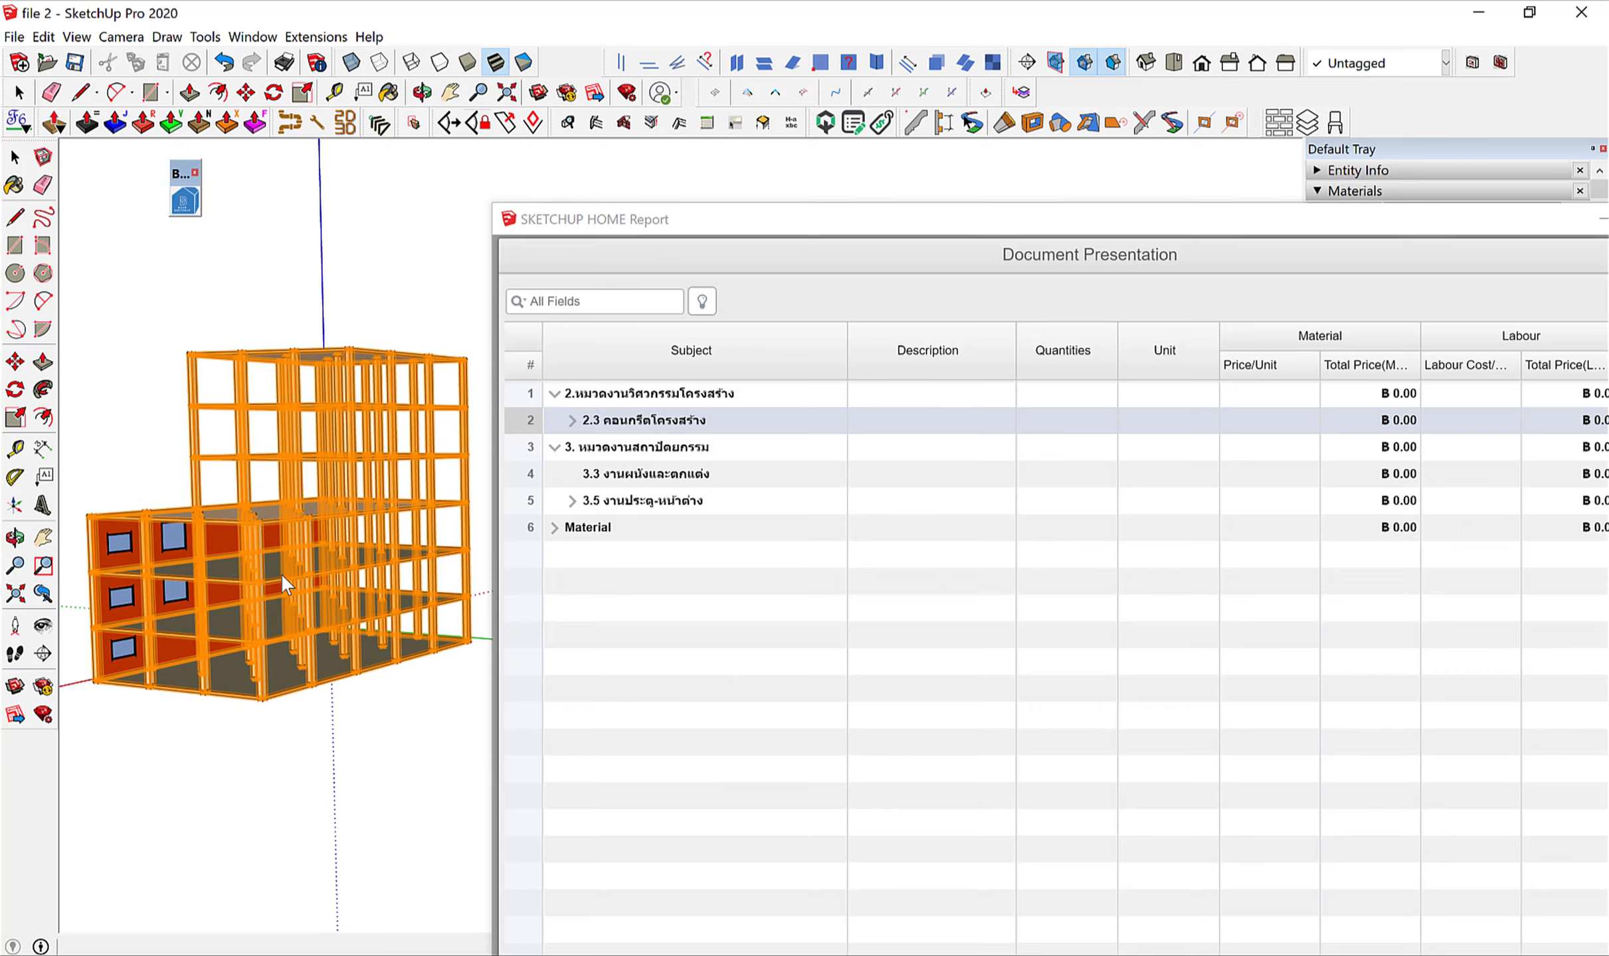
pyautogui.click(656, 478)
pyautogui.moveTo(465, 638)
pyautogui.mouseDown(button='middle')
pyautogui.moveTo(525, 669)
pyautogui.moveTo(477, 615)
pyautogui.moveTo(317, 607)
pyautogui.mouseUp(button='middle')
pyautogui.click(641, 501)
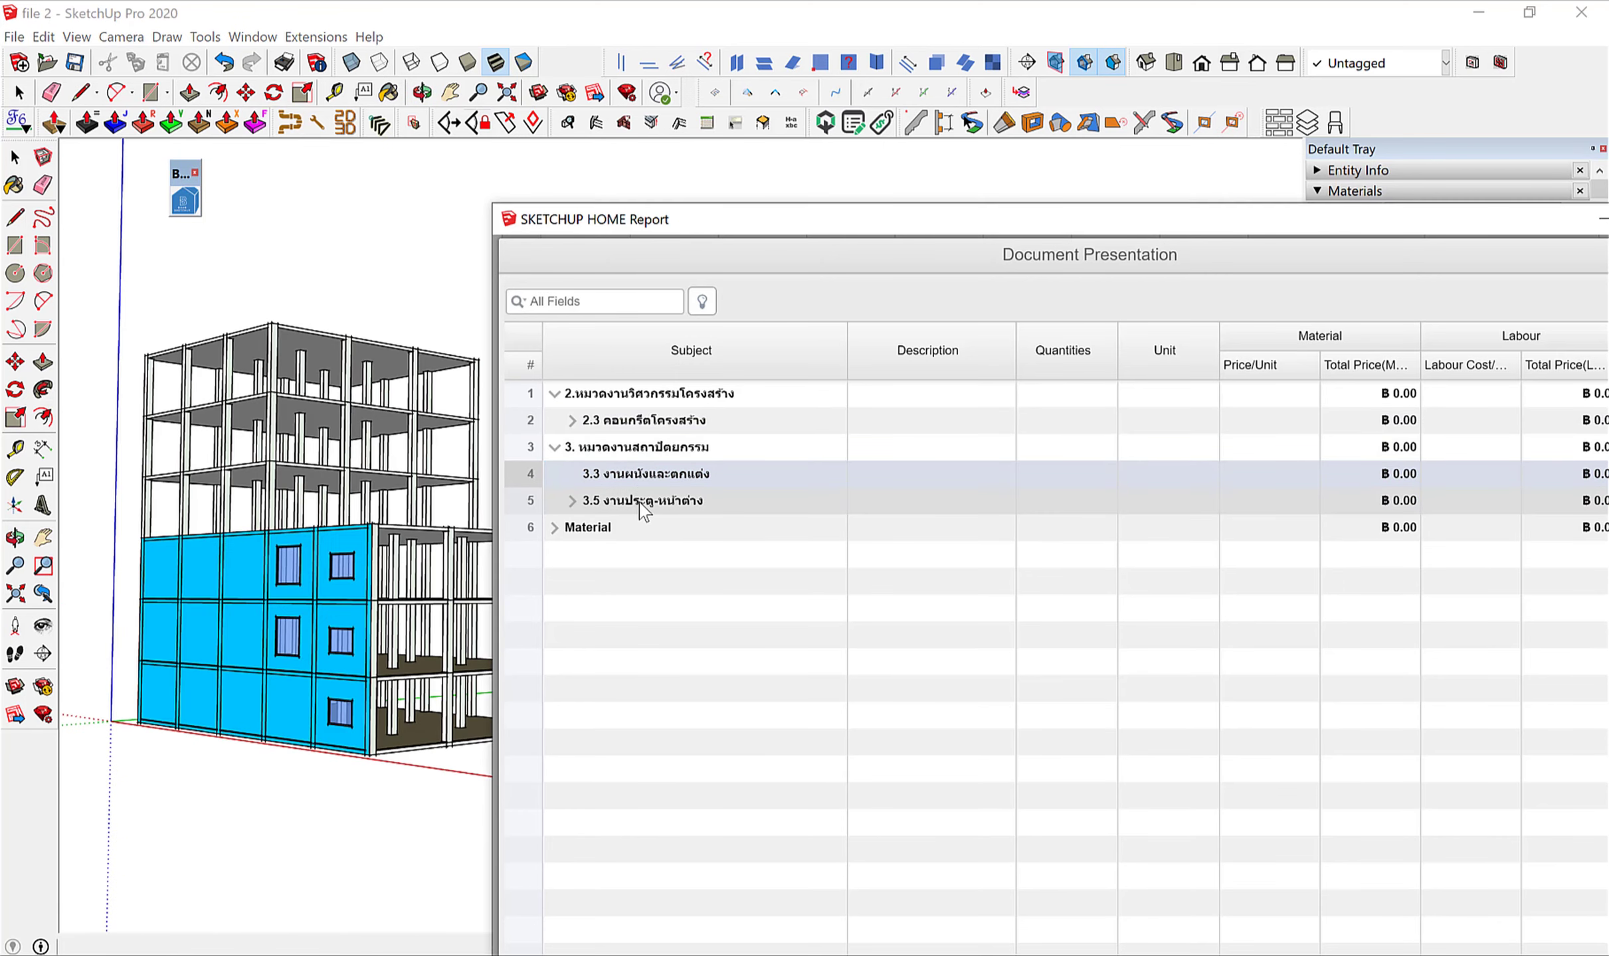
pyautogui.scroll(2, 354, 659)
pyautogui.scroll(3, 355, 659)
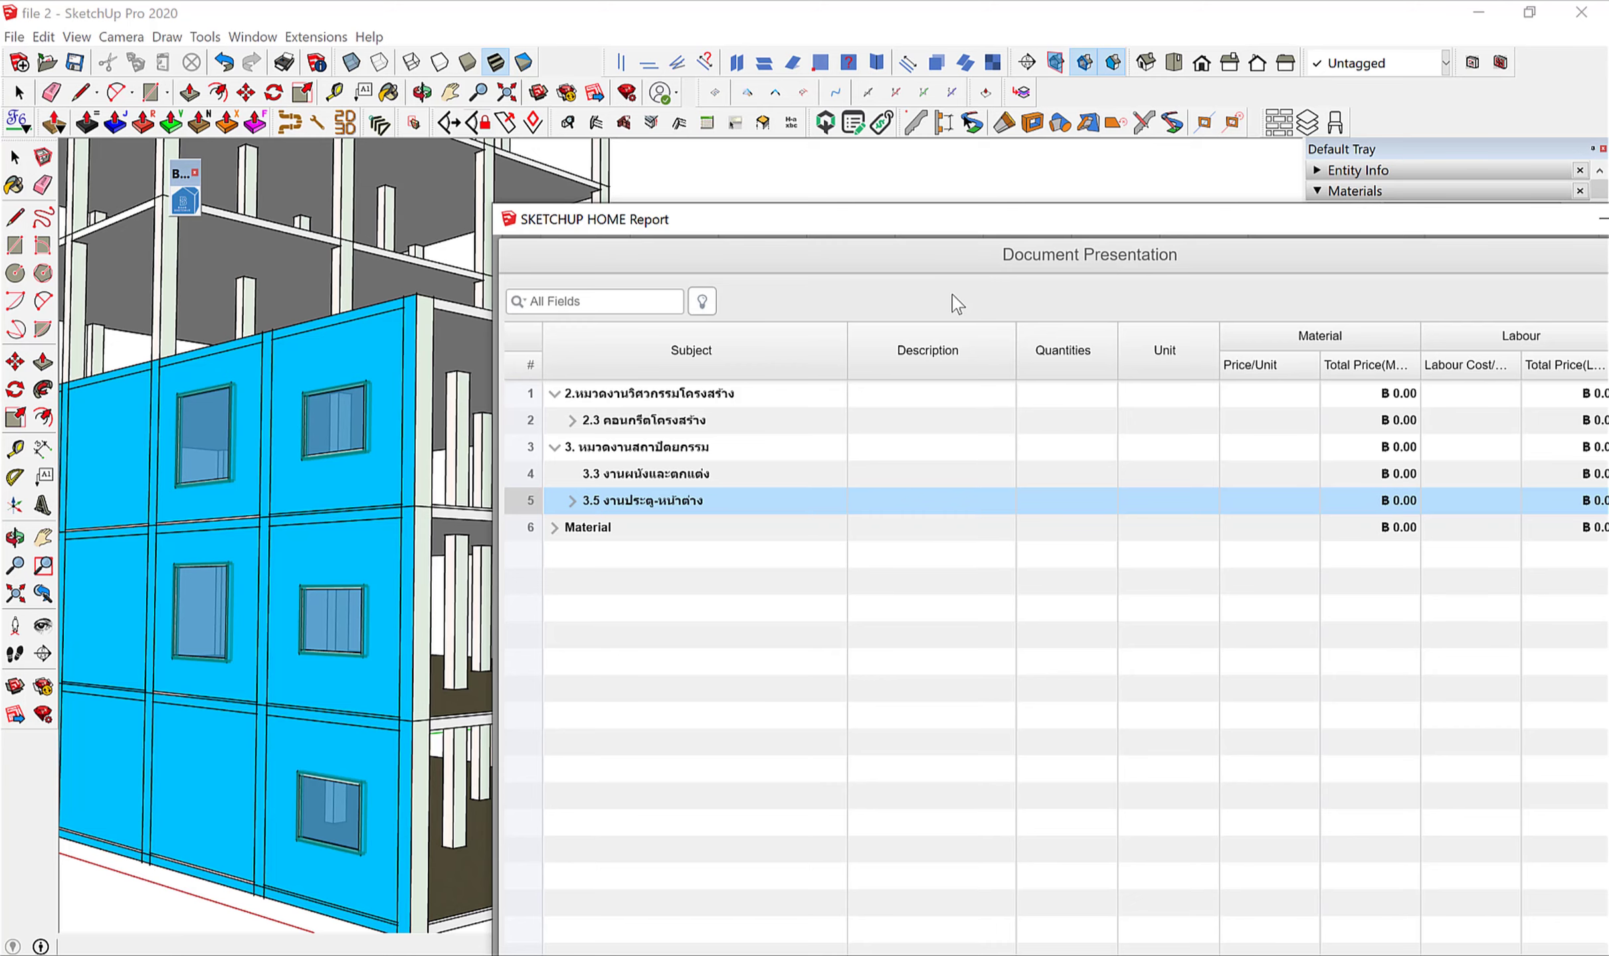
pyautogui.moveTo(1325, 218); pyautogui.dragTo(880, 141)
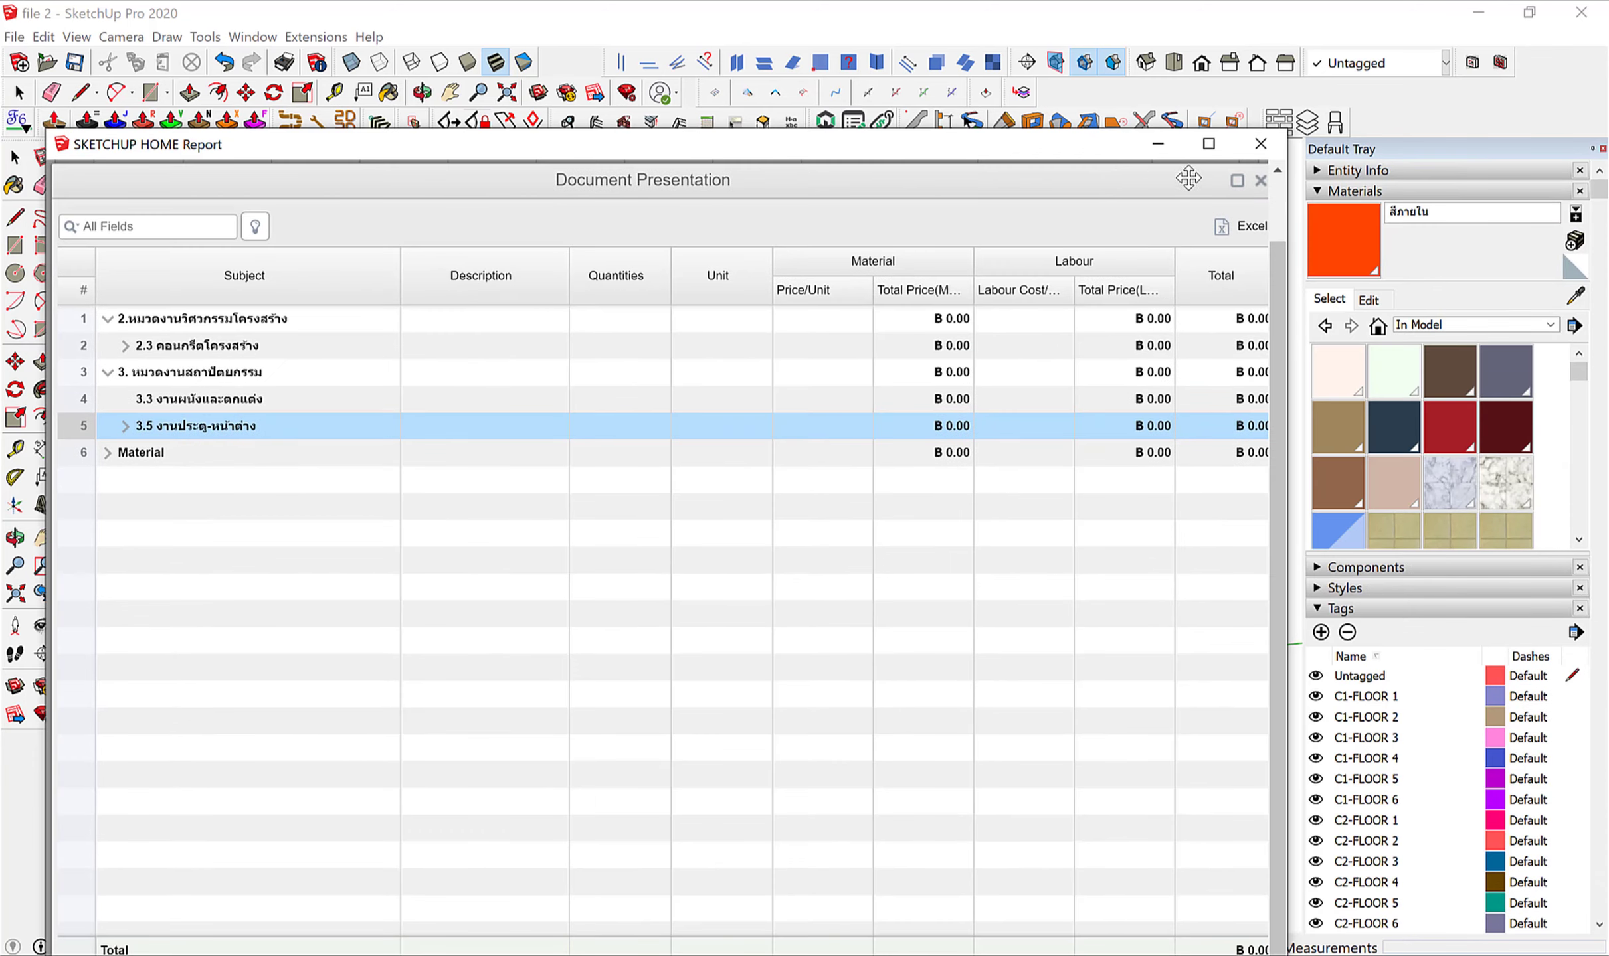
# Return to the report's data rows and set C1-FLOOR 1's Factor to 0.456.
pyautogui.click(1259, 180)
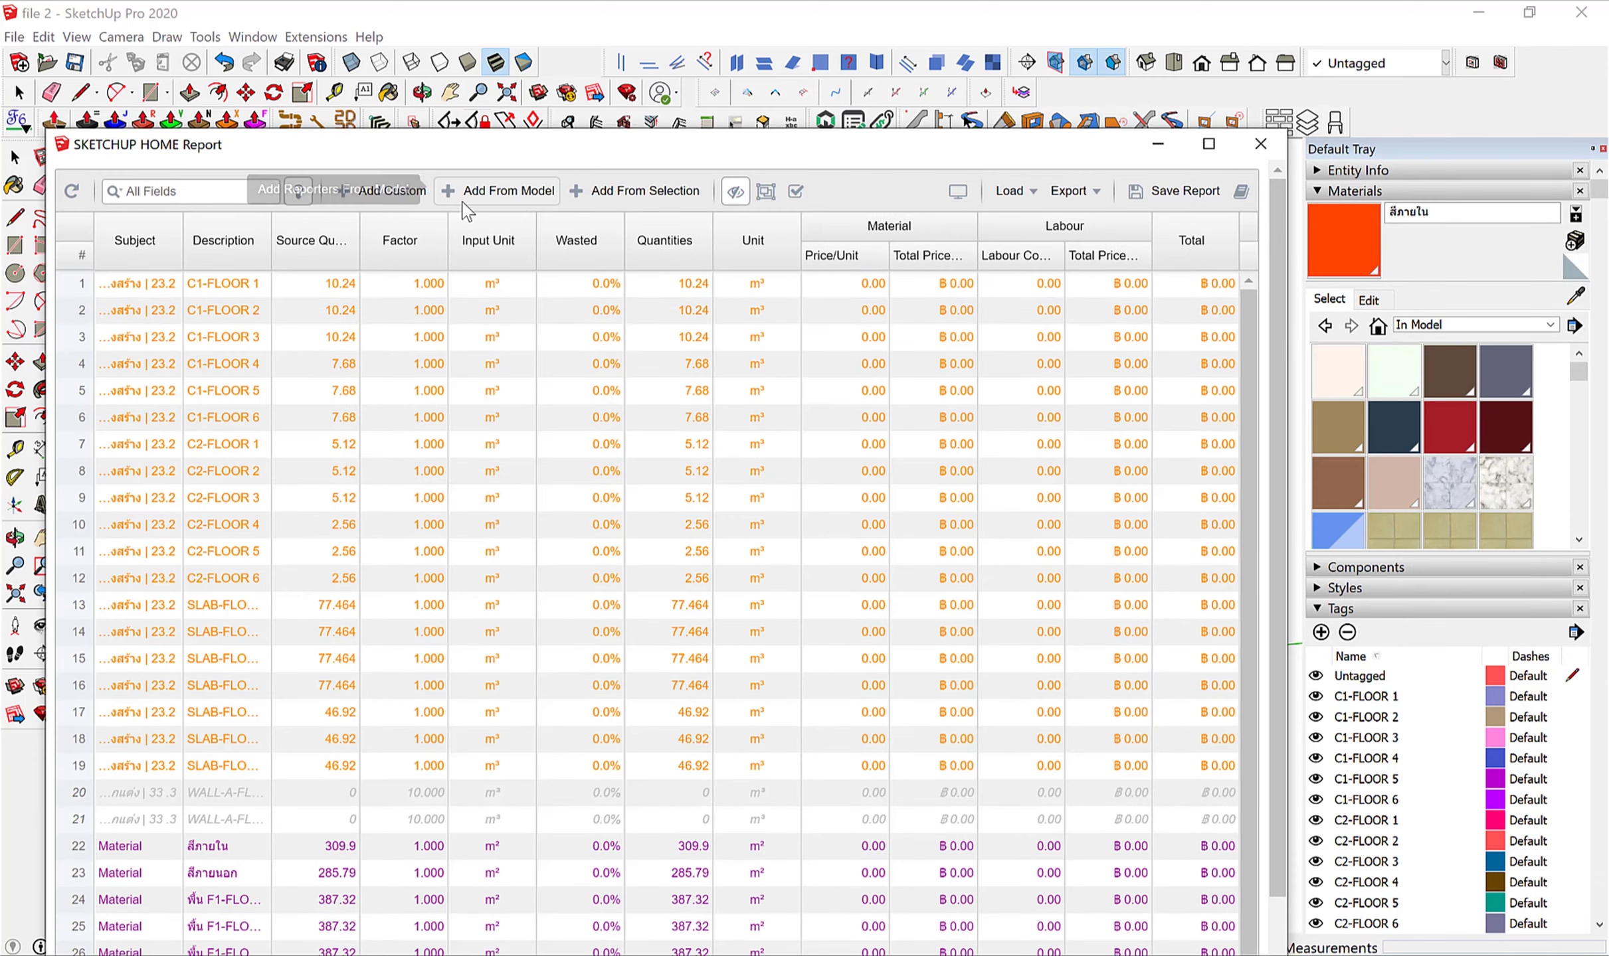
pyautogui.click(509, 194)
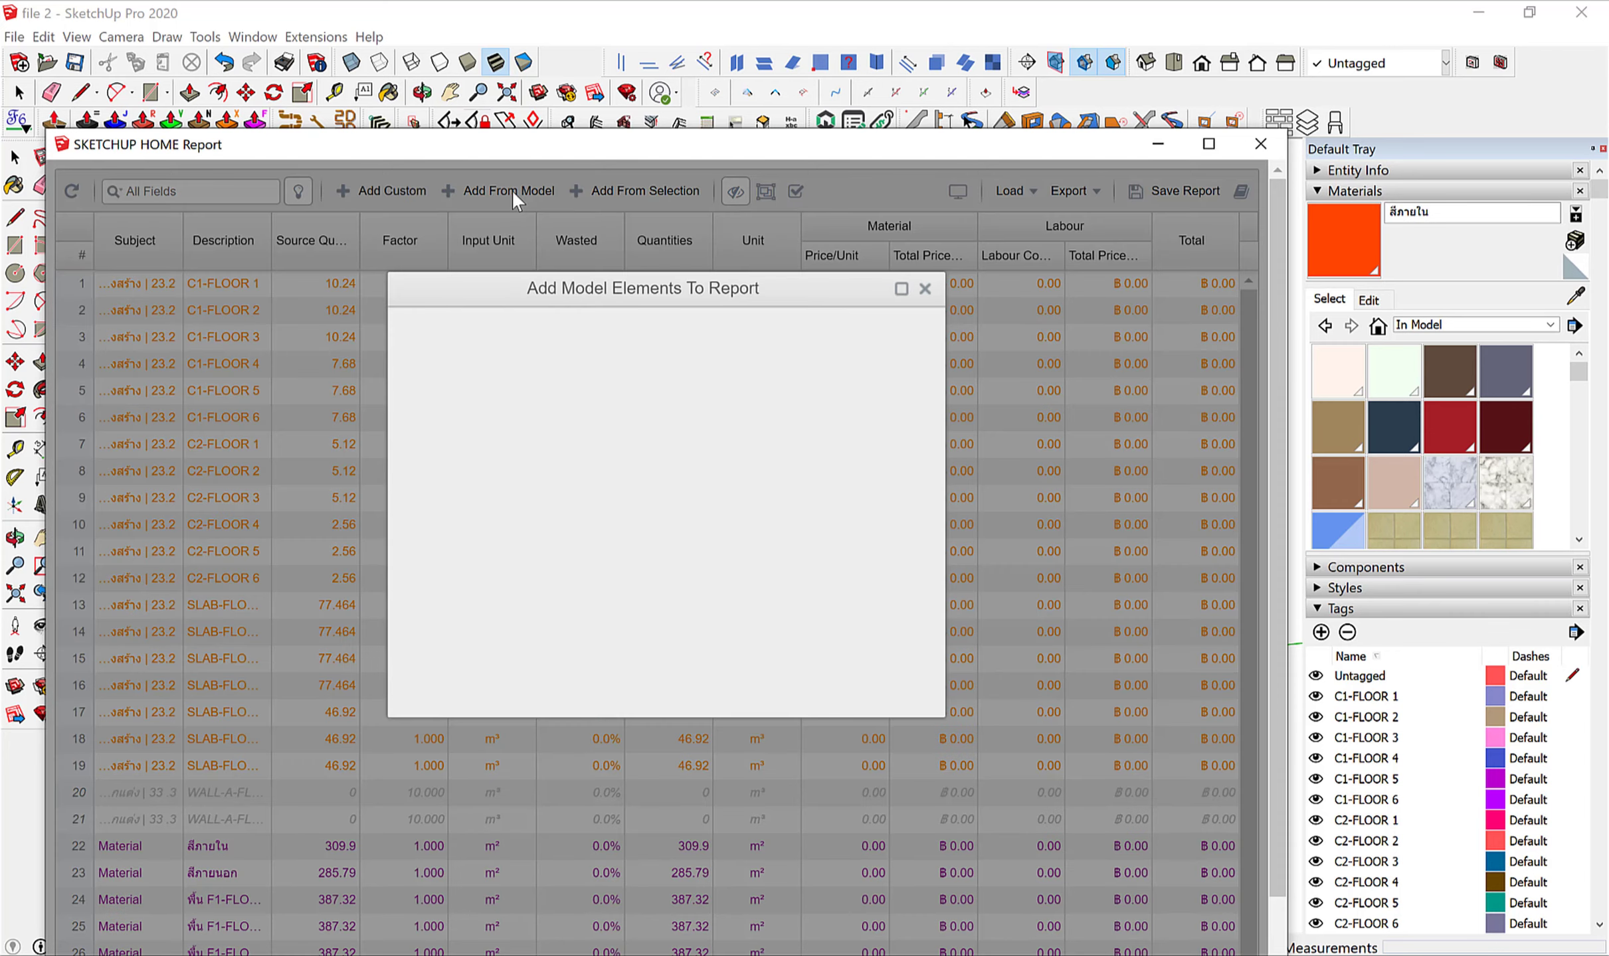
pyautogui.click(923, 289)
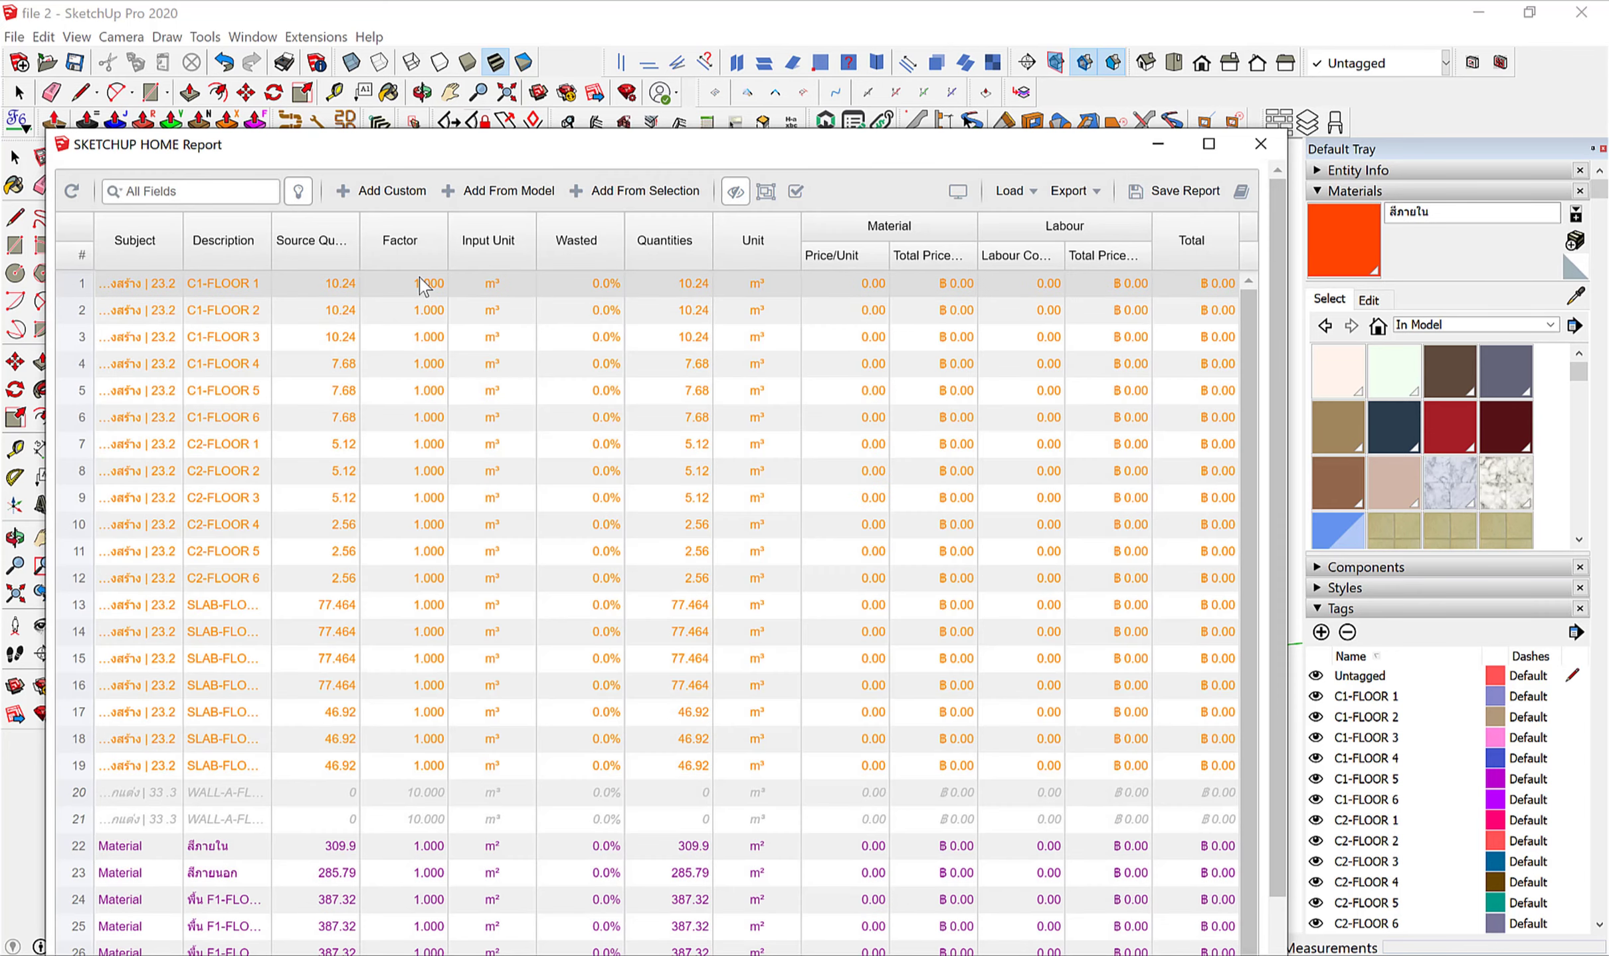
pyautogui.doubleClick(428, 283)
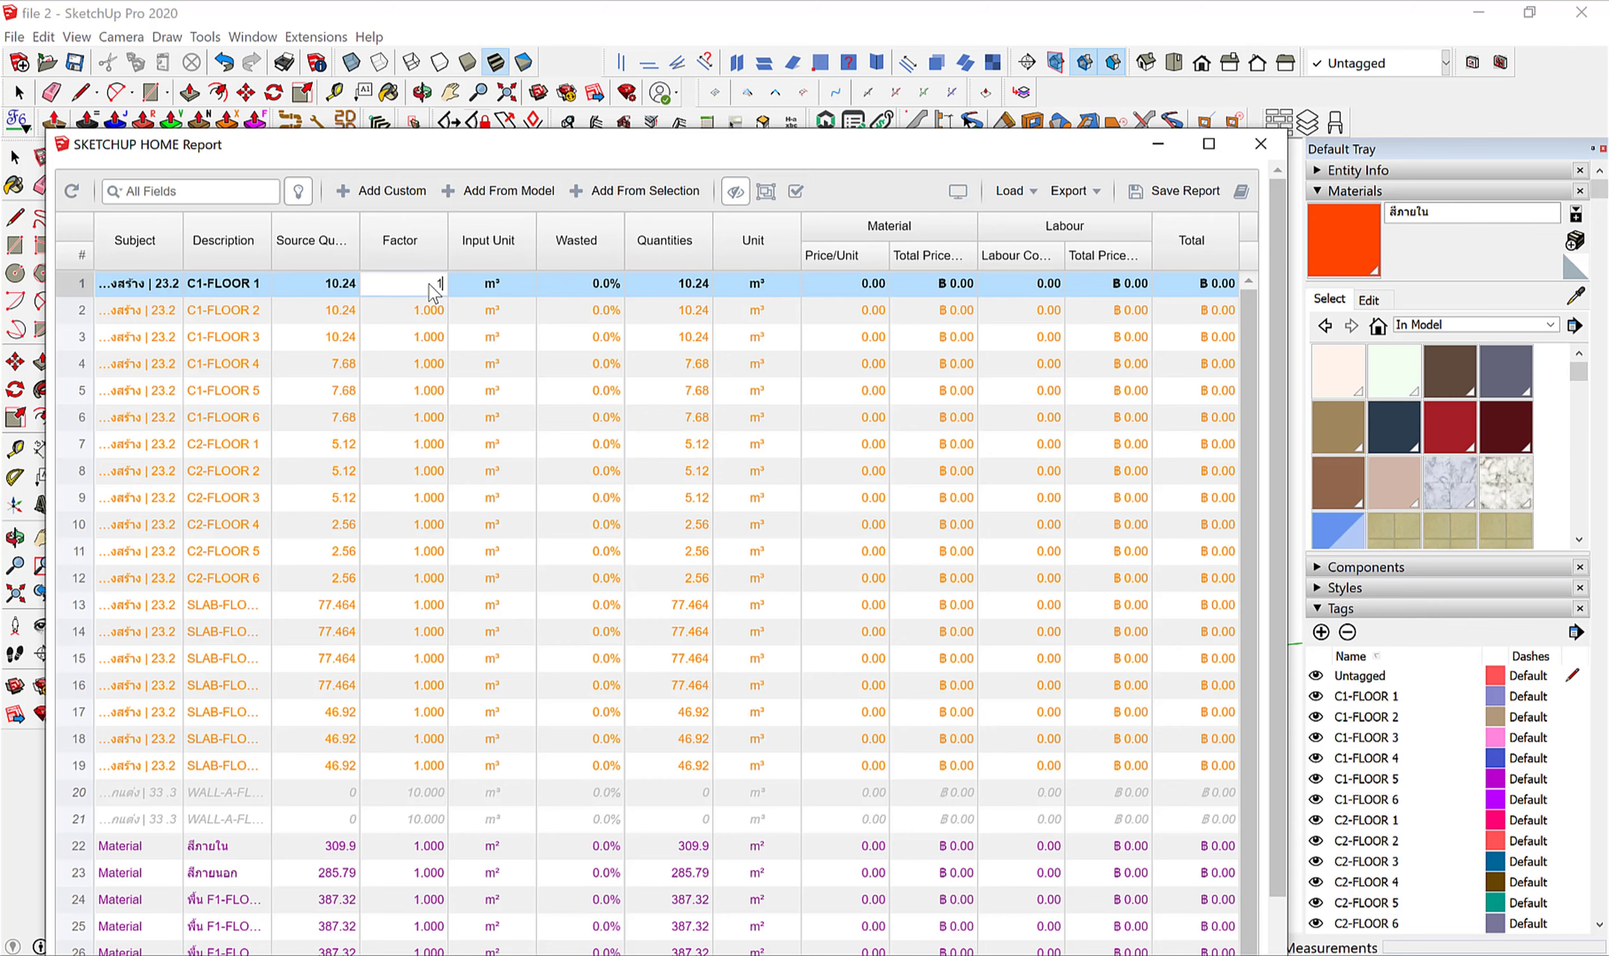
pyautogui.press('BackSpace')
pyautogui.write('0,3')
pyautogui.write('455')
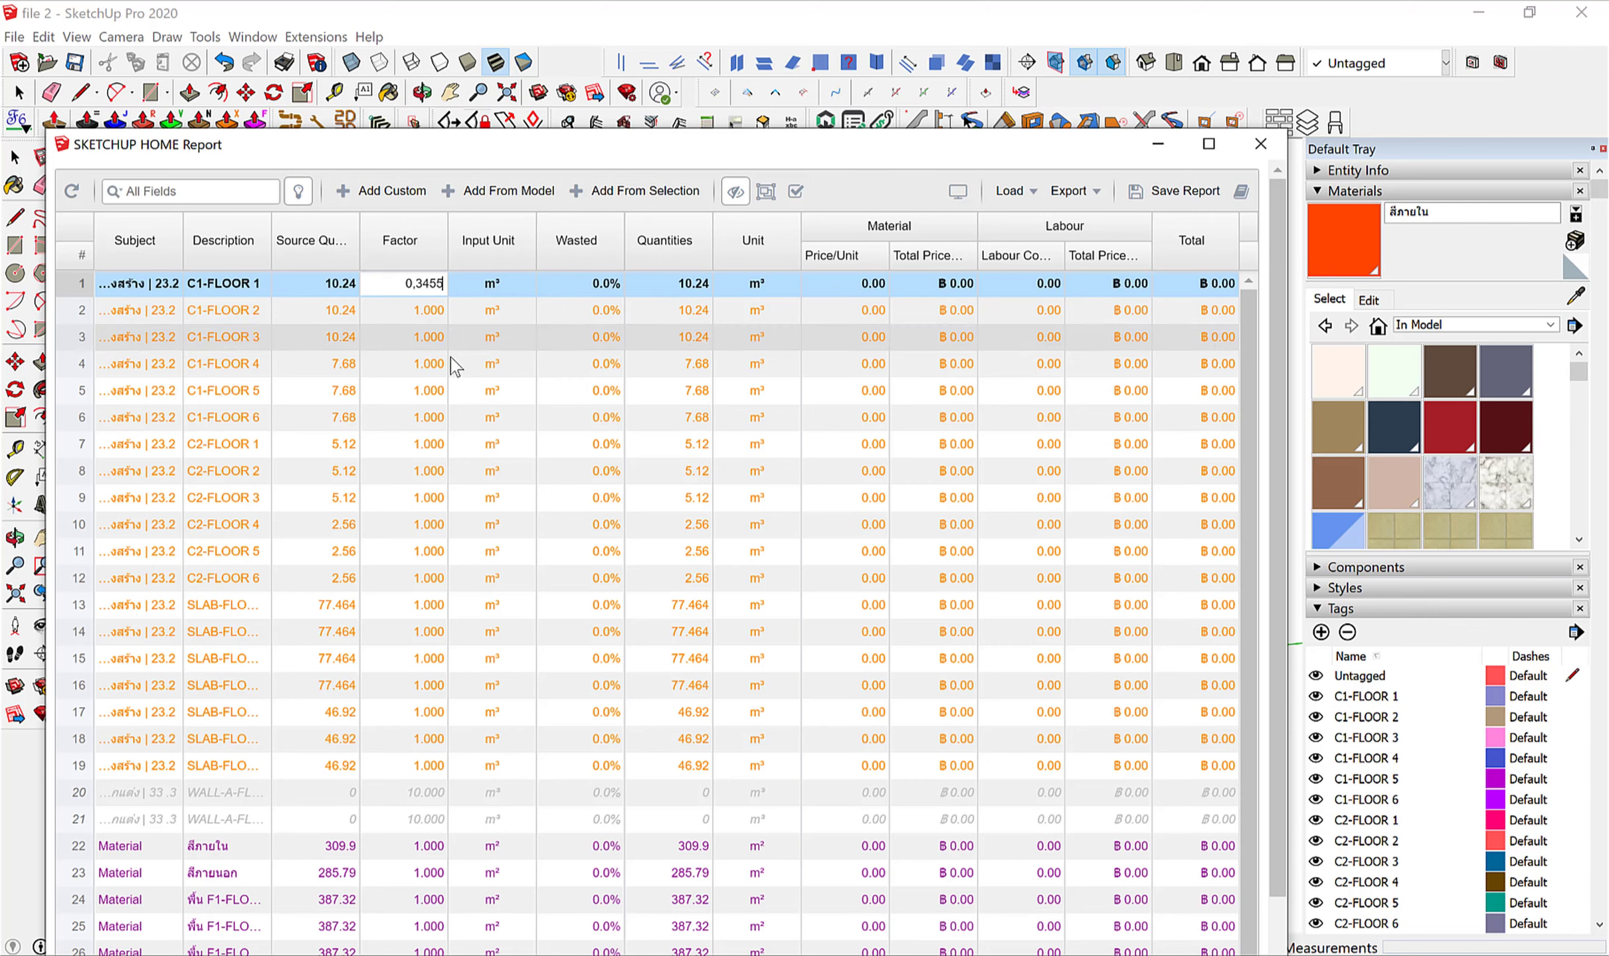
pyautogui.press('Return')
pyautogui.doubleClick(433, 284)
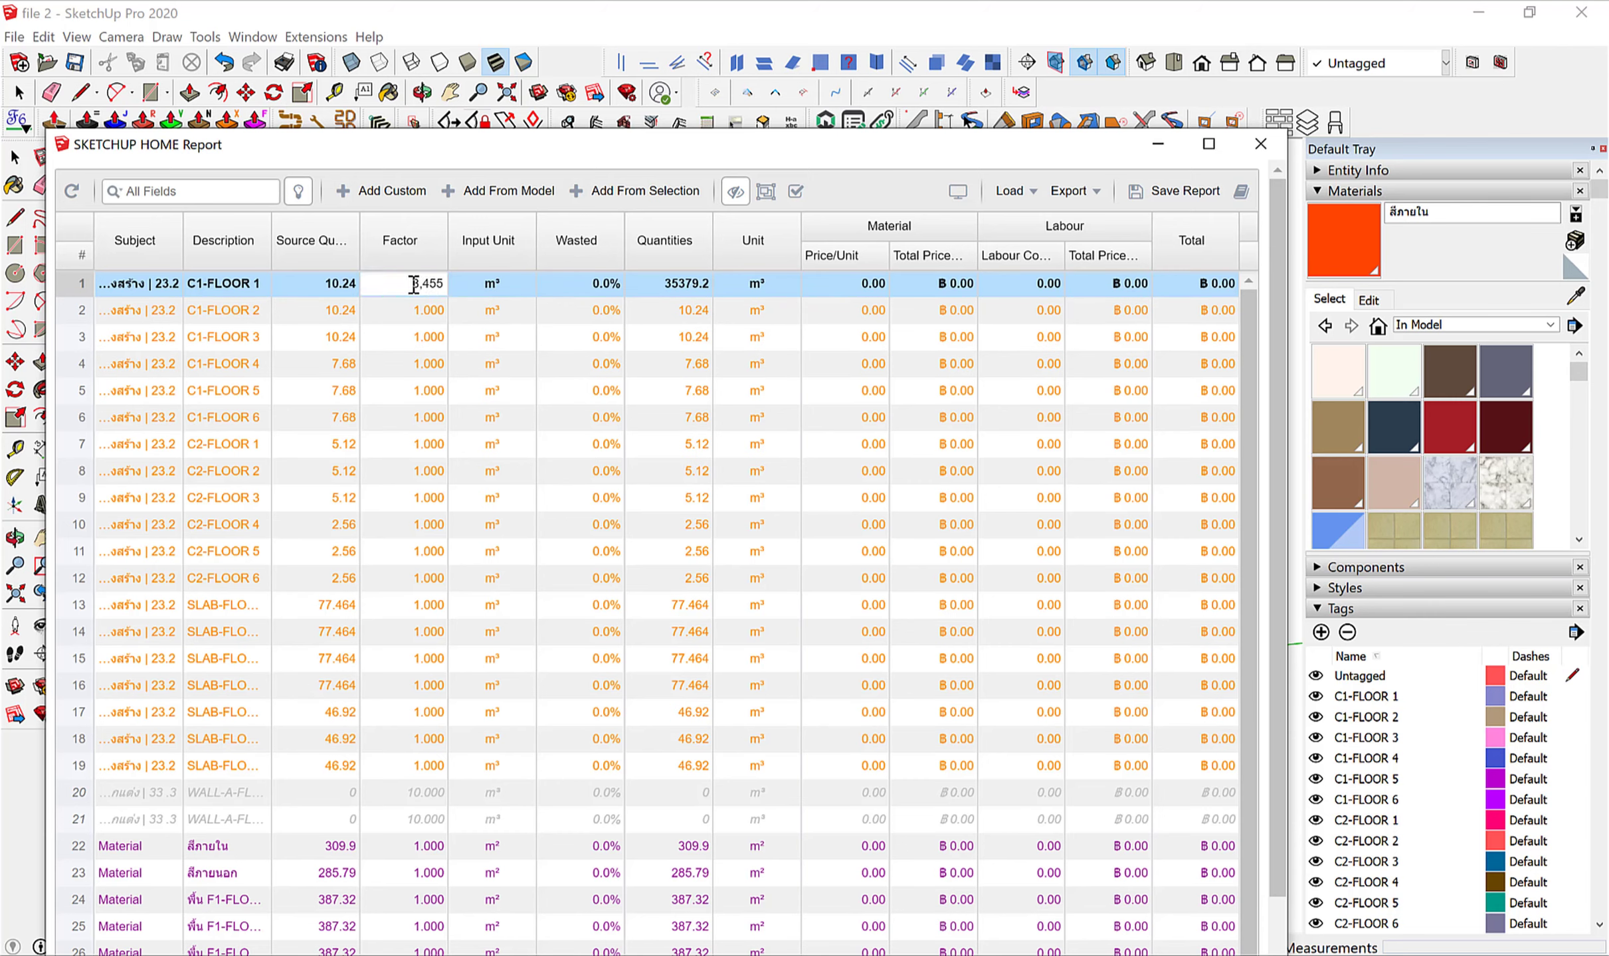
pyautogui.moveTo(406, 284); pyautogui.dragTo(463, 301)
pyautogui.write('0.456')
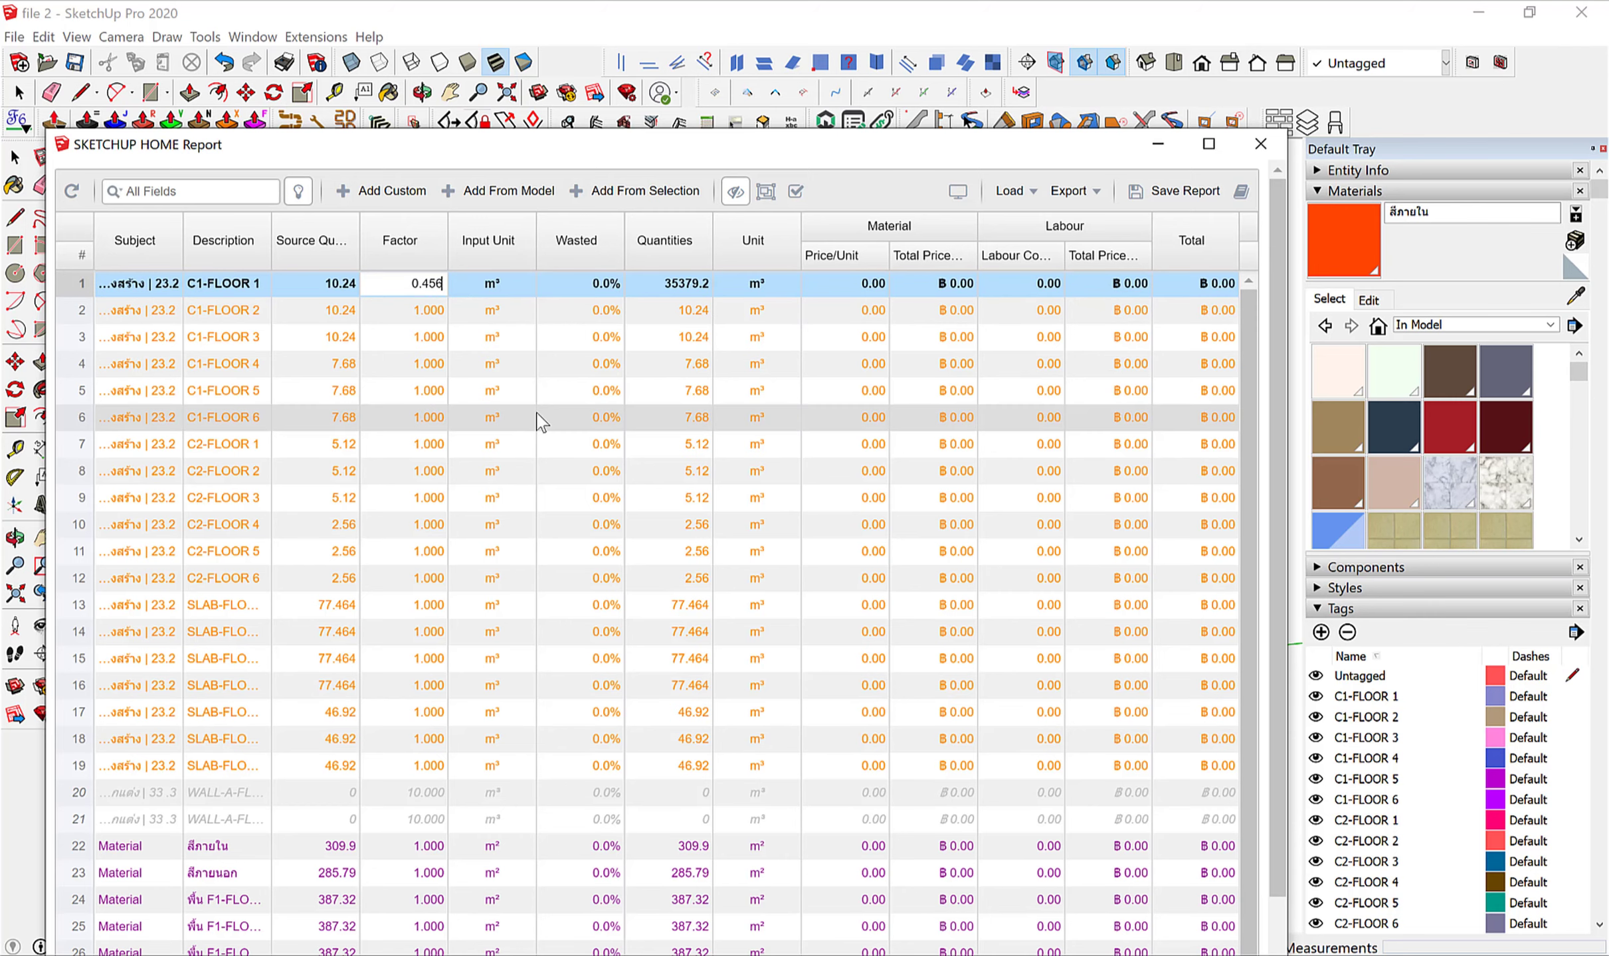
pyautogui.press('Return')
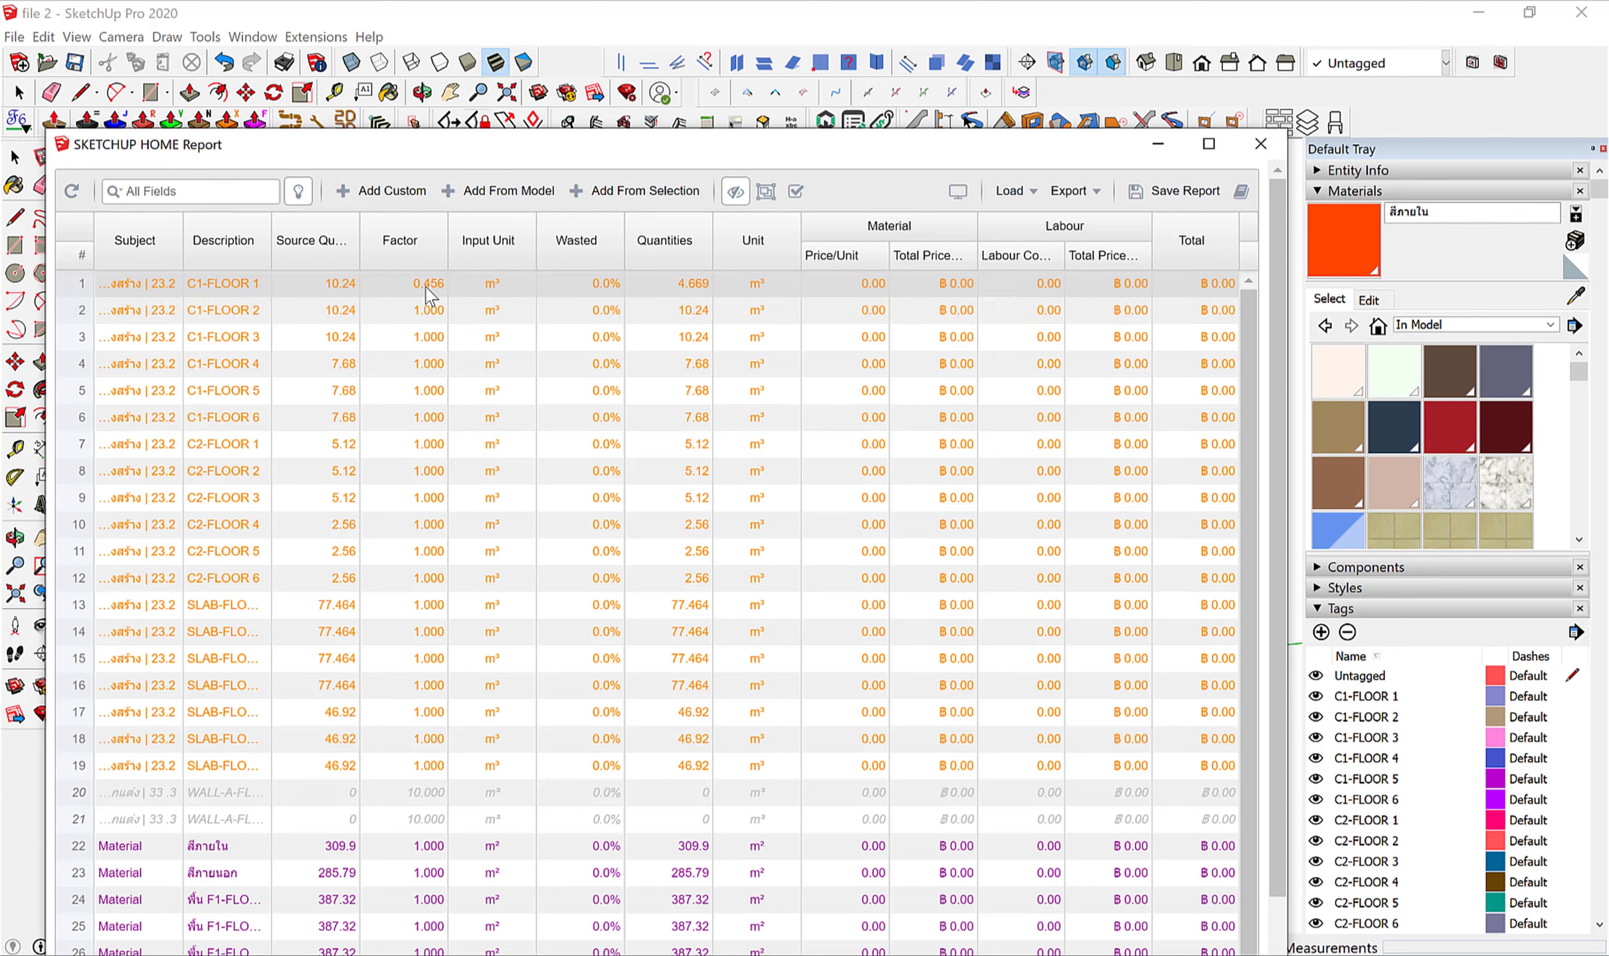
# Re-edit the row 1 Factor cell, then close the HOME Report window and zoom out.
pyautogui.doubleClick(428, 284)
pyautogui.press('BackSpace')
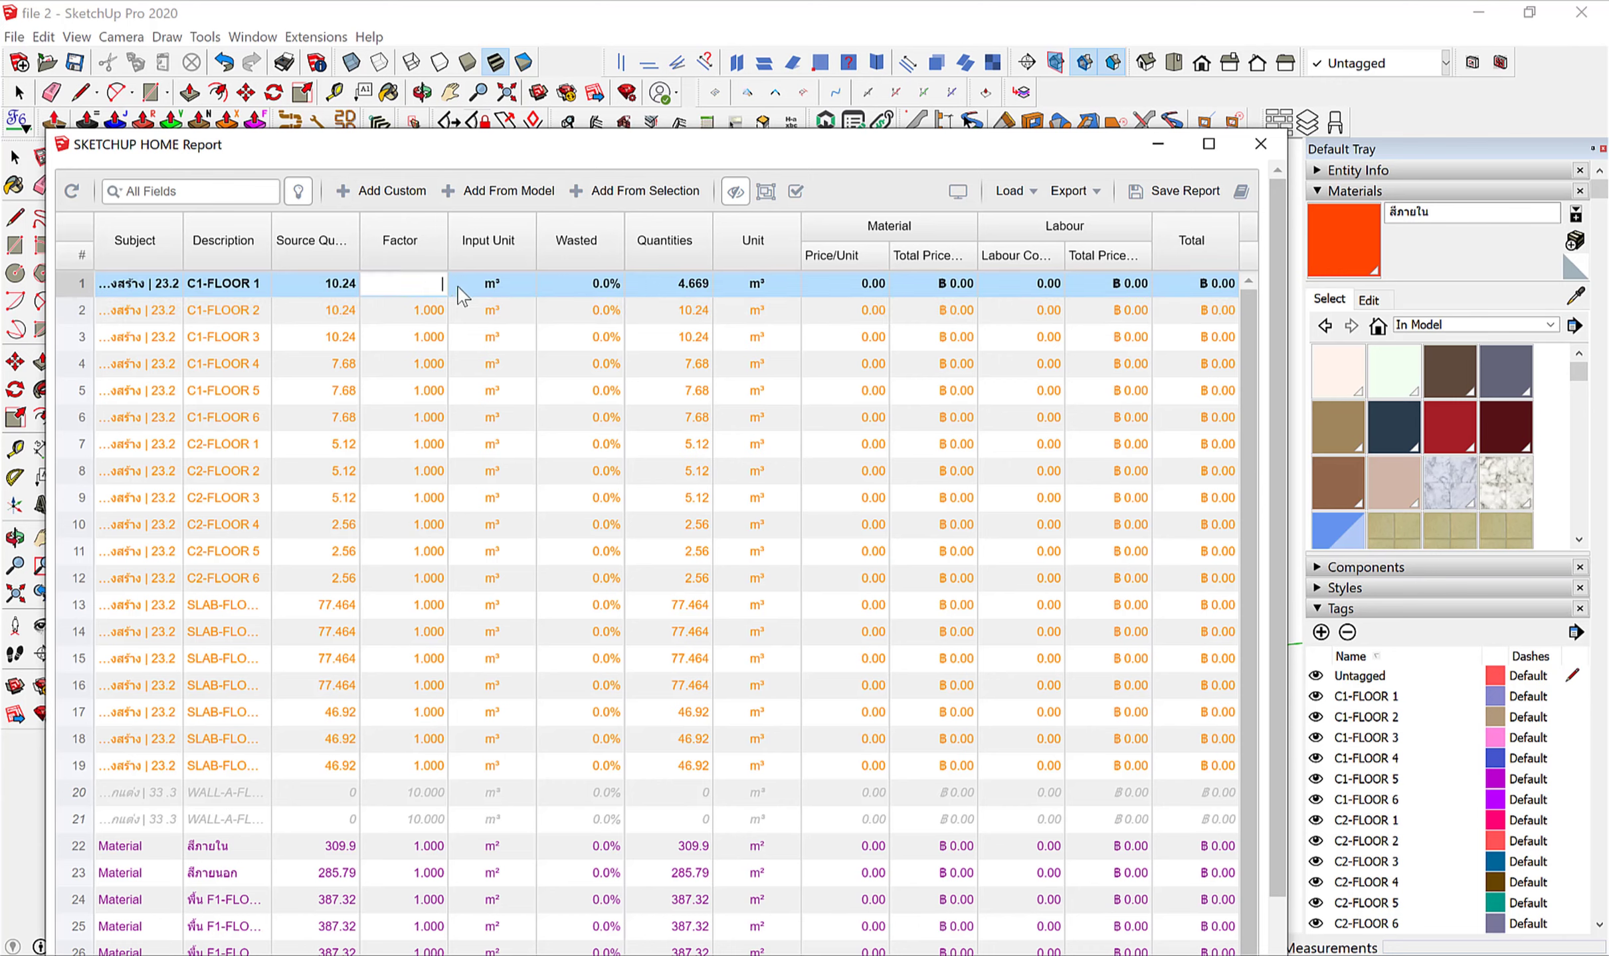
pyautogui.click(557, 423)
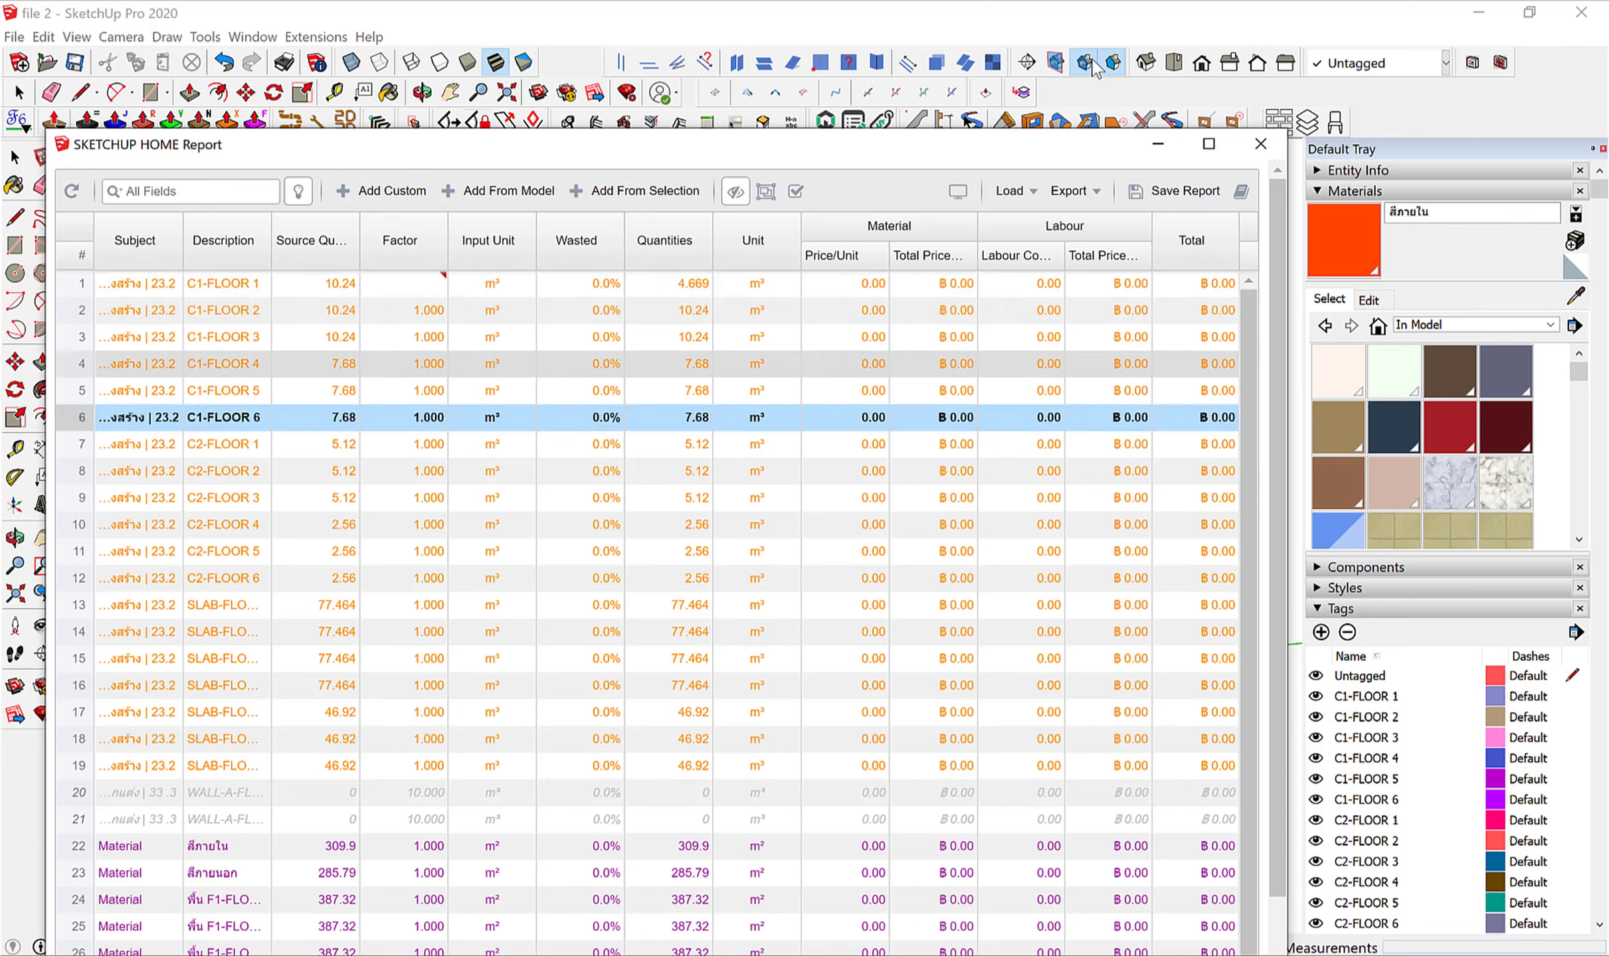
pyautogui.click(1261, 144)
pyautogui.scroll(-5, 772, 488)
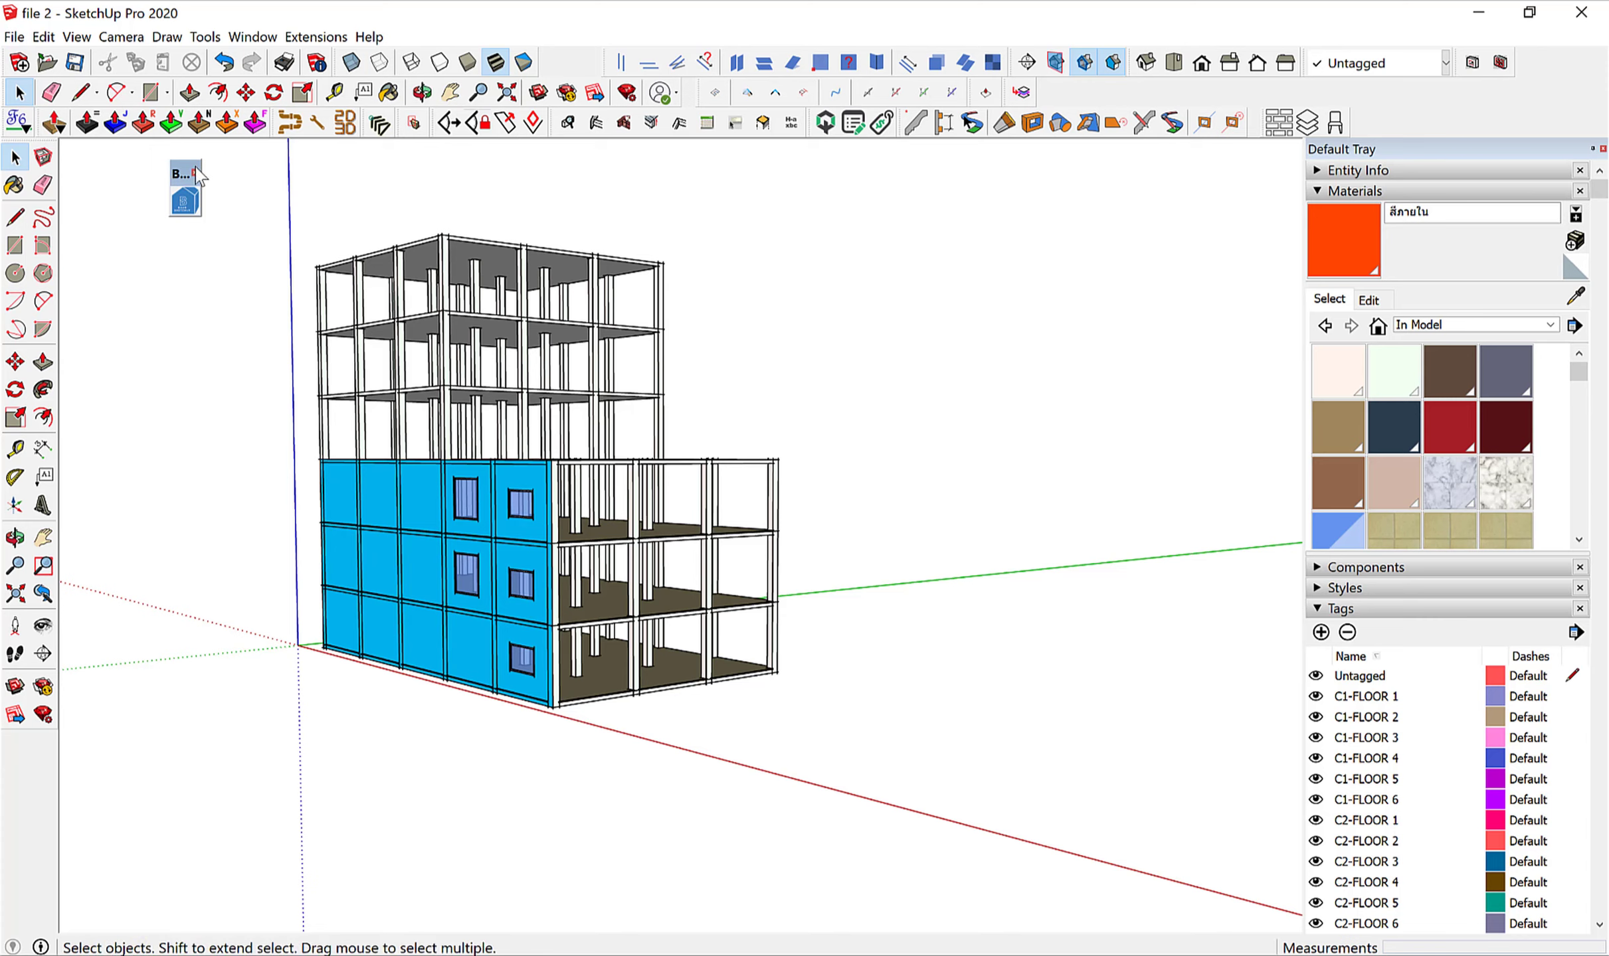
# Reopen the HOME Report via Product Connect, enlarge it, and open Add From Model.
pyautogui.click(185, 201)
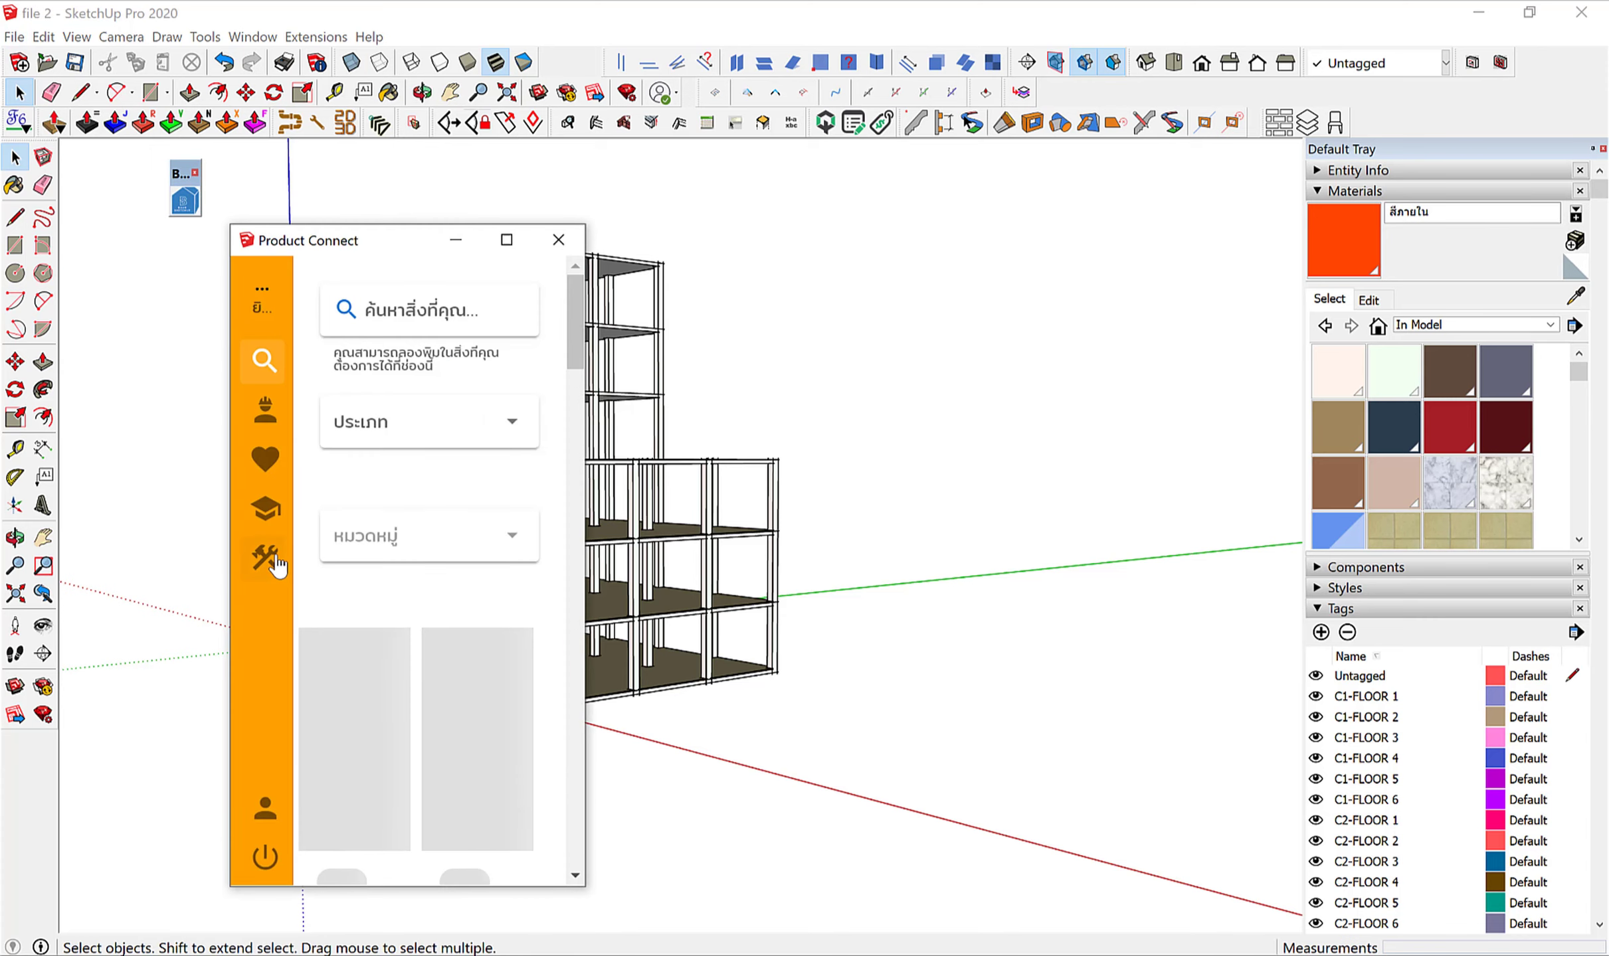
pyautogui.click(275, 562)
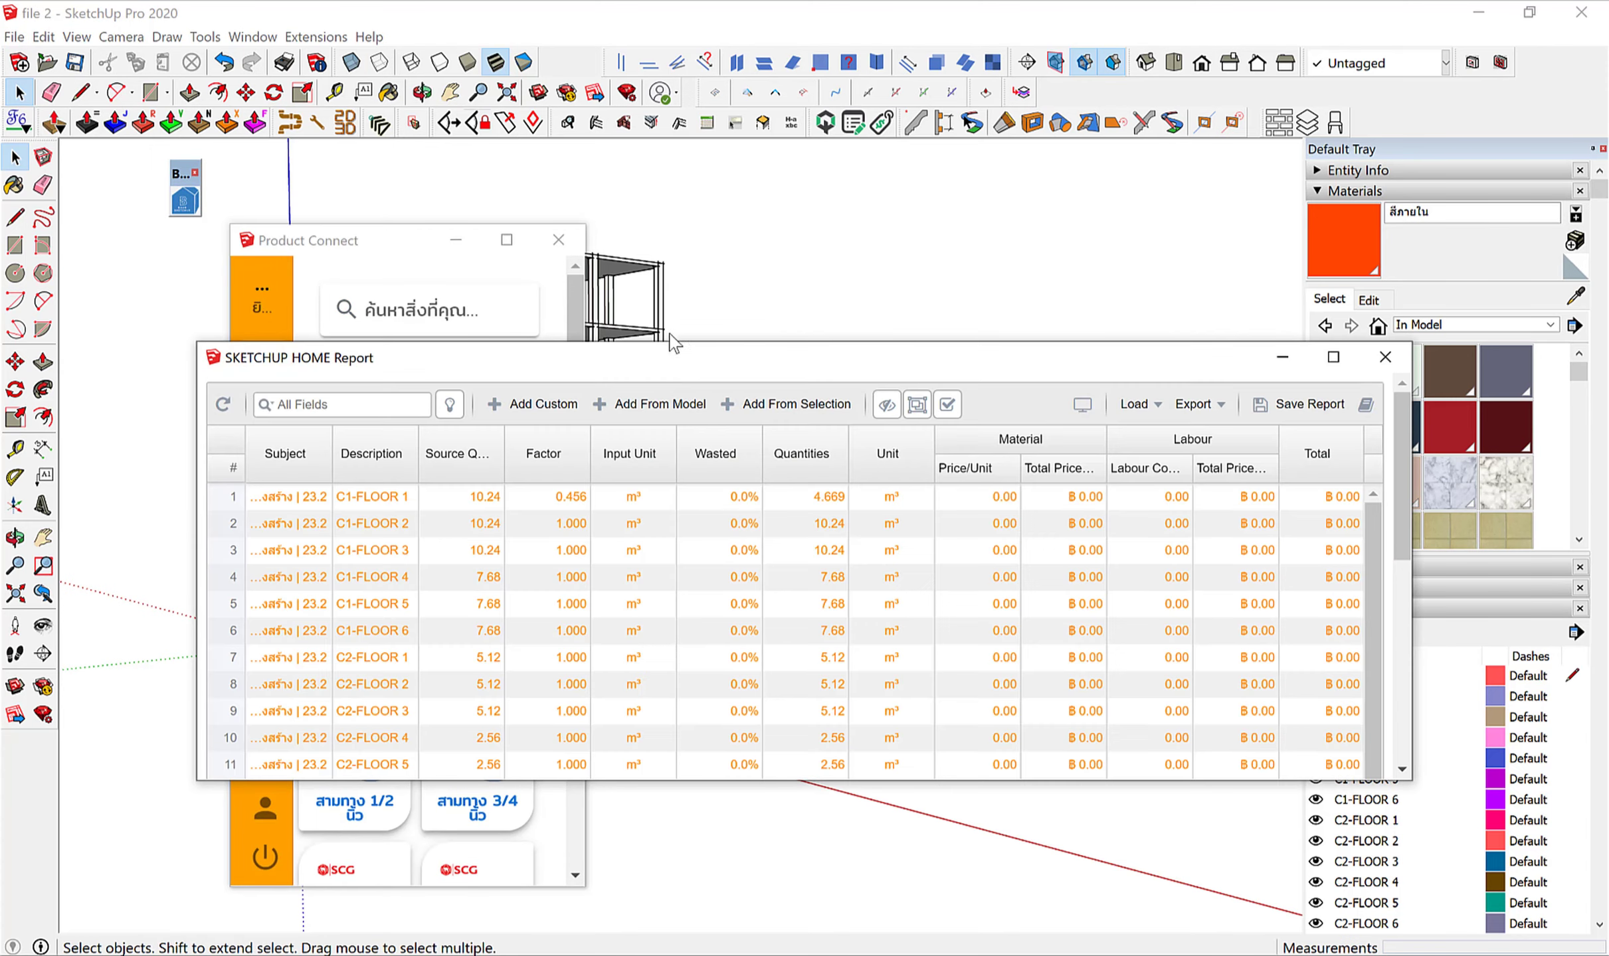
pyautogui.moveTo(668, 359); pyautogui.dragTo(634, 115)
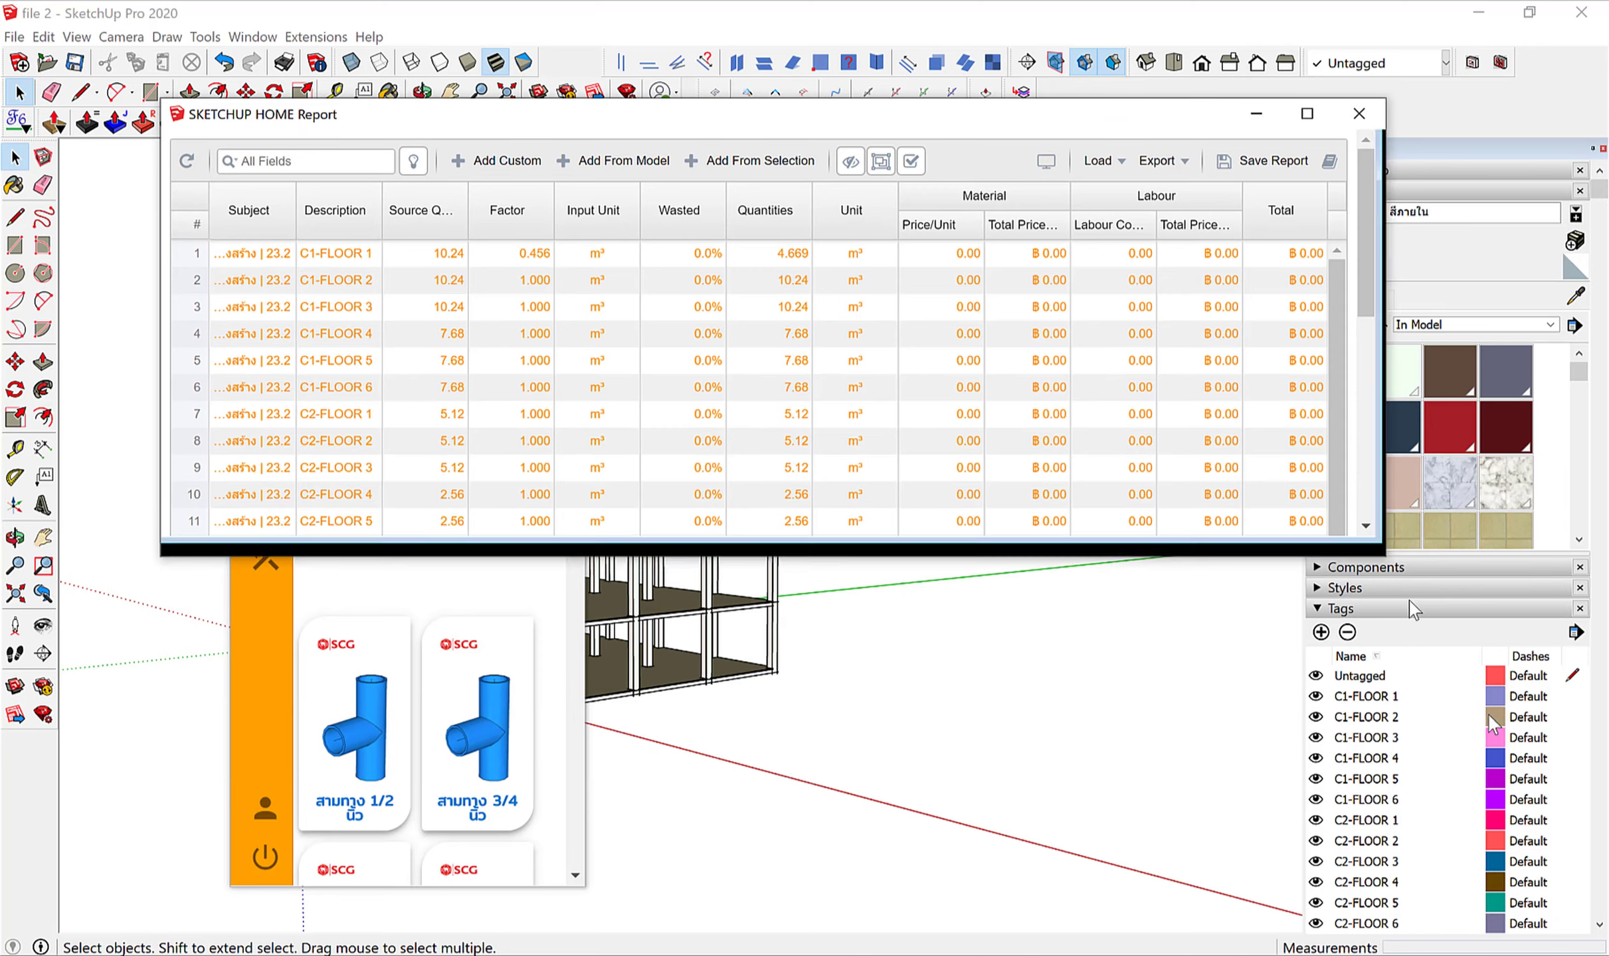
pyautogui.moveTo(1373, 540); pyautogui.dragTo(1571, 842)
pyautogui.click(596, 160)
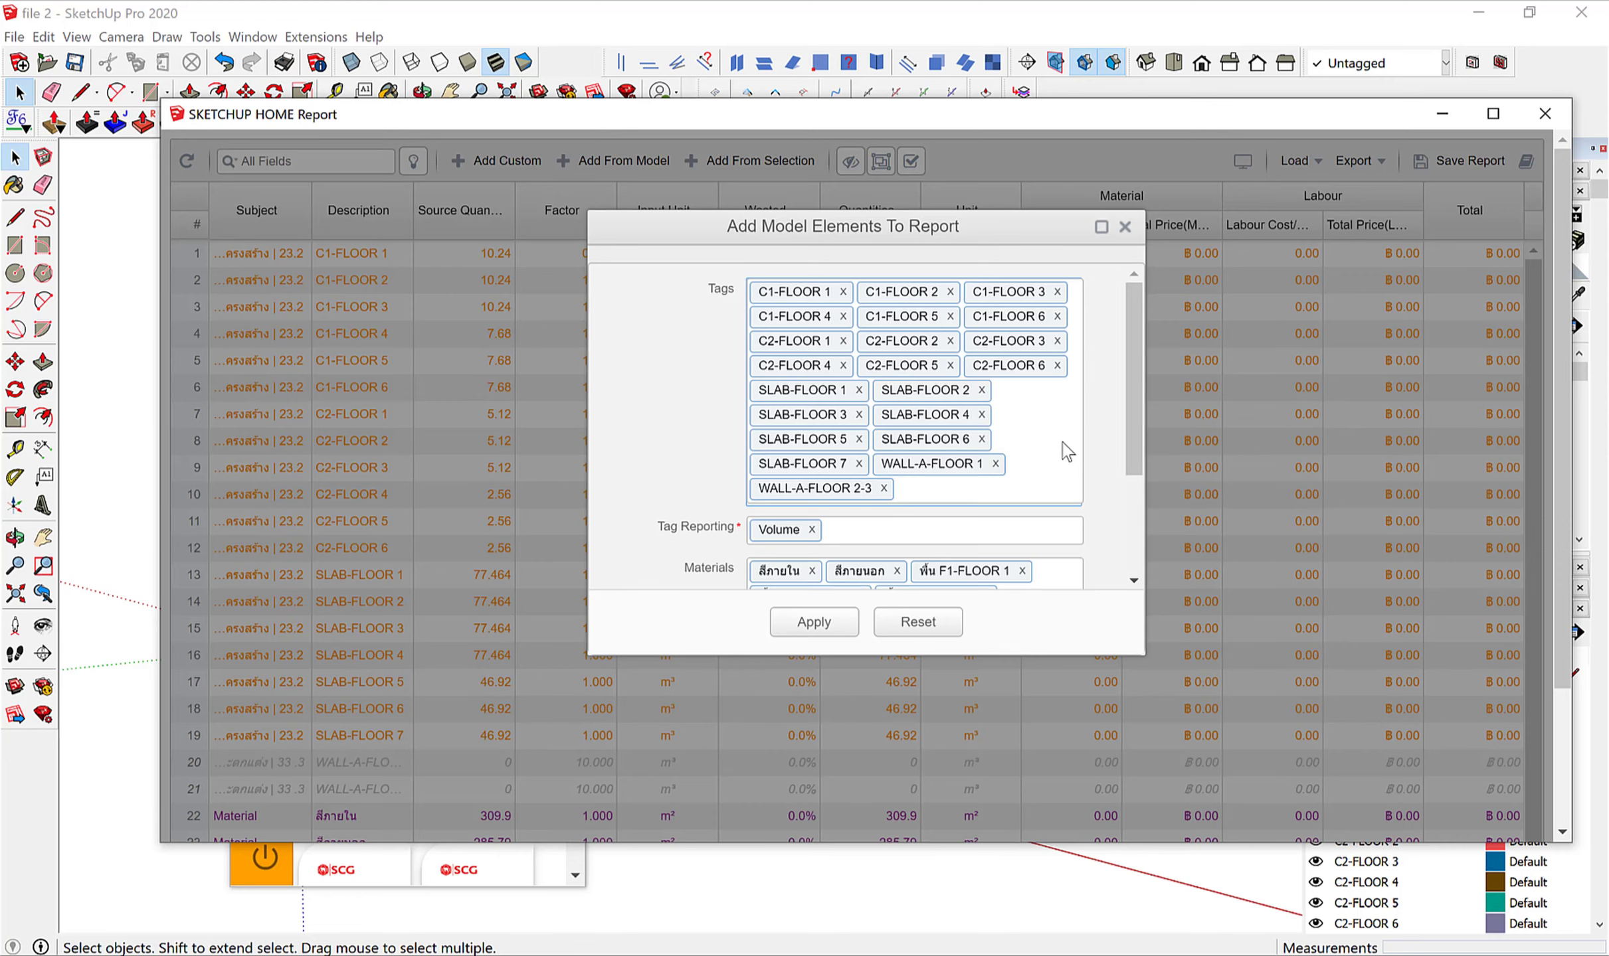
# Close the Add Model Elements dialog, revealing the table with C1-FLOOR 1 at 4.669 m³.
pyautogui.click(1125, 226)
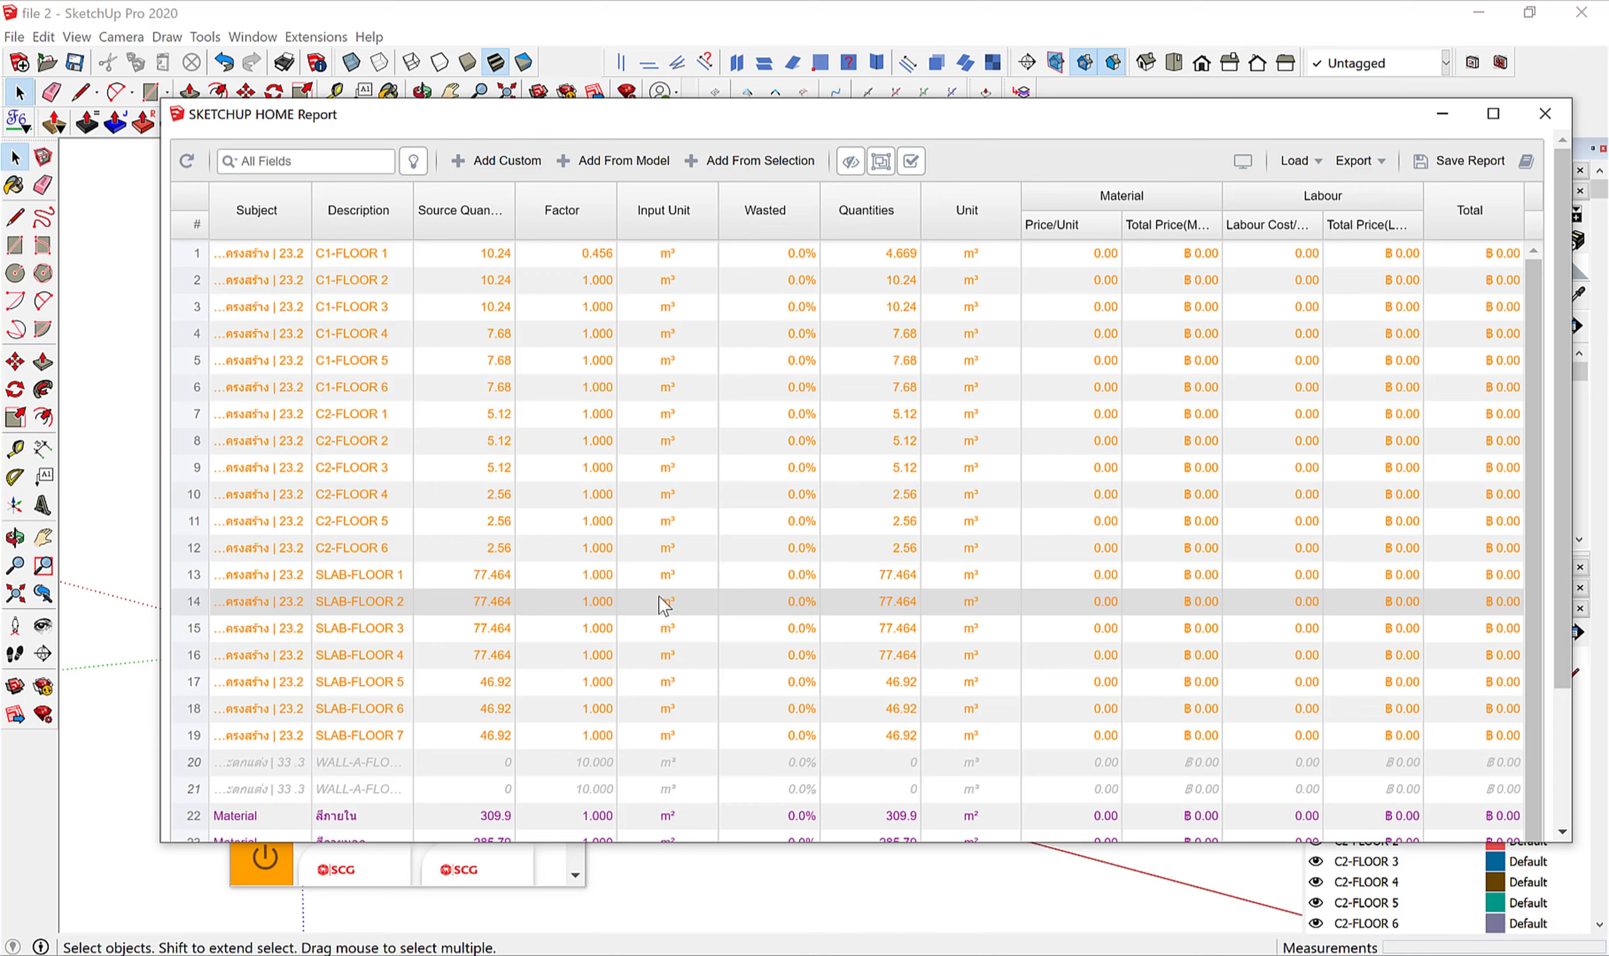
# Reopen Add Model Elements To Report, listing C1, C2, slab and wall tags by Volume.
pyautogui.click(611, 160)
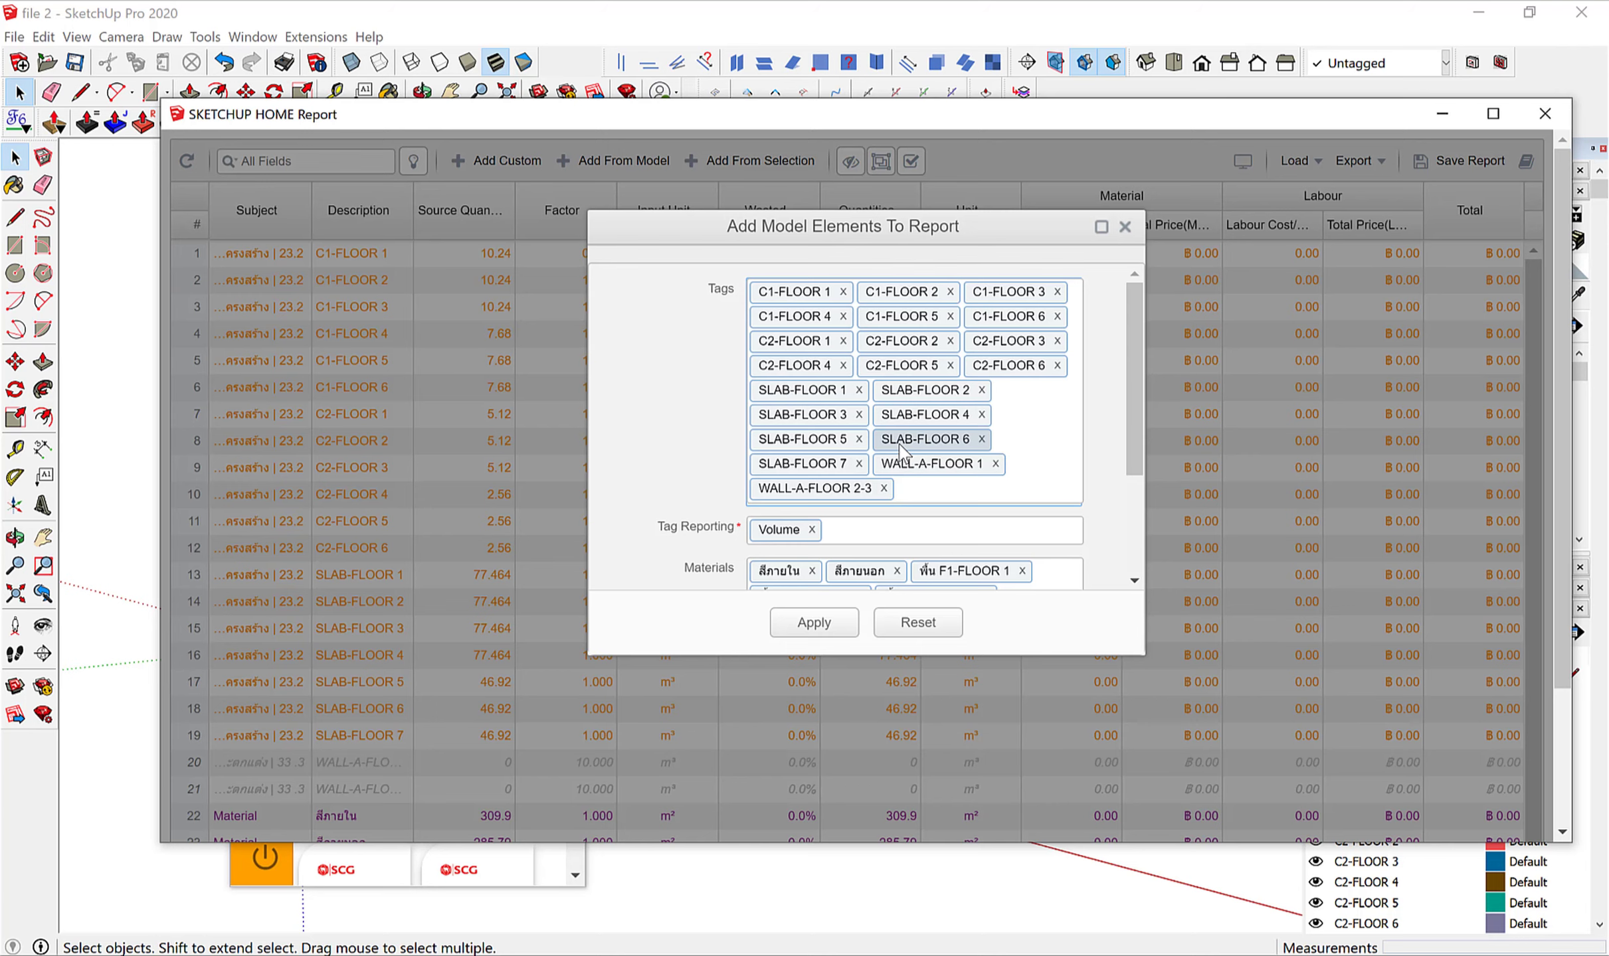
# Search the report's Tags field for 'c' to add another floor tag.
pyautogui.click(931, 495)
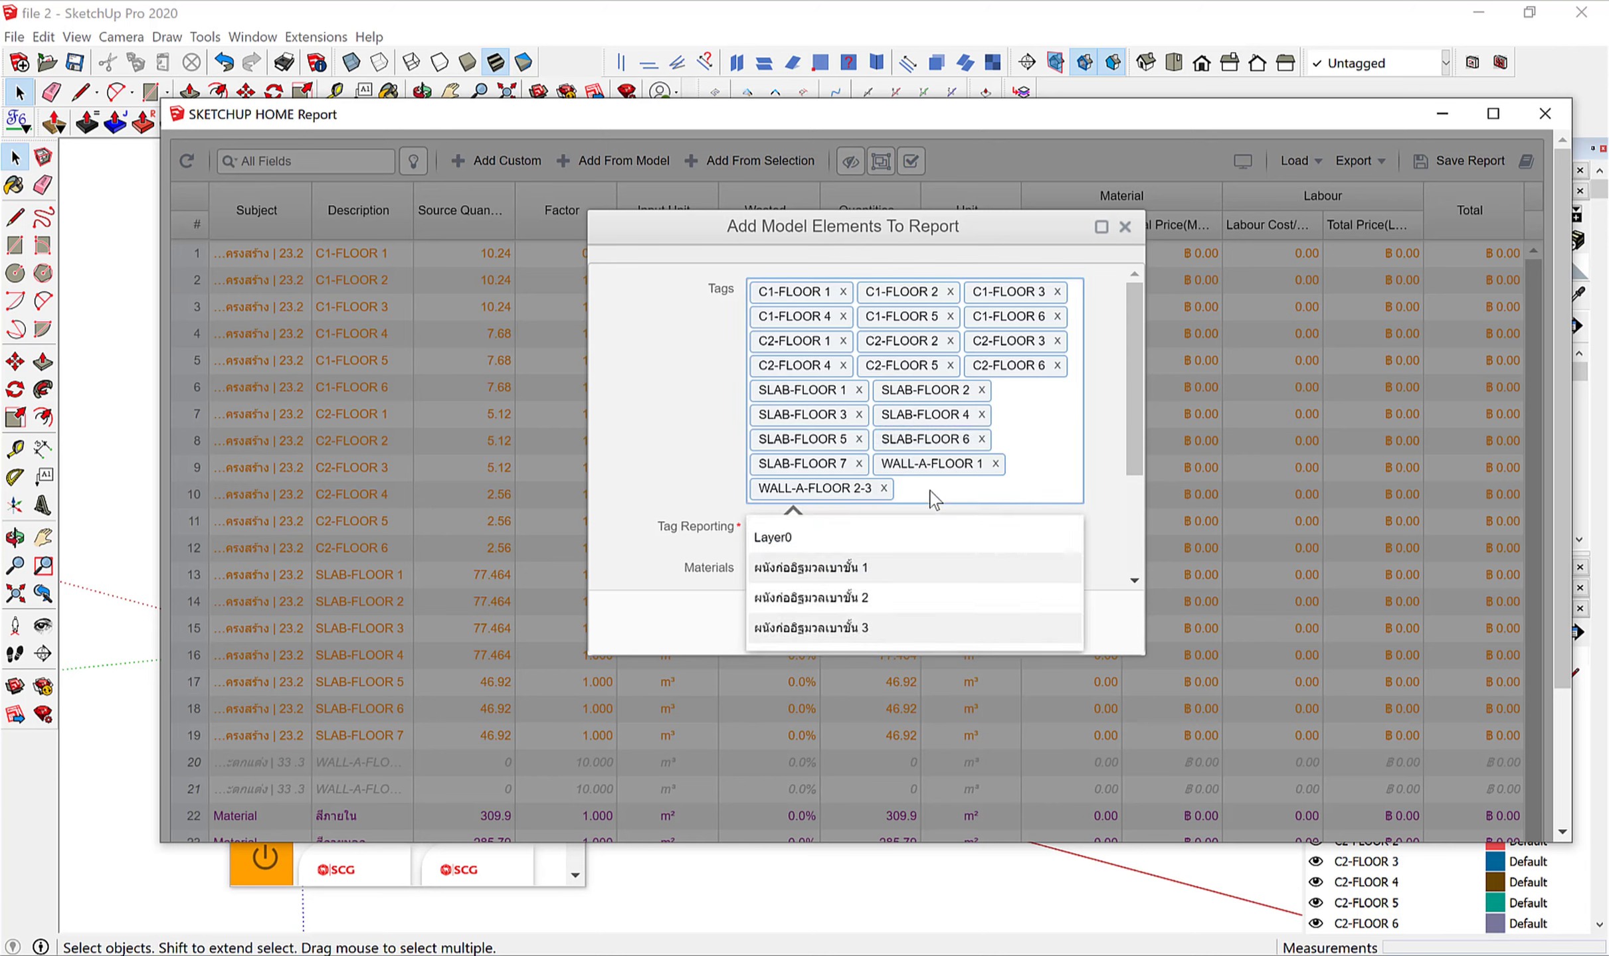
pyautogui.write('c')
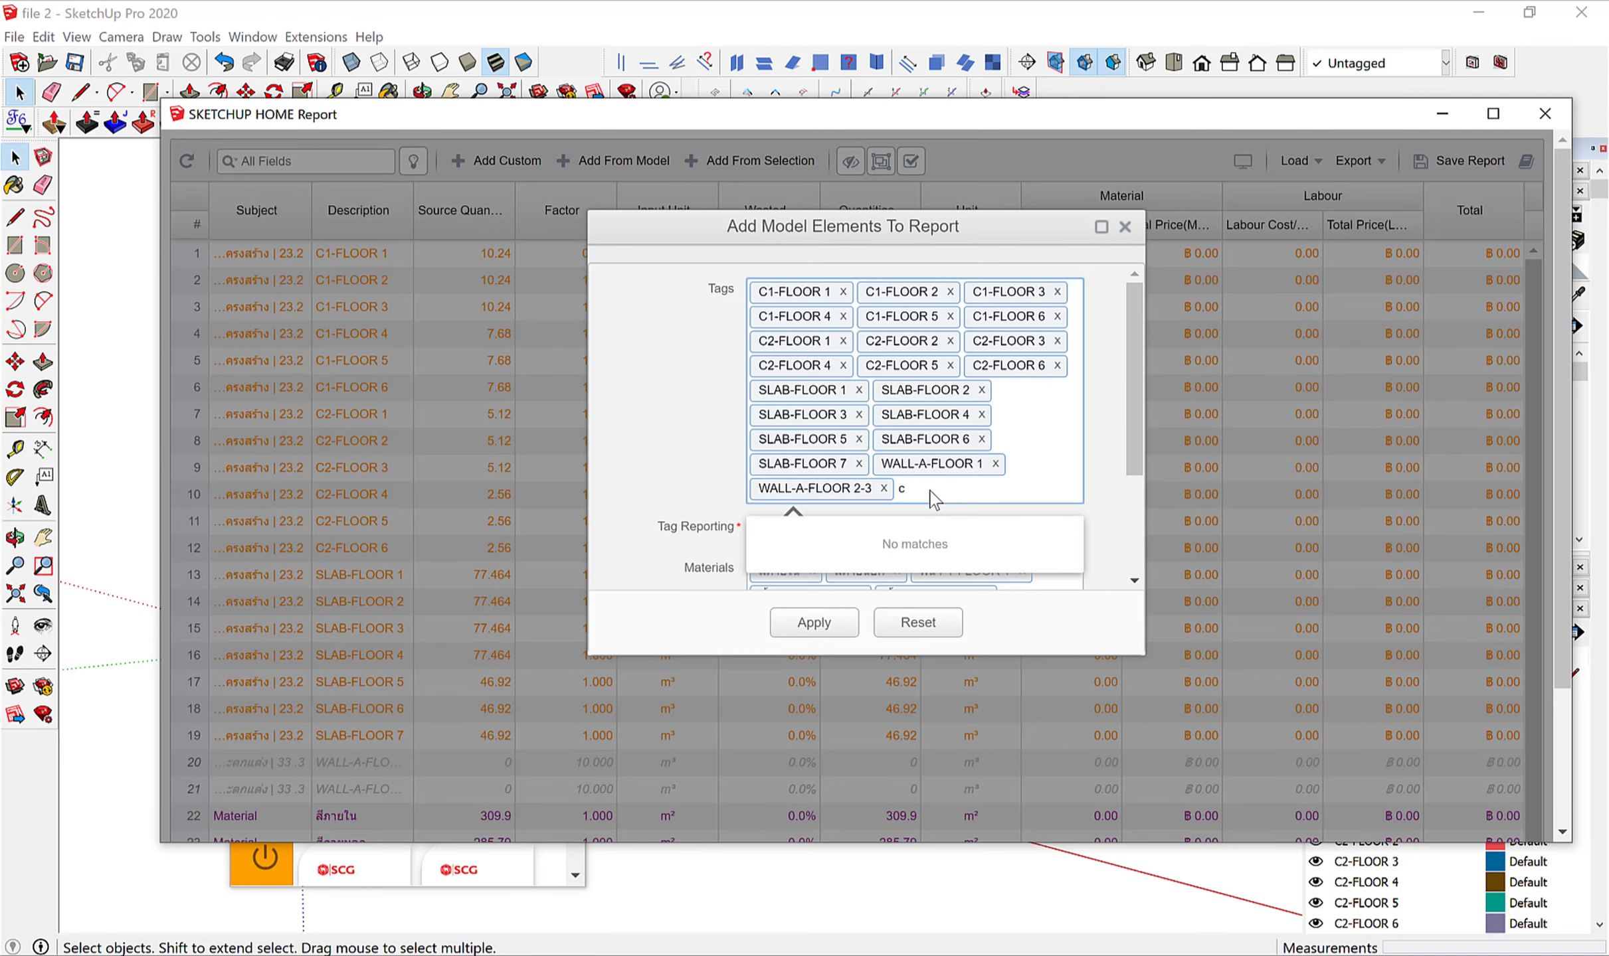
# Dismiss the add-elements window and start a new model, discarding unsaved changes to file 2.
pyautogui.press('Escape')
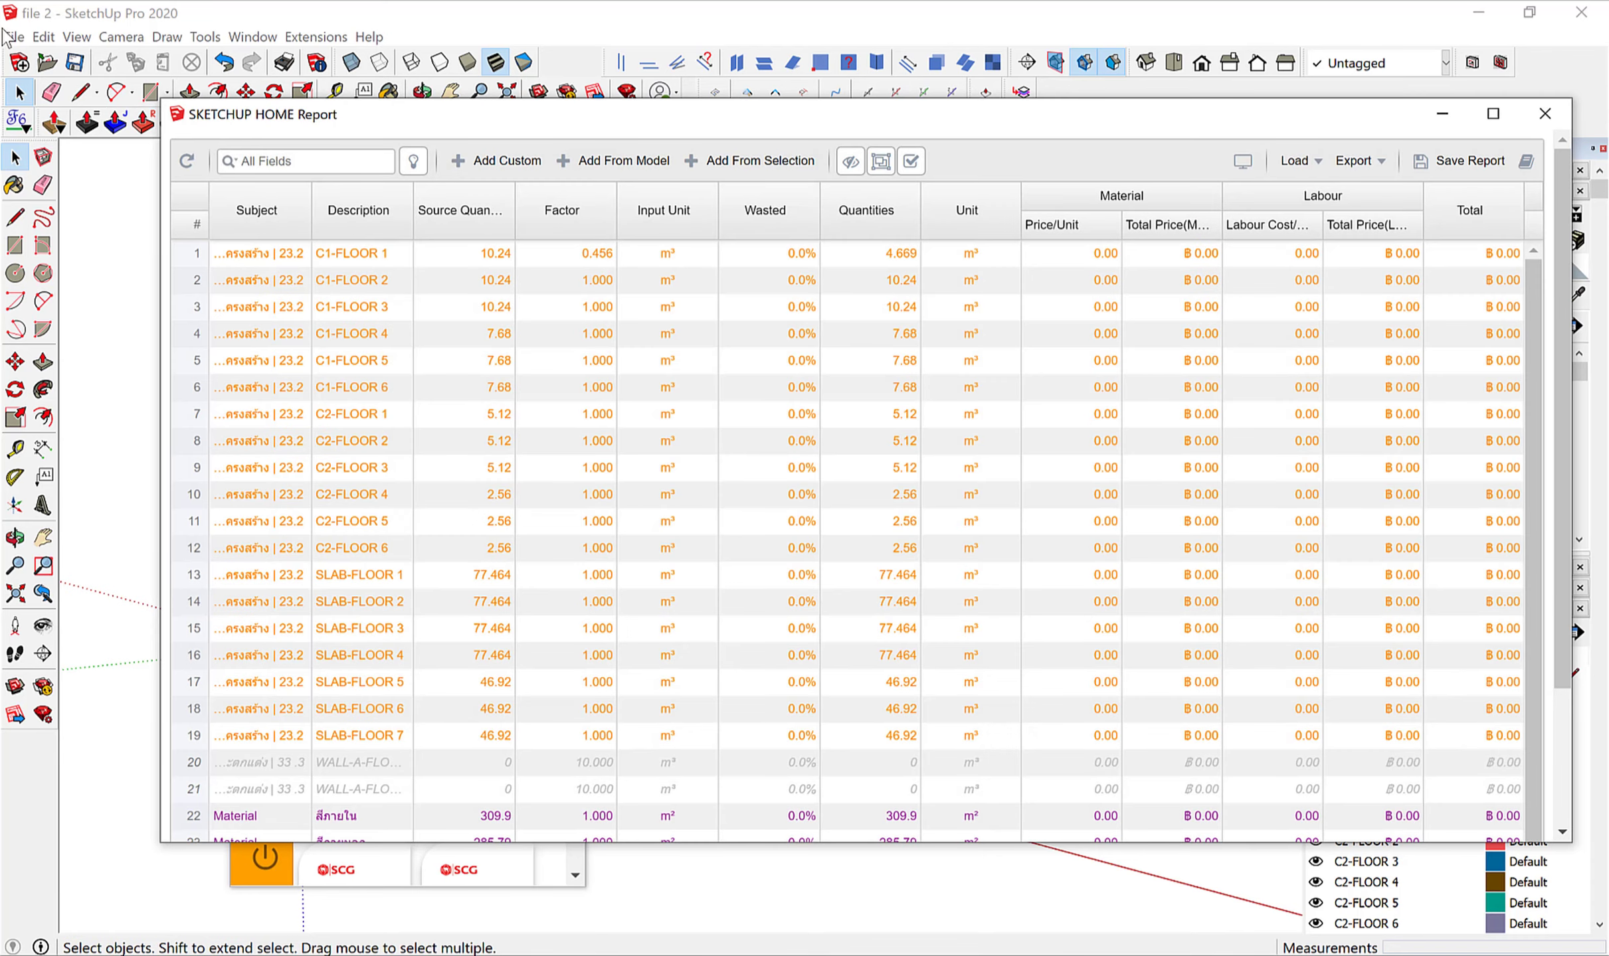
pyautogui.click(14, 37)
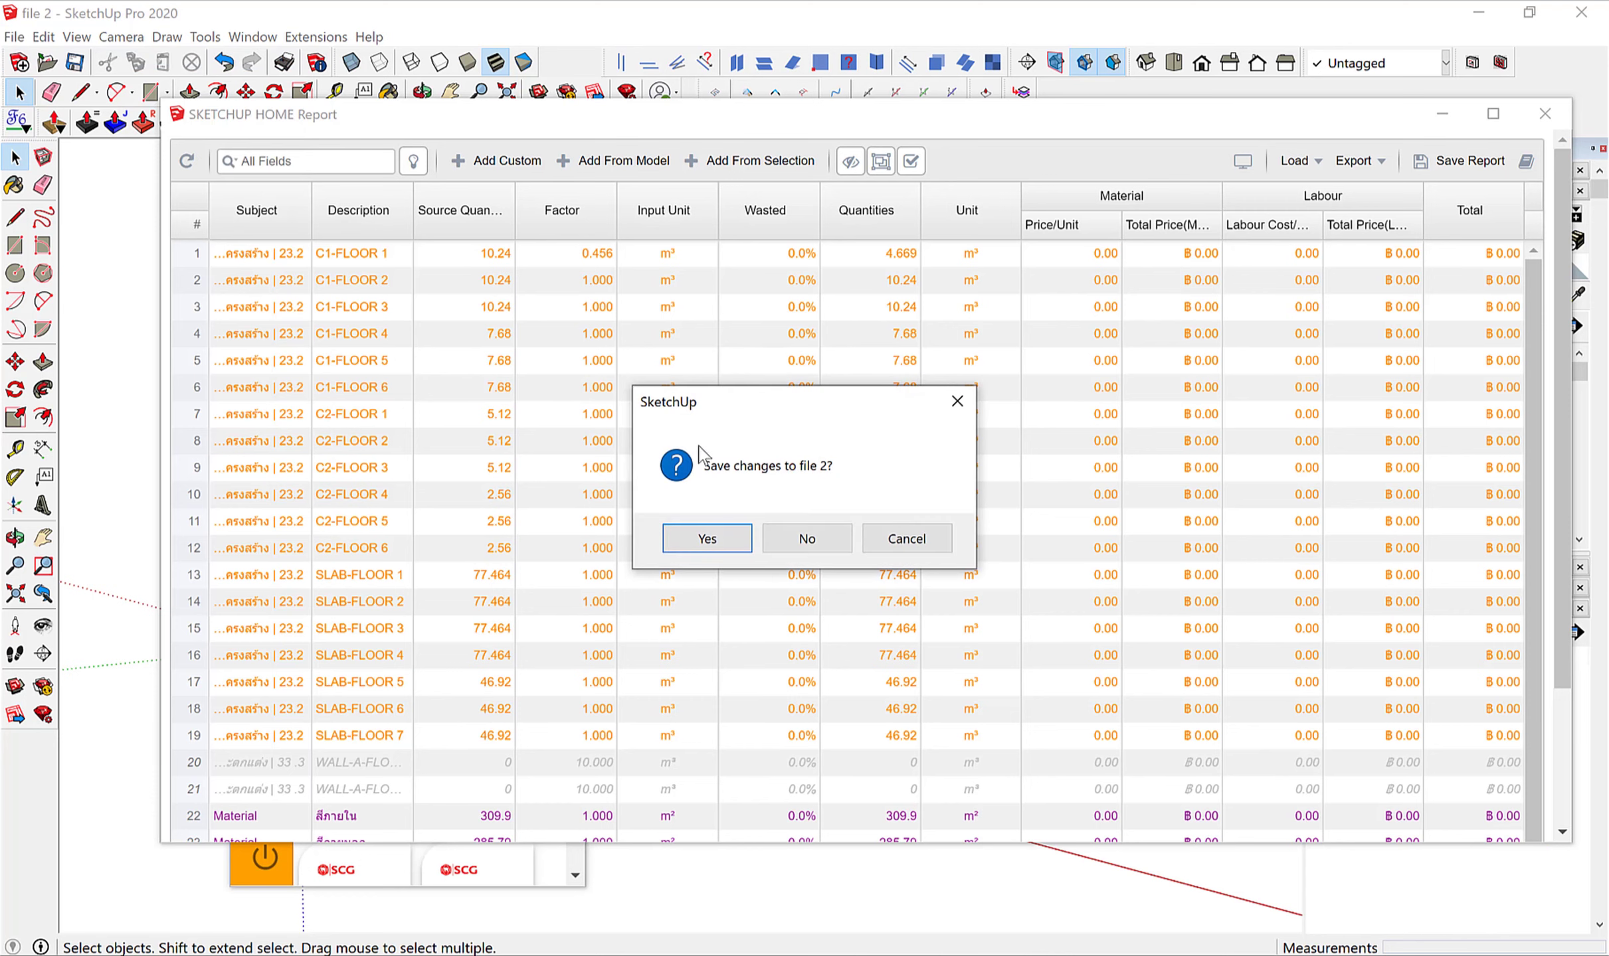
pyautogui.click(790, 539)
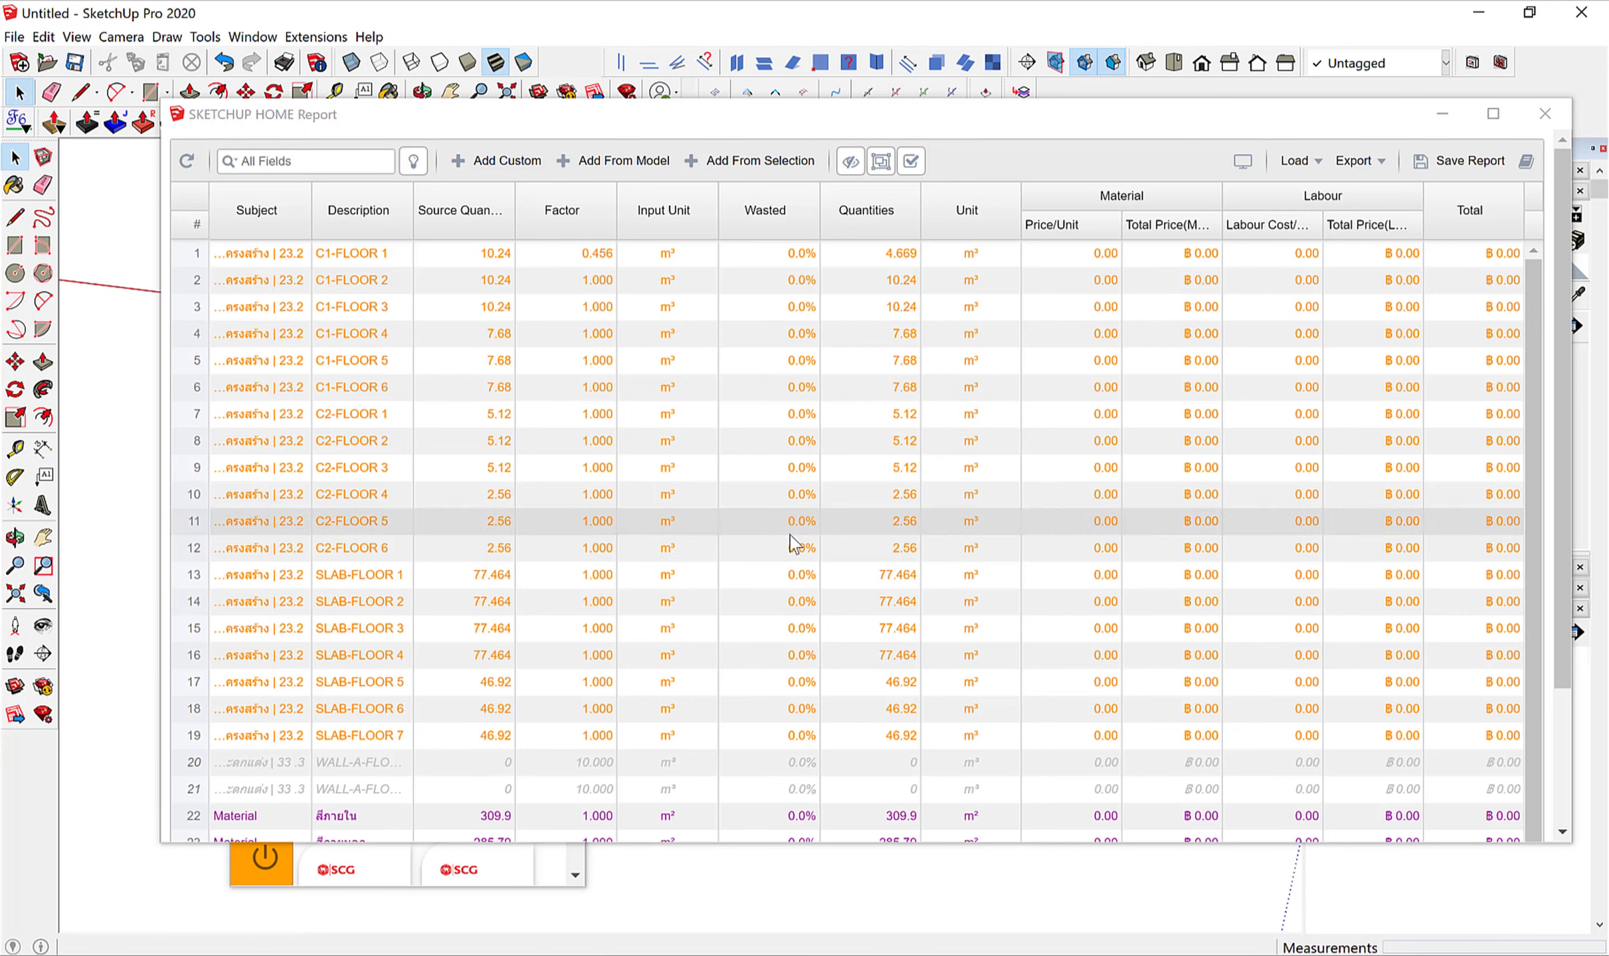
# Close the SKETCHUP HOME report window and the Product Connect panel.
pyautogui.click(19, 37)
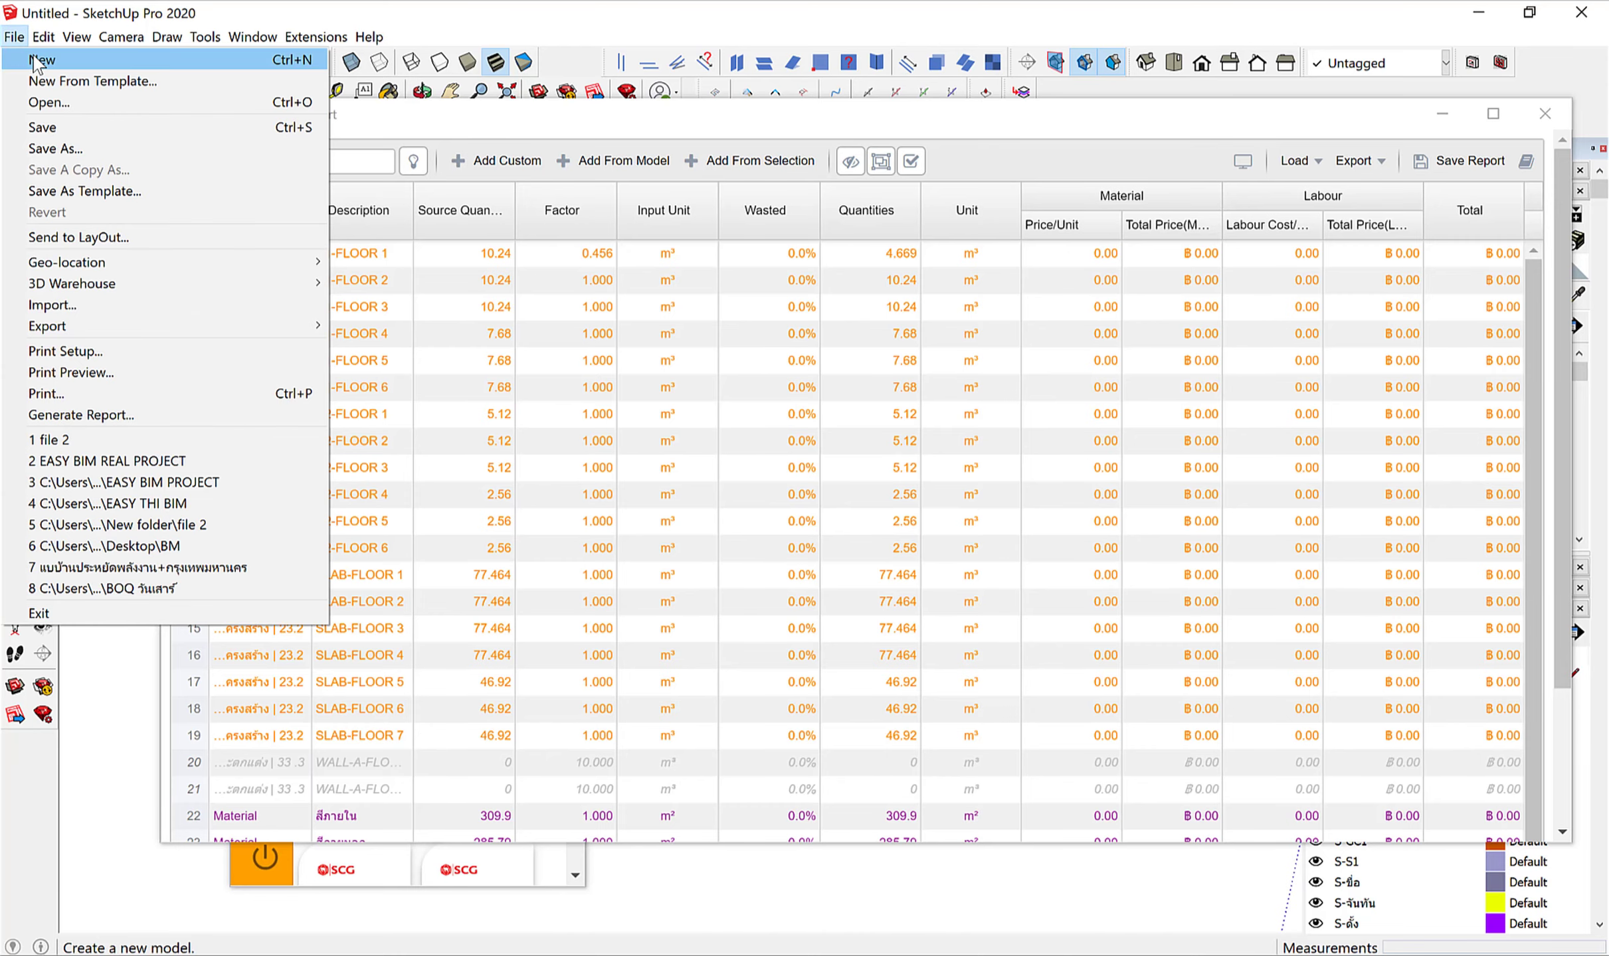
pyautogui.click(37, 63)
pyautogui.click(1545, 114)
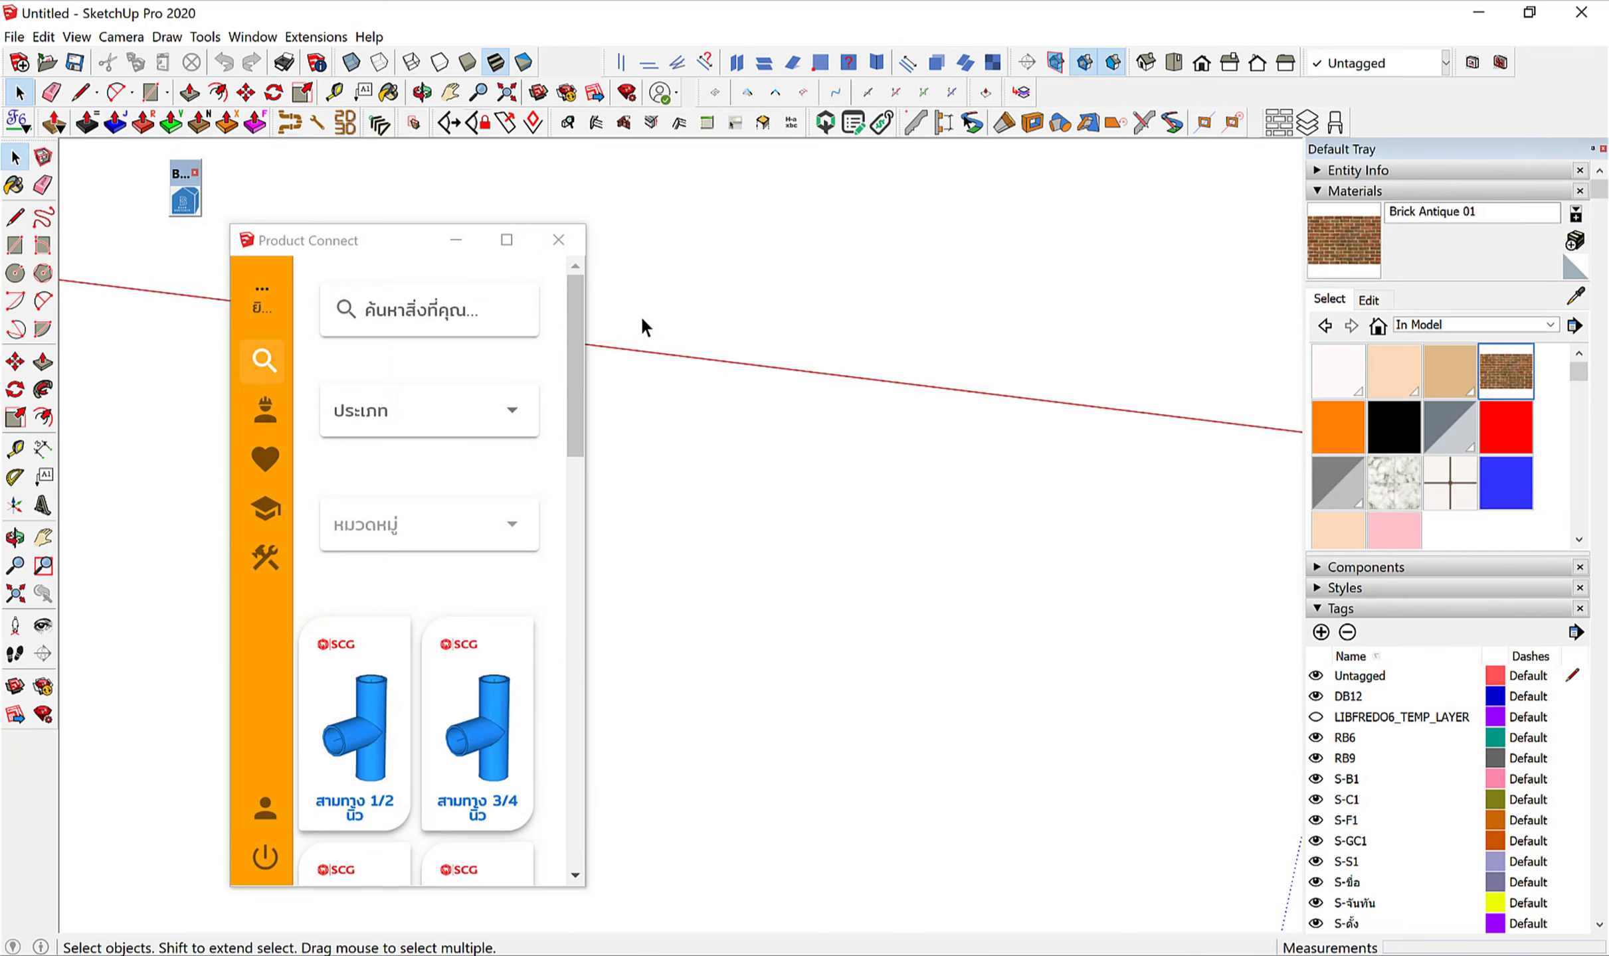
pyautogui.scroll(-3, 809, 456)
pyautogui.moveTo(1036, 731); pyautogui.dragTo(977, 768, button='middle')
pyautogui.scroll(-5, 478, 730)
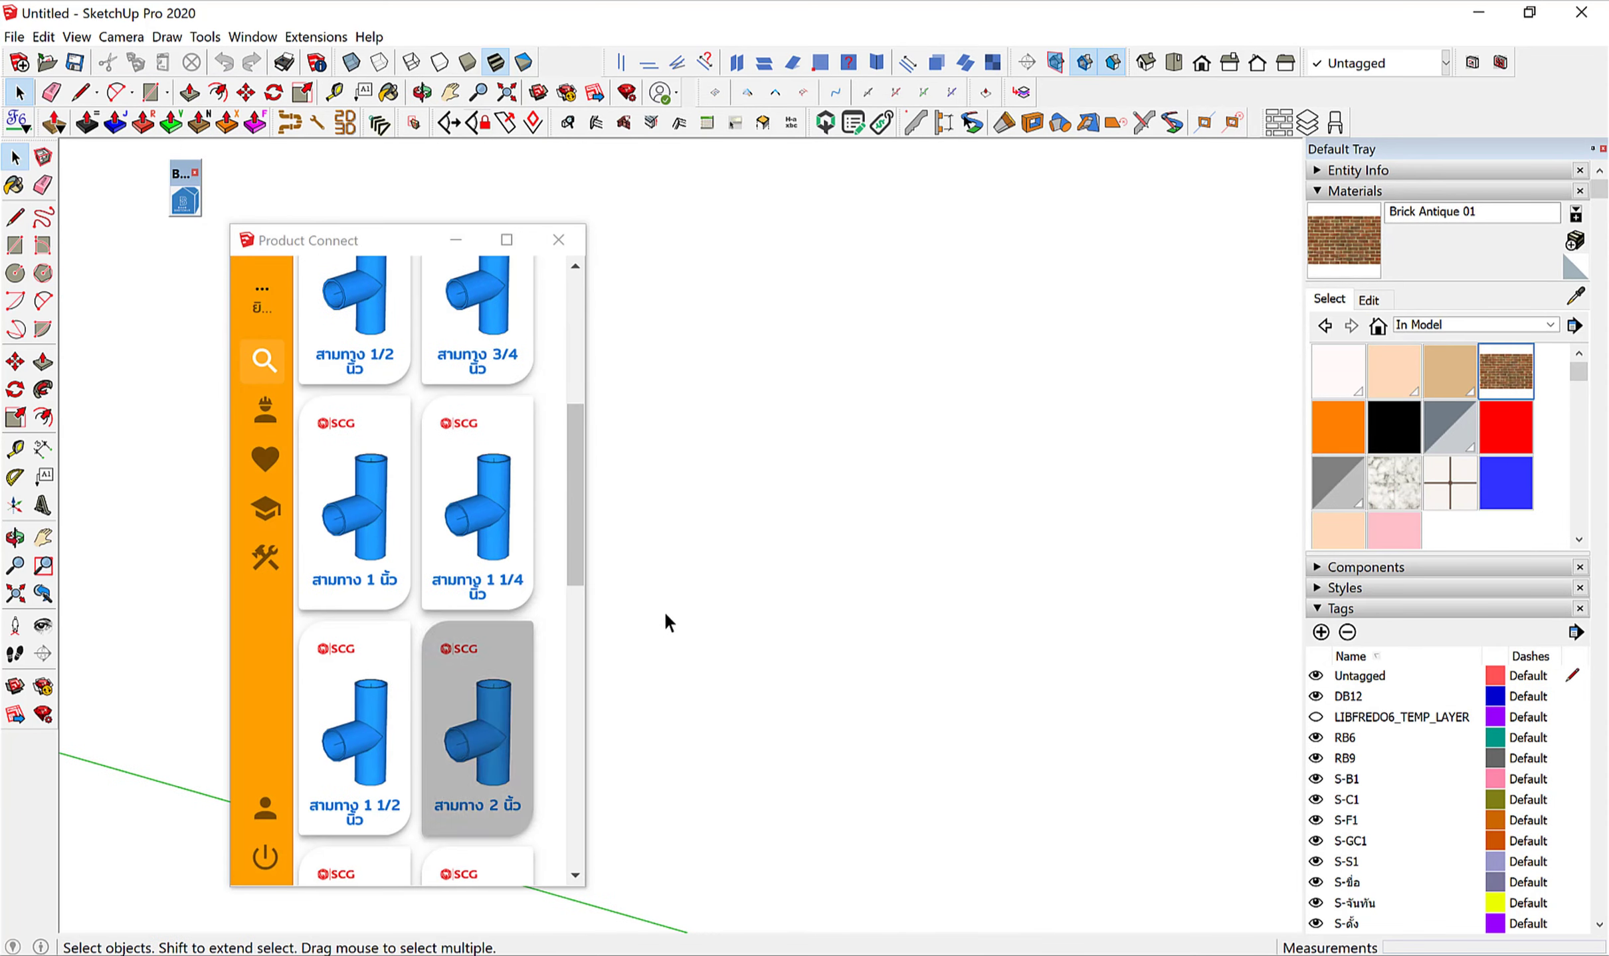
pyautogui.moveTo(663, 611)
pyautogui.mouseDown(button='middle')
pyautogui.moveTo(730, 584)
pyautogui.moveTo(763, 494)
pyautogui.moveTo(1124, 538)
pyautogui.mouseUp(button='middle')
pyautogui.scroll(-3, 495, 550)
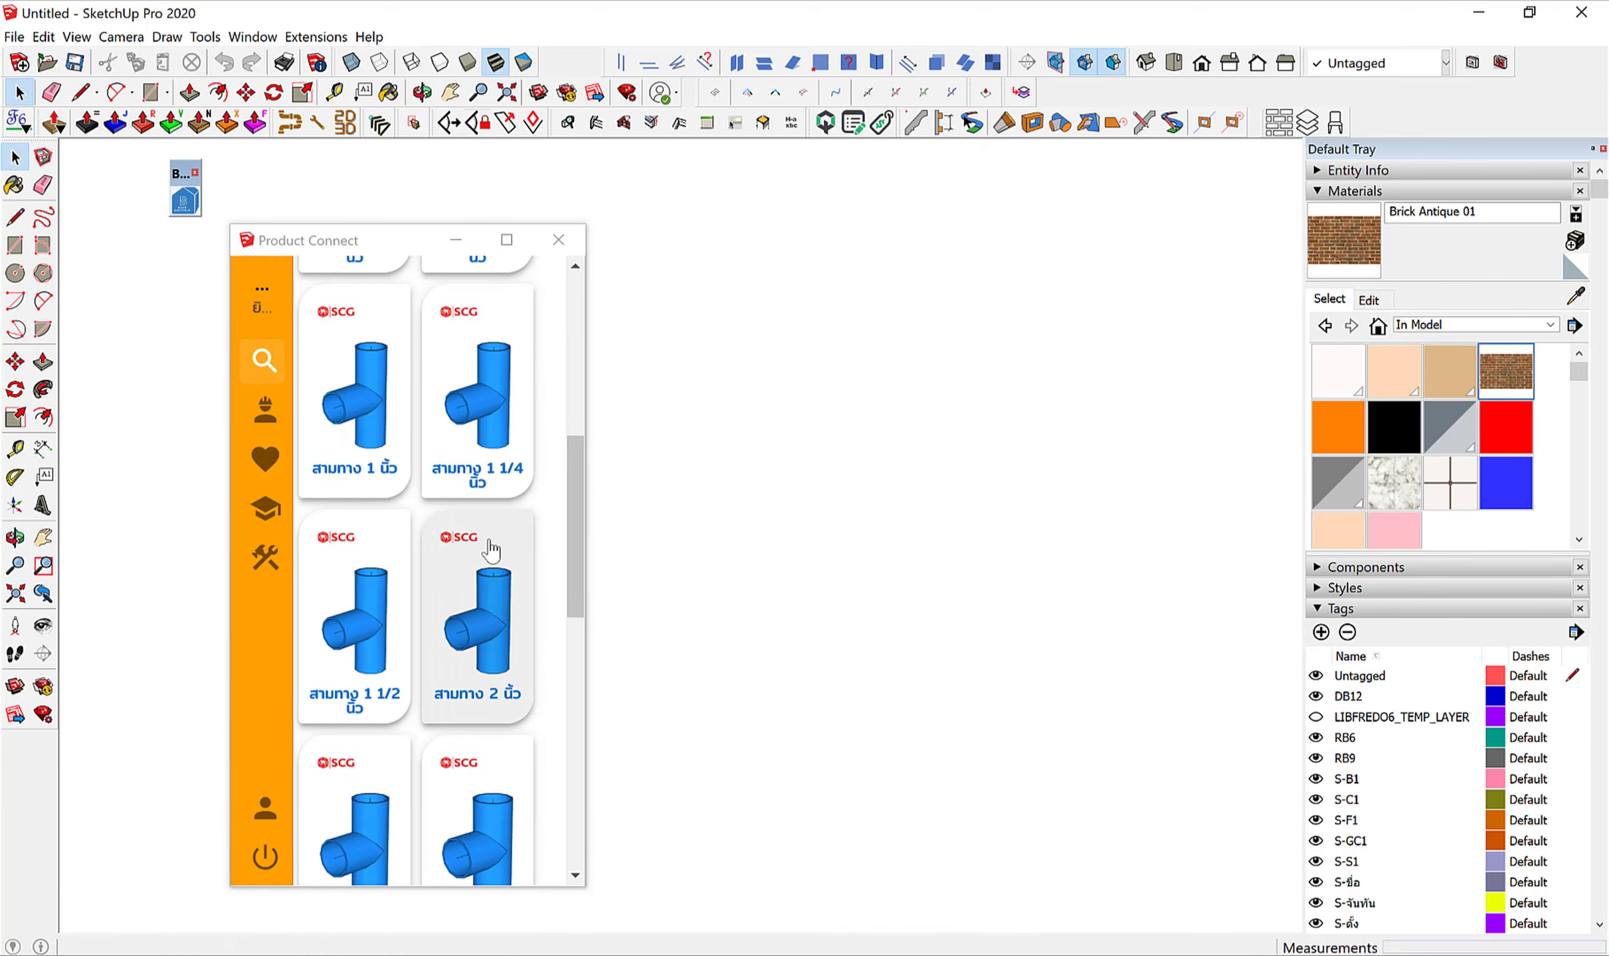
pyautogui.scroll(-4, 532, 545)
pyautogui.click(558, 240)
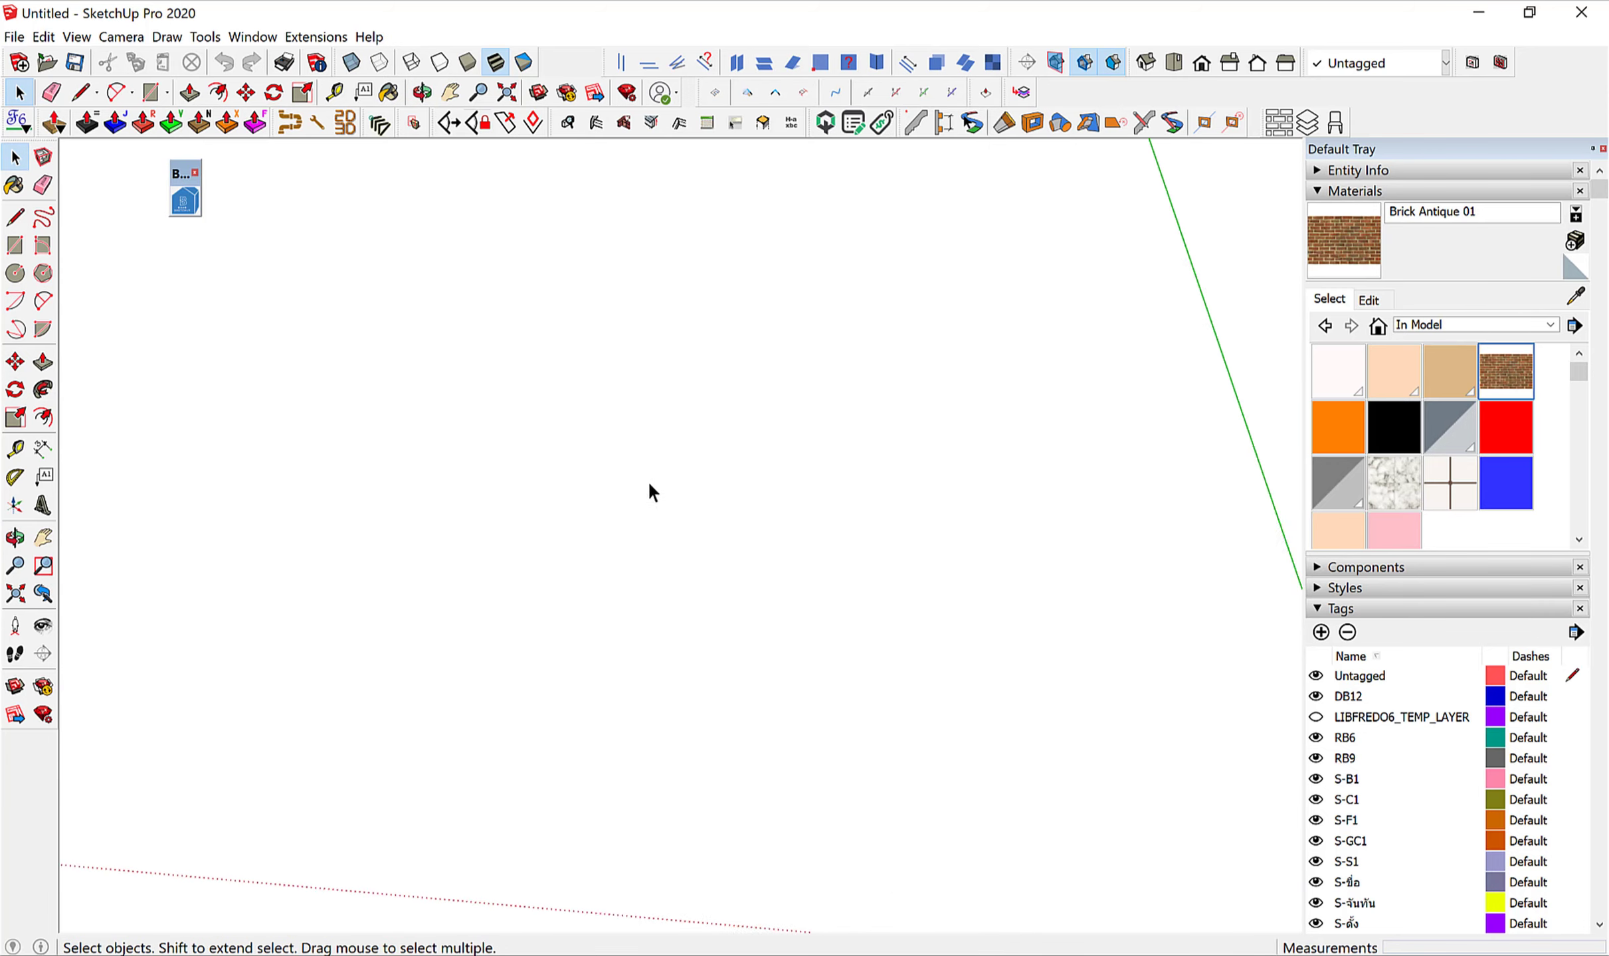
# Draw a rectangle from the origin with a typed dimension of 5.
pyautogui.click(15, 593)
pyautogui.moveTo(253, 618); pyautogui.dragTo(589, 617, button='middle')
pyautogui.scroll(1, 607, 595)
pyautogui.press('r')
pyautogui.click(533, 564)
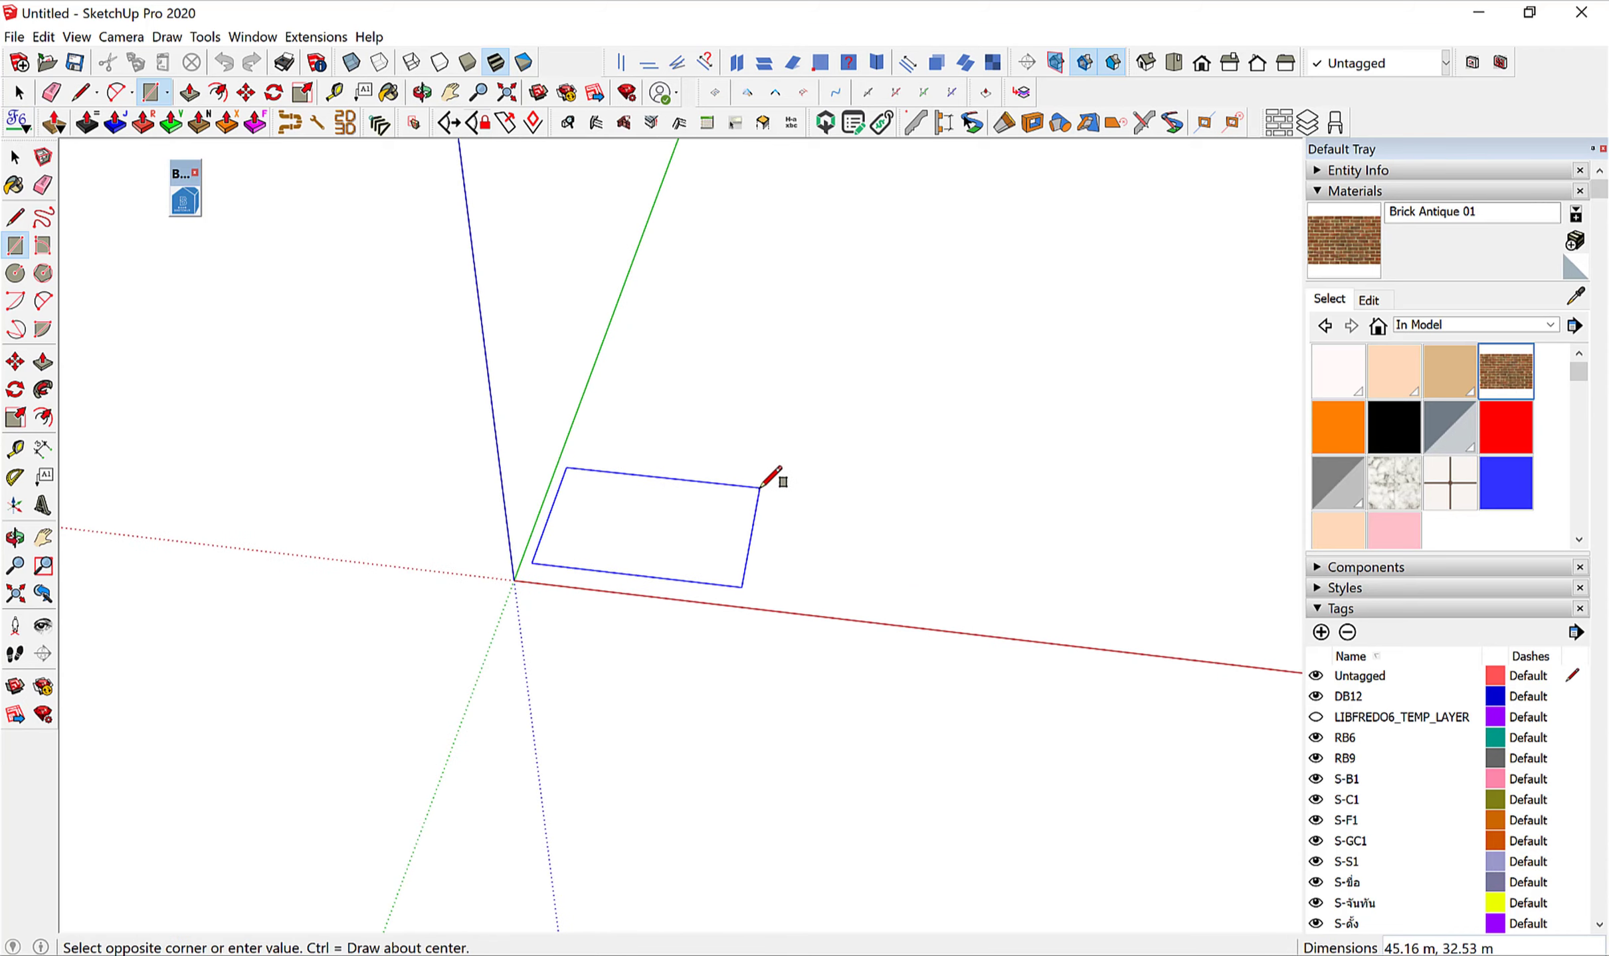
pyautogui.write('5,6')
pyautogui.press('Return')
# Draw two crossing lines between opposite edge midpoints, splitting the rectangle into quarters.
pyautogui.press('space')
pyautogui.moveTo(759, 486)
pyautogui.mouseDown(button='middle')
pyautogui.moveTo(382, 568)
pyautogui.moveTo(590, 497)
pyautogui.mouseUp(button='middle')
pyautogui.scroll(2, 613, 498)
pyautogui.scroll(2, 709, 614)
pyautogui.scroll(3, 717, 612)
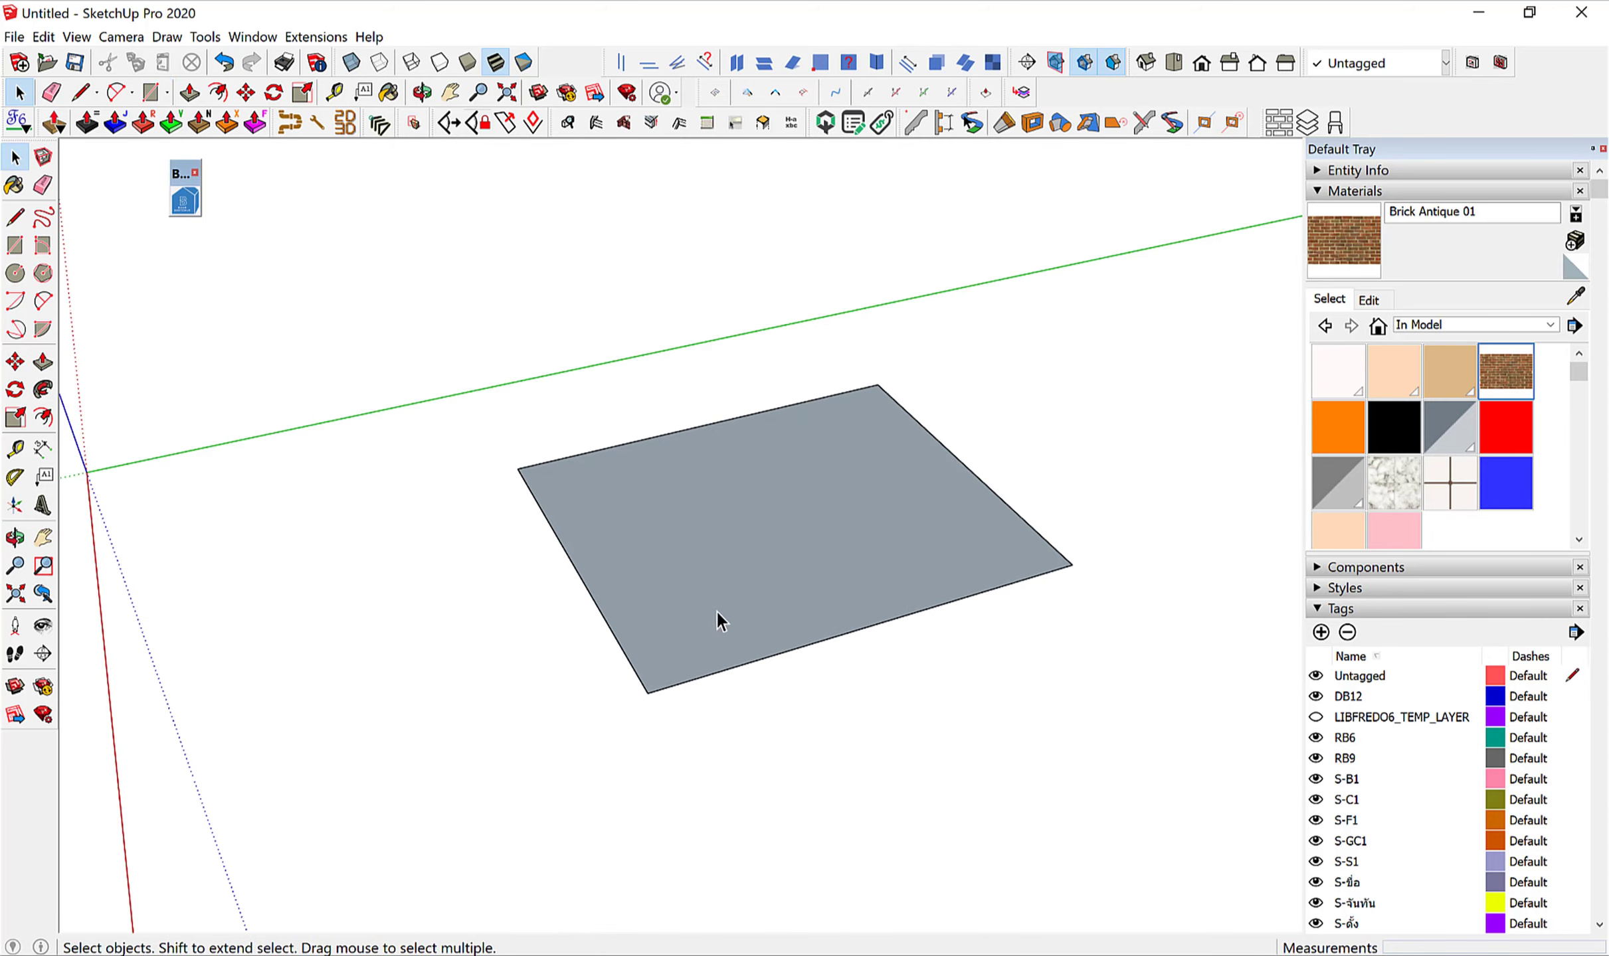
pyautogui.press('l')
pyautogui.click(576, 568)
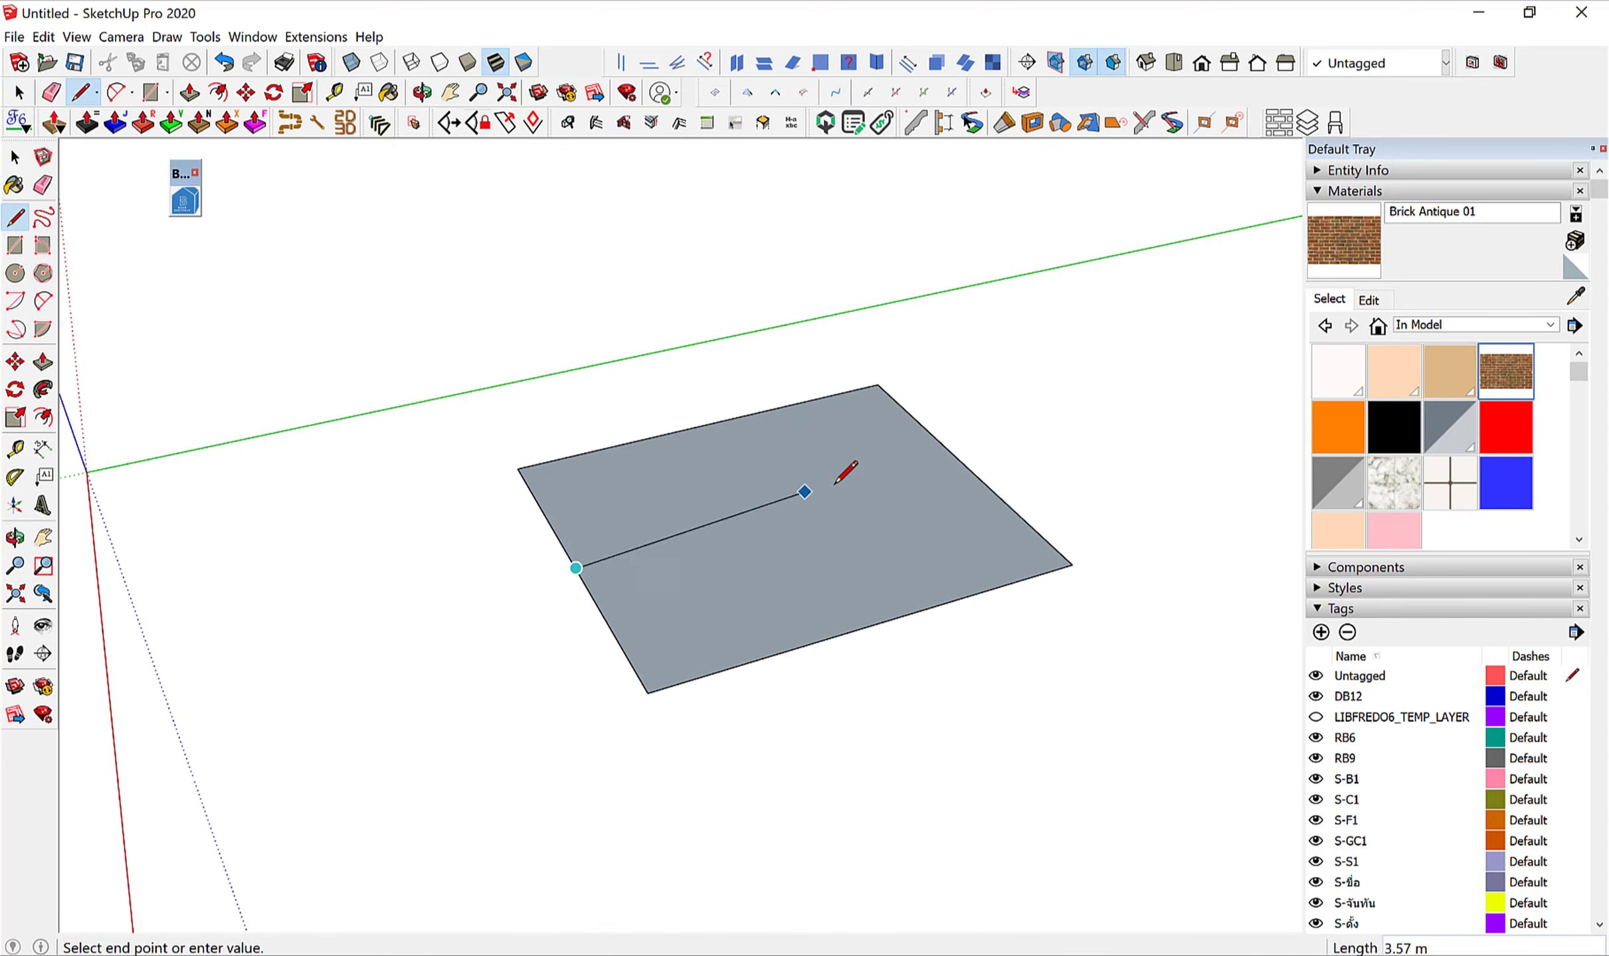
pyautogui.click(965, 465)
pyautogui.click(873, 625)
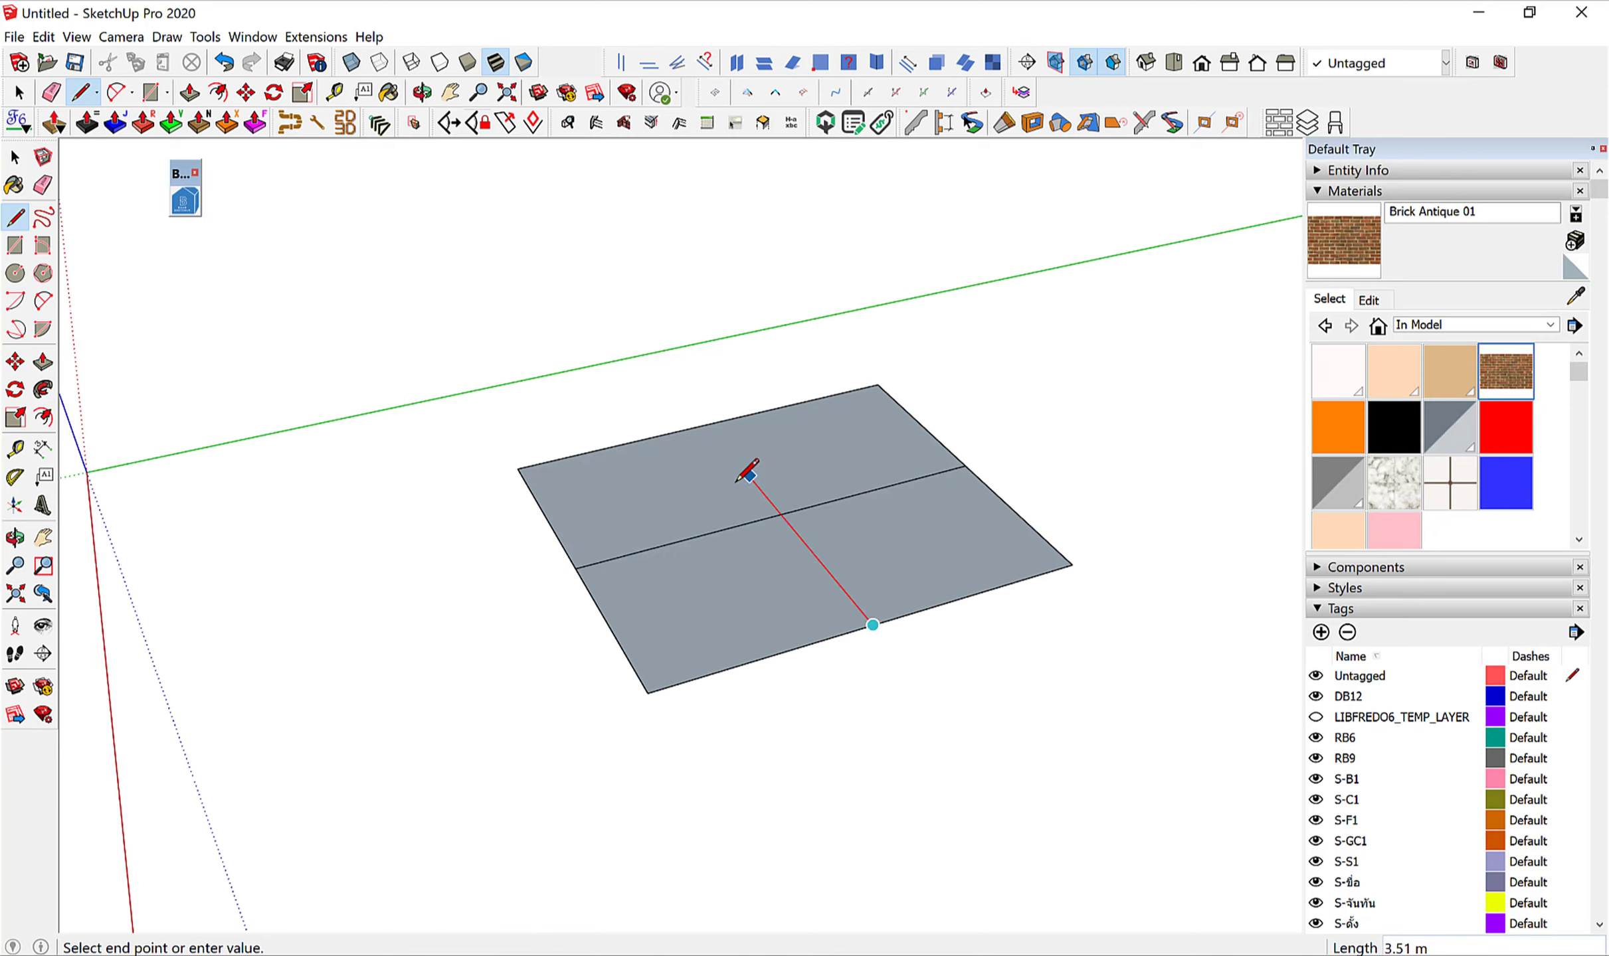
pyautogui.click(716, 433)
# Select the four quarter faces and delete them, leaving only edges.
pyautogui.press('space')
pyautogui.click(790, 443)
pyautogui.keyDown('shift'); pyautogui.click(760, 517); pyautogui.keyUp('shift')
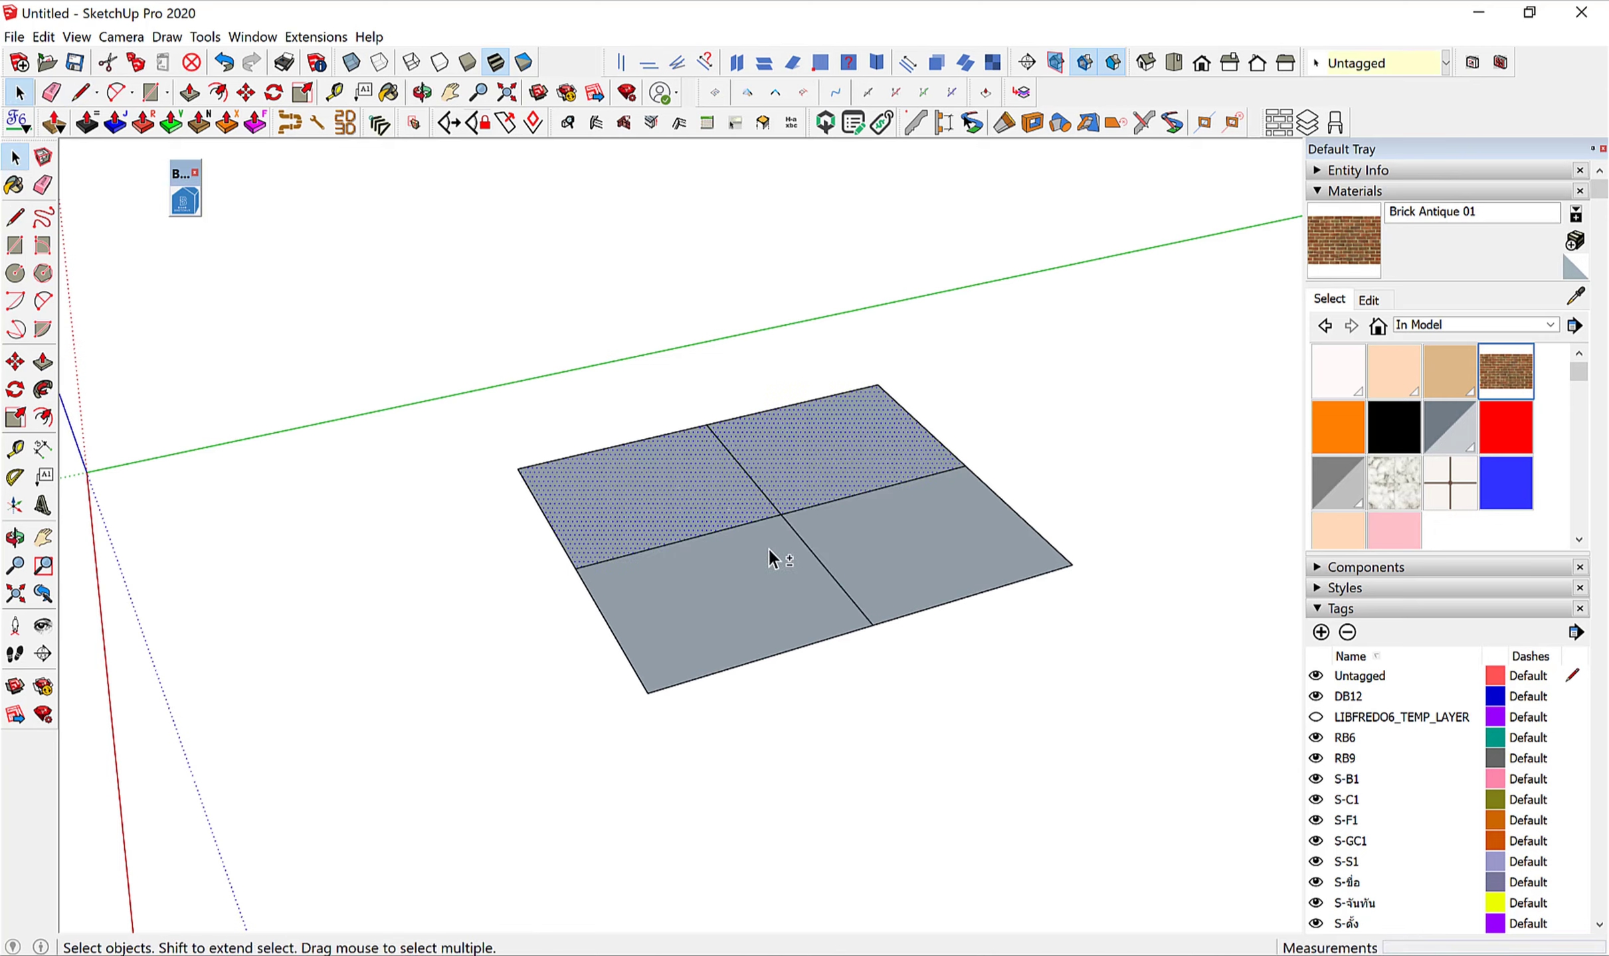
pyautogui.keyDown('shift'); pyautogui.click(769, 548); pyautogui.keyUp('shift')
pyautogui.keyDown('shift'); pyautogui.click(862, 546); pyautogui.keyUp('shift')
pyautogui.press('Delete')
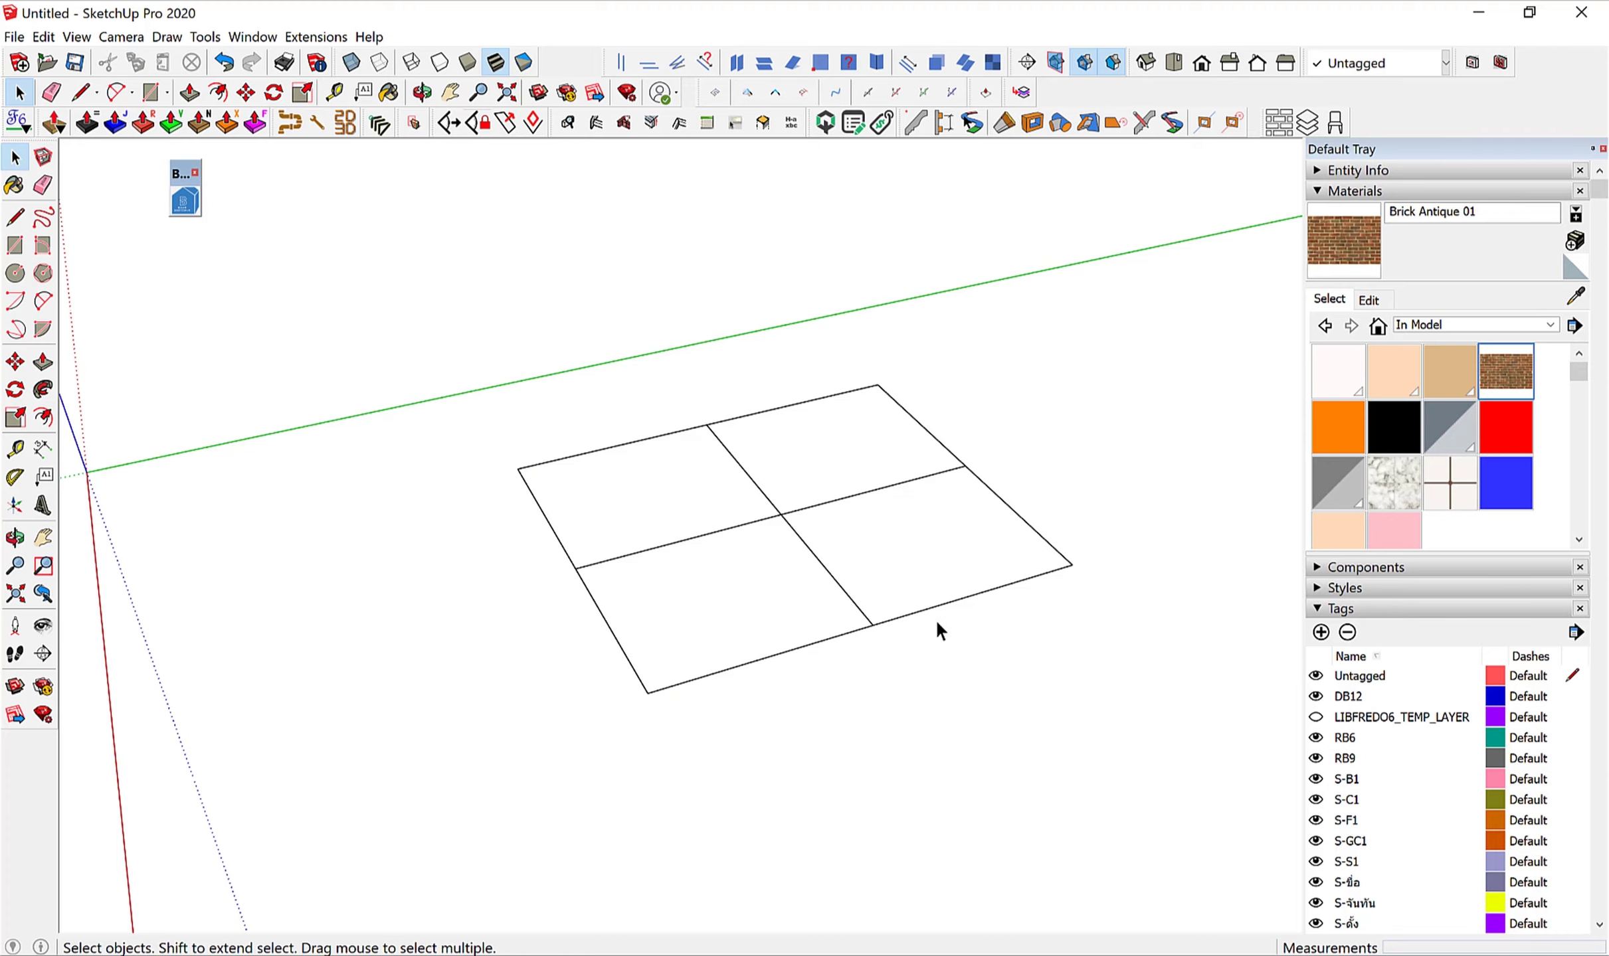
# Select the two crossing interior lines and make them a group.
pyautogui.moveTo(784, 531); pyautogui.dragTo(753, 496)
pyautogui.scroll(1, 790, 517)
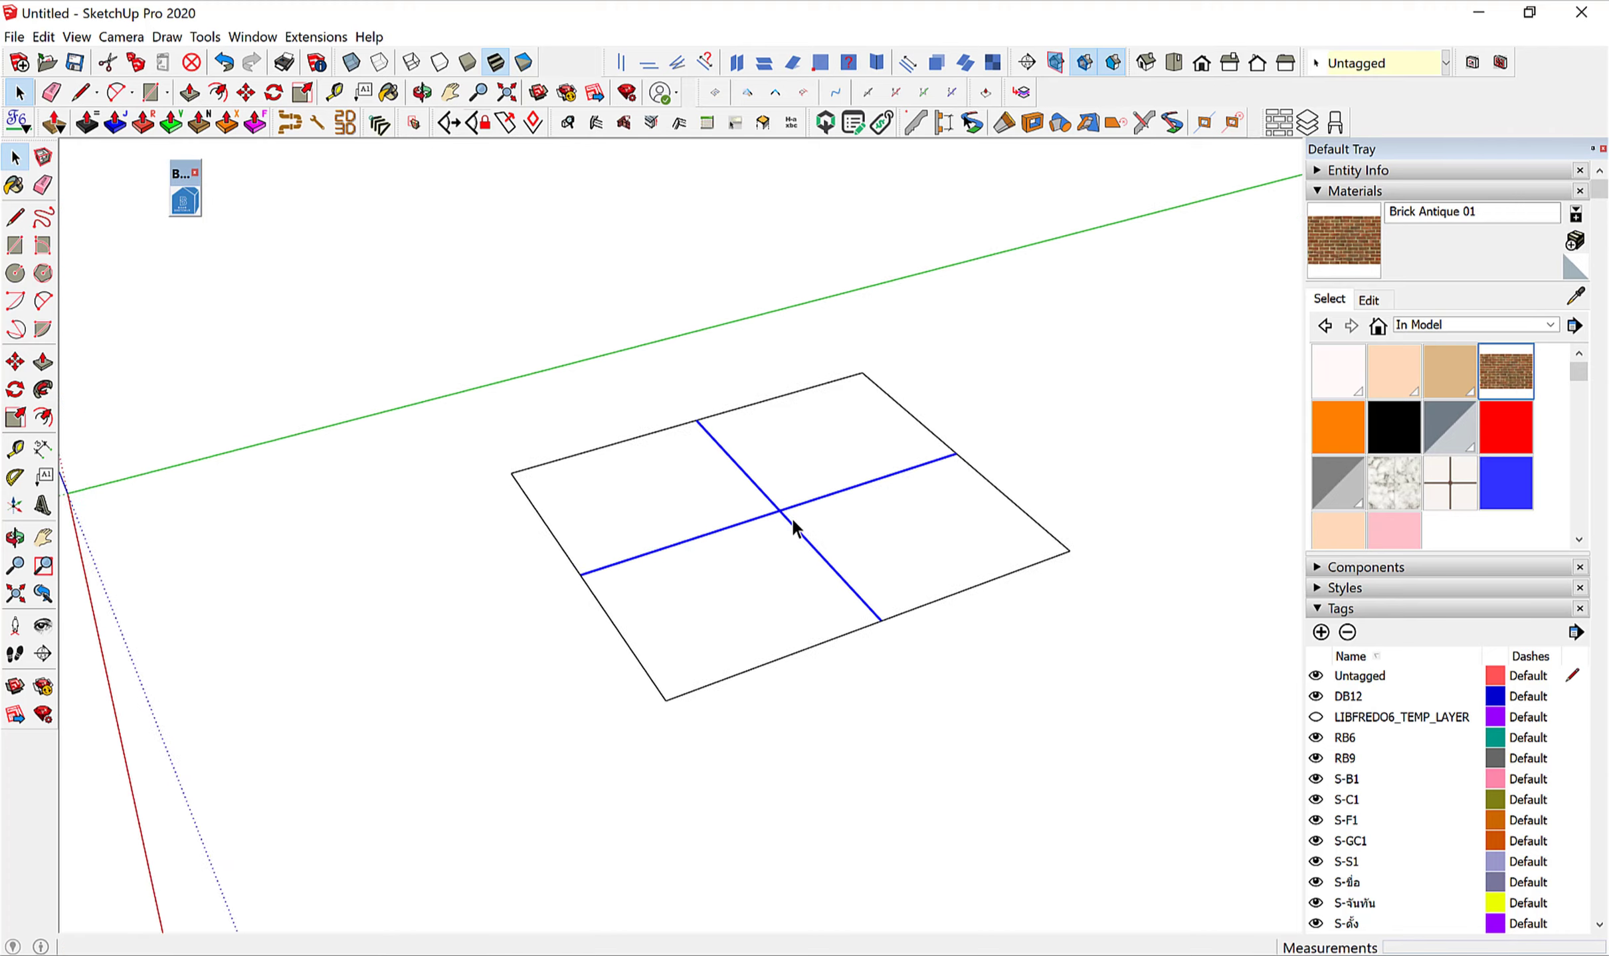
pyautogui.scroll(2, 785, 511)
pyautogui.rightClick(783, 513)
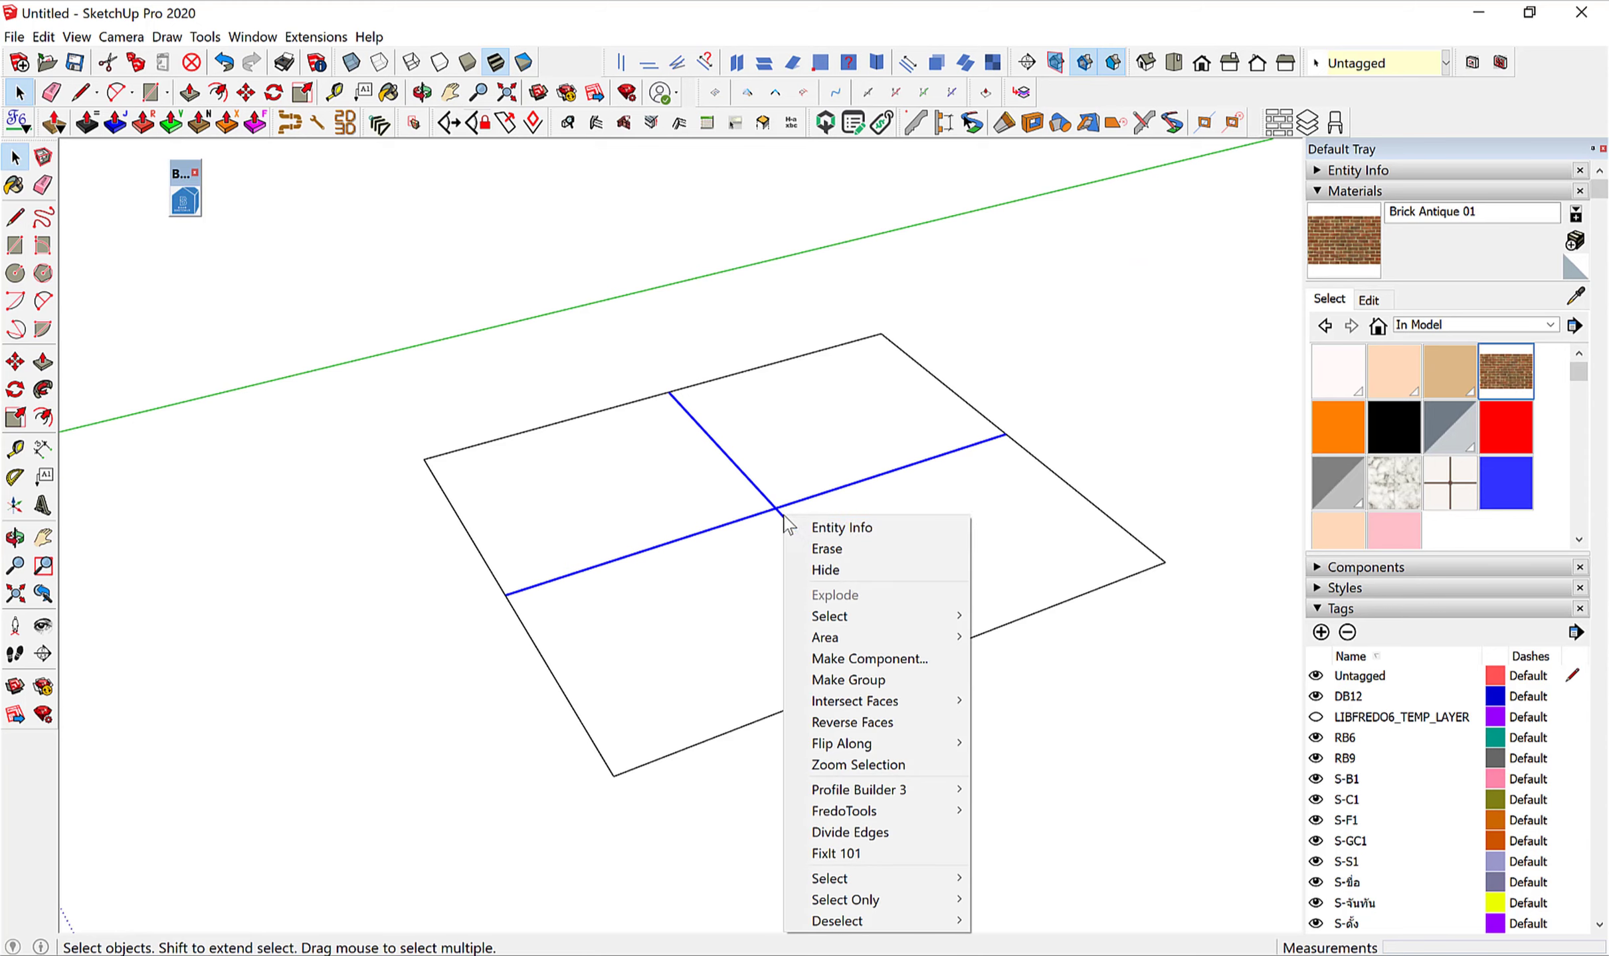
pyautogui.click(875, 674)
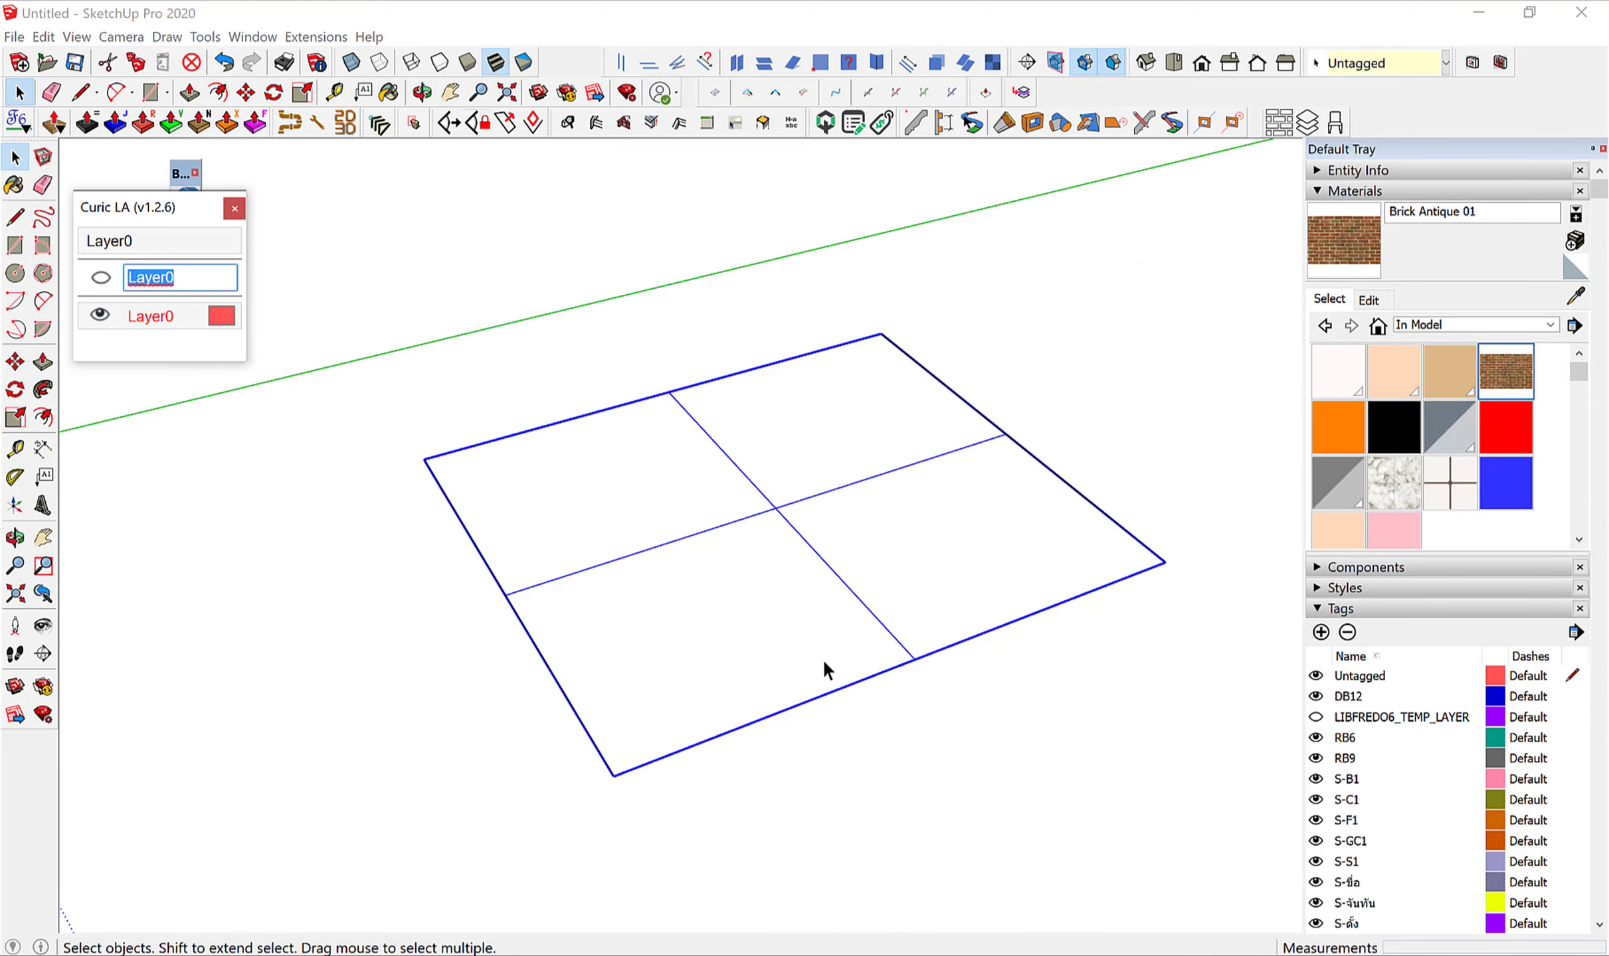
# Create the tag RS-2C-125X50X20X3.2 in Curic LA and apply it to the group.
pyautogui.write('st')
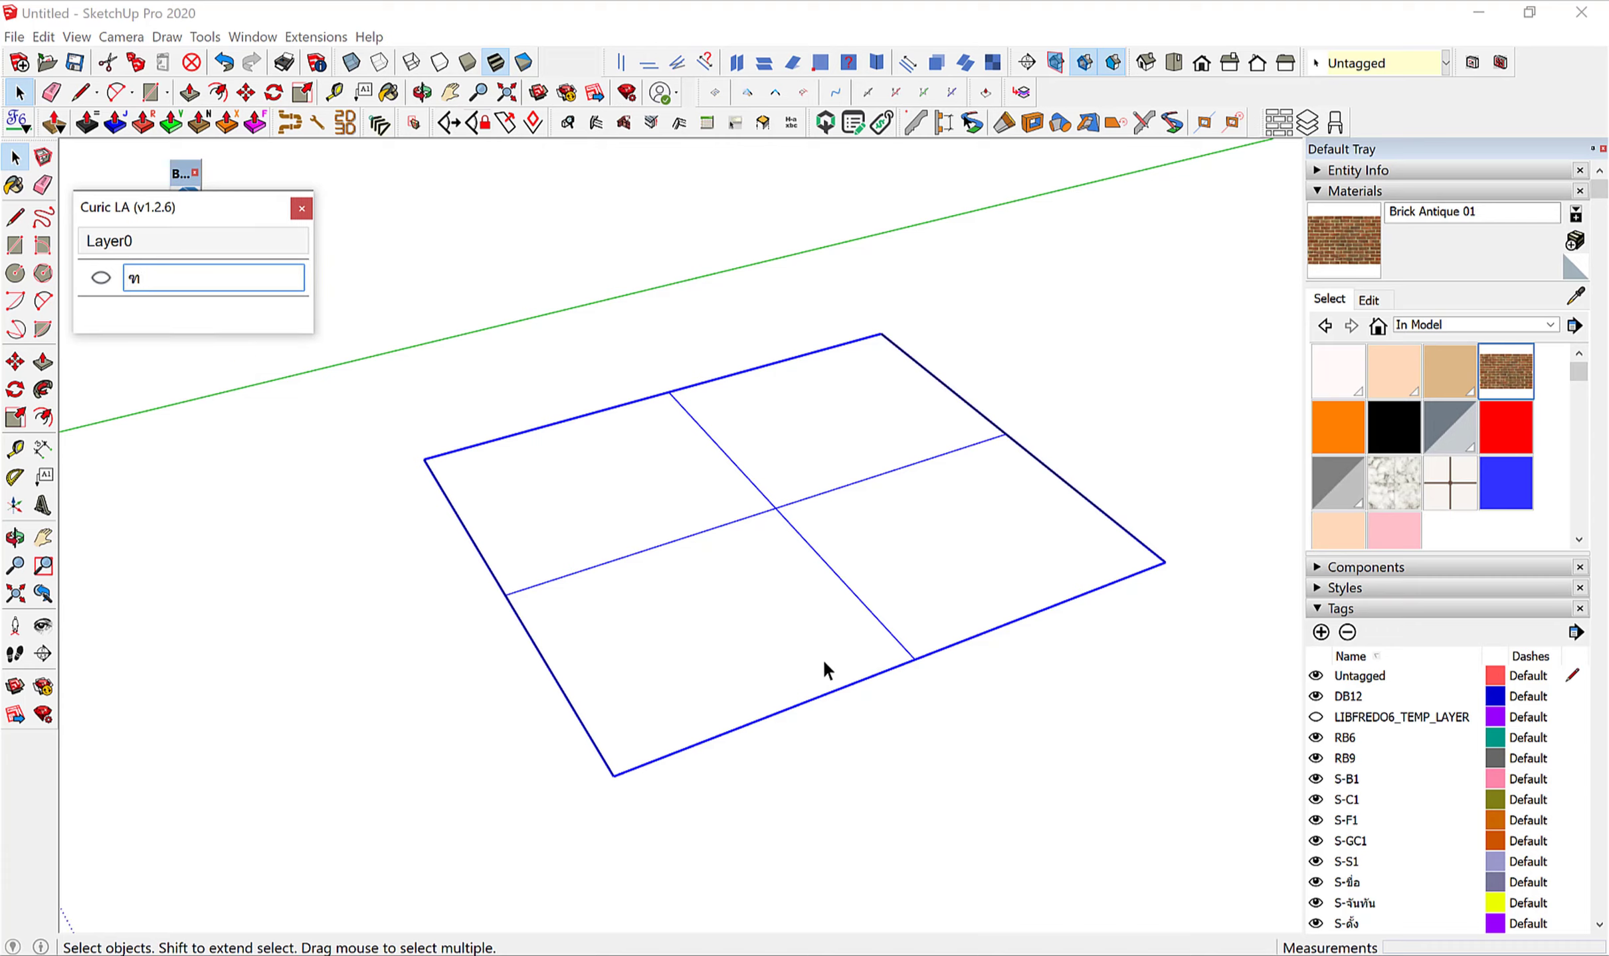
pyautogui.press('BackSpace')
pyautogui.press('BackSpace')
pyautogui.write('RS')
pyautogui.write('C-125X5')
pyautogui.write('0X')
pyautogui.write('20X3.2')
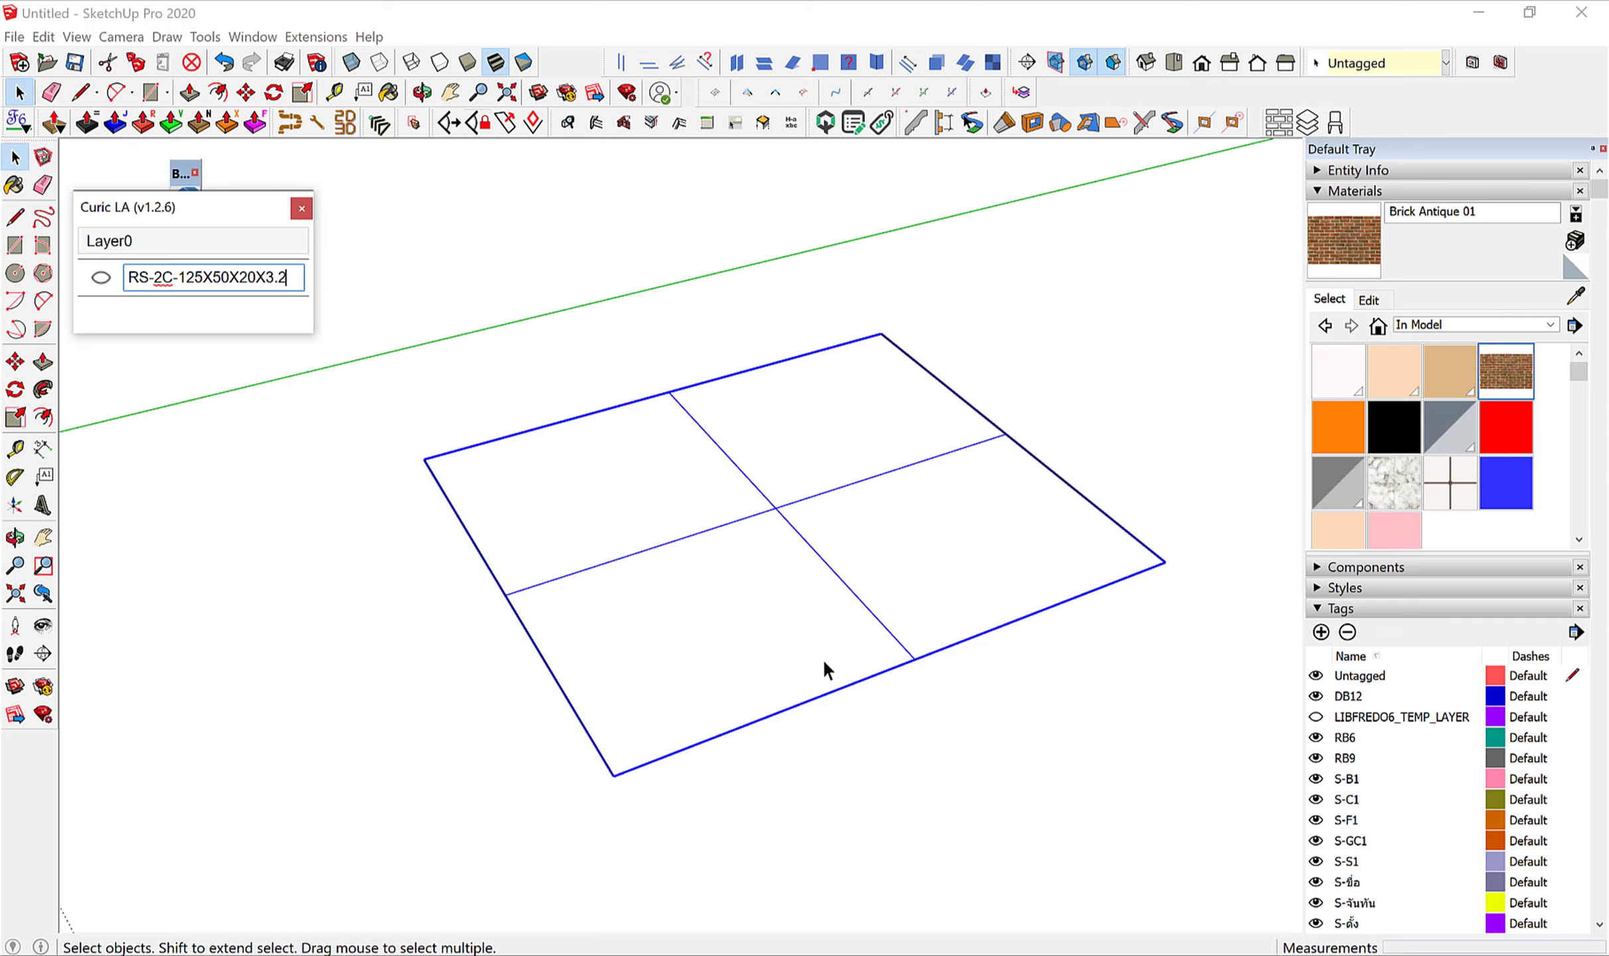
pyautogui.press('Return')
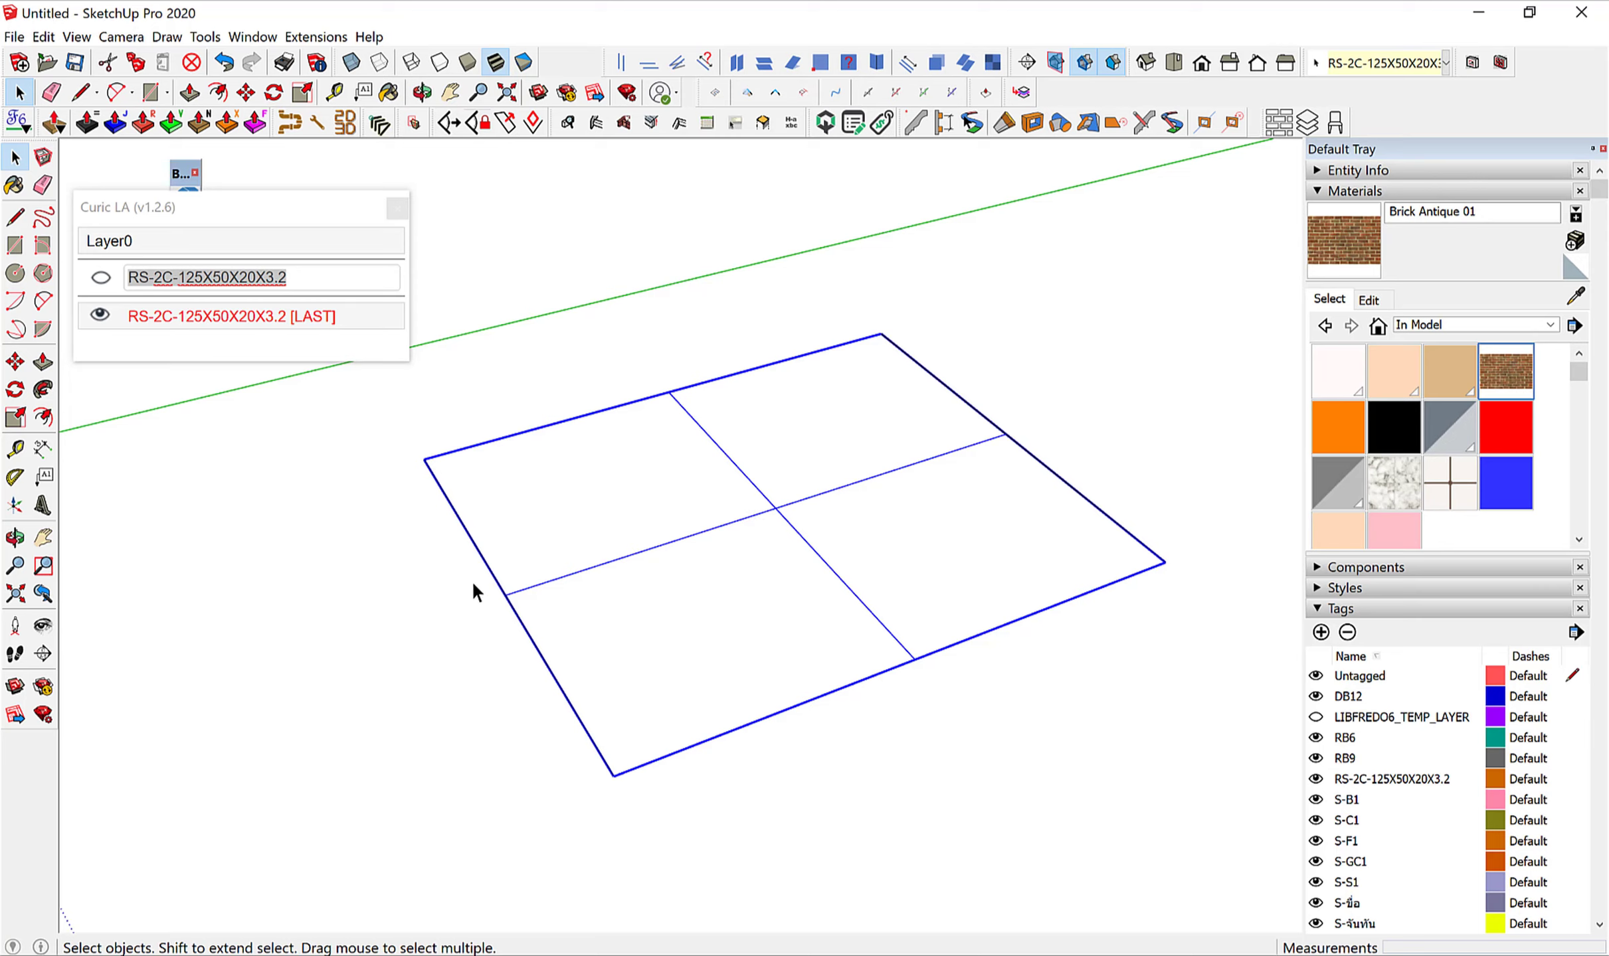
# Select the four outer edges of the grid and make them a group.
pyautogui.click(554, 689)
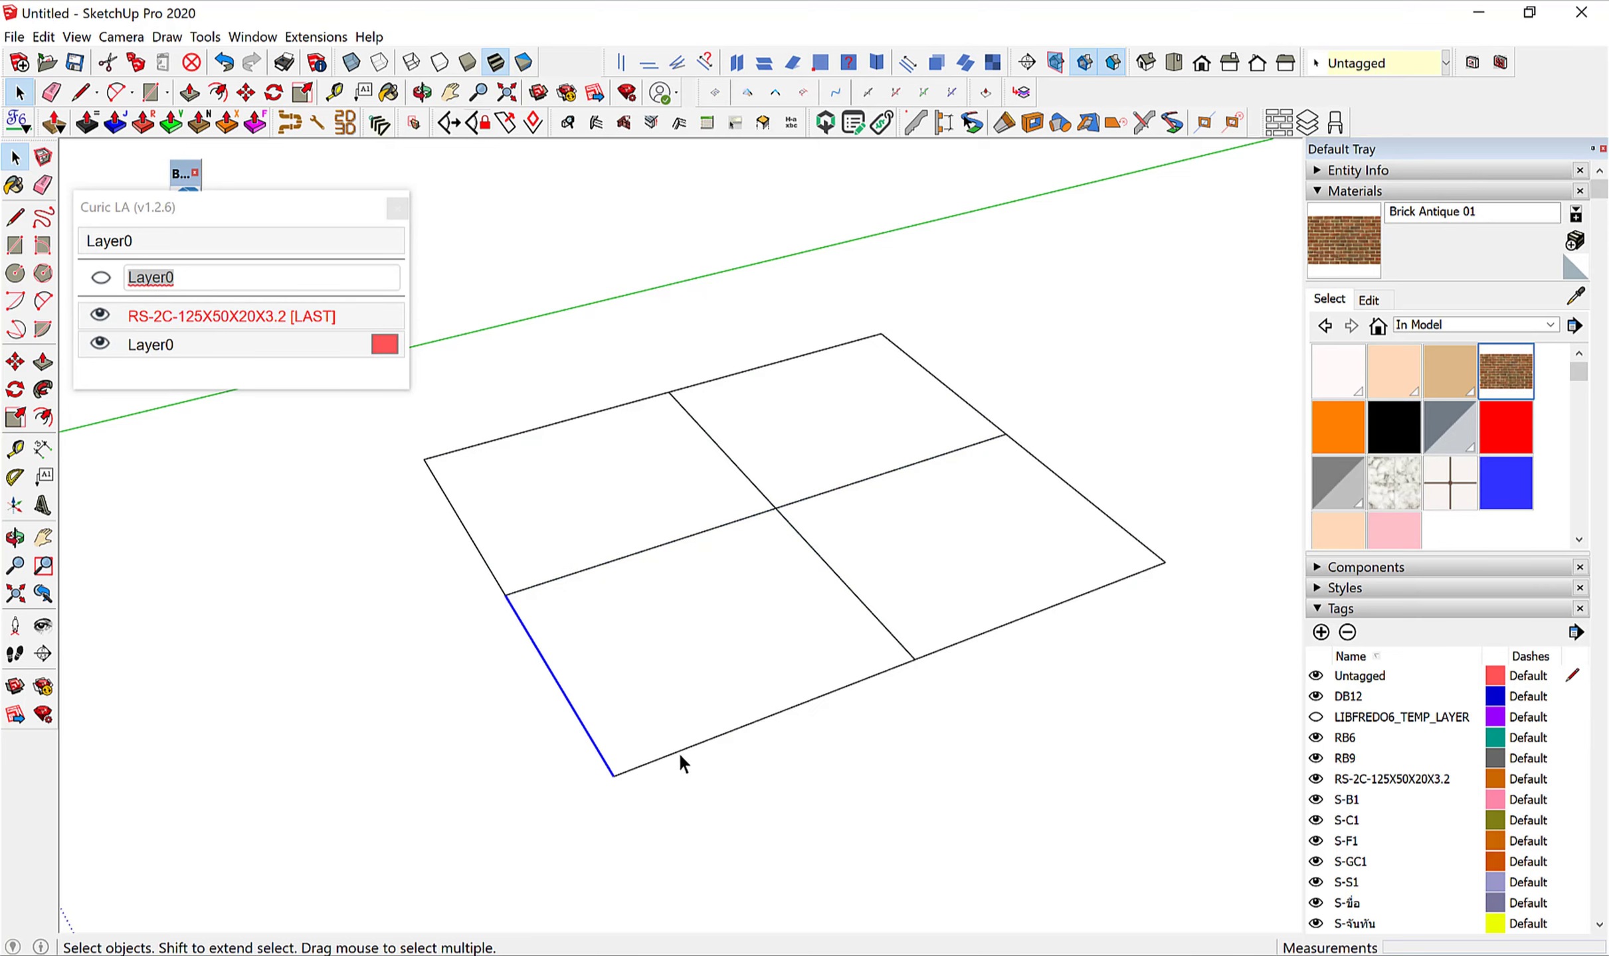
pyautogui.click(679, 752)
pyautogui.keyDown('ctrl'); pyautogui.click(566, 696); pyautogui.keyUp('ctrl')
pyautogui.keyDown('ctrl'); pyautogui.moveTo(506, 509); pyautogui.dragTo(365, 453); pyautogui.keyUp('ctrl')
pyautogui.keyDown('ctrl'); pyautogui.moveTo(924, 379); pyautogui.dragTo(808, 307); pyautogui.keyUp('ctrl')
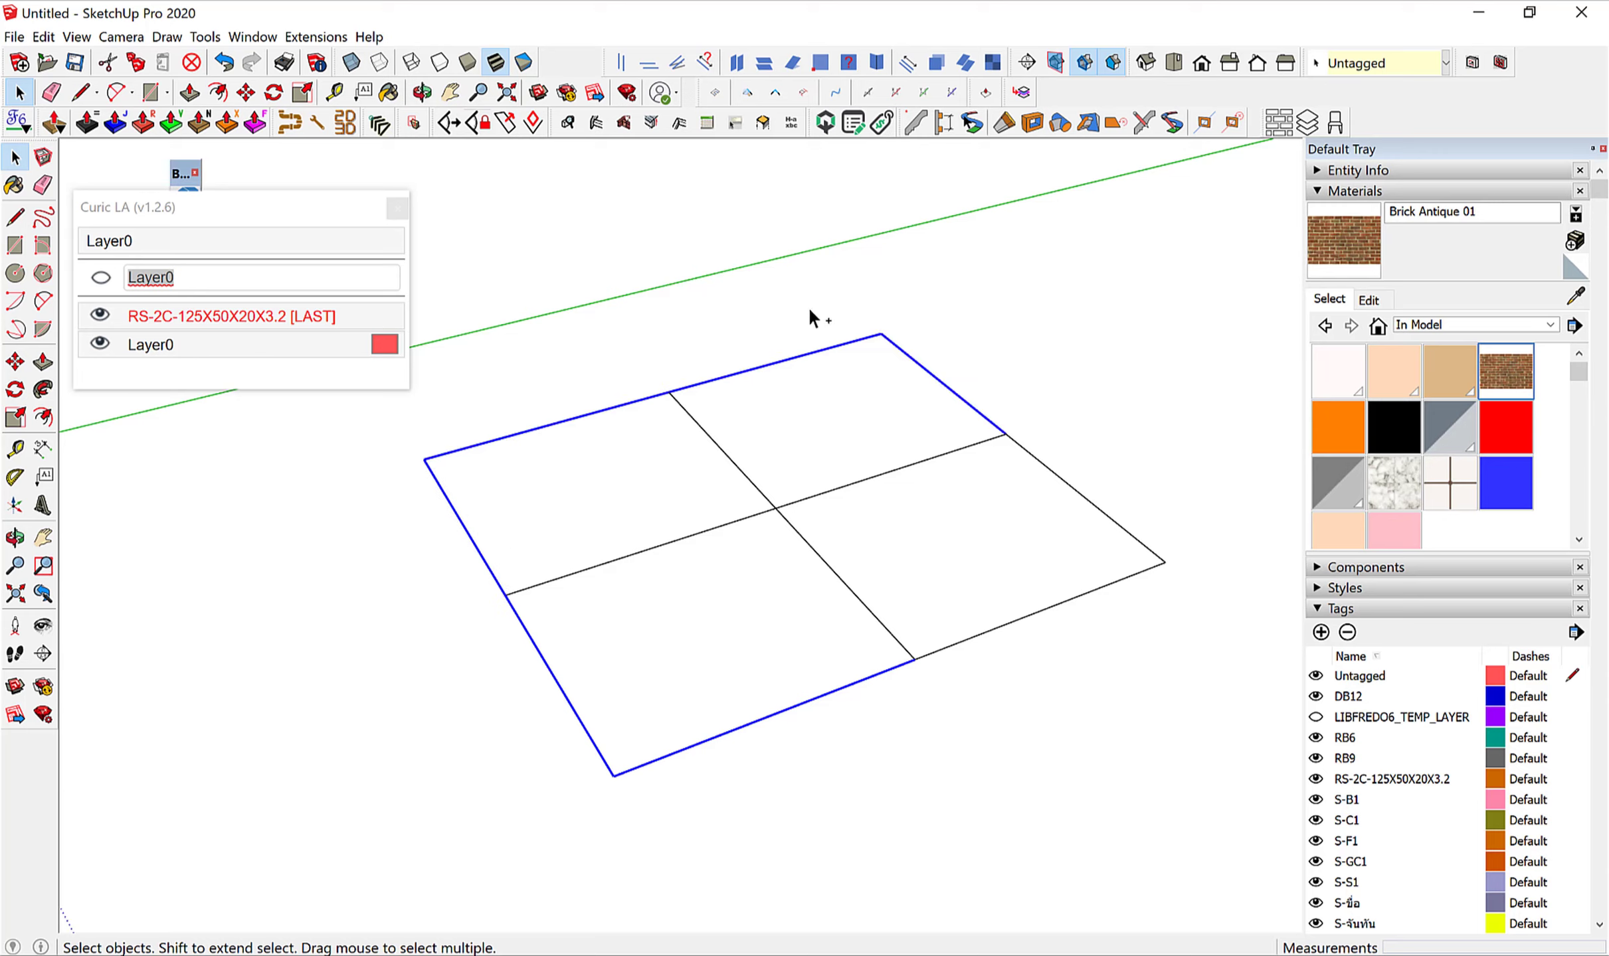
pyautogui.keyDown('ctrl'); pyautogui.moveTo(1186, 567); pyautogui.dragTo(1076, 496); pyautogui.keyUp('ctrl')
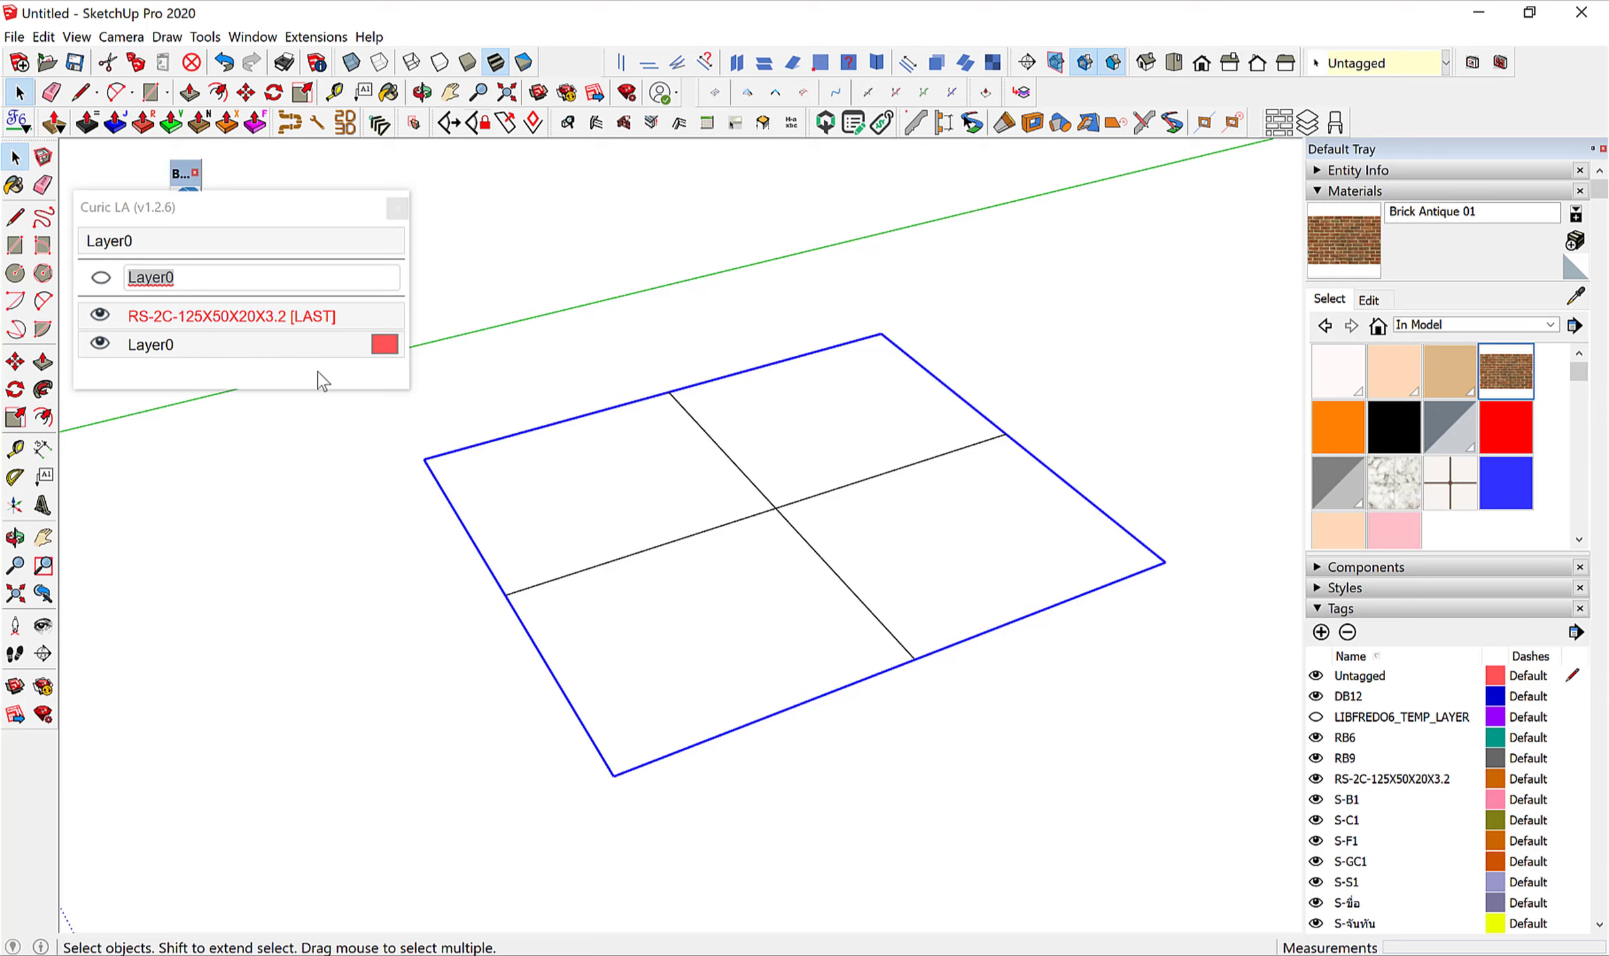
pyautogui.rightClick(469, 533)
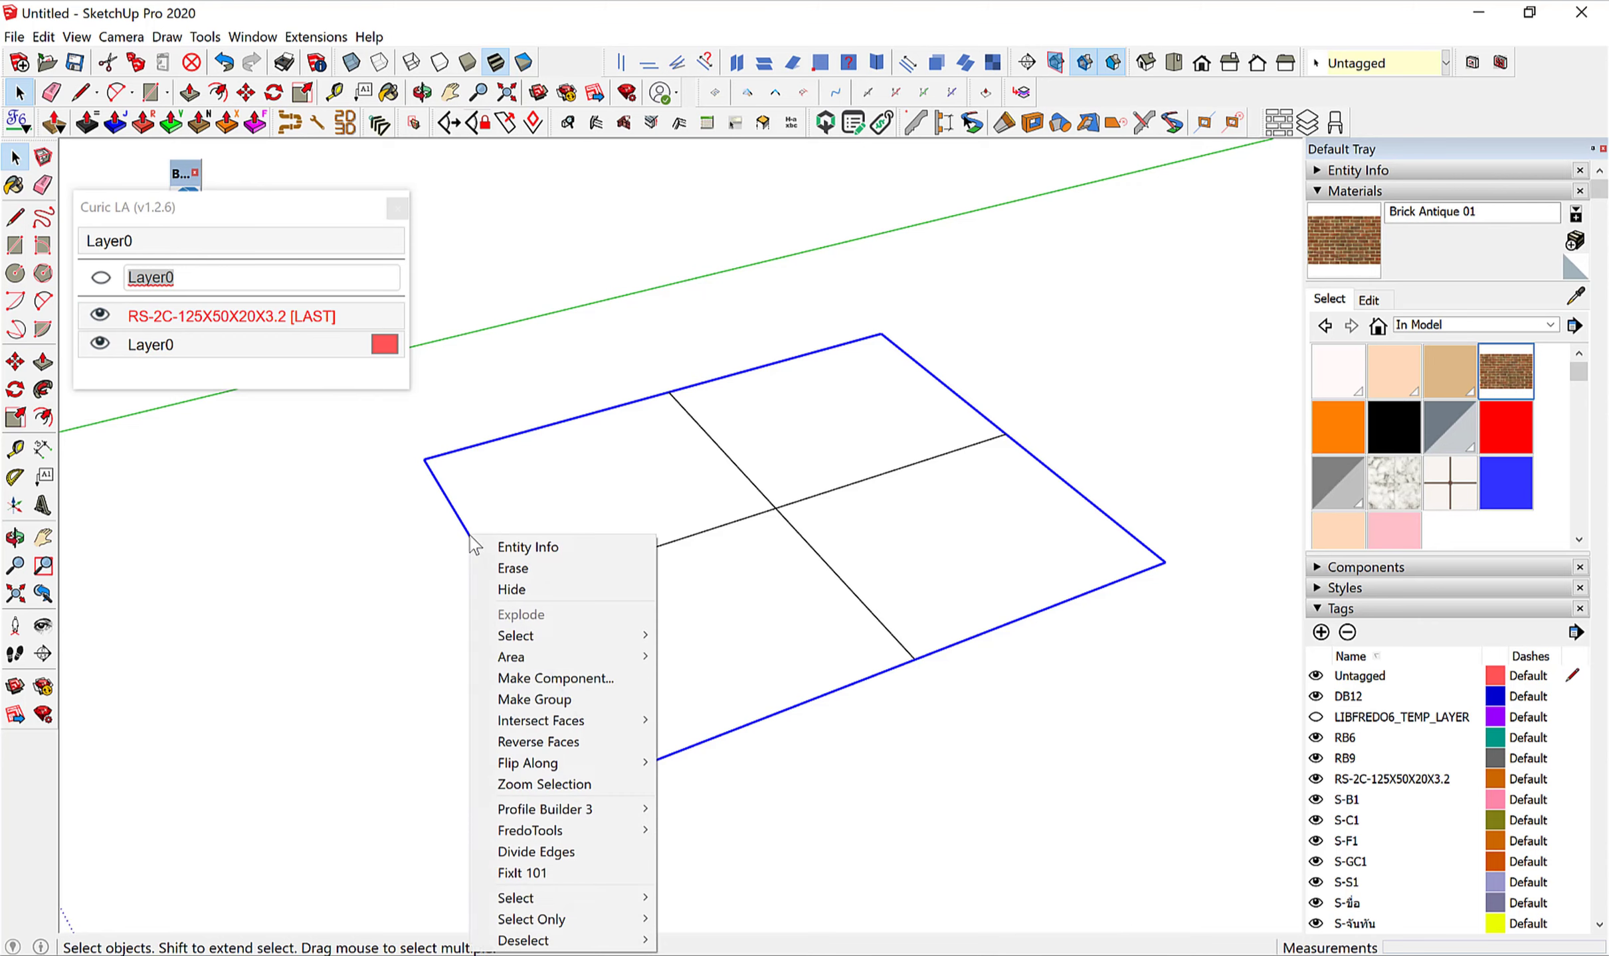
pyautogui.click(578, 697)
# Assign the outer edge group to the RS-2C-125X50X20X3.2 tag in Curic LA.
pyautogui.moveTo(478, 561); pyautogui.dragTo(462, 563, button='middle')
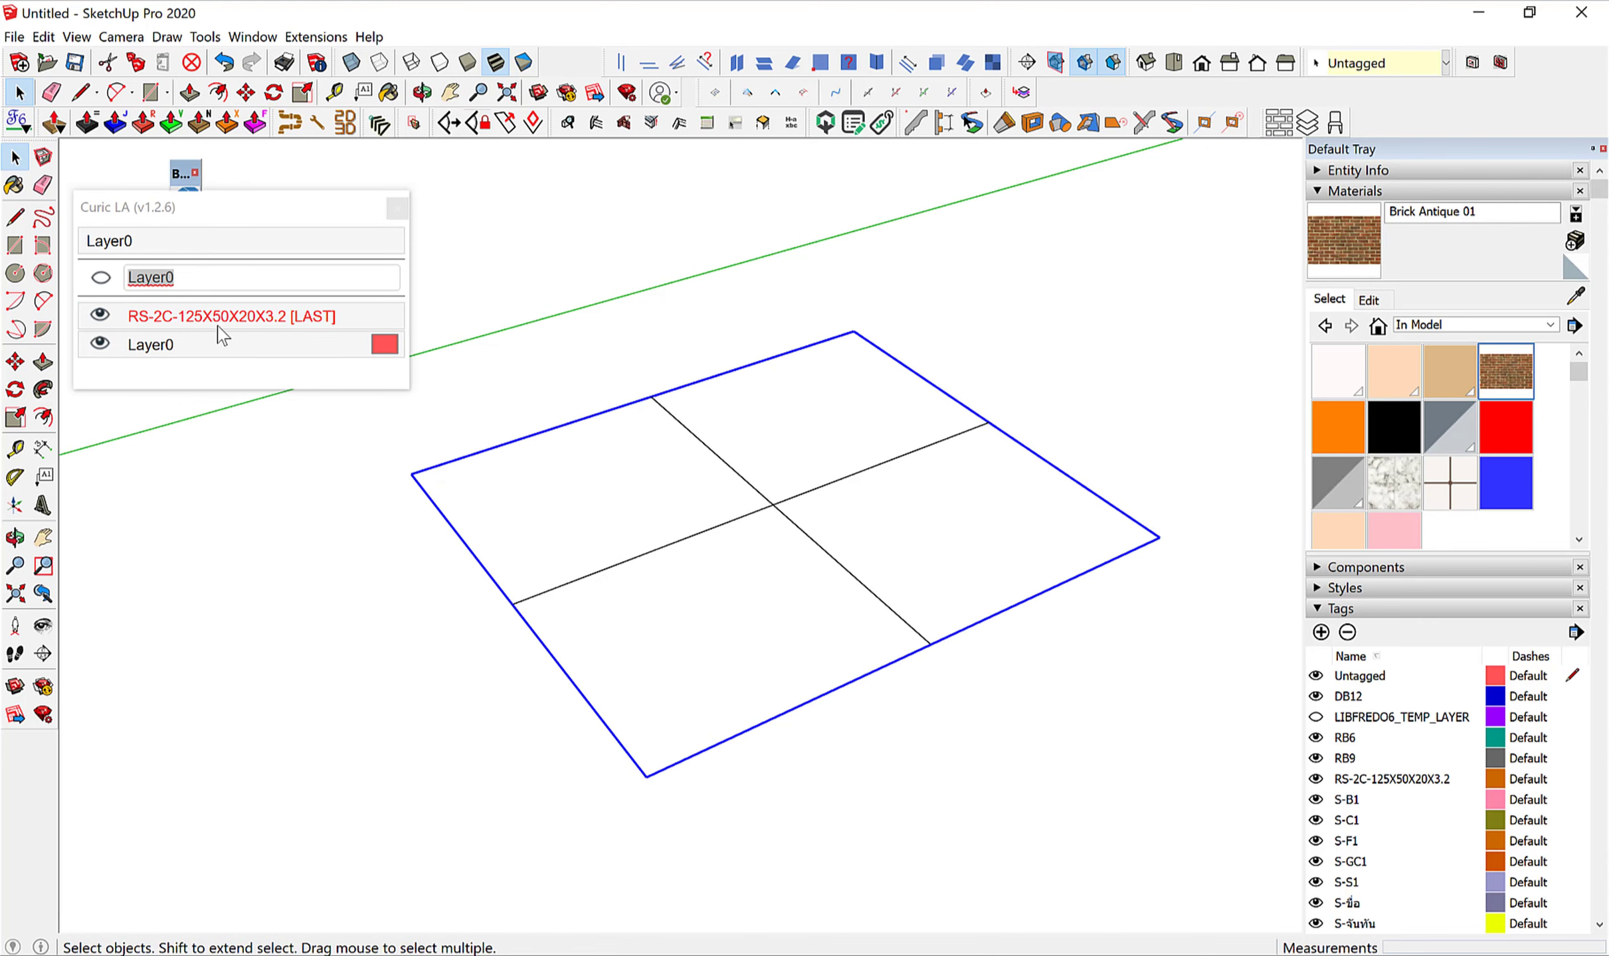
pyautogui.click(230, 277)
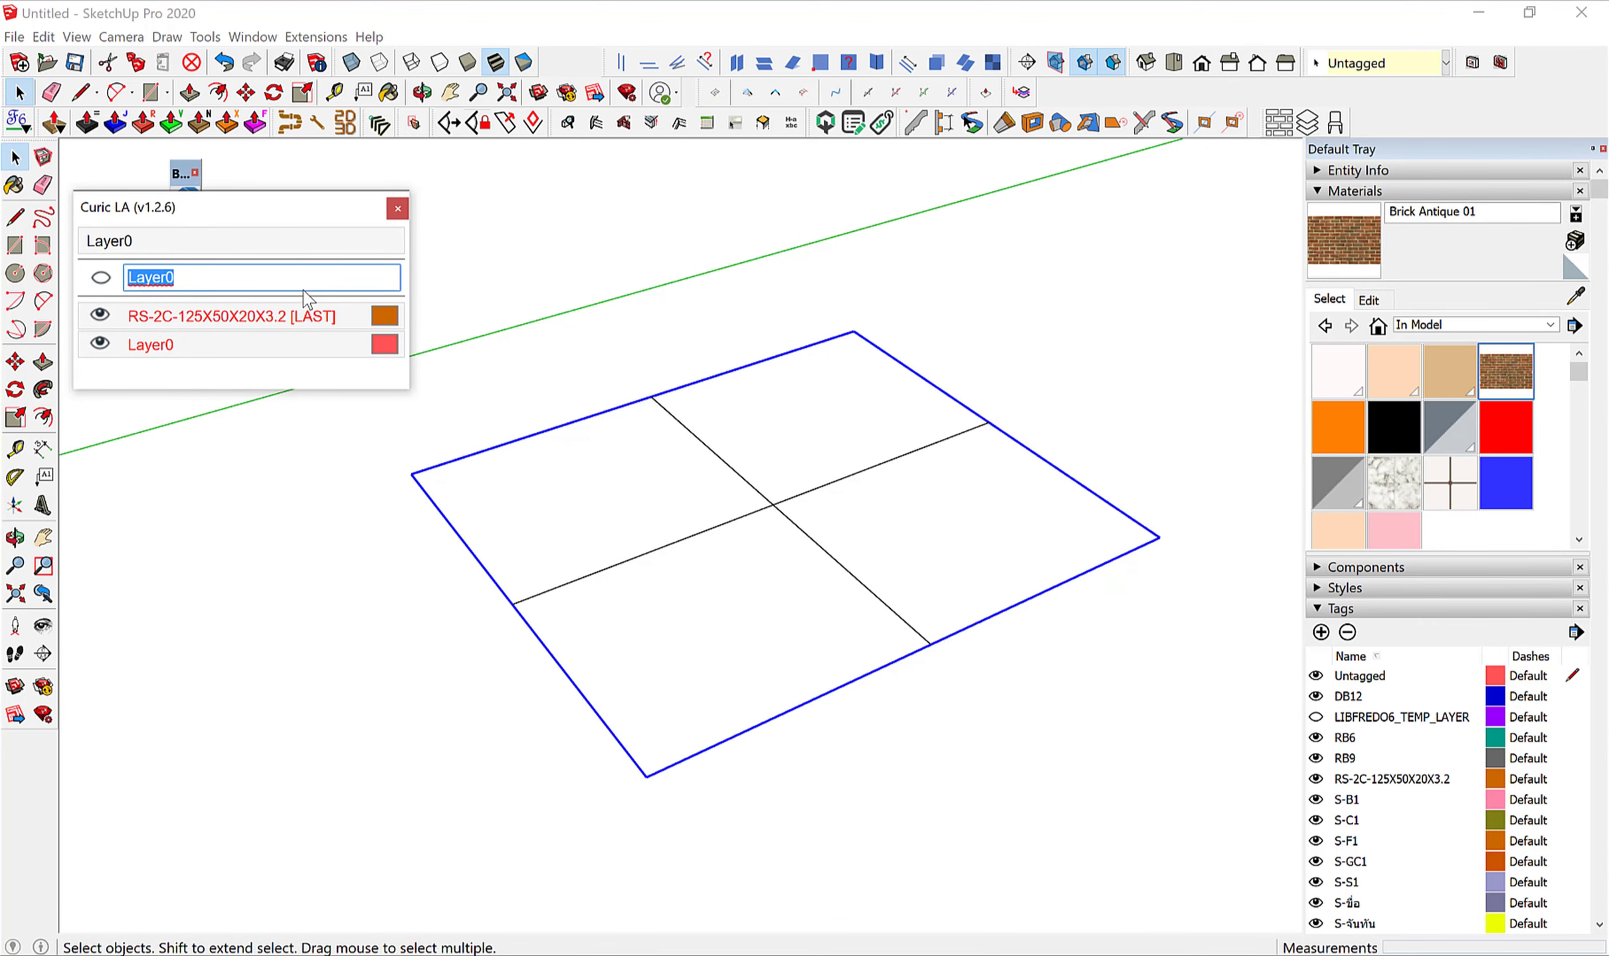
pyautogui.write('R')
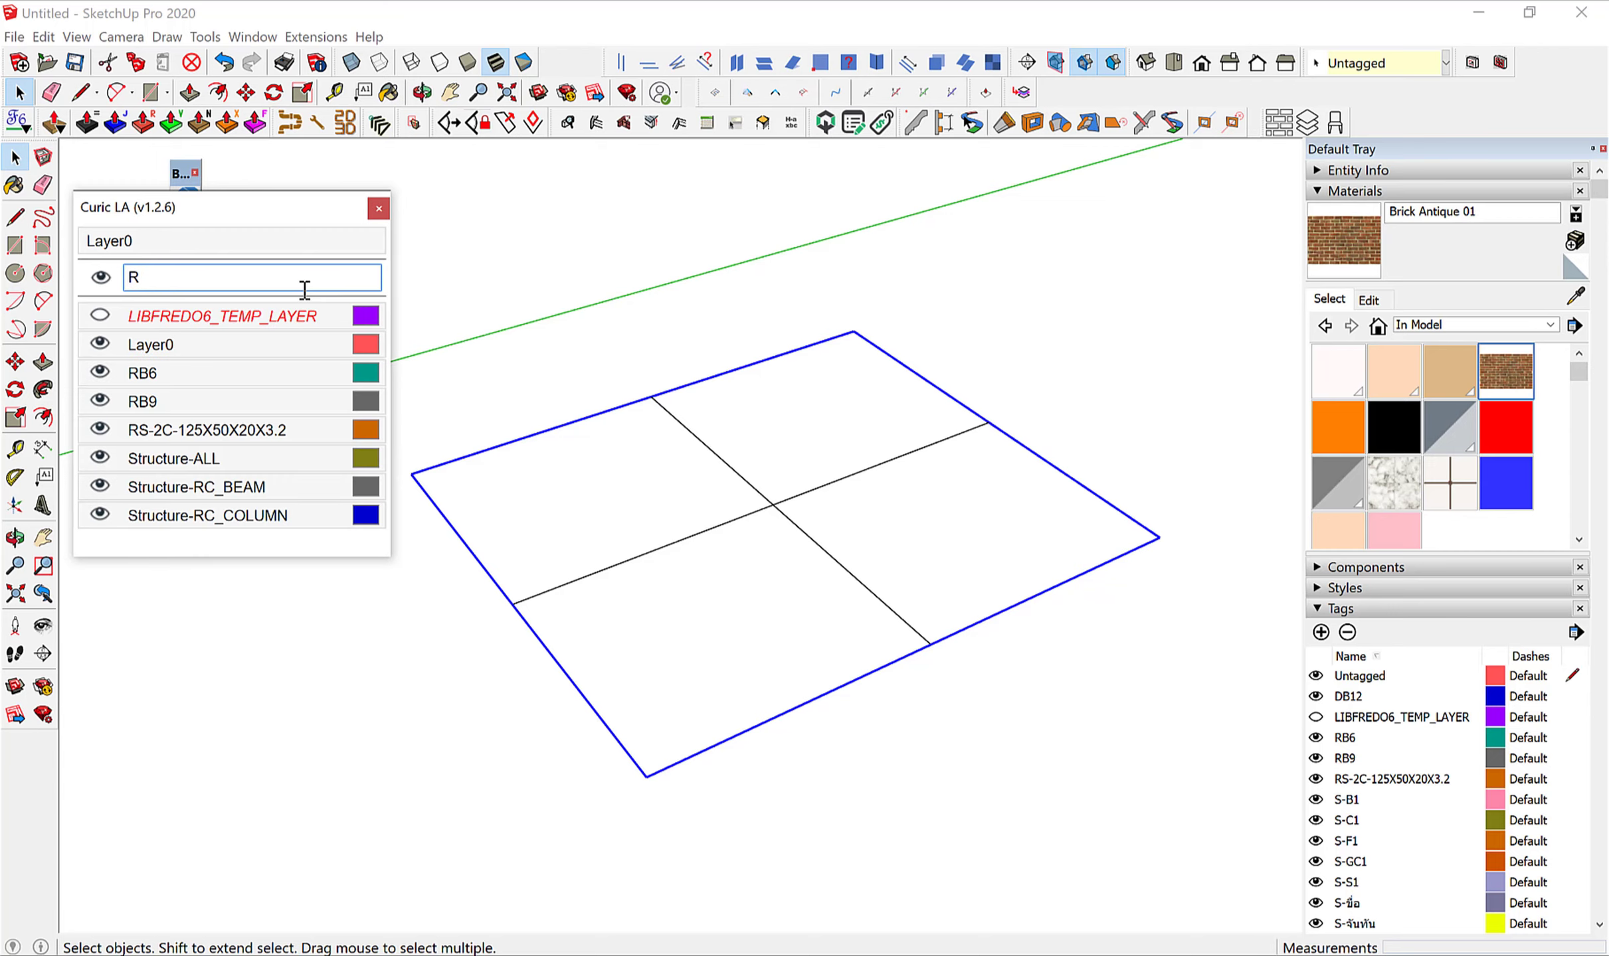
pyautogui.write('S-')
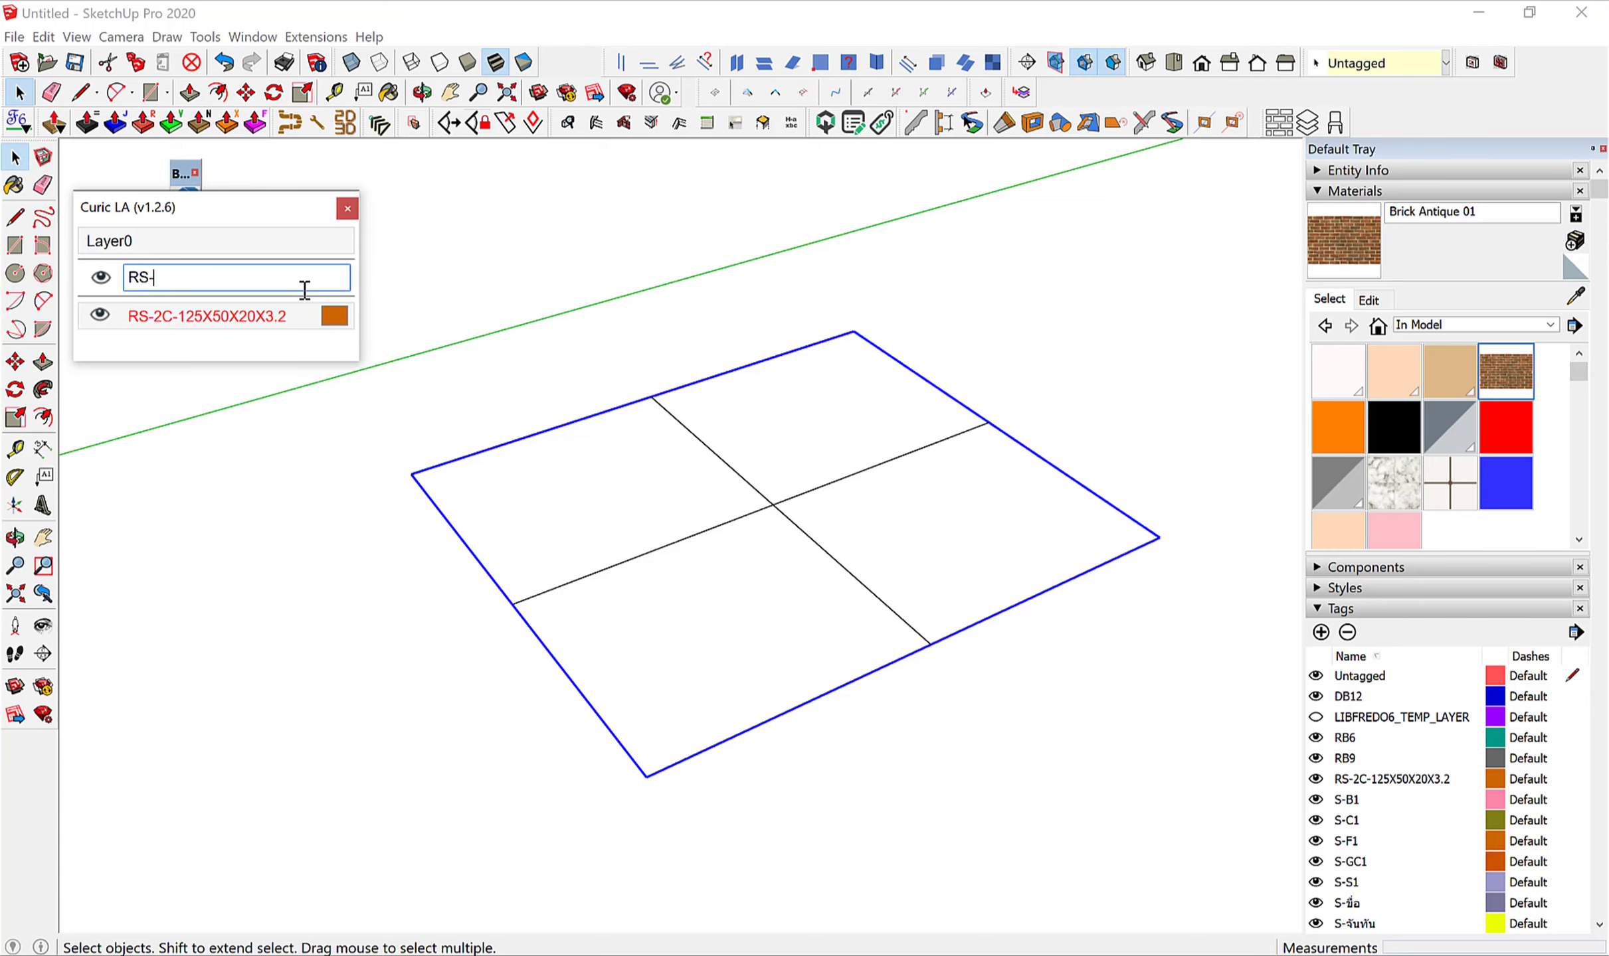
pyautogui.write('X')
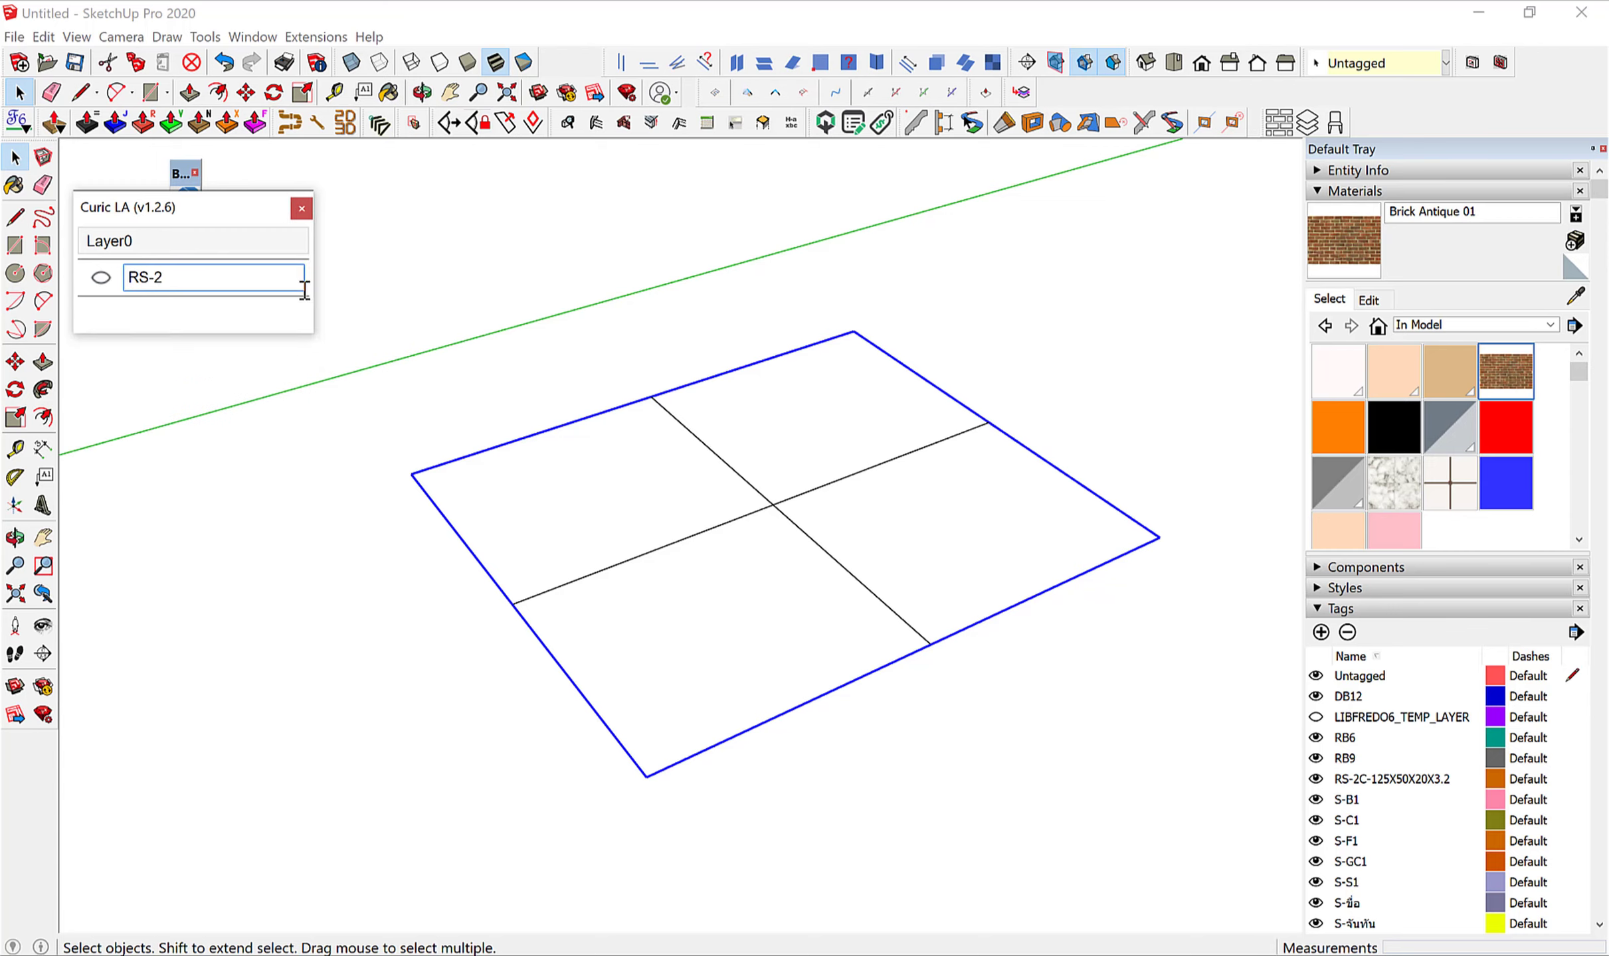
pyautogui.write('C-')
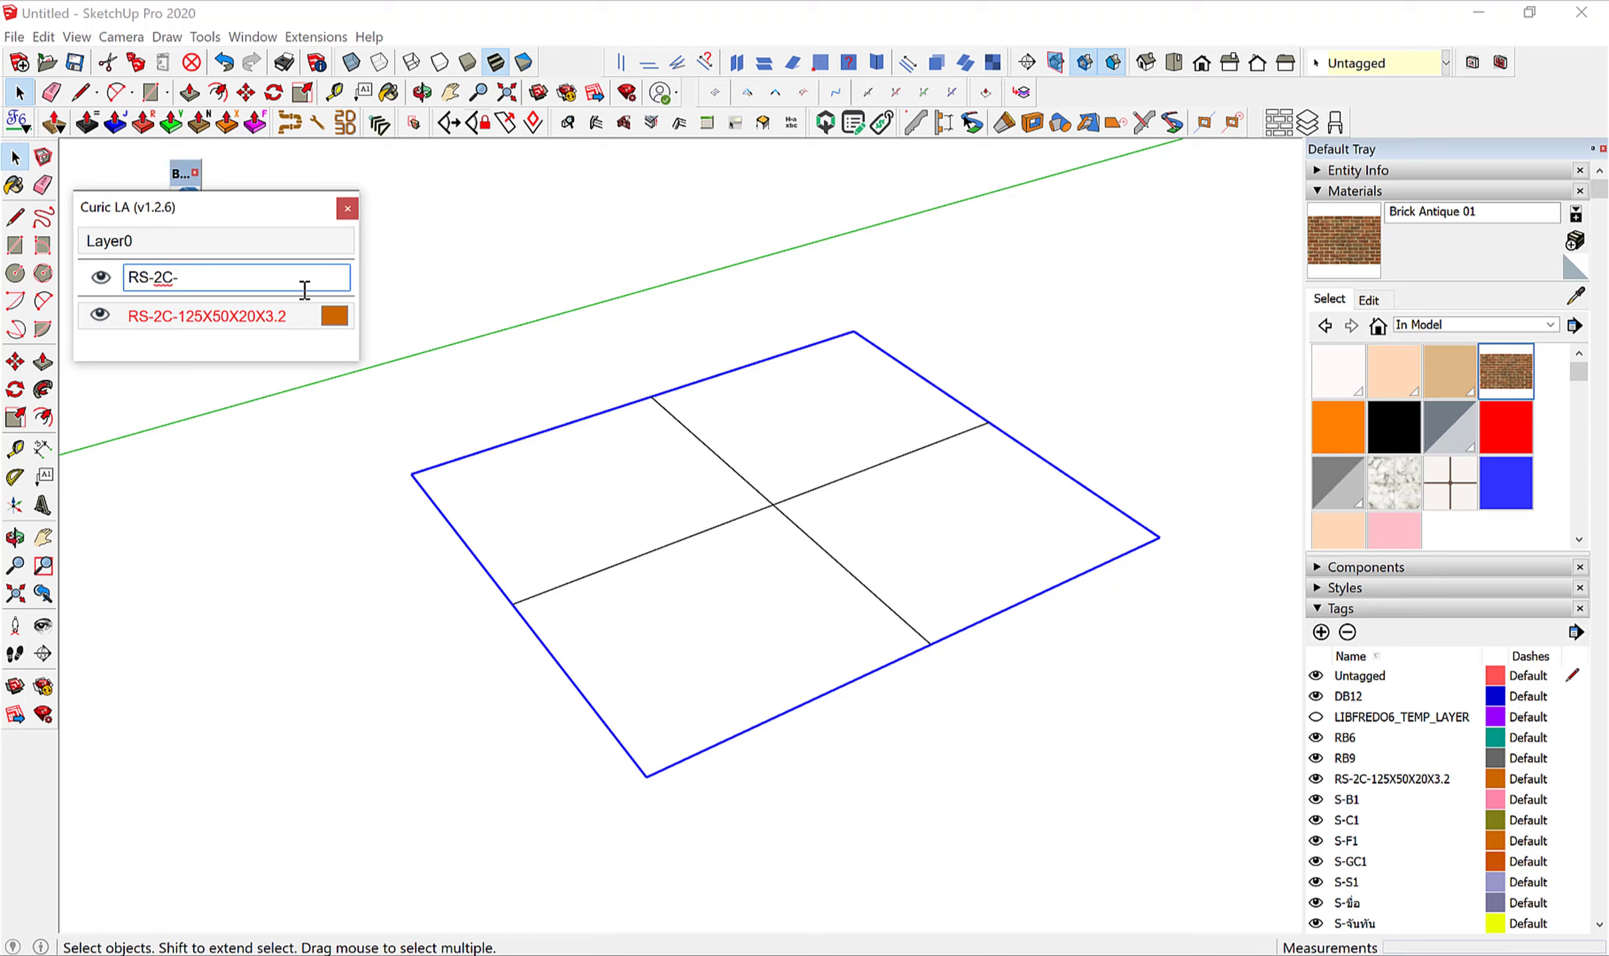
pyautogui.write('5')
pyautogui.press('BackSpace')
pyautogui.write('1')
pyautogui.write('25X5')
pyautogui.write('0X20X')
pyautogui.write('3.2')
pyautogui.press('Return')
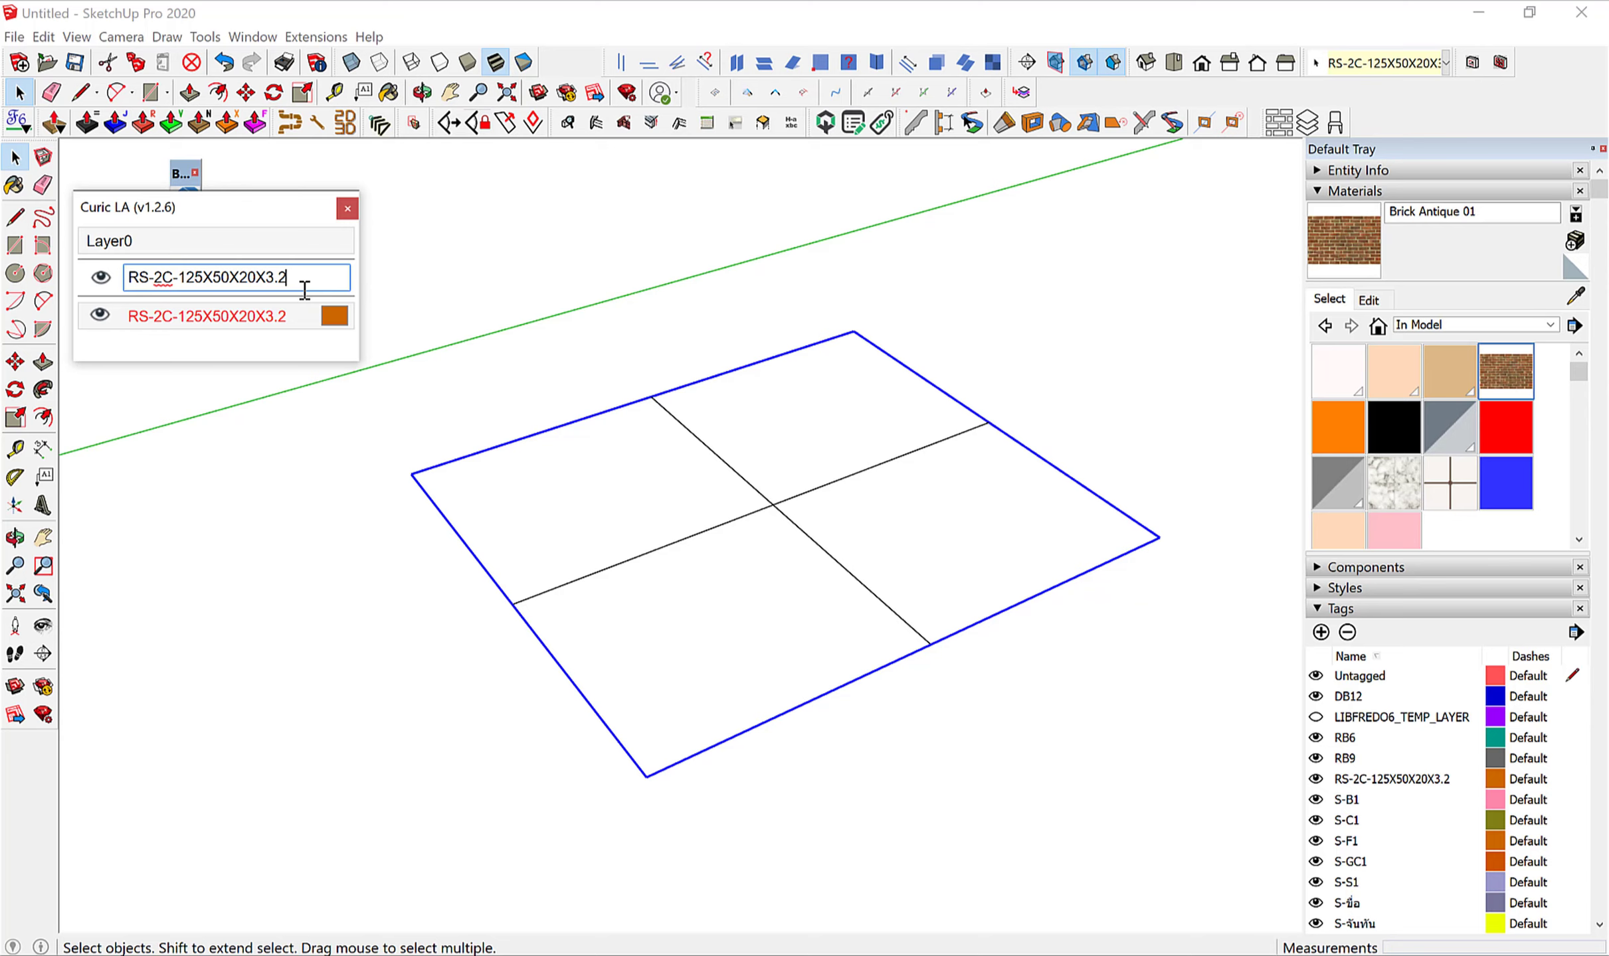
# Draw a rectangle corner to corner over the grid to create a filled face.
pyautogui.click(399, 551)
pyautogui.moveTo(540, 528); pyautogui.dragTo(800, 629, button='middle')
pyautogui.press('r')
pyautogui.click(532, 501)
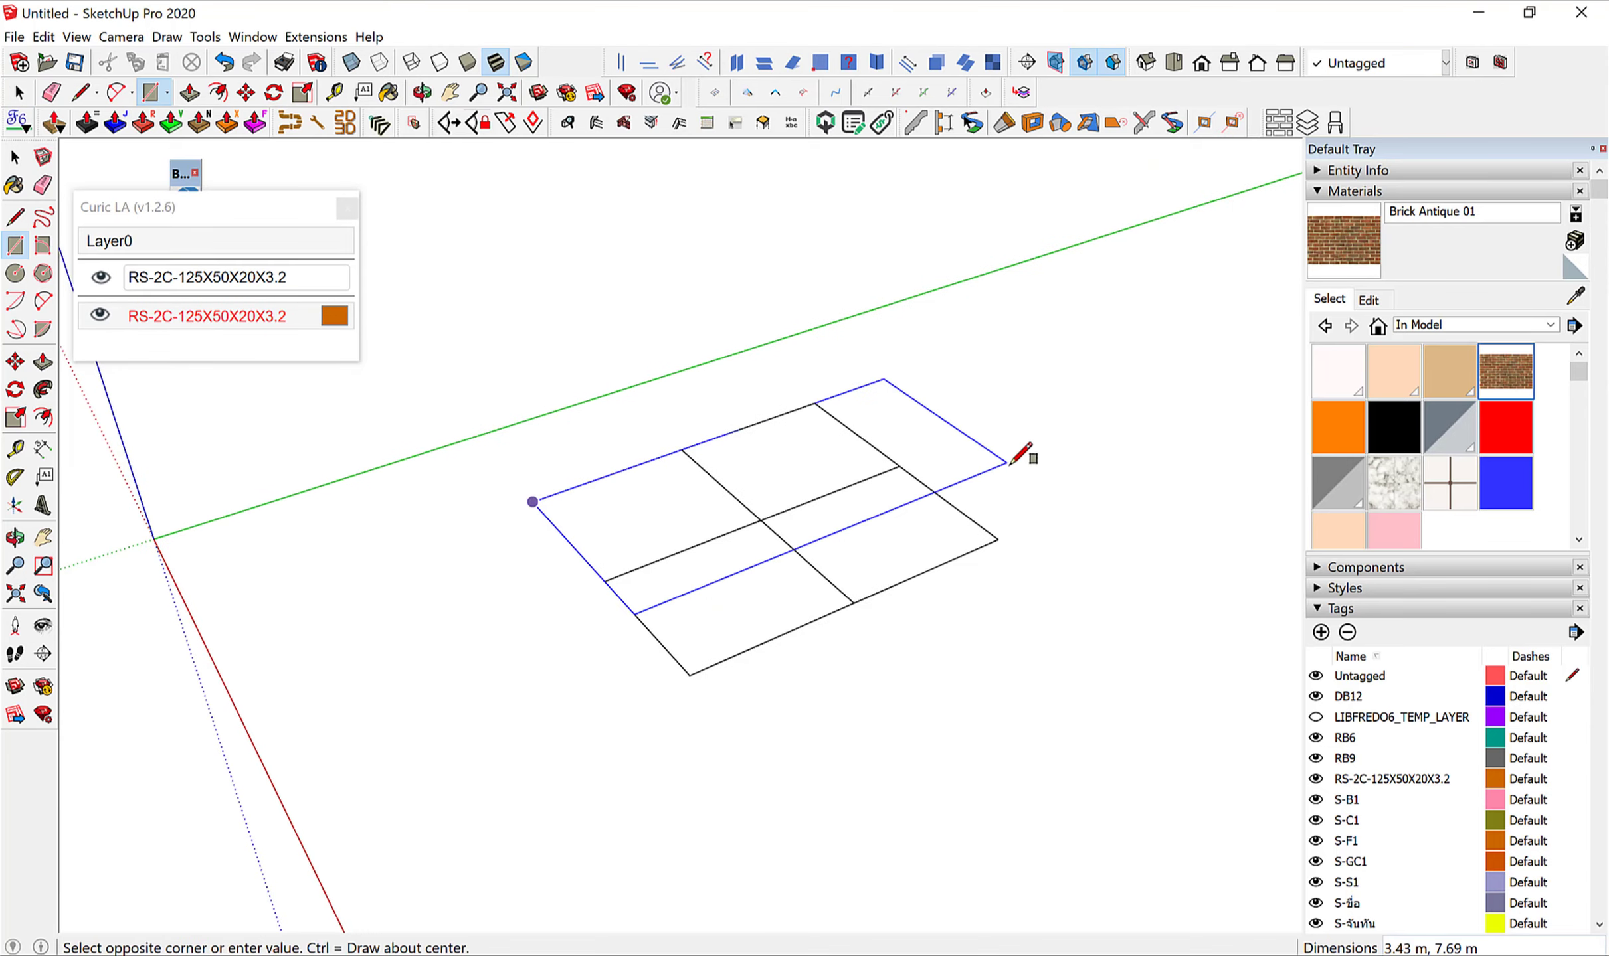
pyautogui.click(997, 539)
pyautogui.press('space')
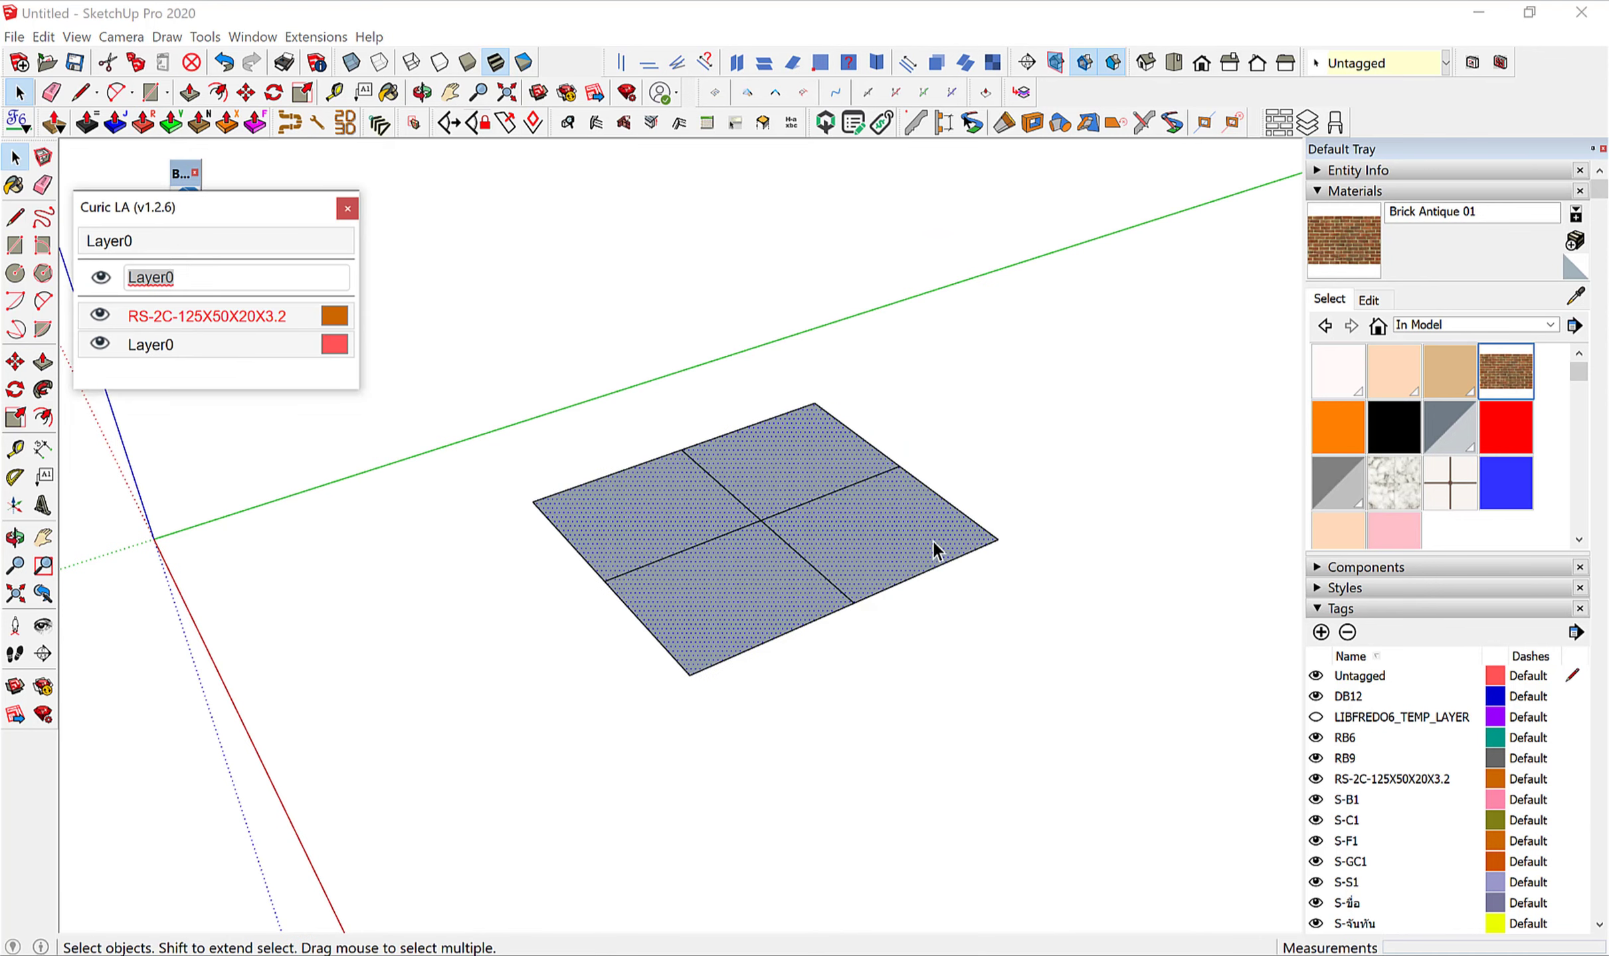
# Open the Extension Manager from the Window menu.
pyautogui.rightClick(1219, 99)
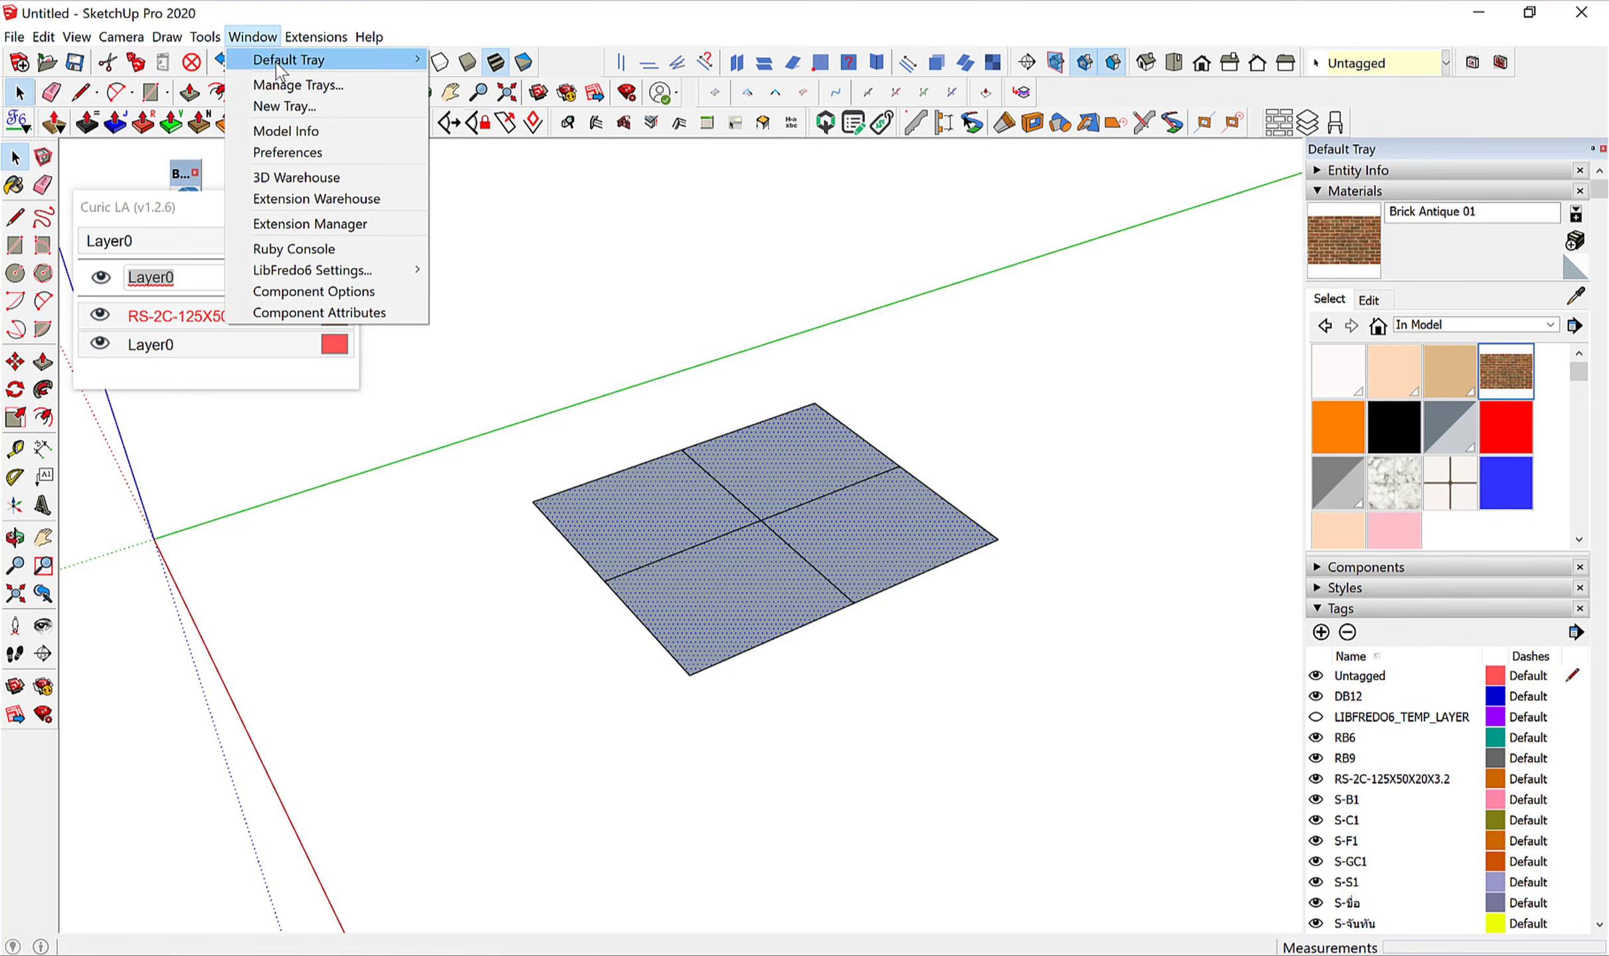
pyautogui.click(253, 37)
pyautogui.click(336, 224)
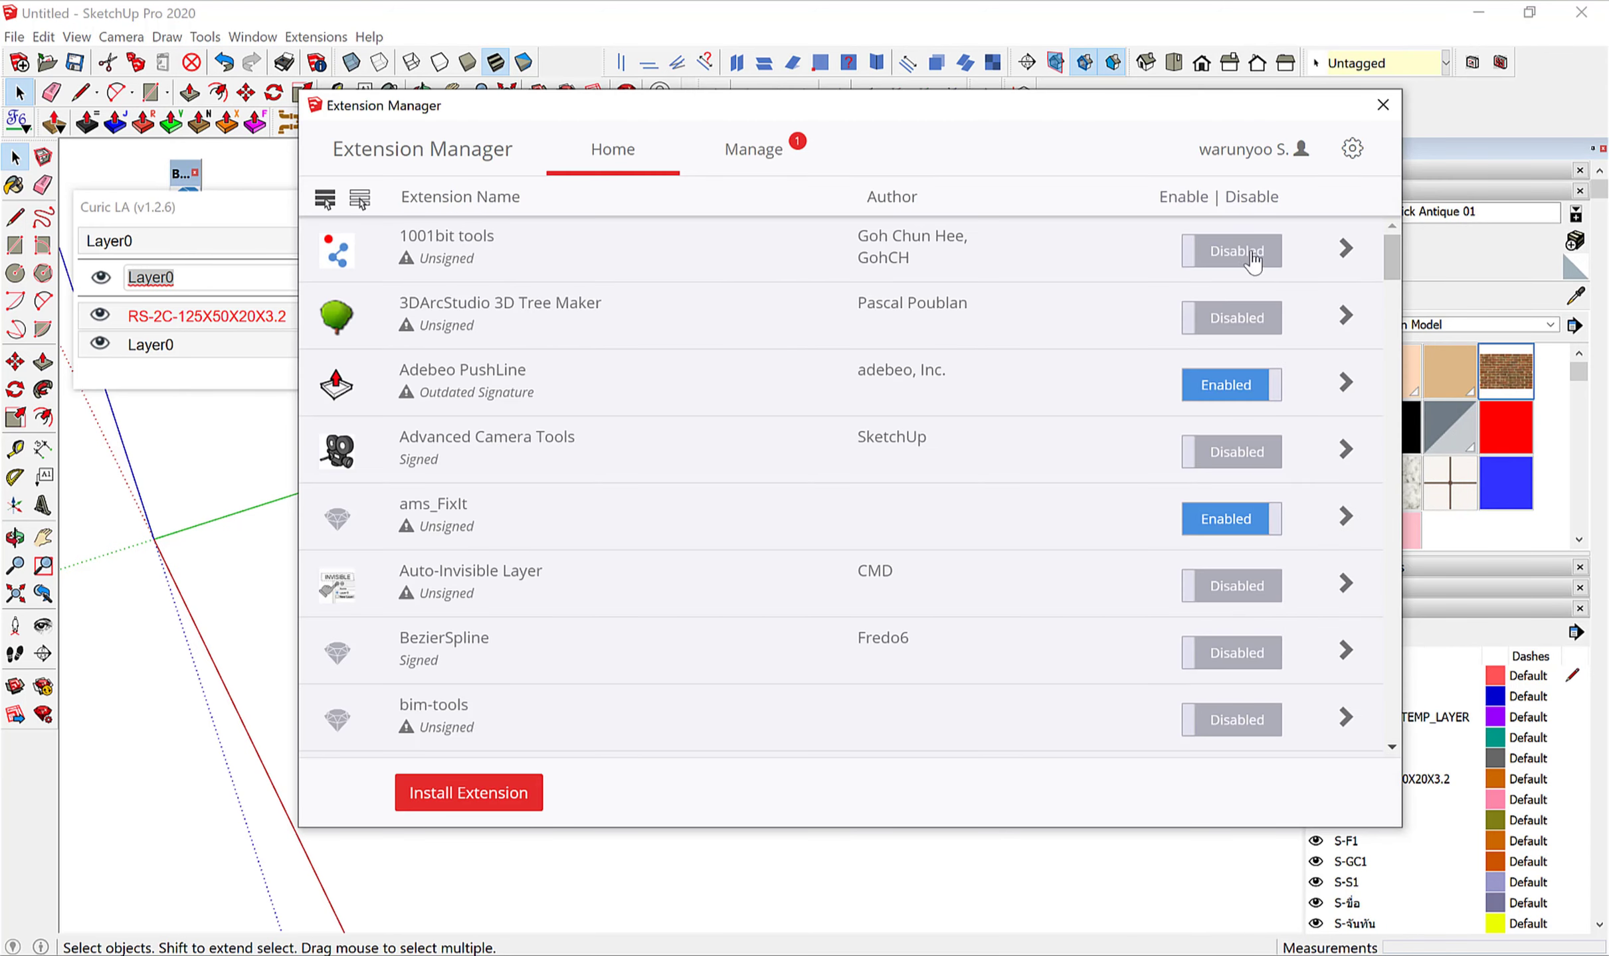
# Enable the 1001bit tools extension and close the Extension Manager.
pyautogui.click(1250, 256)
pyautogui.click(1255, 800)
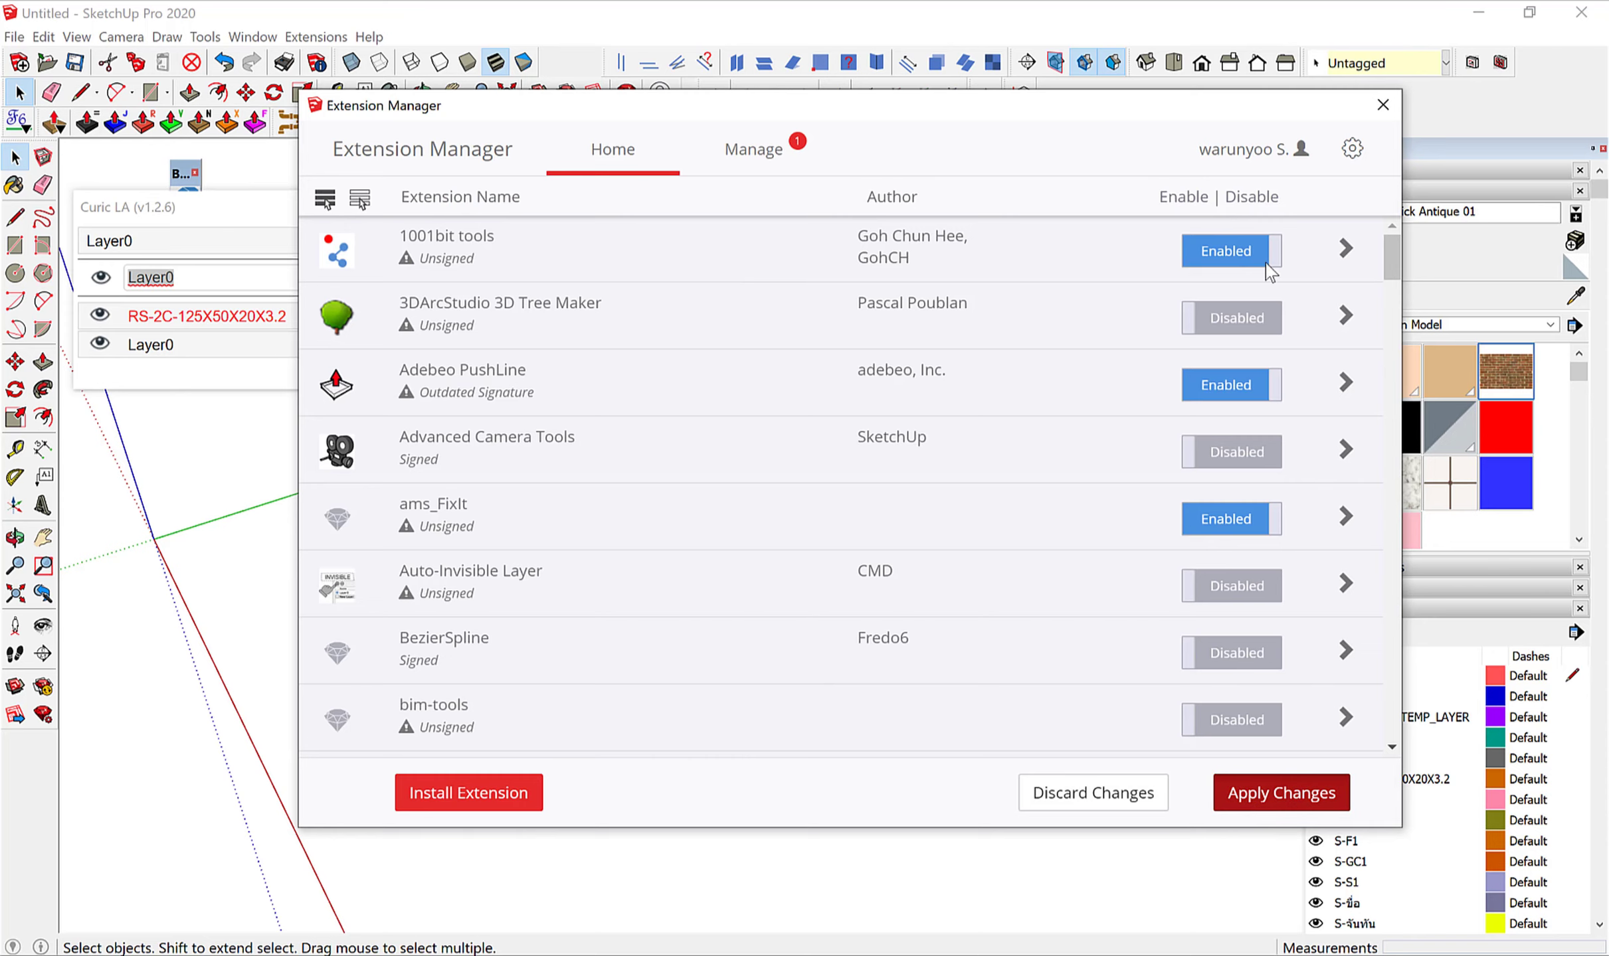
pyautogui.click(1382, 108)
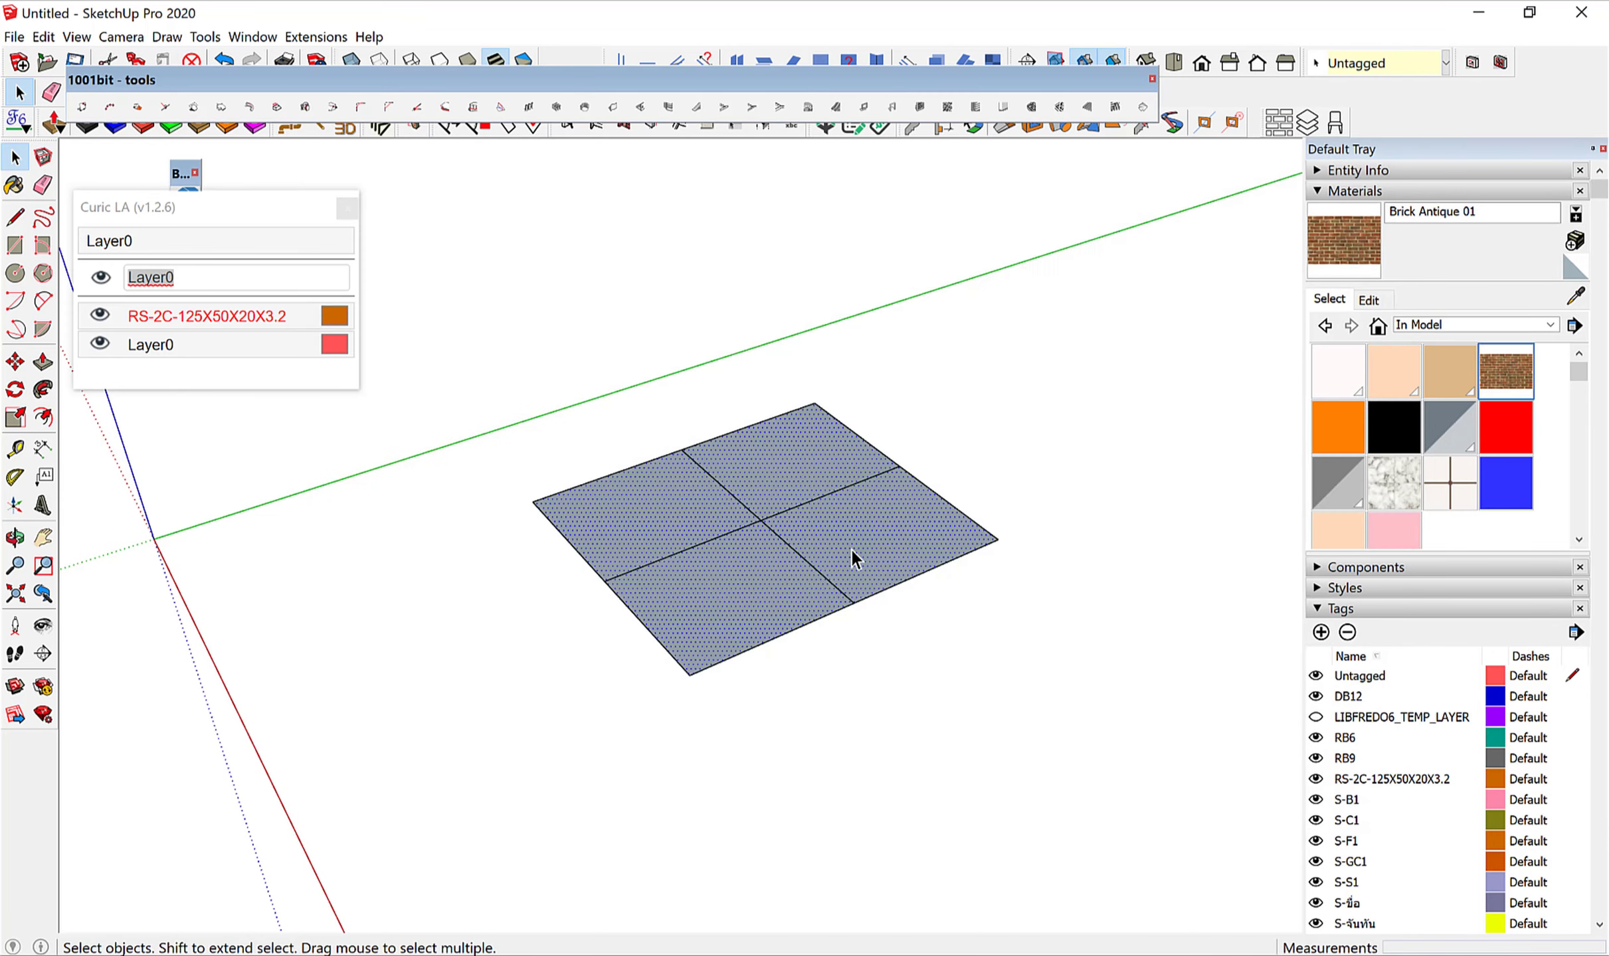
# Generate a 30° hip roof with 1.00 m overhang over the plan face.
pyautogui.click(855, 556)
pyautogui.click(1143, 107)
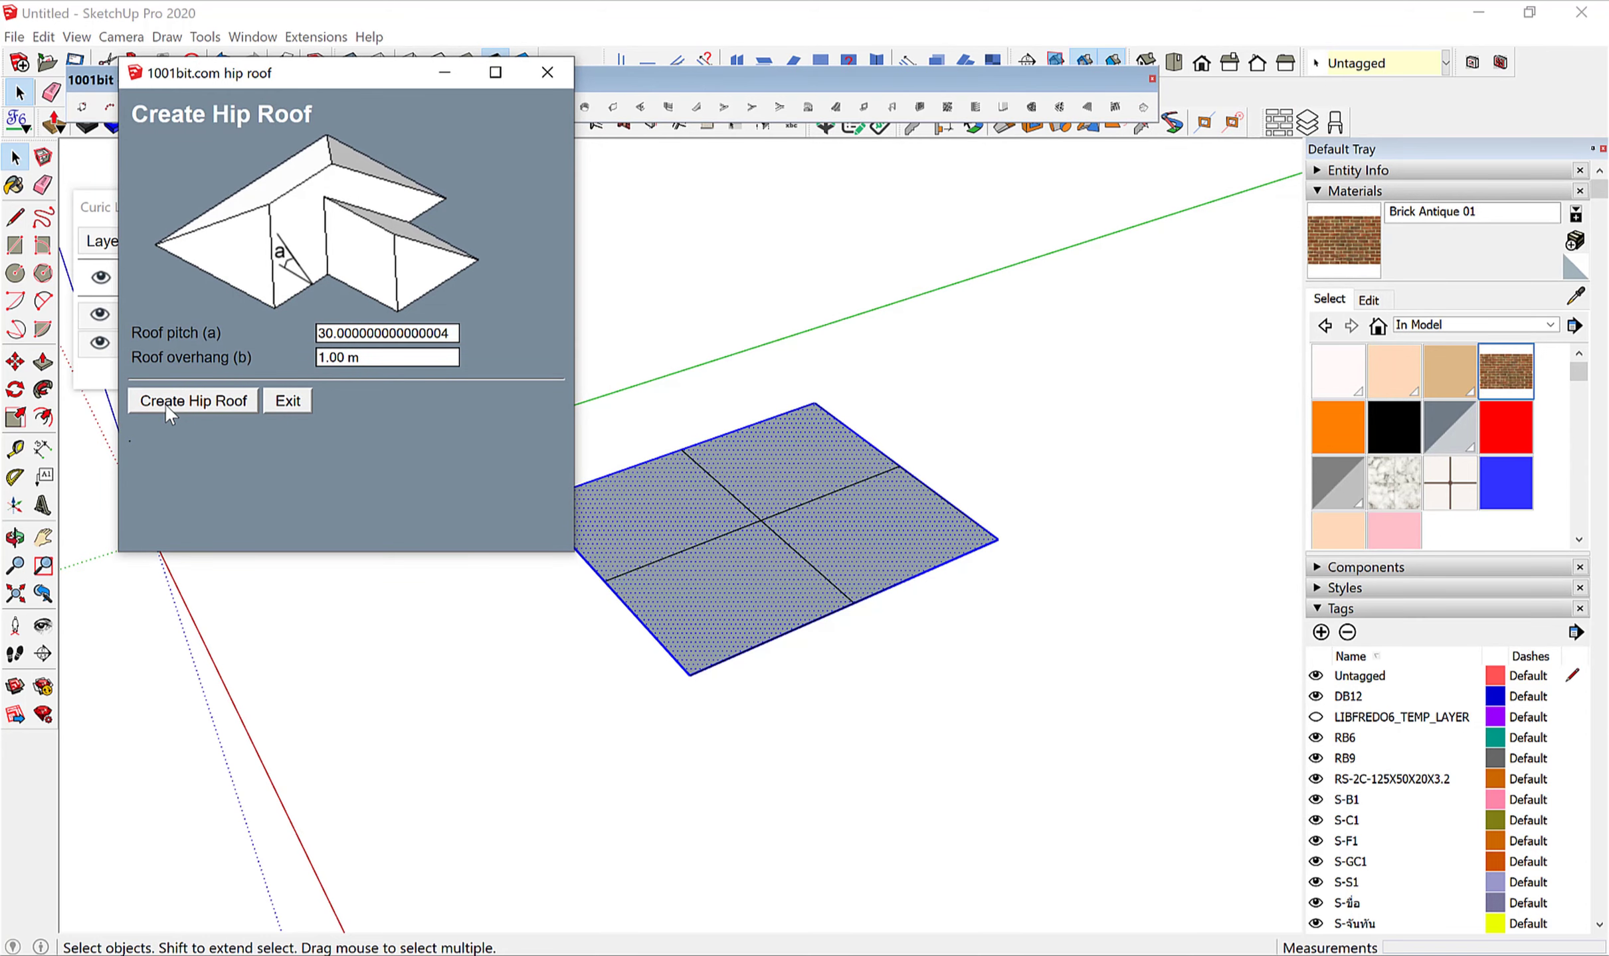
pyautogui.click(165, 403)
pyautogui.moveTo(203, 430)
pyautogui.mouseDown(button='middle')
pyautogui.moveTo(801, 323)
pyautogui.moveTo(794, 482)
pyautogui.mouseUp(button='middle')
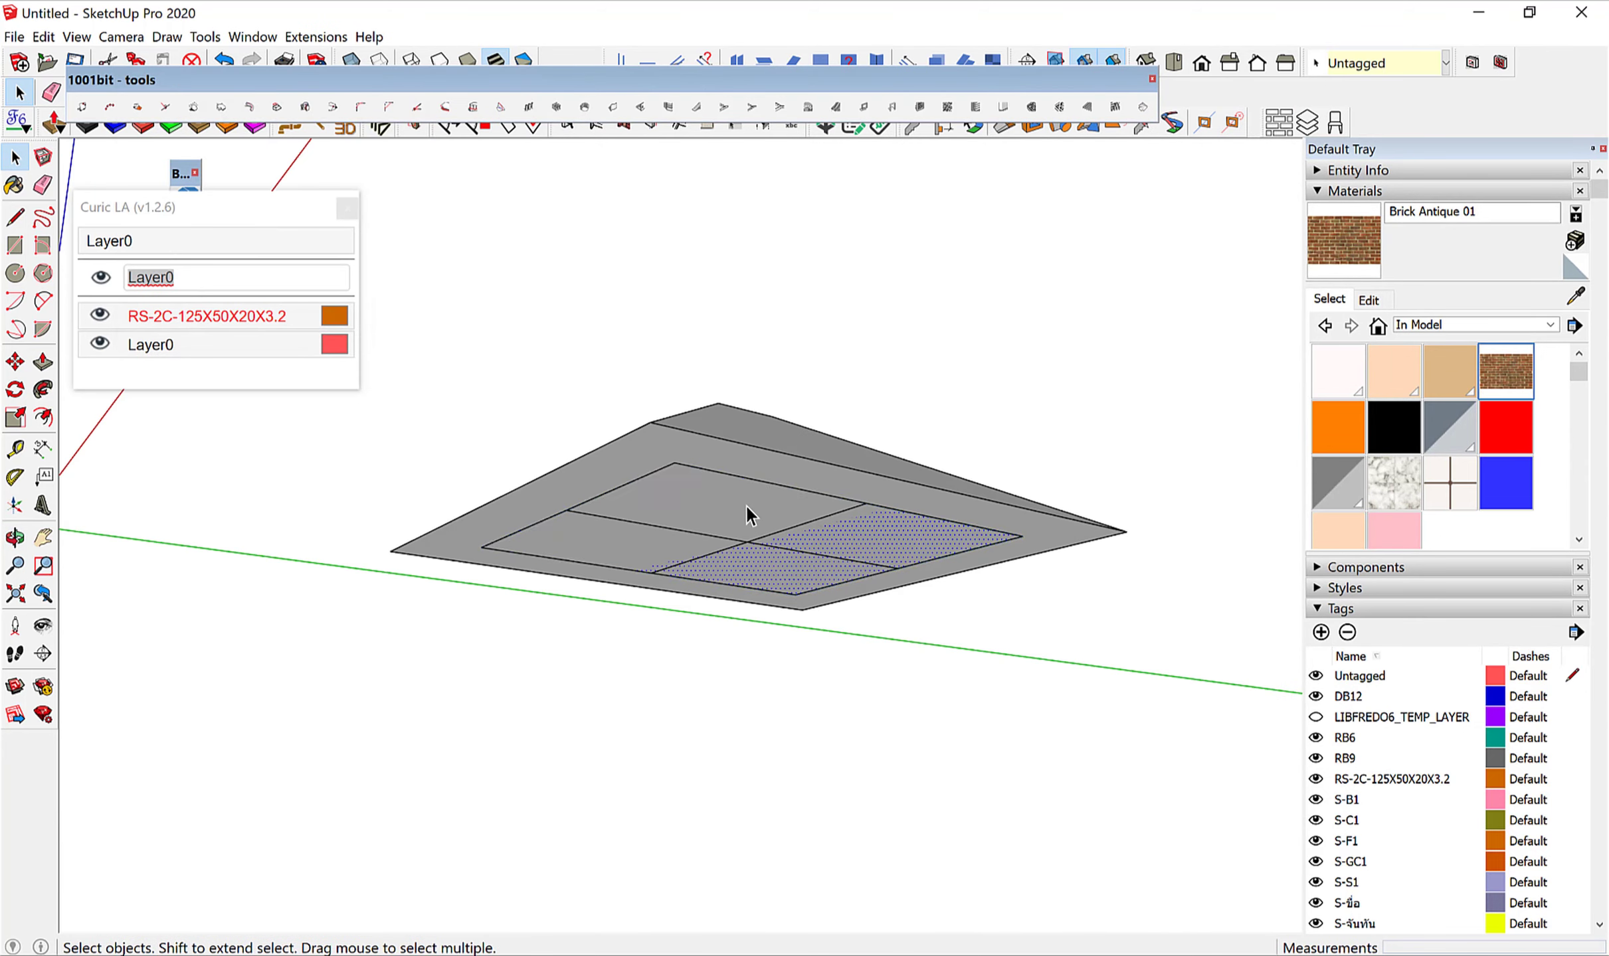
pyautogui.press('Escape')
# Explode the roof group and delete its four roof faces.
pyautogui.moveTo(750, 425); pyautogui.dragTo(735, 528, button='middle')
pyautogui.rightClick(736, 528)
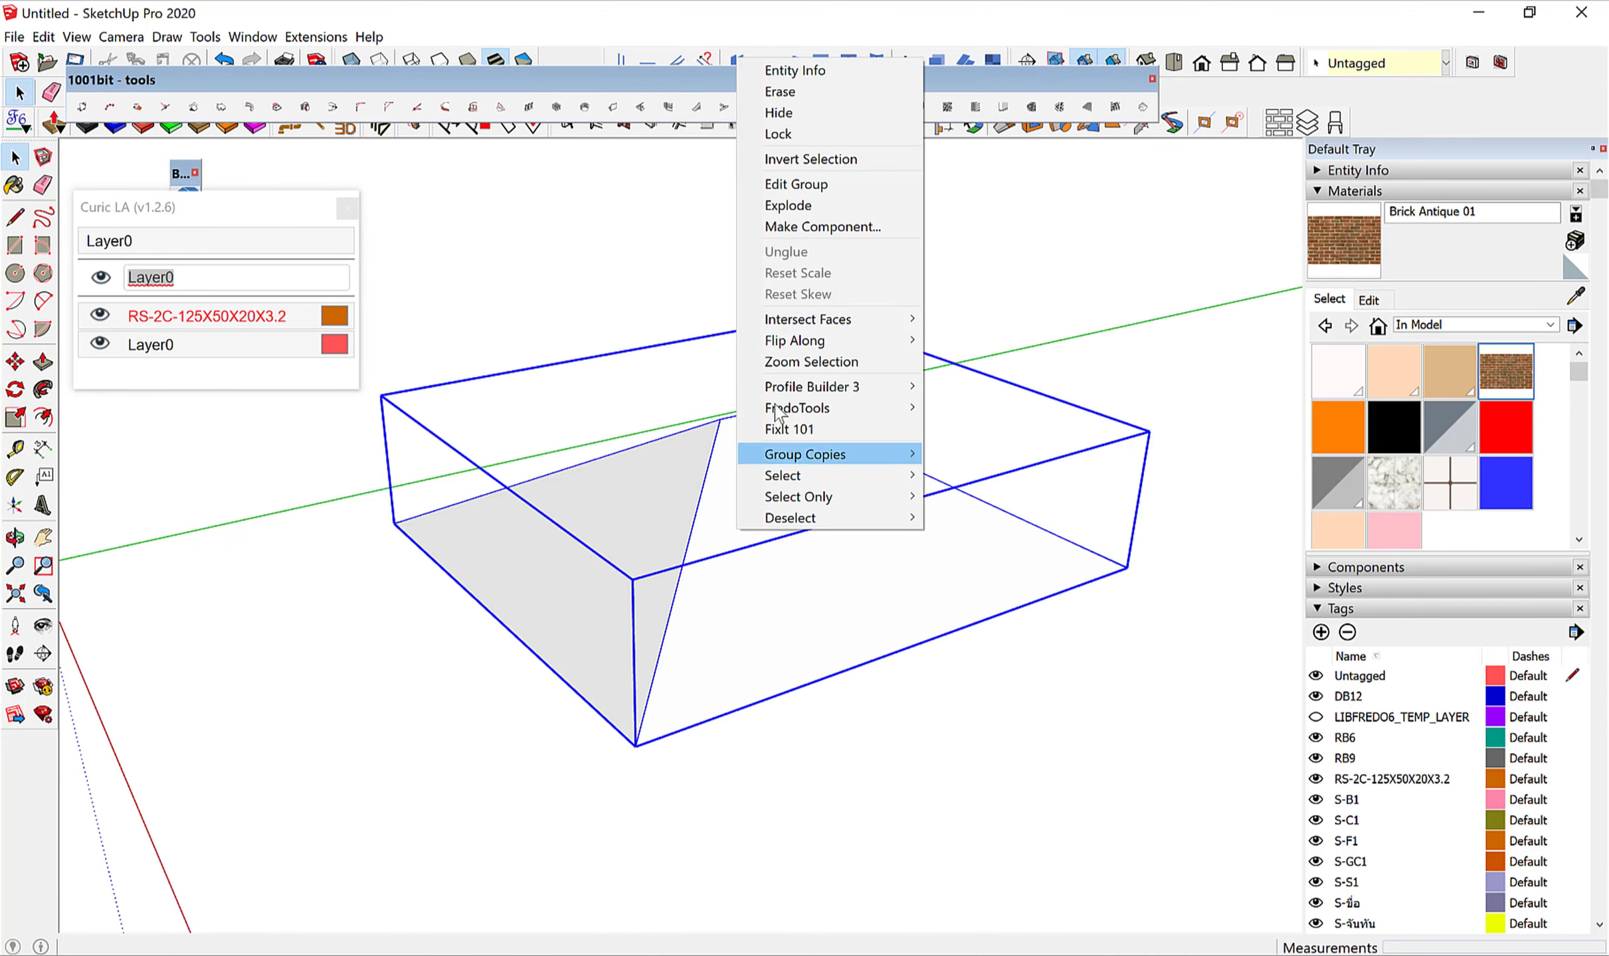
pyautogui.click(813, 197)
pyautogui.rightClick(833, 457)
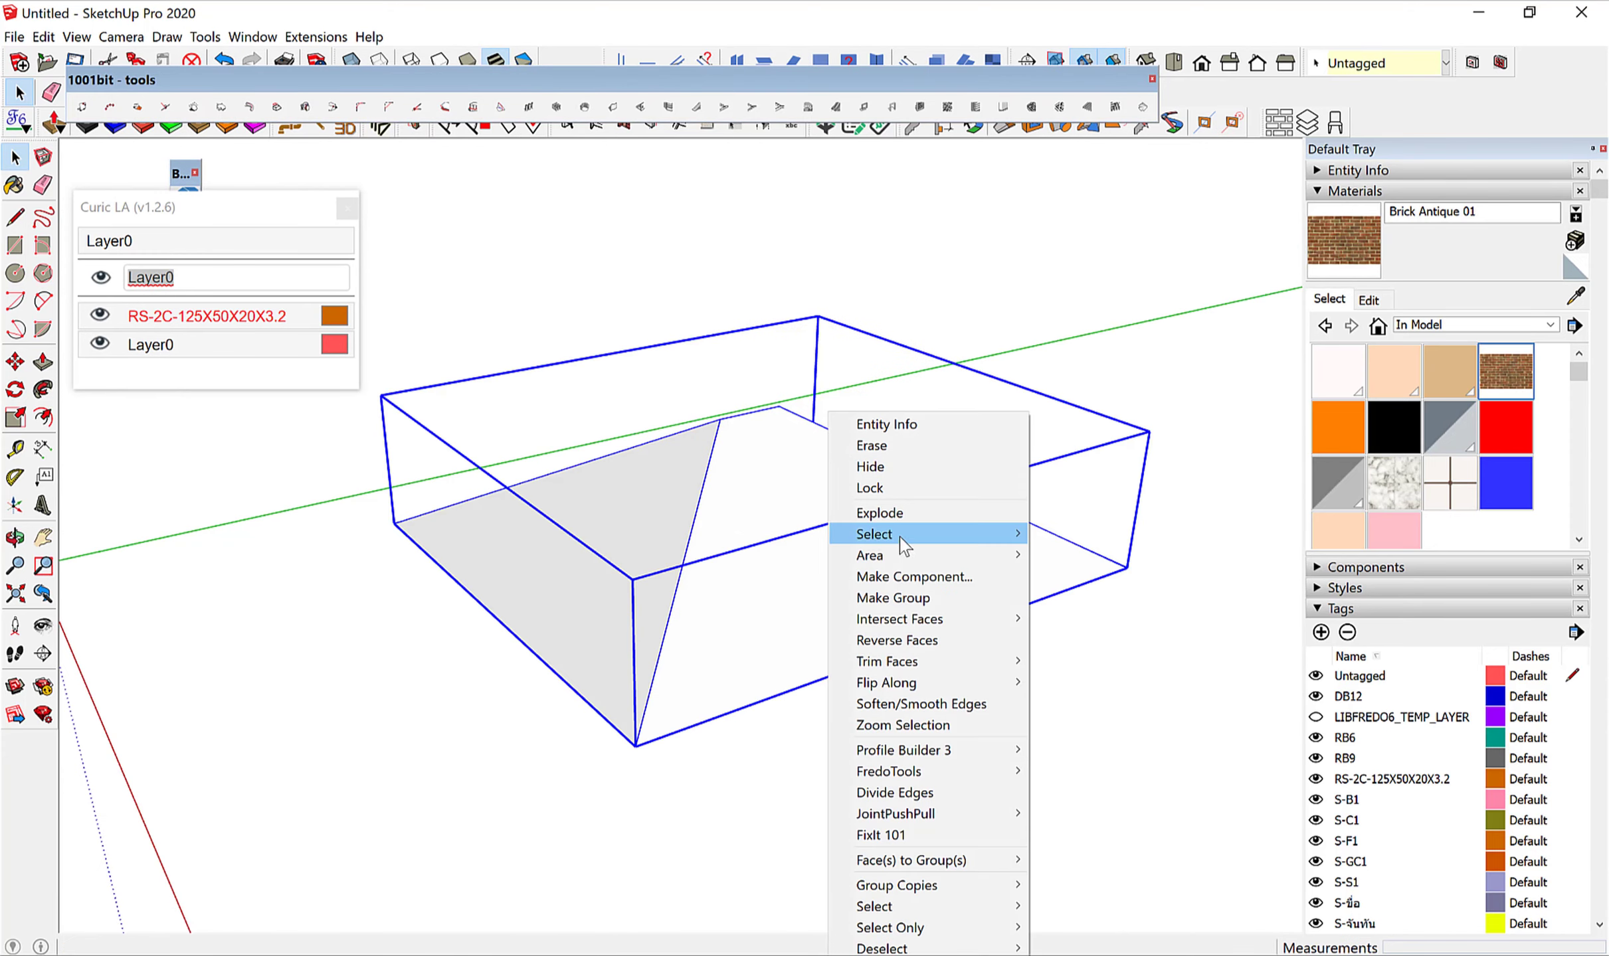
pyautogui.click(890, 513)
pyautogui.moveTo(801, 672); pyautogui.dragTo(782, 600, button='middle')
pyautogui.click(782, 599)
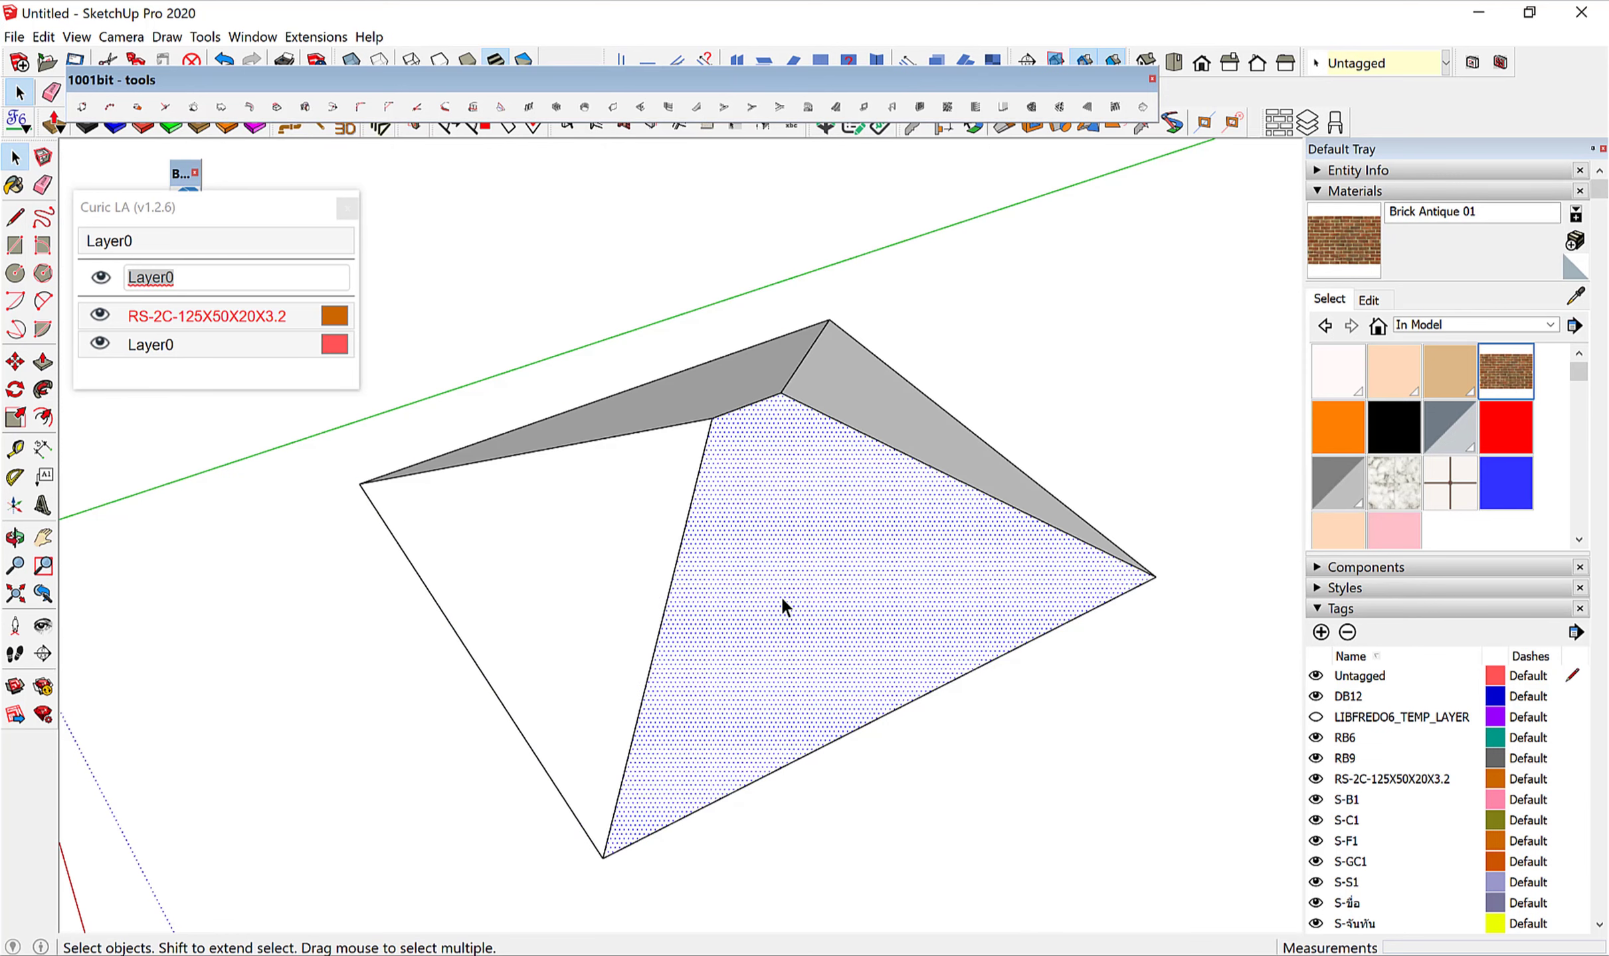
pyautogui.keyDown('shift'); pyautogui.click(633, 549); pyautogui.keyUp('shift')
pyautogui.keyDown('shift'); pyautogui.click(718, 389); pyautogui.keyUp('shift')
pyautogui.keyDown('shift'); pyautogui.click(843, 386); pyautogui.keyUp('shift')
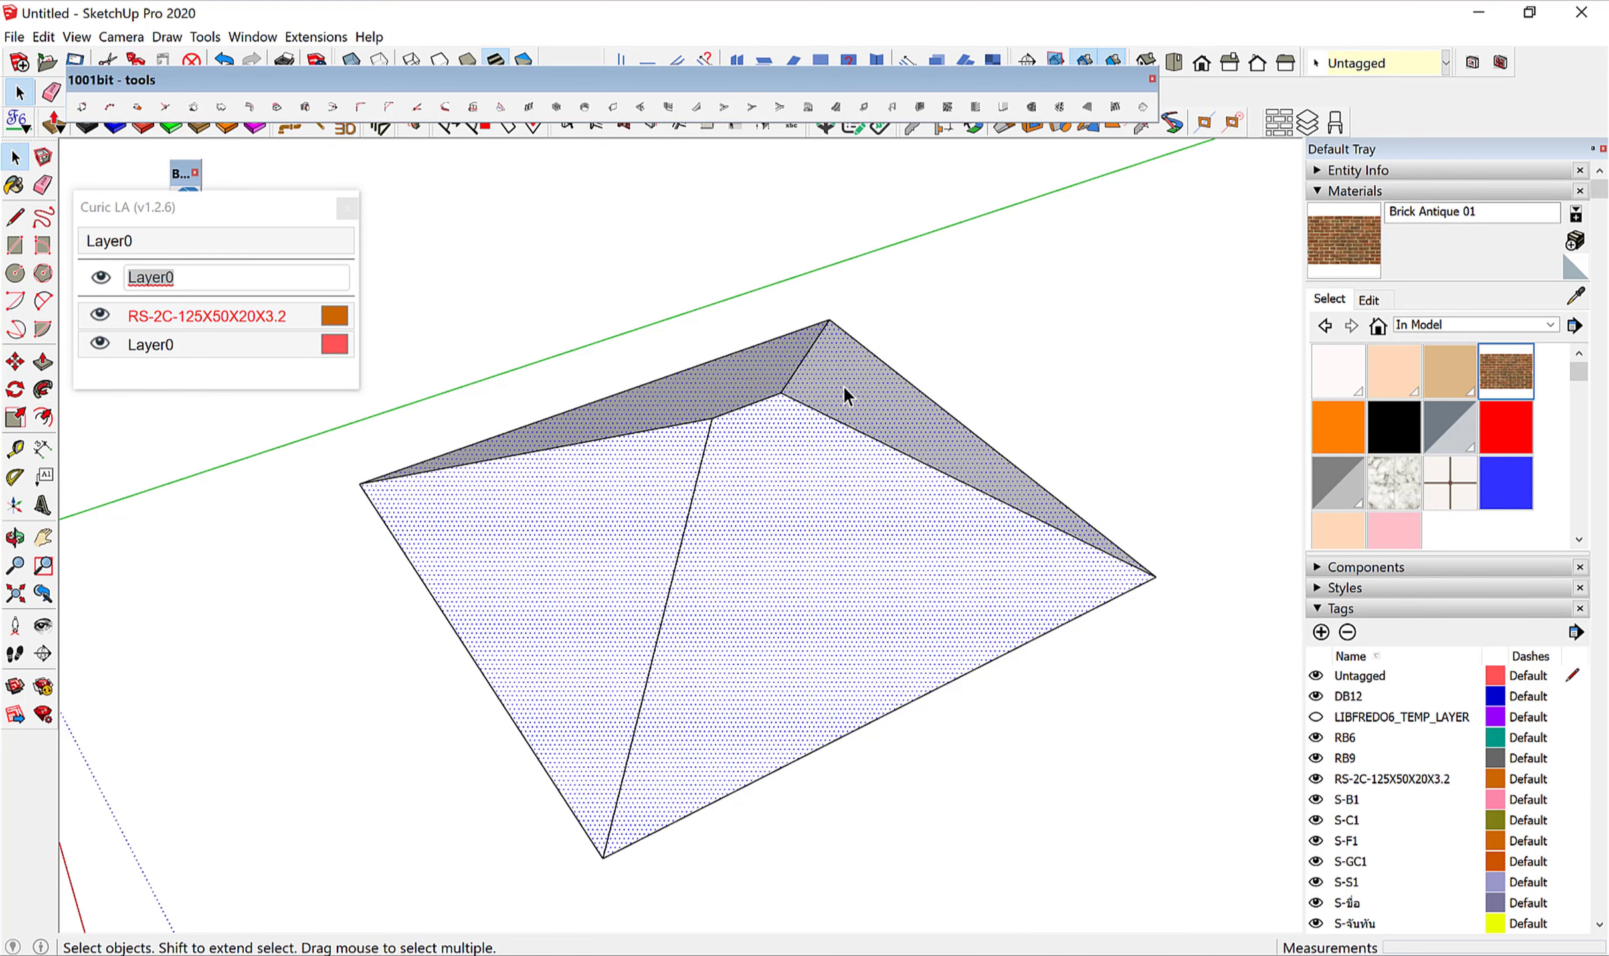
pyautogui.press('Delete')
pyautogui.moveTo(803, 607); pyautogui.dragTo(832, 682, button='middle')
# Erase the remaining base face and the extra outer roof edges.
pyautogui.press('e')
pyautogui.click(809, 656)
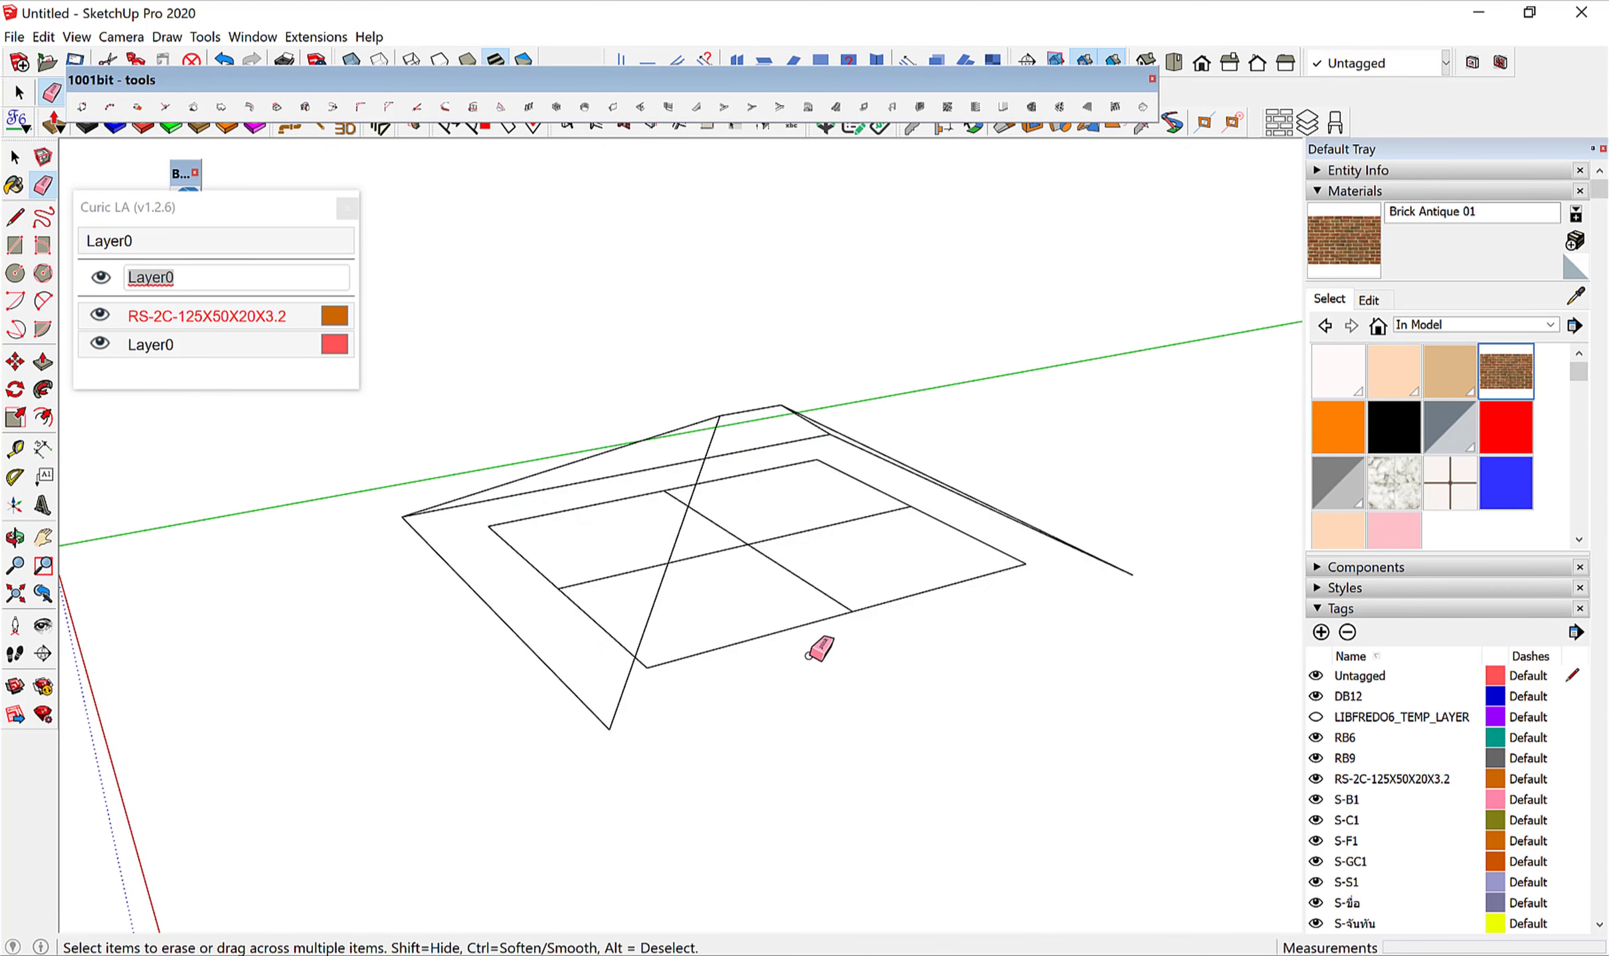
pyautogui.moveTo(491, 641); pyautogui.dragTo(545, 598)
pyautogui.moveTo(546, 599)
pyautogui.mouseDown(button='middle')
pyautogui.moveTo(568, 671)
pyautogui.moveTo(564, 591)
pyautogui.mouseUp(button='middle')
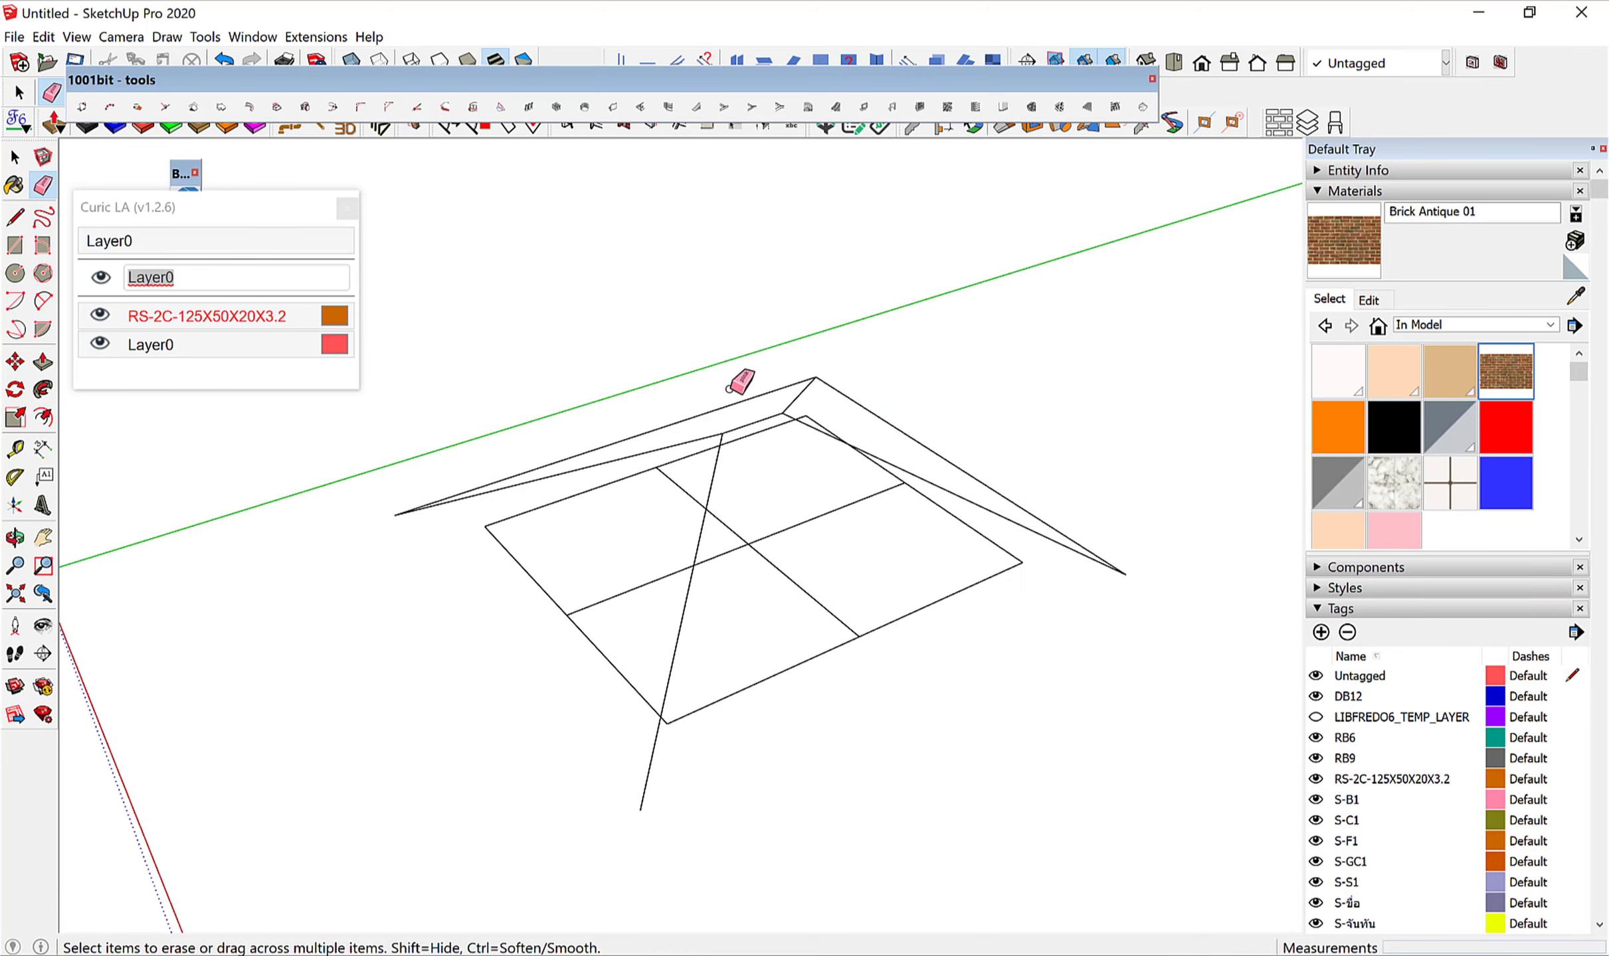
pyautogui.moveTo(921, 430)
pyautogui.mouseDown()
pyautogui.moveTo(792, 407)
pyautogui.moveTo(764, 601)
pyautogui.mouseUp()
pyautogui.moveTo(764, 601)
pyautogui.mouseDown(button='middle')
pyautogui.moveTo(1167, 448)
pyautogui.moveTo(969, 459)
pyautogui.moveTo(872, 668)
pyautogui.moveTo(942, 566)
pyautogui.moveTo(928, 533)
pyautogui.mouseUp(button='middle')
pyautogui.press('space')
# Move the connected roof edges down onto the grid plan.
pyautogui.tripleClick(916, 465)
pyautogui.press('m')
pyautogui.scroll(3, 951, 521)
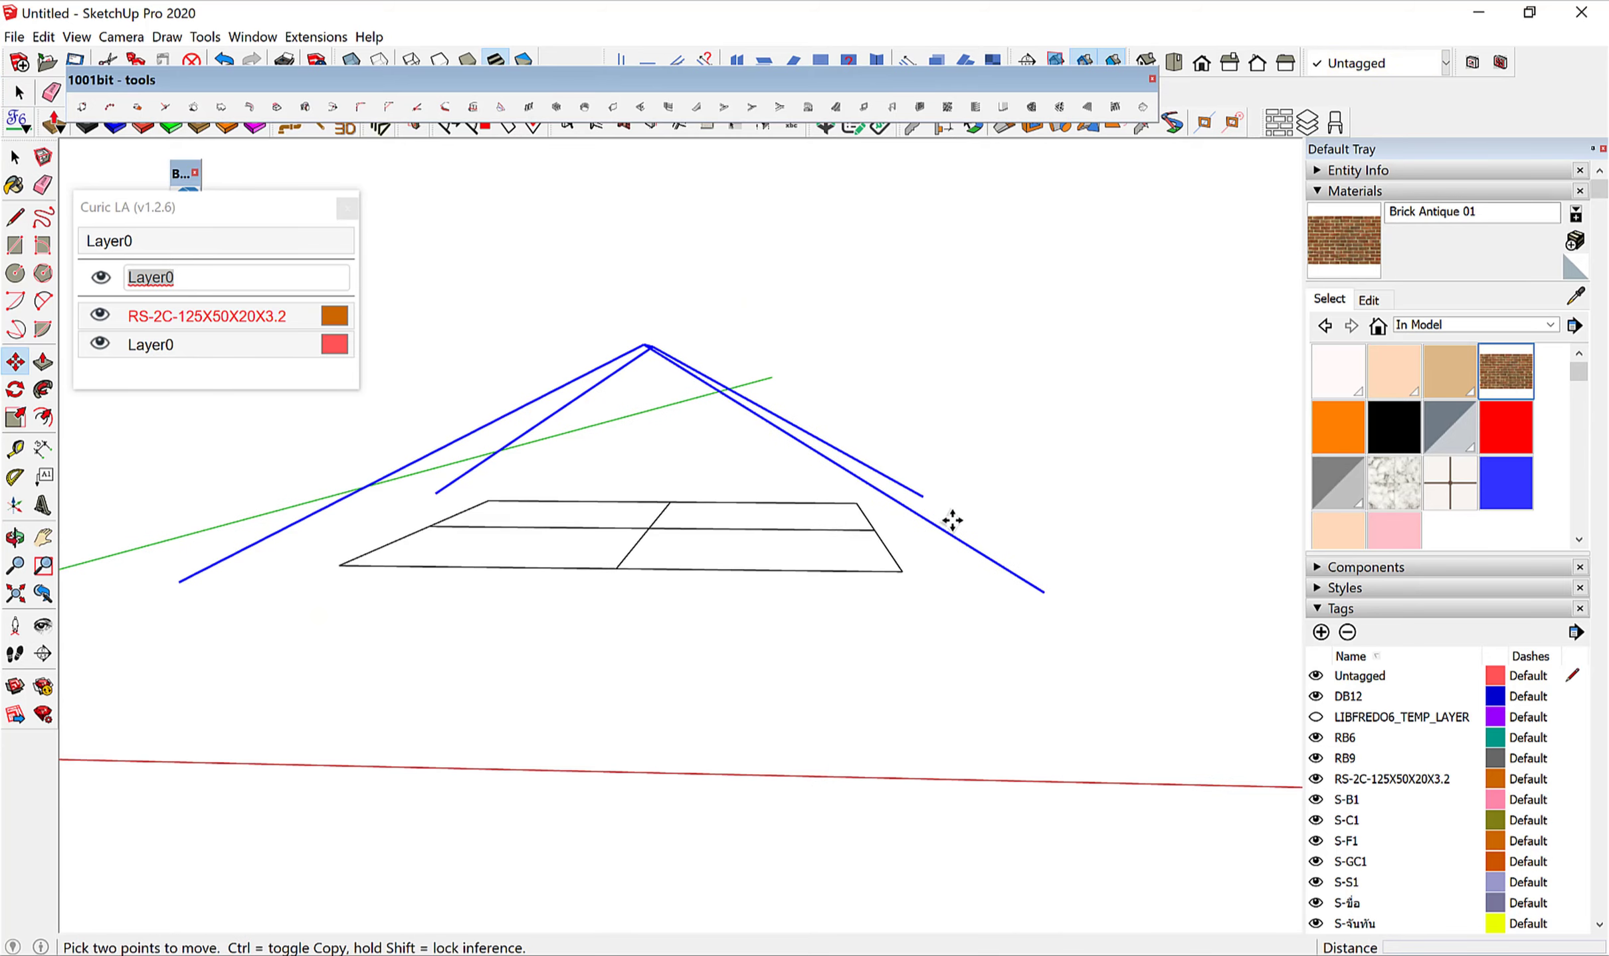
pyautogui.click(946, 533)
pyautogui.scroll(1, 955, 584)
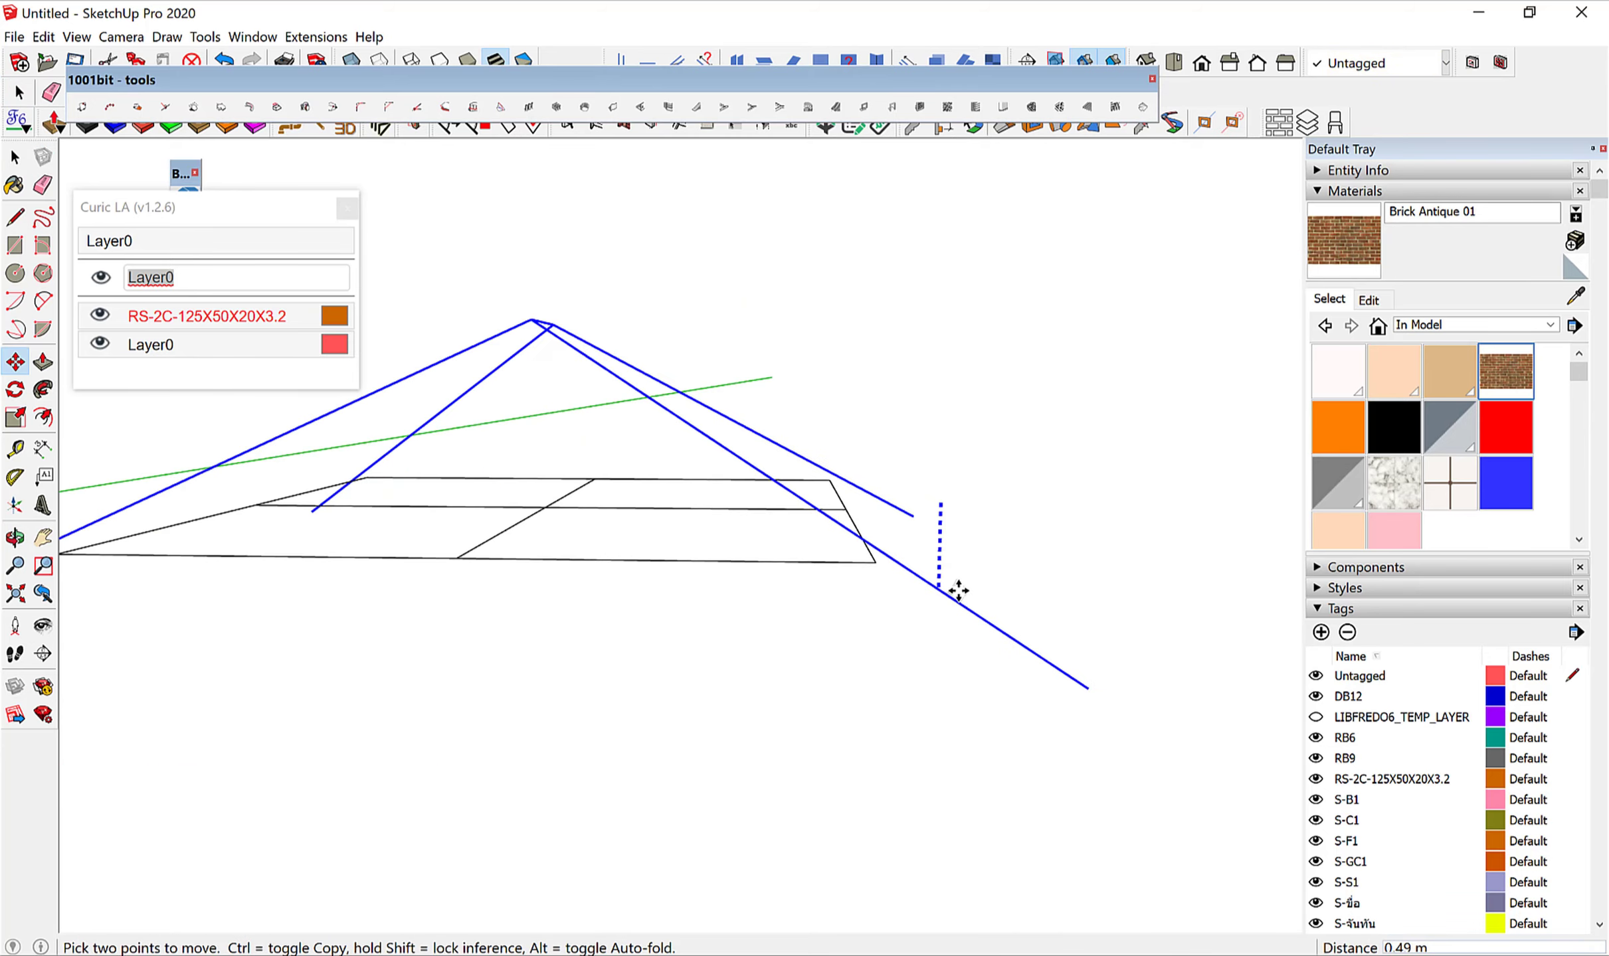
pyautogui.scroll(2, 955, 597)
pyautogui.scroll(2, 963, 608)
pyautogui.scroll(2, 976, 624)
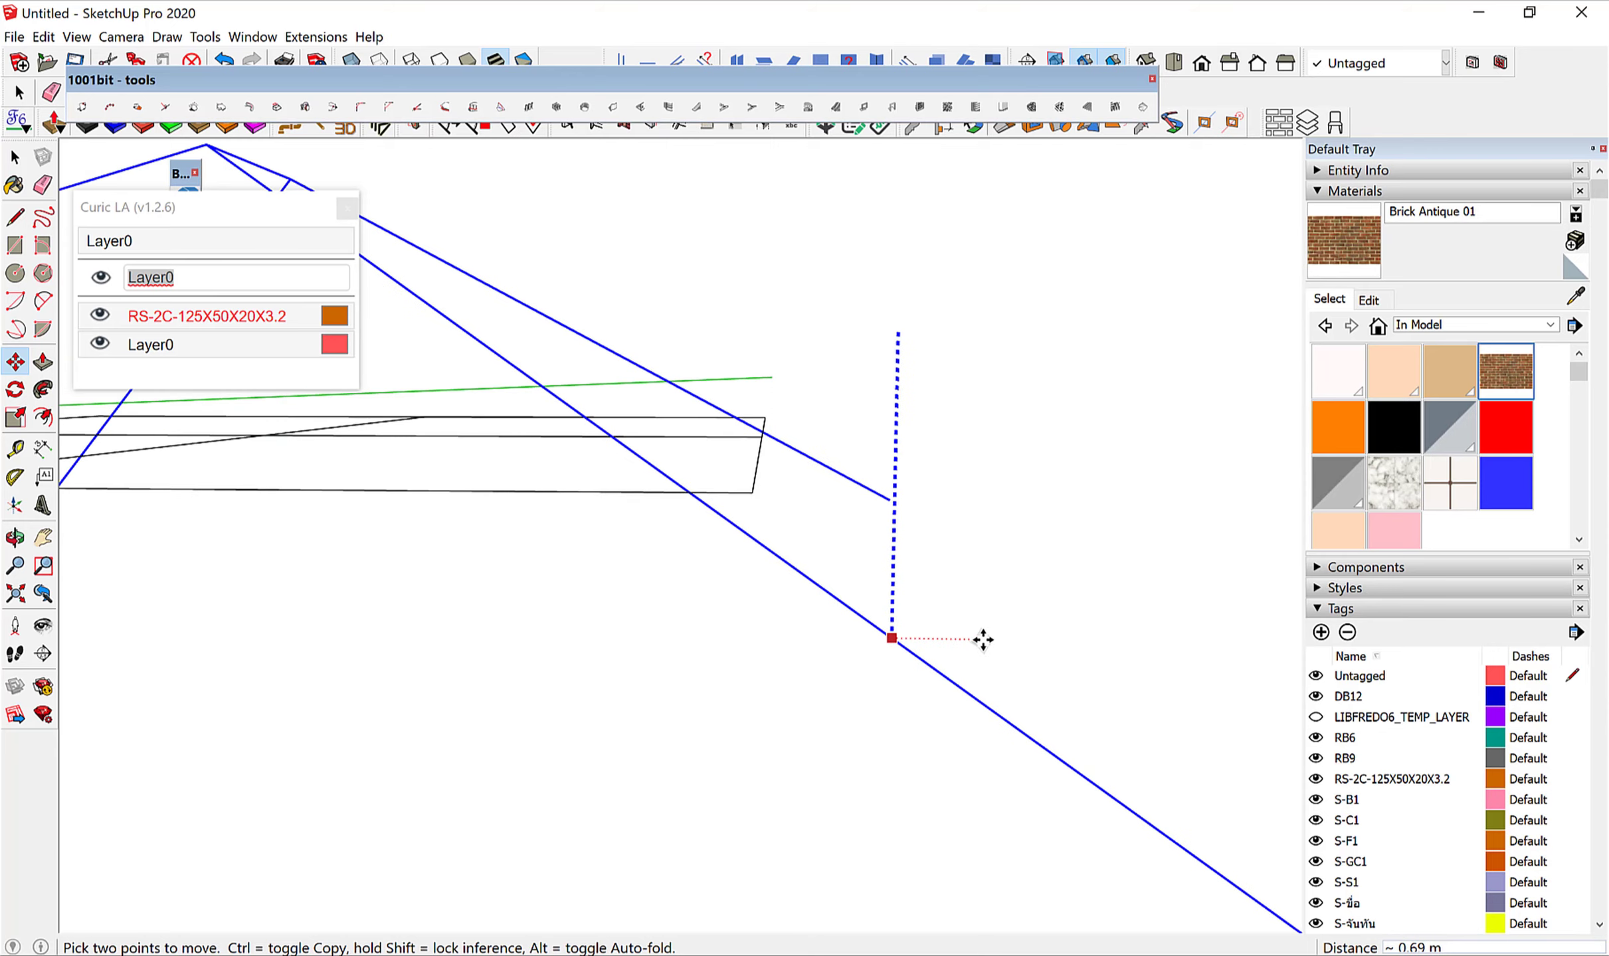
pyautogui.scroll(1, 996, 611)
pyautogui.click(1013, 593)
pyautogui.scroll(-5, 1013, 593)
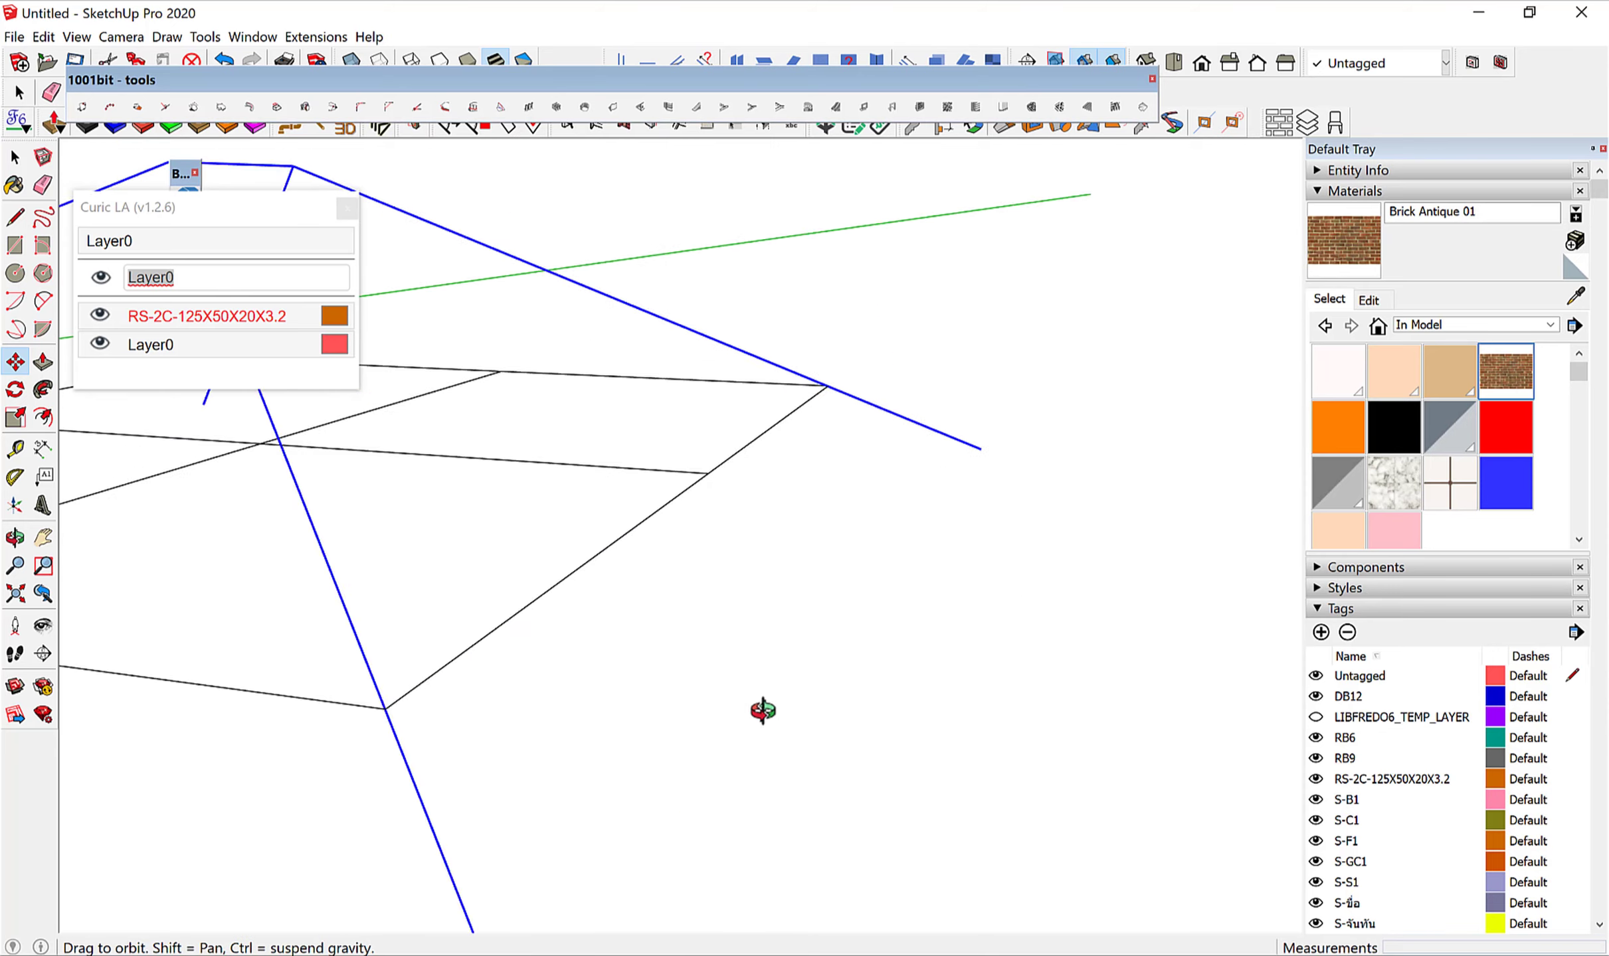
pyautogui.moveTo(761, 712)
pyautogui.mouseDown(button='middle')
pyautogui.moveTo(944, 536)
pyautogui.moveTo(787, 522)
pyautogui.moveTo(1059, 658)
pyautogui.moveTo(927, 626)
pyautogui.moveTo(726, 698)
pyautogui.mouseUp(button='middle')
# Select the three hip lines and the ridge line.
pyautogui.press('space')
pyautogui.click(717, 637)
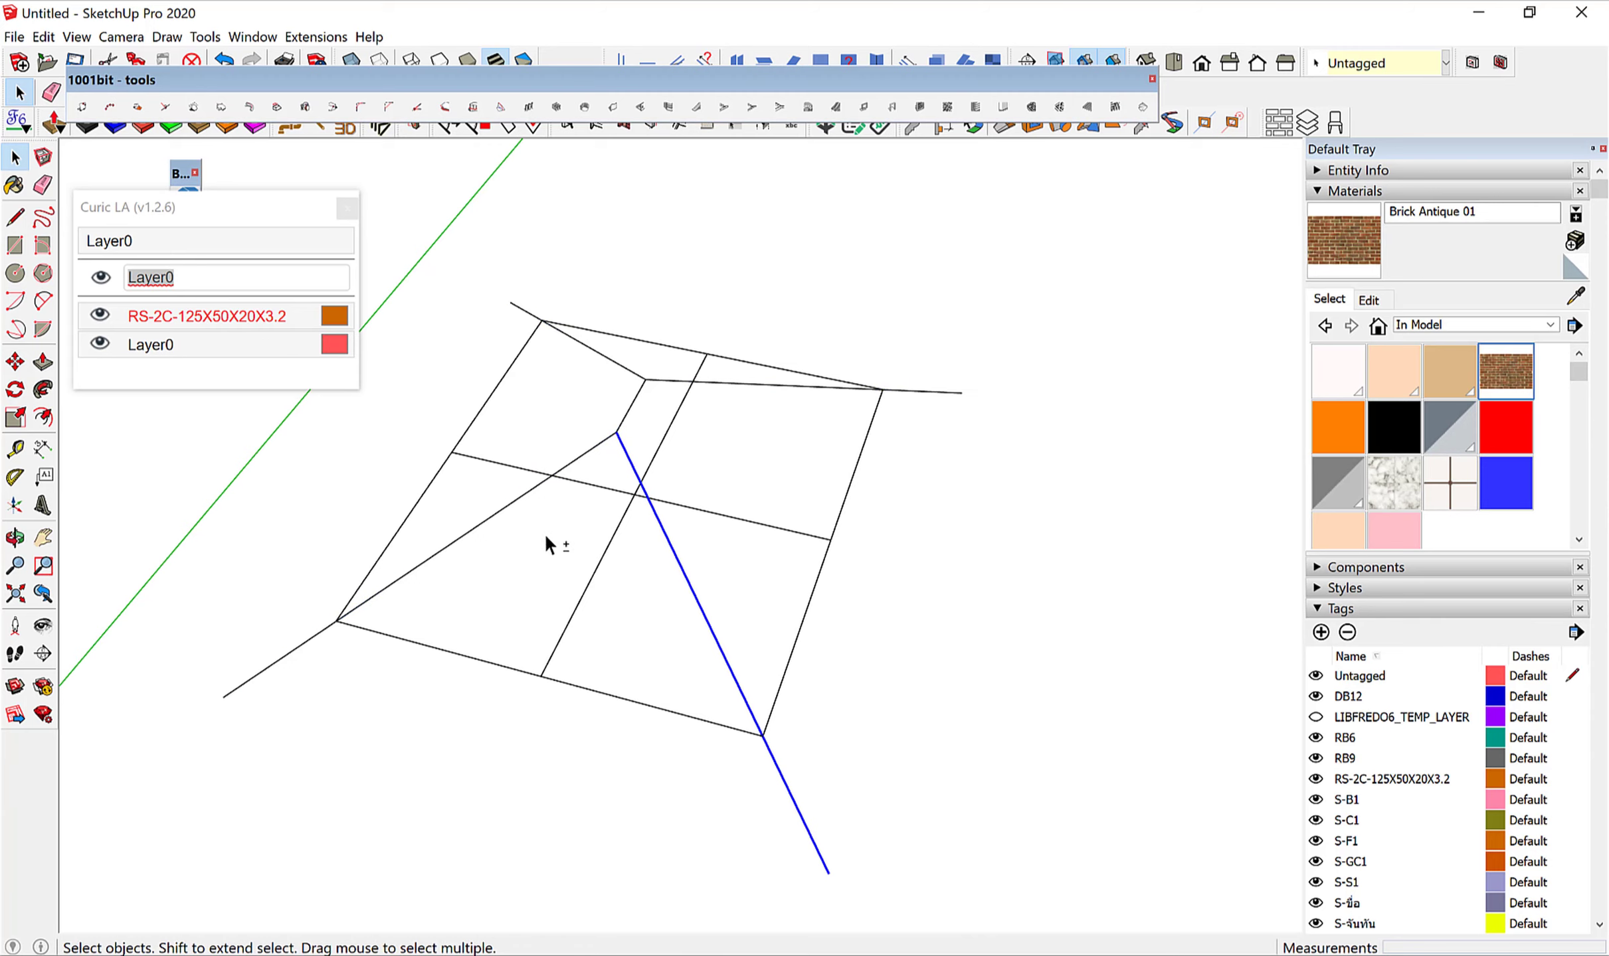
pyautogui.keyDown('shift'); pyautogui.click(512, 516); pyautogui.keyUp('shift')
pyautogui.moveTo(543, 487); pyautogui.dragTo(636, 386, button='middle')
pyautogui.keyDown('shift'); pyautogui.click(637, 353); pyautogui.keyUp('shift')
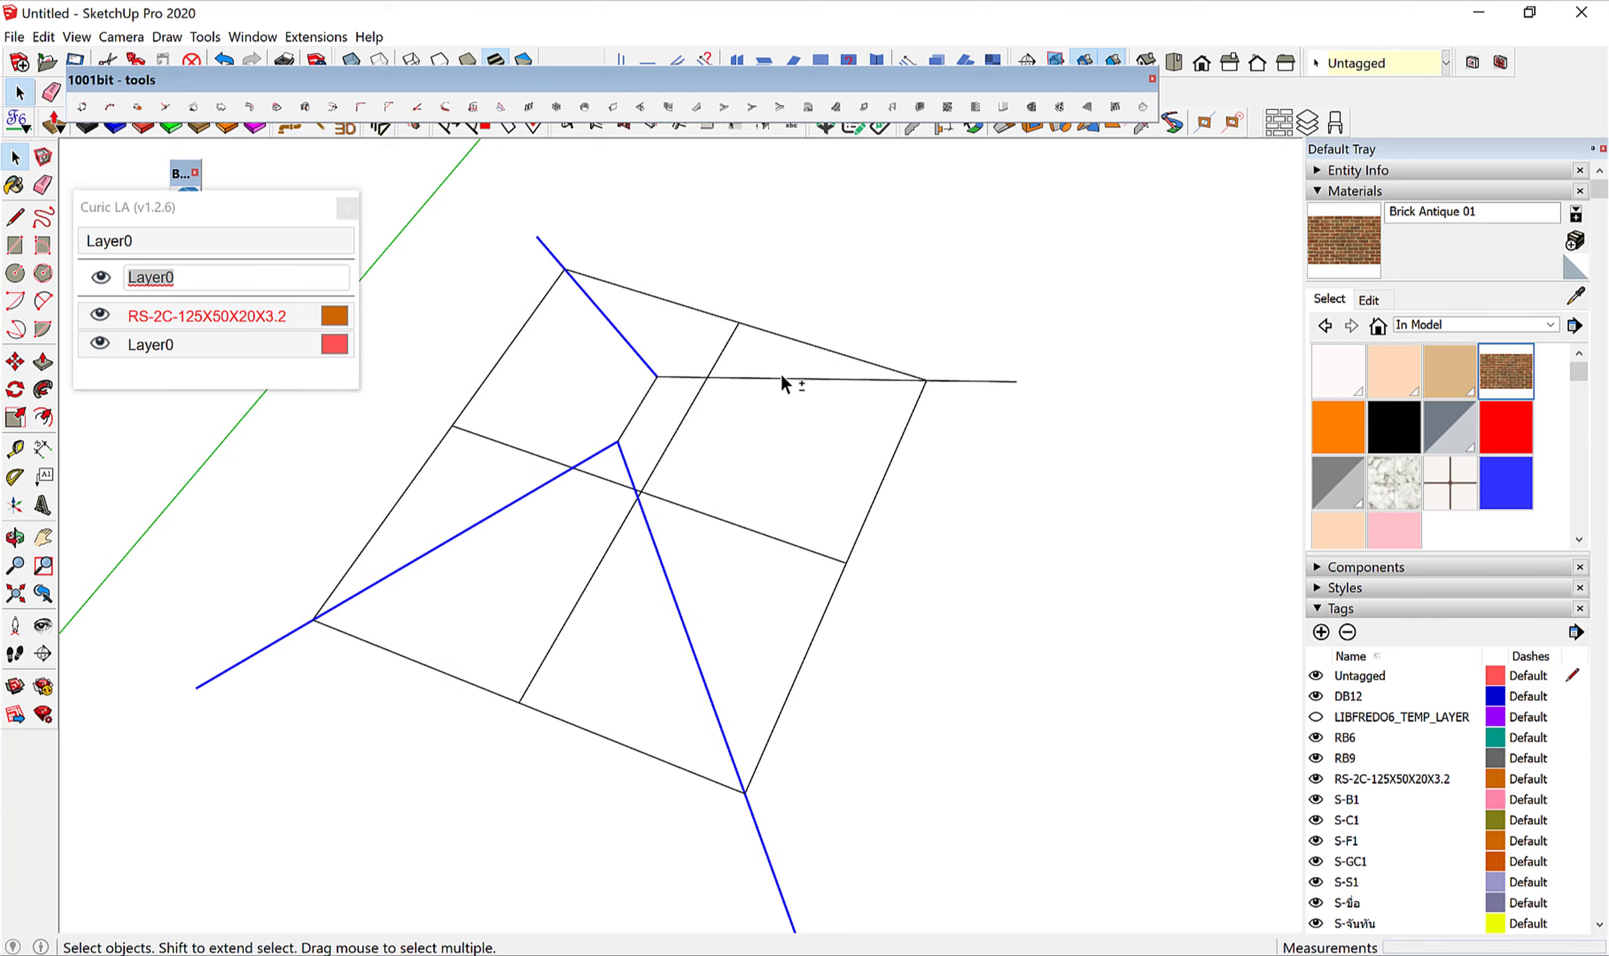
pyautogui.keyDown('shift'); pyautogui.click(783, 377); pyautogui.keyUp('shift')
# Make the selected hip and ridge lines into a group.
pyautogui.rightClick(783, 377)
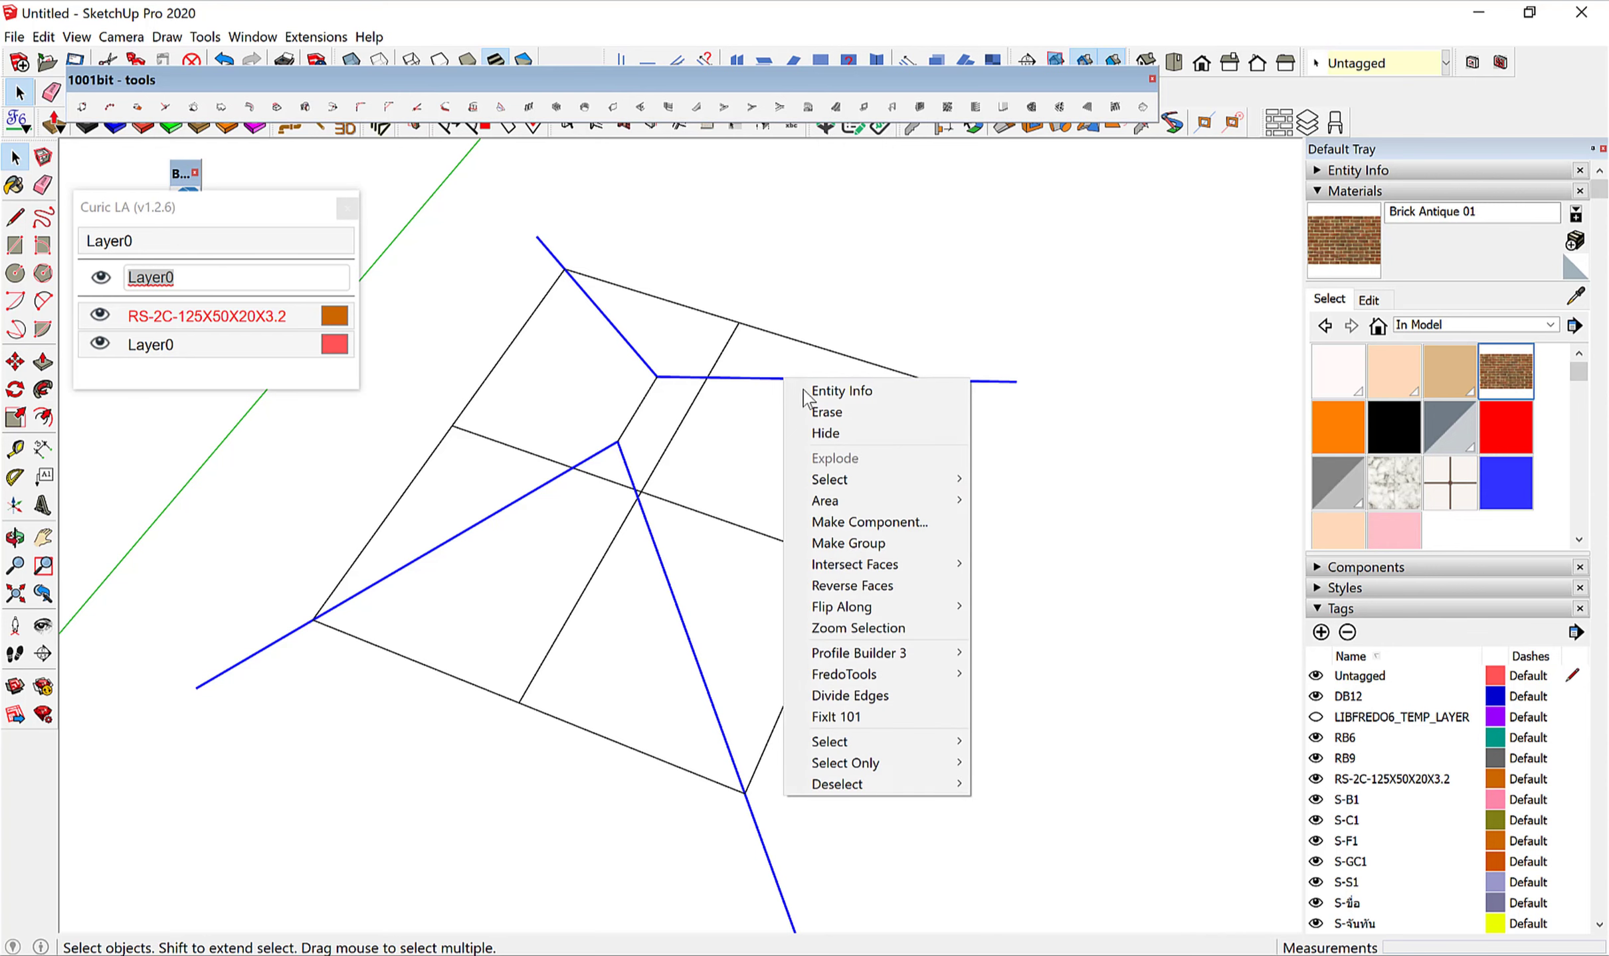
pyautogui.click(911, 538)
pyautogui.moveTo(911, 538)
pyautogui.mouseDown(button='middle')
pyautogui.moveTo(847, 500)
pyautogui.moveTo(871, 403)
pyautogui.mouseUp(button='middle')
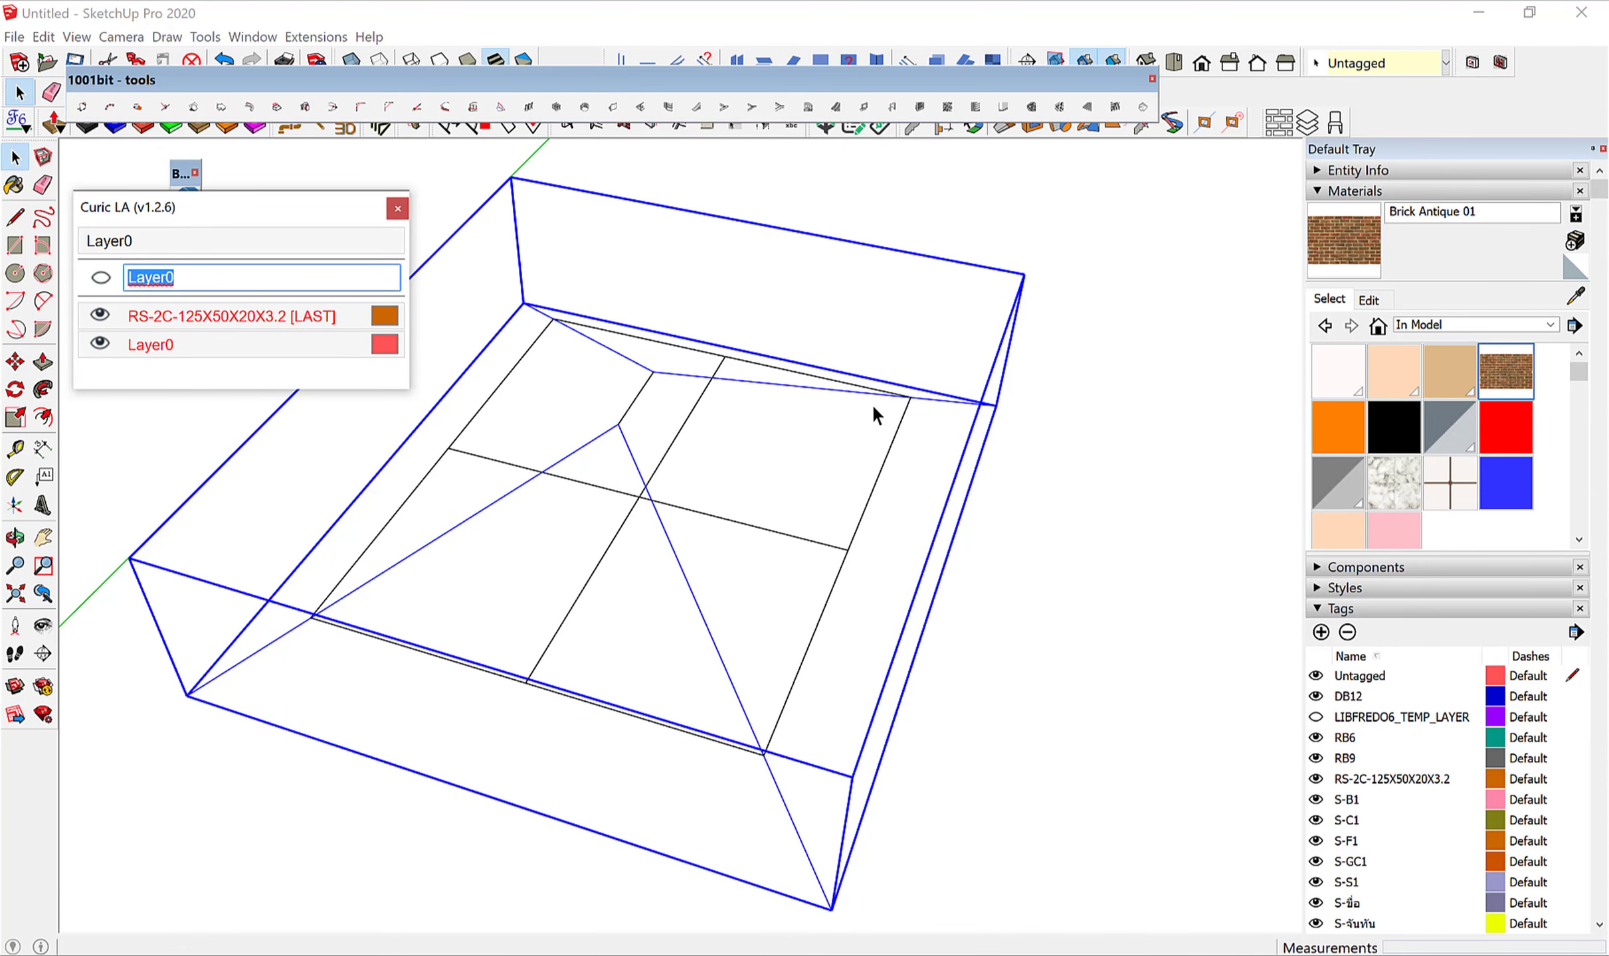
# Tag the roof line group RS-2C-125X50X20X3.2 and clear the selection.
pyautogui.write('RS-')
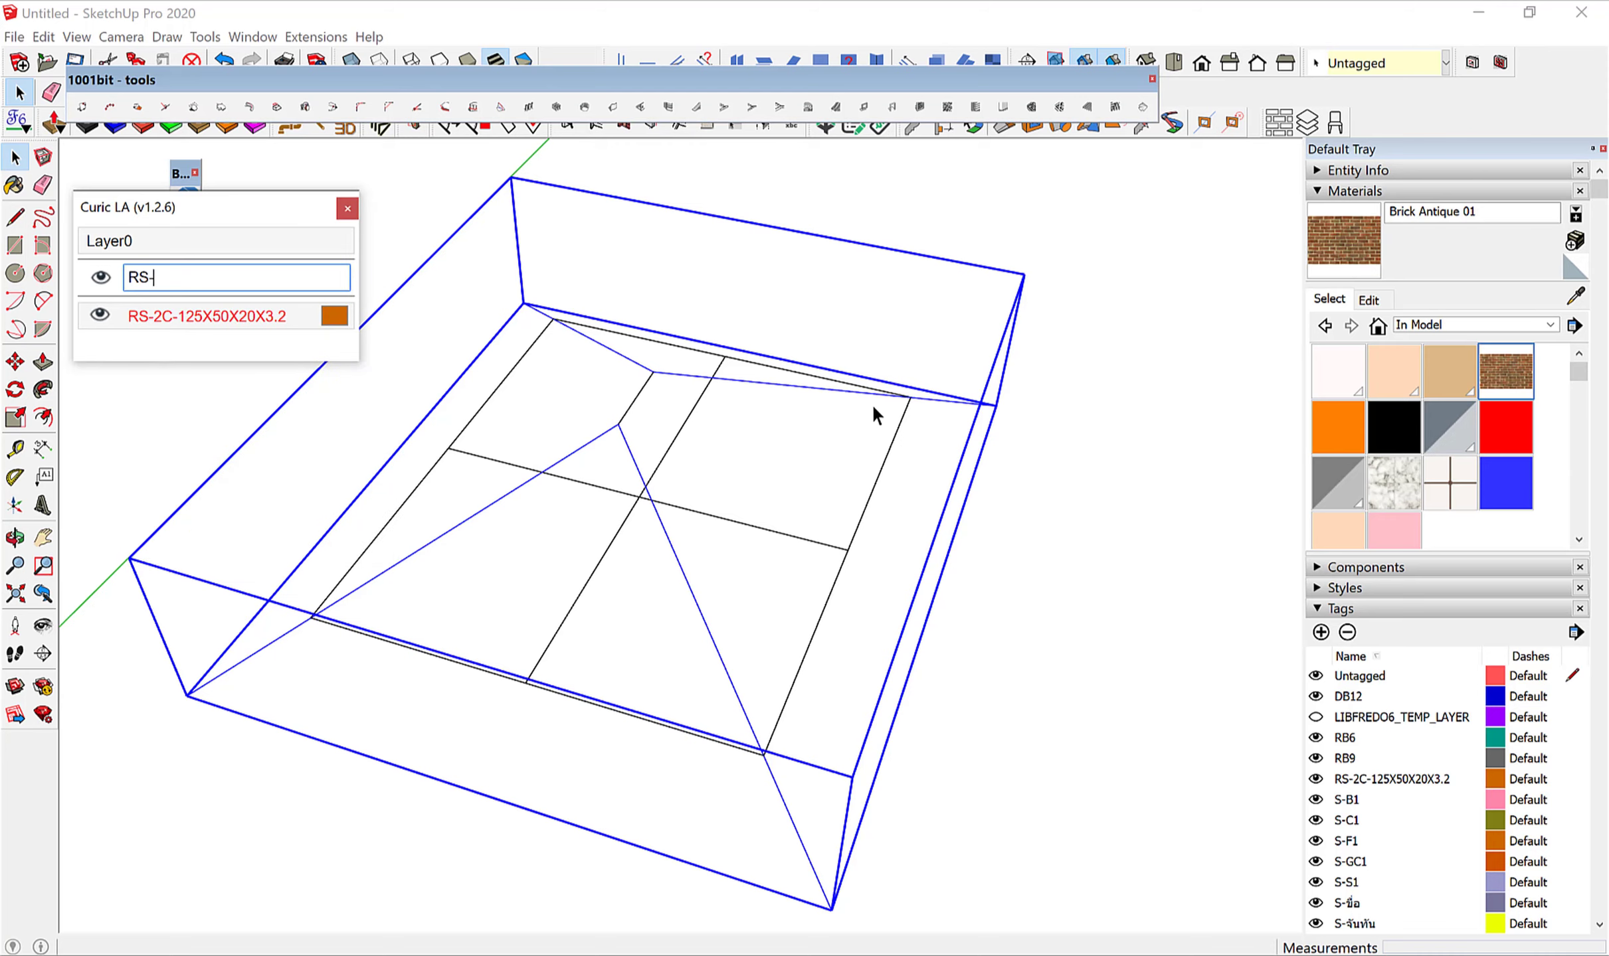
pyautogui.write('2C-12')
pyautogui.write('5X5')
pyautogui.write('0X20X3')
pyautogui.write('.2')
pyautogui.press('Return')
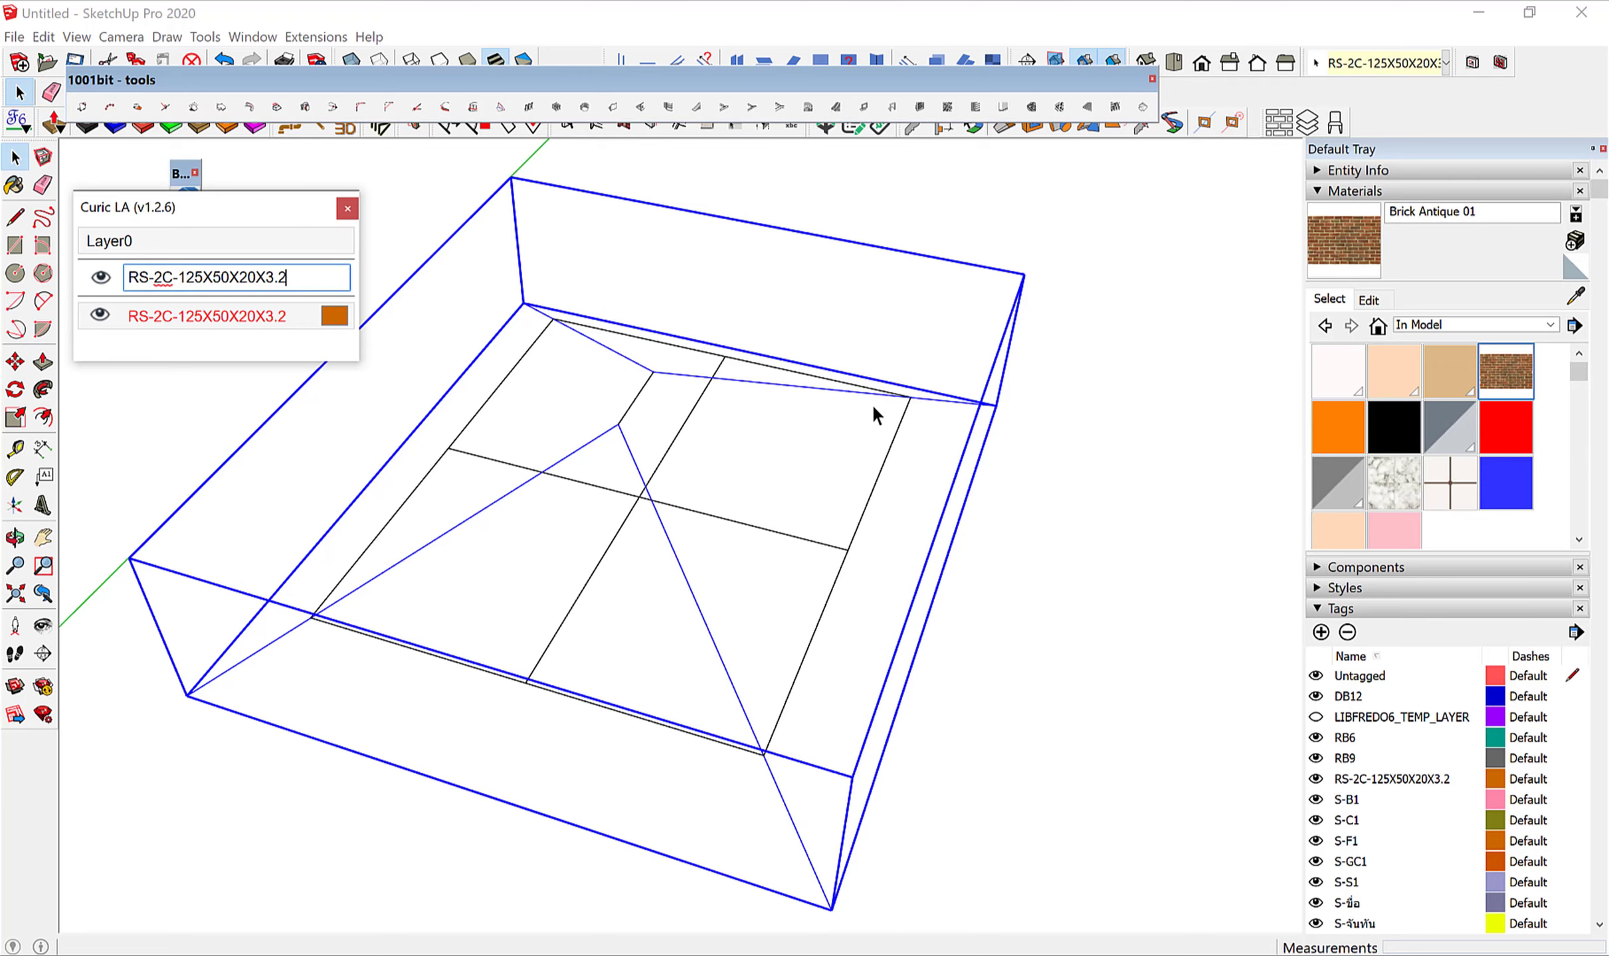
pyautogui.click(997, 534)
pyautogui.moveTo(997, 534)
pyautogui.mouseDown(button='middle')
pyautogui.moveTo(1057, 631)
pyautogui.moveTo(713, 419)
pyautogui.mouseUp(button='middle')
pyautogui.scroll(2, 718, 423)
pyautogui.scroll(2, 718, 423)
# Draw two vertical struts from the roof corner and the hip down to the plan.
pyautogui.press('l')
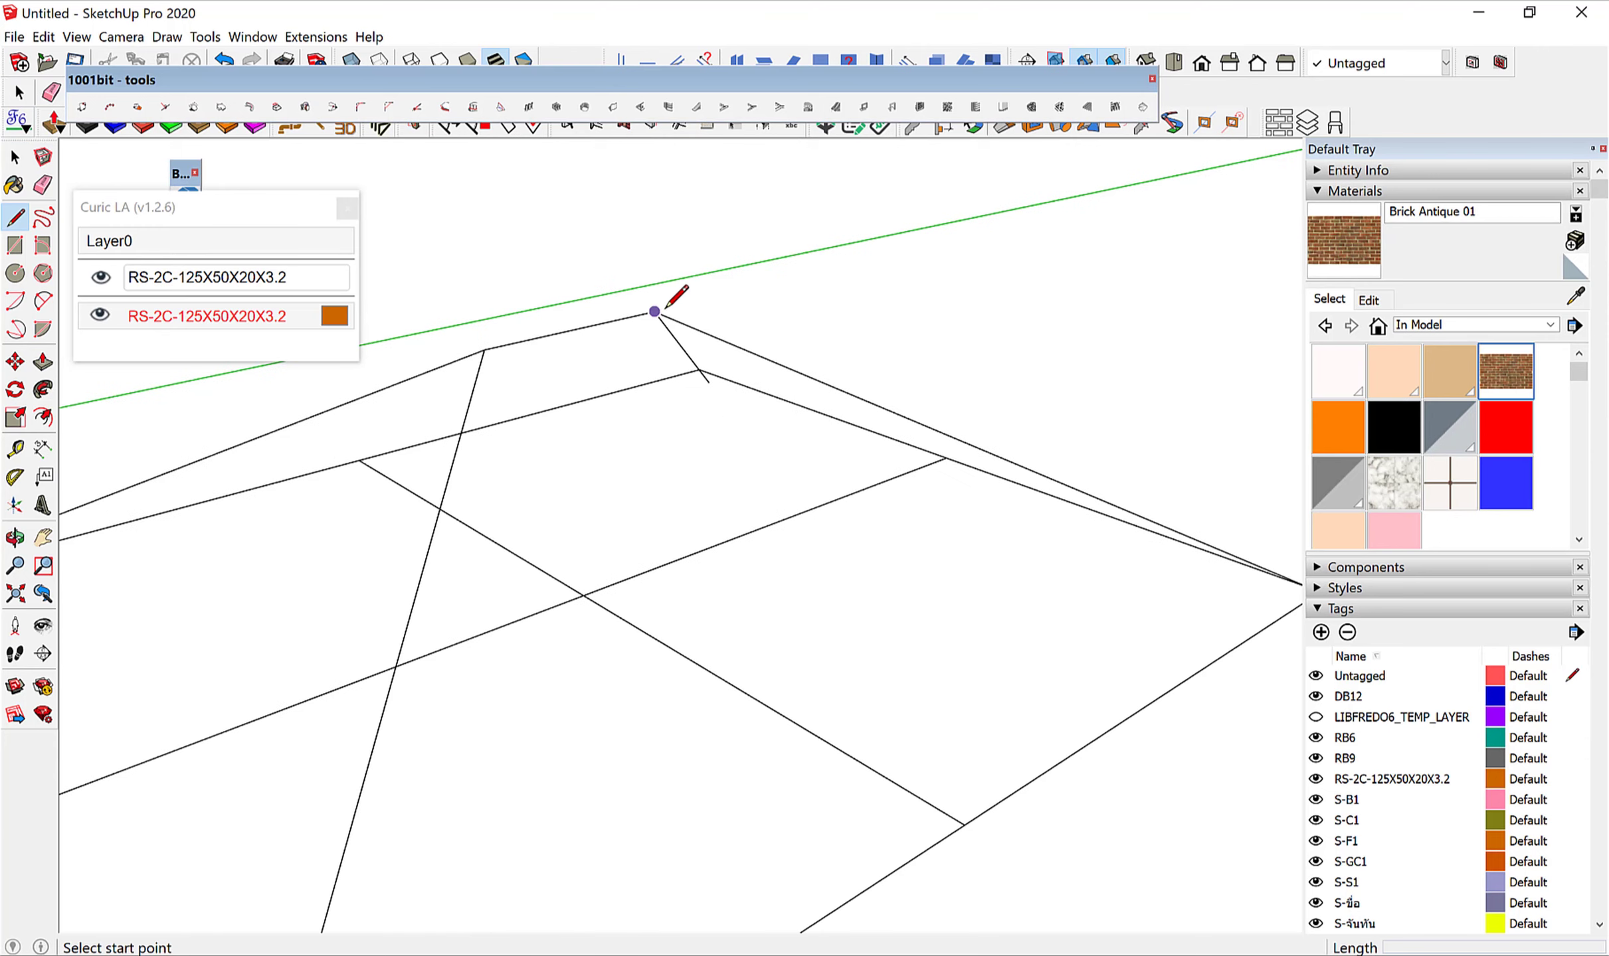
pyautogui.click(654, 312)
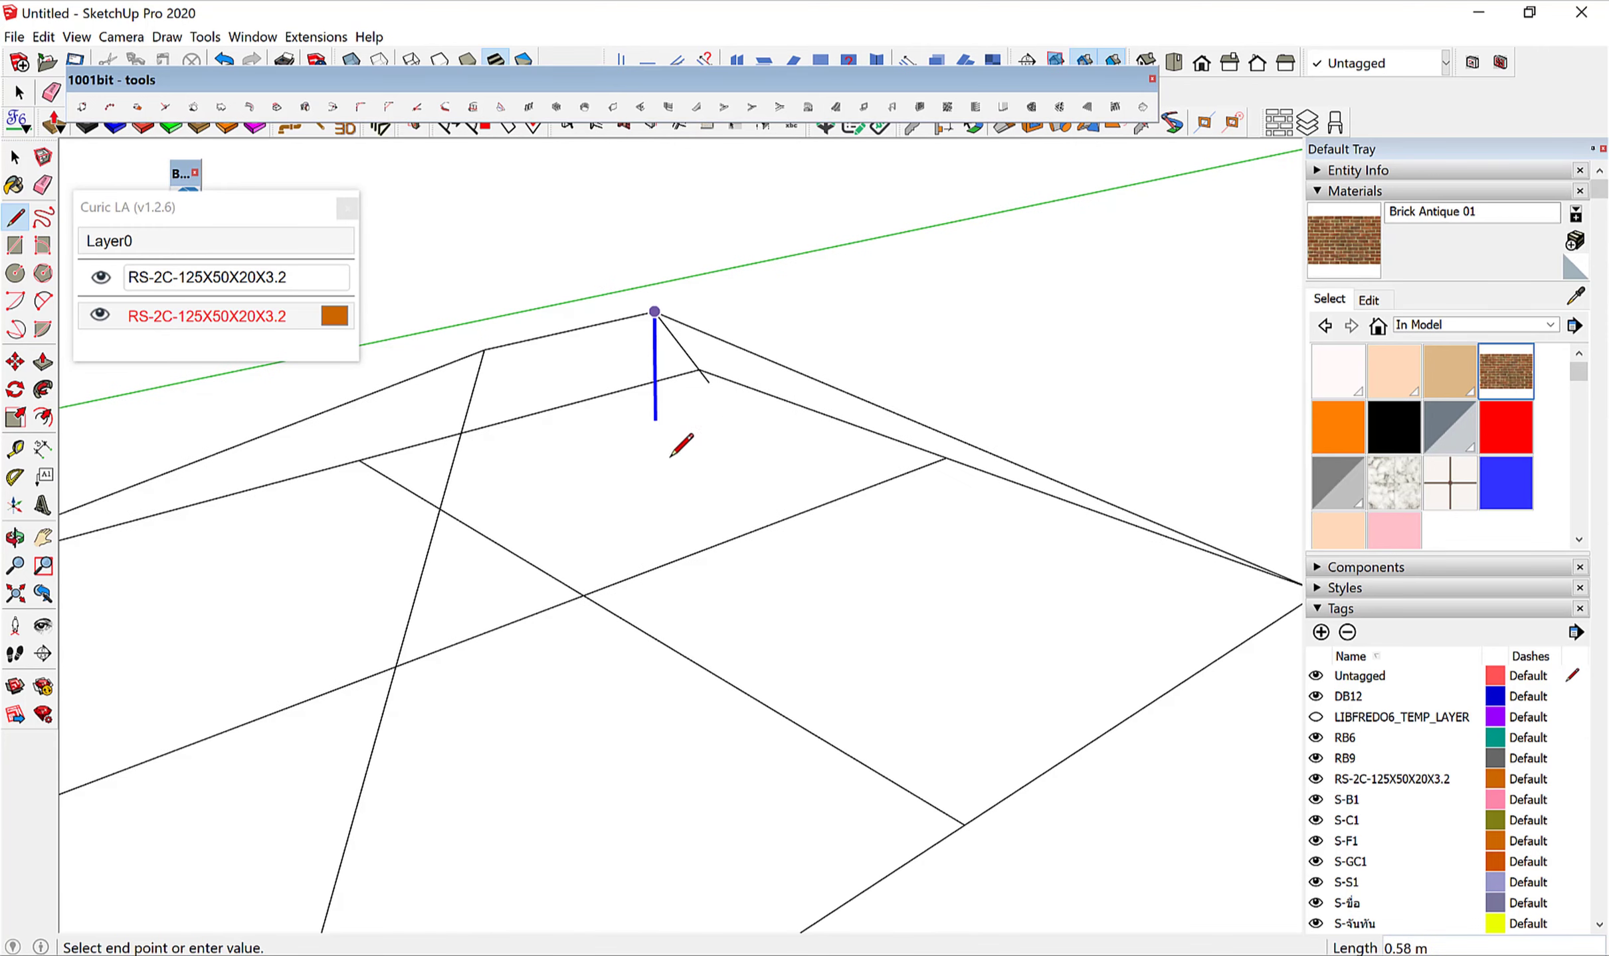
pyautogui.click(668, 557)
pyautogui.scroll(-2, 668, 556)
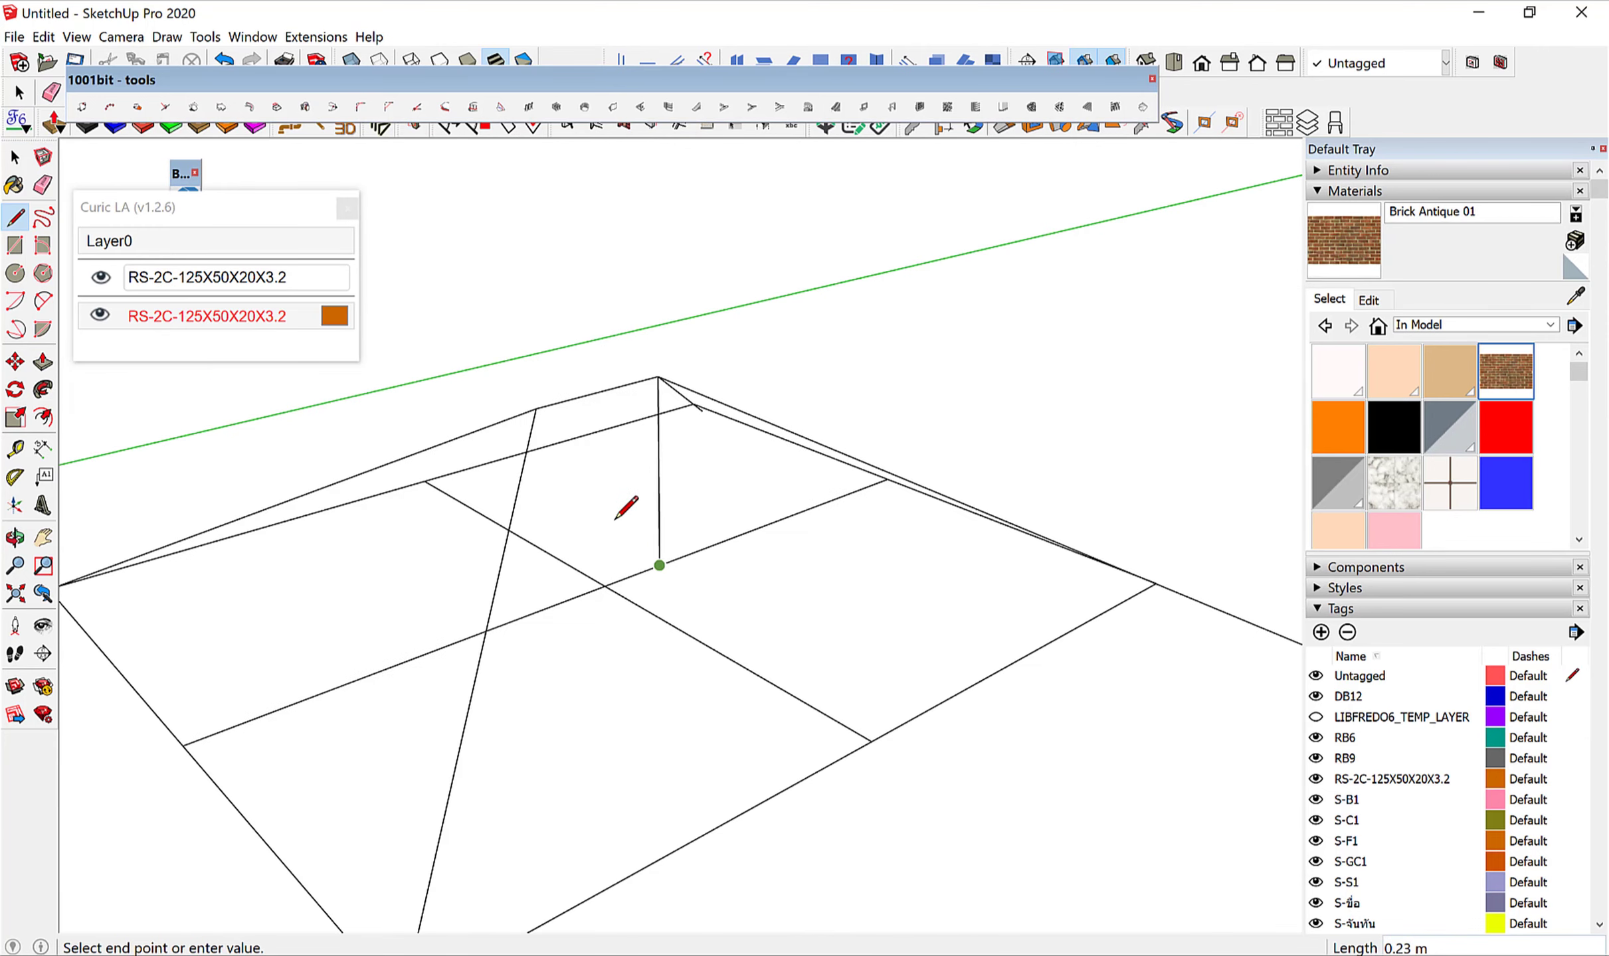
pyautogui.press('Escape')
pyautogui.click(536, 408)
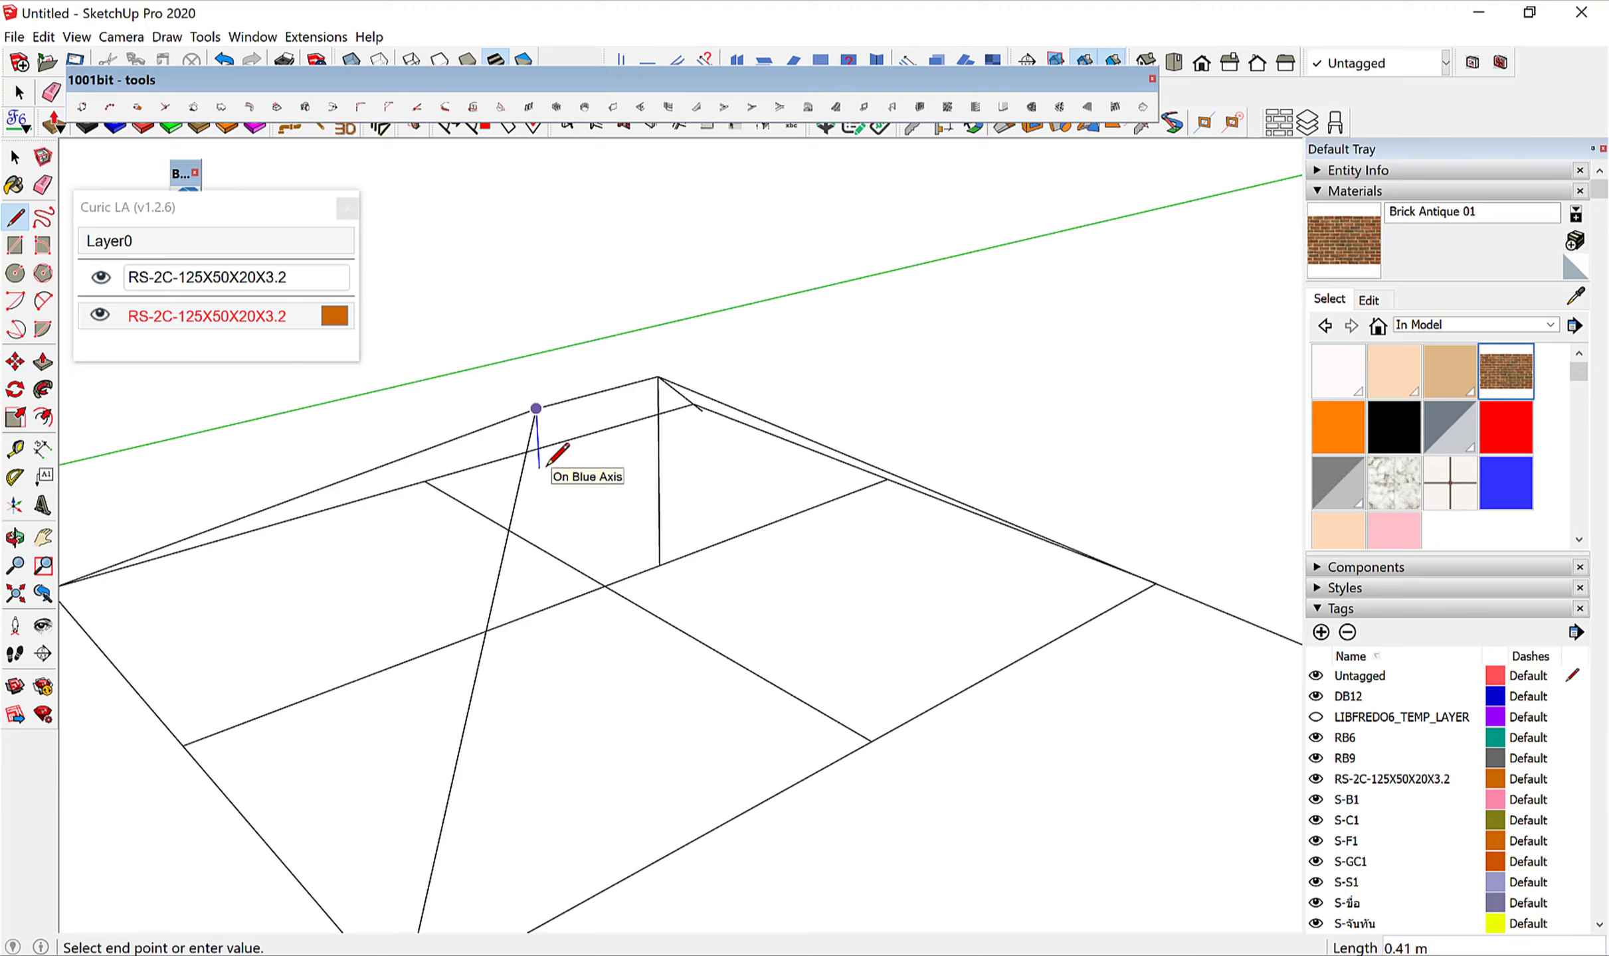
pyautogui.click(550, 607)
pyautogui.moveTo(694, 597); pyautogui.dragTo(546, 694, button='middle')
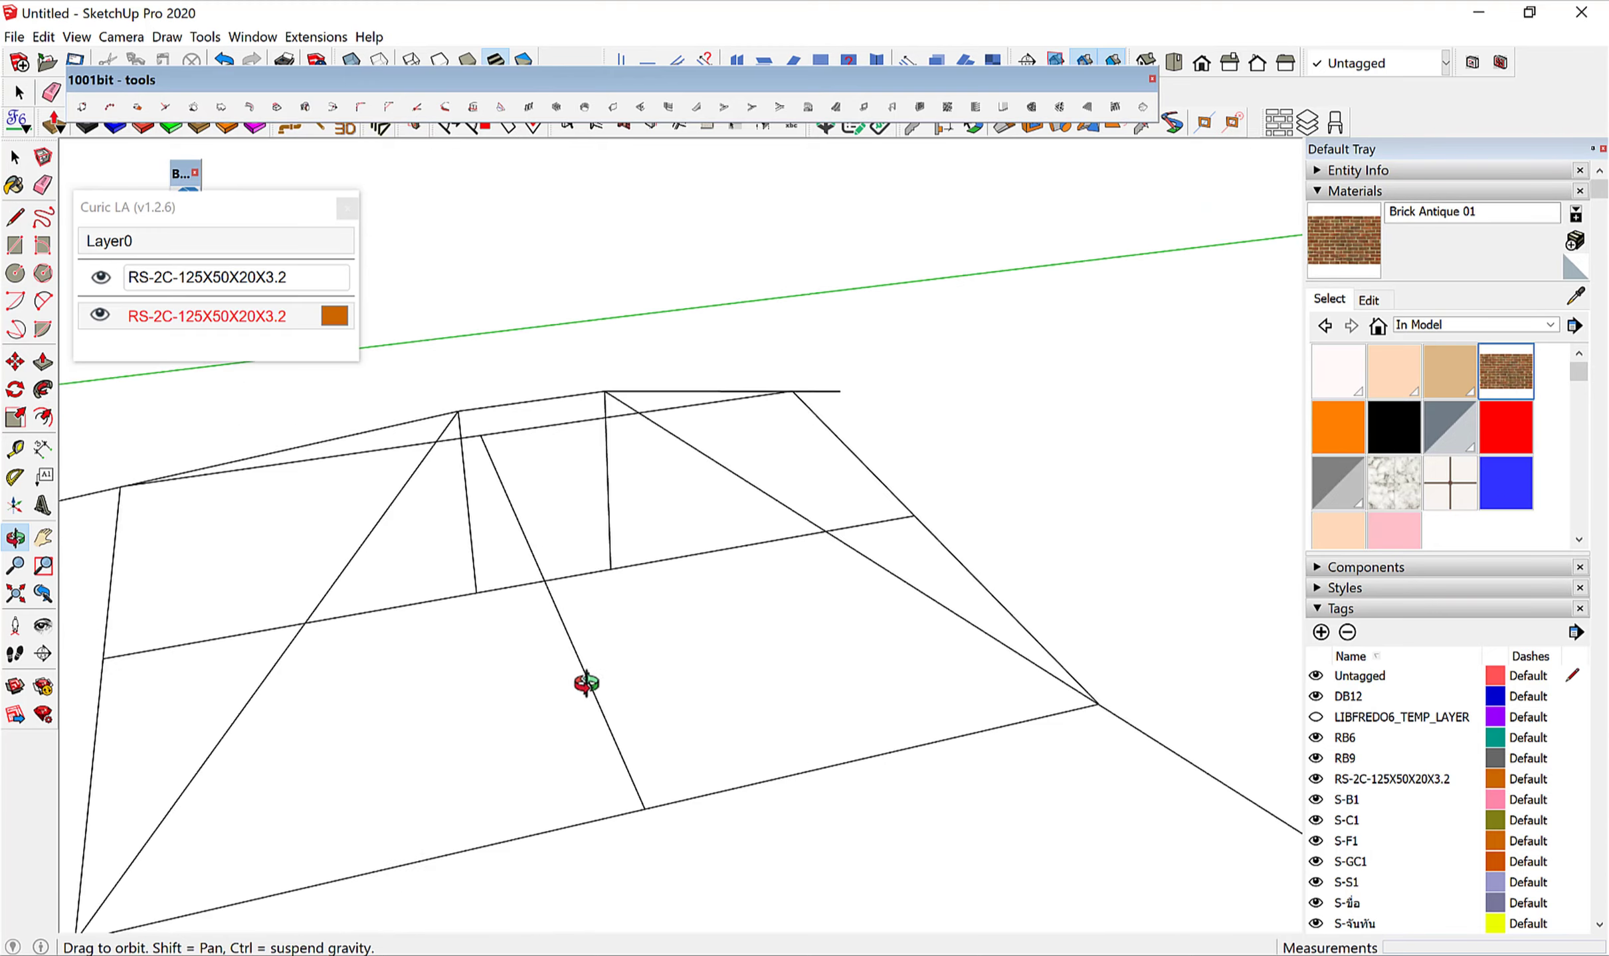
pyautogui.press('space')
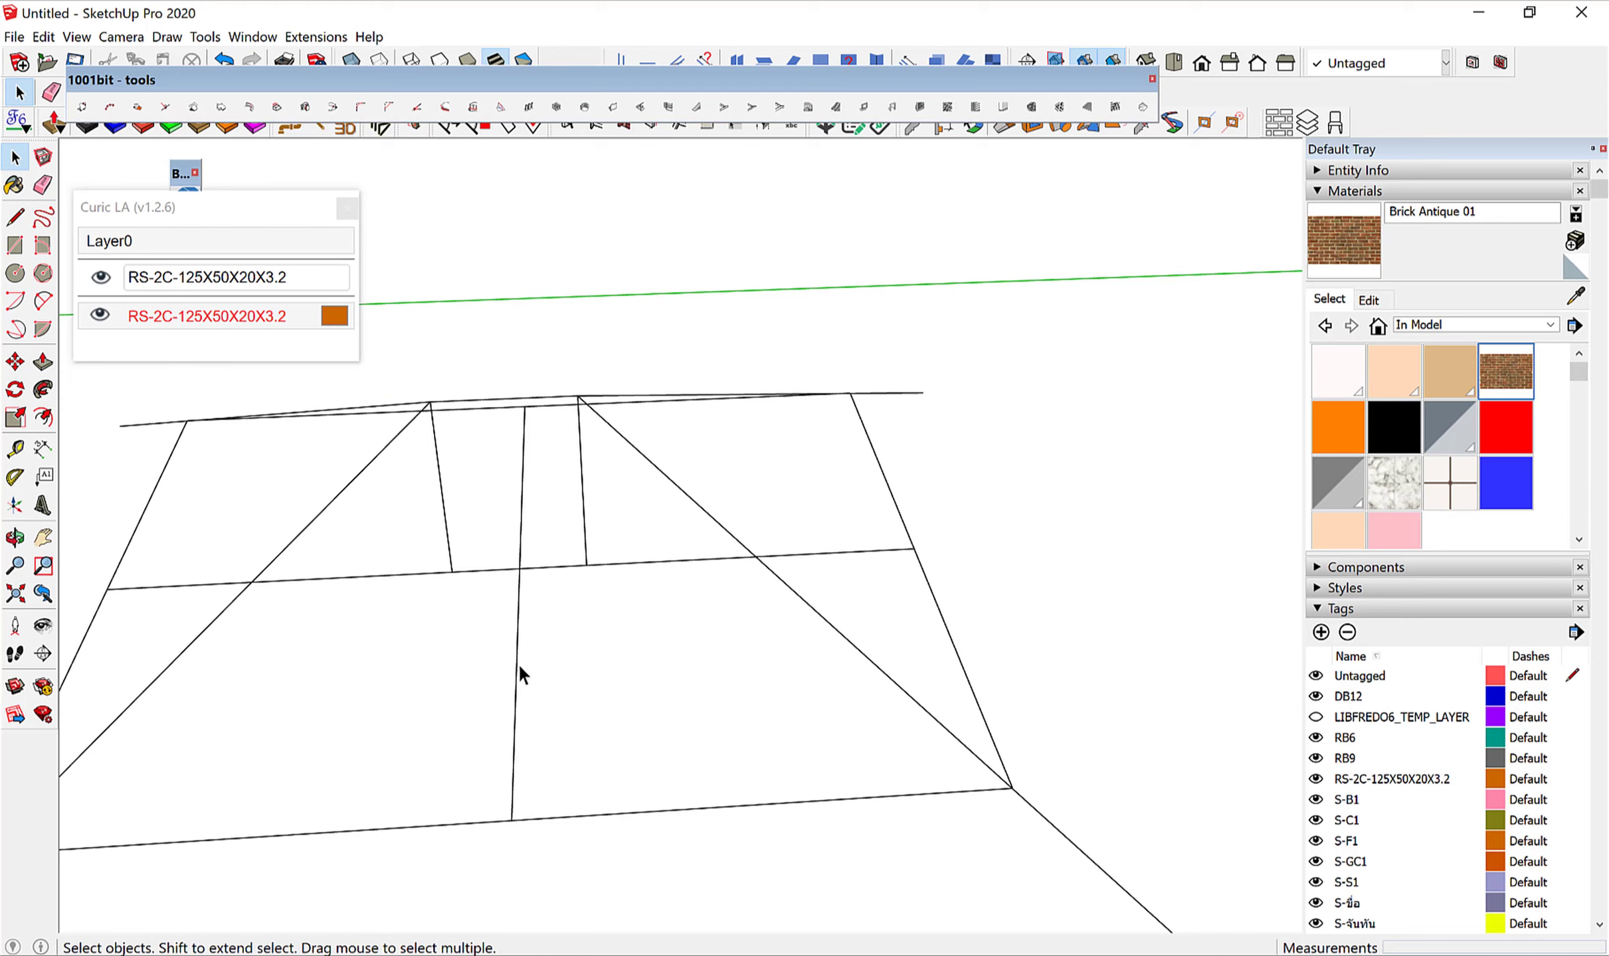
# Select the two vertical struts and make them a group.
pyautogui.click(516, 666)
pyautogui.moveTo(512, 672); pyautogui.dragTo(497, 578, button='middle')
pyautogui.click(468, 528)
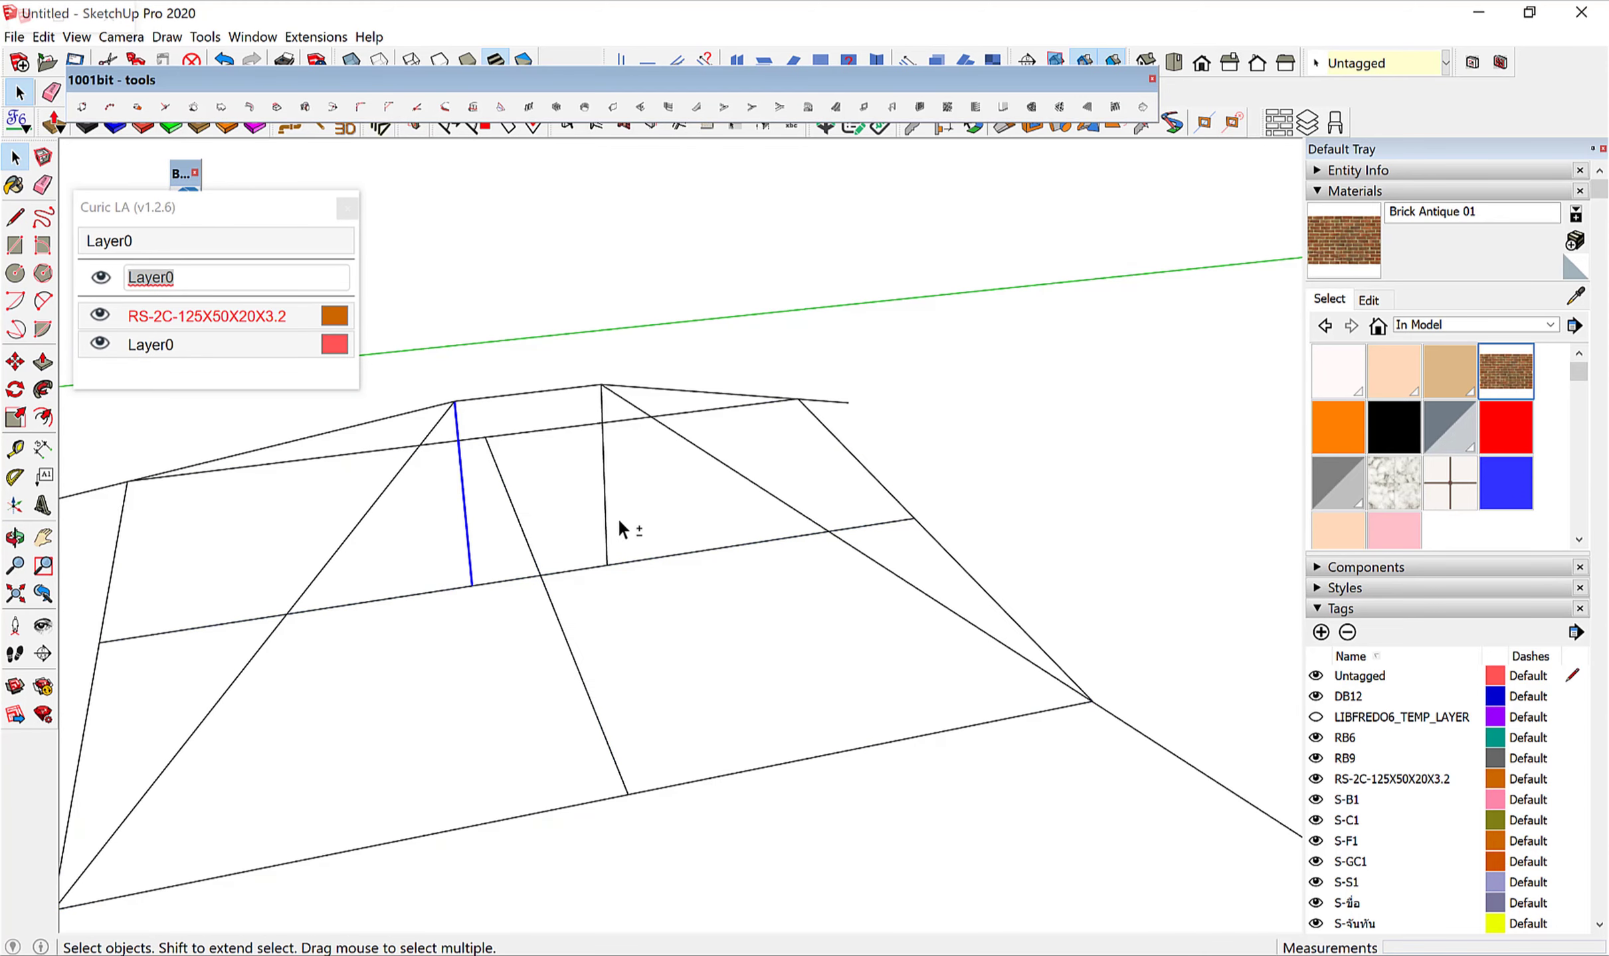
pyautogui.keyDown('shift'); pyautogui.click(606, 498); pyautogui.keyUp('shift')
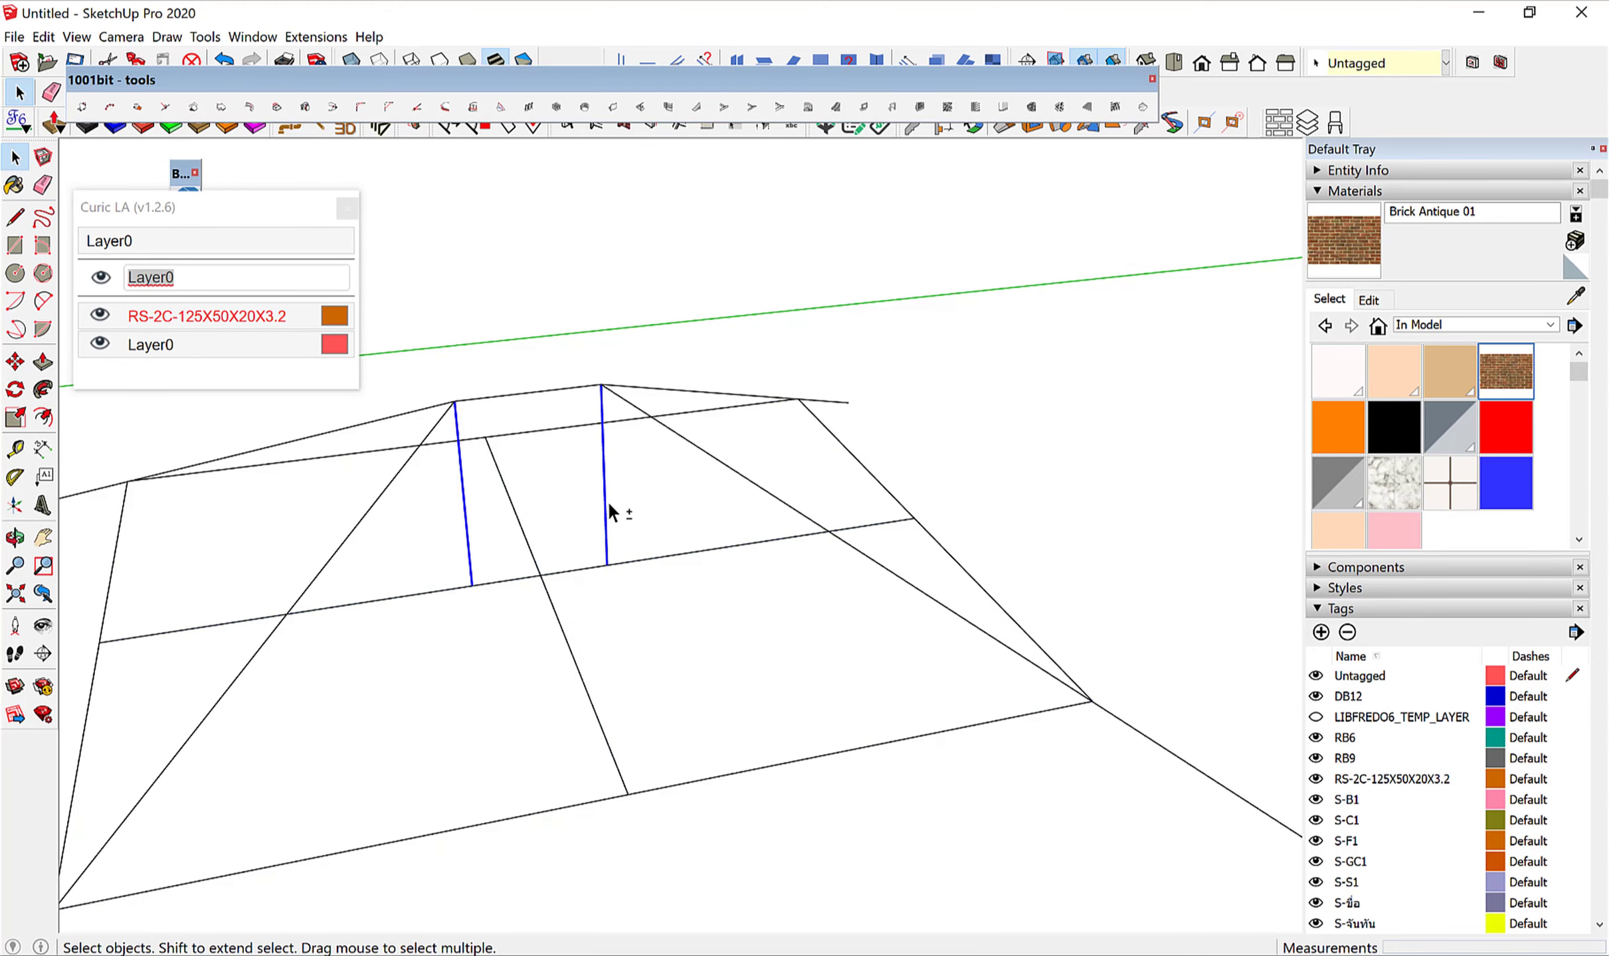
pyautogui.rightClick(608, 502)
pyautogui.click(704, 666)
# Split the roof's top edge with a short line, then make the ridge edge a group.
pyautogui.click(531, 395)
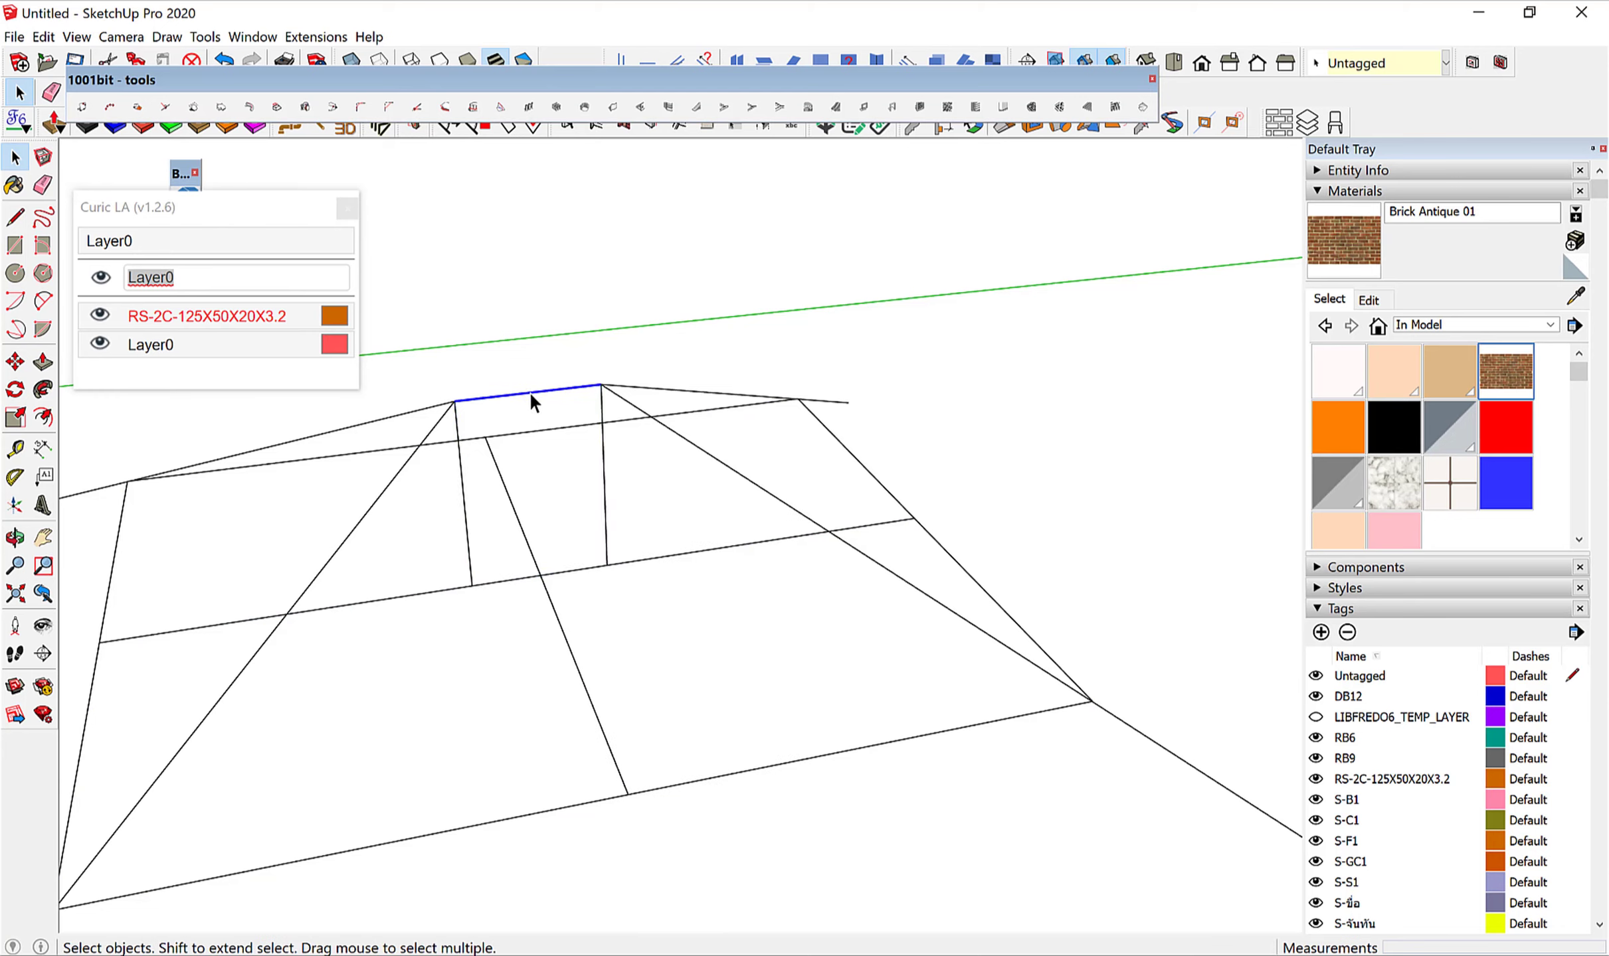
pyautogui.press('l')
pyautogui.click(455, 401)
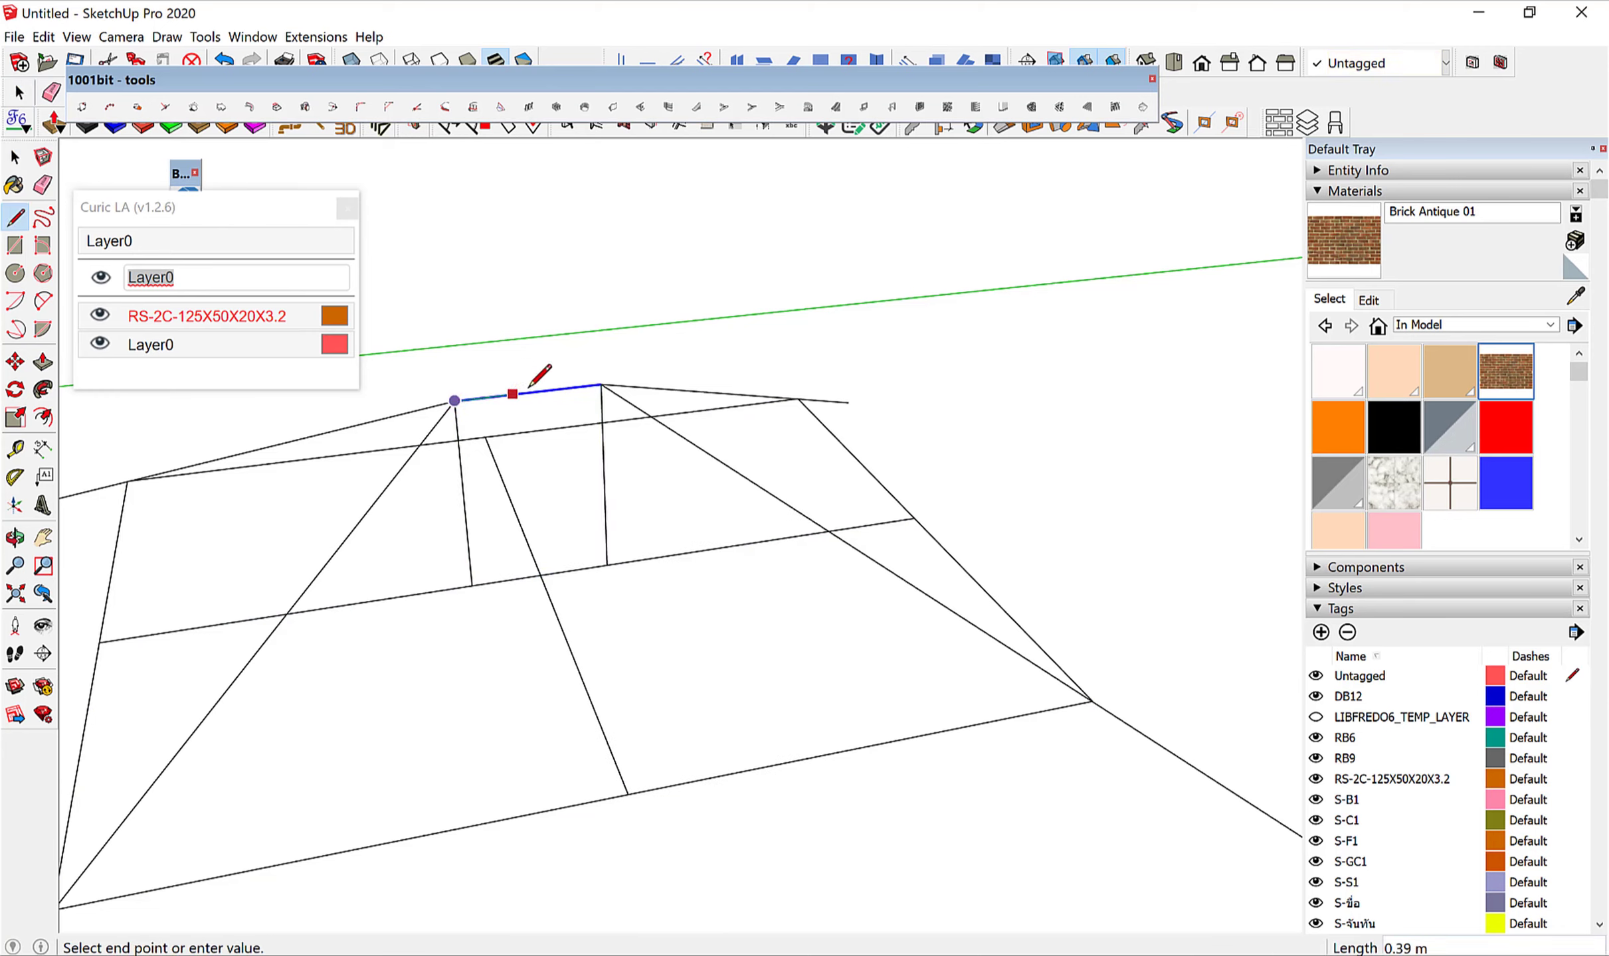
pyautogui.click(528, 393)
pyautogui.press('space')
pyautogui.click(539, 393)
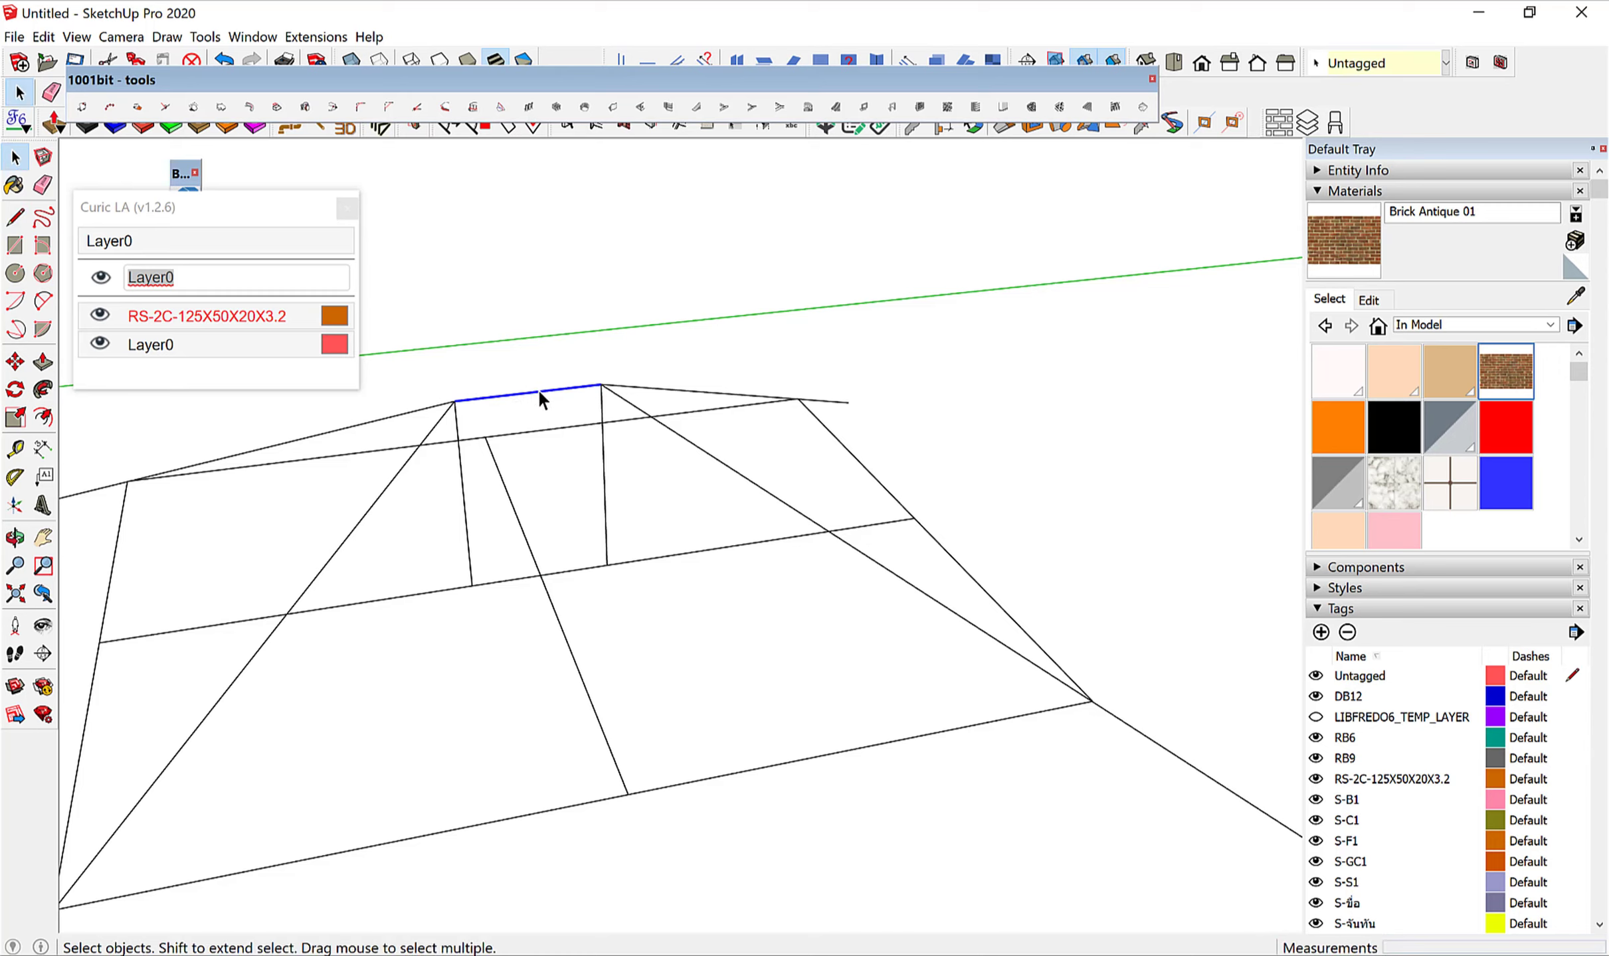
pyautogui.rightClick(540, 391)
pyautogui.click(634, 555)
# Filter the Curic LA tag list by searching 'RS-', removing the stray character.
pyautogui.moveTo(482, 368); pyautogui.dragTo(507, 384, button='middle')
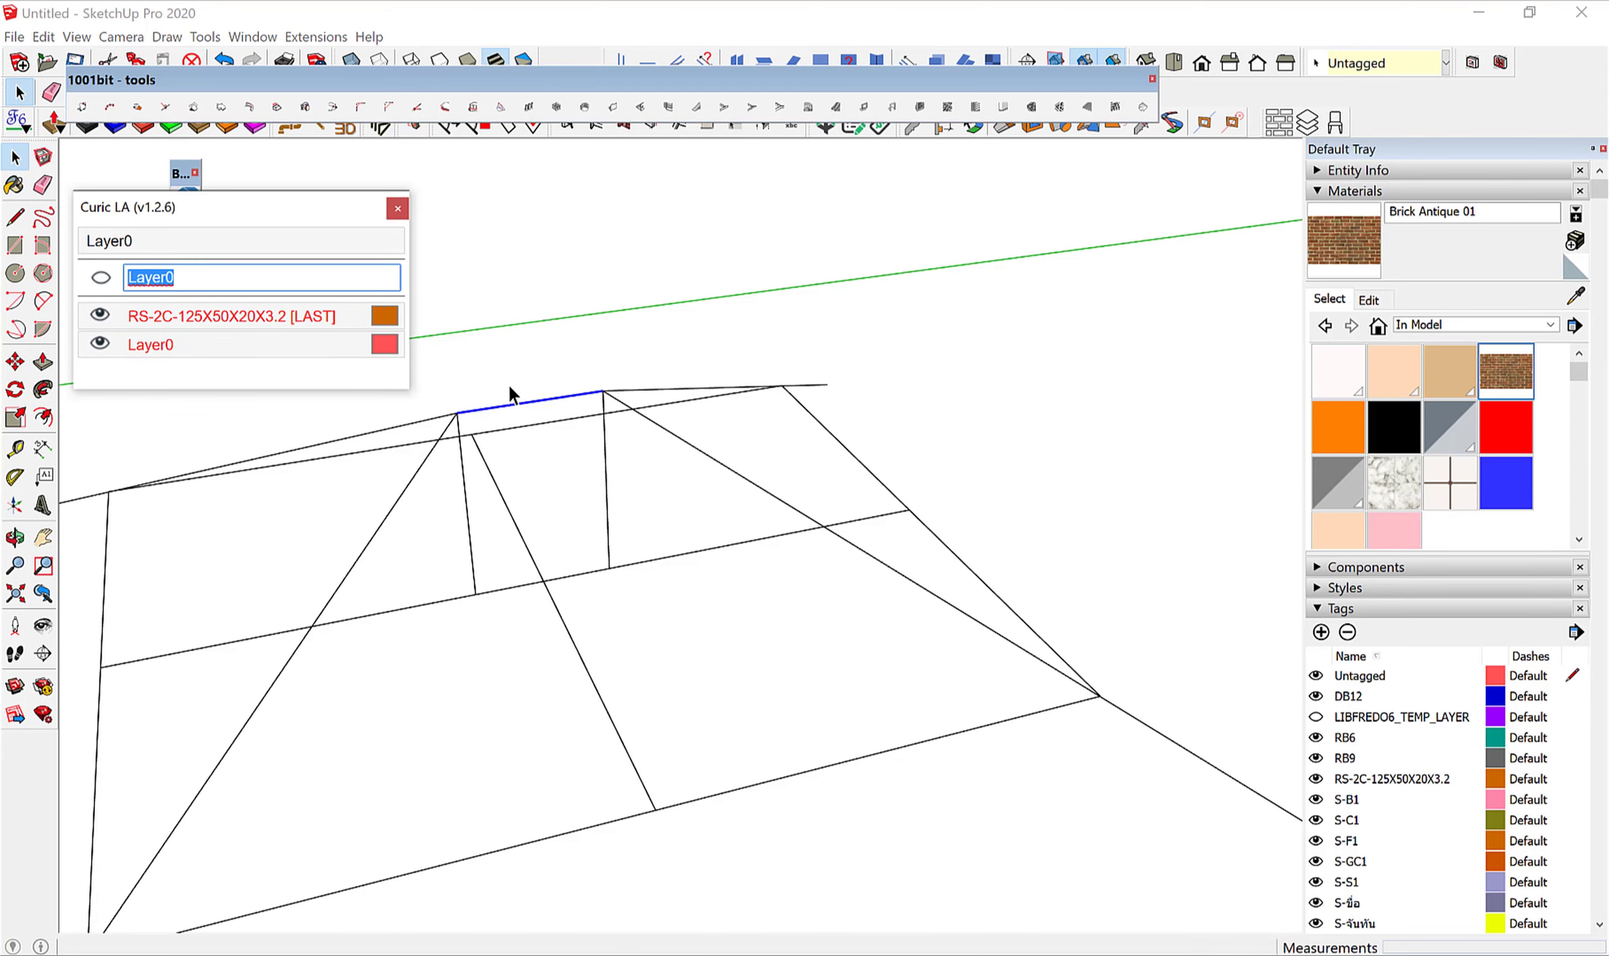
pyautogui.write('RS-')
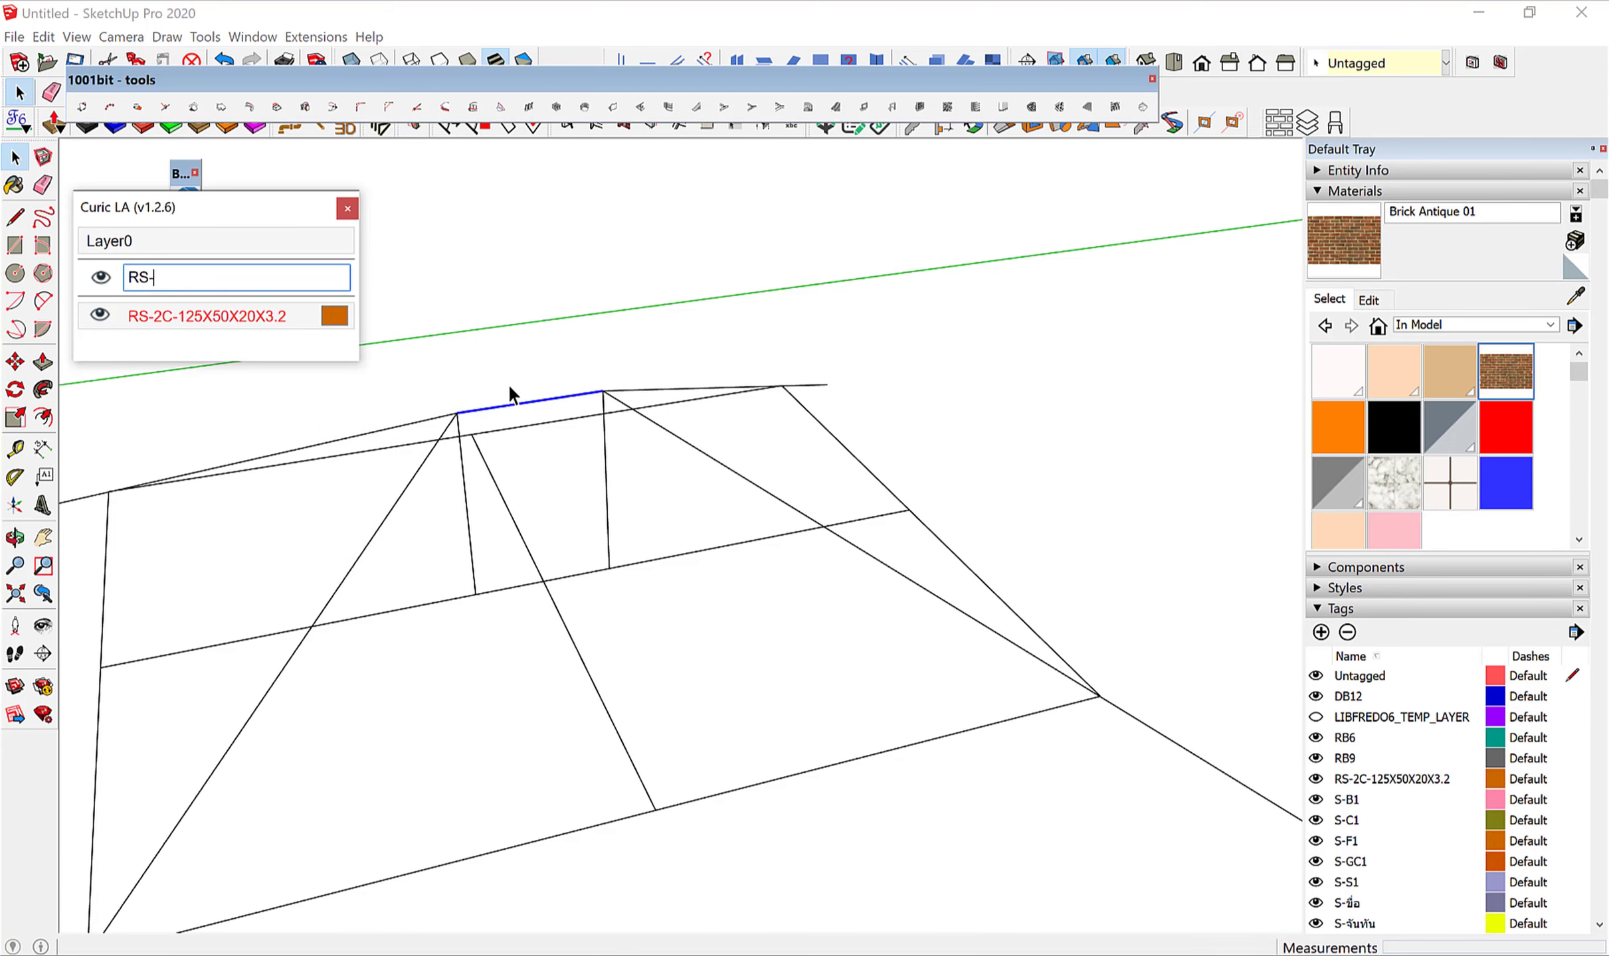
pyautogui.write('ฉ')
pyautogui.press('BackSpace')
pyautogui.write('ฉ')
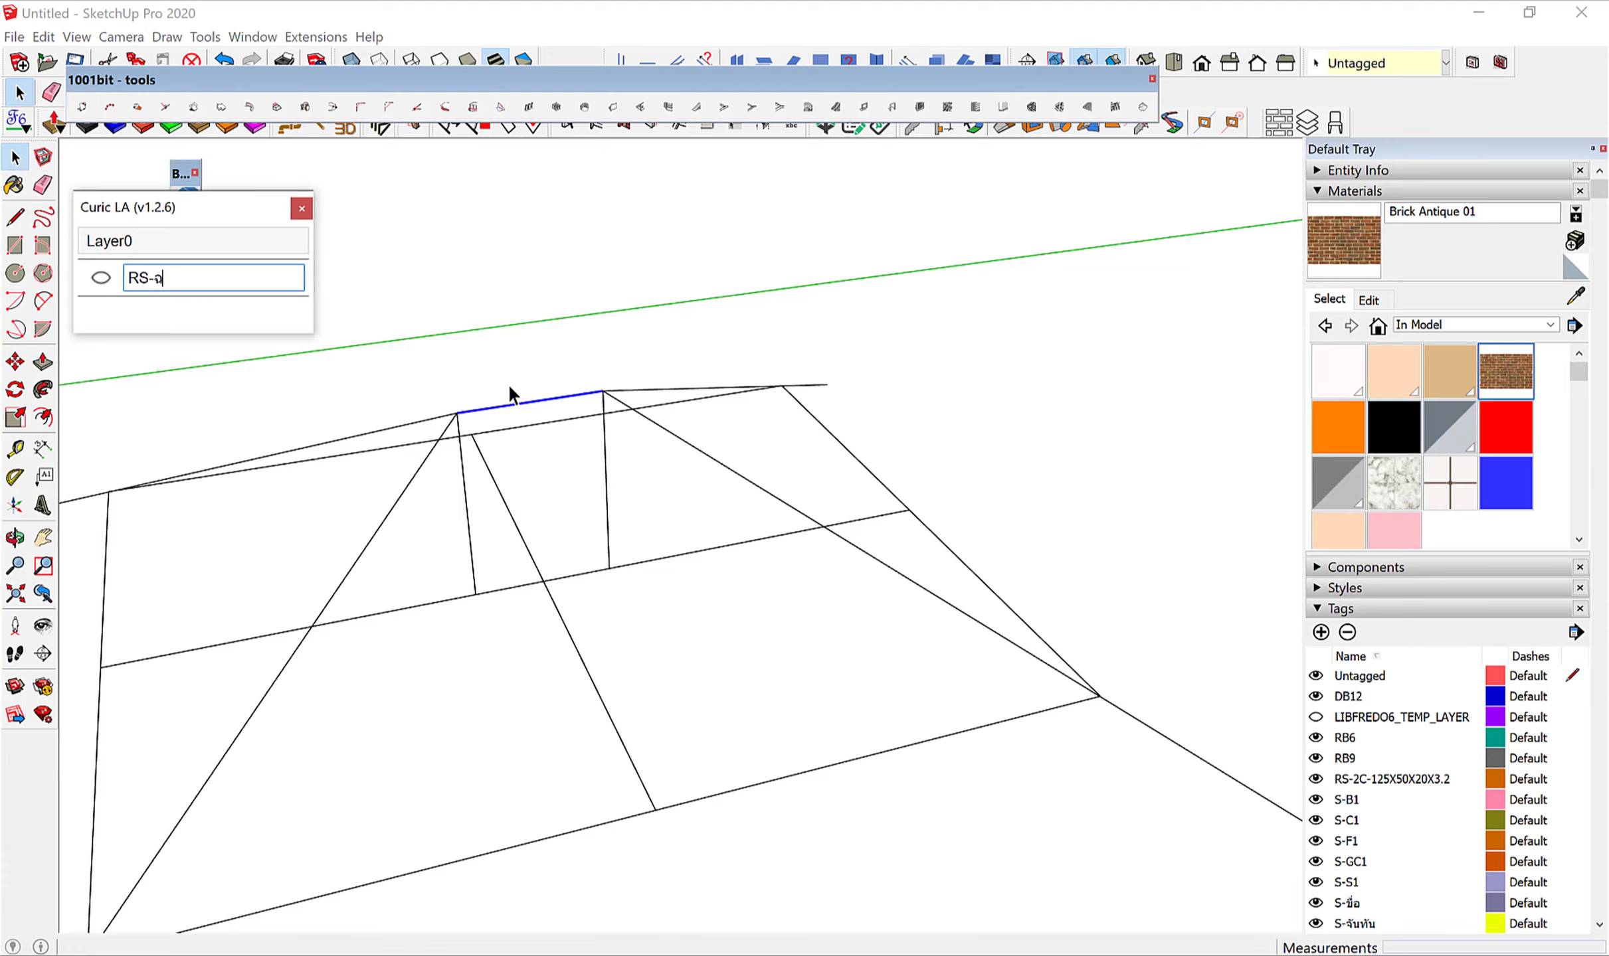
pyautogui.press('BackSpace')
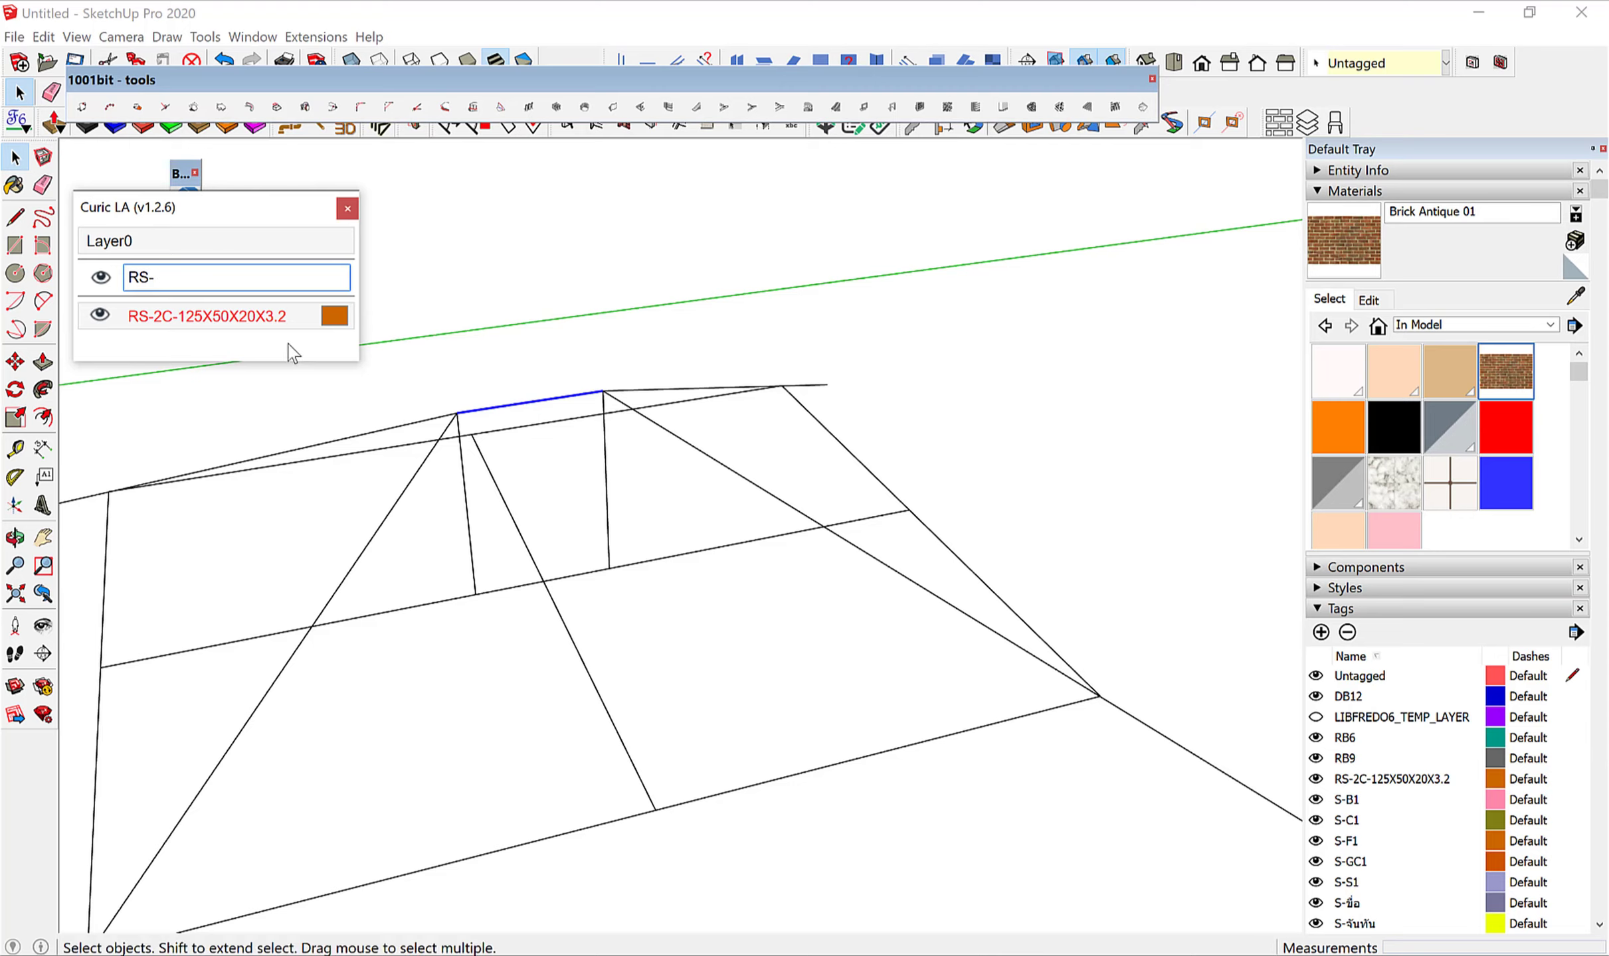
# Make RS-2C-125X50X20X3.2 the active tag and select everything on it.
pyautogui.click(215, 319)
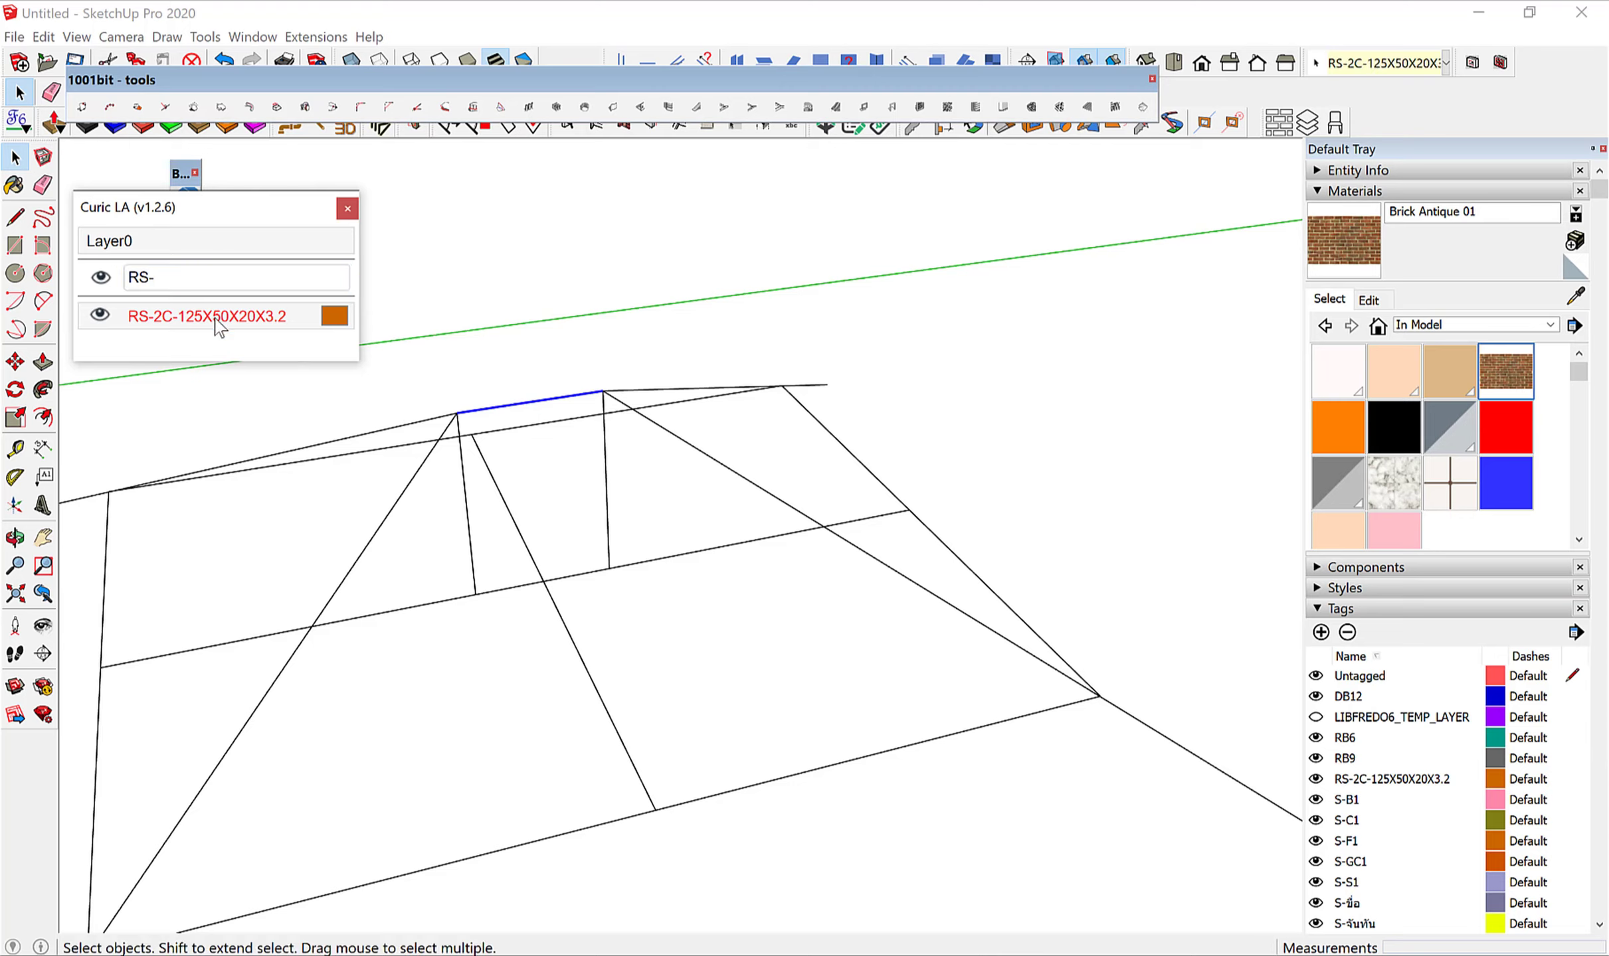
pyautogui.click(606, 511)
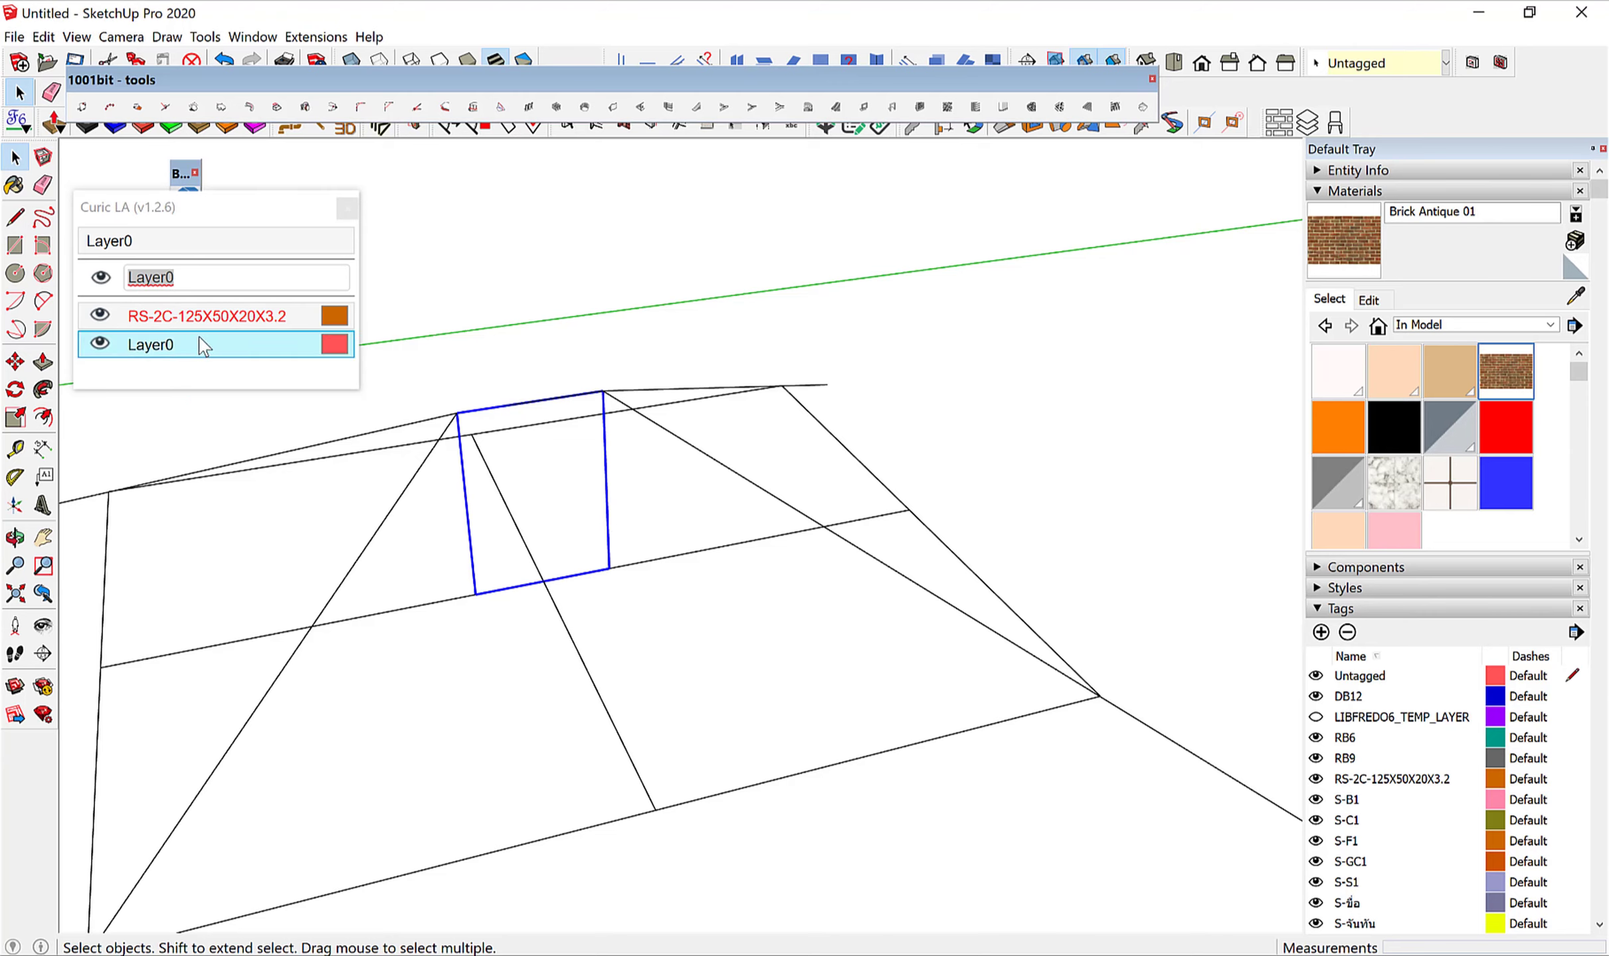
pyautogui.click(201, 318)
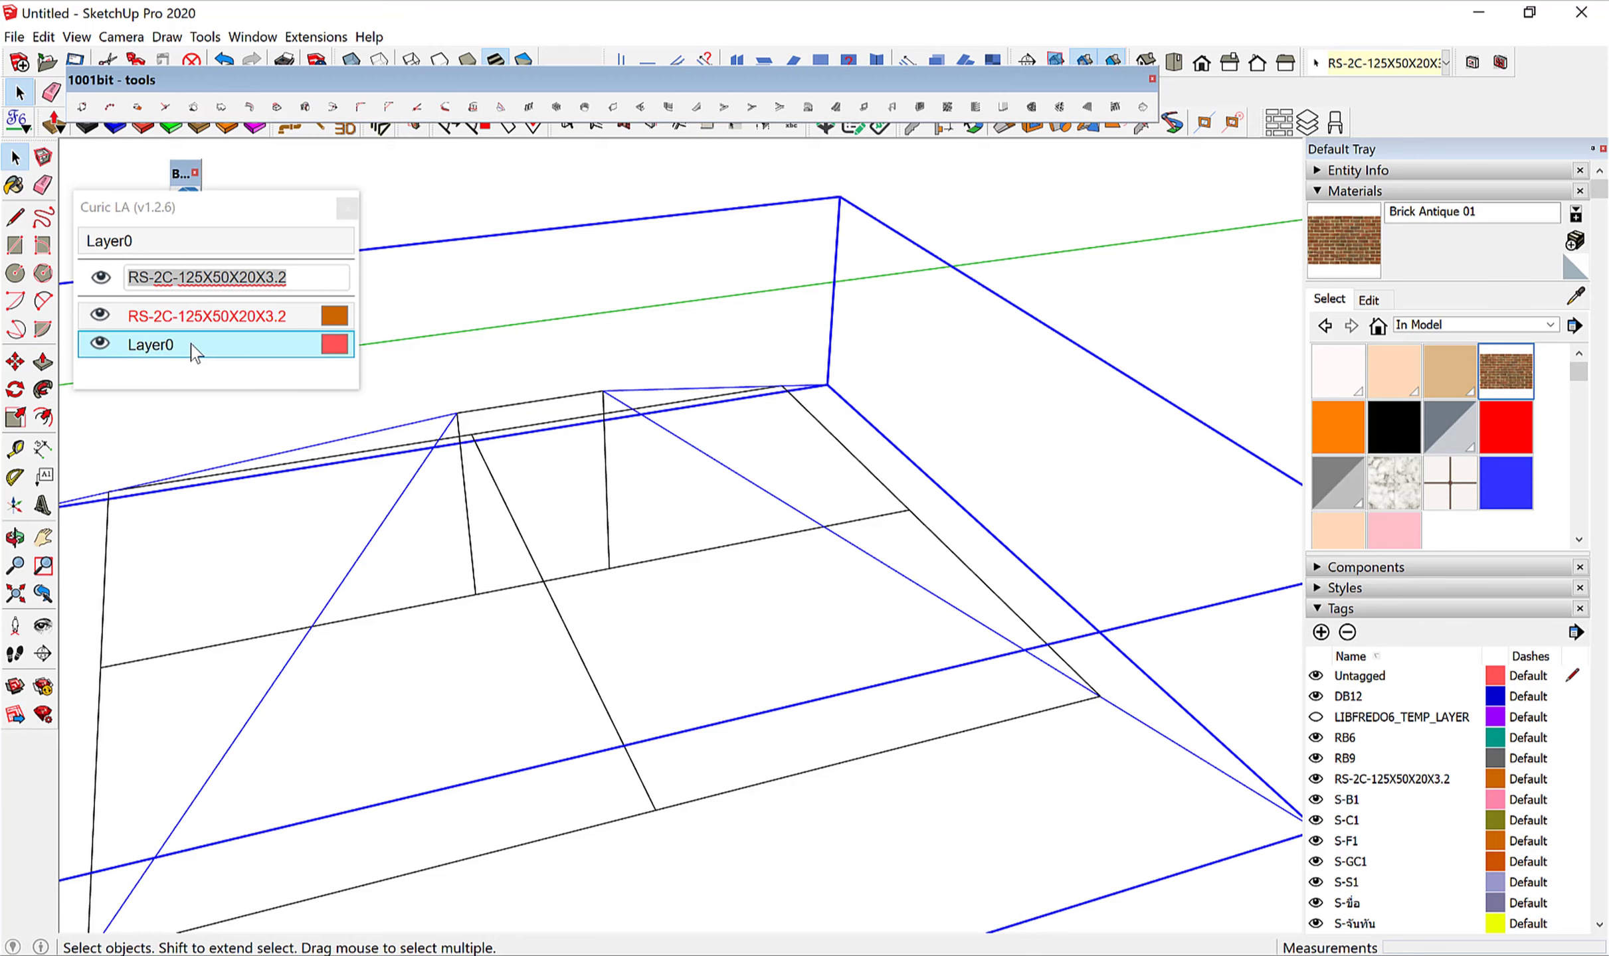
pyautogui.click(180, 319)
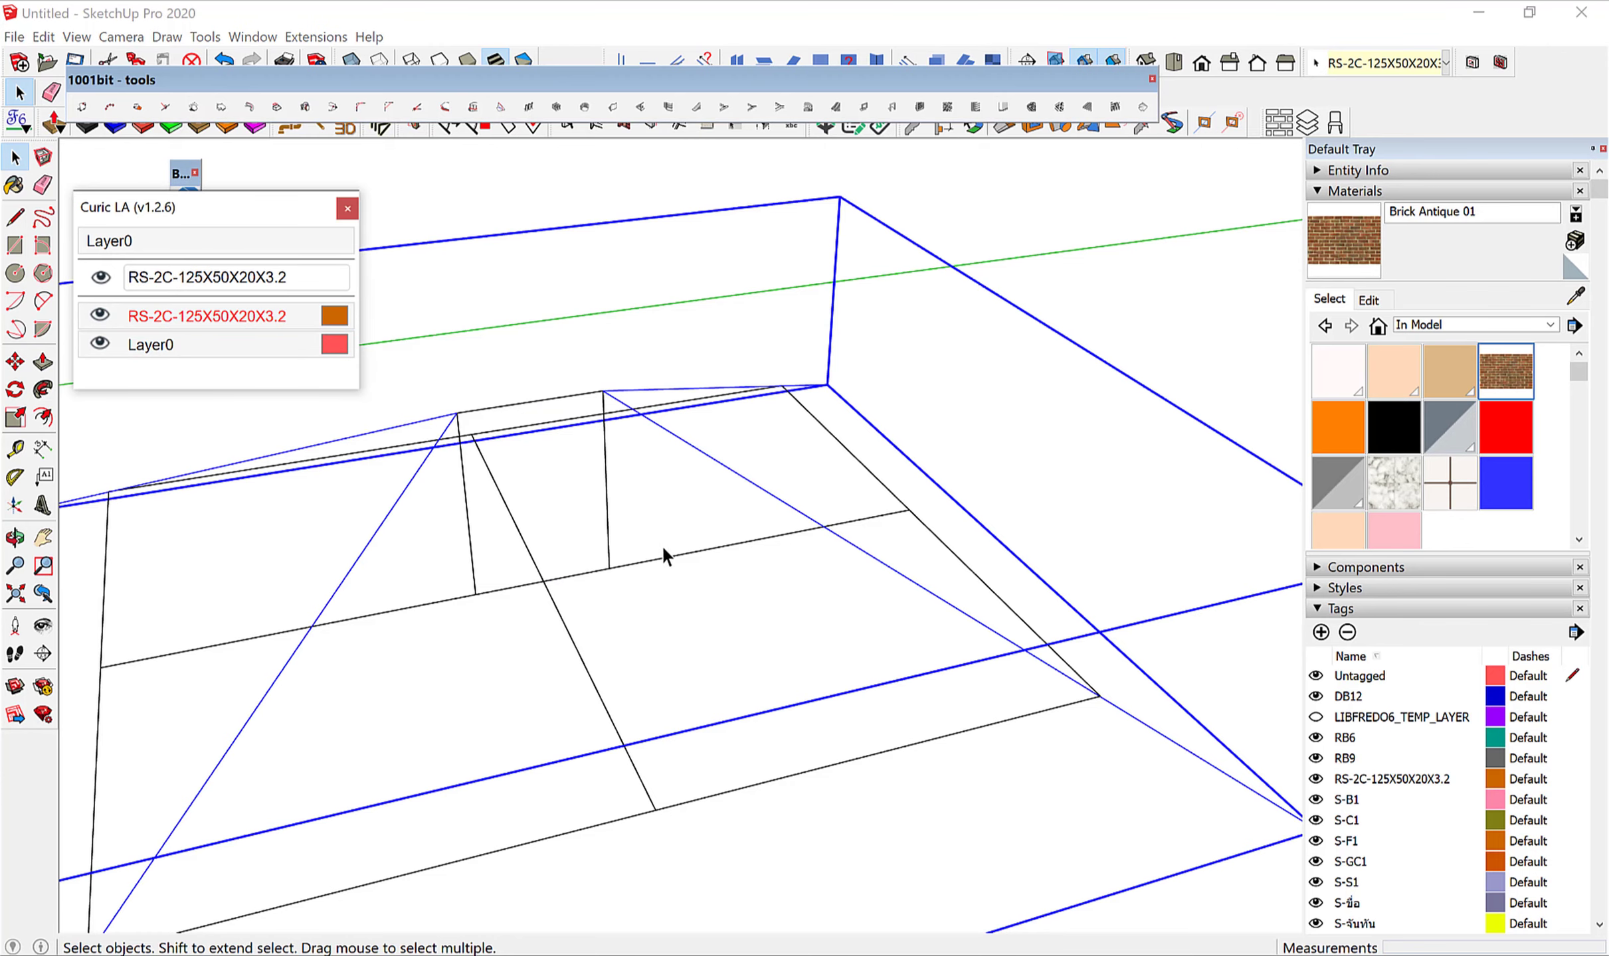
pyautogui.scroll(-2, 668, 561)
pyautogui.scroll(-2, 669, 562)
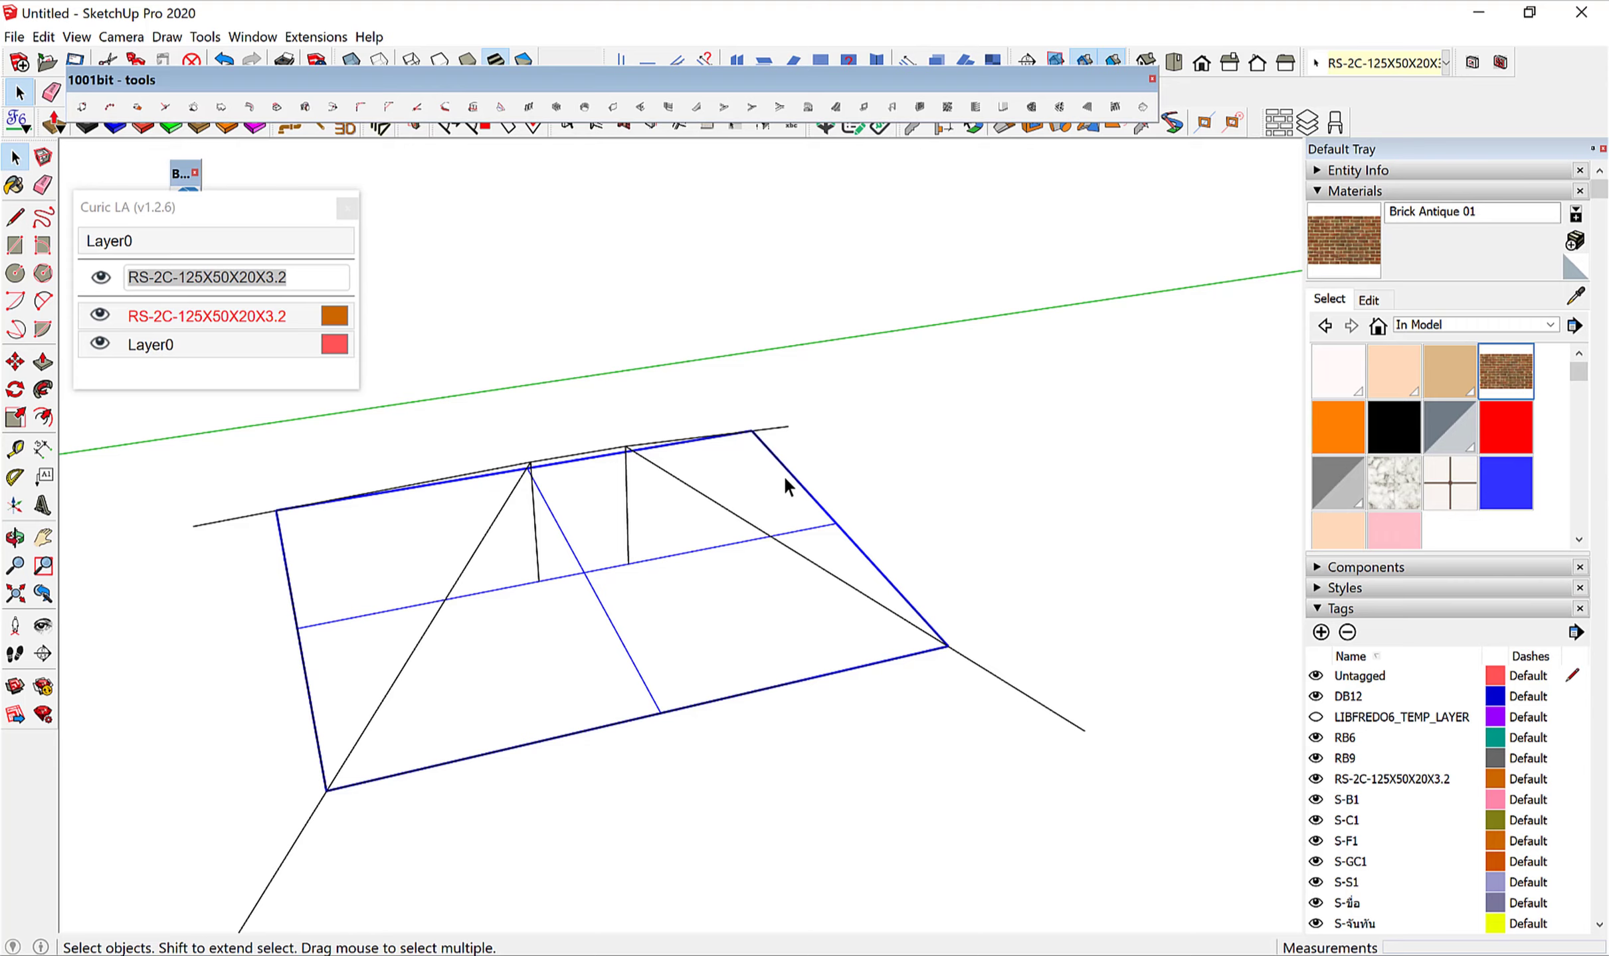
pyautogui.click(751, 707)
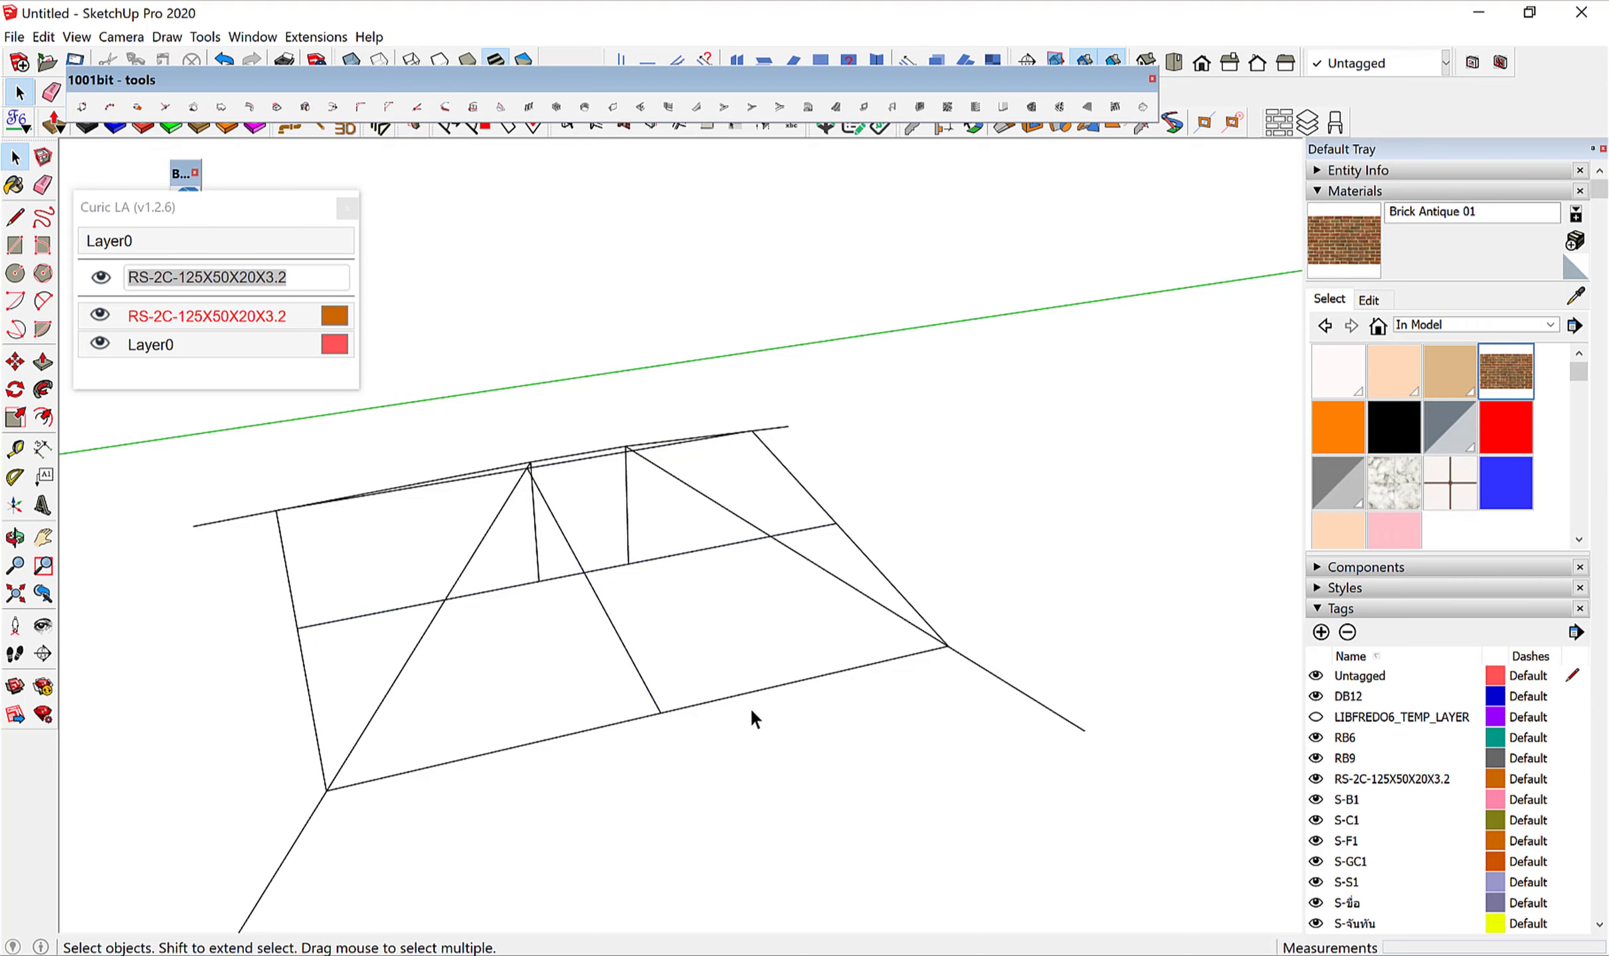
# Check the roof's base rectangle, the vertical rectangle and the ridge edge by selecting each.
pyautogui.click(725, 699)
pyautogui.moveTo(726, 698)
pyautogui.mouseDown(button='middle')
pyautogui.moveTo(765, 564)
pyautogui.moveTo(811, 538)
pyautogui.mouseUp(button='middle')
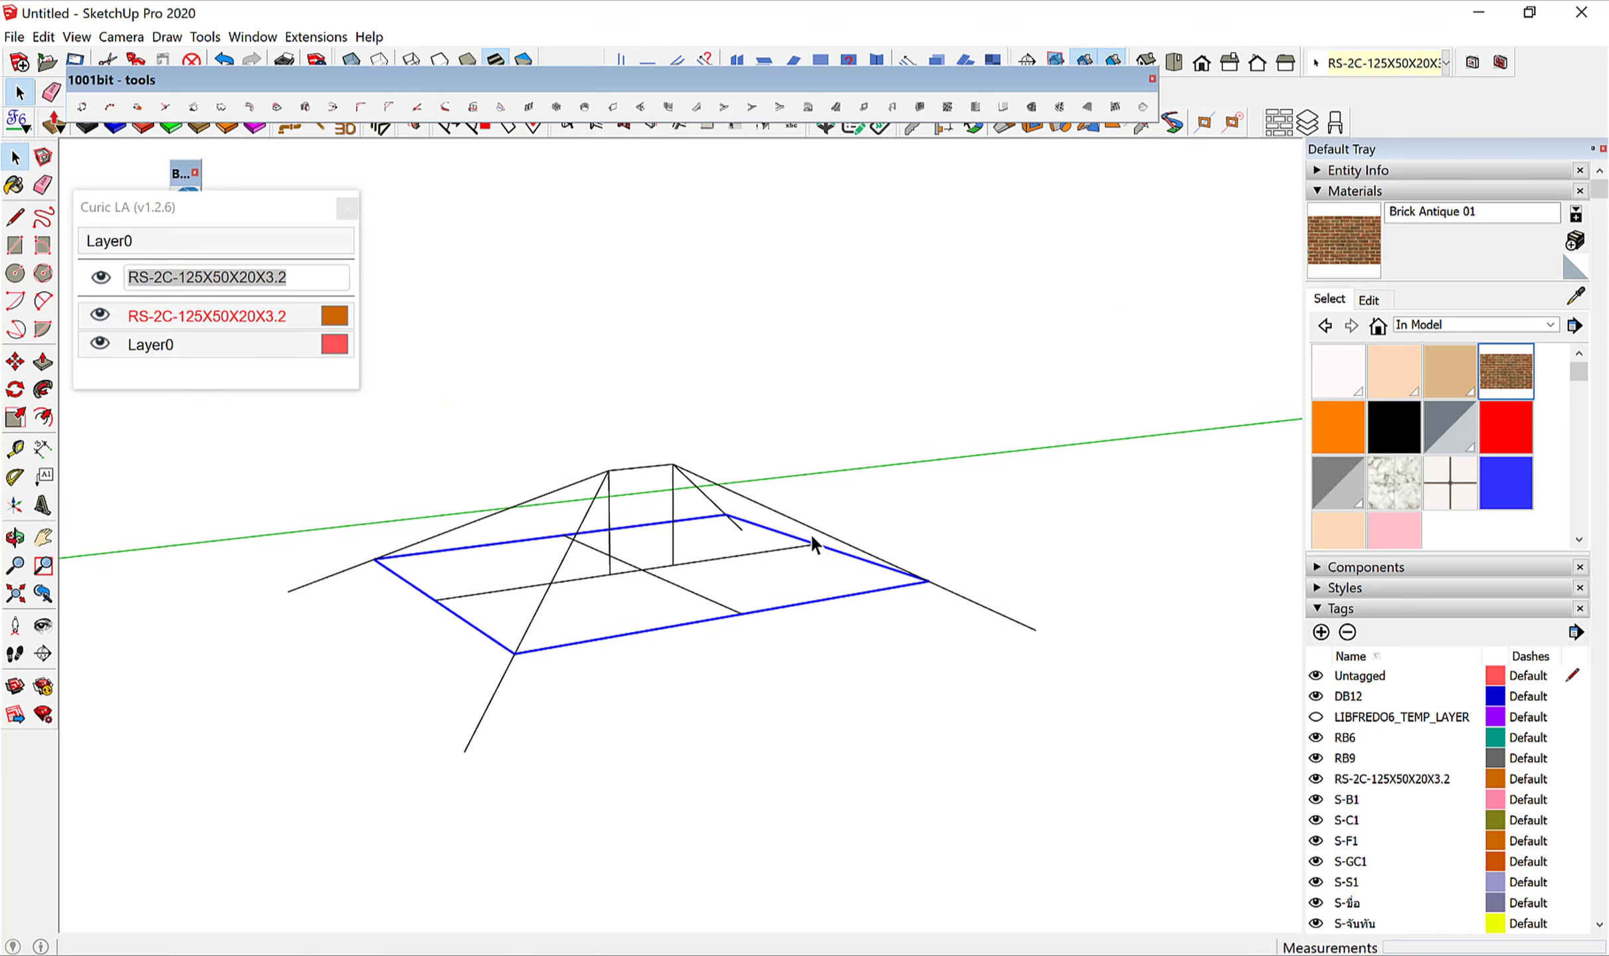
pyautogui.click(618, 511)
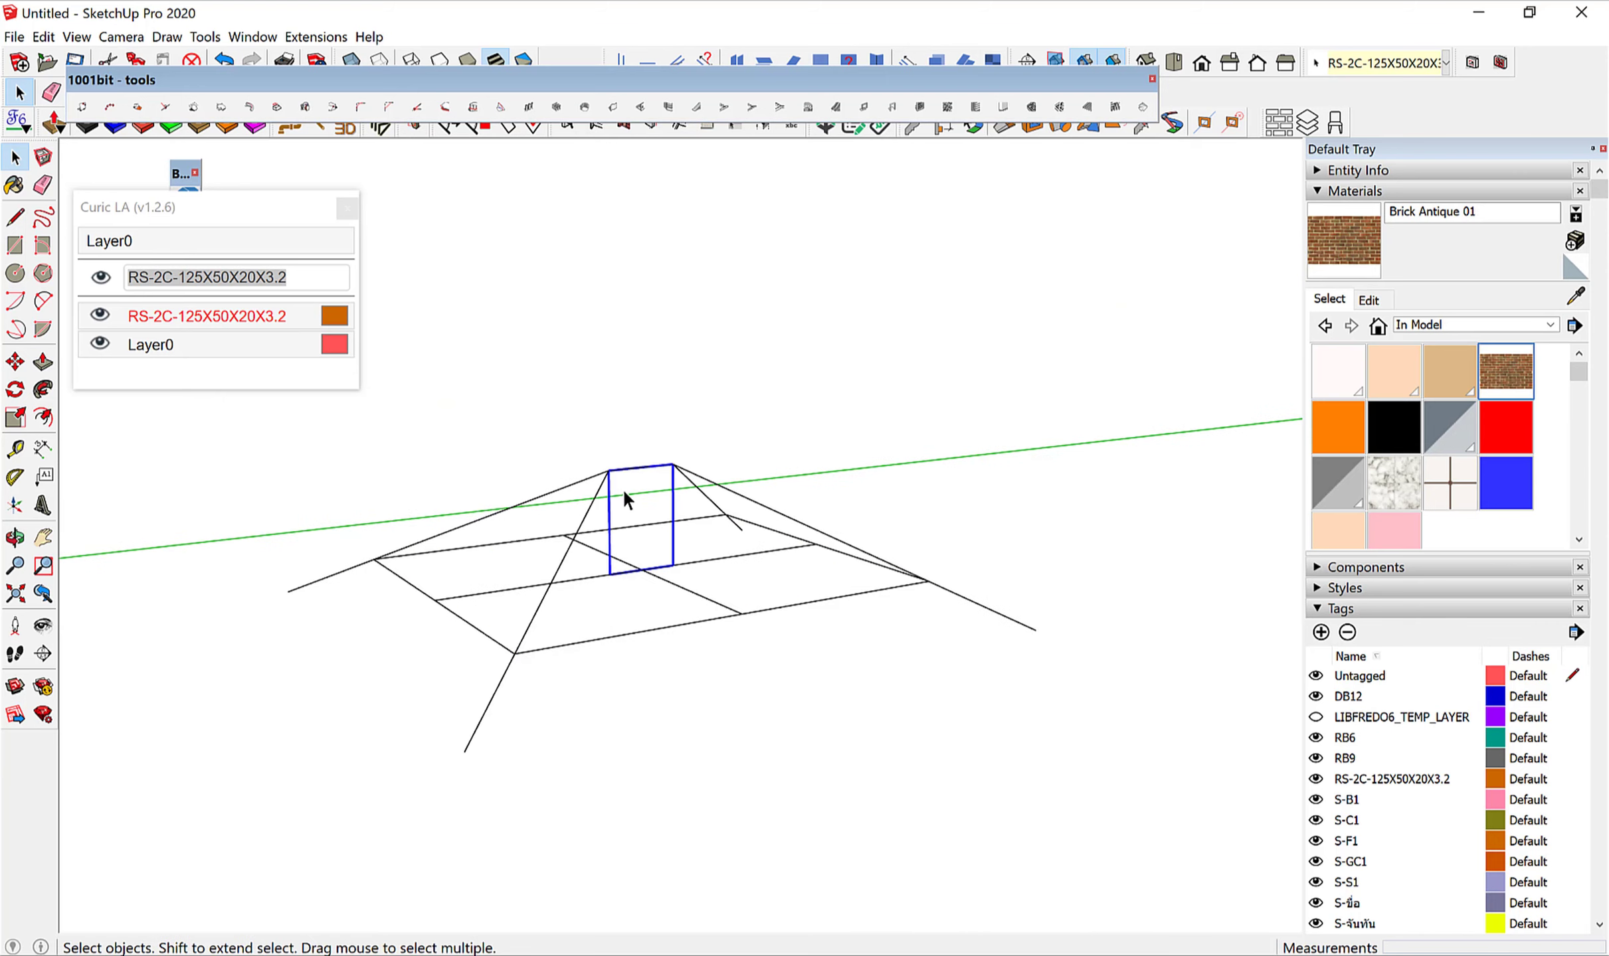
pyautogui.click(627, 469)
pyautogui.moveTo(627, 467)
pyautogui.mouseDown(button='middle')
pyautogui.moveTo(639, 615)
pyautogui.moveTo(746, 762)
pyautogui.mouseUp(button='middle')
pyautogui.click(745, 761)
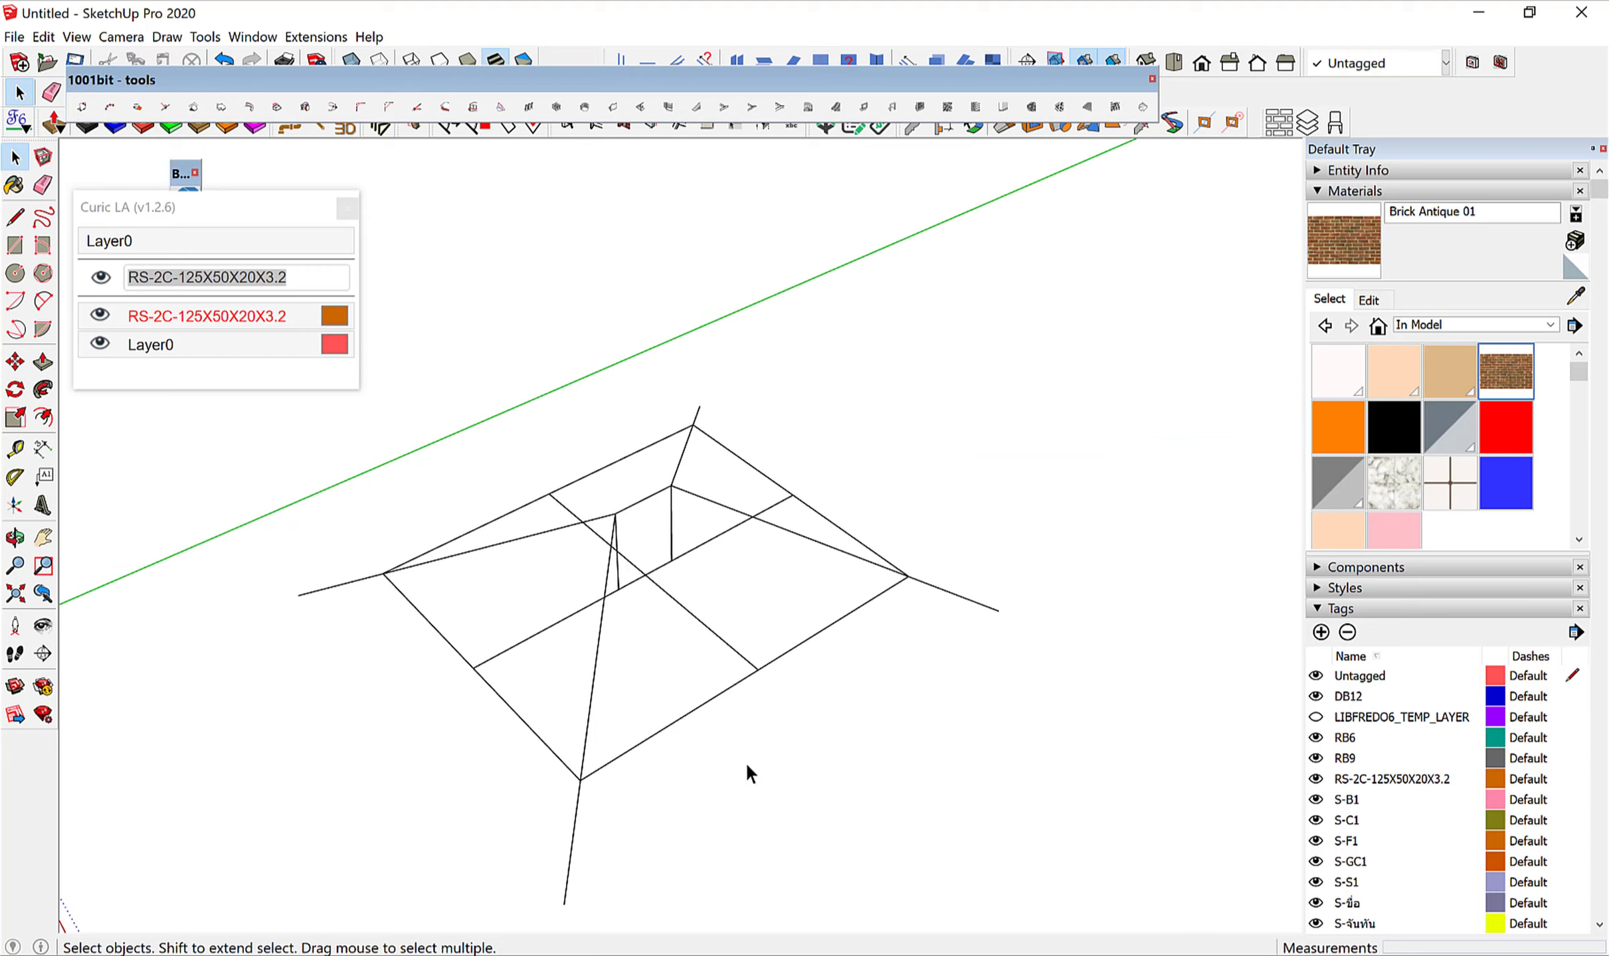
pyautogui.moveTo(737, 750)
pyautogui.mouseDown(button='middle')
pyautogui.moveTo(680, 766)
pyautogui.moveTo(825, 633)
pyautogui.mouseUp(button='middle')
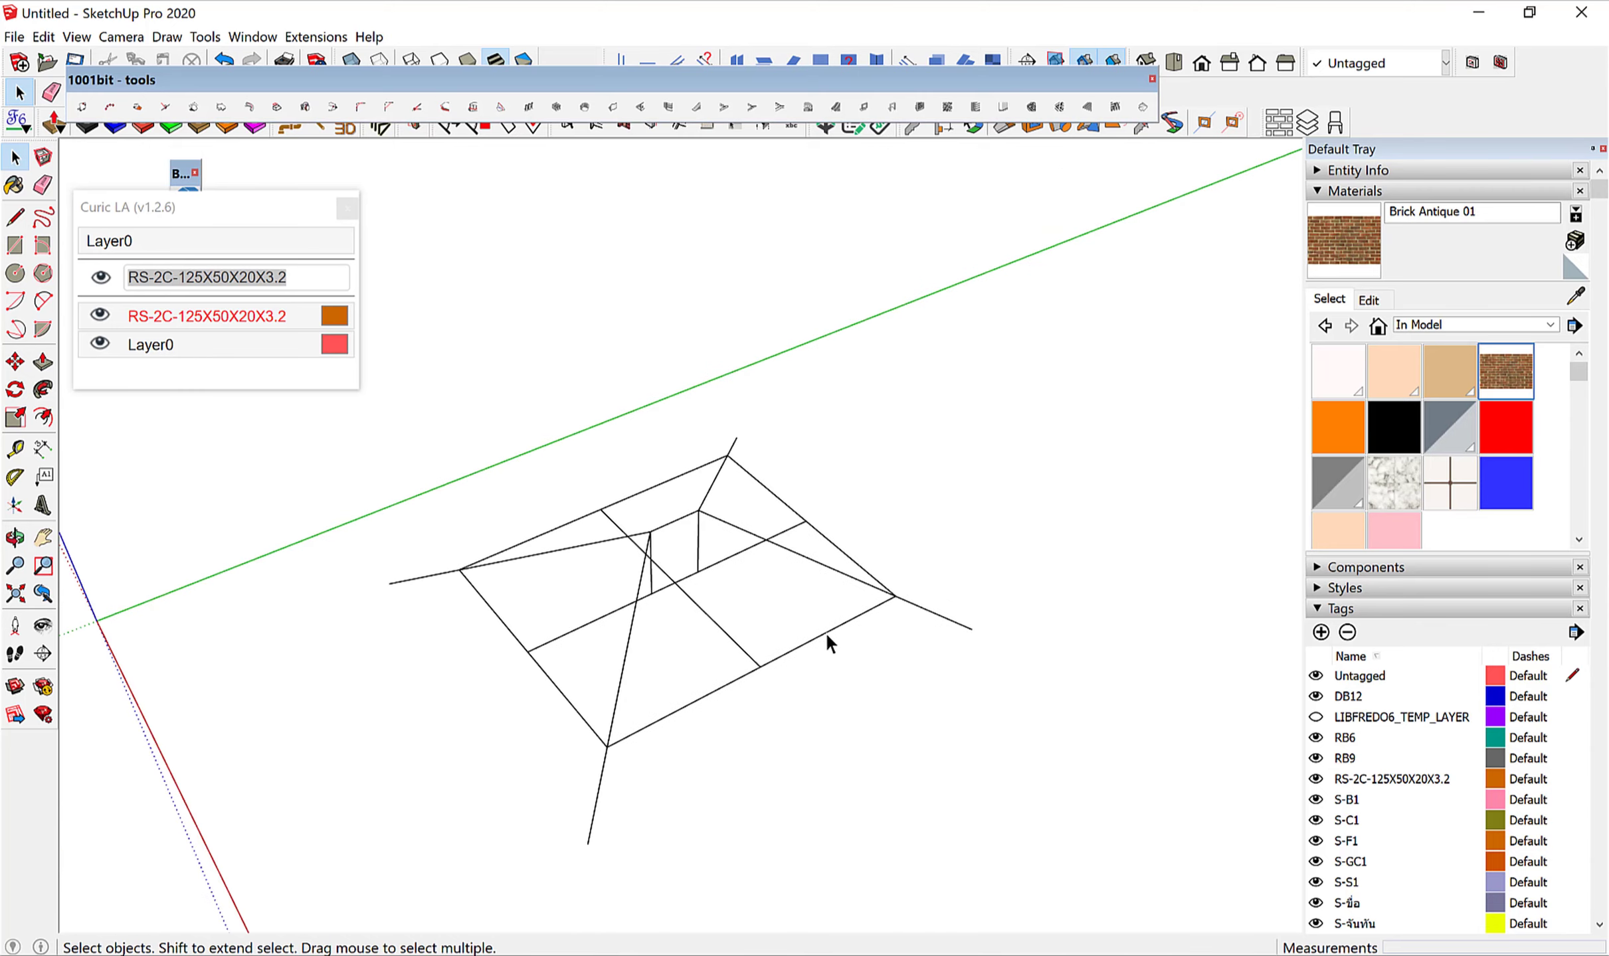
# Crossing-select the box frame around the roof and delete it.
pyautogui.press('l')
pyautogui.click(972, 629)
pyautogui.press('space')
pyautogui.moveTo(844, 776); pyautogui.dragTo(867, 570, button='middle')
pyautogui.moveTo(990, 709); pyautogui.dragTo(374, 449)
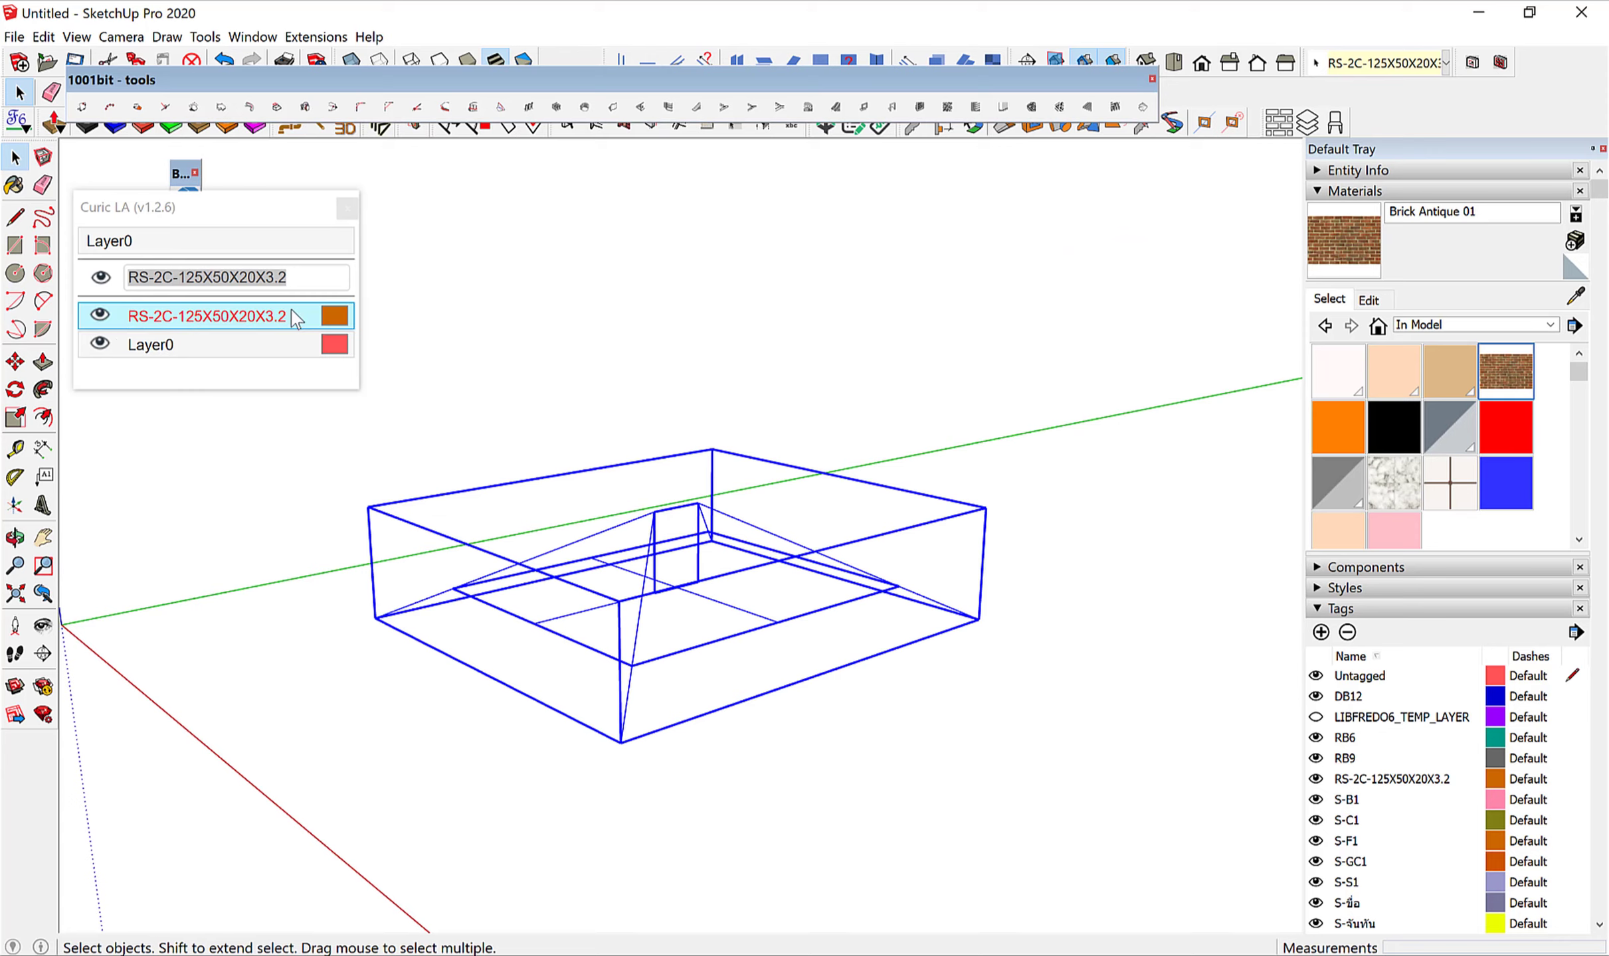
pyautogui.click(165, 325)
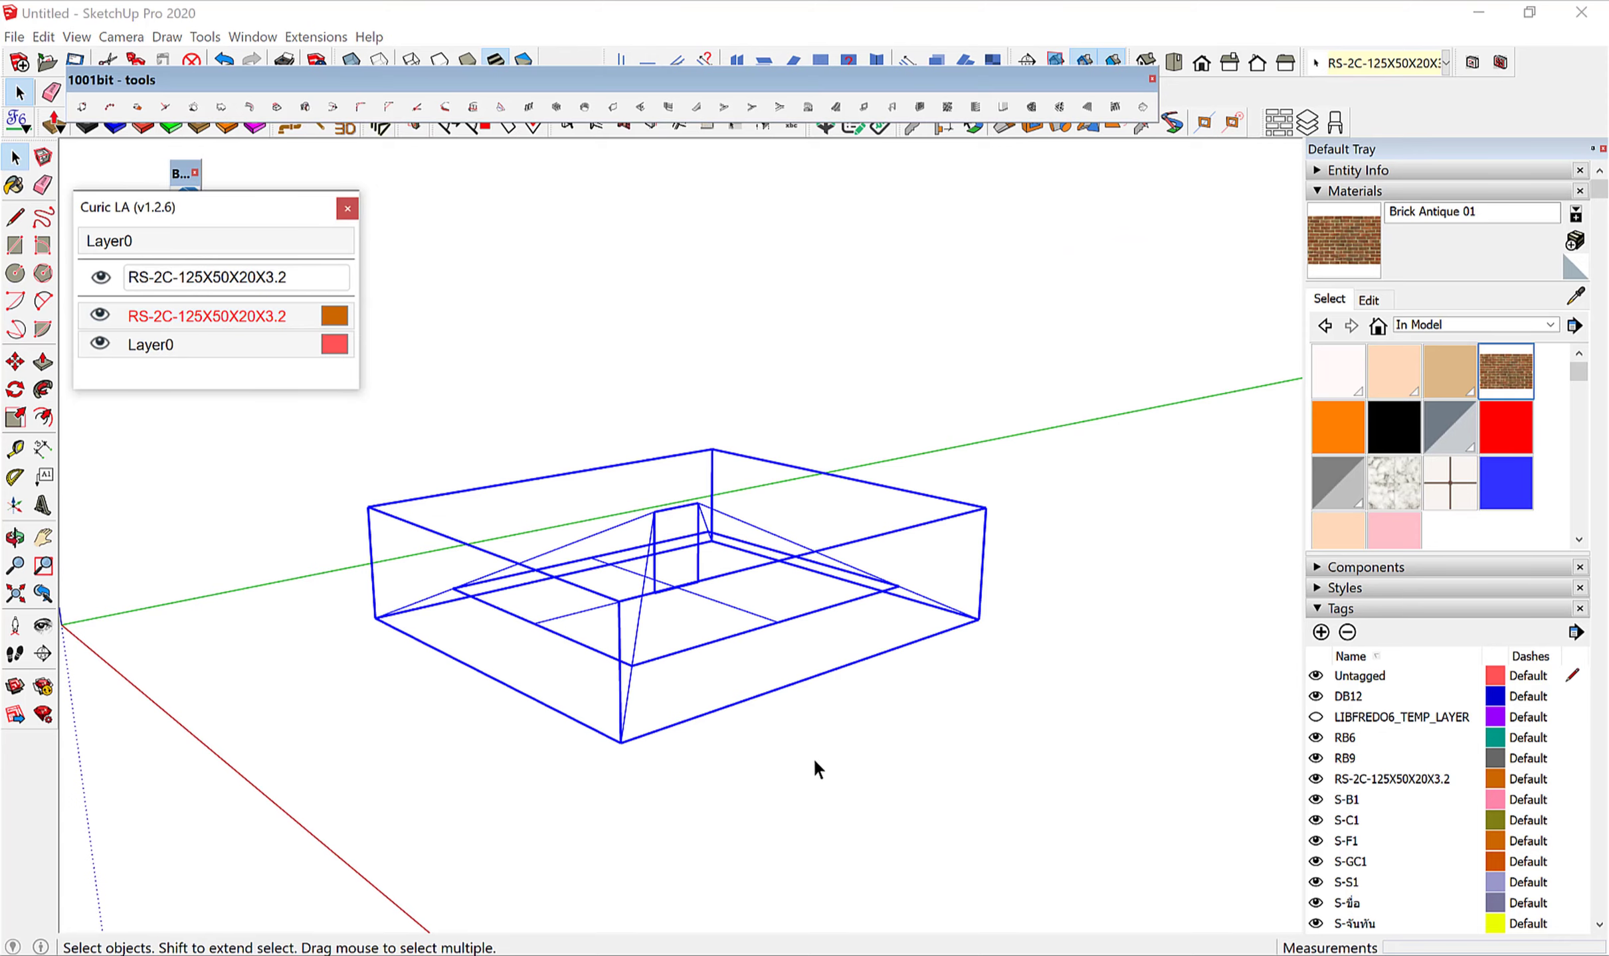
pyautogui.press('Delete')
pyautogui.moveTo(813, 756); pyautogui.dragTo(718, 597, button='middle')
pyautogui.scroll(1, 687, 550)
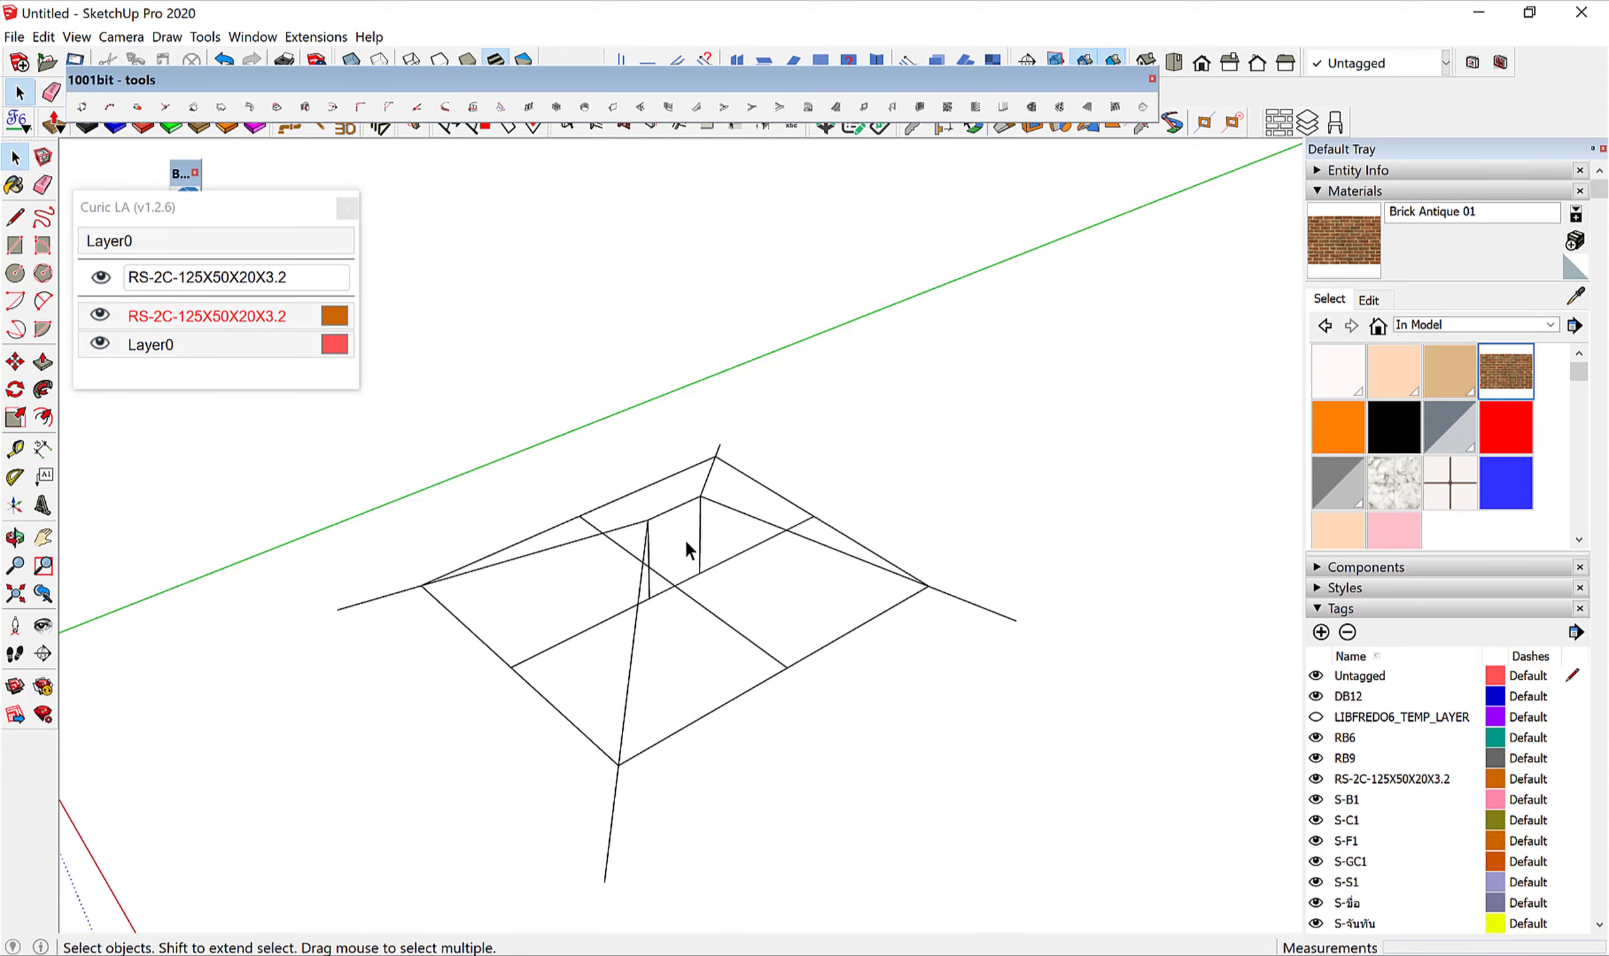
pyautogui.scroll(1, 684, 538)
pyautogui.scroll(-1, 994, 561)
# Draw a rafter line from the ridge down the slope and erase the stray corner edge.
pyautogui.press('l')
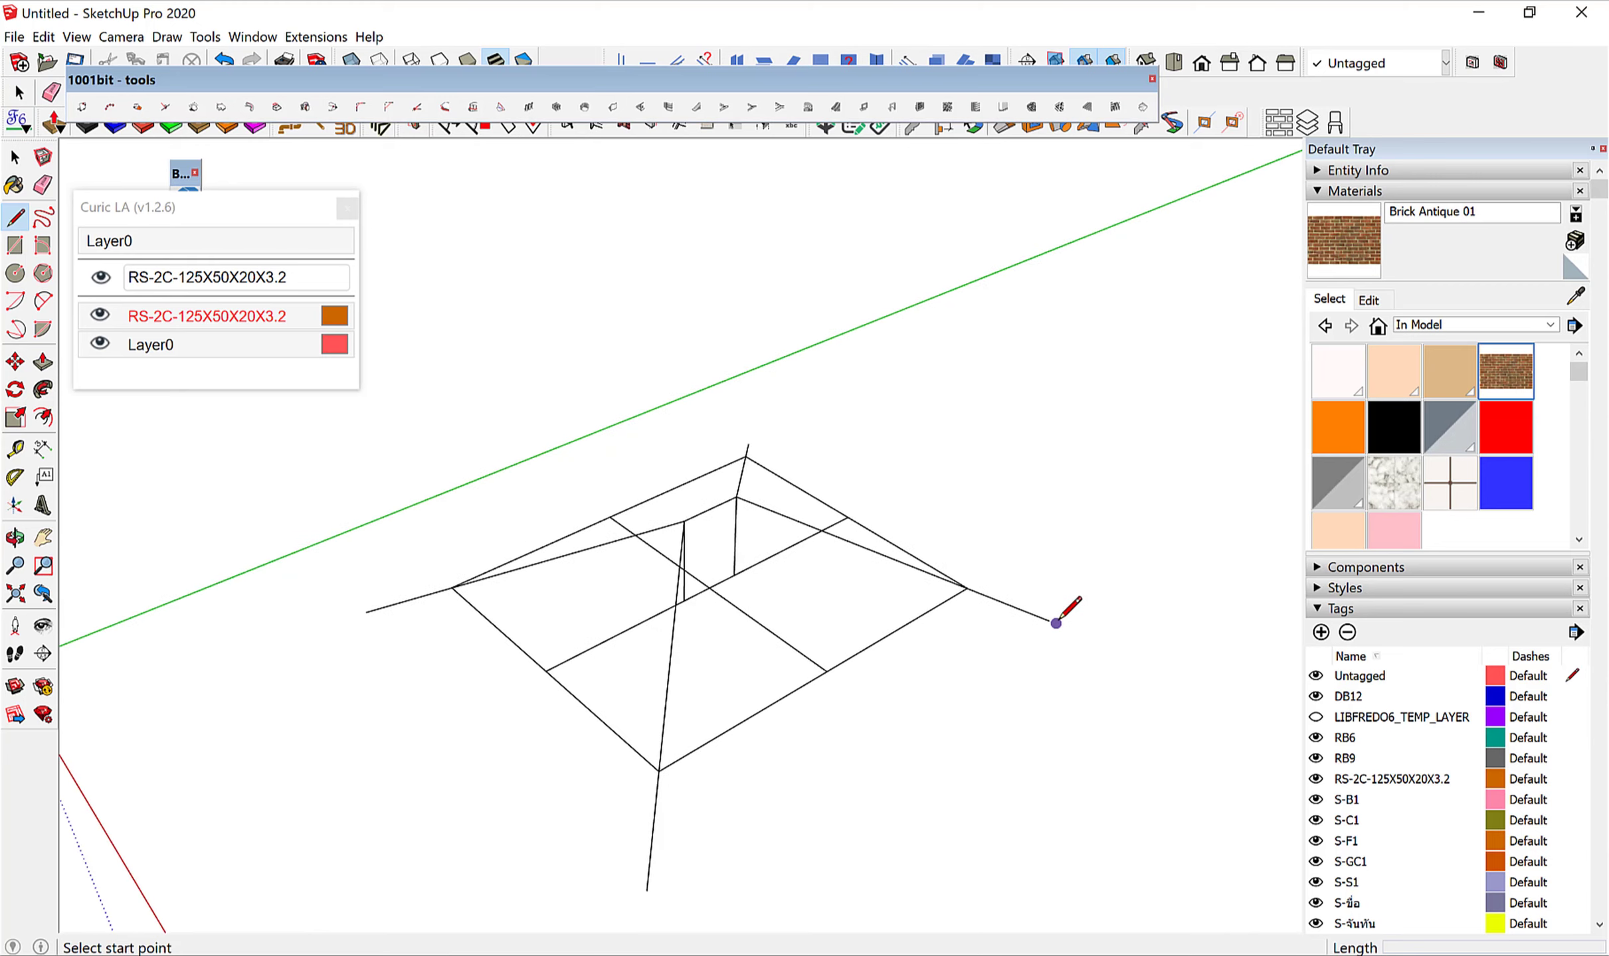
pyautogui.click(1056, 623)
pyautogui.click(646, 890)
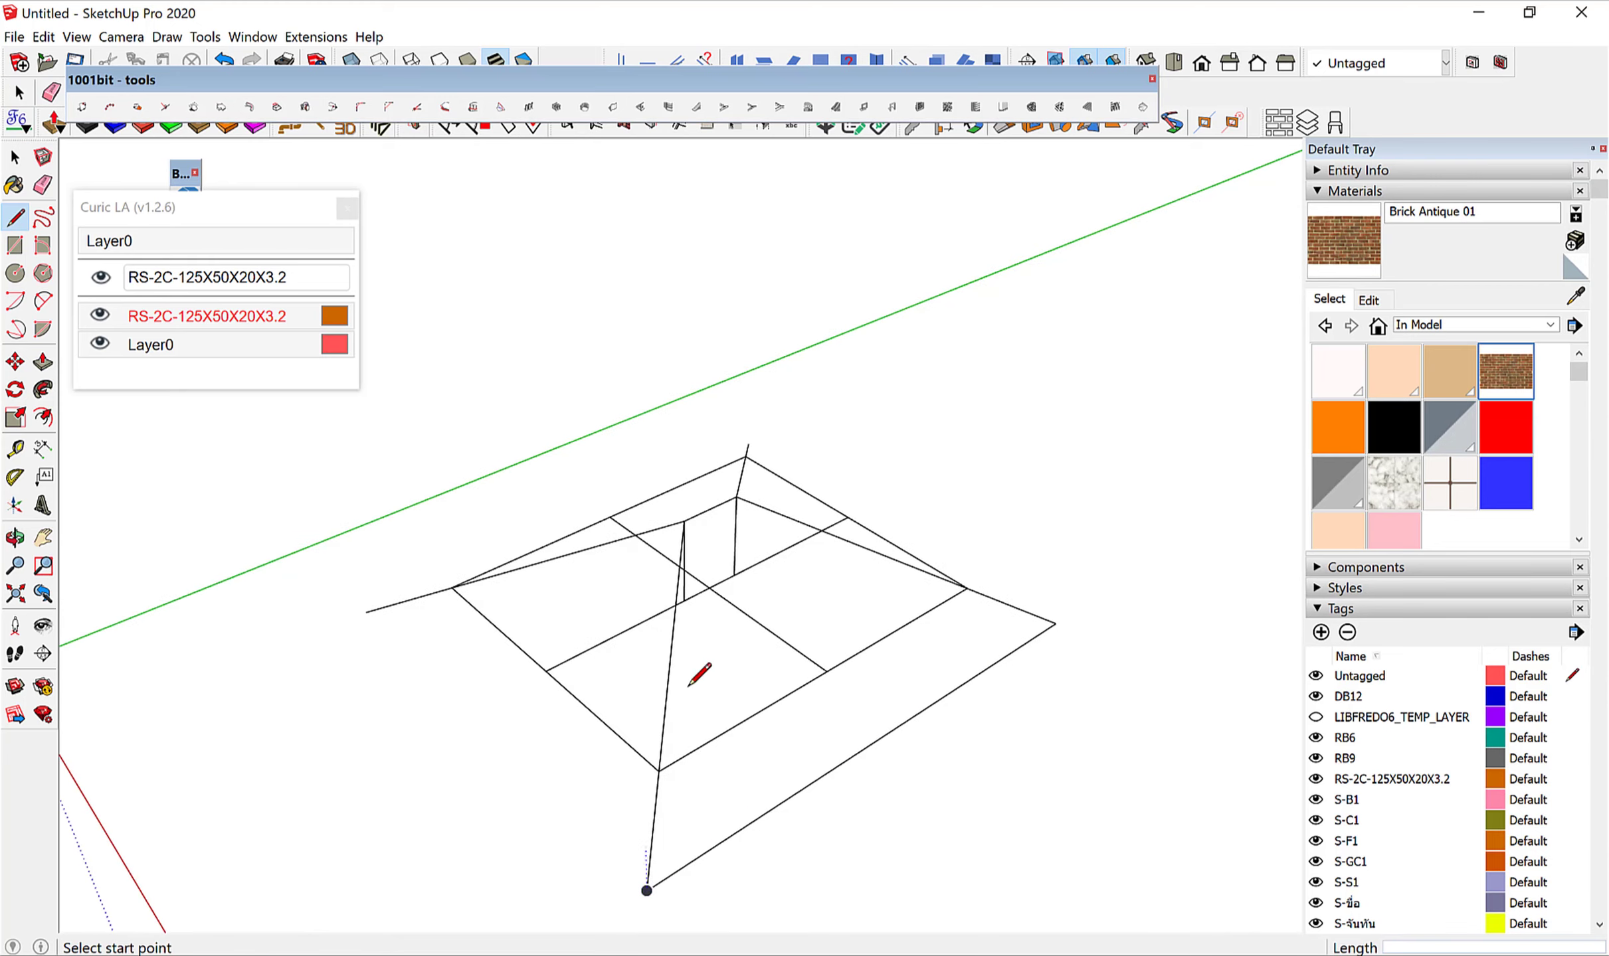
pyautogui.click(711, 508)
pyautogui.click(863, 743)
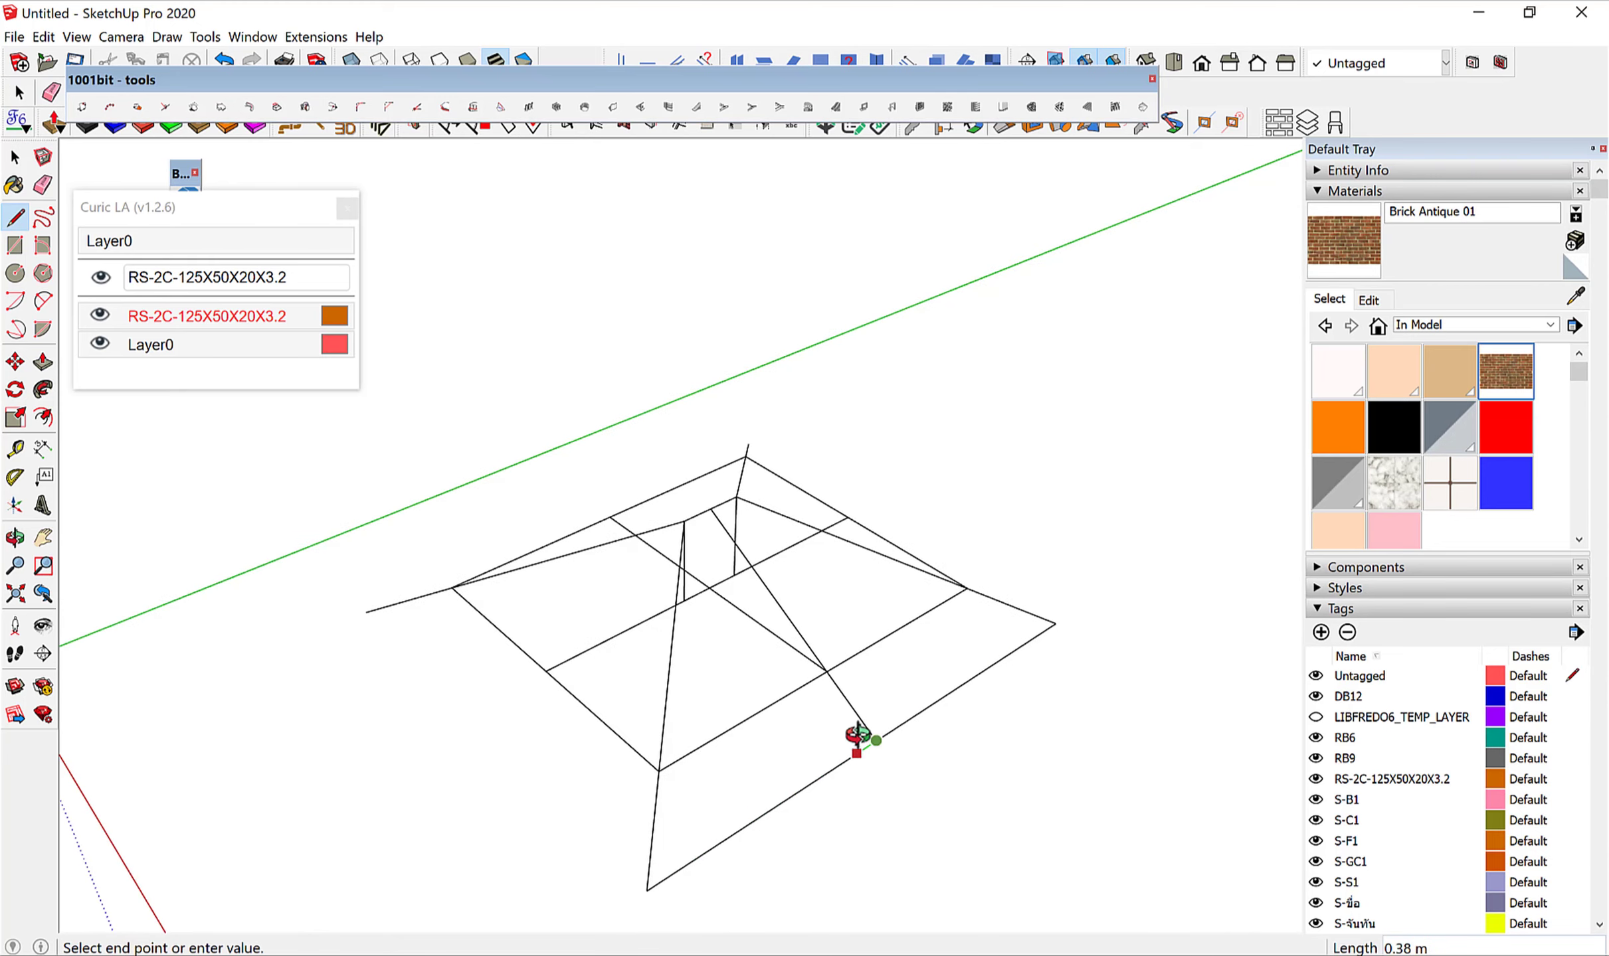
pyautogui.moveTo(862, 738); pyautogui.dragTo(1063, 607, button='middle')
pyautogui.press('e')
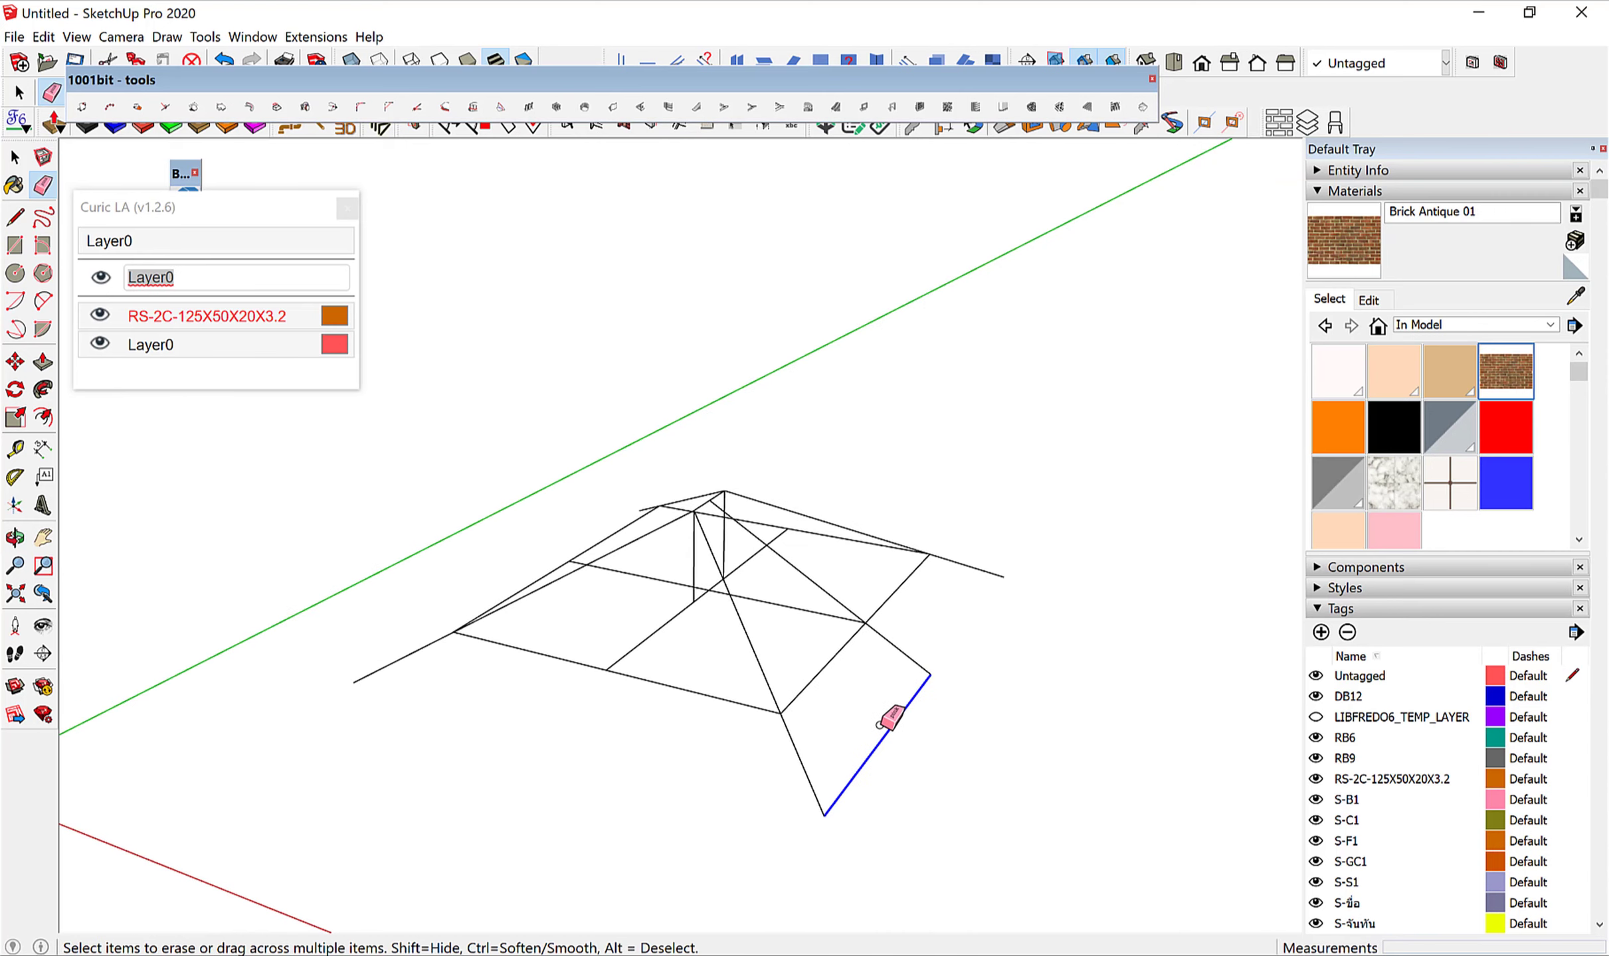
pyautogui.click(896, 719)
pyautogui.moveTo(895, 719)
pyautogui.mouseDown(button='middle')
pyautogui.moveTo(843, 850)
pyautogui.moveTo(874, 729)
pyautogui.moveTo(785, 667)
pyautogui.moveTo(755, 566)
pyautogui.mouseUp(button='middle')
pyautogui.press('space')
# Copy the rafter with Move and array it as five evenly spaced copies (x5).
pyautogui.click(877, 716)
pyautogui.scroll(3, 744, 562)
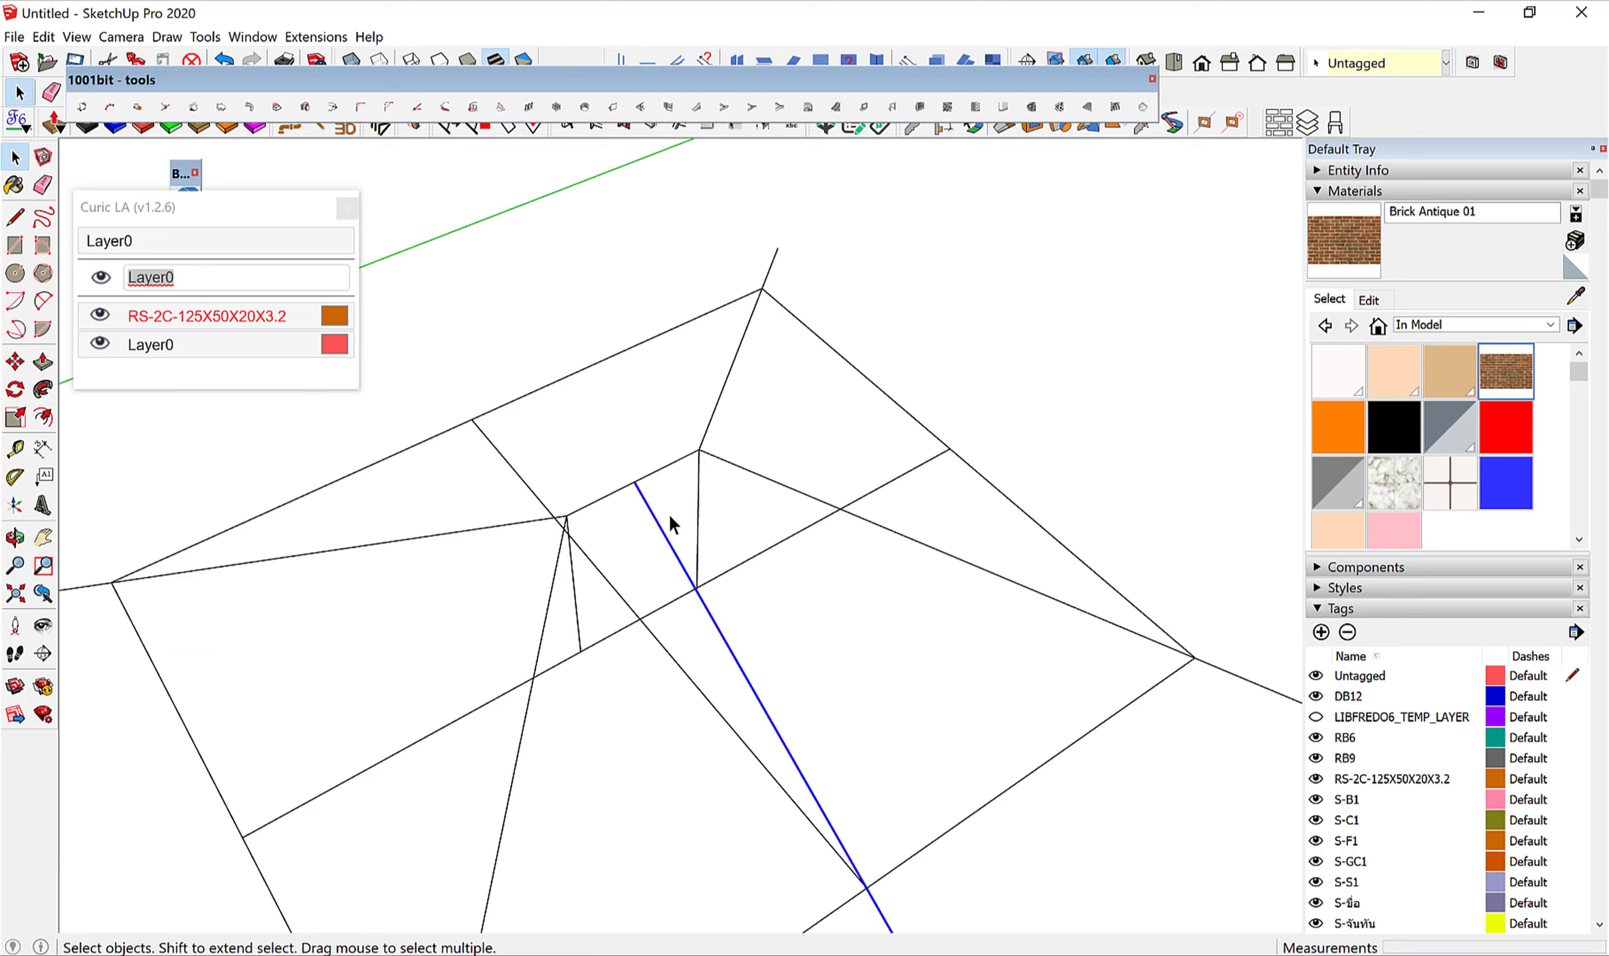
pyautogui.press('m')
pyautogui.click(636, 485)
pyautogui.press('ctrl')
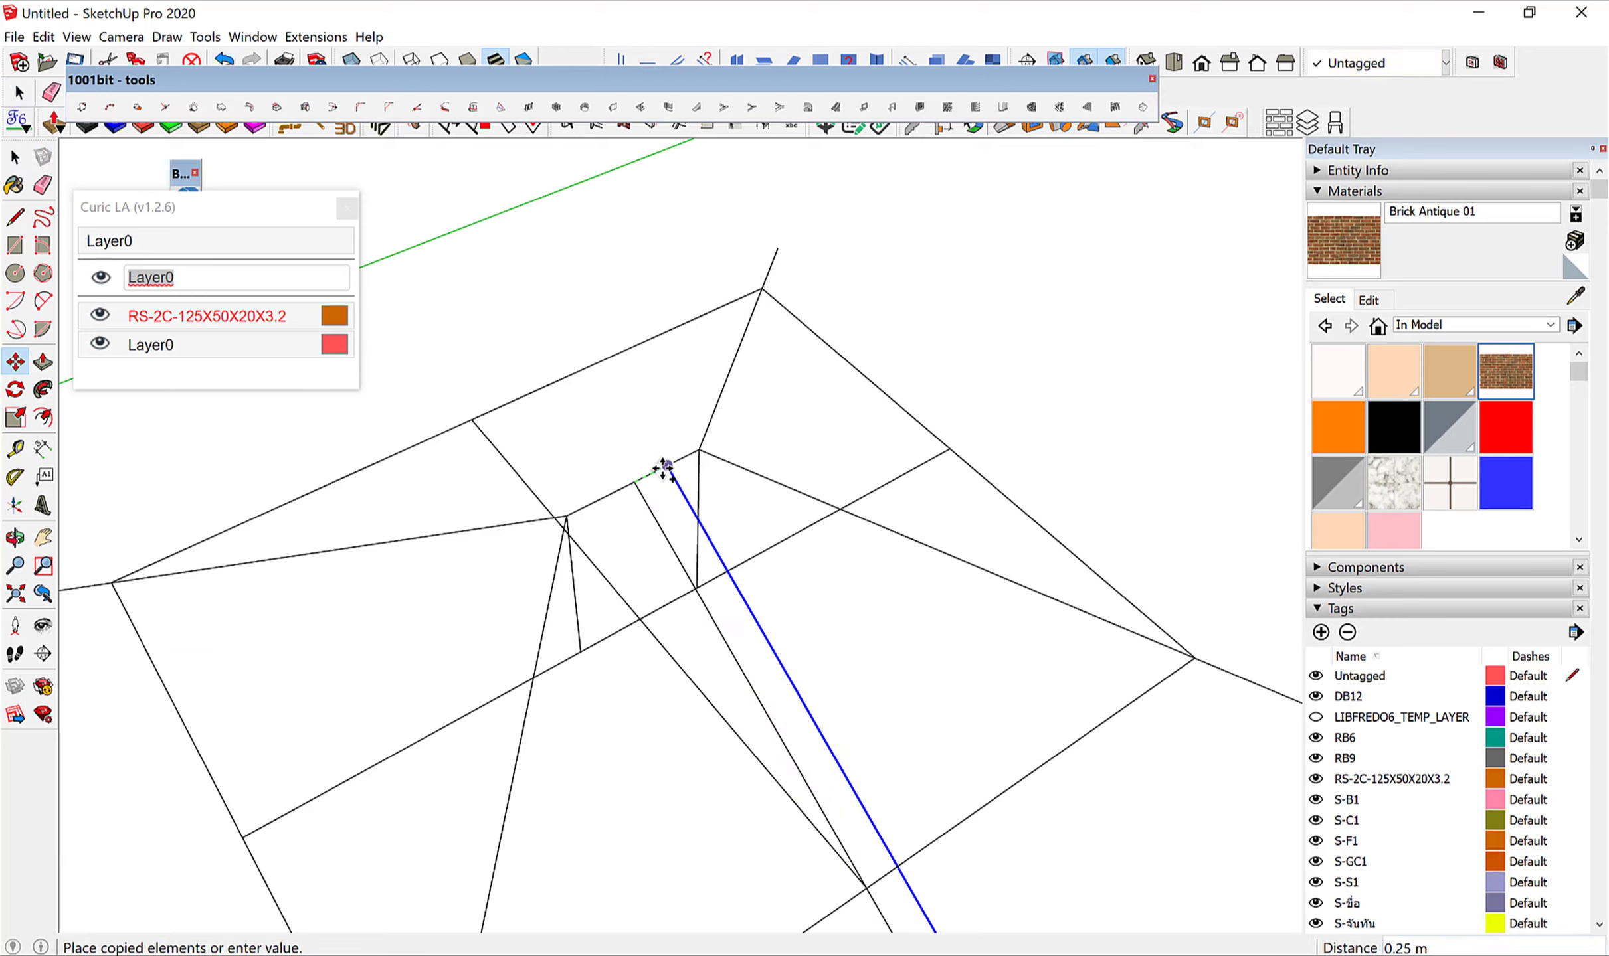
pyautogui.press('Return')
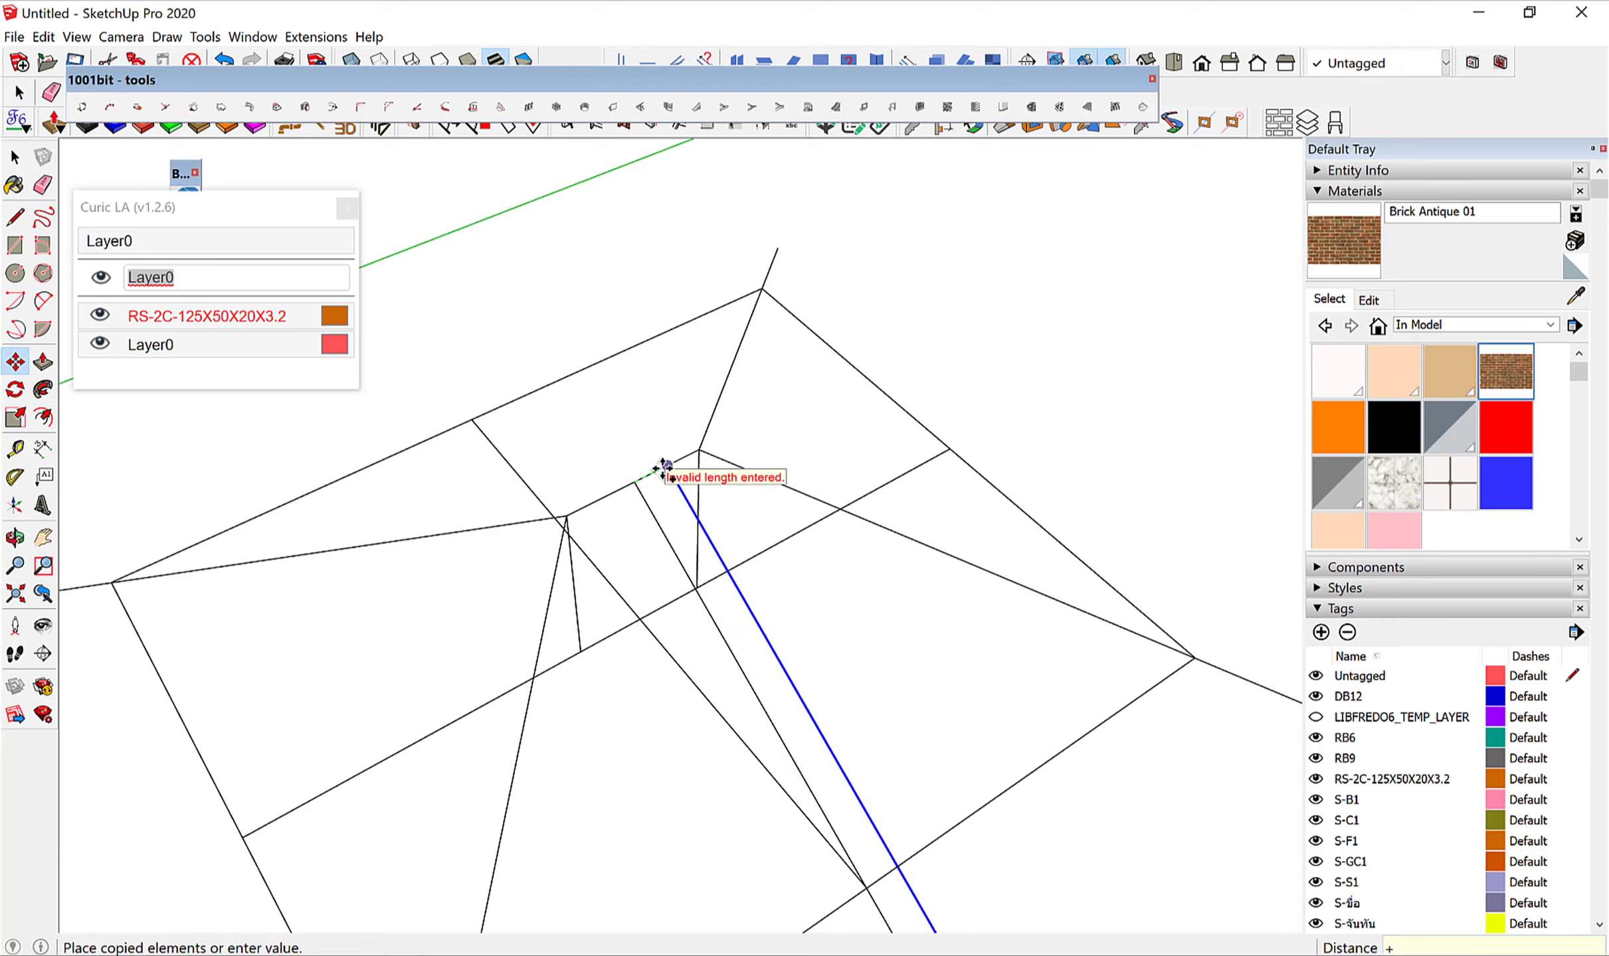
pyautogui.press('Return')
pyautogui.write('x5')
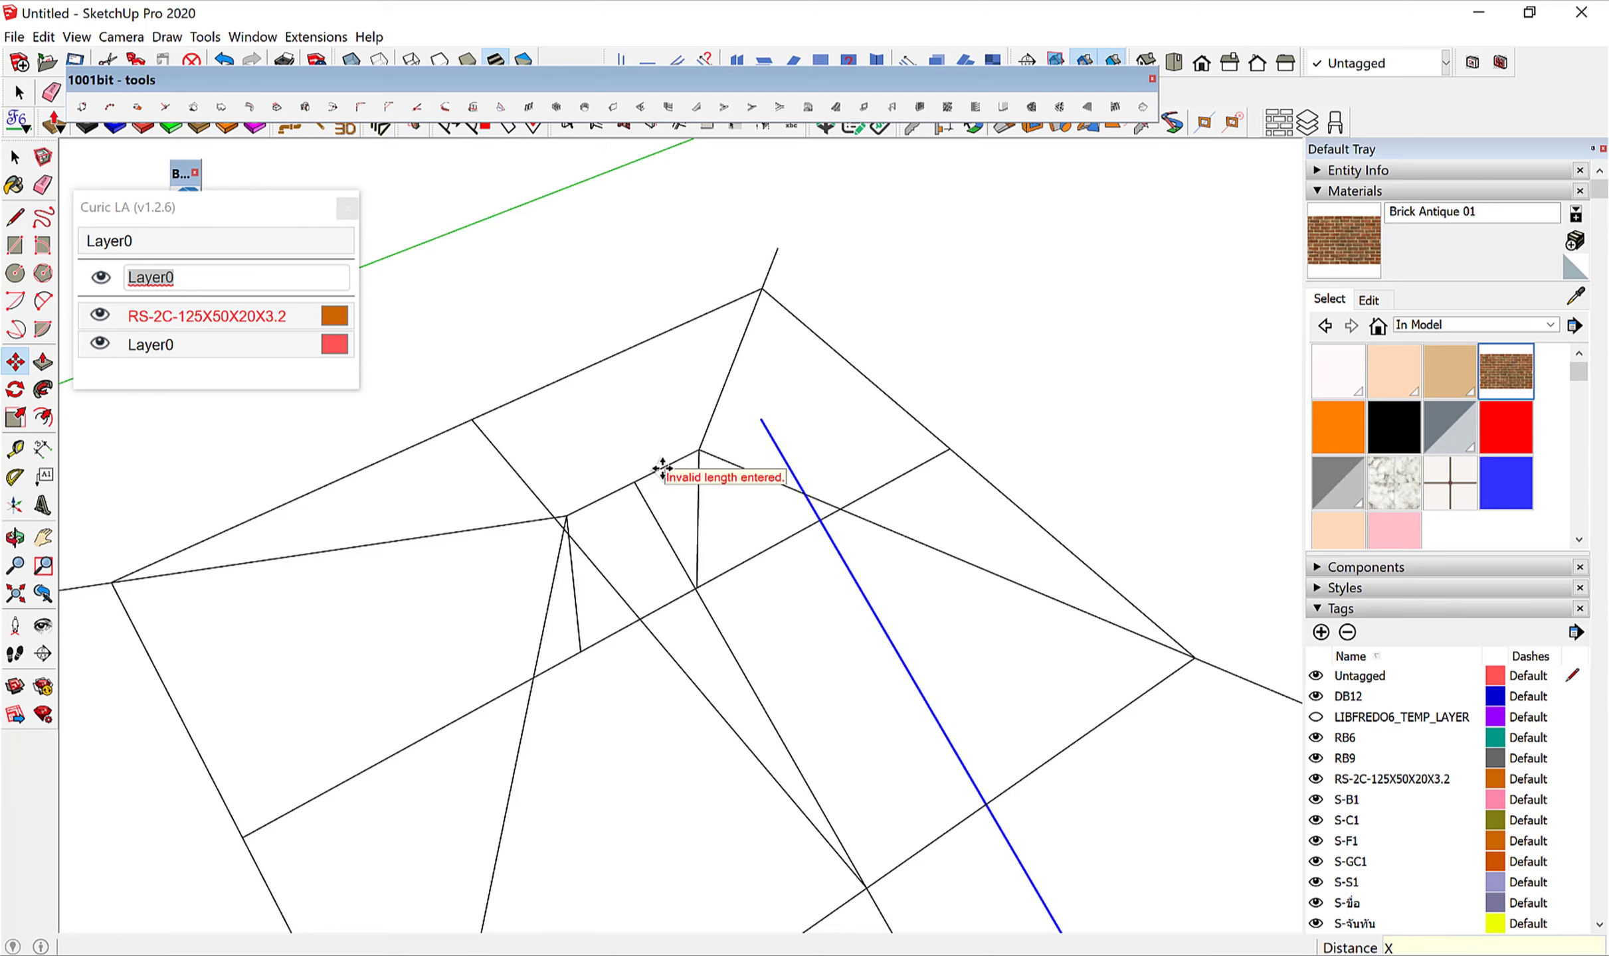
pyautogui.press('Return')
pyautogui.press('space')
# Erase the rightmost extra rafter line.
pyautogui.scroll(-3, 324, 492)
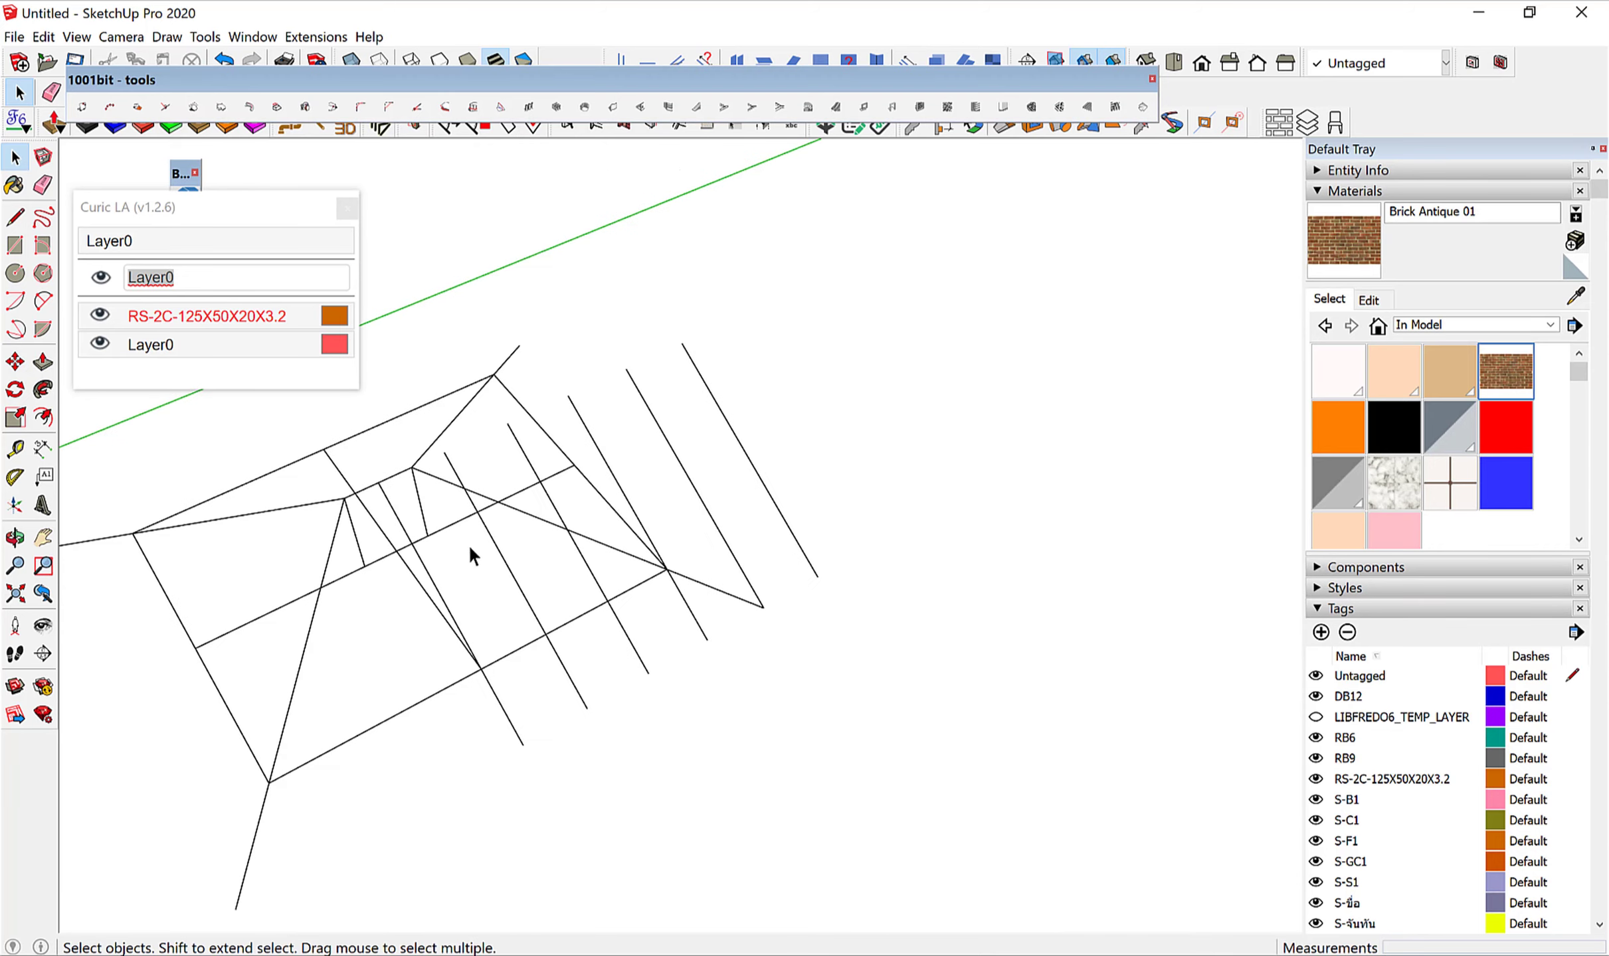
pyautogui.press('e')
pyautogui.moveTo(728, 410); pyautogui.dragTo(670, 426)
pyautogui.moveTo(670, 429); pyautogui.dragTo(583, 460, button='middle')
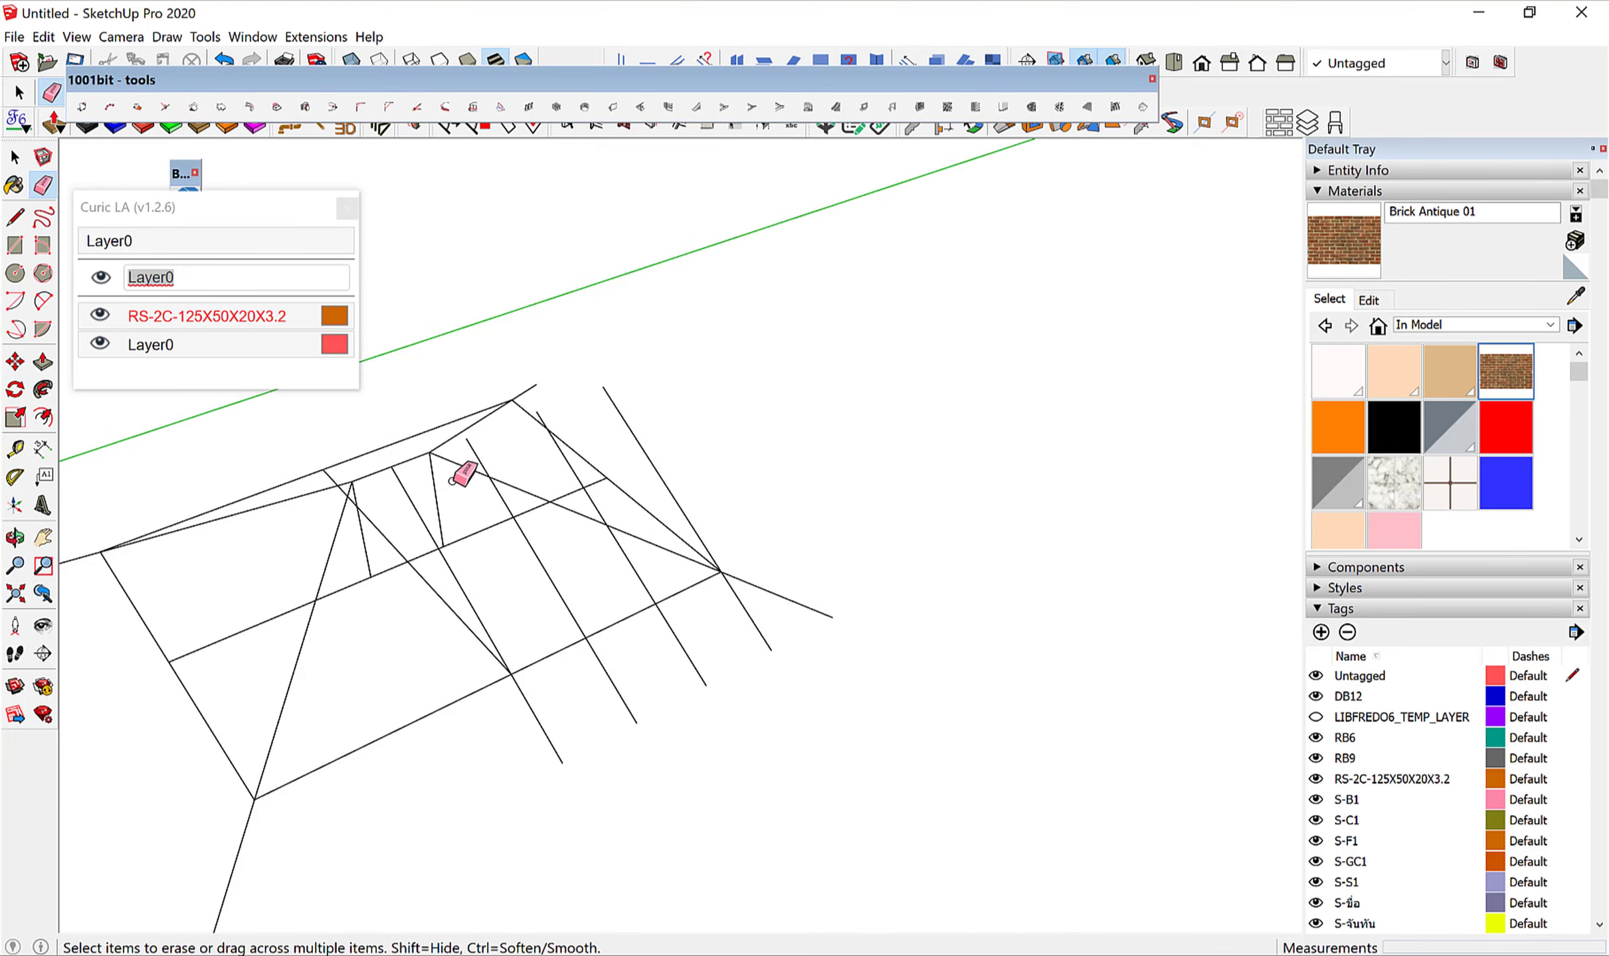
# Draw a line from the ridge corner to the edge endpoint and erase the stray edge.
pyautogui.press('l')
pyautogui.click(429, 453)
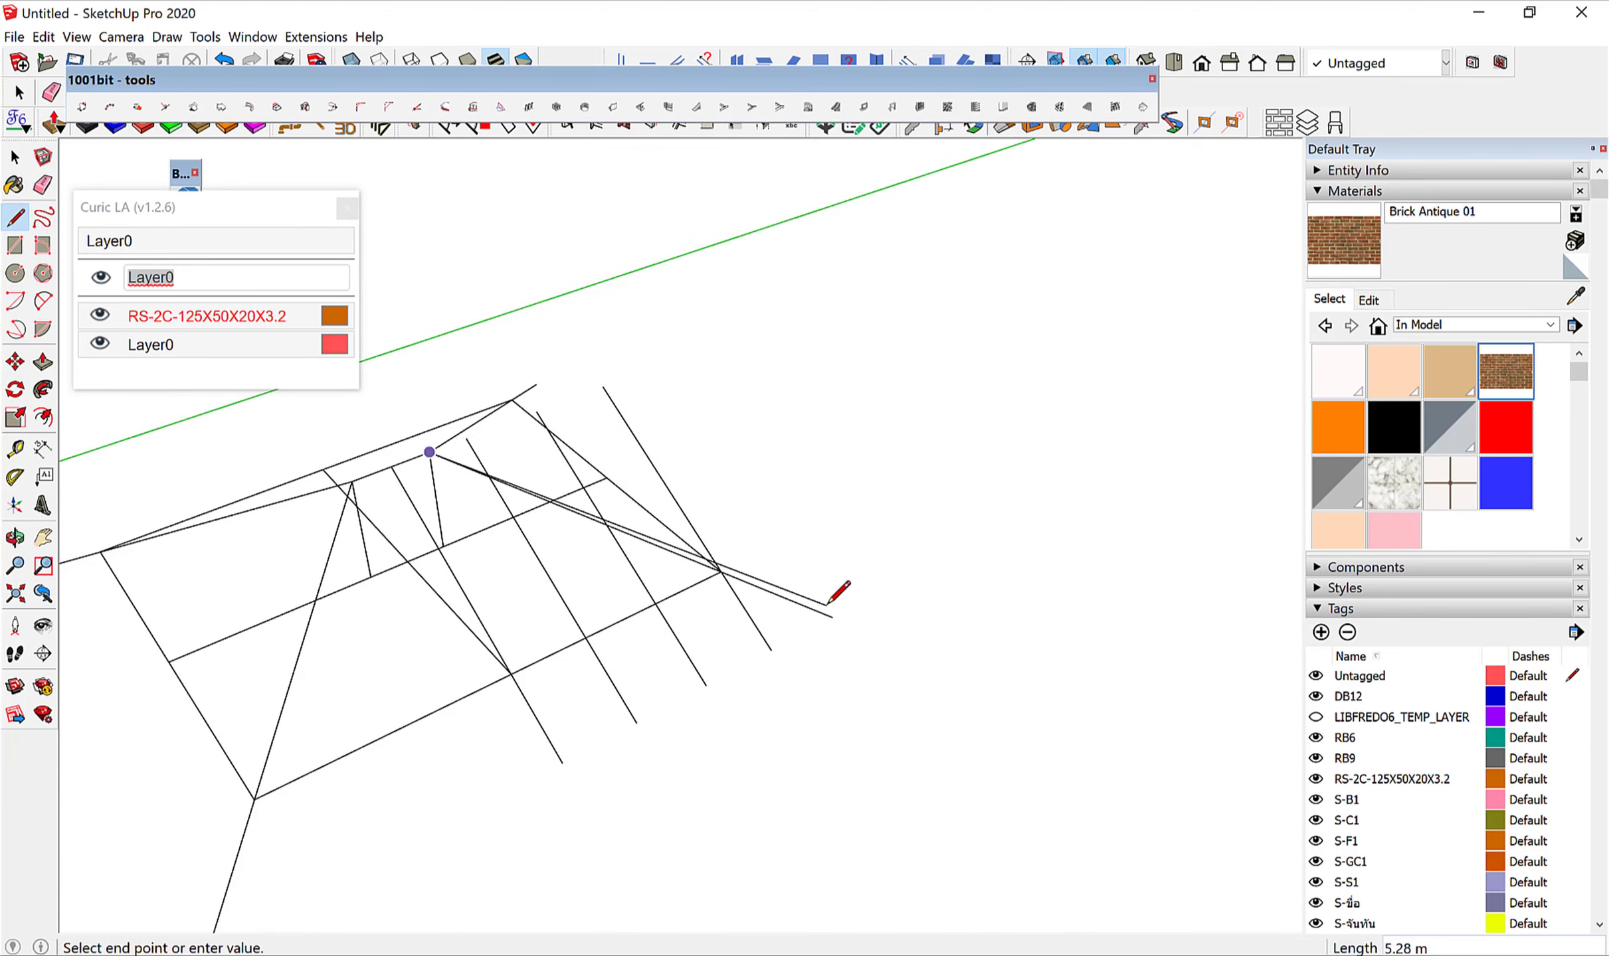
pyautogui.click(832, 615)
pyautogui.moveTo(832, 615); pyautogui.dragTo(772, 558, button='middle')
pyautogui.press('e')
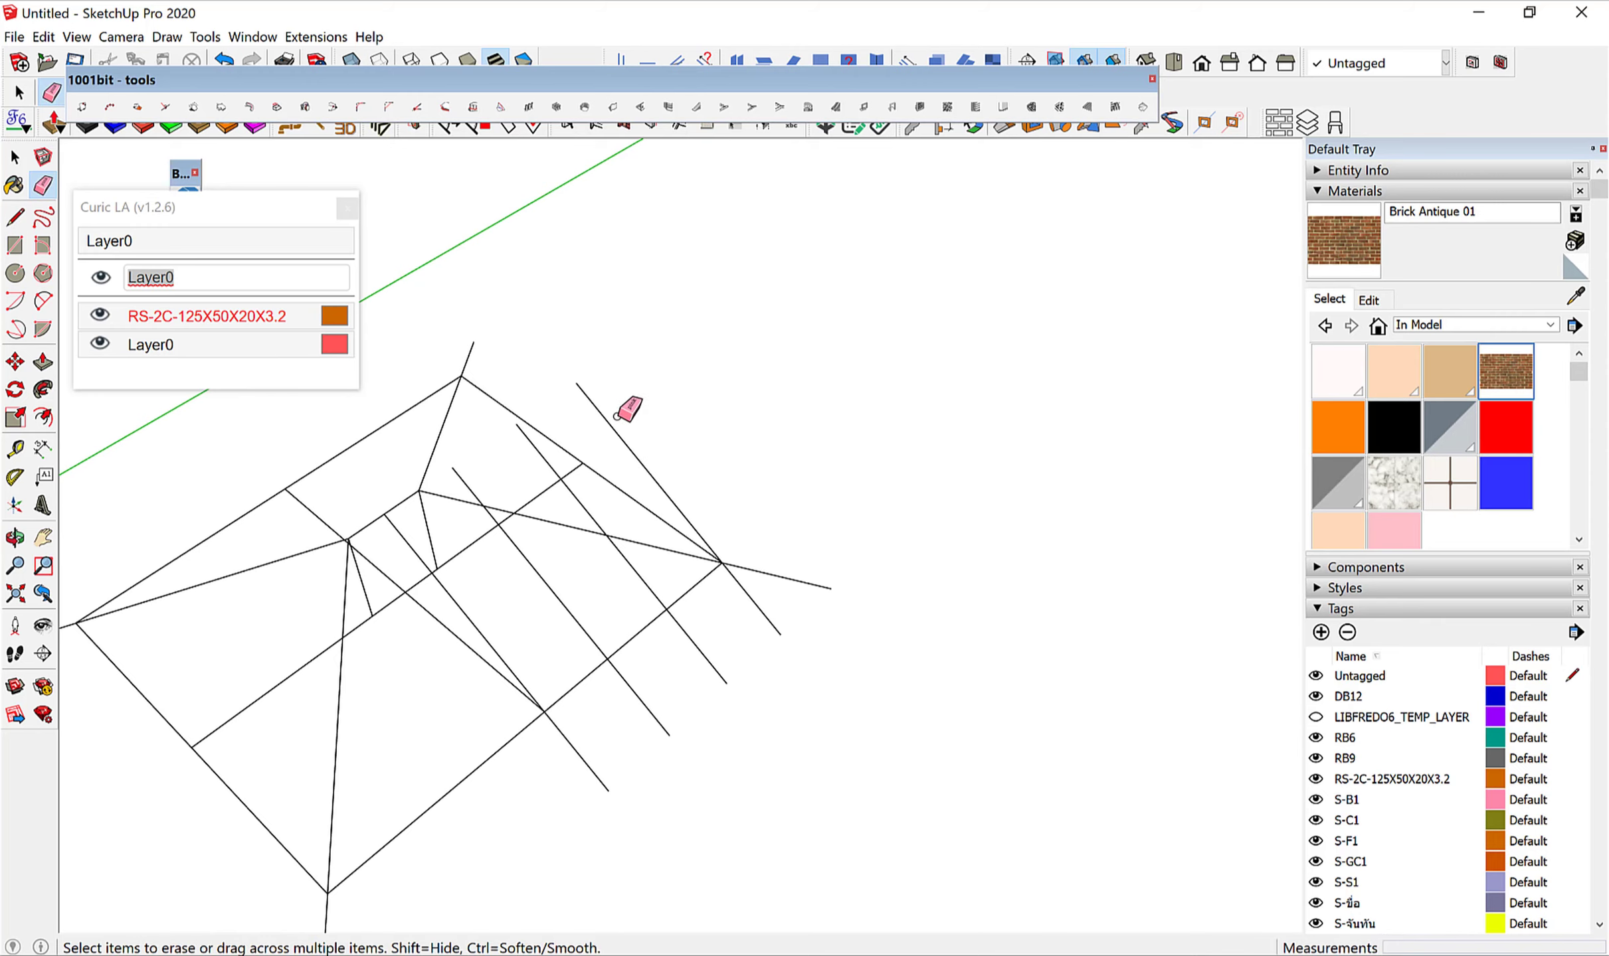
pyautogui.moveTo(564, 480)
pyautogui.mouseDown()
pyautogui.moveTo(526, 452)
pyautogui.moveTo(521, 467)
pyautogui.mouseUp()
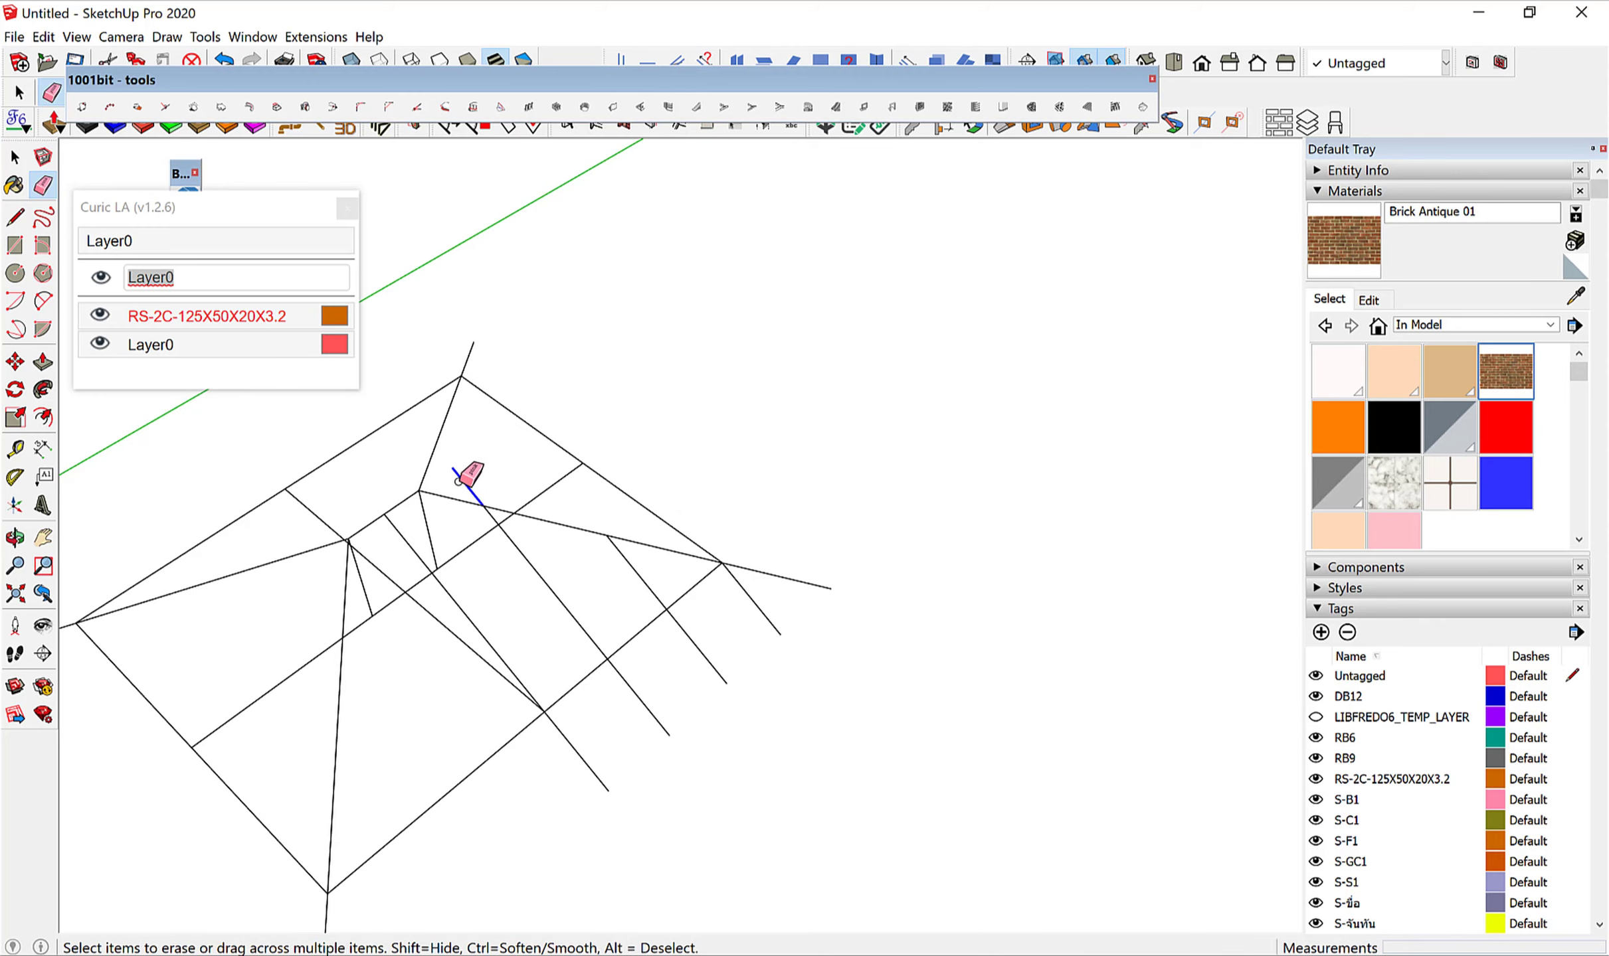
pyautogui.moveTo(467, 467)
pyautogui.mouseDown(button='middle')
pyautogui.moveTo(1009, 520)
pyautogui.moveTo(560, 560)
pyautogui.mouseUp(button='middle')
pyautogui.scroll(1, 559, 560)
pyautogui.press('space')
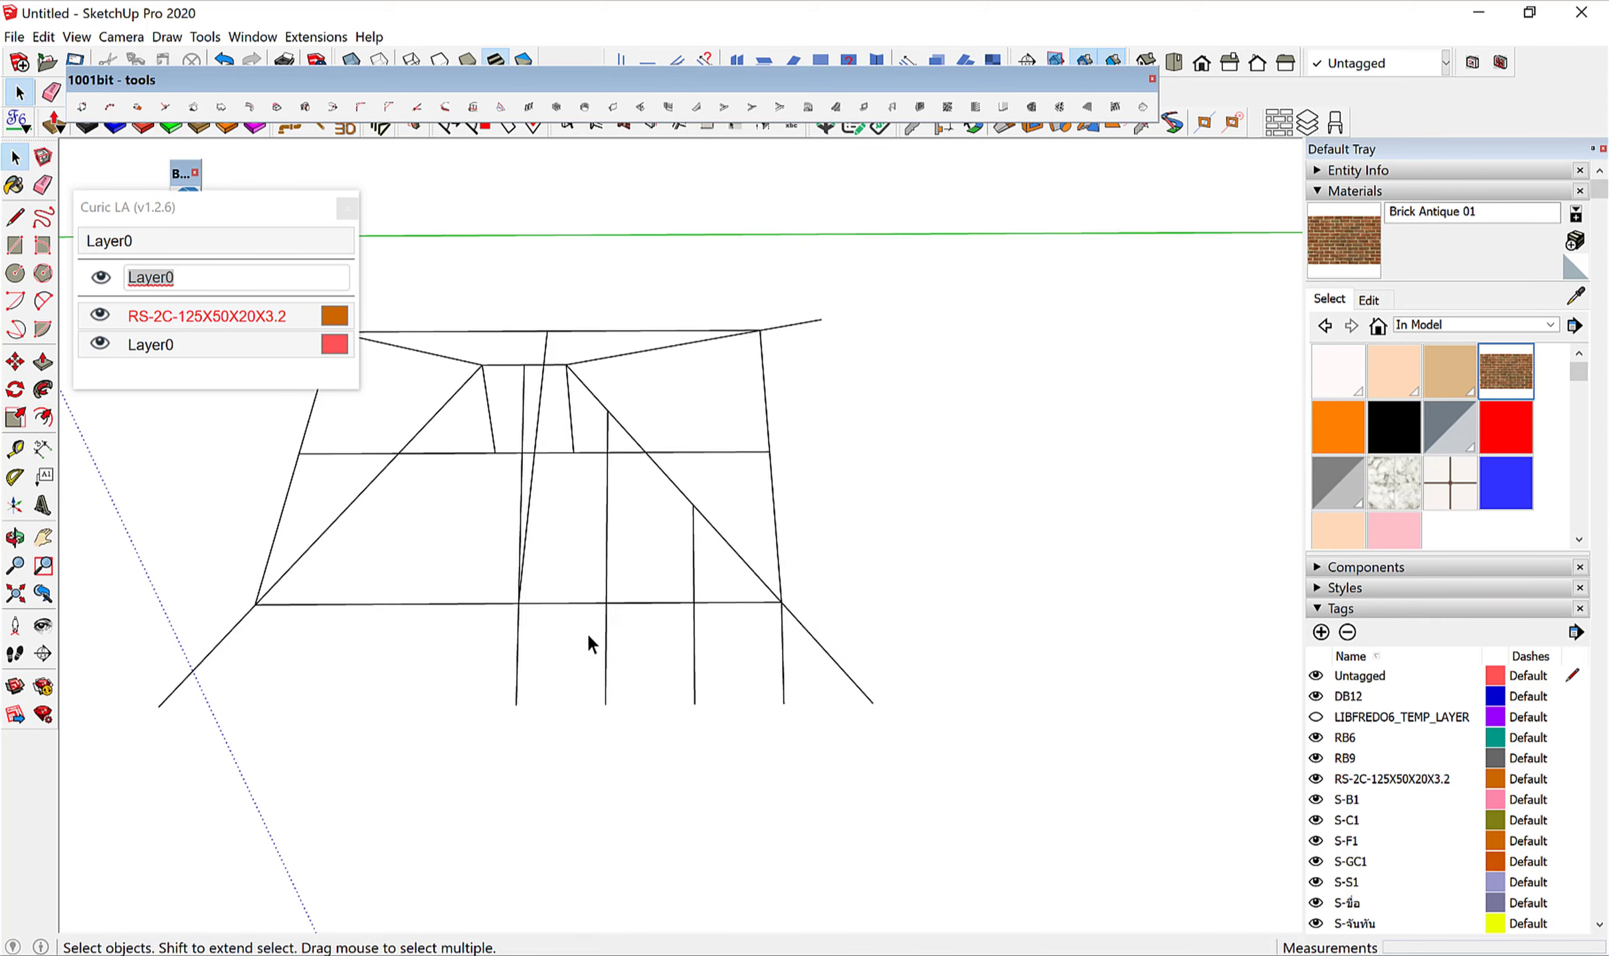
# Copy the vertical rafter line at distance 1 and array it x5 across the slope.
pyautogui.scroll(-1, 588, 632)
pyautogui.click(524, 694)
pyautogui.press('m')
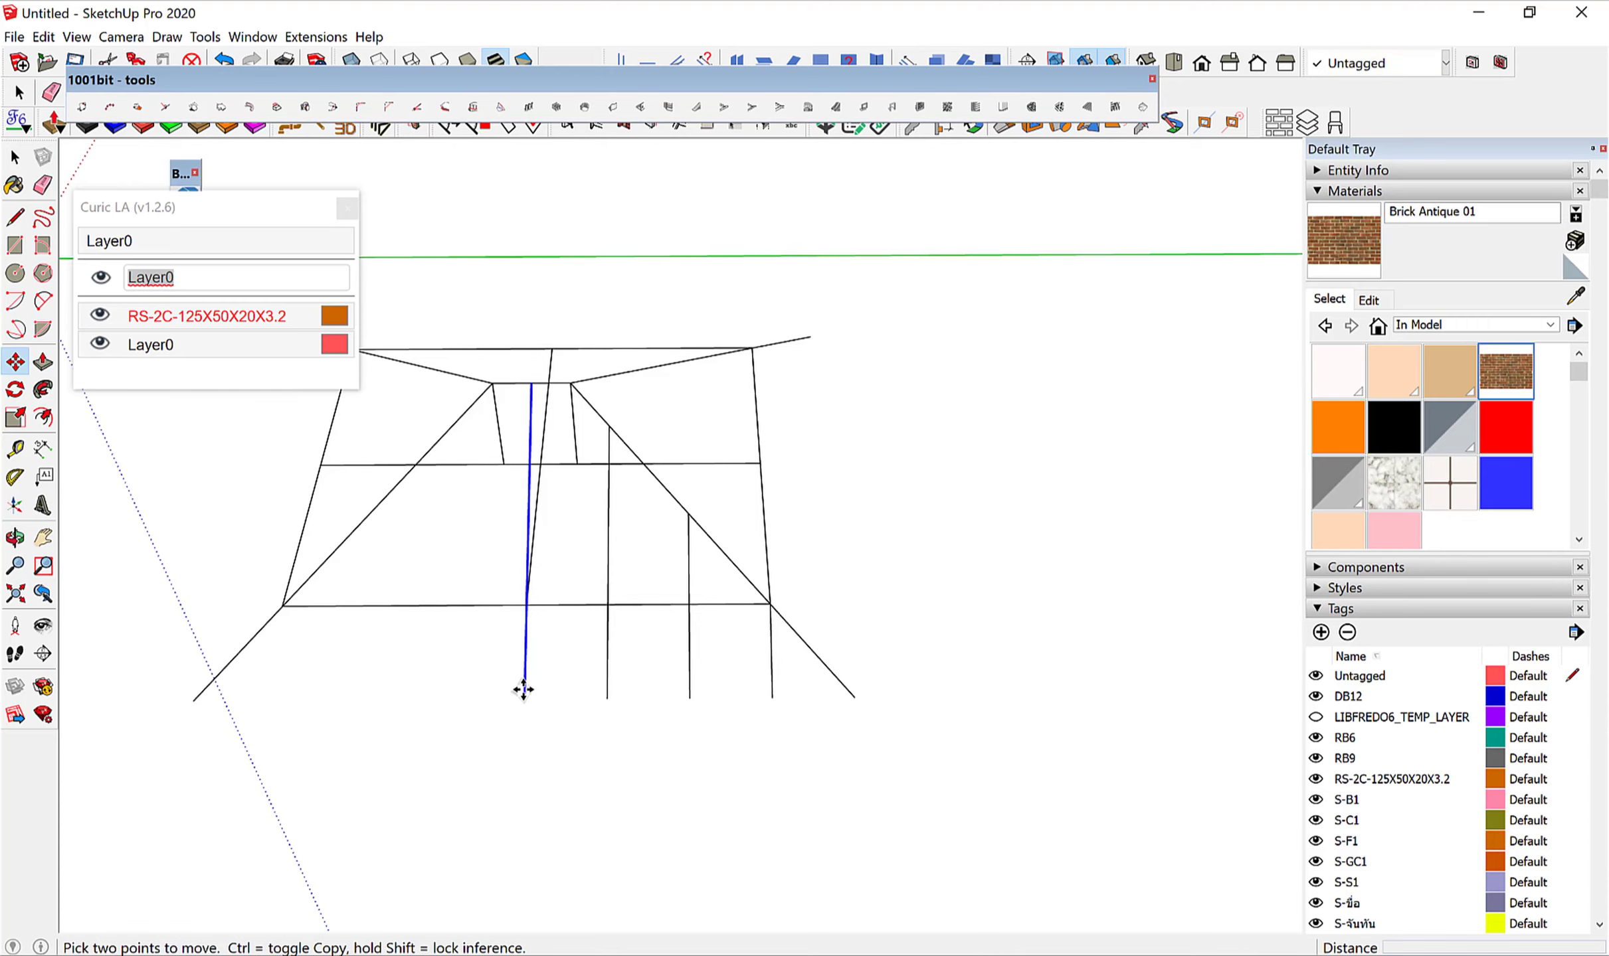
pyautogui.press('ctrl')
pyautogui.click(524, 694)
pyautogui.write('1')
pyautogui.press('Return')
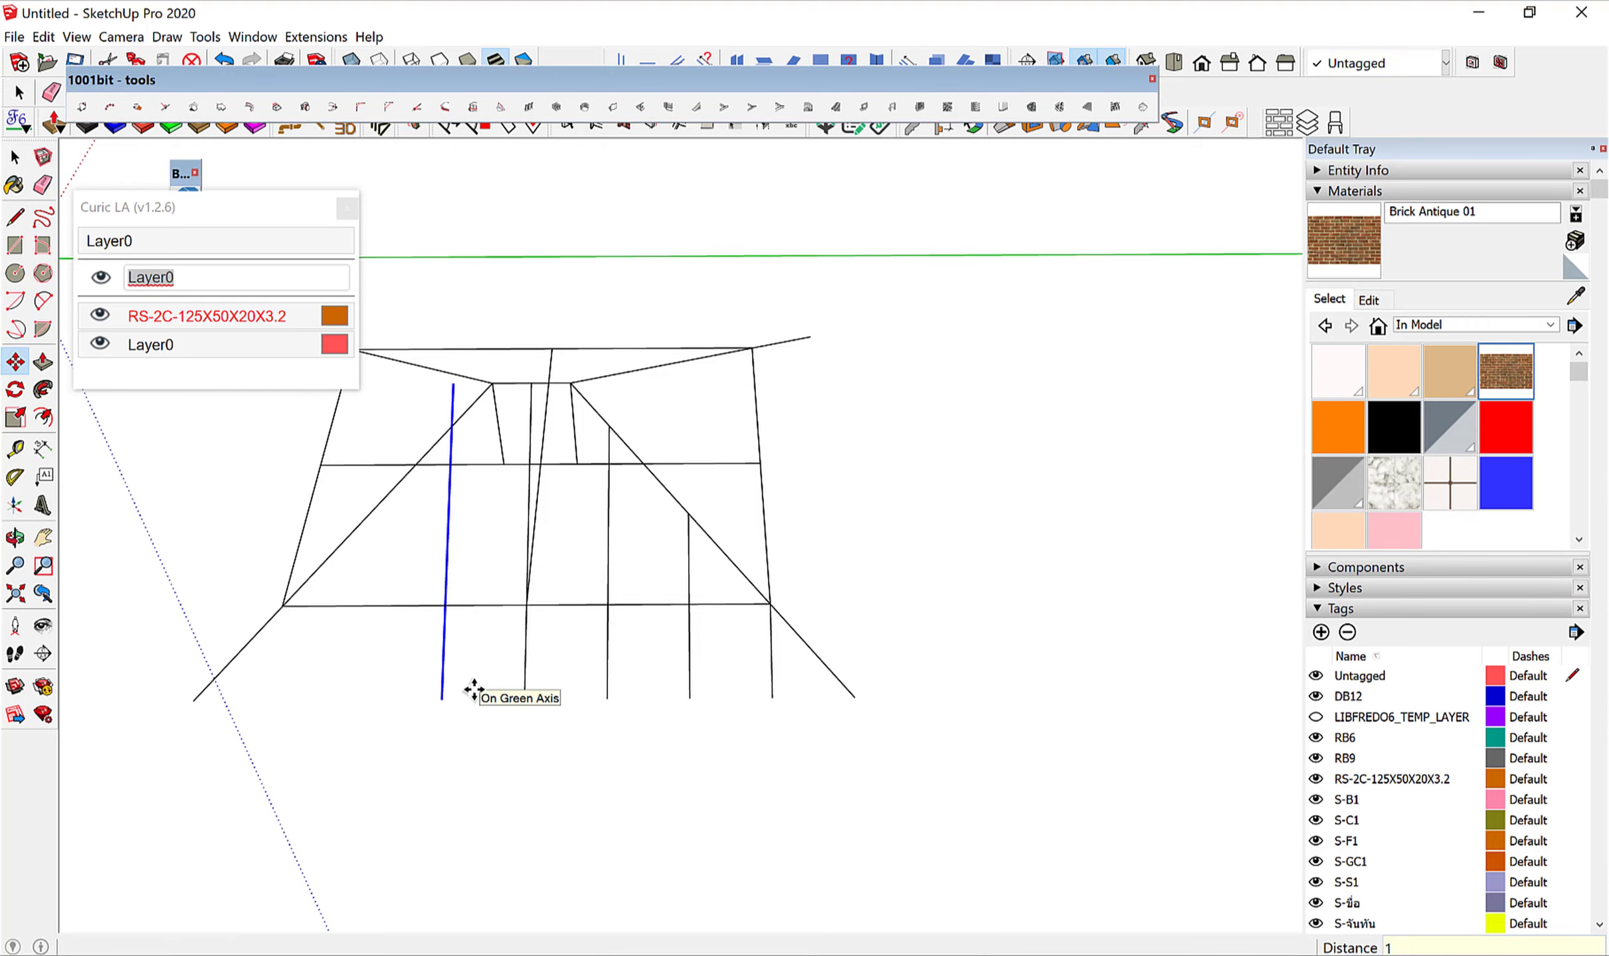
pyautogui.write('x5')
pyautogui.press('Return')
pyautogui.press('space')
# Erase the two extra vertical rafter lines.
pyautogui.scroll(-2, 474, 694)
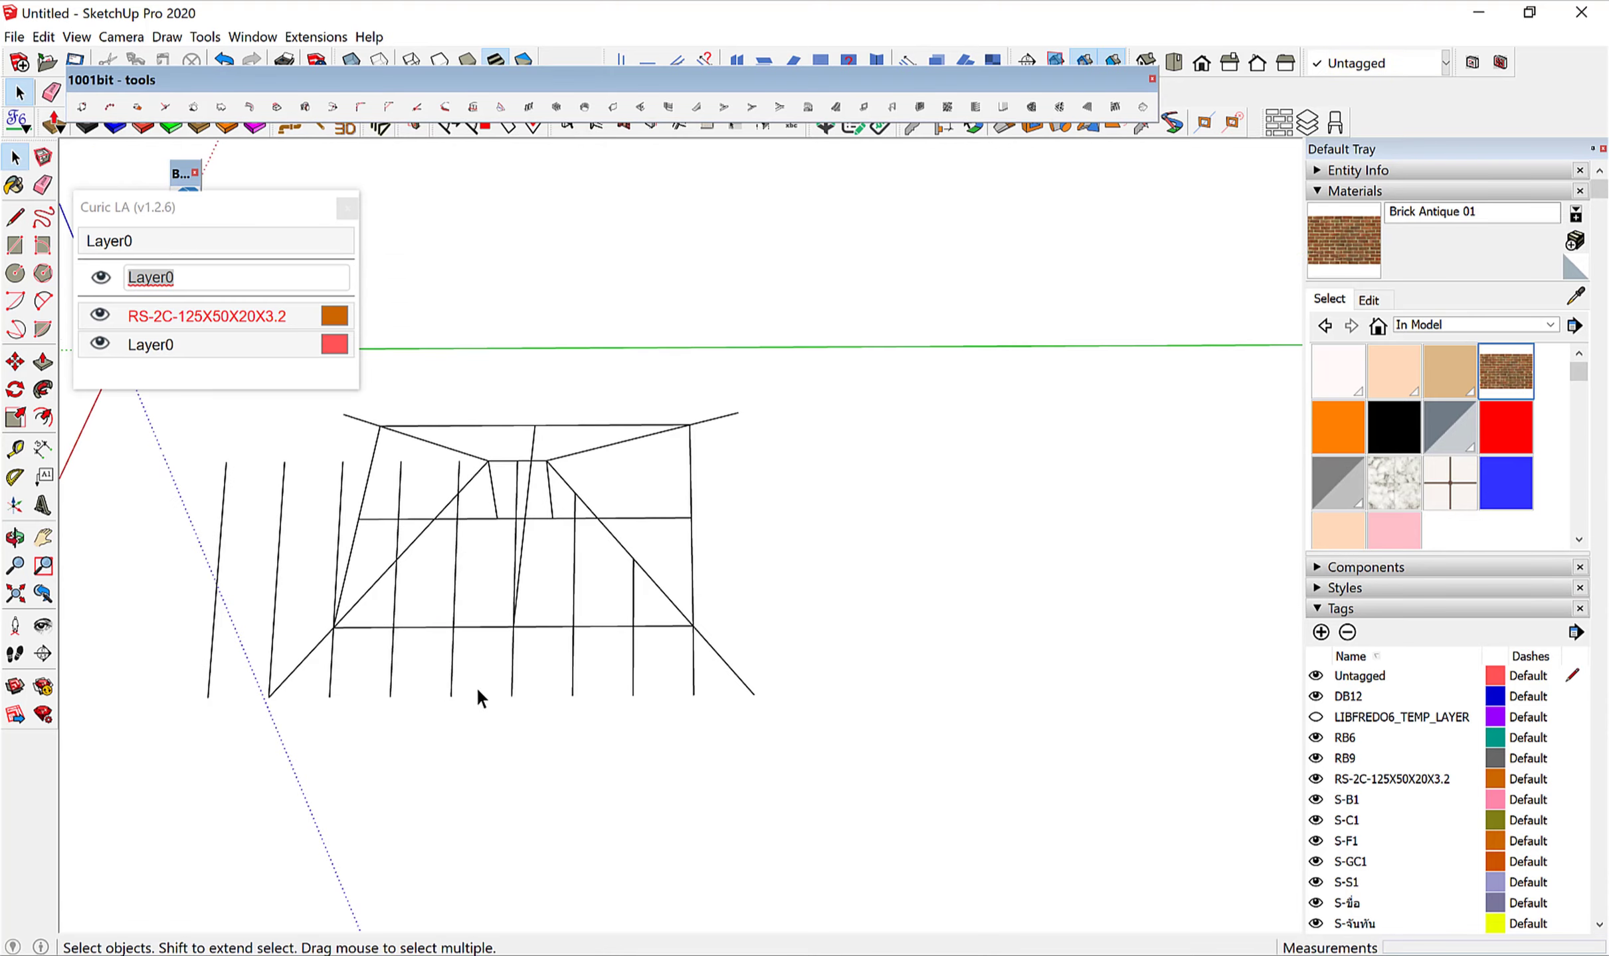
pyautogui.press('e')
pyautogui.moveTo(176, 544); pyautogui.dragTo(317, 514)
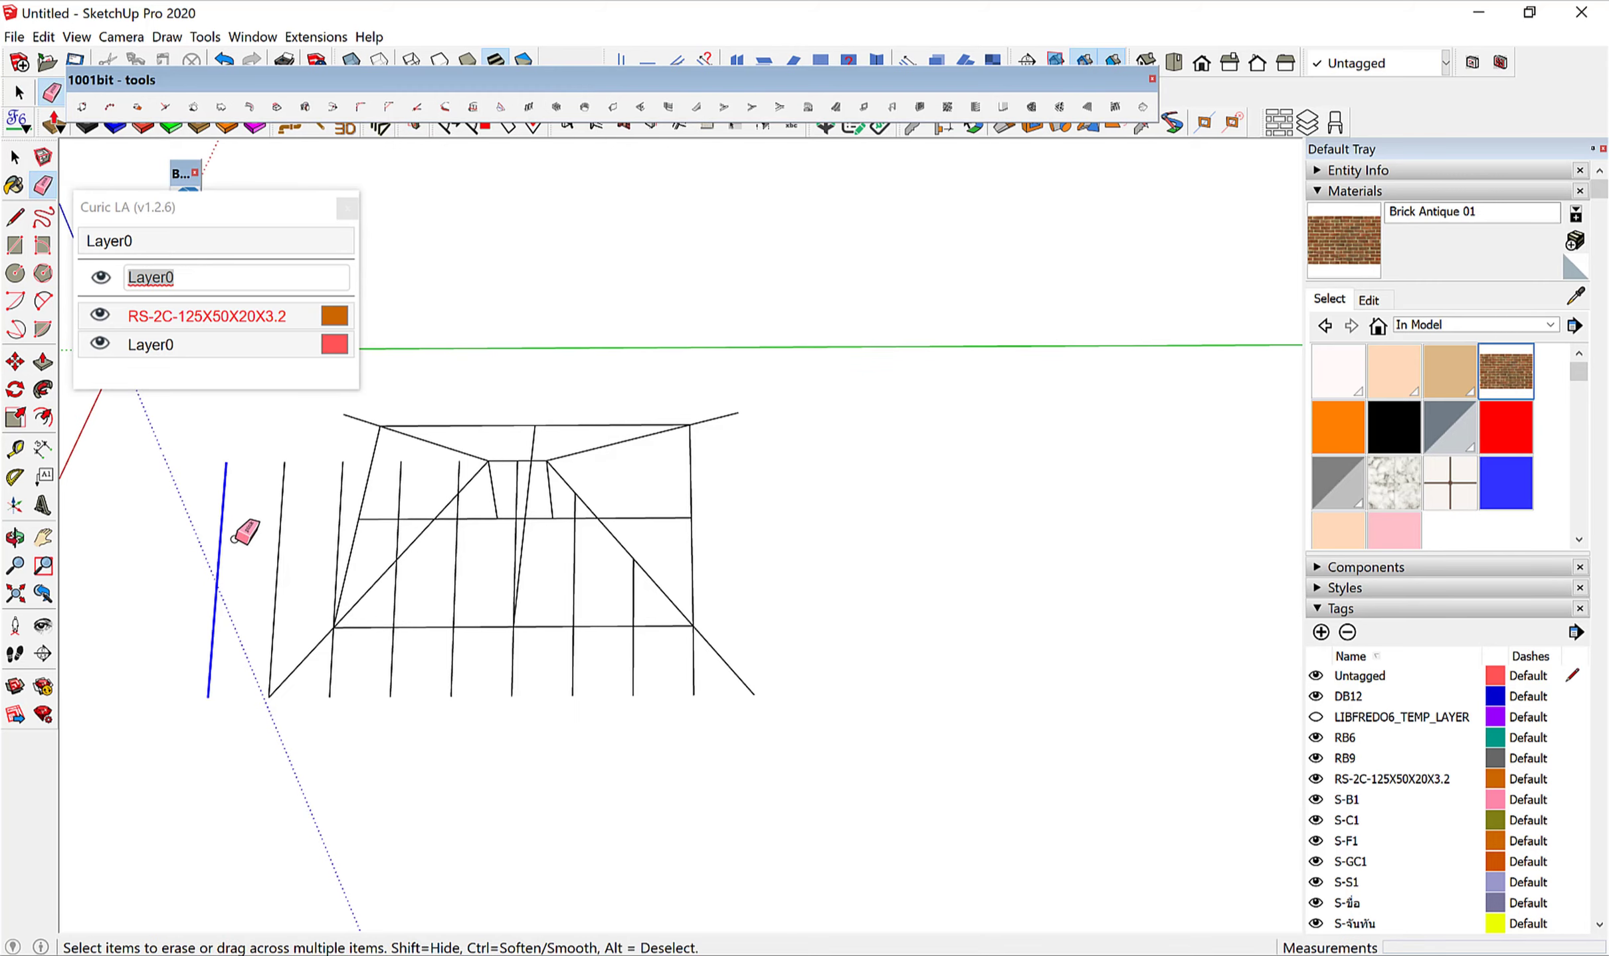
pyautogui.scroll(1, 318, 513)
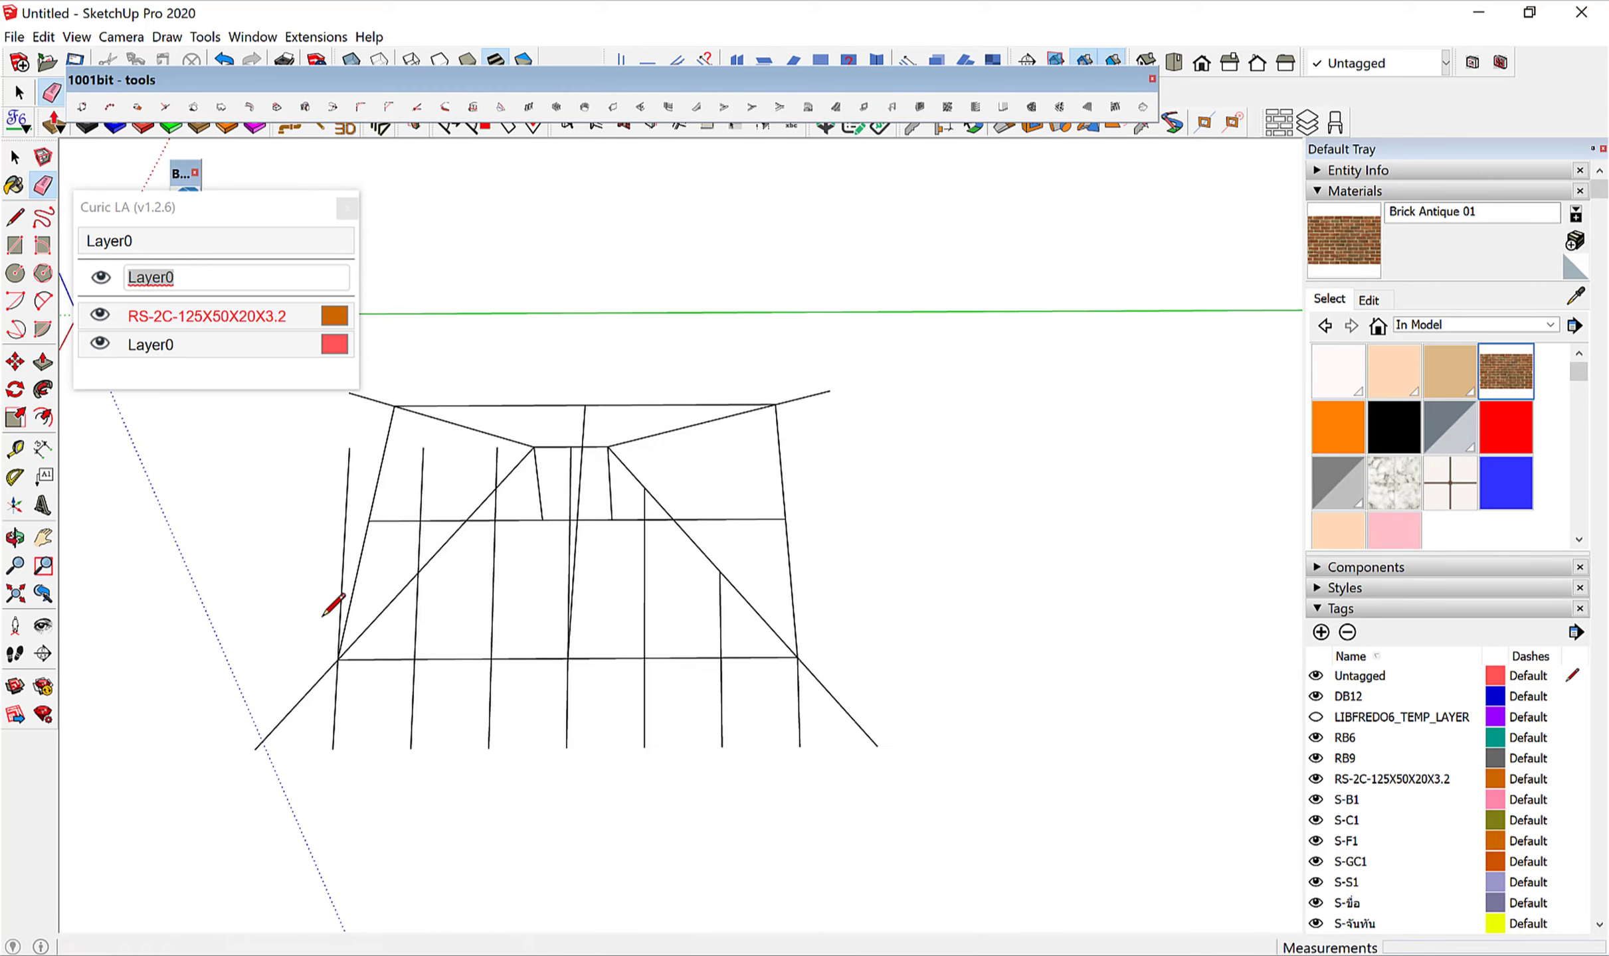
# Draw the hip line from the lower-left corner to the ridge and trim the overhanging rafter ends.
pyautogui.press('l')
pyautogui.click(255, 749)
pyautogui.scroll(1, 425, 525)
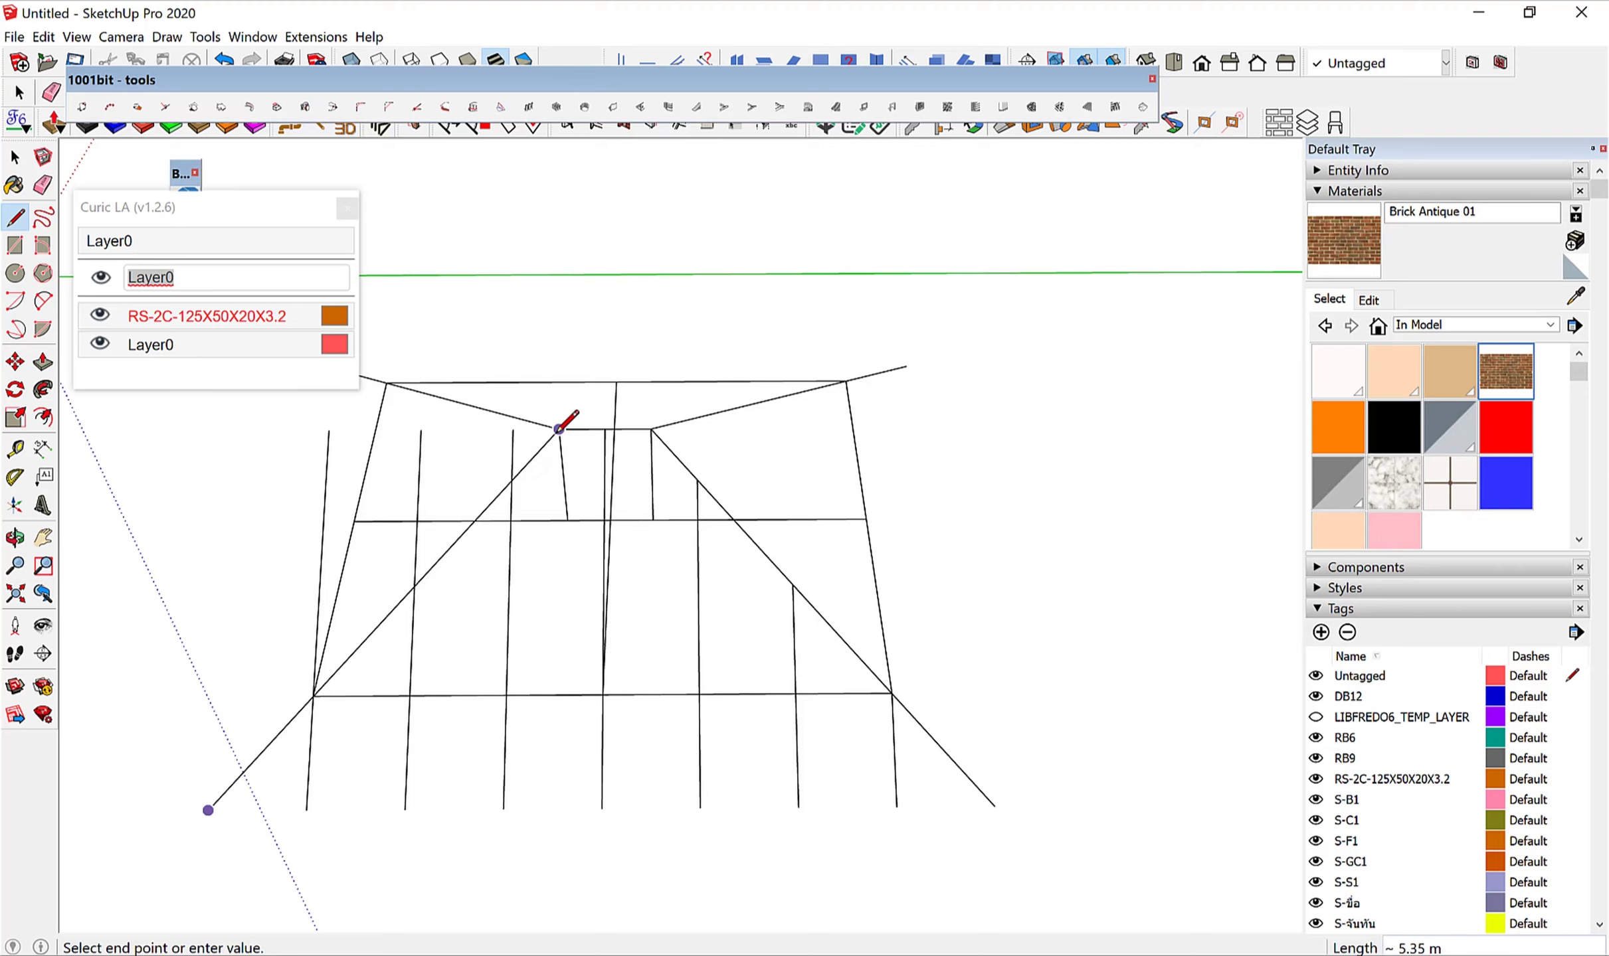
pyautogui.click(559, 430)
pyautogui.press('e')
pyautogui.click(327, 452)
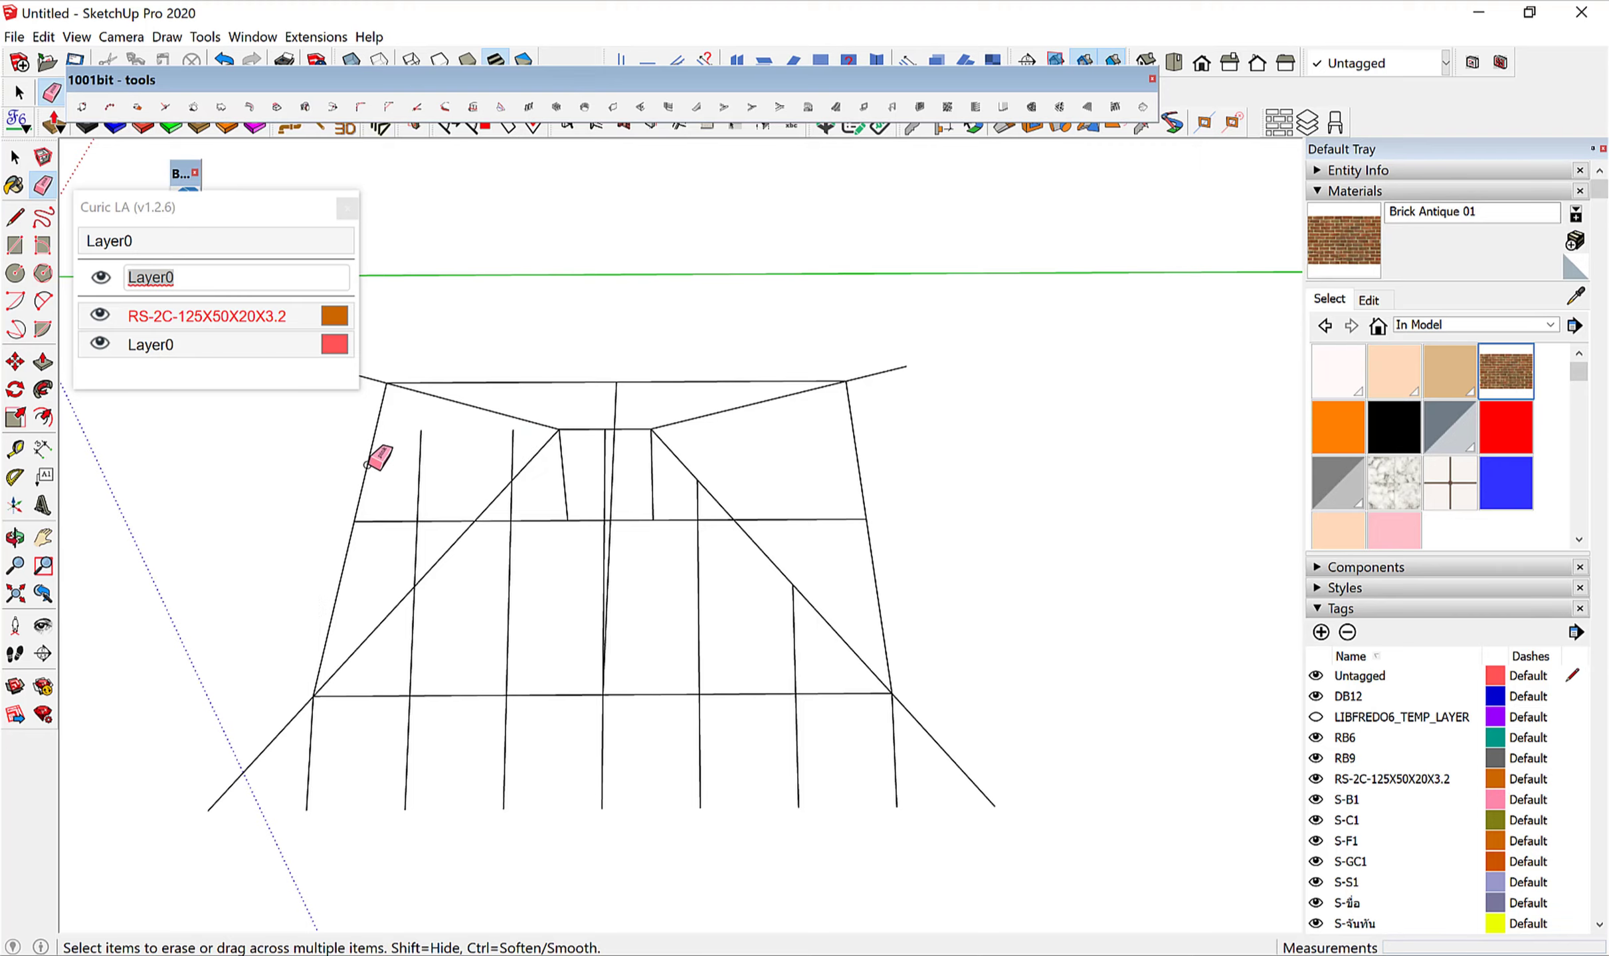
pyautogui.click(420, 456)
pyautogui.press('space')
pyautogui.moveTo(476, 503)
pyautogui.mouseDown(button='middle')
pyautogui.moveTo(553, 730)
pyautogui.moveTo(561, 814)
pyautogui.mouseUp(button='middle')
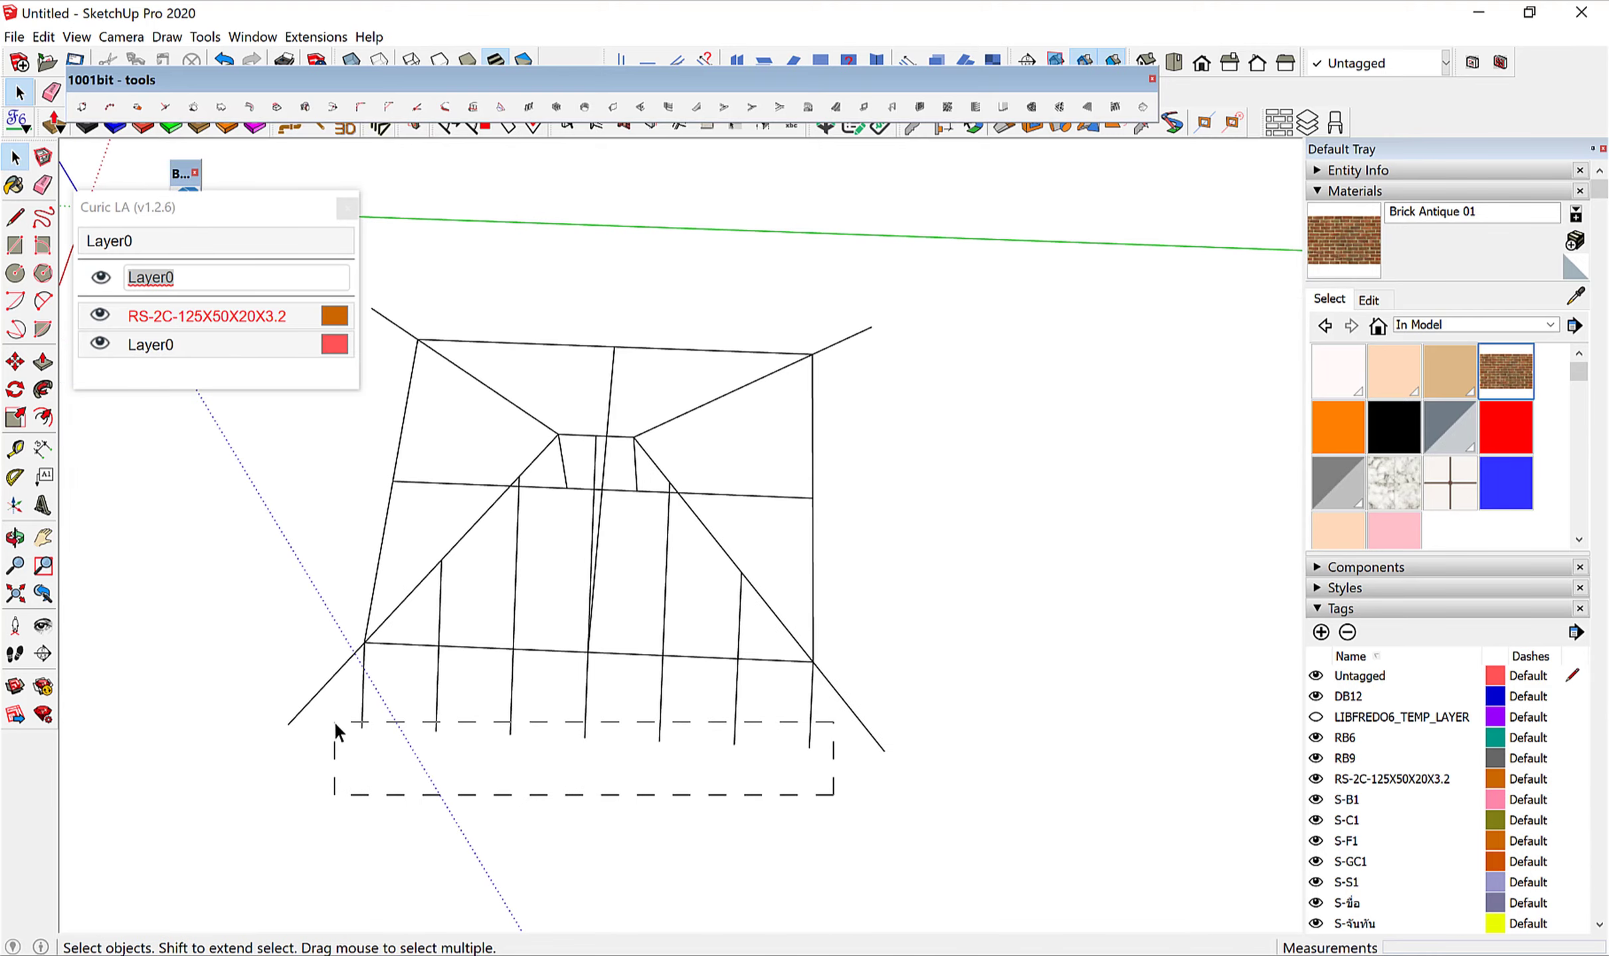
# Group the seven slope rafters, undoing the accidental delete of the group.
pyautogui.moveTo(724, 771); pyautogui.dragTo(334, 724)
pyautogui.moveTo(333, 720); pyautogui.dragTo(595, 680, button='middle')
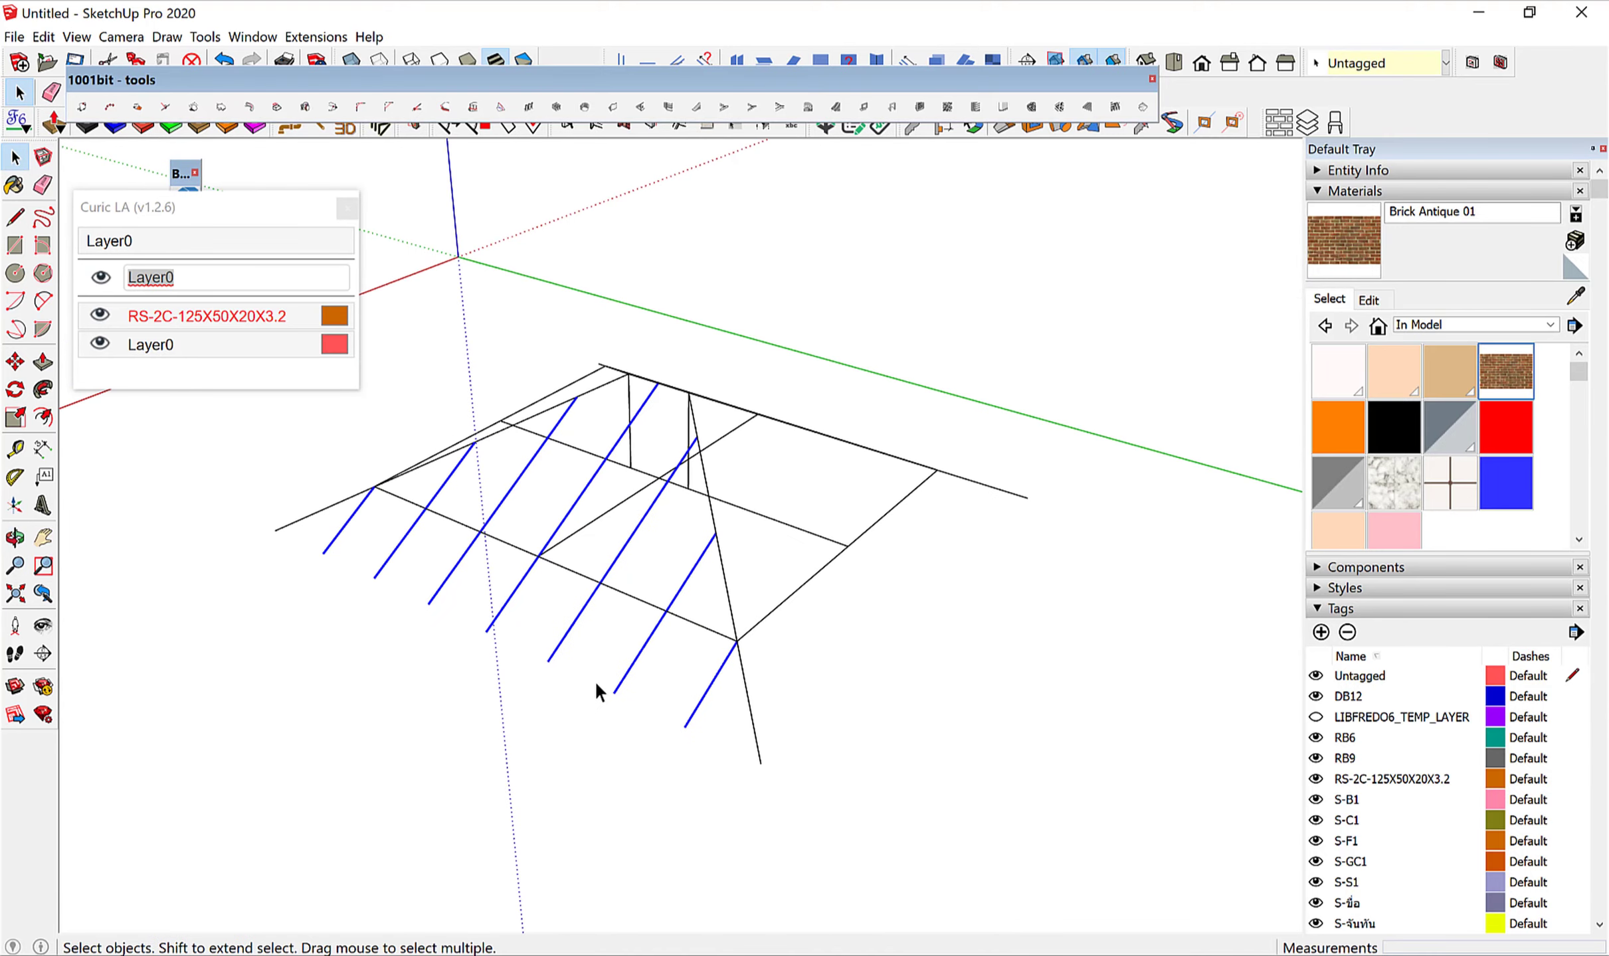
pyautogui.scroll(4, 720, 739)
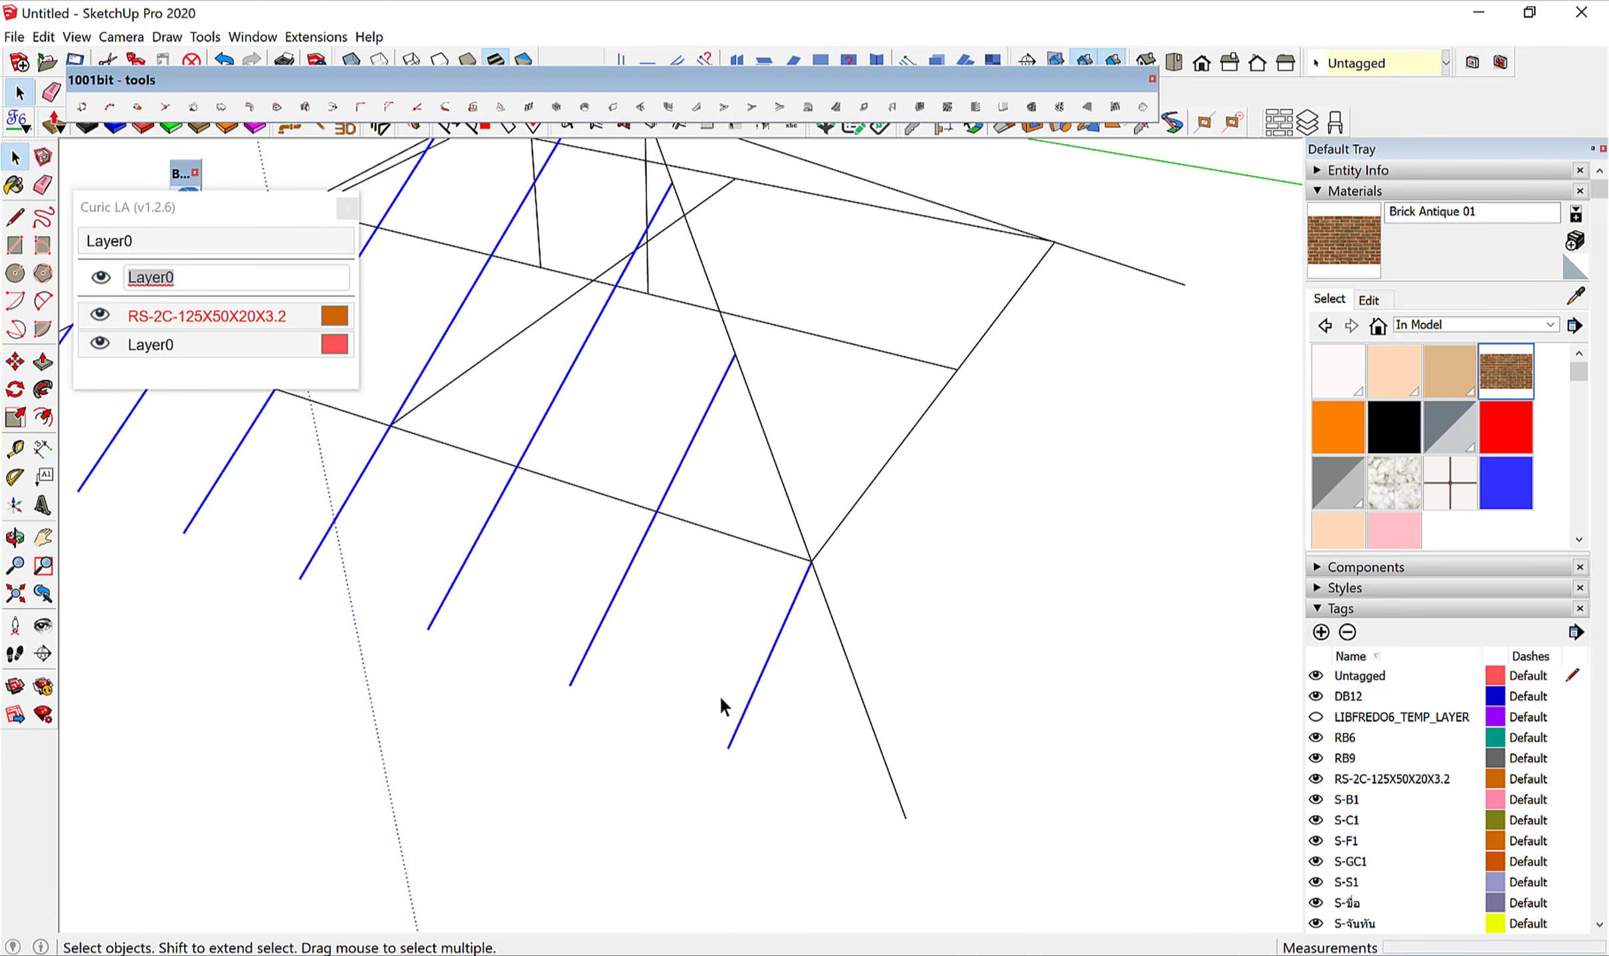
pyautogui.rightClick(761, 689)
pyautogui.click(843, 524)
pyautogui.scroll(-2, 831, 506)
pyautogui.scroll(-2, 813, 659)
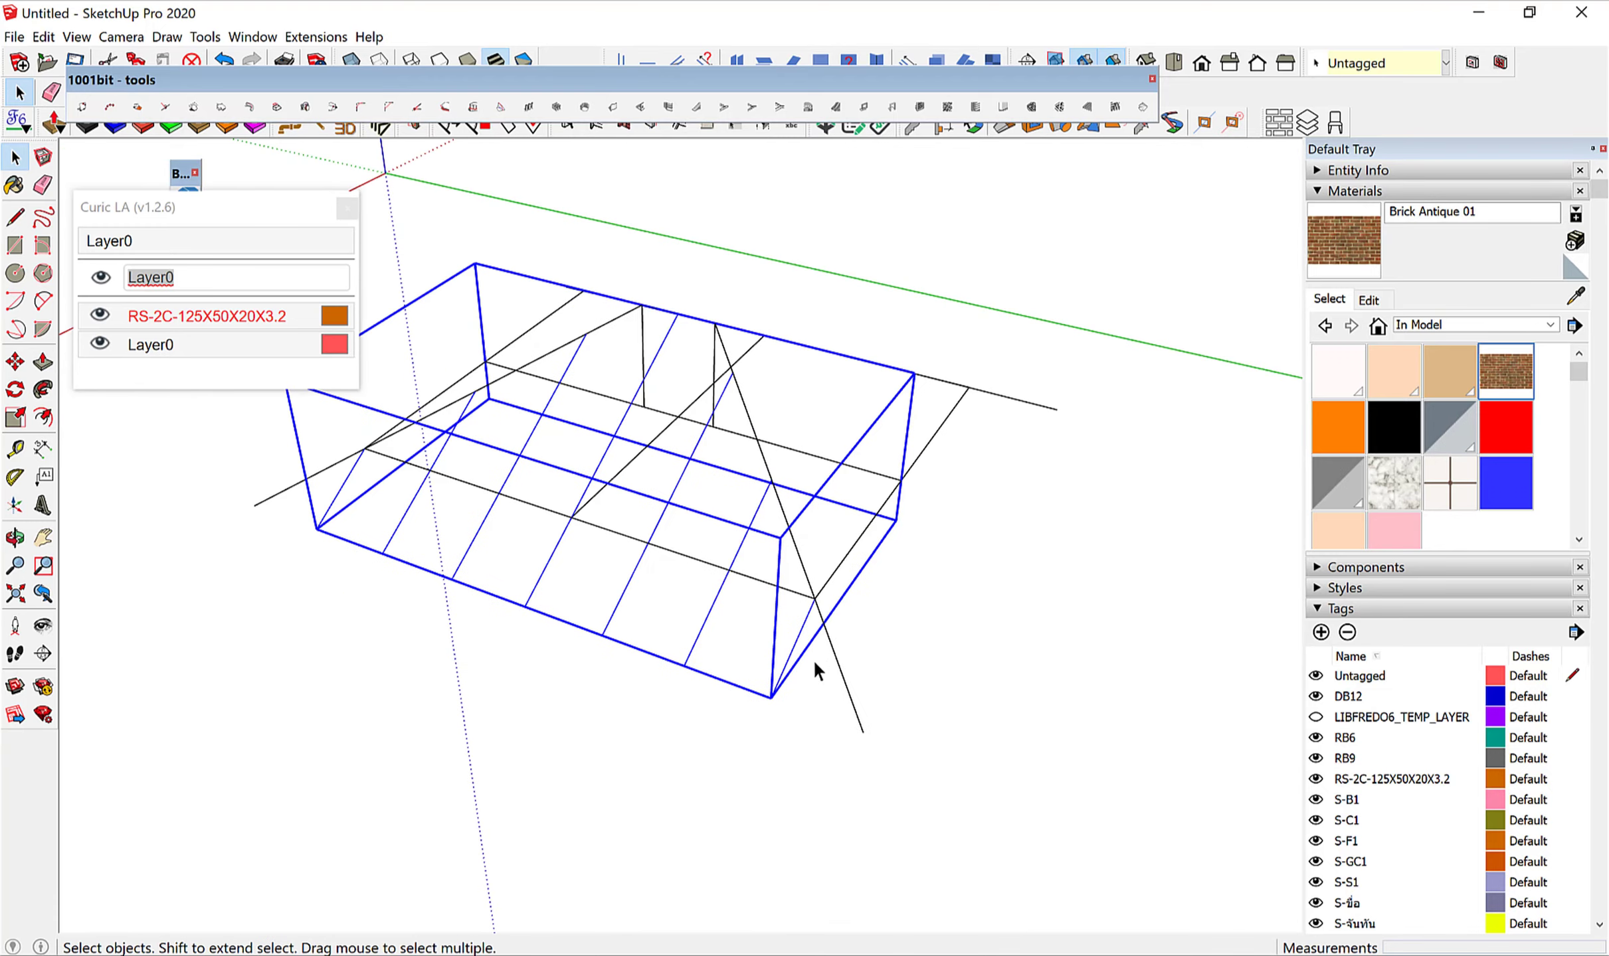
pyautogui.press('Delete')
pyautogui.moveTo(744, 648); pyautogui.dragTo(360, 450, button='middle')
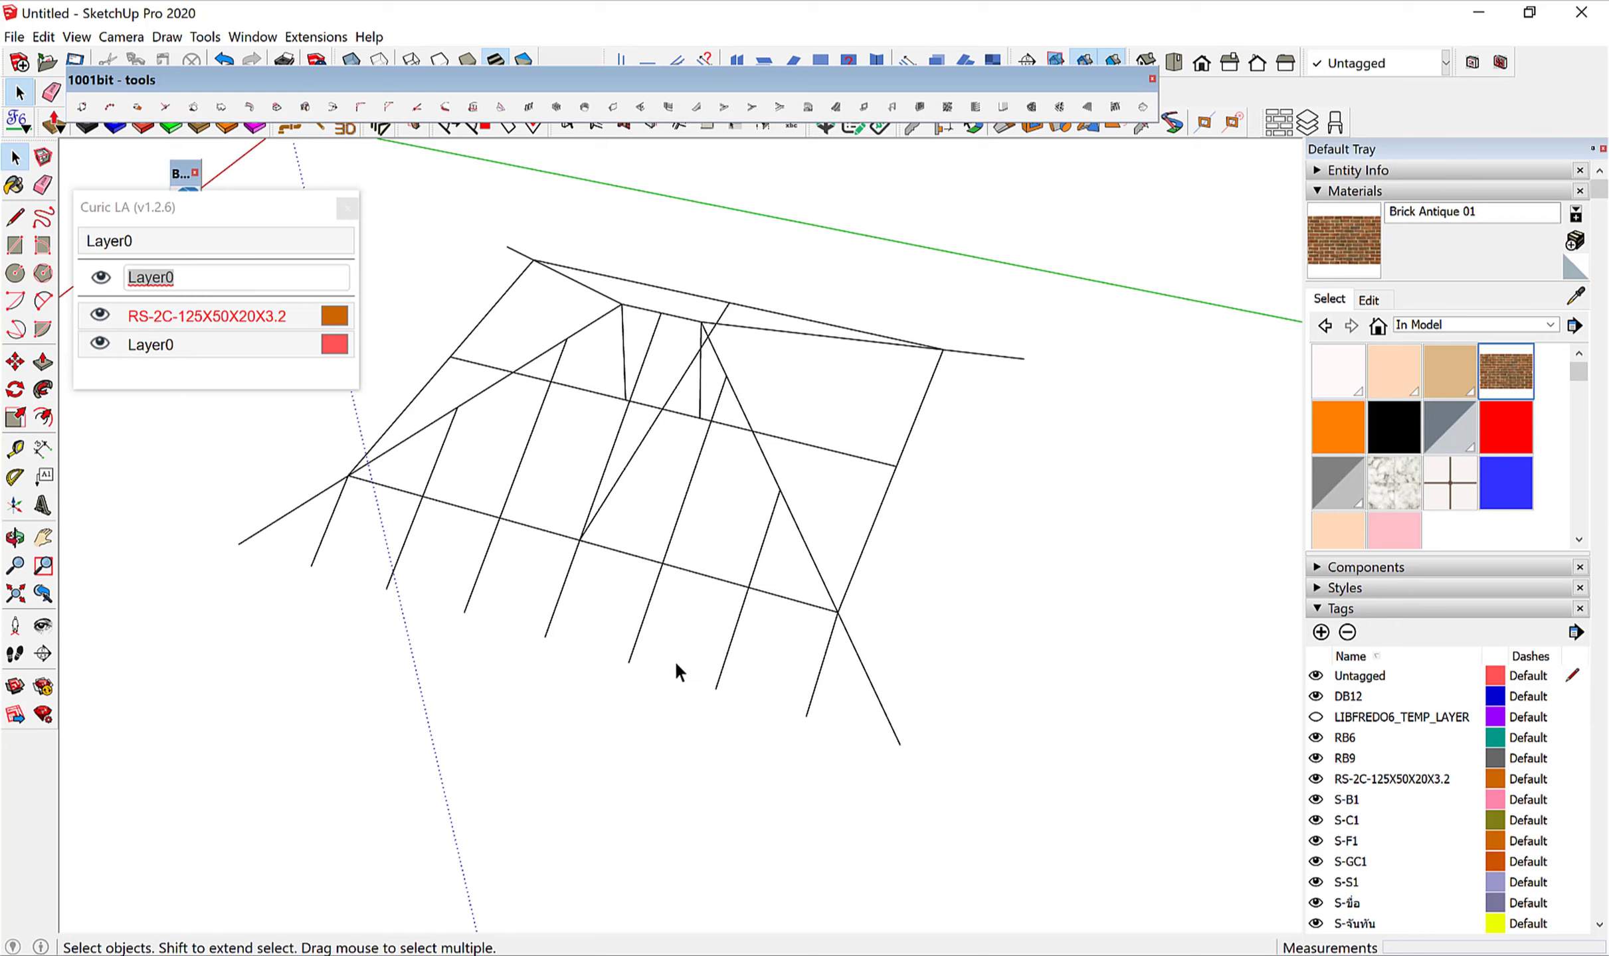
pyautogui.hotkey('ctrl', 'z')
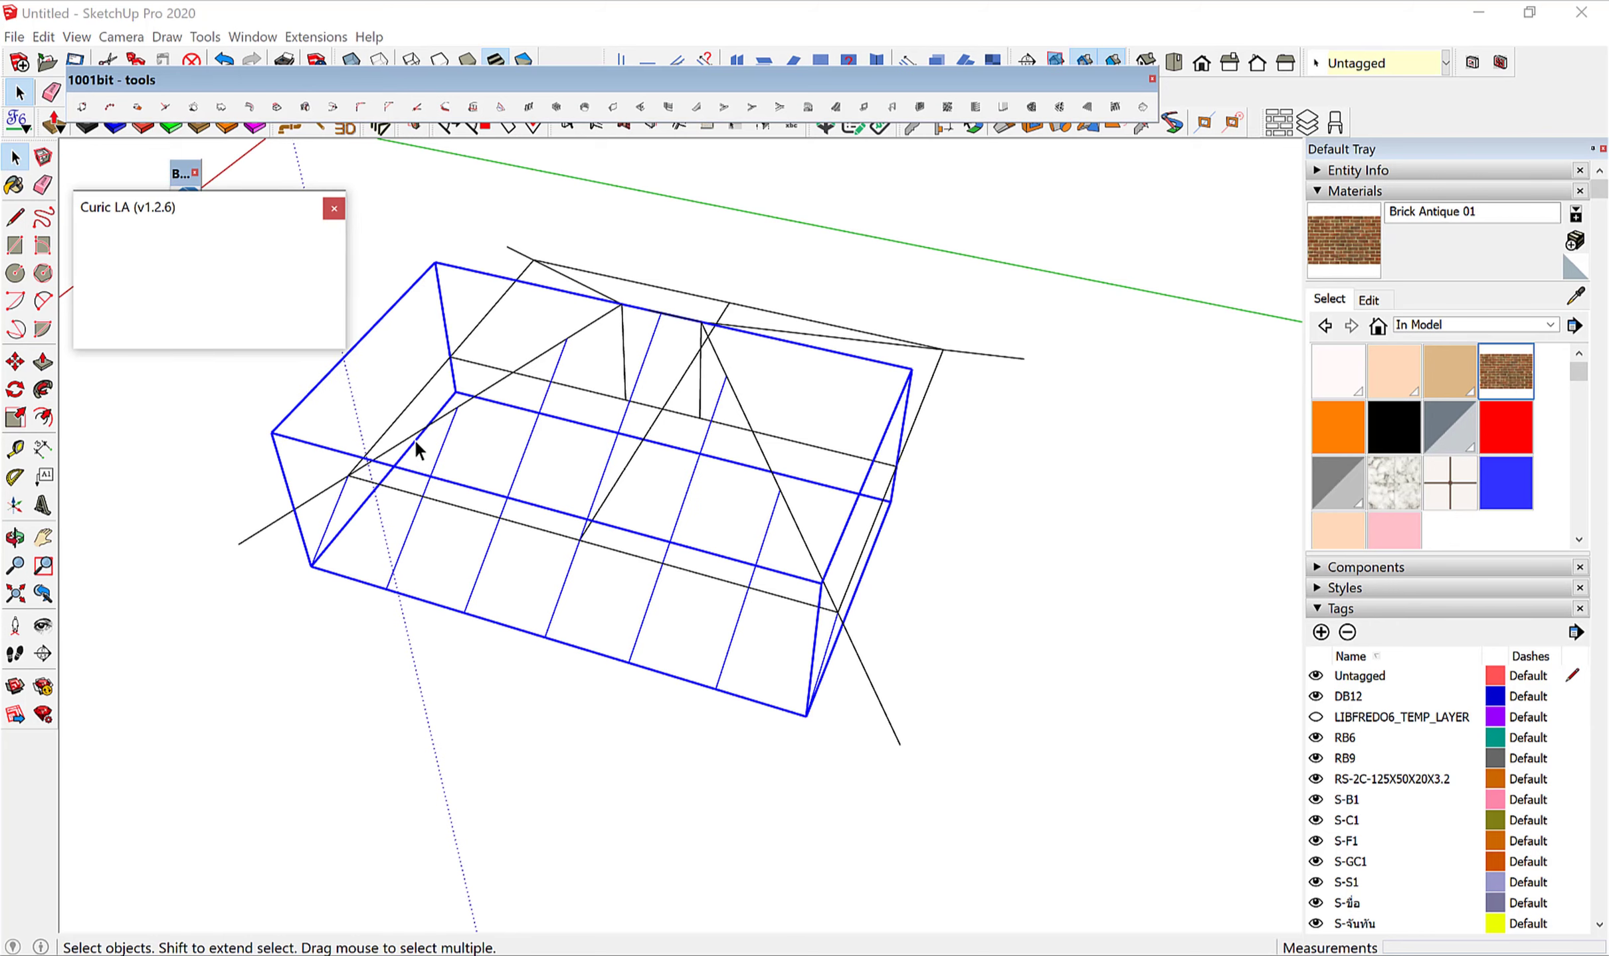
# Create the RS-C-100X50X20X3.2 tag in Curic LA and assign it to the rafter group.
pyautogui.write('R')
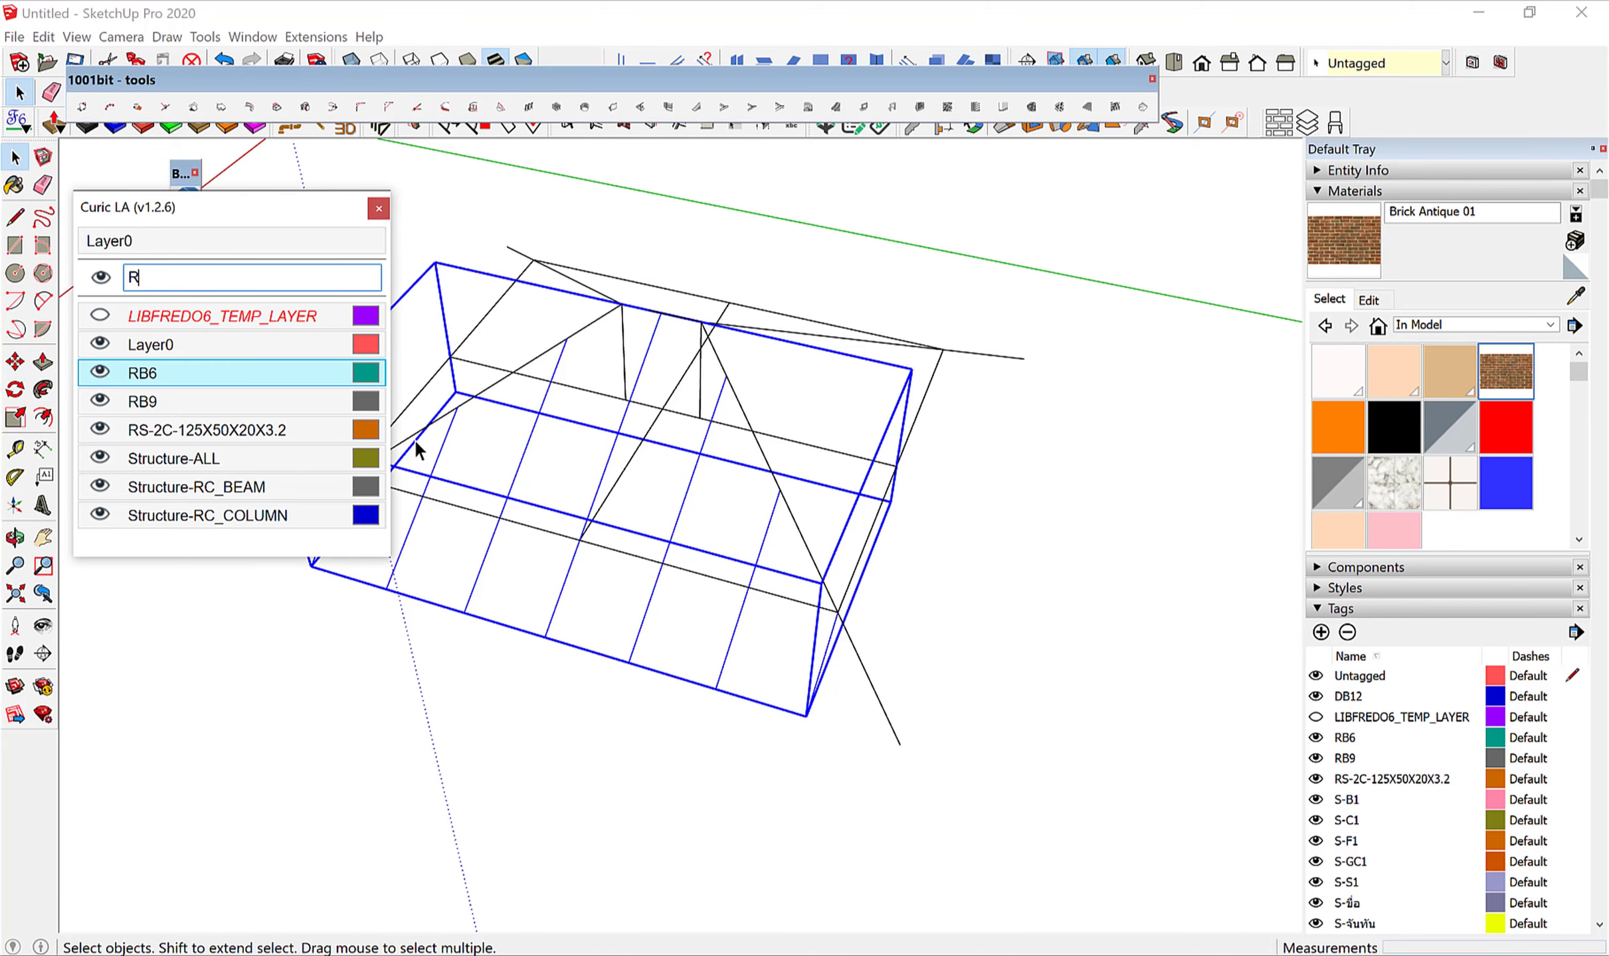
pyautogui.write('S-')
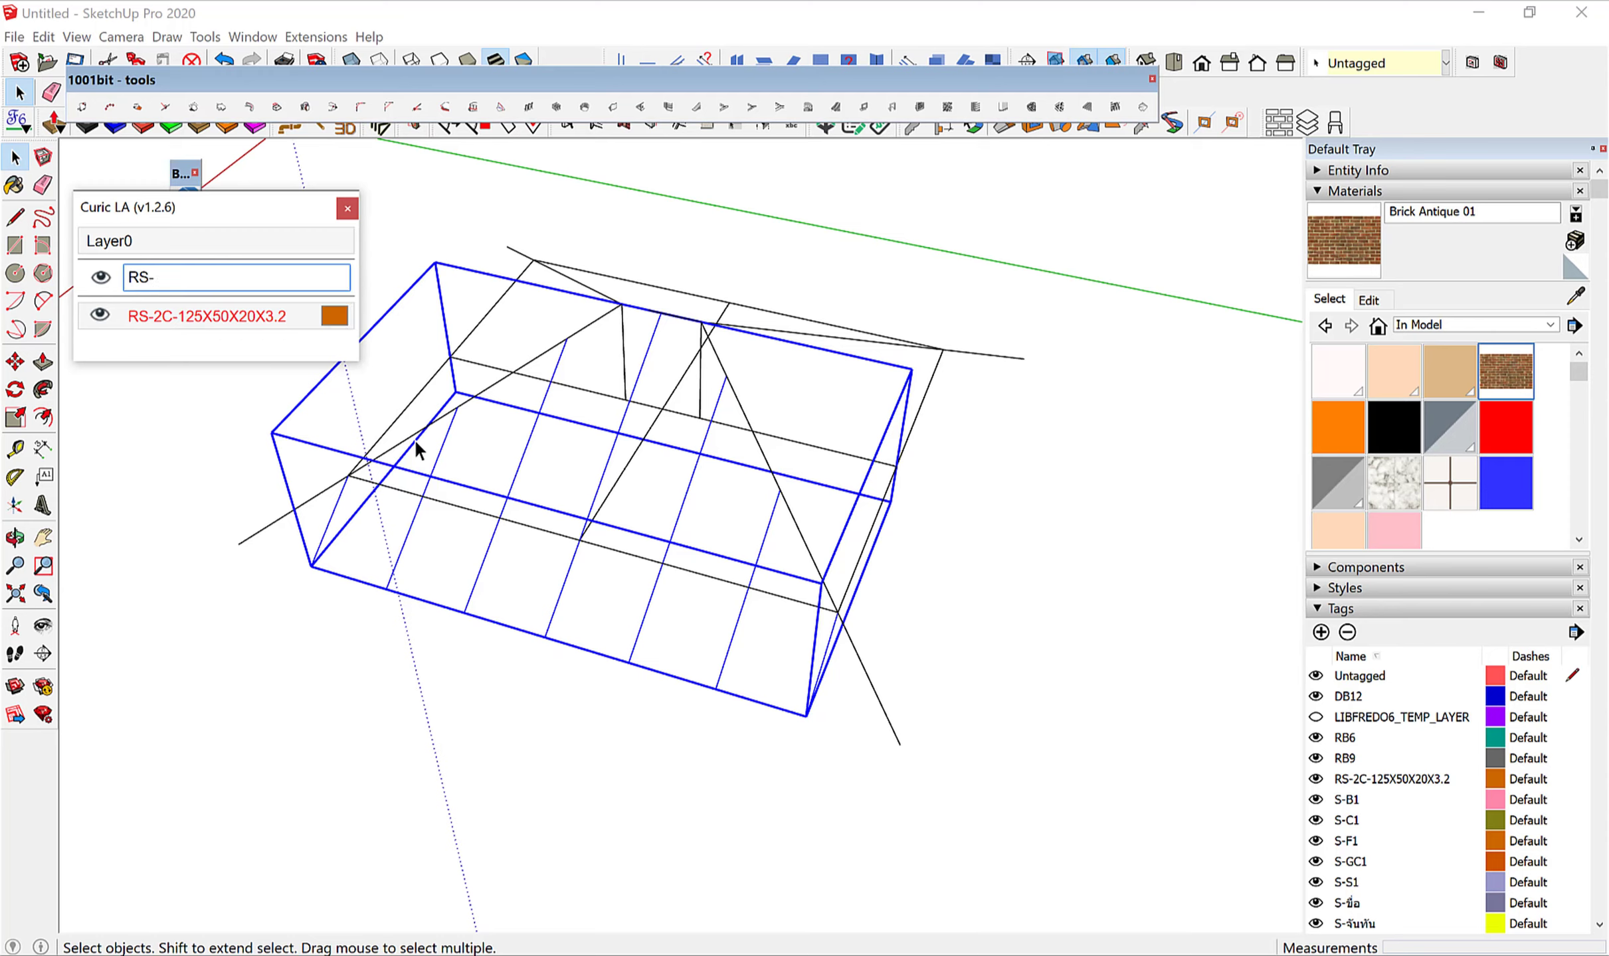
pyautogui.write('C-')
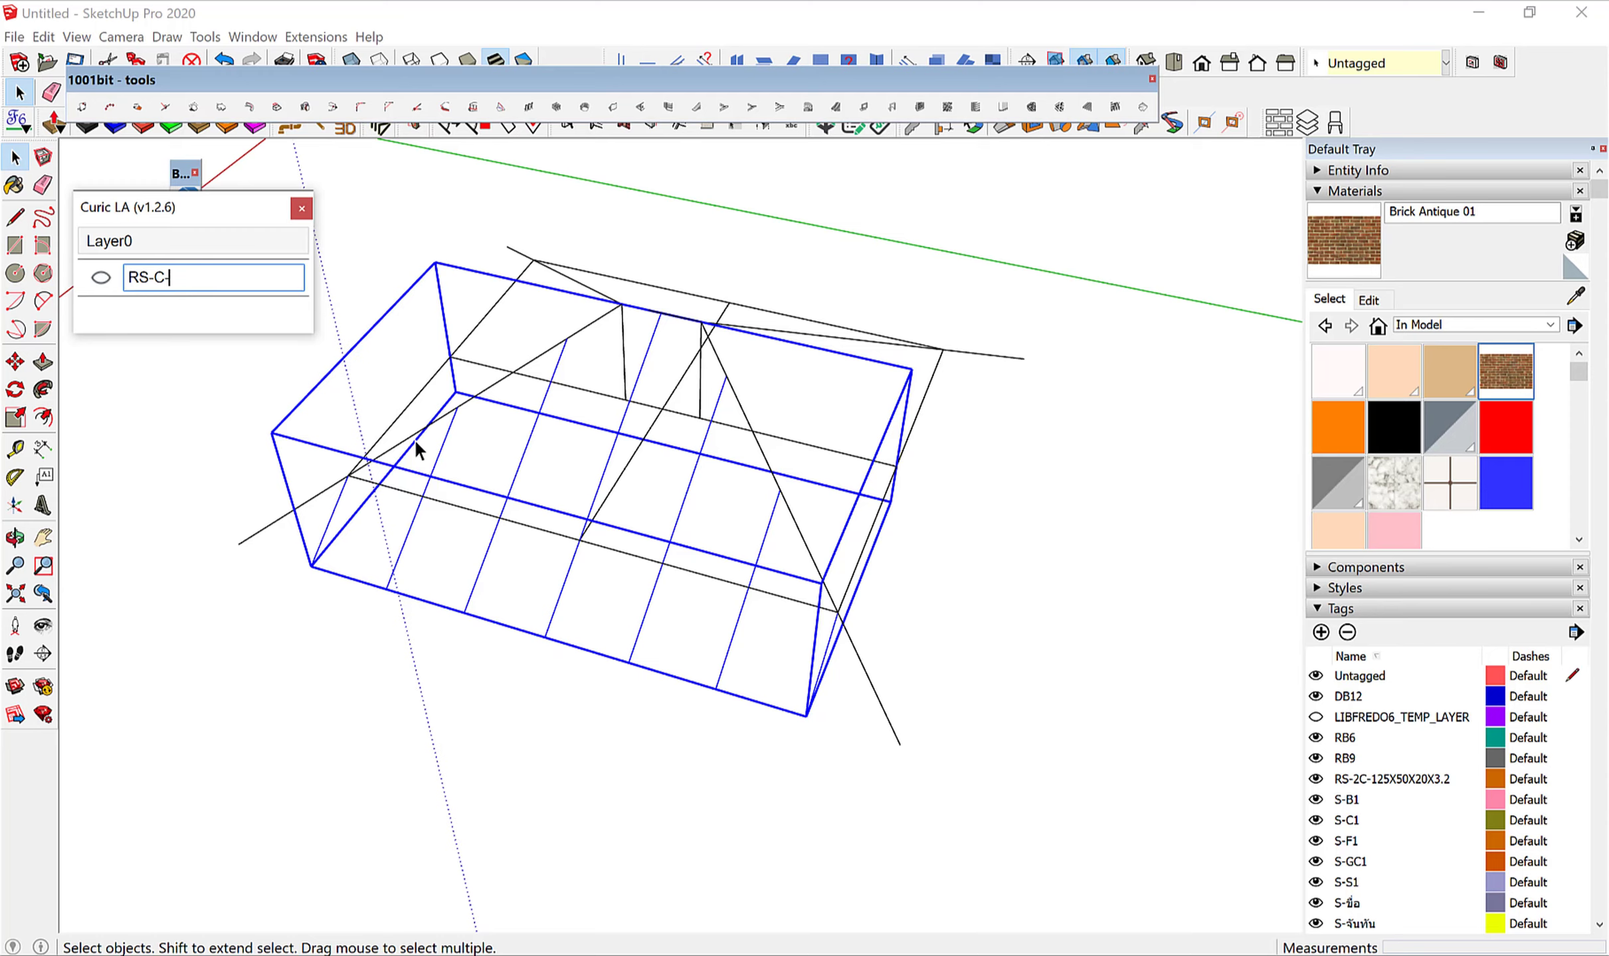
pyautogui.write('100X50X20')
pyautogui.write('X3.2')
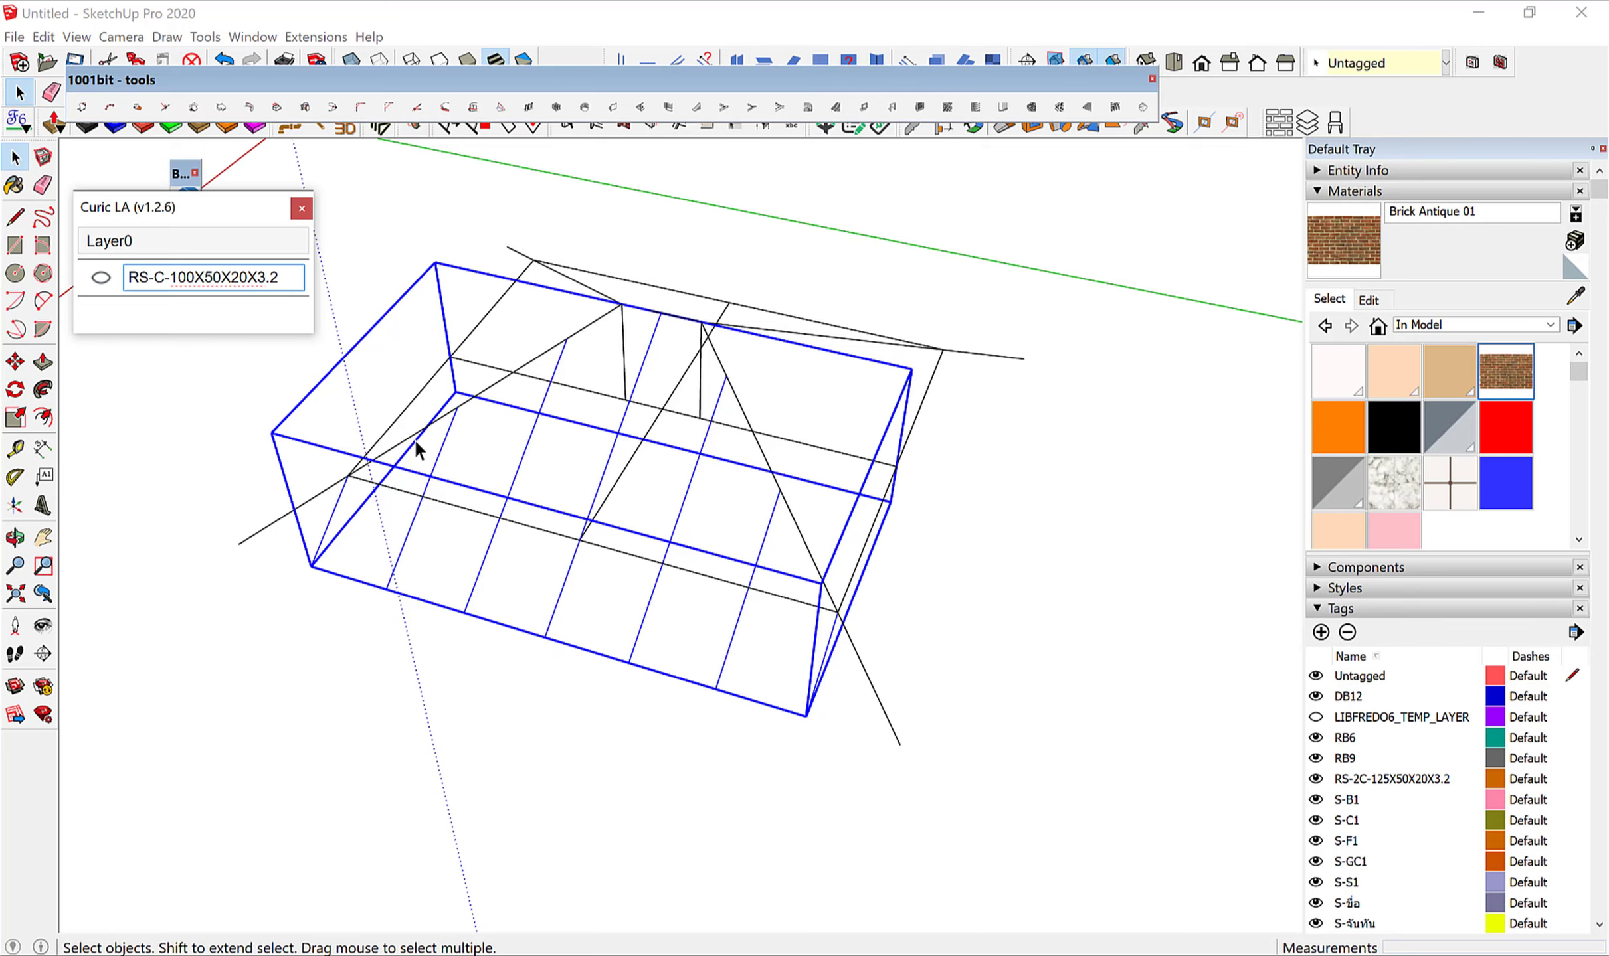
pyautogui.press('Return')
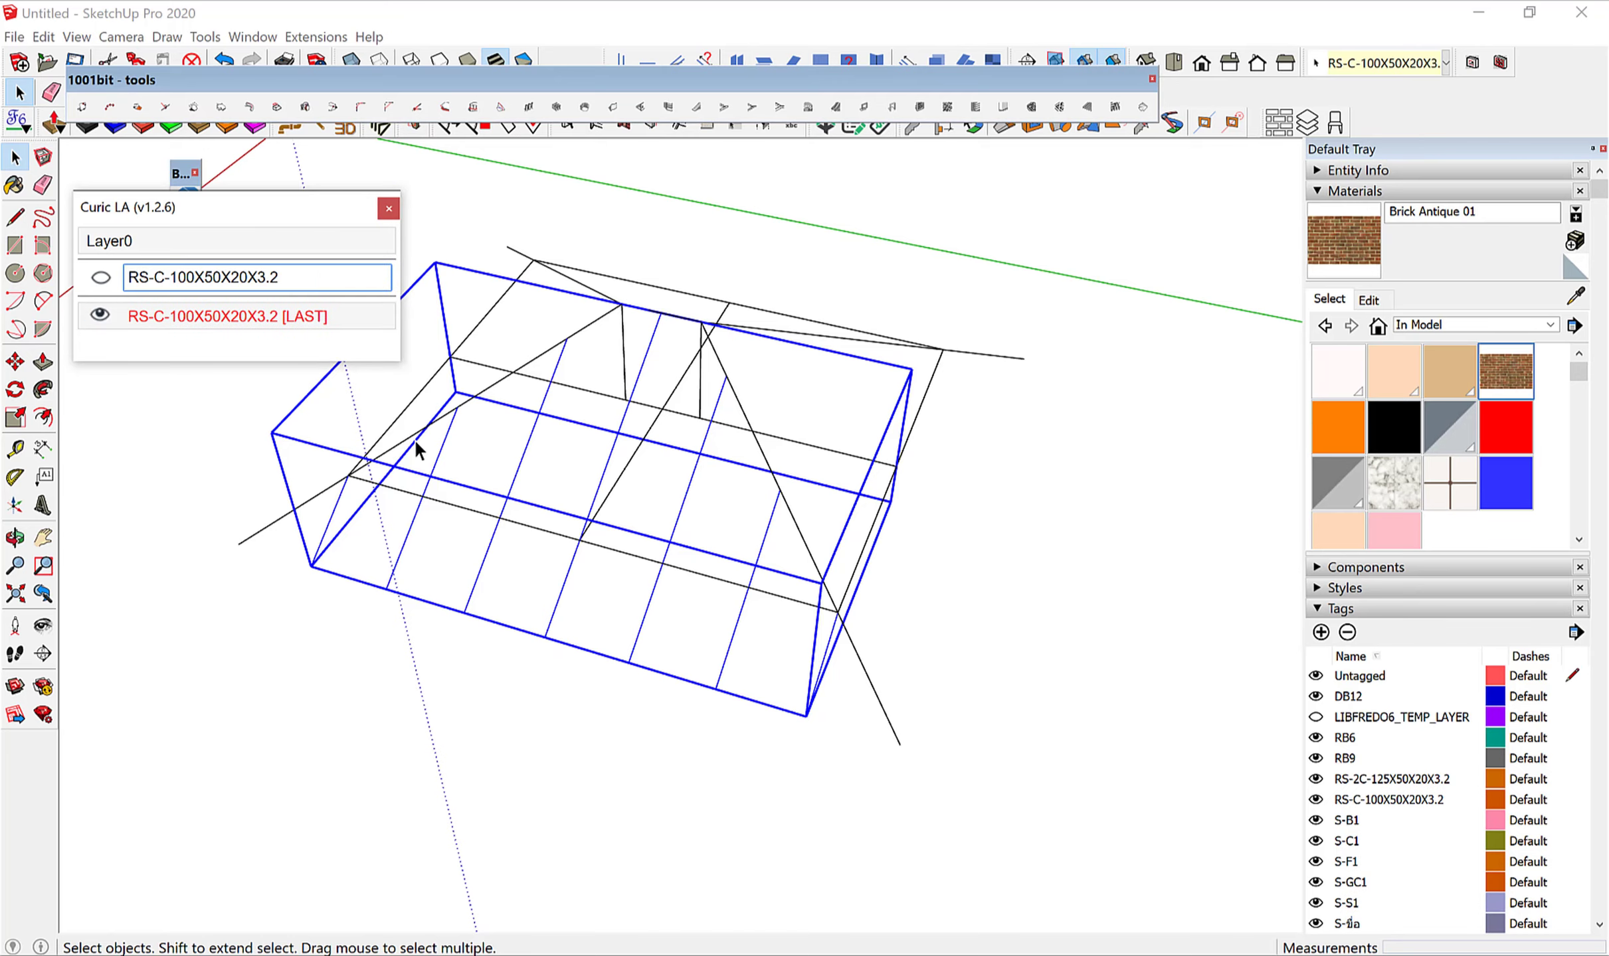
pyautogui.click(628, 833)
pyautogui.moveTo(628, 833); pyautogui.dragTo(564, 726, button='middle')
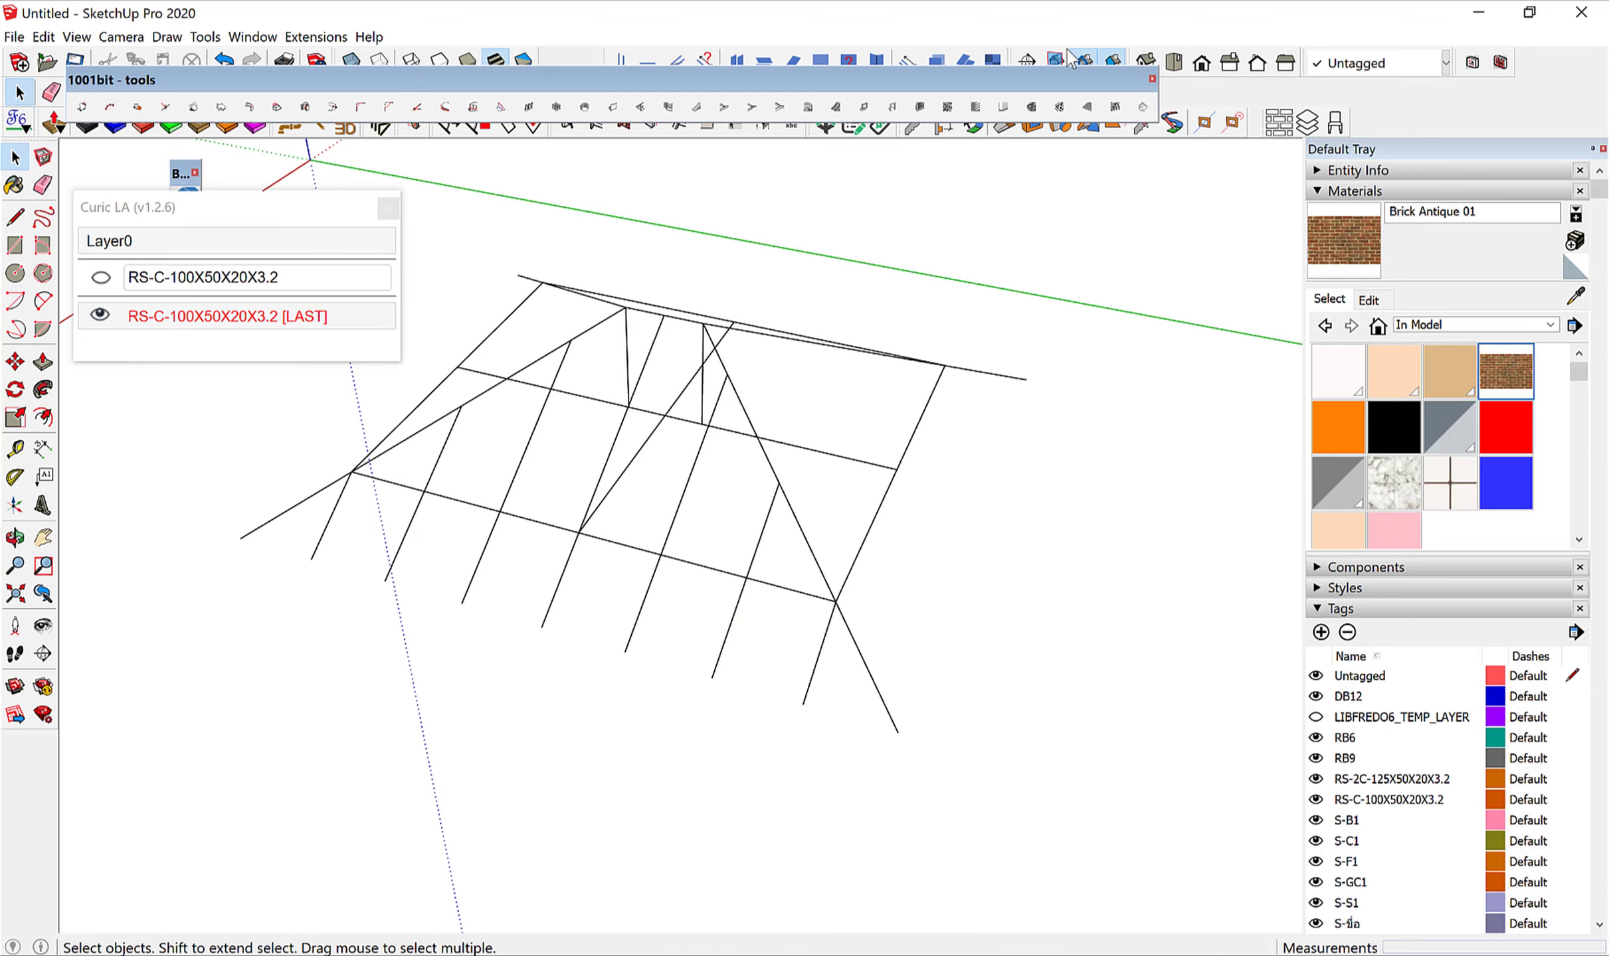
# Close the 1001bit toolbar, move Curic LA top-right, and open Product Connect.
pyautogui.click(1151, 79)
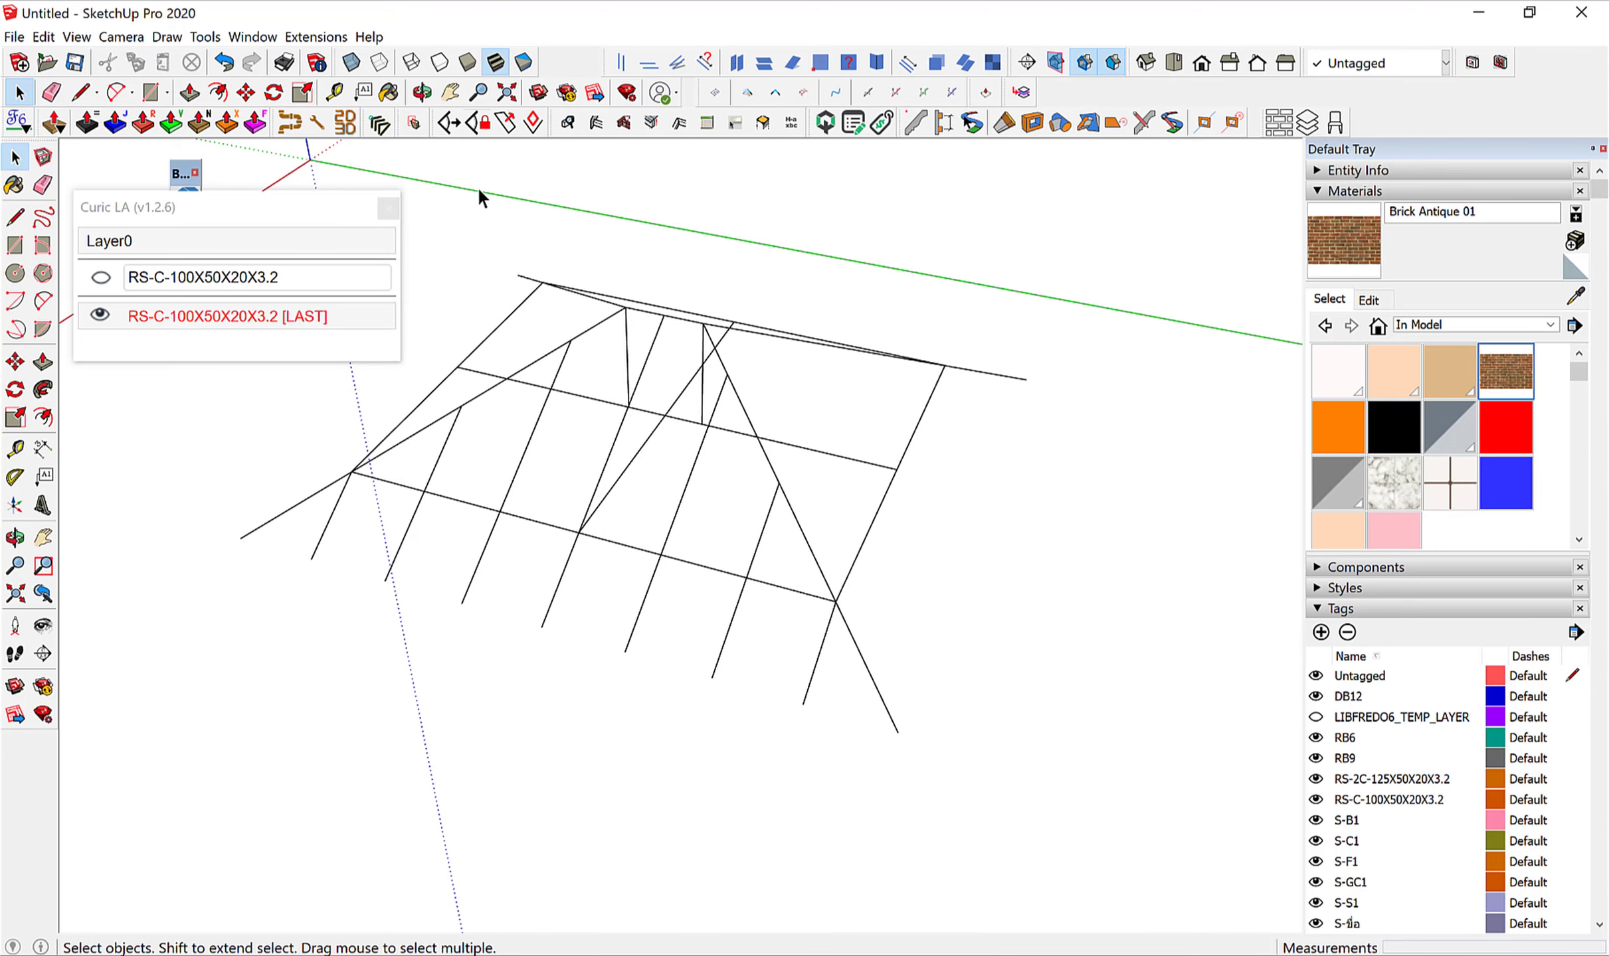
pyautogui.moveTo(306, 215); pyautogui.dragTo(1198, 140)
pyautogui.moveTo(259, 639)
pyautogui.mouseDown(button='middle')
pyautogui.moveTo(188, 615)
pyautogui.moveTo(241, 615)
pyautogui.moveTo(225, 598)
pyautogui.mouseUp(button='middle')
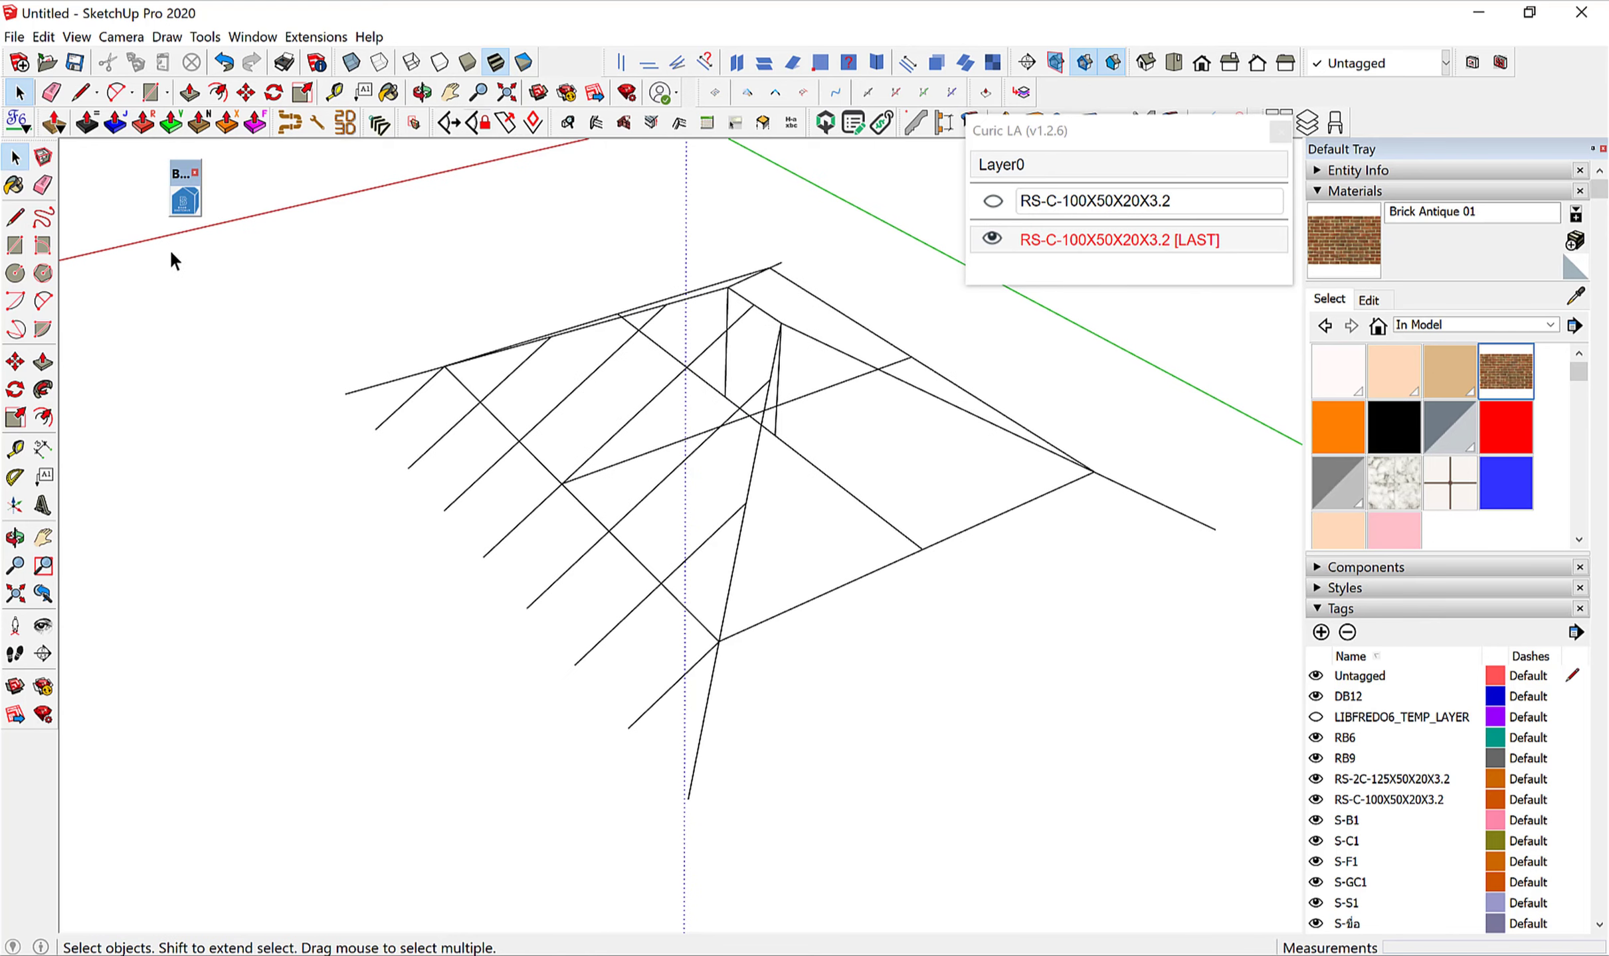
pyautogui.click(185, 201)
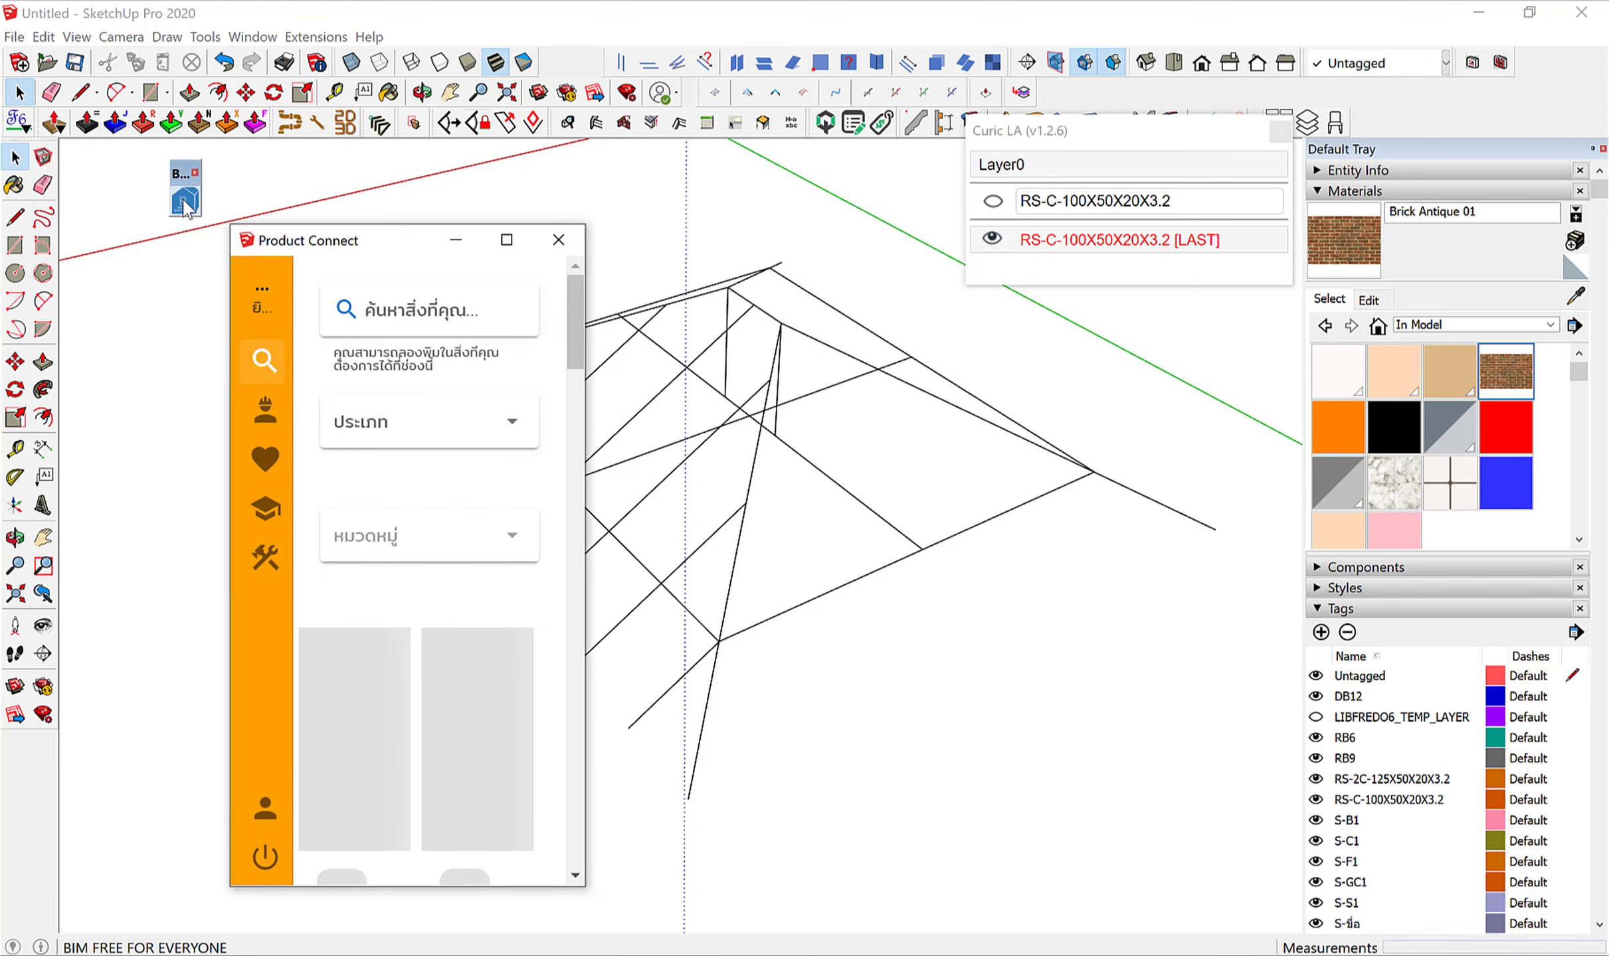
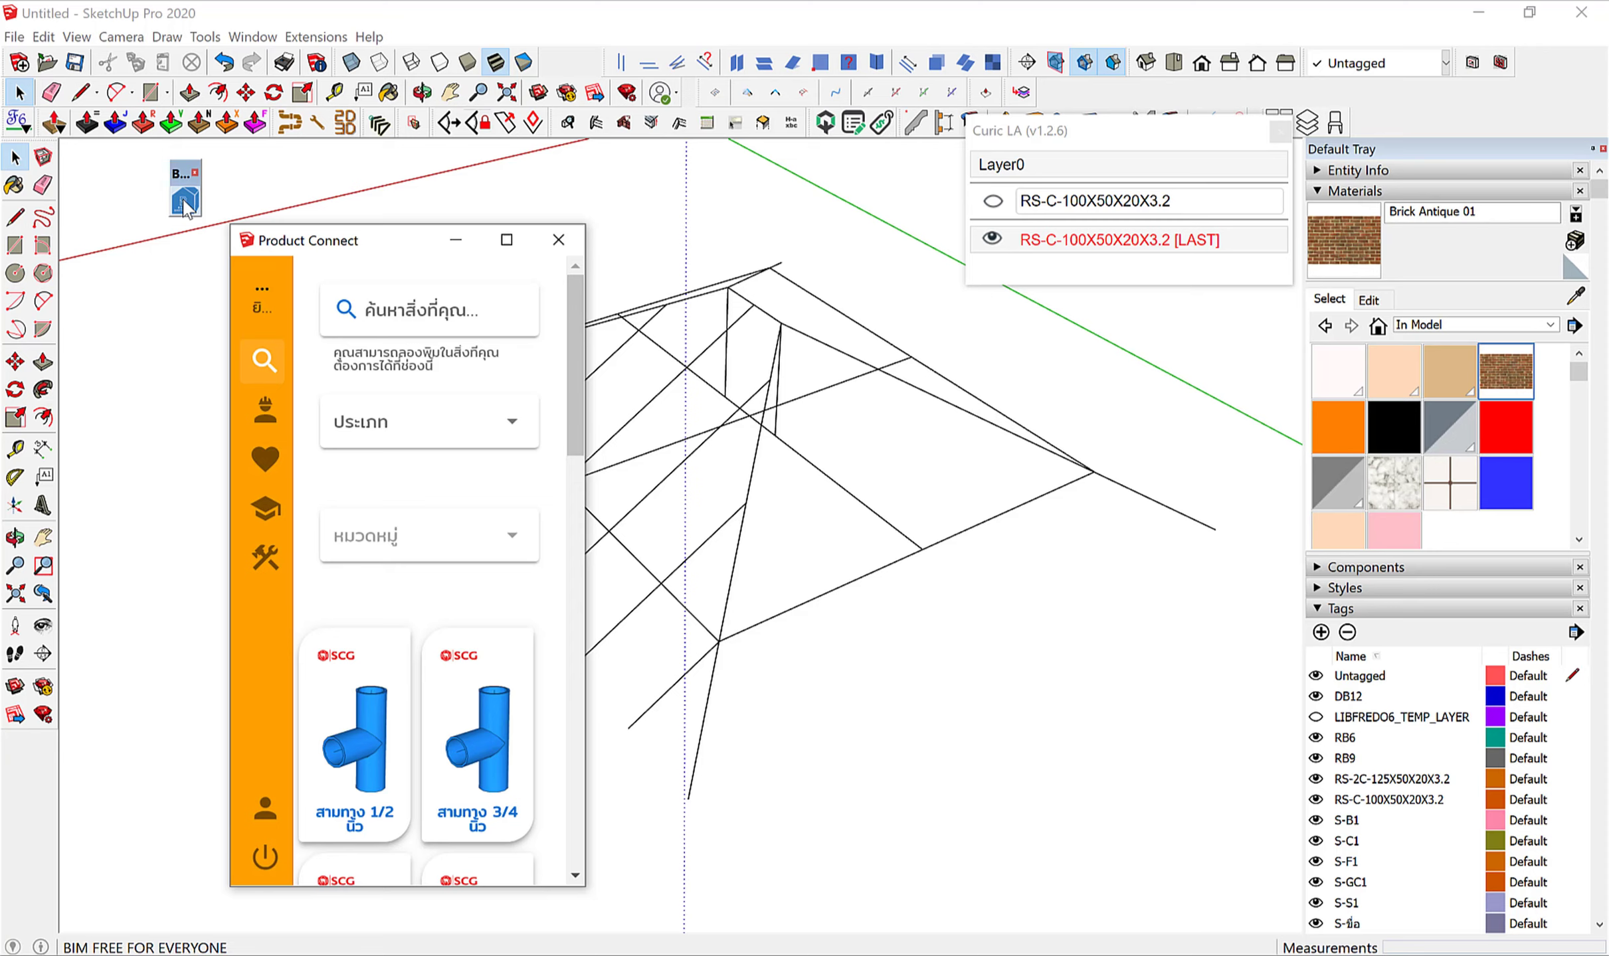
# Open the Home Report window listing the model's 26 quantity items, such as RS-แป and DB12.
pyautogui.click(249, 558)
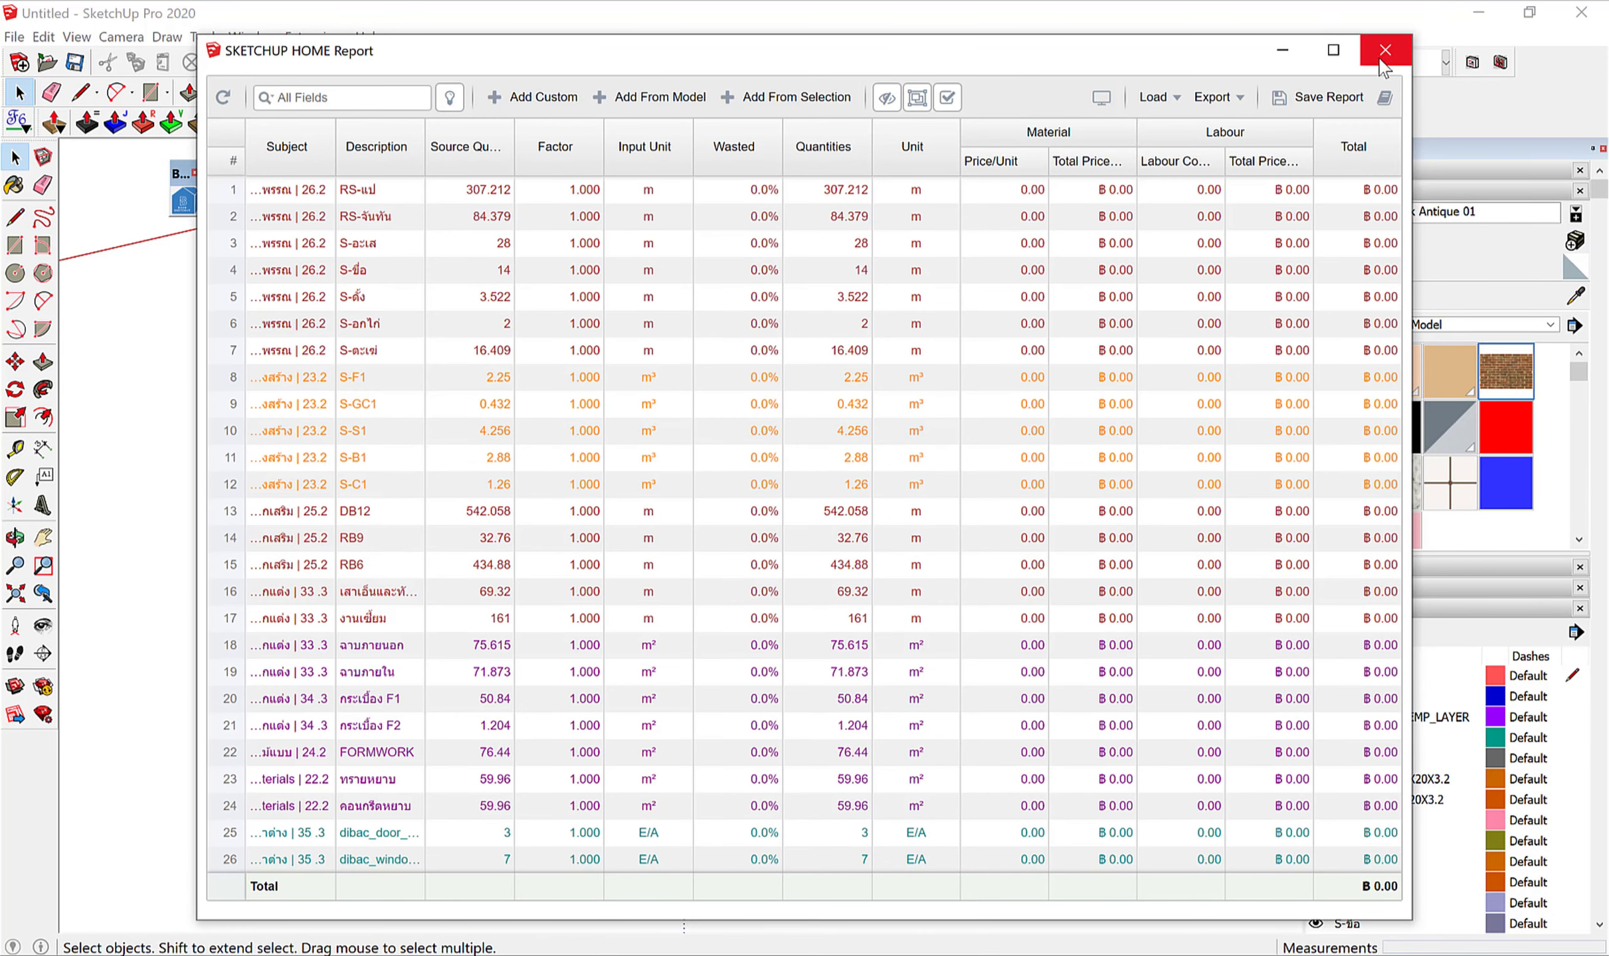
# Remove every tag (S-แป, S-จันทัน, S-S1, S-B1, S-C1, RB9, RB6 and the rest) from Add From Model.
pyautogui.click(665, 95)
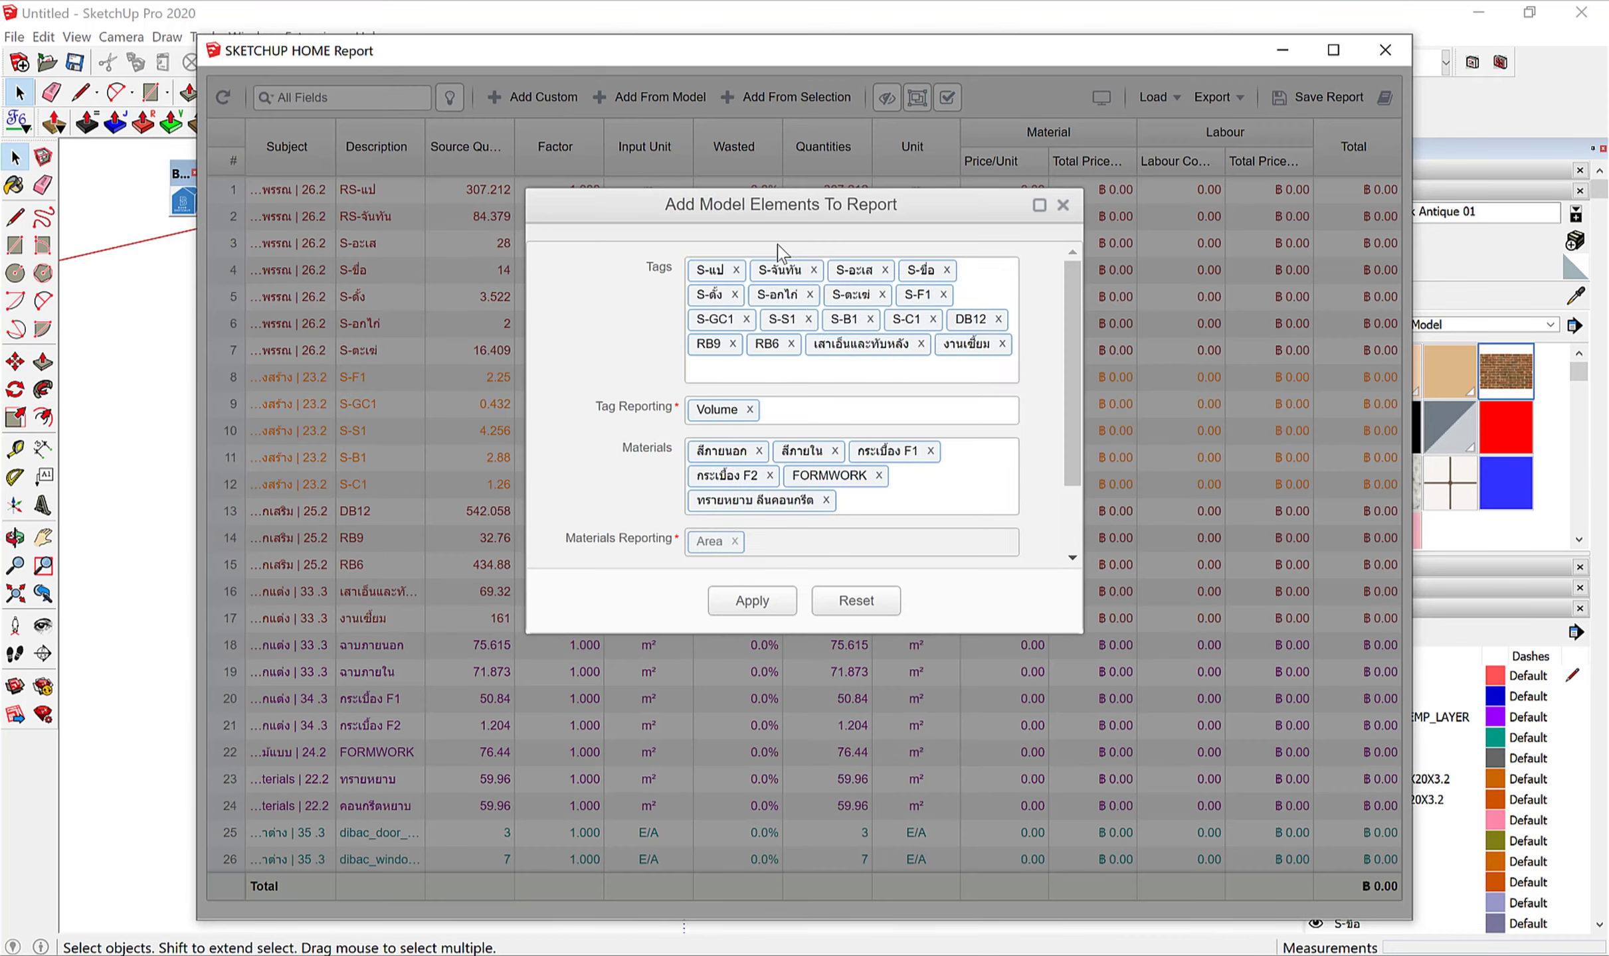
pyautogui.click(735, 270)
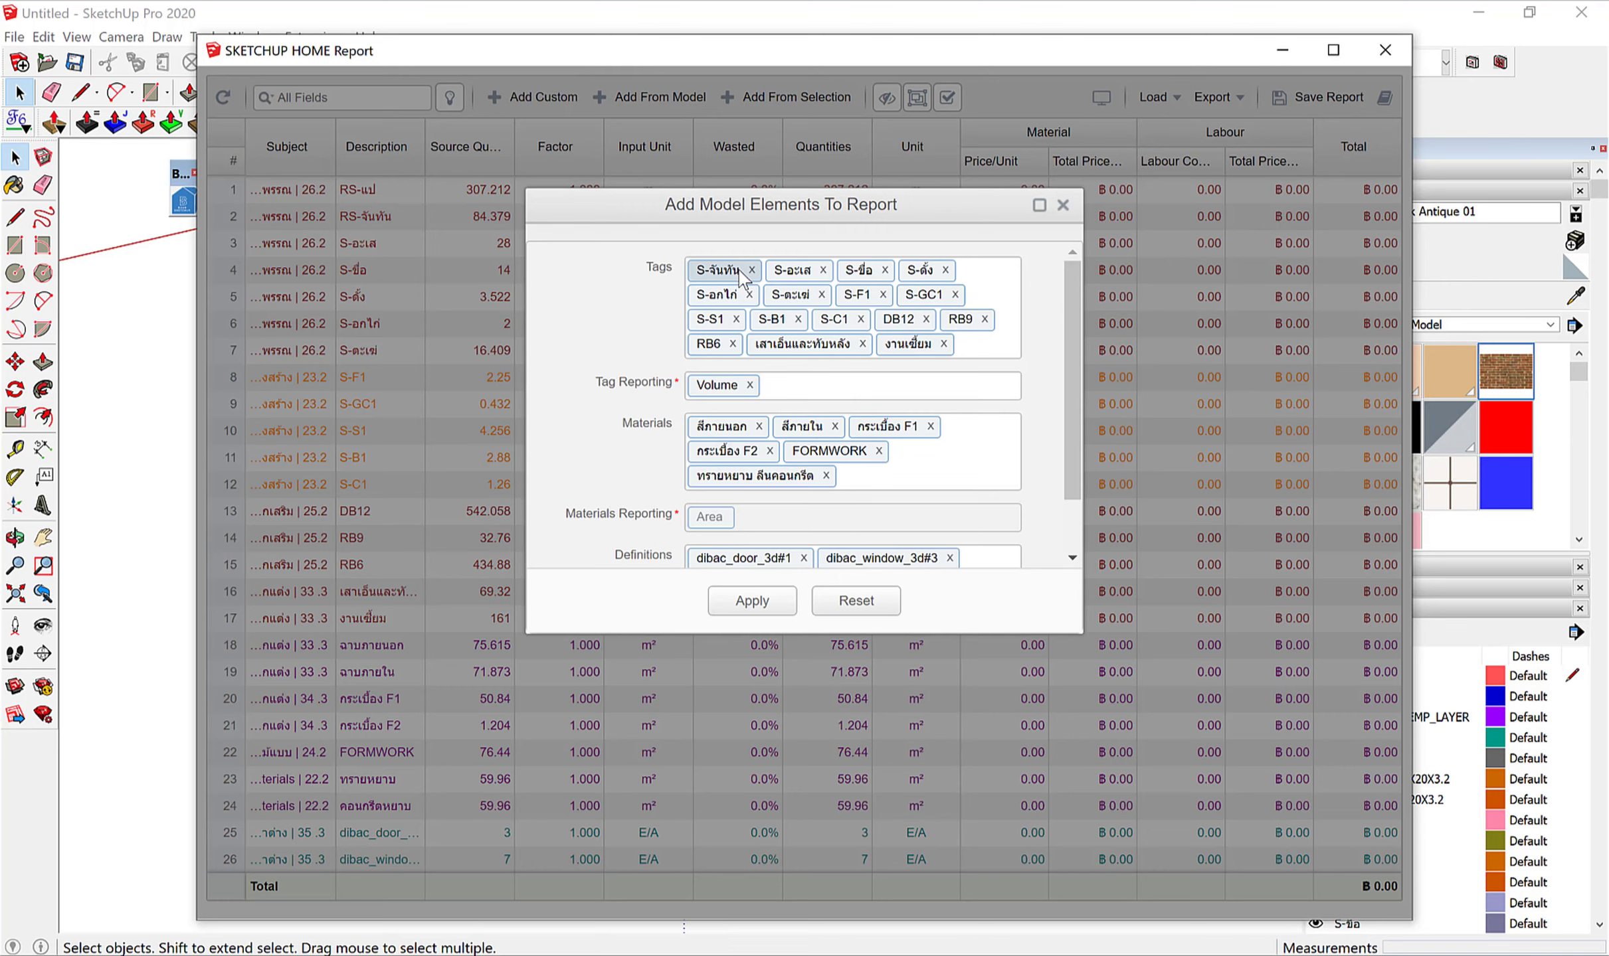
pyautogui.click(750, 270)
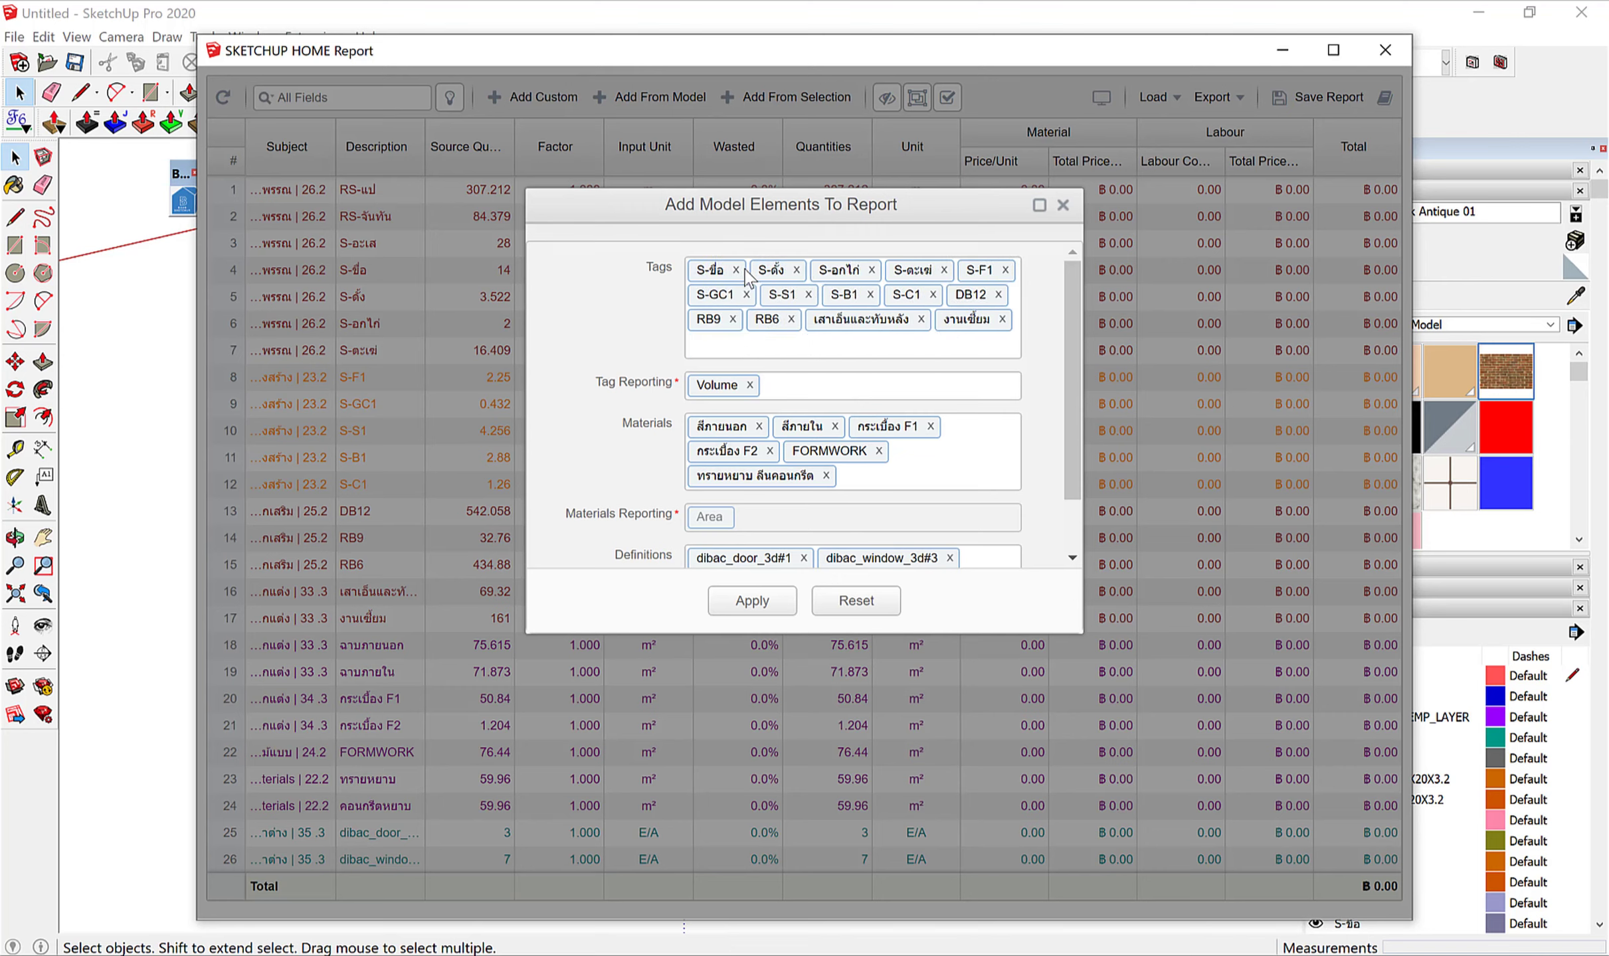
pyautogui.click(737, 269)
pyautogui.click(747, 270)
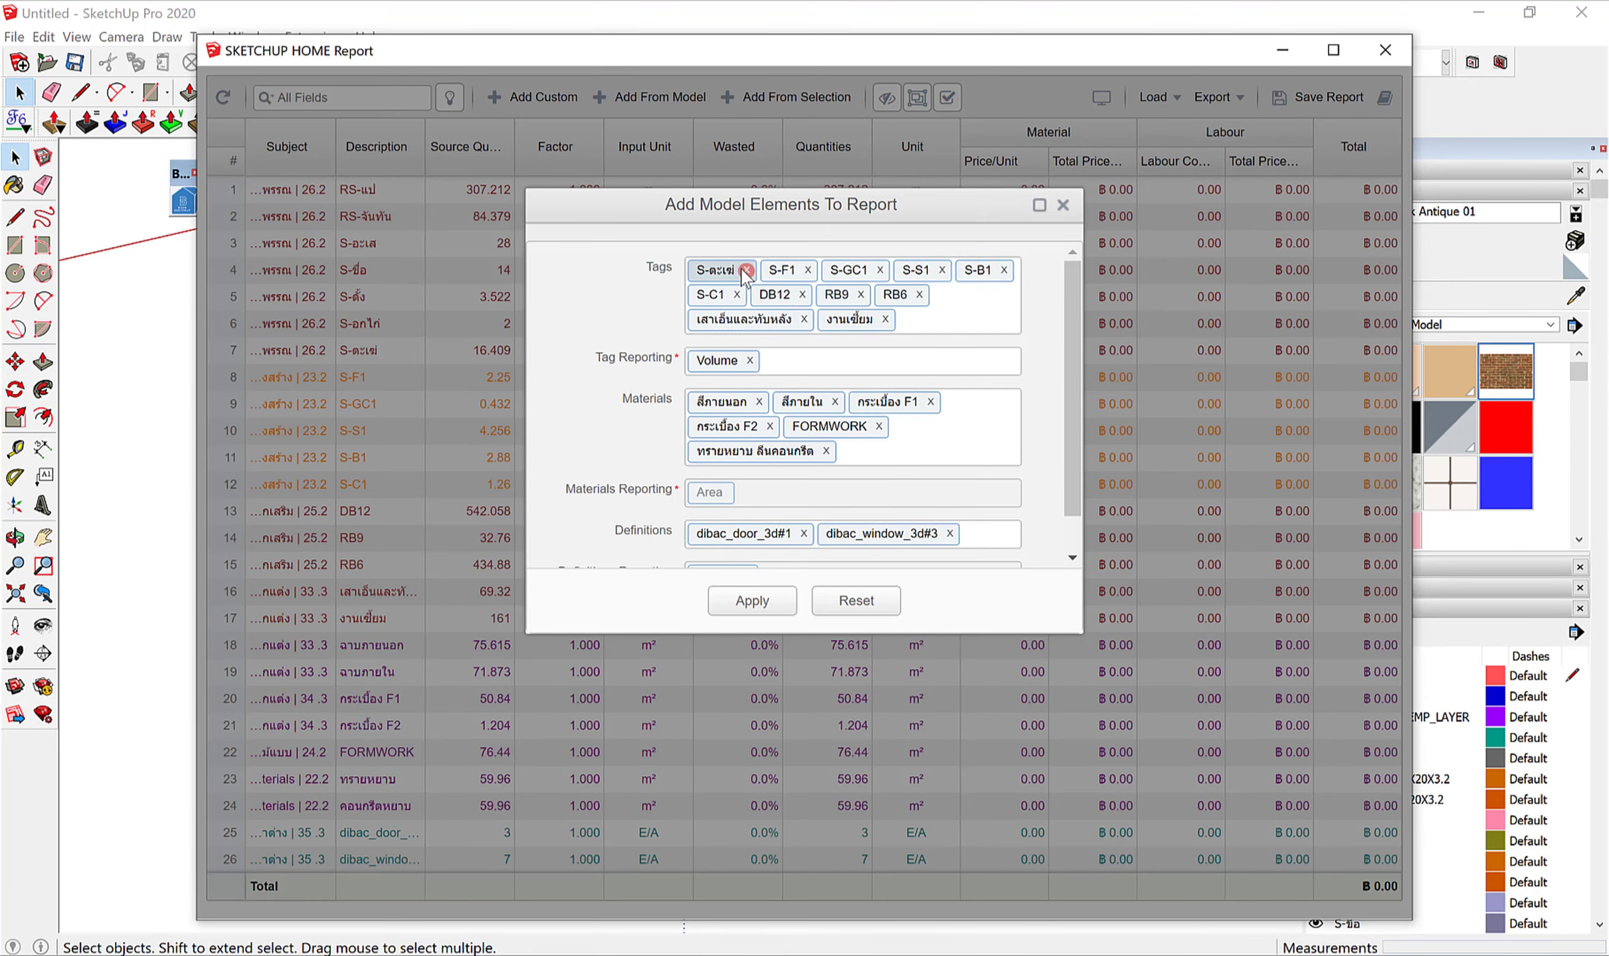
pyautogui.click(737, 269)
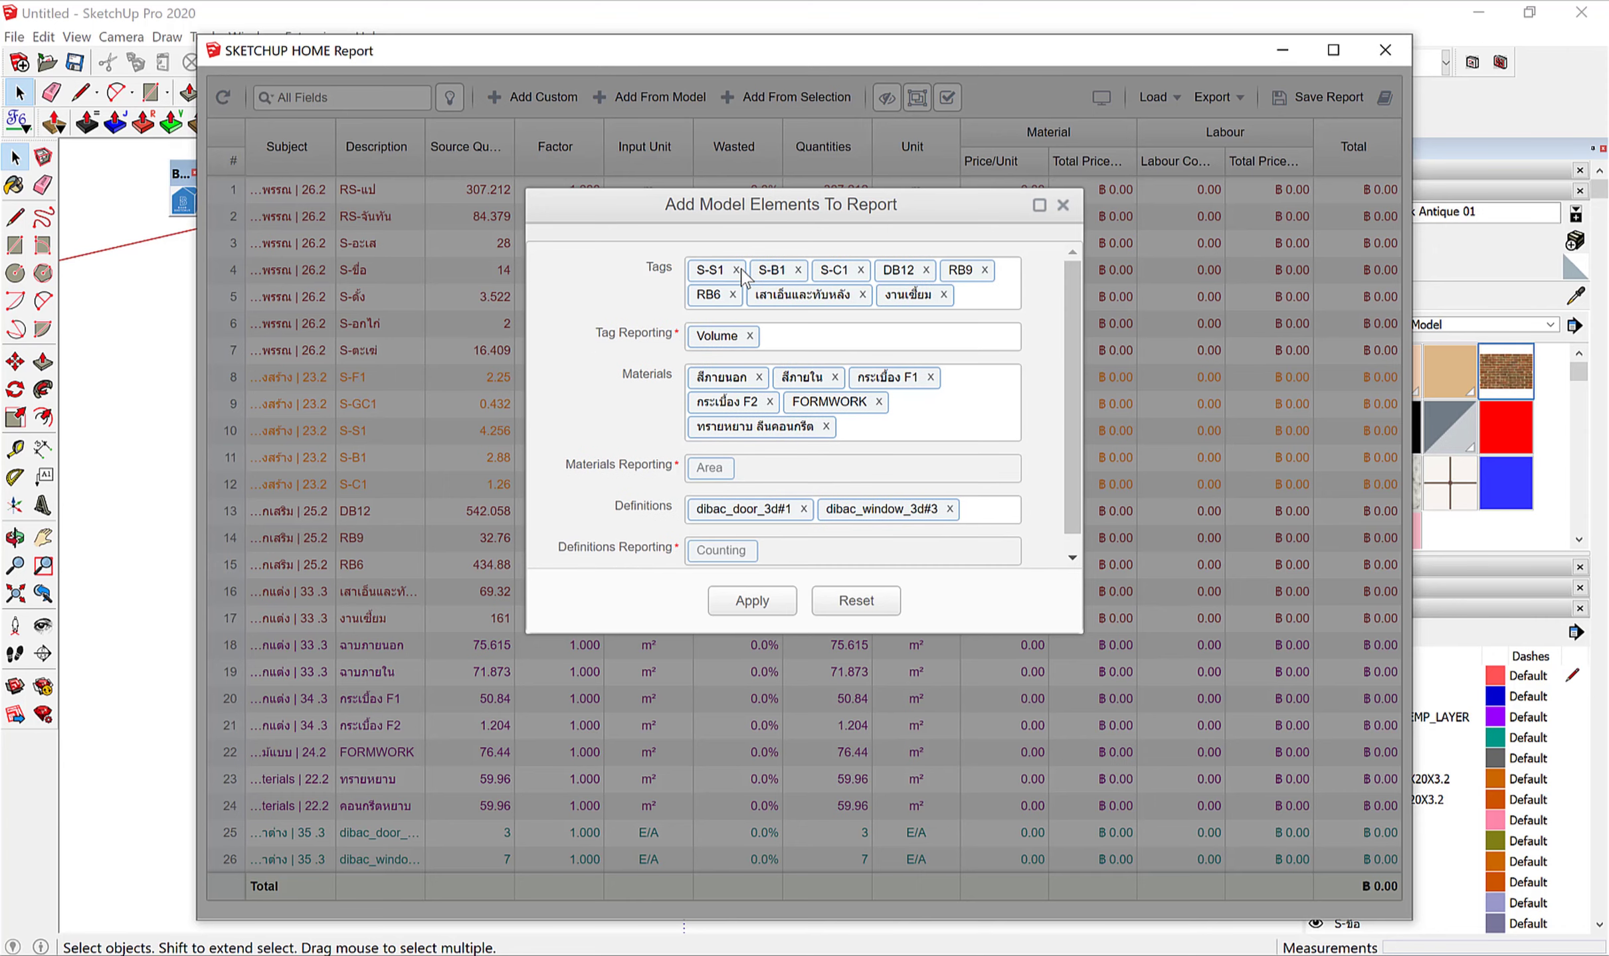
pyautogui.click(735, 269)
pyautogui.click(738, 270)
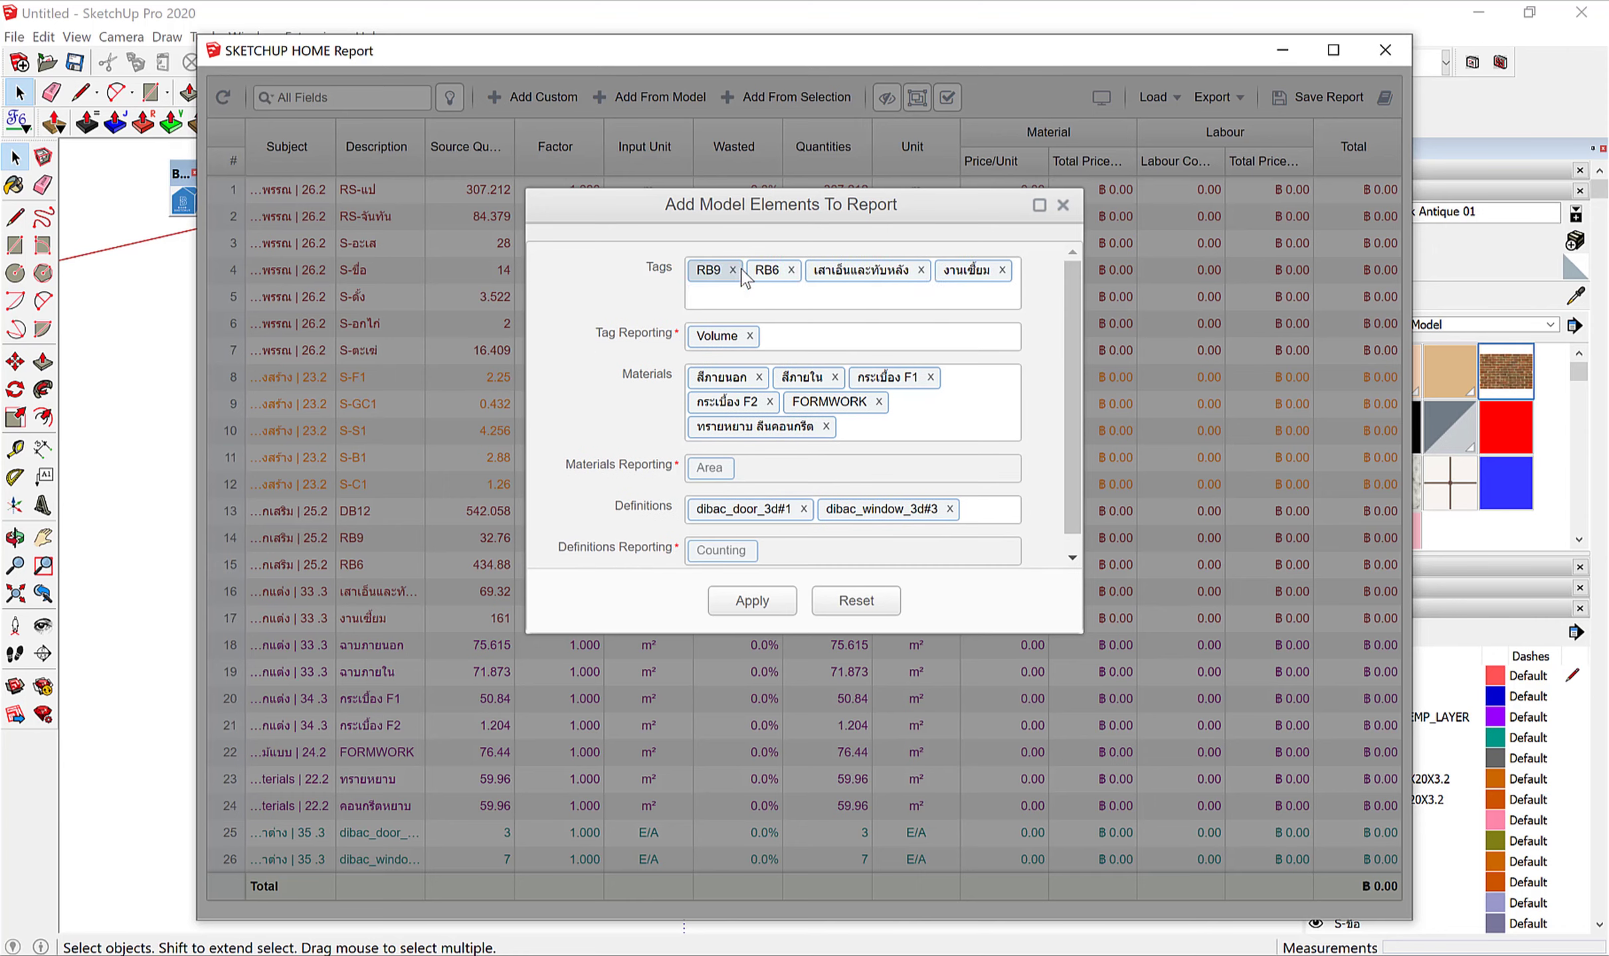
pyautogui.click(732, 269)
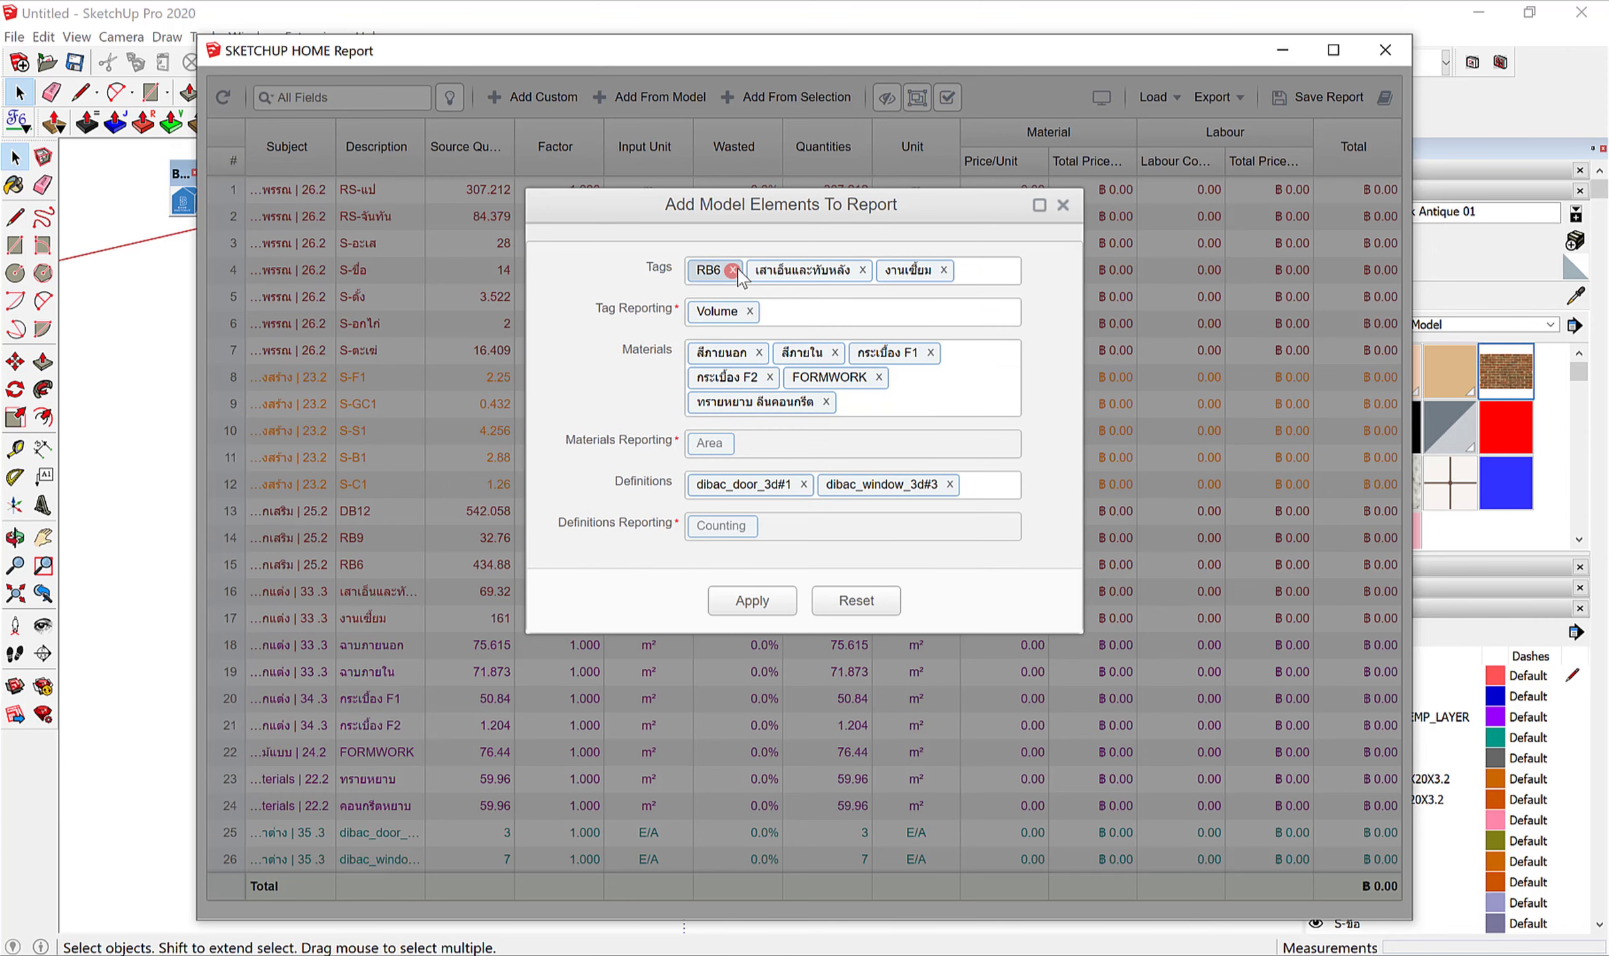
pyautogui.click(803, 270)
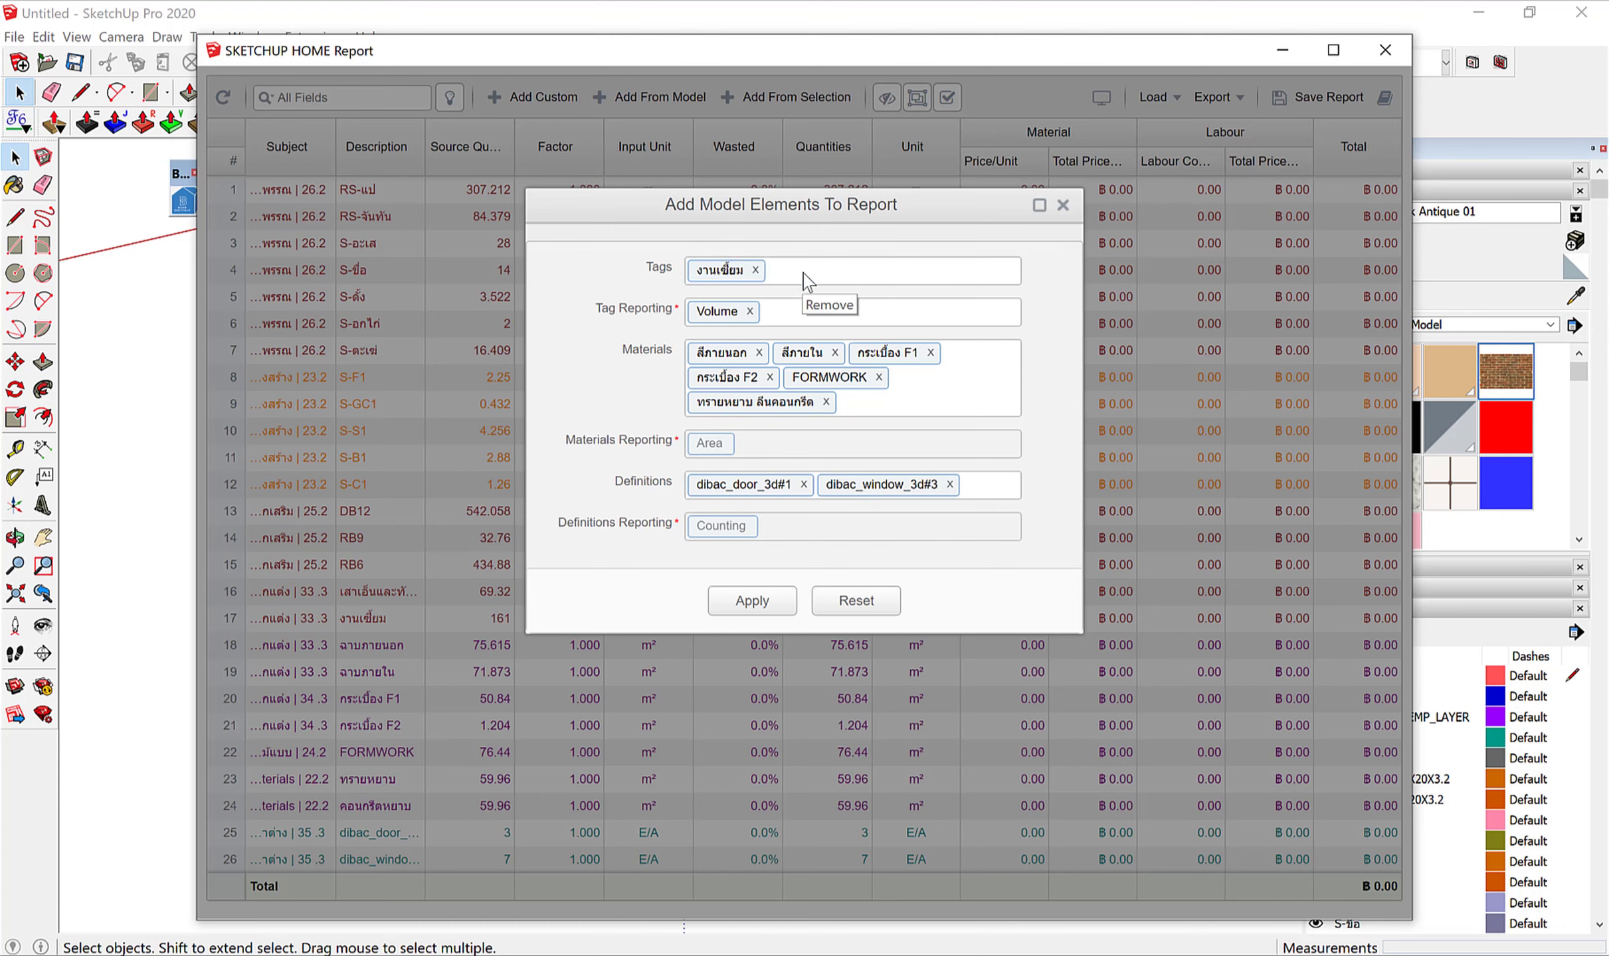
pyautogui.click(757, 270)
# Clear Volume reporting and remove all materials plus the door and window components.
pyautogui.click(751, 311)
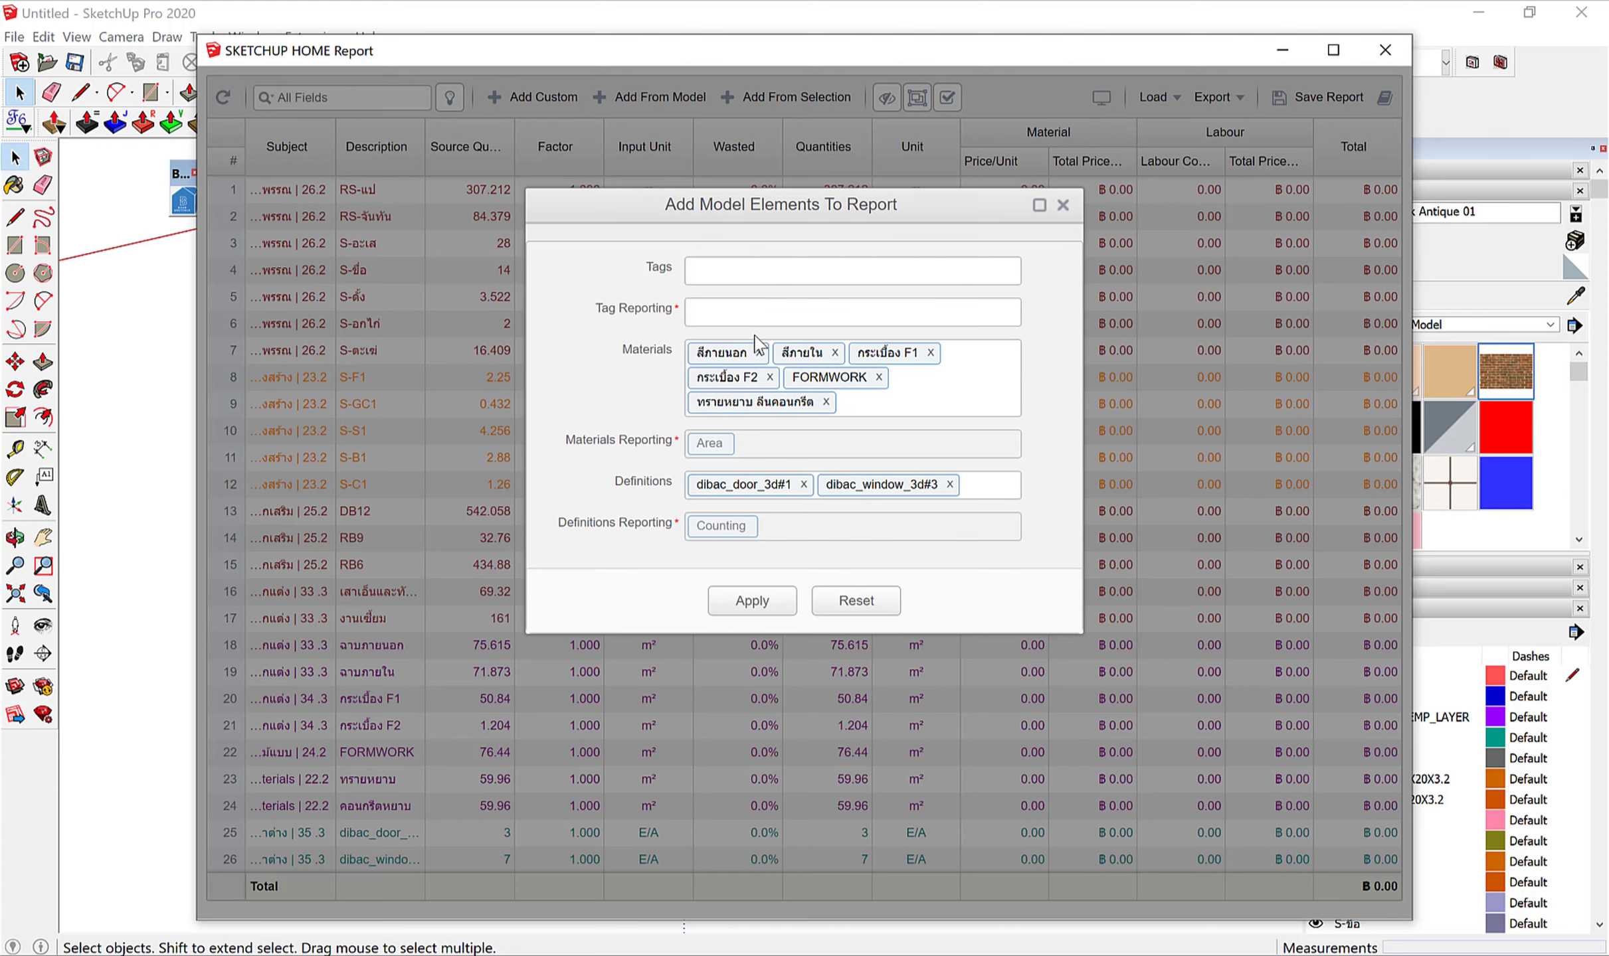
pyautogui.click(758, 353)
pyautogui.click(750, 352)
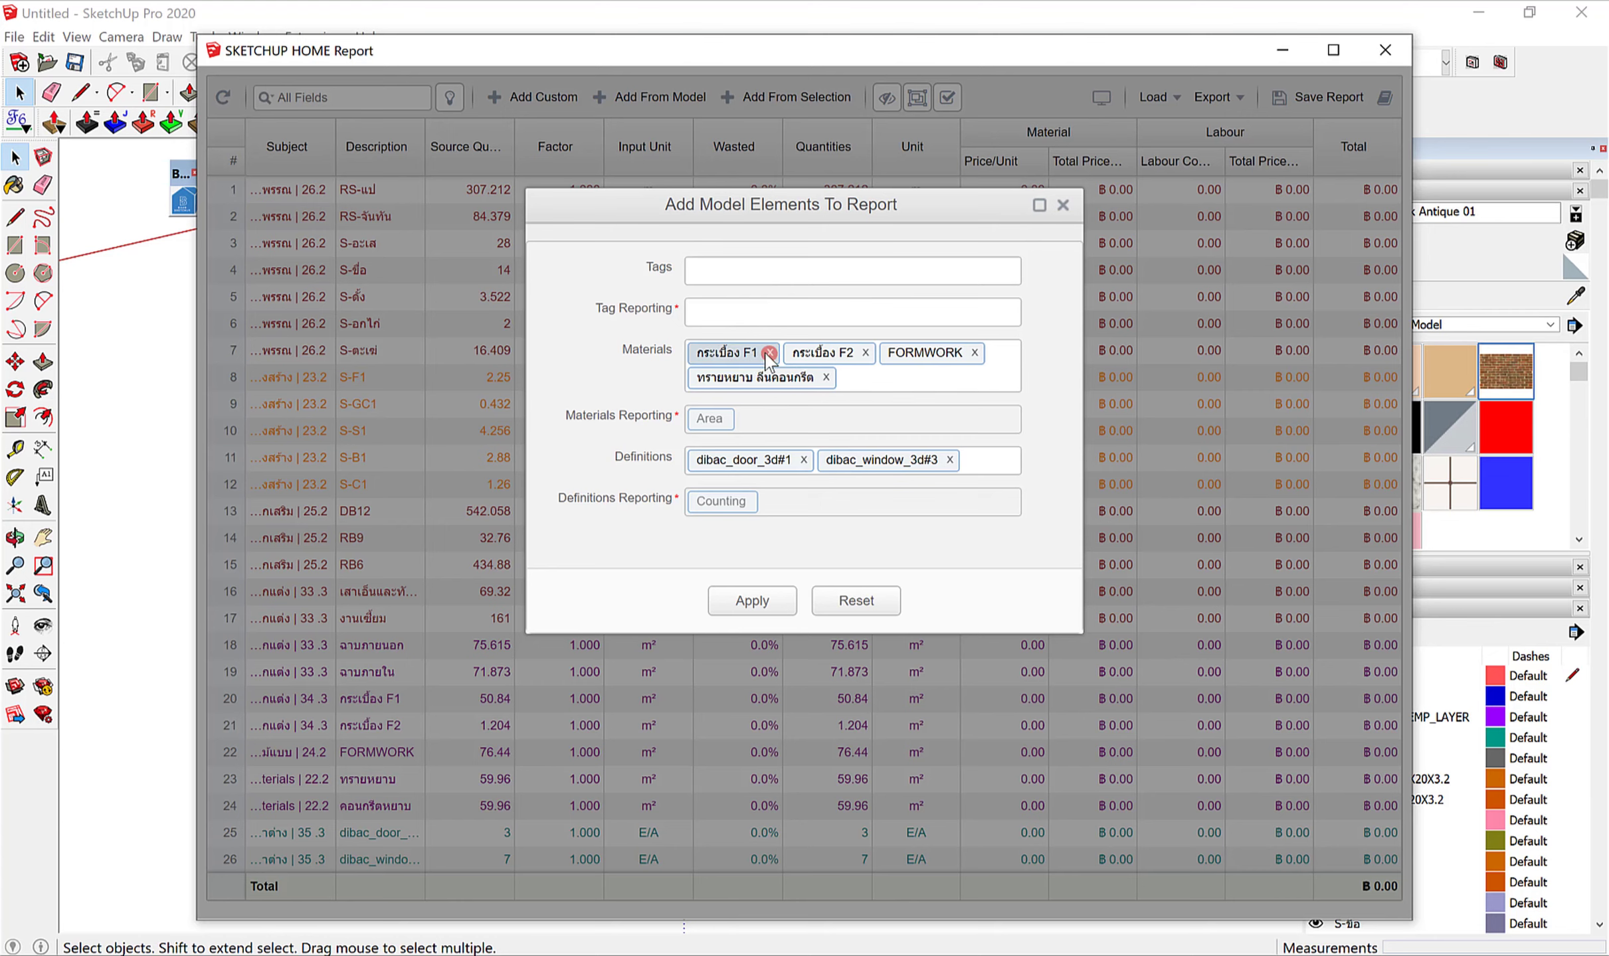
pyautogui.click(769, 352)
pyautogui.click(769, 353)
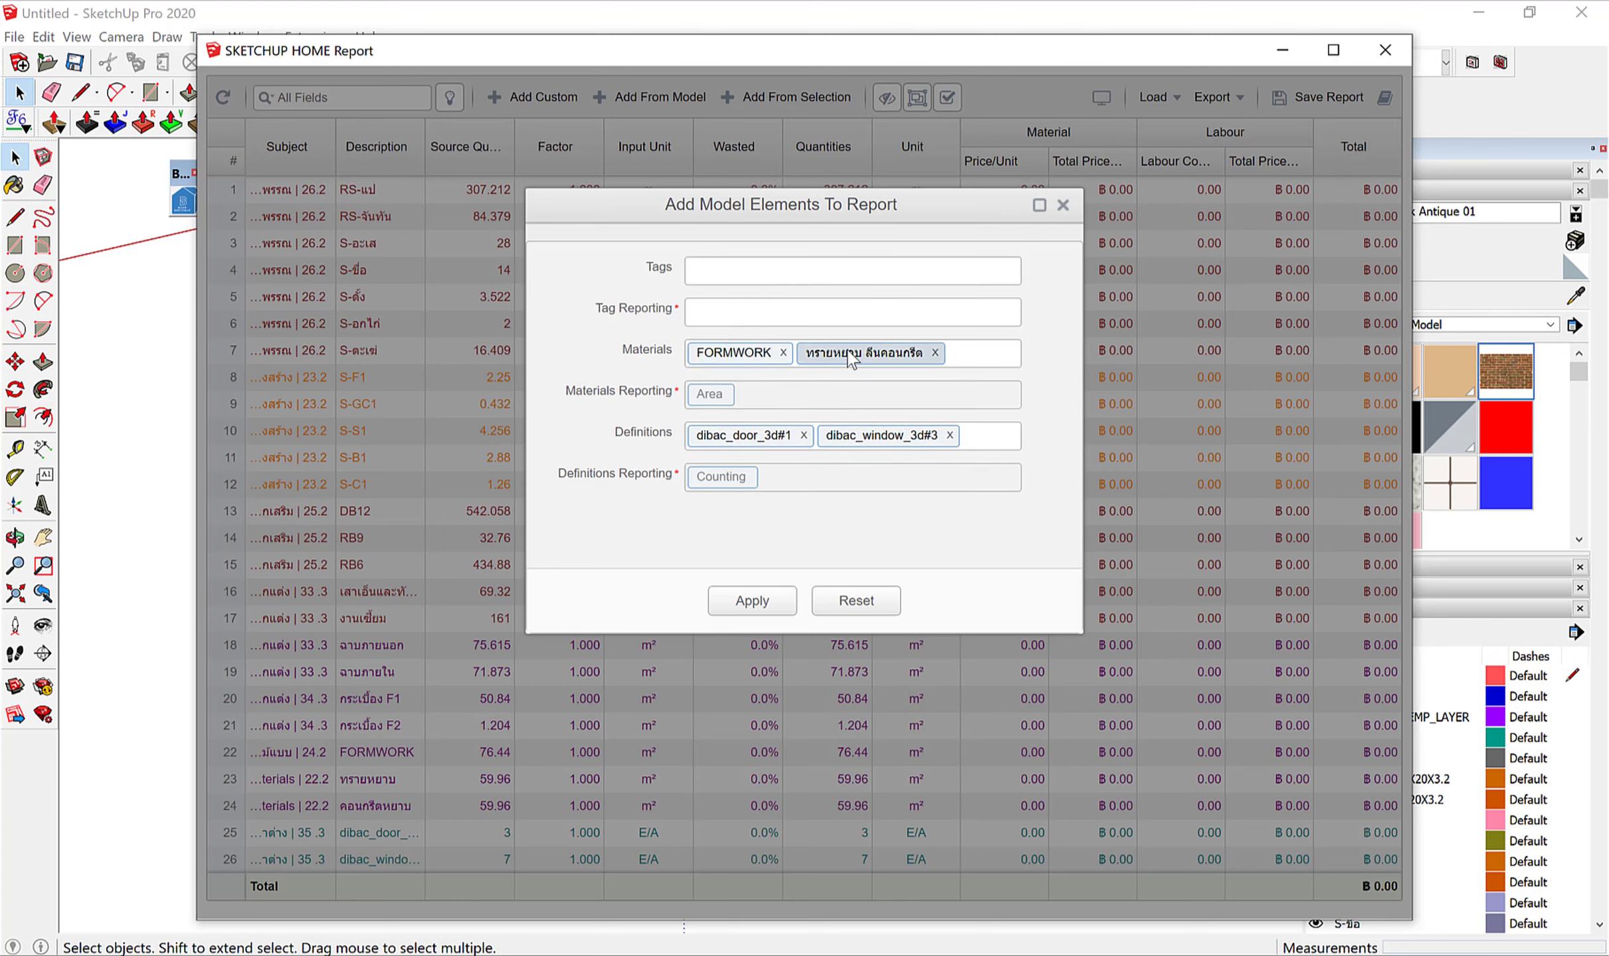
pyautogui.click(934, 352)
pyautogui.click(783, 352)
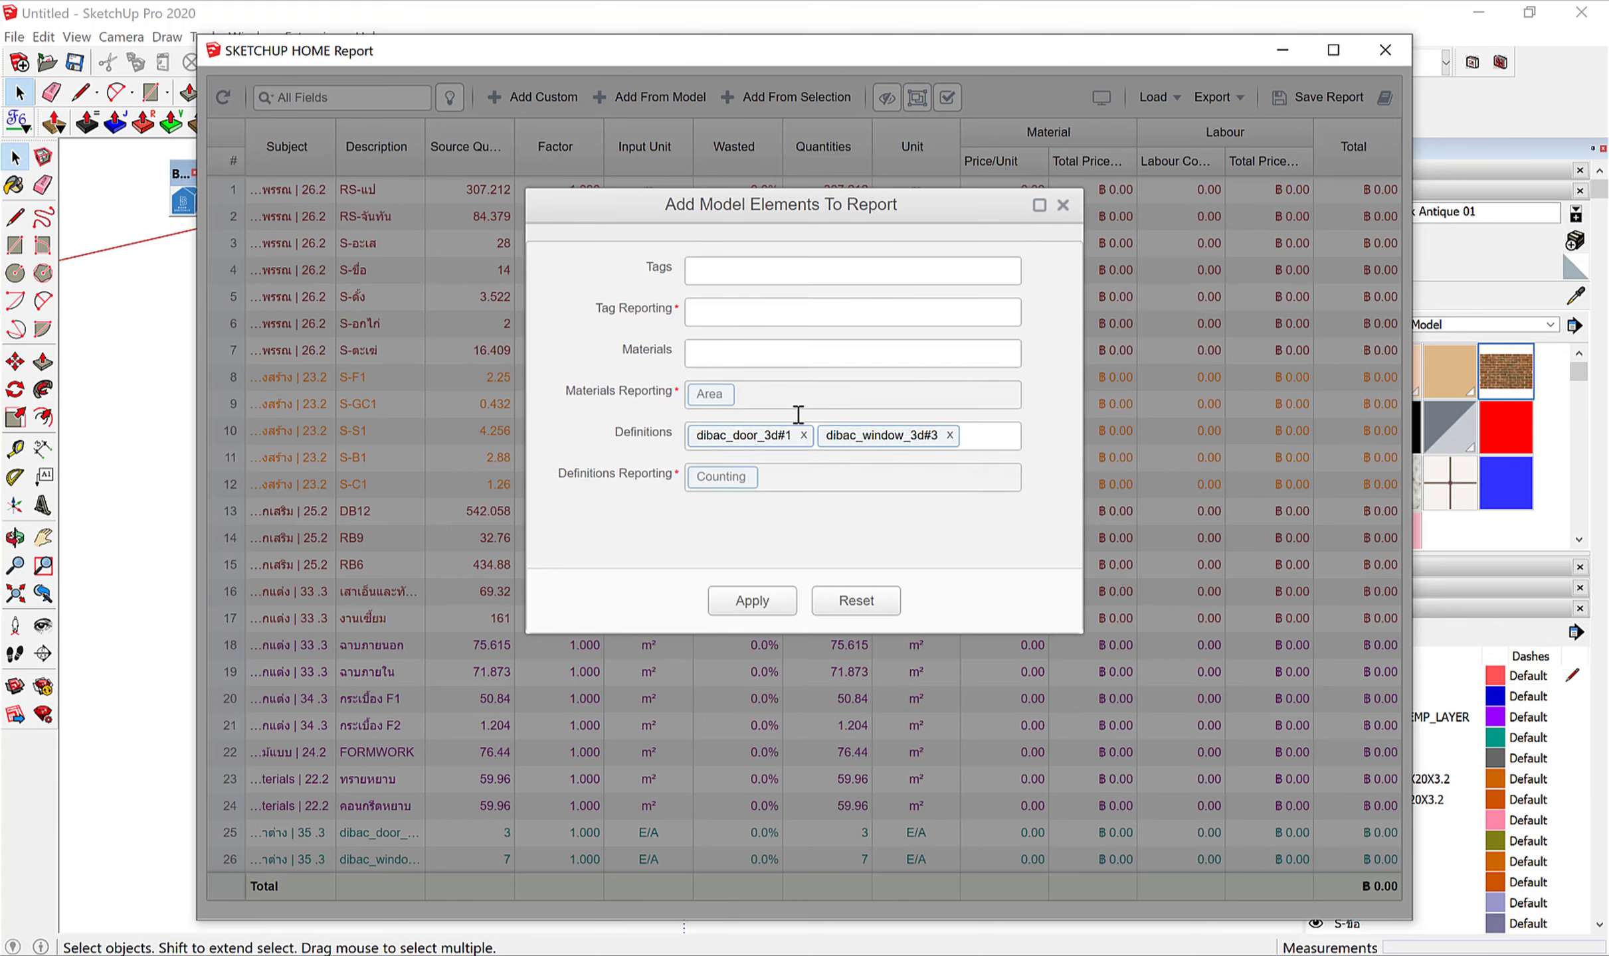
pyautogui.click(803, 435)
pyautogui.click(821, 436)
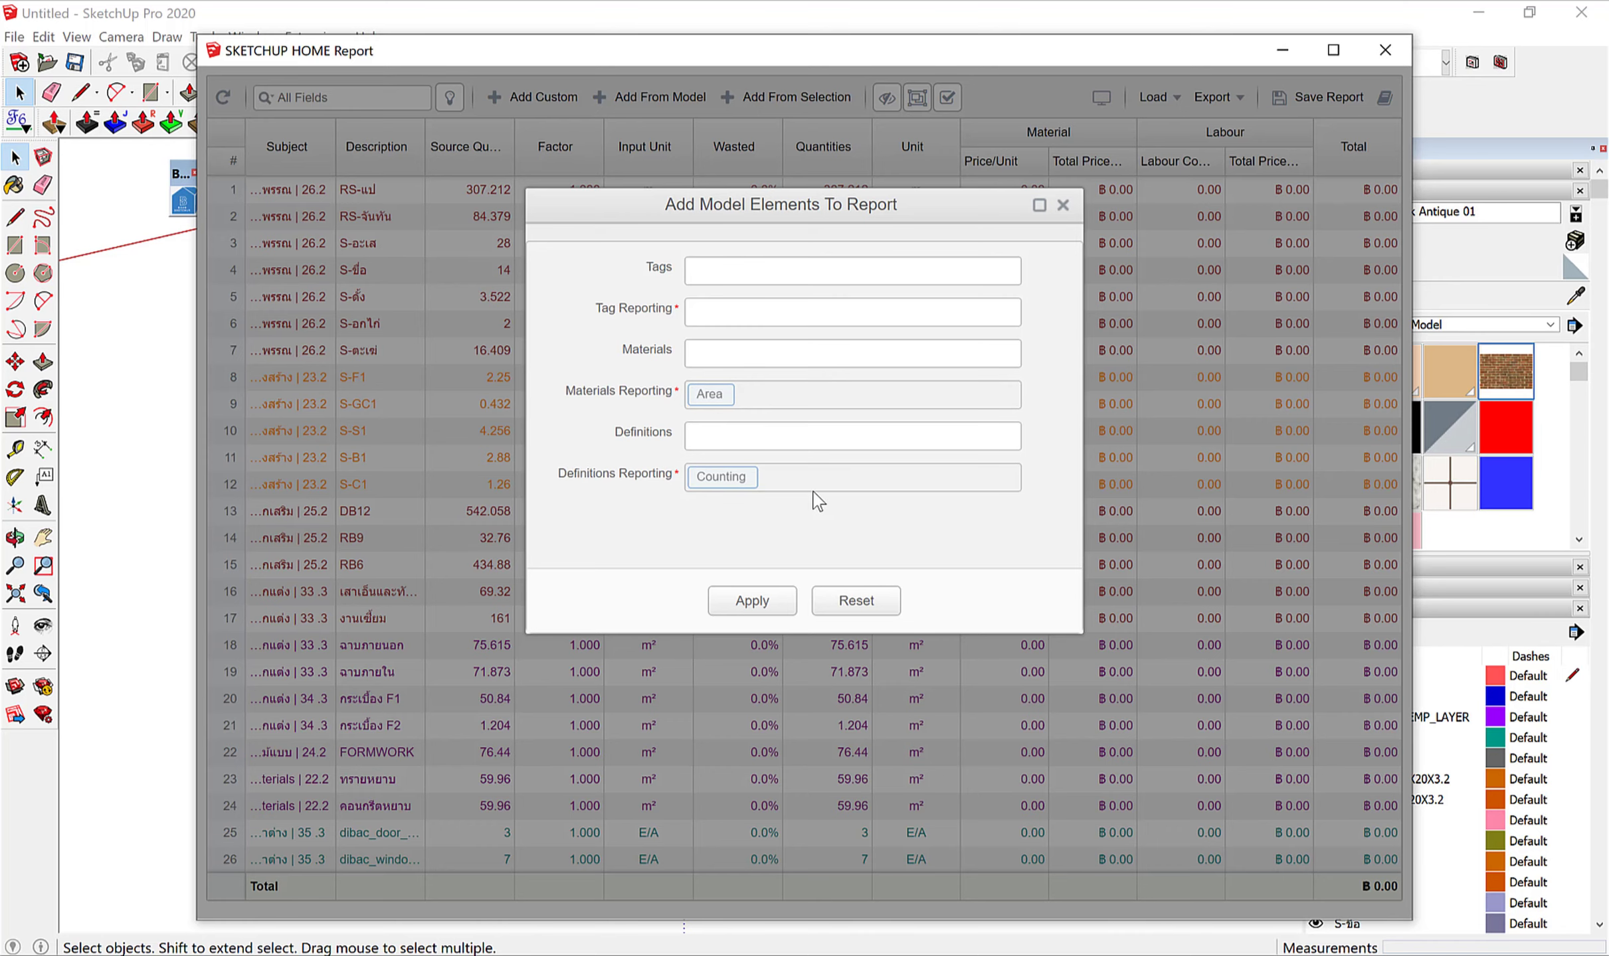
# Set Tag Reporting to Volume and apply the emptied selection to the report.
pyautogui.click(757, 608)
pyautogui.click(711, 314)
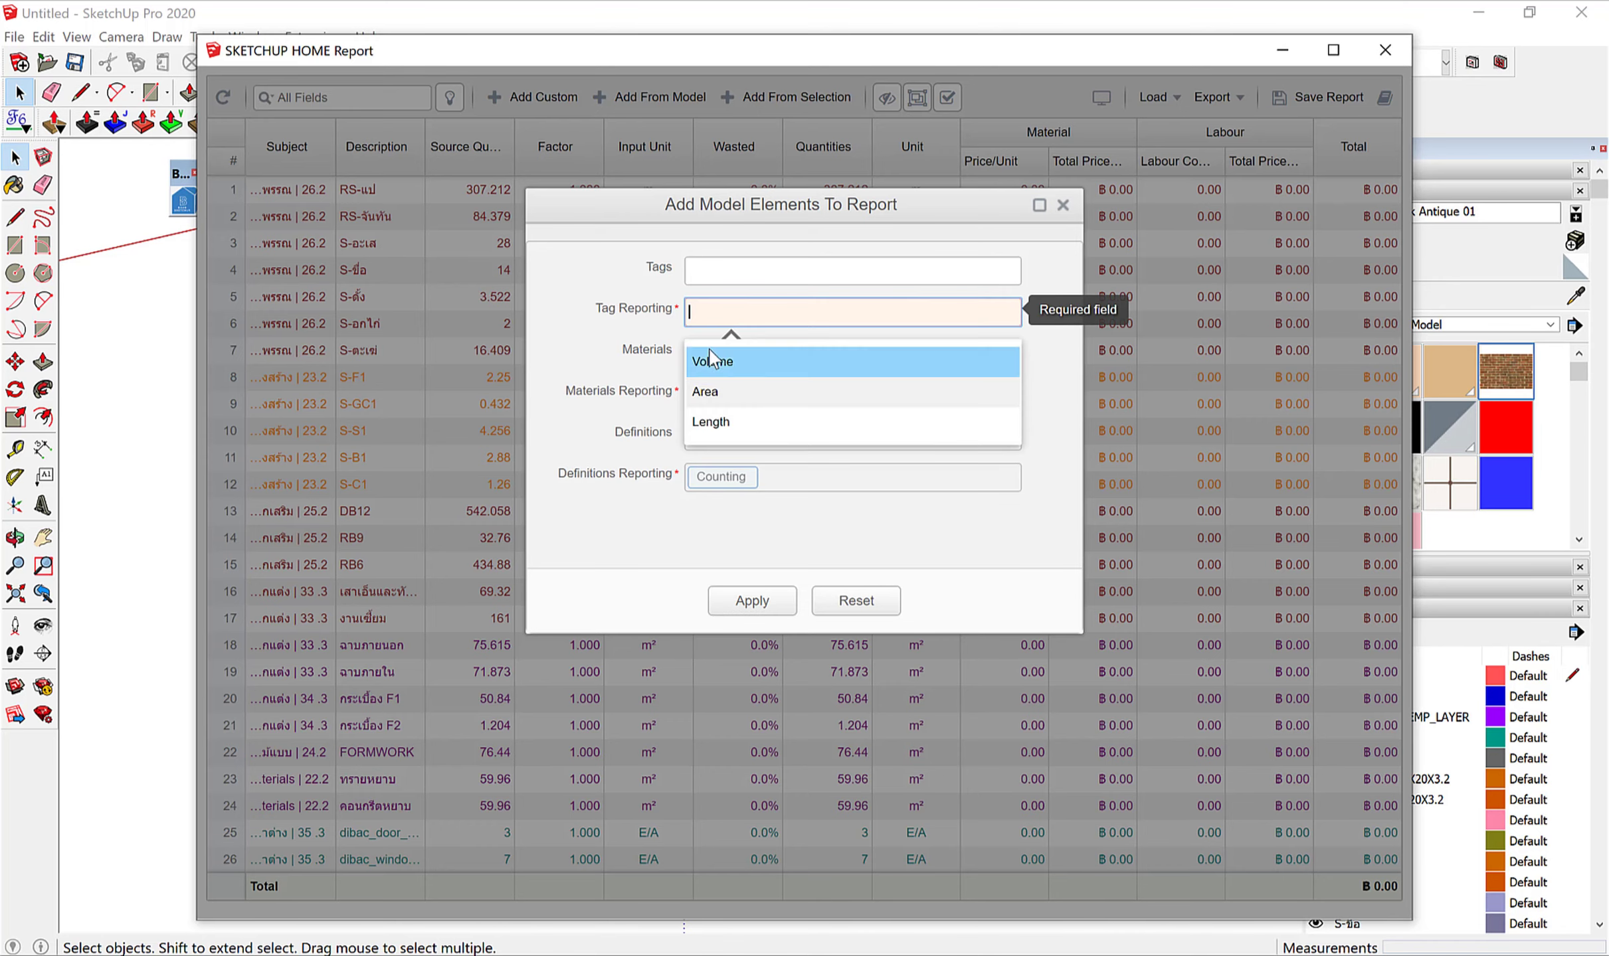
pyautogui.click(724, 359)
pyautogui.click(741, 601)
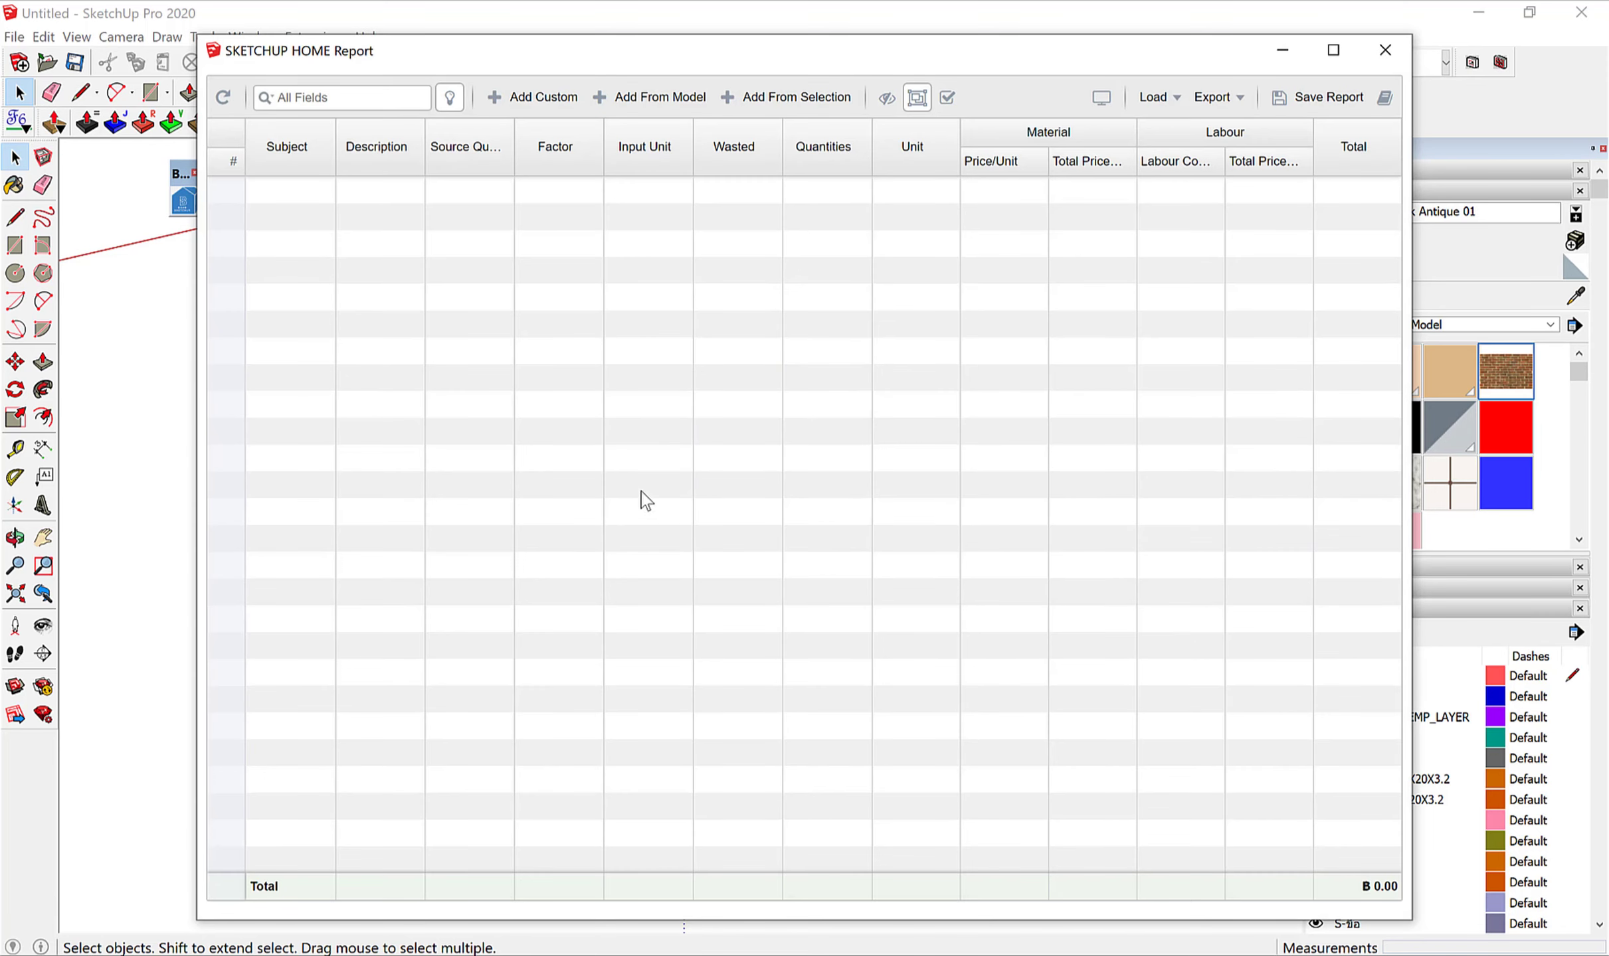
# Add the RS-2C-125X50X20X3.2 and RS-C-100X50X20X3.2 tags, reported by Length, to the report.
pyautogui.click(637, 98)
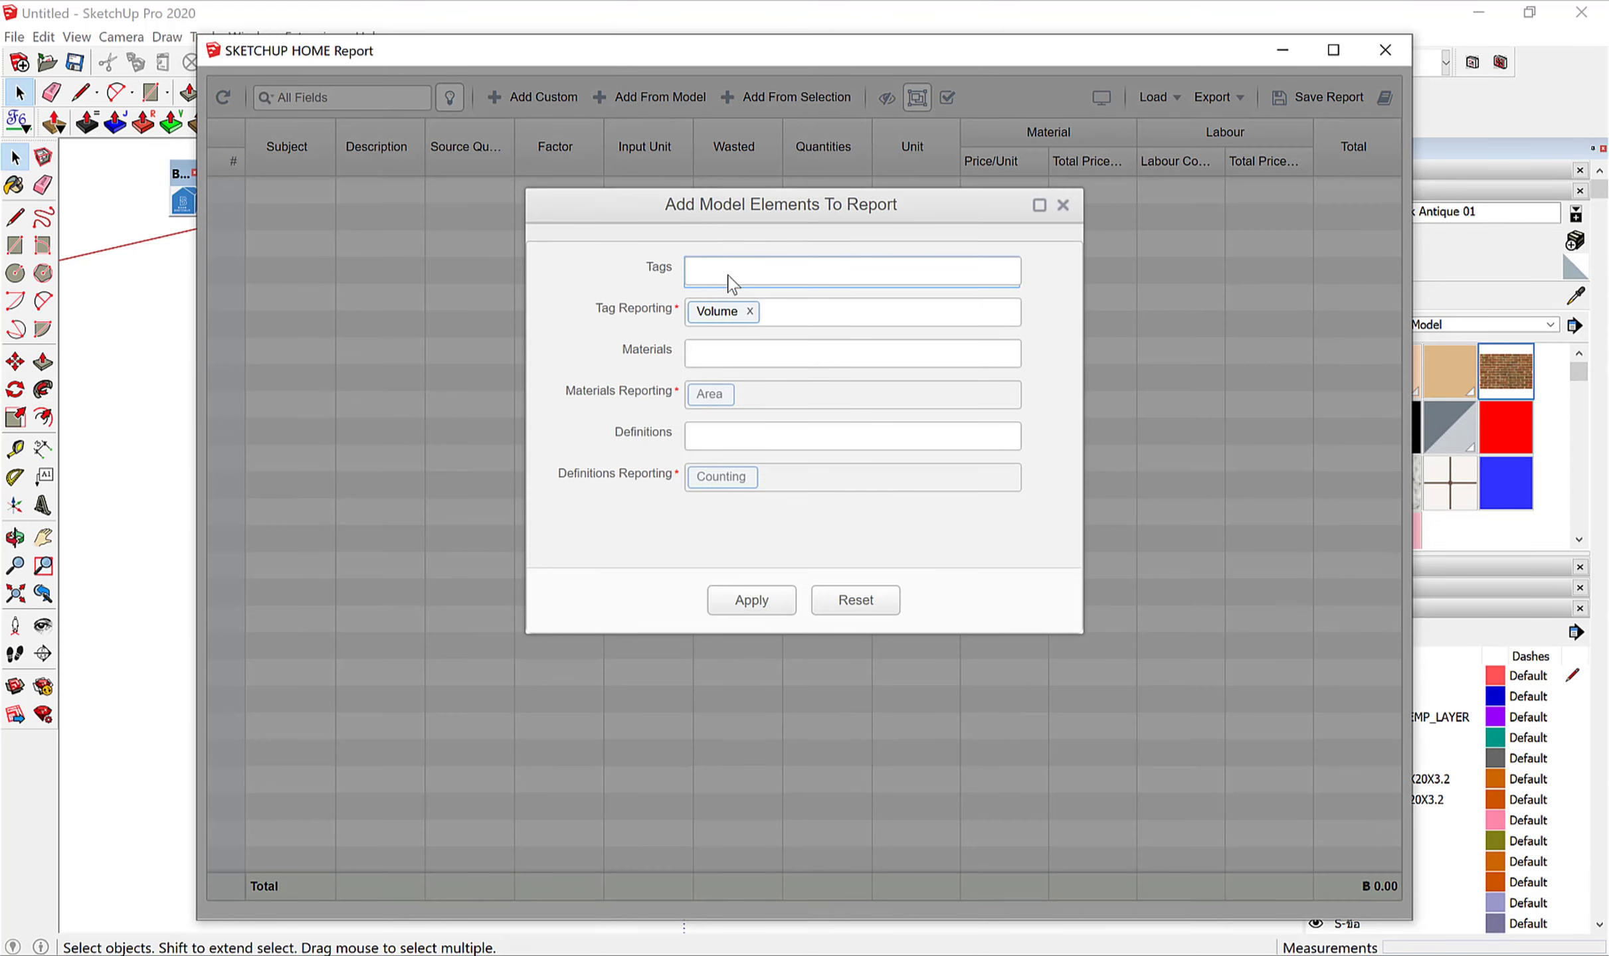
pyautogui.click(738, 273)
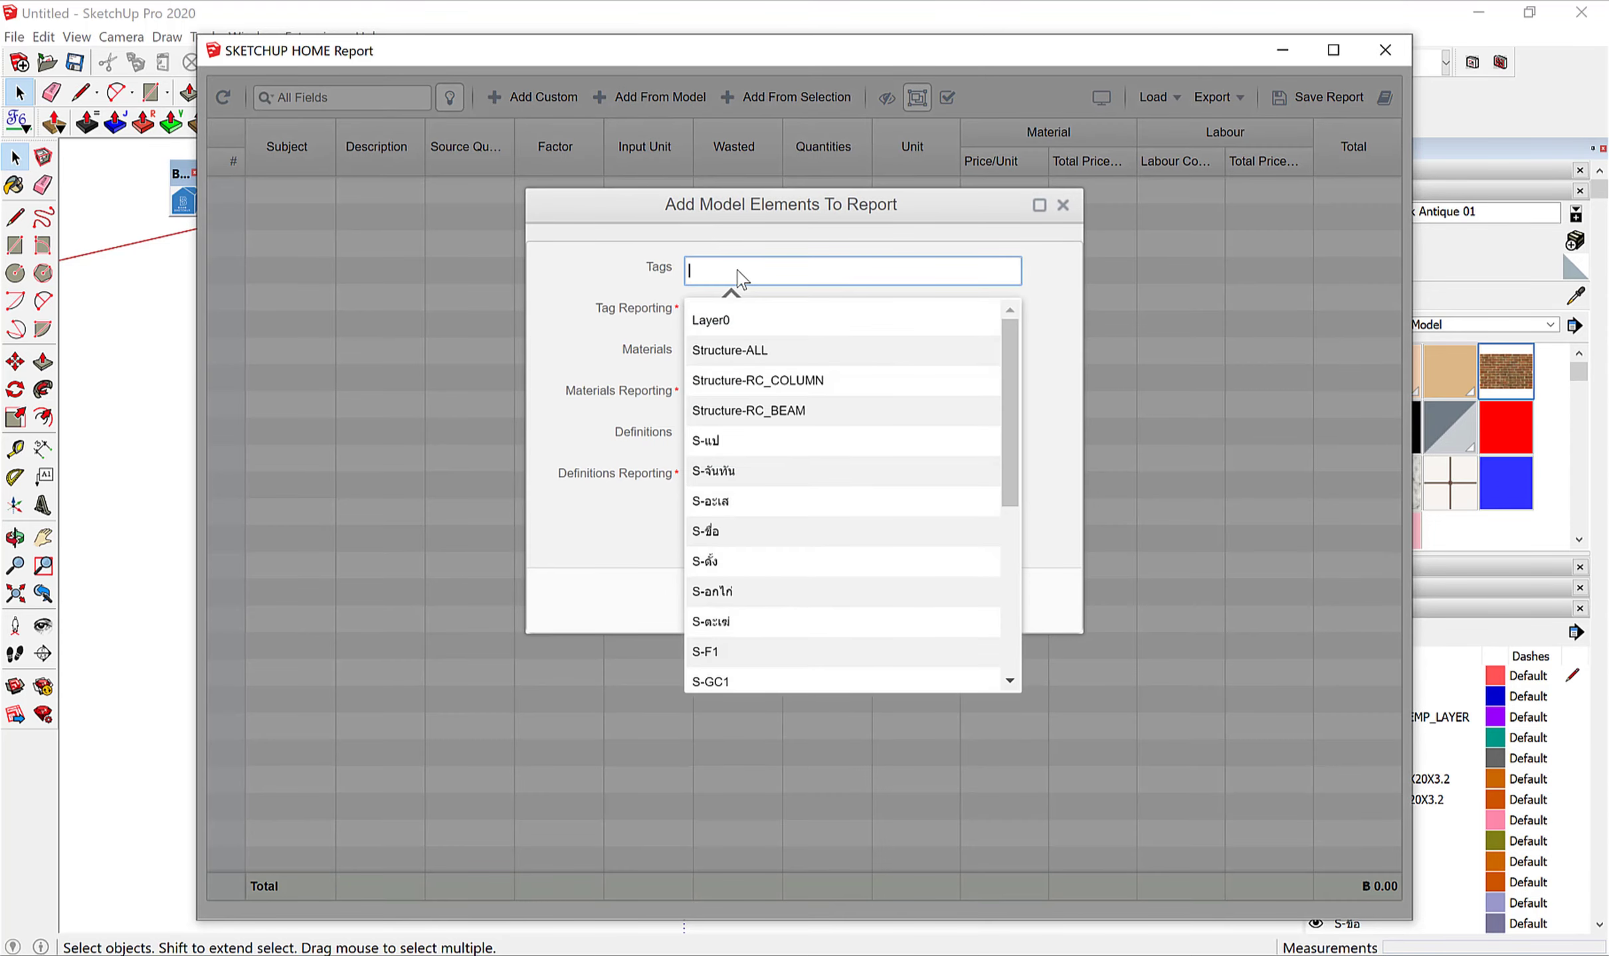
pyautogui.write('RS')
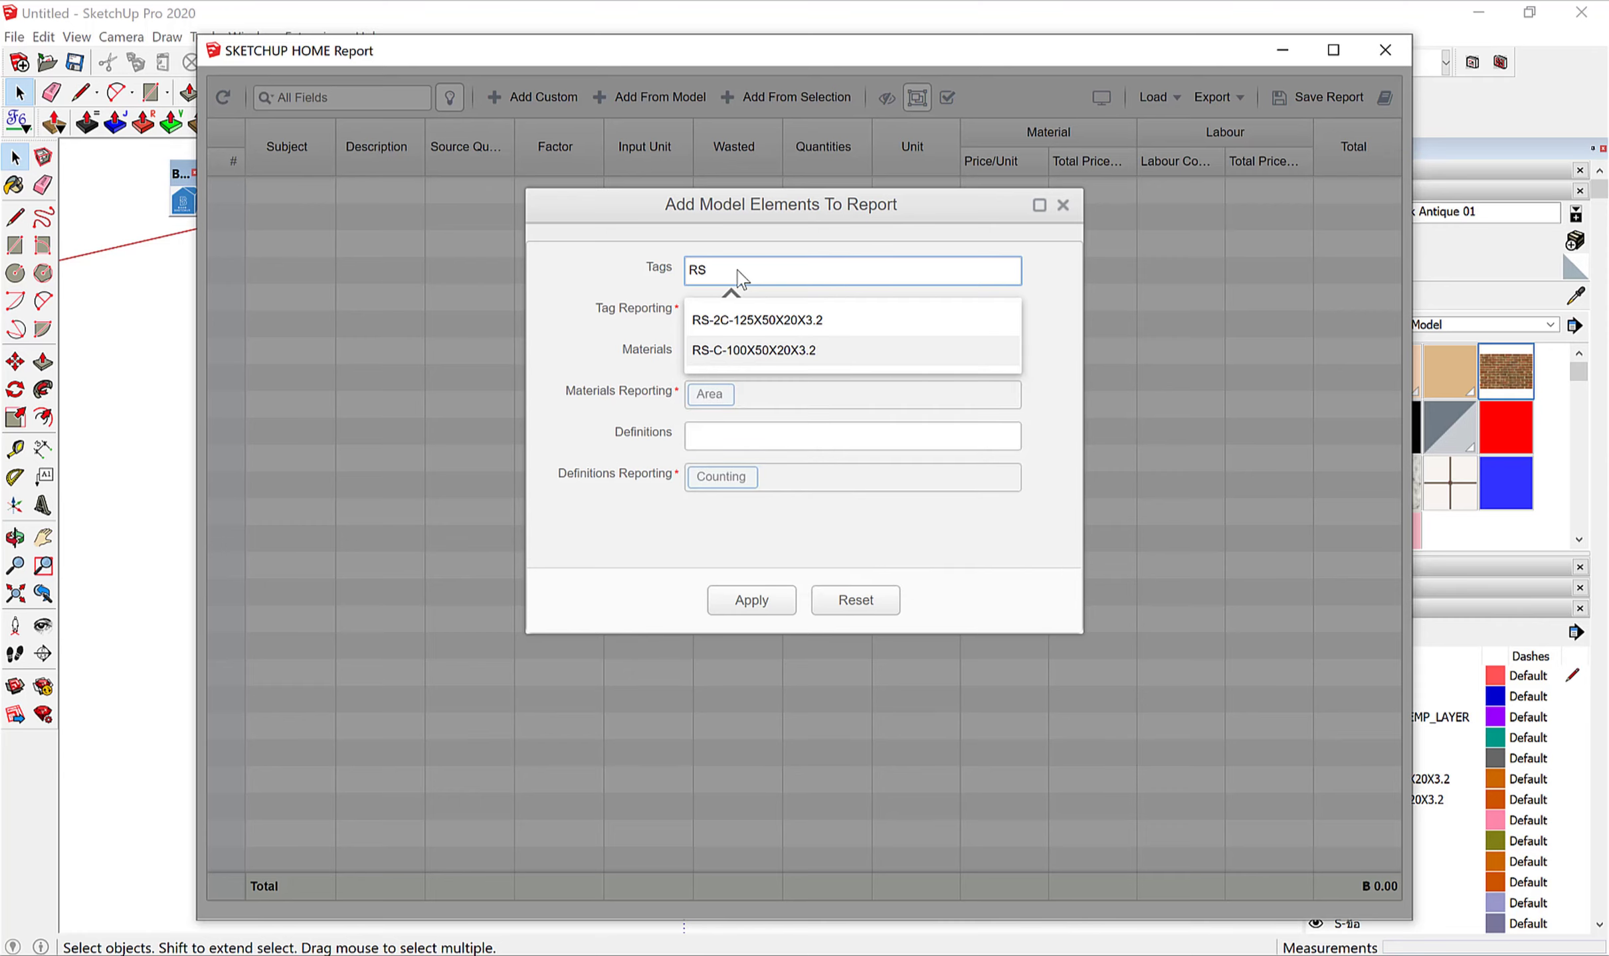
pyautogui.click(759, 324)
pyautogui.write('R')
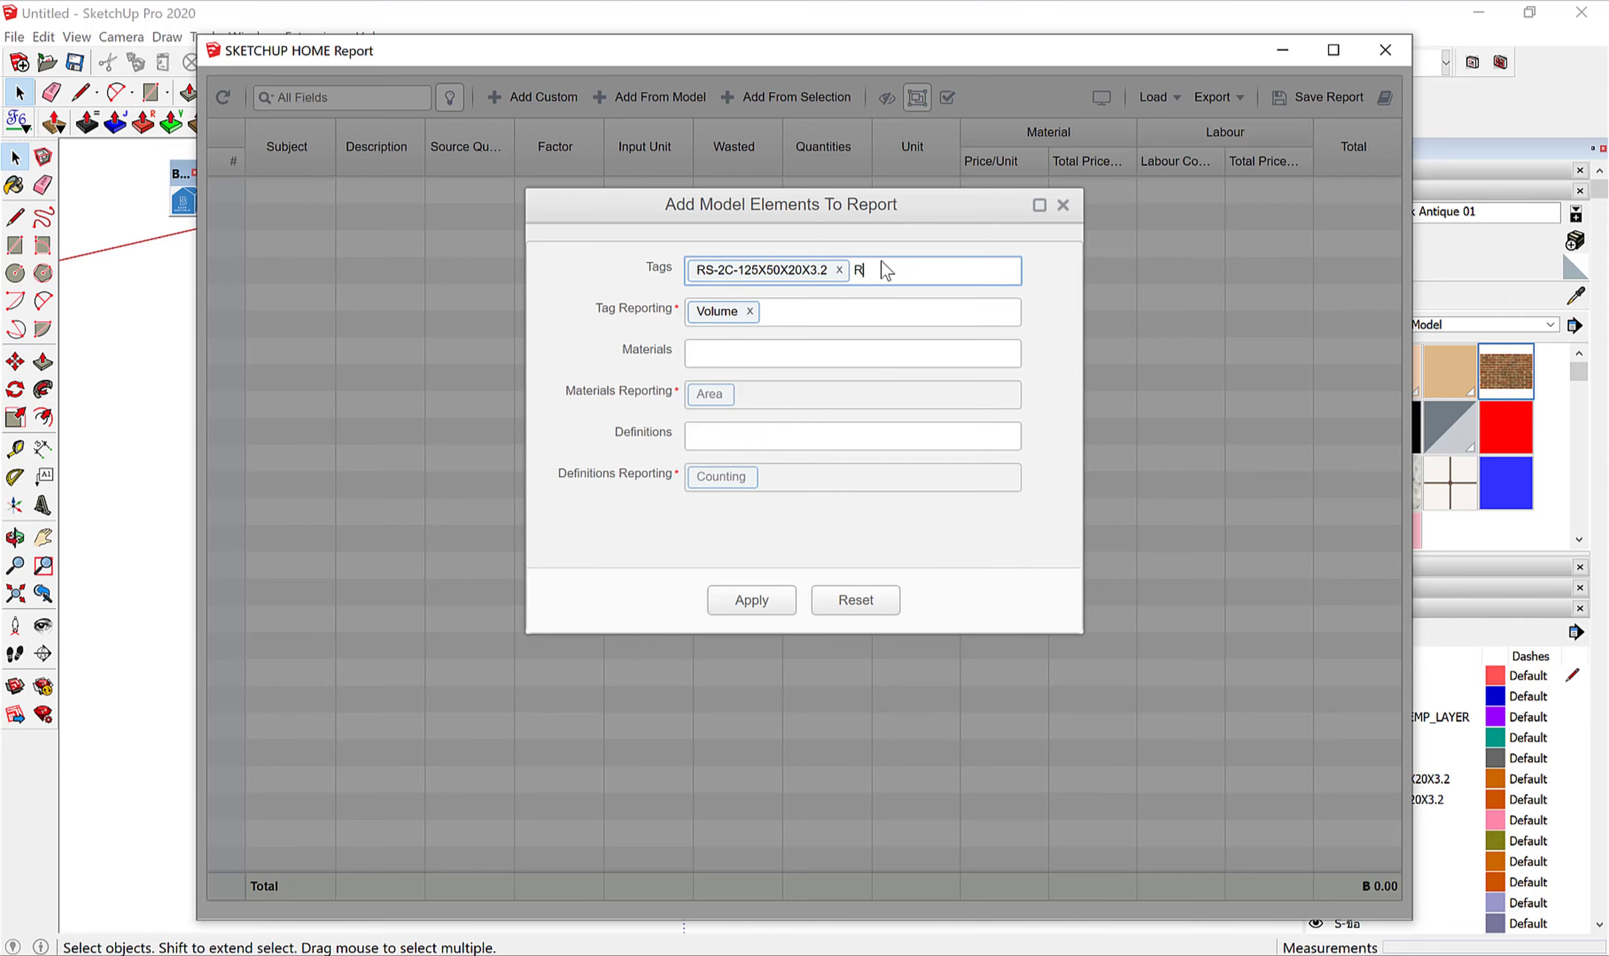
pyautogui.write('S')
pyautogui.click(817, 320)
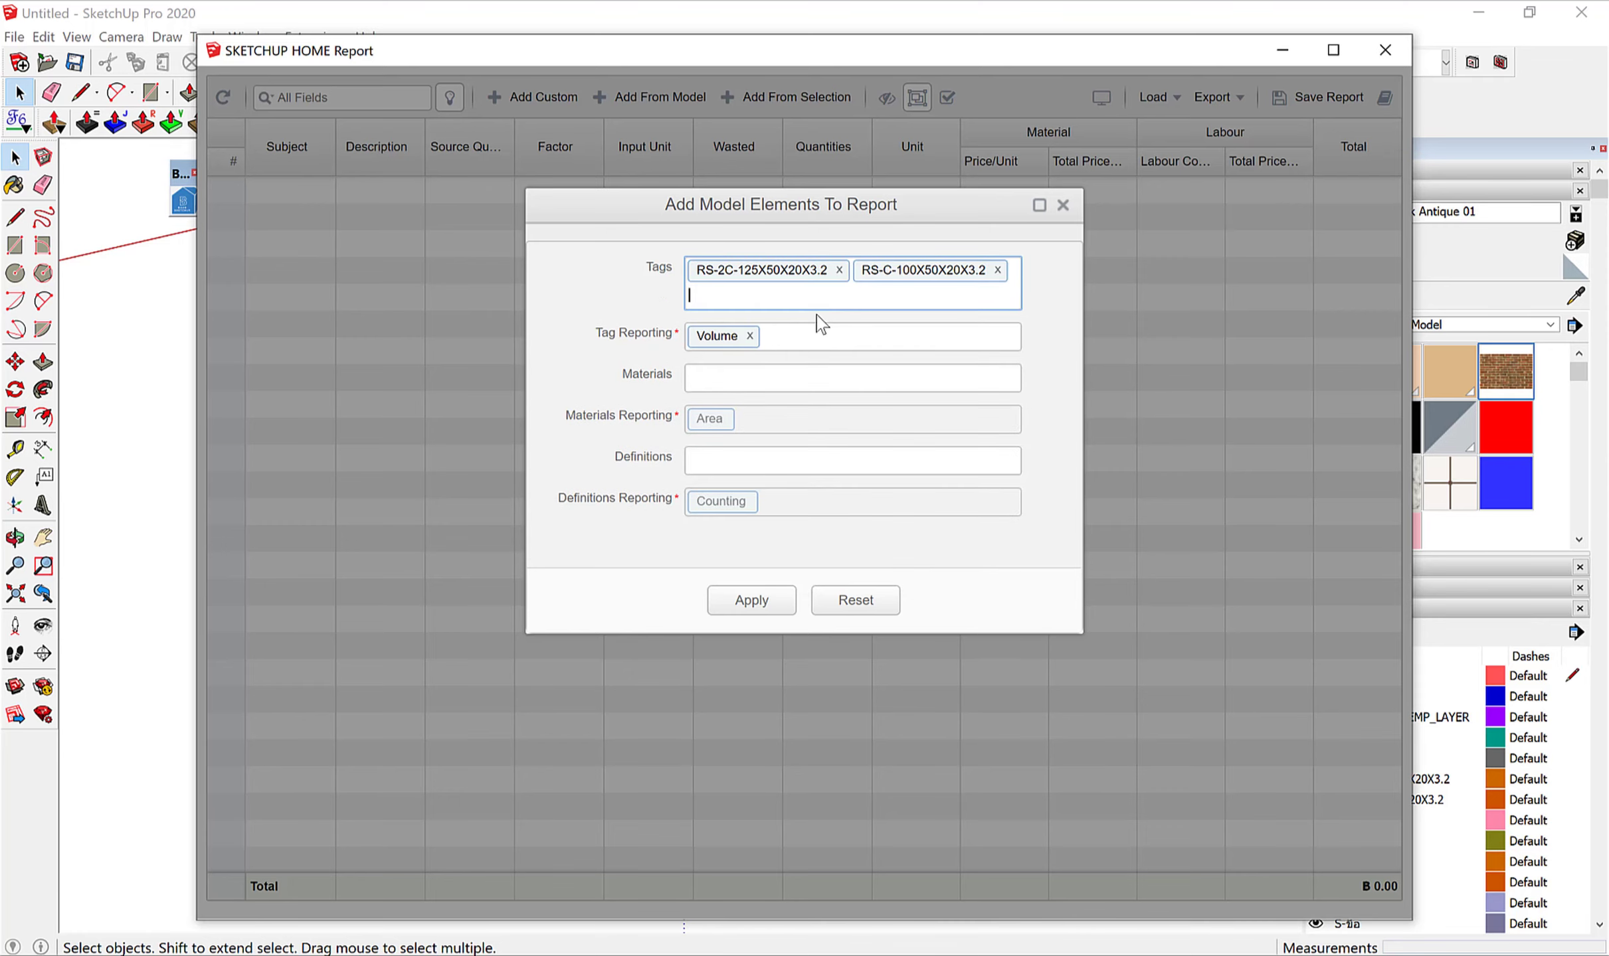
pyautogui.click(757, 336)
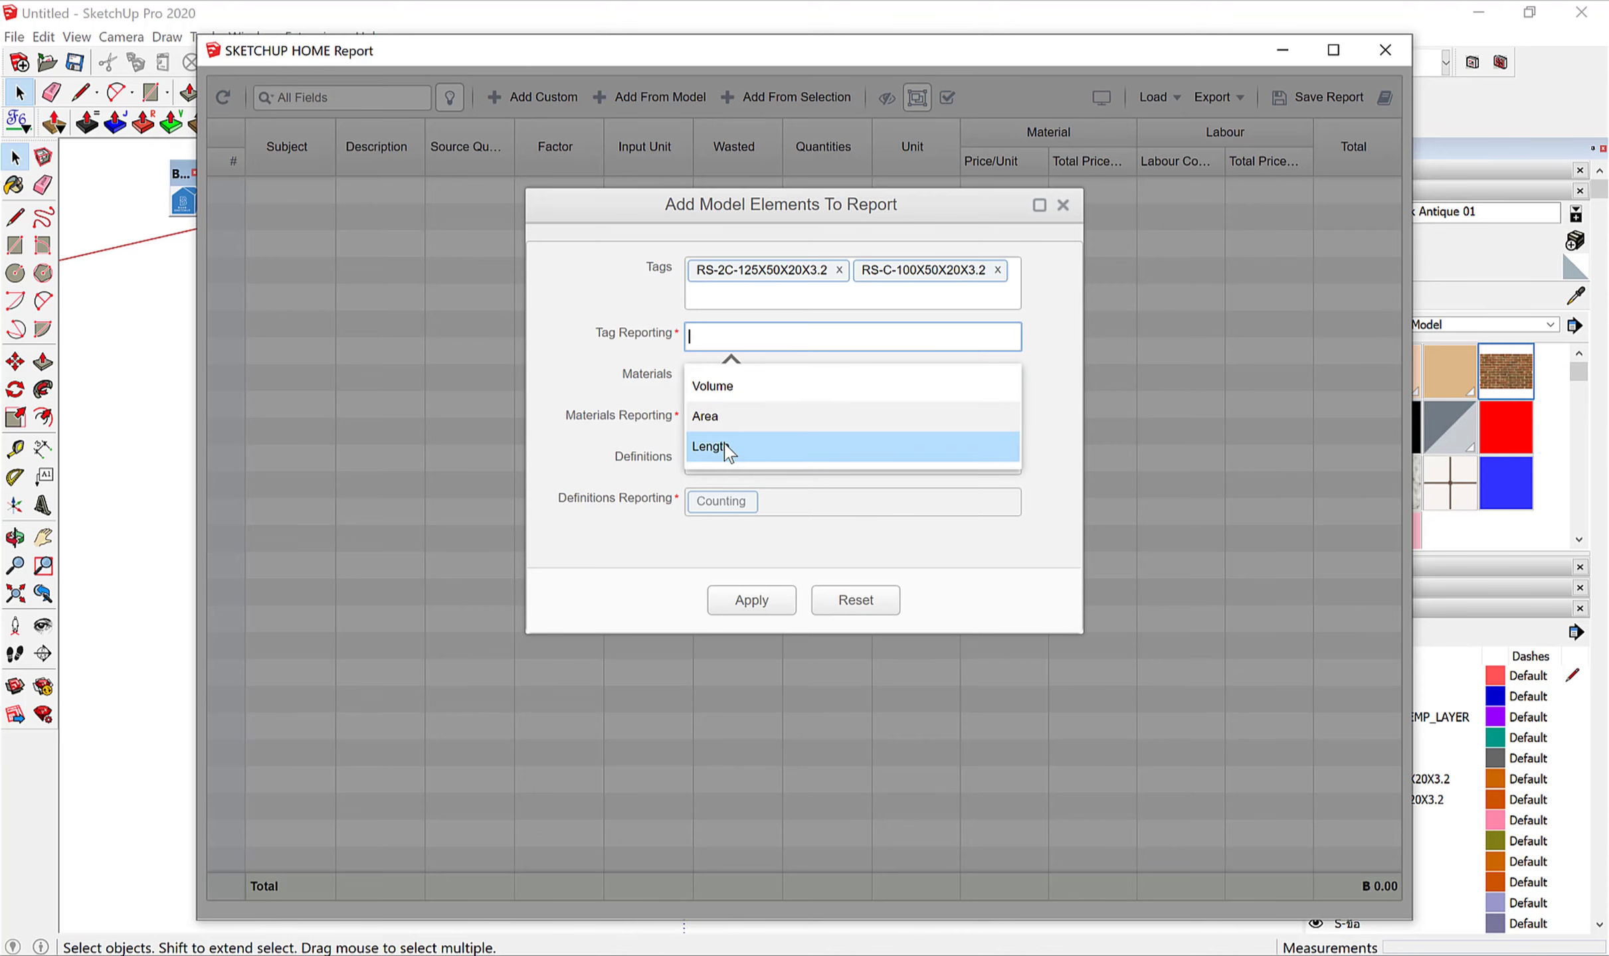
pyautogui.click(724, 450)
pyautogui.click(762, 610)
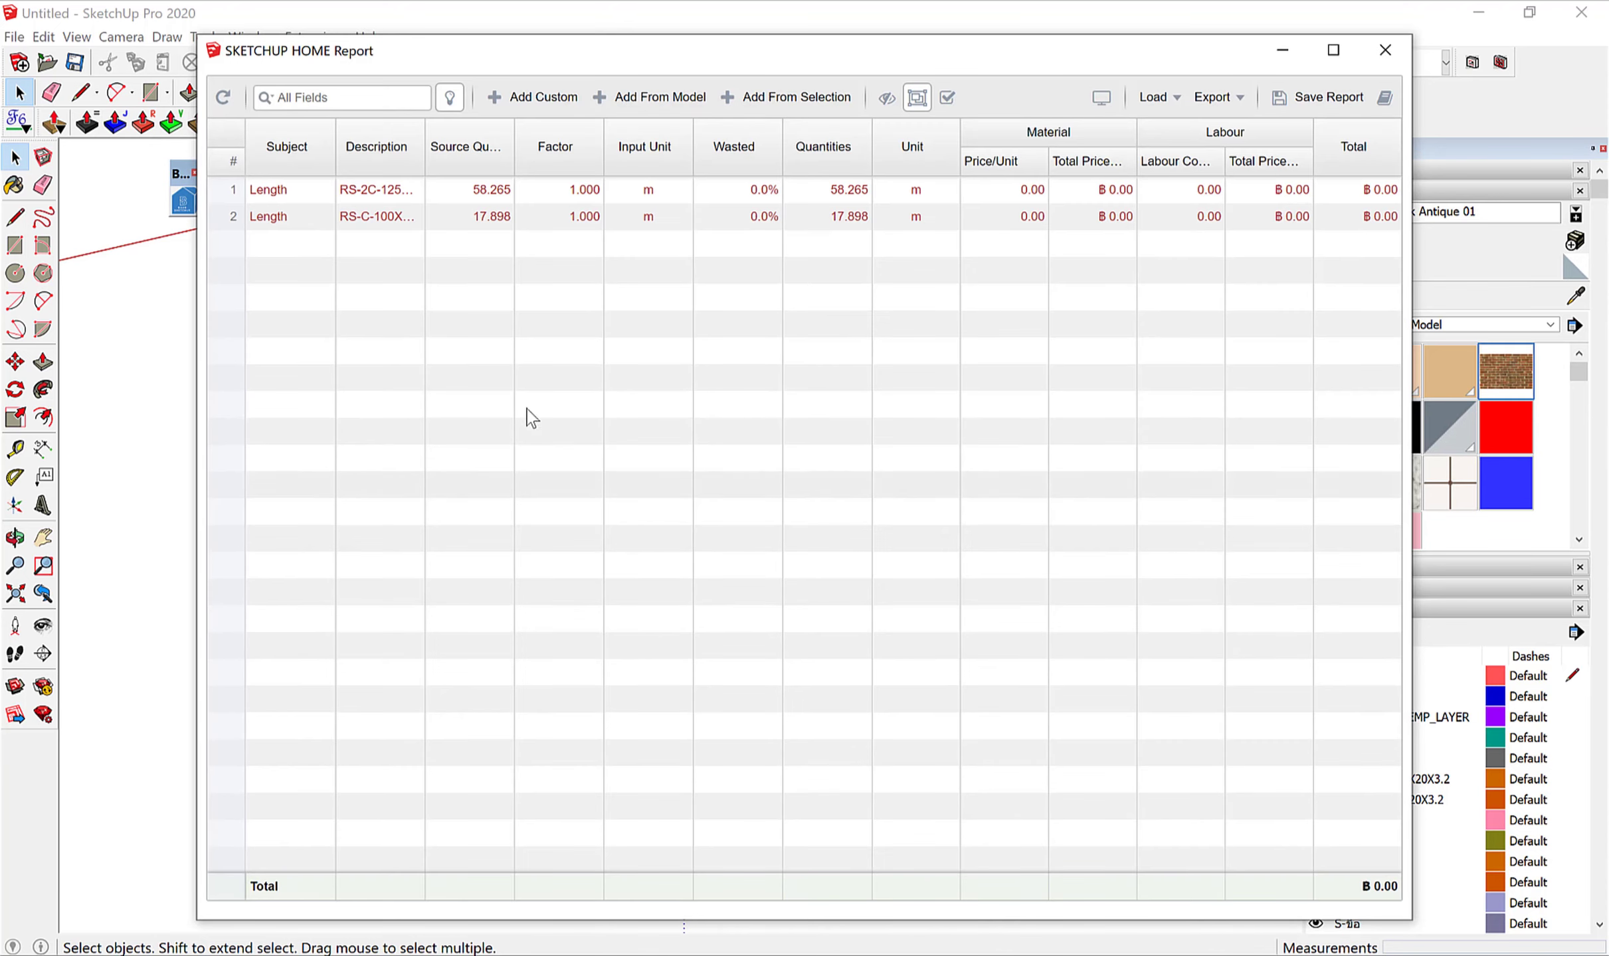
# Widen the Description column and change the RS-2C-125X50X20X3.2 row's factor from 1 to 20.
pyautogui.moveTo(426, 141)
pyautogui.mouseDown()
pyautogui.moveTo(547, 163)
pyautogui.moveTo(533, 163)
pyautogui.mouseUp()
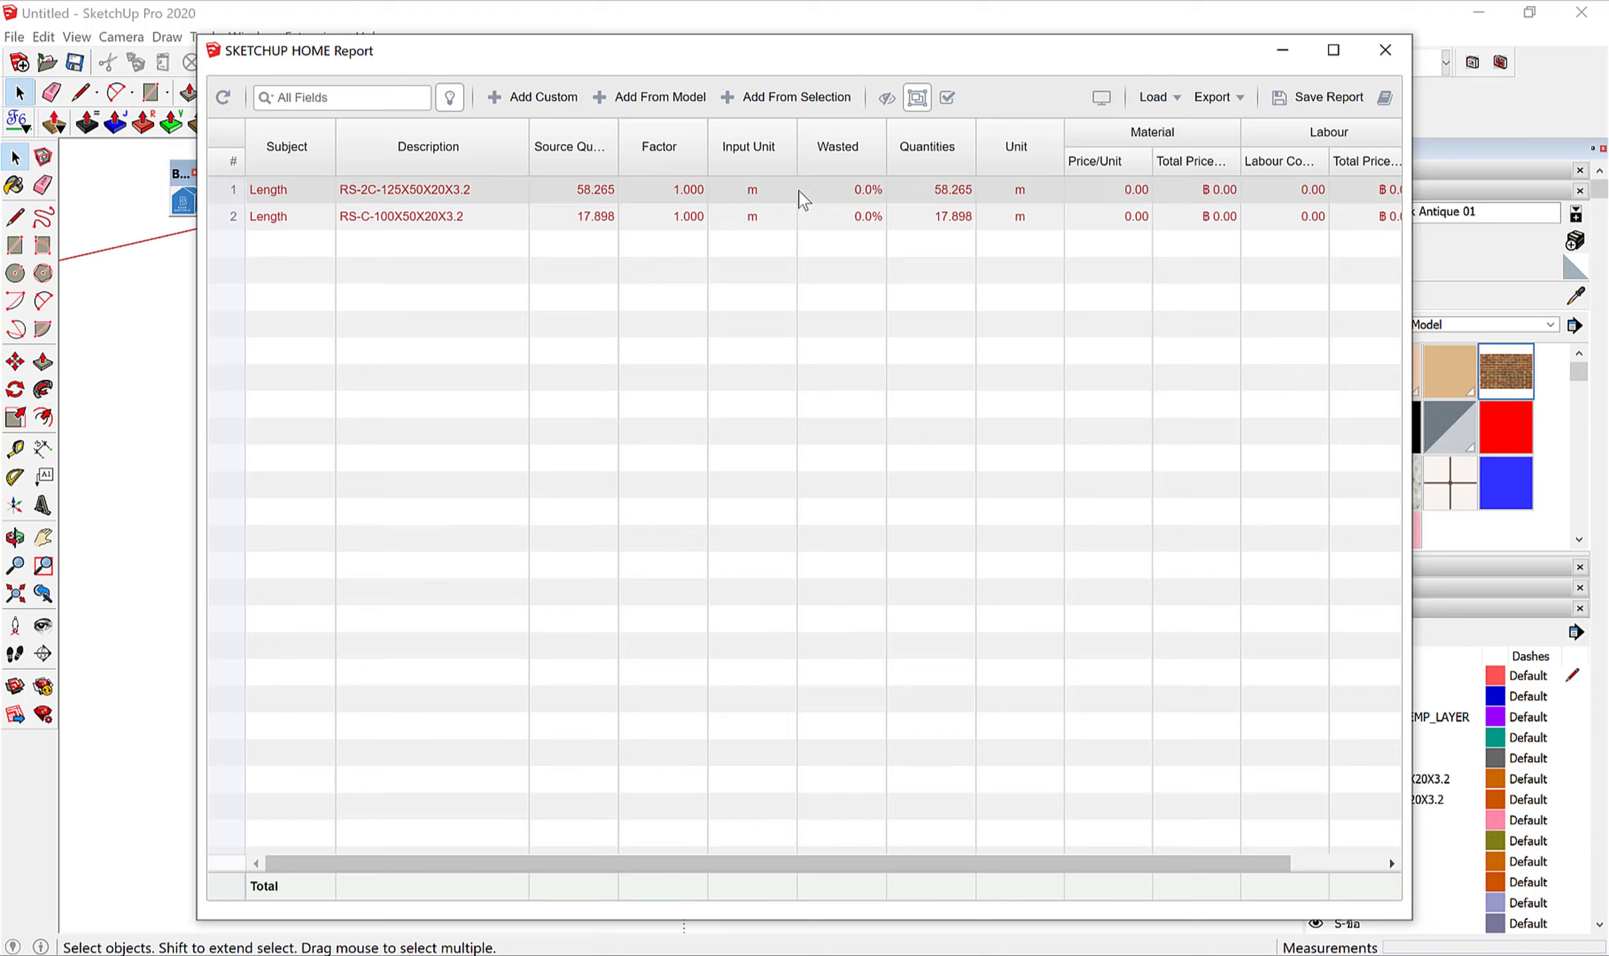
pyautogui.doubleClick(668, 190)
pyautogui.moveTo(669, 191); pyautogui.dragTo(703, 192)
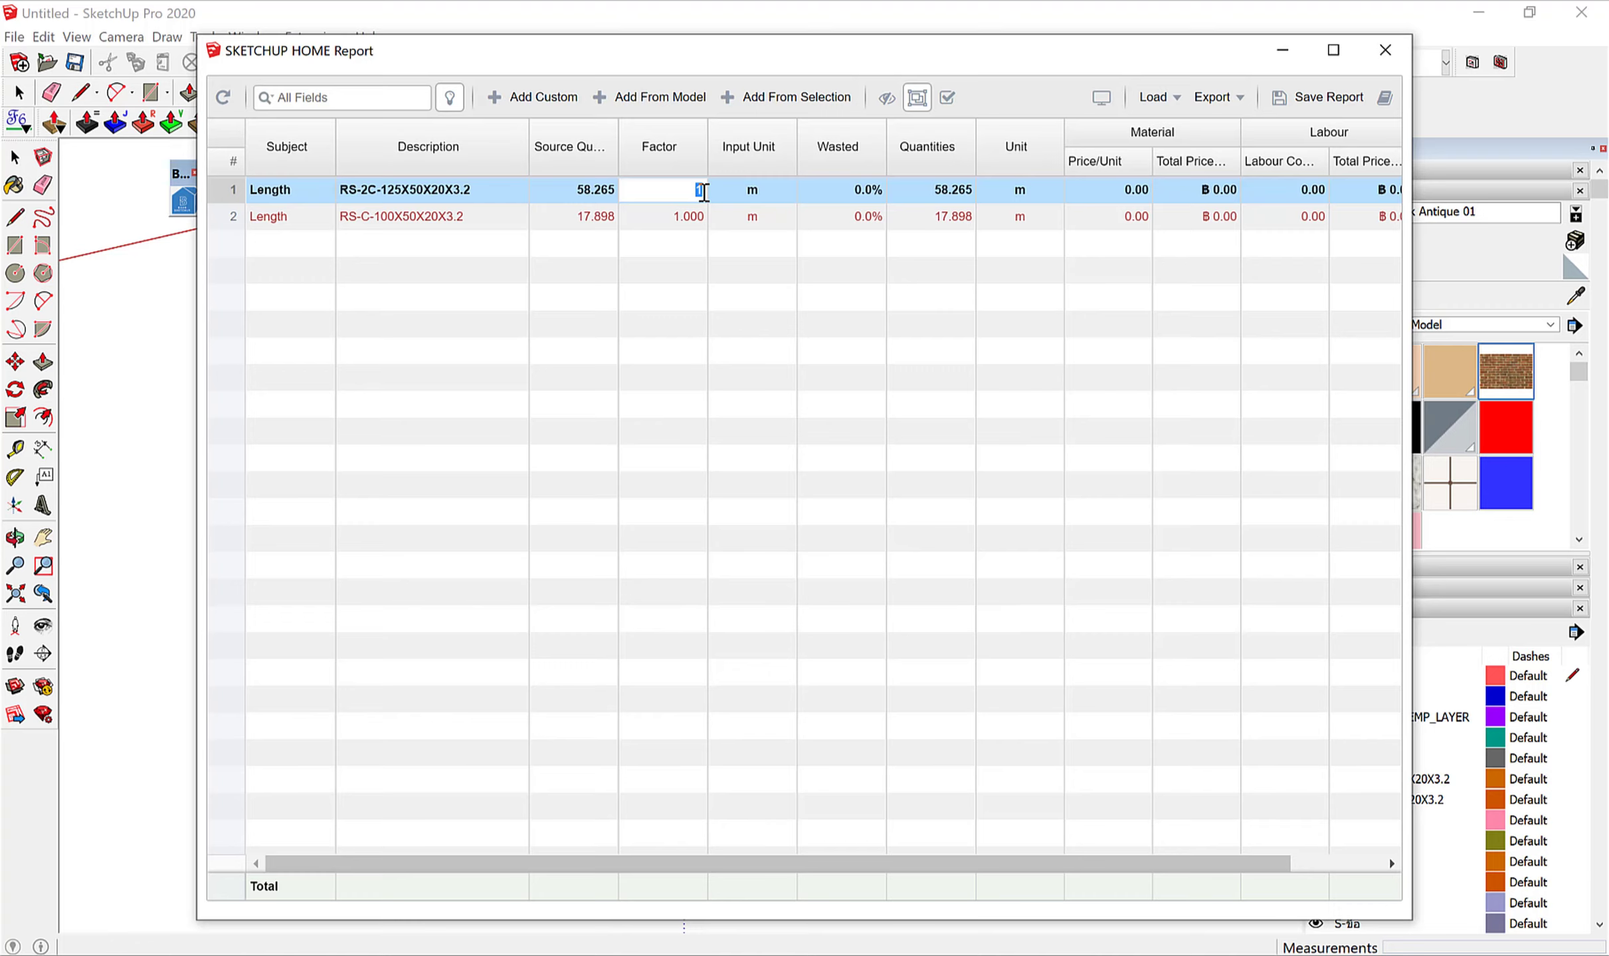
pyautogui.press('BackSpace')
pyautogui.write('20')
# Commit the factor of 20 and select the RS-C-100X50X20X3.2 row's factor value for editing.
pyautogui.click(686, 228)
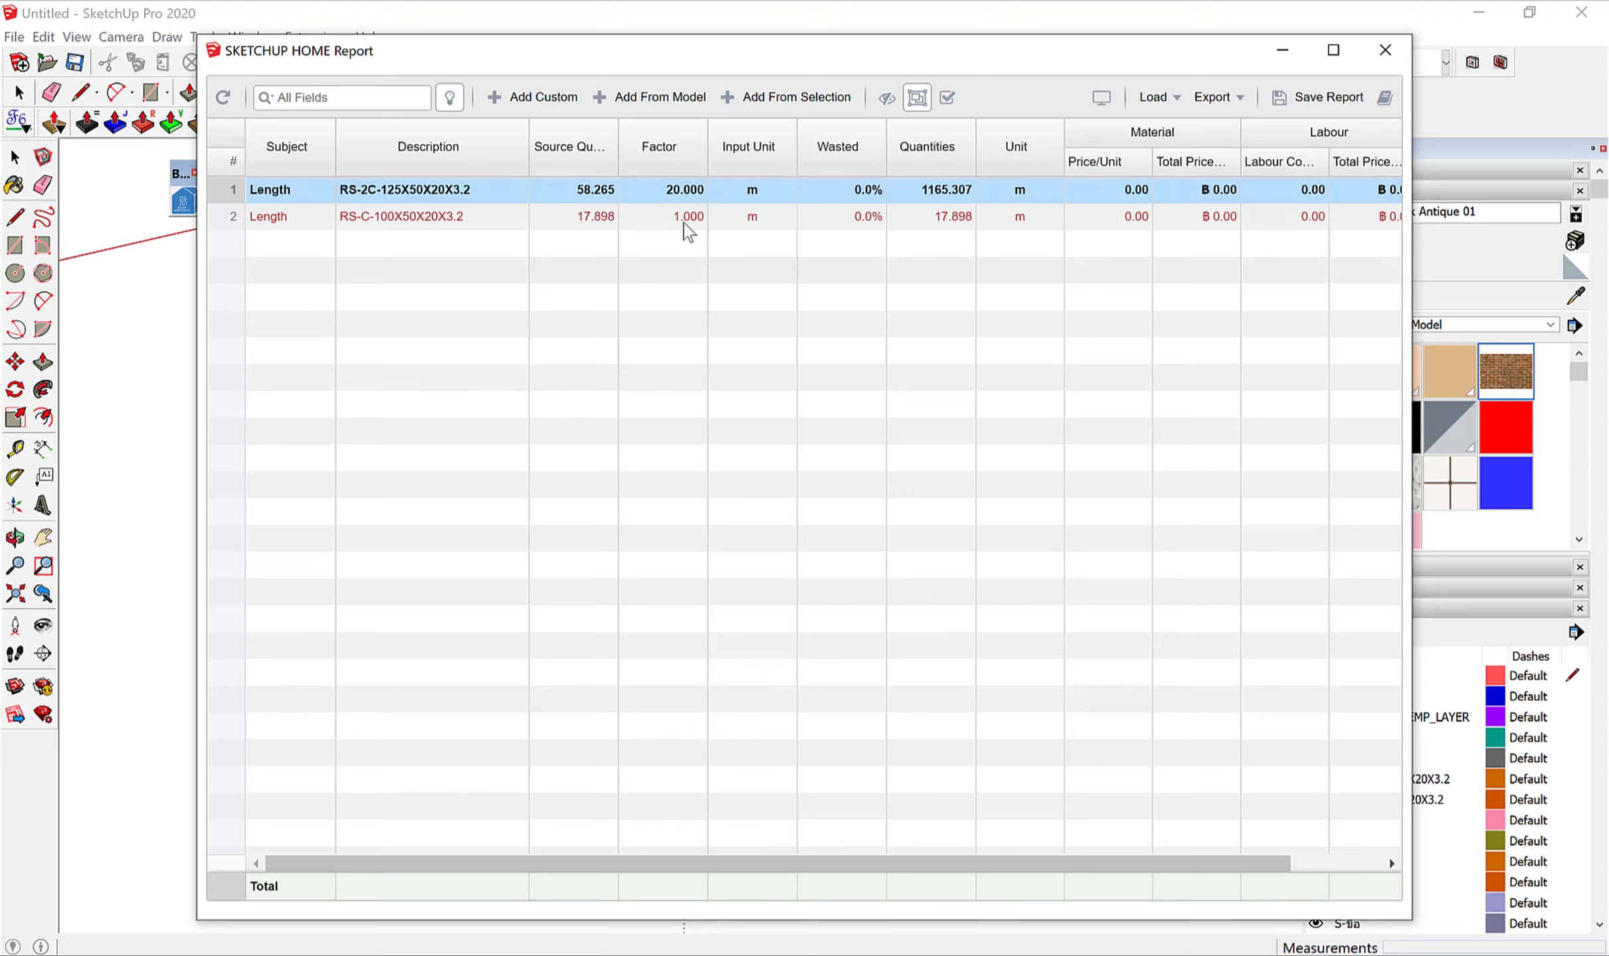
pyautogui.click(675, 224)
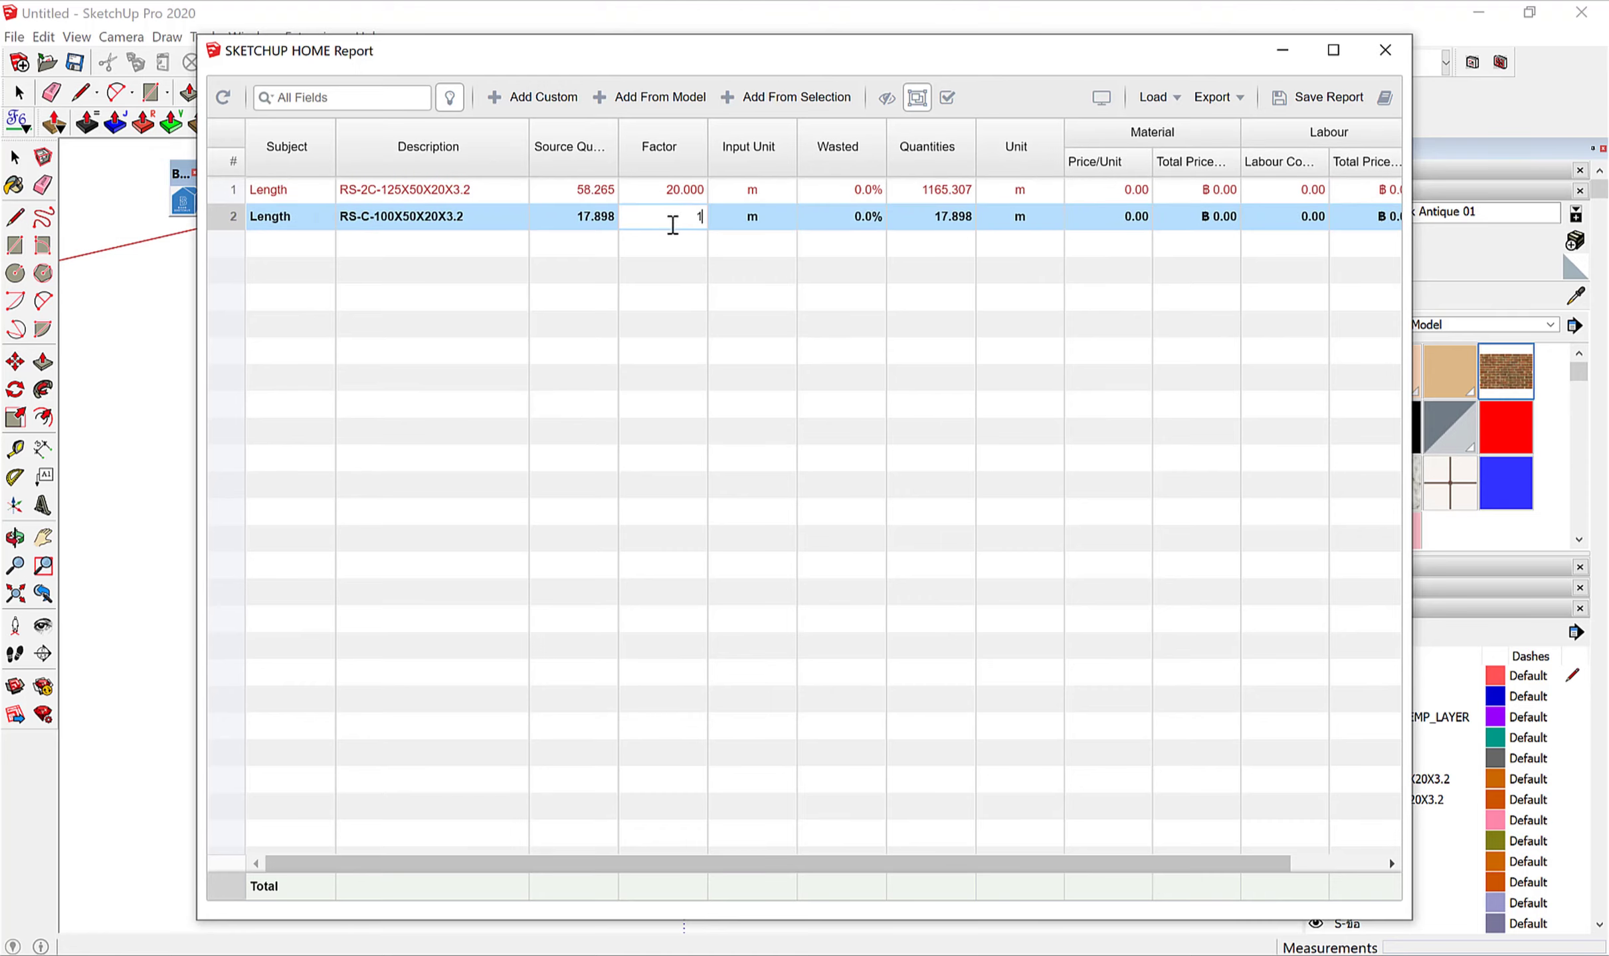
pyautogui.doubleClick(674, 224)
pyautogui.write('5.000')
# Confirm row 2's factor of 5 and set the RS-2C-125X50X20X3.2 row's unit to KG.
pyautogui.press('Return')
pyautogui.click(1024, 193)
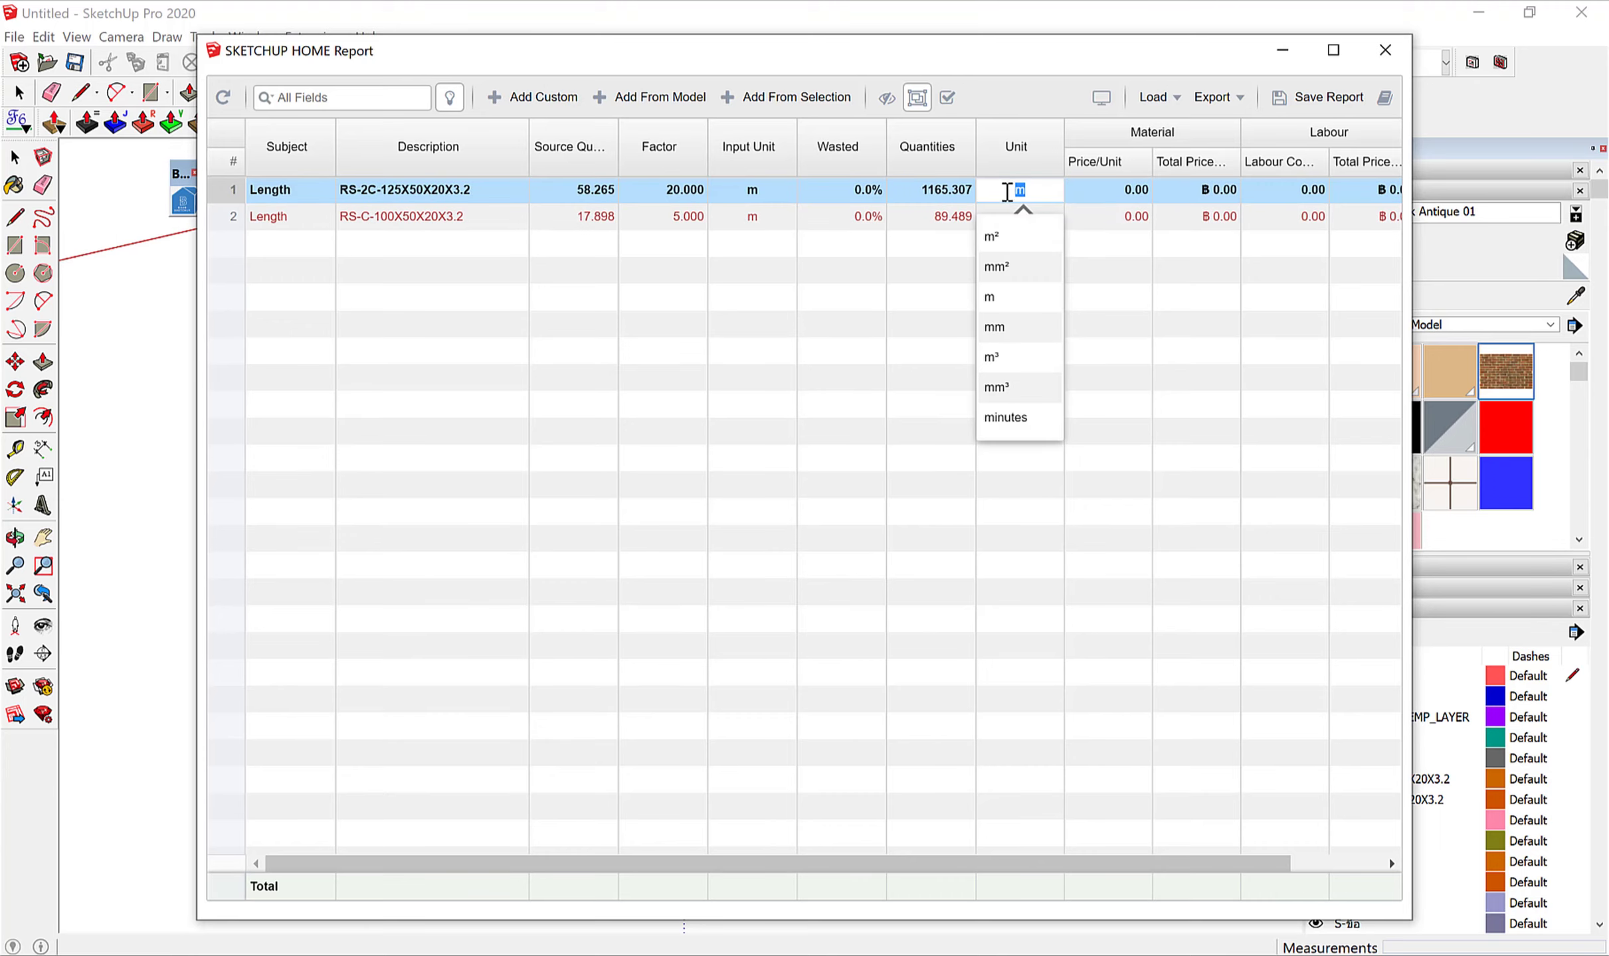
pyautogui.write('KG')
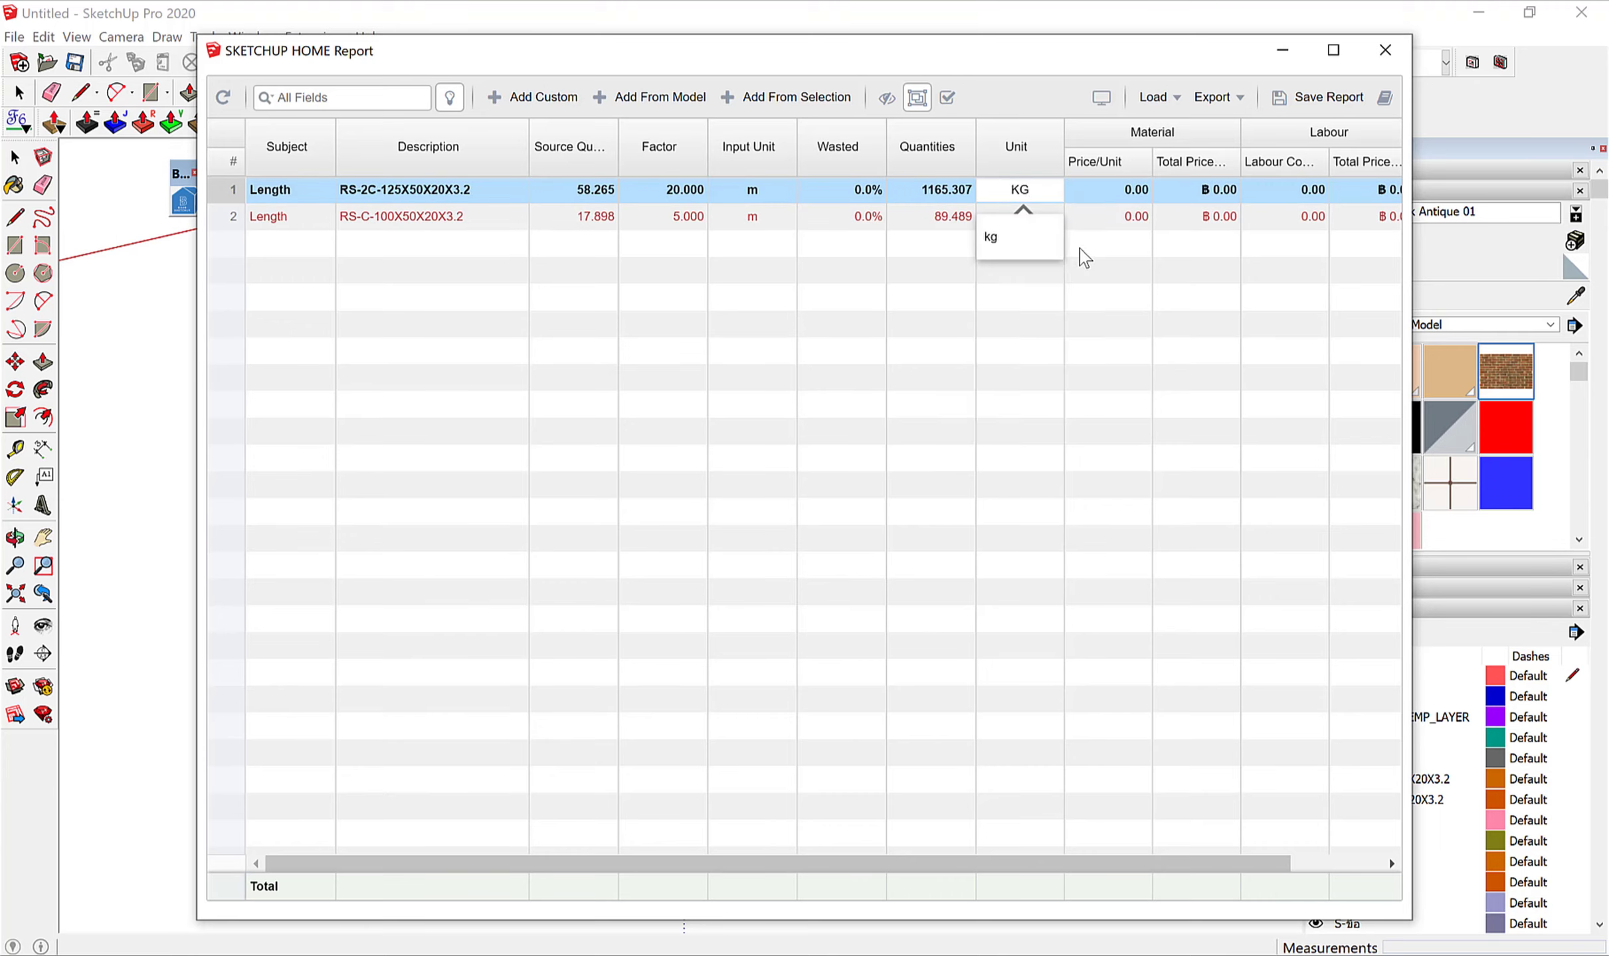
pyautogui.press('Return')
# Set the RS-C-100X50X20X3.2 row's unit to KG and enter price 30 for row 1.
pyautogui.click(1023, 216)
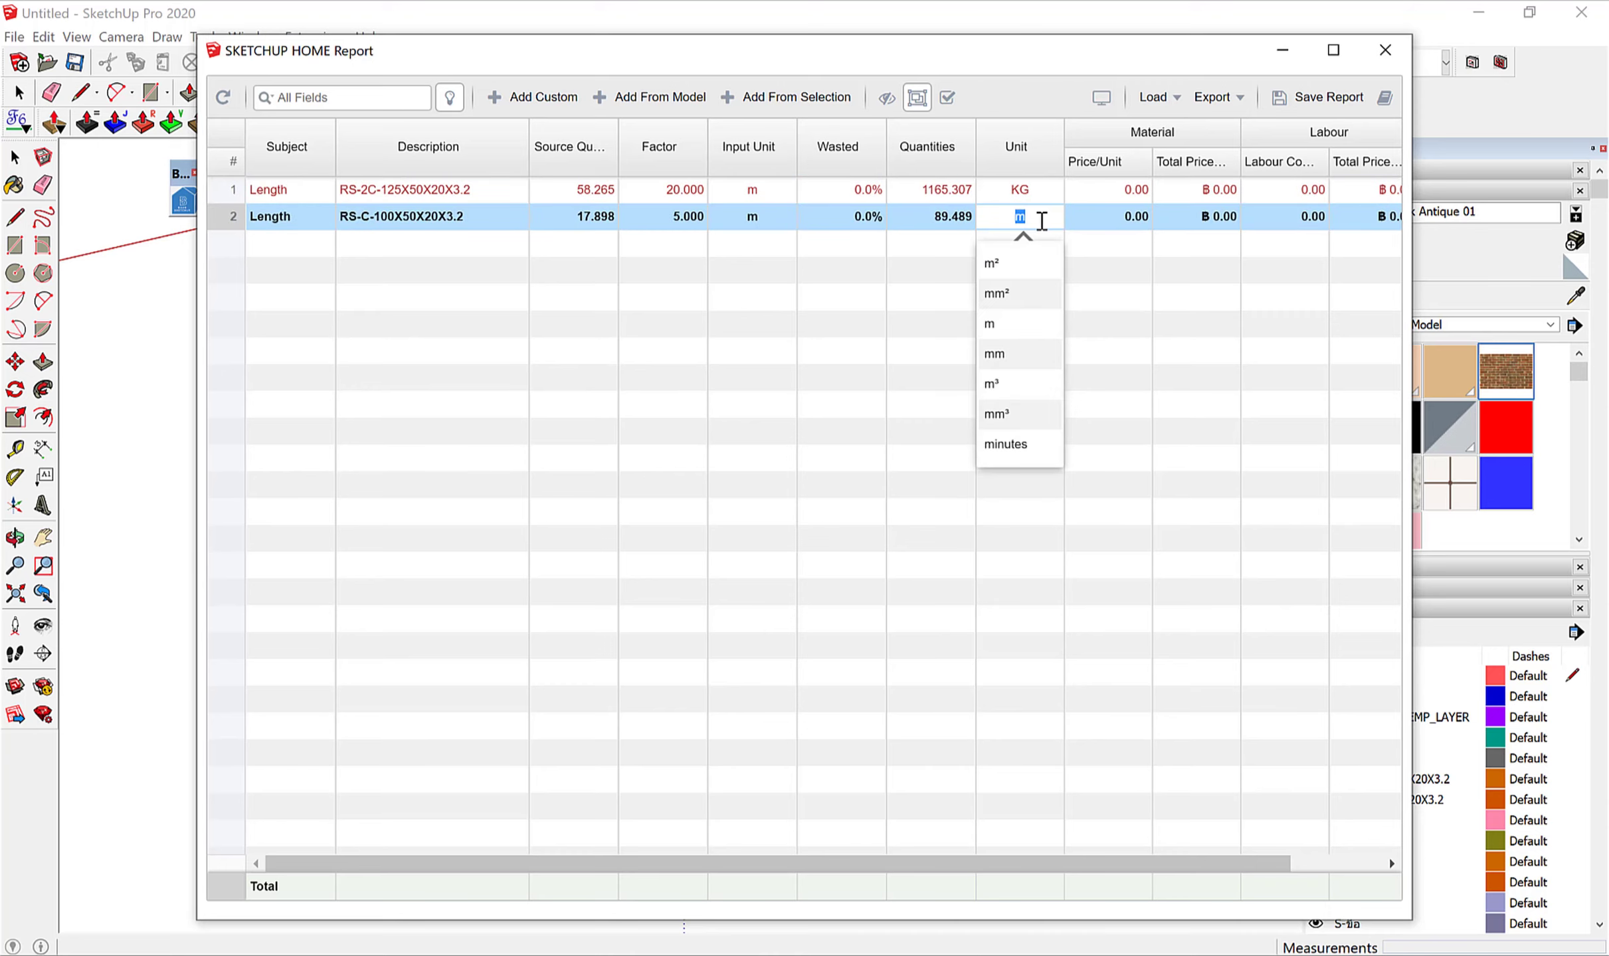
pyautogui.write('H')
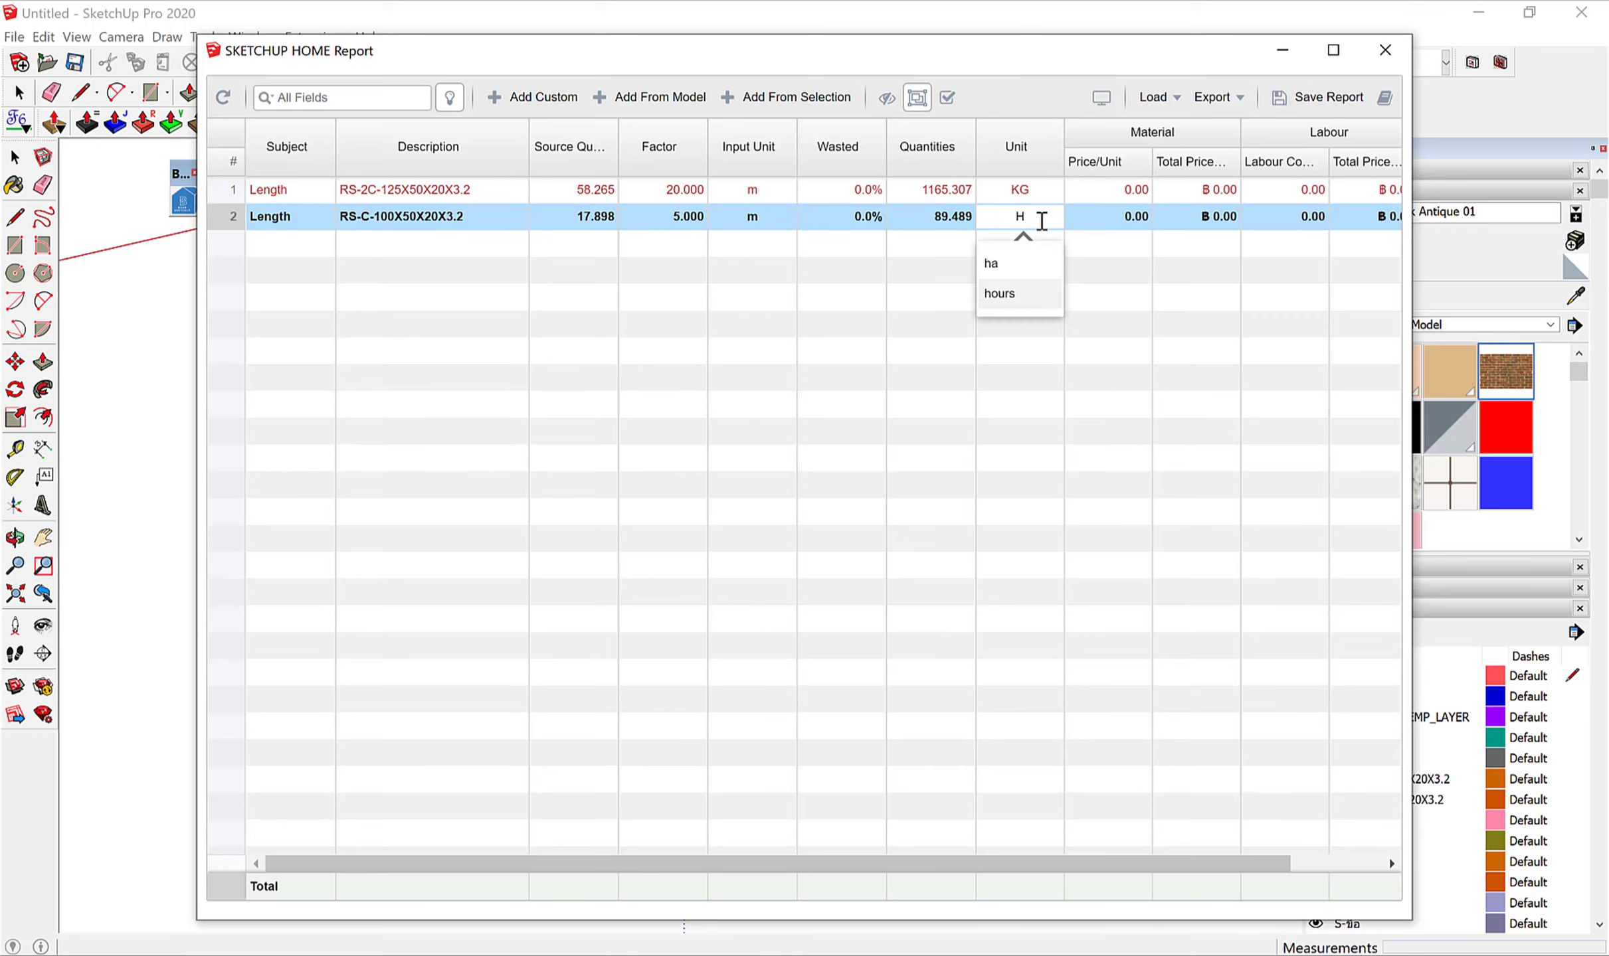
pyautogui.press('BackSpace')
pyautogui.write('G')
pyautogui.write('G')
pyautogui.press('BackSpace')
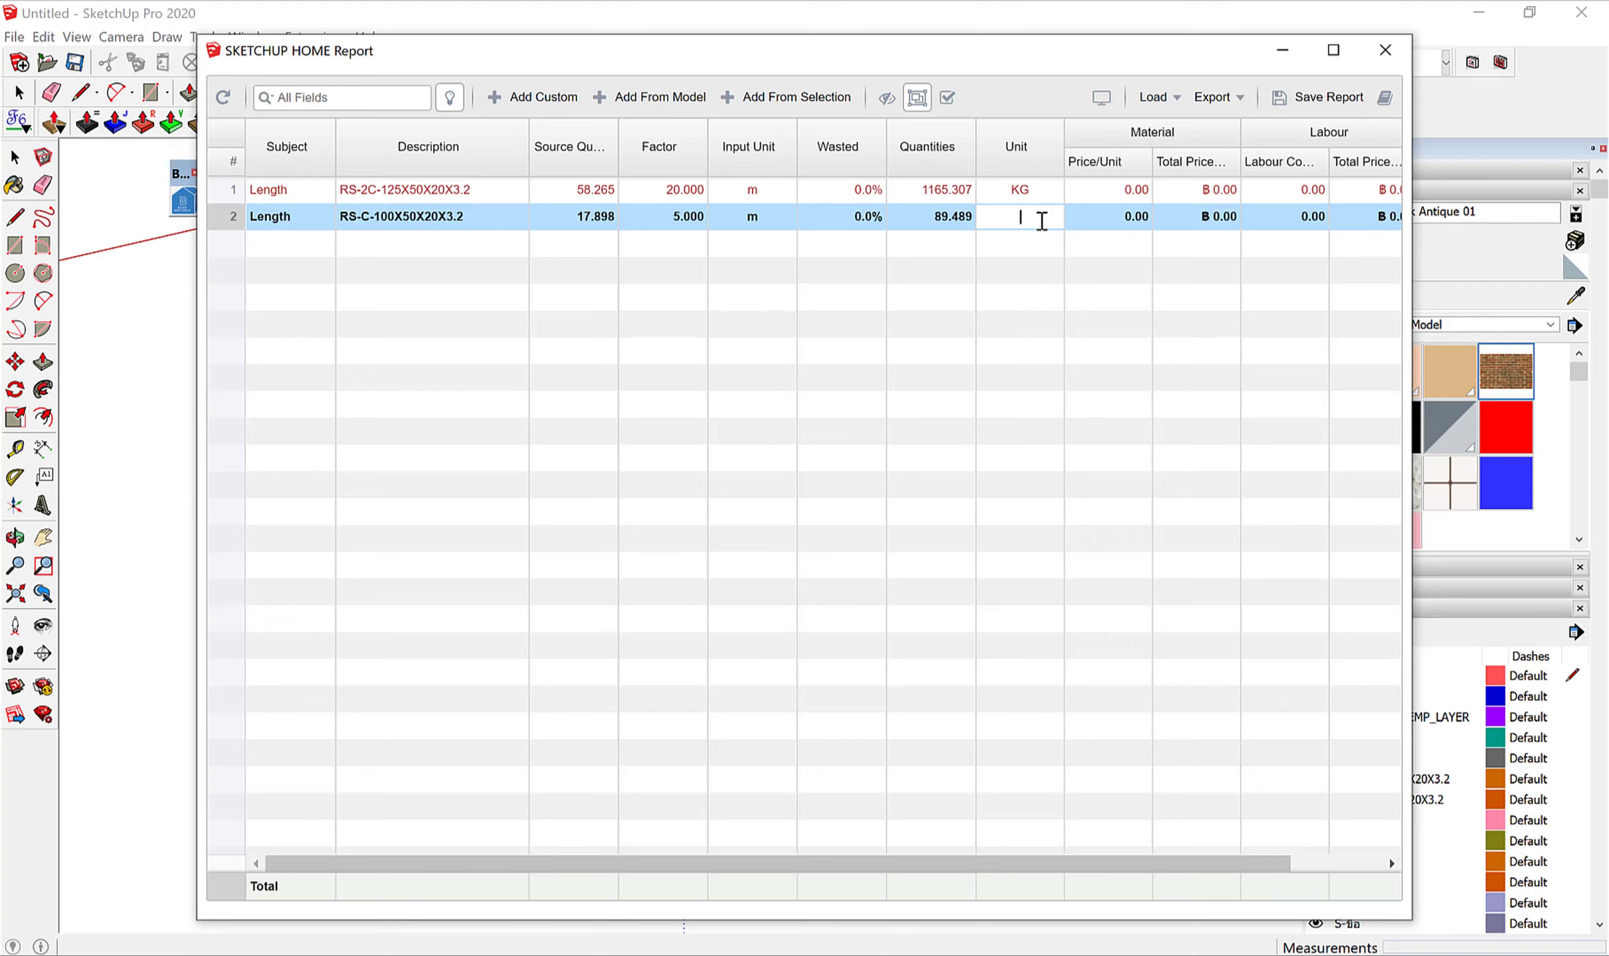
pyautogui.press('BackSpace')
pyautogui.write('KG')
pyautogui.press('Return')
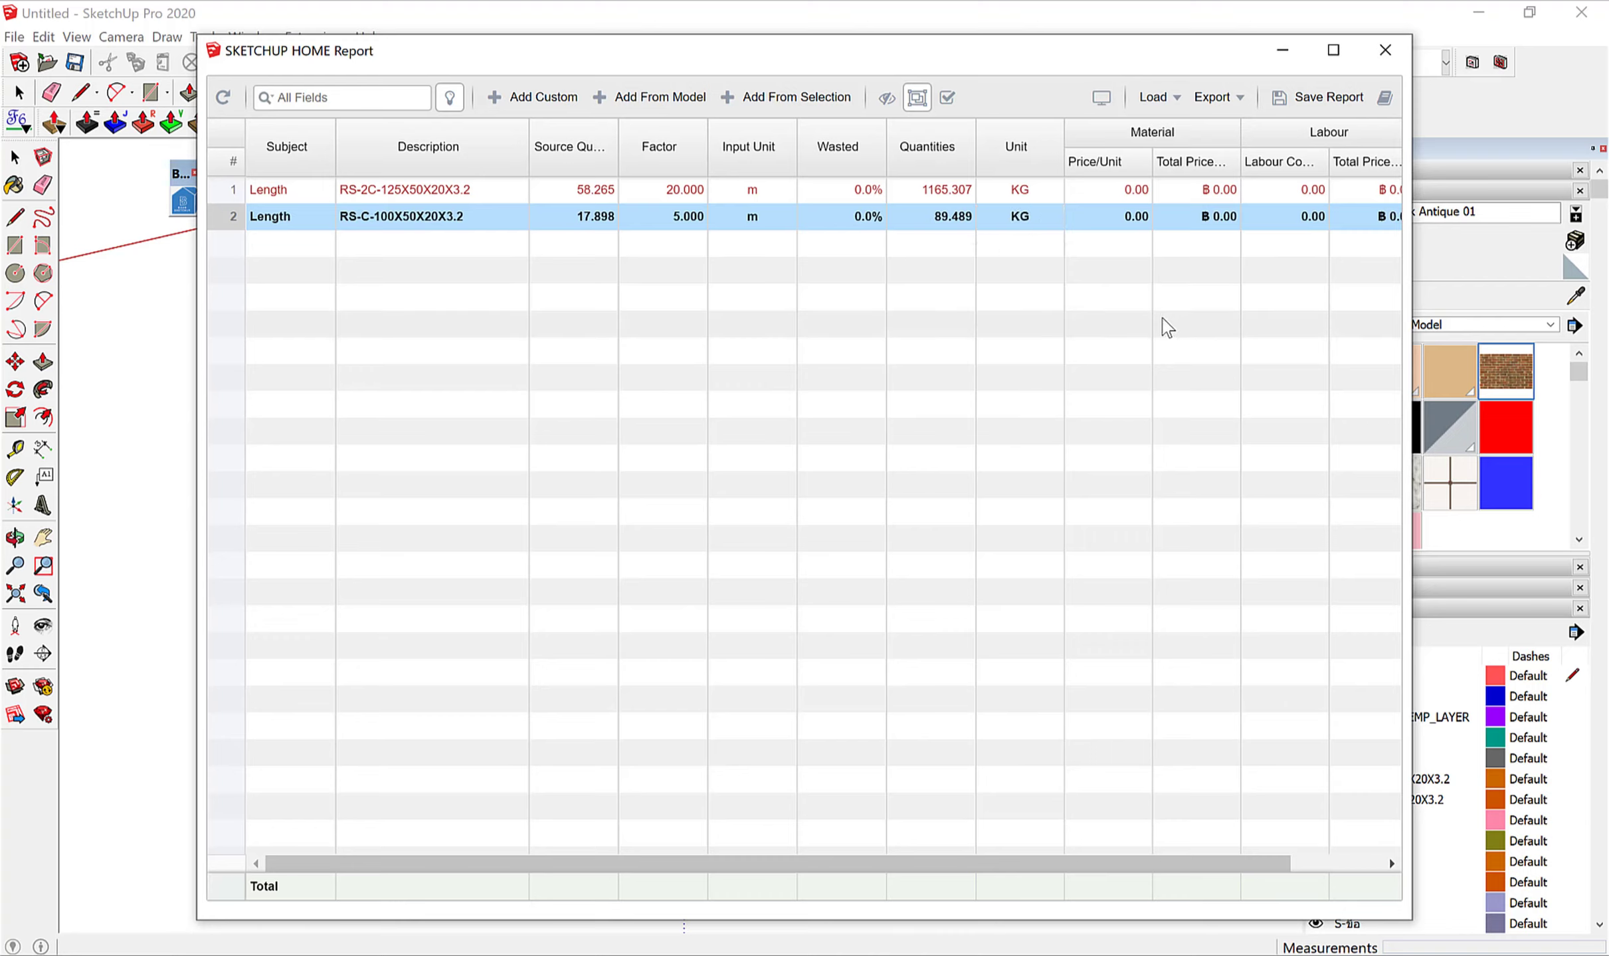
pyautogui.click(1119, 190)
pyautogui.write('30')
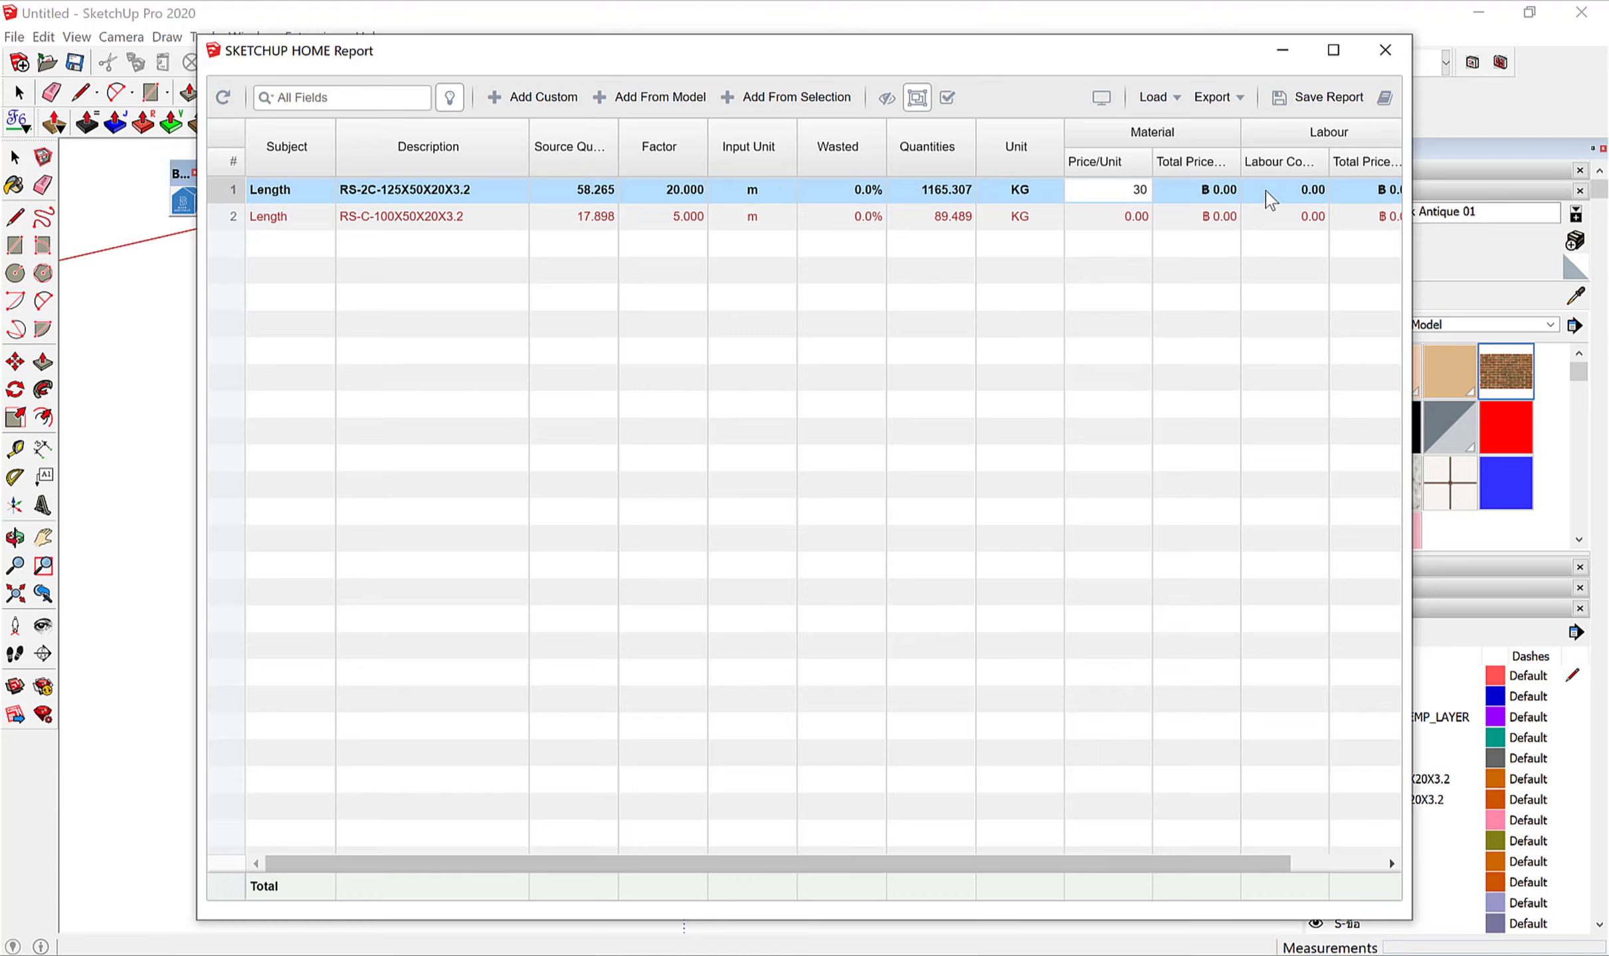
# Give both RS rows a price per unit of 30 and labour cost of 8.
pyautogui.press('Return')
pyautogui.click(1299, 188)
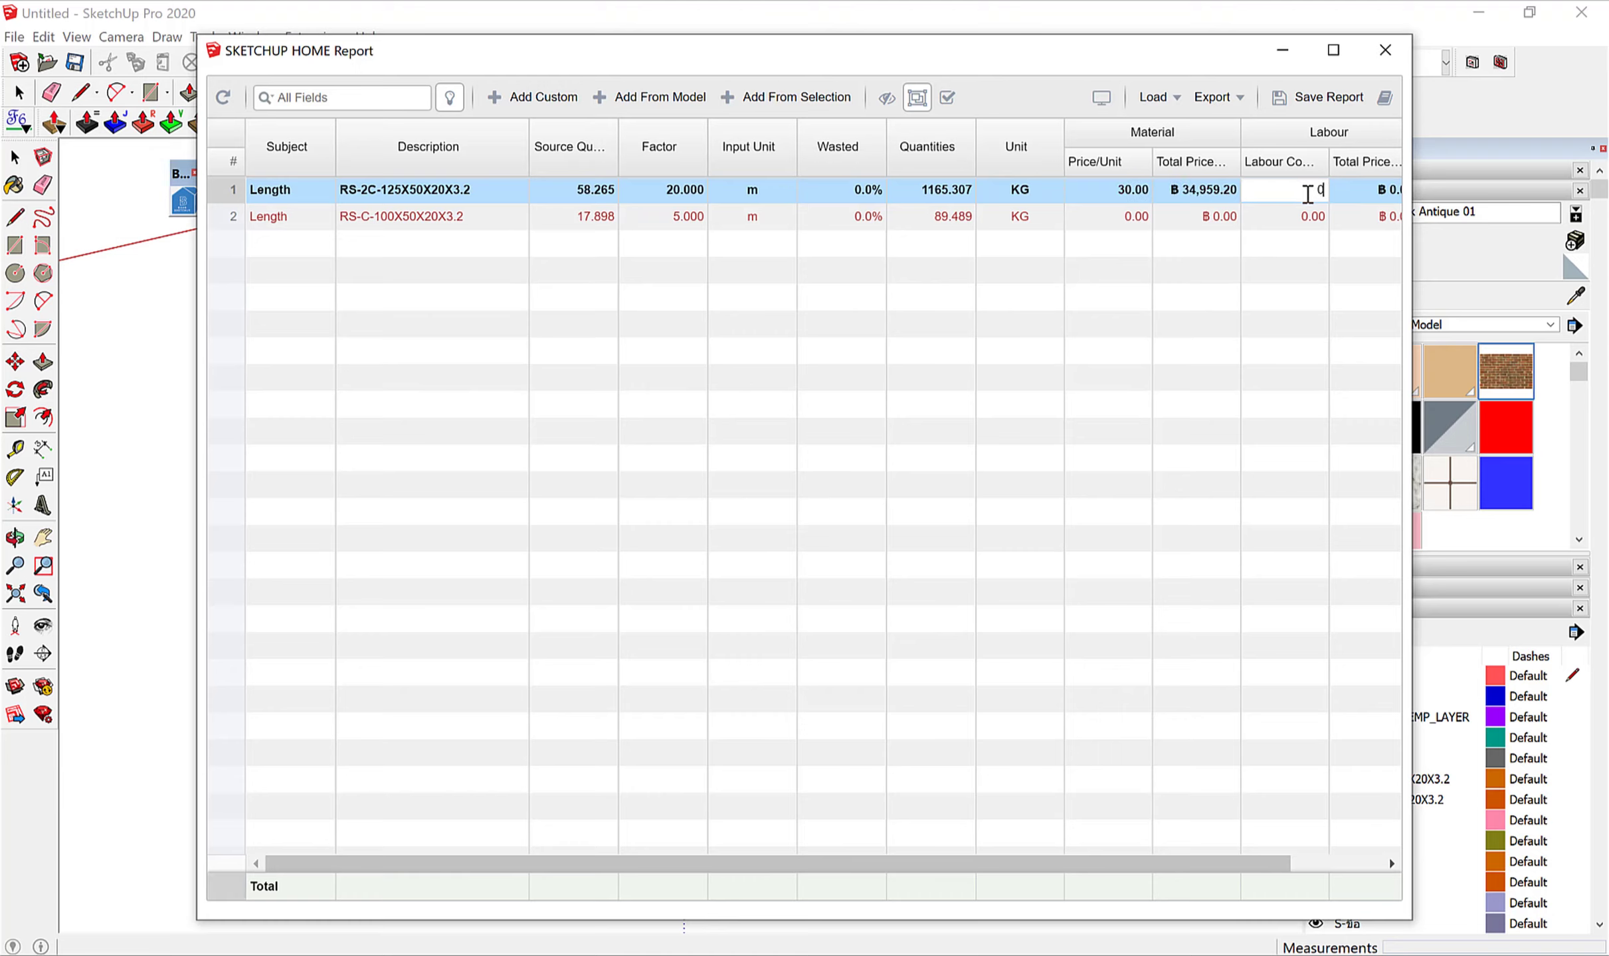
pyautogui.write('8')
pyautogui.press('Return')
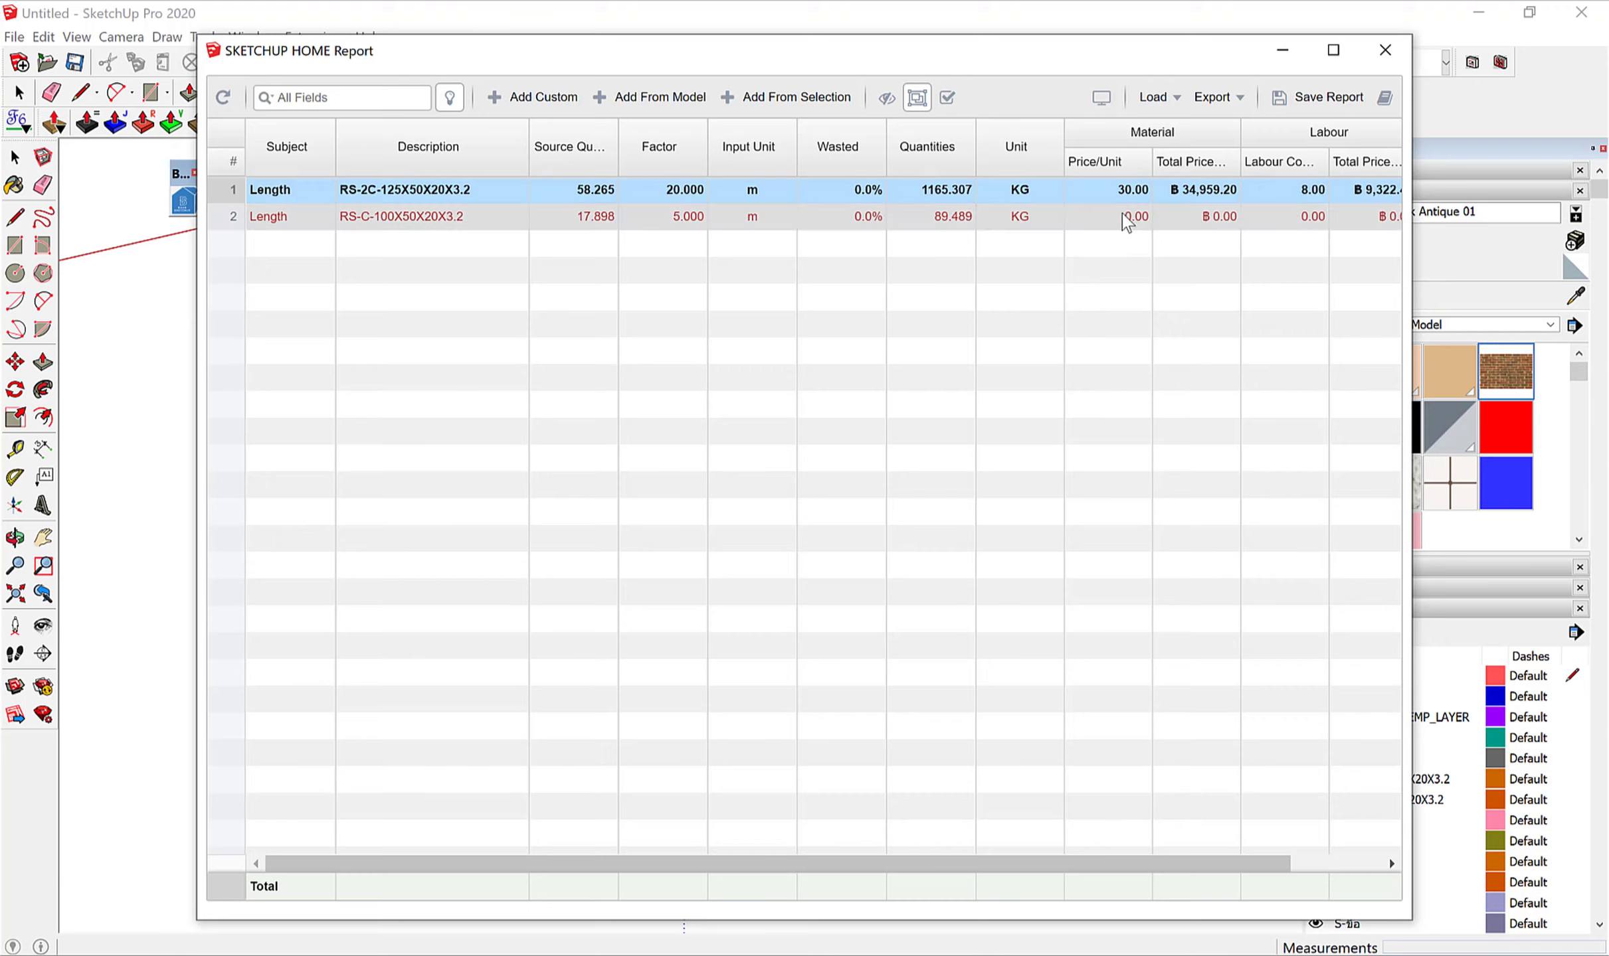
pyautogui.click(1129, 216)
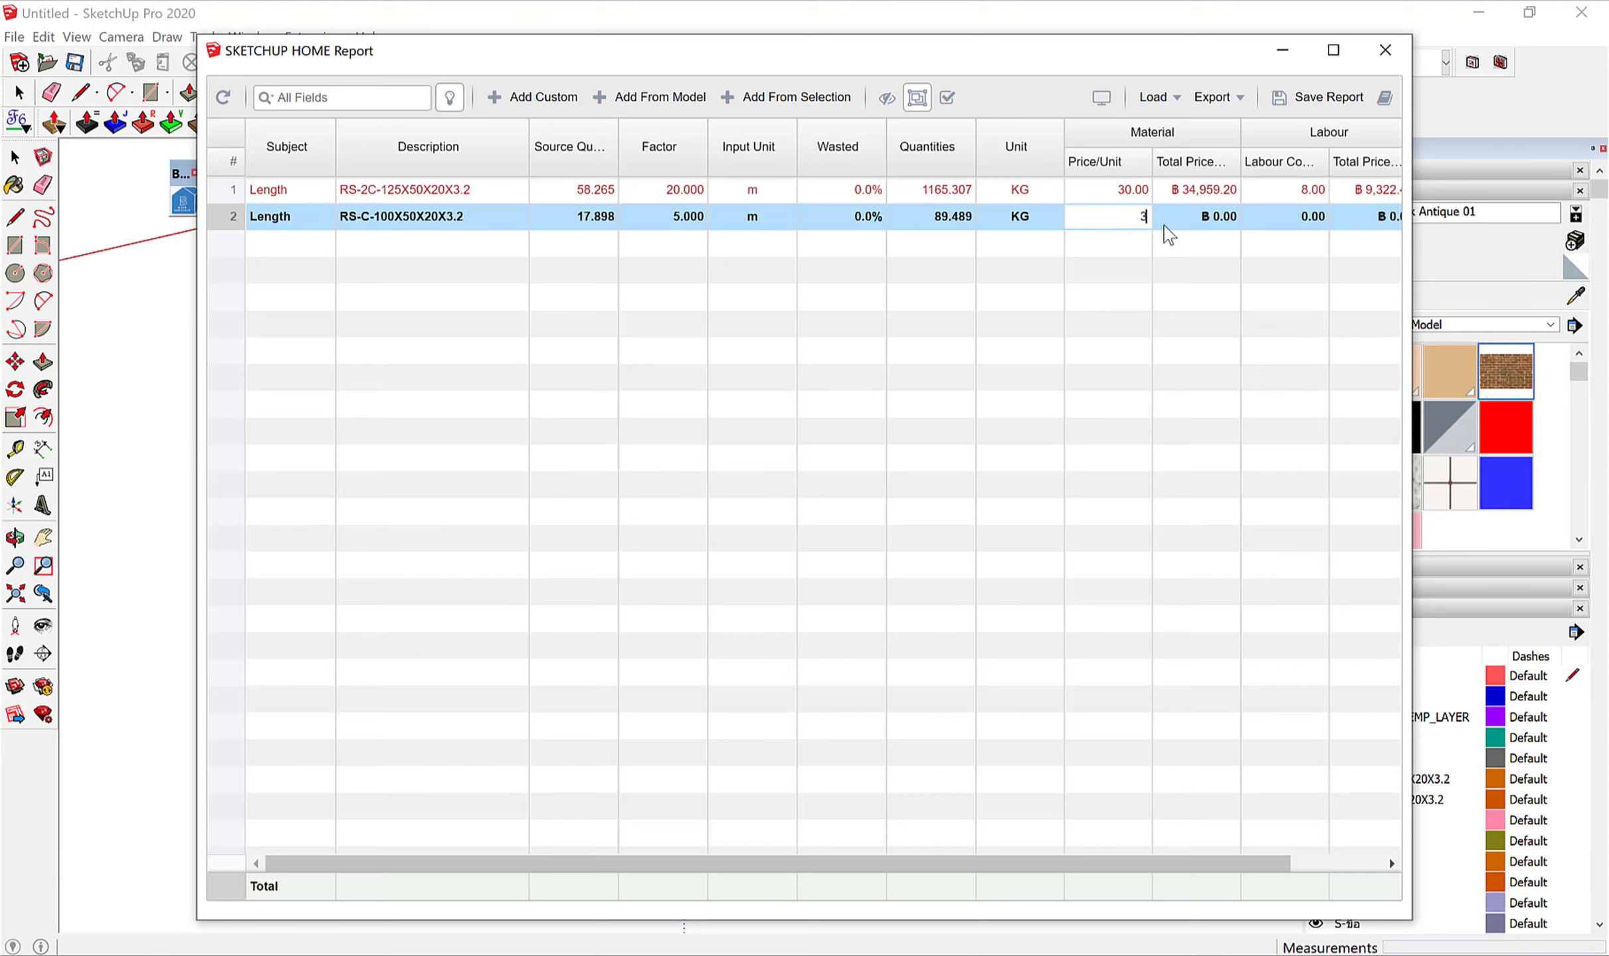
pyautogui.write('30')
pyautogui.press('Return')
pyautogui.click(1297, 217)
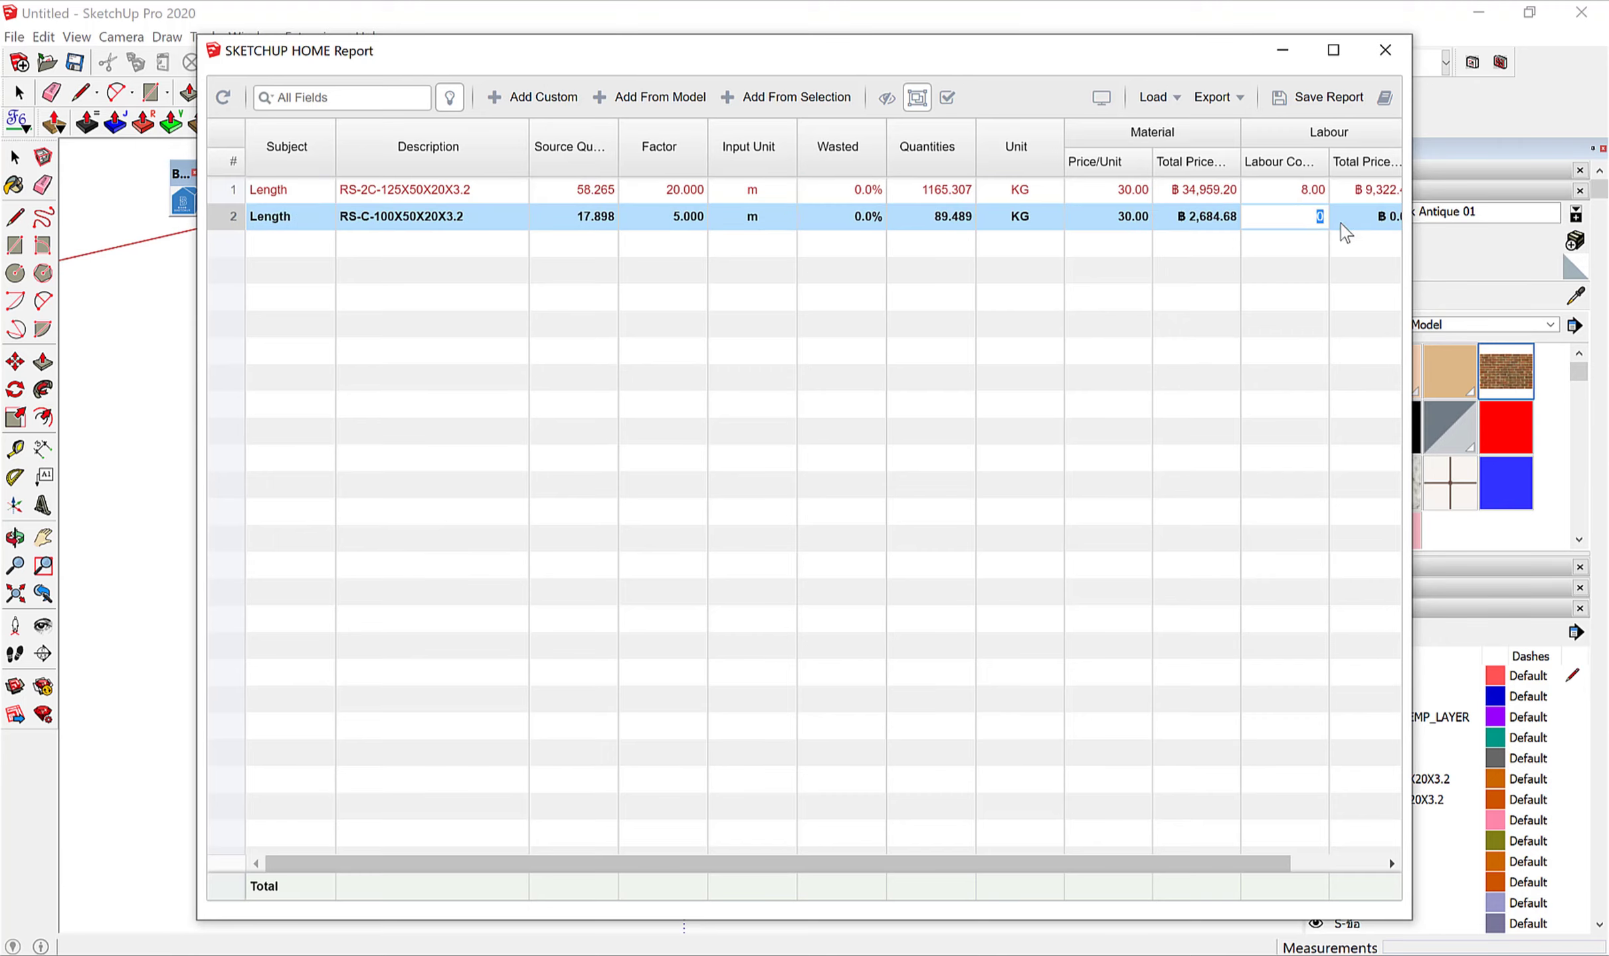
pyautogui.write('8')
pyautogui.press('Return')
pyautogui.click(847, 191)
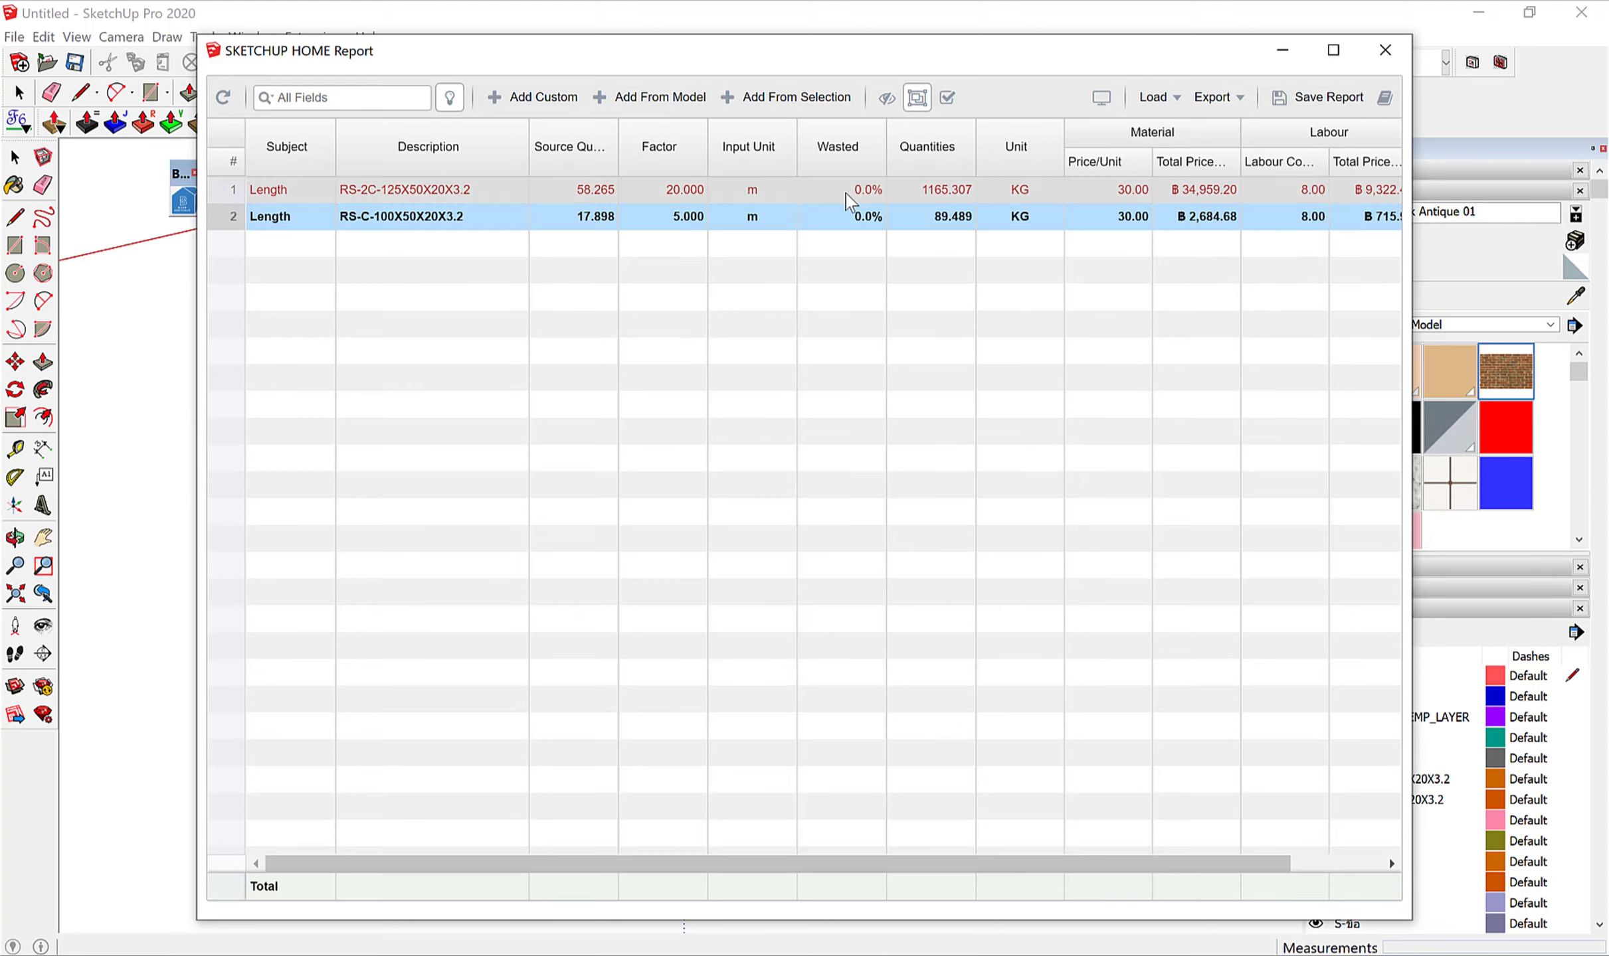
# Set 10% waste on both RS rows, then move the report down and close Product Connect.
pyautogui.click(847, 193)
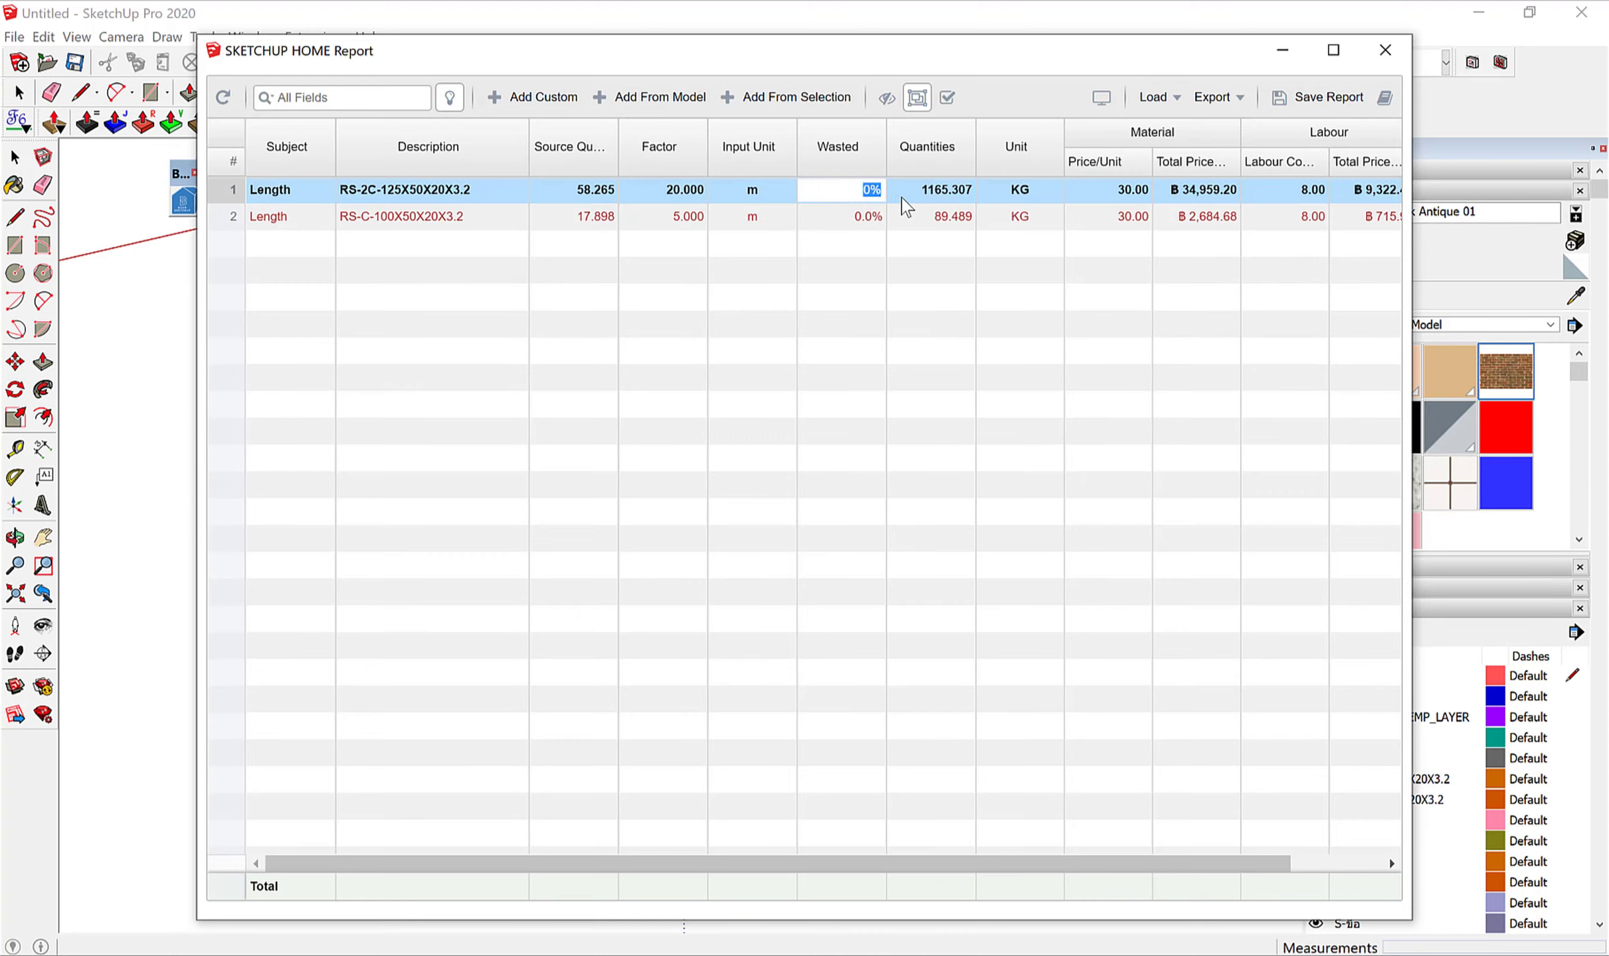
pyautogui.write('10')
pyautogui.press('Return')
pyautogui.click(850, 218)
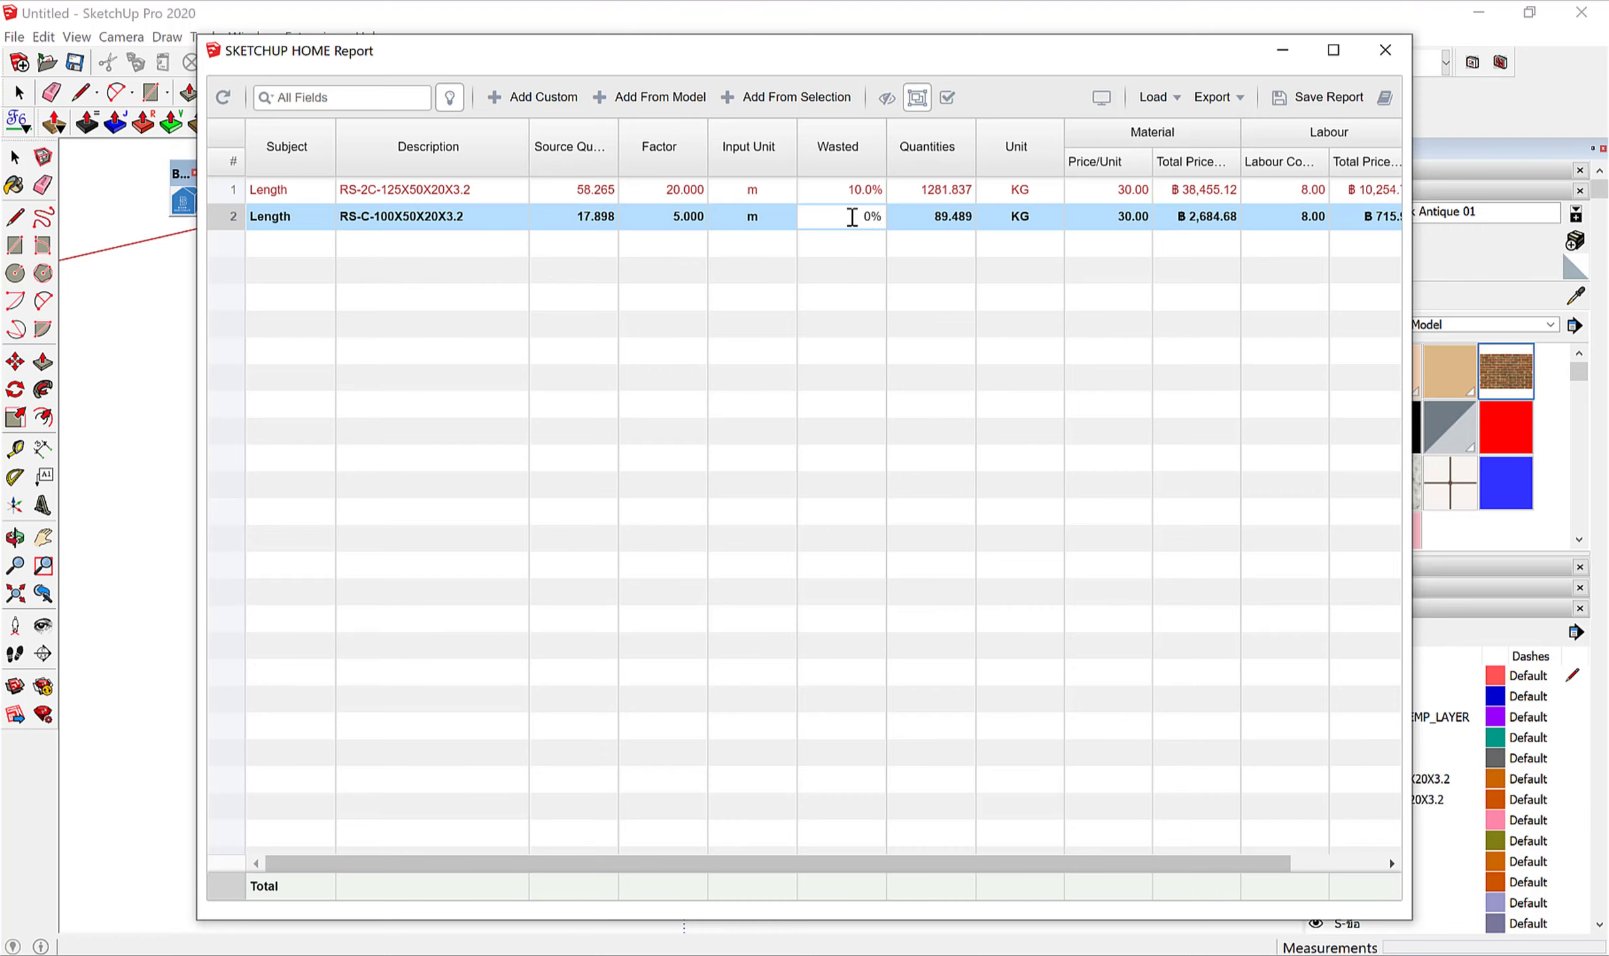
pyautogui.write('10')
pyautogui.press('Return')
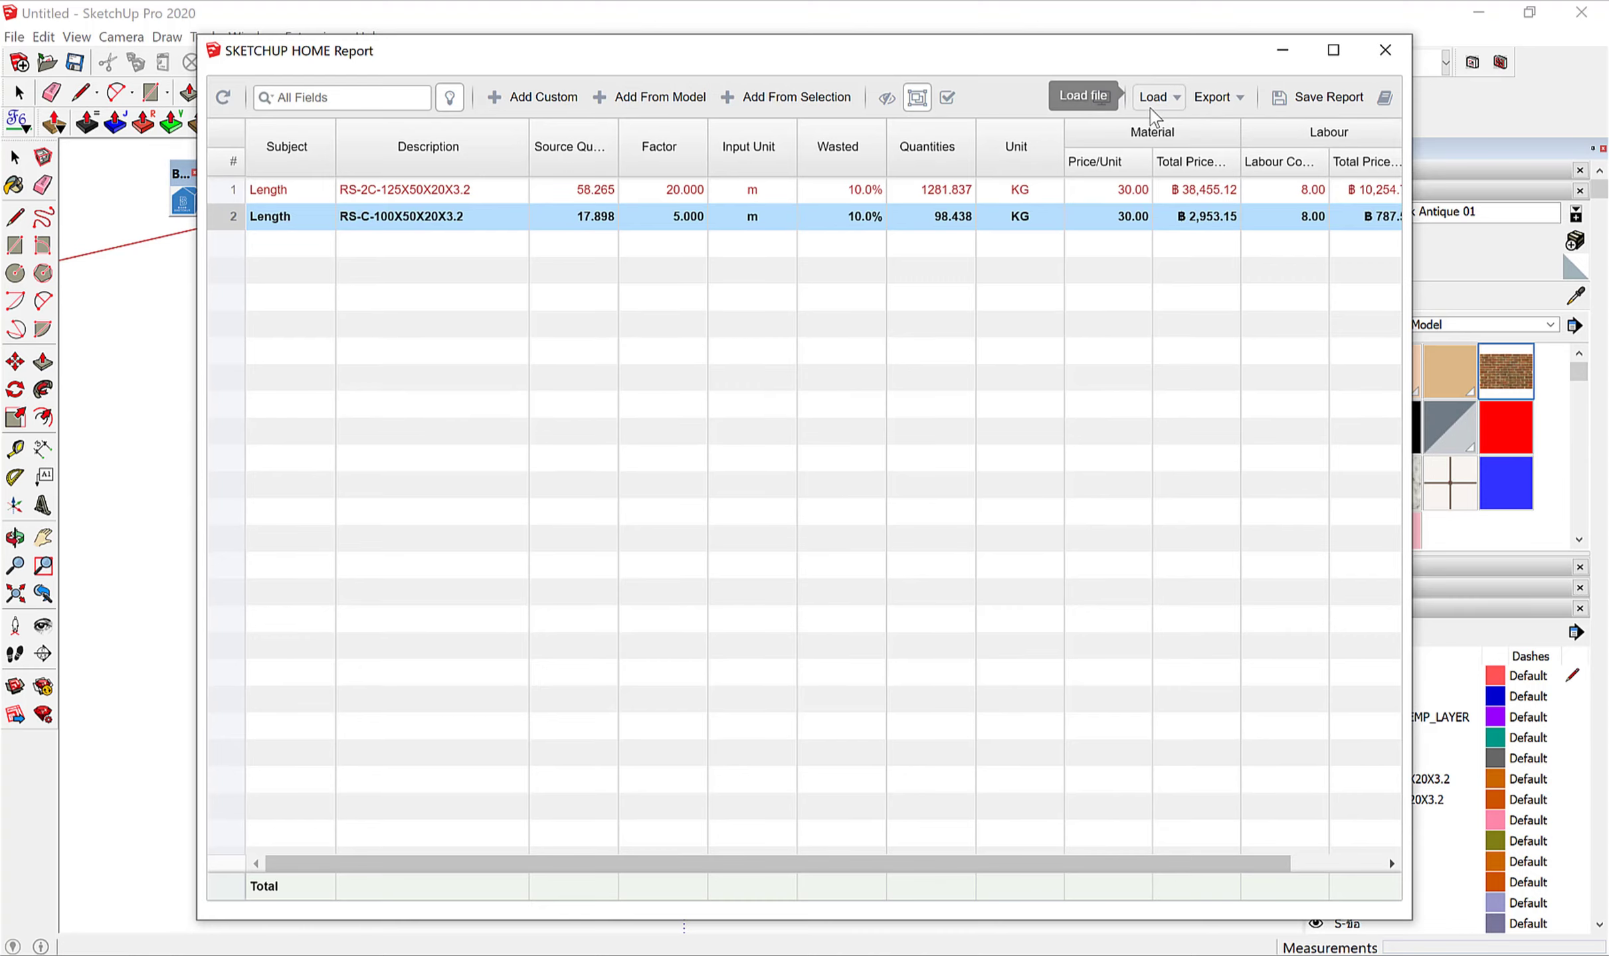
pyautogui.moveTo(1071, 56); pyautogui.dragTo(1091, 608)
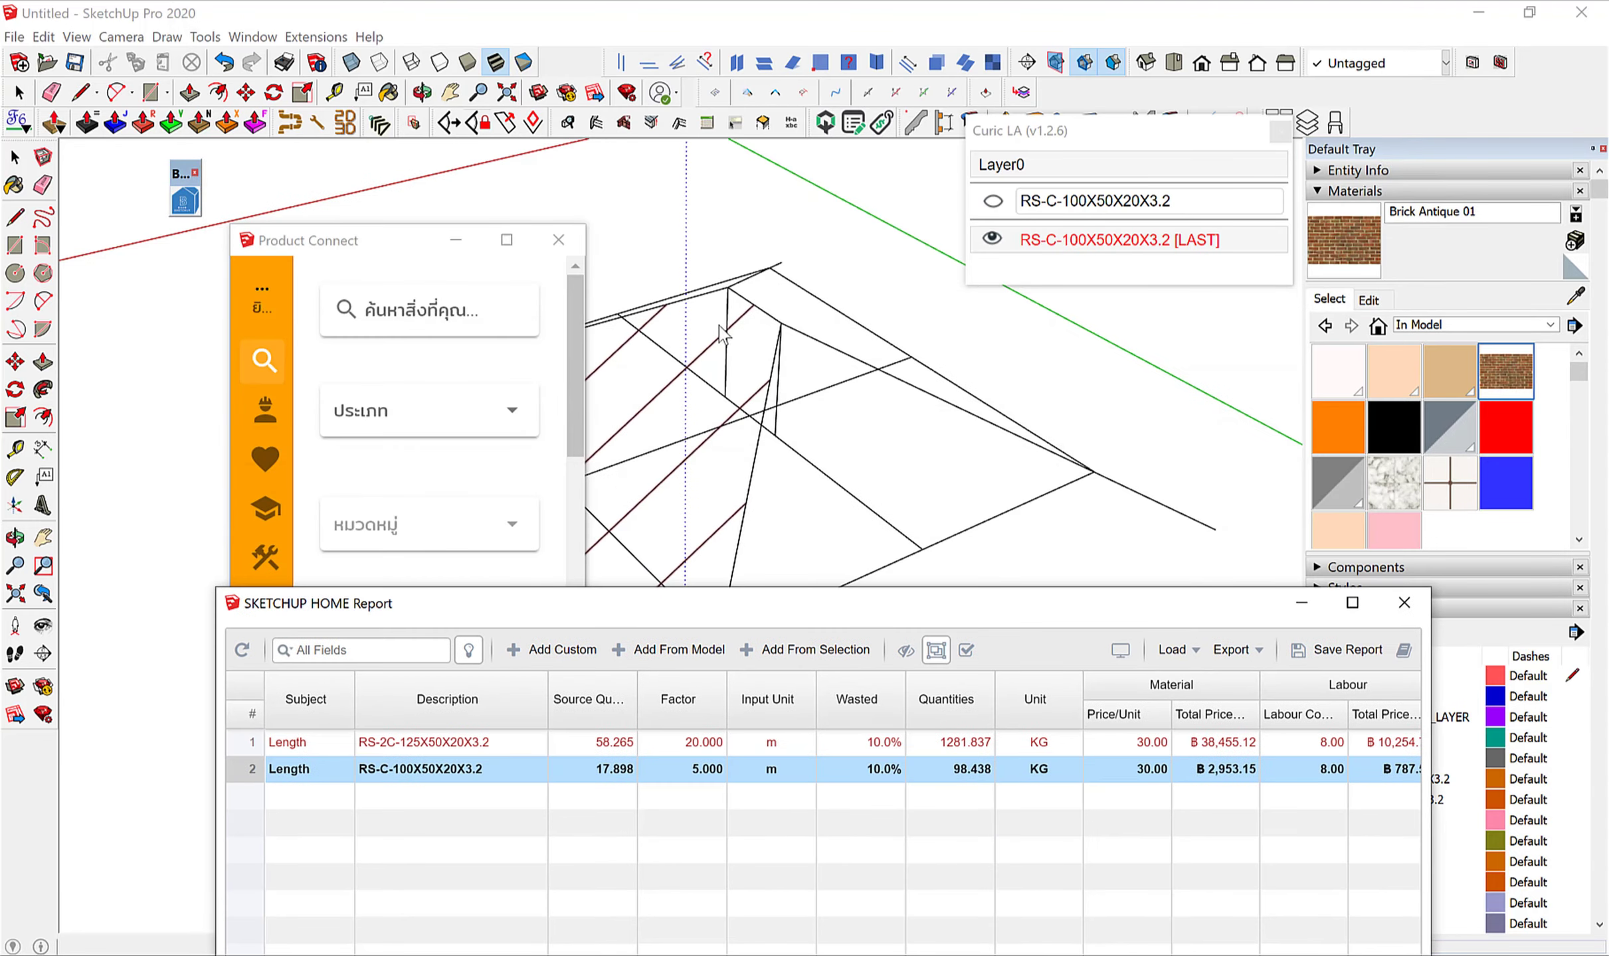
pyautogui.click(575, 251)
# Highlight the RS-C-100X50X20X3.2 rafters from the report and select one rafter edge in the roof.
pyautogui.scroll(-5, 431, 377)
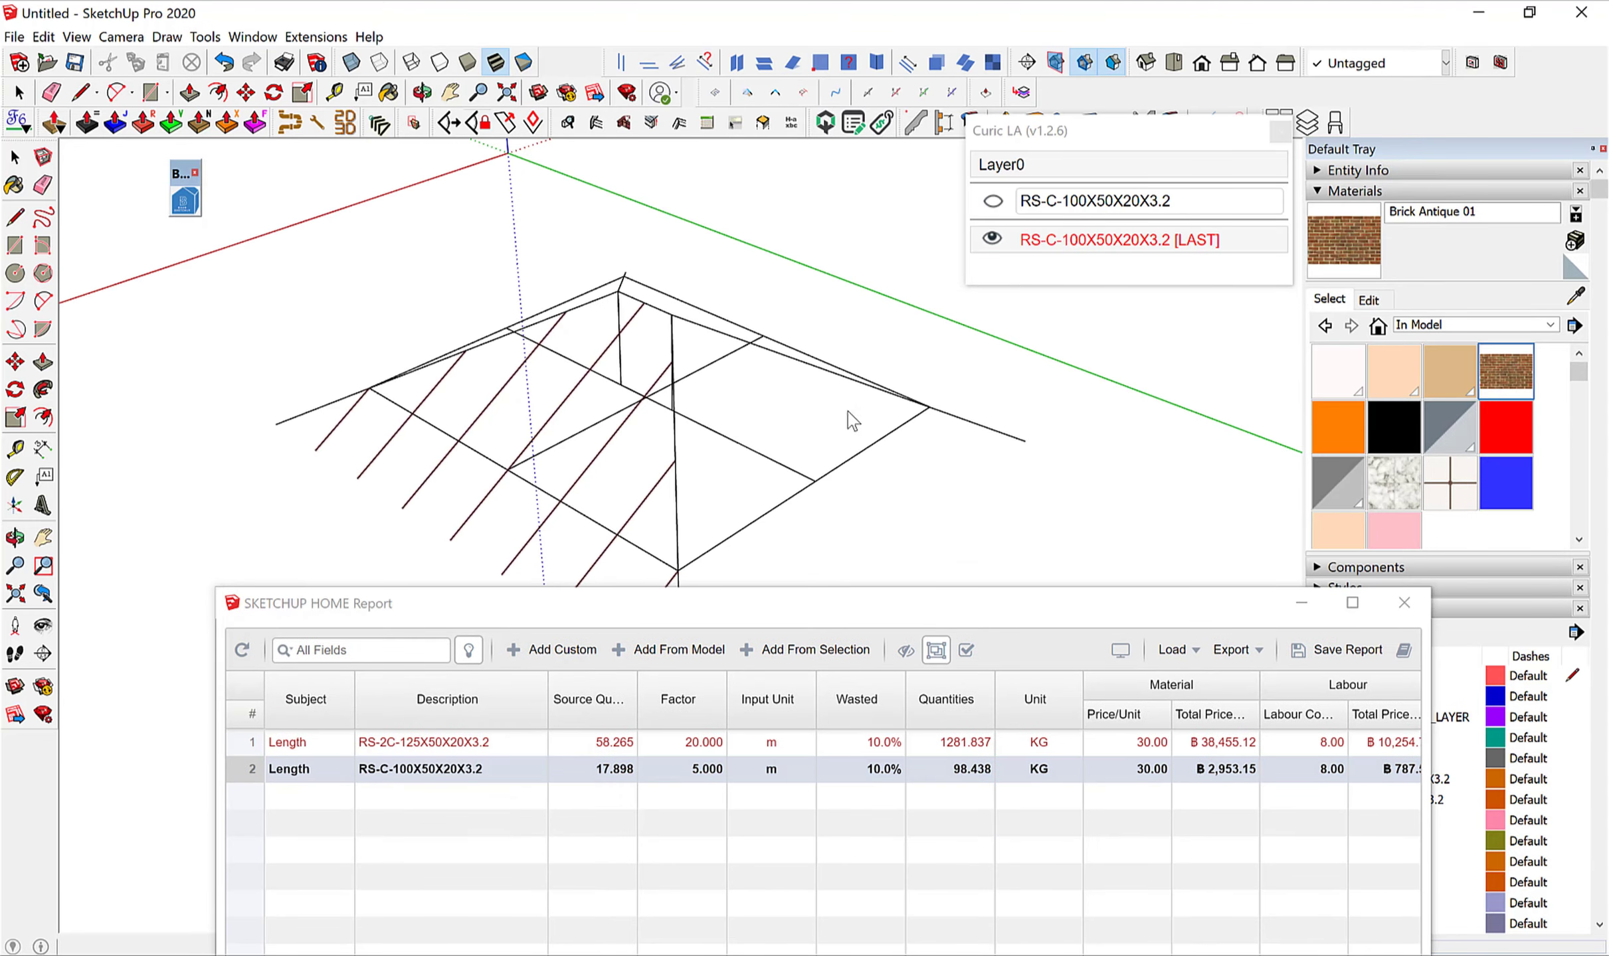
pyautogui.scroll(-1, 793, 278)
pyautogui.moveTo(794, 282); pyautogui.dragTo(664, 269, button='middle')
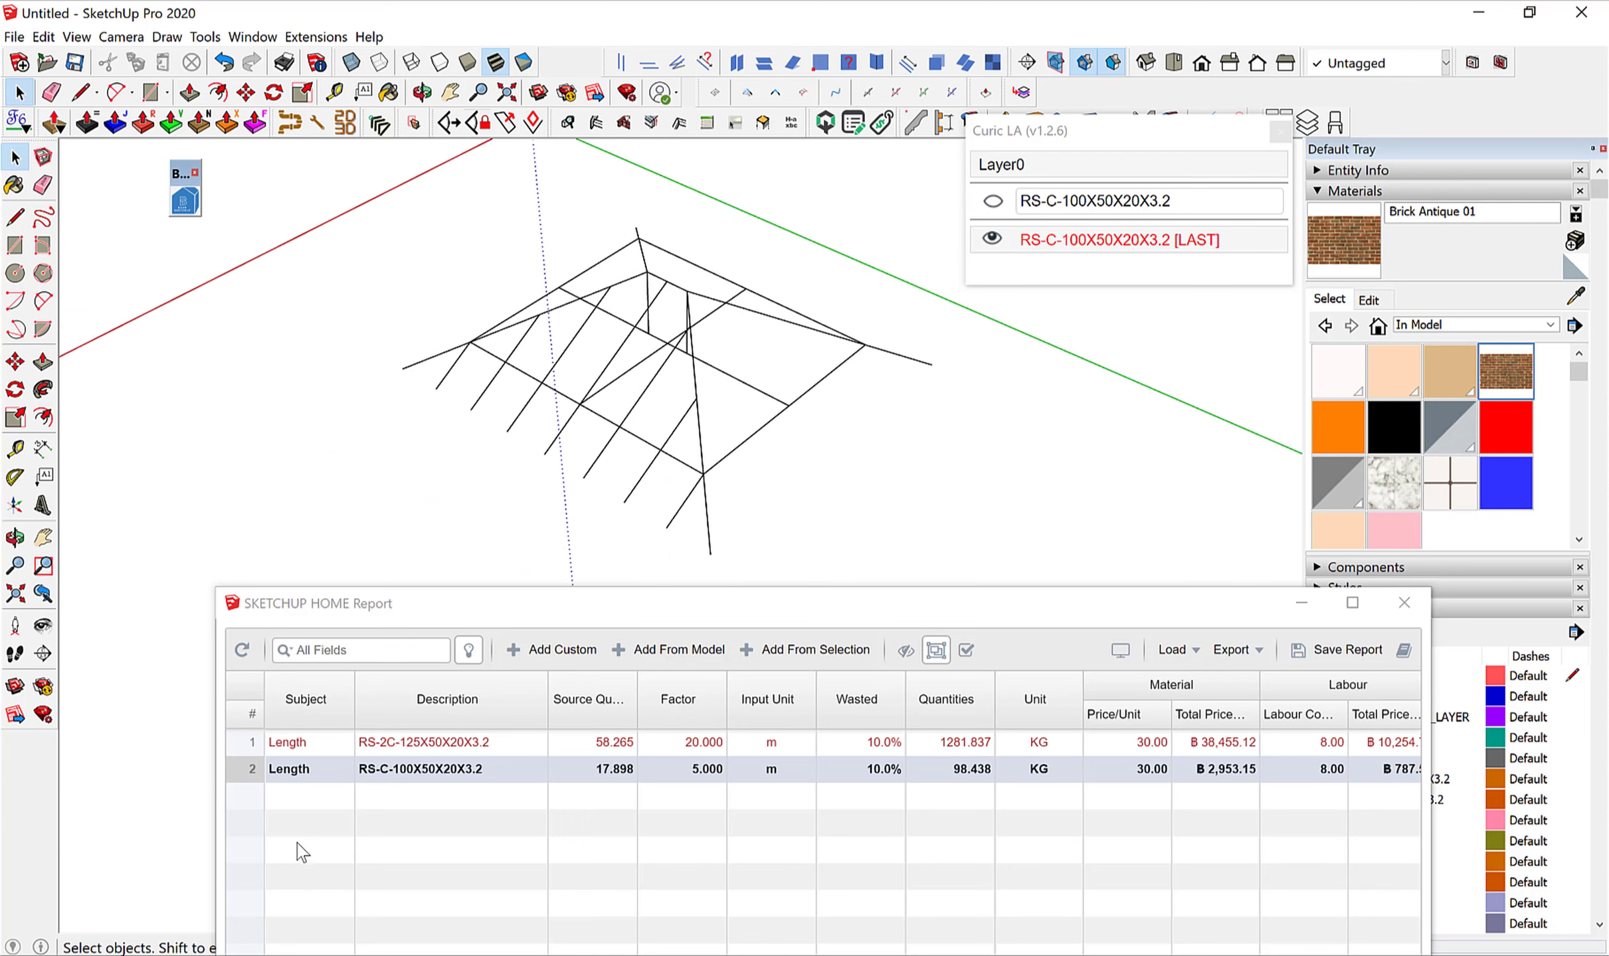
pyautogui.click(337, 747)
pyautogui.moveTo(764, 530); pyautogui.dragTo(850, 477, button='middle')
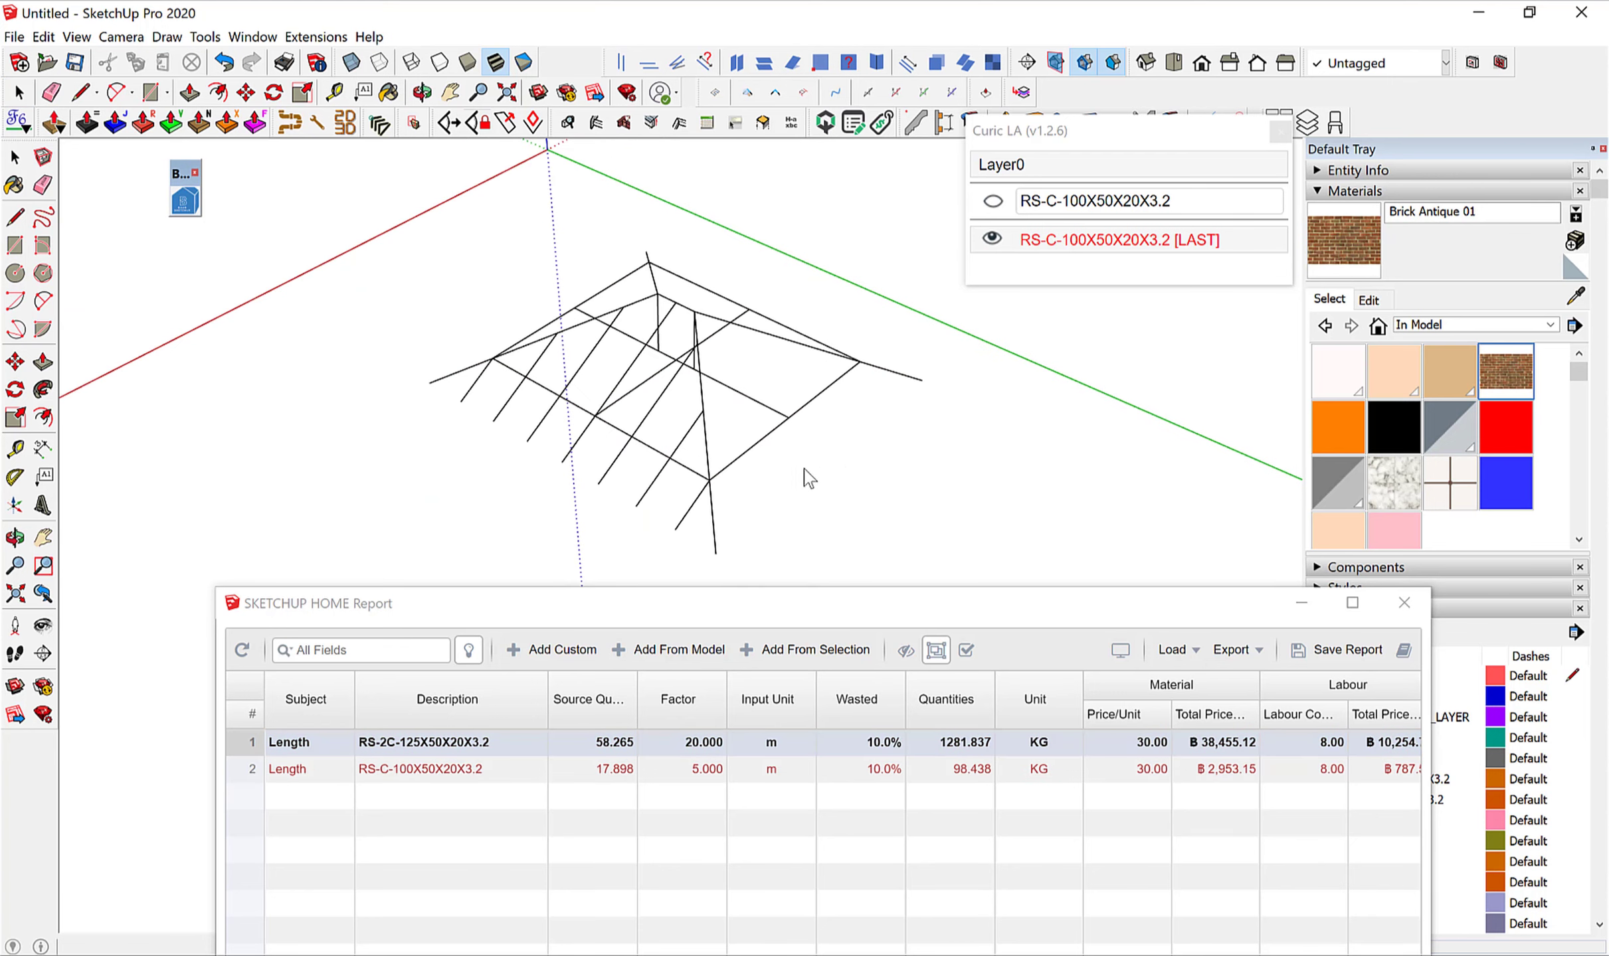
pyautogui.click(306, 771)
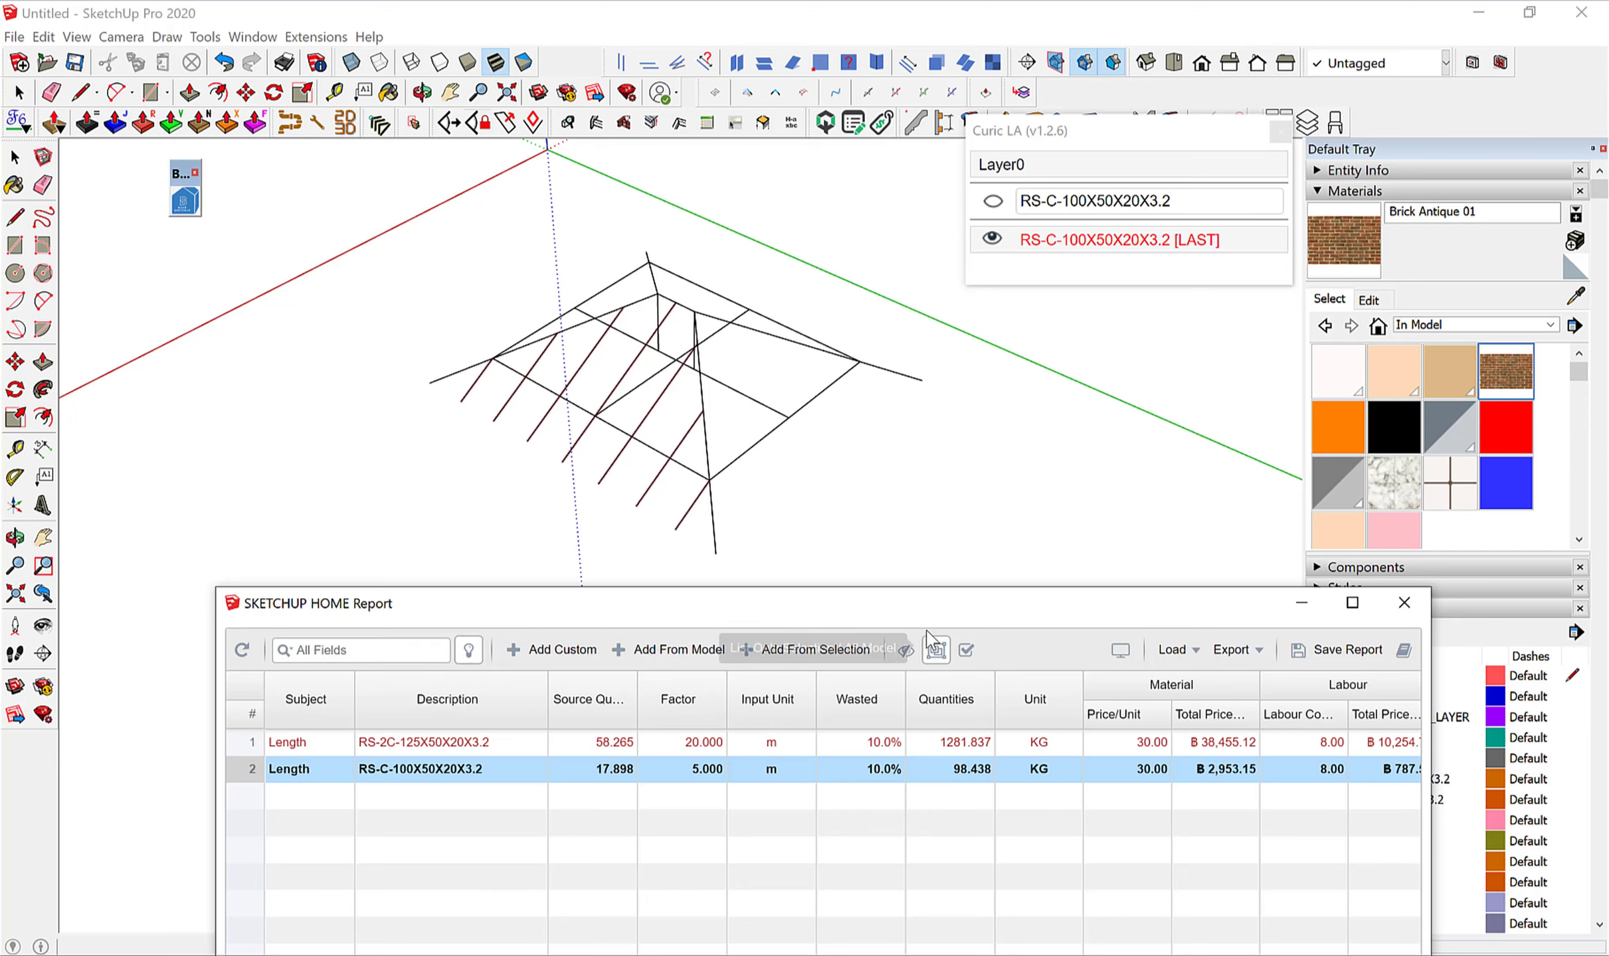
pyautogui.click(630, 546)
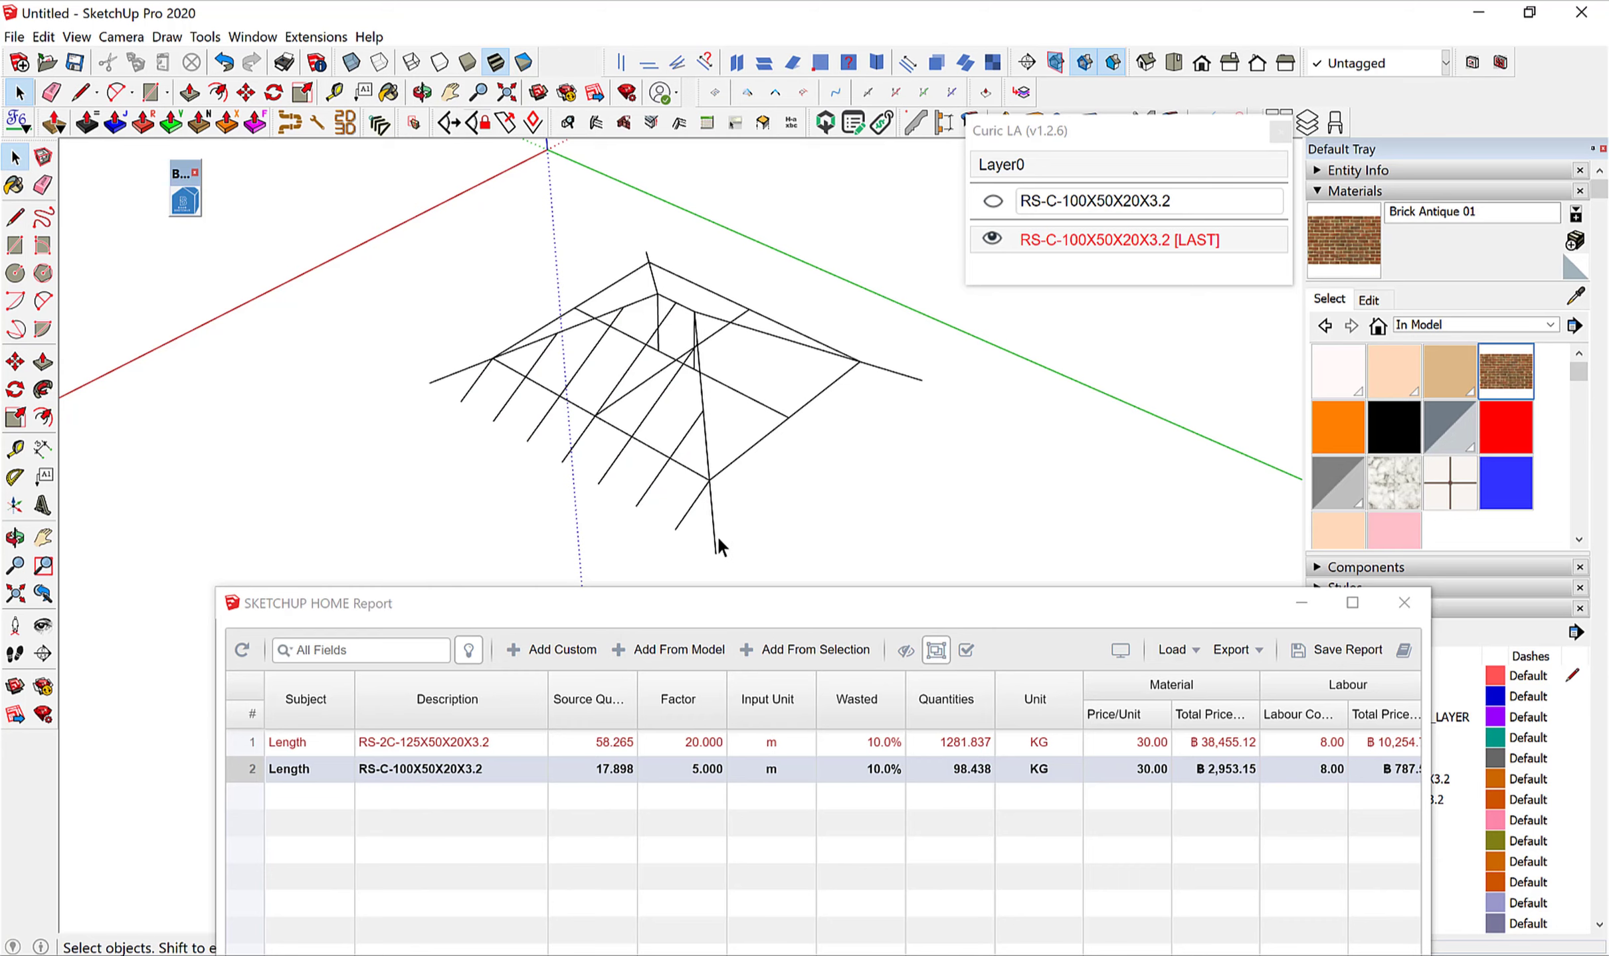
pyautogui.click(710, 457)
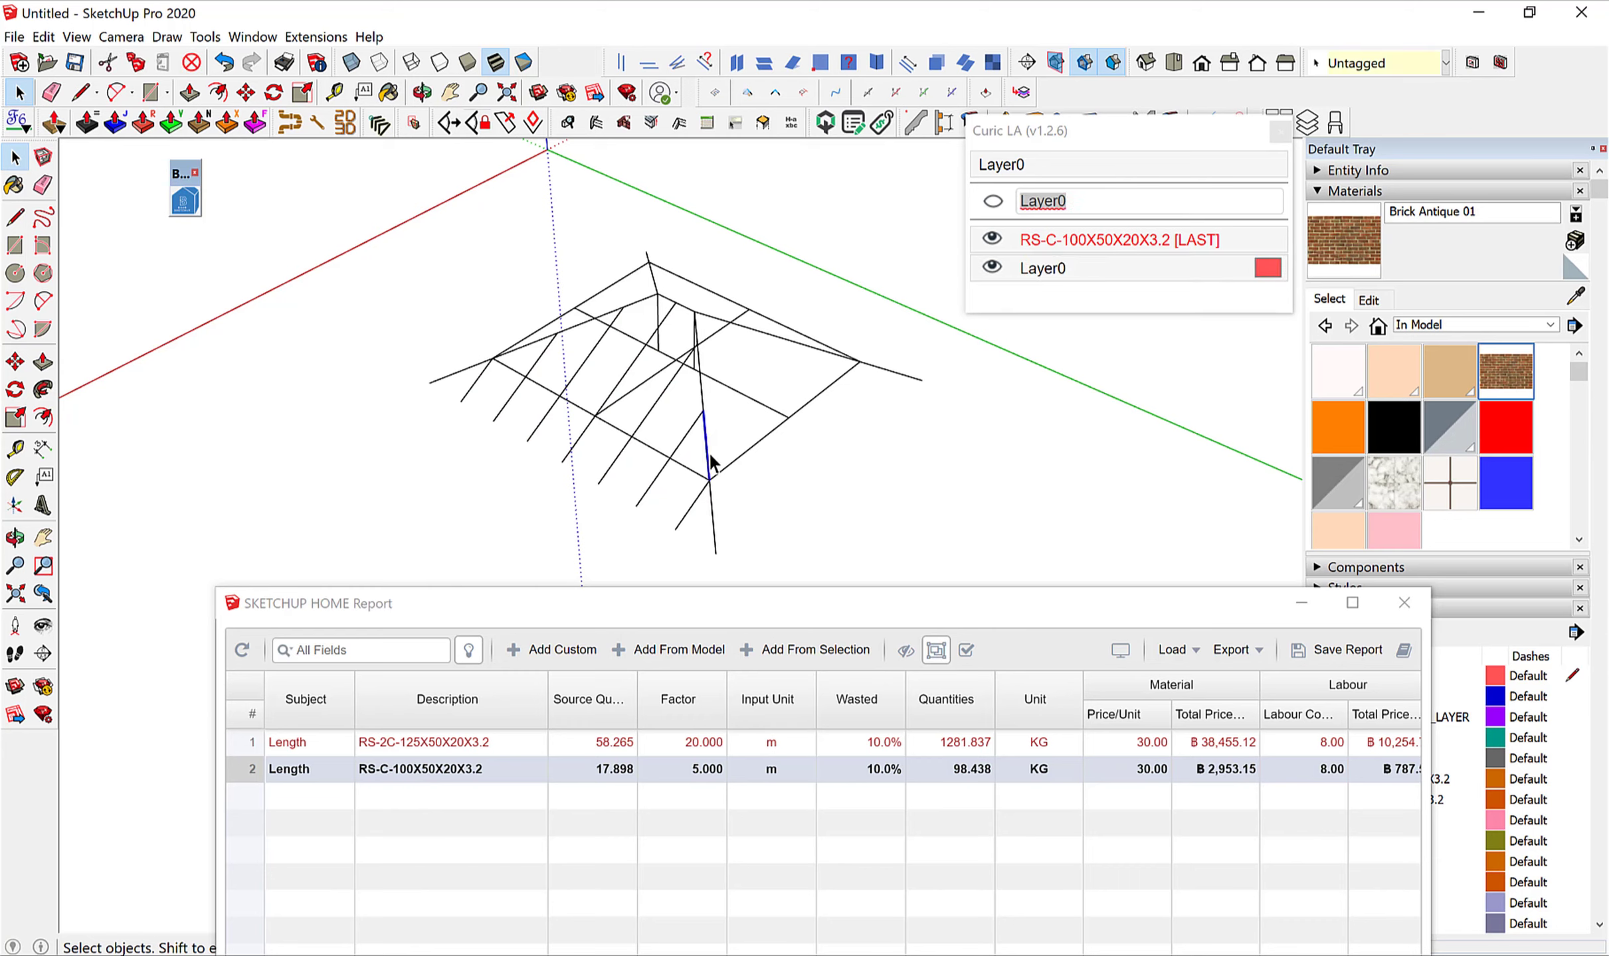
# Select the long roof line, then clear it and select the roof frame group instead.
pyautogui.doubleClick(710, 458)
pyautogui.press('Escape')
pyautogui.click(716, 550)
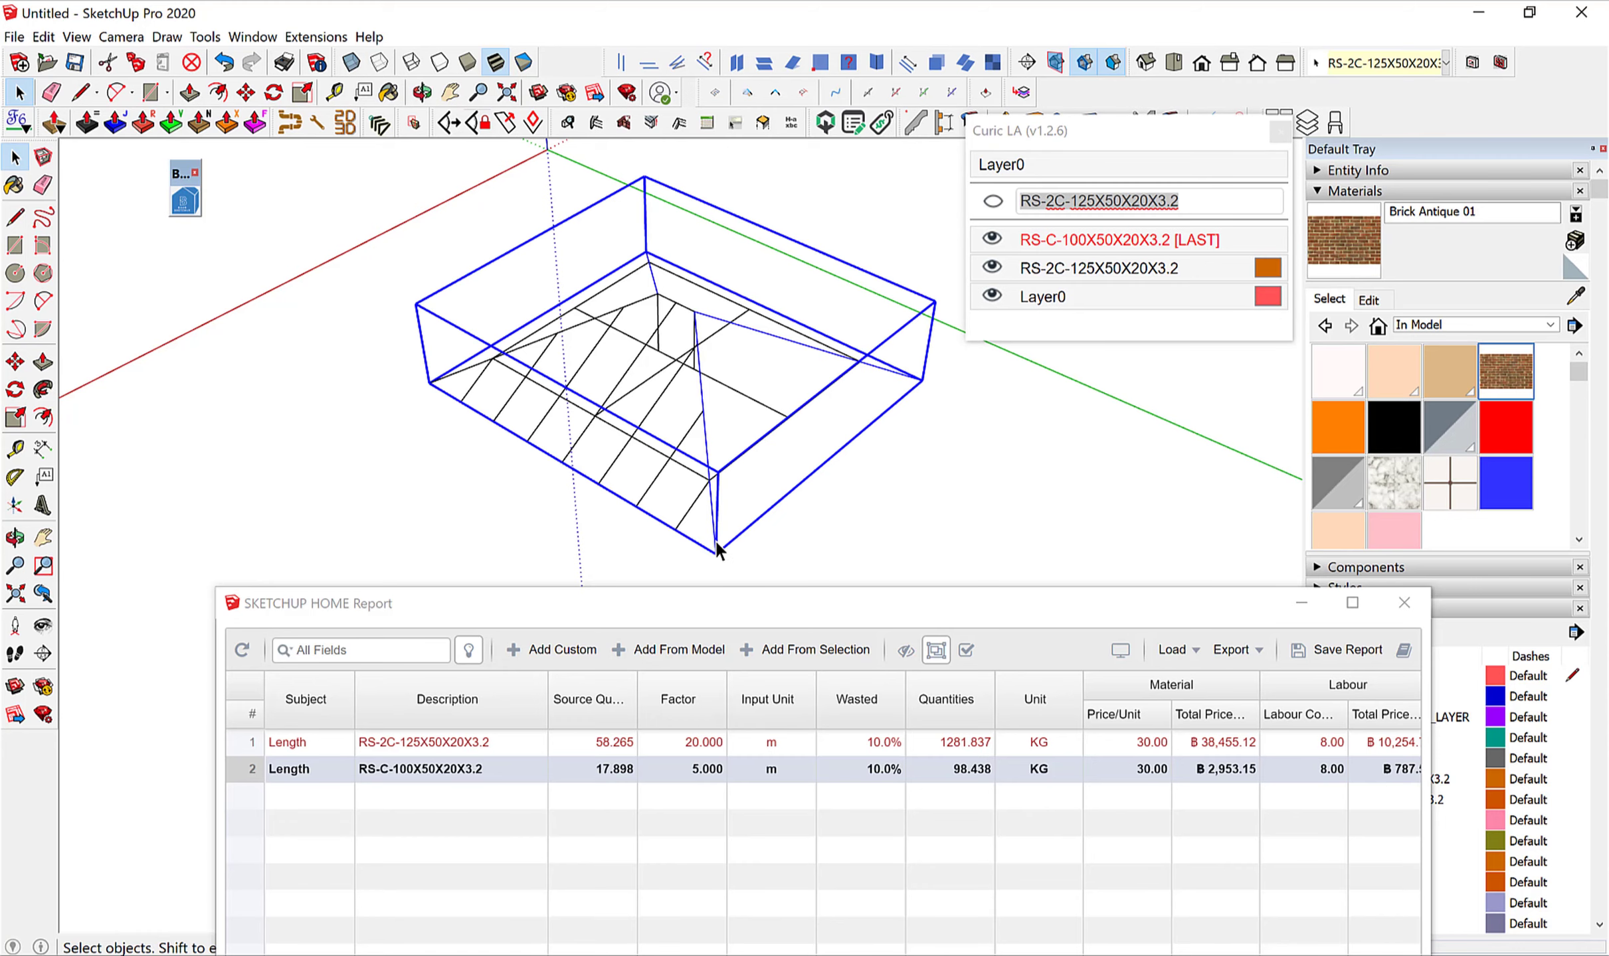
pyautogui.moveTo(710, 536); pyautogui.dragTo(503, 420, button='middle')
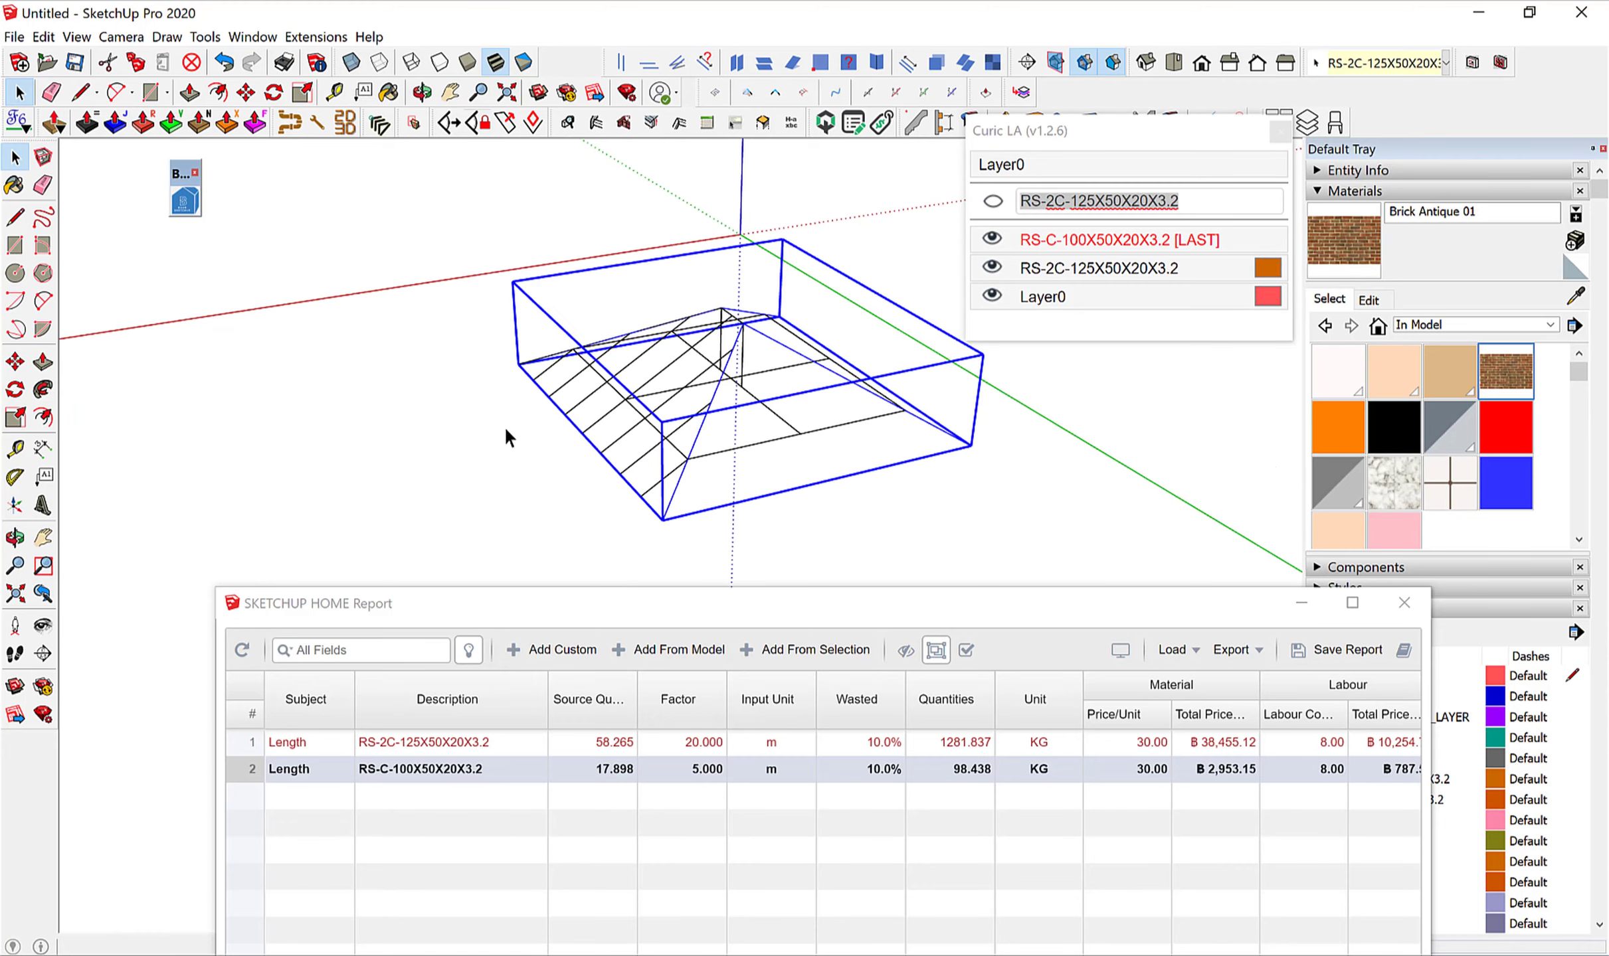
pyautogui.hotkey('ctrl', 'z')
pyautogui.hotkey('ctrl', 'y')
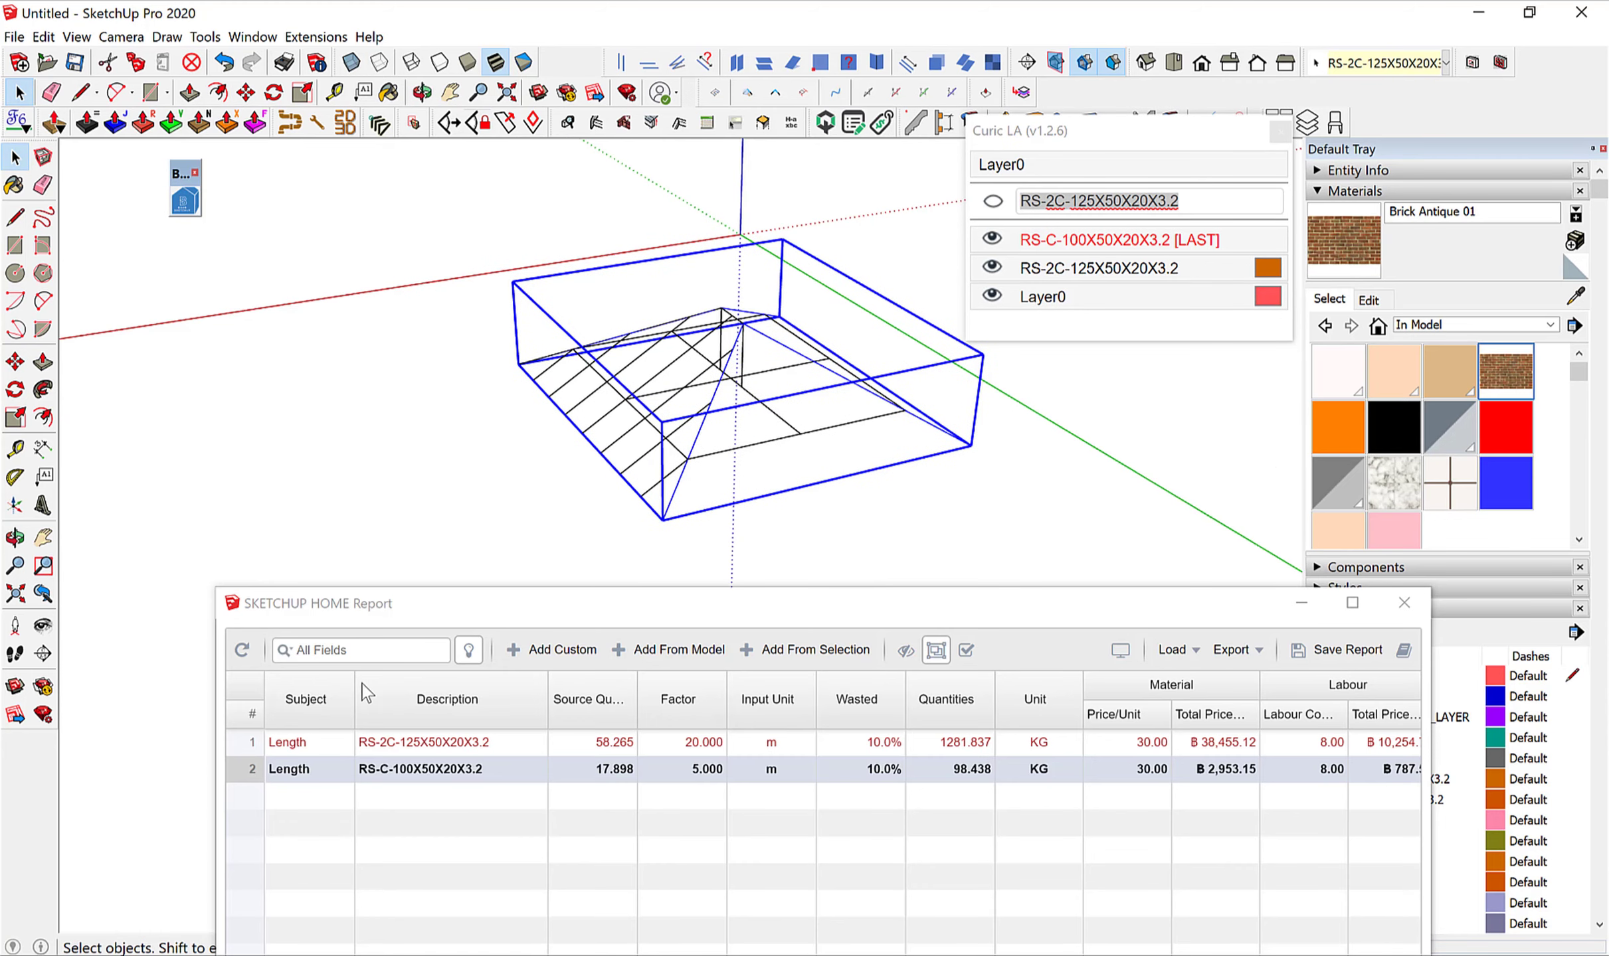
# Refresh the report quantities and pick a short edge at the roof peak.
pyautogui.click(242, 650)
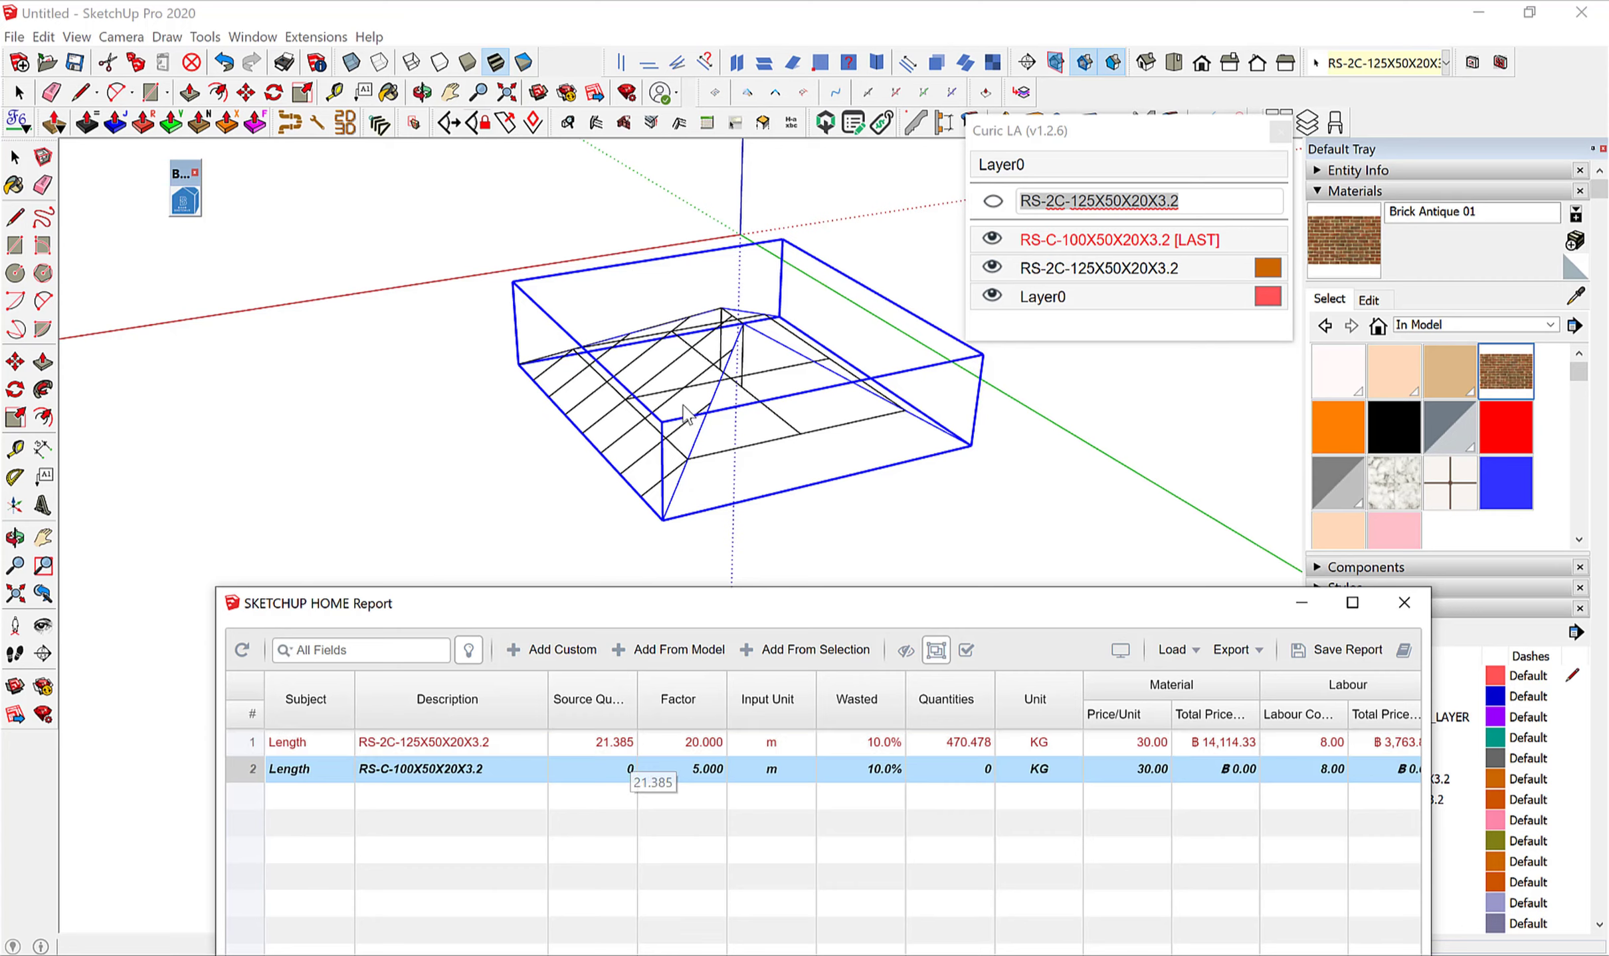
pyautogui.moveTo(737, 425); pyautogui.dragTo(768, 381, button='middle')
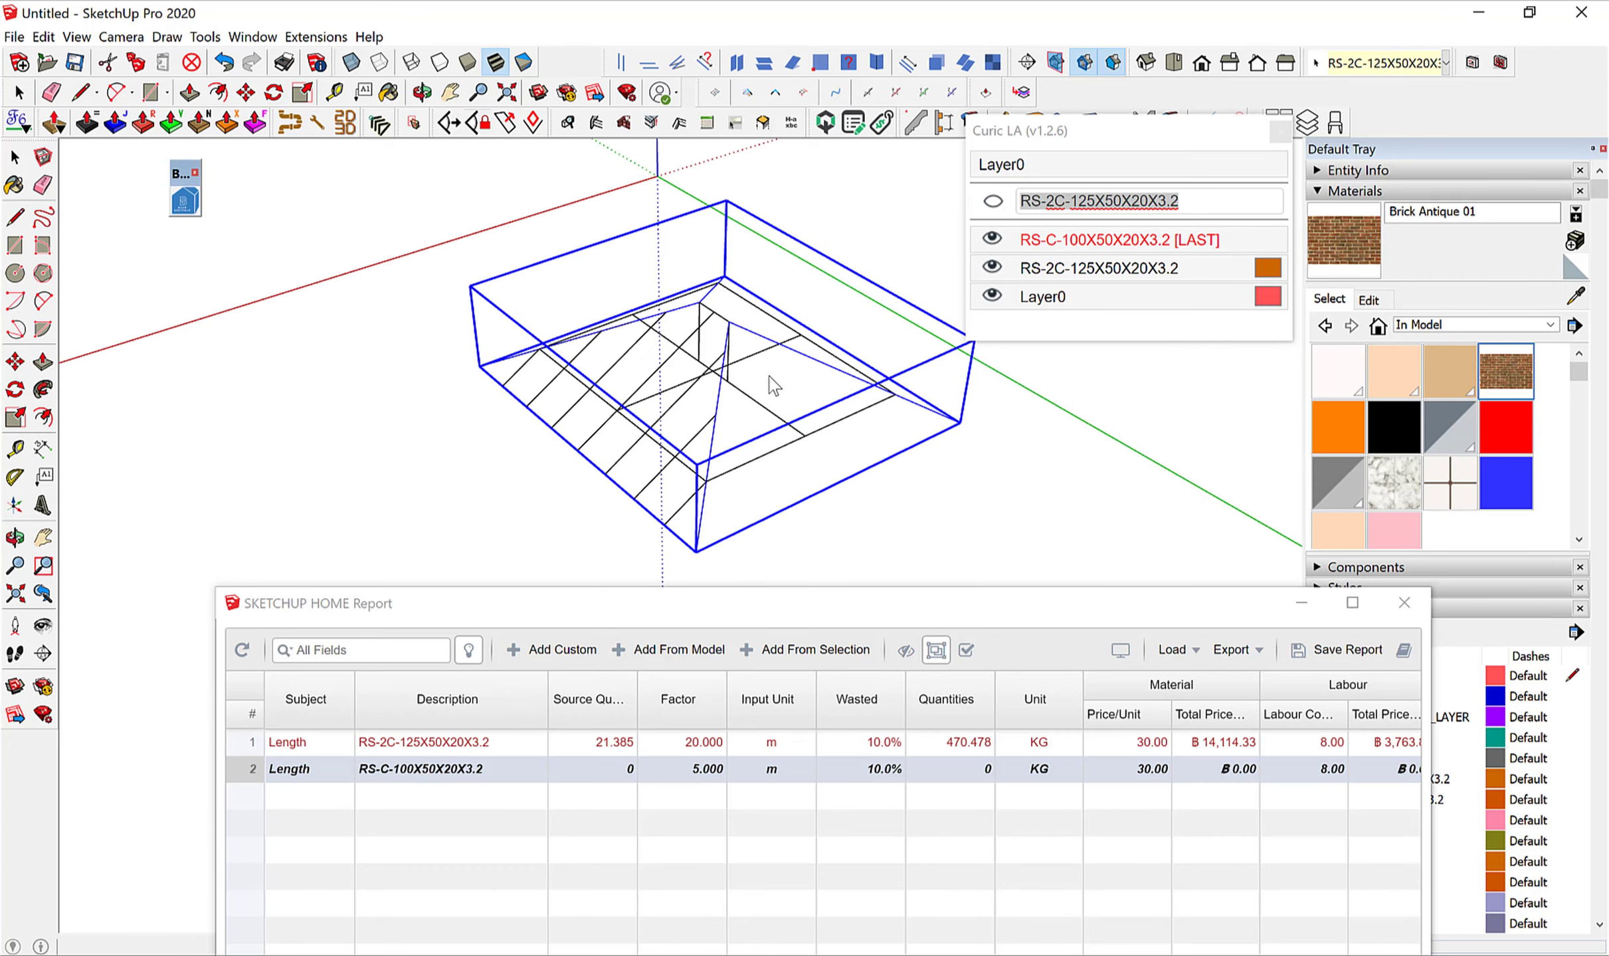
pyautogui.click(721, 322)
# Refresh the report so RS-2C-125X50X20X3.2 reads 1 source length and 22 KG.
pyautogui.click(241, 649)
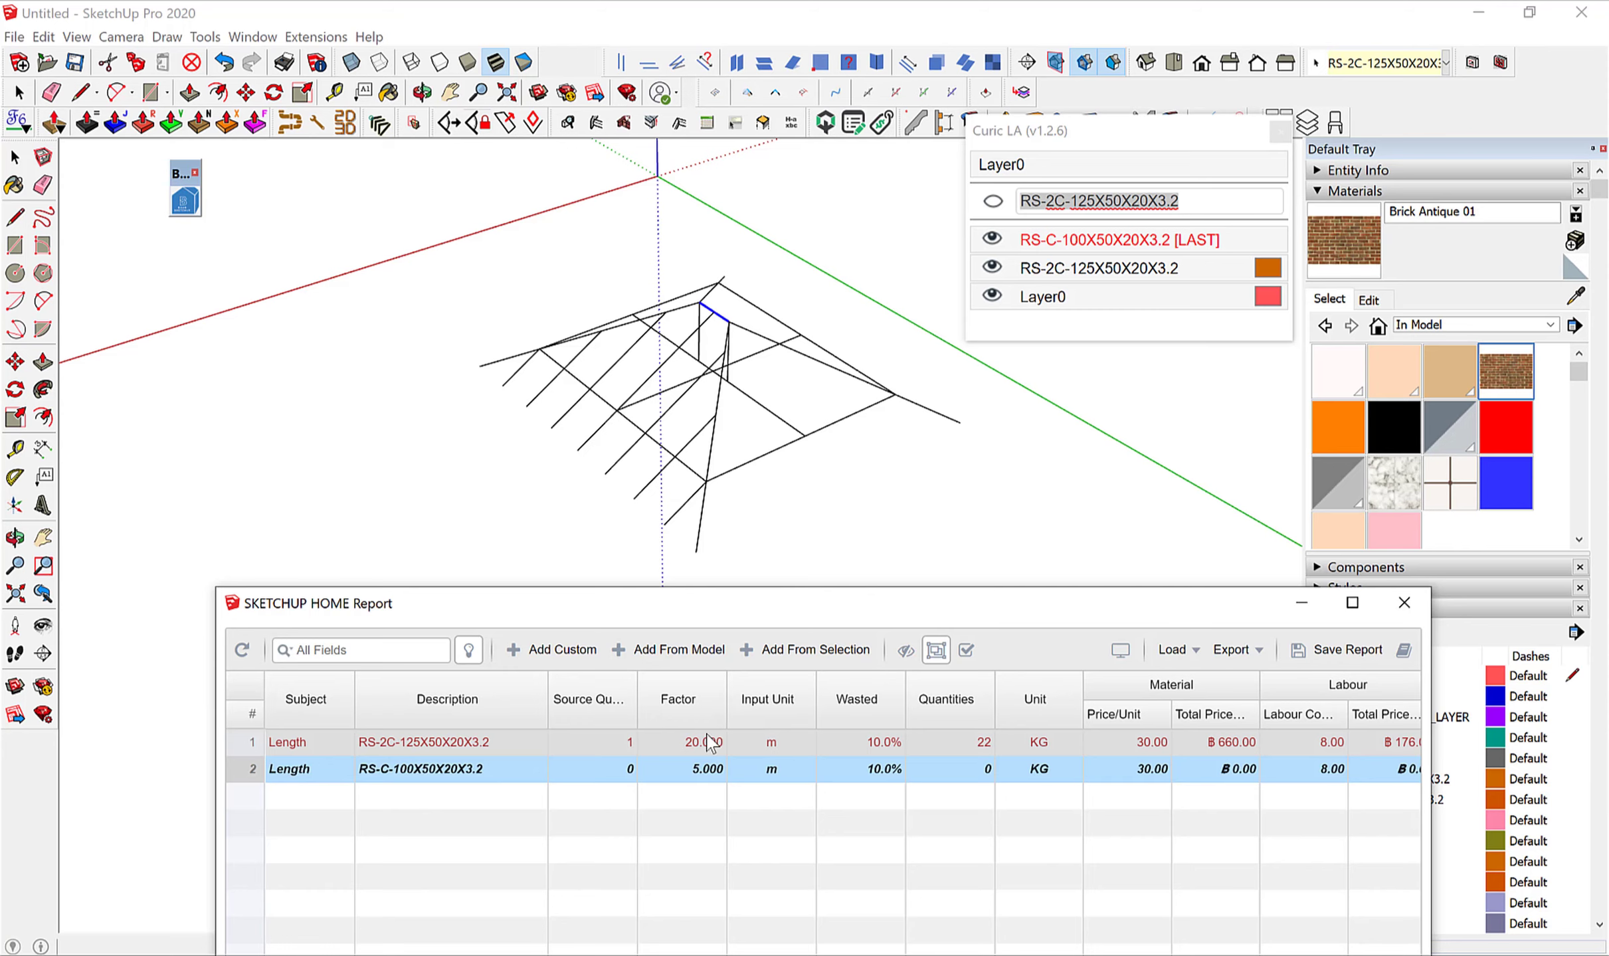
pyautogui.moveTo(737, 422); pyautogui.dragTo(790, 399, button='middle')
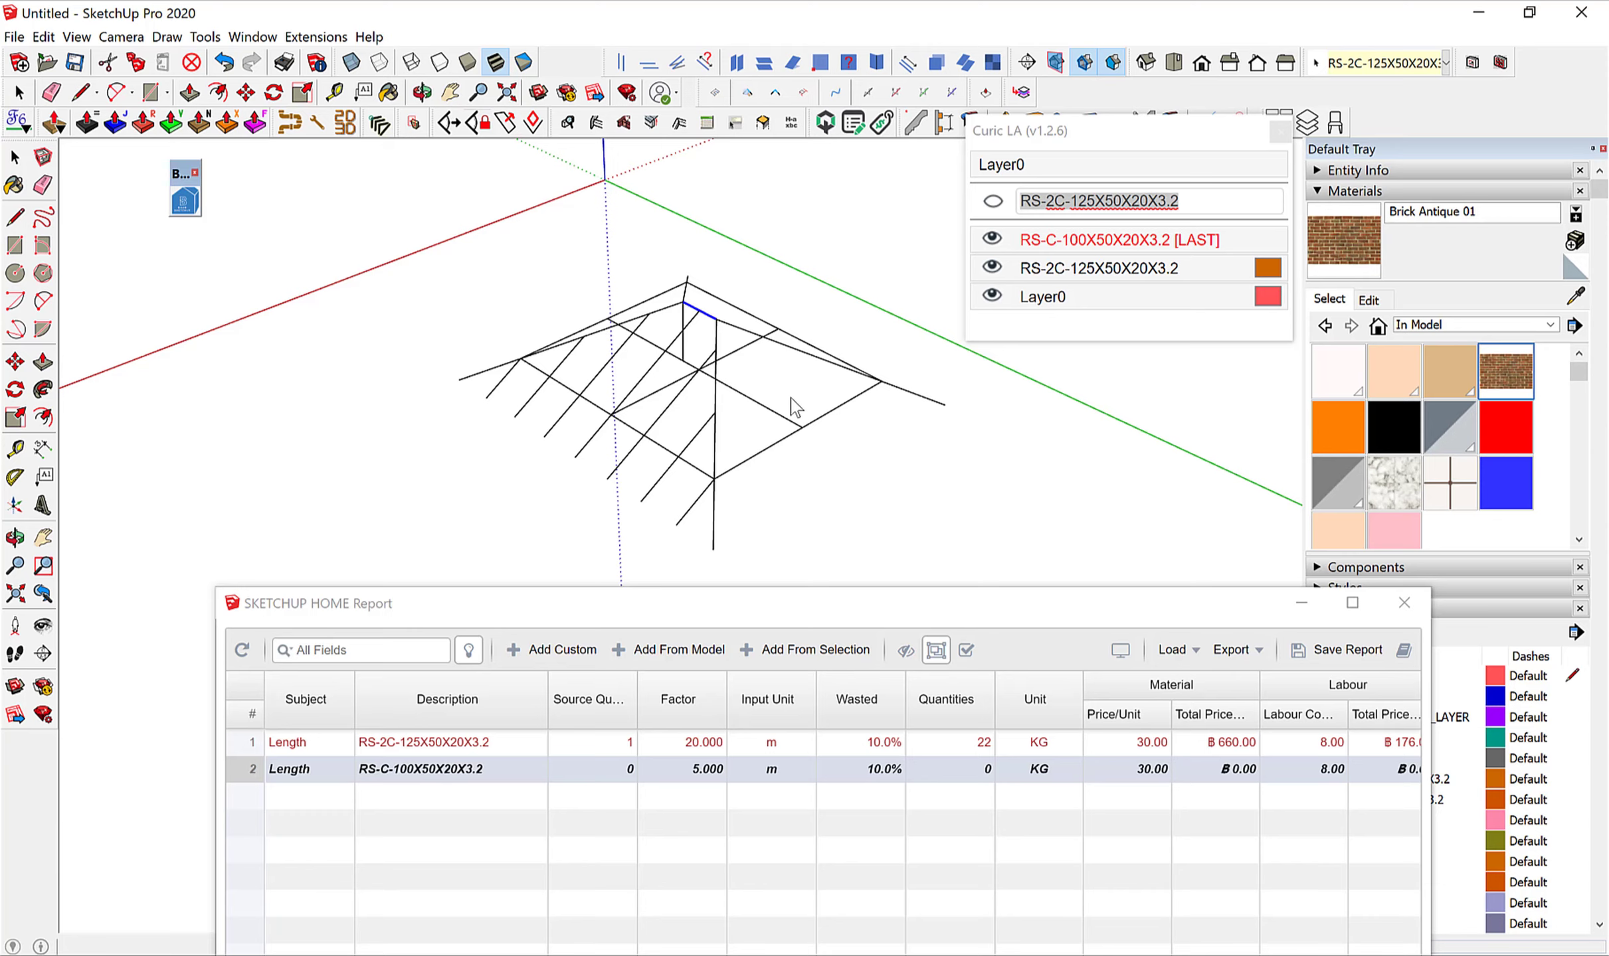
pyautogui.scroll(1, 761, 387)
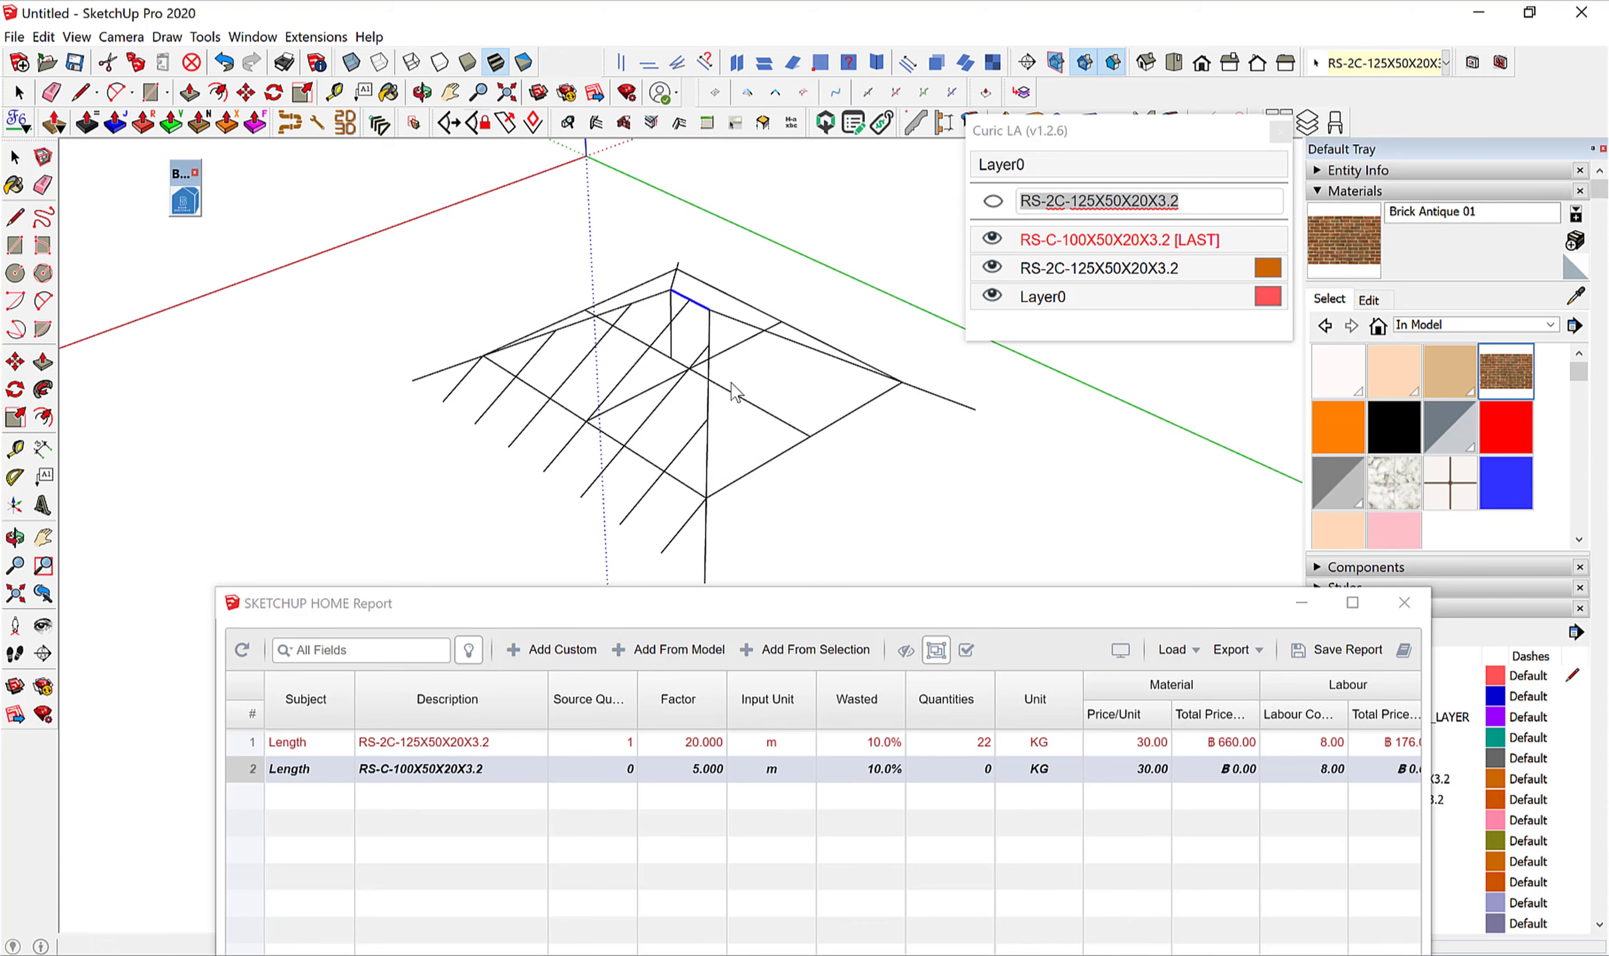
# Reselect the roof frame group and add the vertical roof members to the selection.
pyautogui.press('space')
pyautogui.click(736, 402)
pyautogui.moveTo(736, 401); pyautogui.dragTo(664, 349, button='middle')
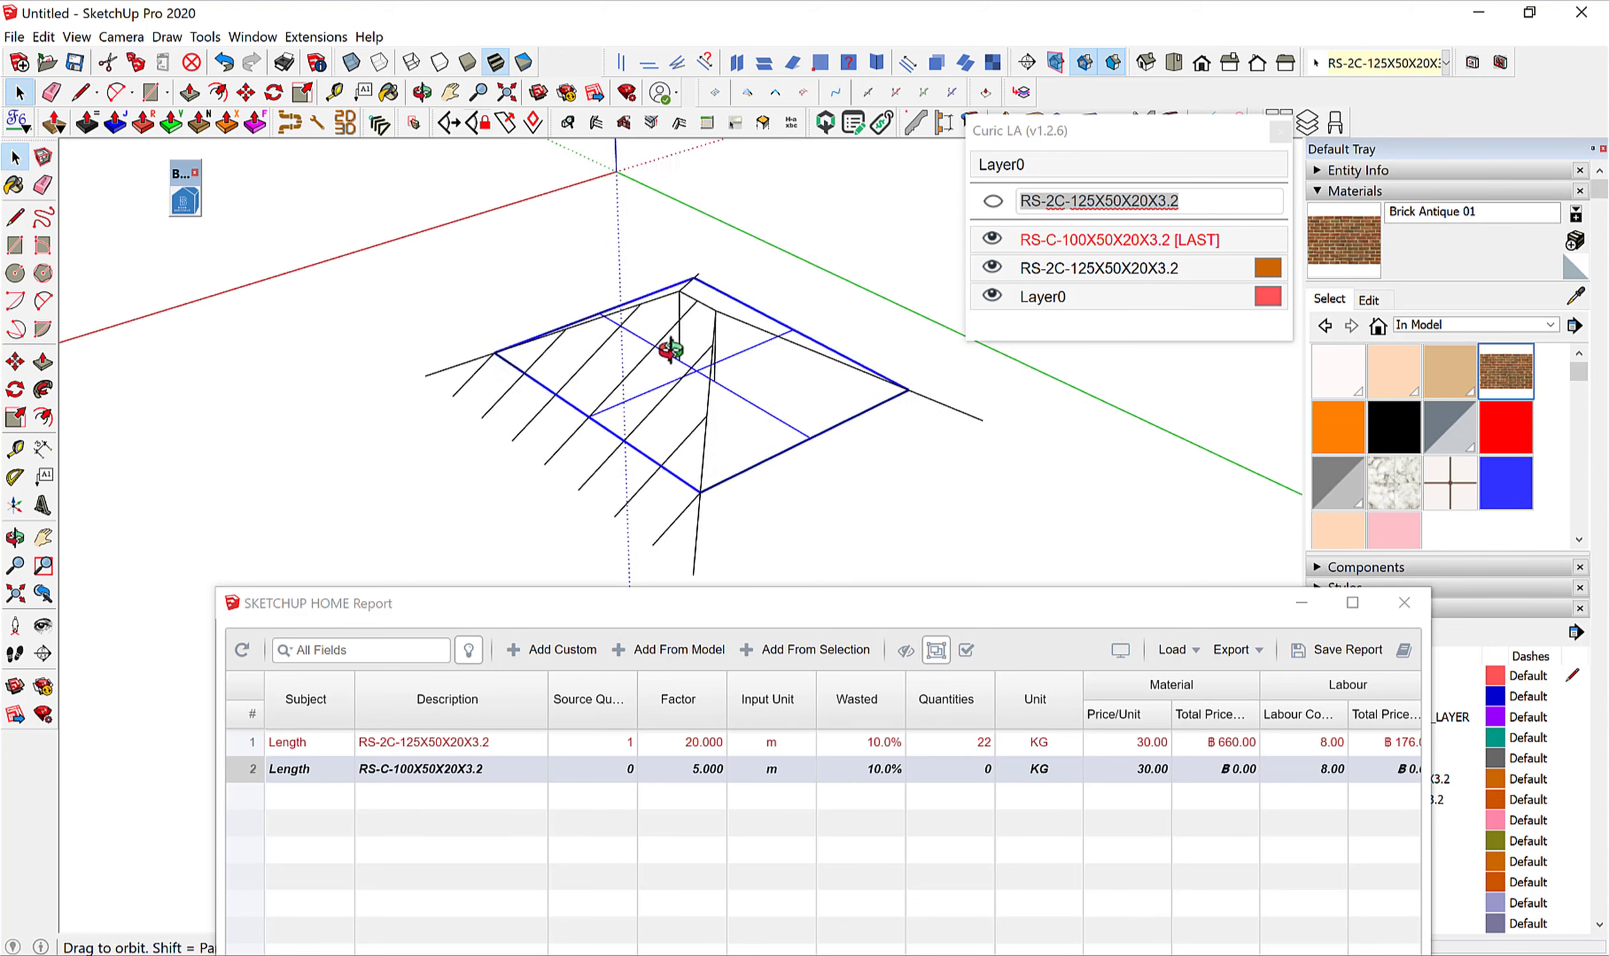
pyautogui.scroll(2, 670, 347)
pyautogui.scroll(1, 697, 316)
pyautogui.keyDown('shift'); pyautogui.click(697, 319); pyautogui.keyUp('shift')
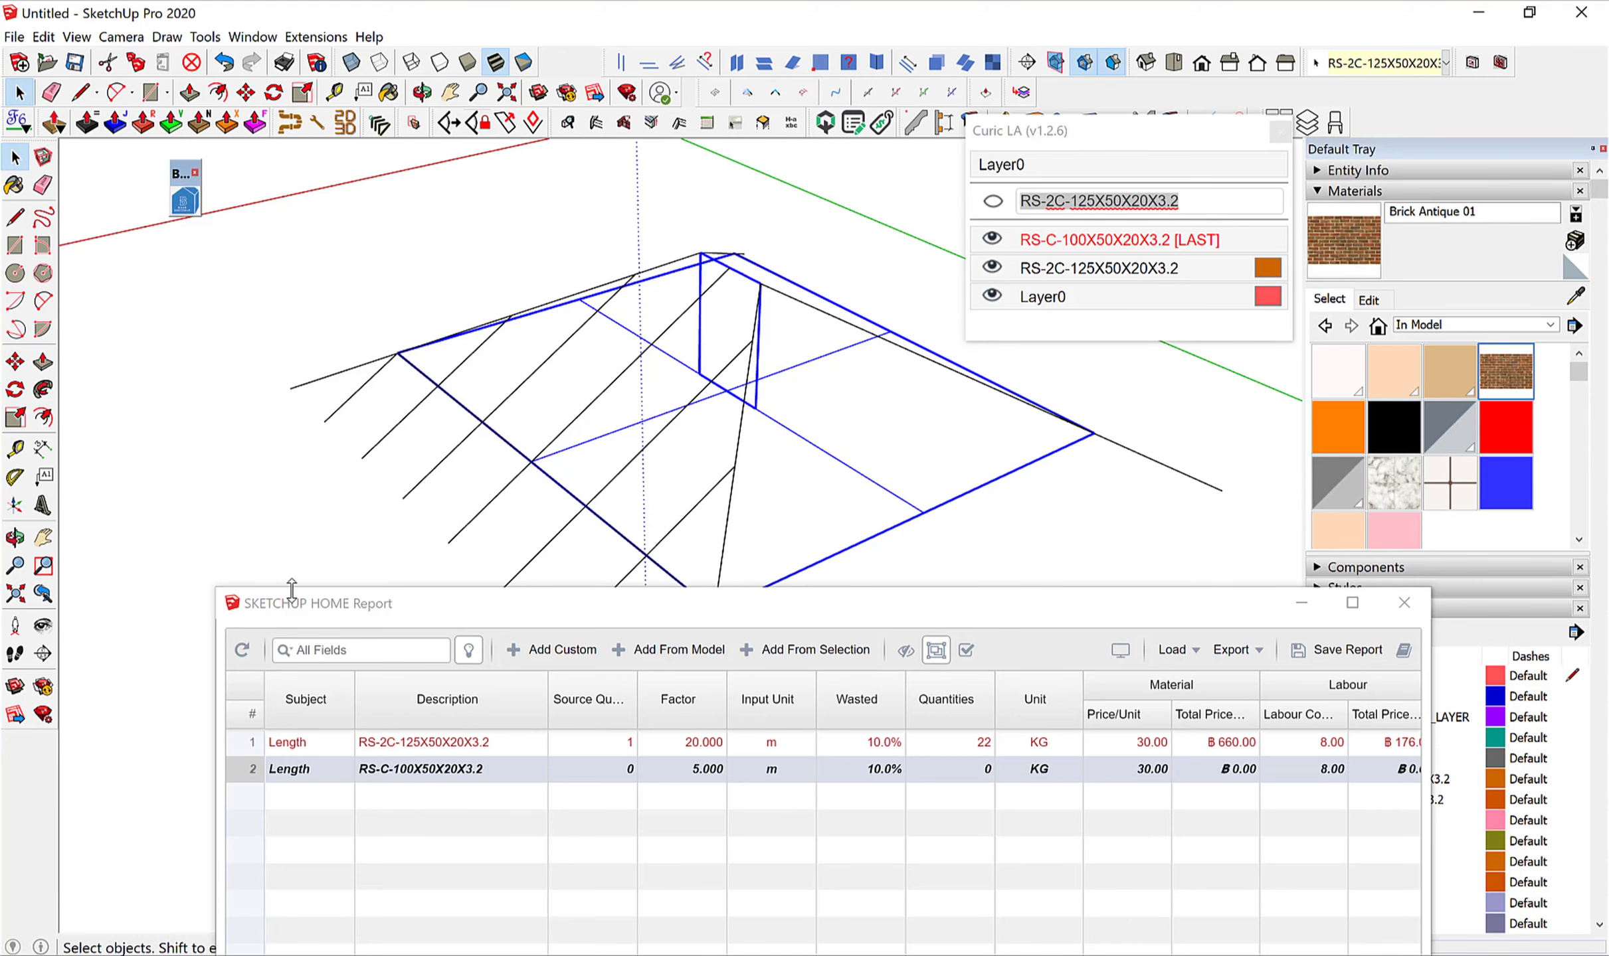
# Refresh the Home Report so RS-2C-125X50X20X3.2 totals 13.88 source and 305.36 KG.
pyautogui.click(241, 651)
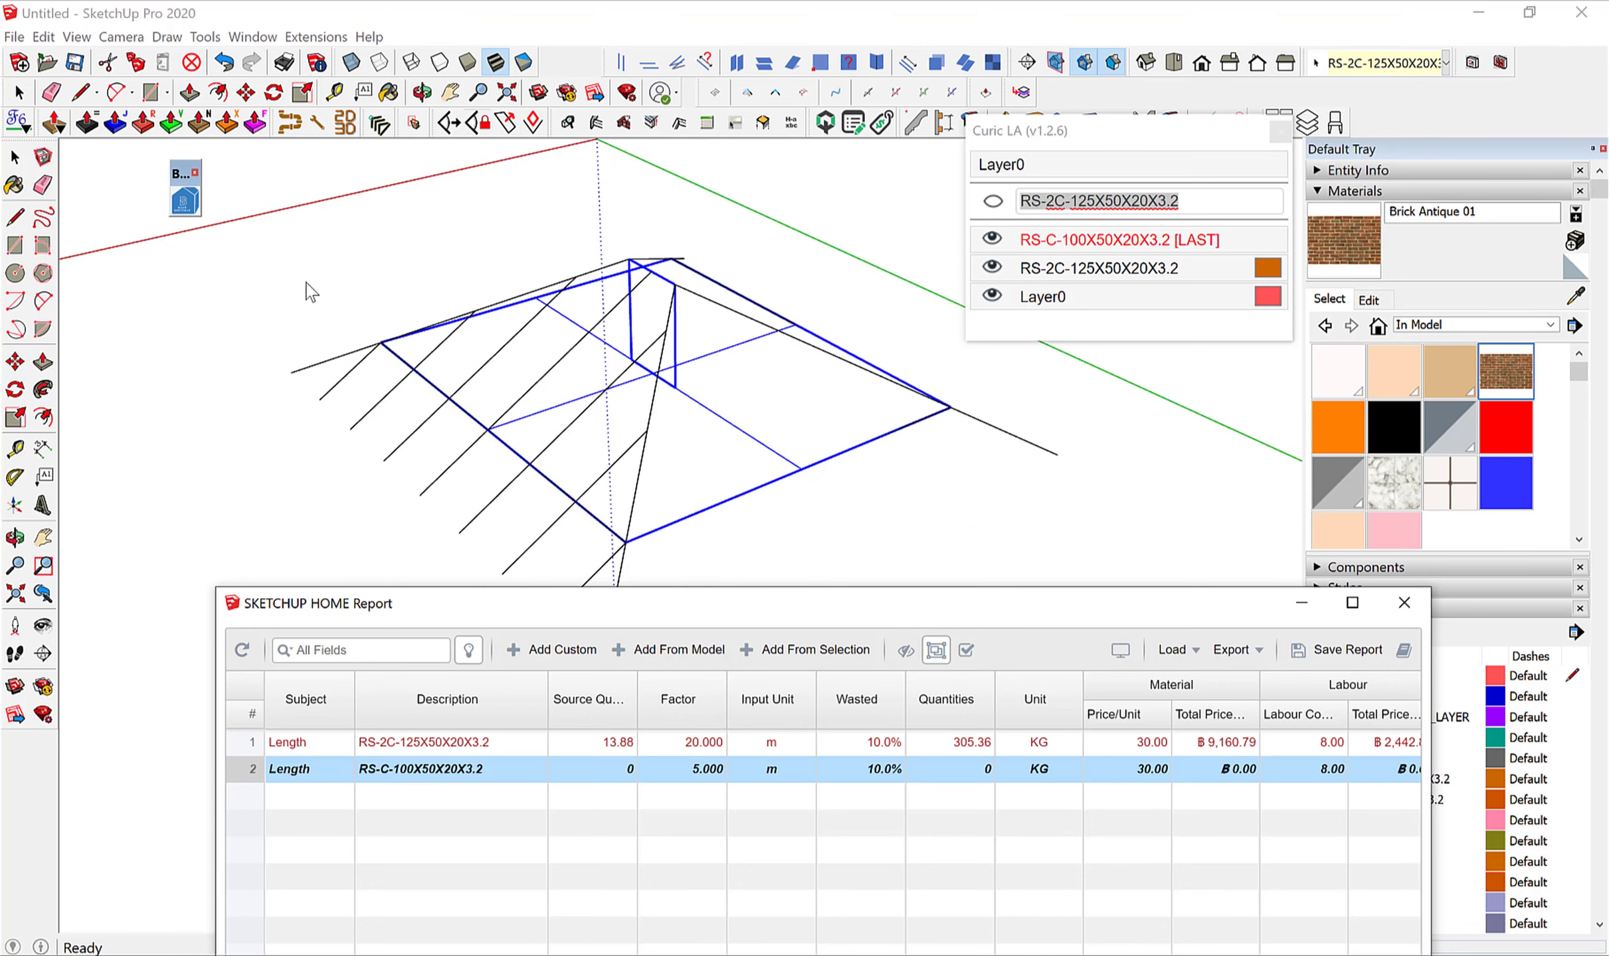
# Draw a small square beside the roof and delete its face, leaving only the edges.
pyautogui.scroll(-3, 658, 385)
pyautogui.scroll(-2, 536, 340)
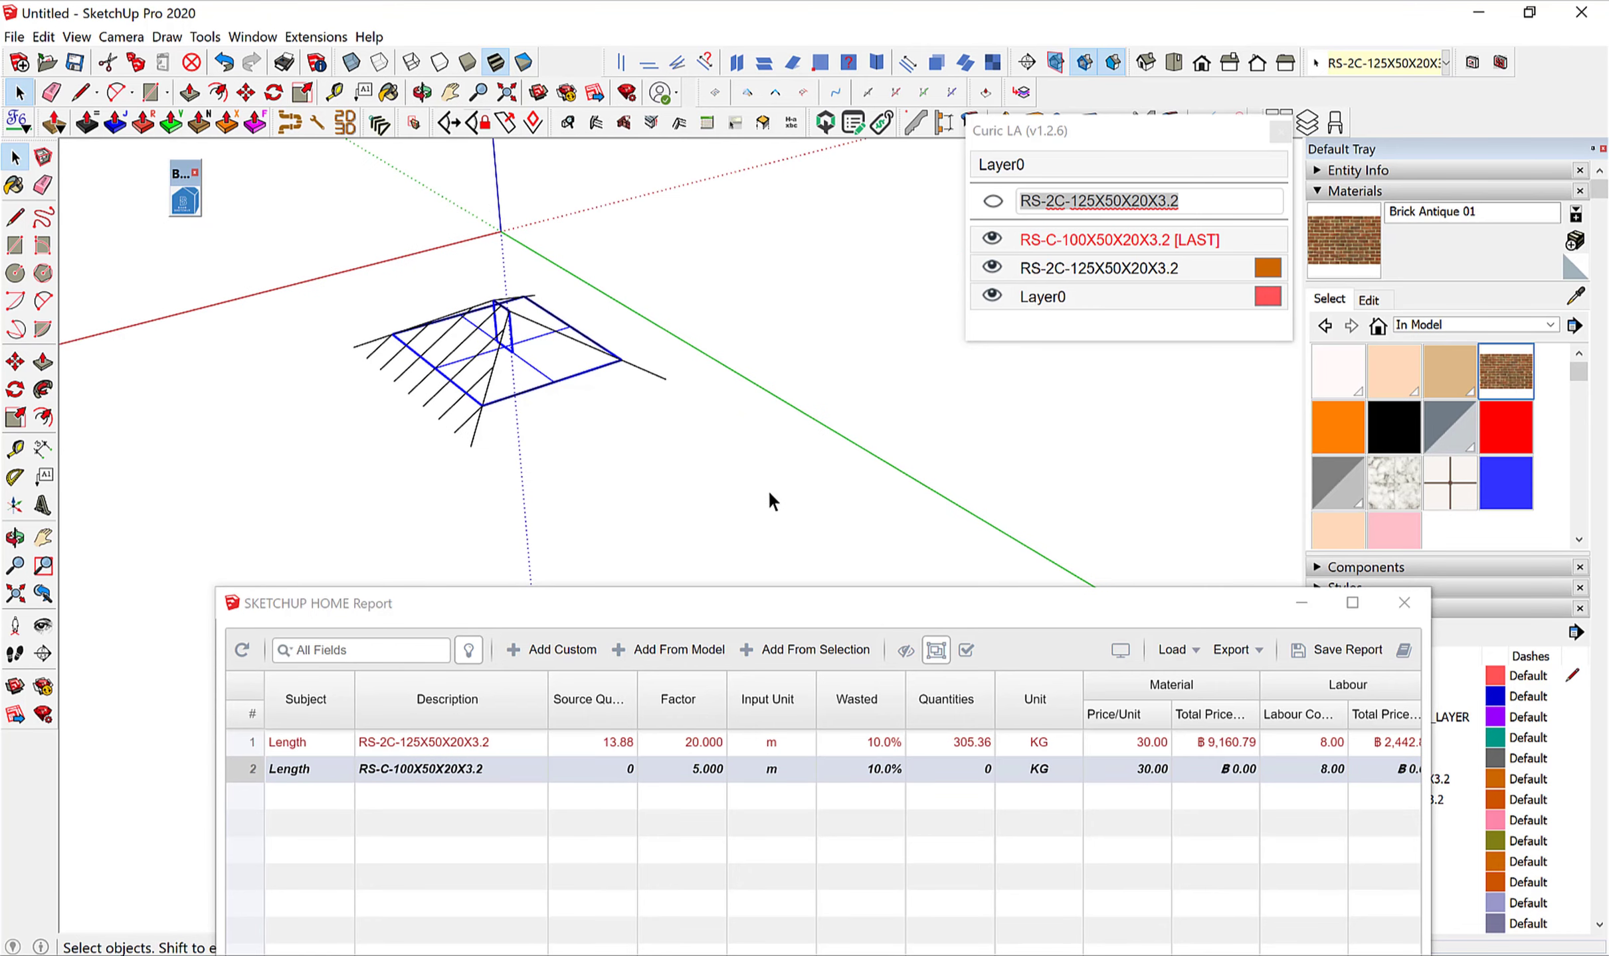
pyautogui.scroll(2, 768, 489)
pyautogui.scroll(1, 768, 489)
pyautogui.press('r')
pyautogui.click(691, 482)
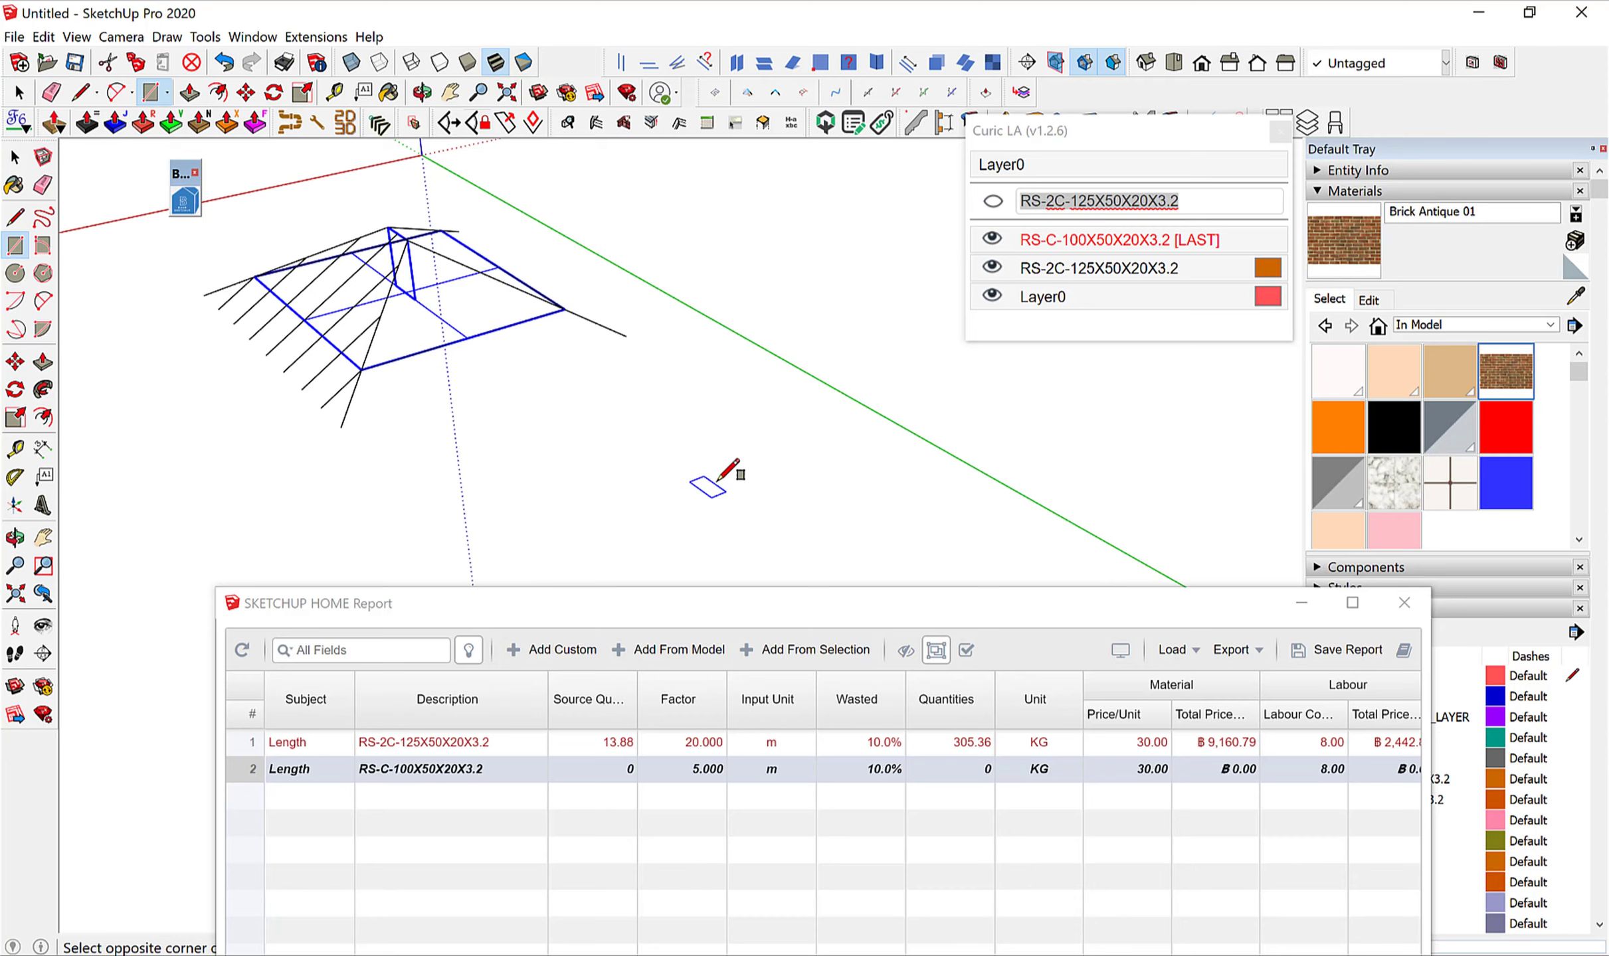
pyautogui.click(771, 484)
pyautogui.press('space')
pyautogui.scroll(2, 750, 488)
pyautogui.click(751, 490)
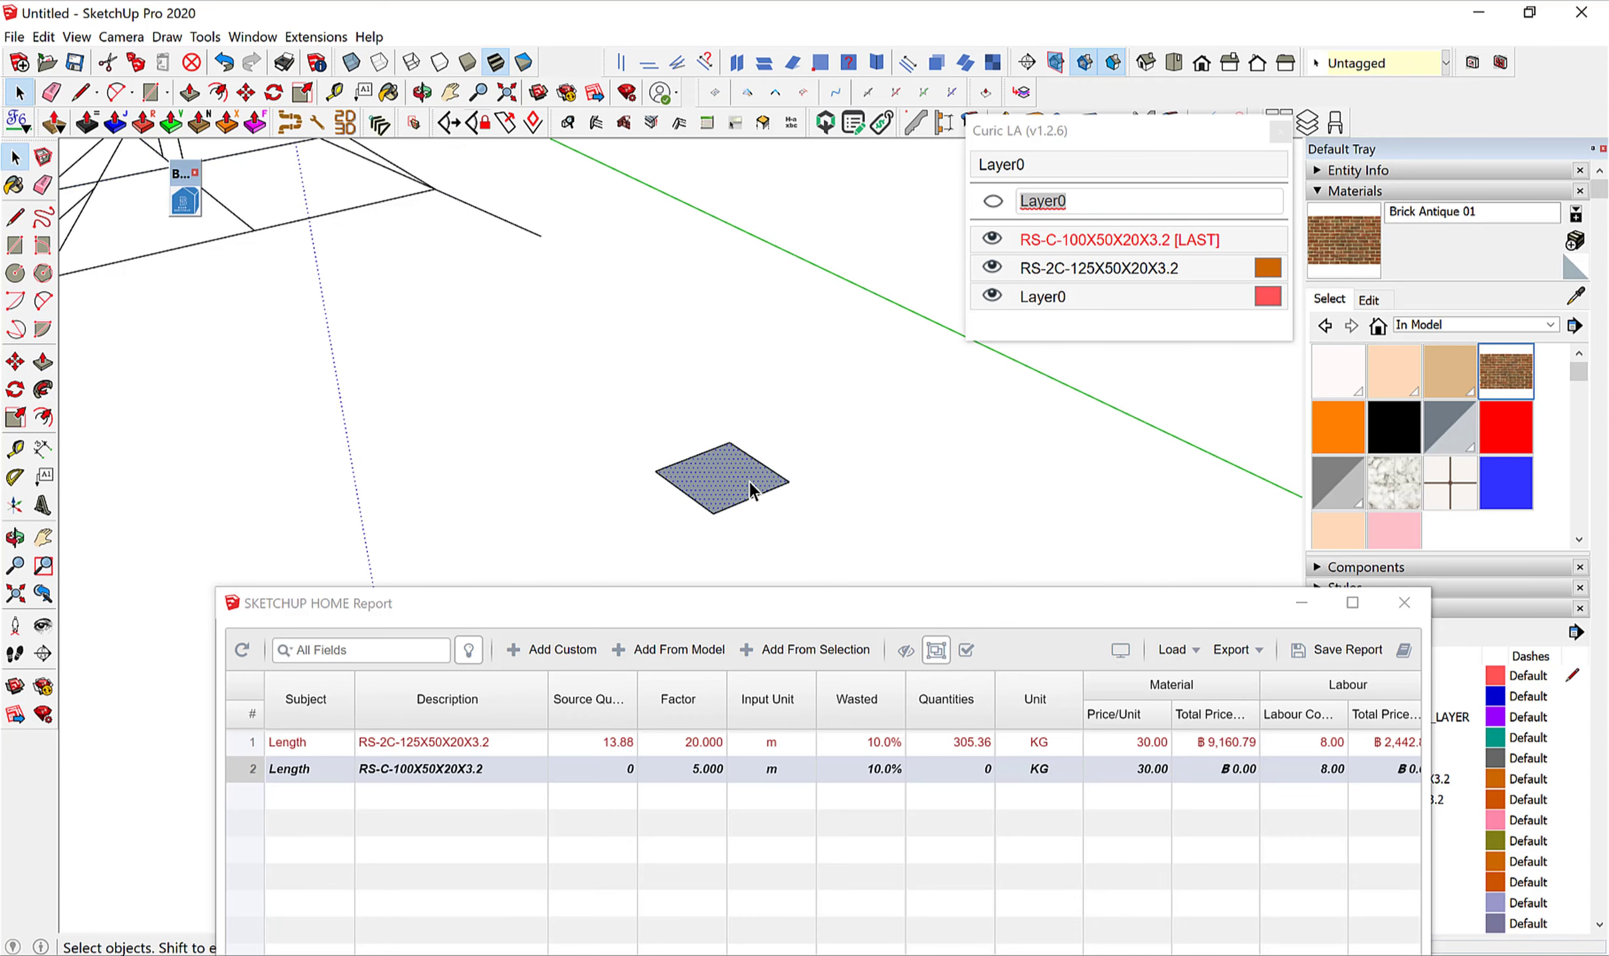
pyautogui.press('Delete')
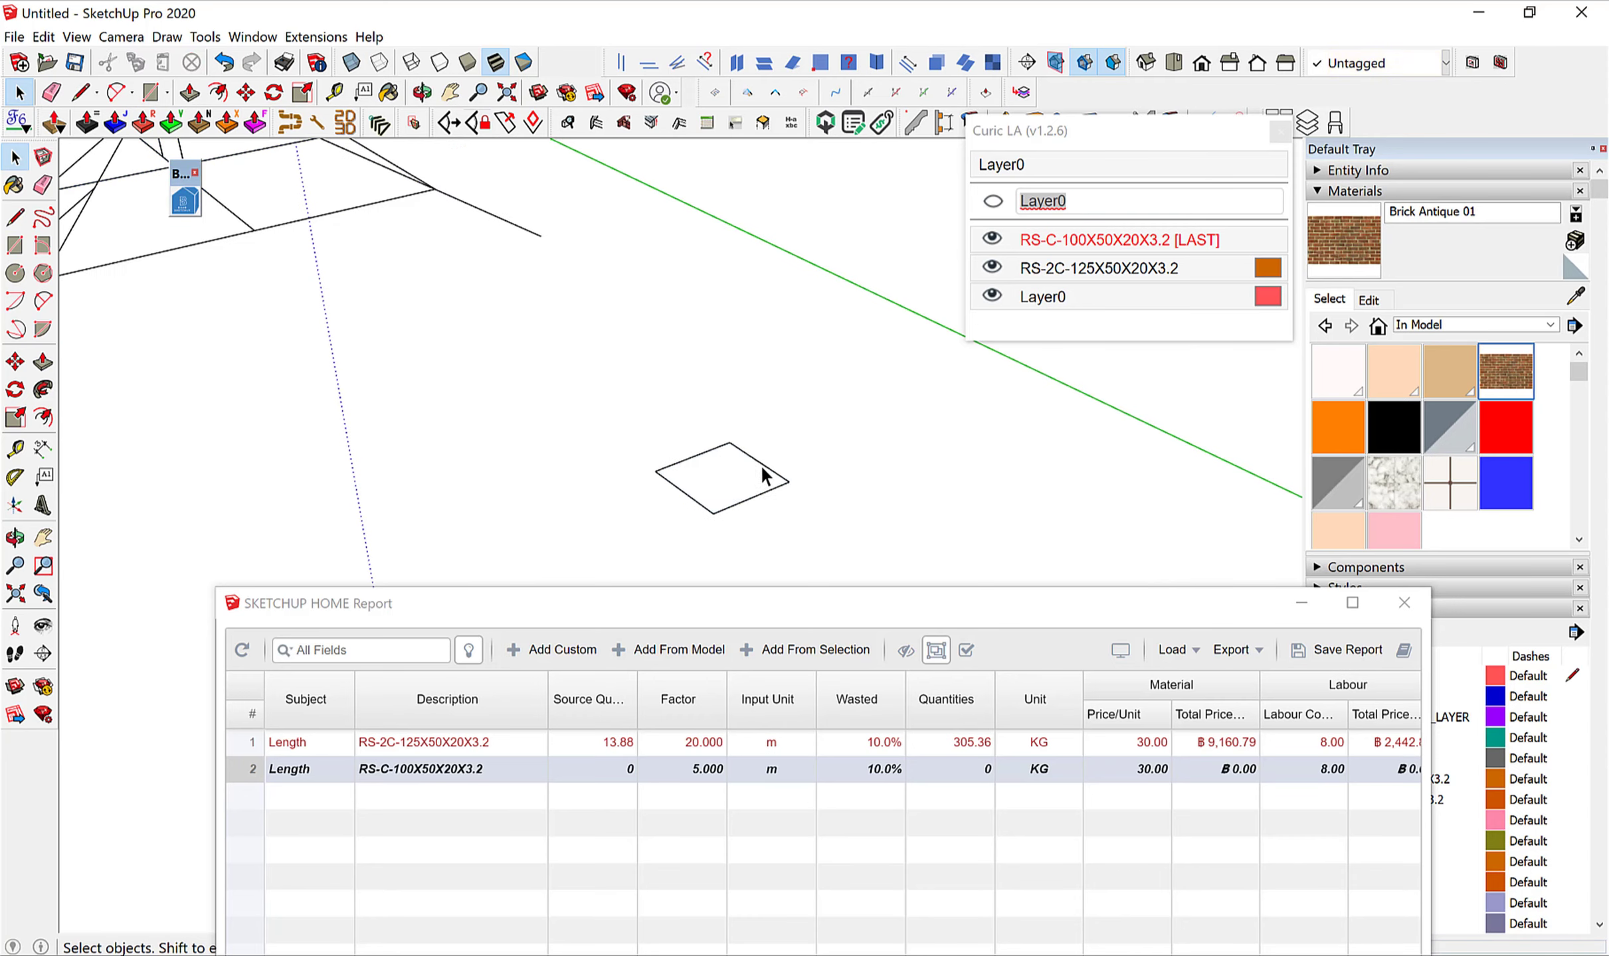
# Group the square's four edges and tag the group RB6.
pyautogui.tripleClick(765, 469)
pyautogui.rightClick(764, 467)
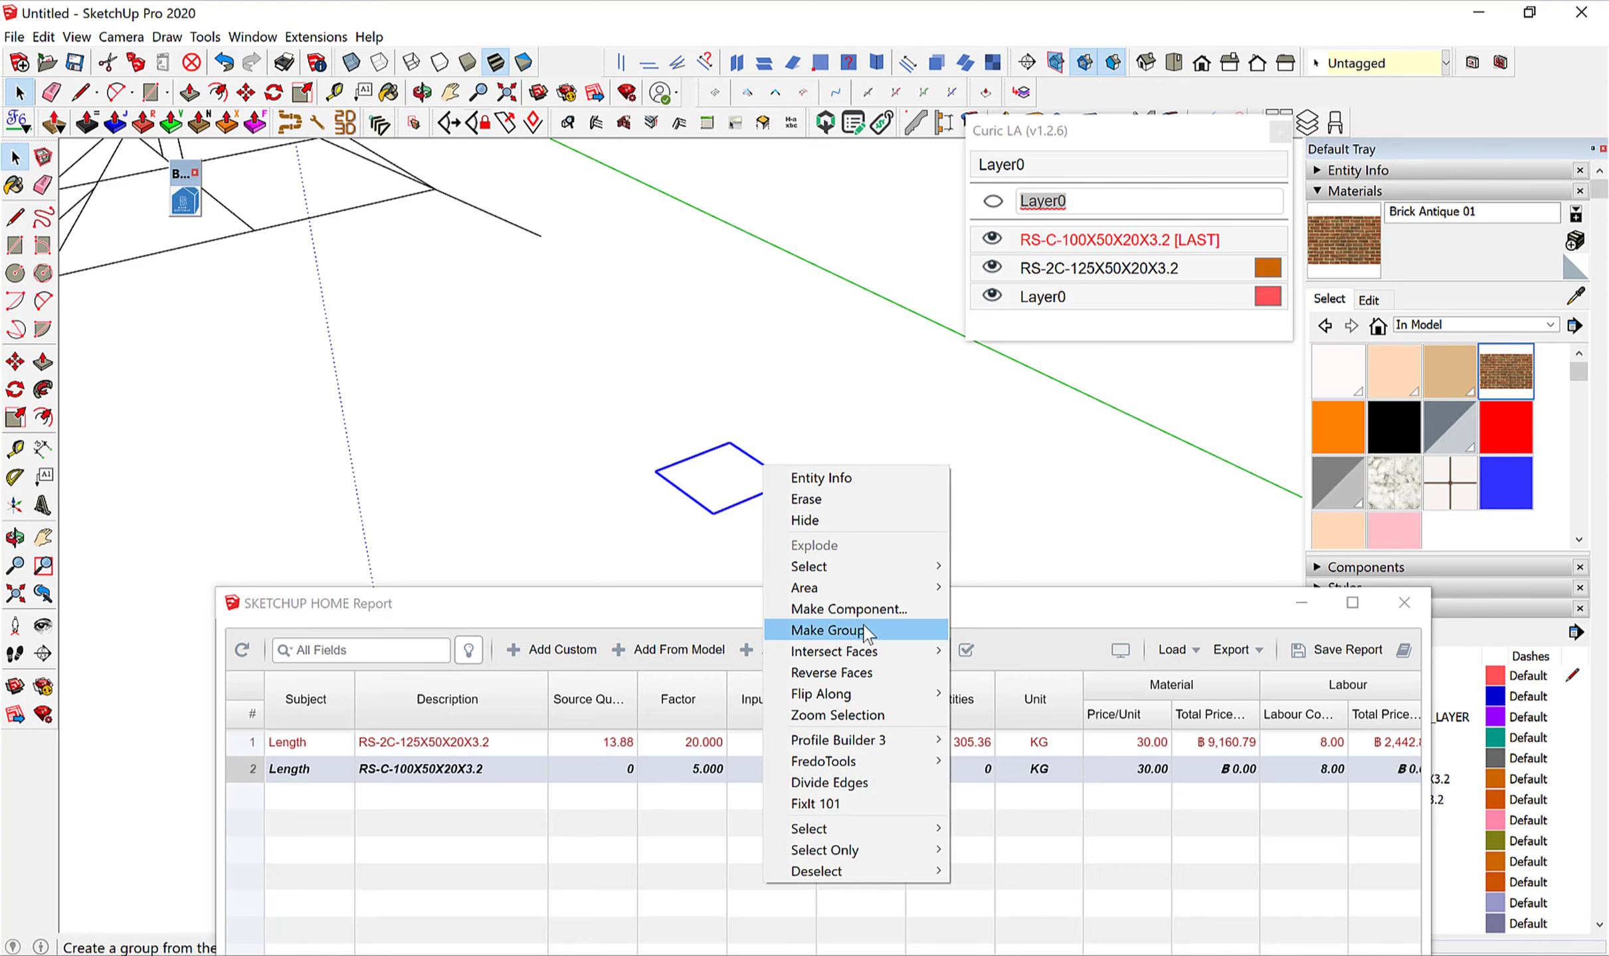
pyautogui.click(867, 631)
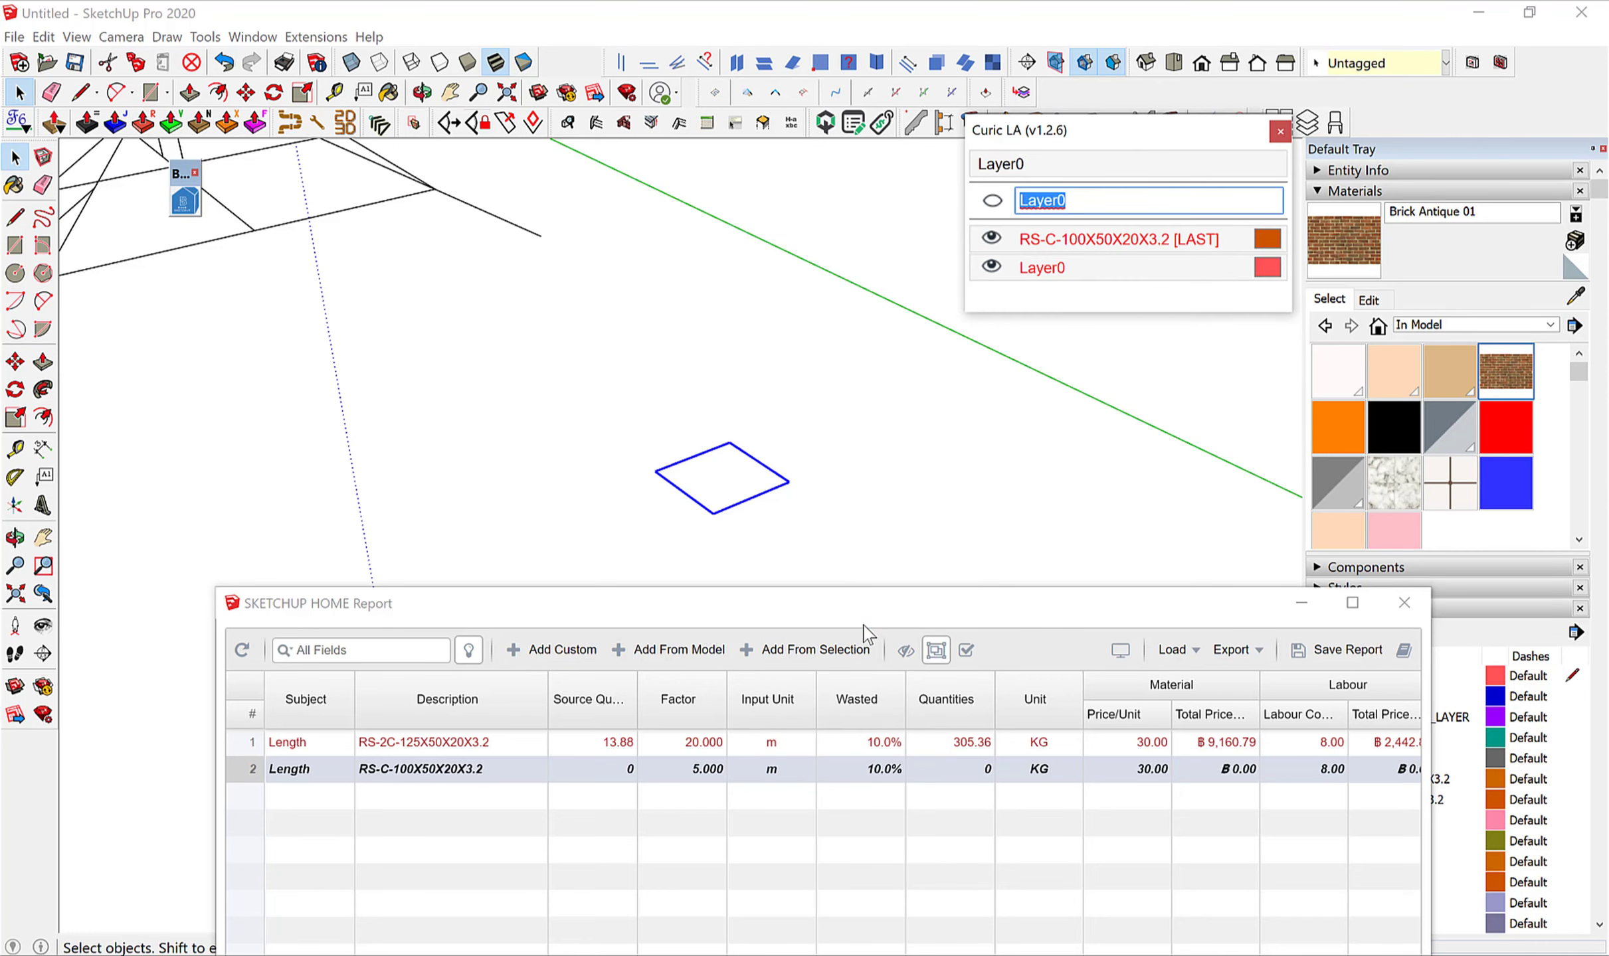
pyautogui.write('RB6')
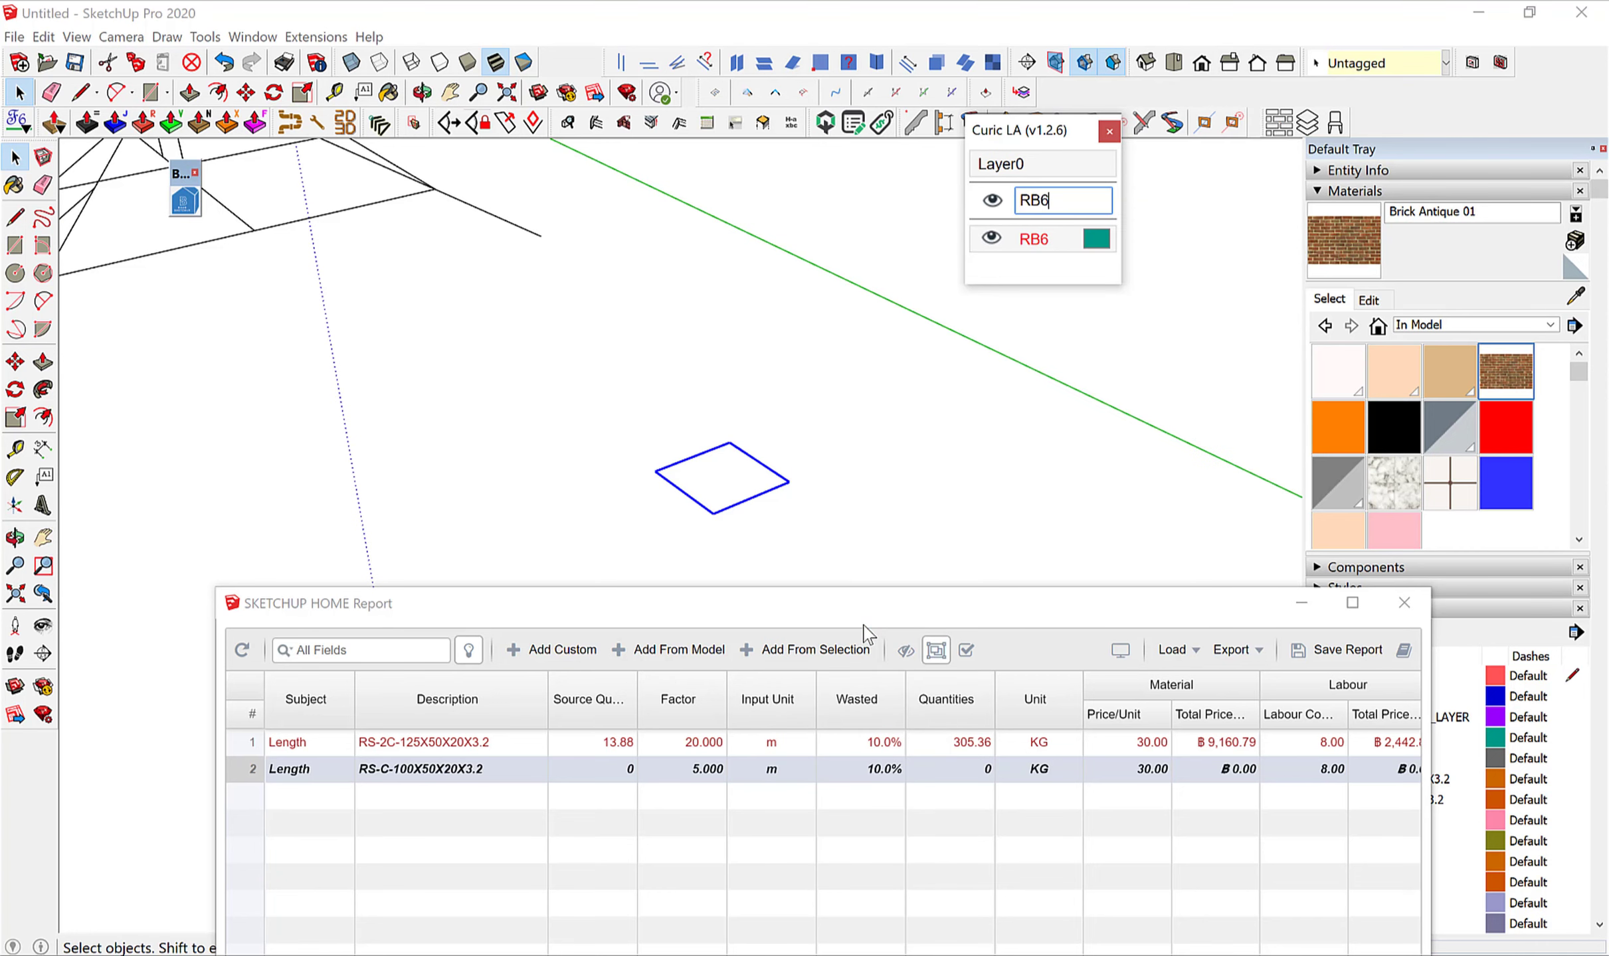
pyautogui.press('Return')
# Draw the first two vertical edges up from the square's corners.
pyautogui.write('L')
pyautogui.scroll(1, 831, 415)
pyautogui.press('l')
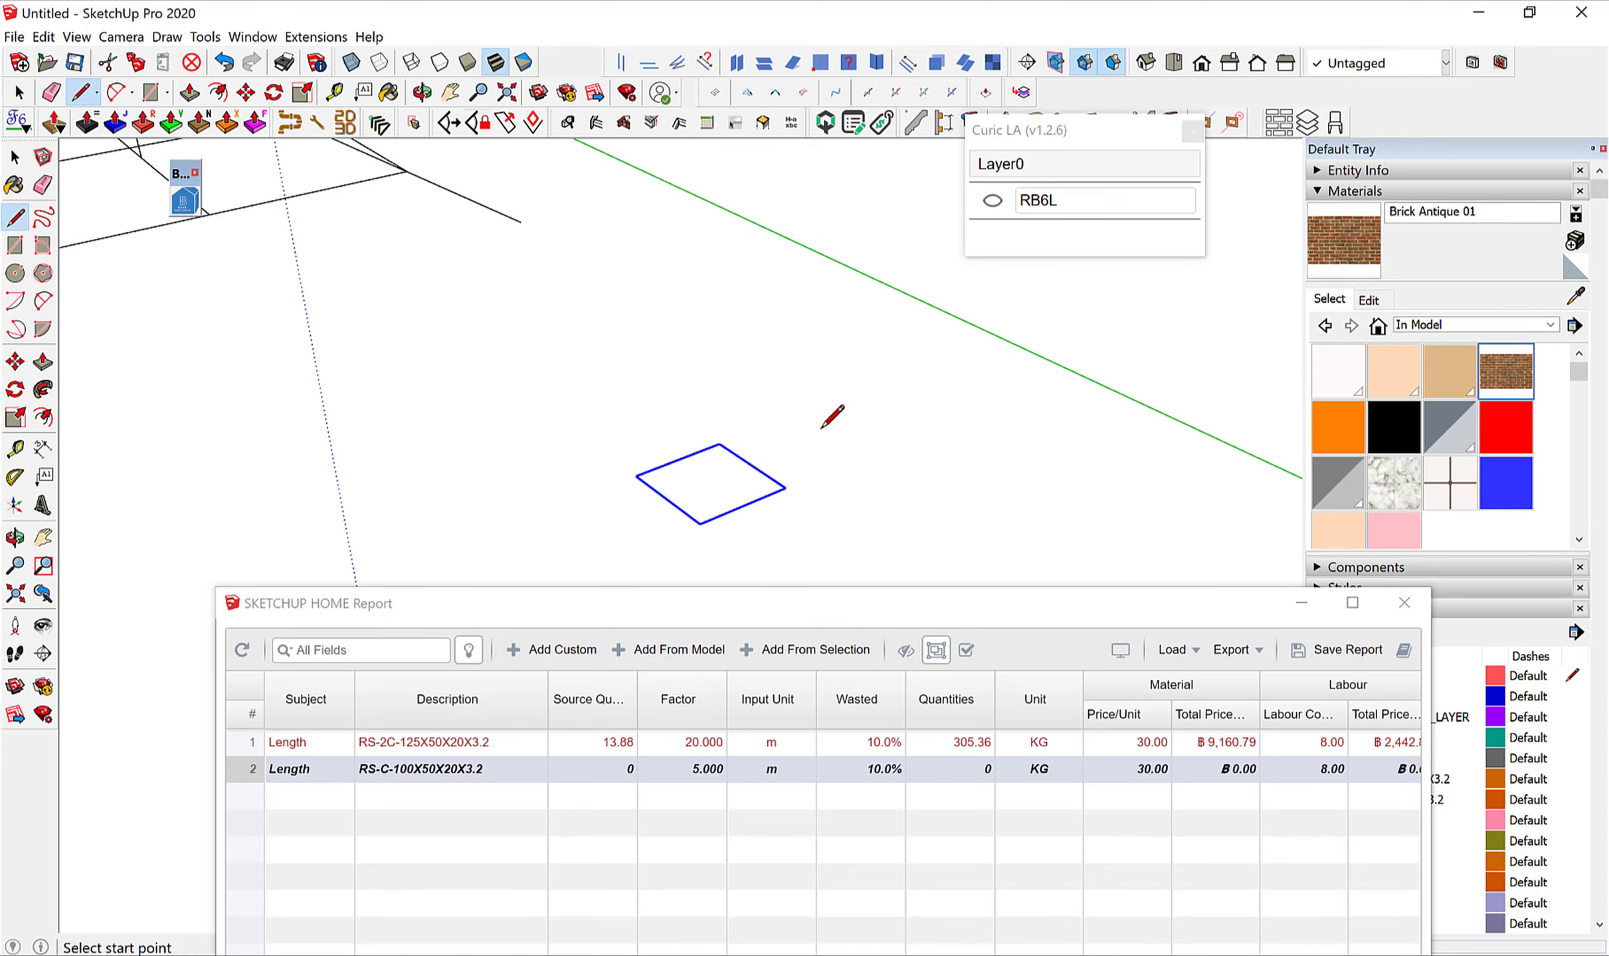
pyautogui.click(786, 488)
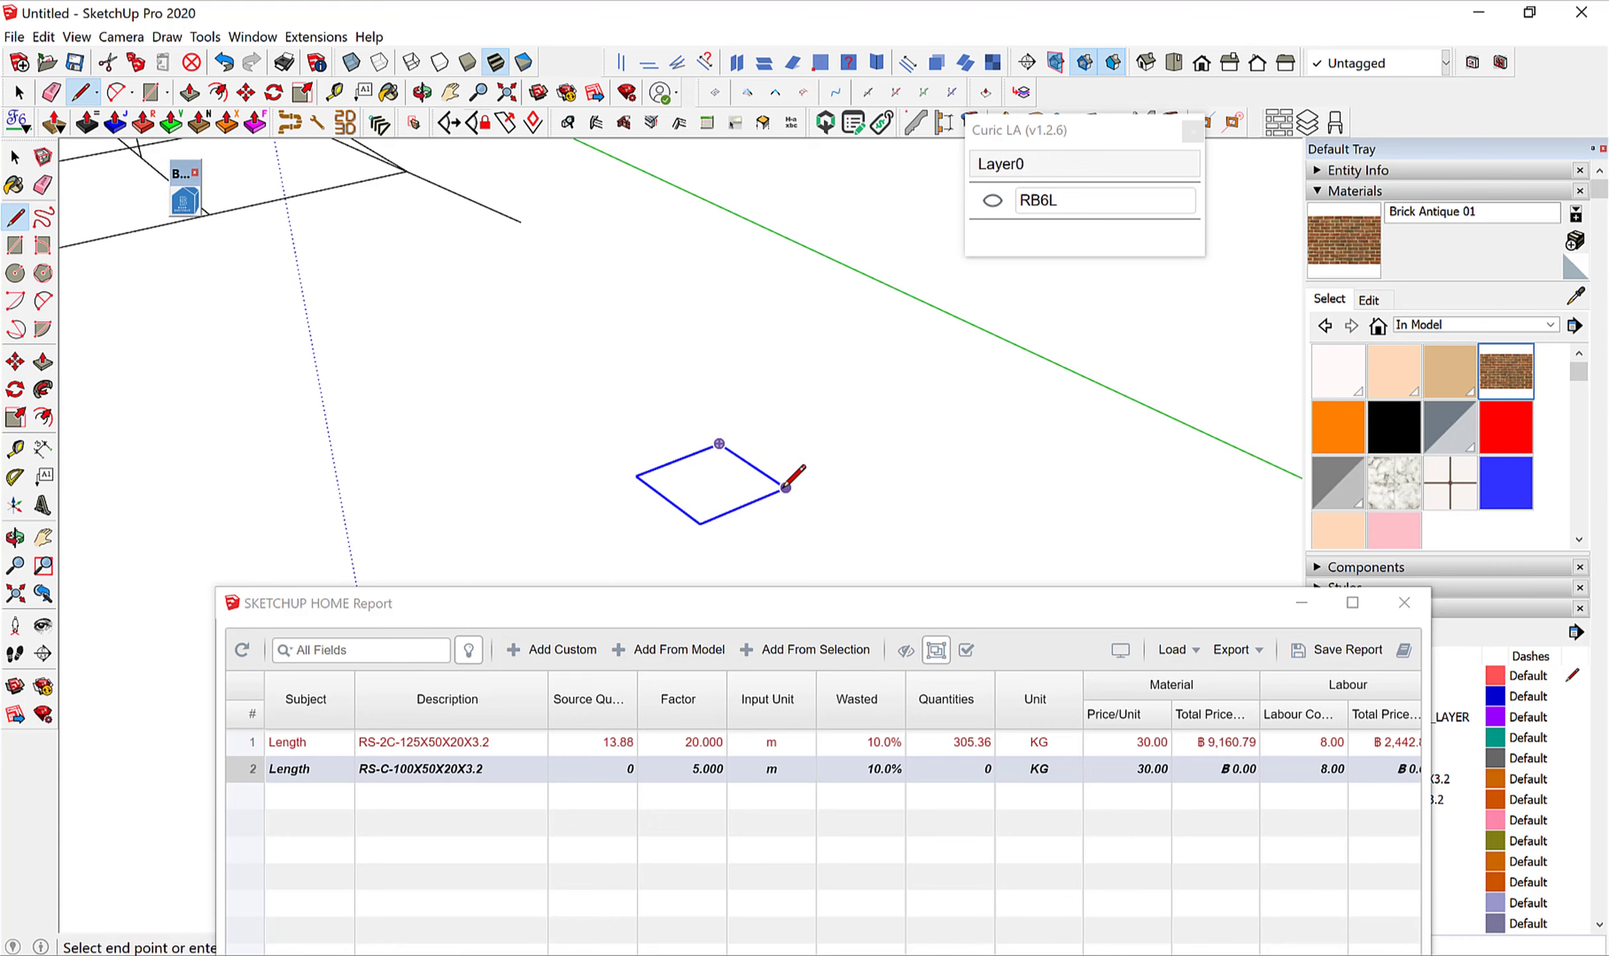
pyautogui.scroll(-2, 786, 488)
pyautogui.click(791, 327)
pyautogui.press('space')
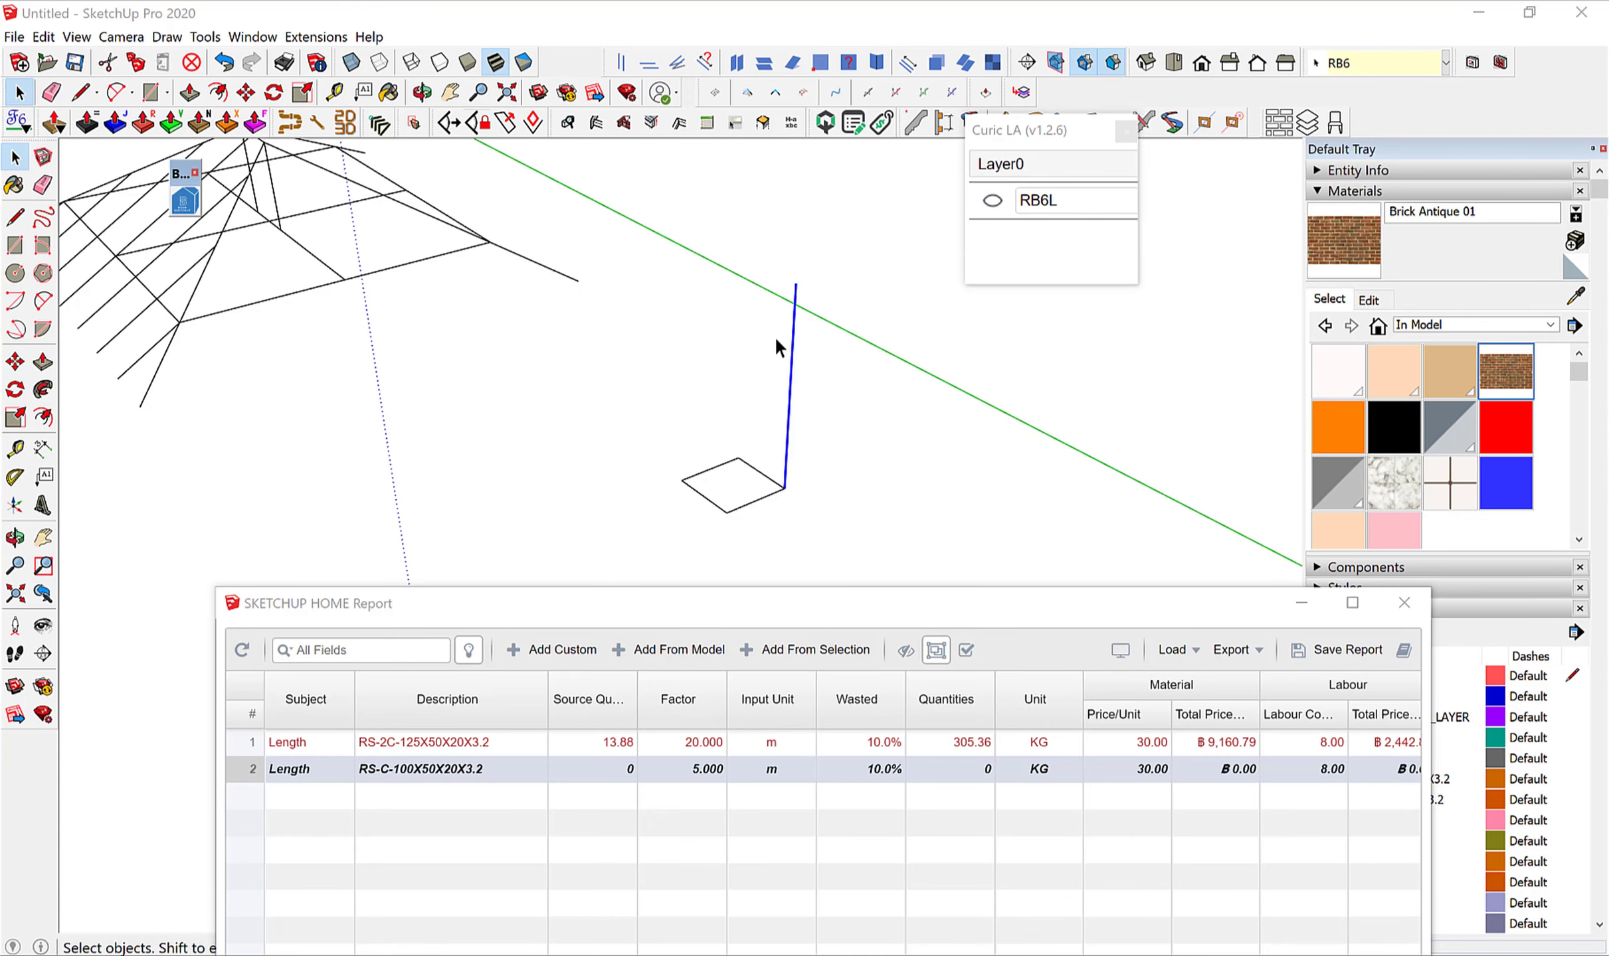
pyautogui.press('l')
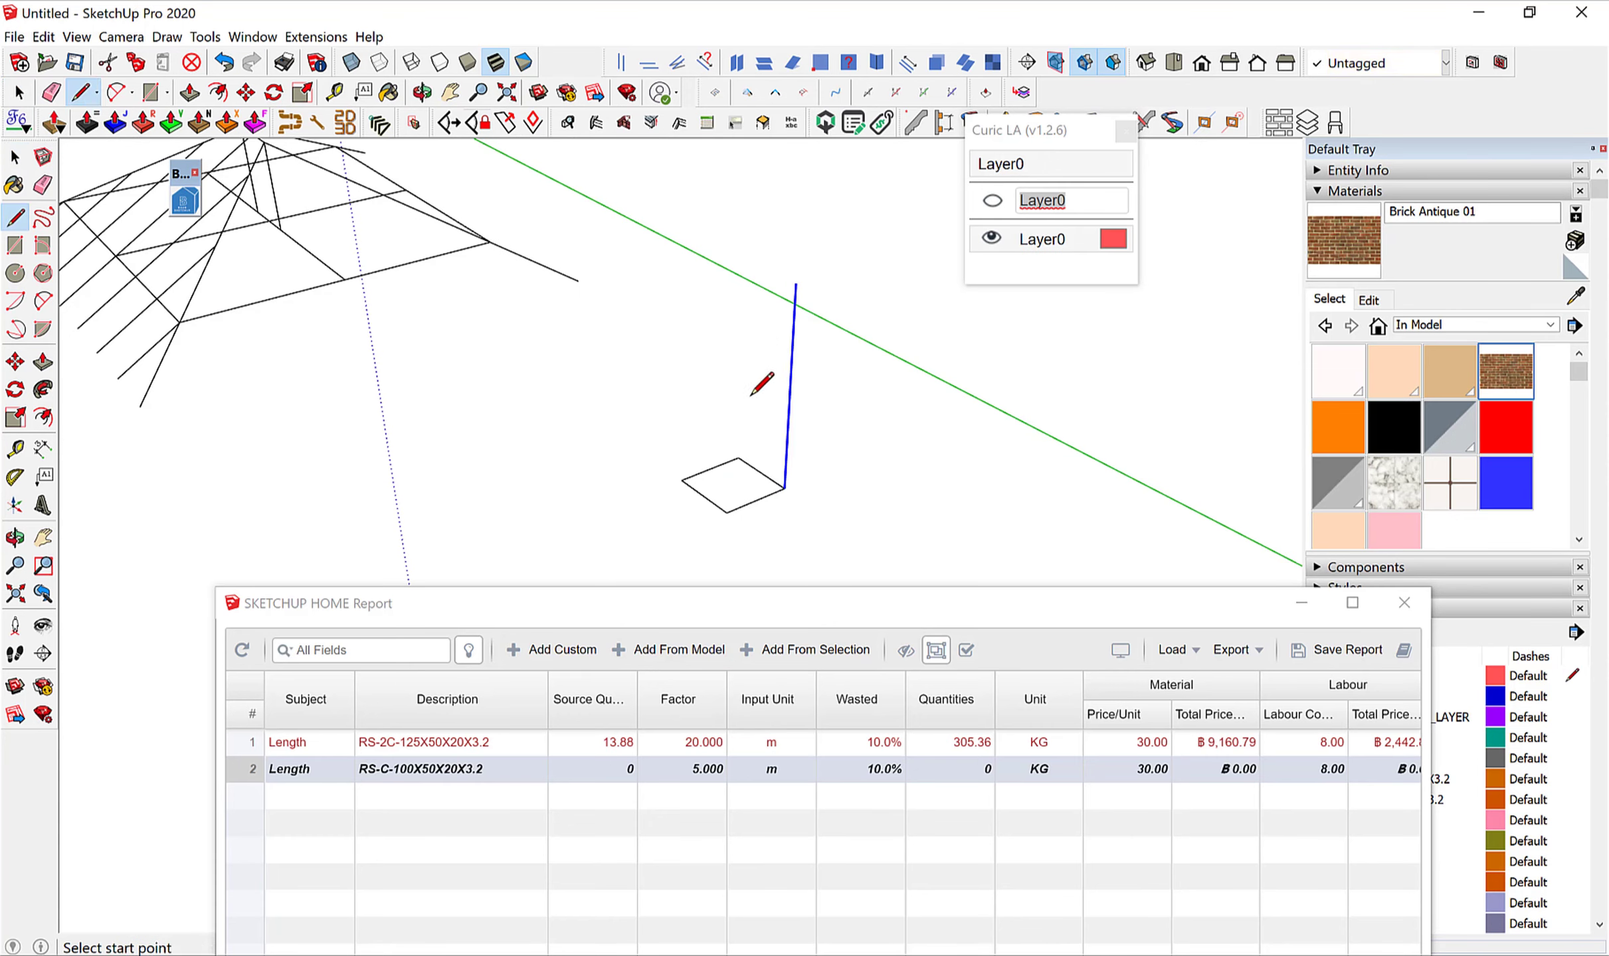
pyautogui.click(738, 458)
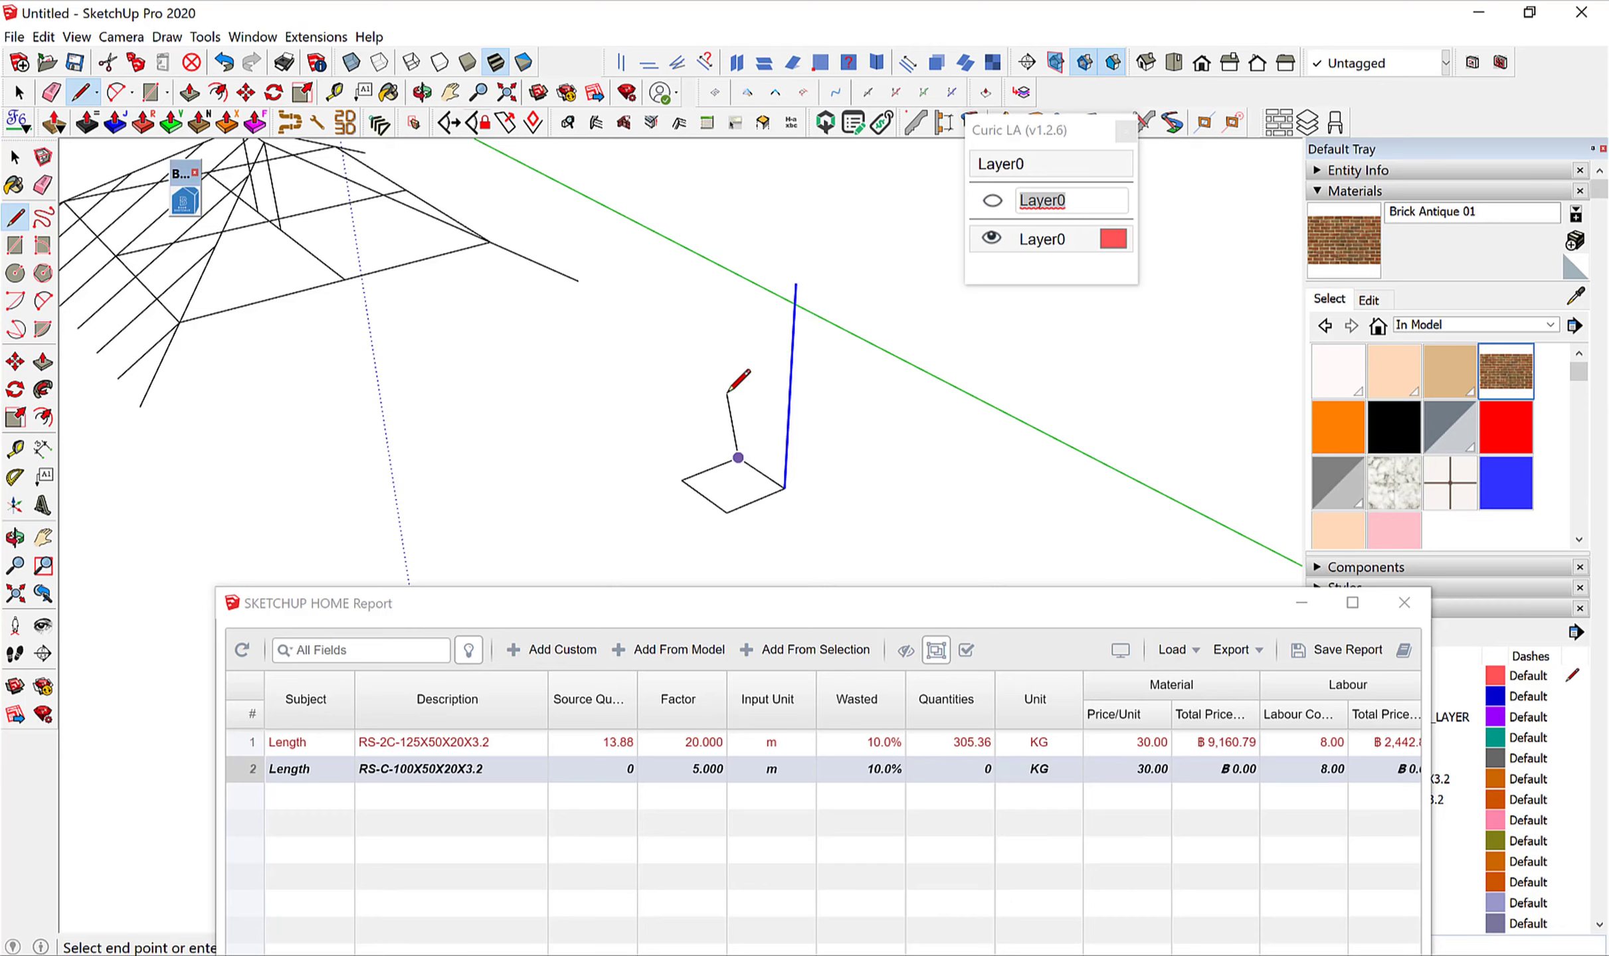
pyautogui.click(795, 284)
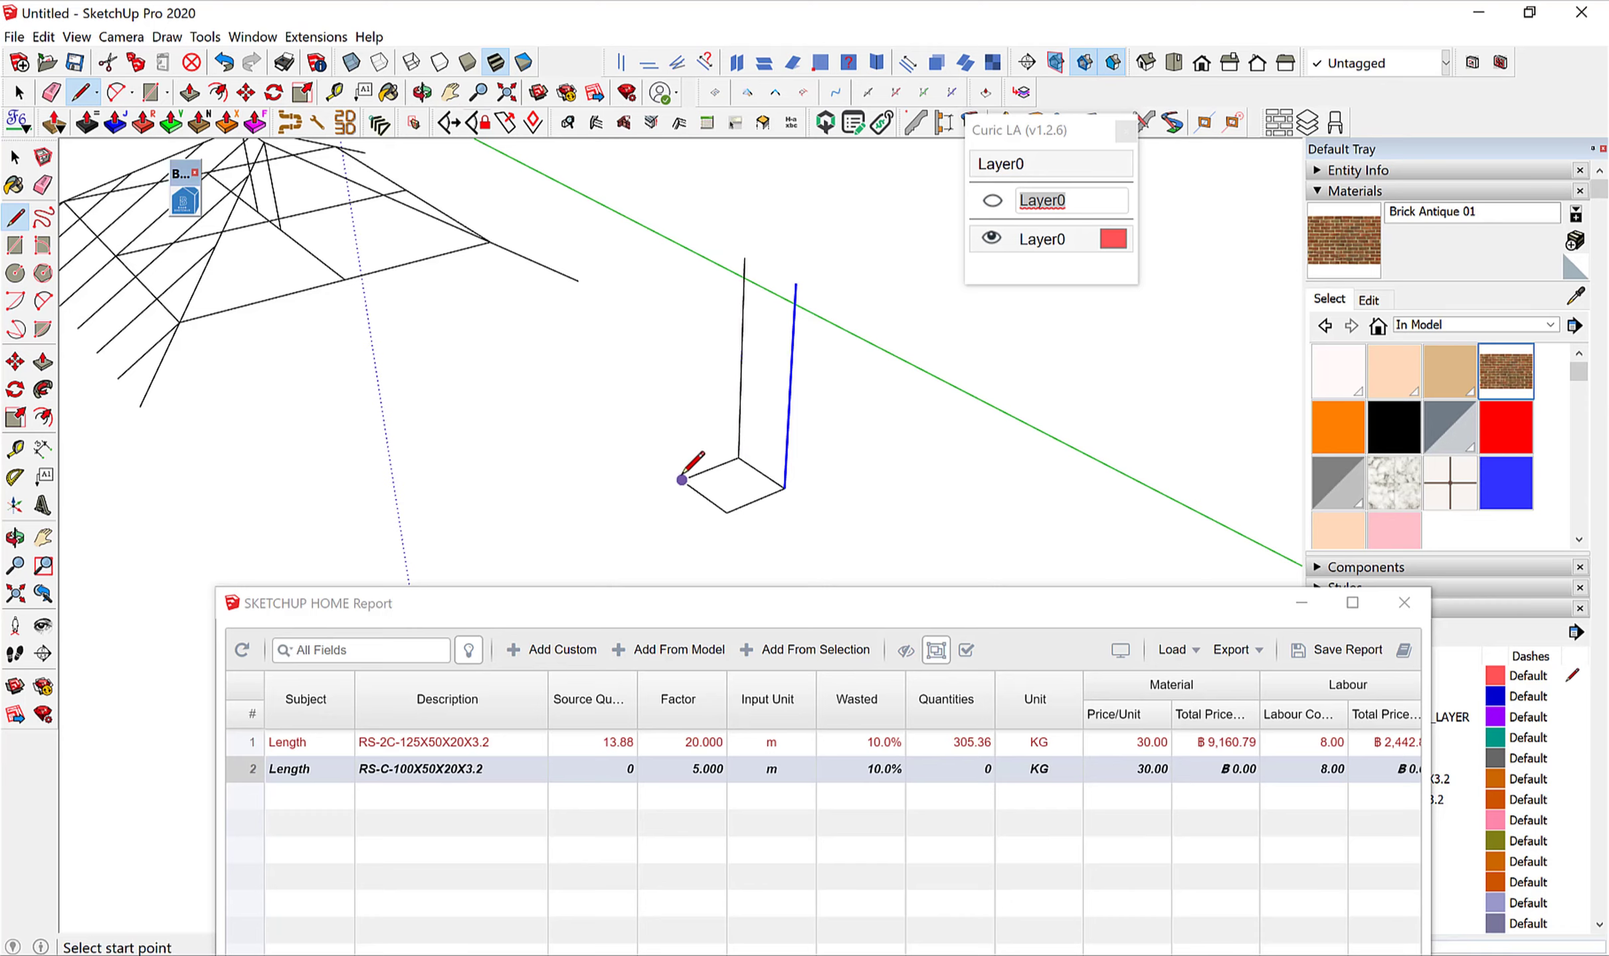
# Draw the remaining two vertical edges and group all four into a box outline.
pyautogui.click(682, 478)
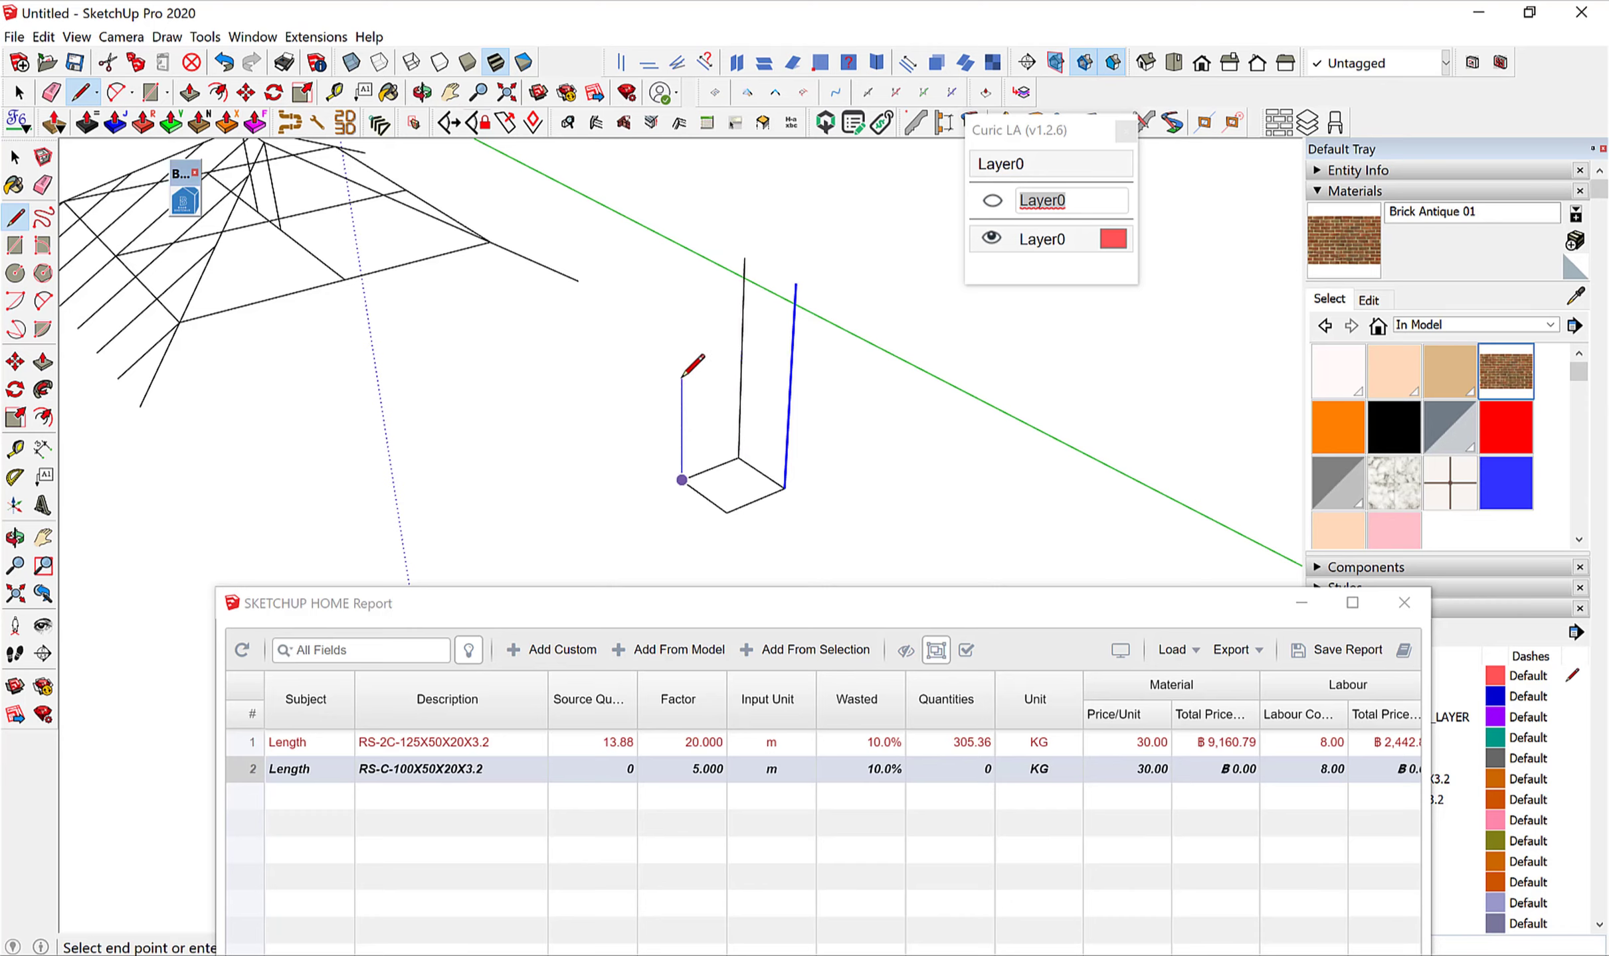
pyautogui.click(744, 258)
pyautogui.click(727, 512)
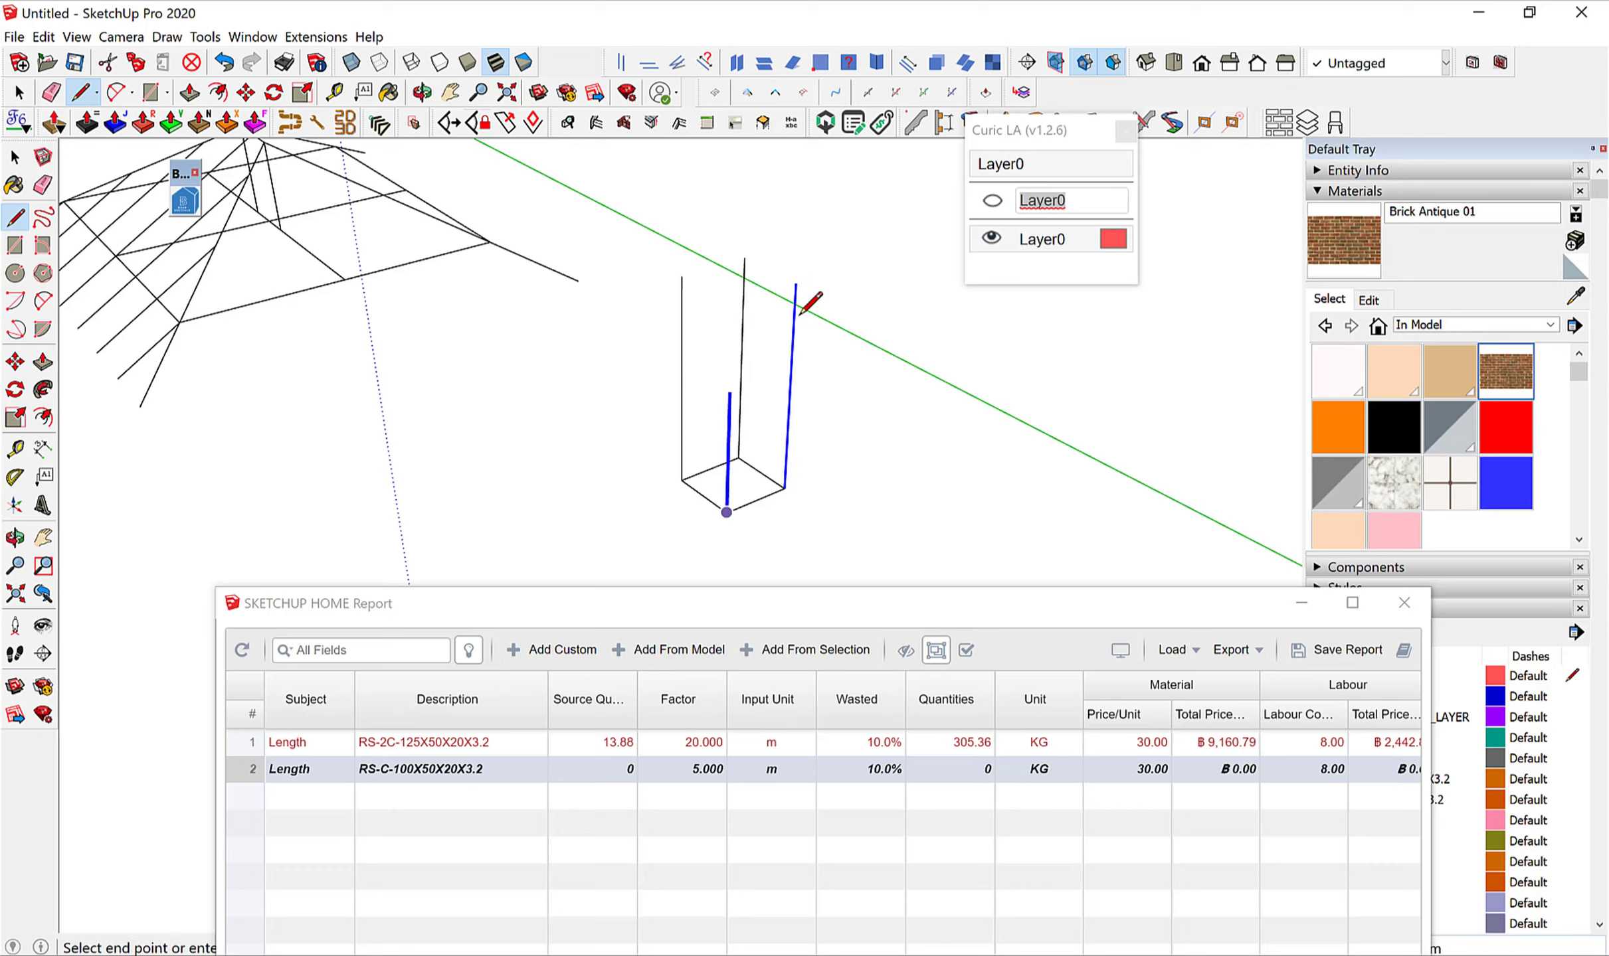
pyautogui.click(808, 281)
pyautogui.press('space')
pyautogui.scroll(1, 785, 362)
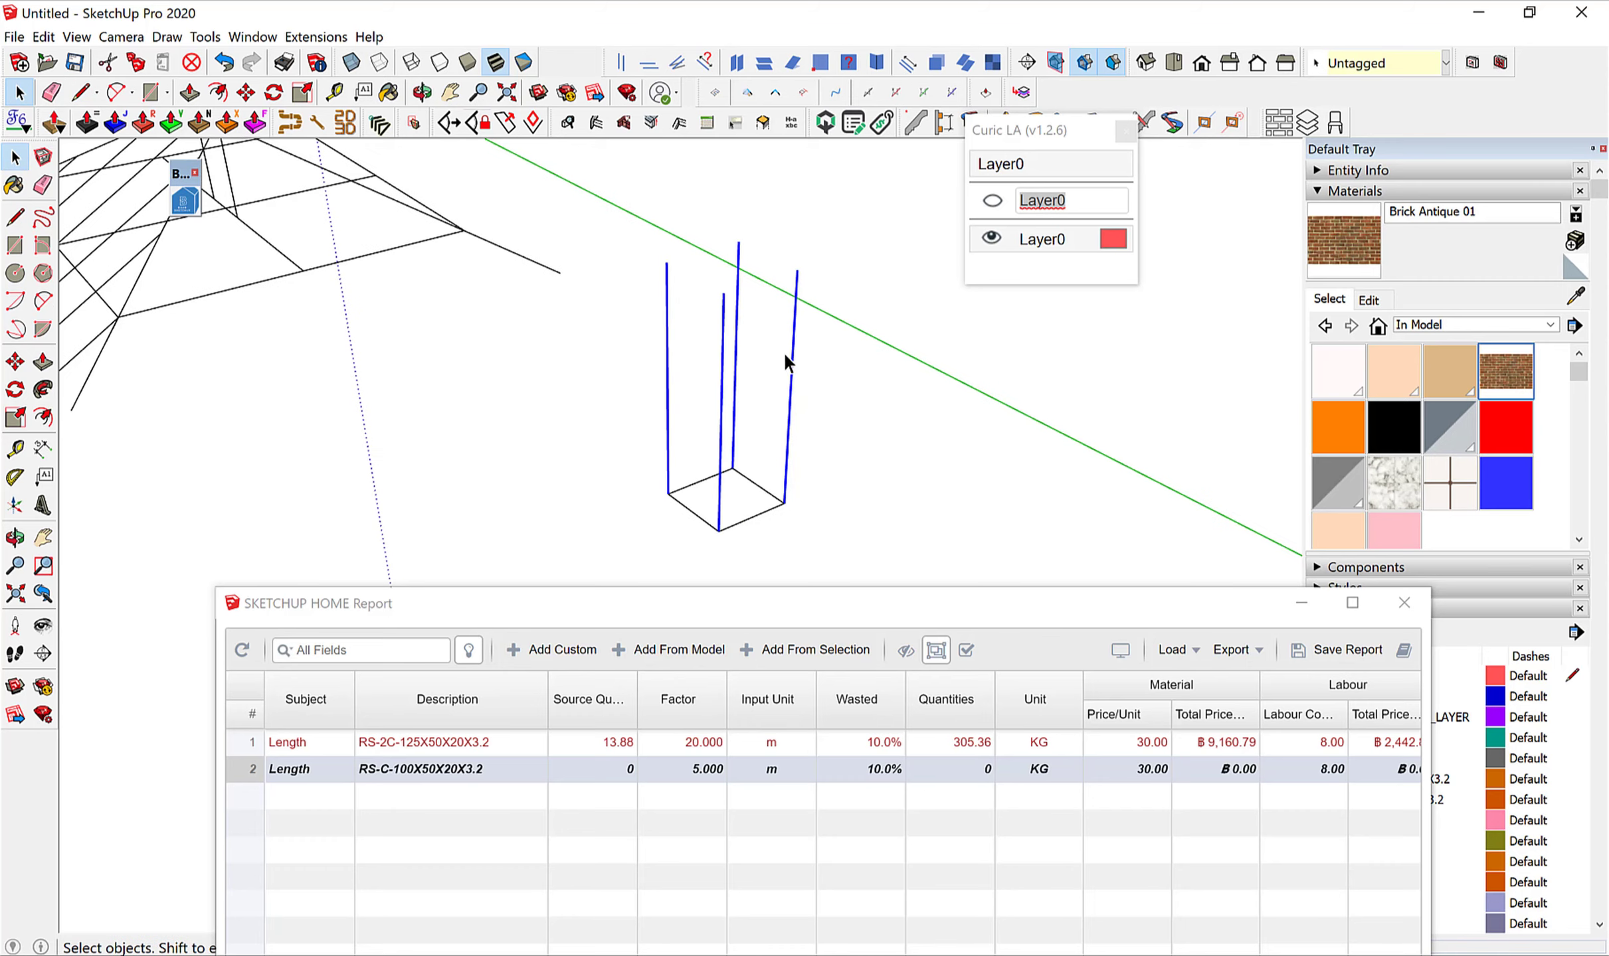
pyautogui.rightClick(796, 343)
pyautogui.click(884, 504)
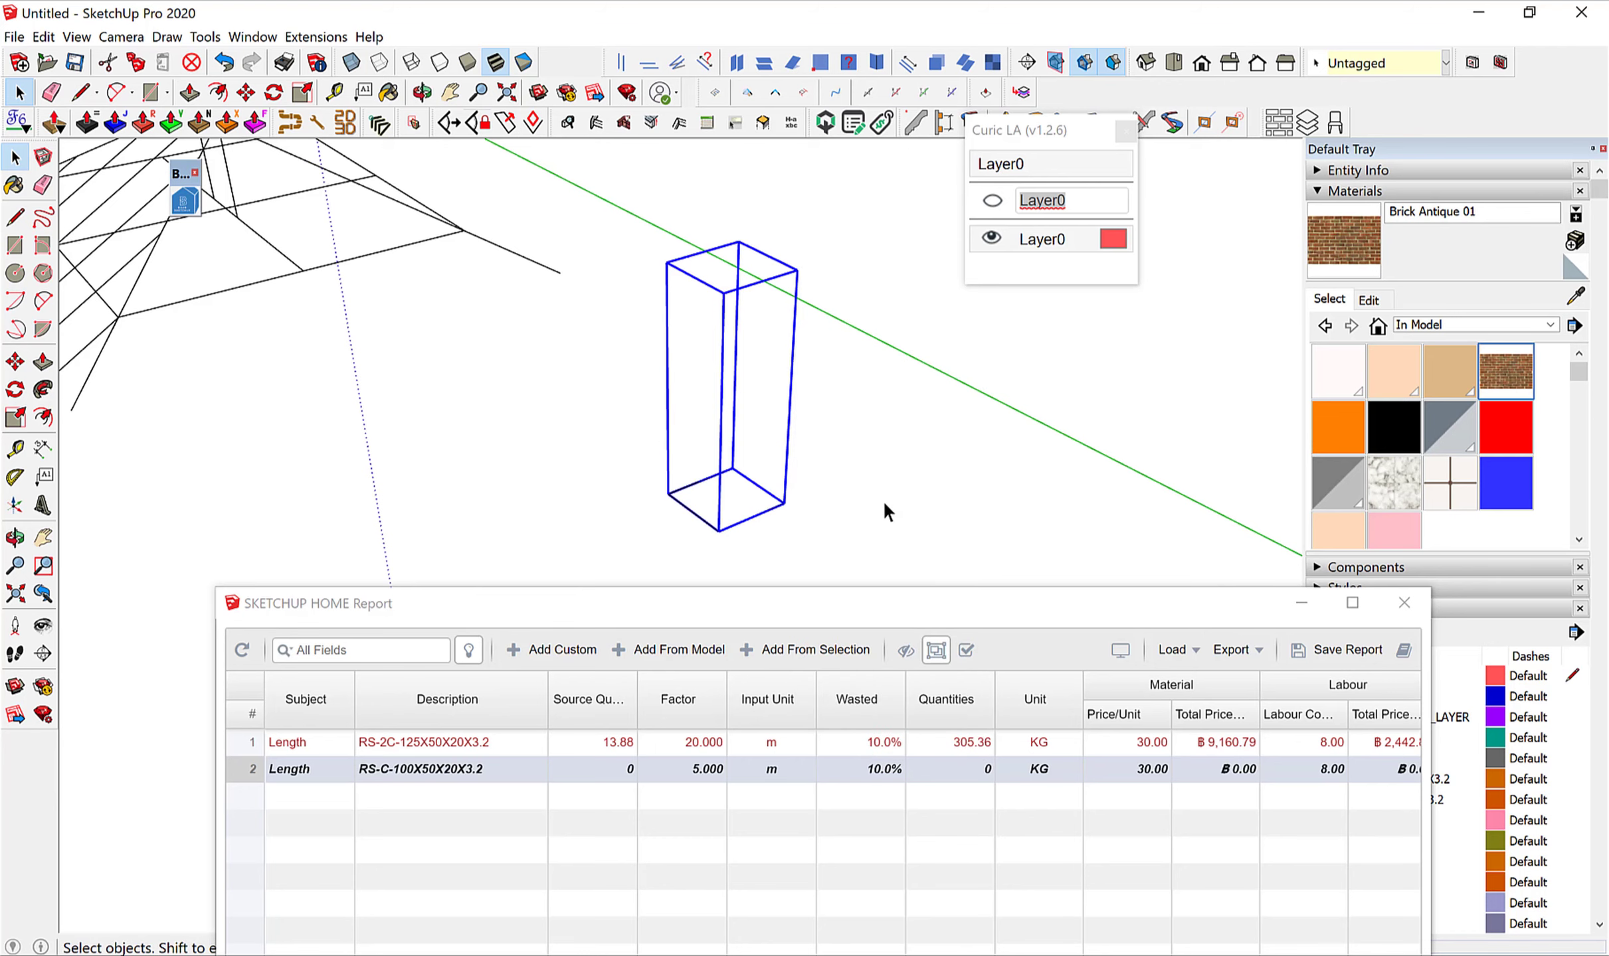
# Tag the vertical bars DB12, scale the box into a taller column, and tag the bottom square RB6.
pyautogui.write('D')
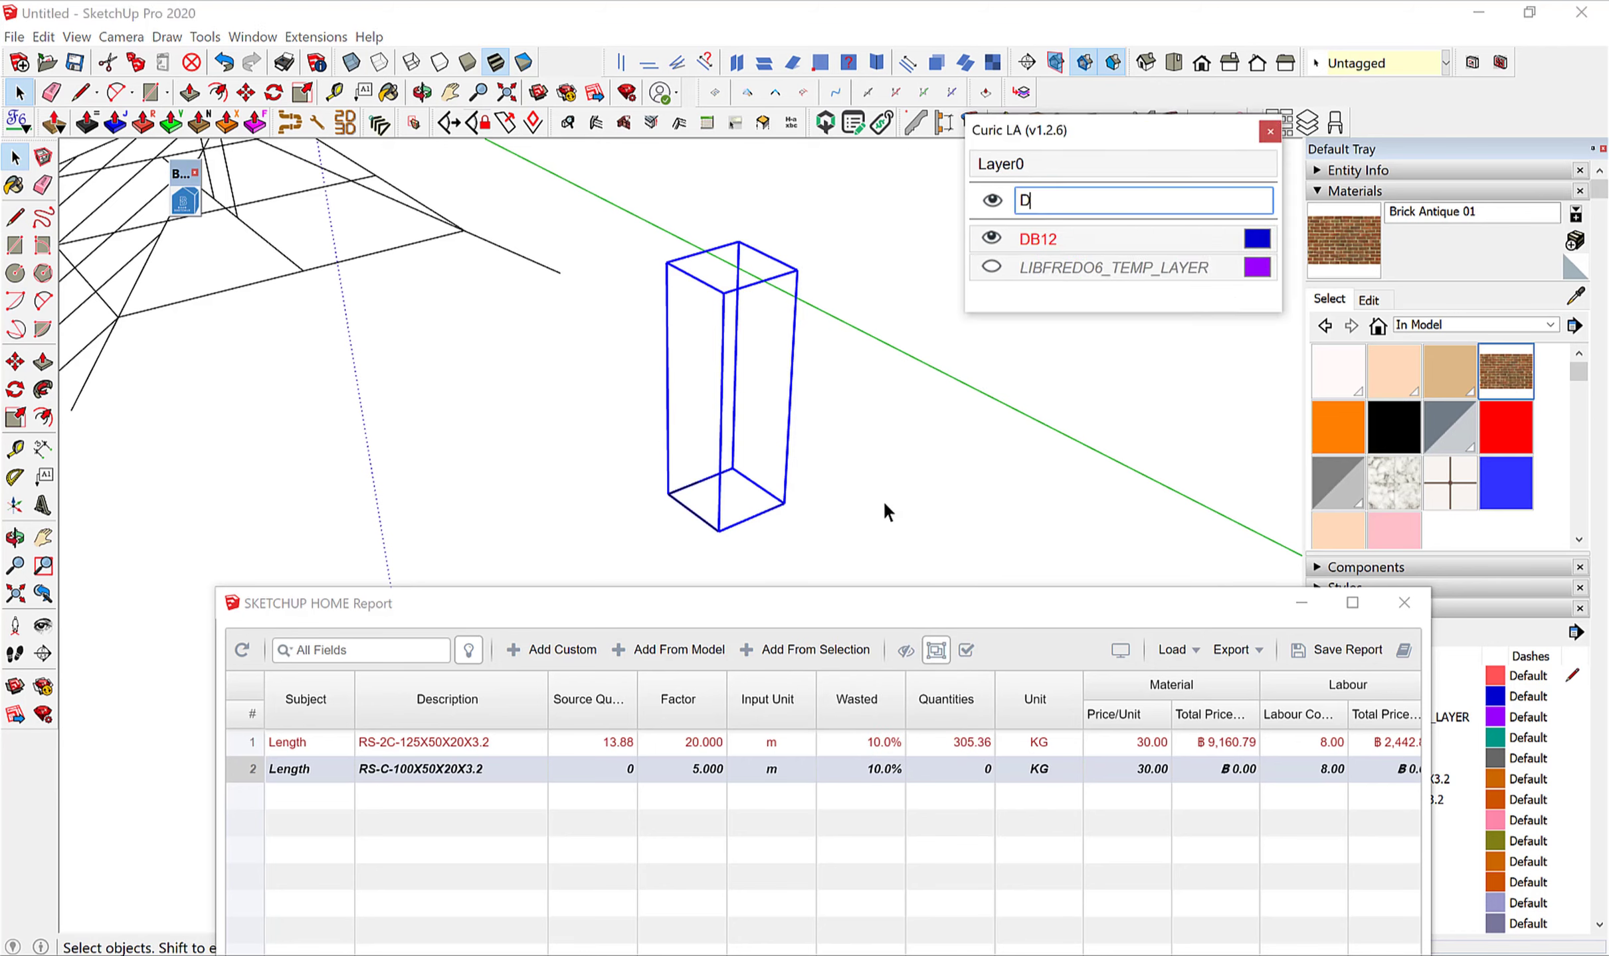
pyautogui.write('B12')
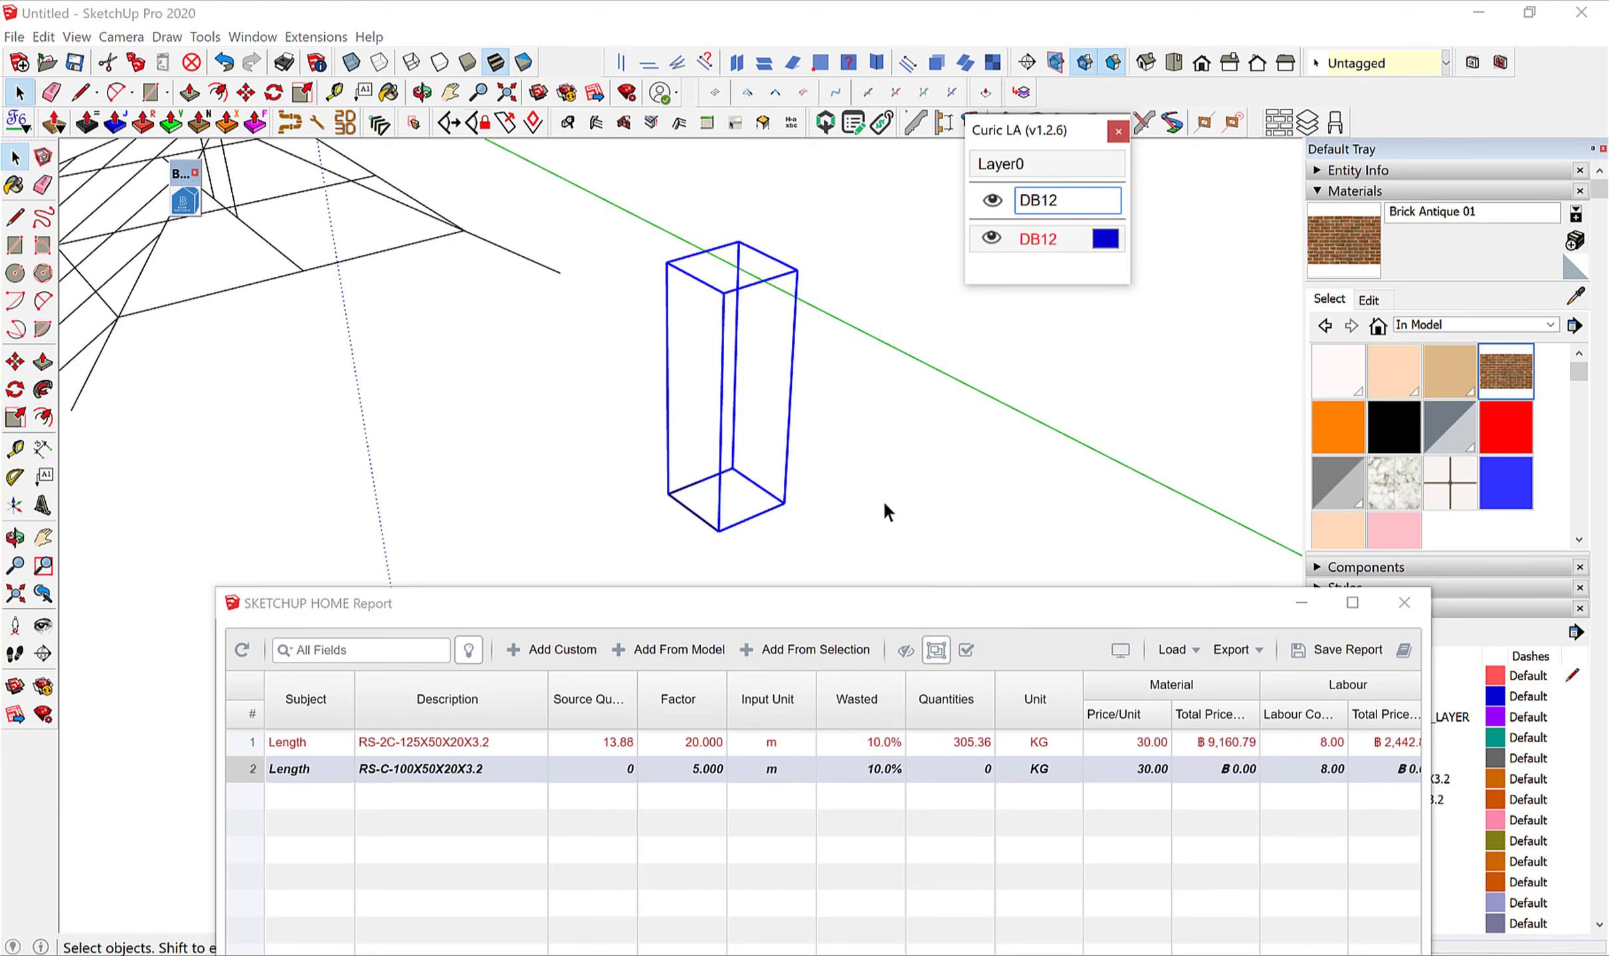
pyautogui.press('Return')
pyautogui.scroll(-3, 890, 465)
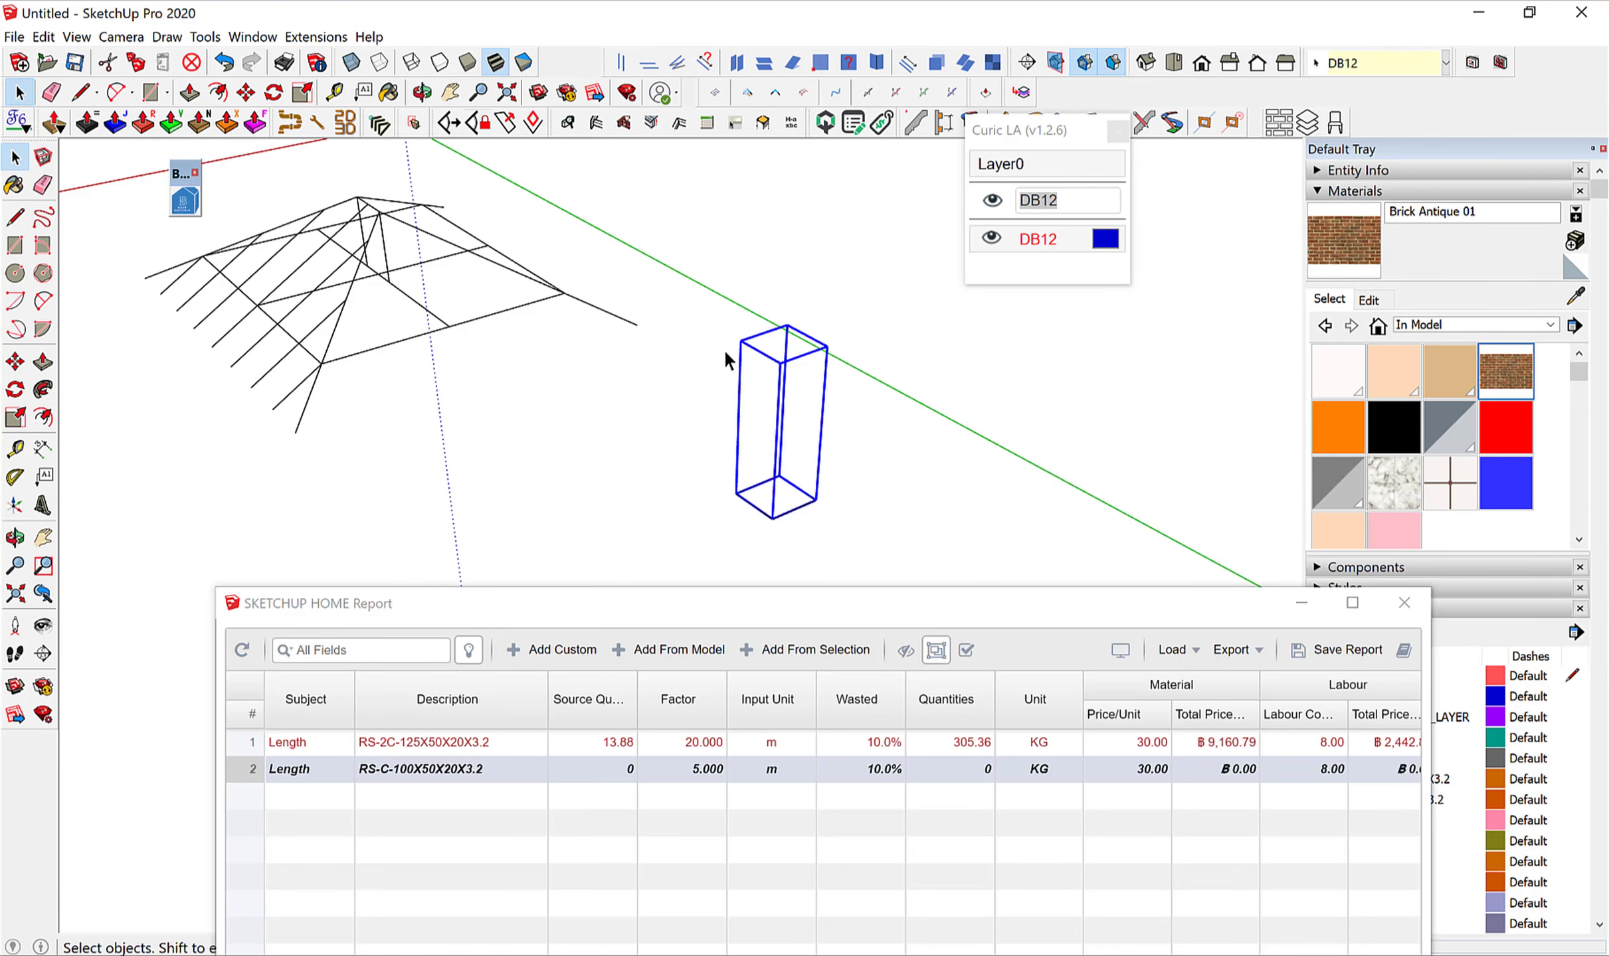
pyautogui.scroll(-2, 725, 356)
pyautogui.press('s')
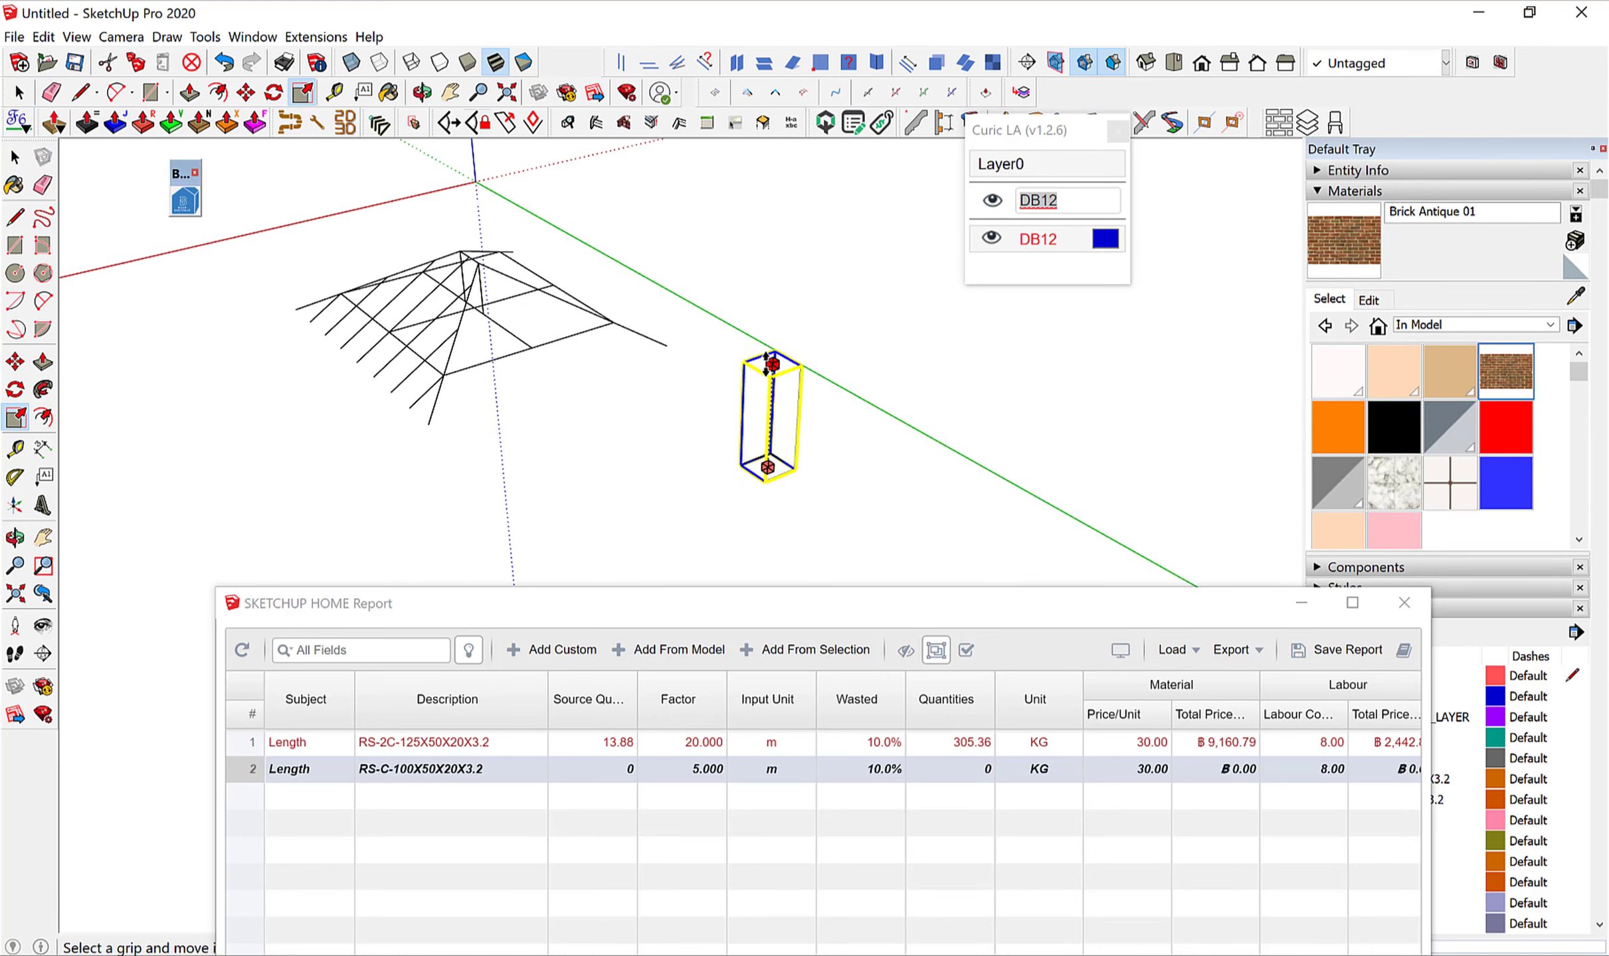
pyautogui.moveTo(771, 364); pyautogui.dragTo(826, 370)
pyautogui.press('space')
pyautogui.scroll(2, 683, 413)
pyautogui.write('RB6')
pyautogui.press('Return')
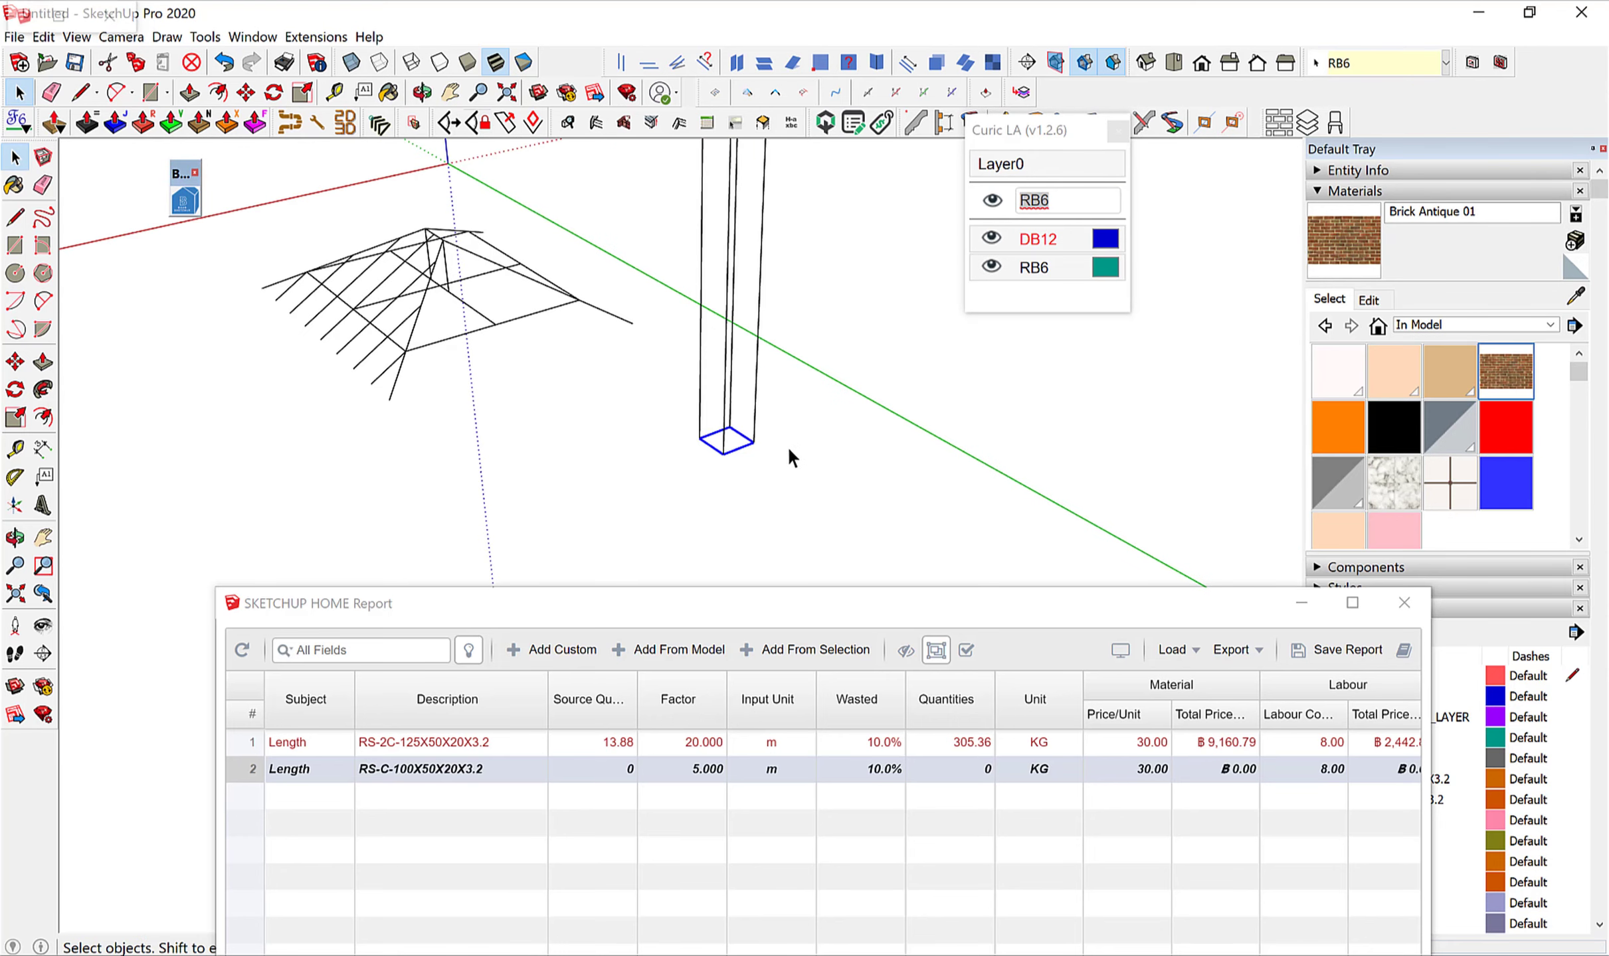
pyautogui.scroll(3, 792, 458)
# Copy the RB6 square 500 up the column and repeat it x10 to stack the ties.
pyautogui.press('m')
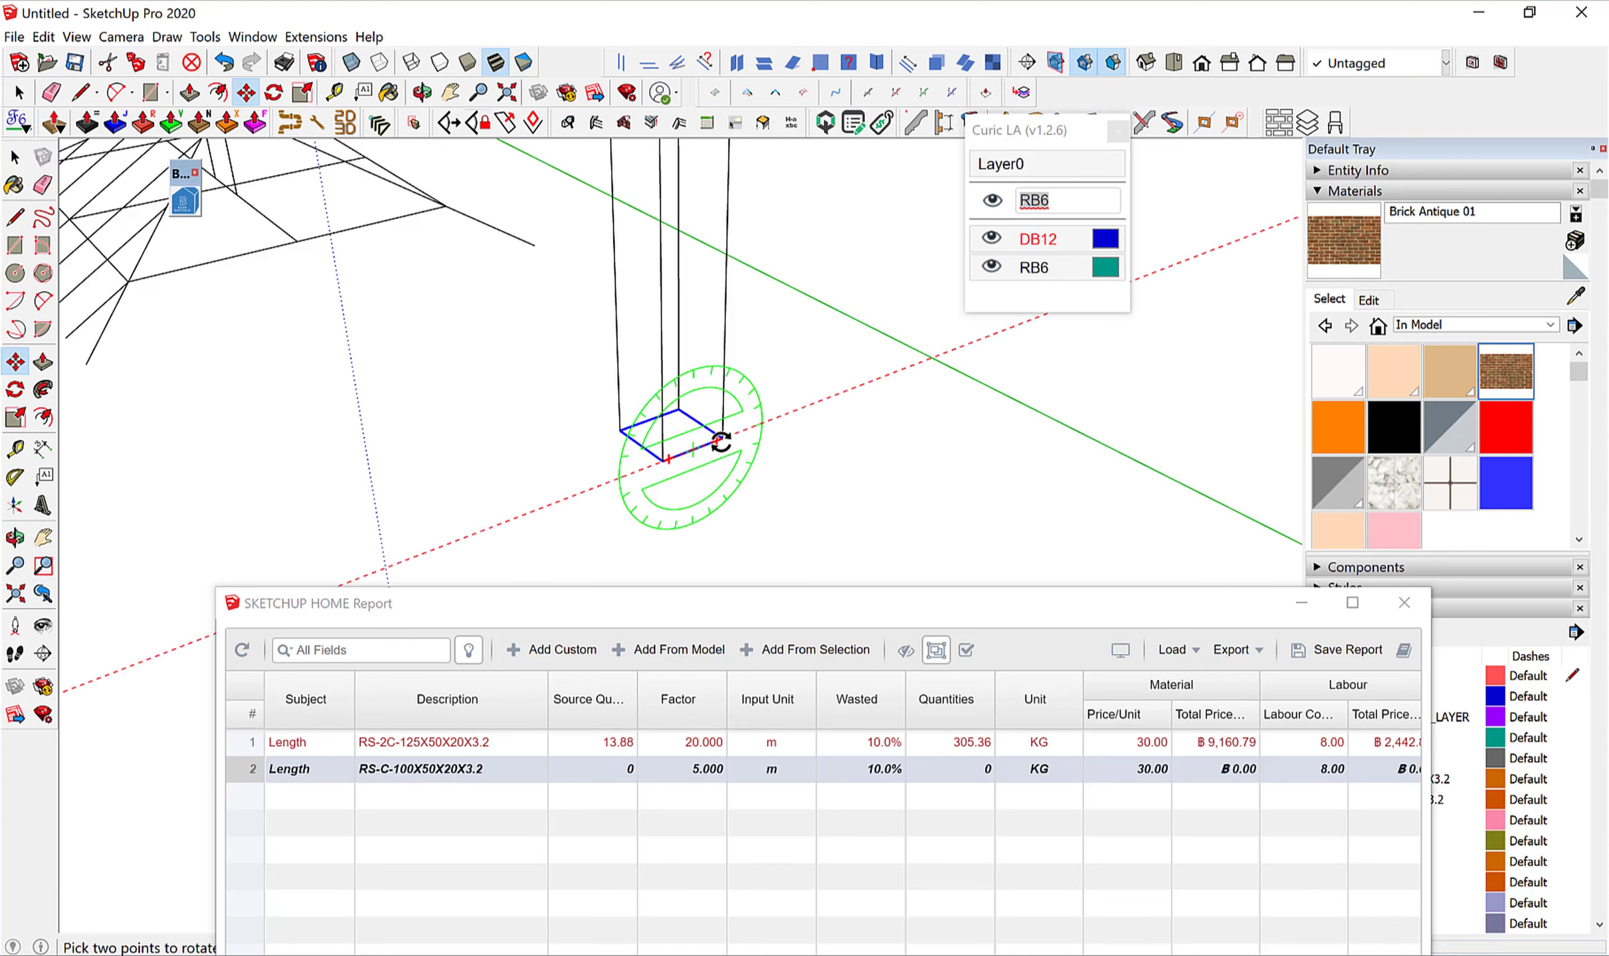
pyautogui.press('ctrl')
pyautogui.click(723, 438)
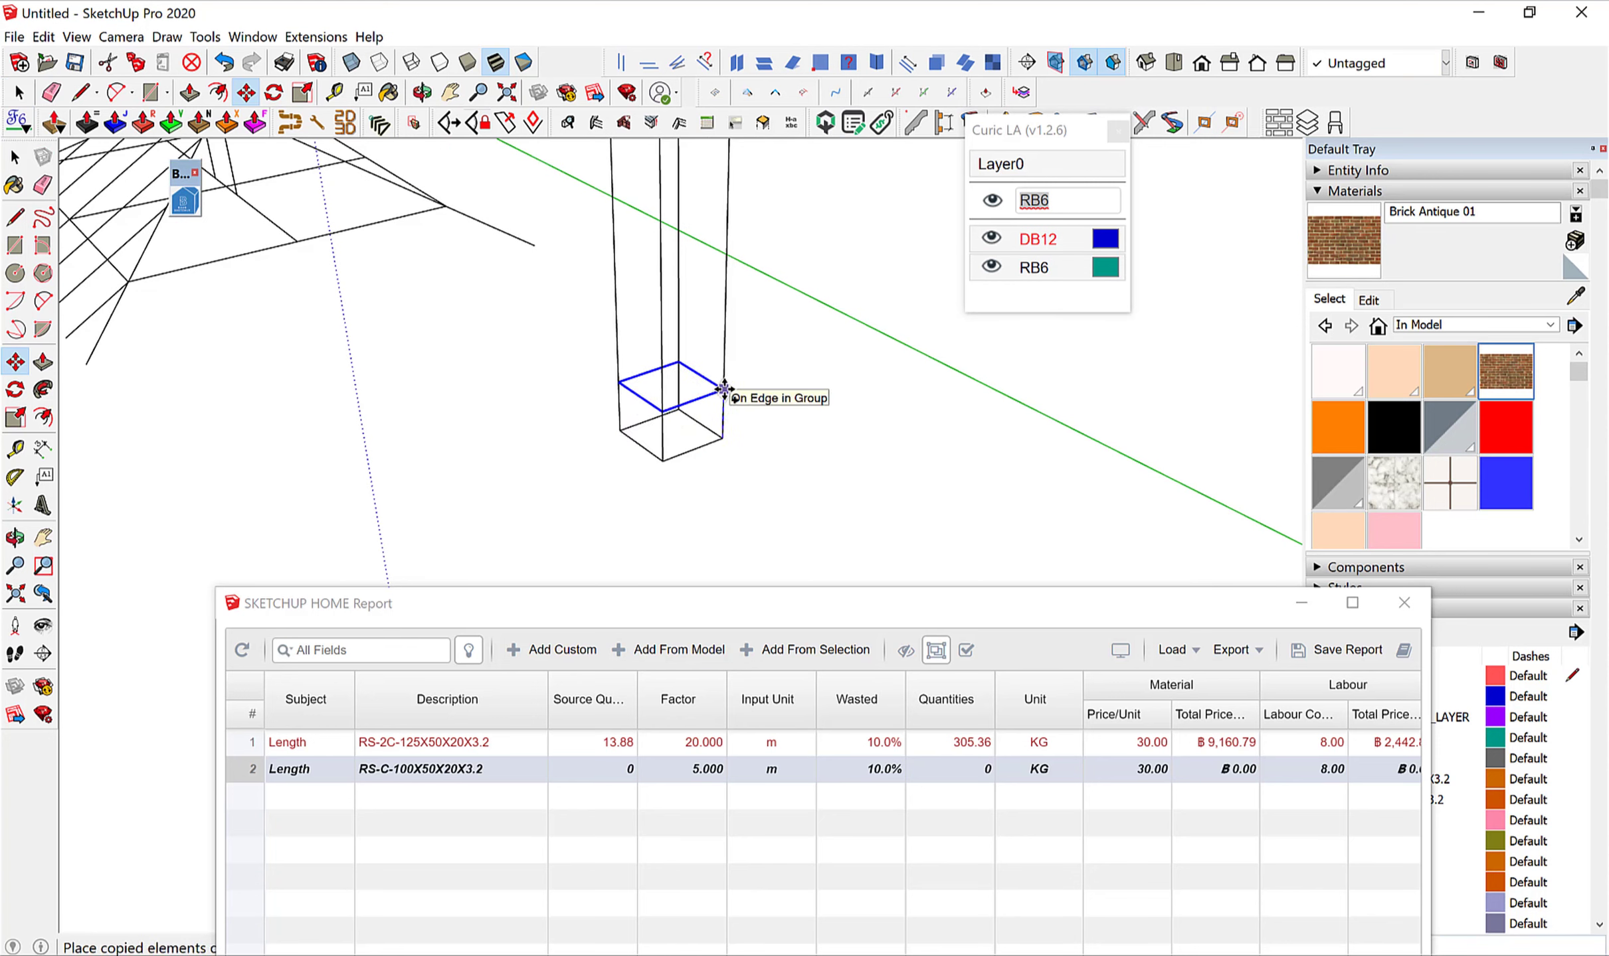
pyautogui.write('50')
pyautogui.press('Return')
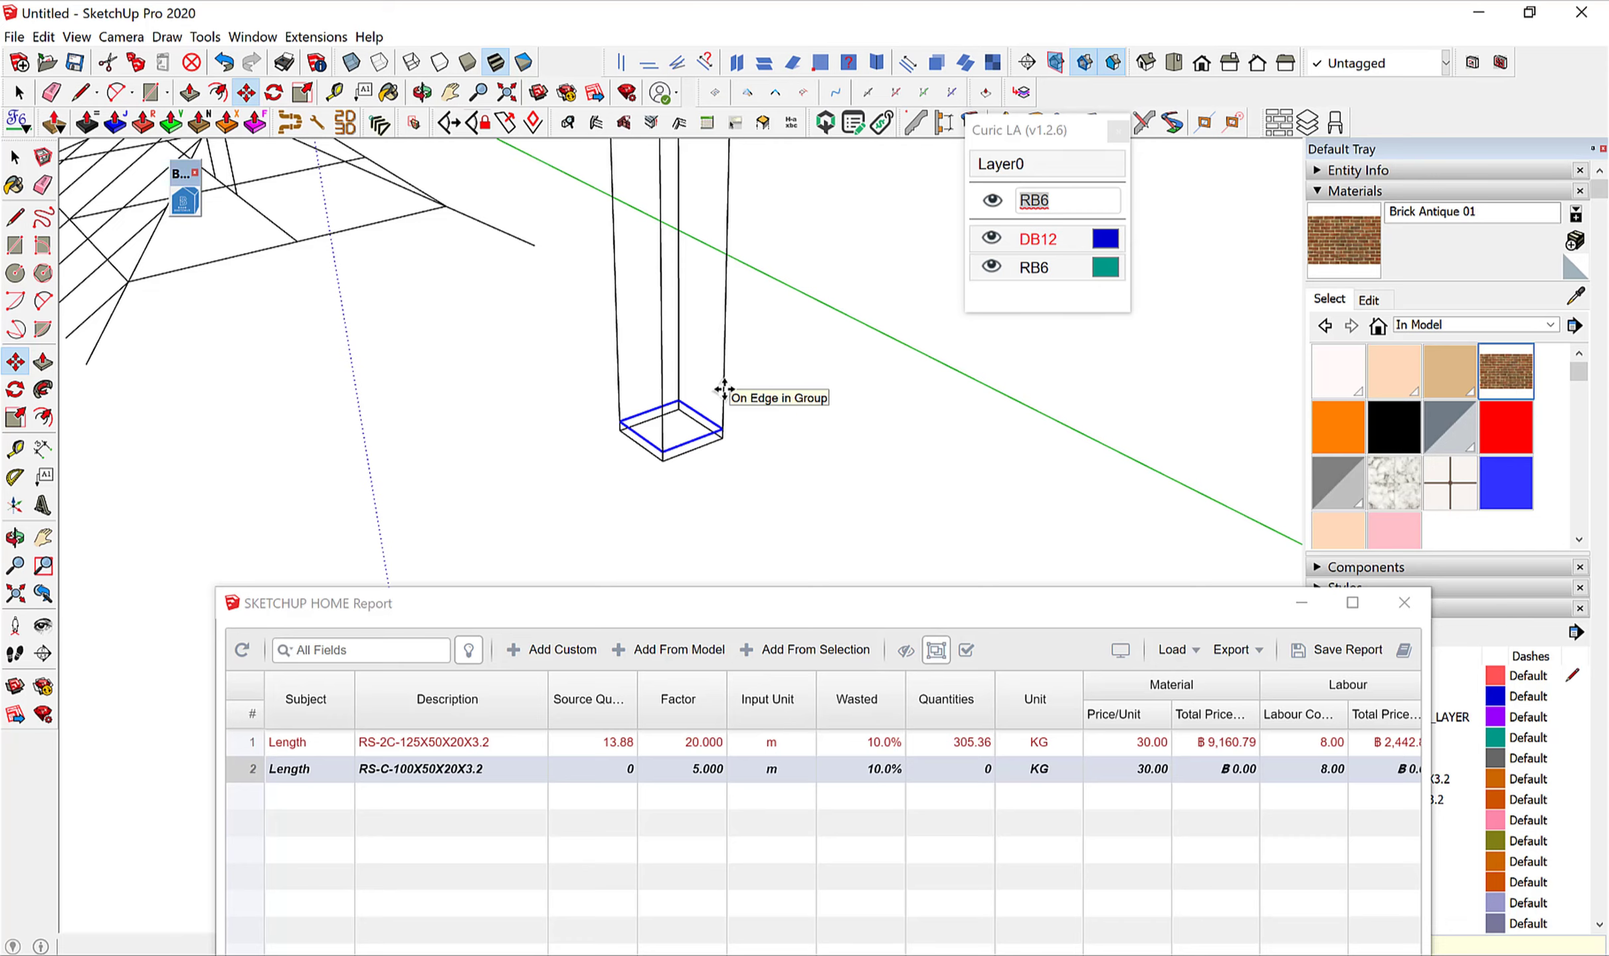
pyautogui.write('500')
pyautogui.press('Return')
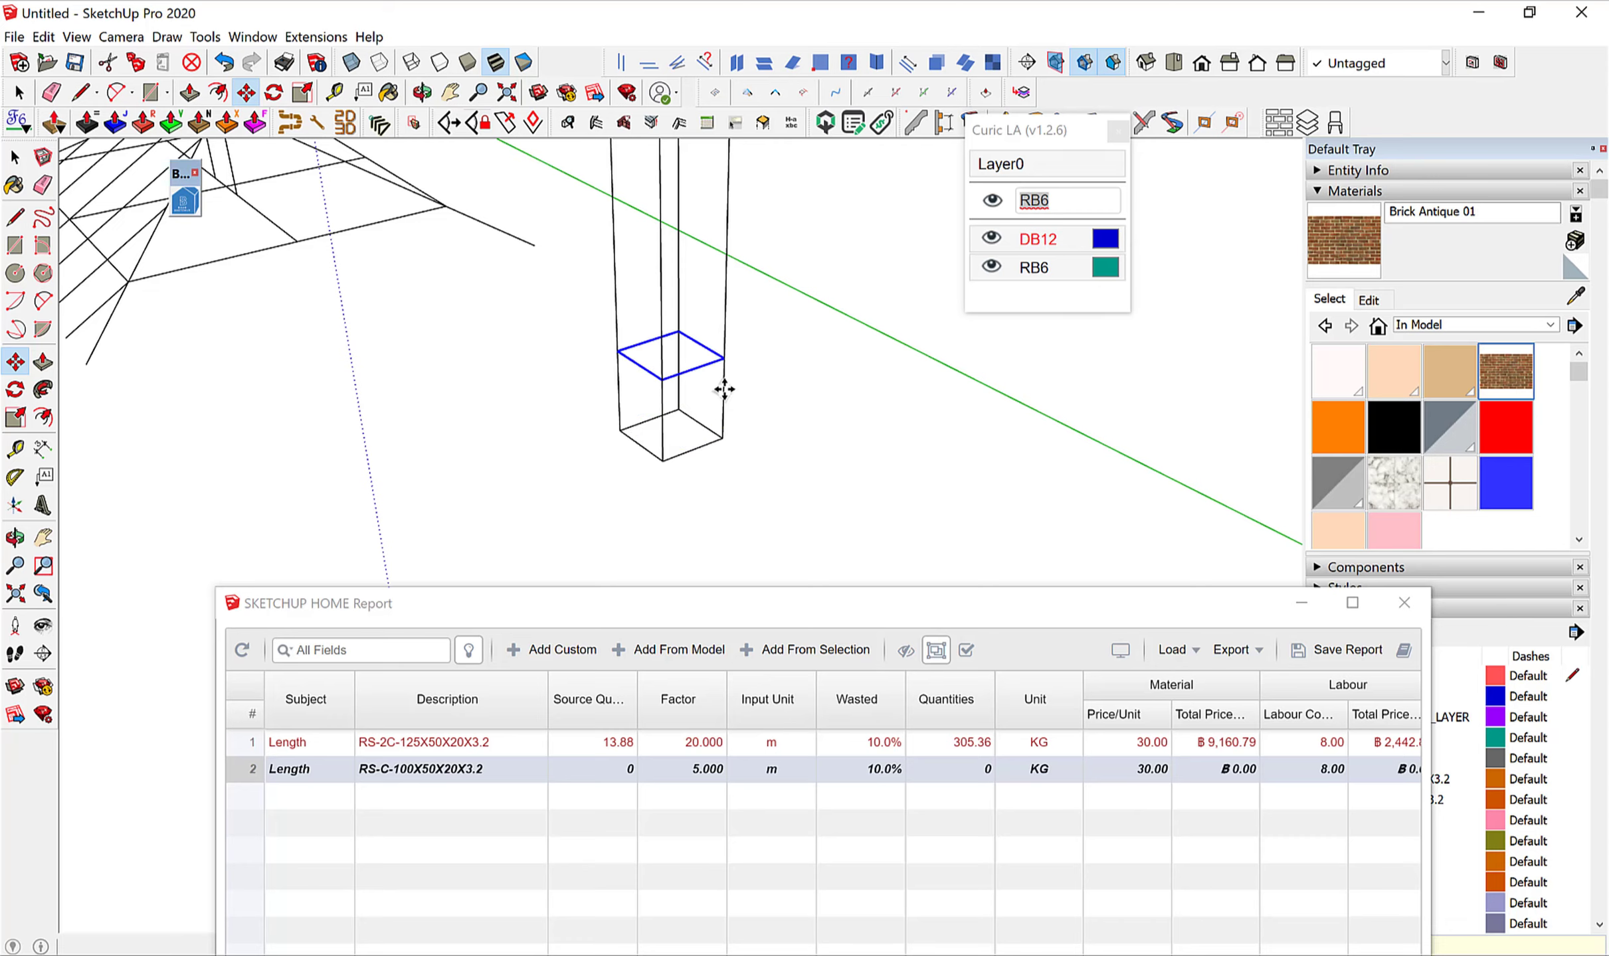
pyautogui.write('x10')
pyautogui.press('Return')
pyautogui.scroll(-3, 772, 489)
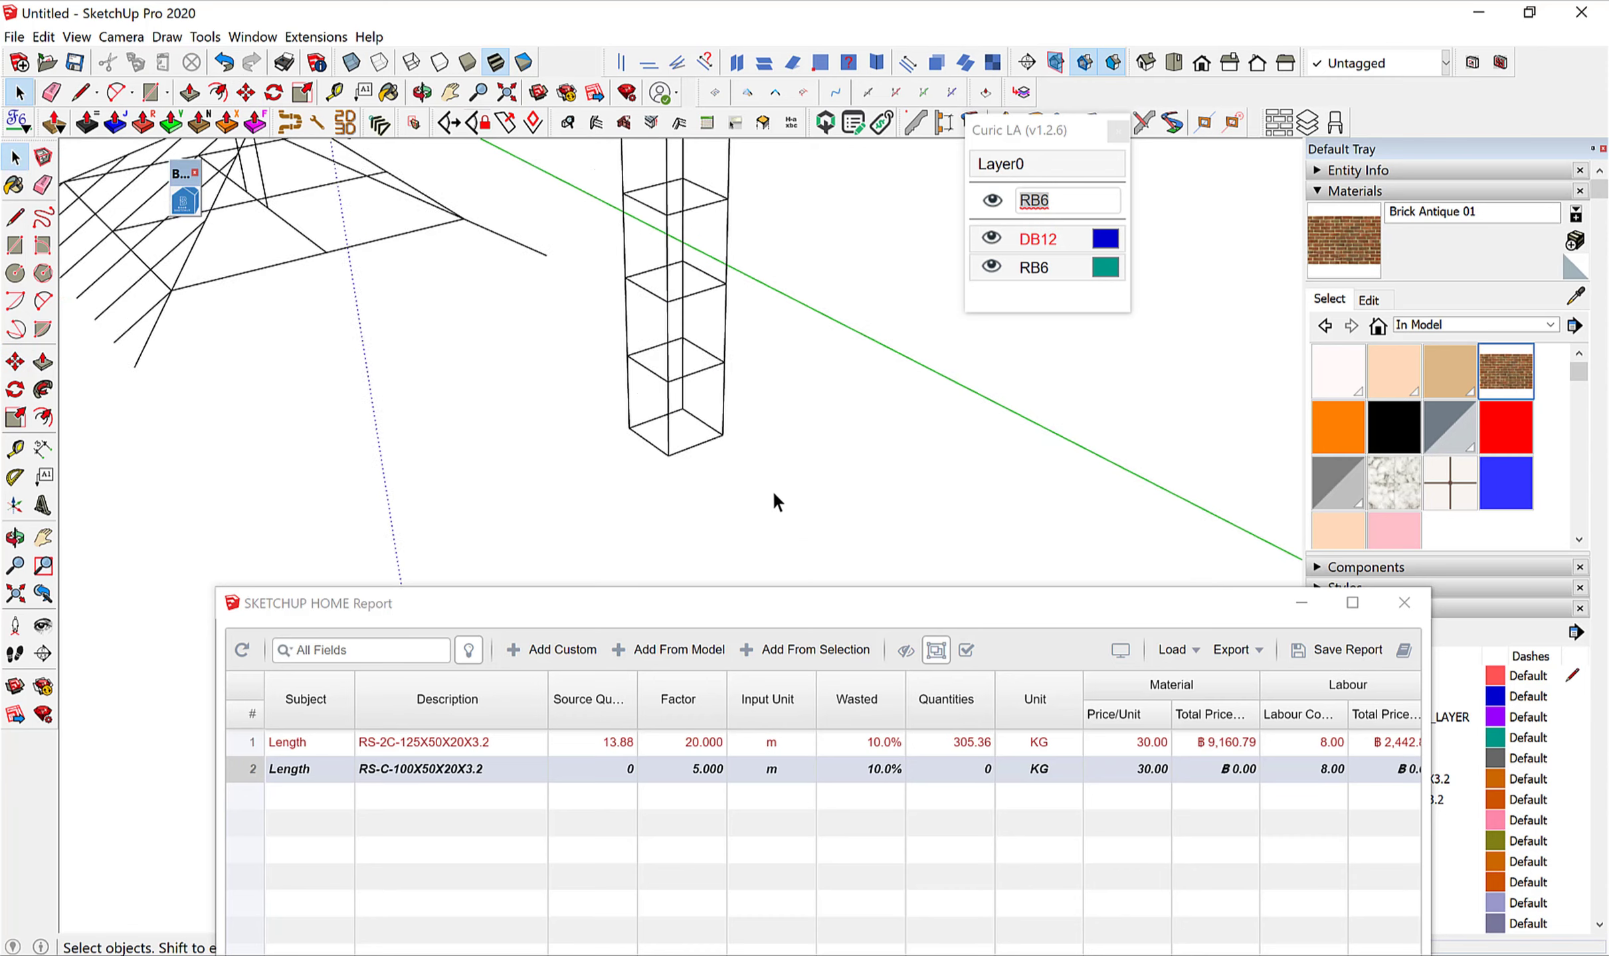
pyautogui.scroll(-3, 763, 525)
pyautogui.moveTo(763, 525); pyautogui.dragTo(710, 237, button='middle')
# Add RB6 and DB12 tag rows via Add From Model, apply, then minimize the Home Report.
pyautogui.moveTo(710, 238); pyautogui.dragTo(792, 323)
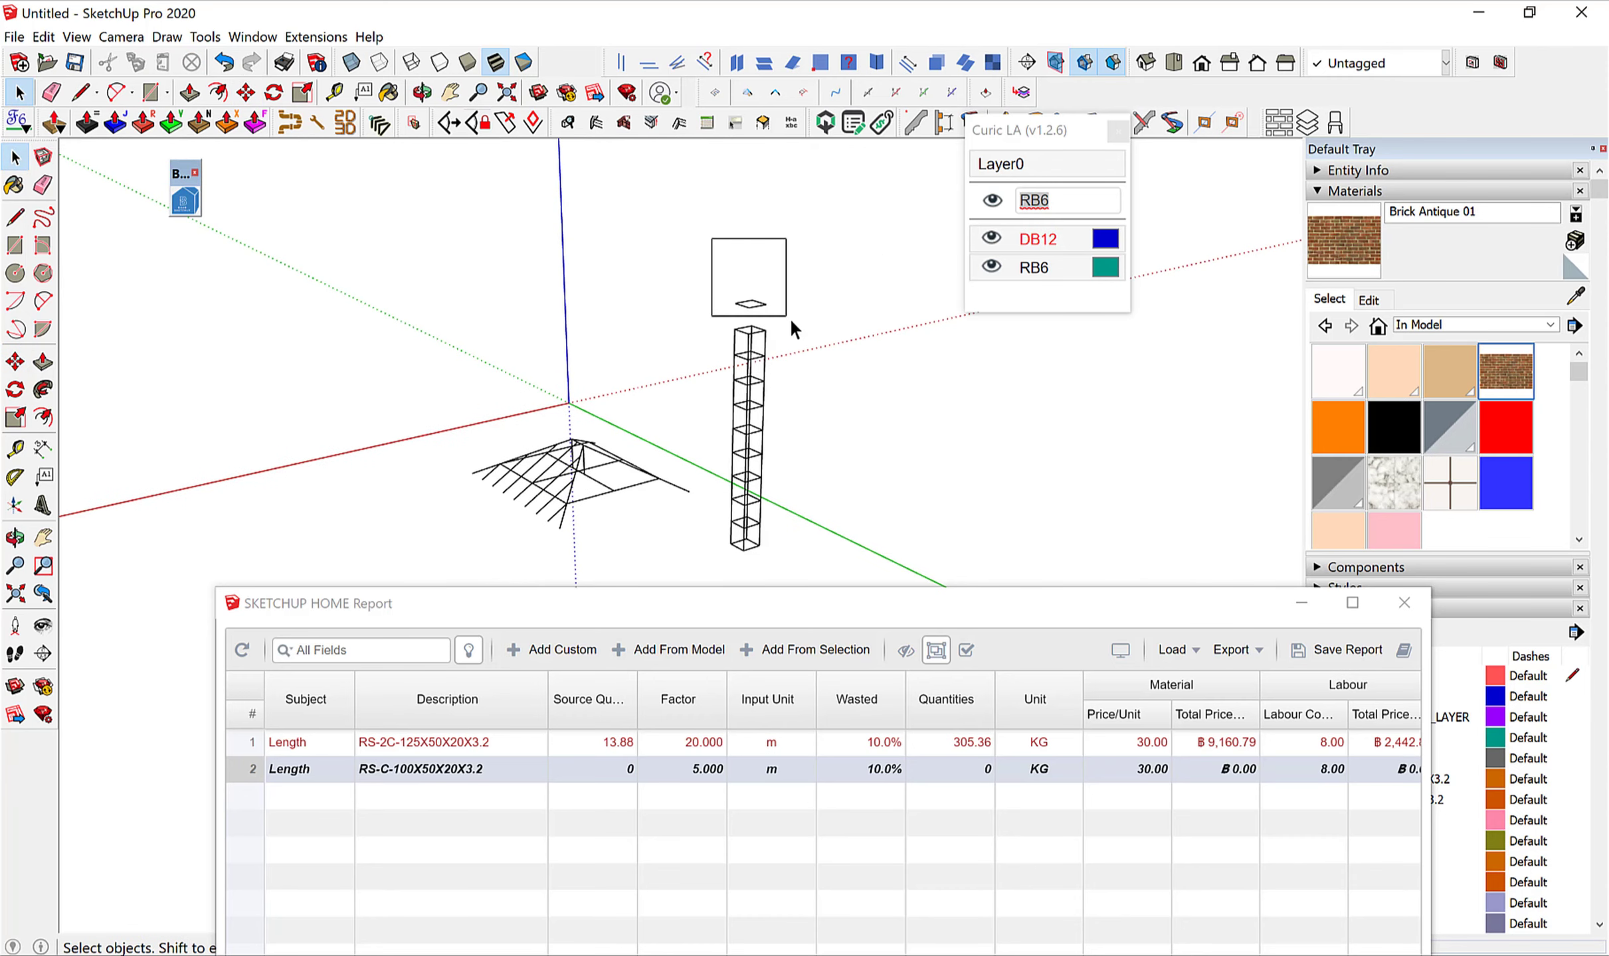
pyautogui.click(791, 322)
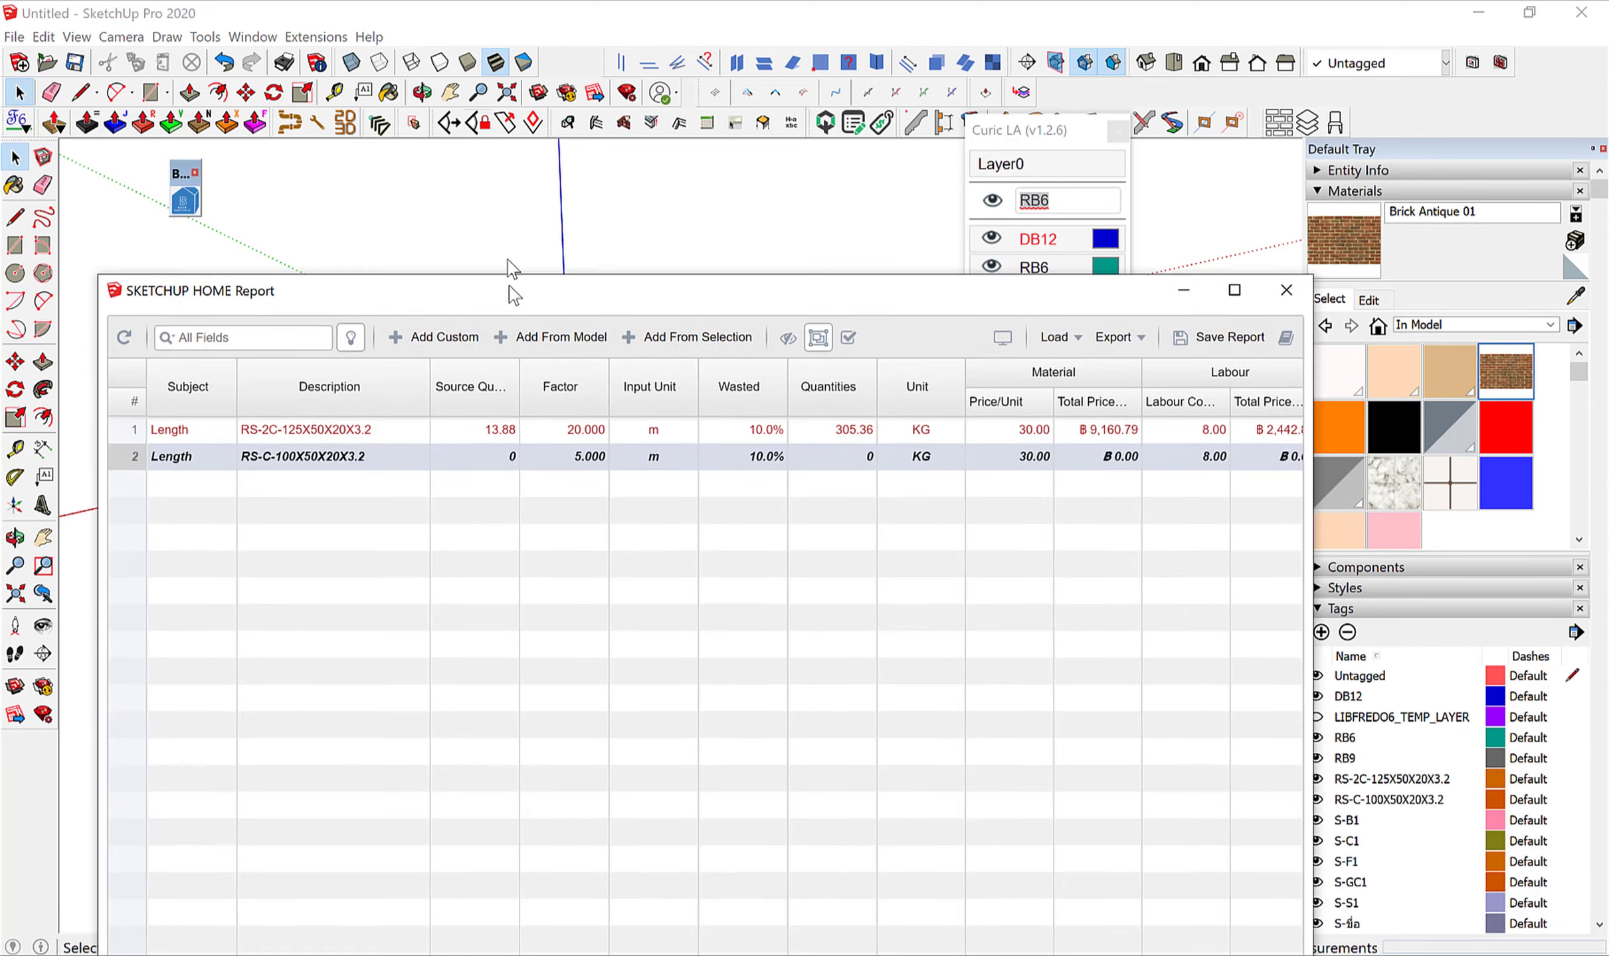
pyautogui.moveTo(631, 611); pyautogui.dragTo(507, 241)
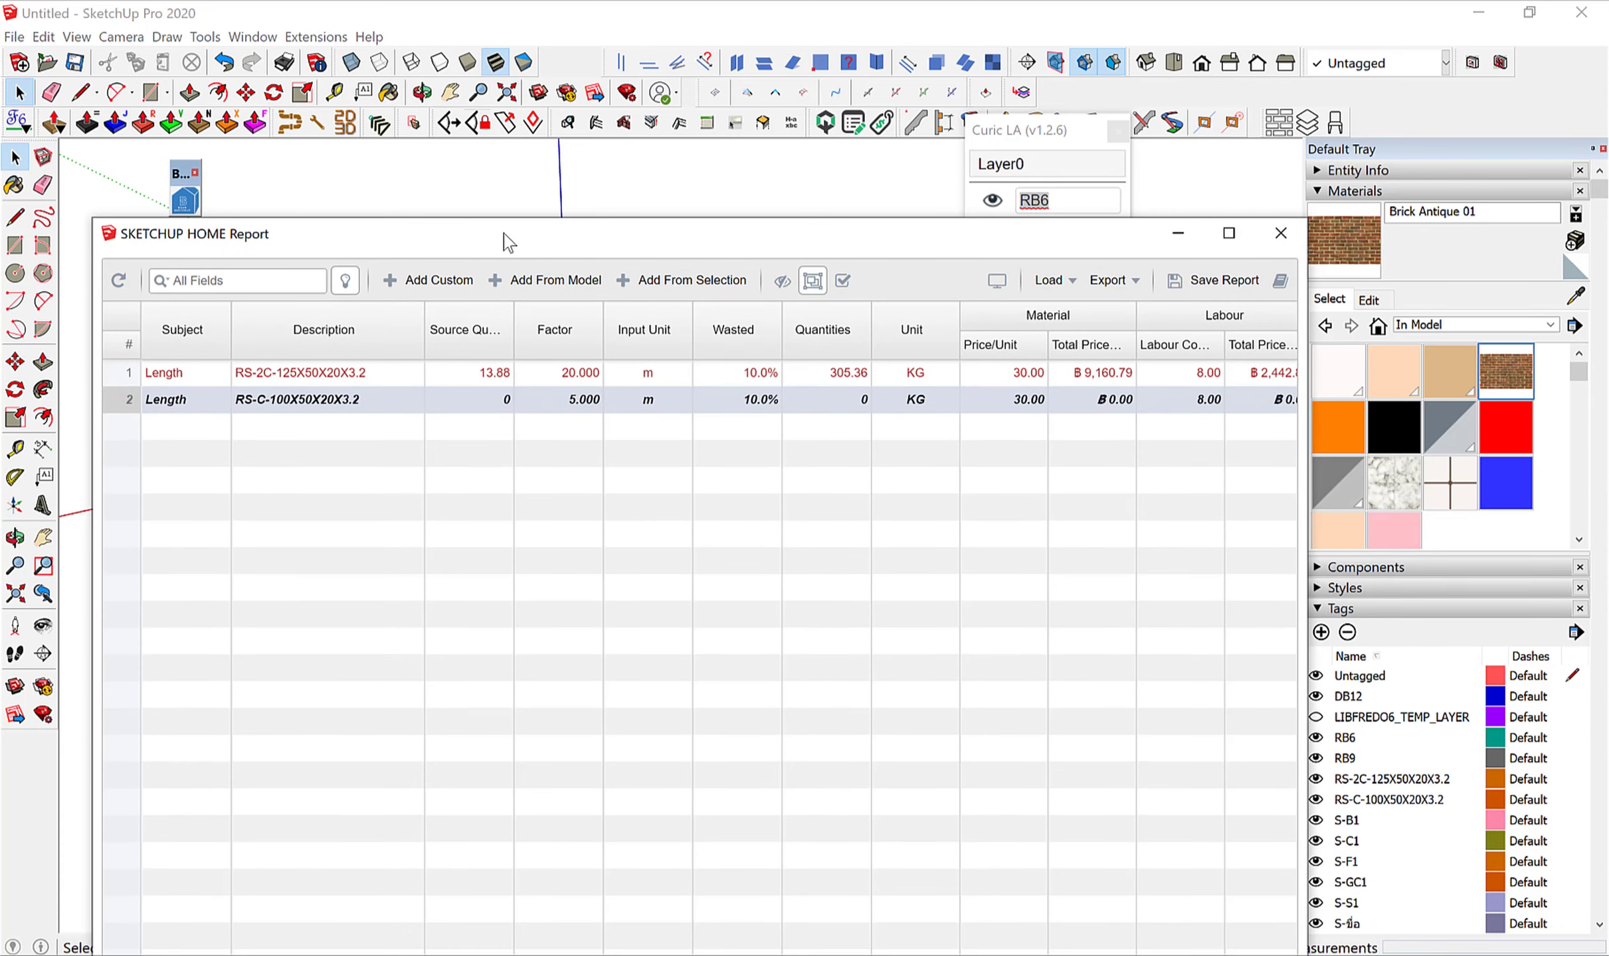
pyautogui.click(538, 282)
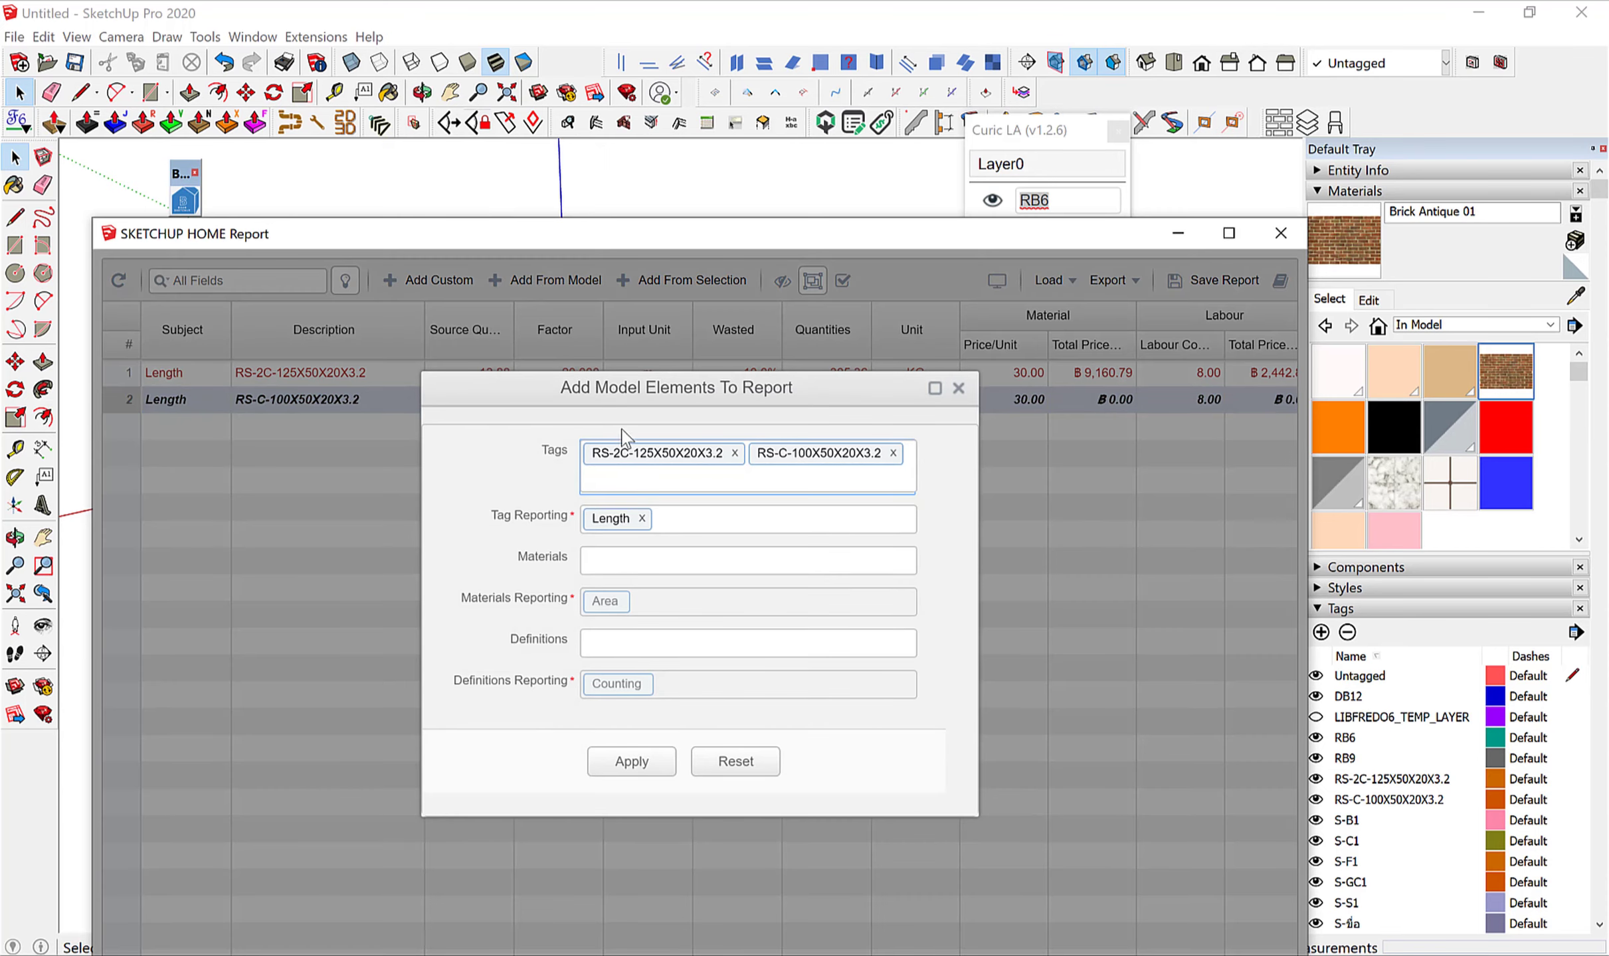
pyautogui.click(628, 477)
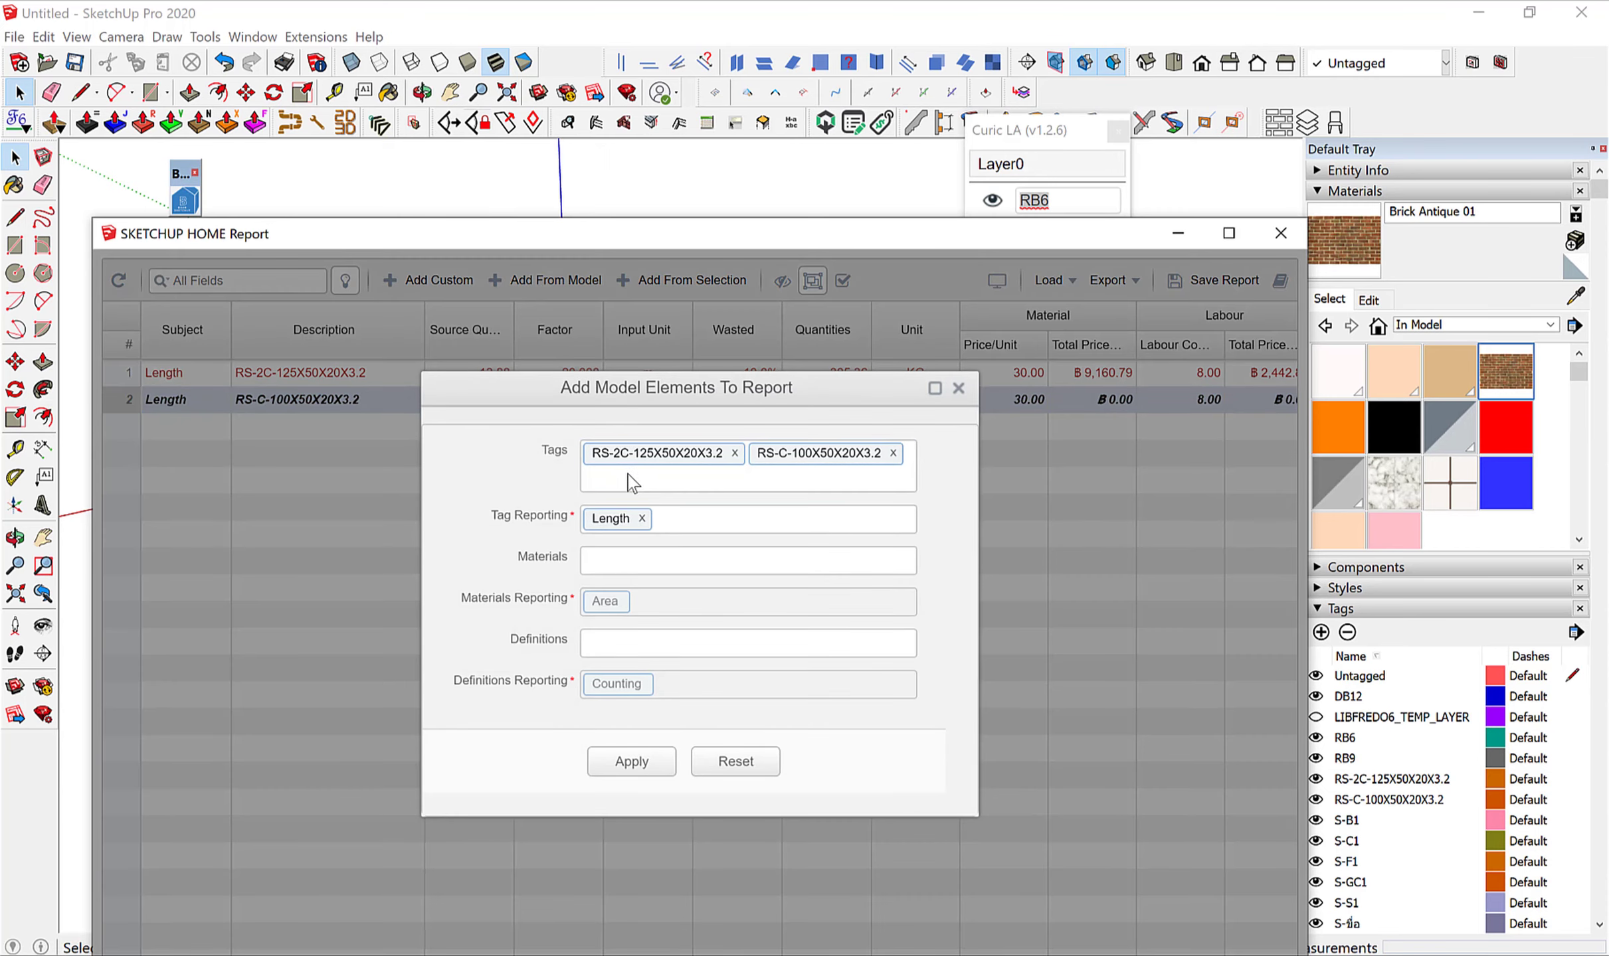
pyautogui.write('RB')
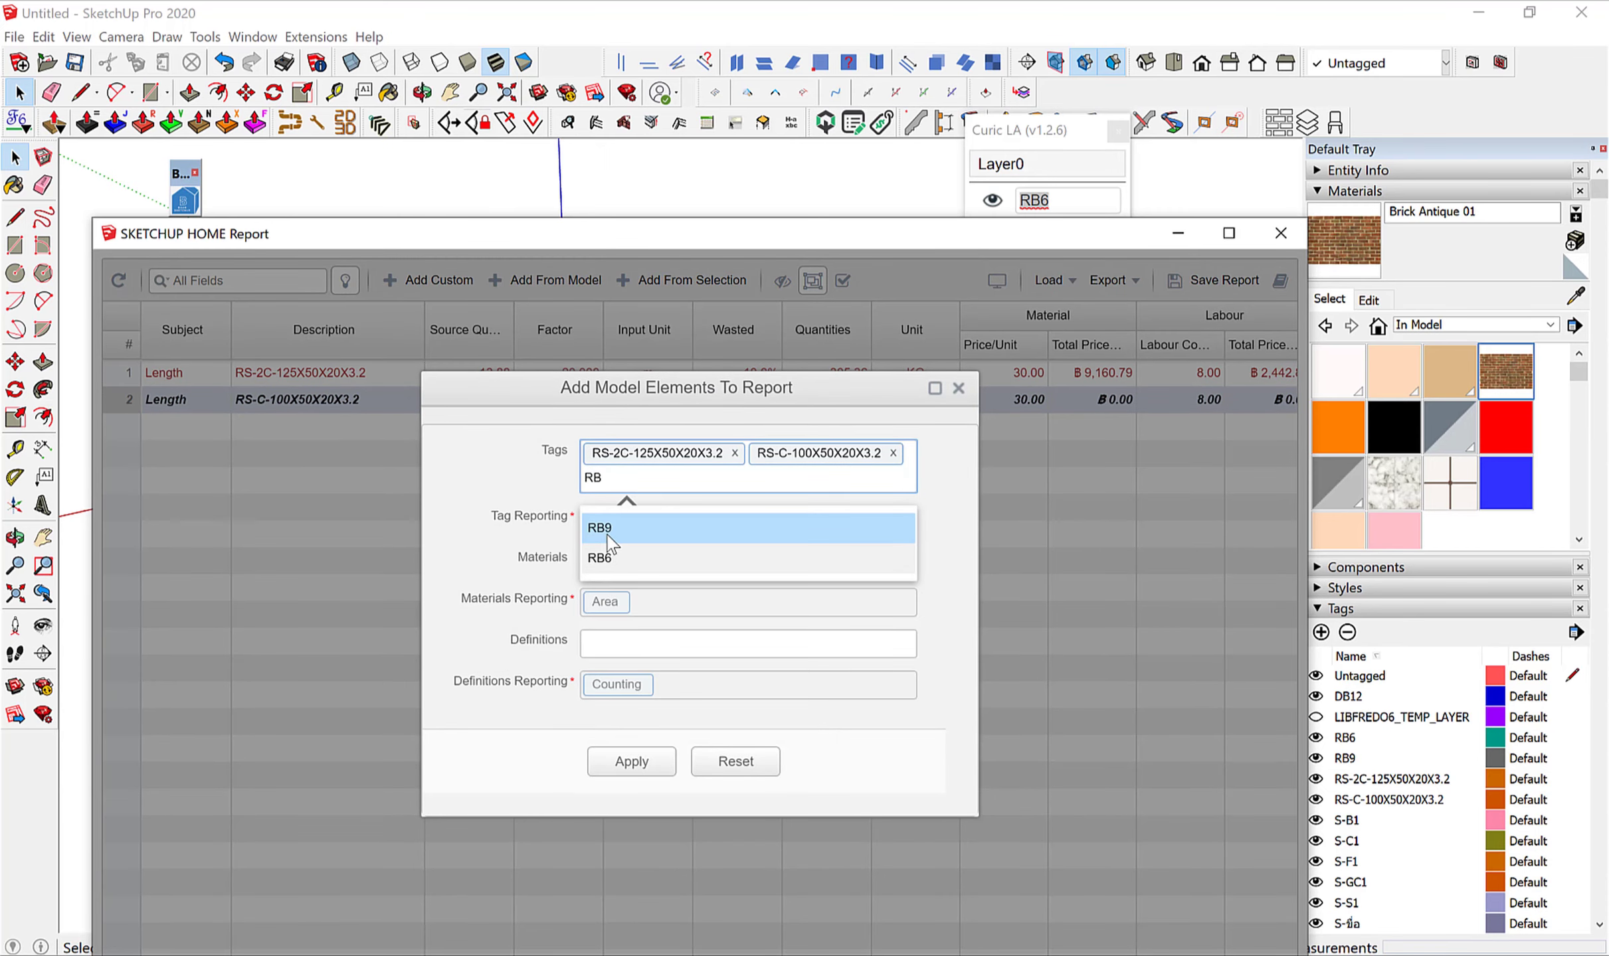
pyautogui.click(608, 557)
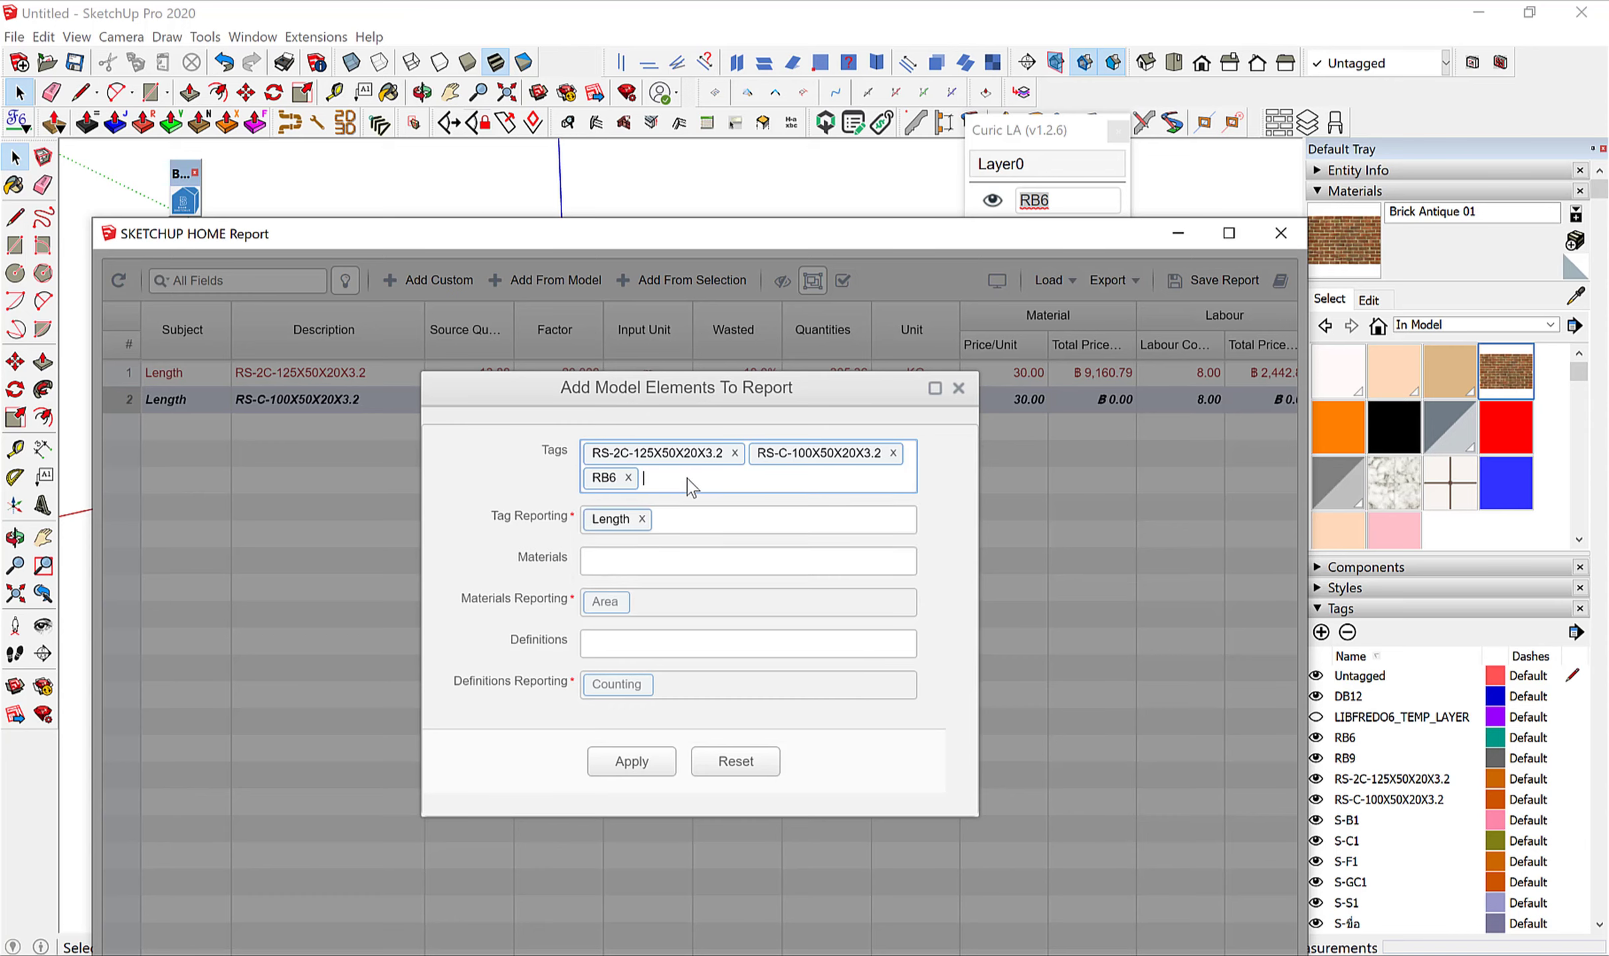
pyautogui.click(688, 482)
pyautogui.write('DB')
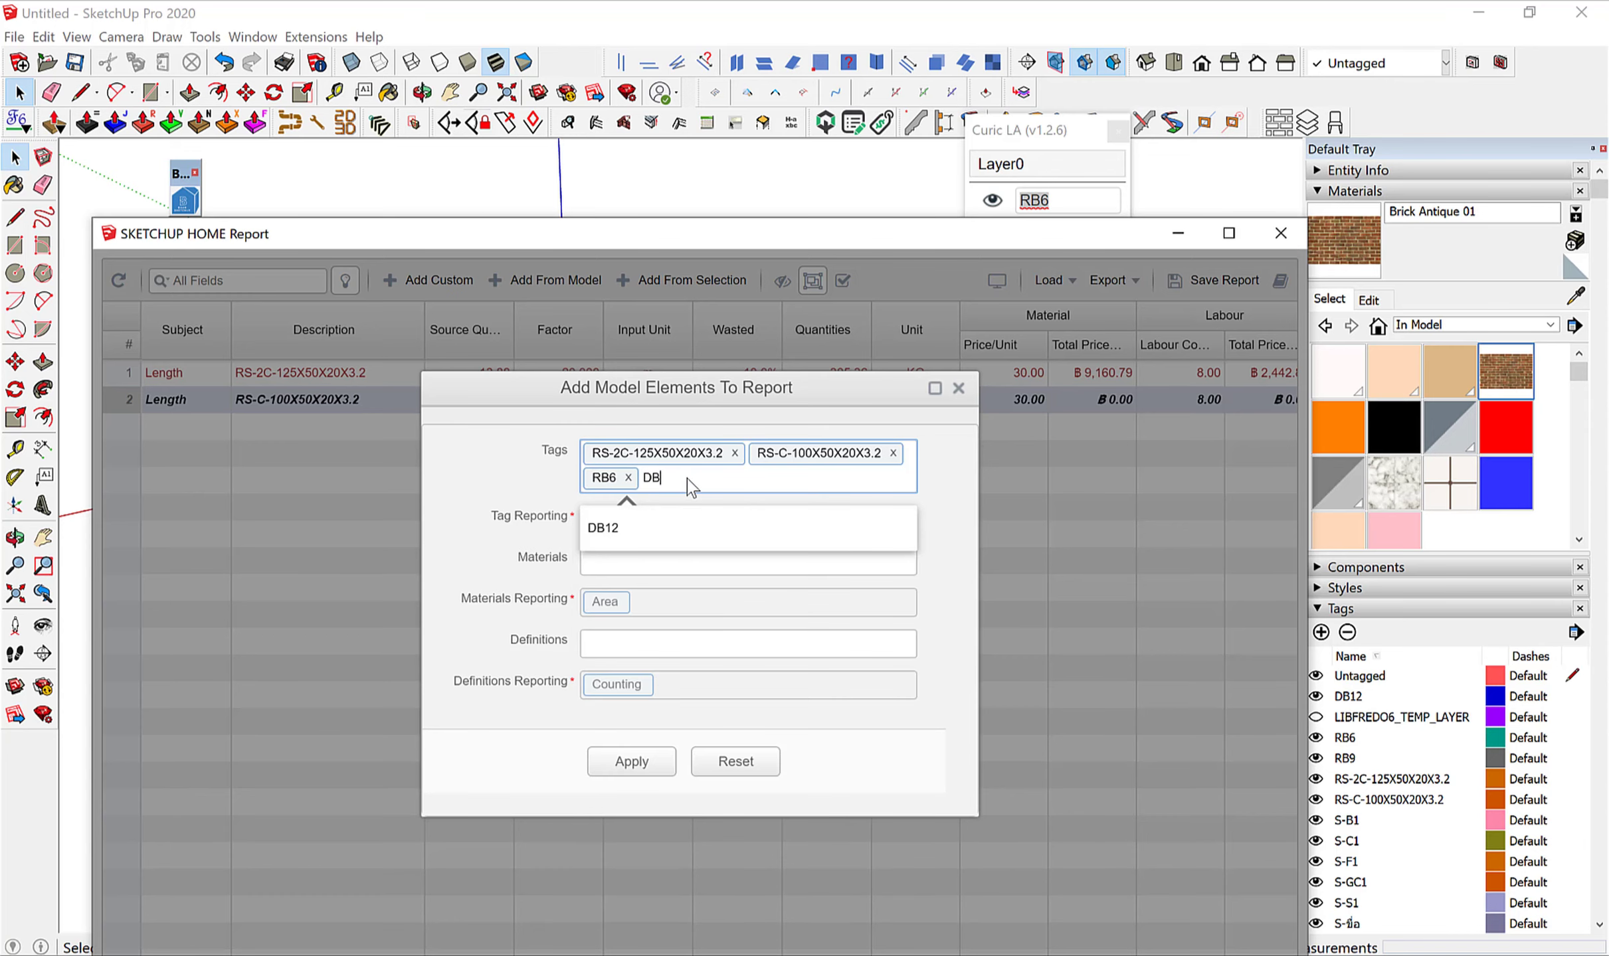
pyautogui.click(606, 530)
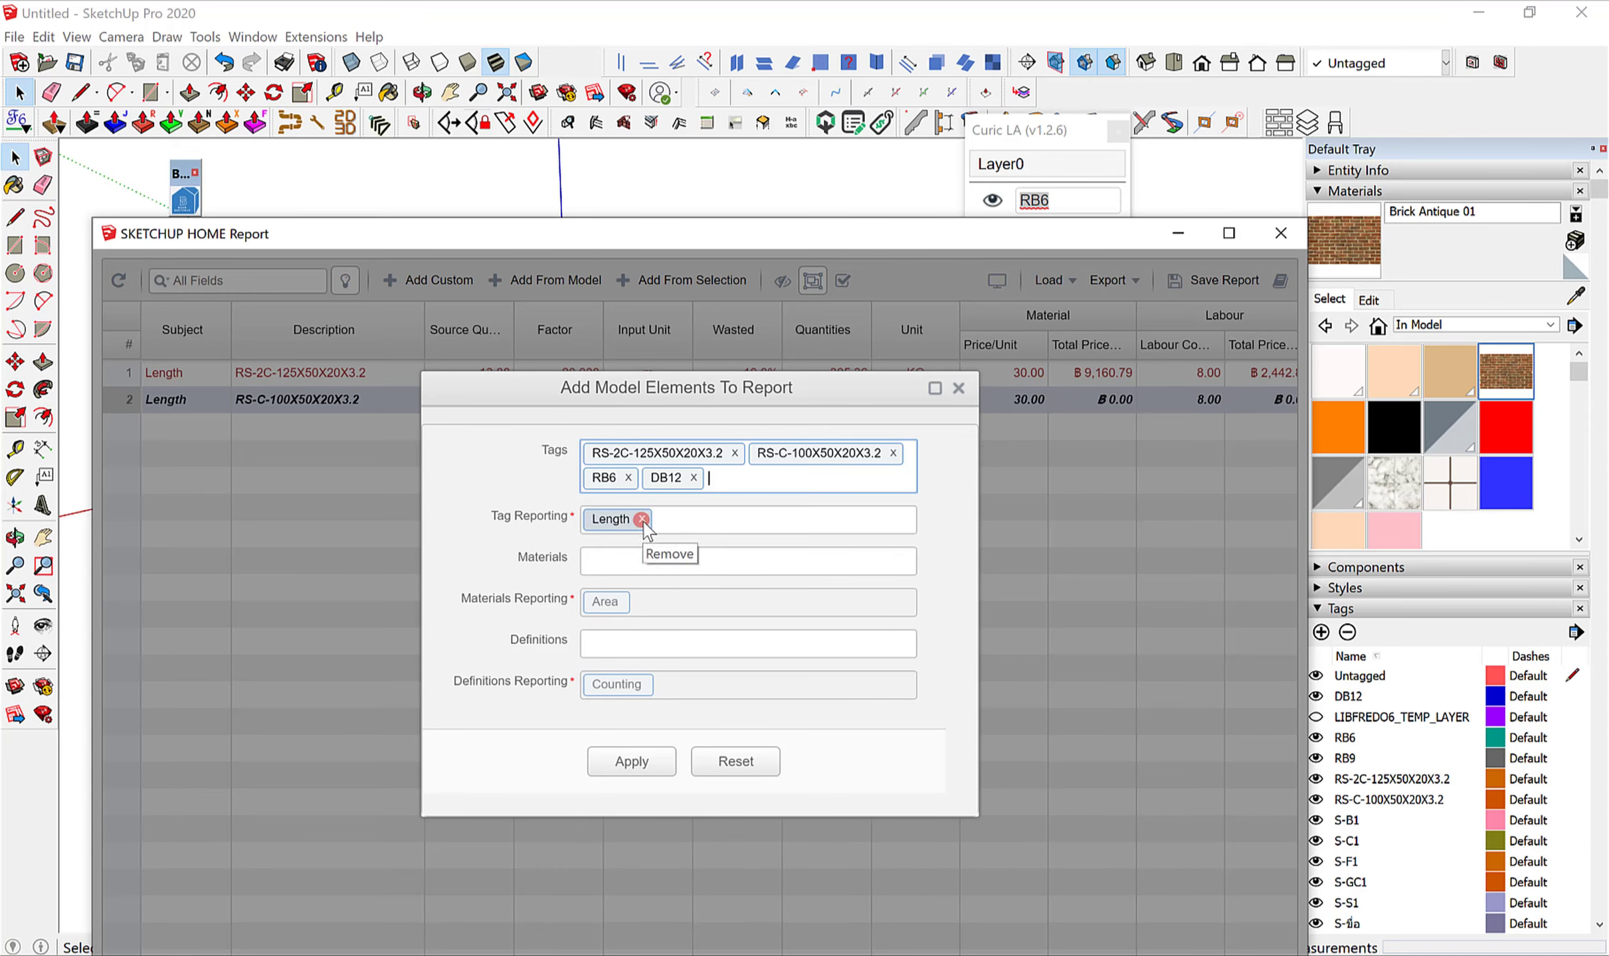
pyautogui.click(625, 762)
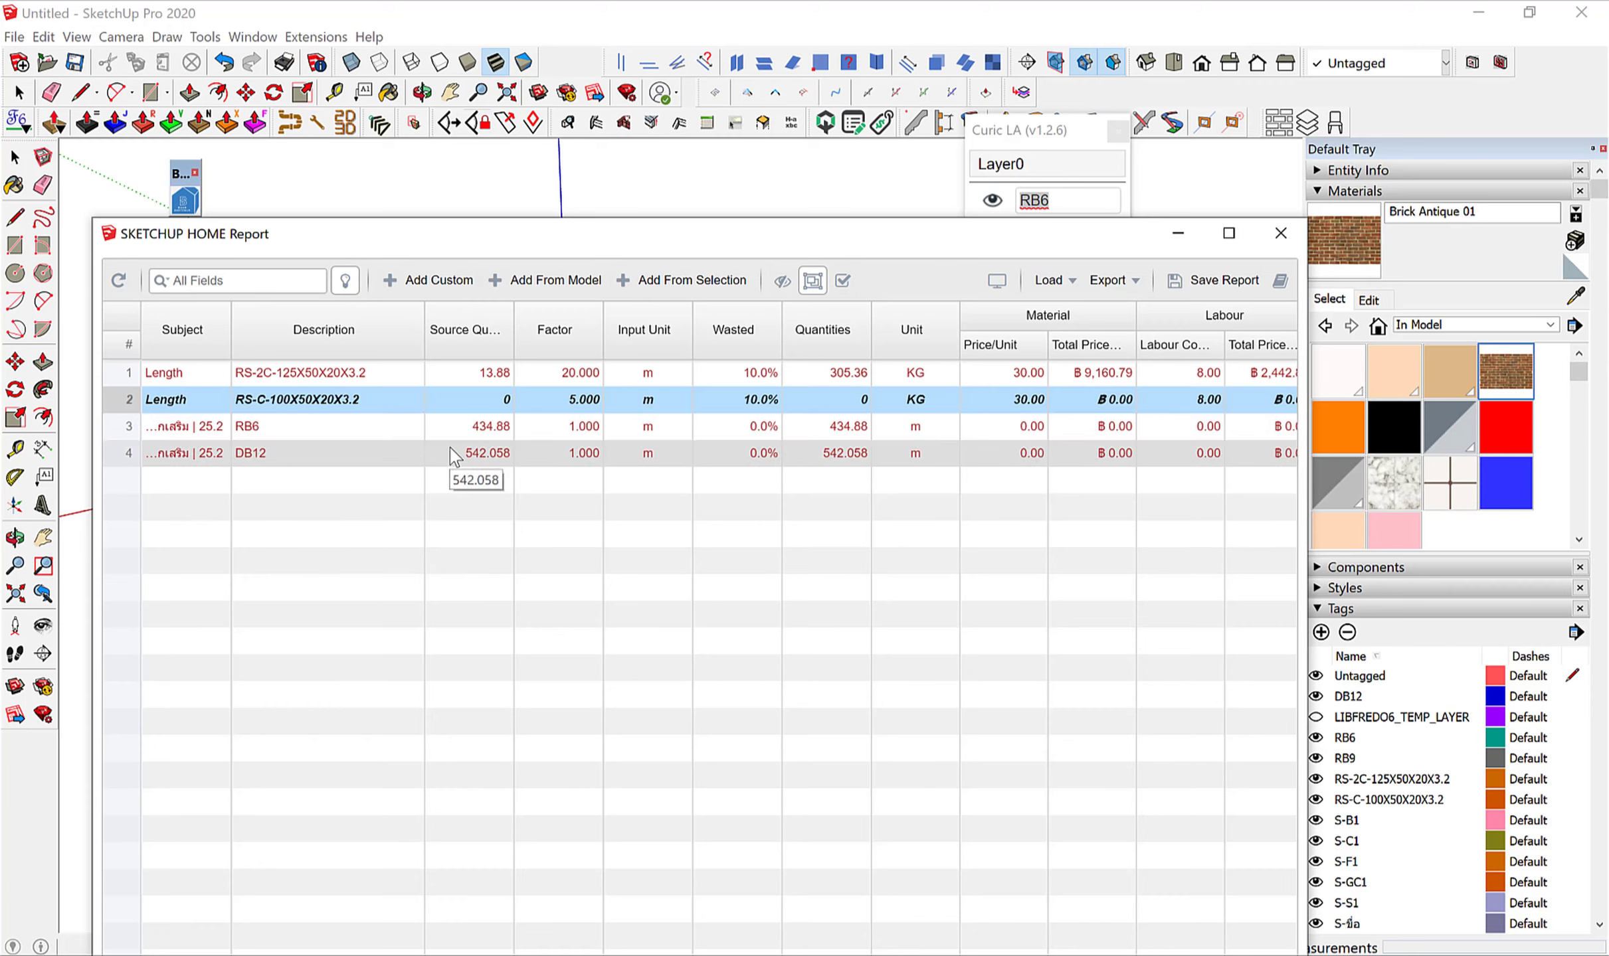
pyautogui.click(1178, 233)
# Draw a 0.2 × 0.2 square and push/pull it 3 into a long box.
pyautogui.scroll(4, 744, 584)
pyautogui.press('r')
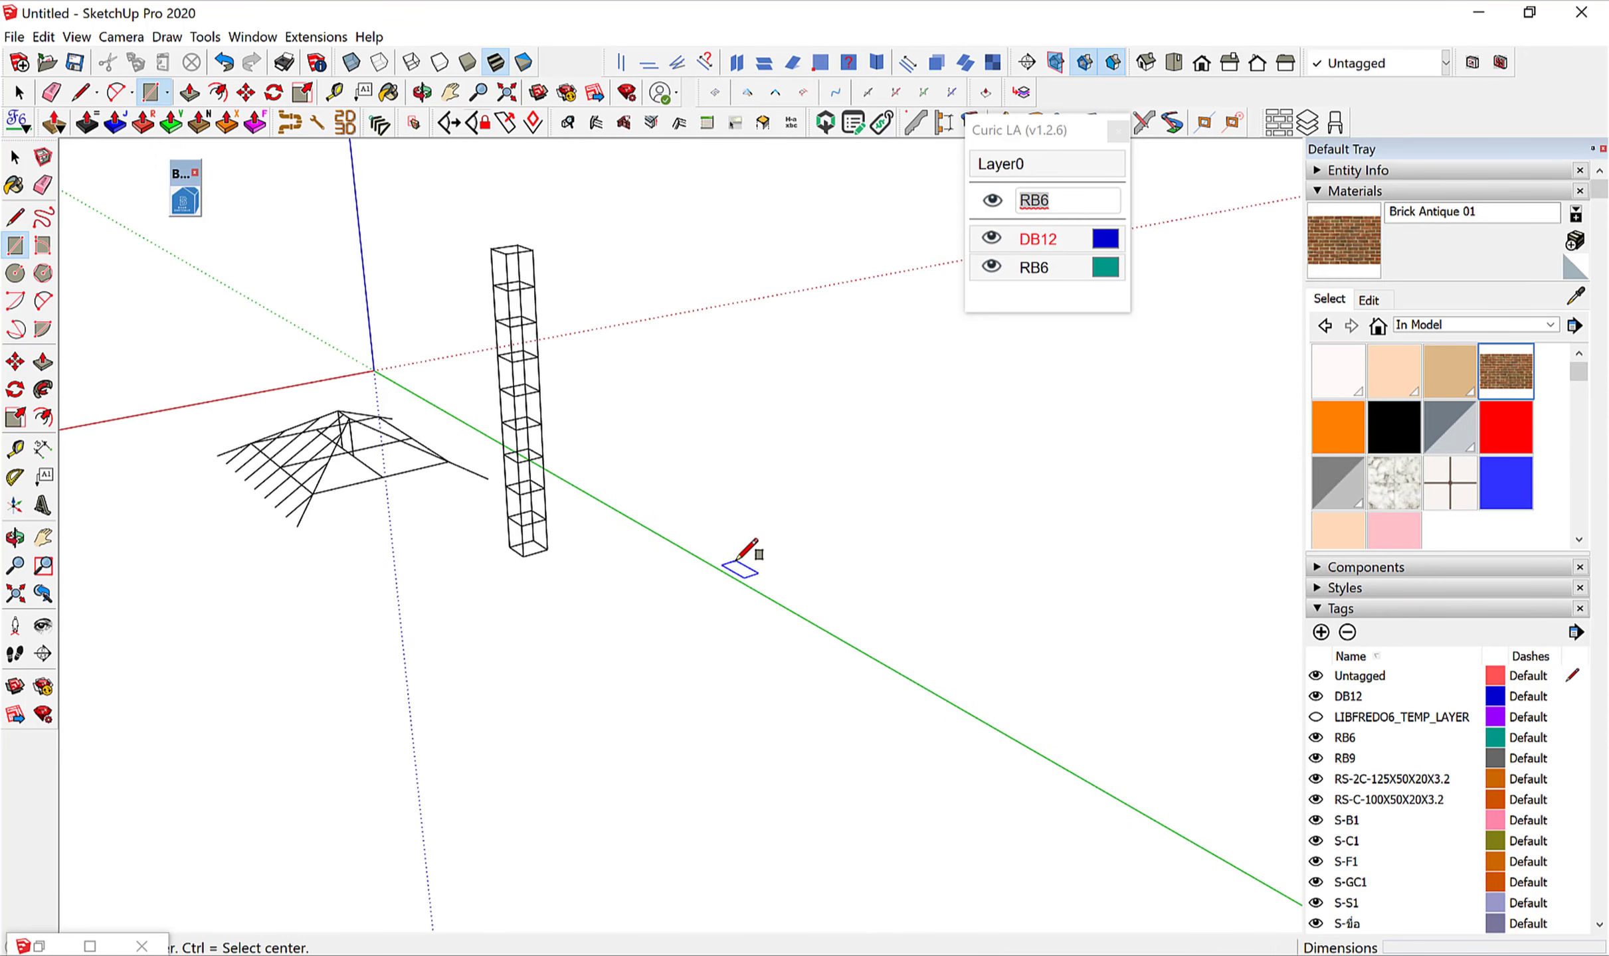
pyautogui.click(744, 614)
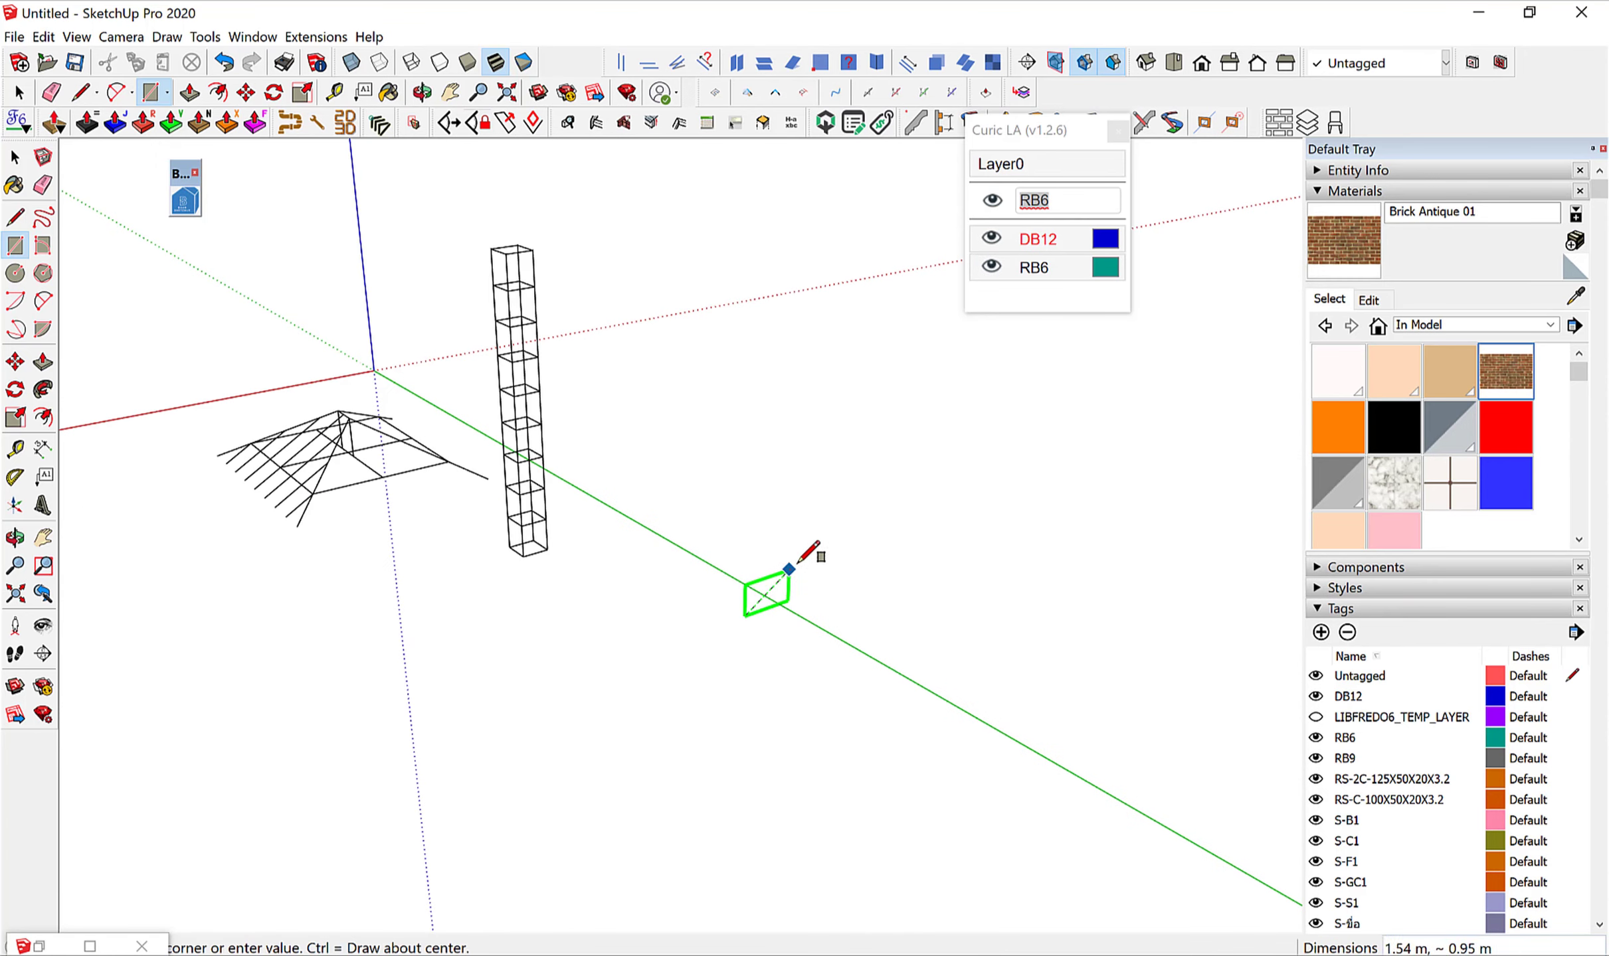
pyautogui.write('.2,')
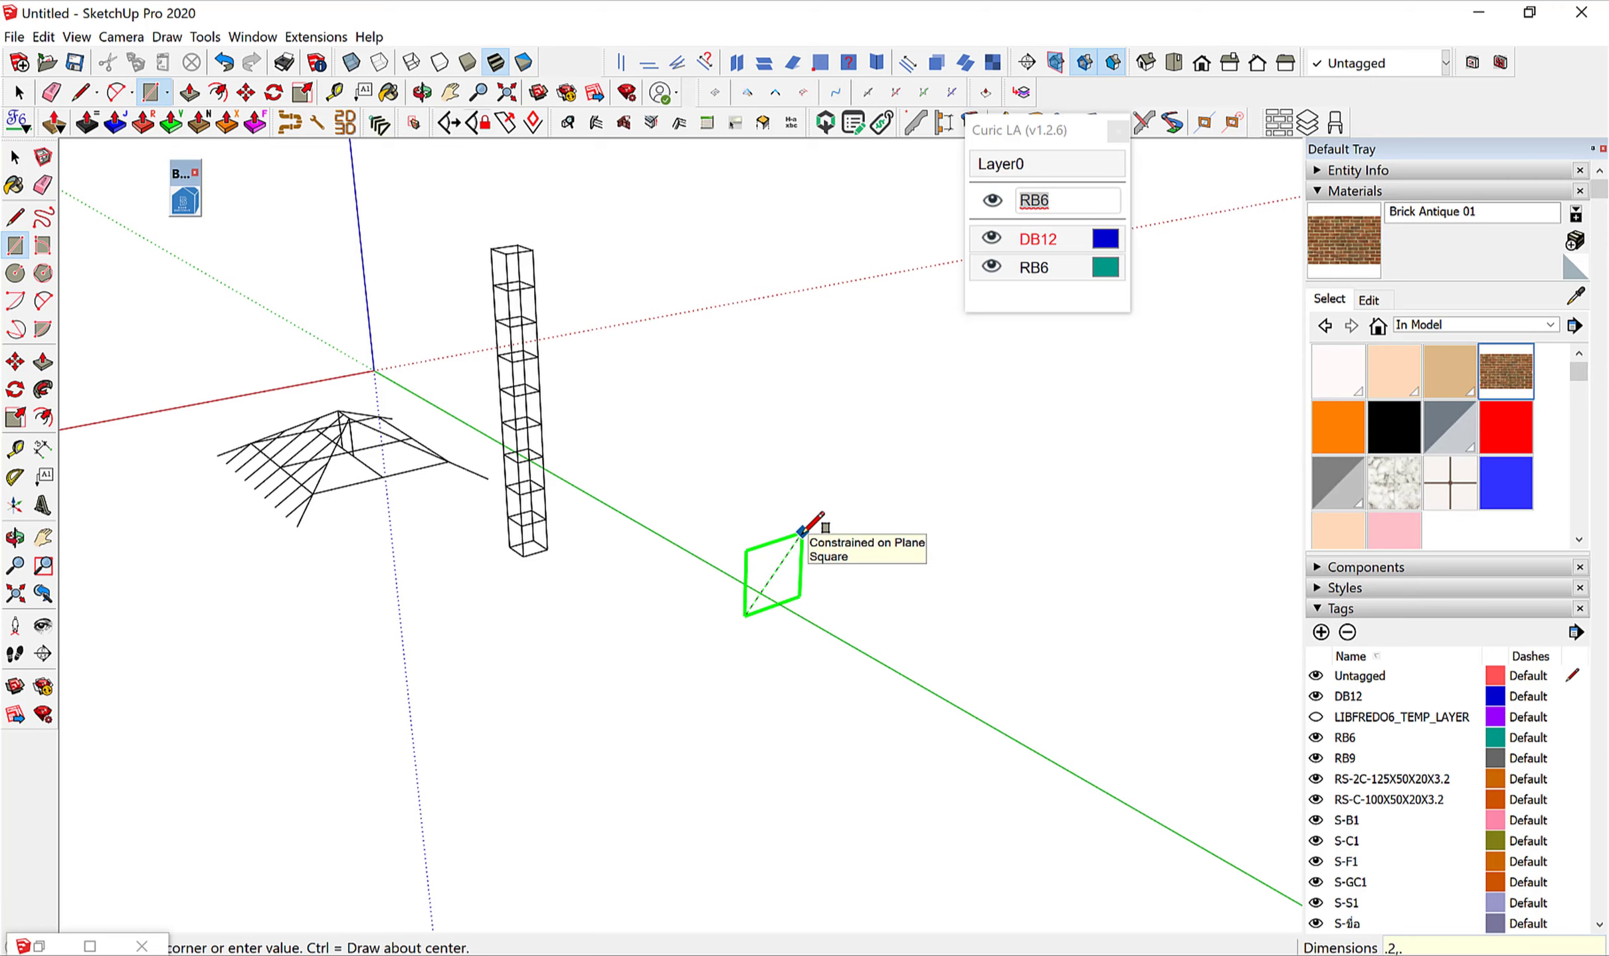
pyautogui.write('.2')
pyautogui.press('Return')
pyautogui.scroll(3, 748, 618)
pyautogui.scroll(2, 764, 601)
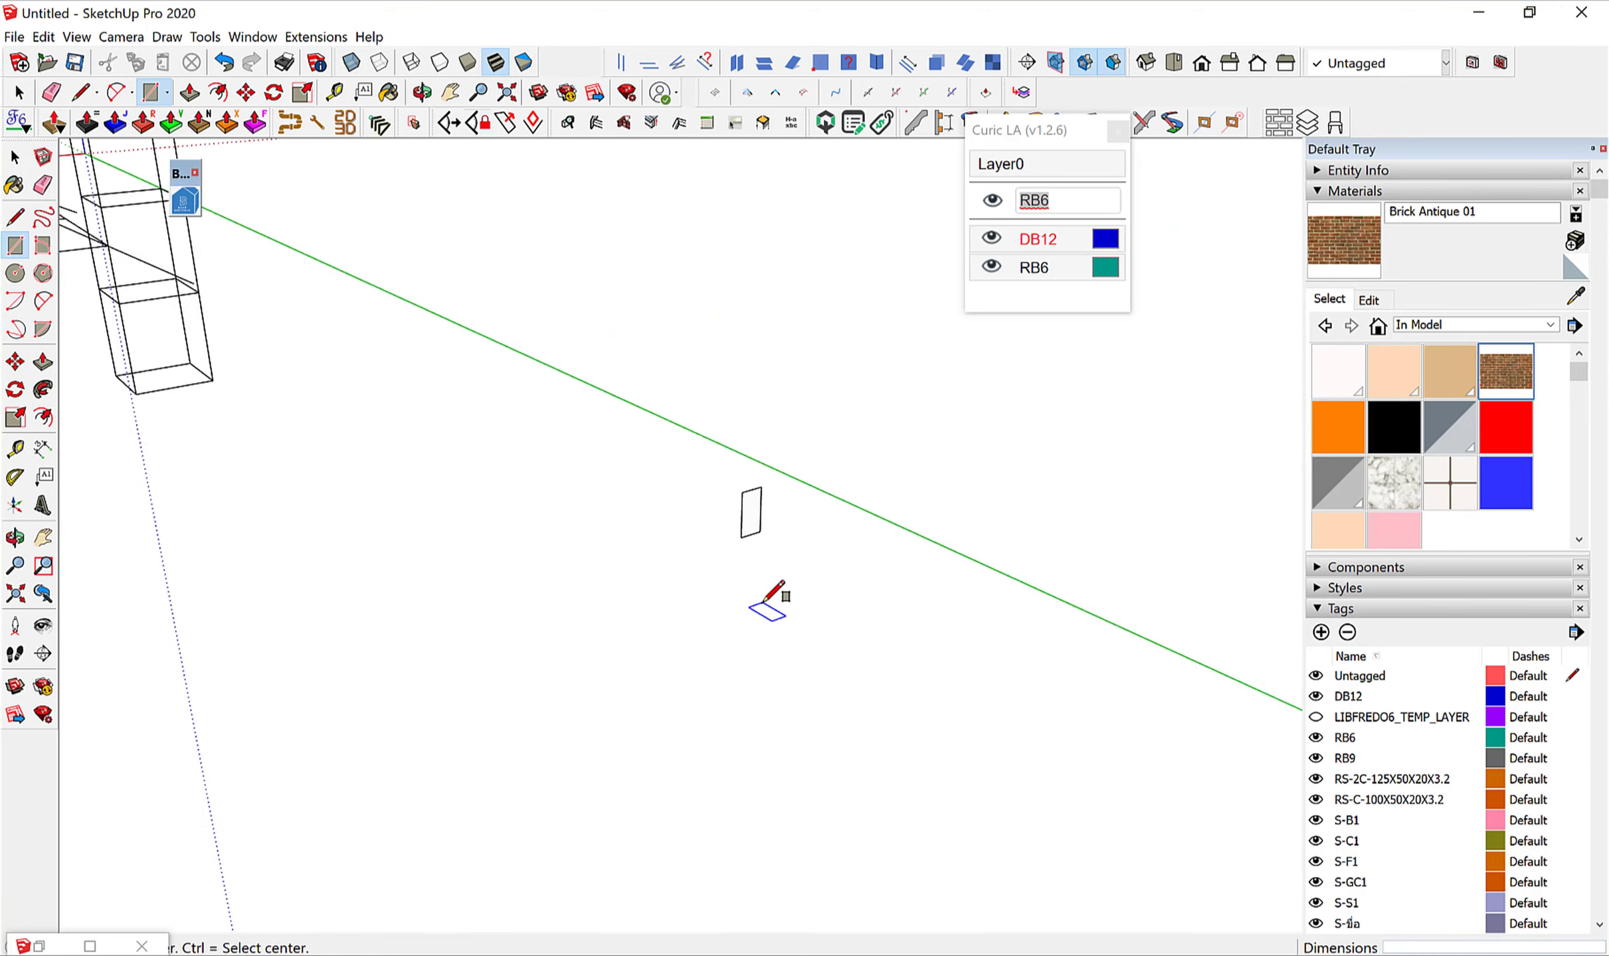
pyautogui.scroll(2, 768, 597)
pyautogui.press('p')
pyautogui.click(744, 465)
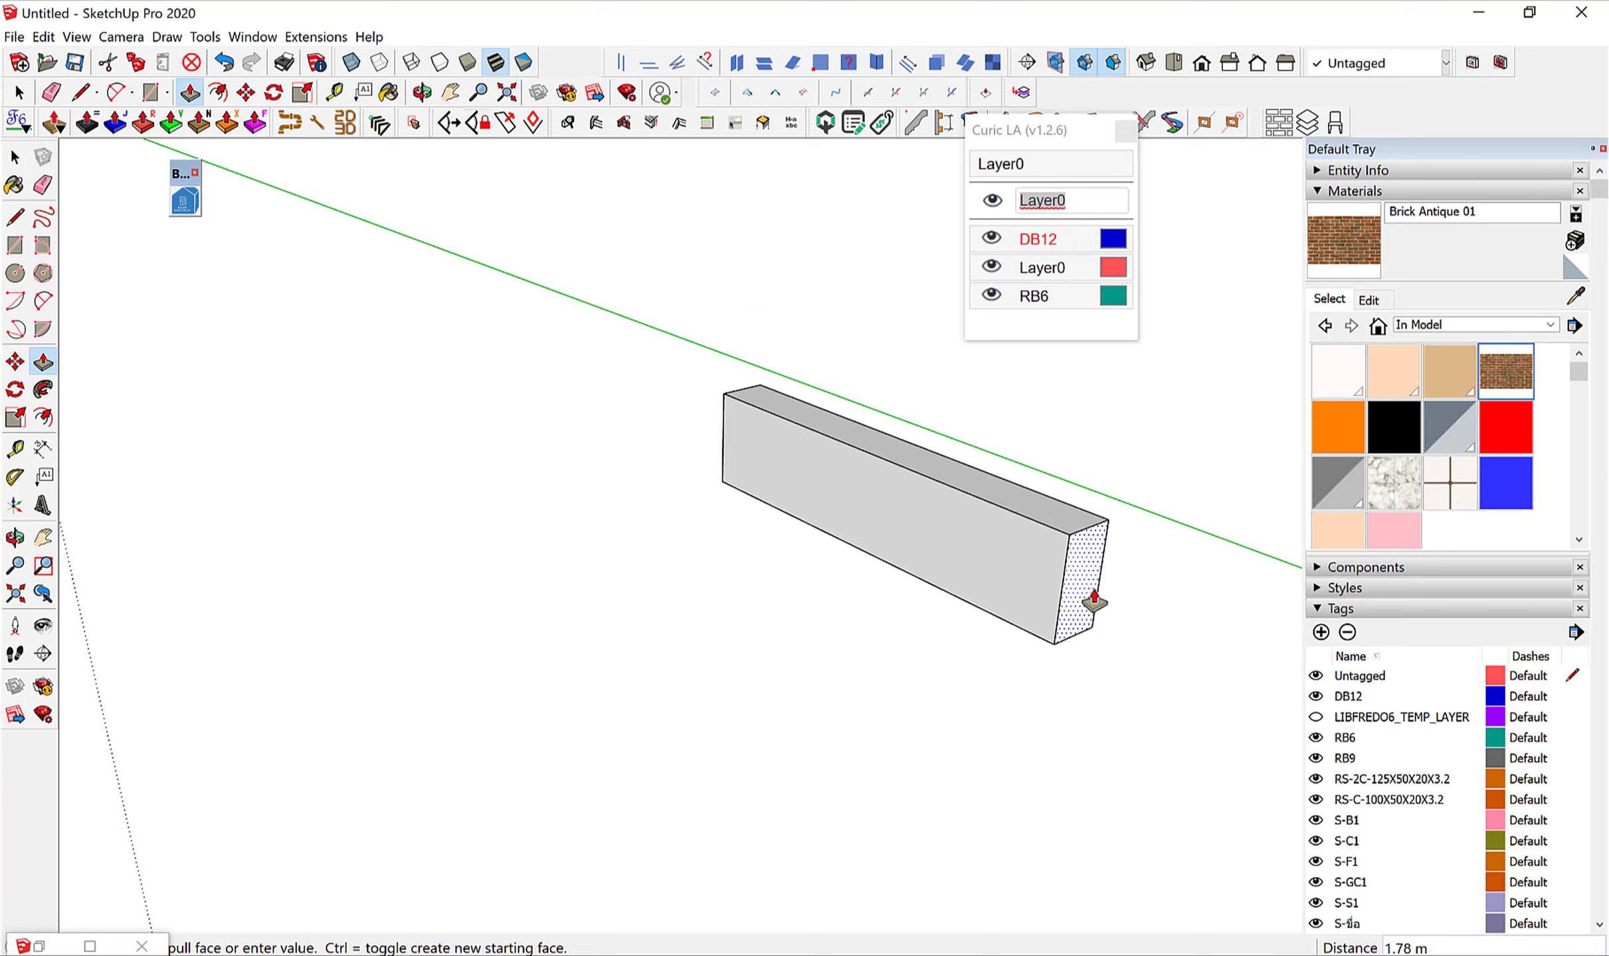
pyautogui.write('3')
pyautogui.press('Return')
pyautogui.press('space')
# Select the whole box, apply a context-menu command, and orbit to view it diagonally.
pyautogui.scroll(-2, 531, 492)
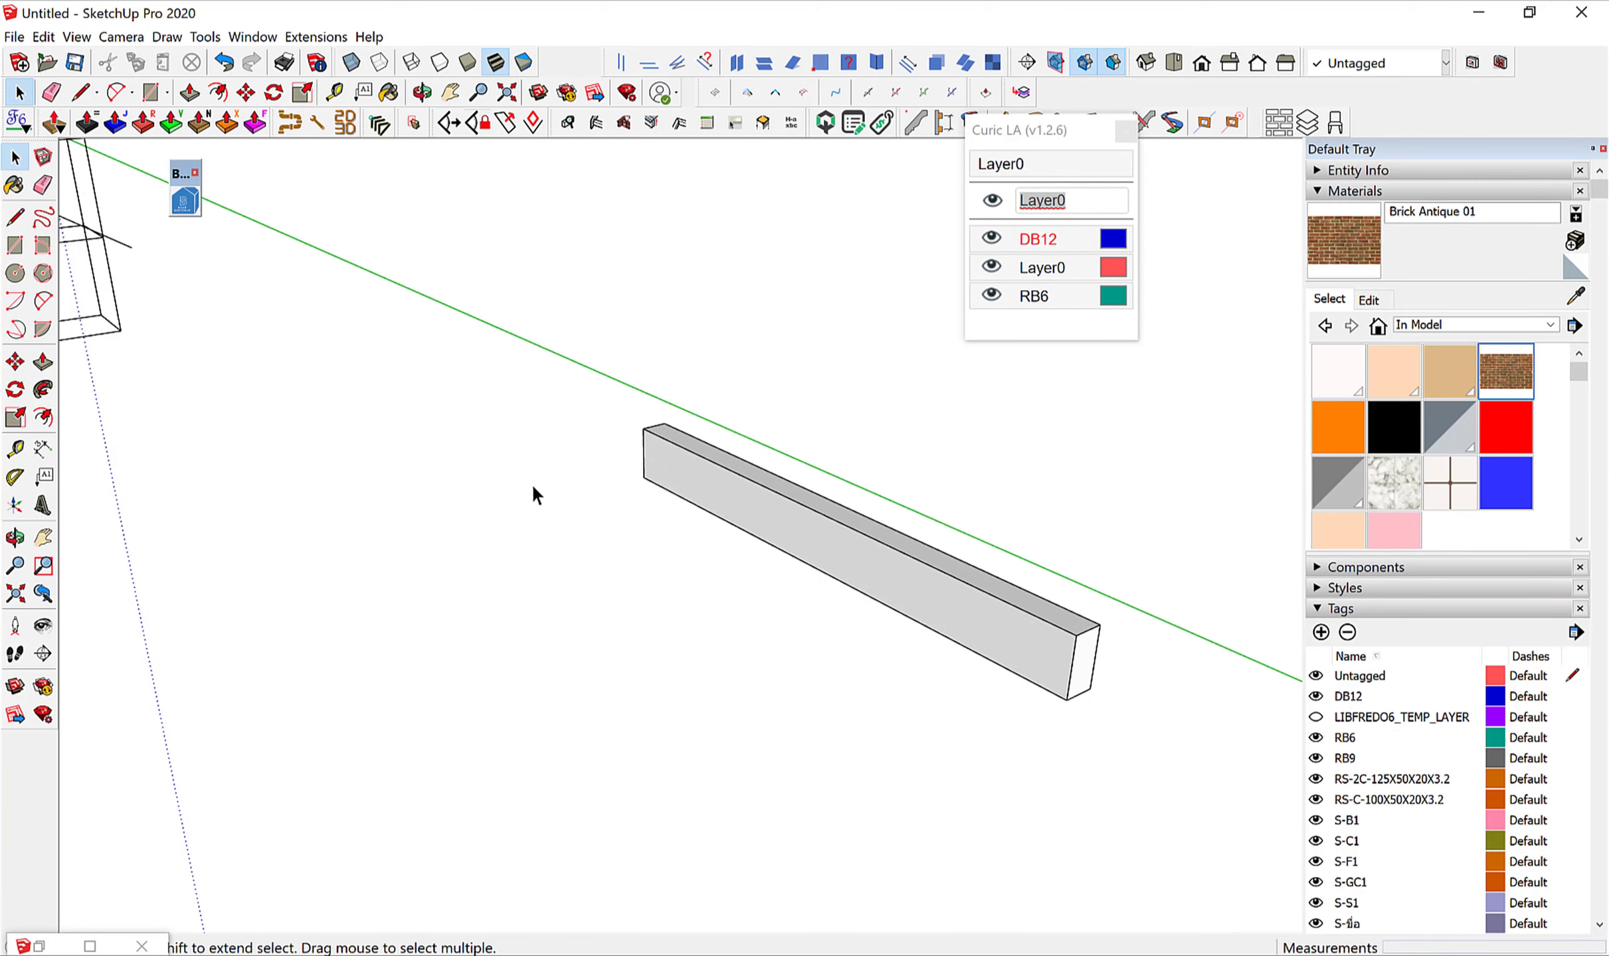
pyautogui.scroll(-2, 717, 473)
pyautogui.scroll(1, 717, 474)
pyautogui.tripleClick(810, 534)
pyautogui.rightClick(811, 536)
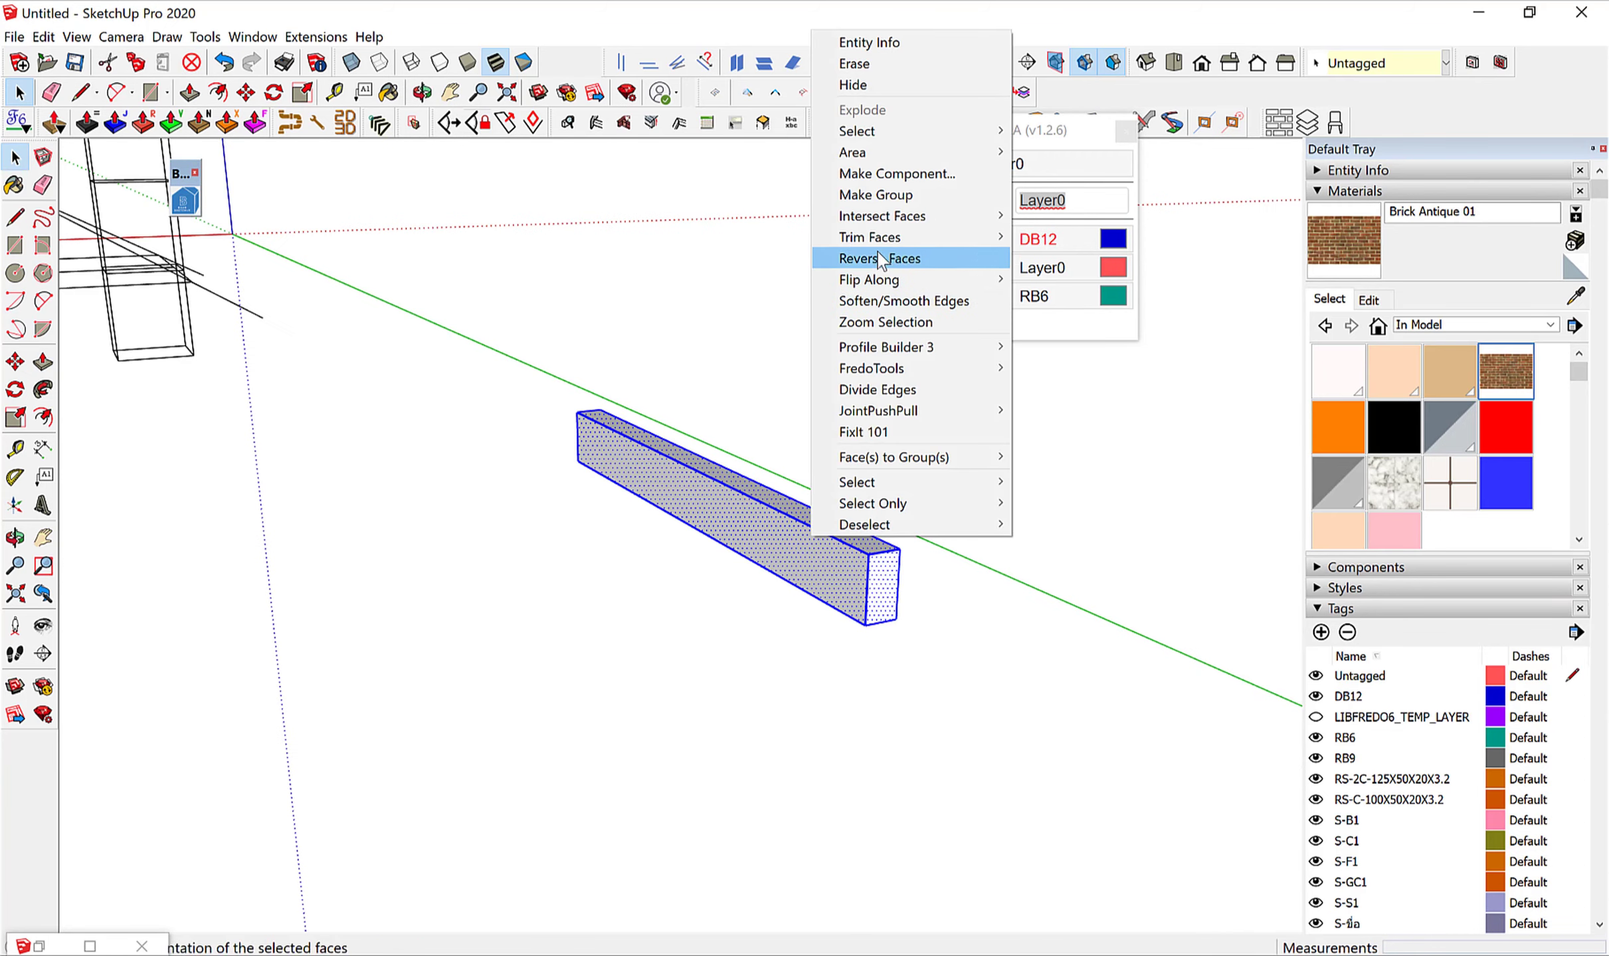
pyautogui.click(864, 195)
pyautogui.moveTo(989, 502)
pyautogui.mouseDown(button='middle')
pyautogui.moveTo(752, 484)
pyautogui.moveTo(635, 433)
pyautogui.moveTo(670, 434)
pyautogui.mouseUp(button='middle')
pyautogui.scroll(2, 671, 434)
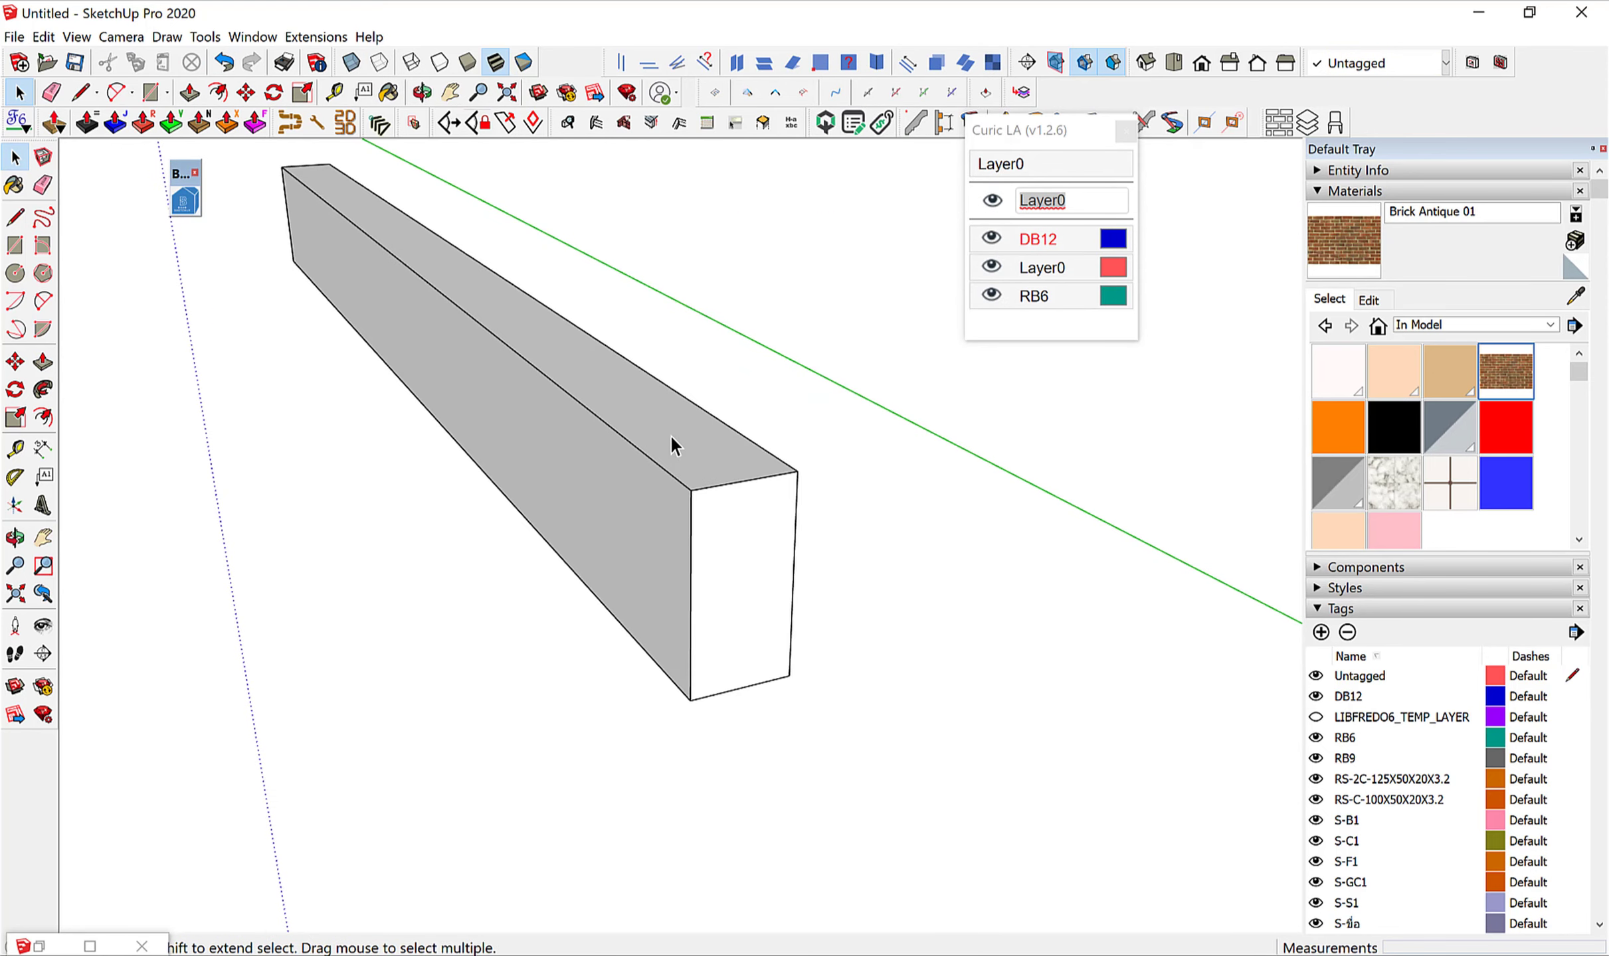
pyautogui.scroll(2, 670, 433)
# Trace a rectangle on the beam's end face, move it beside the beam, and delete its face.
pyautogui.press('r')
pyautogui.click(696, 505)
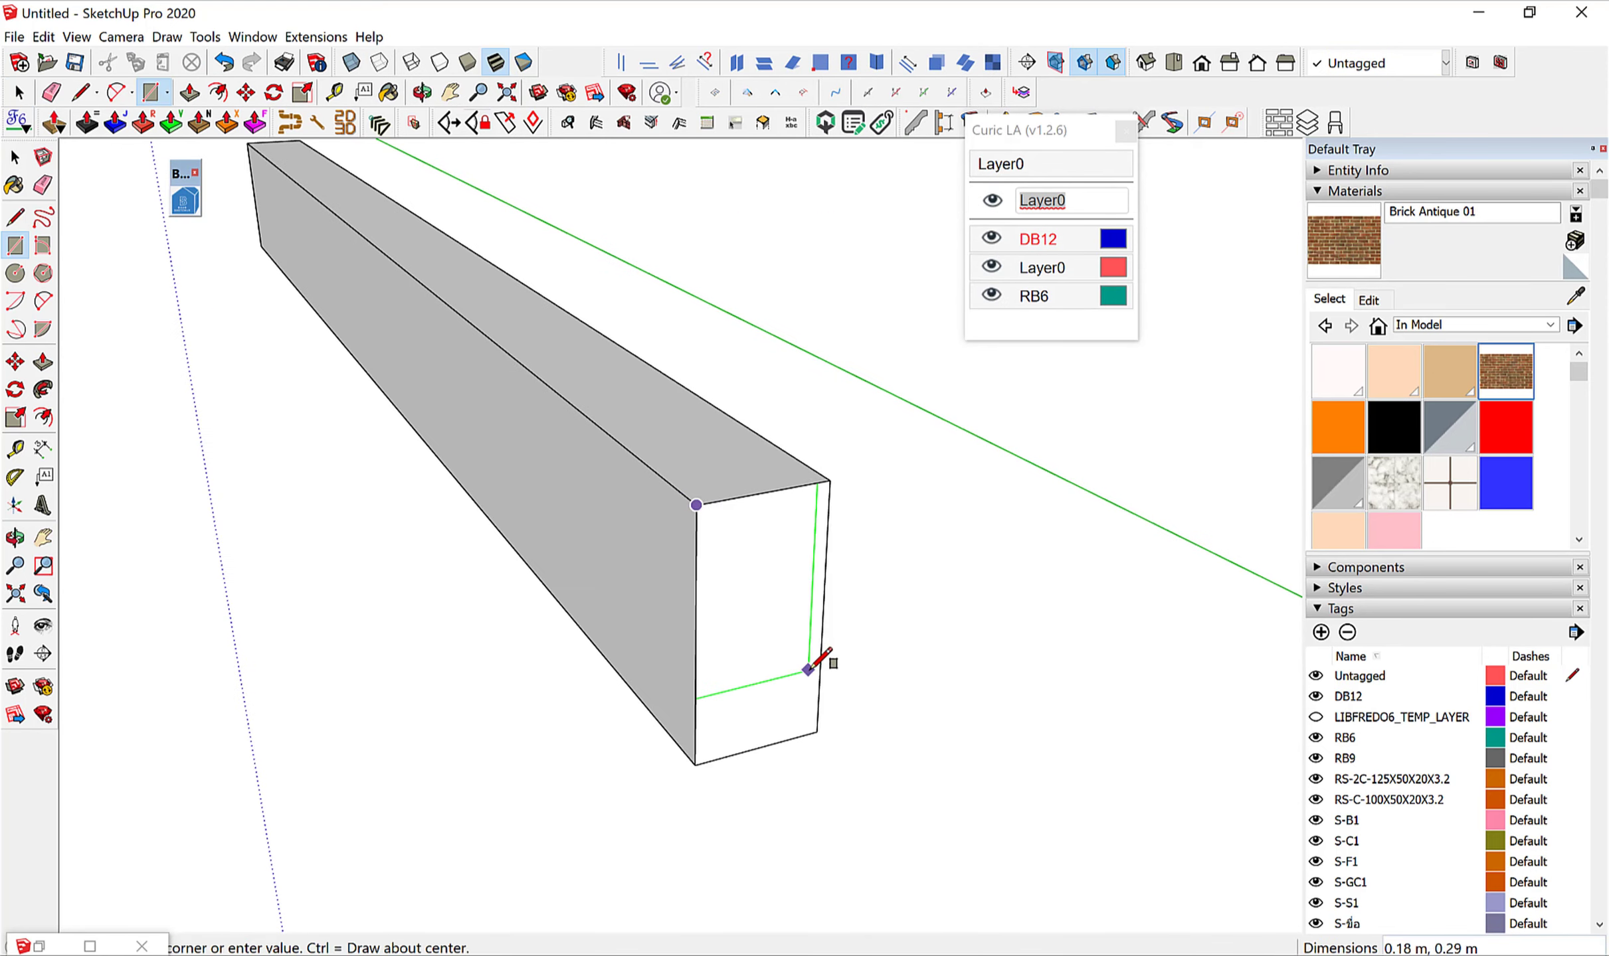
pyautogui.click(819, 731)
pyautogui.press('space')
pyautogui.click(786, 670)
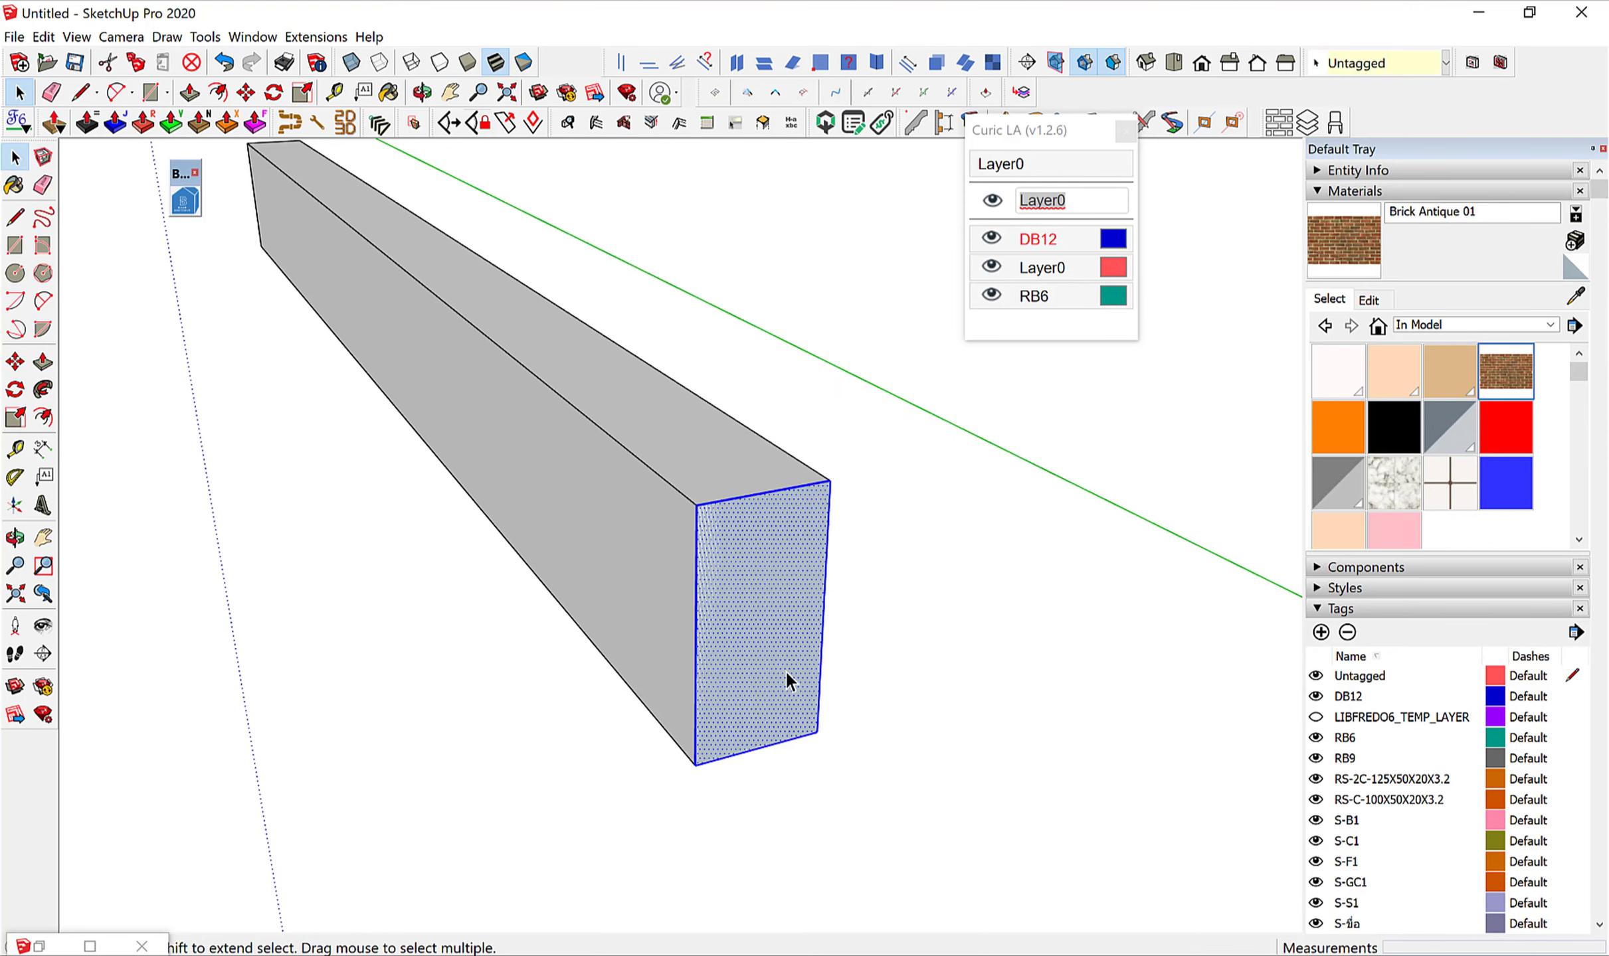
pyautogui.press('m')
pyautogui.click(771, 681)
pyautogui.click(857, 726)
pyautogui.press('space')
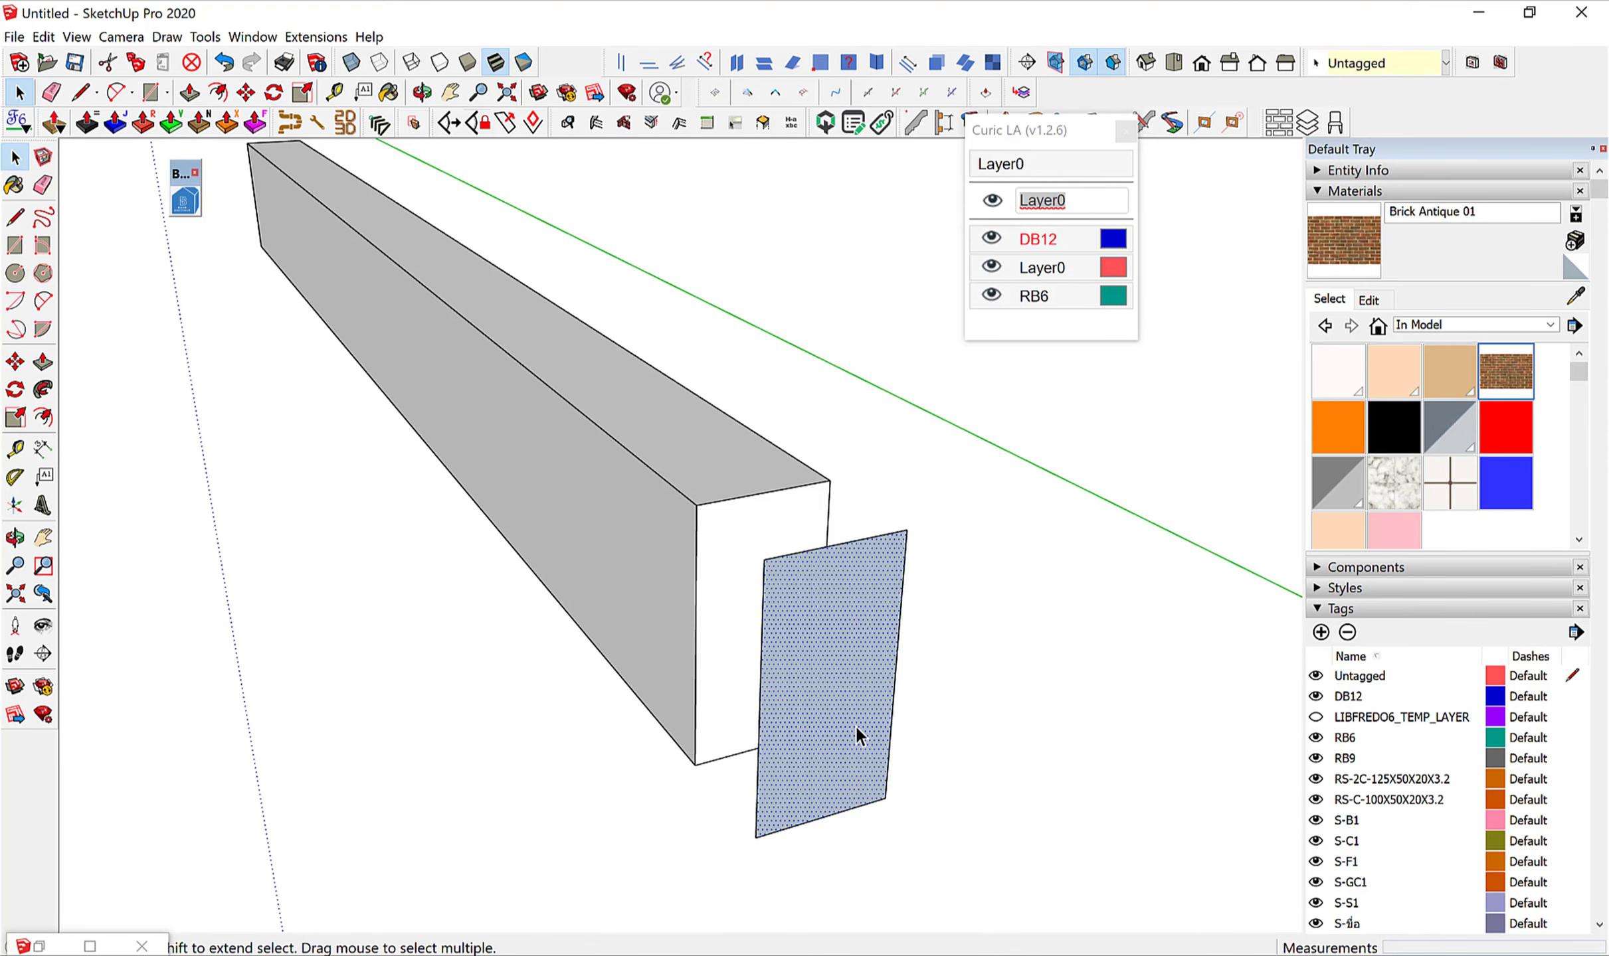
pyautogui.press('Delete')
# Group the rectangle's edges and tag the group RB6.
pyautogui.click(896, 669)
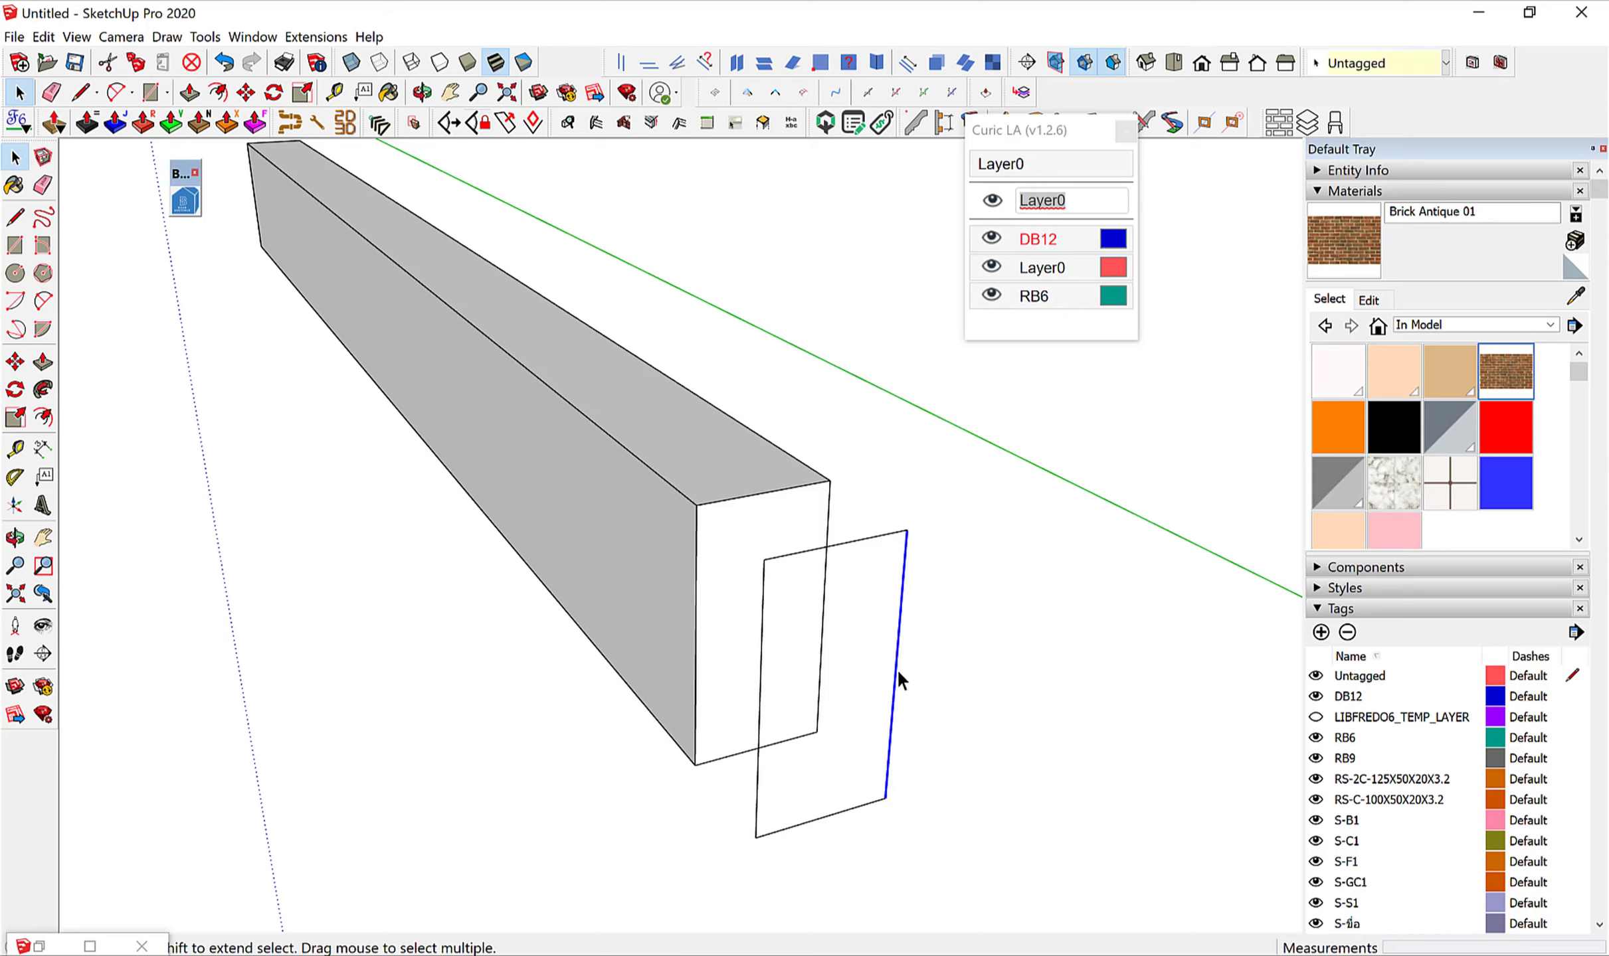
pyautogui.doubleClick(896, 669)
pyautogui.rightClick(897, 669)
pyautogui.click(998, 420)
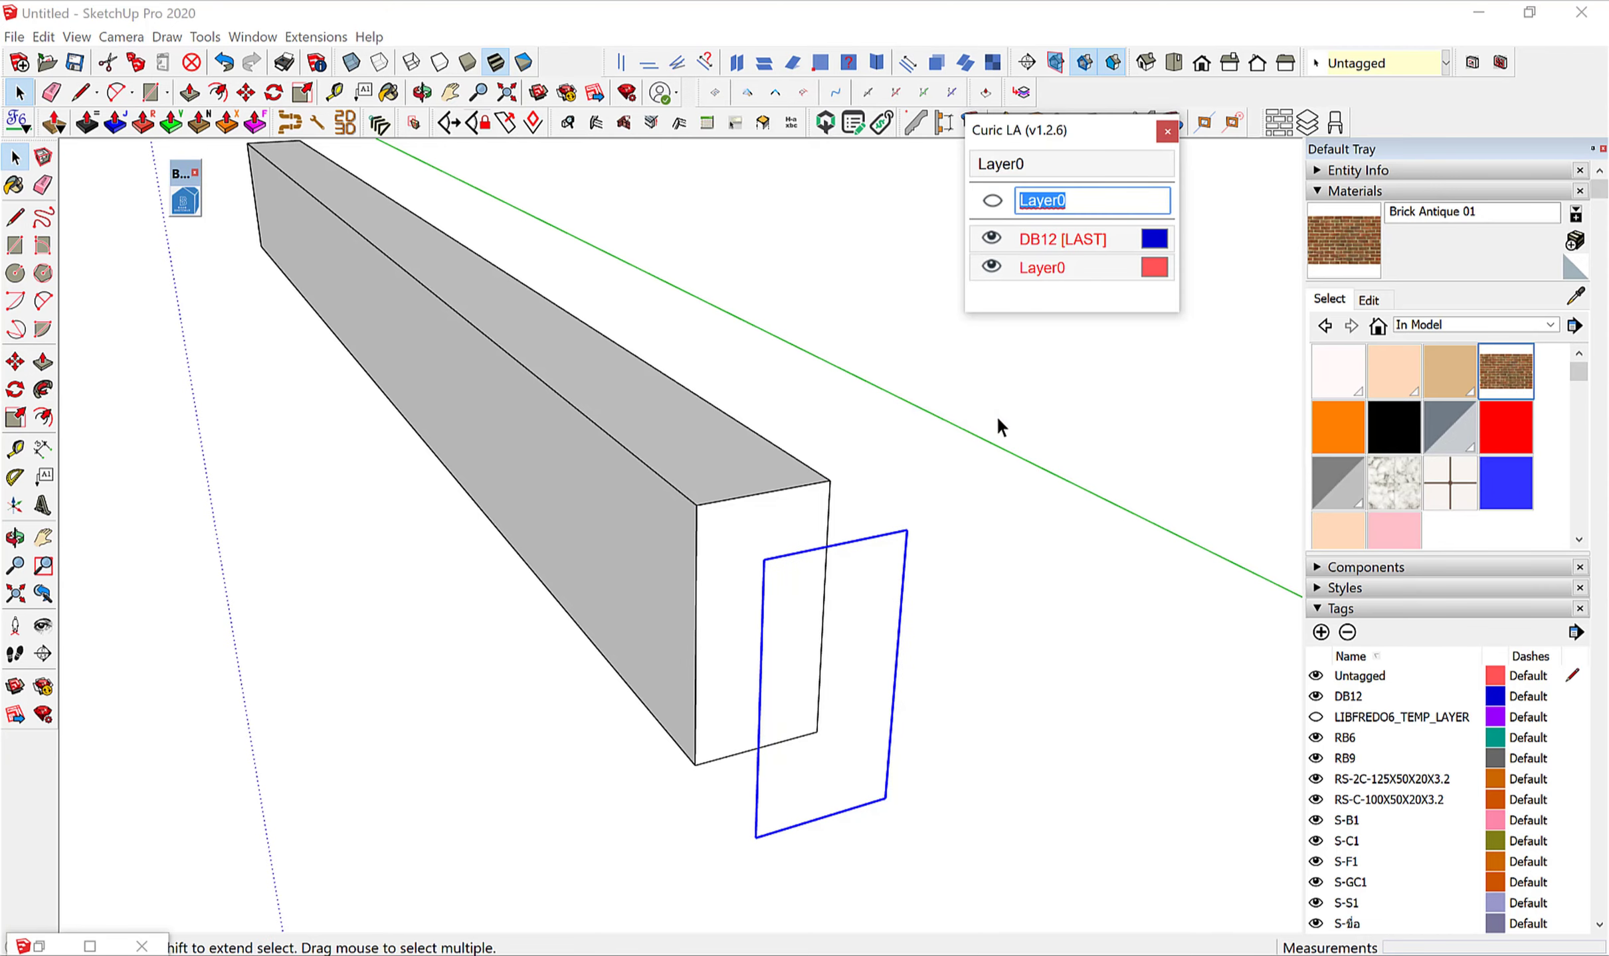
pyautogui.write('RB')
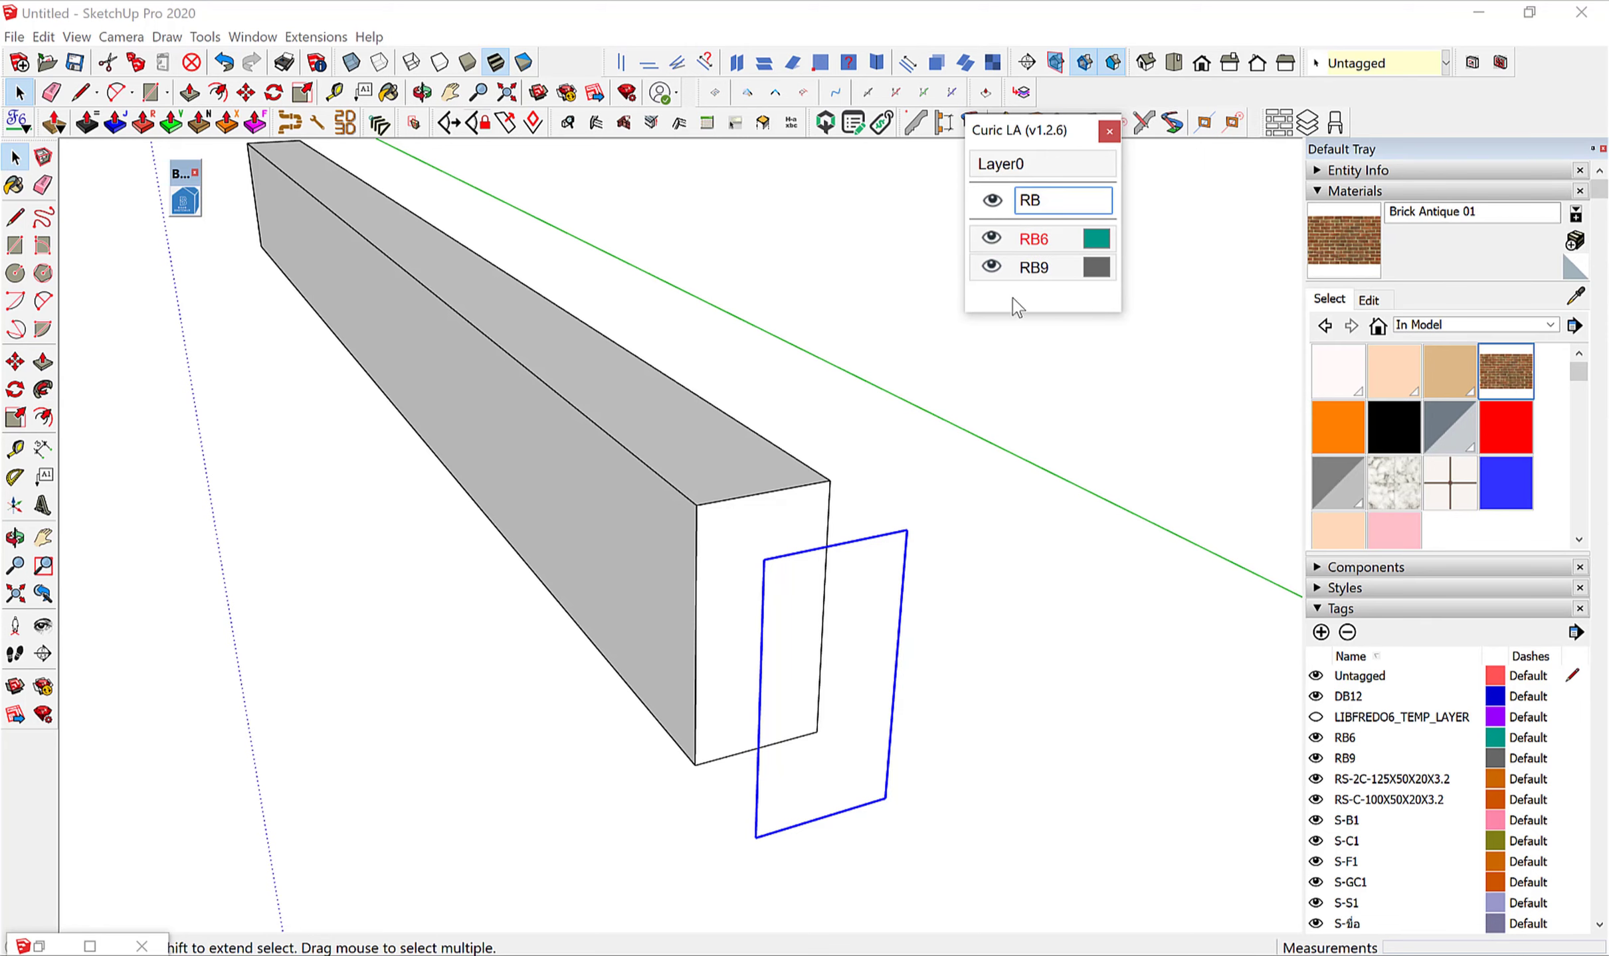
pyautogui.click(1041, 472)
pyautogui.scroll(-2, 1041, 471)
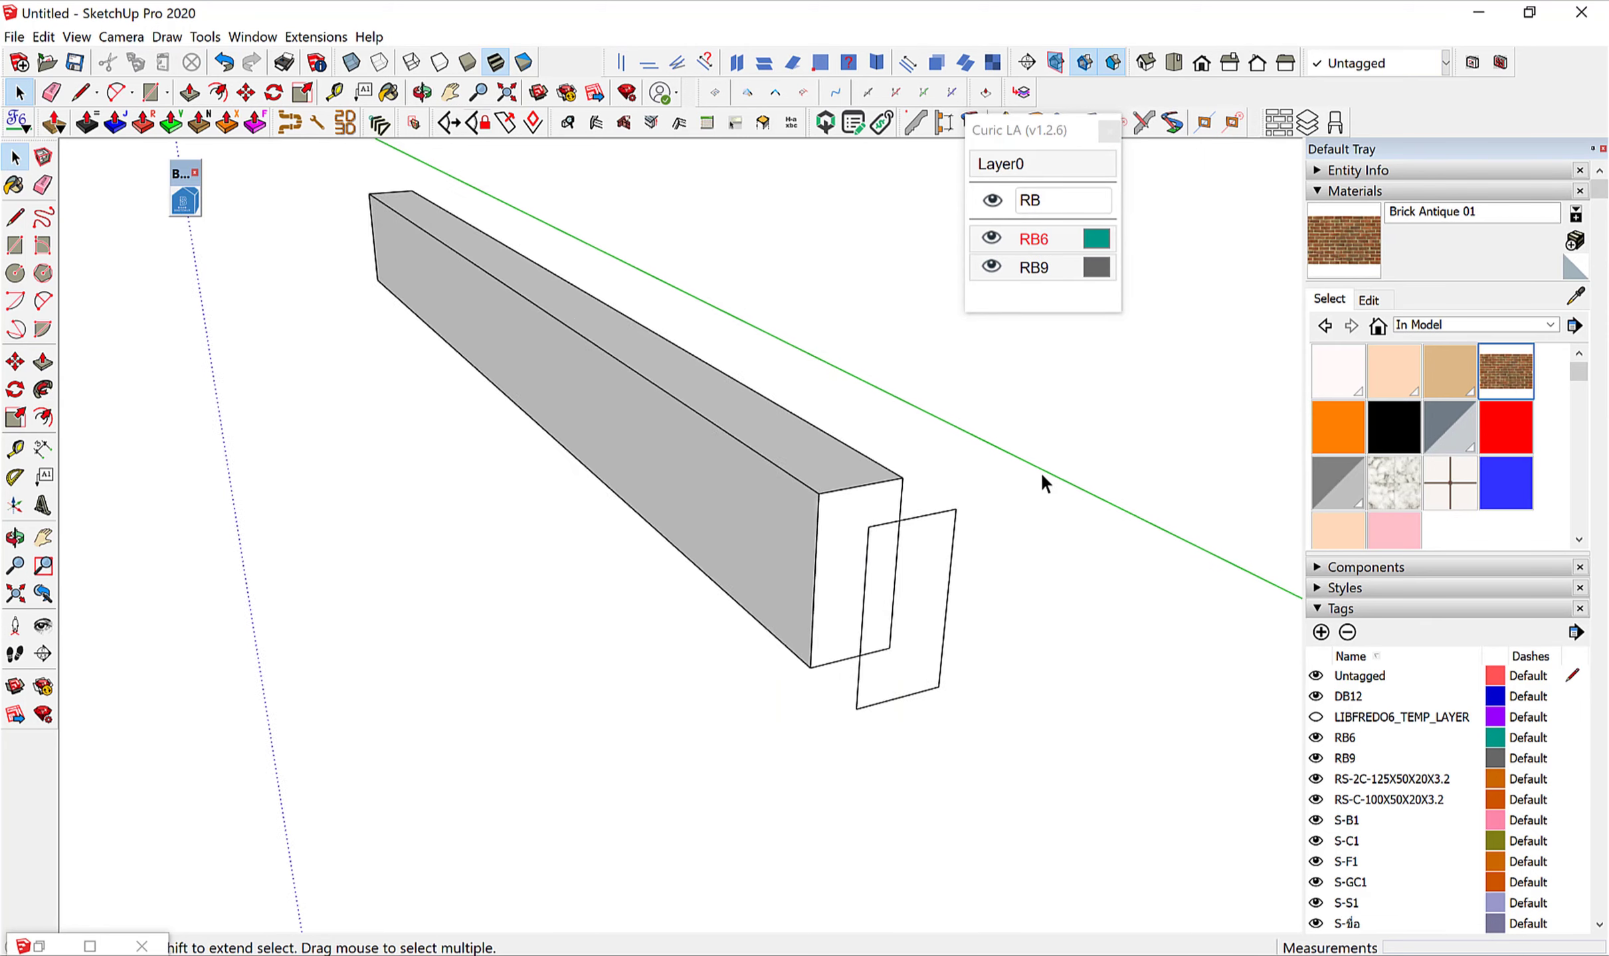
pyautogui.scroll(-2, 1041, 472)
pyautogui.scroll(1, 970, 491)
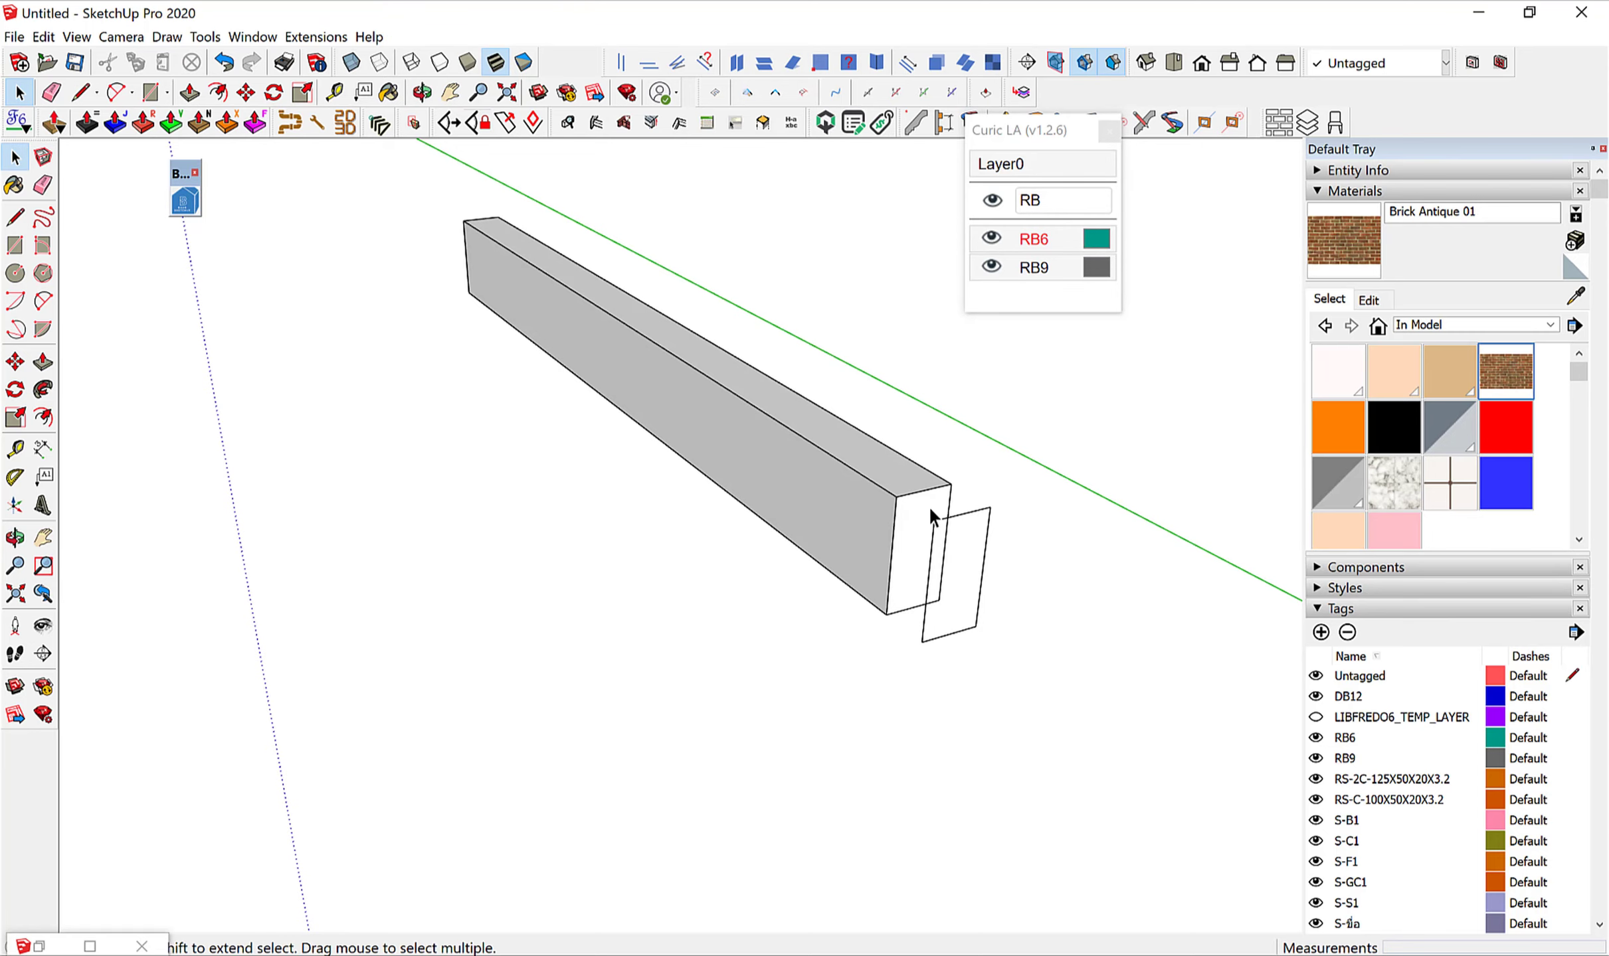
pyautogui.scroll(1, 905, 489)
pyautogui.scroll(1, 907, 497)
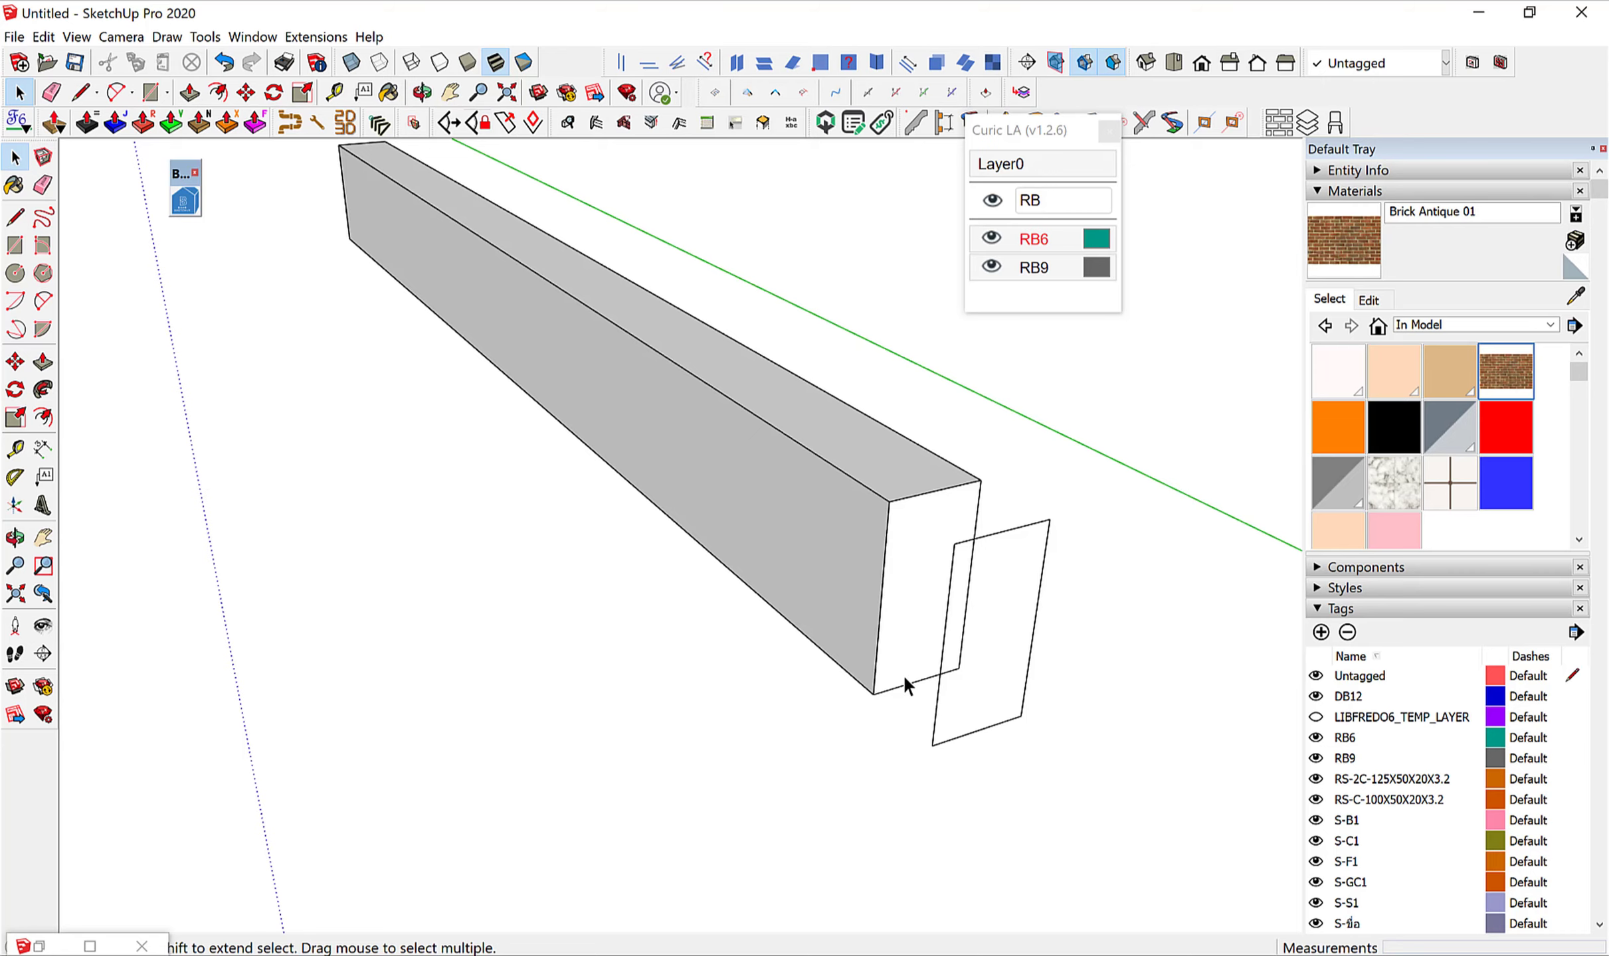
pyautogui.scroll(1, 903, 550)
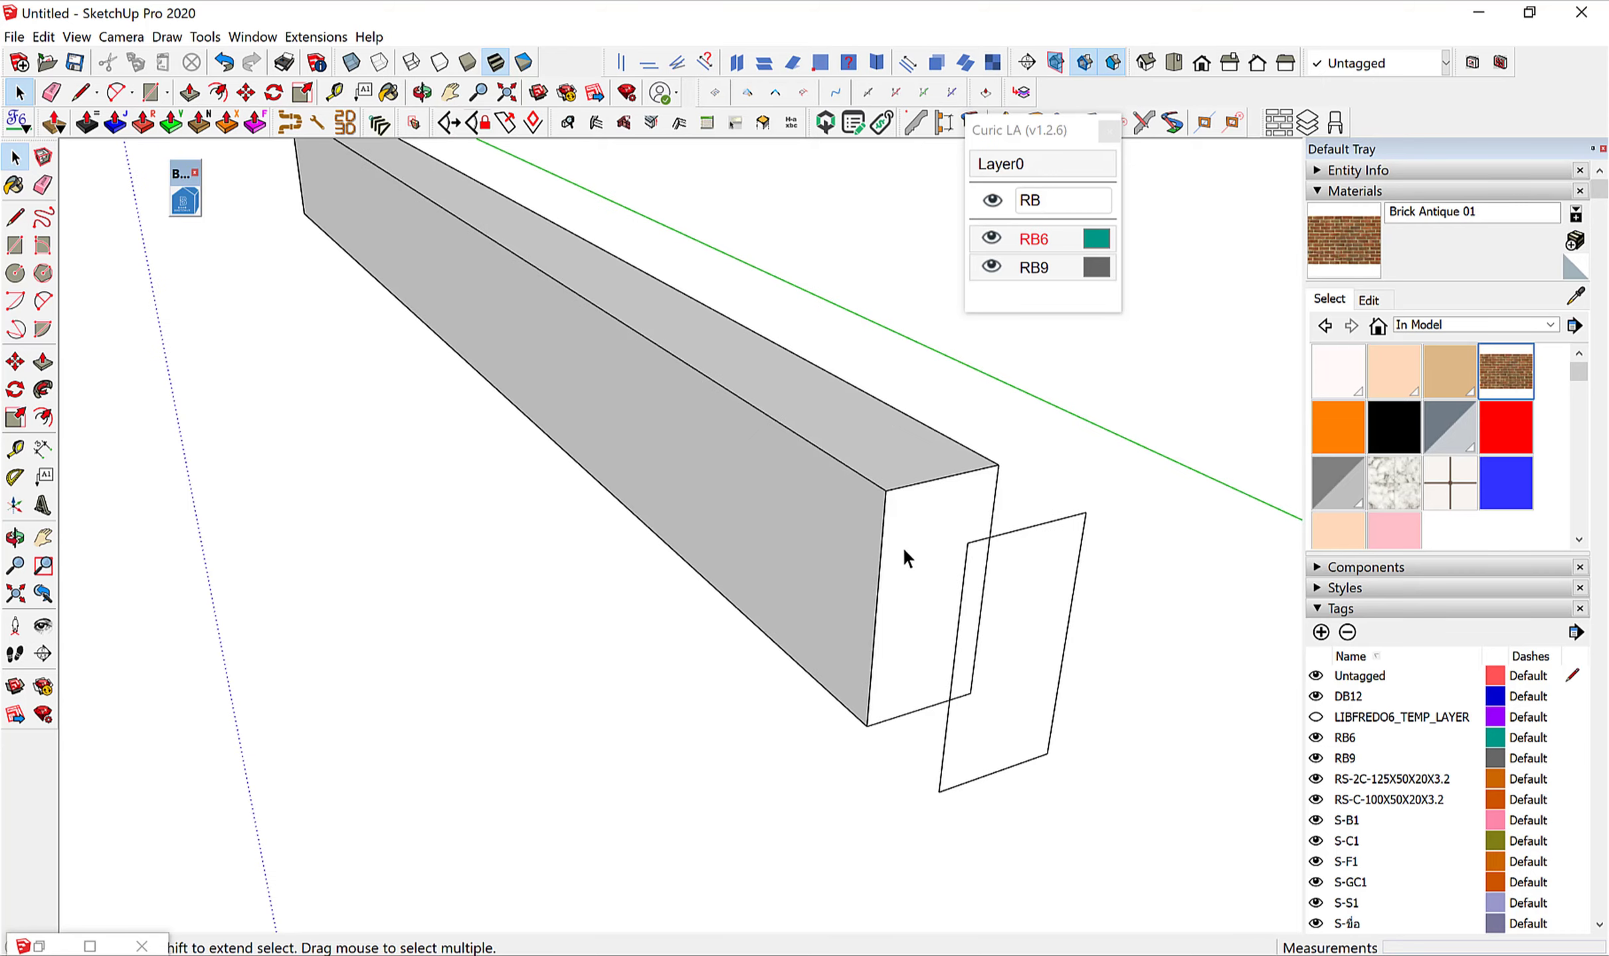
pyautogui.scroll(-1, 962, 592)
pyautogui.scroll(-1, 962, 591)
# Draw a line from the beam's front-top corner to its far corner and select it.
pyautogui.press('l')
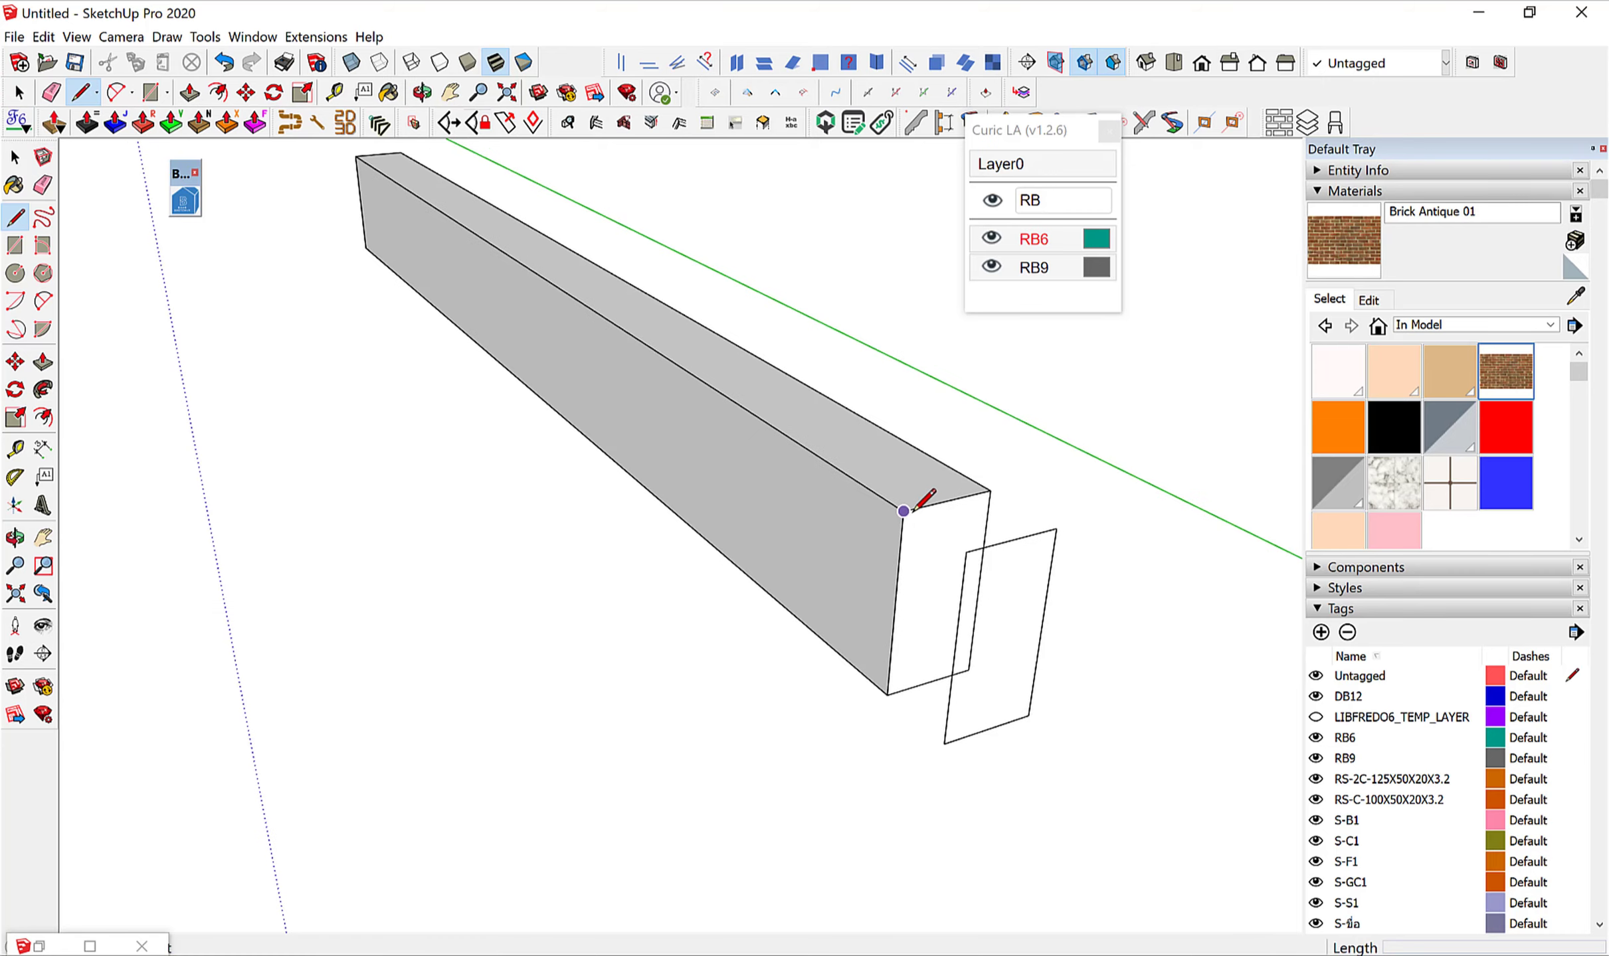
pyautogui.click(904, 510)
pyautogui.scroll(-1, 903, 510)
pyautogui.click(462, 221)
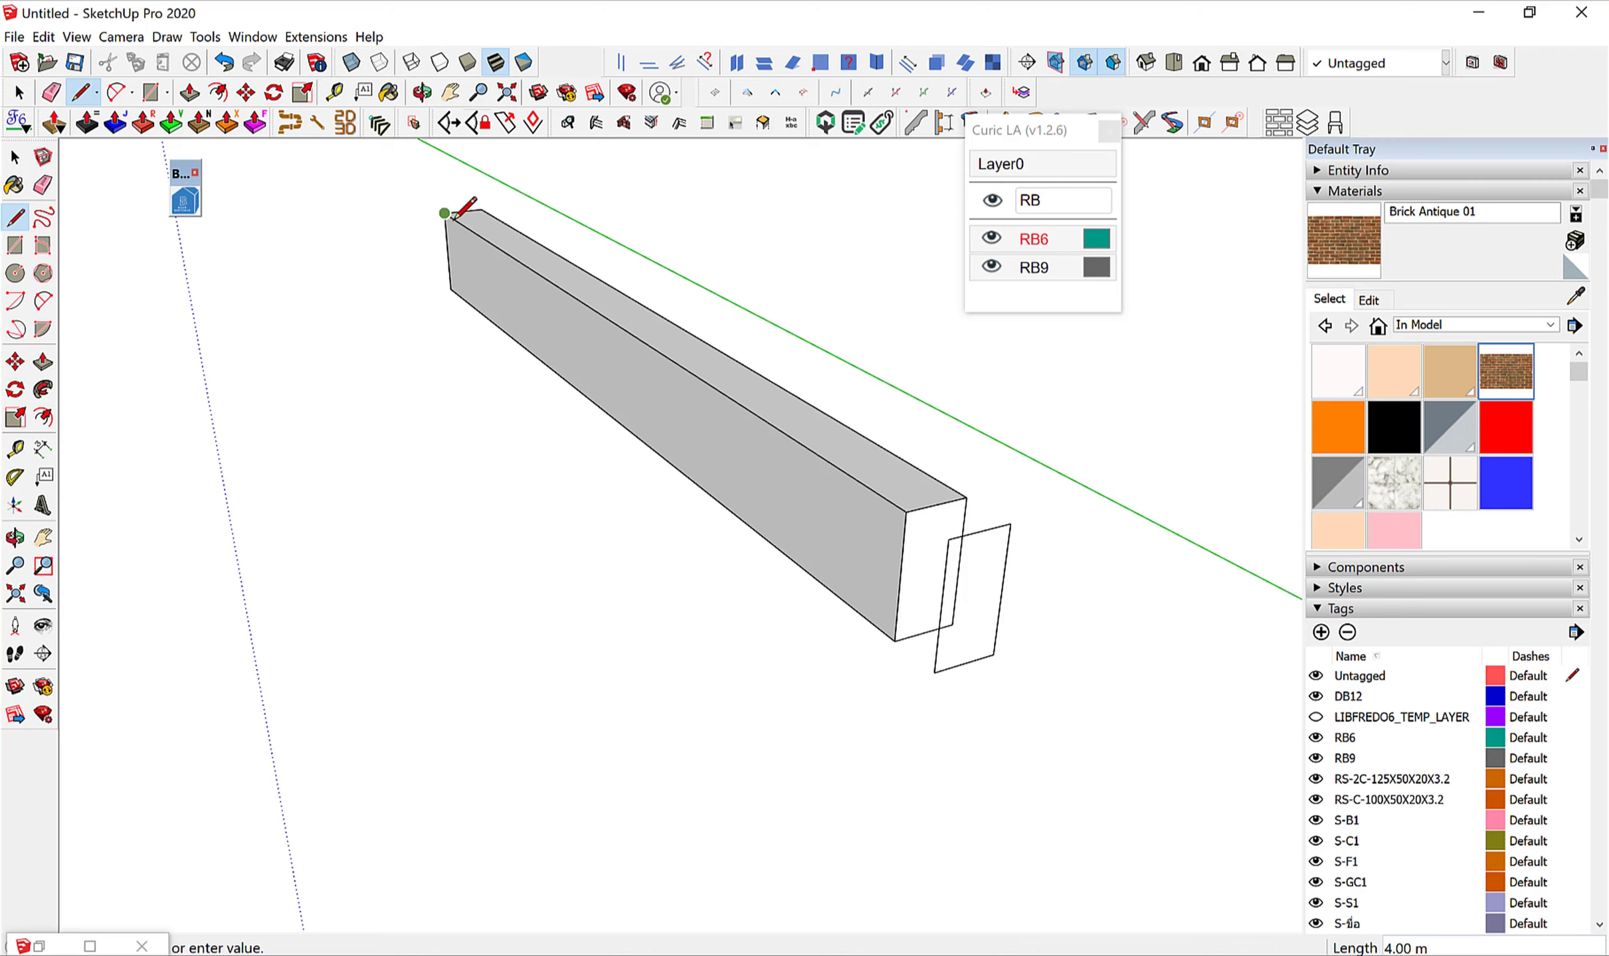
pyautogui.press('space')
pyautogui.click(851, 475)
# Move the new edge 0.20 m back onto the beam corner and add the inner top edge.
pyautogui.press('m')
pyautogui.scroll(1, 864, 482)
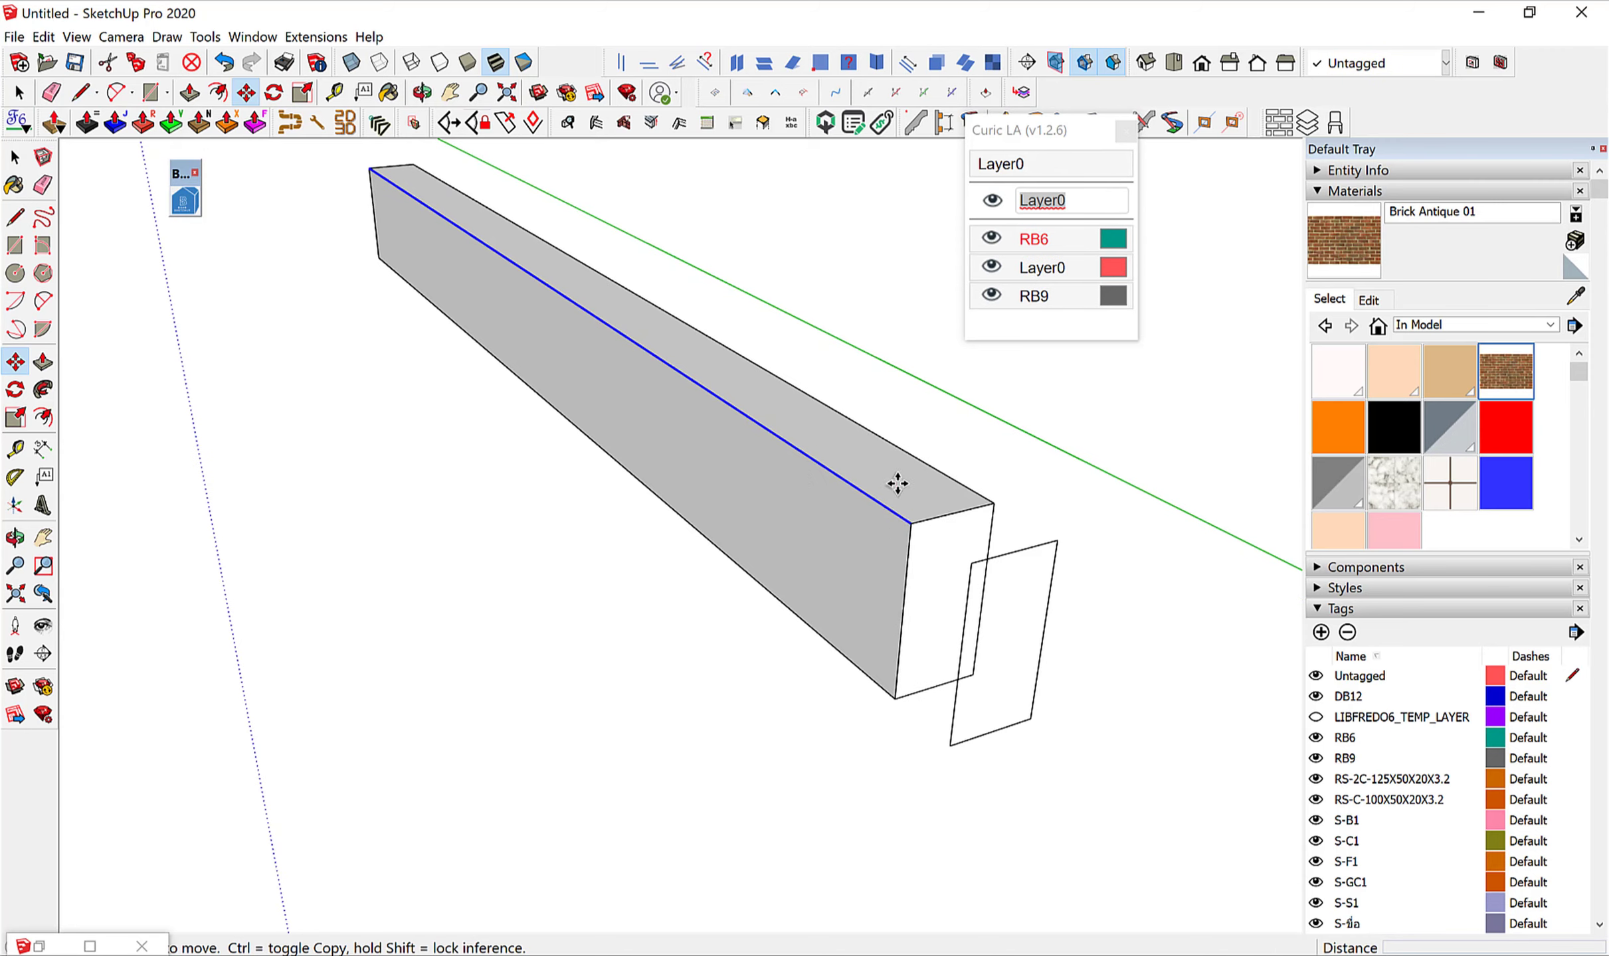
pyautogui.click(906, 518)
pyautogui.click(988, 499)
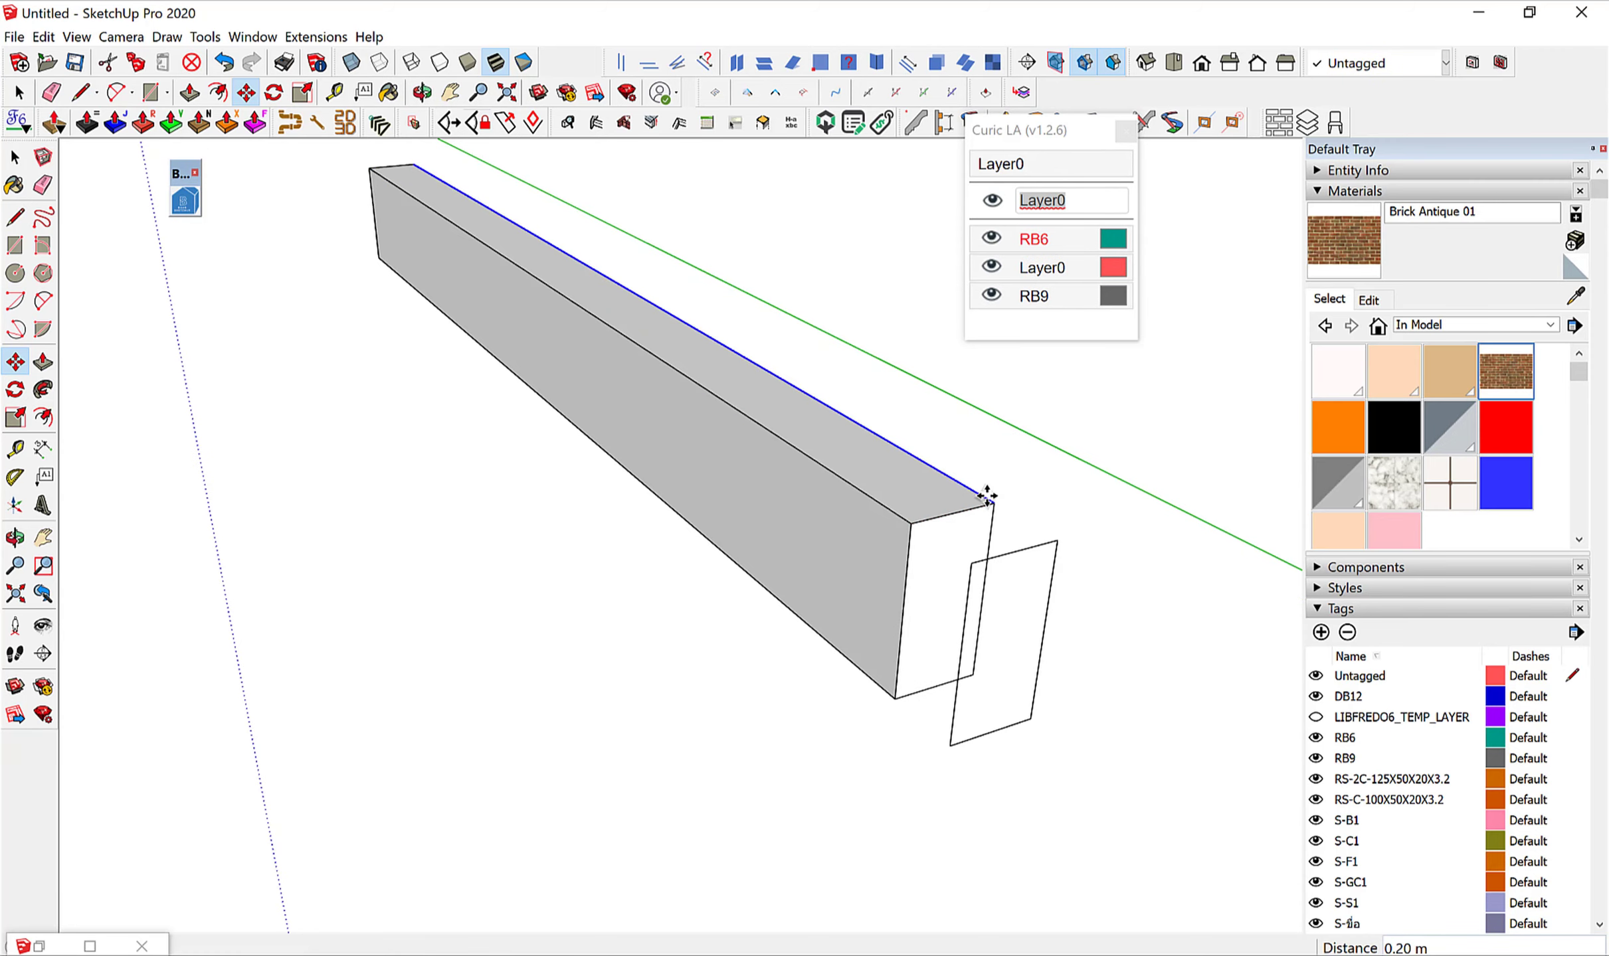
pyautogui.press('space')
pyautogui.scroll(-1, 879, 532)
pyautogui.keyDown('shift'); pyautogui.click(656, 364); pyautogui.keyUp('shift')
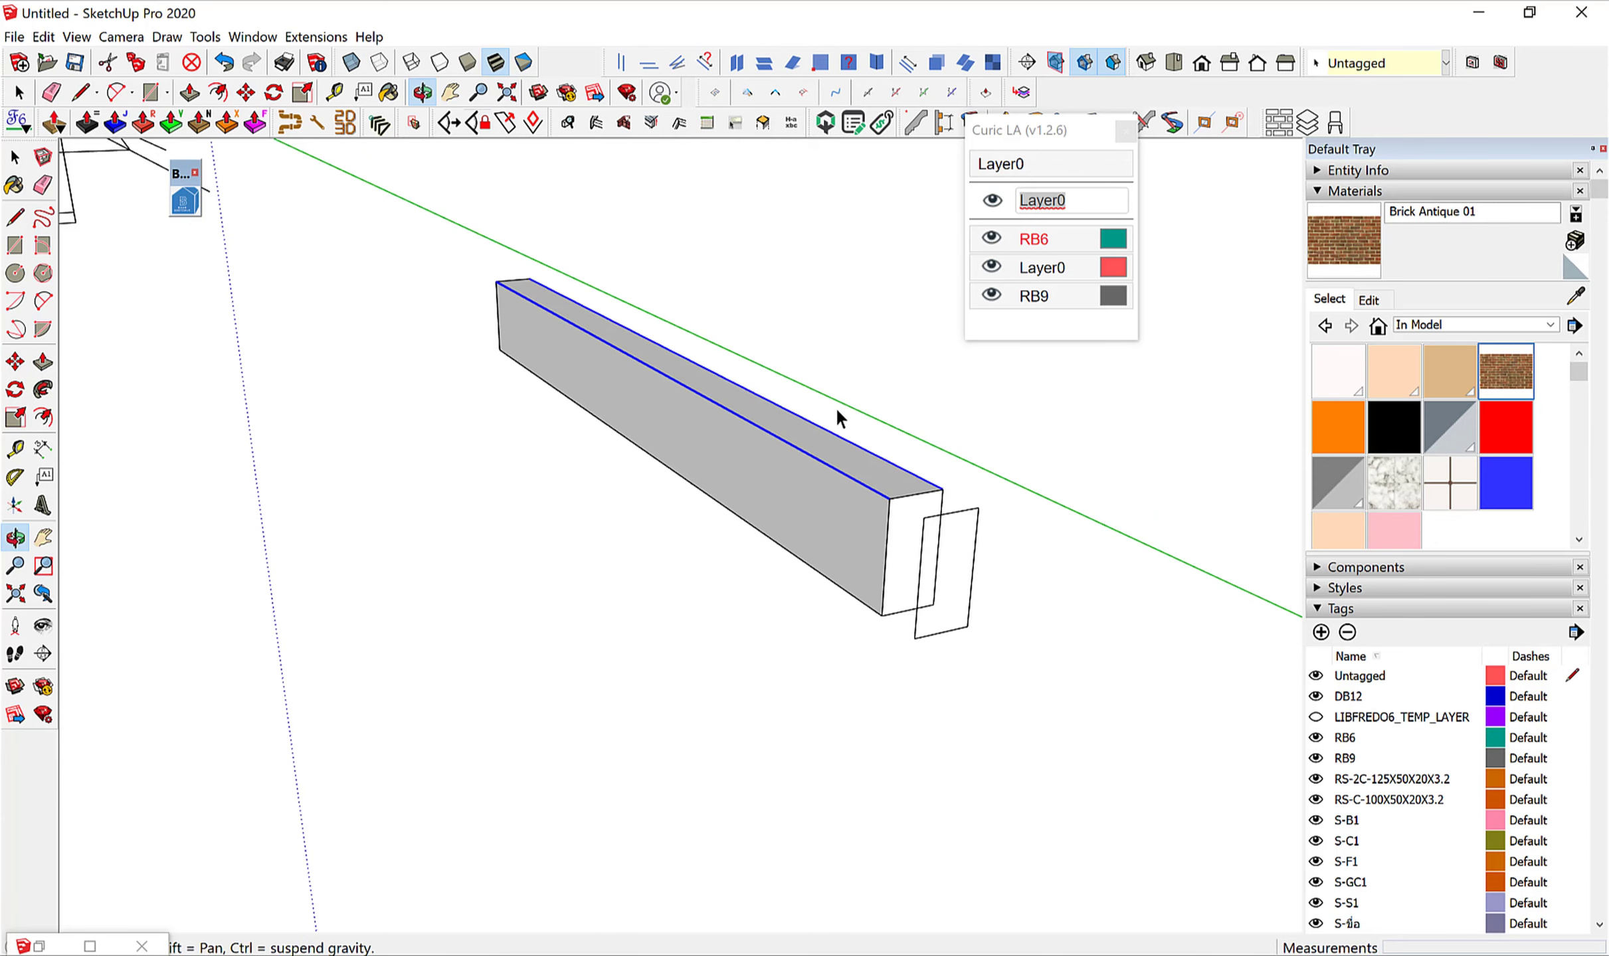
pyautogui.moveTo(656, 364); pyautogui.dragTo(918, 504, button='middle')
pyautogui.press('m')
pyautogui.click(887, 490)
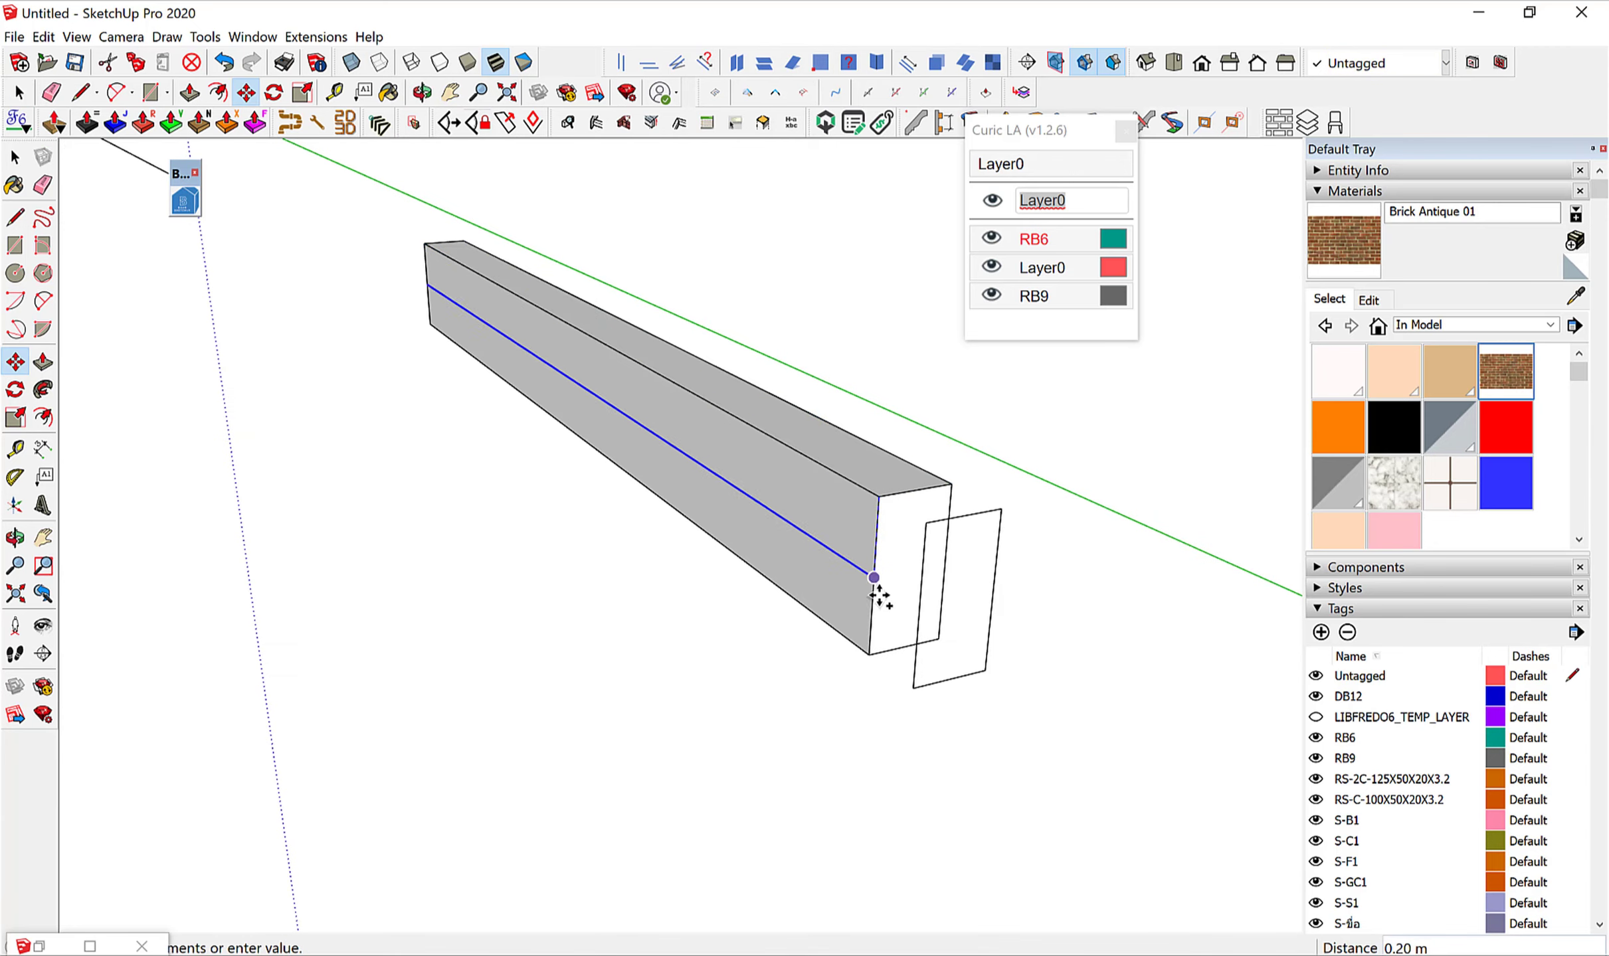
pyautogui.press('space')
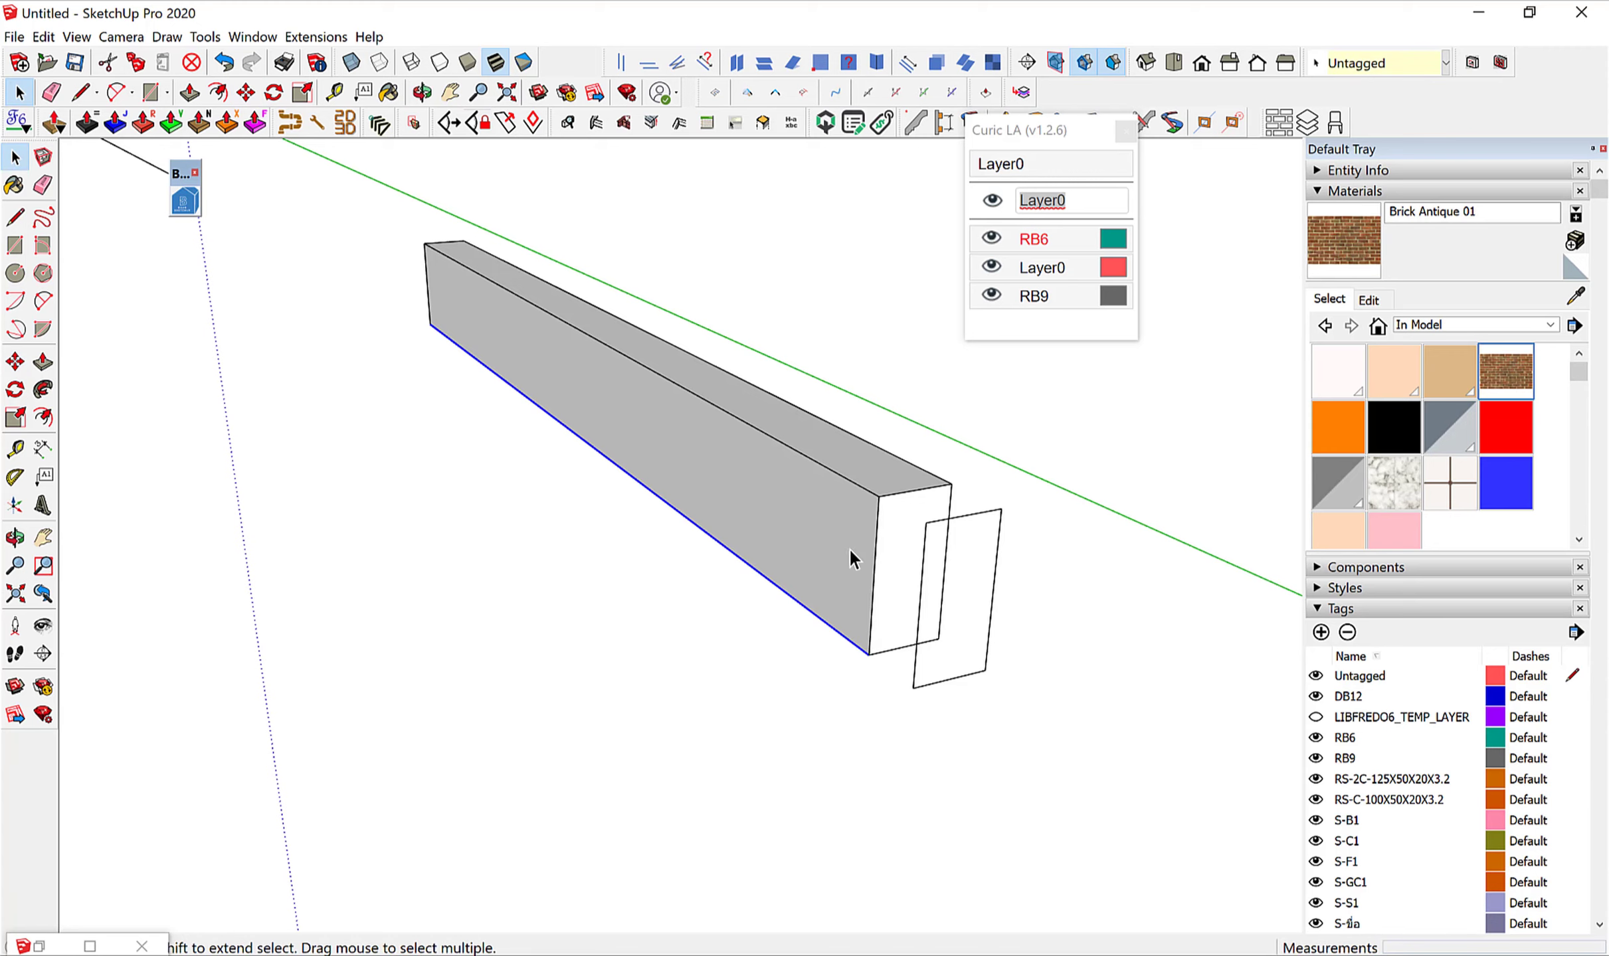
# Lift the whole beam upward, clear of the rebar lines.
pyautogui.tripleClick(848, 548)
pyautogui.press('m')
pyautogui.click(848, 548)
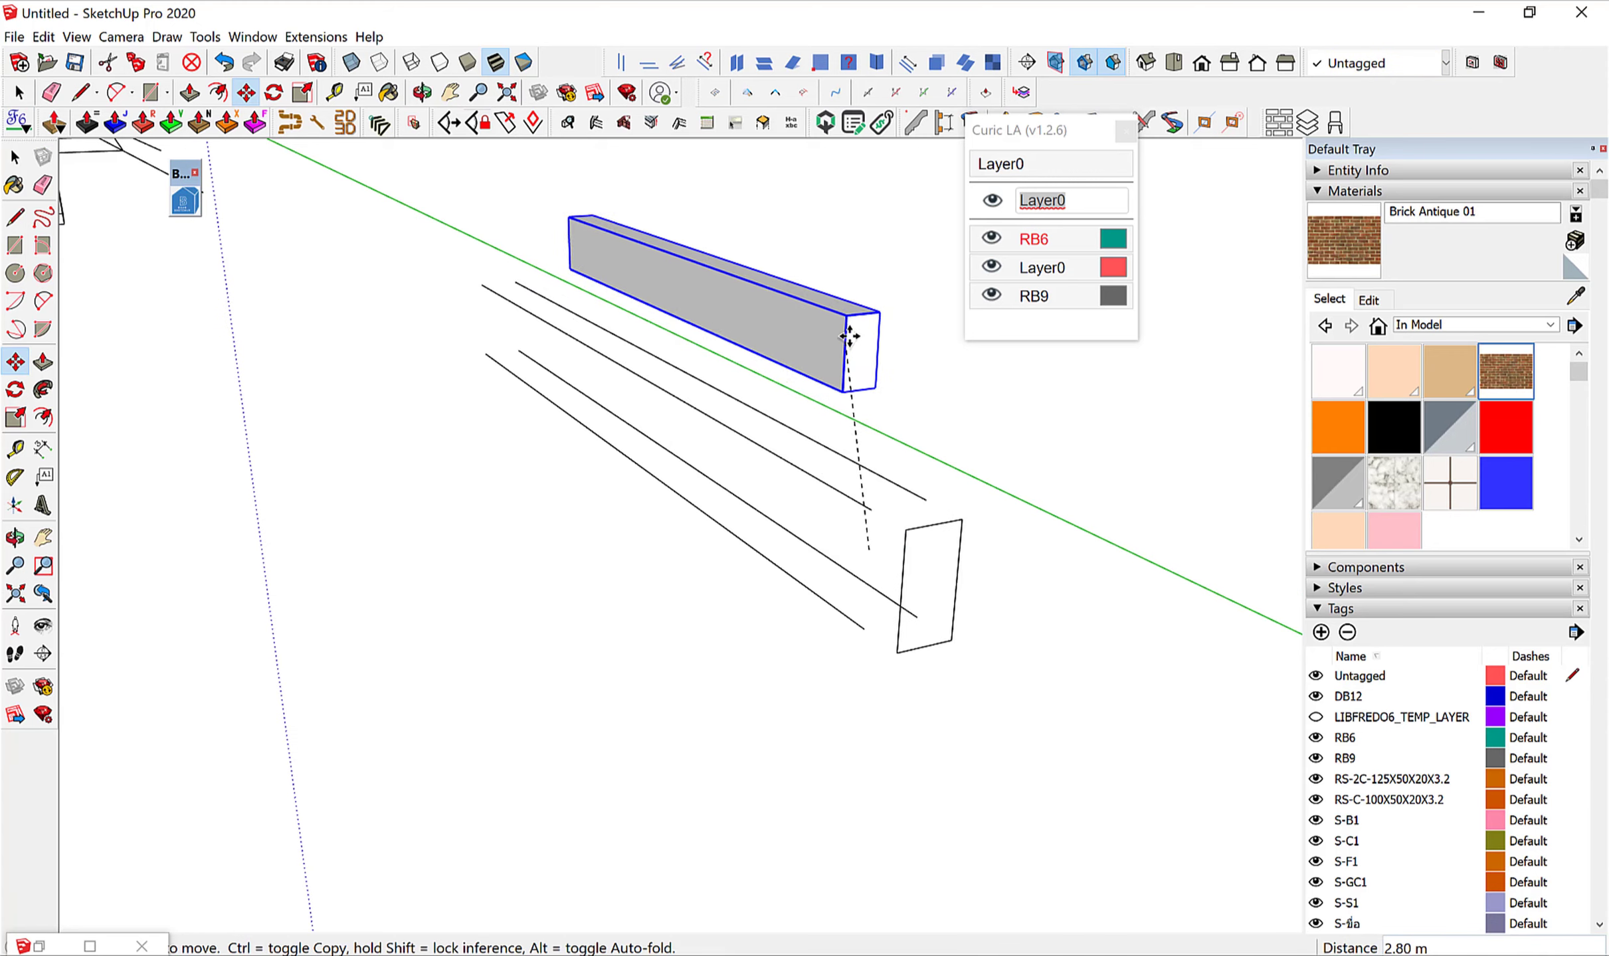
pyautogui.click(879, 302)
pyautogui.press('space')
# Combine the four rebar lines into one group with Make Group.
pyautogui.moveTo(811, 589); pyautogui.dragTo(656, 392)
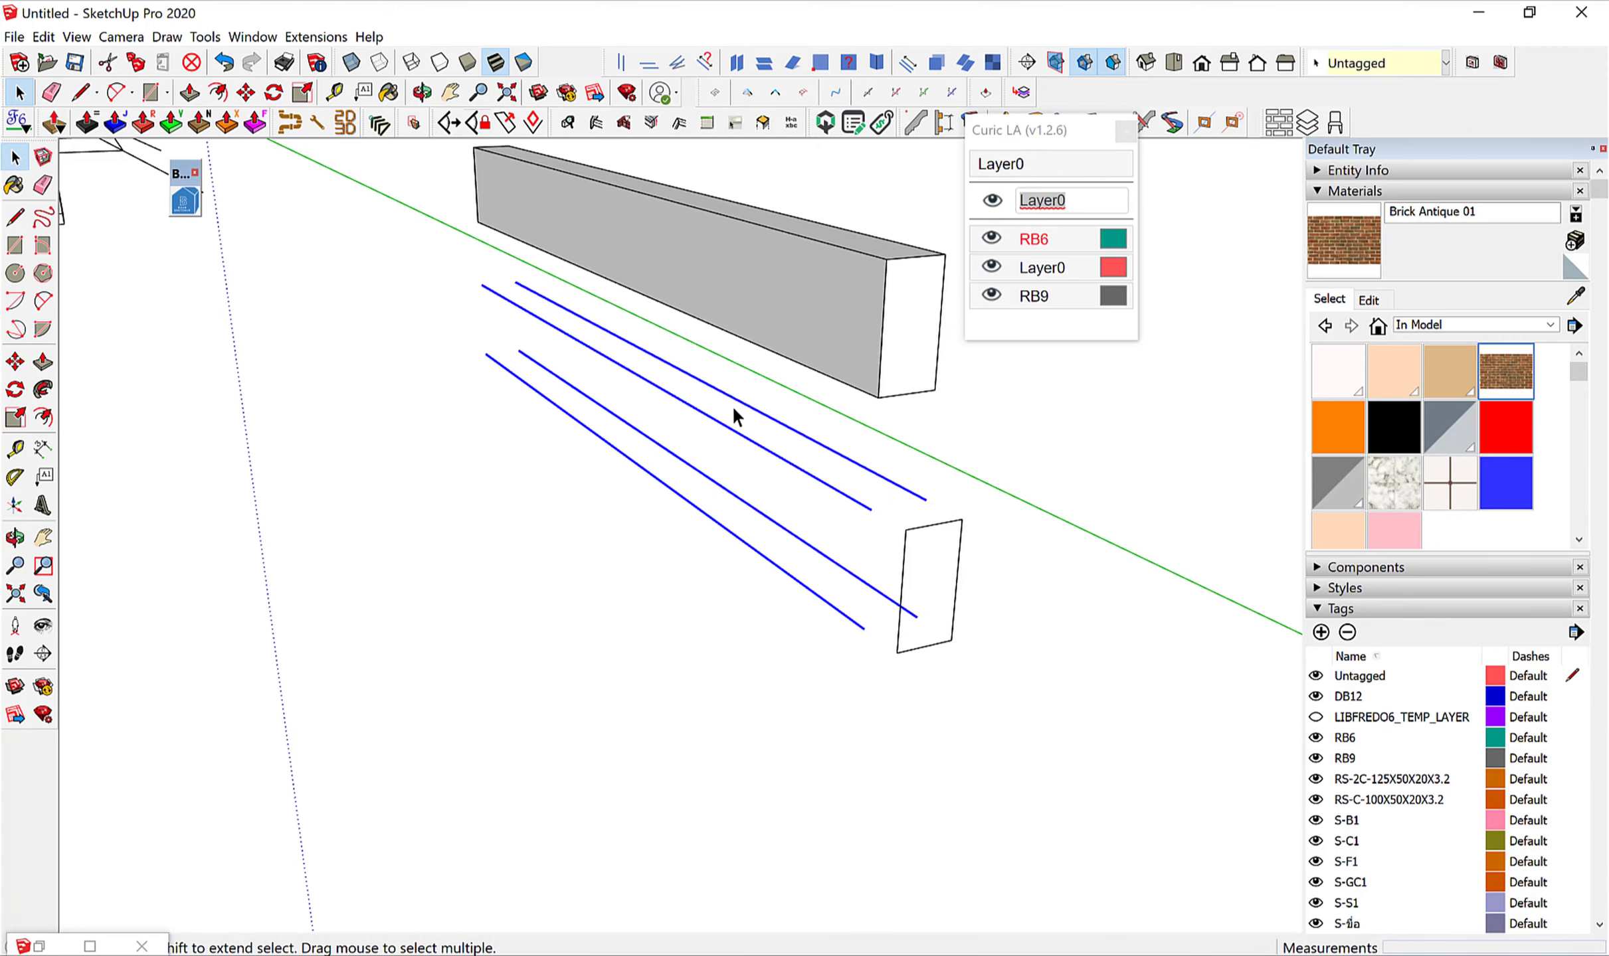
pyautogui.rightClick(724, 420)
pyautogui.click(859, 583)
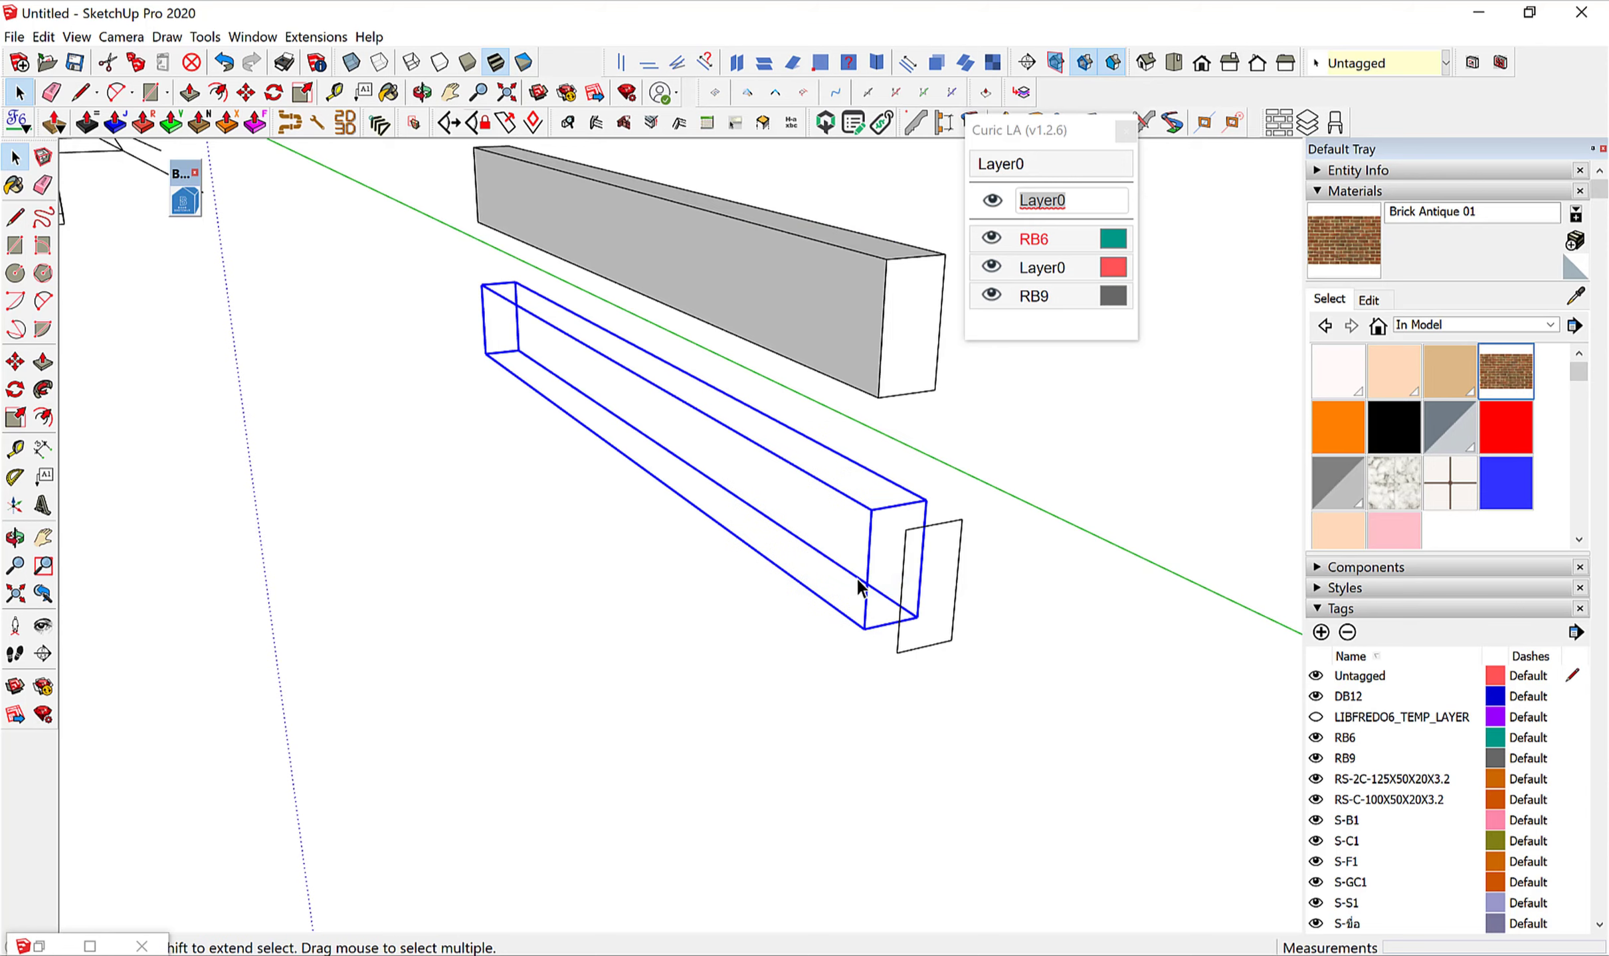
# Tag the line group DB12 and the rectangular stirrup RB6 in Curic LA.
pyautogui.write('D')
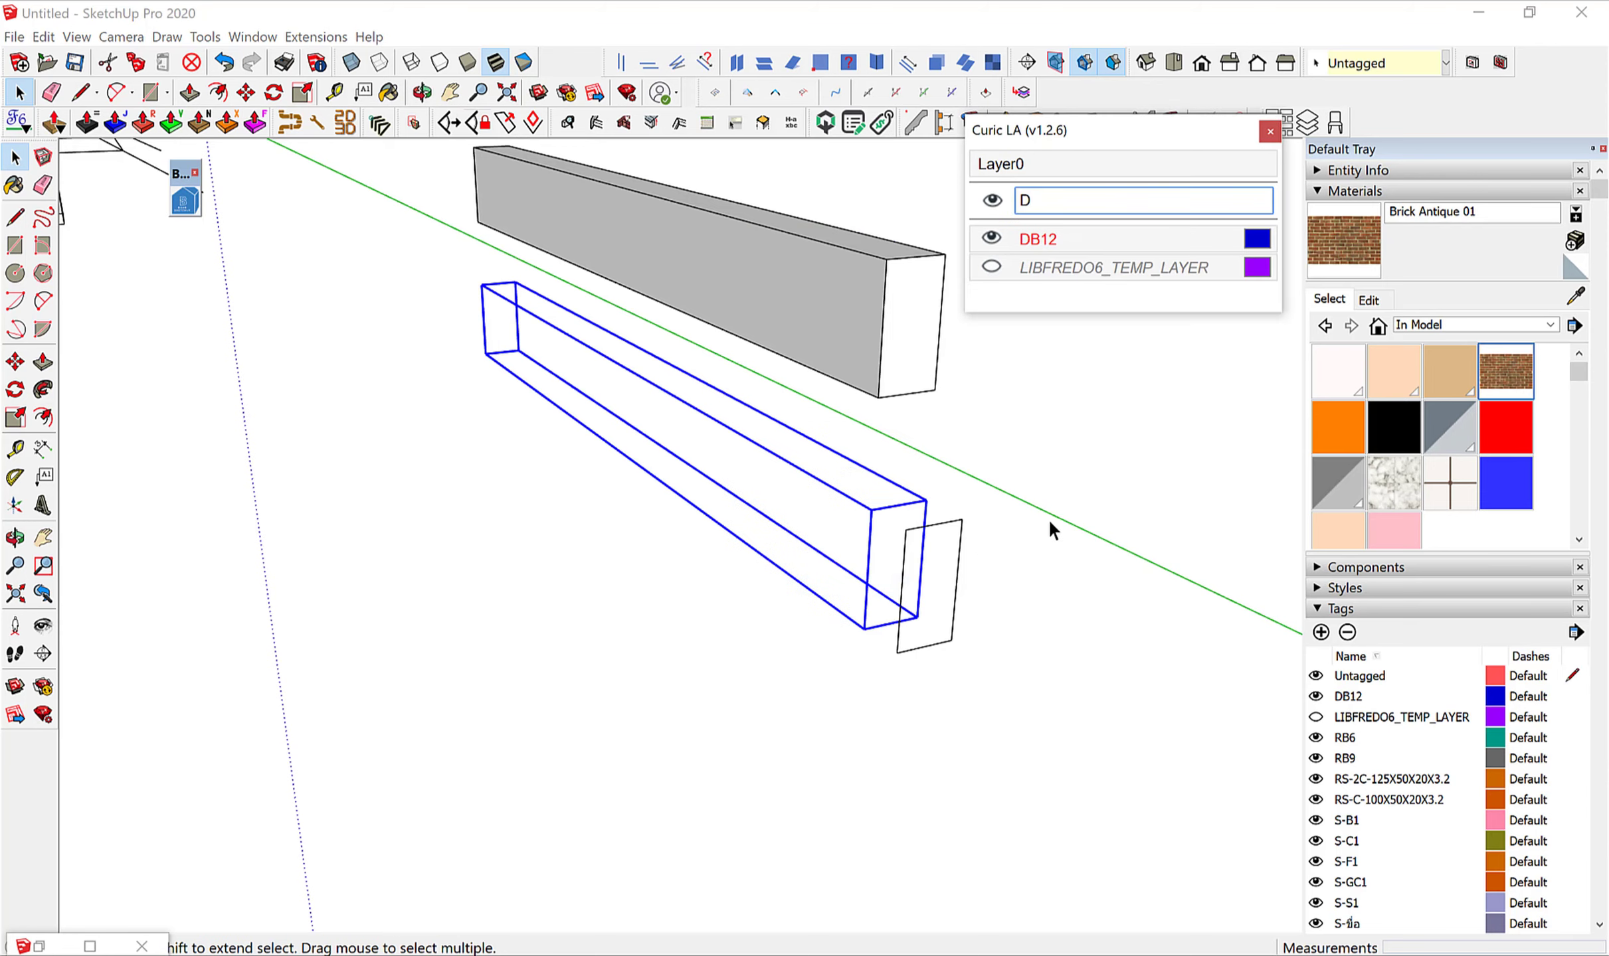
pyautogui.click(1036, 240)
pyautogui.click(924, 647)
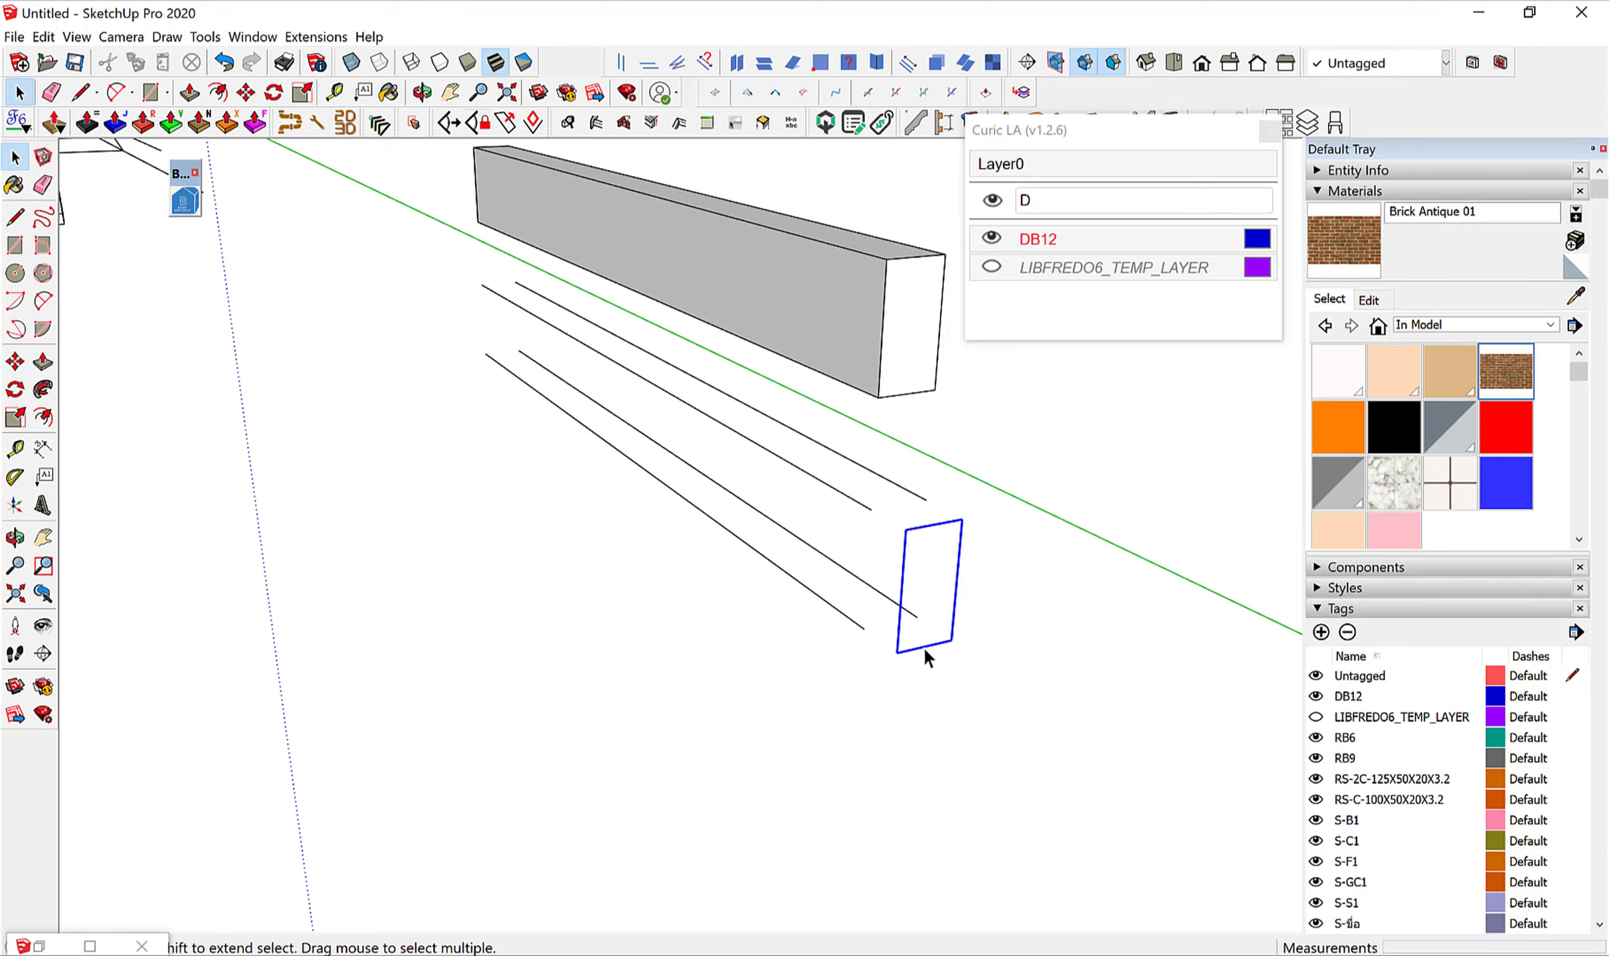
pyautogui.write('RB6m')
# Copy the stirrup 0.2 m along the bars as a row of 20.
pyautogui.click(896, 524)
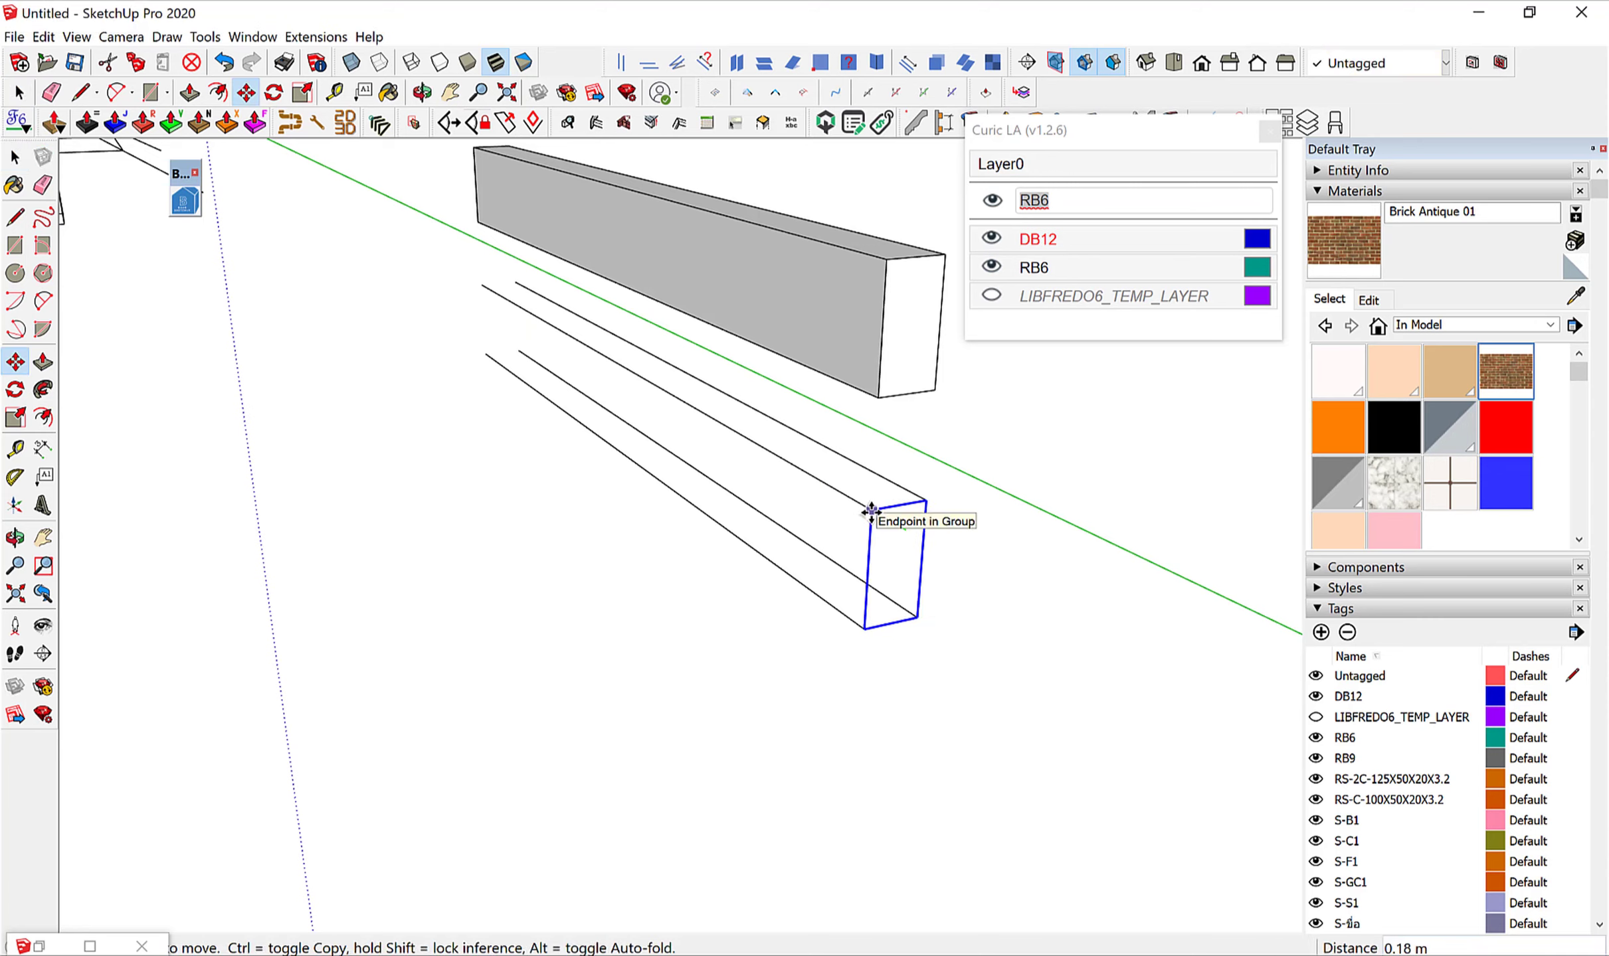
pyautogui.click(871, 510)
pyautogui.press('ctrl')
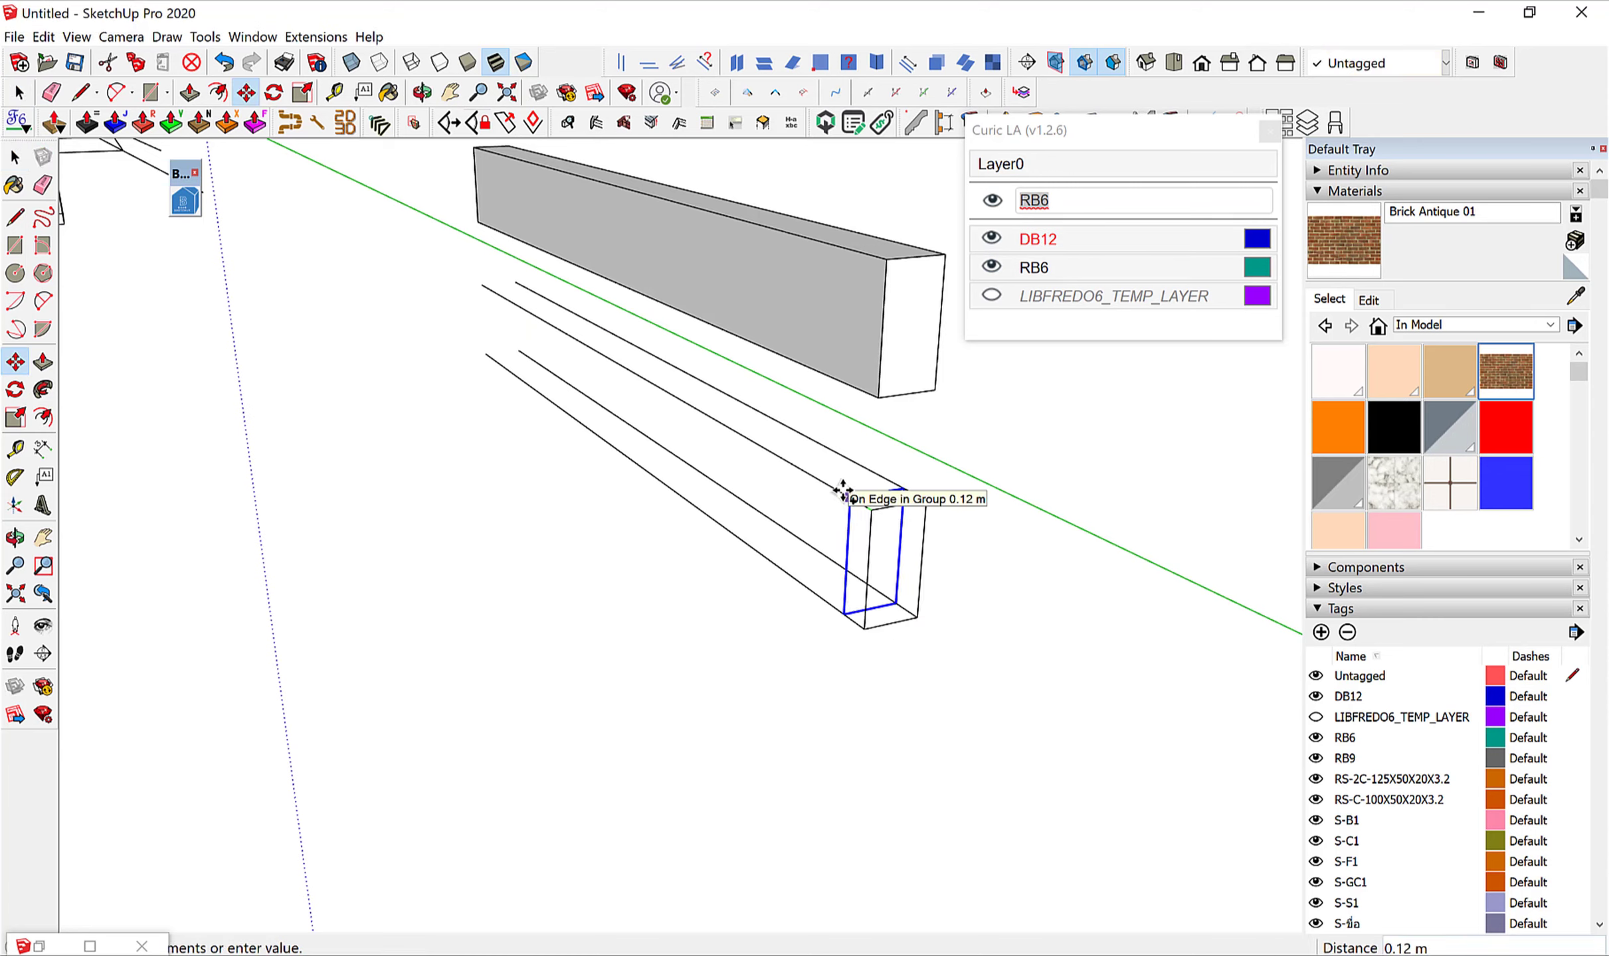
pyautogui.write('.2')
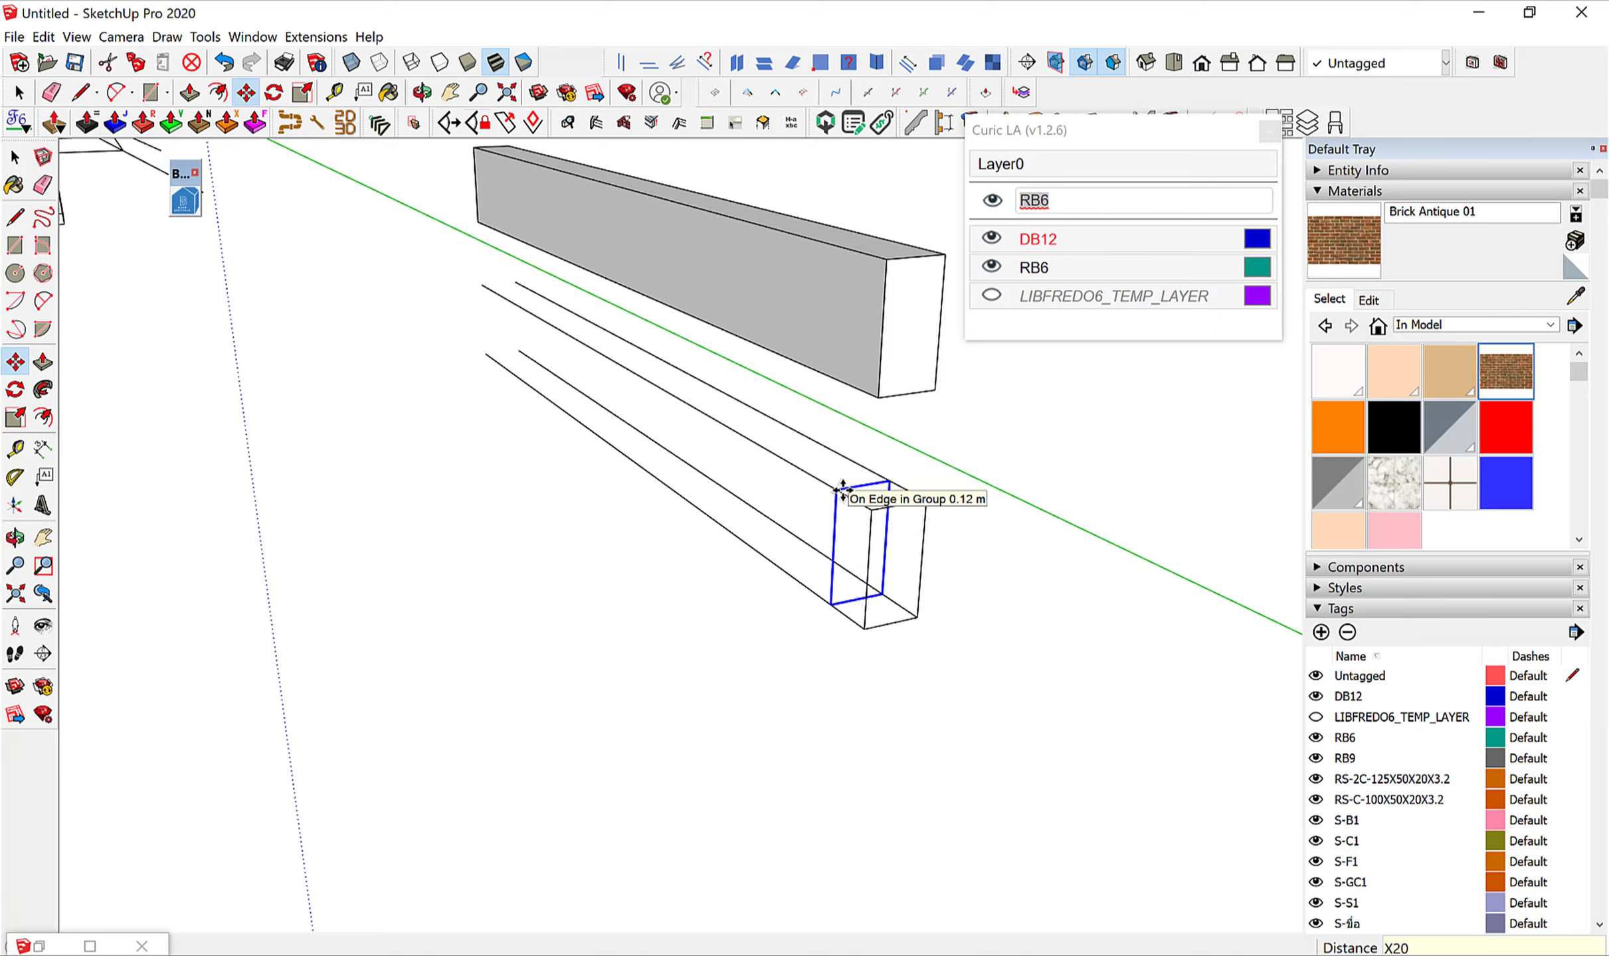
pyautogui.press('Return')
# Delete the first stirrup in the row, then undo that deletion.
pyautogui.moveTo(847, 503); pyautogui.dragTo(395, 406, button='middle')
pyautogui.press('space')
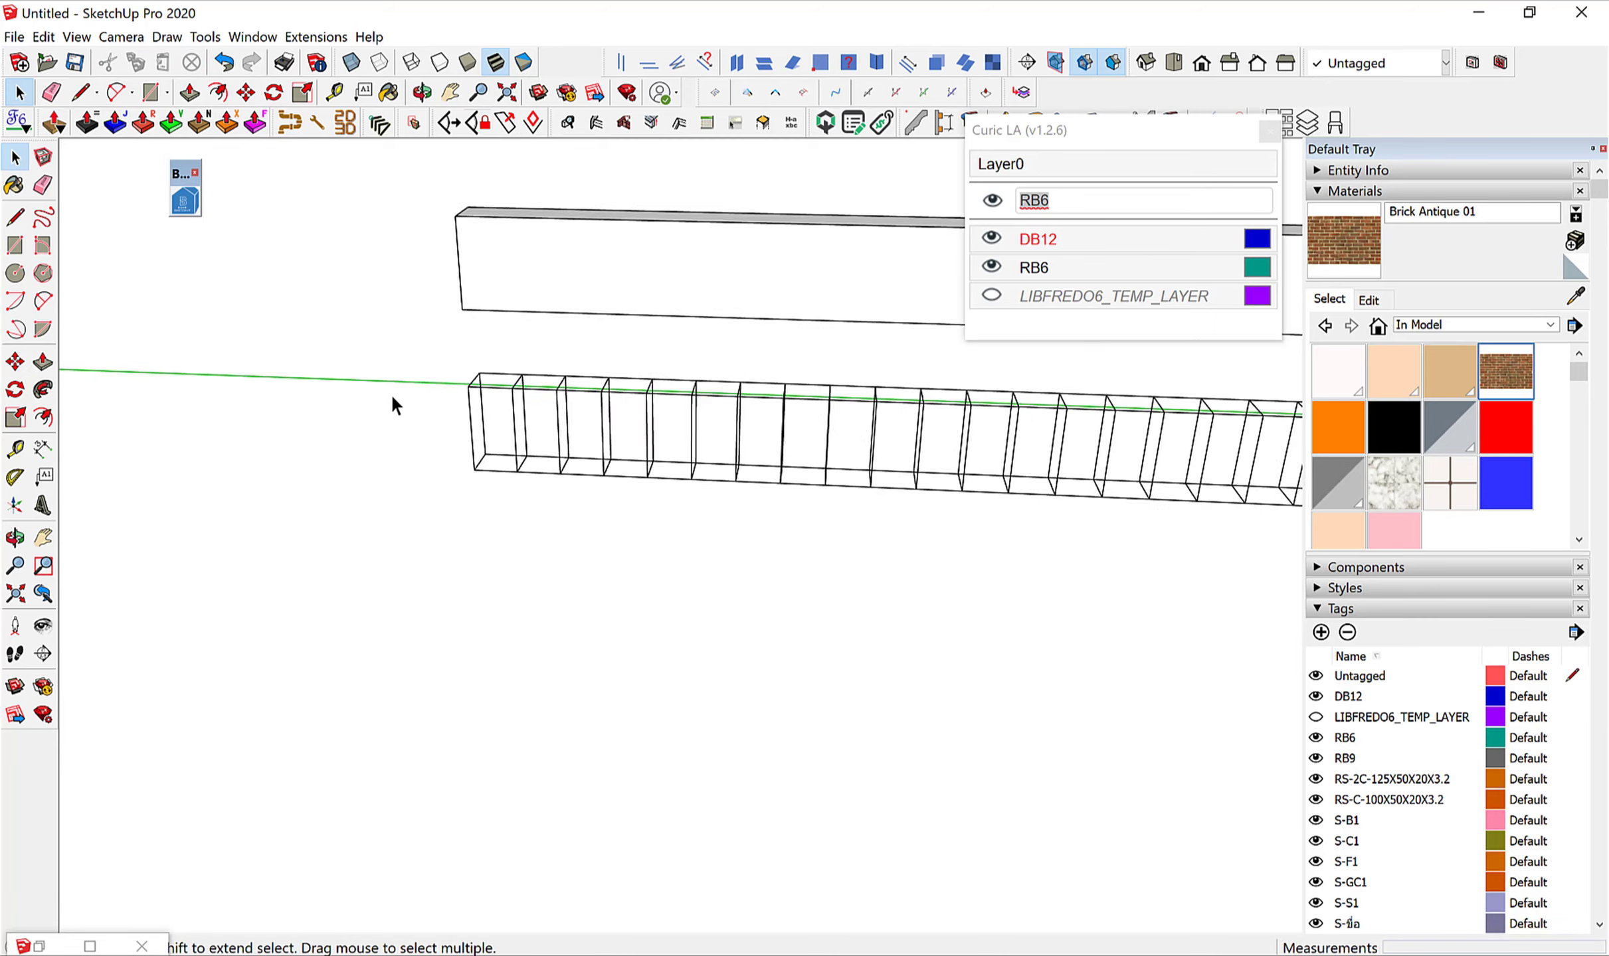
pyautogui.scroll(3, 405, 385)
pyautogui.moveTo(437, 302); pyautogui.dragTo(568, 577)
pyautogui.press('Delete')
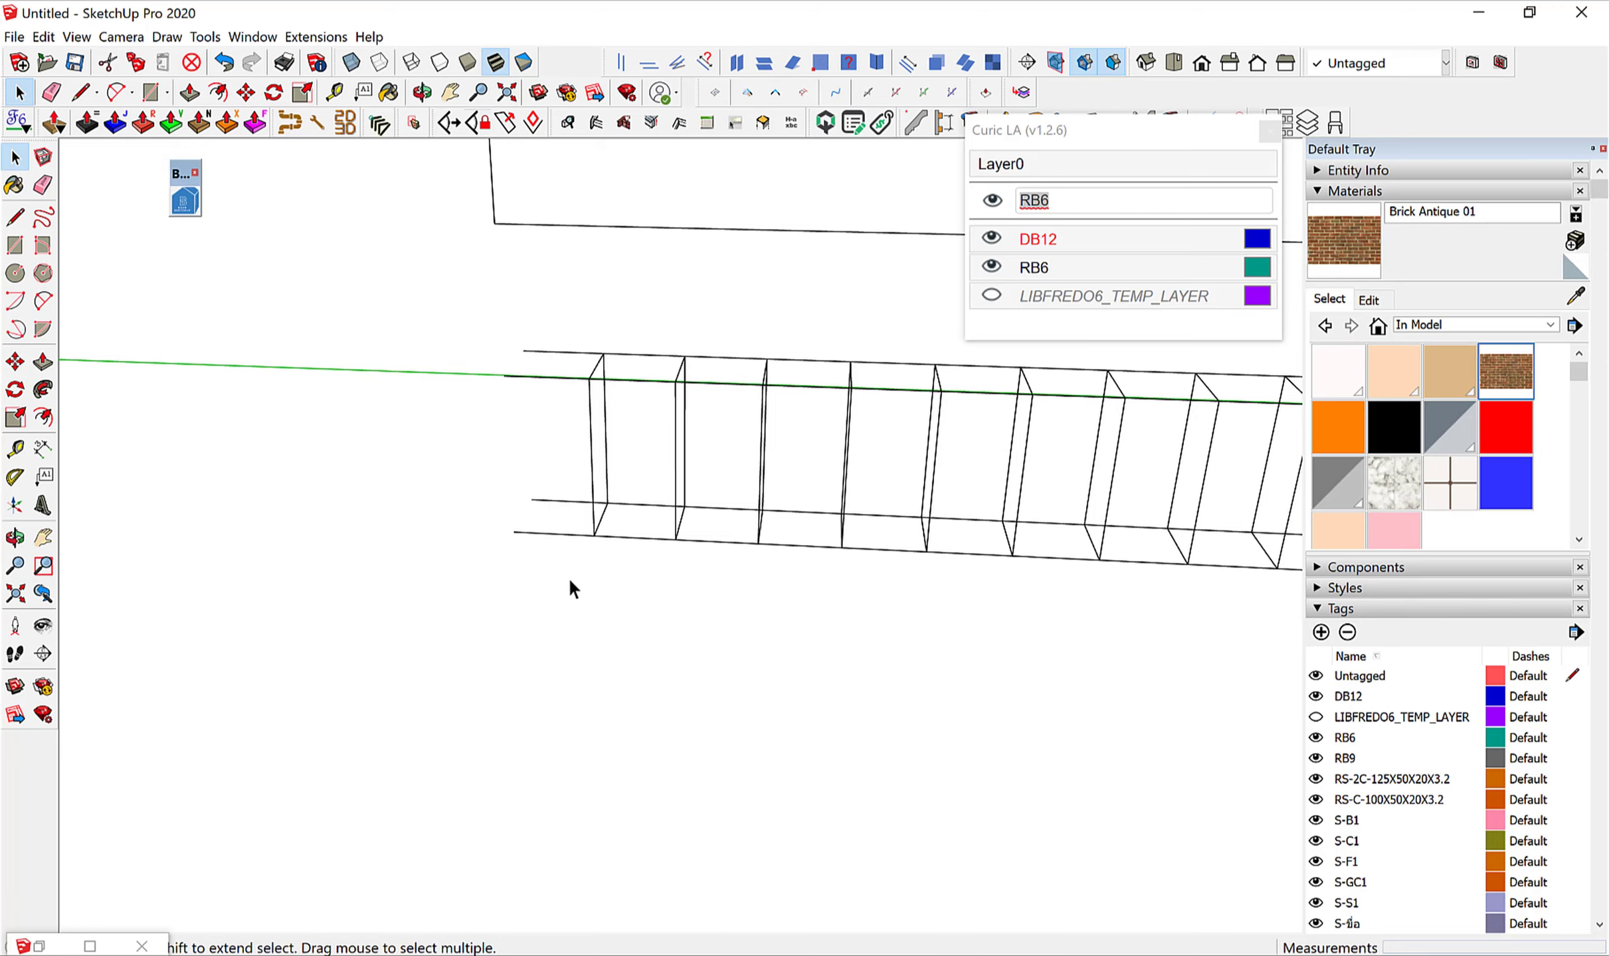
pyautogui.hotkey('ctrl', 'z')
# Box-select the standalone column and delete it.
pyautogui.scroll(-3, 788, 590)
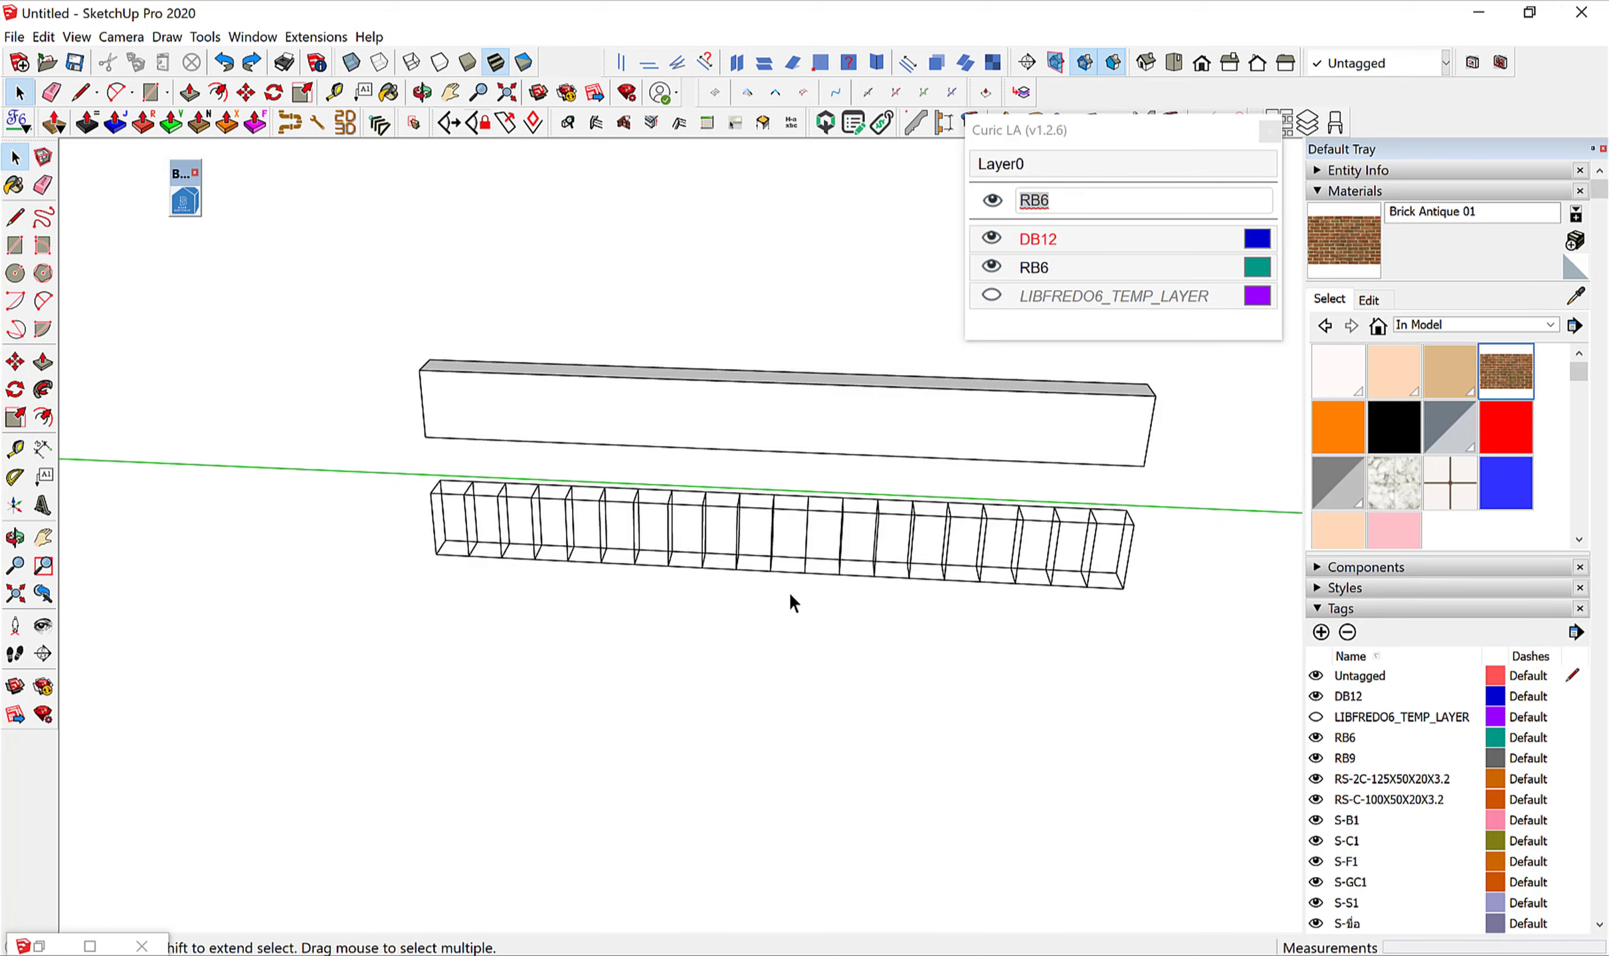
pyautogui.scroll(-2, 607, 542)
pyautogui.scroll(-2, 920, 547)
pyautogui.scroll(-2, 936, 541)
pyautogui.scroll(-2, 938, 546)
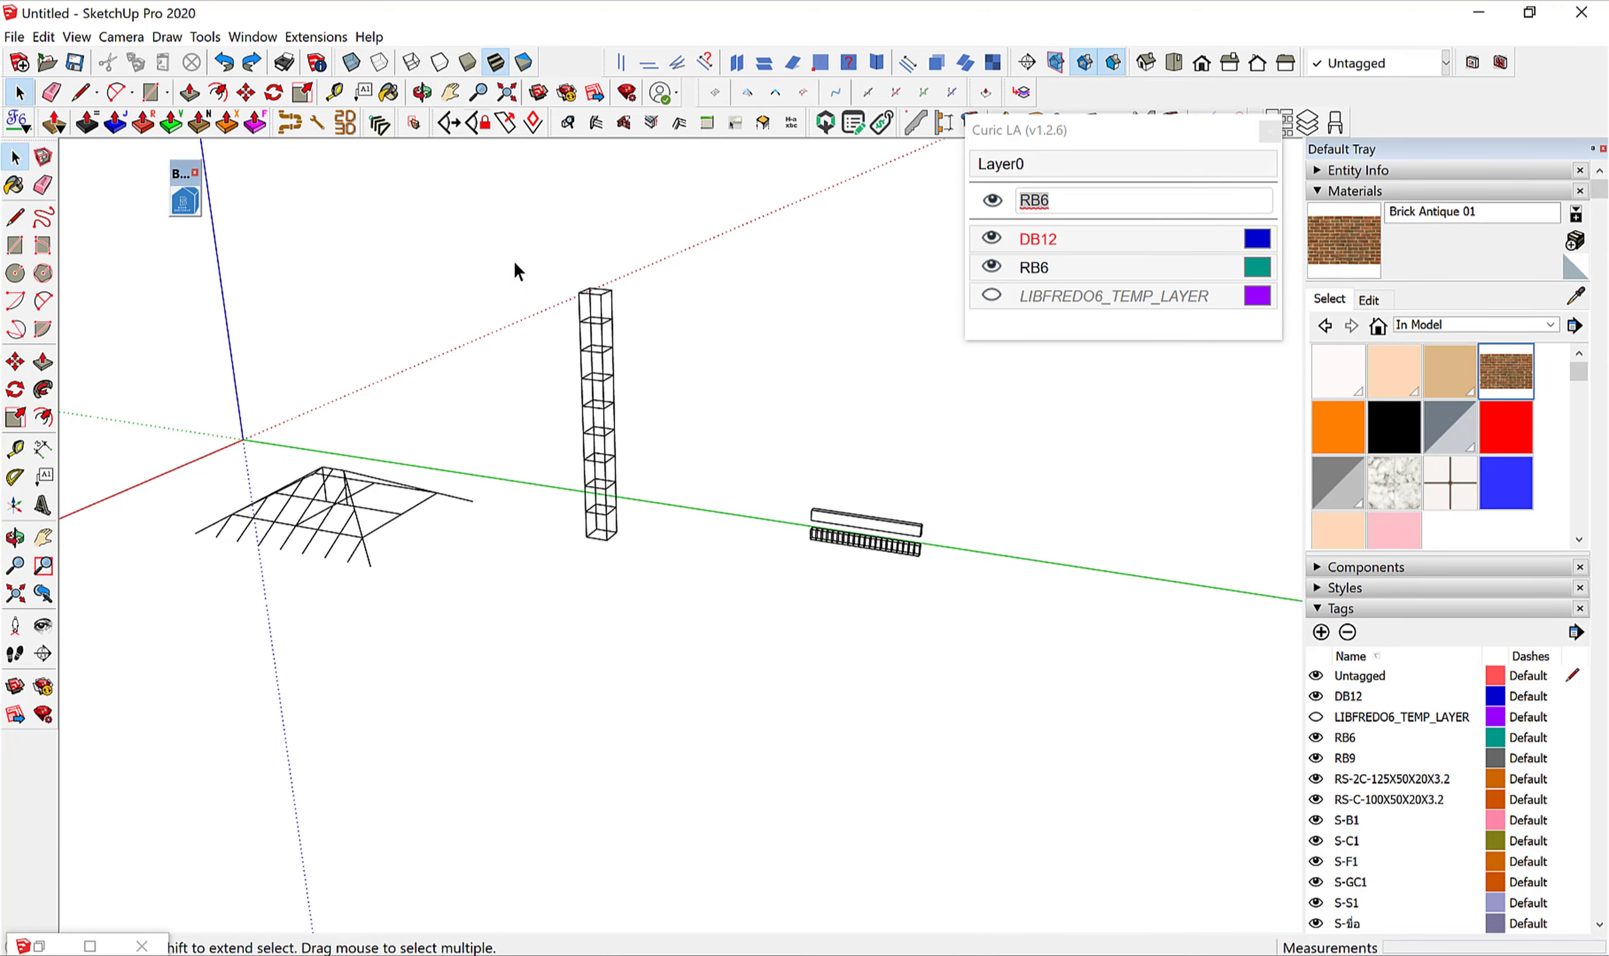
pyautogui.moveTo(512, 259); pyautogui.dragTo(697, 576)
pyautogui.press('Delete')
# Give the beam the S-B1 tag from the Curic LA list.
pyautogui.scroll(2, 1034, 452)
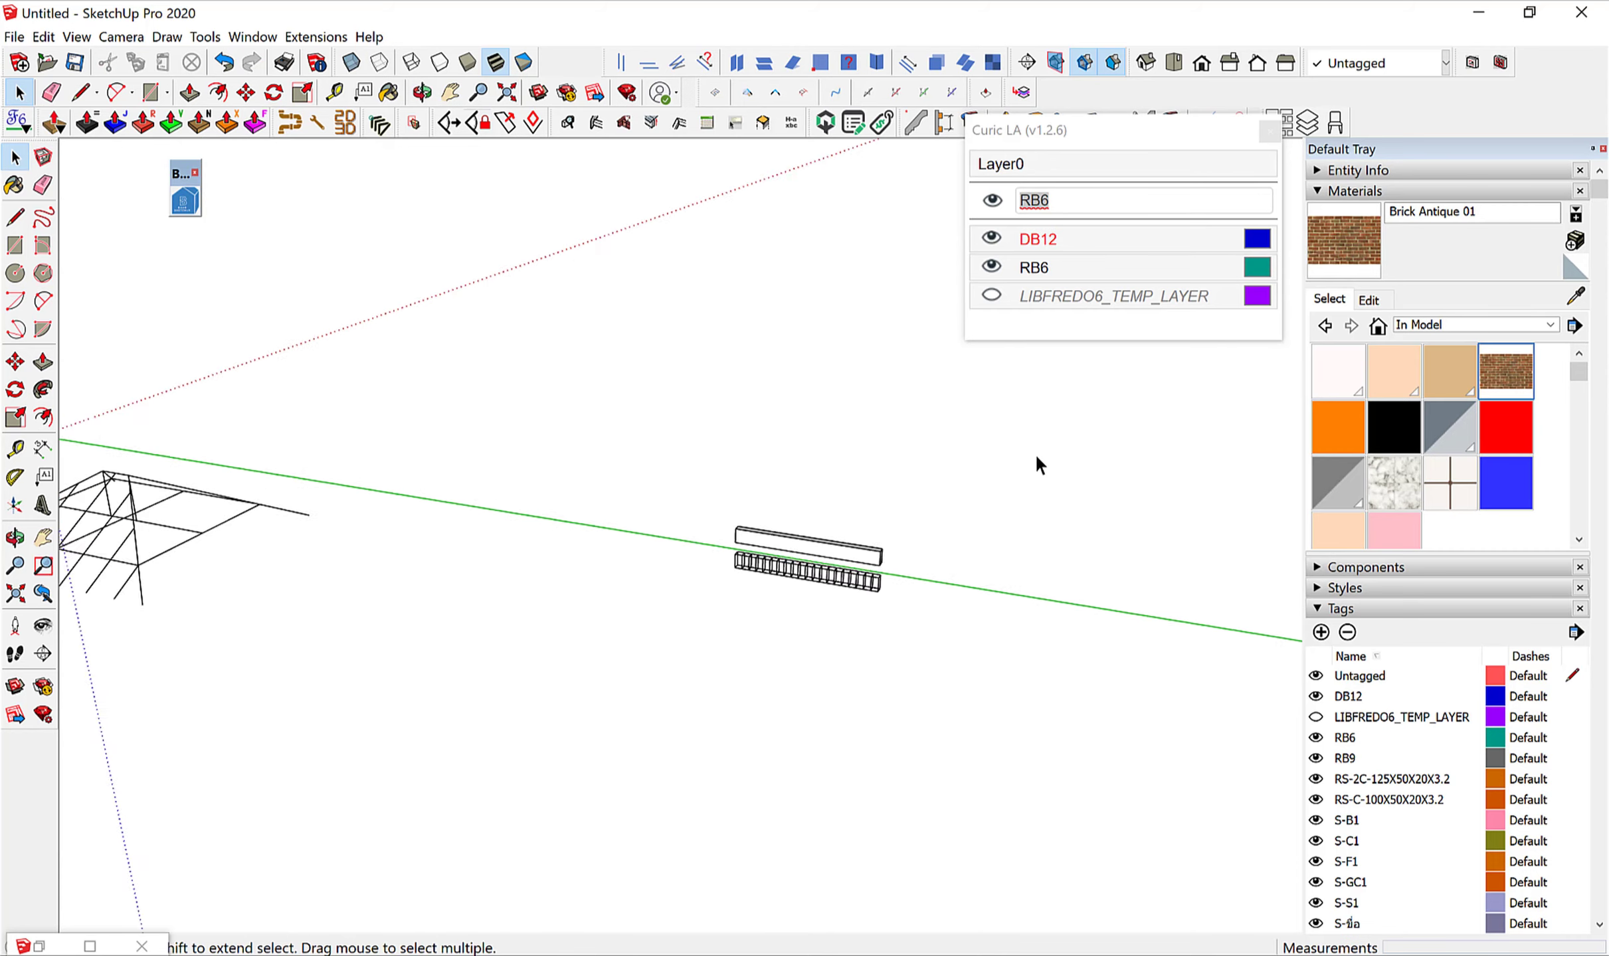
pyautogui.scroll(2, 888, 514)
pyautogui.scroll(2, 597, 624)
pyautogui.click(592, 632)
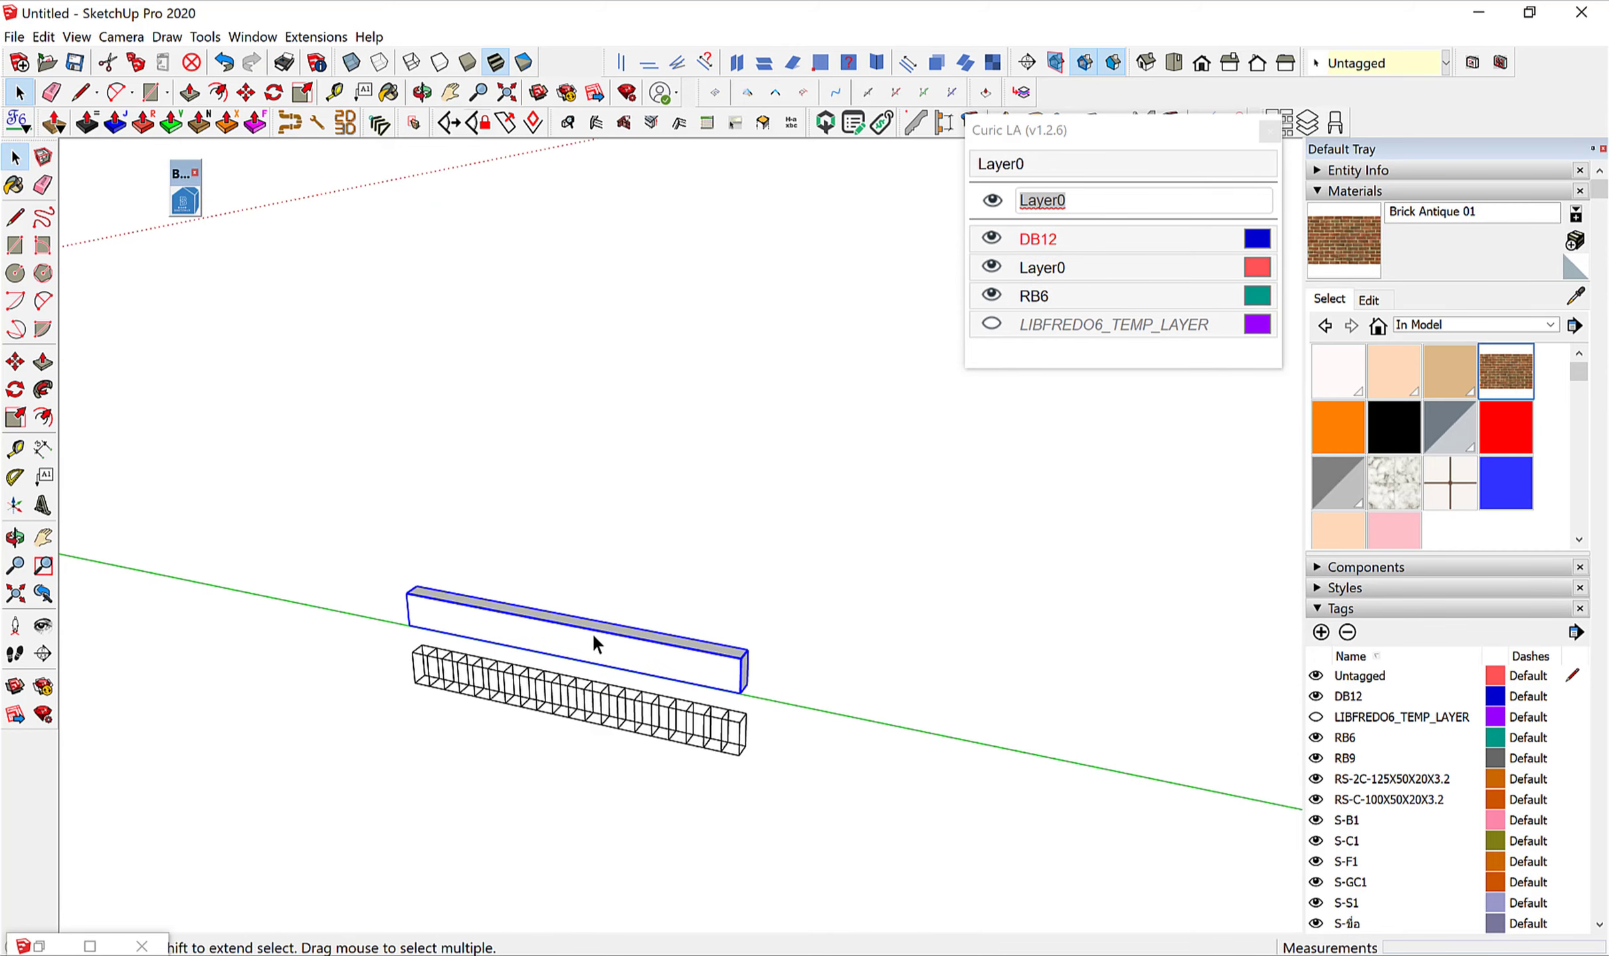
pyautogui.write('B')
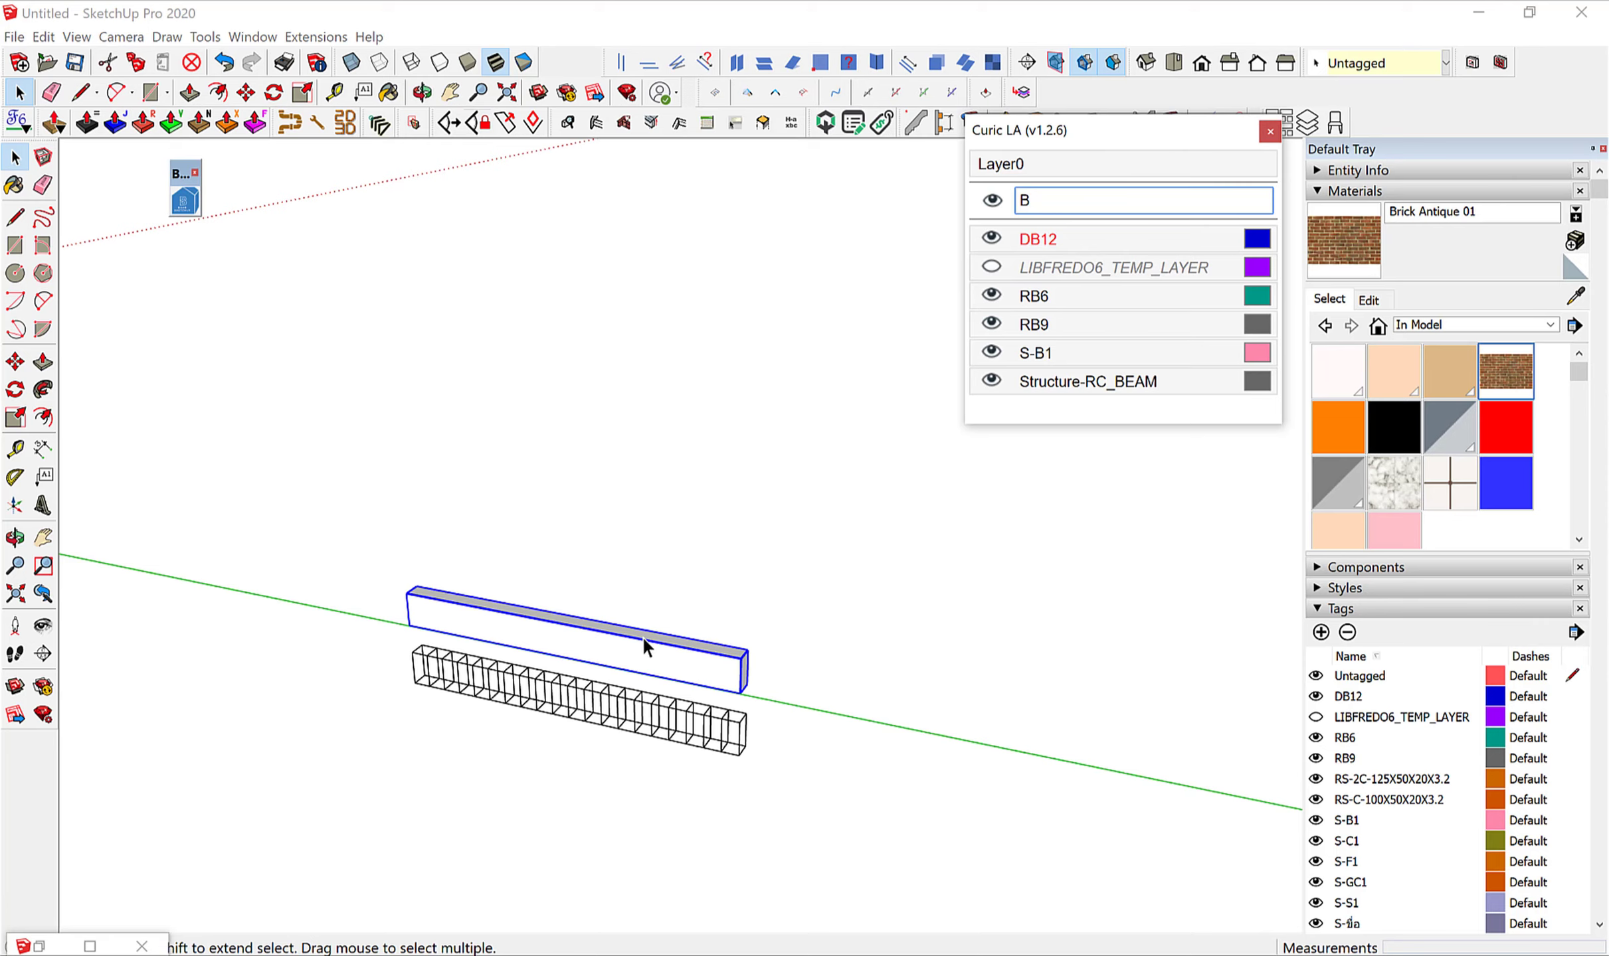
pyautogui.press('Down')
pyautogui.press('Down')
pyautogui.press('Down')
pyautogui.press('Down')
pyautogui.press('Return')
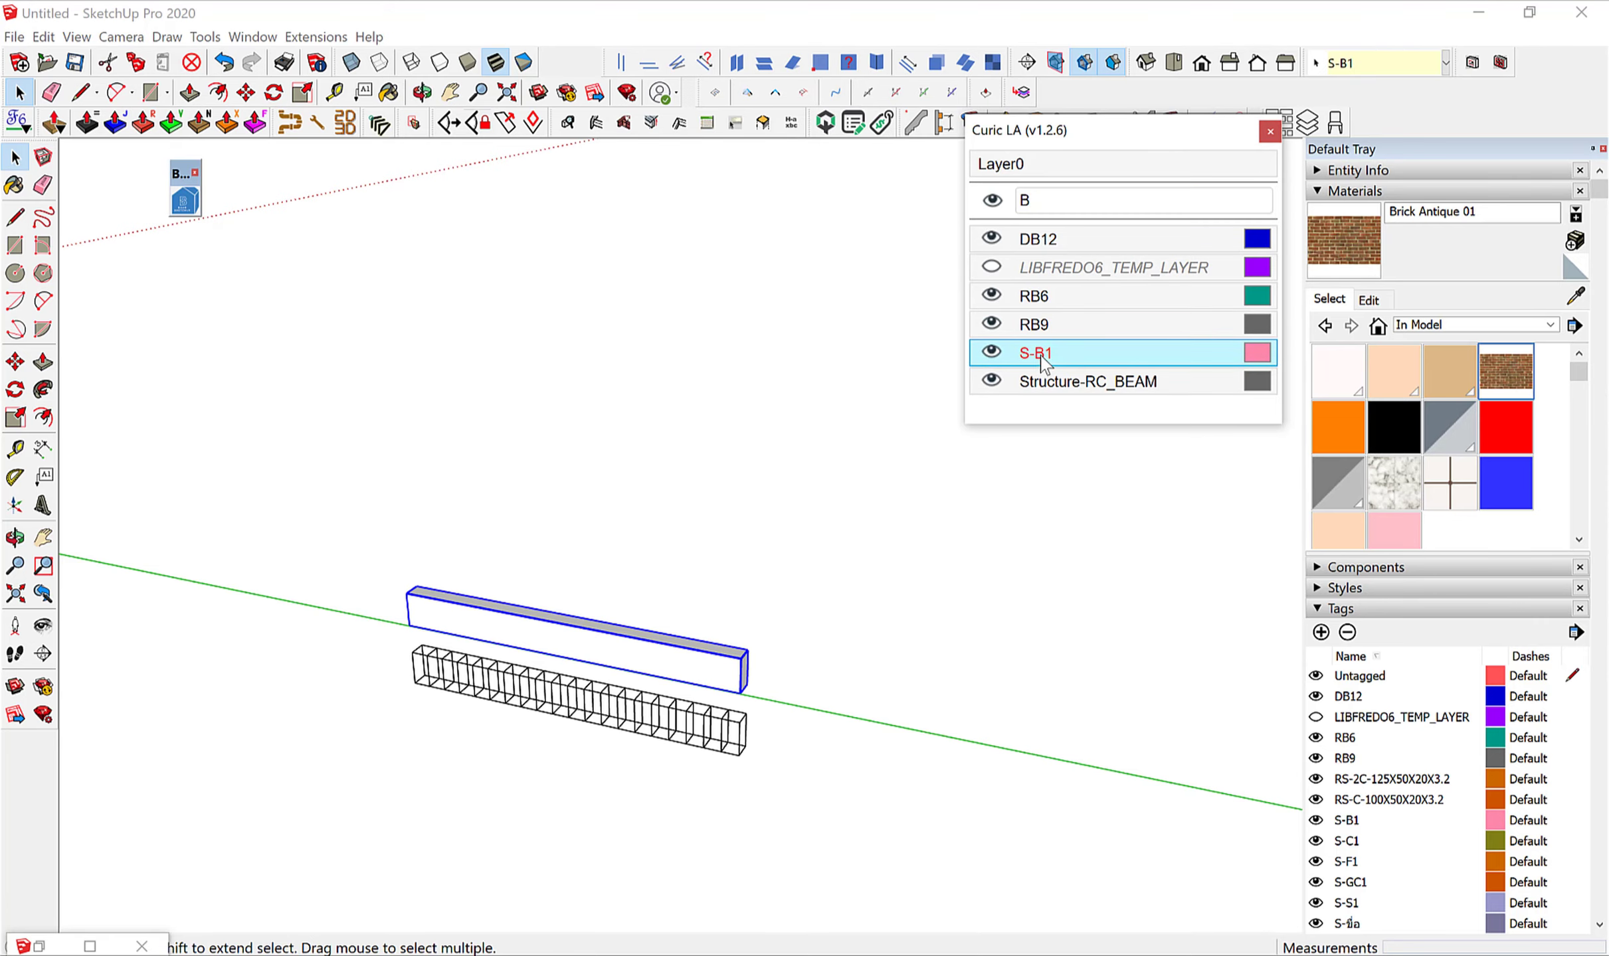
# Box-select the beam with its rebar, then clear the selection.
pyautogui.click(548, 522)
pyautogui.scroll(-2, 549, 526)
pyautogui.moveTo(387, 490); pyautogui.dragTo(769, 726)
pyautogui.click(817, 749)
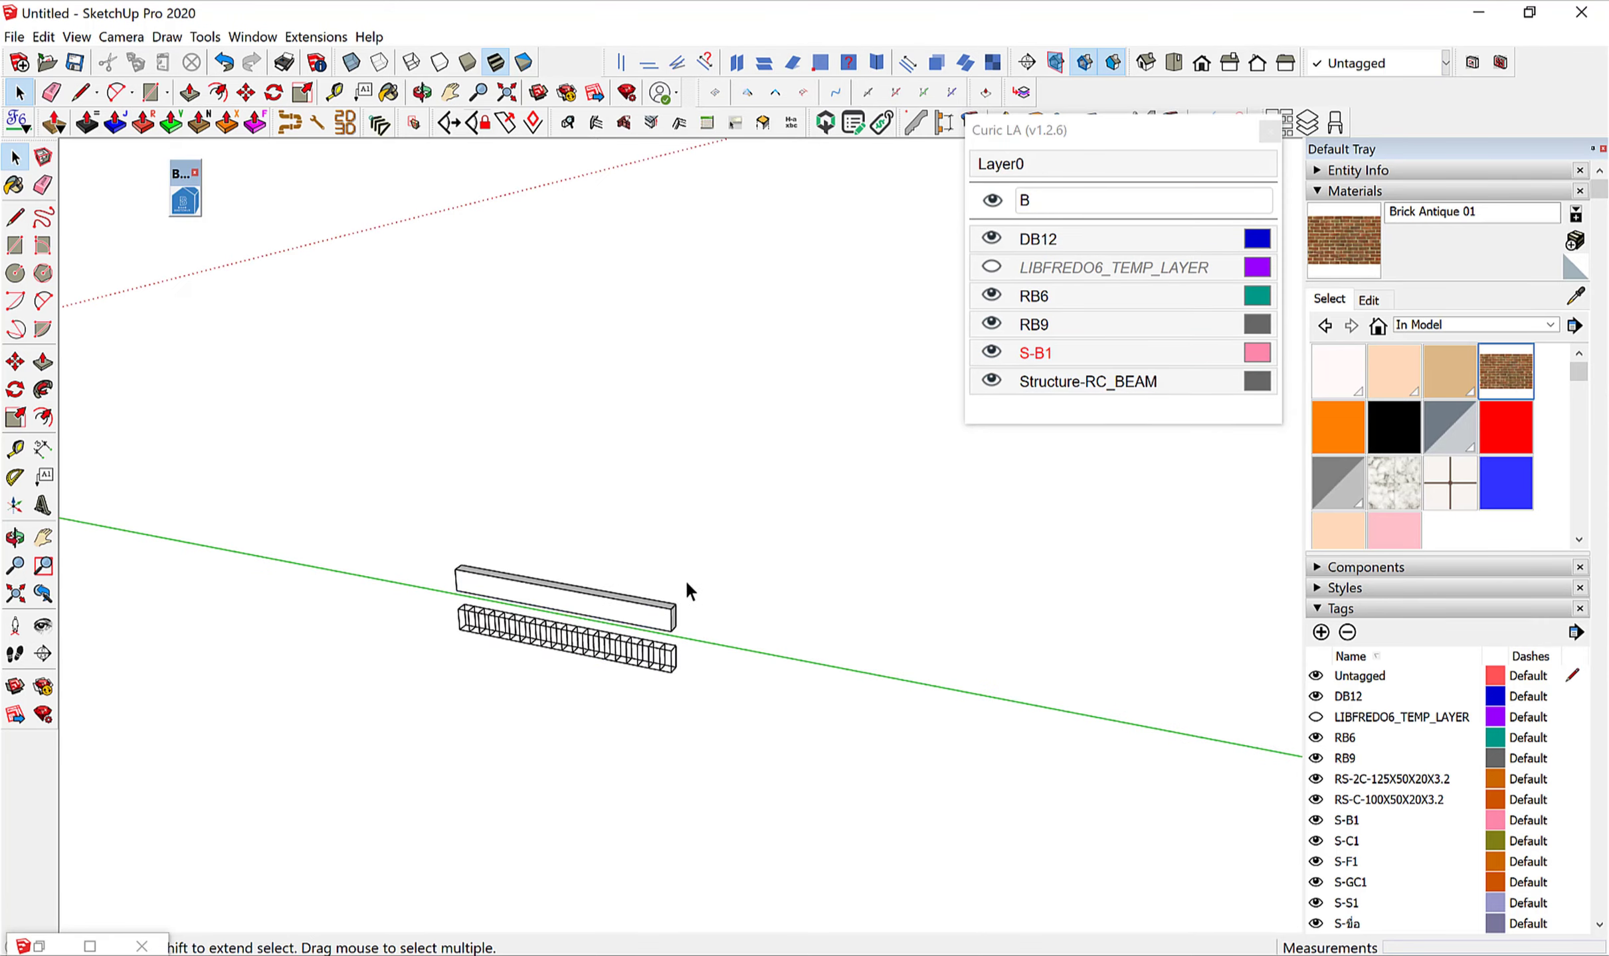
pyautogui.scroll(3, 680, 598)
# Open the beam group and browse materials with the Paint Bucket.
pyautogui.doubleClick(607, 634)
pyautogui.scroll(2, 607, 633)
pyautogui.press('b')
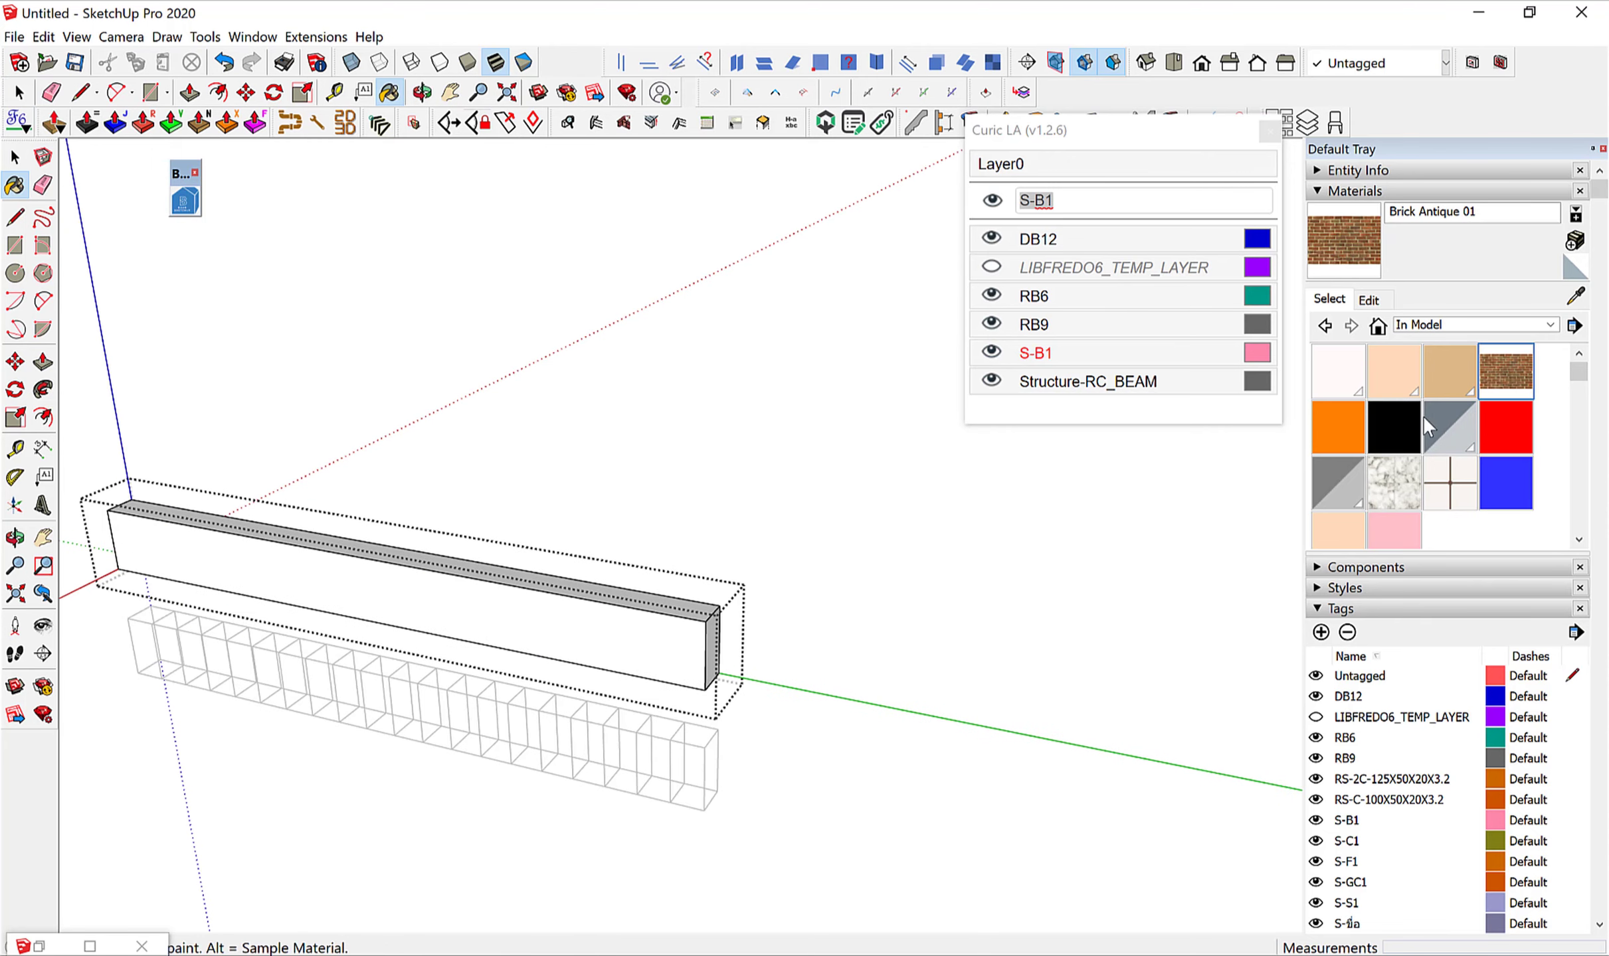
pyautogui.scroll(-2, 1458, 403)
pyautogui.scroll(2, 1458, 403)
pyautogui.click(1379, 326)
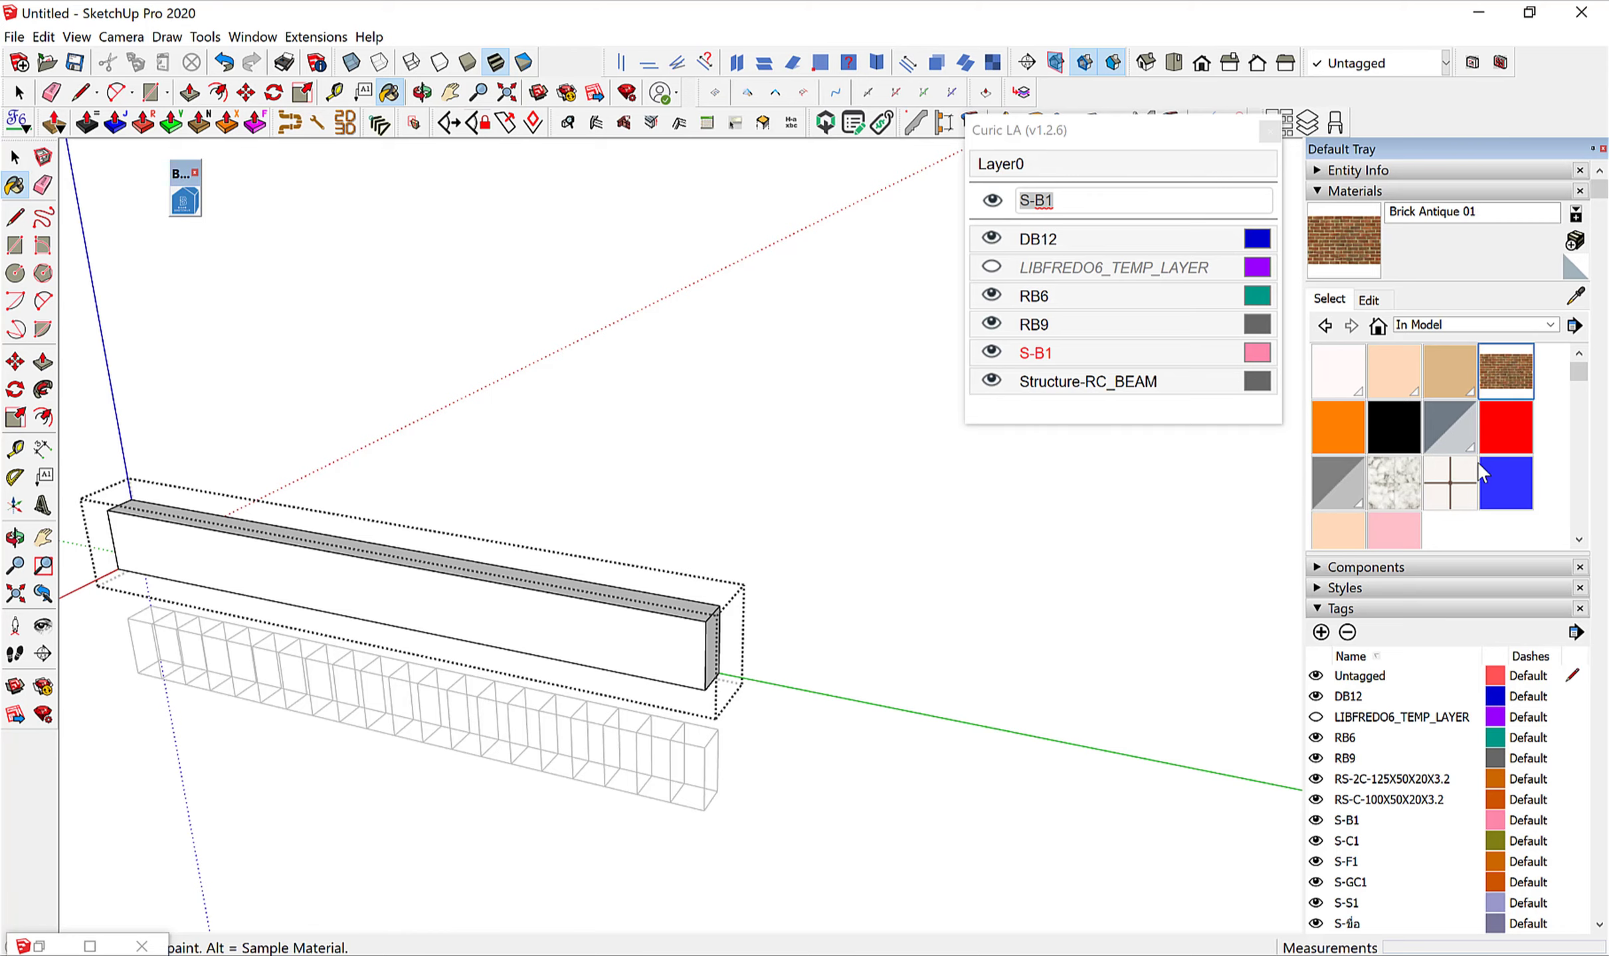
pyautogui.scroll(-1, 1355, 527)
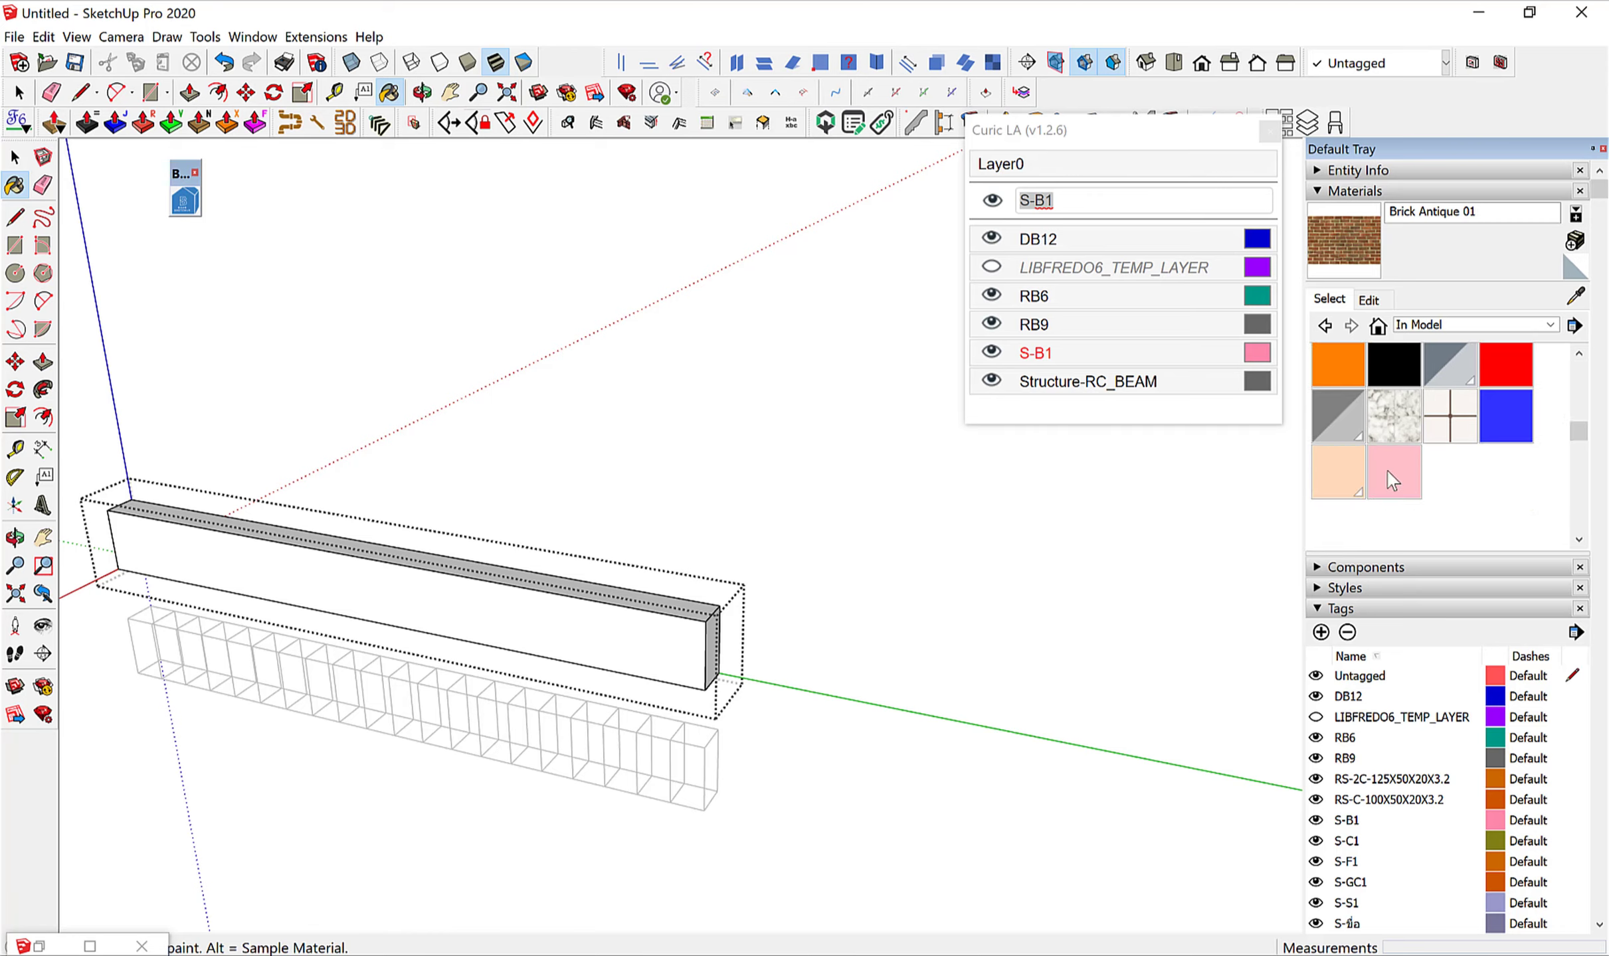
pyautogui.scroll(1, 1343, 430)
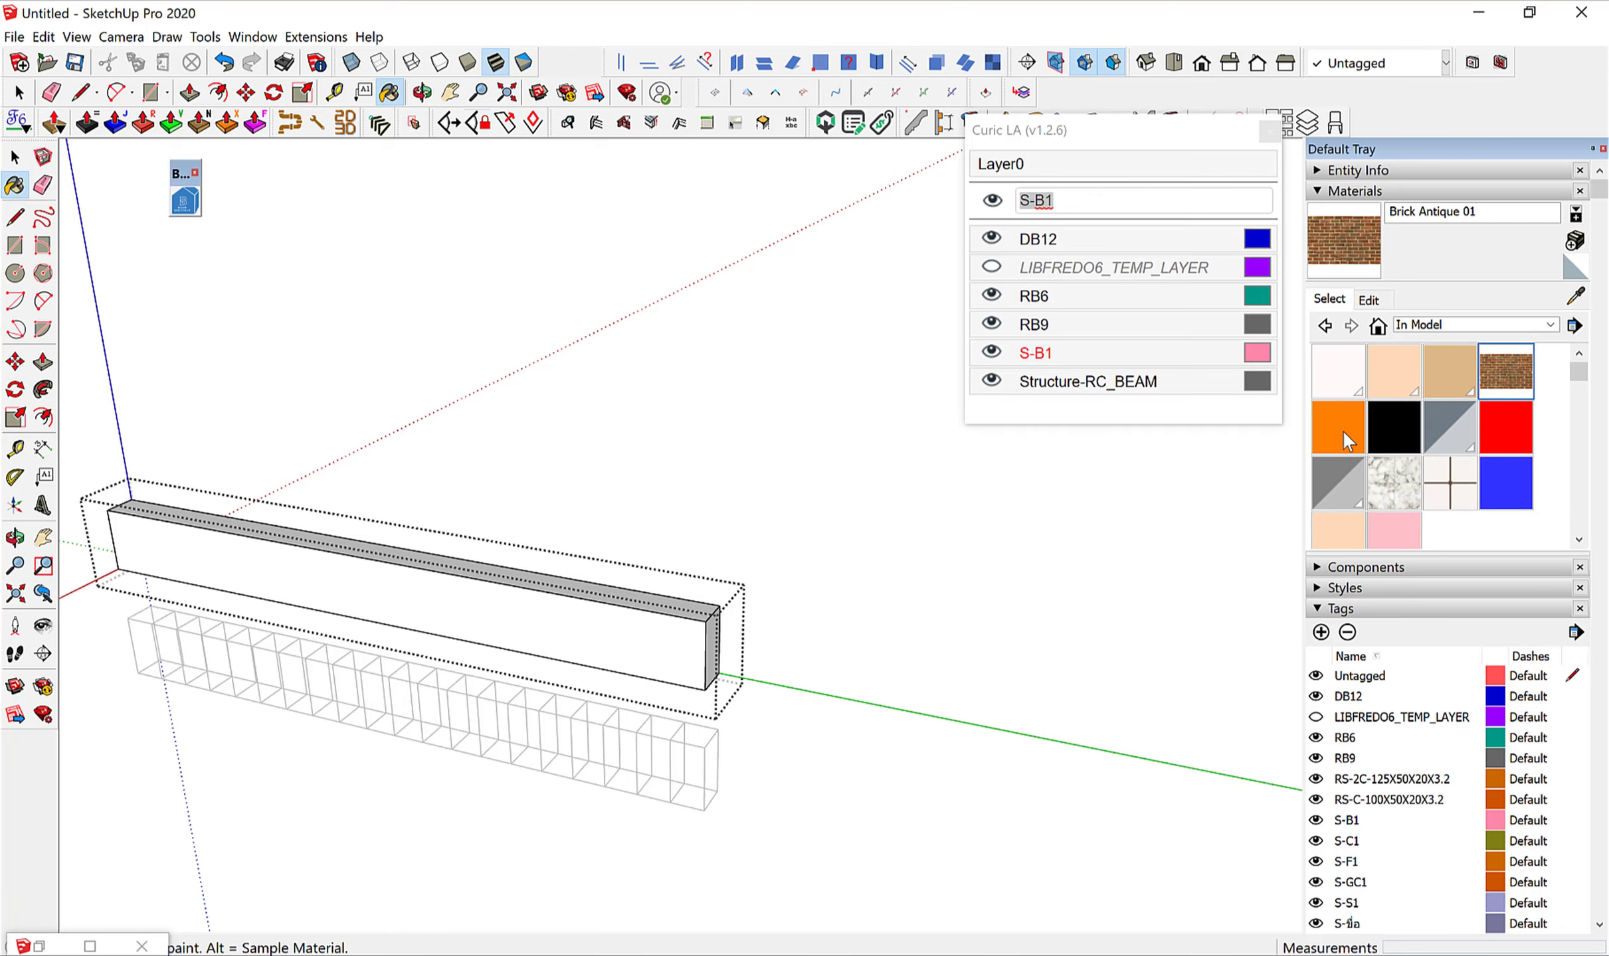
# Window-select the S-B1 beam together with its rebar cage.
pyautogui.moveTo(1096, 532)
pyautogui.mouseDown(button='middle')
pyautogui.moveTo(996, 565)
pyautogui.moveTo(878, 568)
pyautogui.mouseUp(button='middle')
pyautogui.press('space')
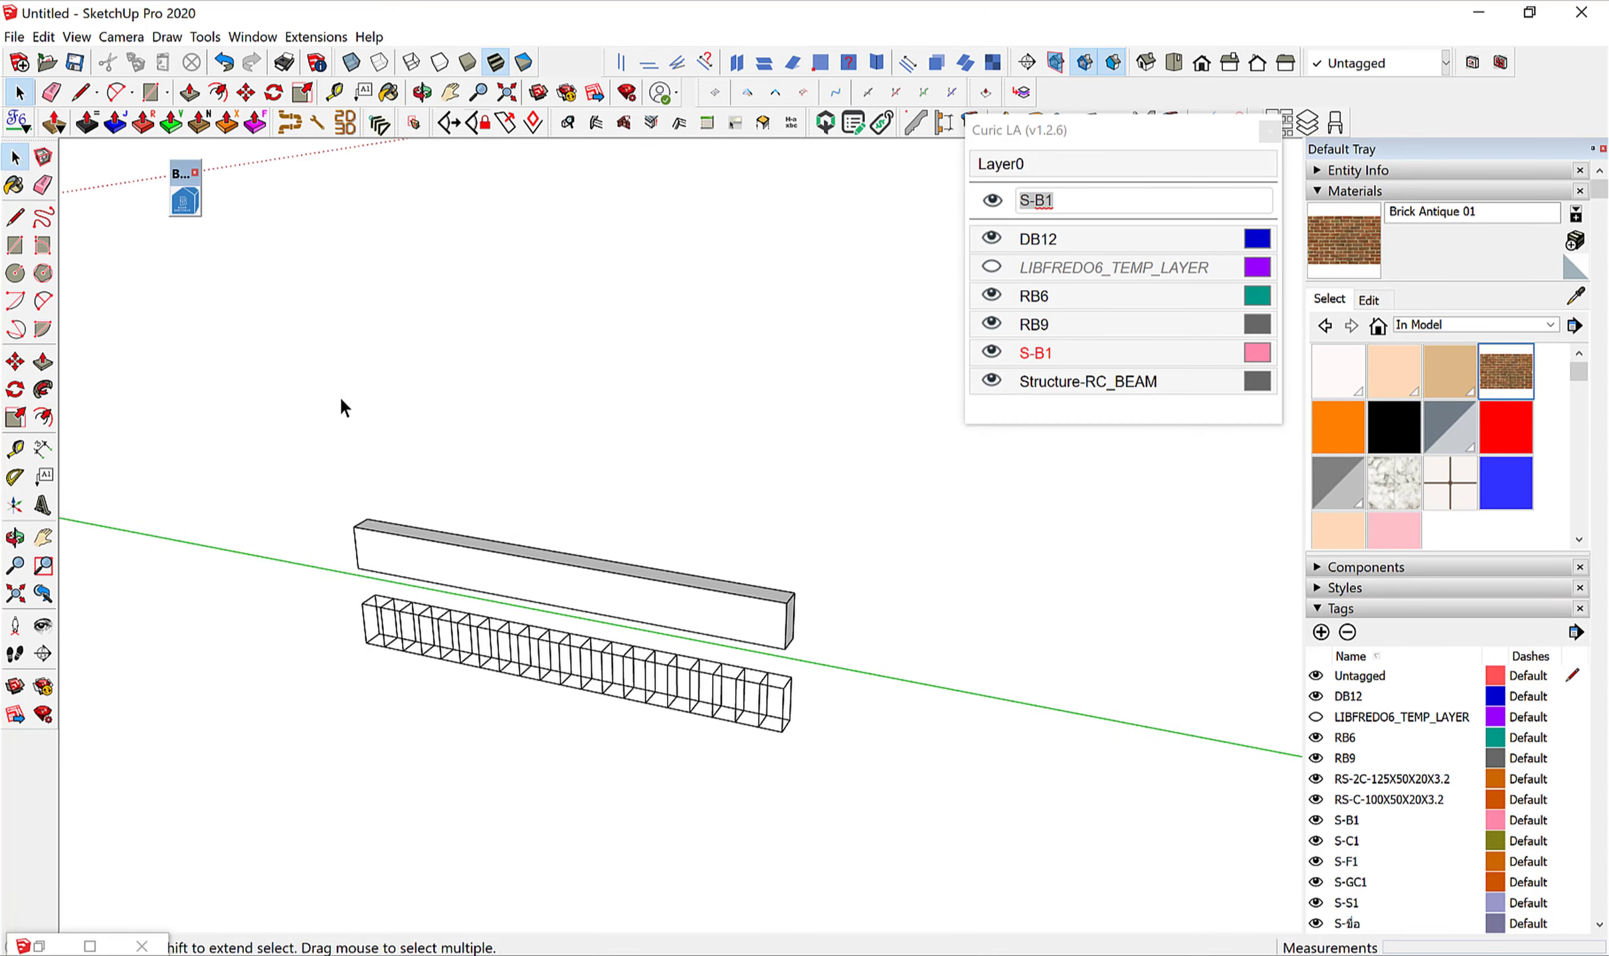
pyautogui.scroll(-2, 607, 532)
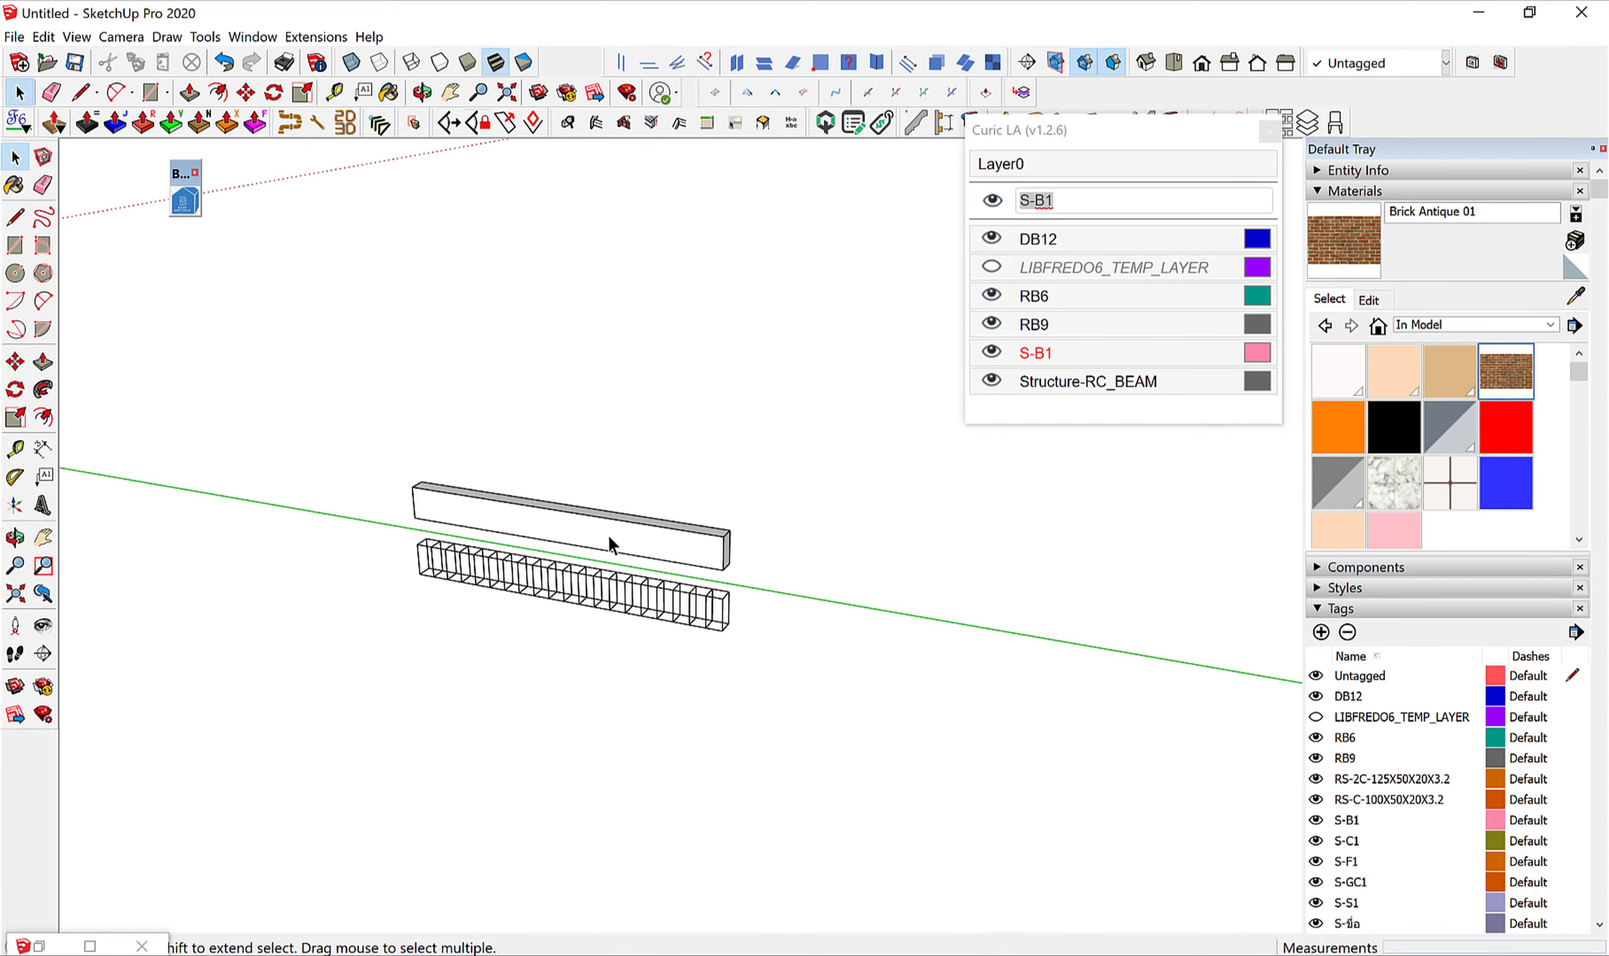
pyautogui.moveTo(607, 533); pyautogui.dragTo(618, 510, button='middle')
pyautogui.moveTo(333, 460); pyautogui.dragTo(950, 674)
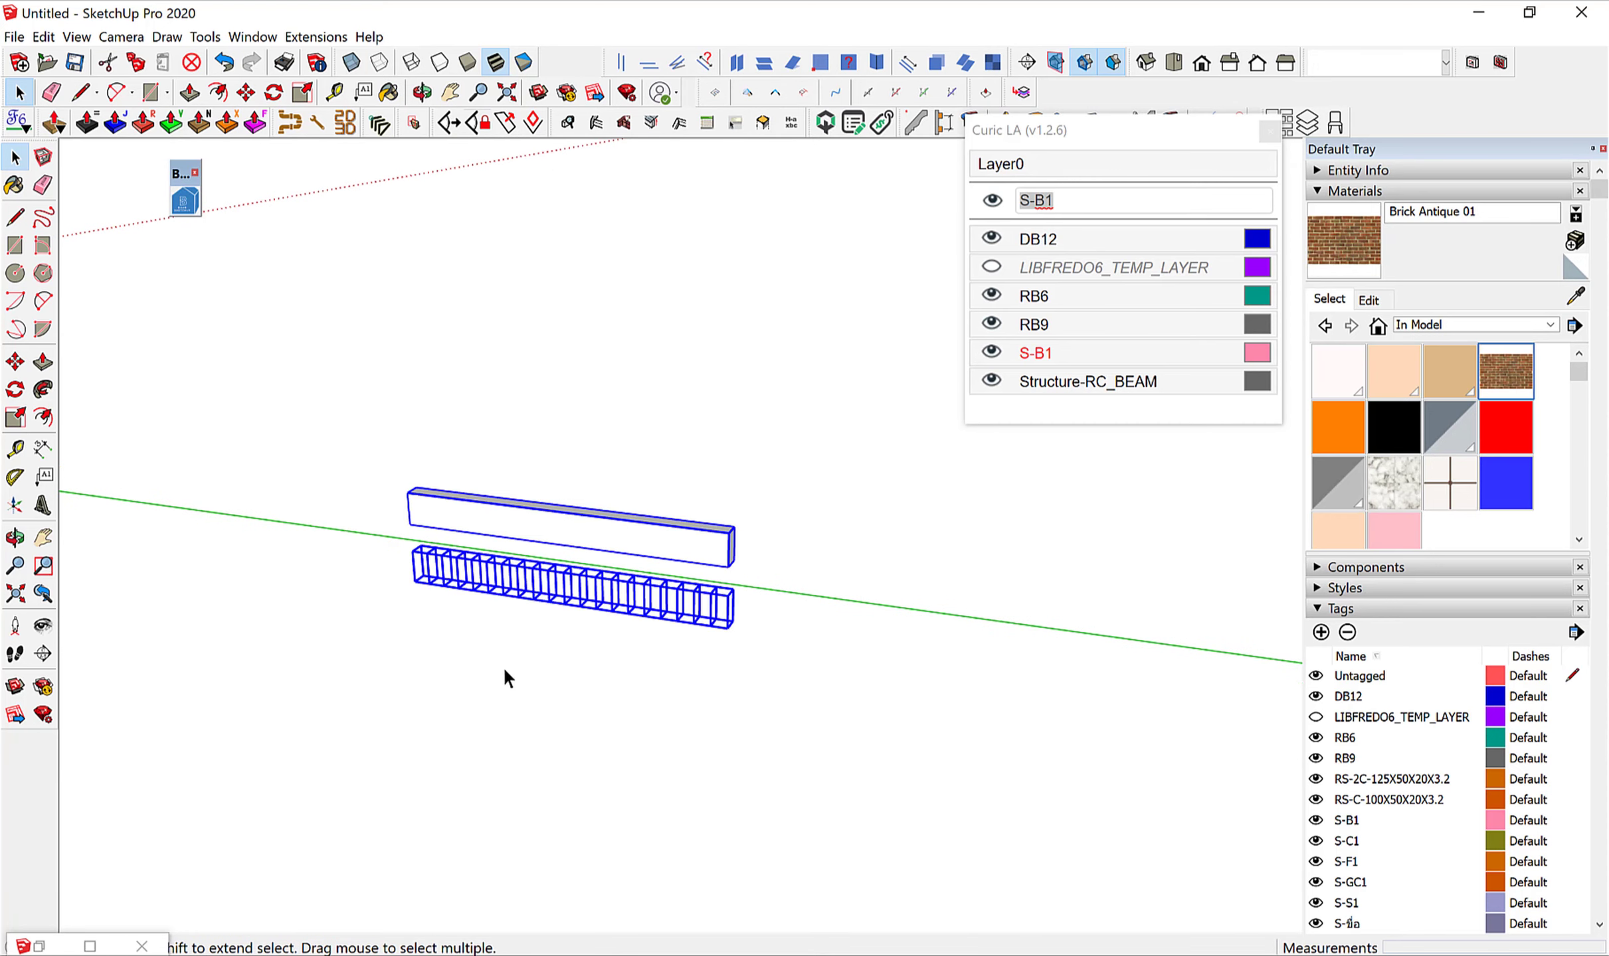
# Open the SKETCHUP HOME Report, widen the Description column and refresh it for the selection.
pyautogui.click(183, 203)
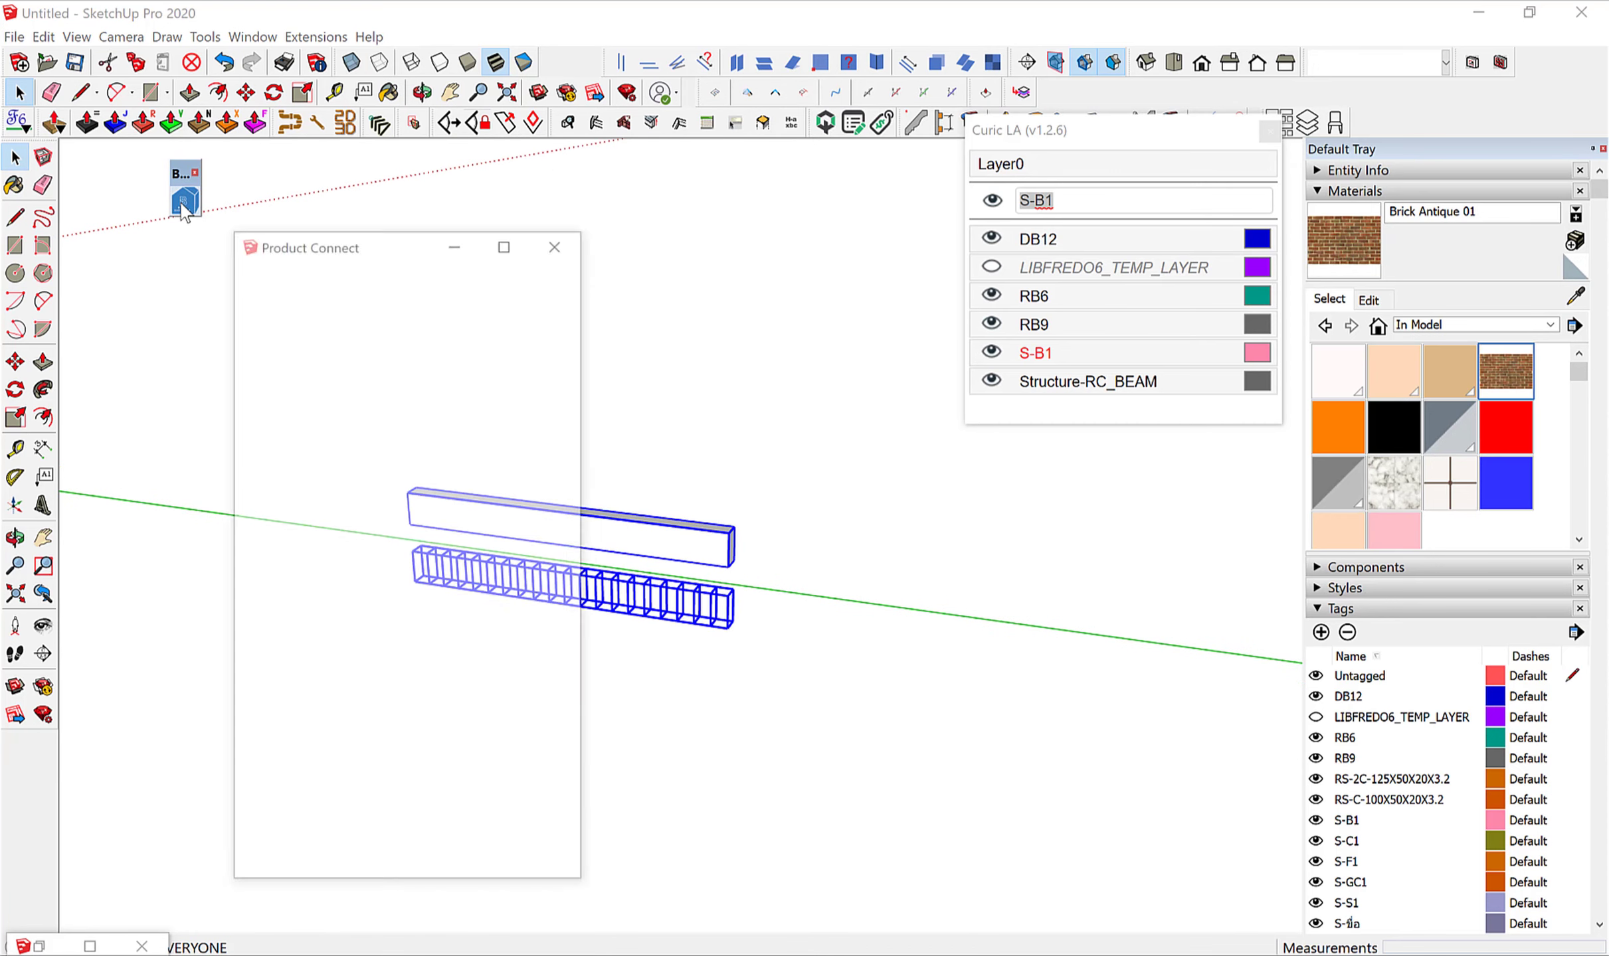
pyautogui.click(265, 560)
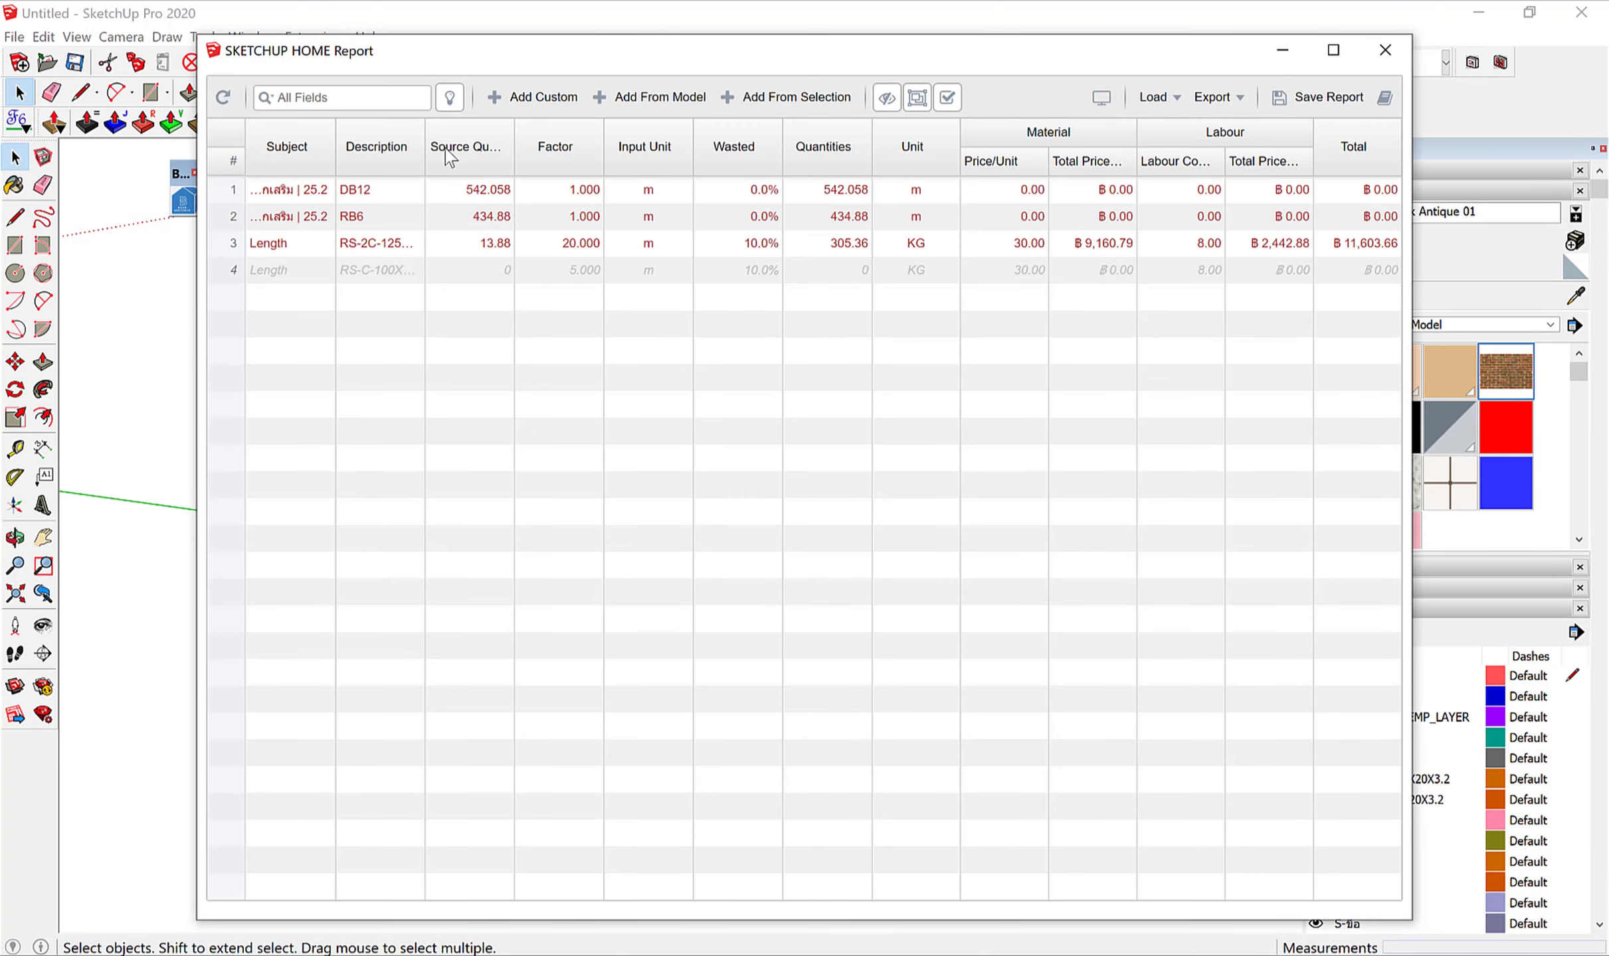
pyautogui.moveTo(425, 145); pyautogui.dragTo(740, 187)
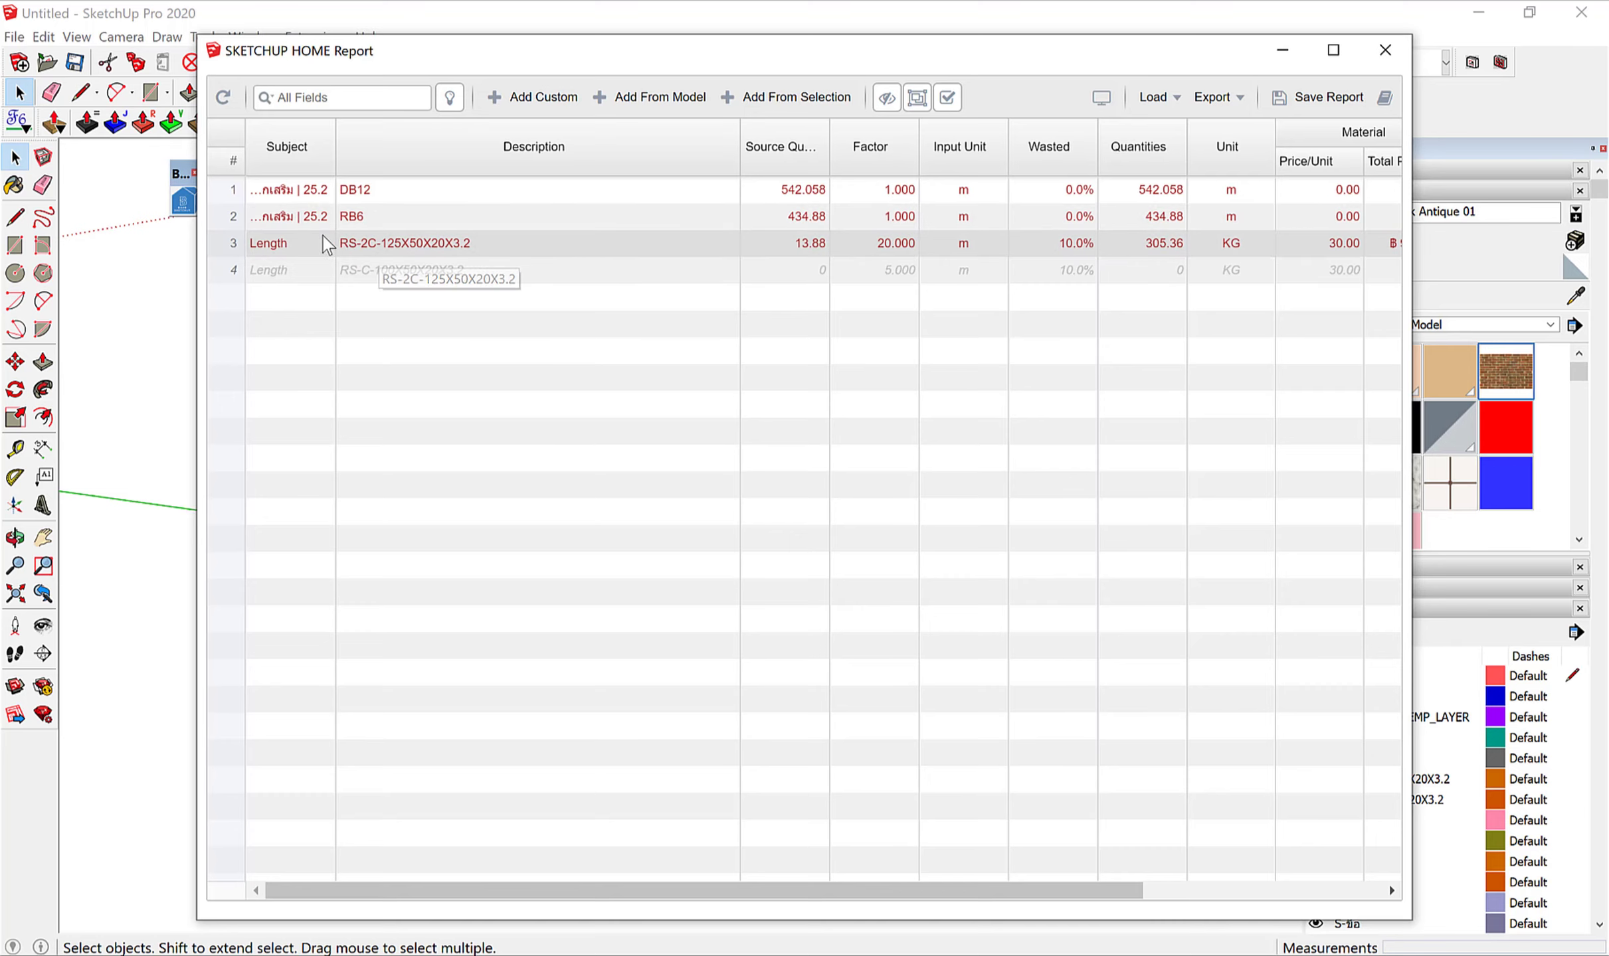
pyautogui.click(225, 97)
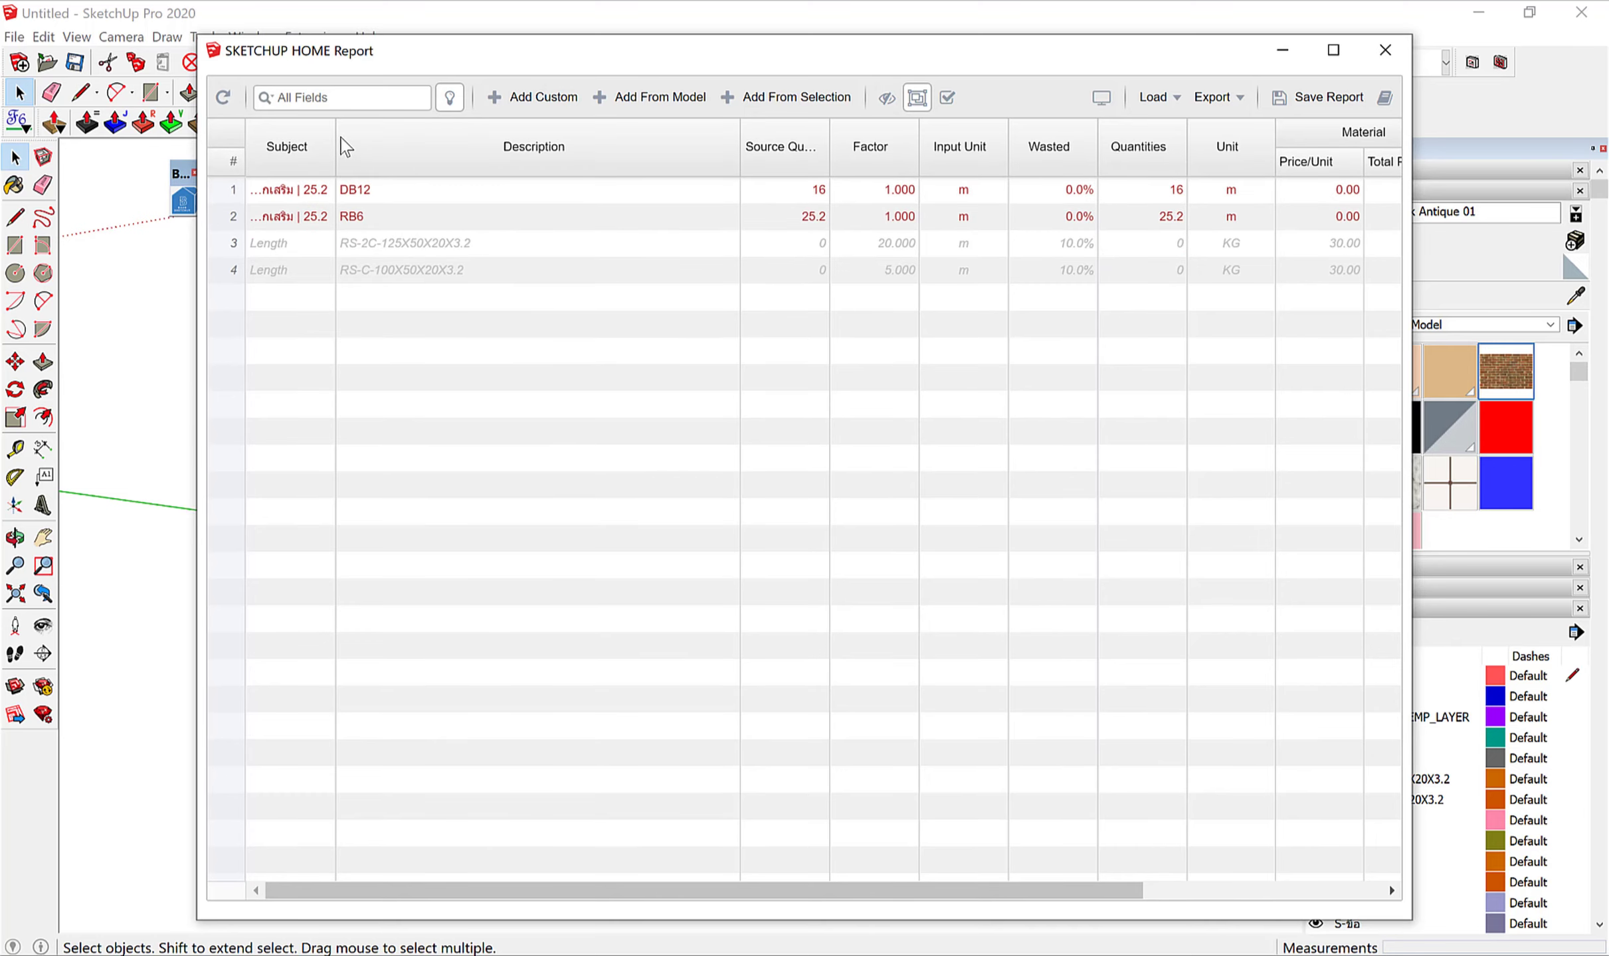
# Widen the Subject column, sort rows by subject, and shift the report left.
pyautogui.moveTo(336, 146); pyautogui.dragTo(491, 170)
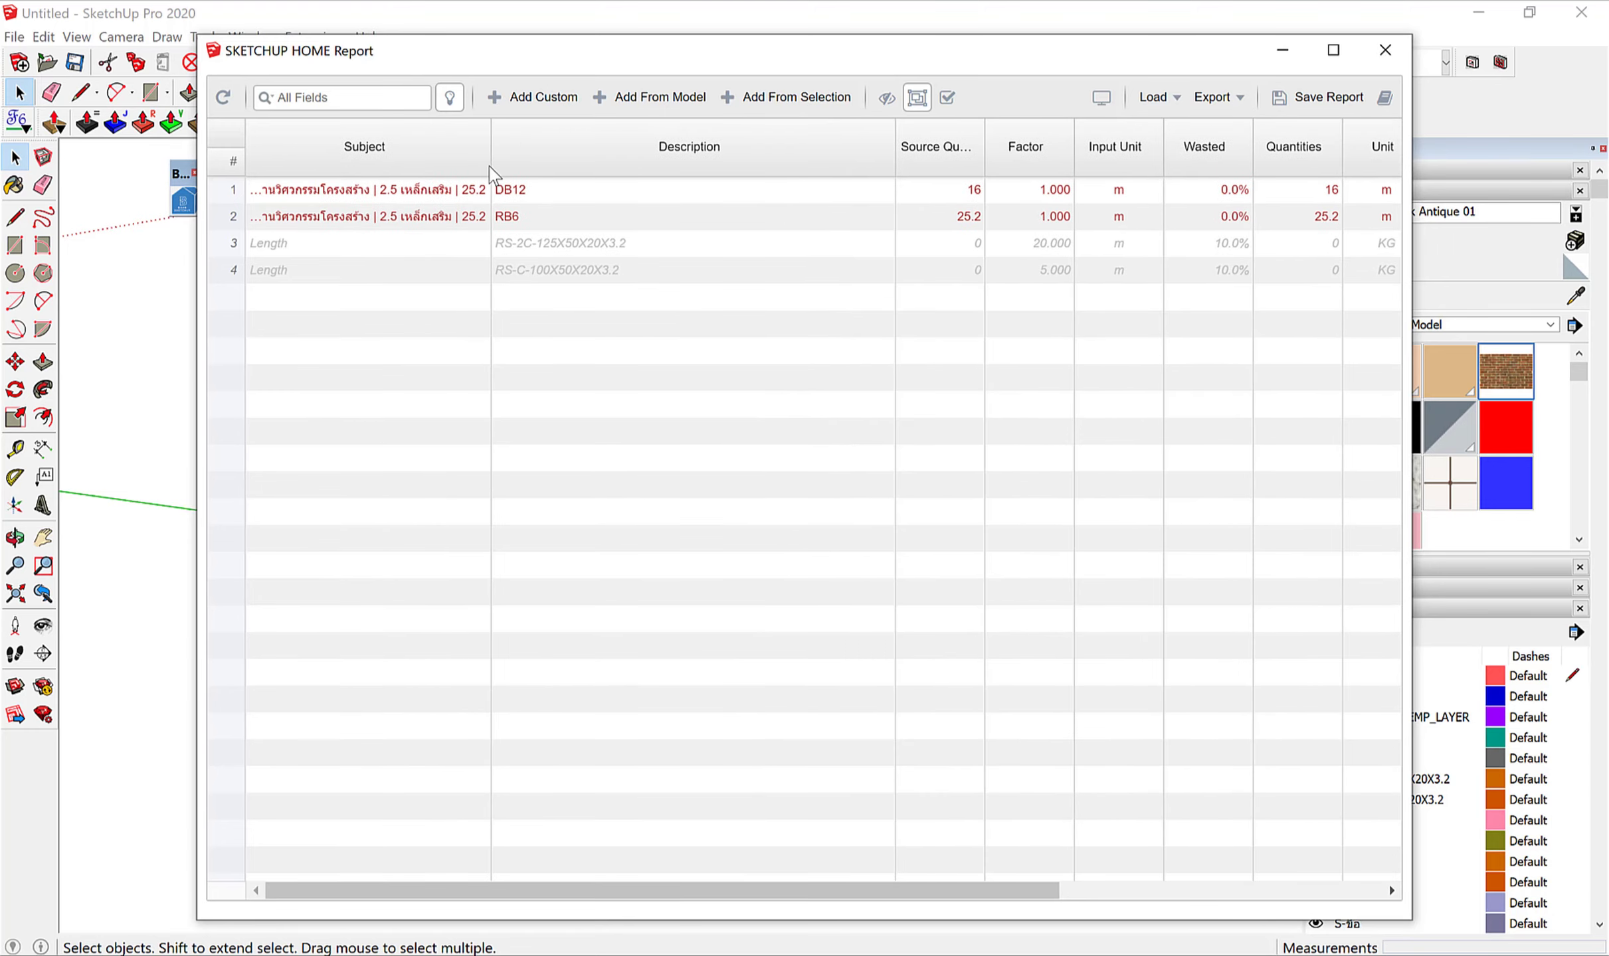
pyautogui.click(490, 166)
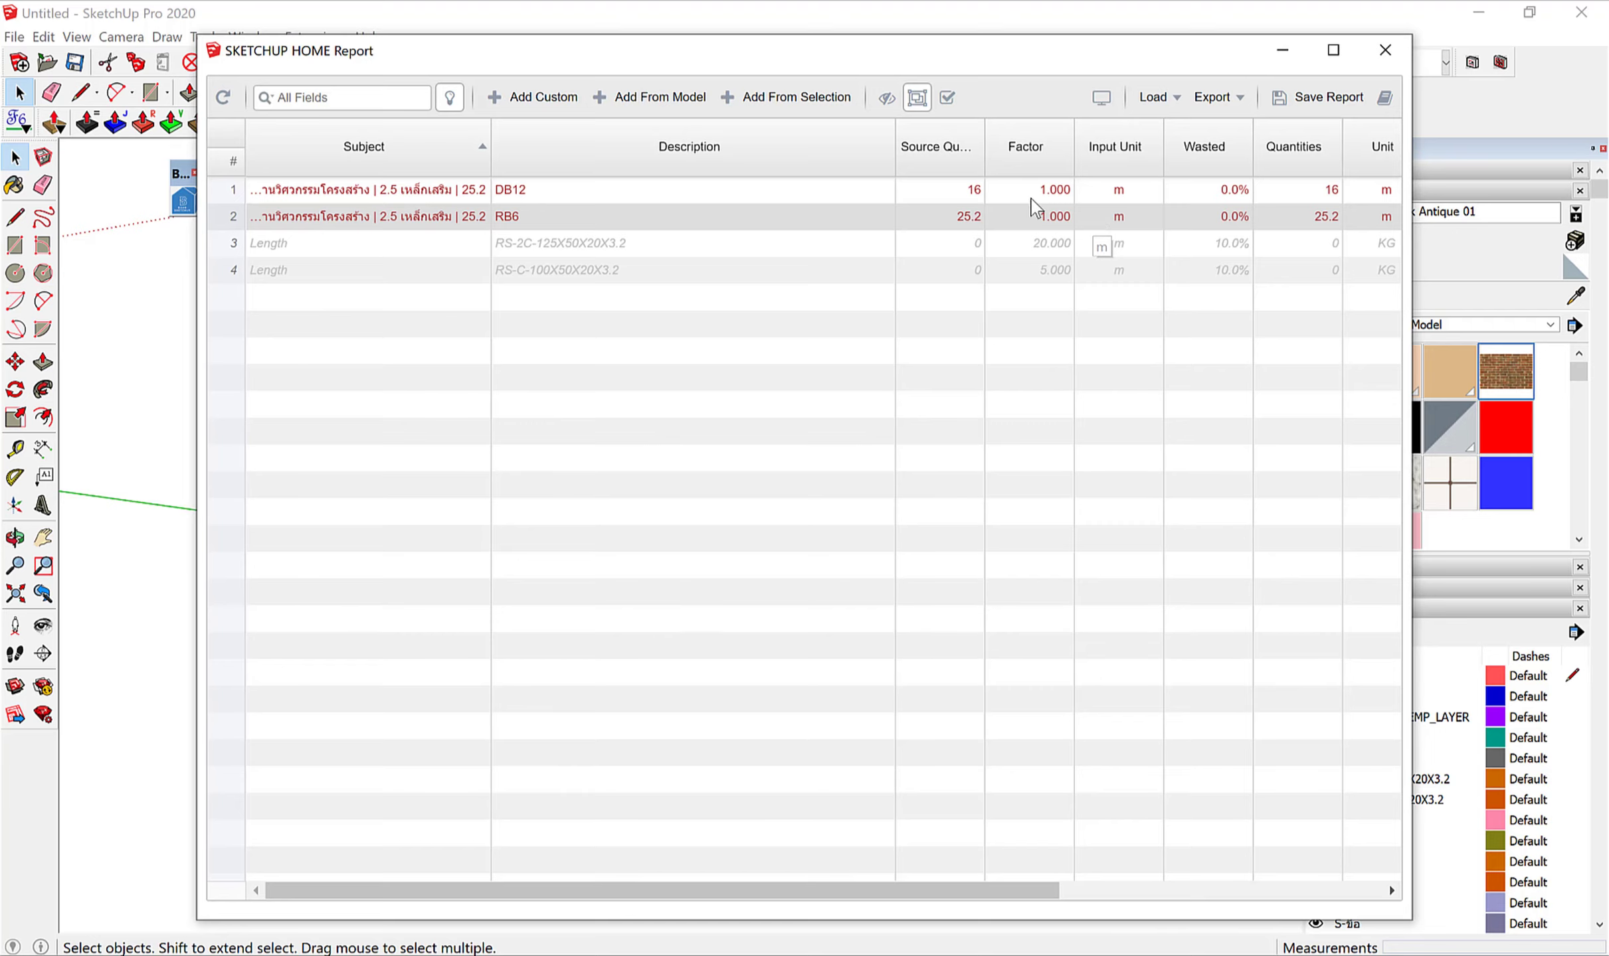
pyautogui.moveTo(1102, 53); pyautogui.dragTo(873, 76)
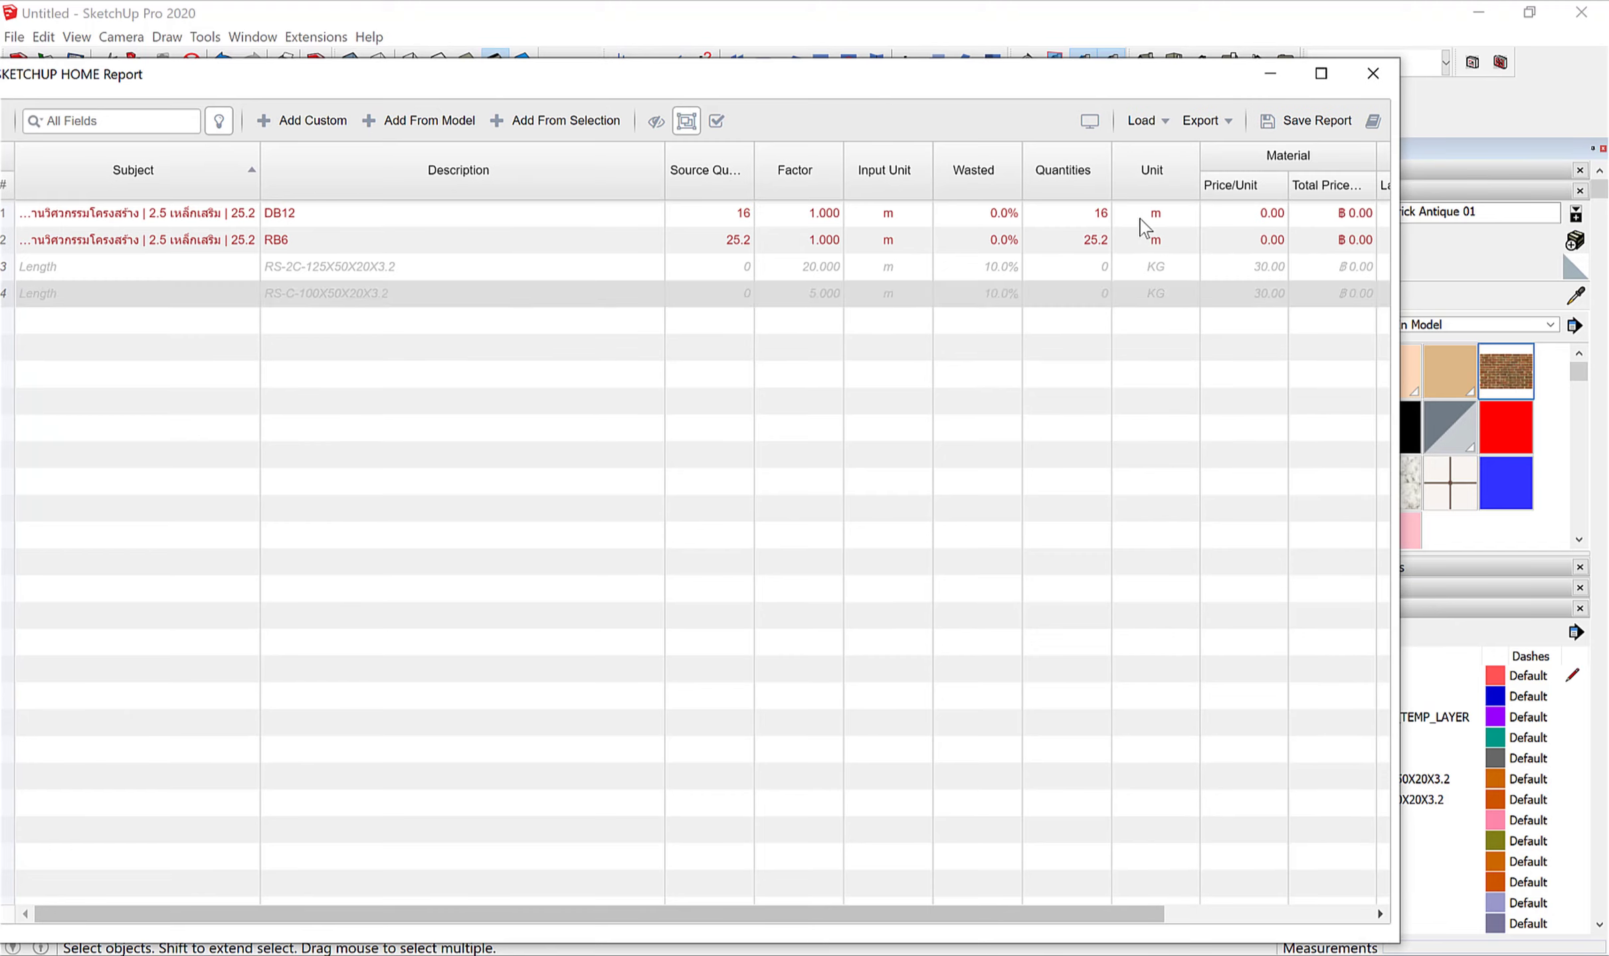
# Change the DB12 row's unit from m to เส้น, fixing a mistyped entry.
pyautogui.doubleClick(1147, 212)
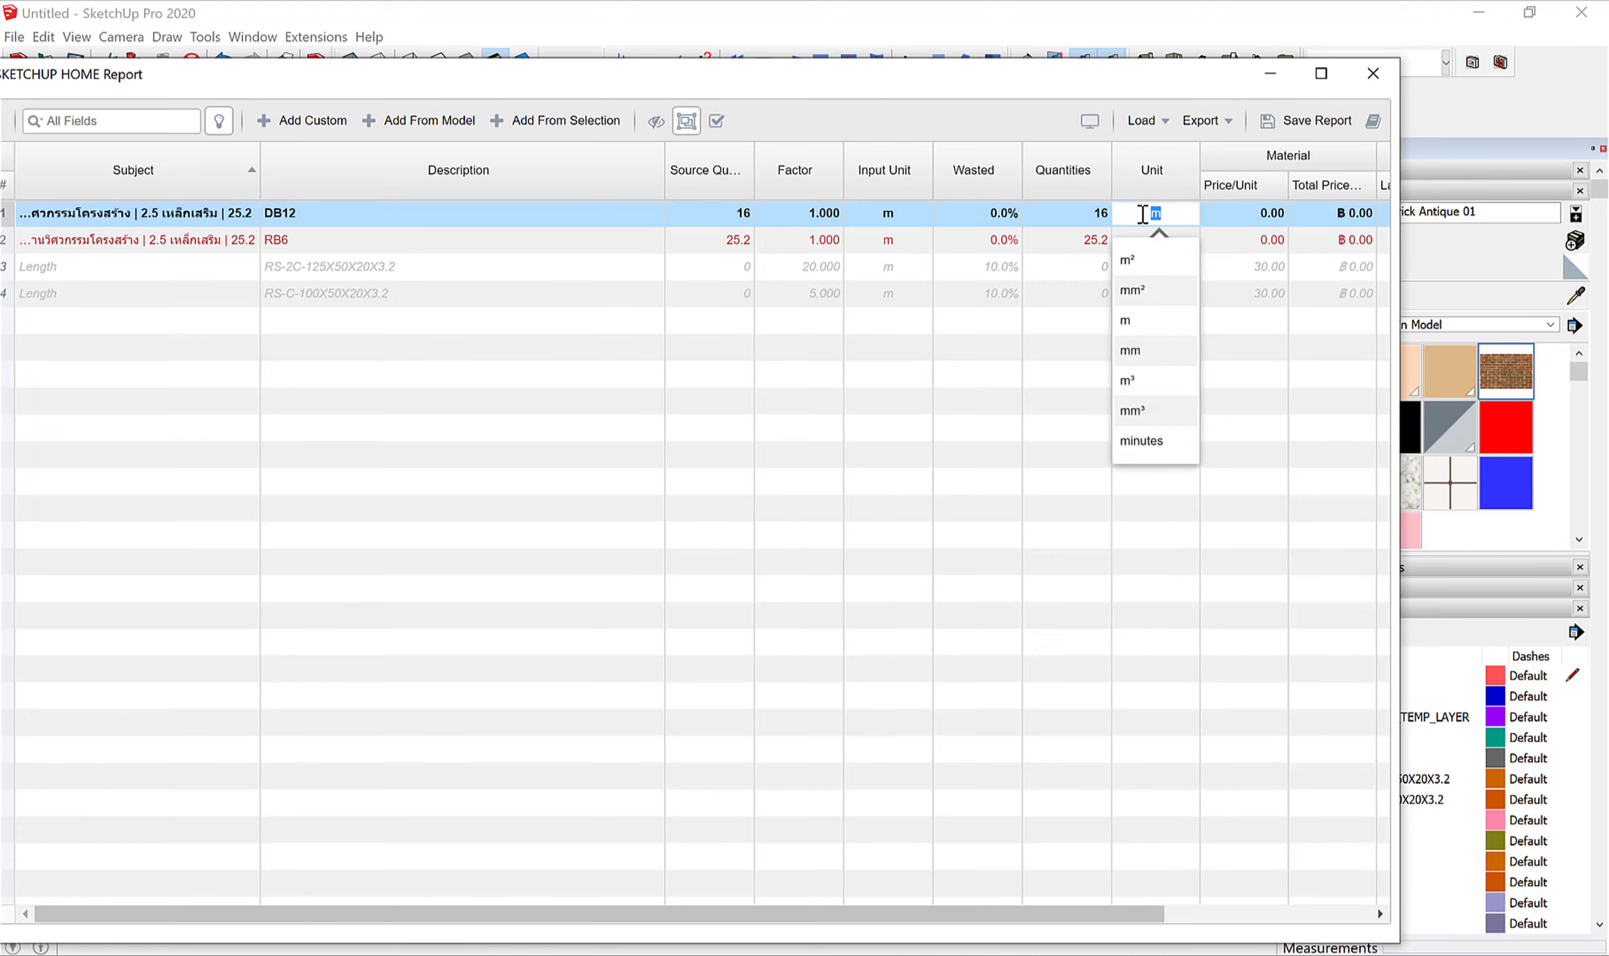
pyautogui.write('ฆศ')
pyautogui.press('BackSpace')
pyautogui.press('BackSpace')
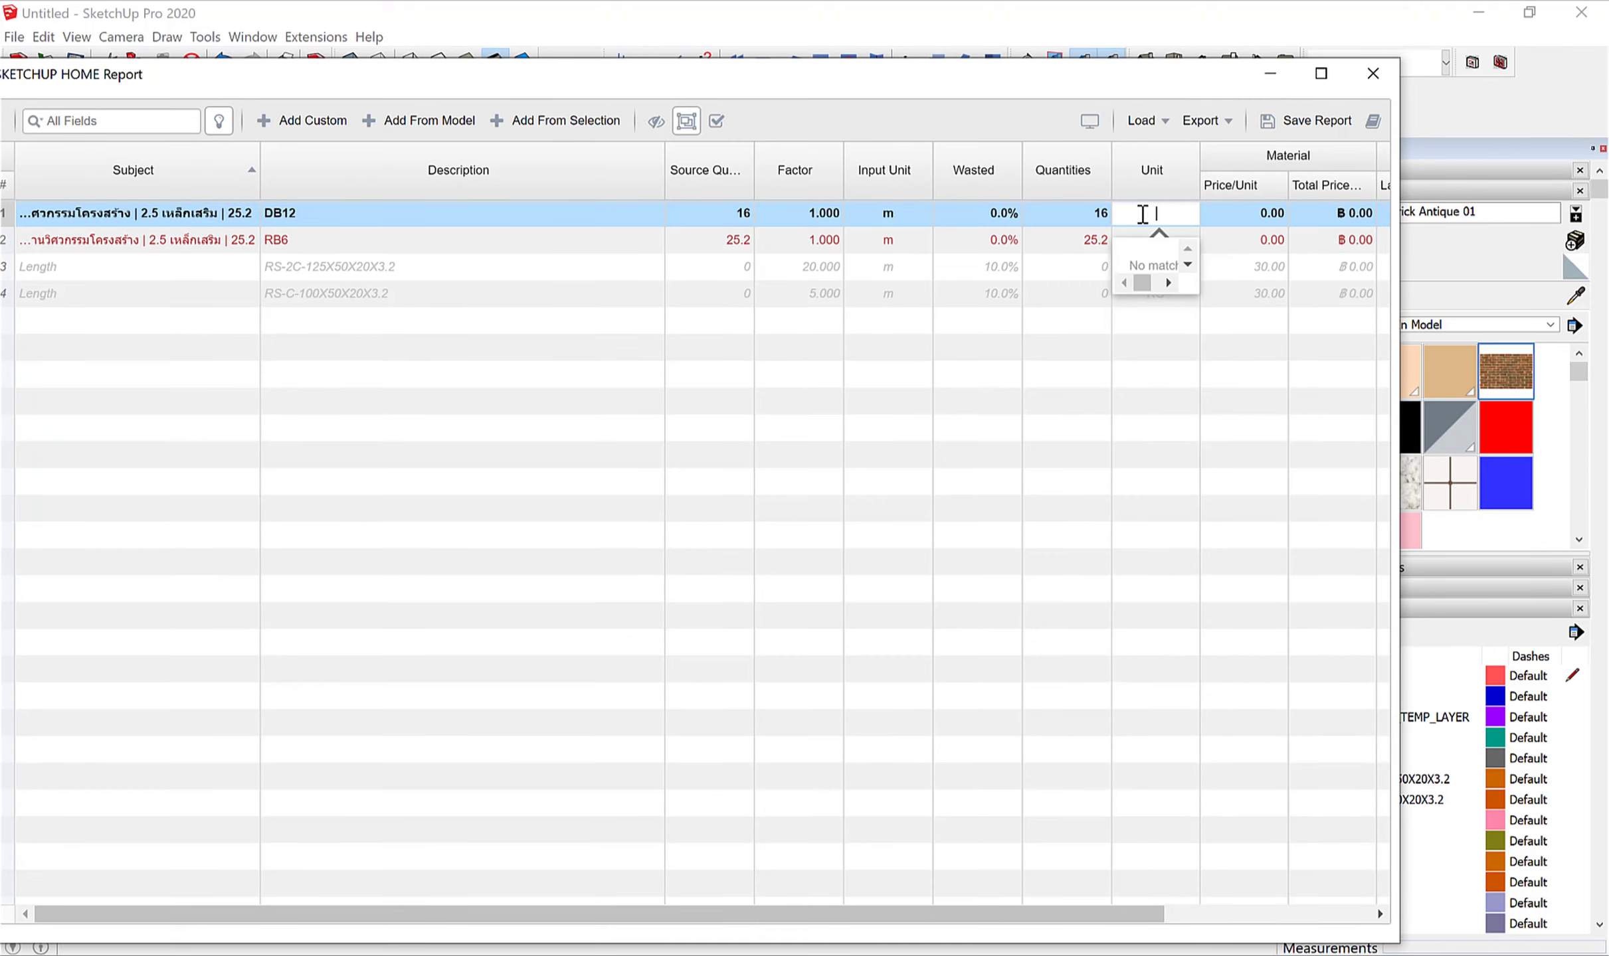
pyautogui.write('เส้น')
pyautogui.doubleClick(1141, 214)
pyautogui.click(1346, 307)
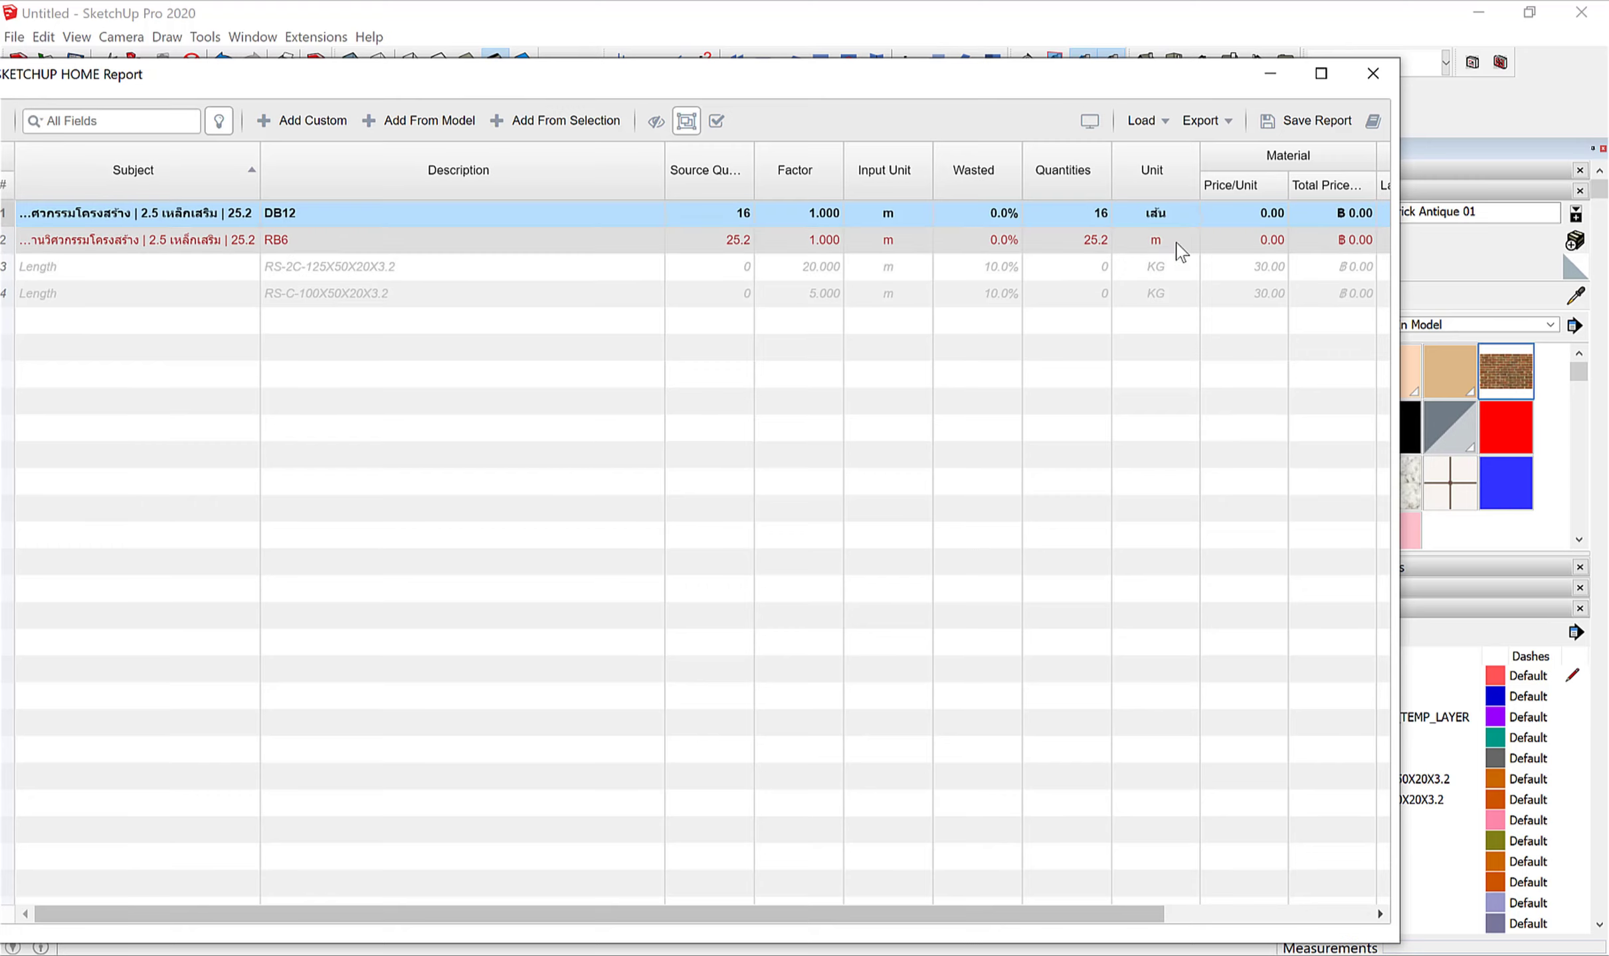
# Change the RB6 row's unit to เส้น.
pyautogui.doubleClick(1177, 246)
pyautogui.write('เส้น')
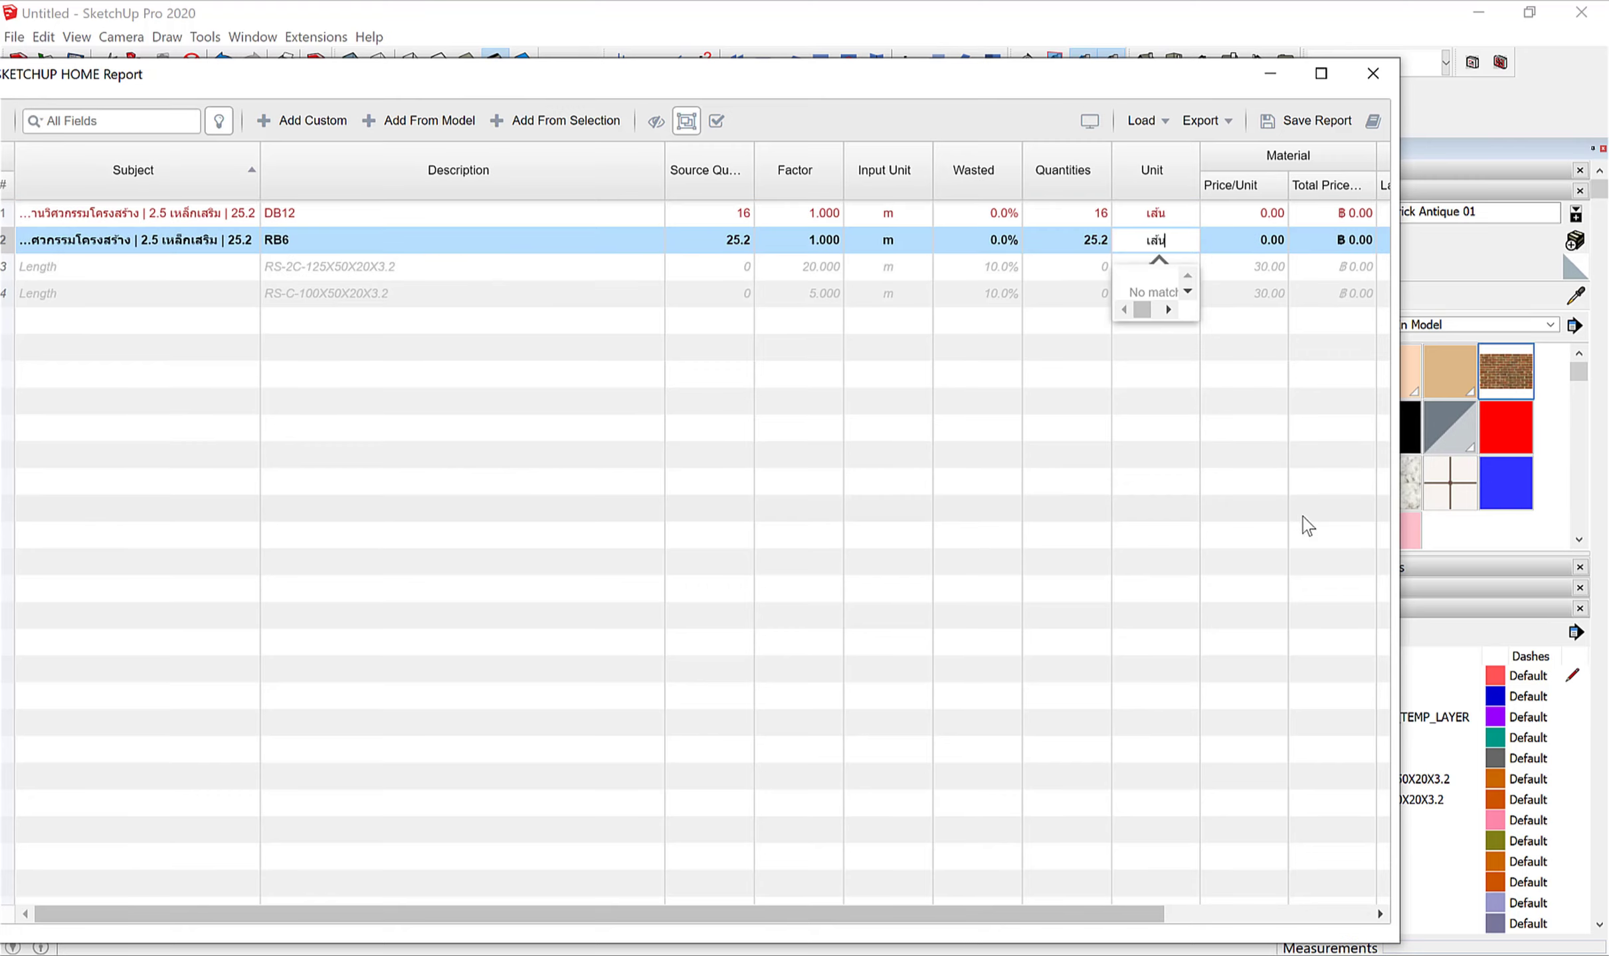
pyautogui.click(1307, 525)
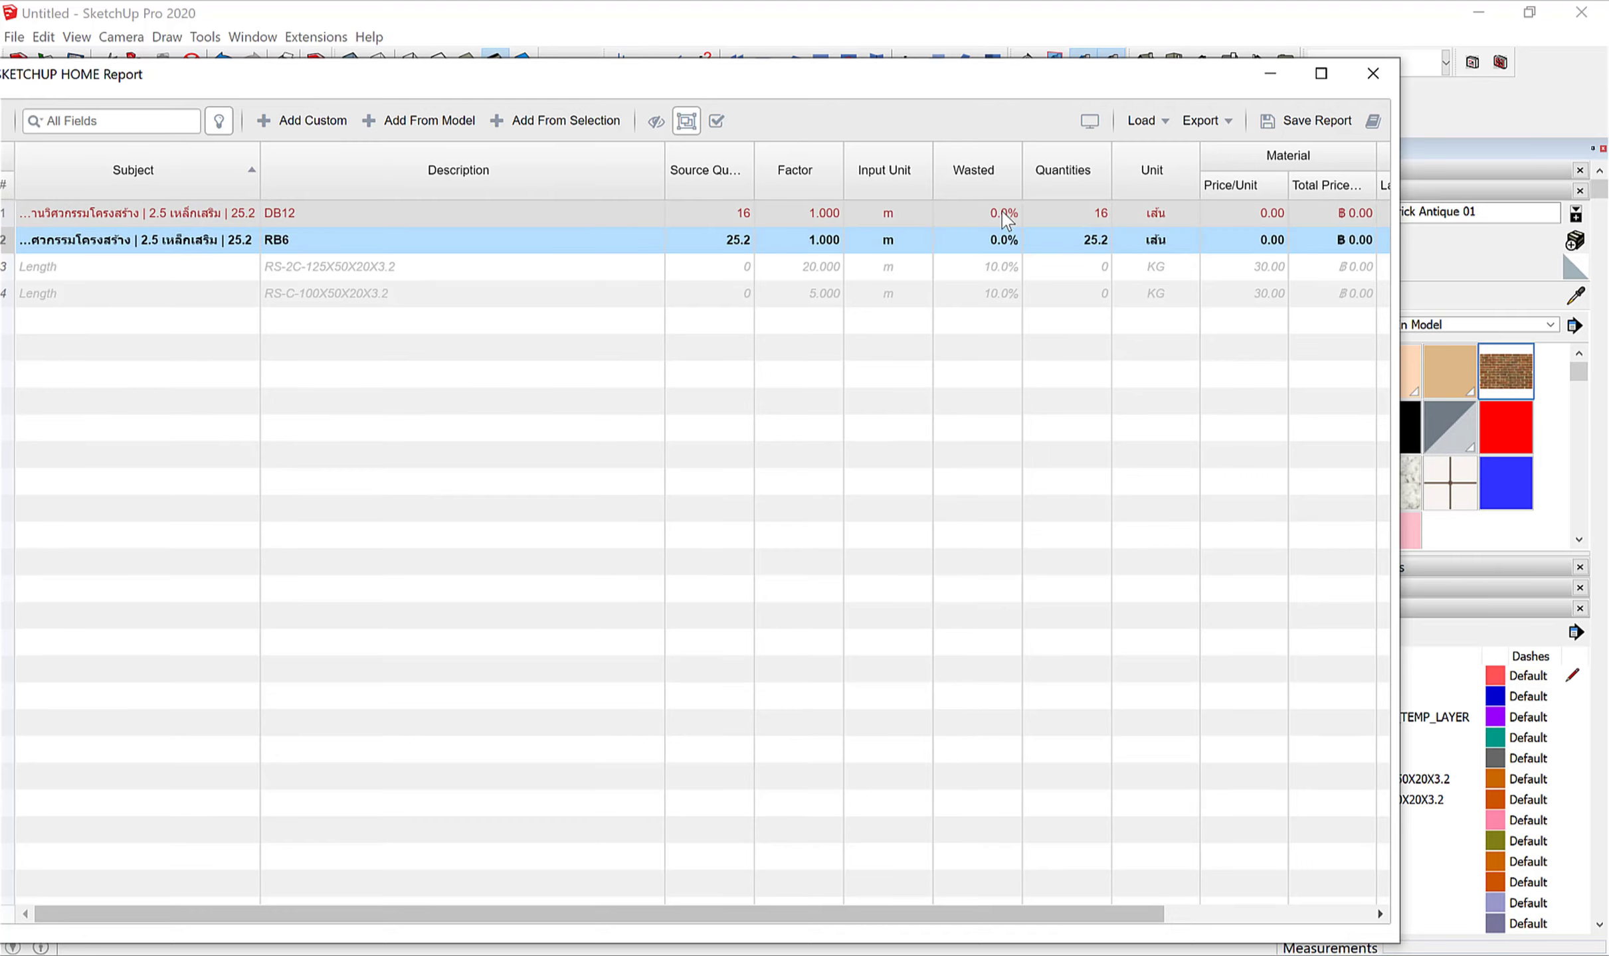
# Enter a factor of 0.1 for both the DB12 and RB6 rows.
pyautogui.doubleClick(824, 211)
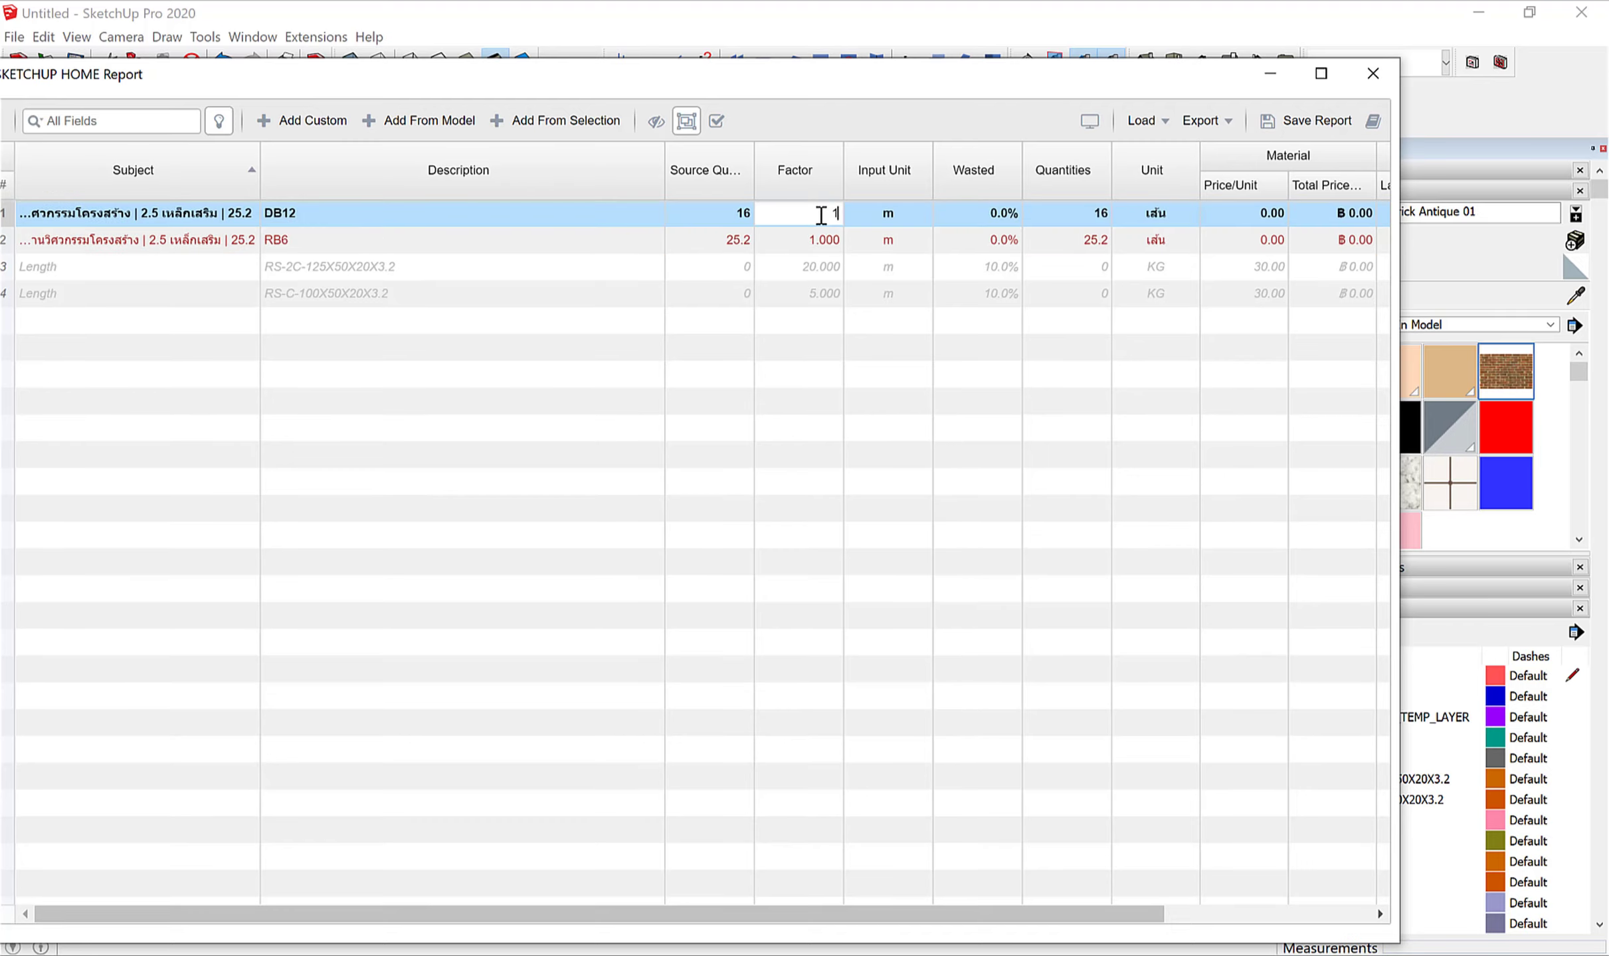
pyautogui.moveTo(821, 216); pyautogui.dragTo(844, 218)
pyautogui.write('0.10')
pyautogui.press('Return')
pyautogui.doubleClick(820, 243)
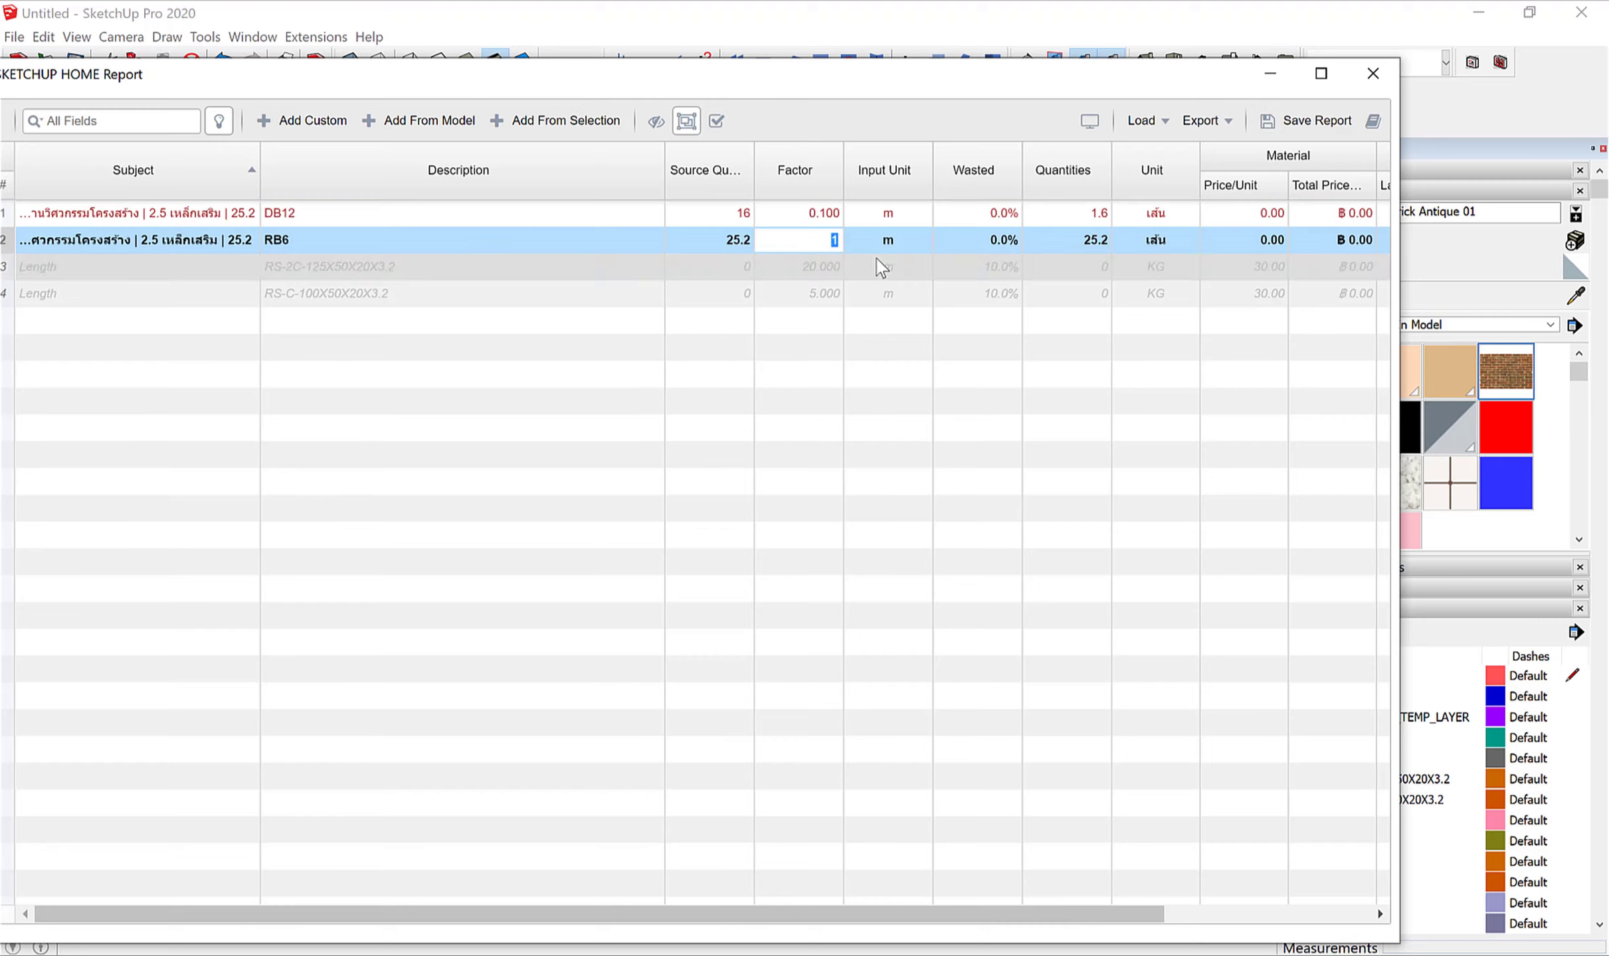
pyautogui.write('0.1')
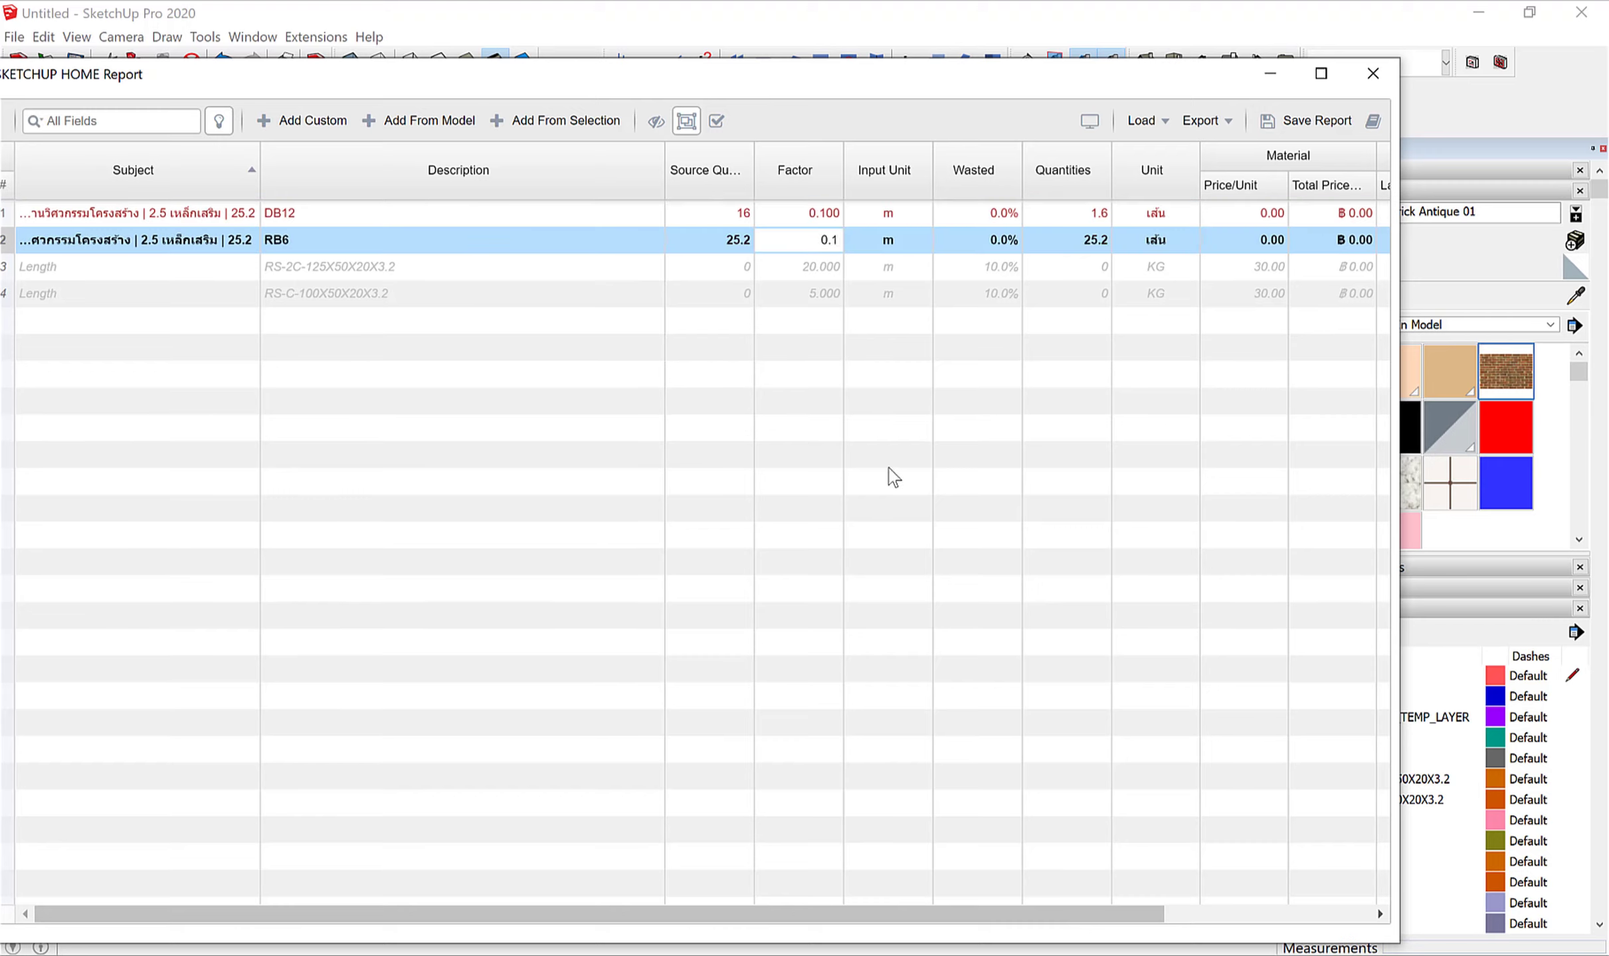
pyautogui.press('Return')
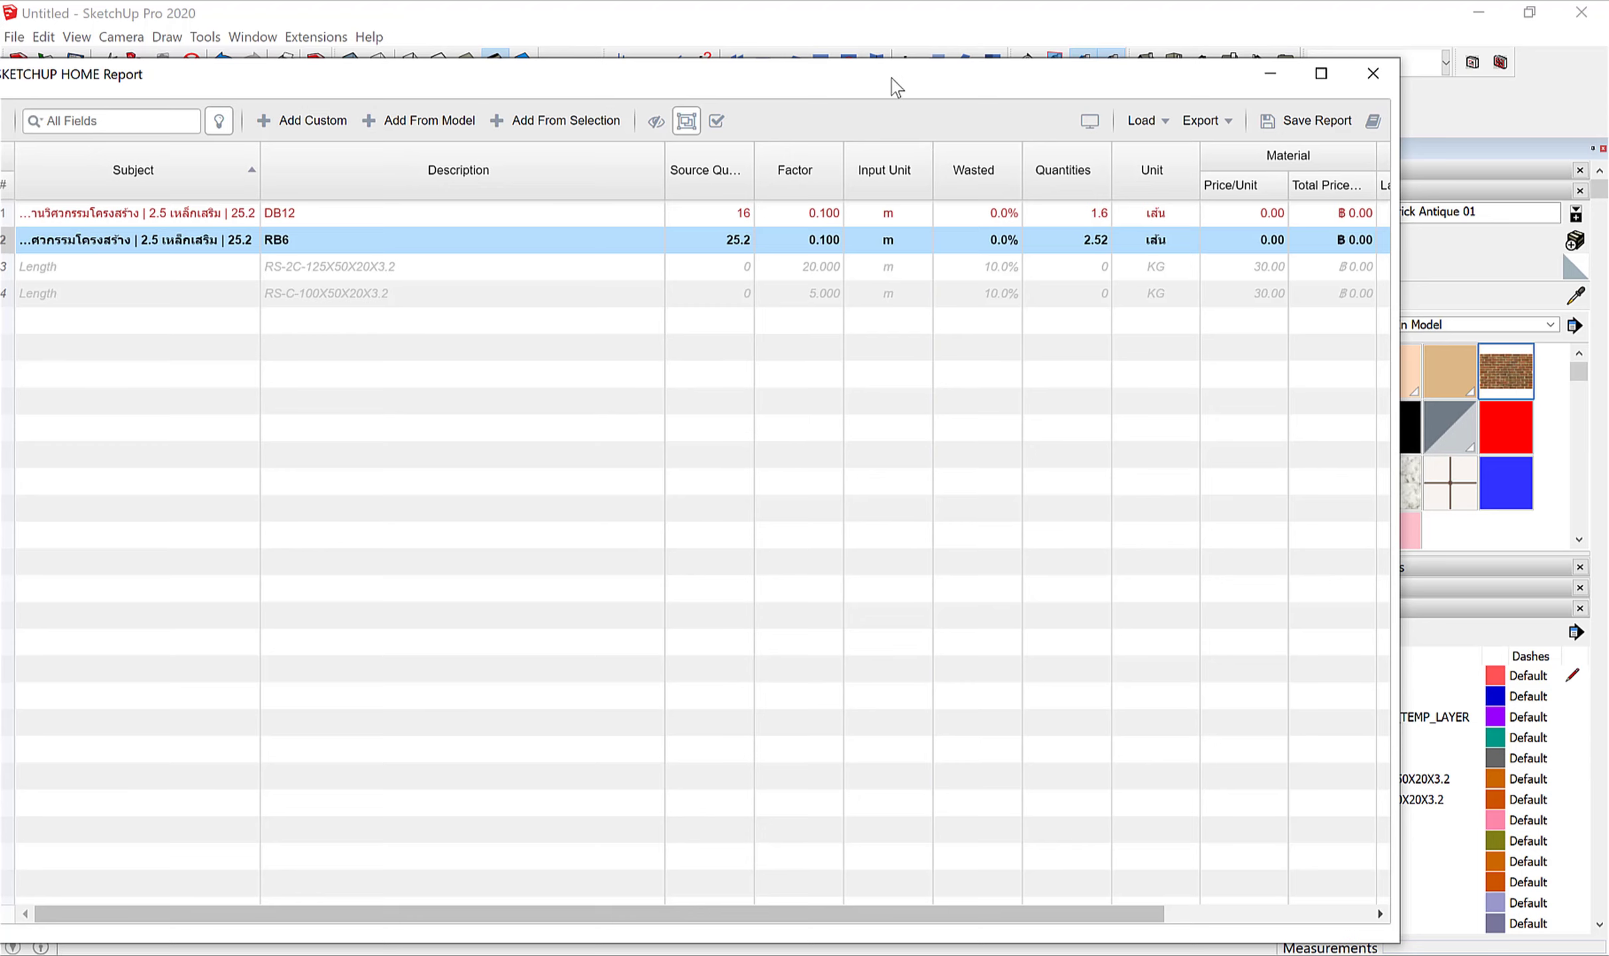
# Move the report window aside and select the beam.
pyautogui.moveTo(897, 86); pyautogui.dragTo(916, 953)
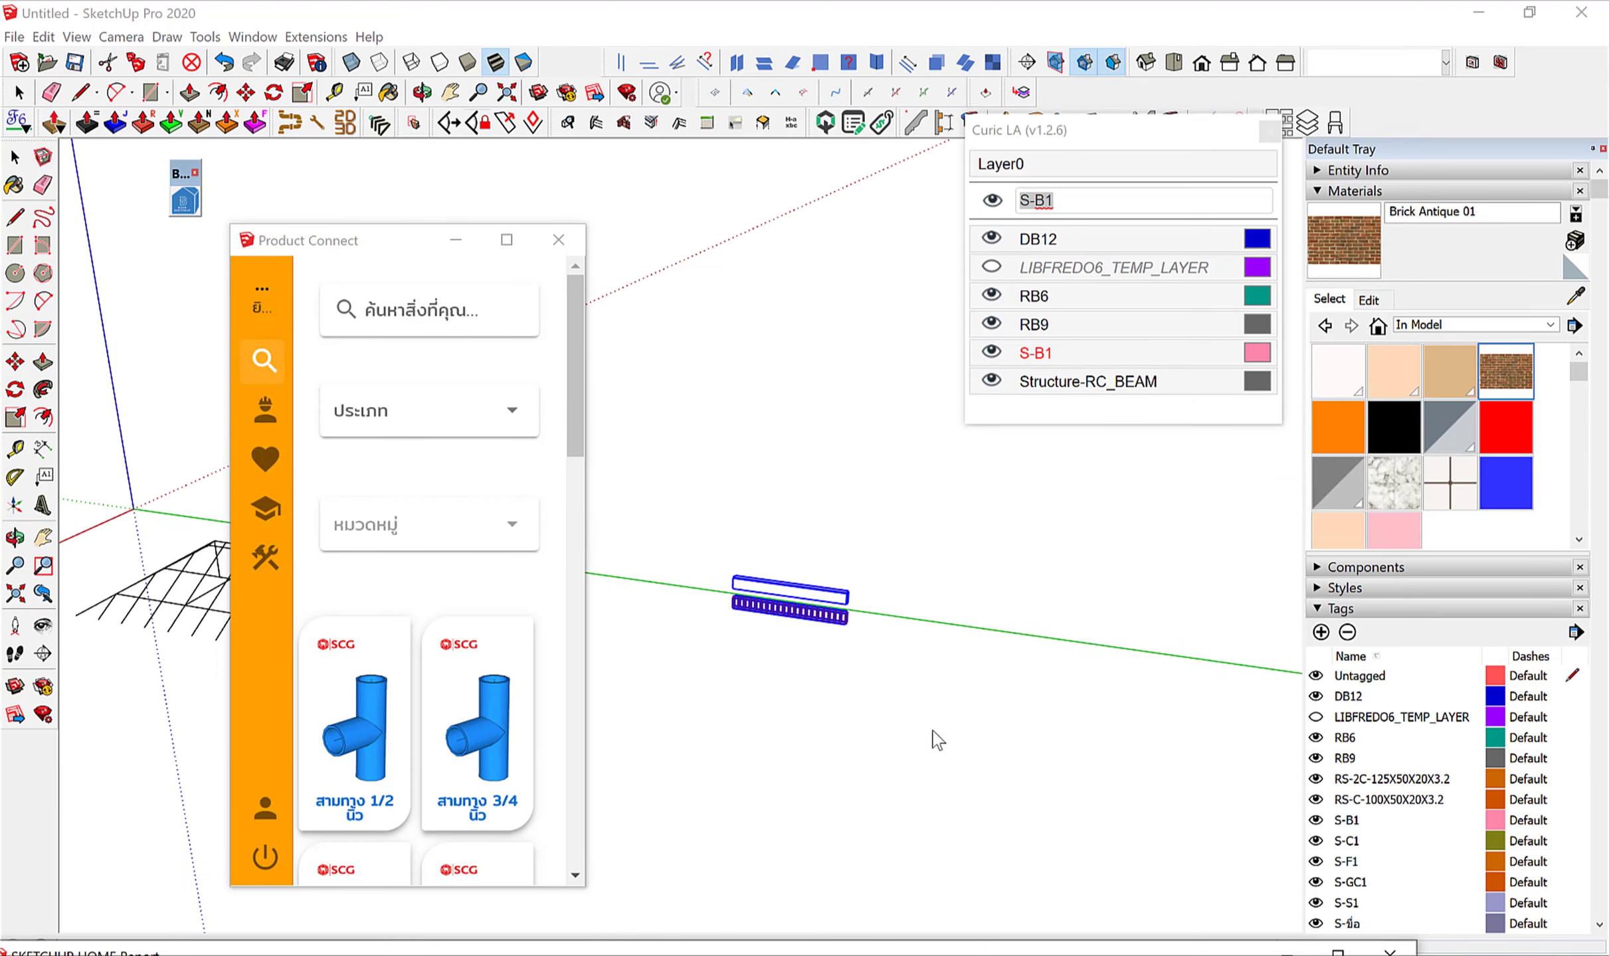
pyautogui.click(894, 684)
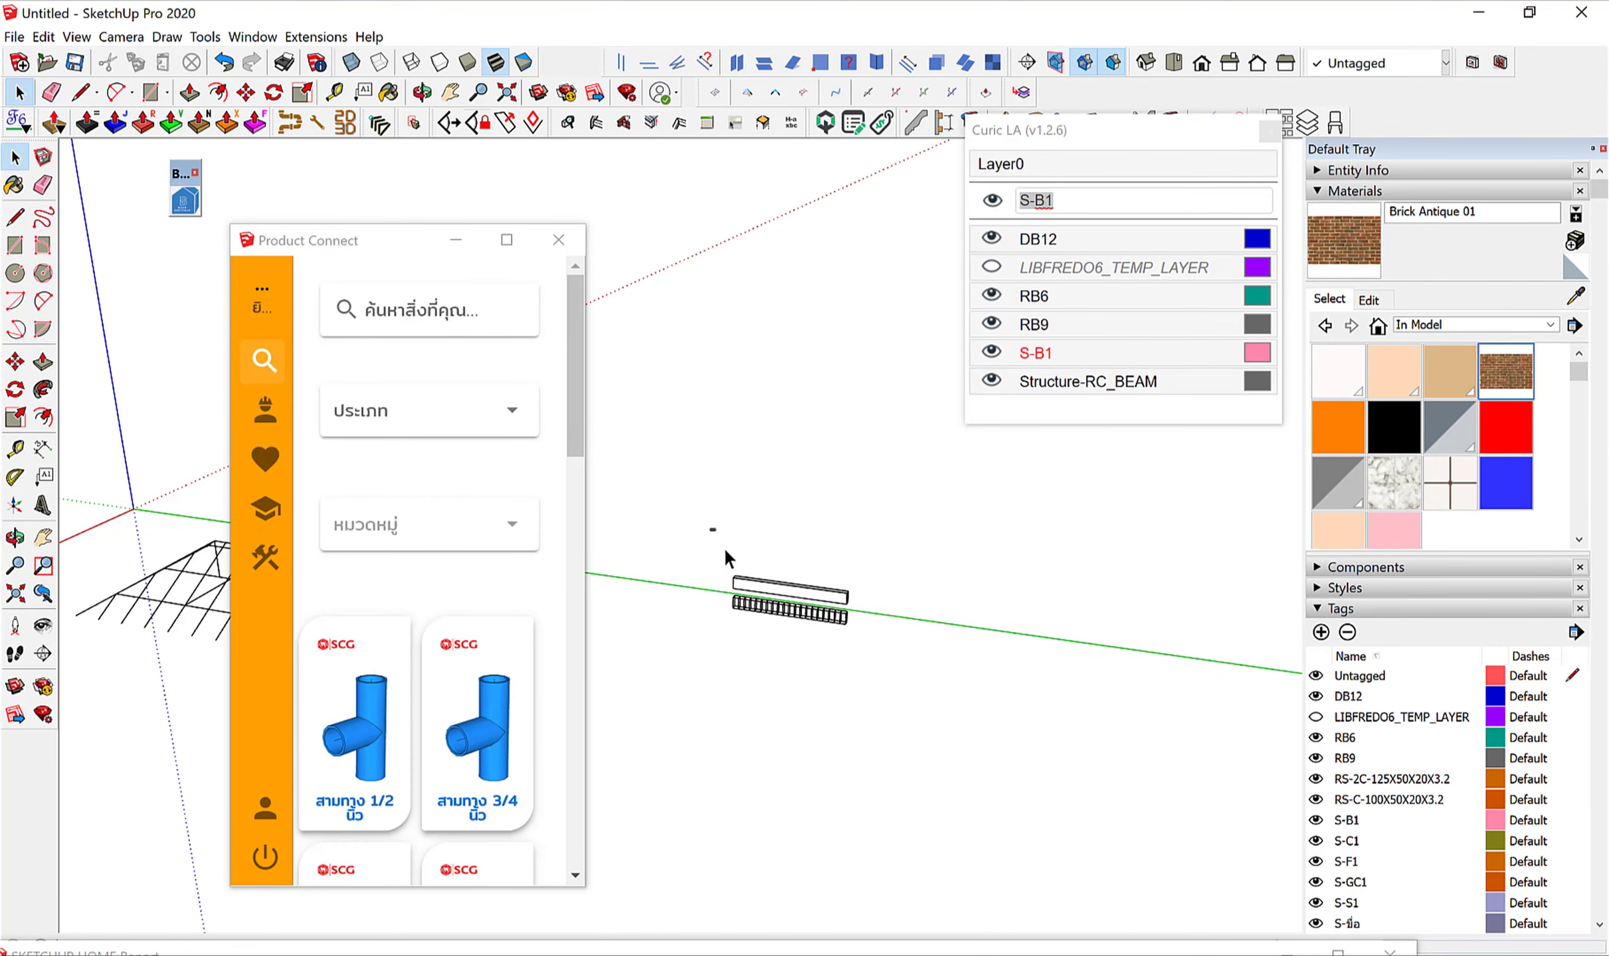
pyautogui.click(764, 598)
# Place five copies of the reinforced beam beside the original using Move with Ctrl.
pyautogui.moveTo(764, 598); pyautogui.dragTo(863, 718, button='middle')
pyautogui.press('m')
pyautogui.click(880, 684)
pyautogui.press('ctrl')
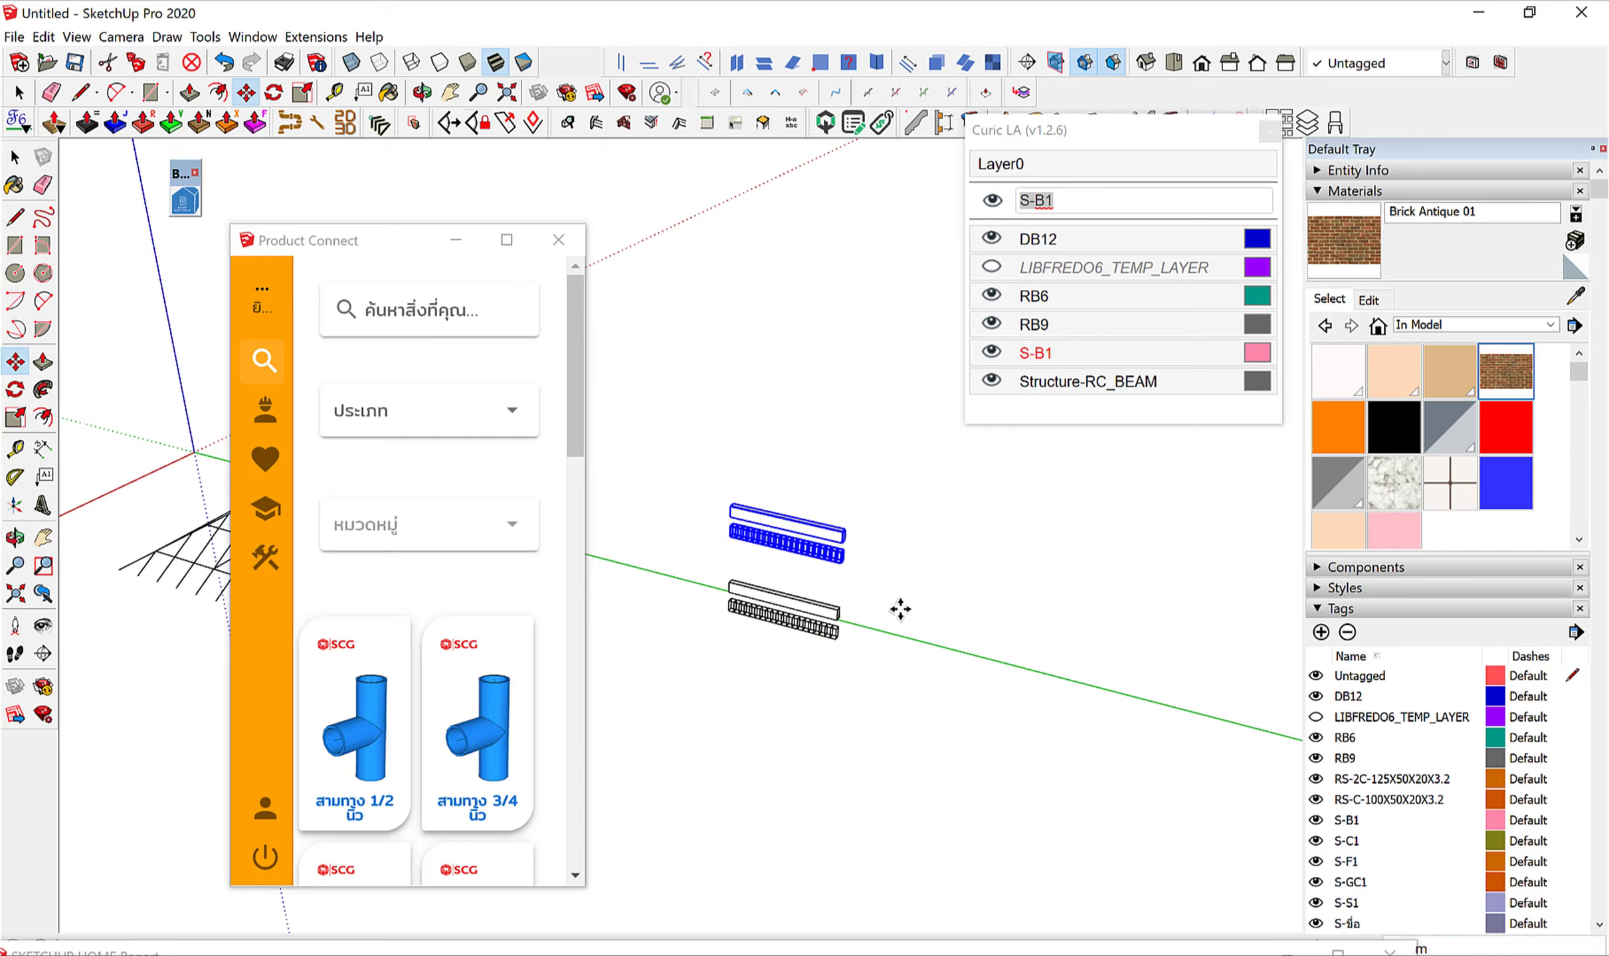
pyautogui.click(900, 609)
pyautogui.click(1076, 654)
pyautogui.click(1035, 671)
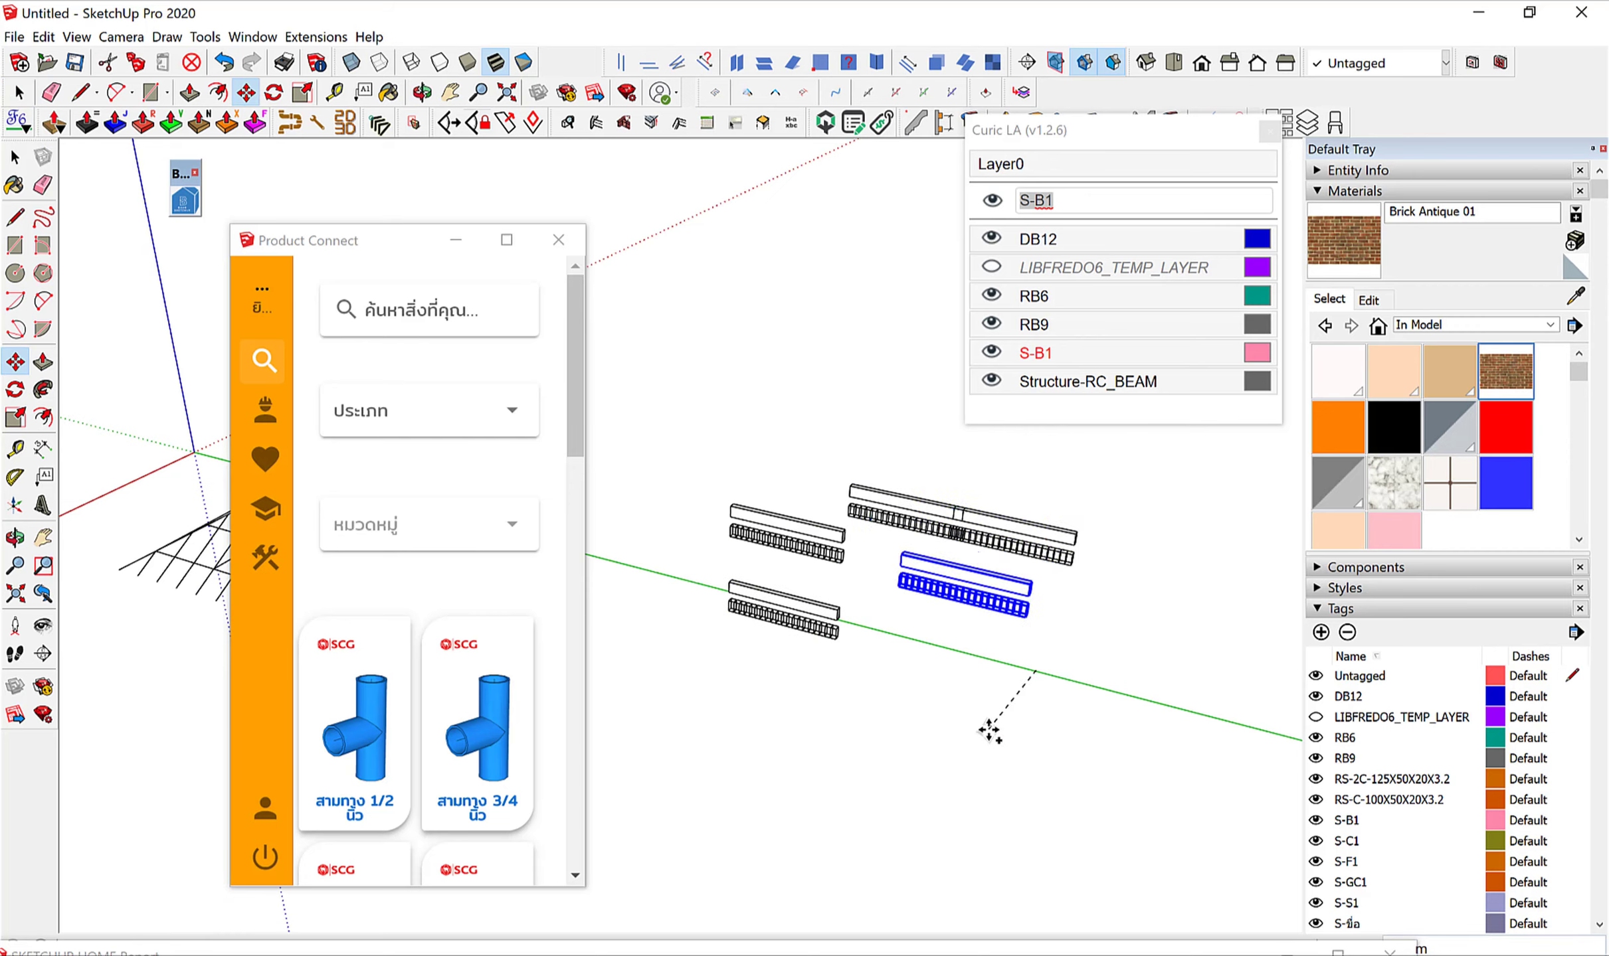
pyautogui.click(1146, 658)
pyautogui.click(1070, 647)
pyautogui.press('space')
# Orbit to check the beam copies and bring the HOME Report back up.
pyautogui.moveTo(1070, 646); pyautogui.dragTo(817, 668, button='middle')
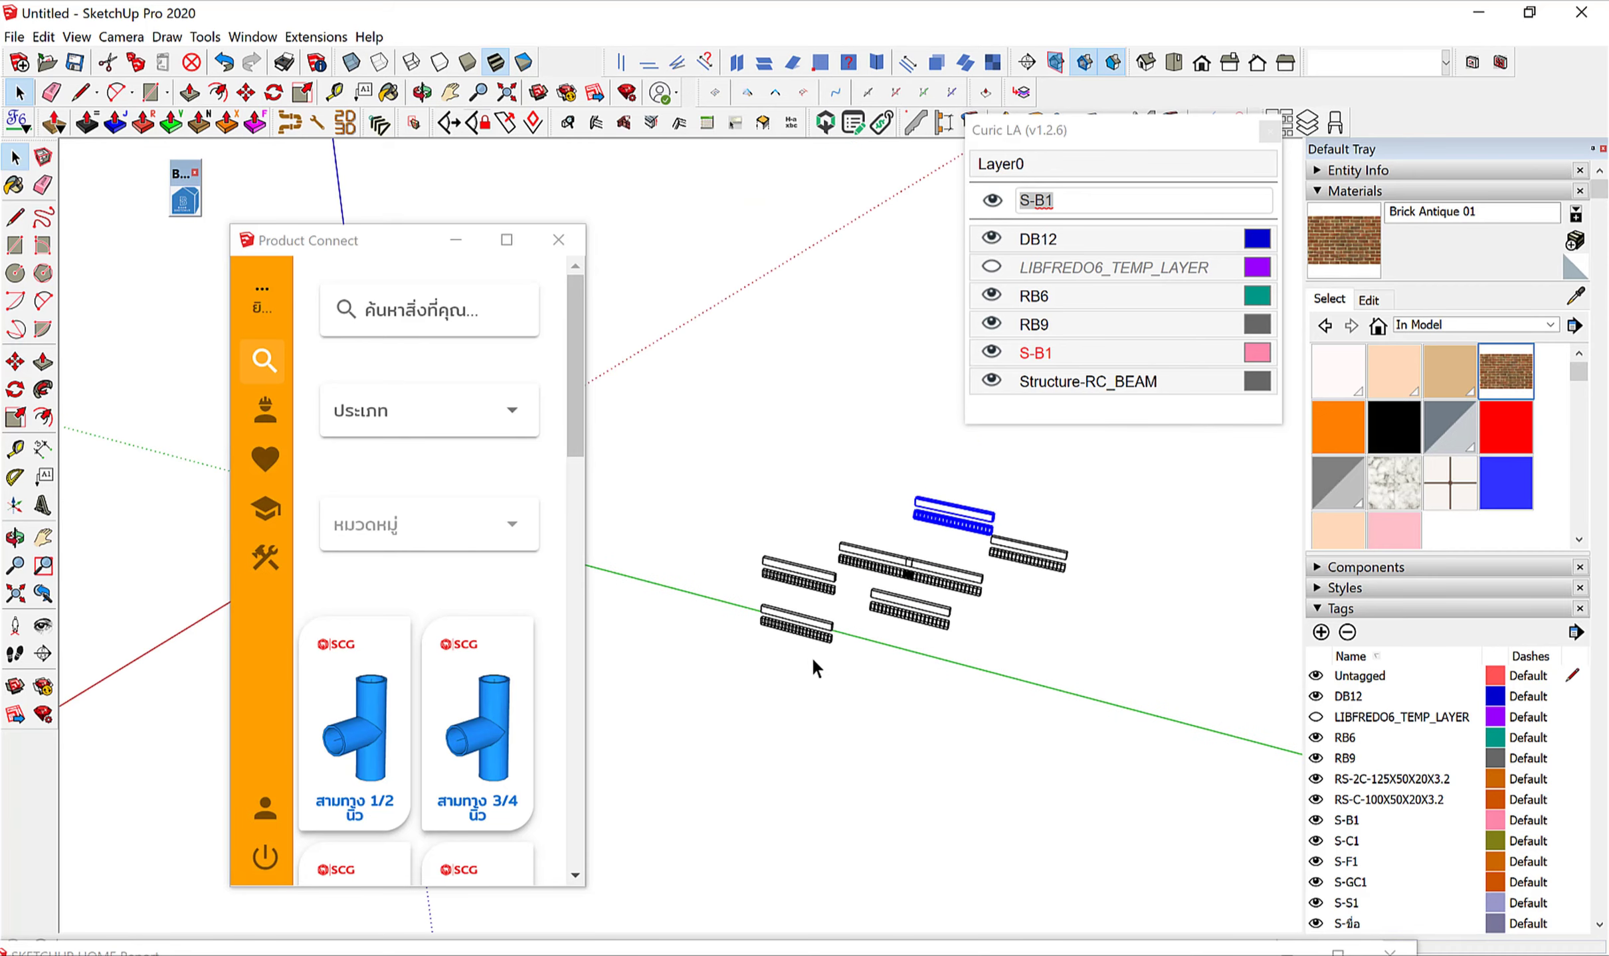
pyautogui.click(816, 668)
pyautogui.moveTo(926, 611); pyautogui.dragTo(862, 934, button='middle')
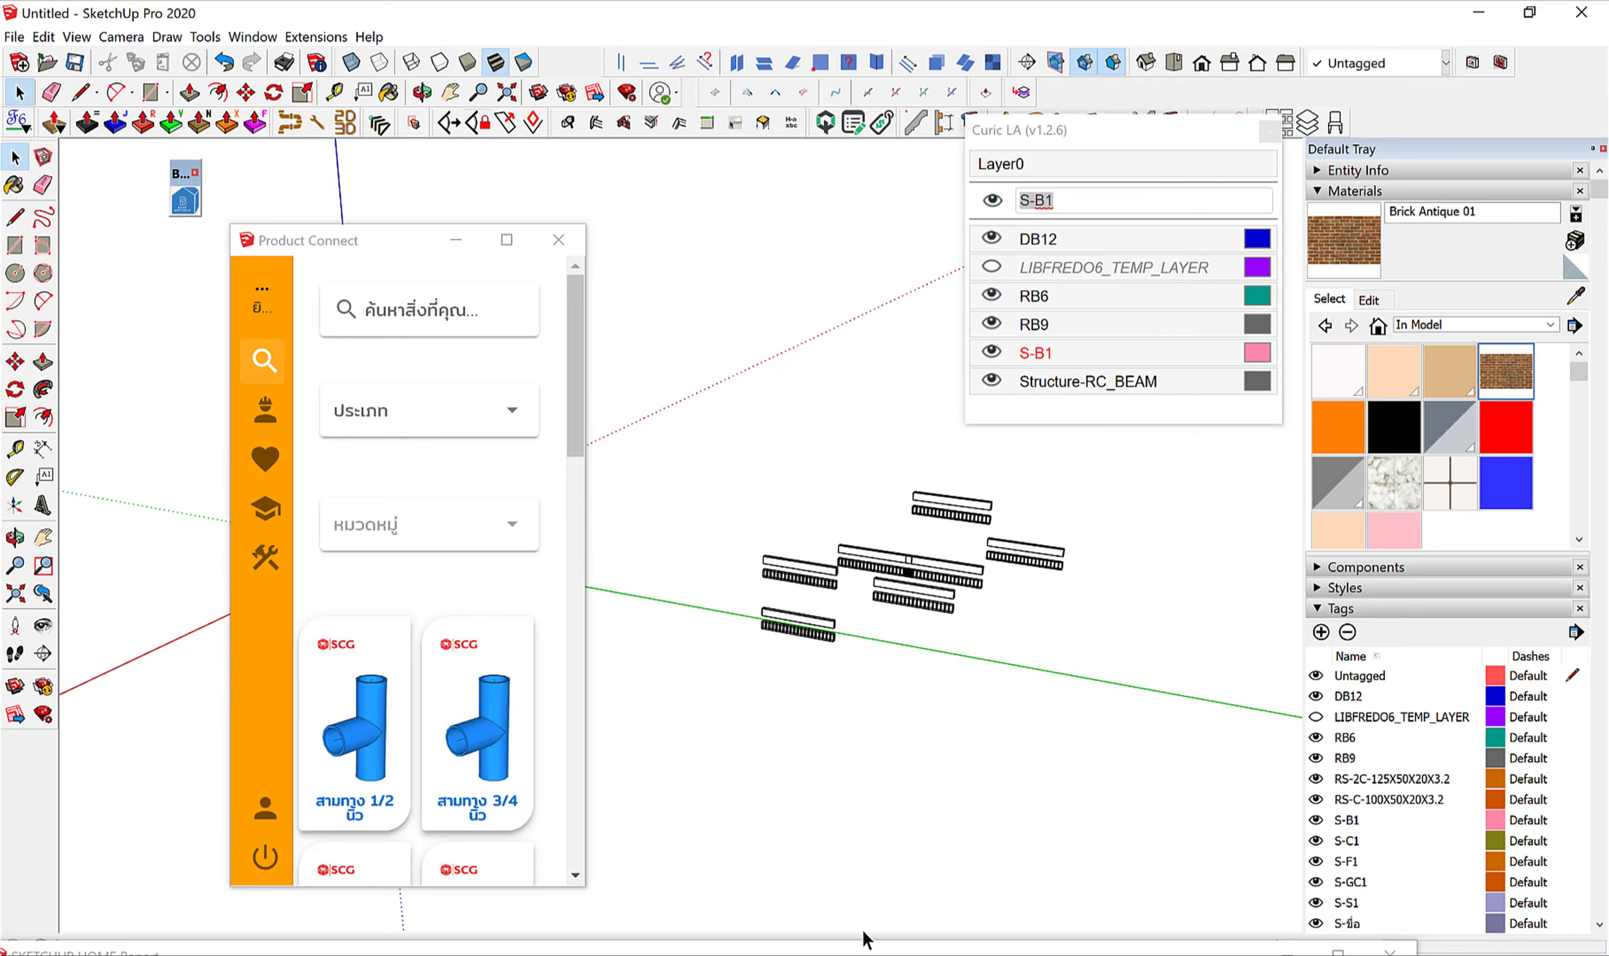
pyautogui.click(857, 558)
pyautogui.click(1067, 619)
pyautogui.click(1026, 60)
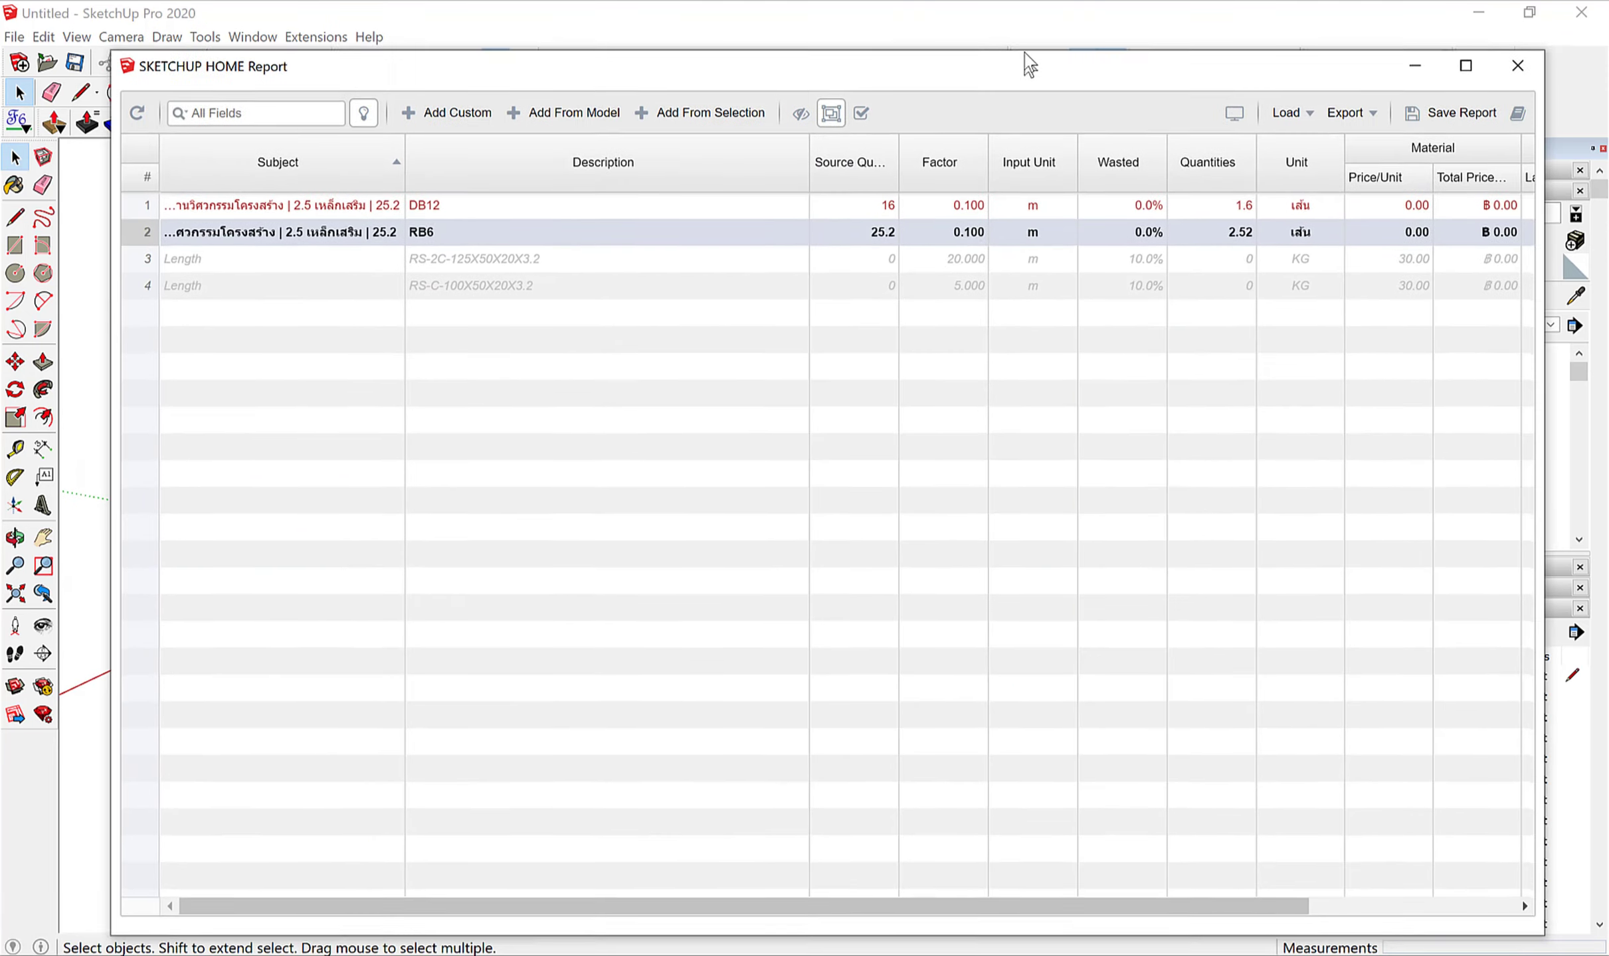
# Refresh the report for the copied beams and set DB12 waste to 9%.
pyautogui.moveTo(1024, 53); pyautogui.dragTo(1077, 96)
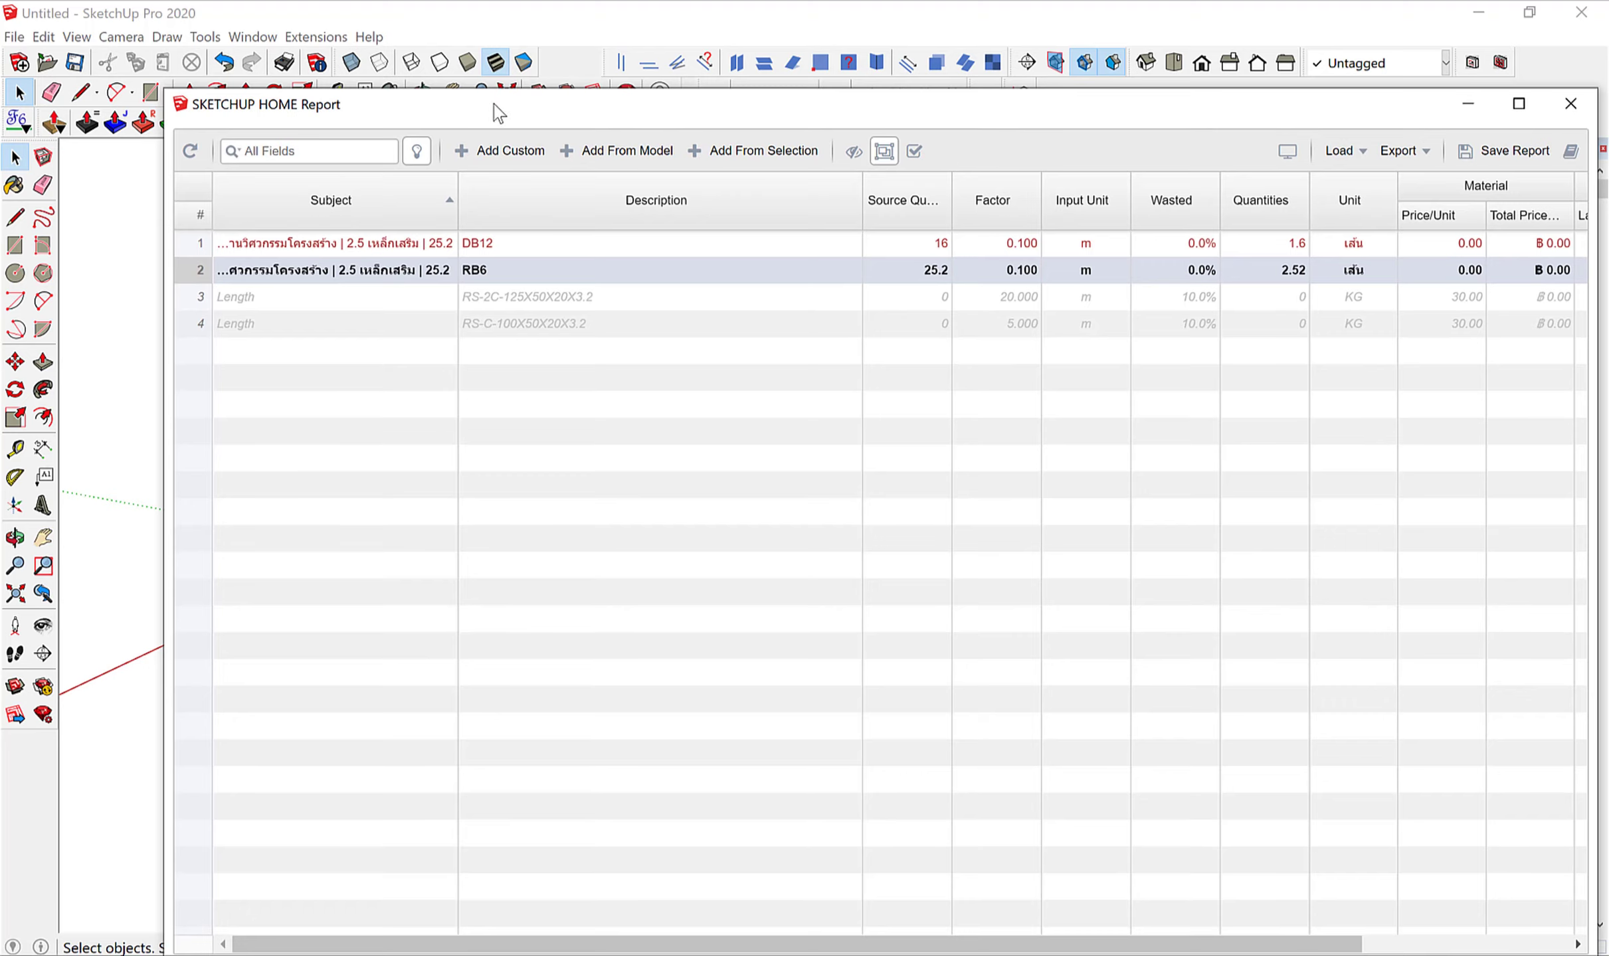
pyautogui.click(190, 152)
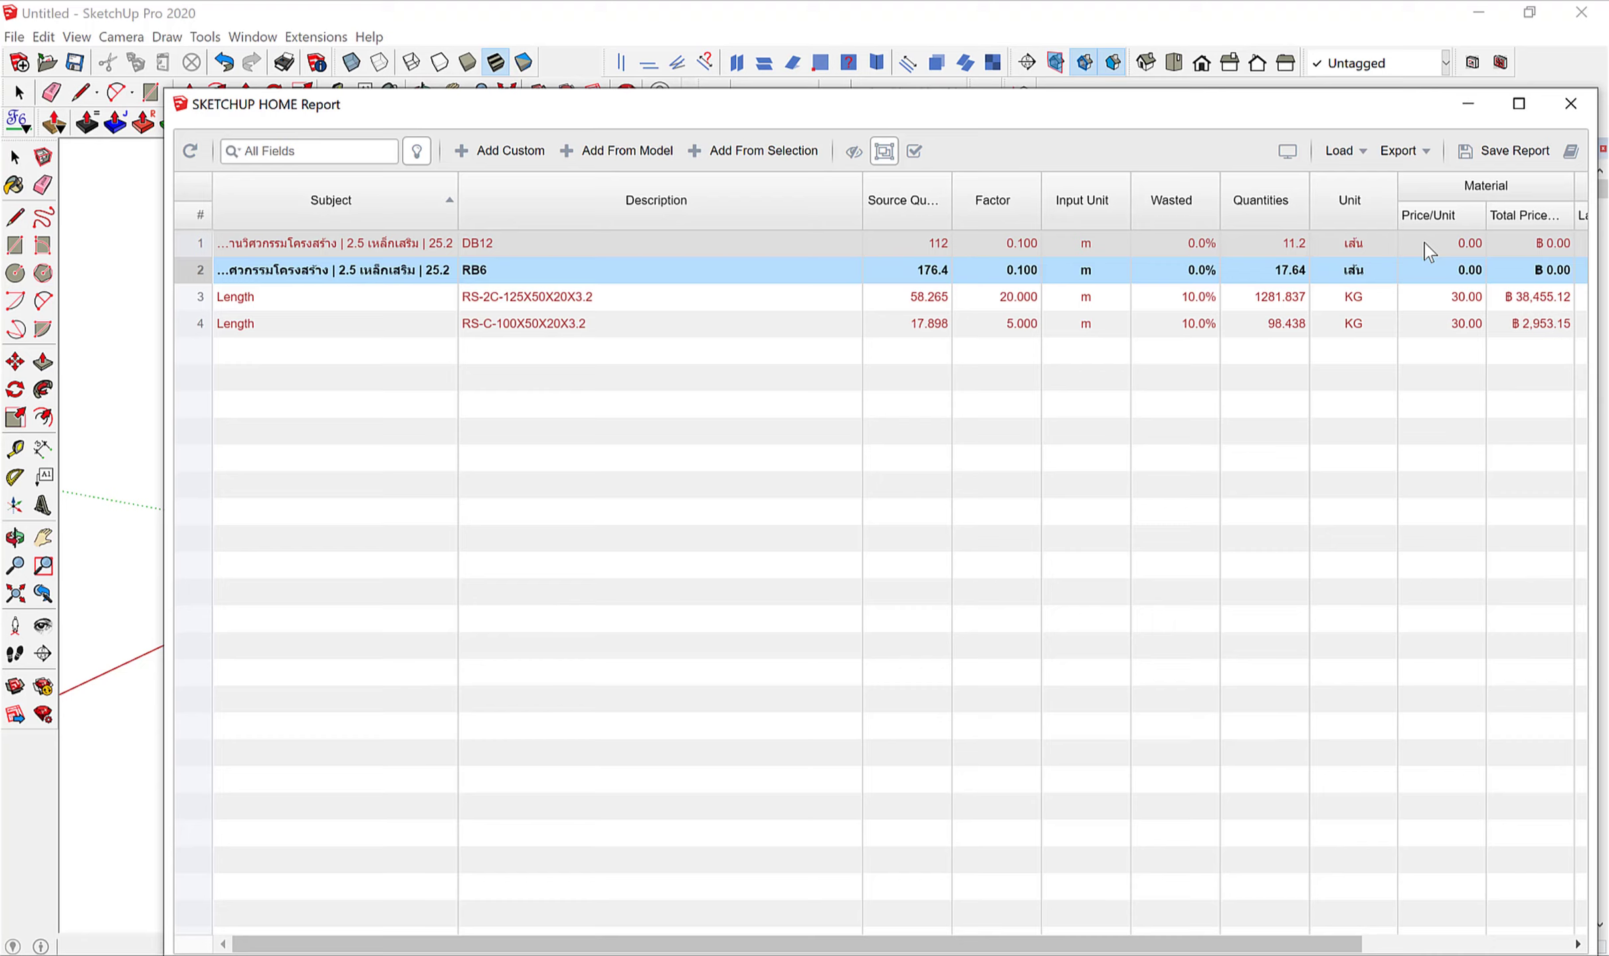
pyautogui.doubleClick(1168, 243)
pyautogui.moveTo(1199, 248); pyautogui.dragTo(1227, 255)
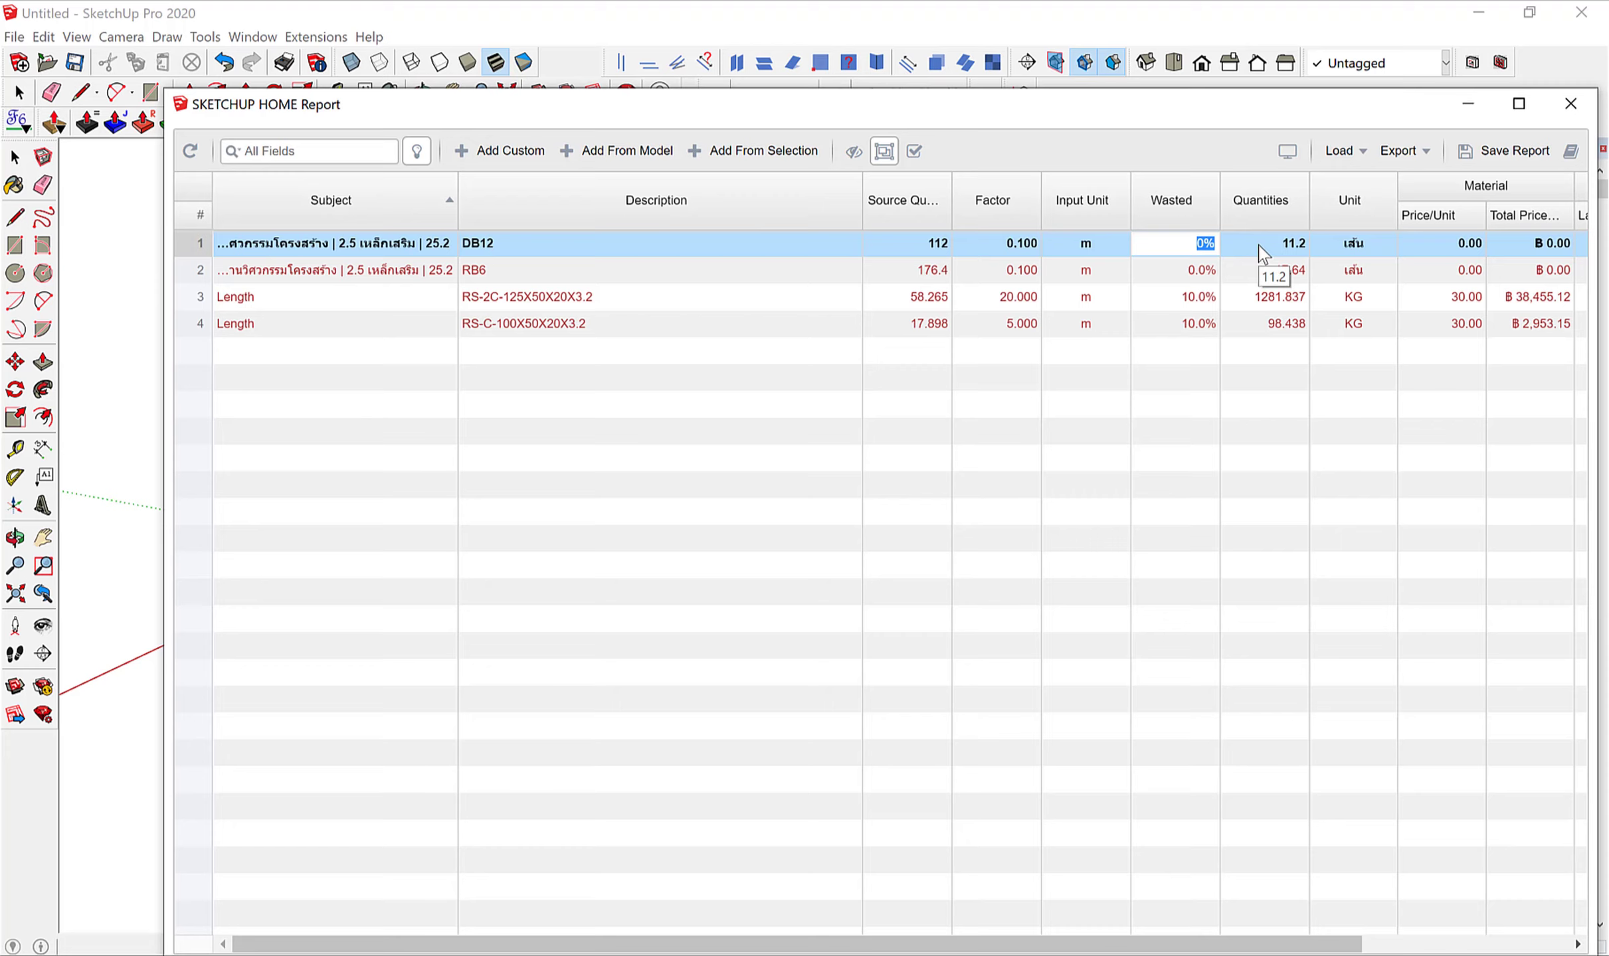
pyautogui.write('9')
pyautogui.click(1181, 277)
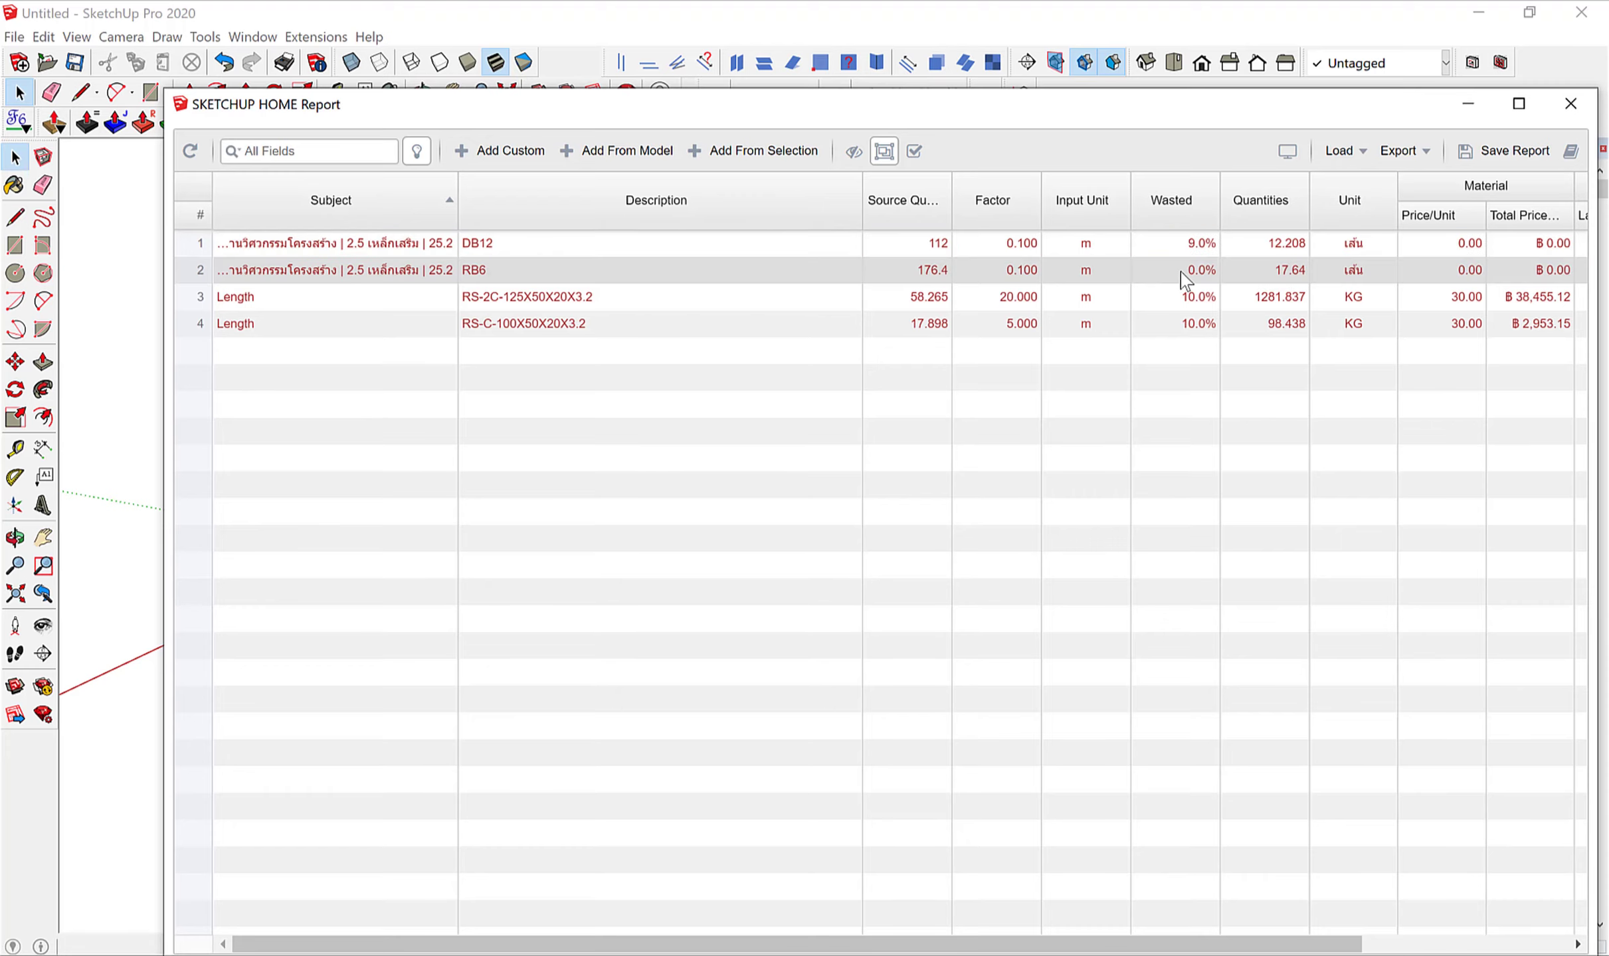
# Set the RB6 waste percentage to 5%.
pyautogui.doubleClick(1195, 272)
pyautogui.moveTo(1181, 270); pyautogui.dragTo(1227, 287)
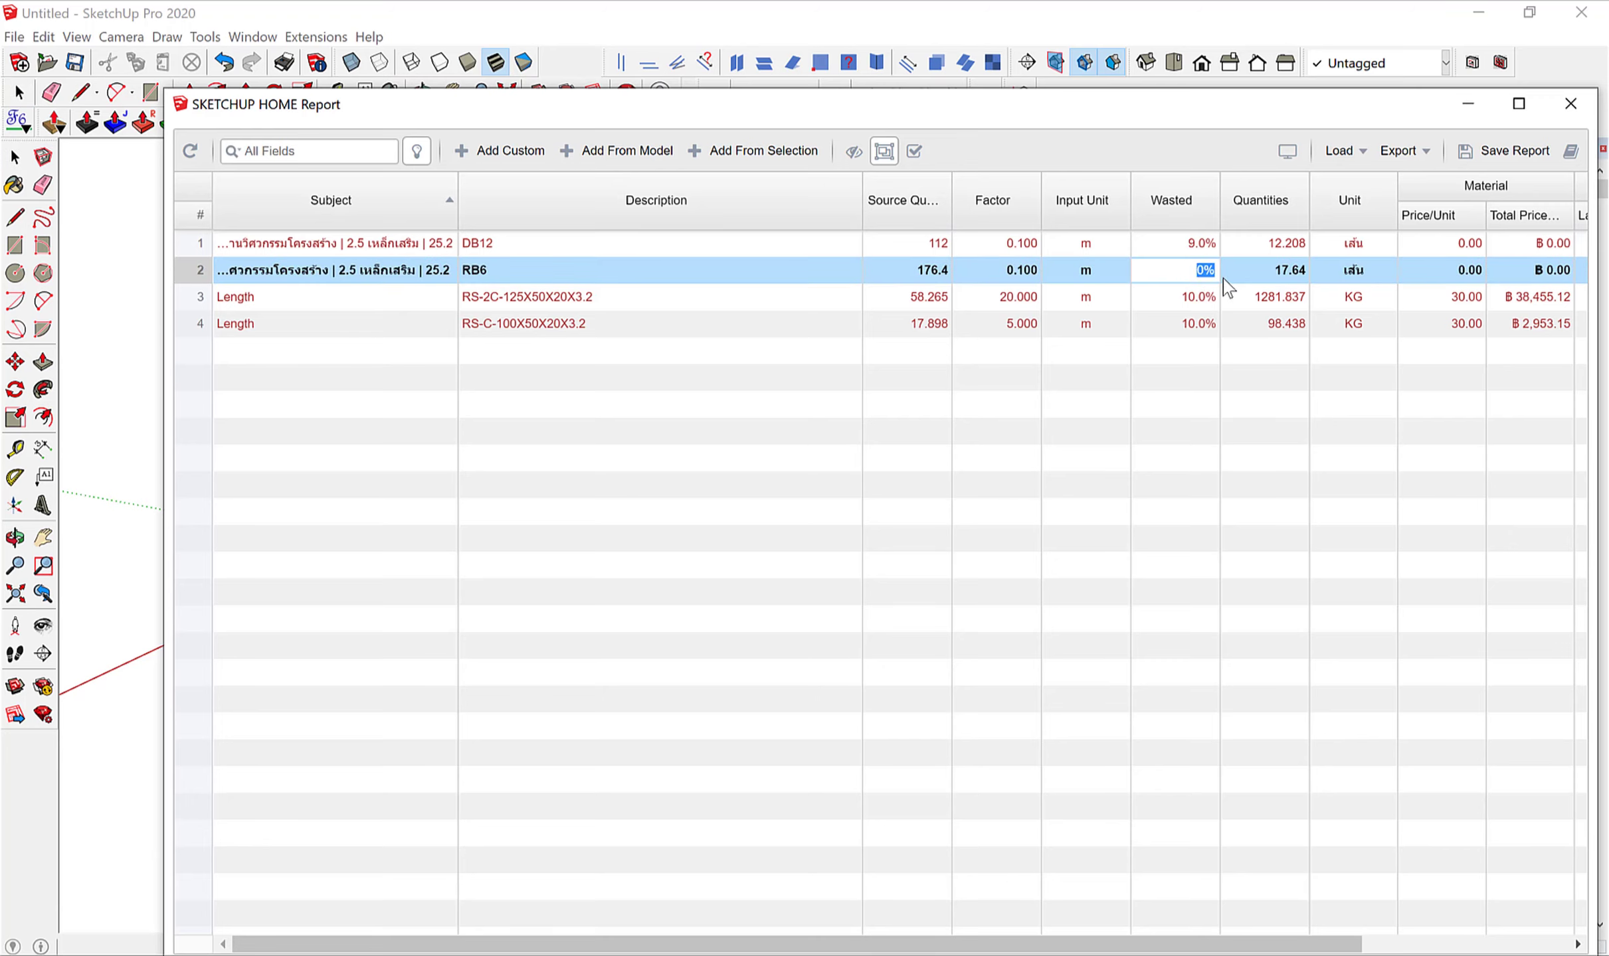
pyautogui.write('5')
pyautogui.click(1267, 501)
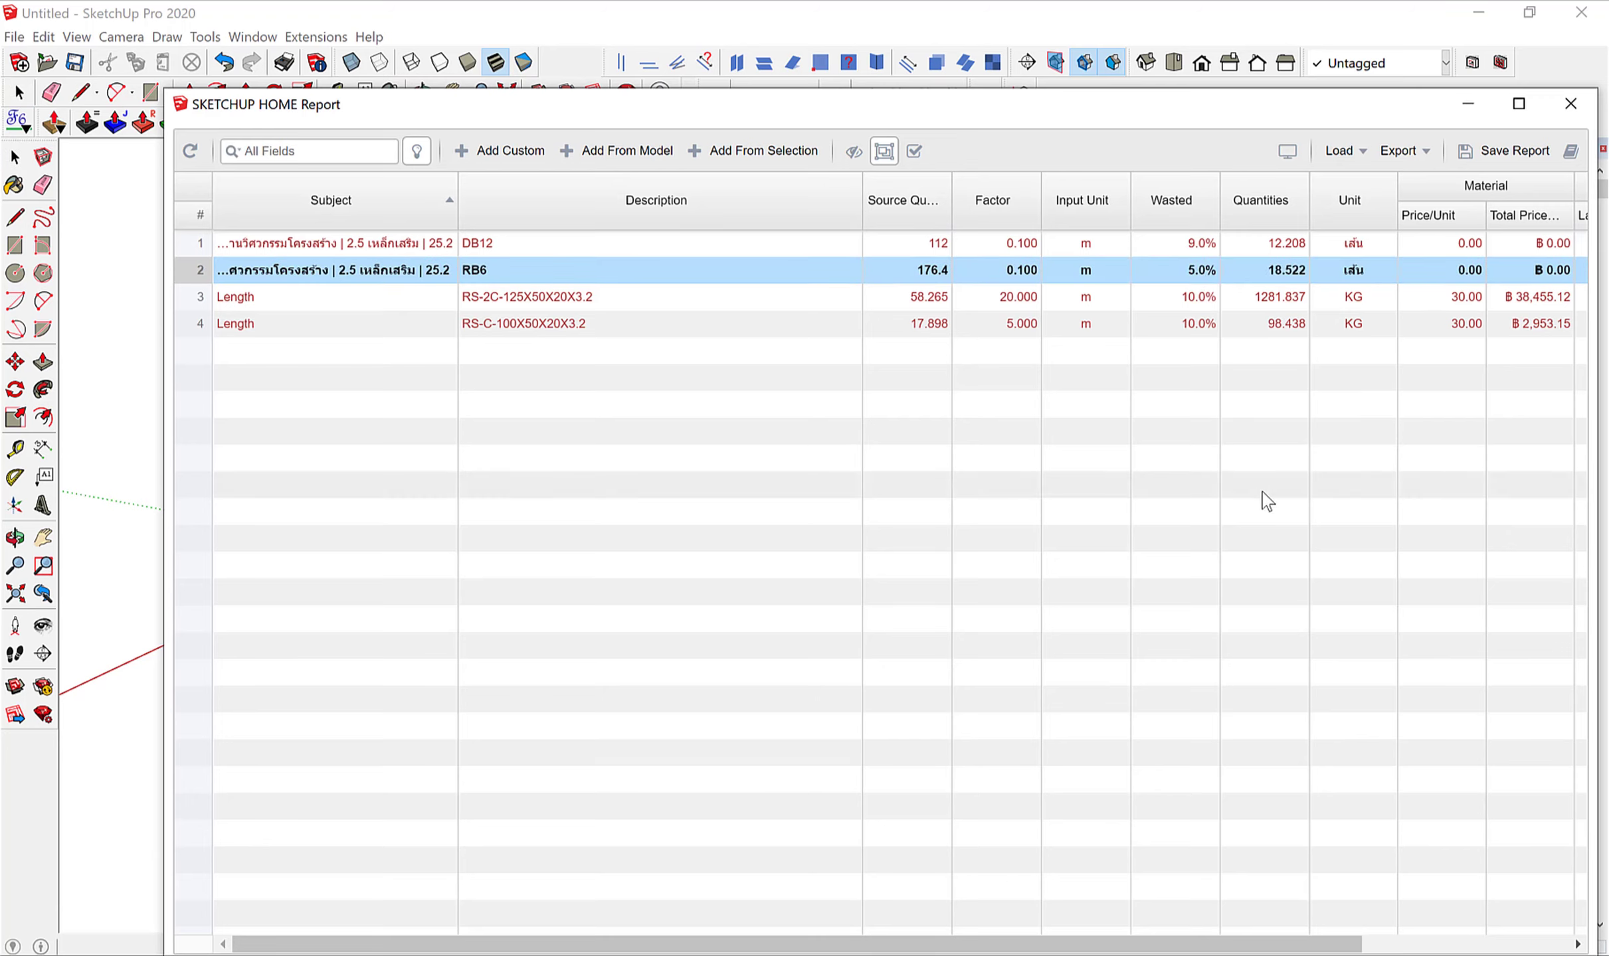